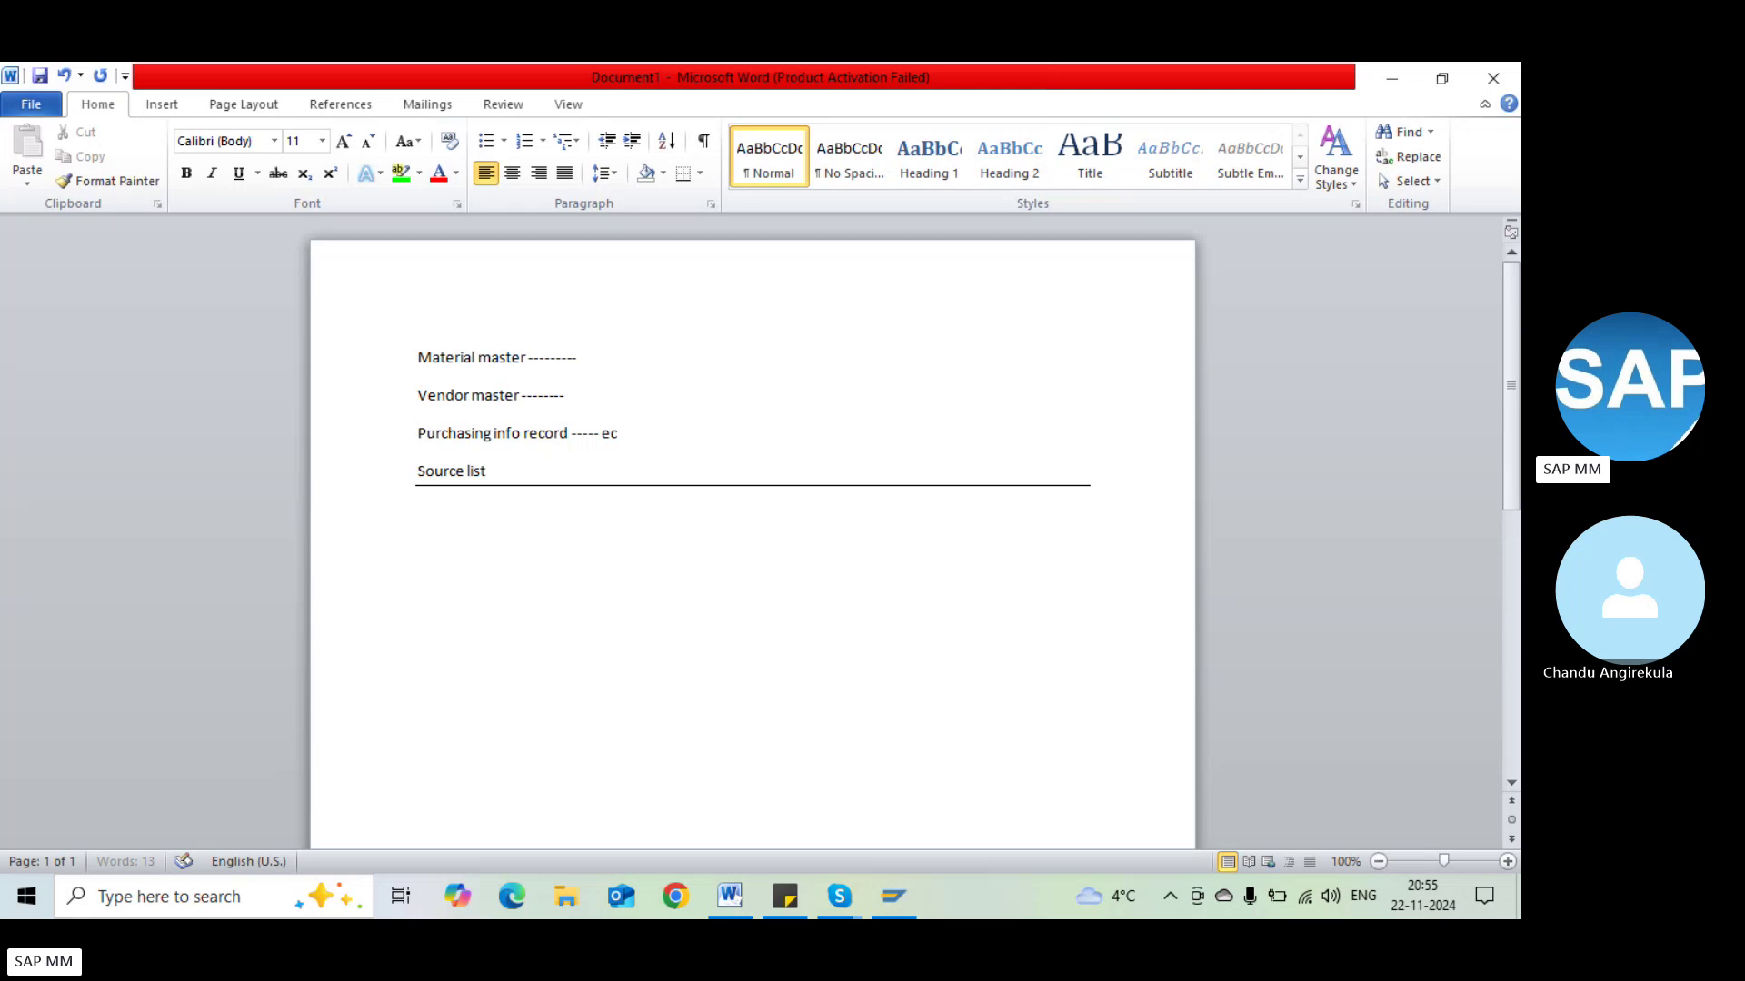
Correct the end of the Purchasing info record line and extend it with "each vendor + material ---"
key(BackSpace)
key(BackSpace)
key(BackSpace)
text(ach vendor + materai)
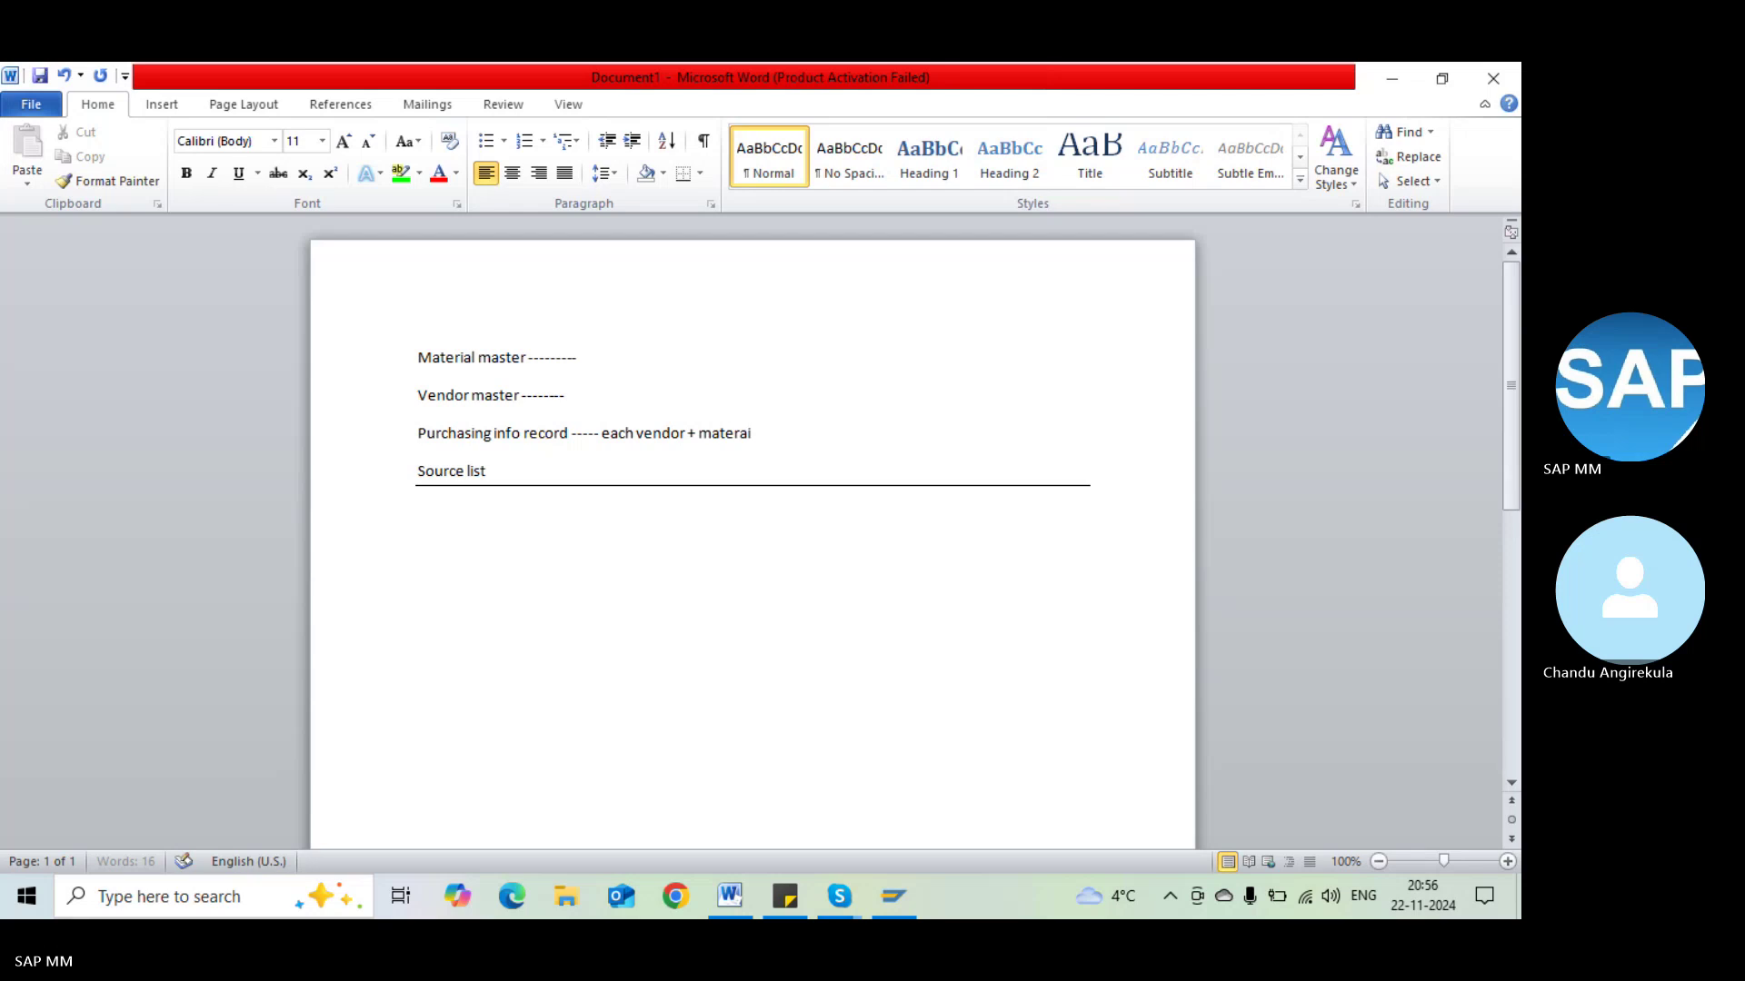
key(BackSpace)
key(BackSpace)
text(ial --- Purchasi)
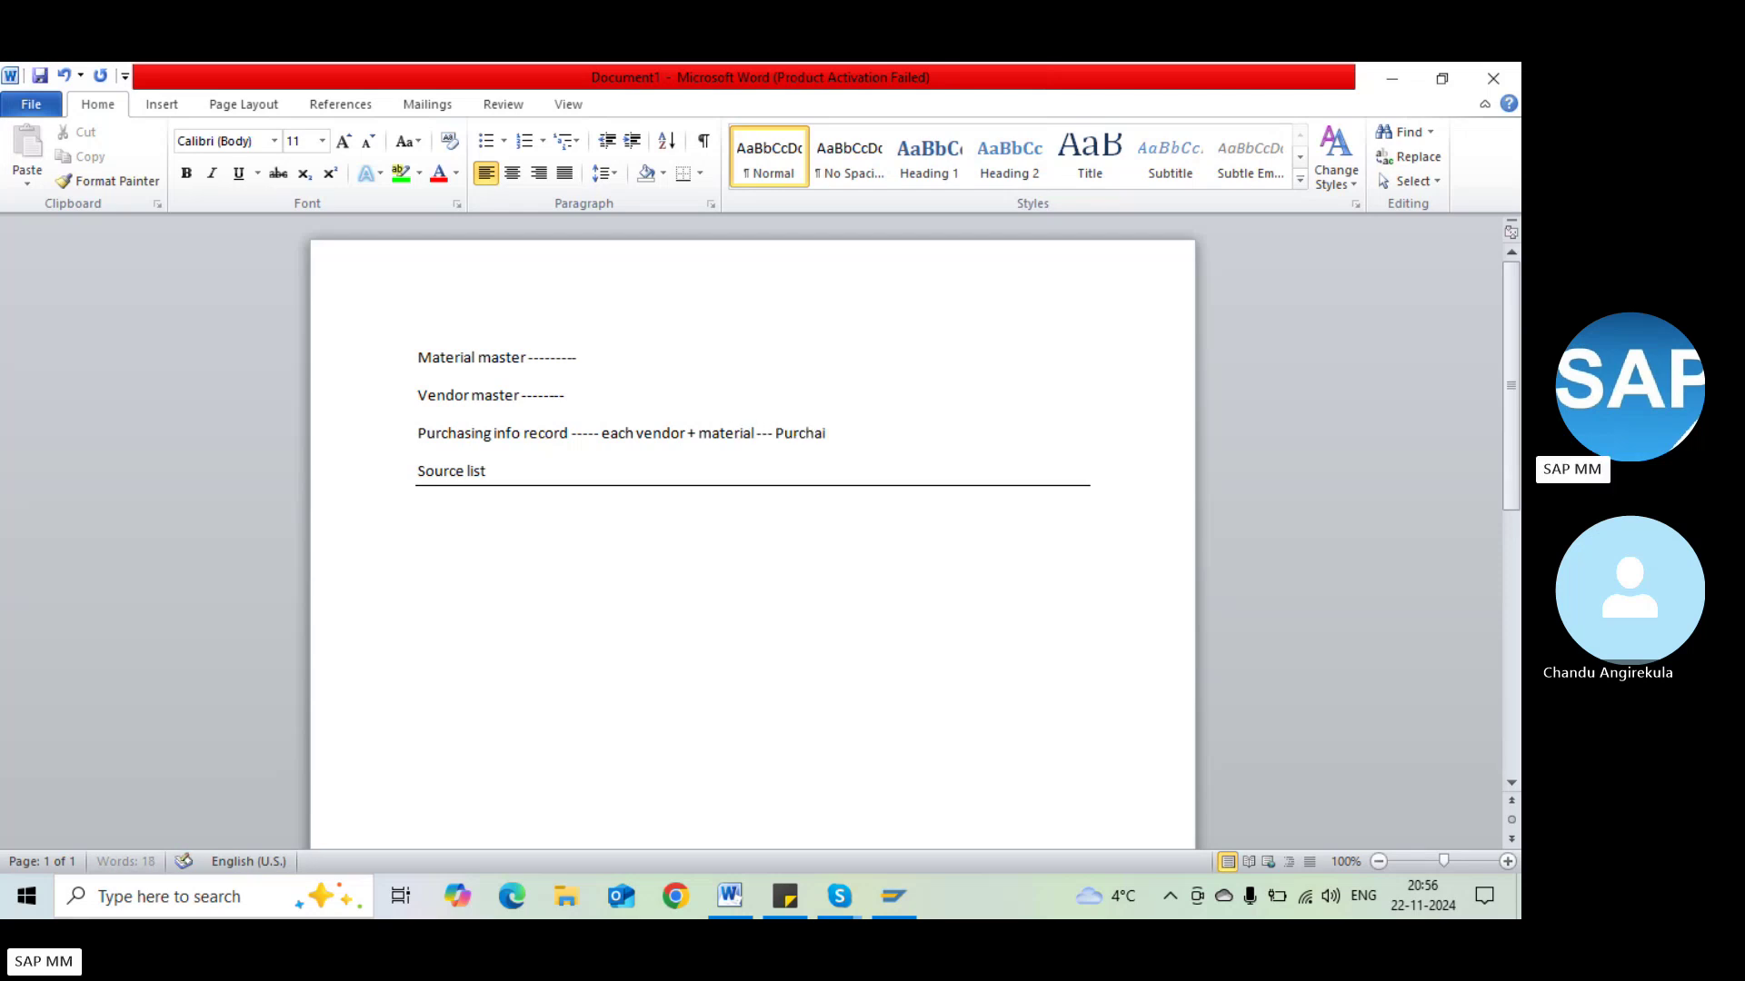
Continue the line with "Purchasing info record ===", correcting the typing mistakes
text(ng)
key(BackSpace)
key(BackSpace)
key(BackSpace)
text(sing info re)
key(BackSpace)
key(BackSpace)
text(record =)
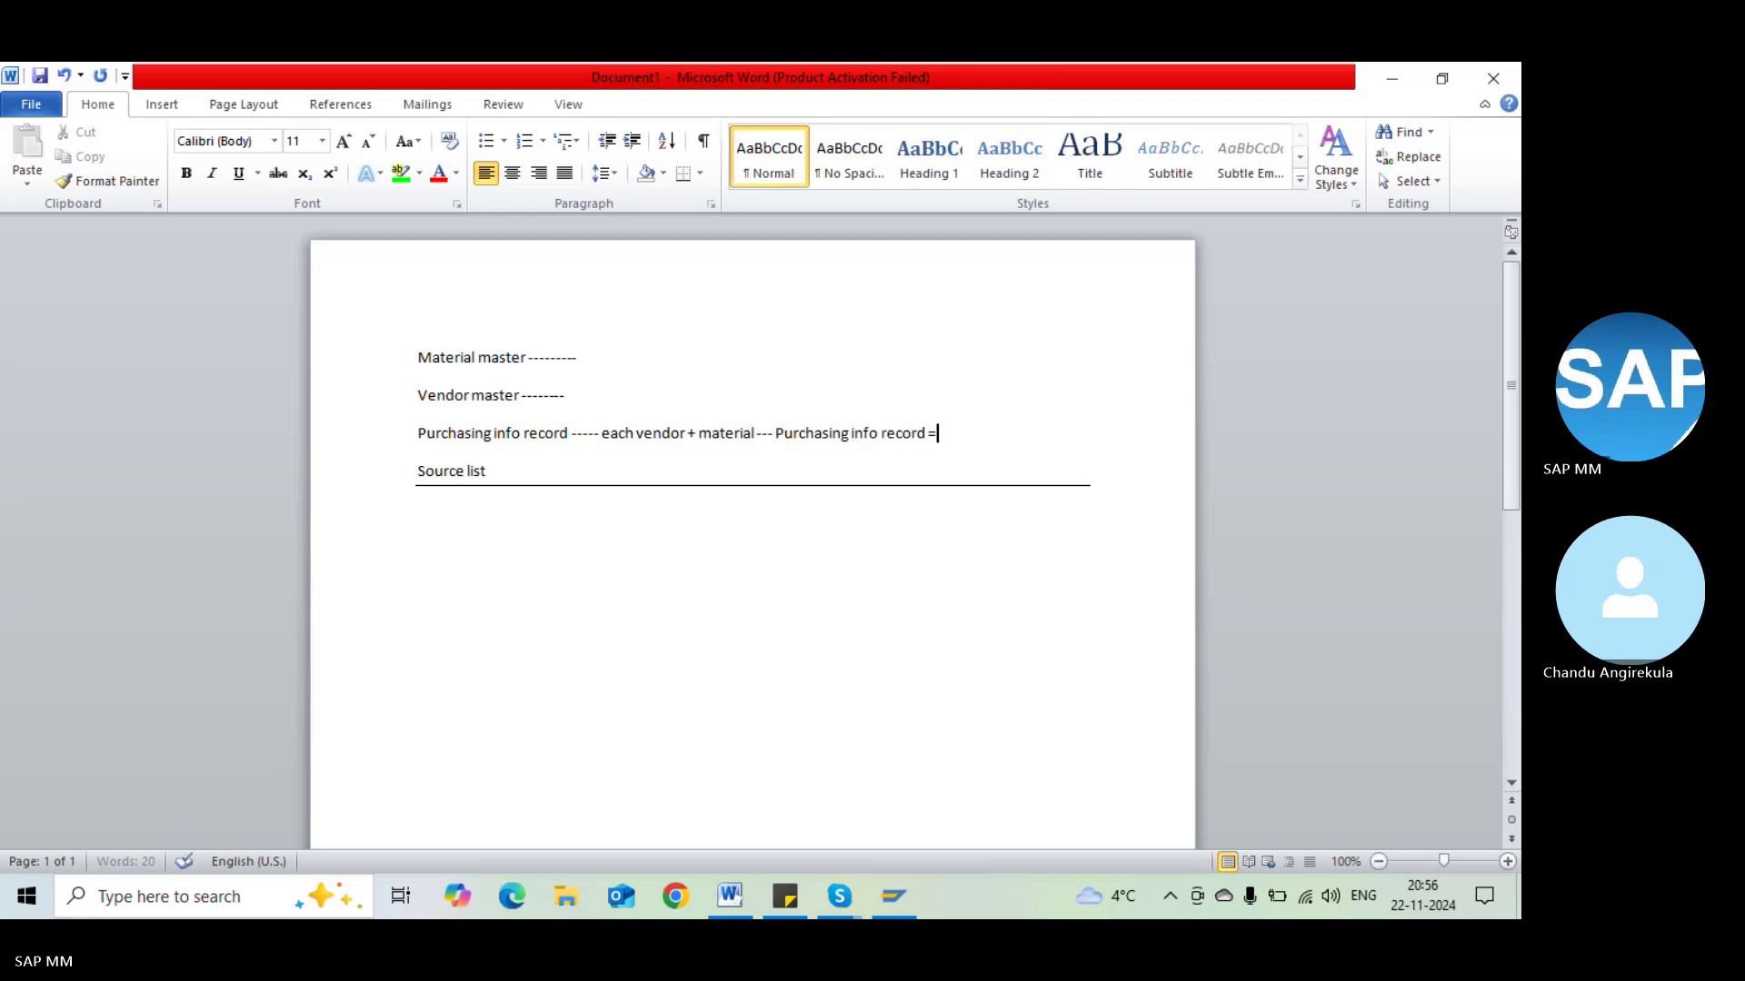
text(== {)
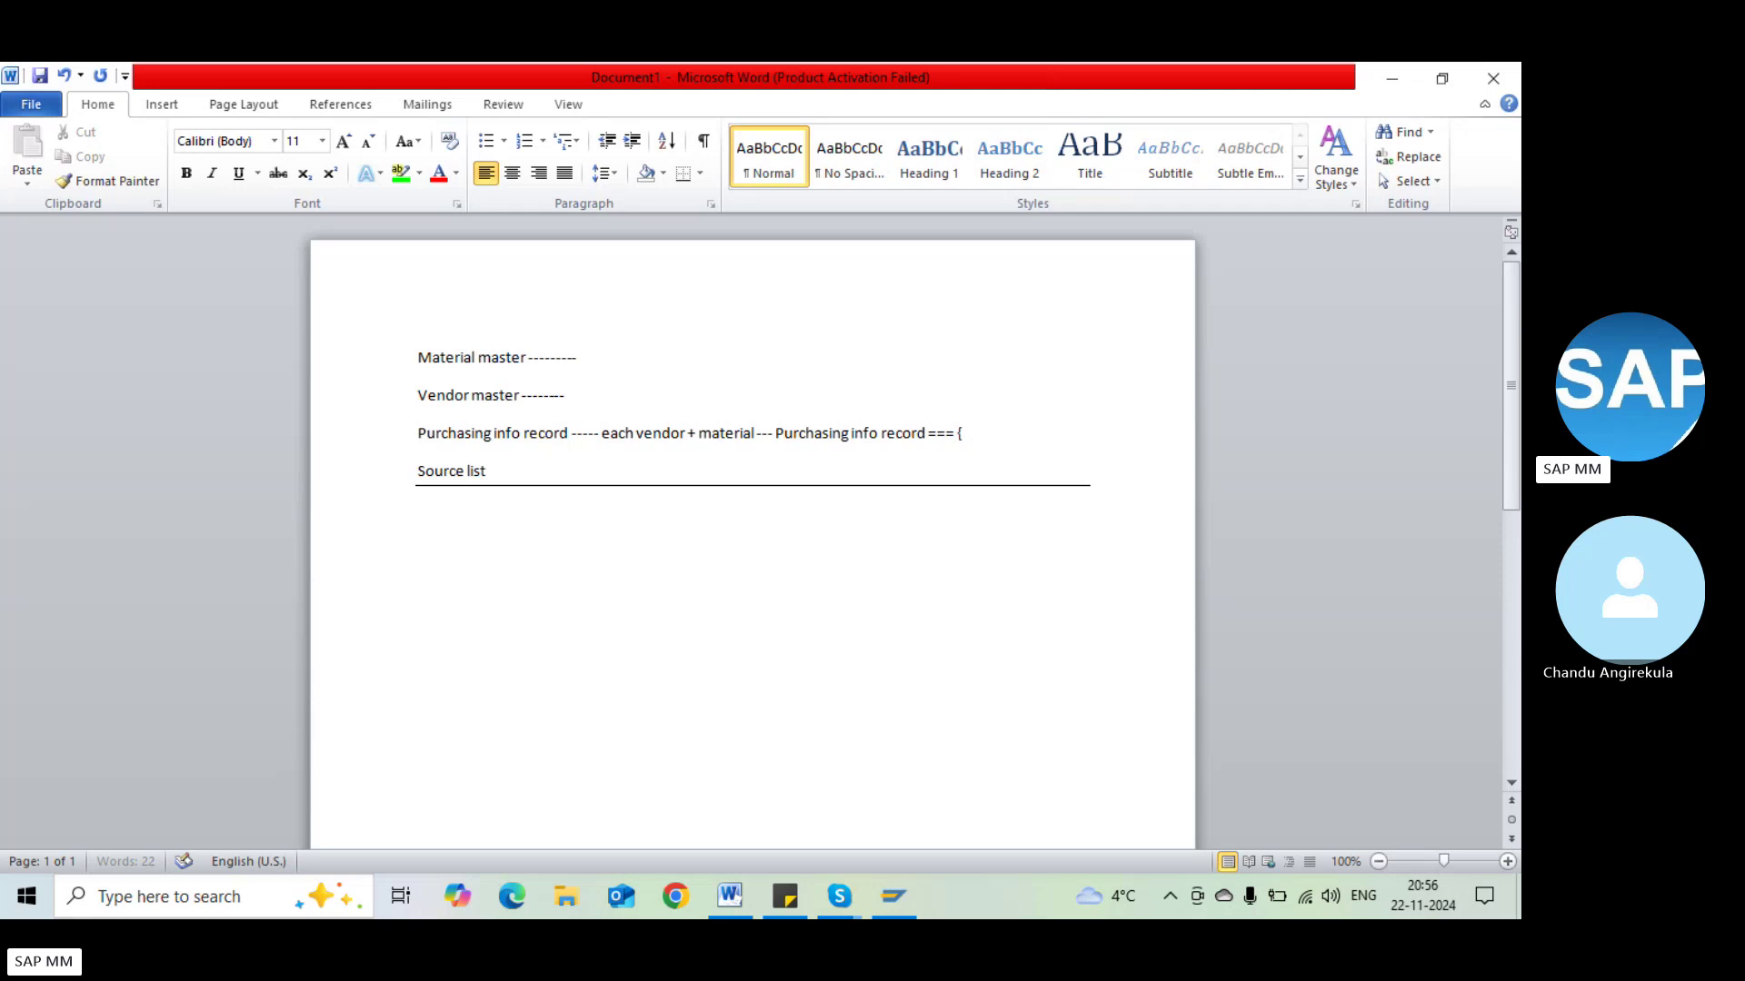
key(BackSpace)
Finish the Purchasing info record line with "Purchasing org & Plant"
text(Purchasin)
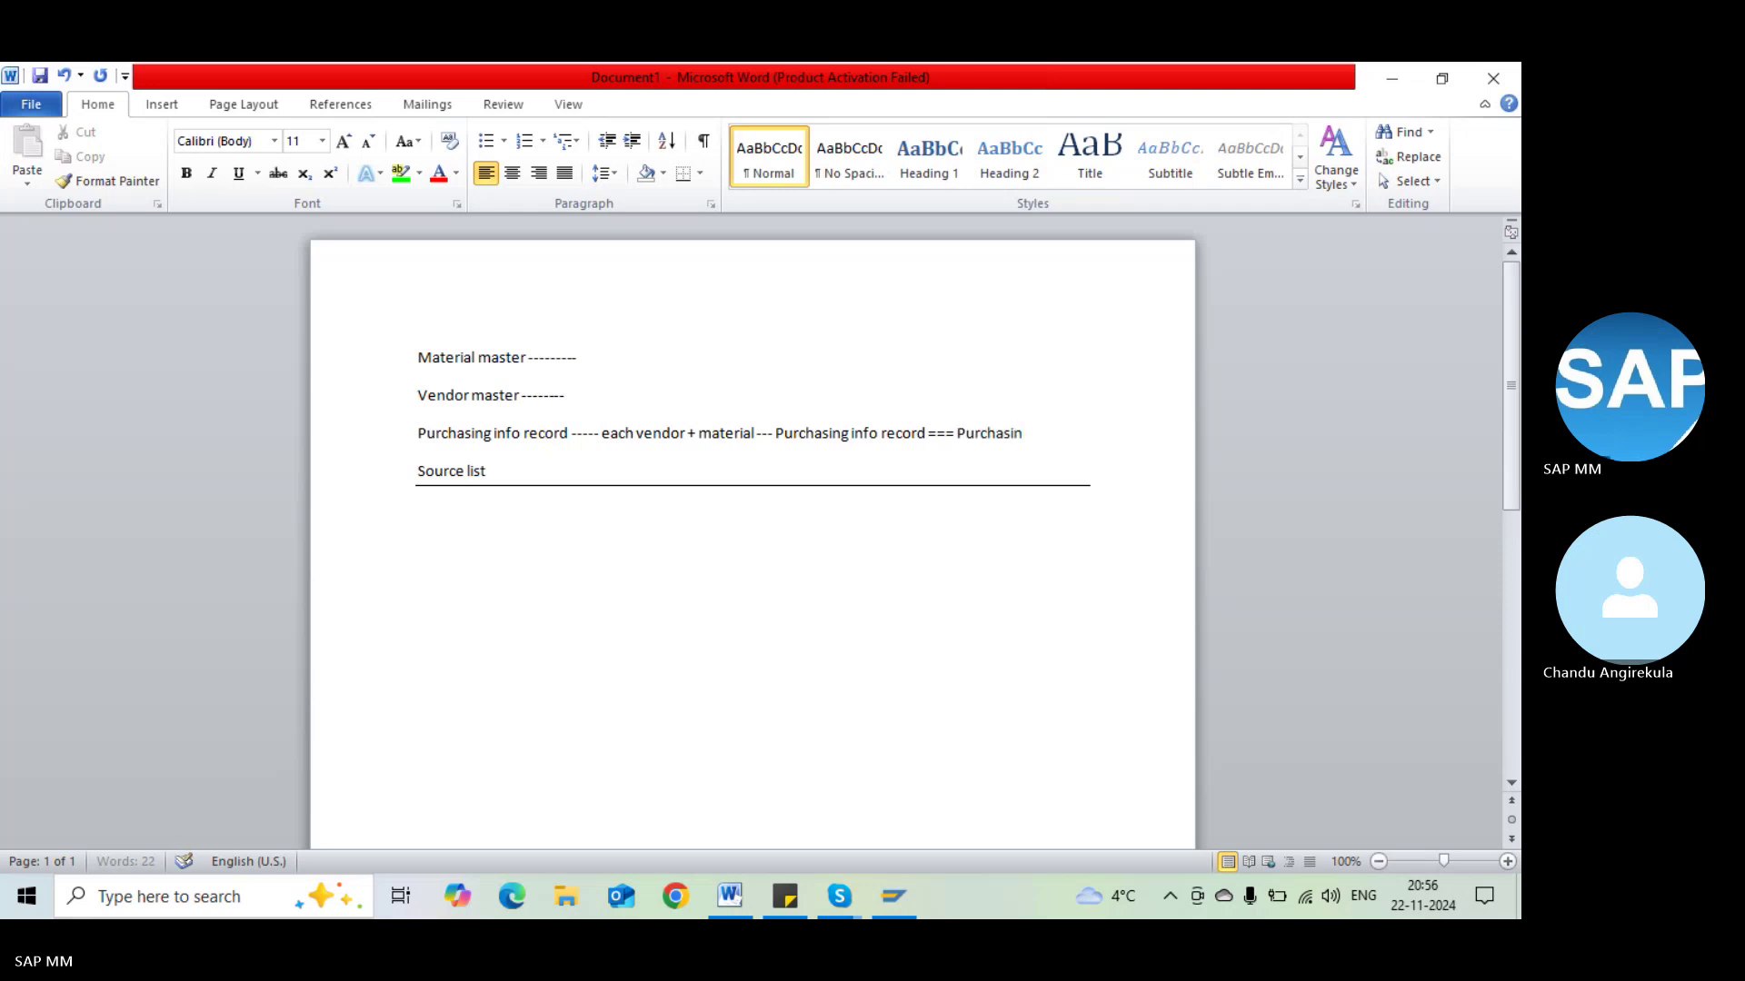
text(g org )
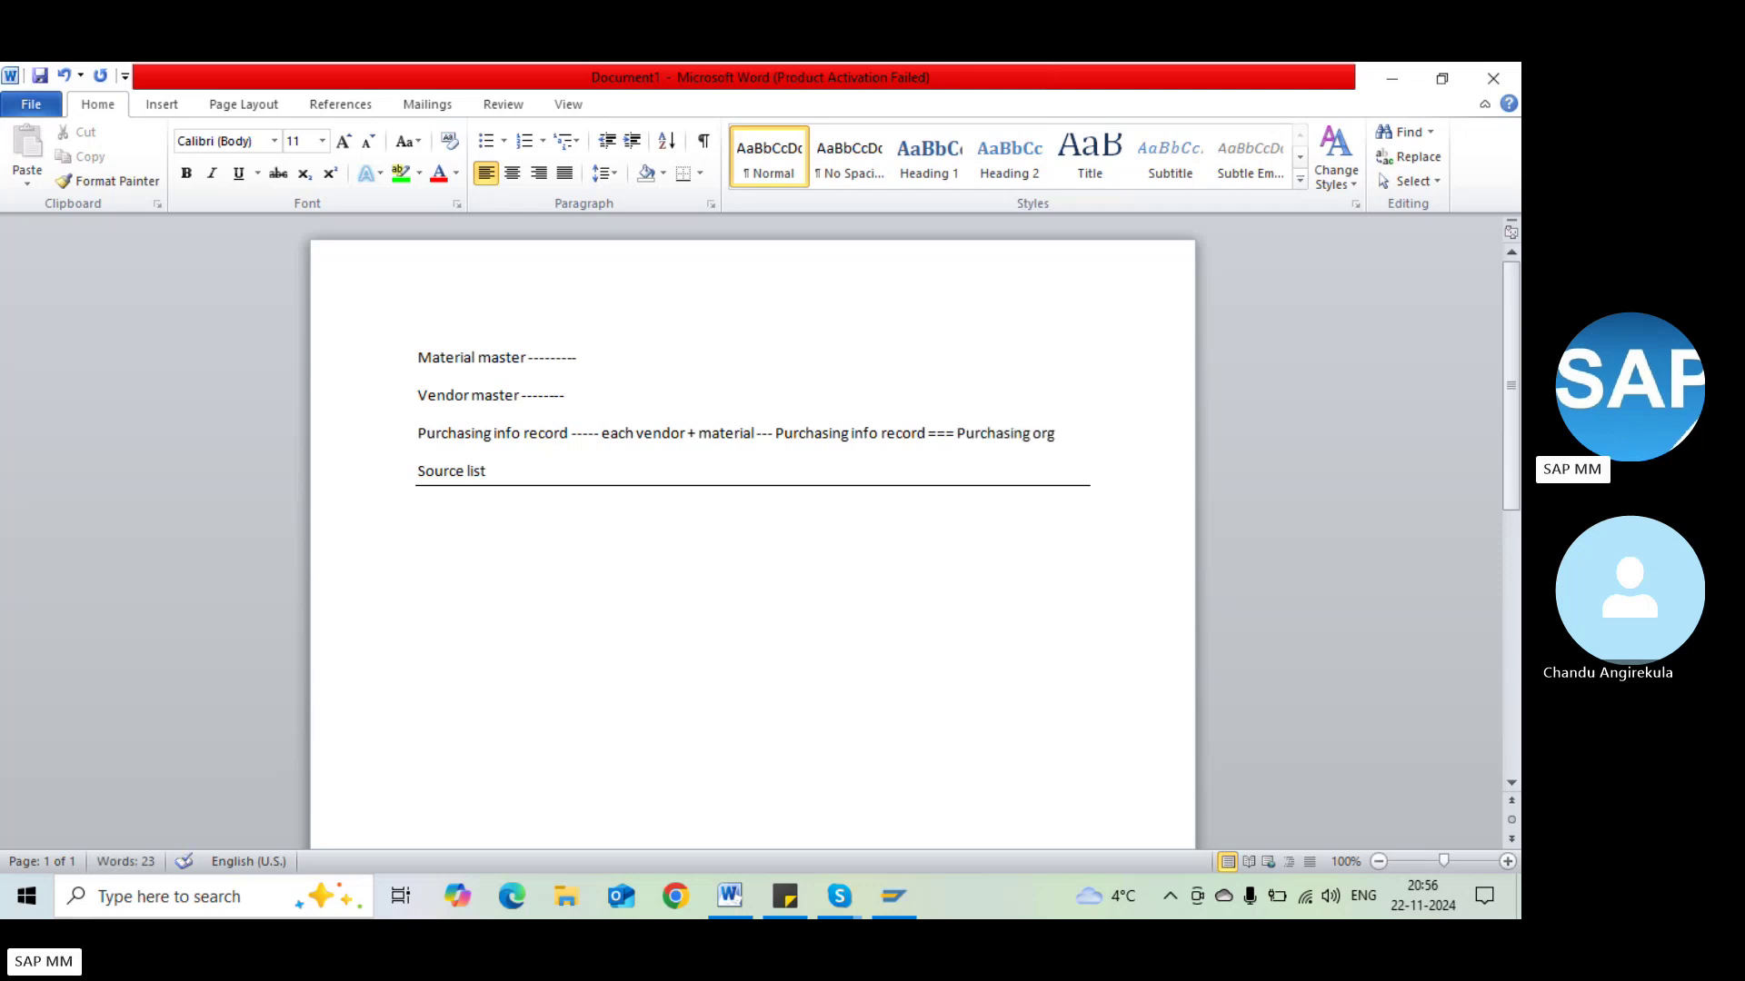
text(& Pa)
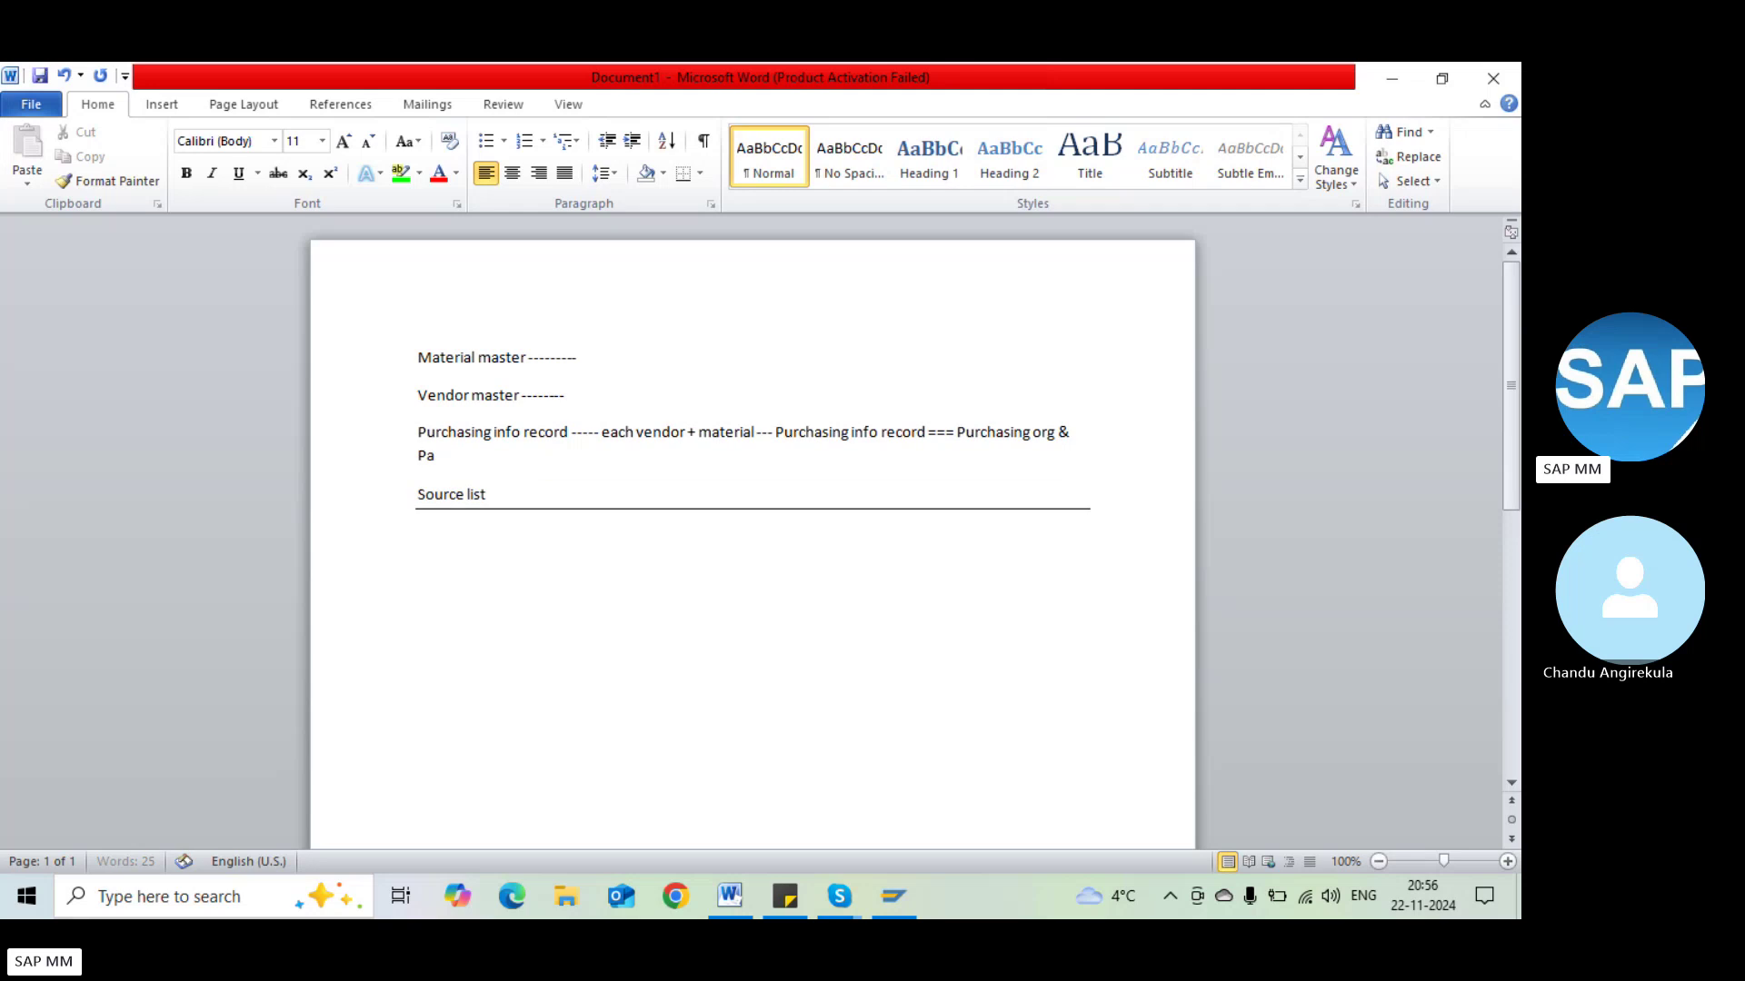
key(BackSpace)
key(BackSpace)
key(BackSpace)
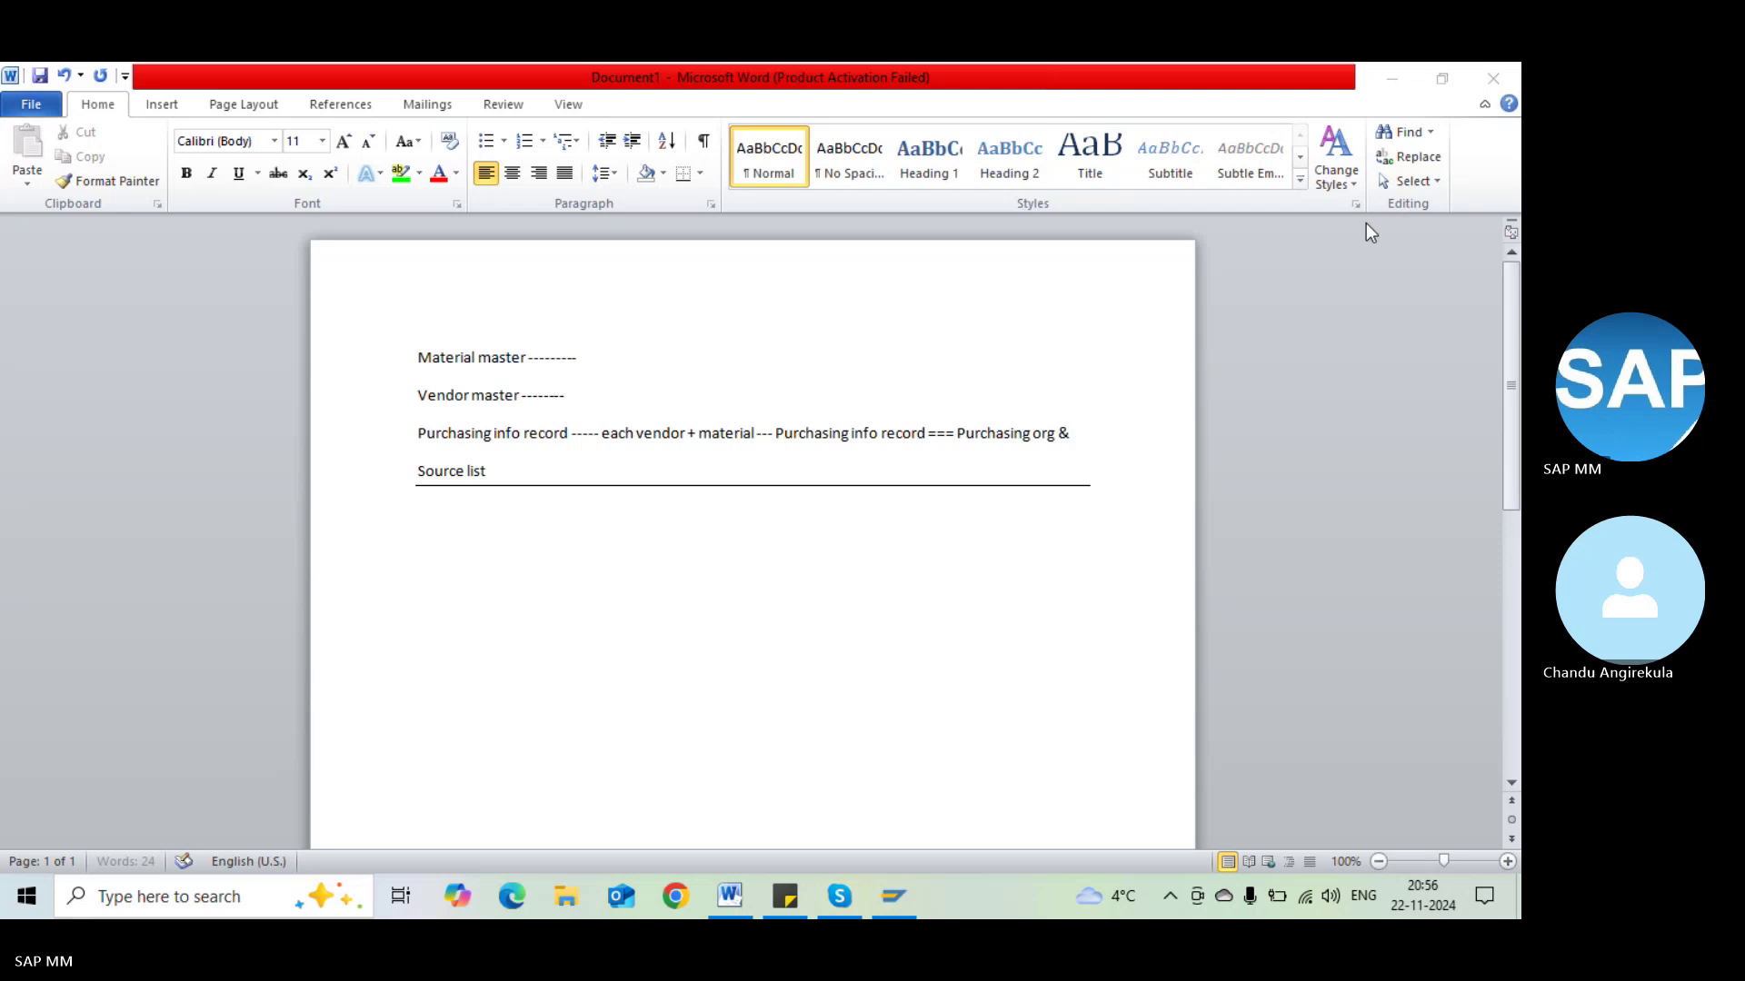
click(1081, 431)
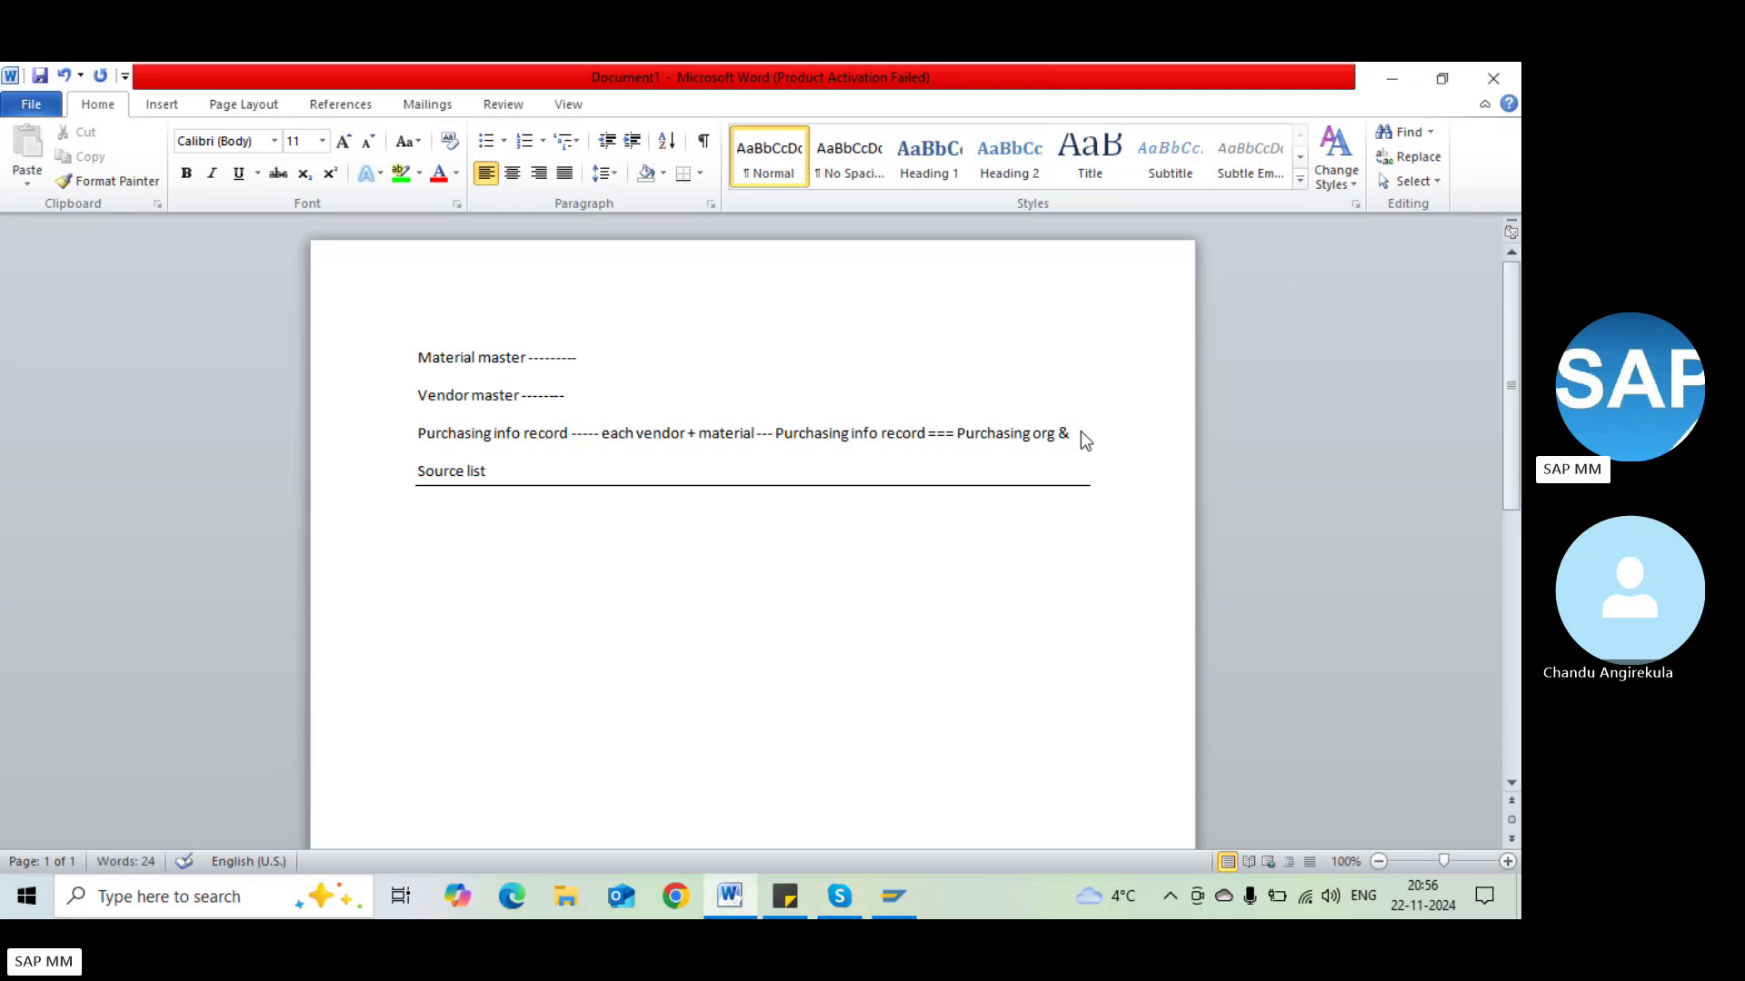
text(Plant)
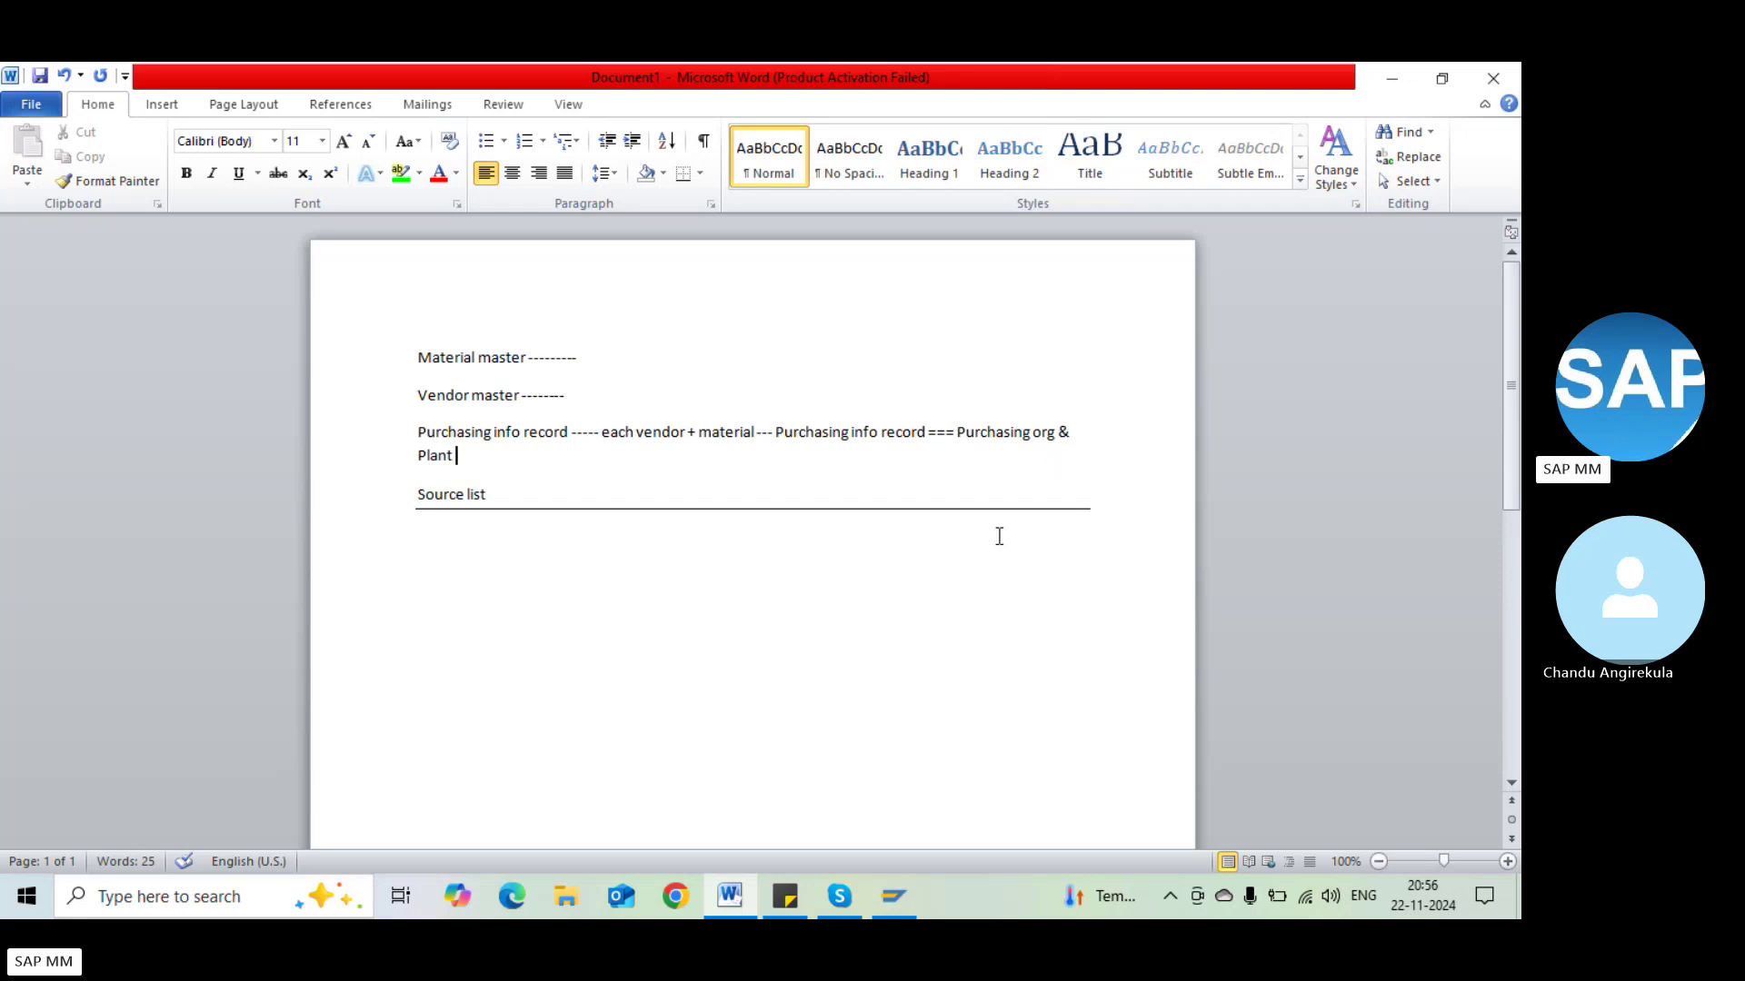
List the transaction codes ME11, ME12 and ME13 on separate lines below the Source list divider
click(564, 570)
text(ME11)
key(Return)
text(ME12)
key(Return)
text(ME13)
key(Return)
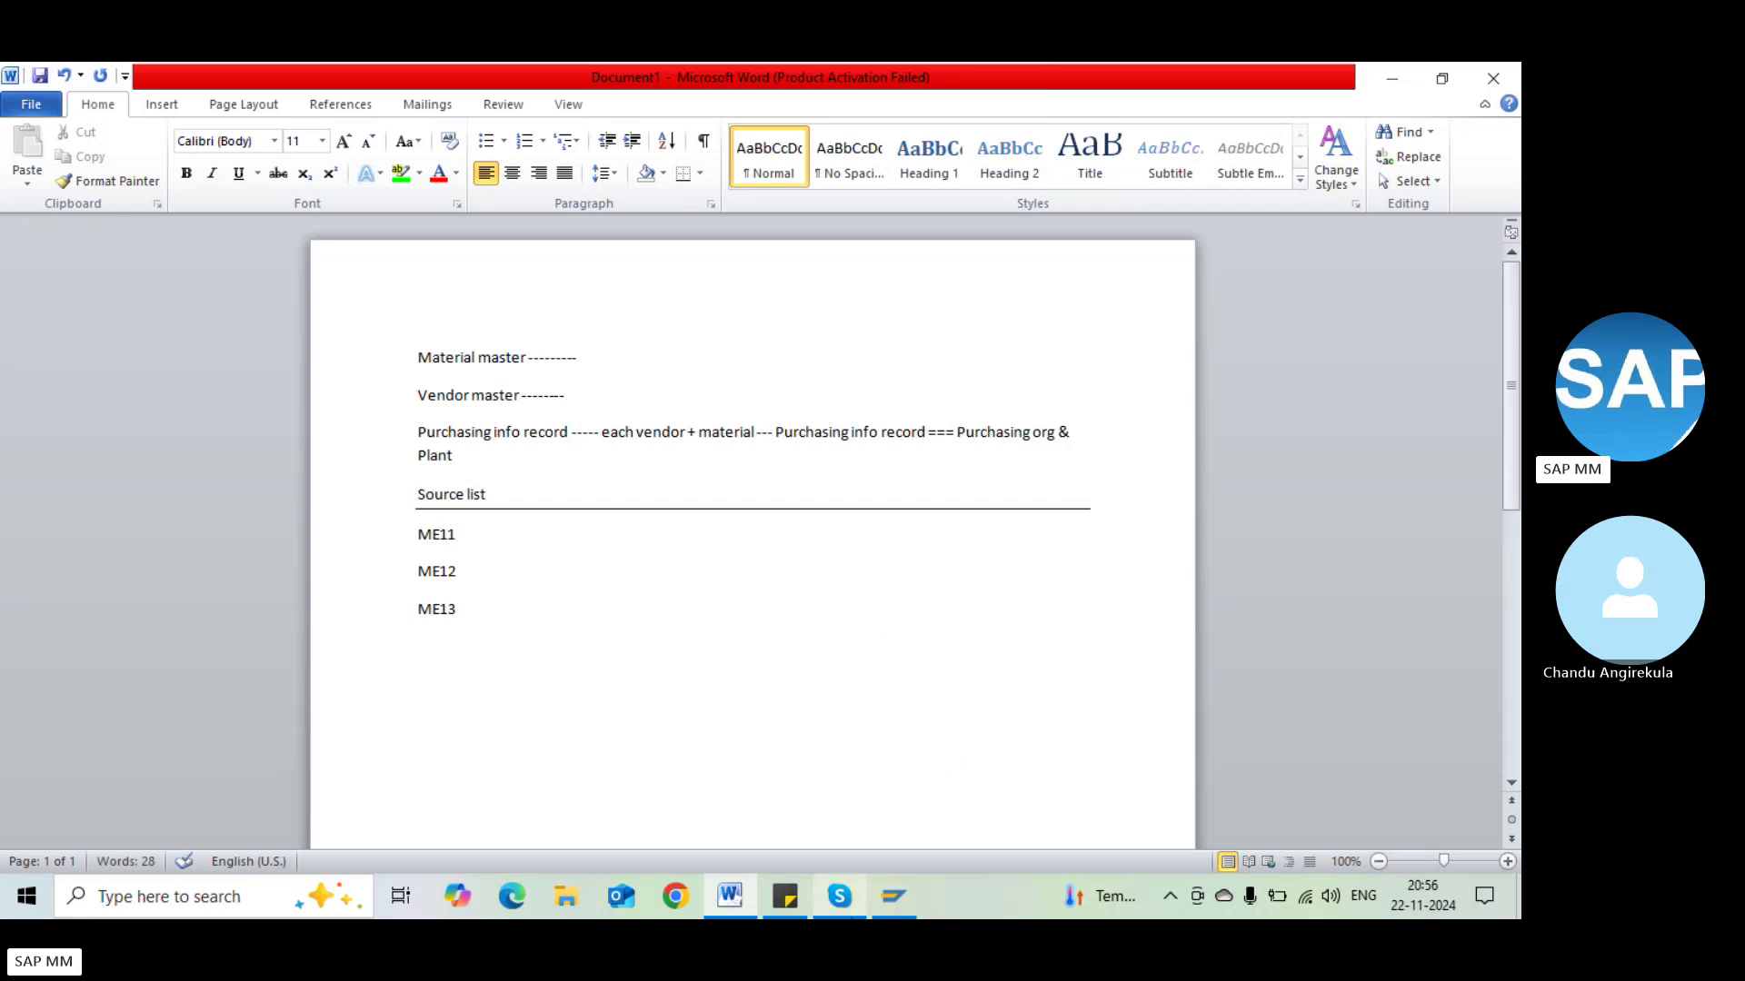
Switch to SAP Logon, open the SAP ECC connection and log on with the user name and account password
click(877, 908)
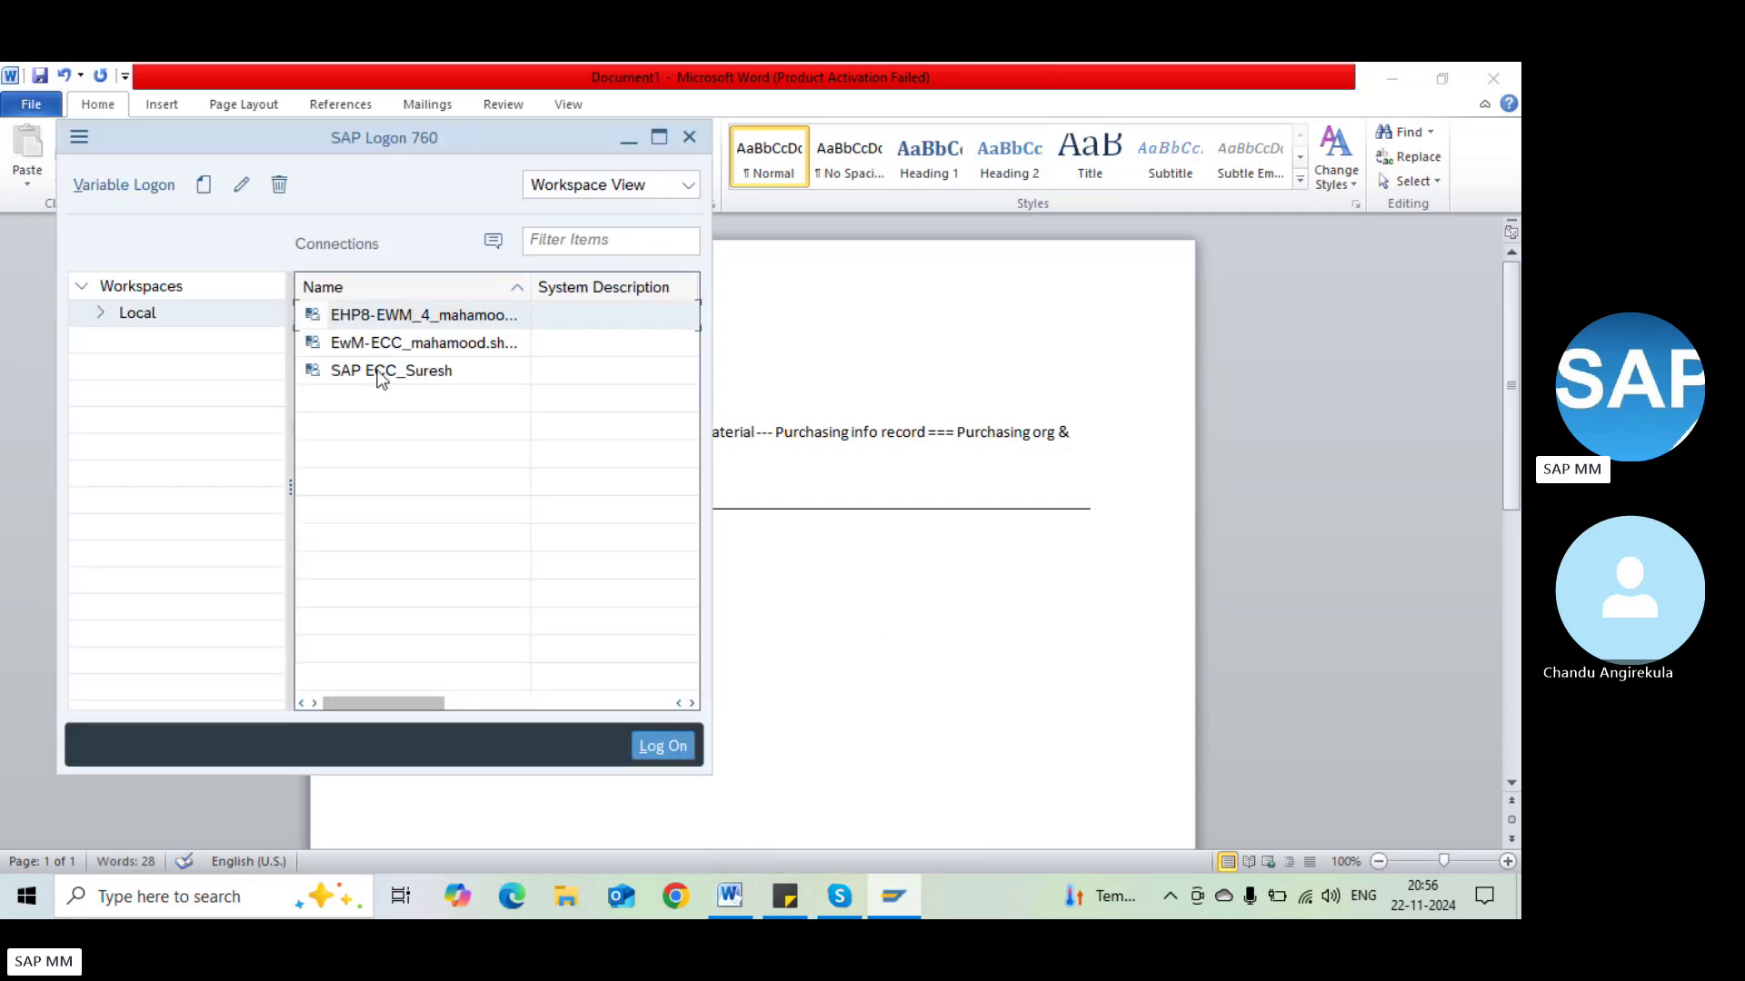
click(375, 370)
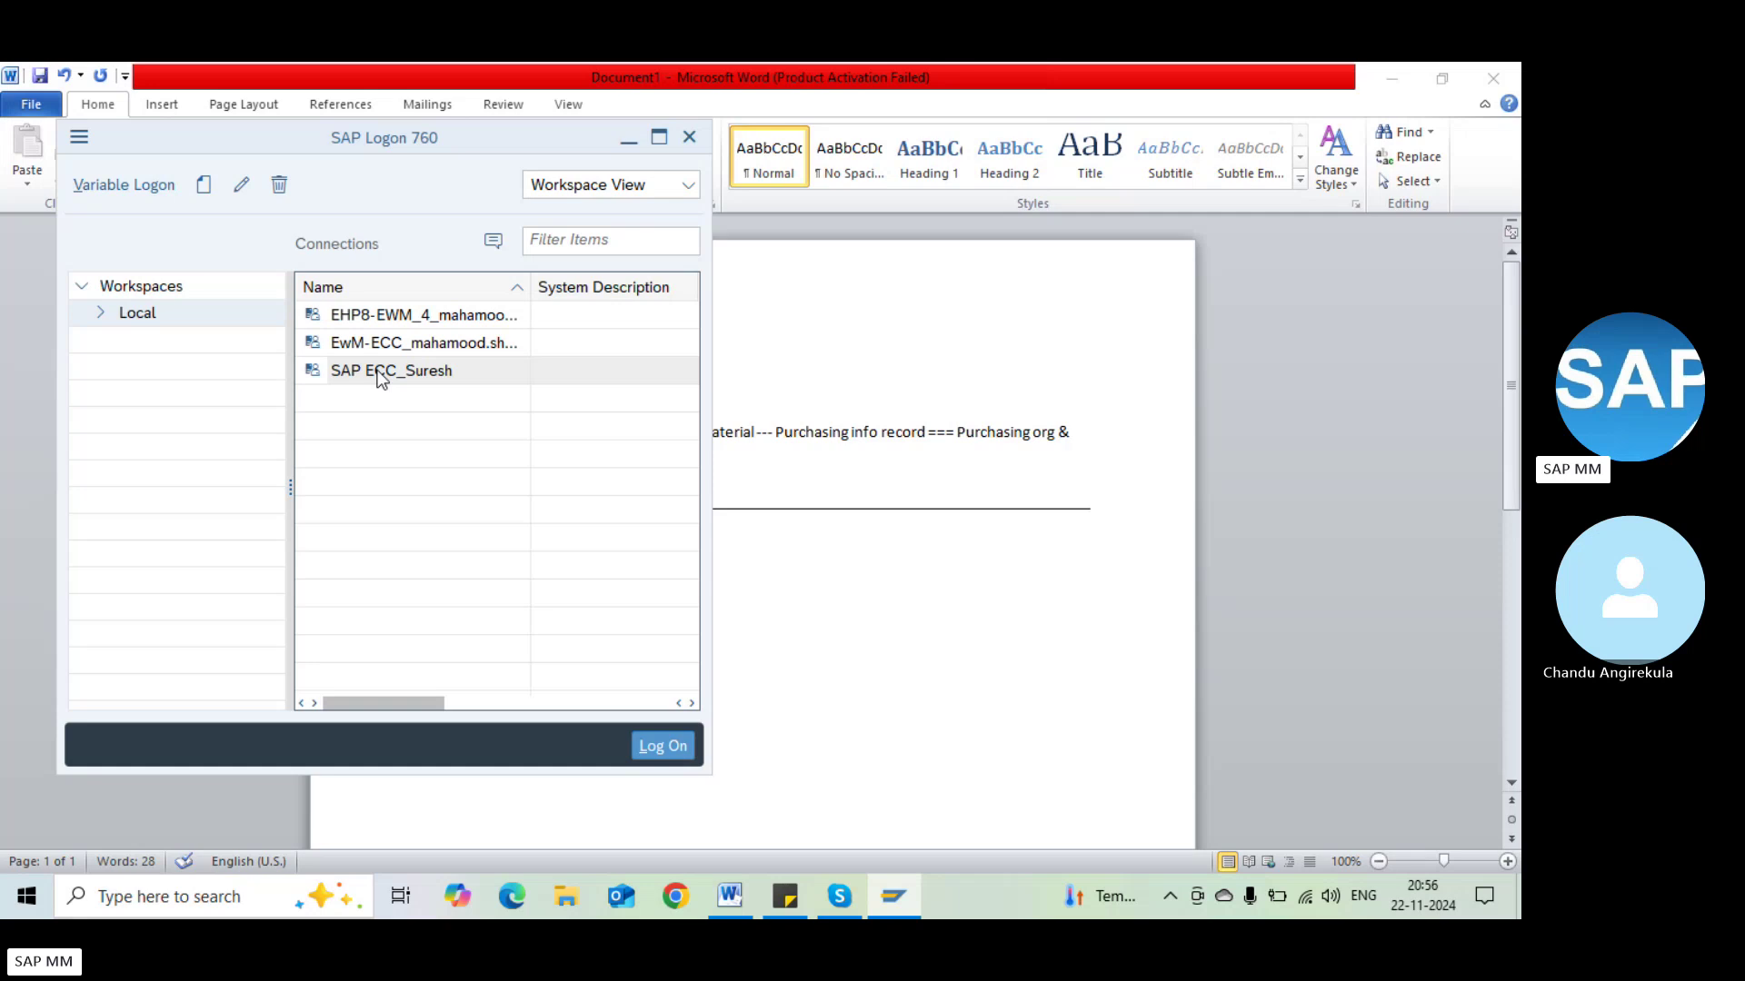
double_click(380, 373)
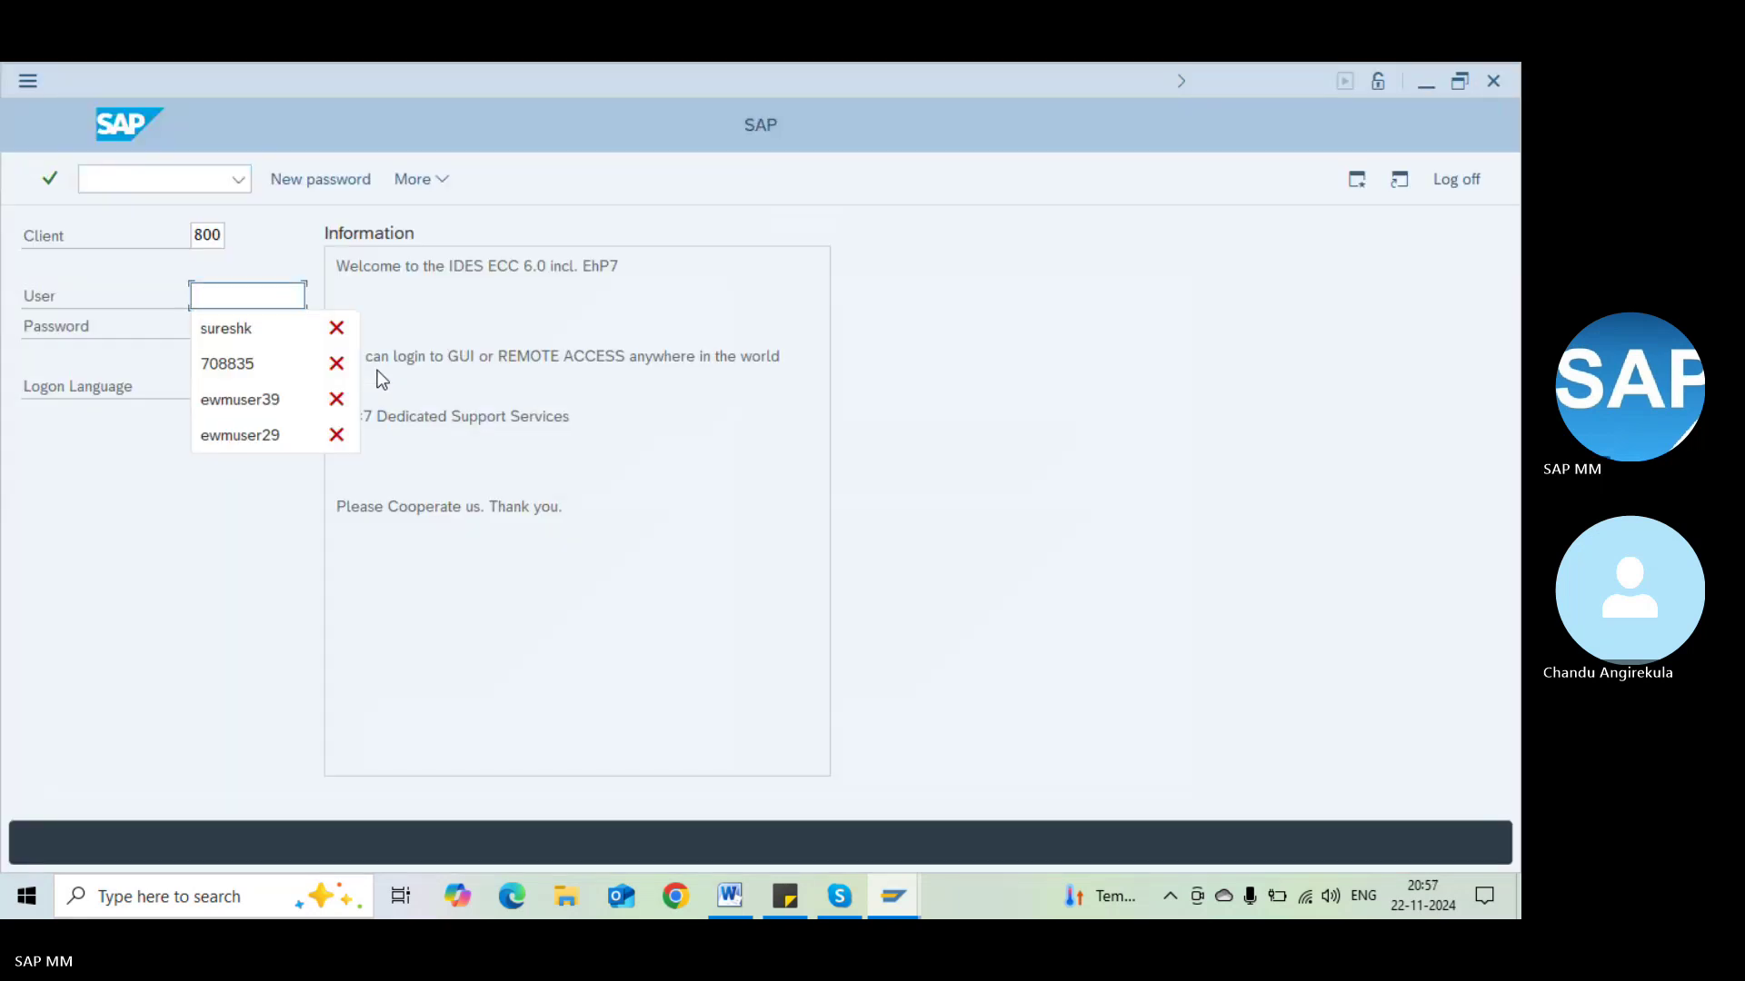
text(sureshk)
key(Tab)
key(ctrl+v)
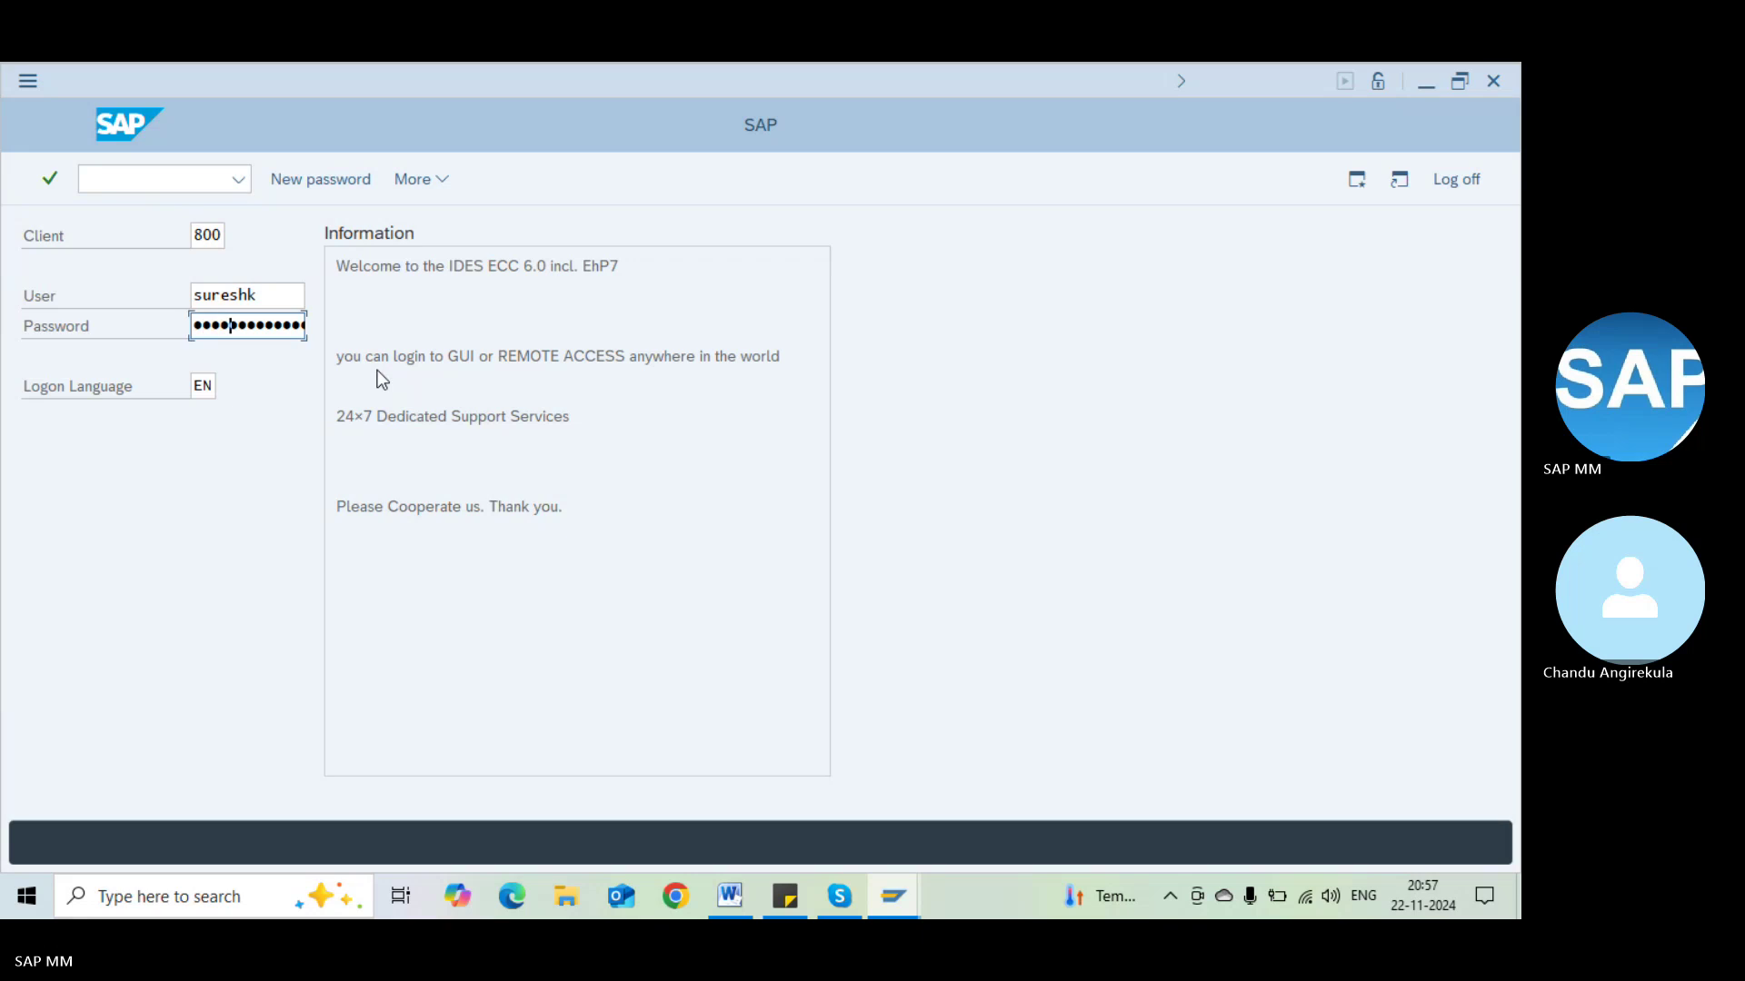
key(Return)
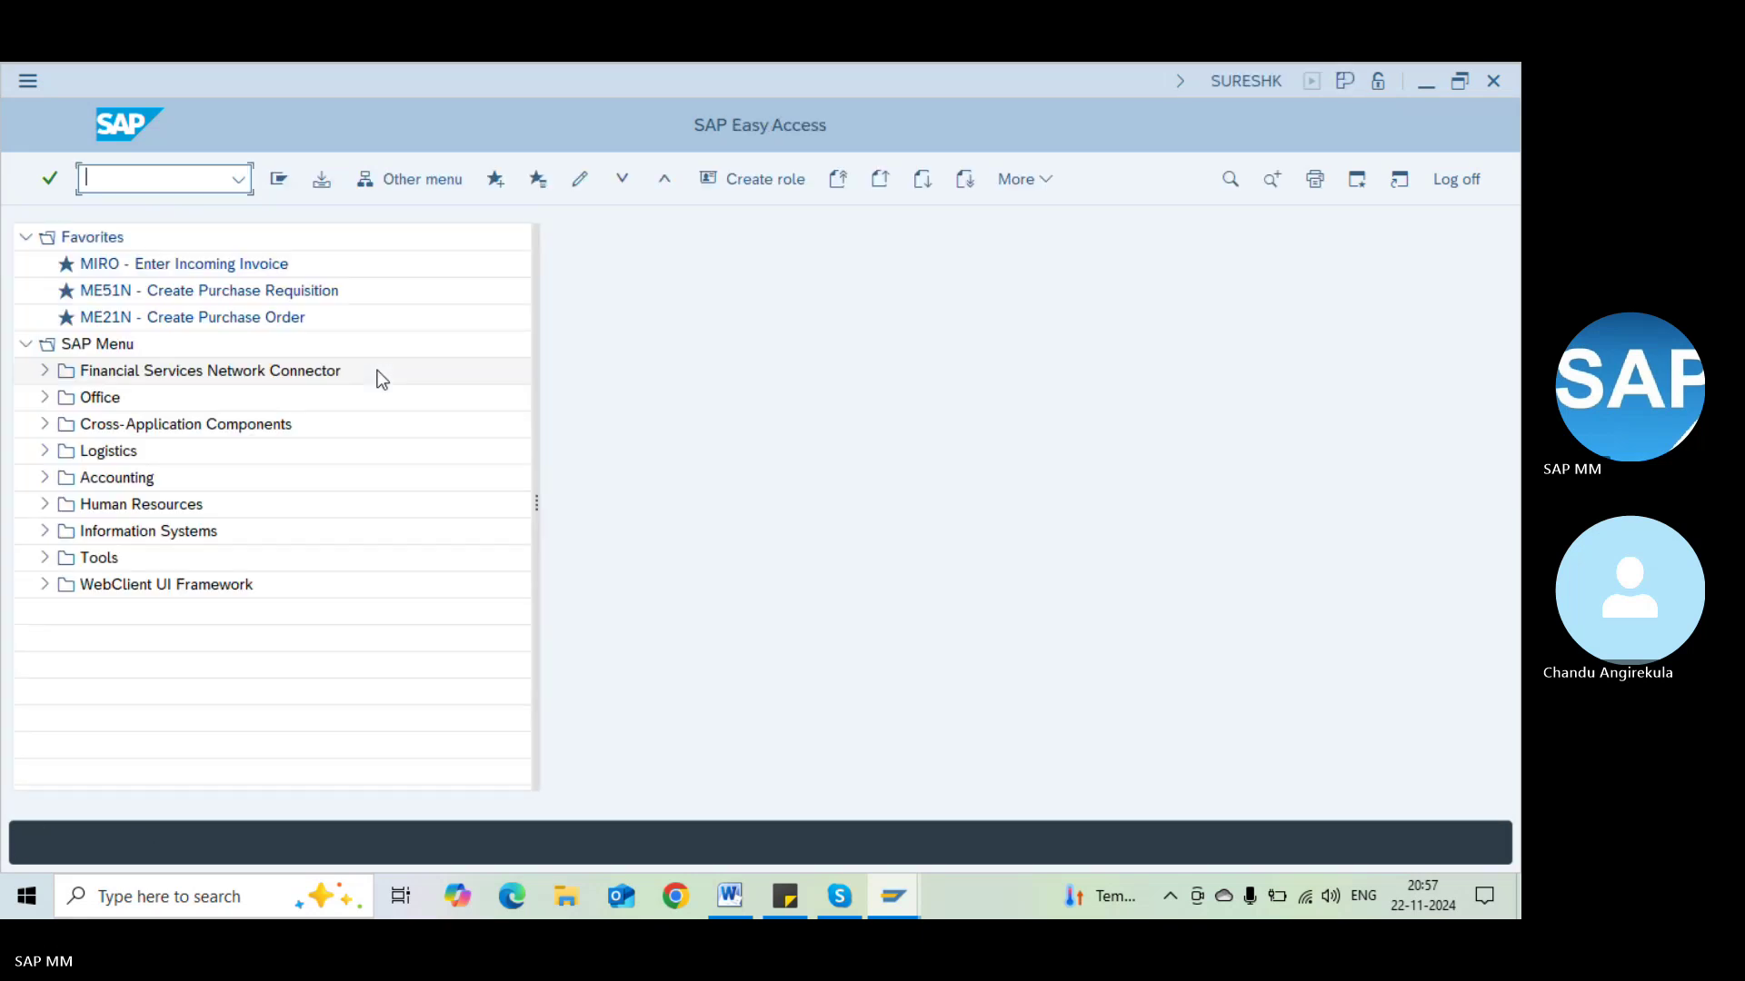
text(me)
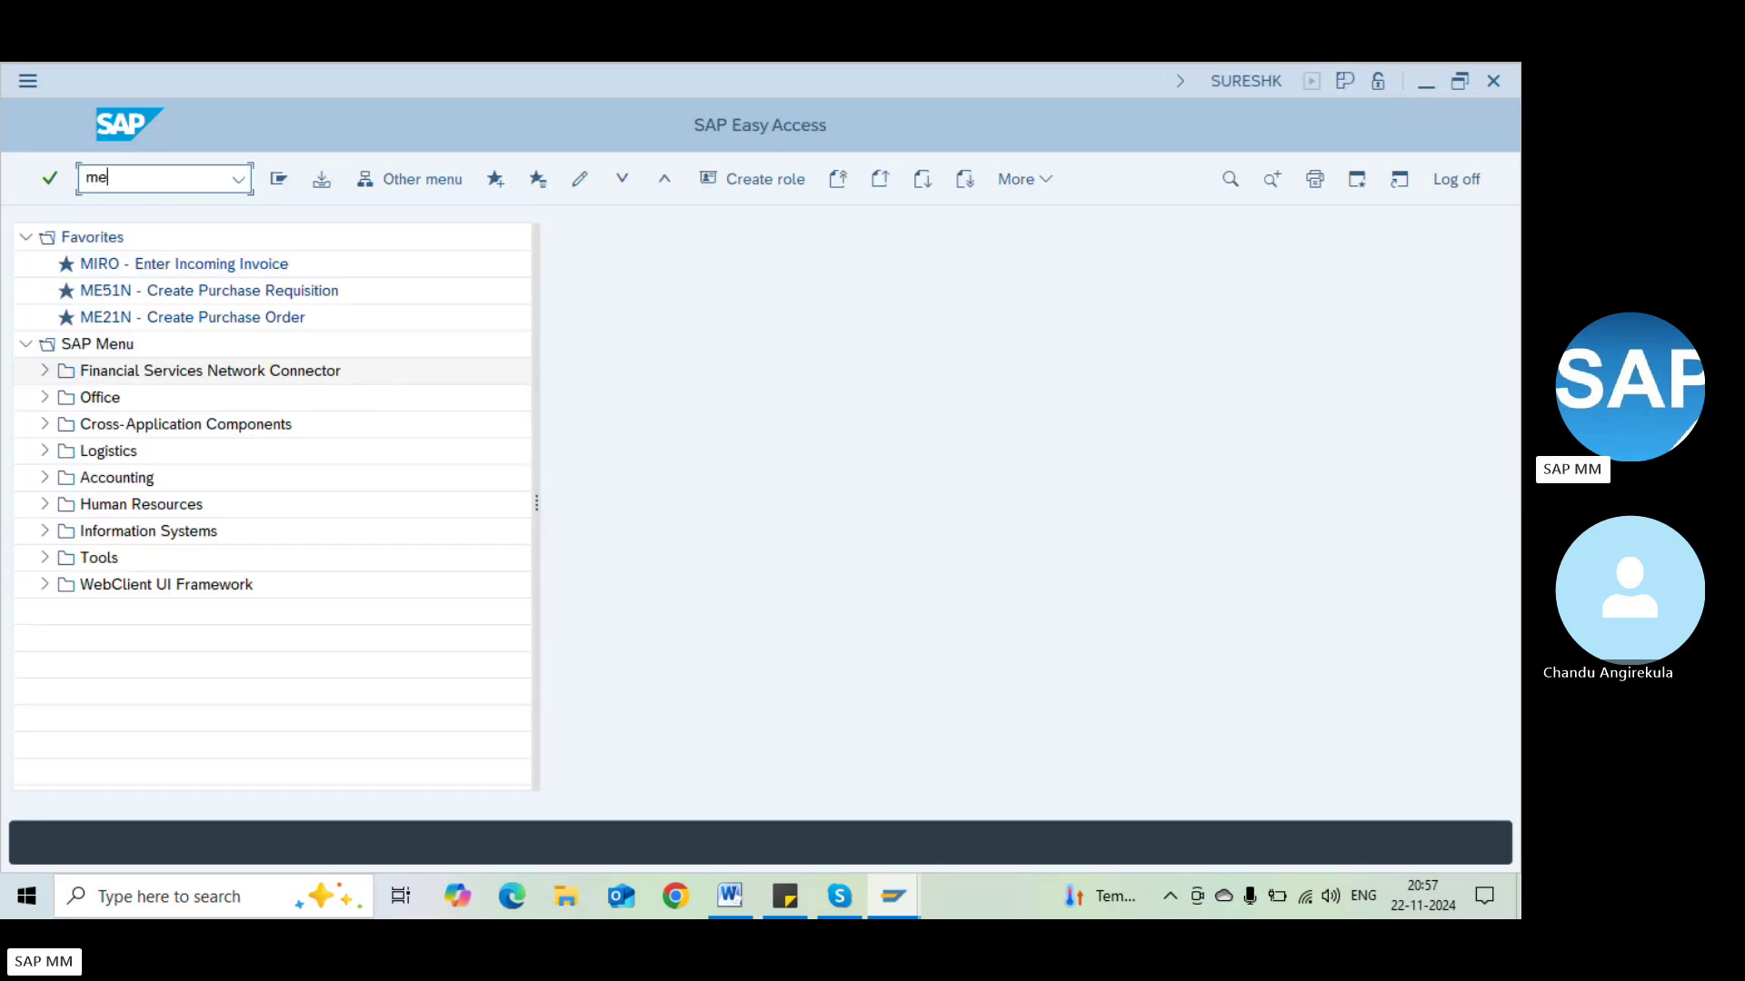
text(15)
key(Return)
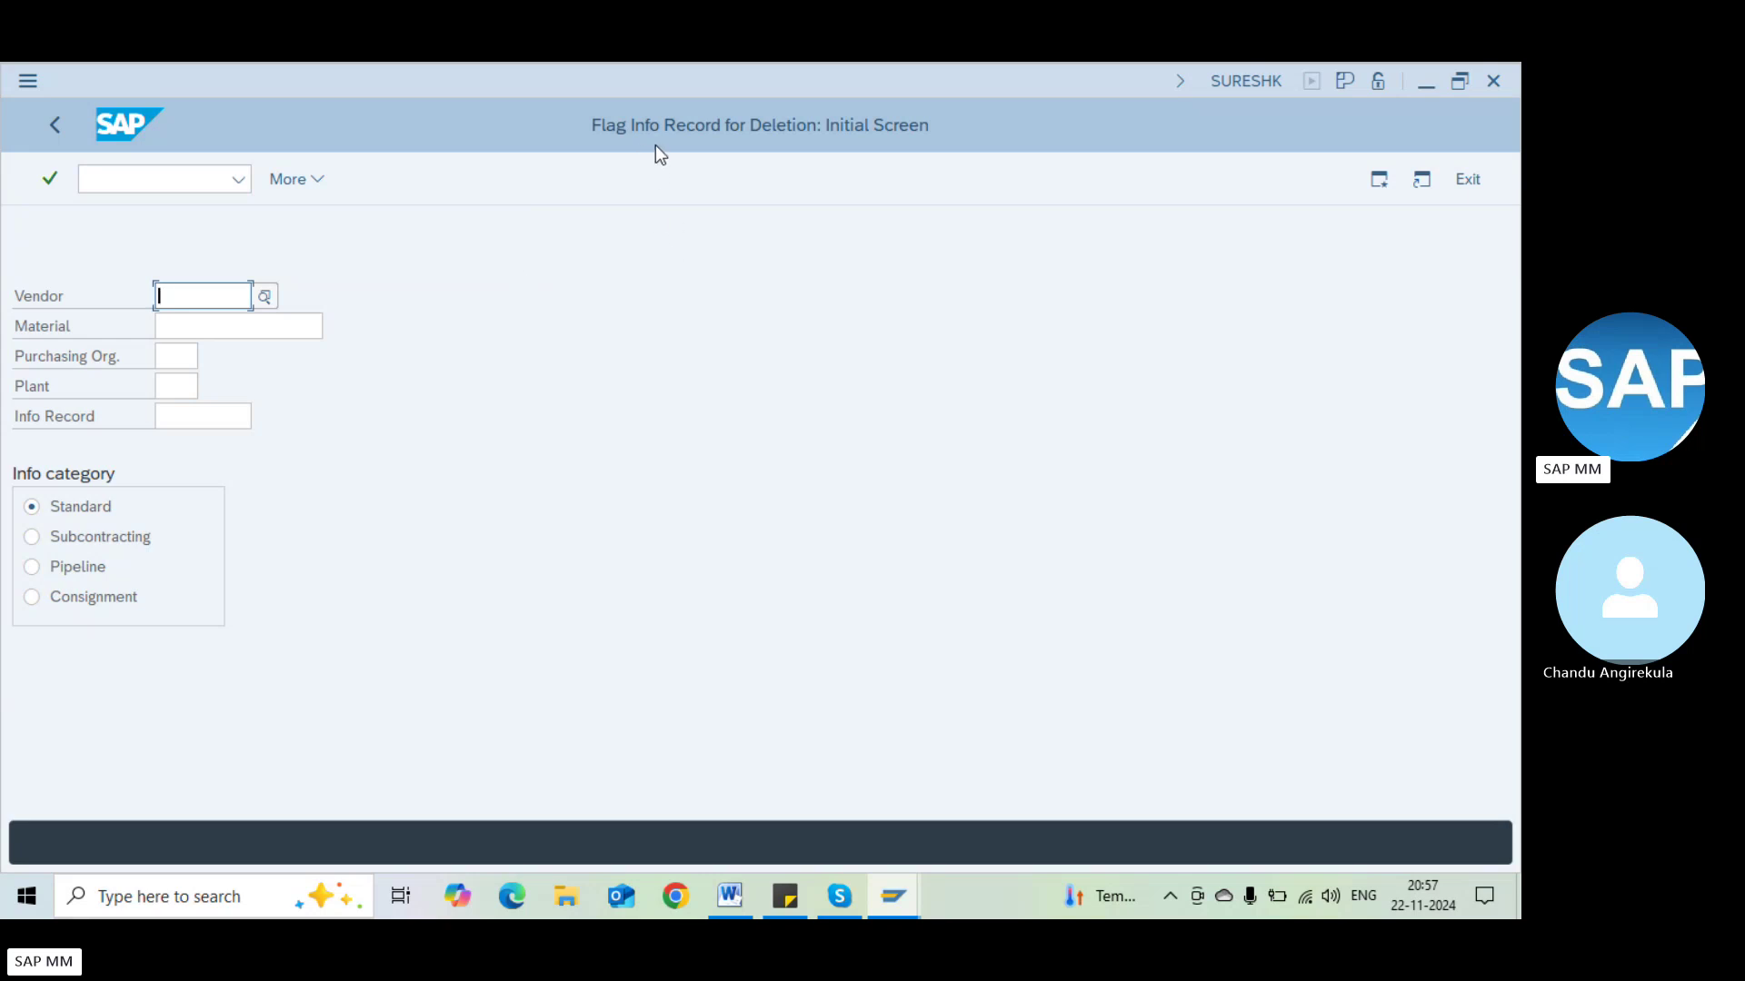
double_click(453, 218)
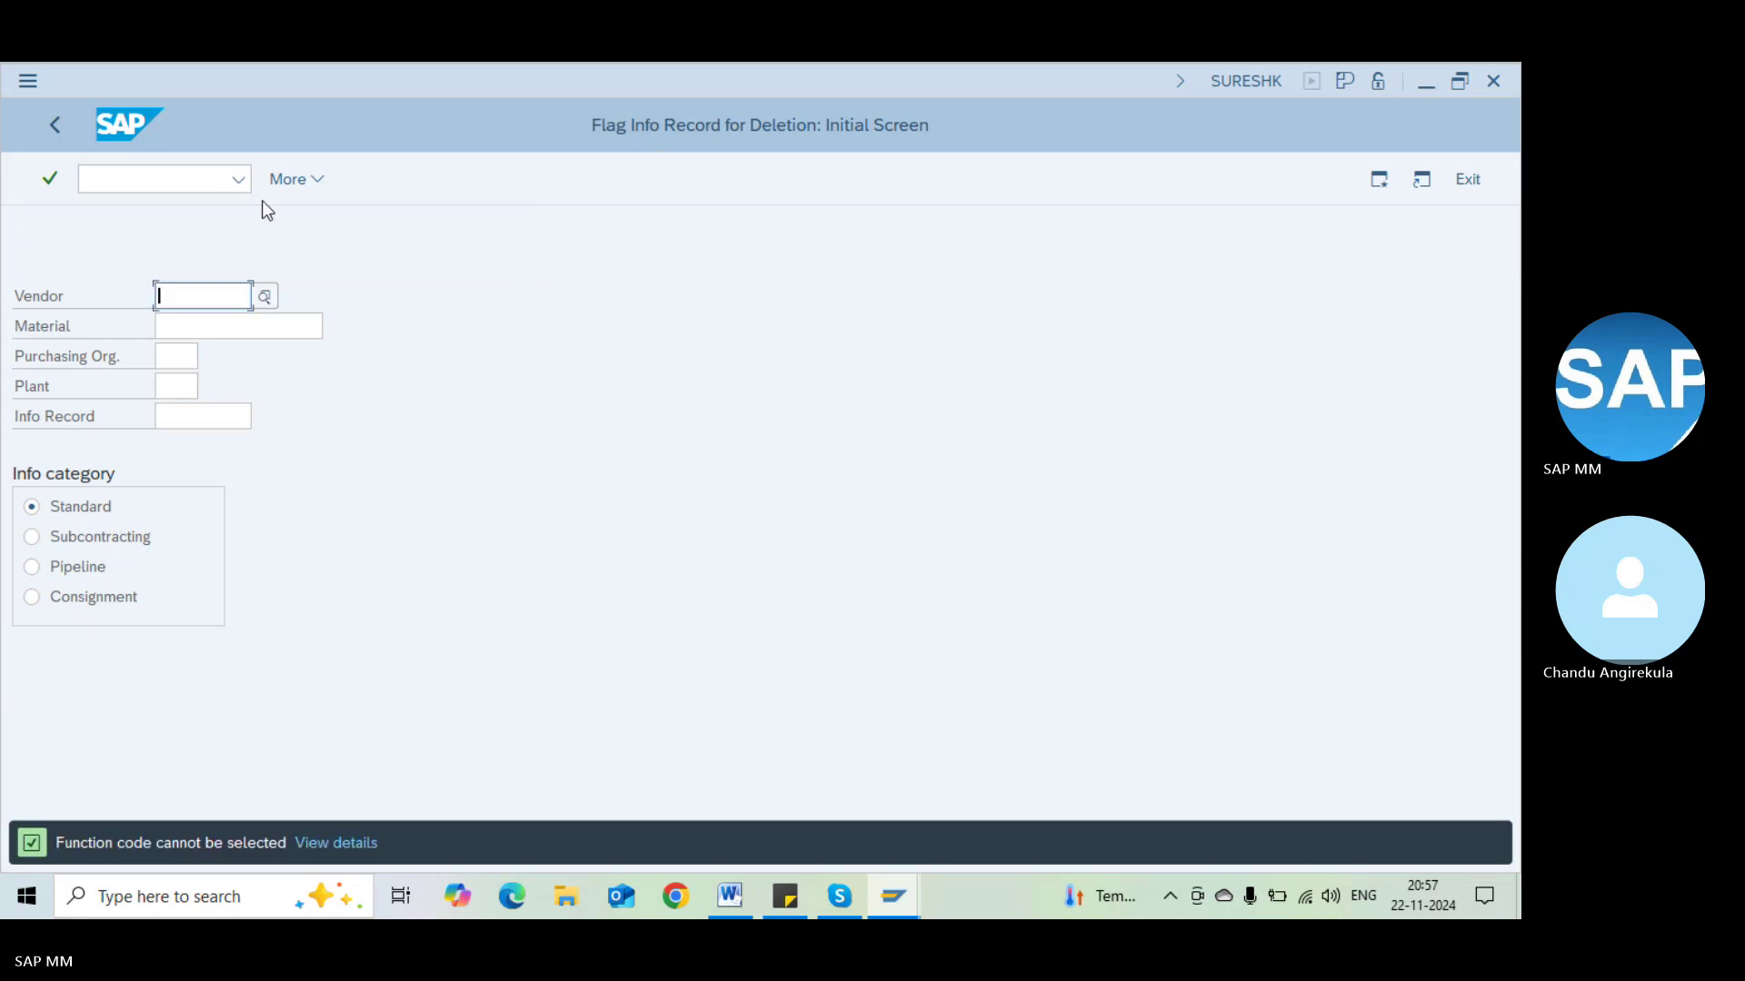
click(179, 178)
text(/n)
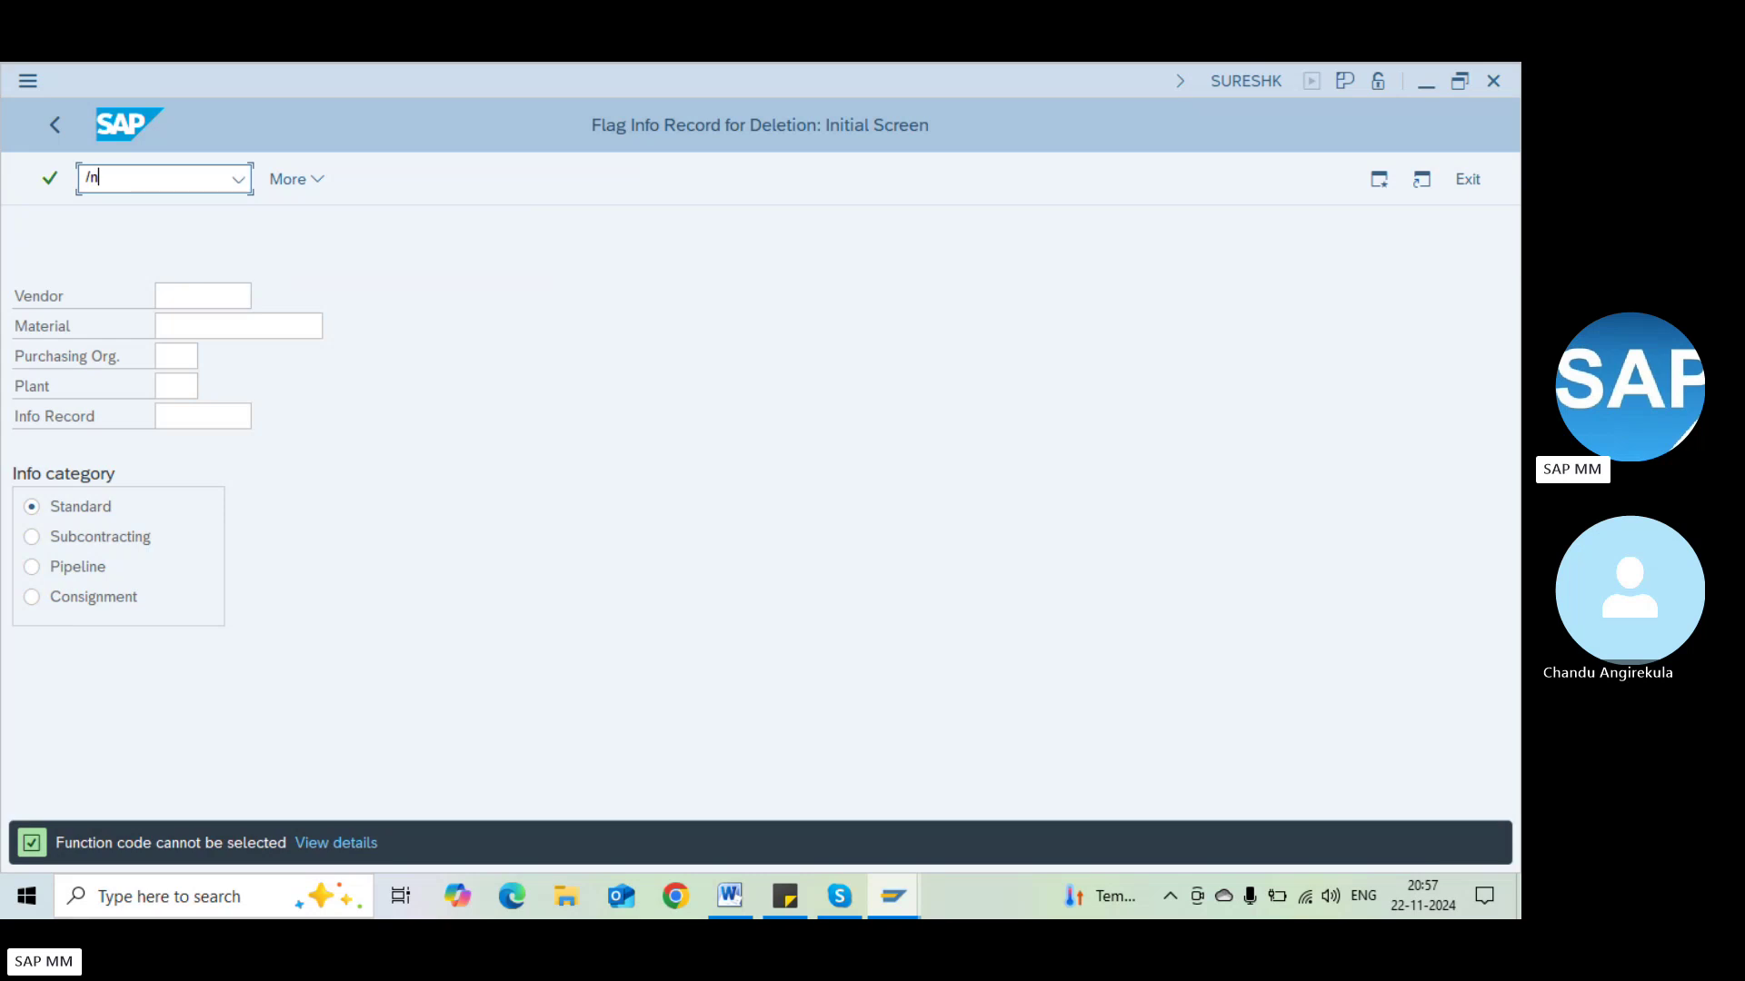
key(Return)
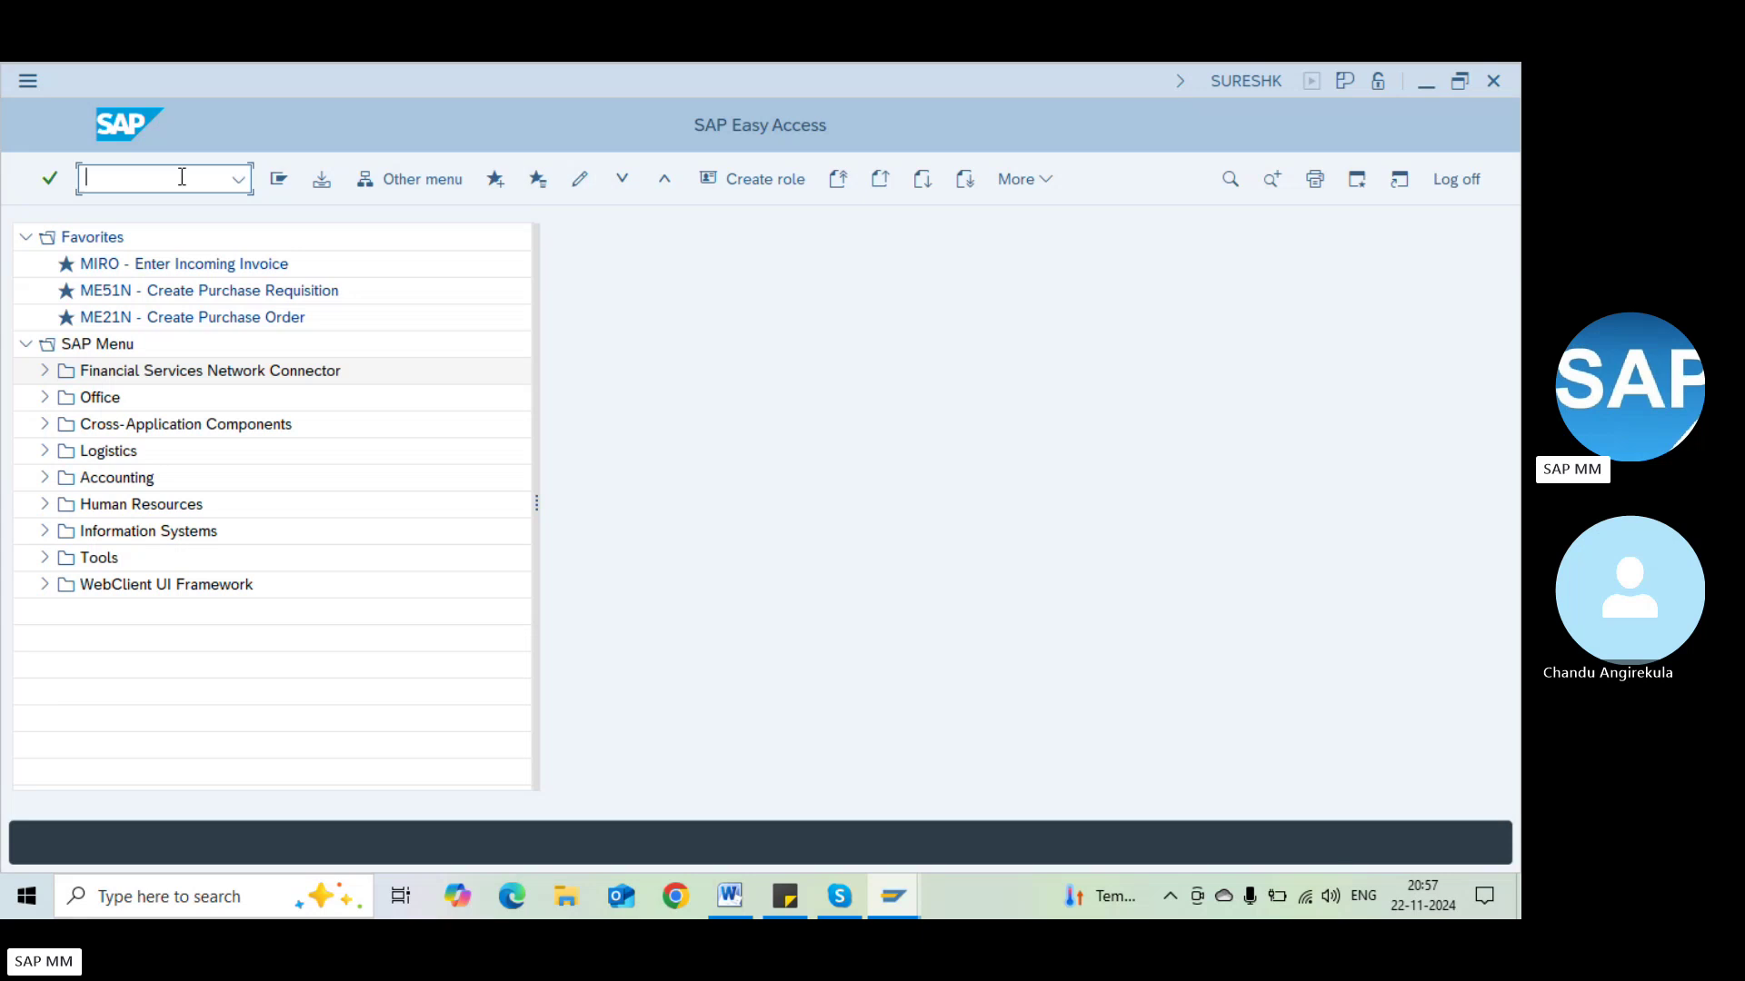
Open transaction ME11 and go through the Vendor, Material, Purchasing Org. and Plant fields
key(alt+Tab)
key(alt+Tab)
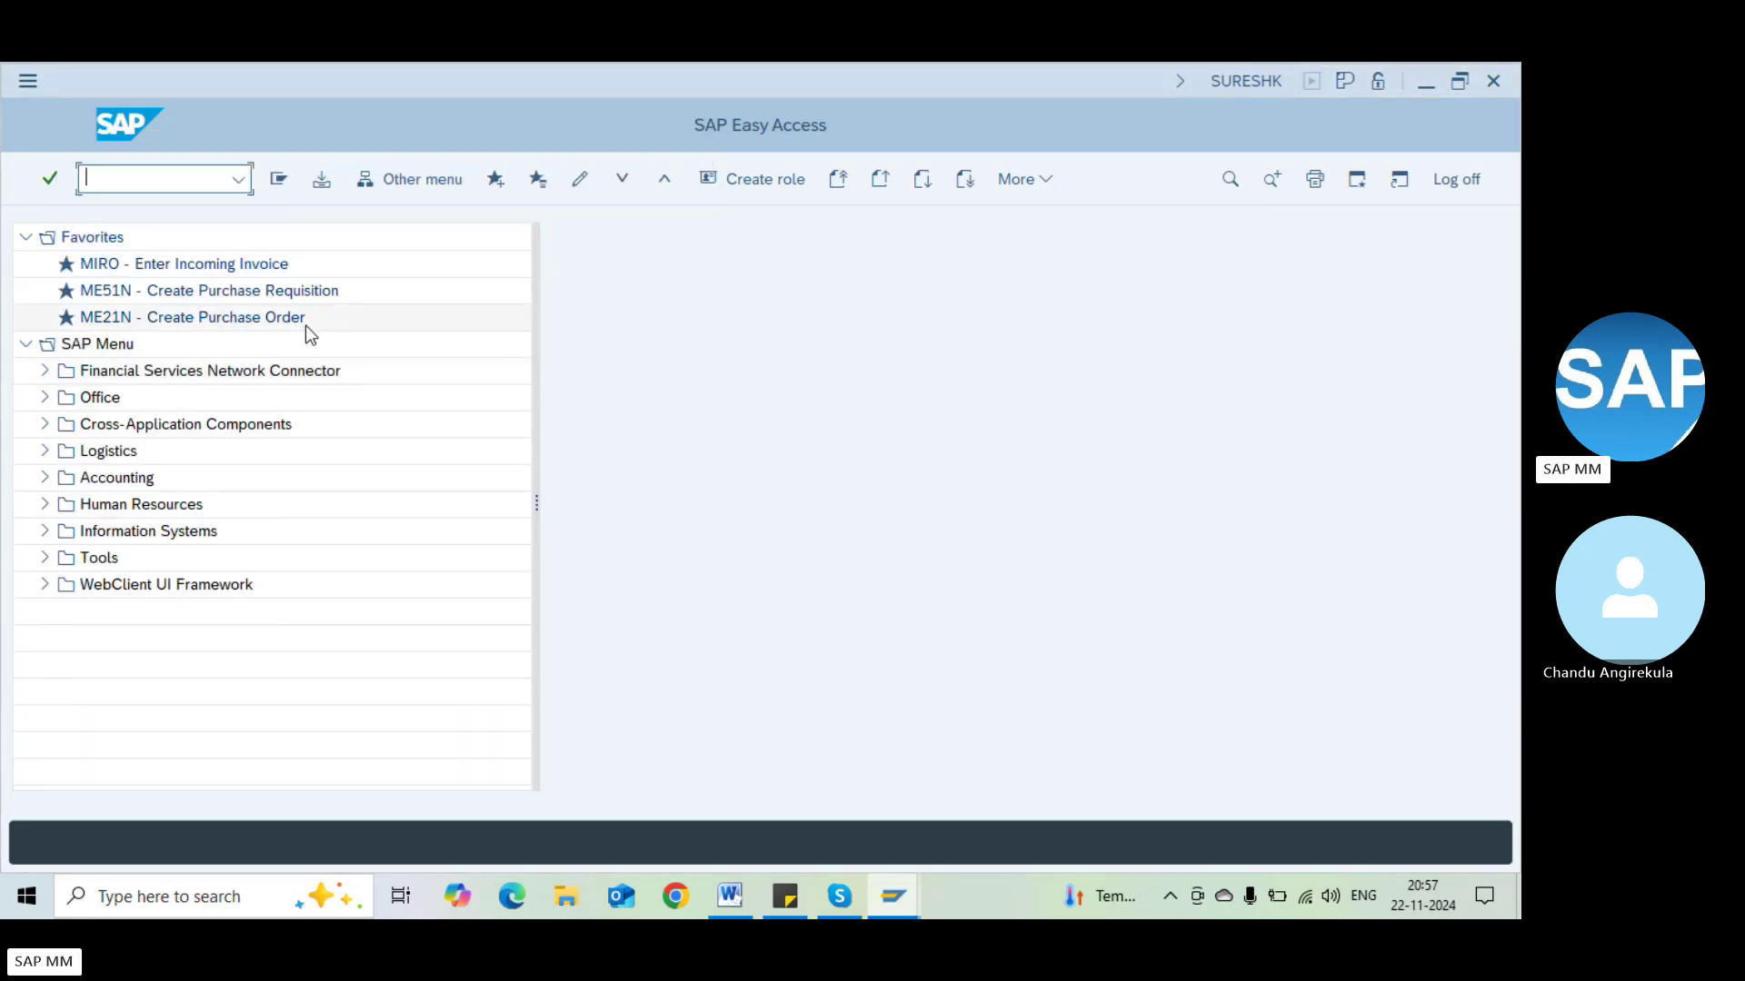
text(me11)
key(Return)
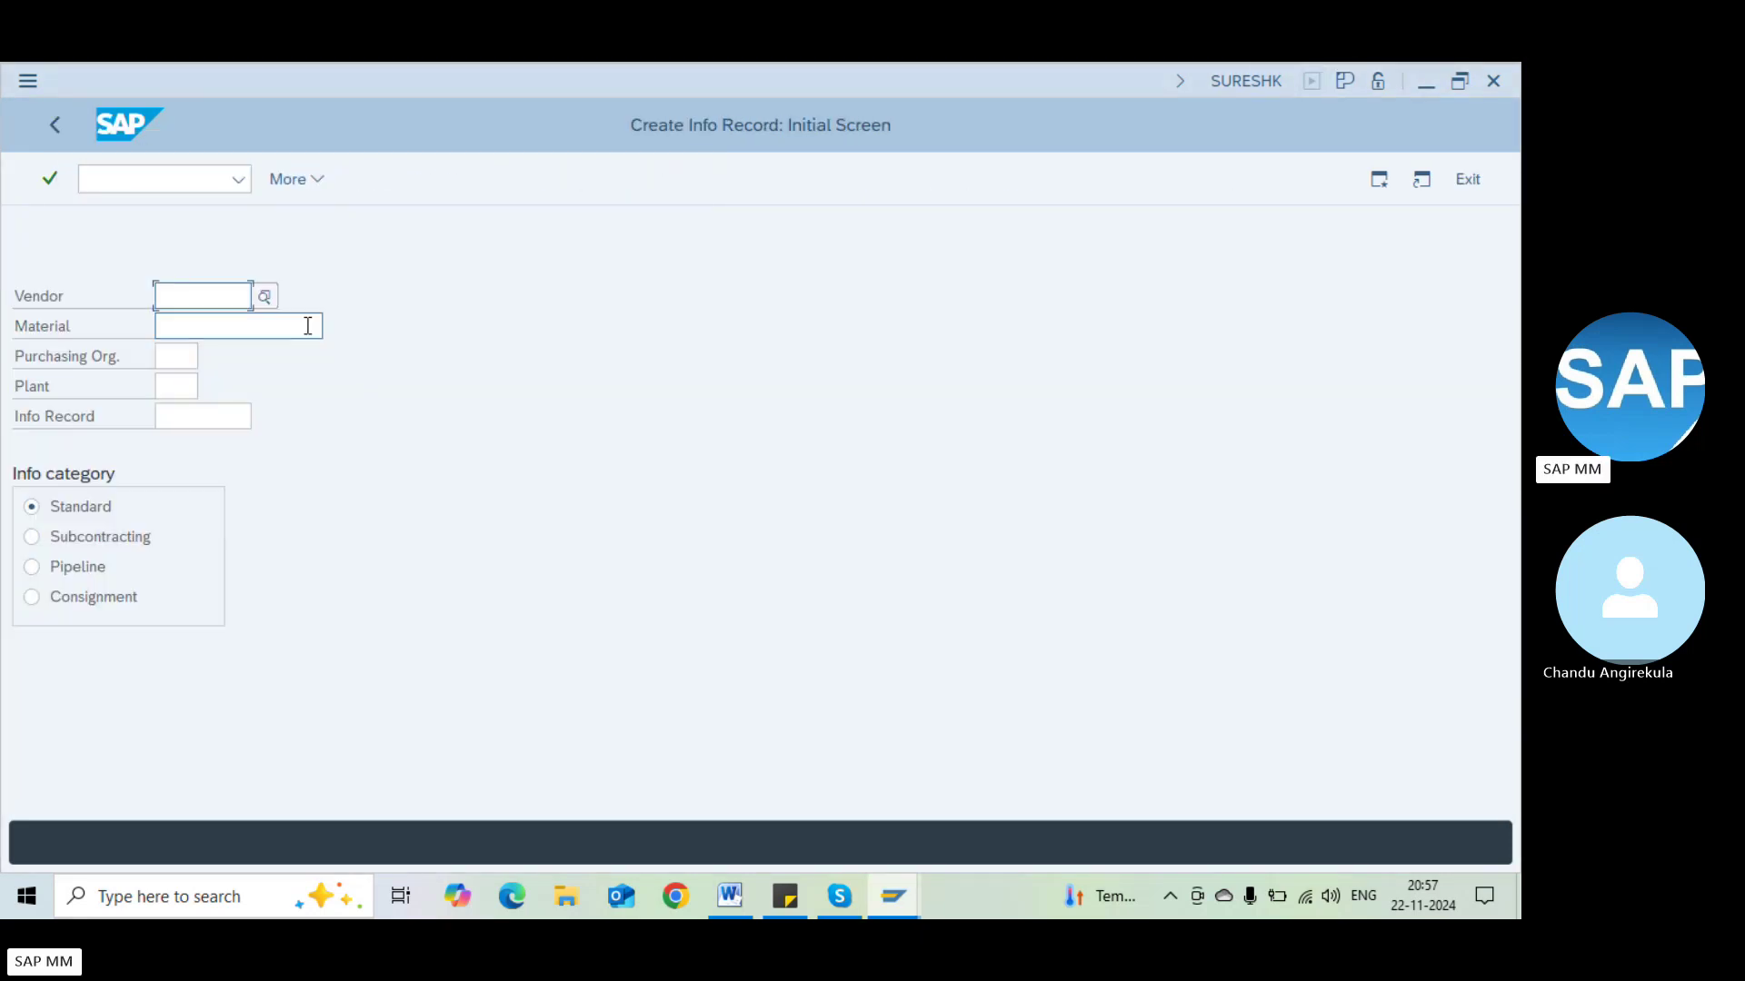
click(176, 300)
key(Tab)
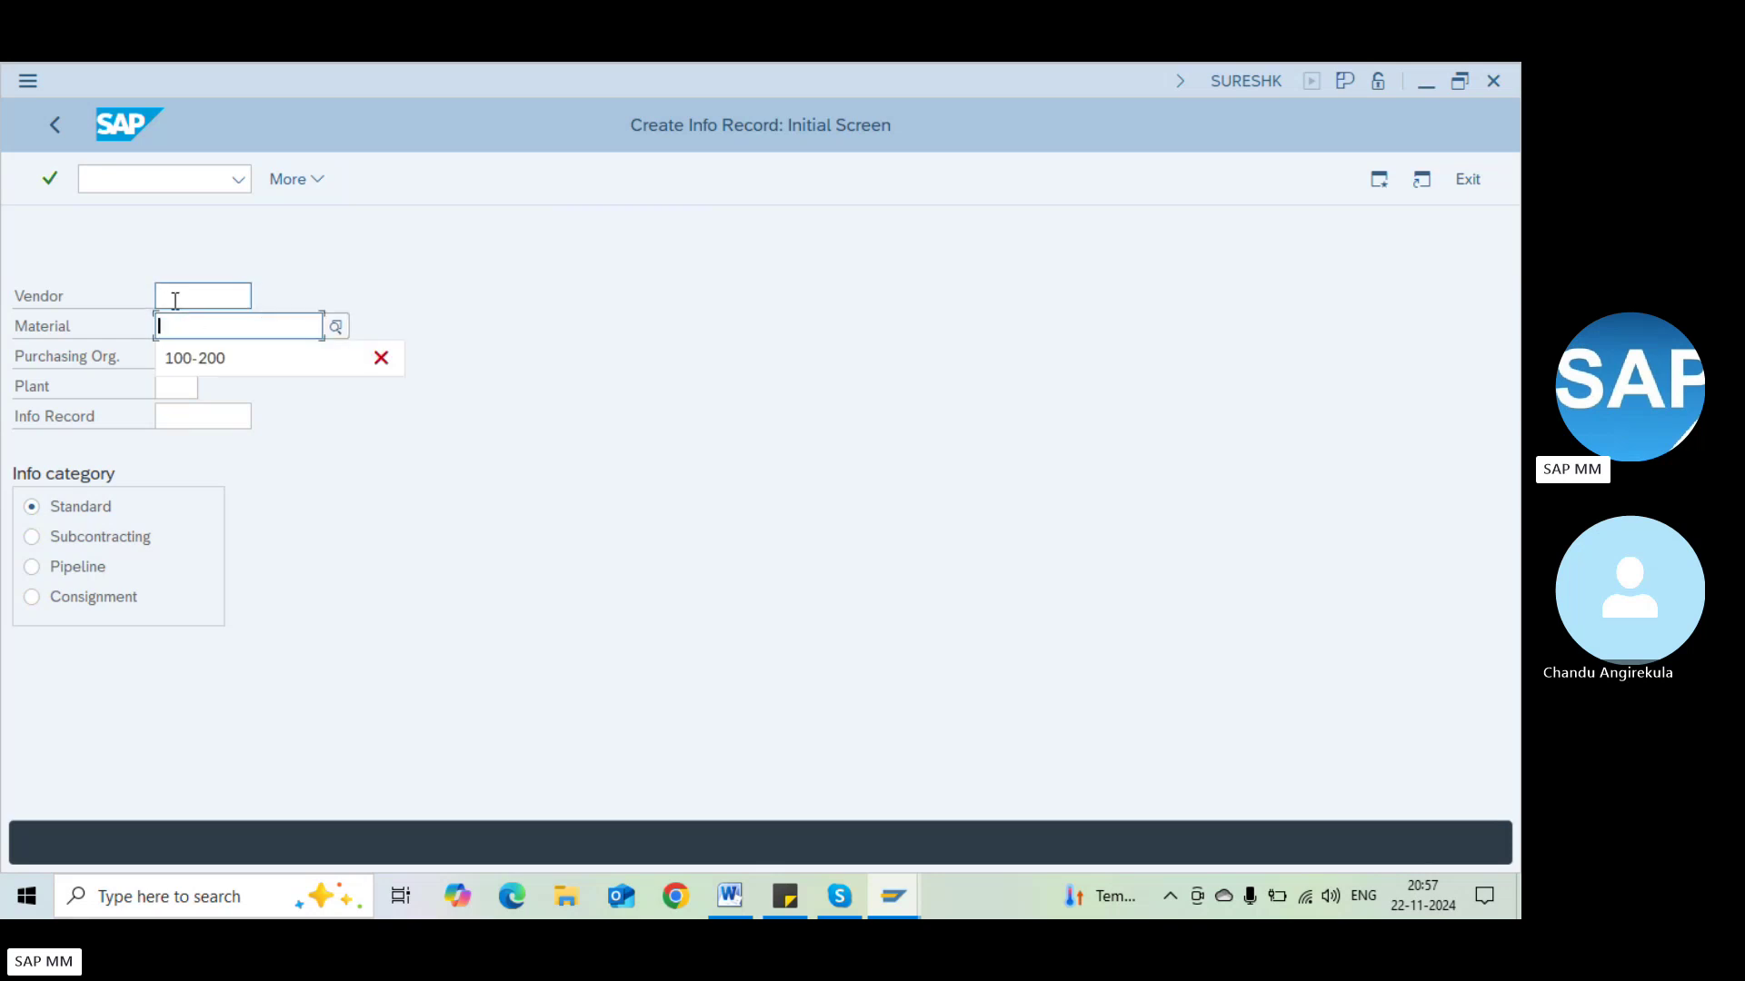
key(Tab)
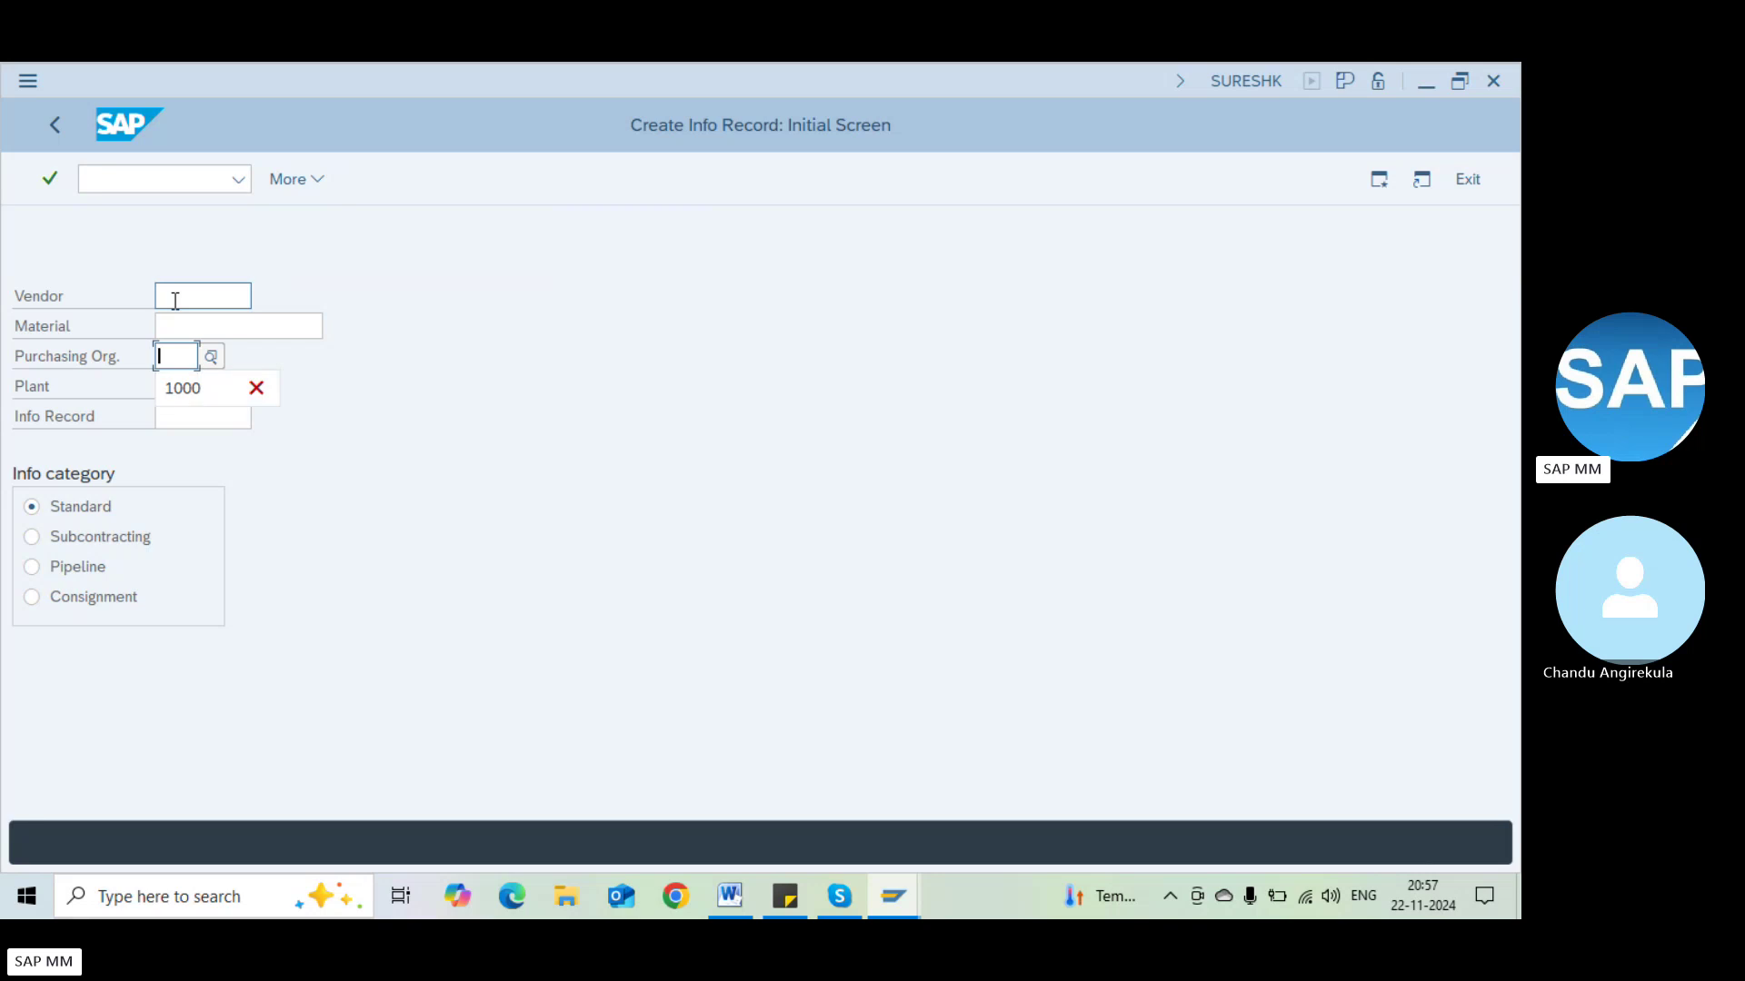
key(Tab)
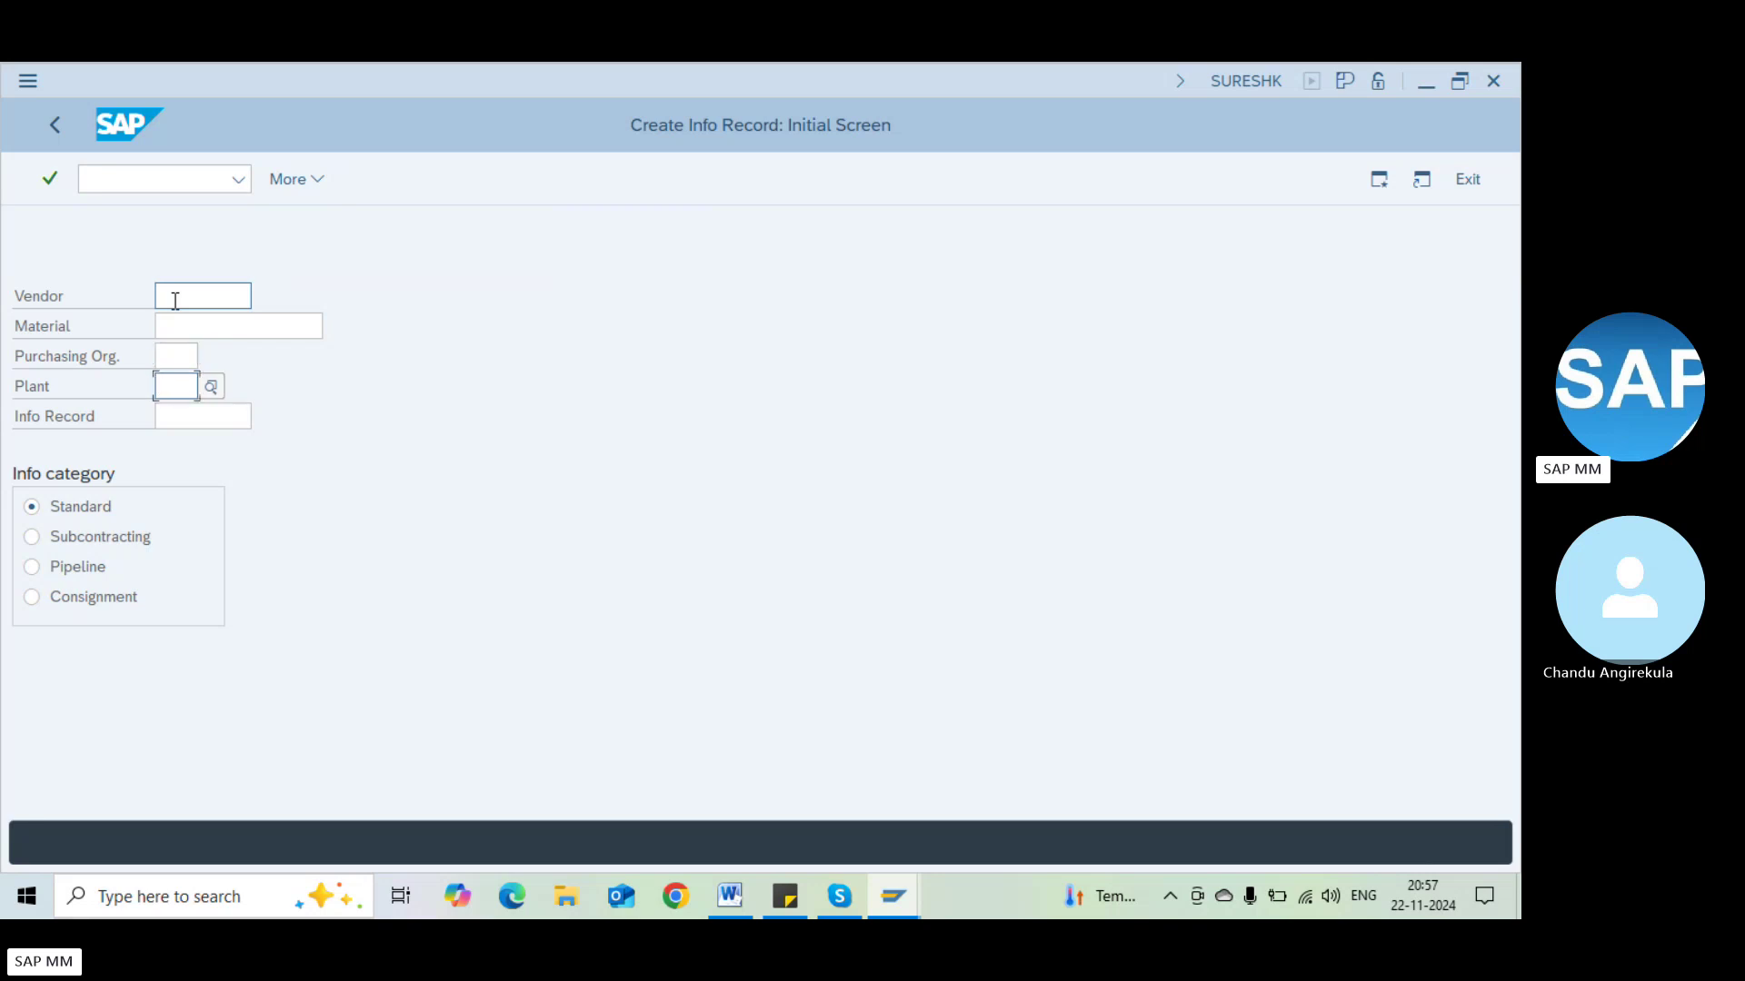
Switch to the Word document and add the lines "Purchasing org ---->" and "Plant ---- Plant specific purchasing info record" below ME13
key(alt+Tab)
key(alt+Tab)
key(alt+Tab)
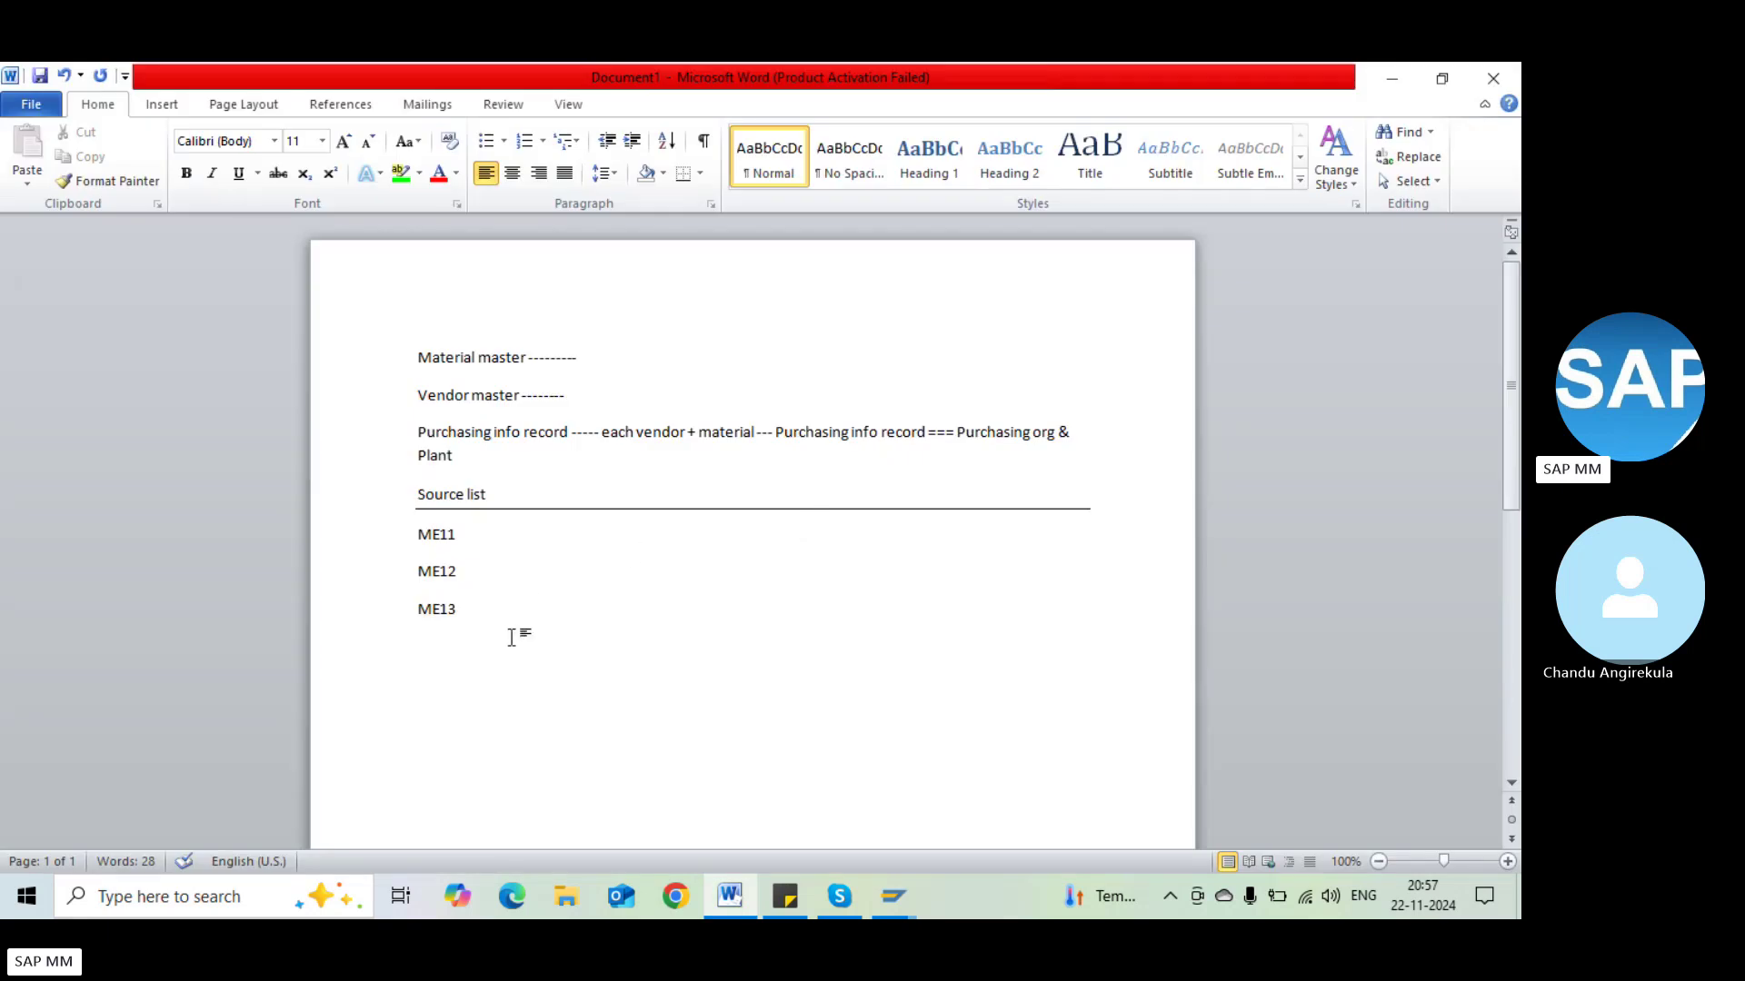
text(Purchasing or)
text(g ------)
text(>)
key(Return)
text(Plant ----)
text(Plants)
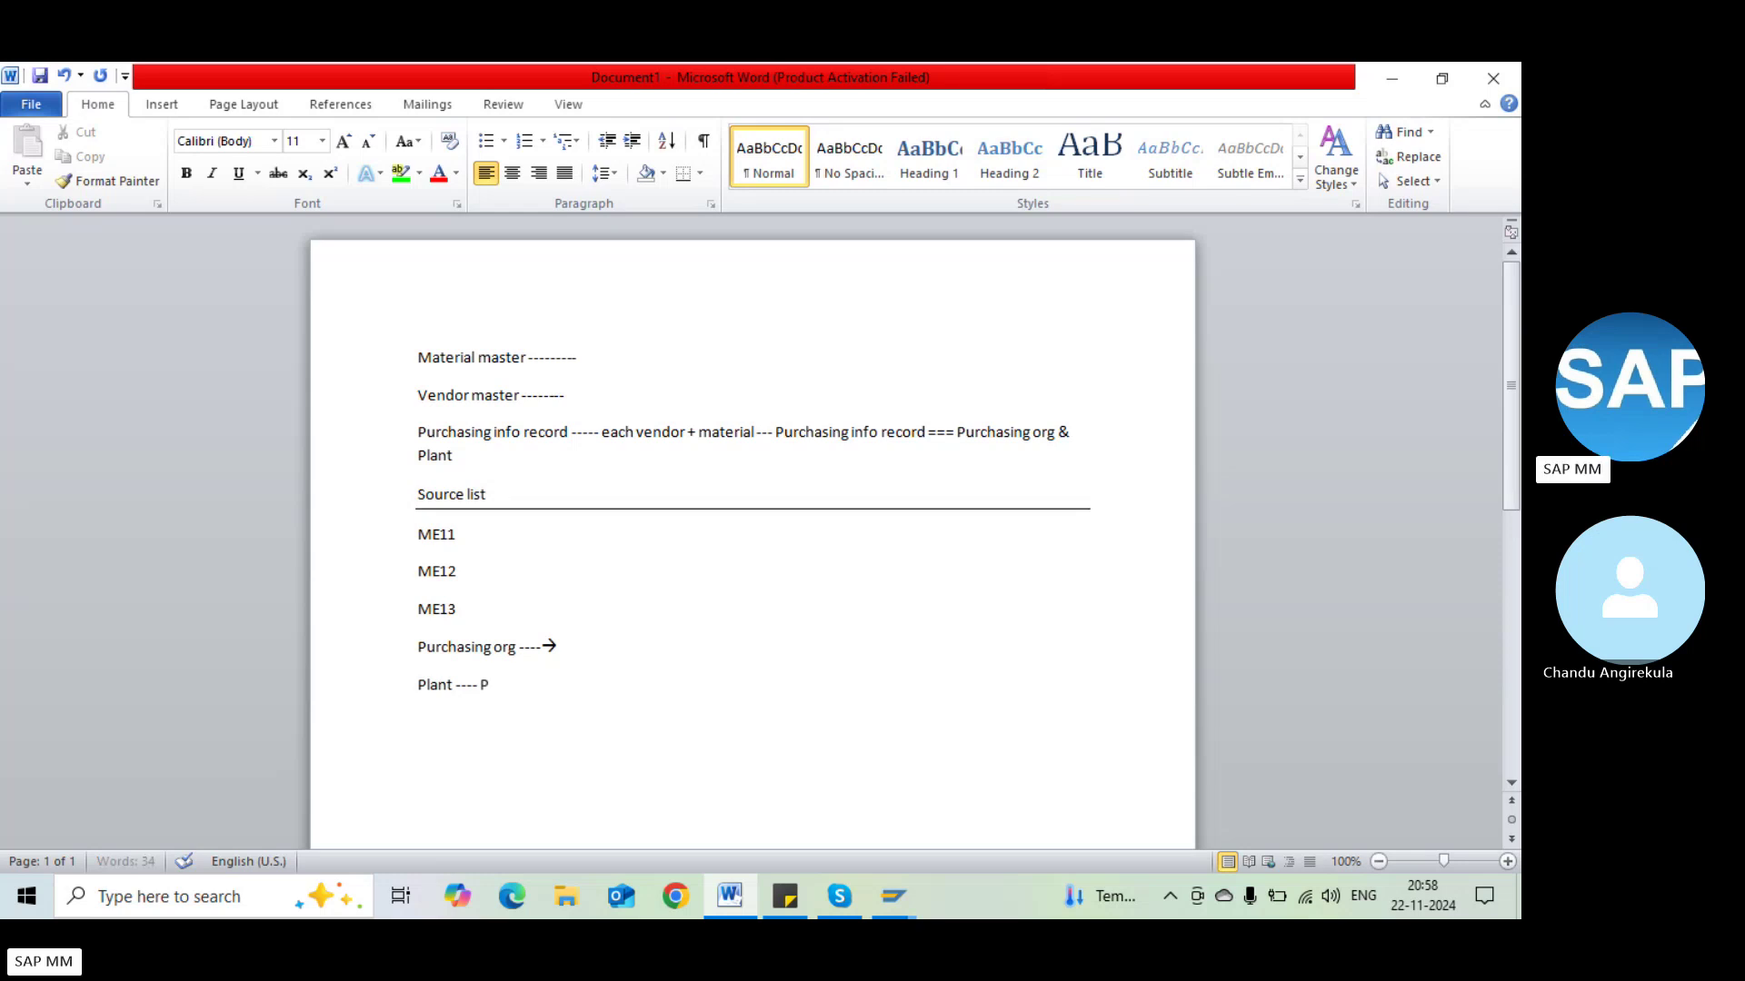
text(pecific purchasing info record)
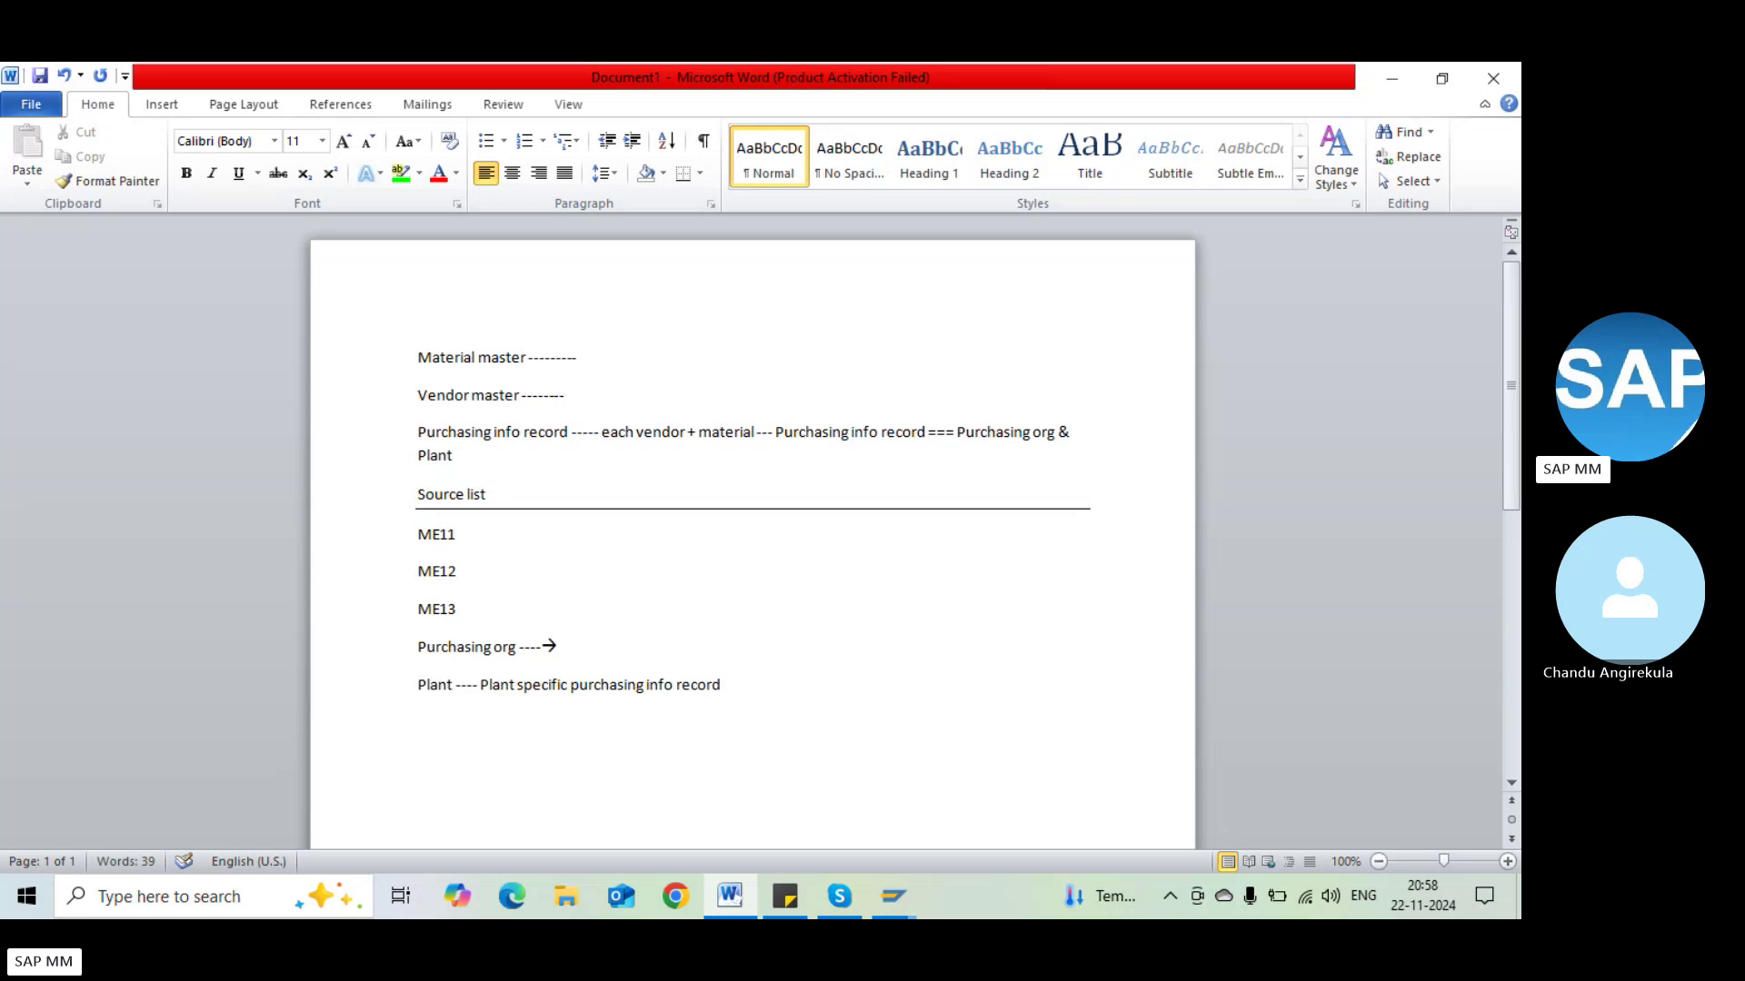
Insert a horizontal divider below the Plant line and start a new line reading "Info category ---"
text(---------------------)
key(Return)
text(Info)
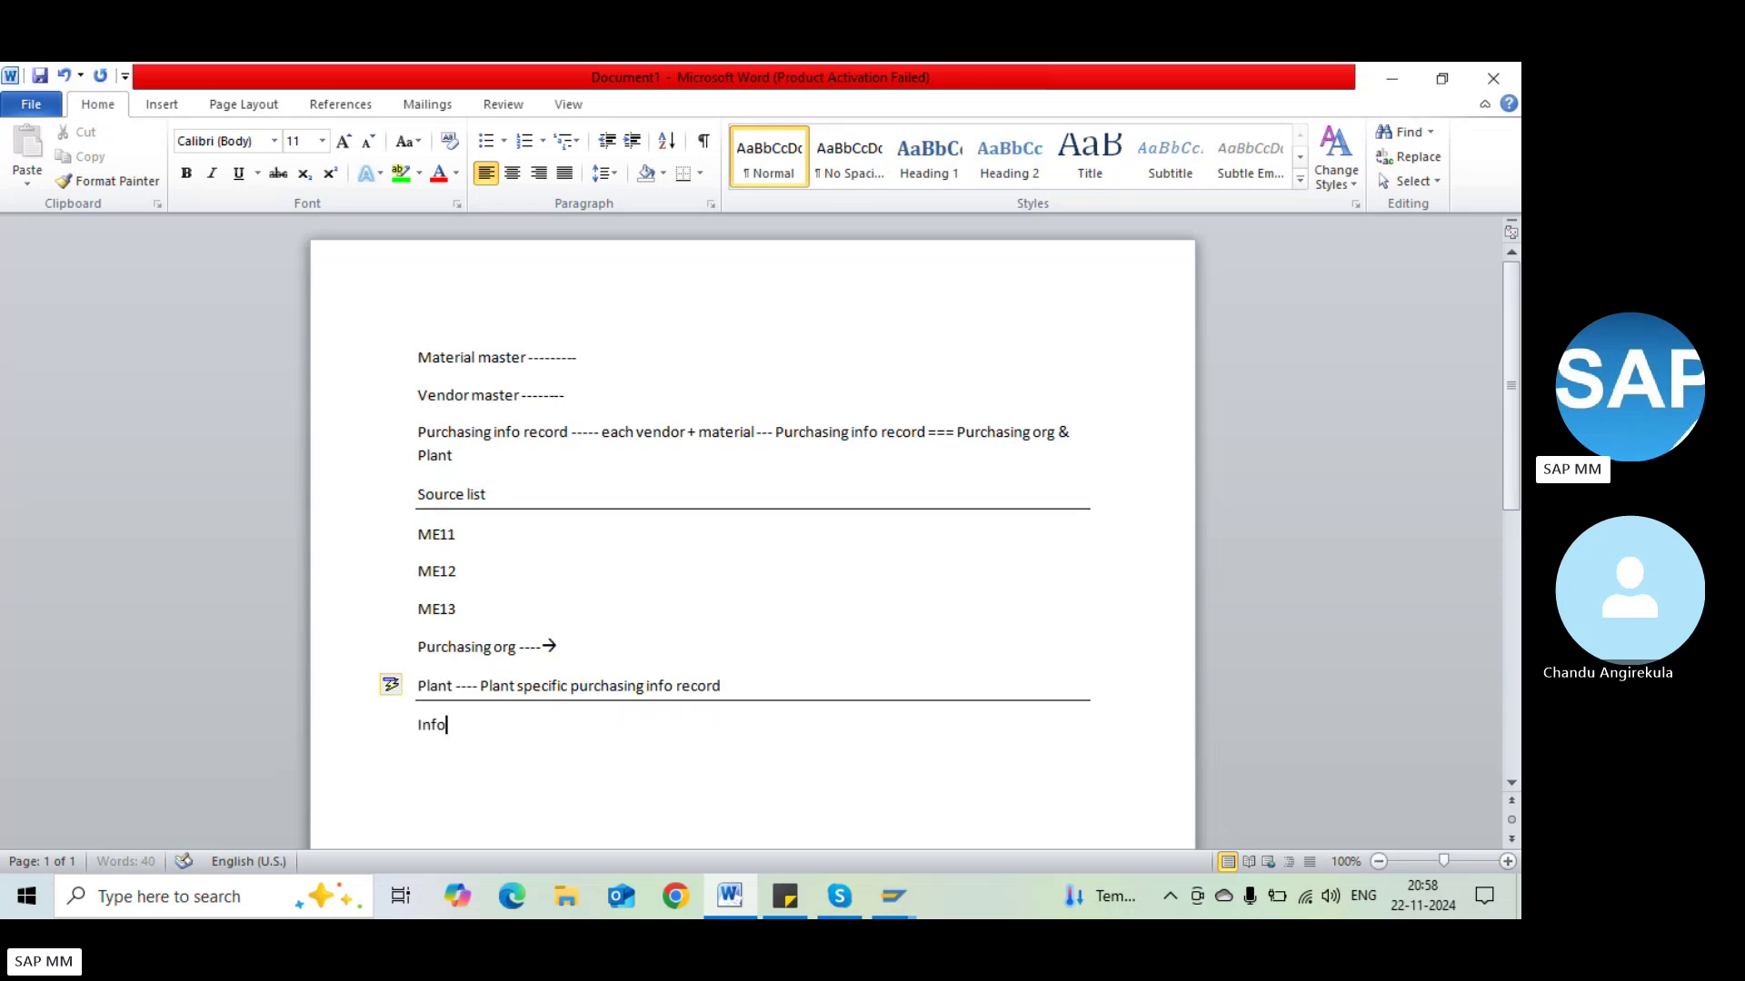
text( category -)
Switch back to the SAP Create Info Record screen and go through its info category options
key(alt+Tab)
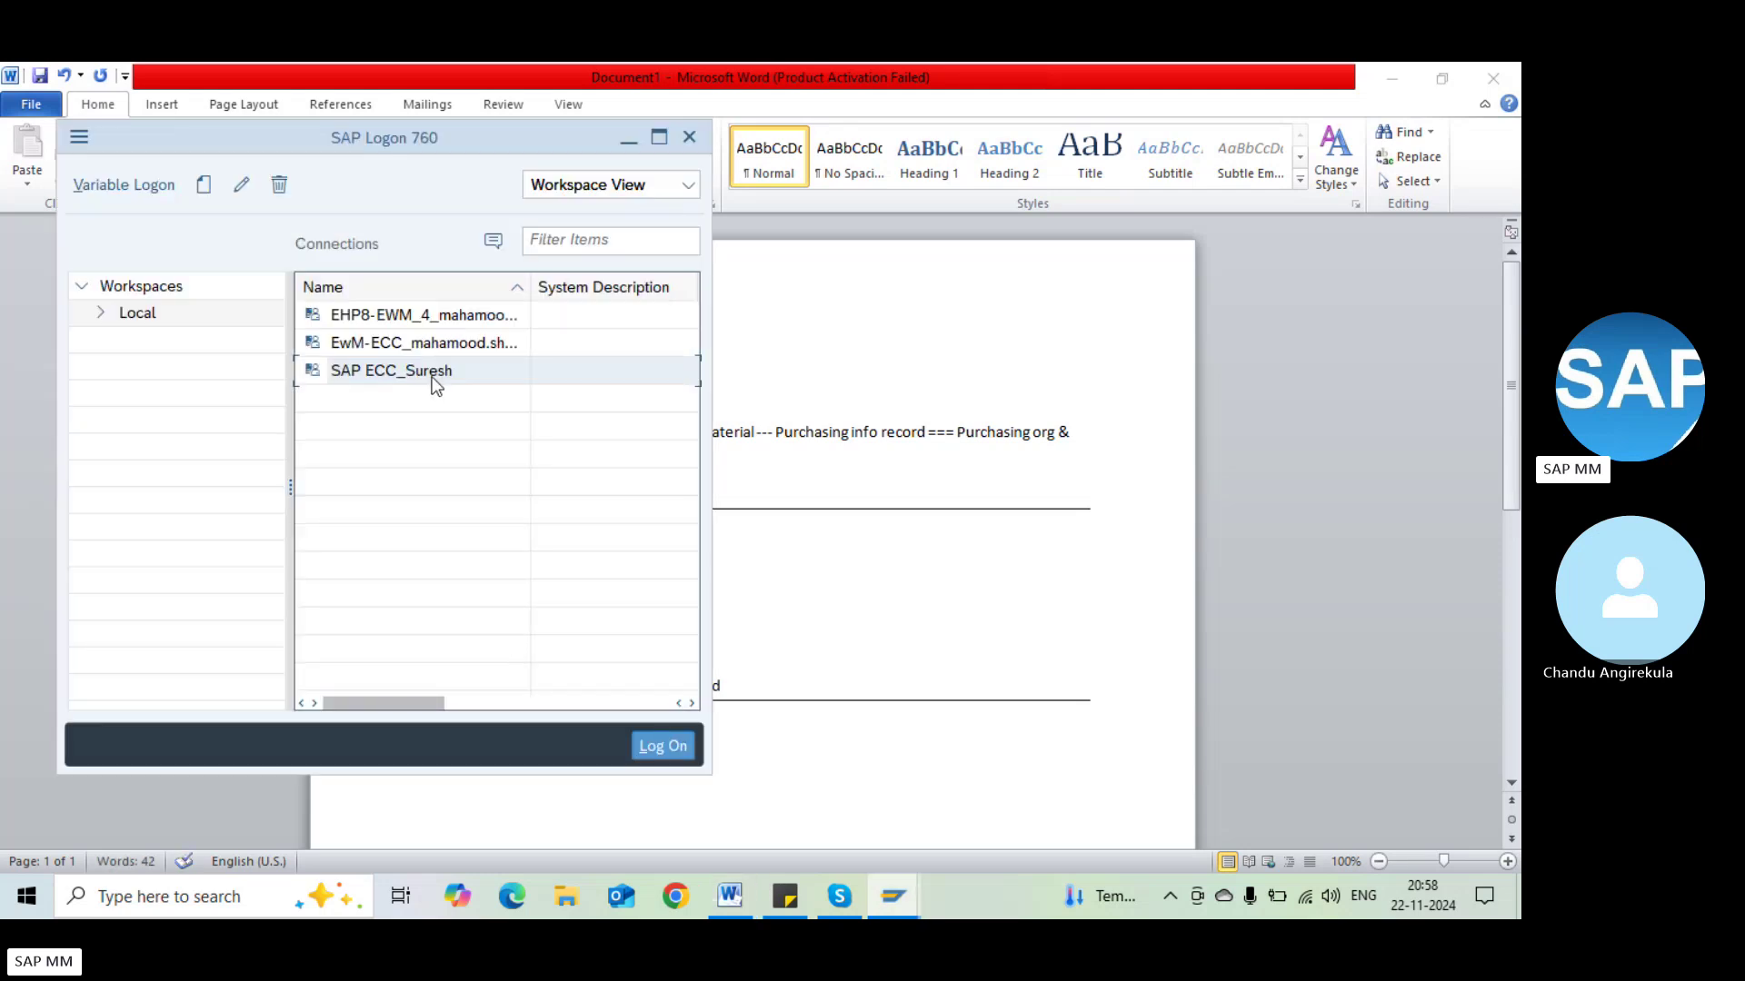
key(alt+Tab)
key(alt+Tab)
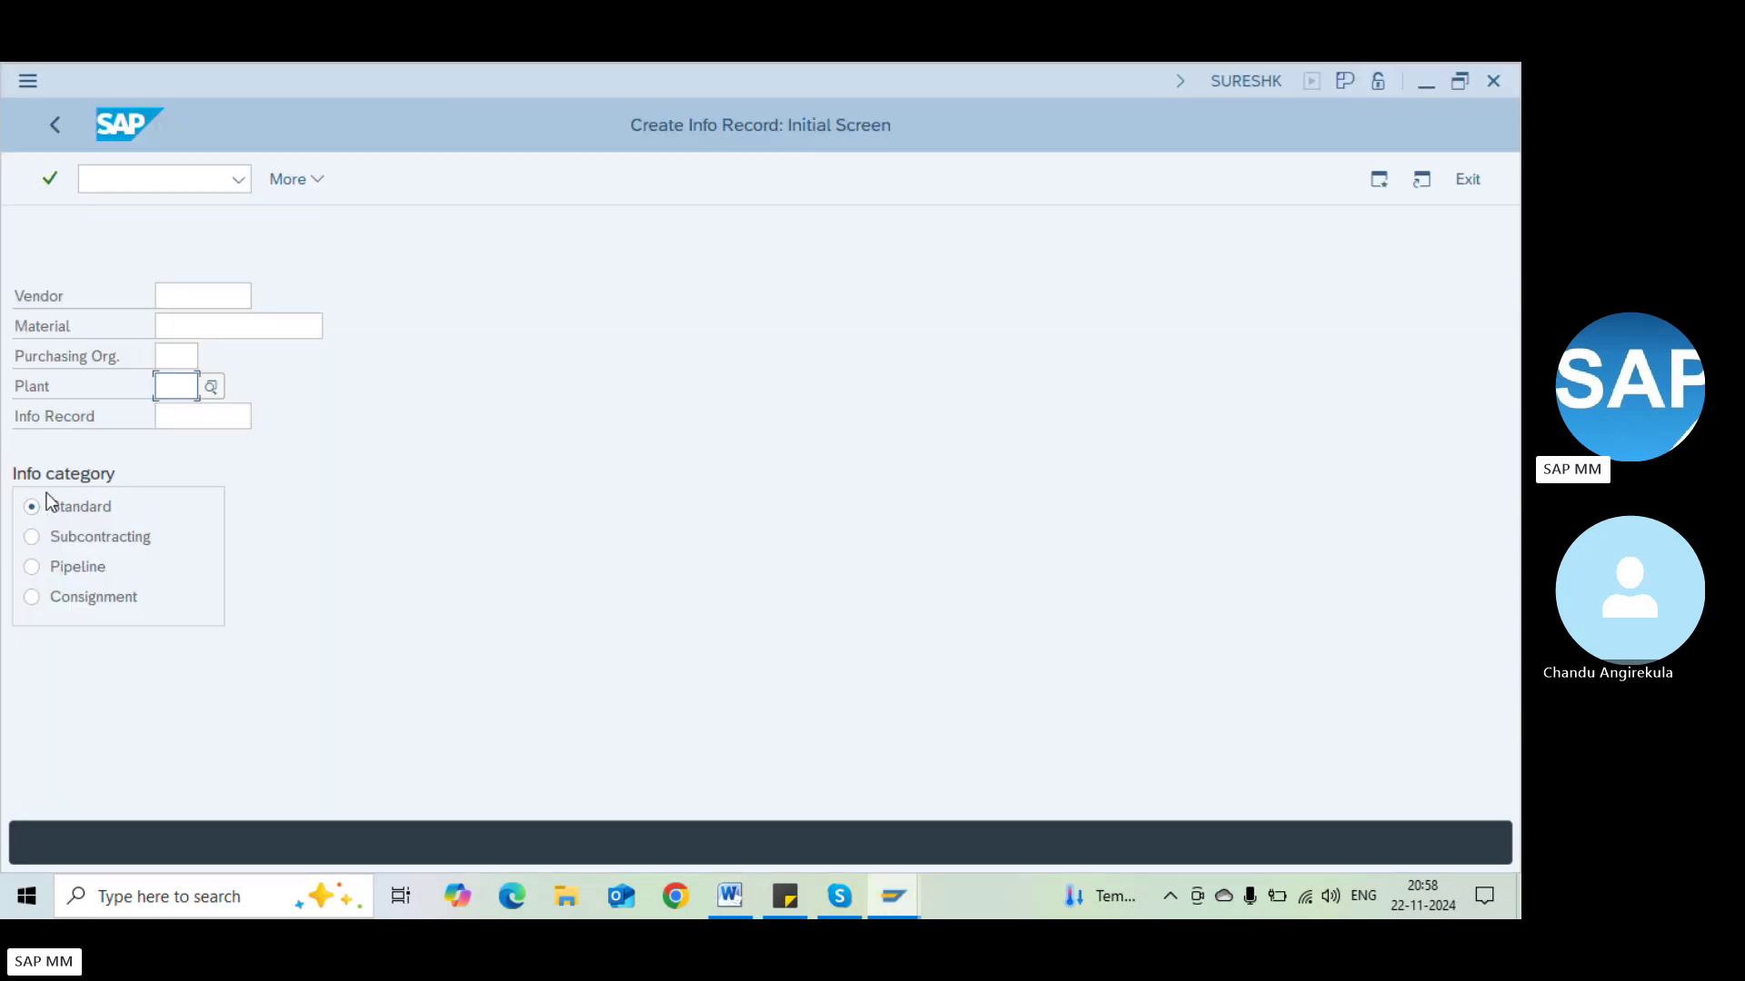
click(46, 512)
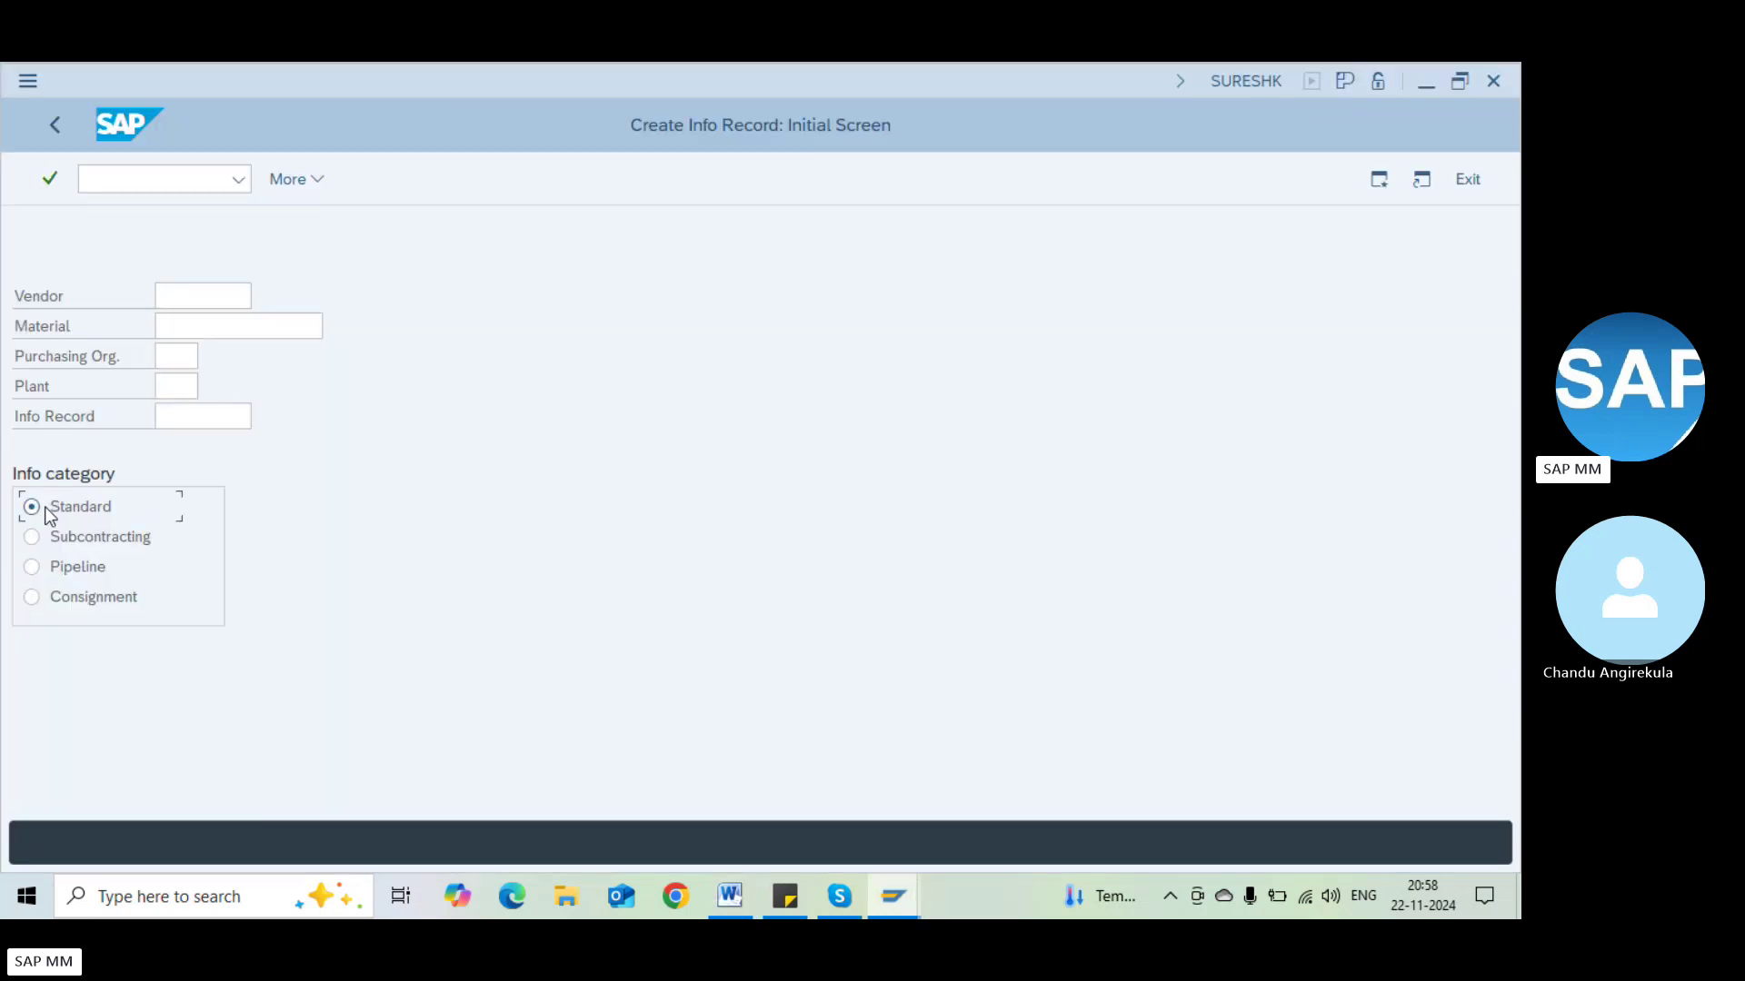
click(91, 537)
click(96, 587)
Review the Info category note in the Word document, and return to the SAP Create Info Record screen
key(alt+Tab)
key(alt+Tab)
key(alt+Tab)
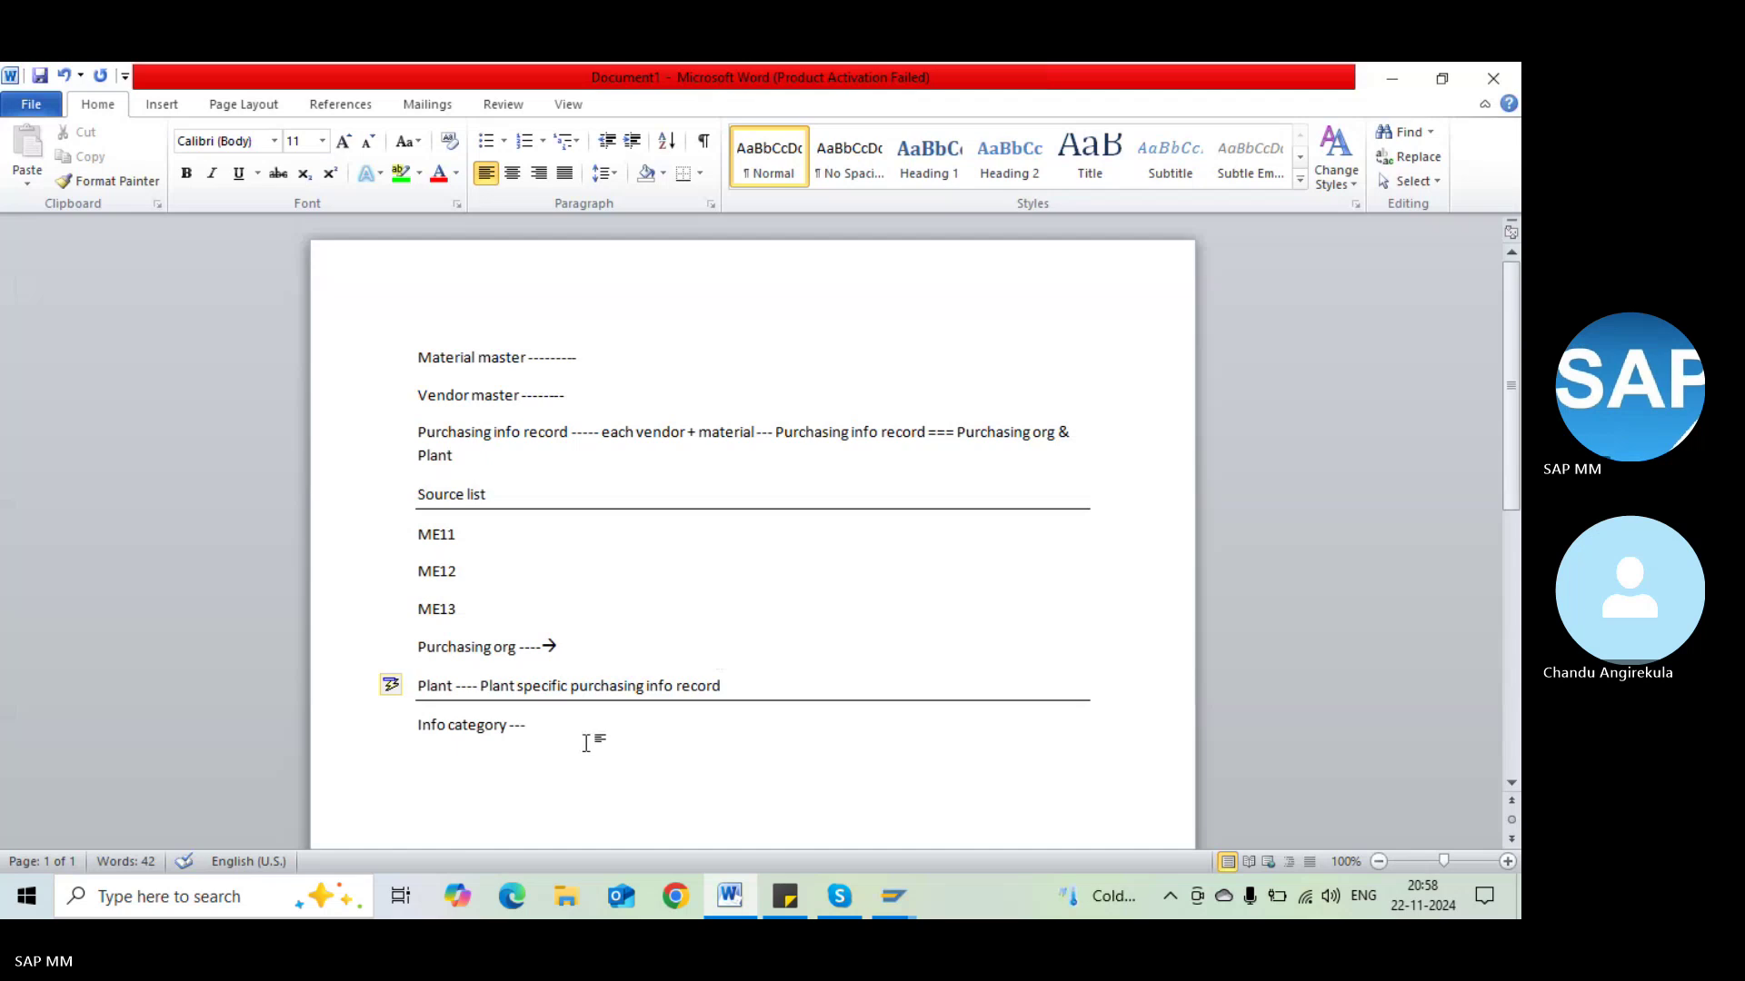
key(alt+Tab)
key(alt+Tab)
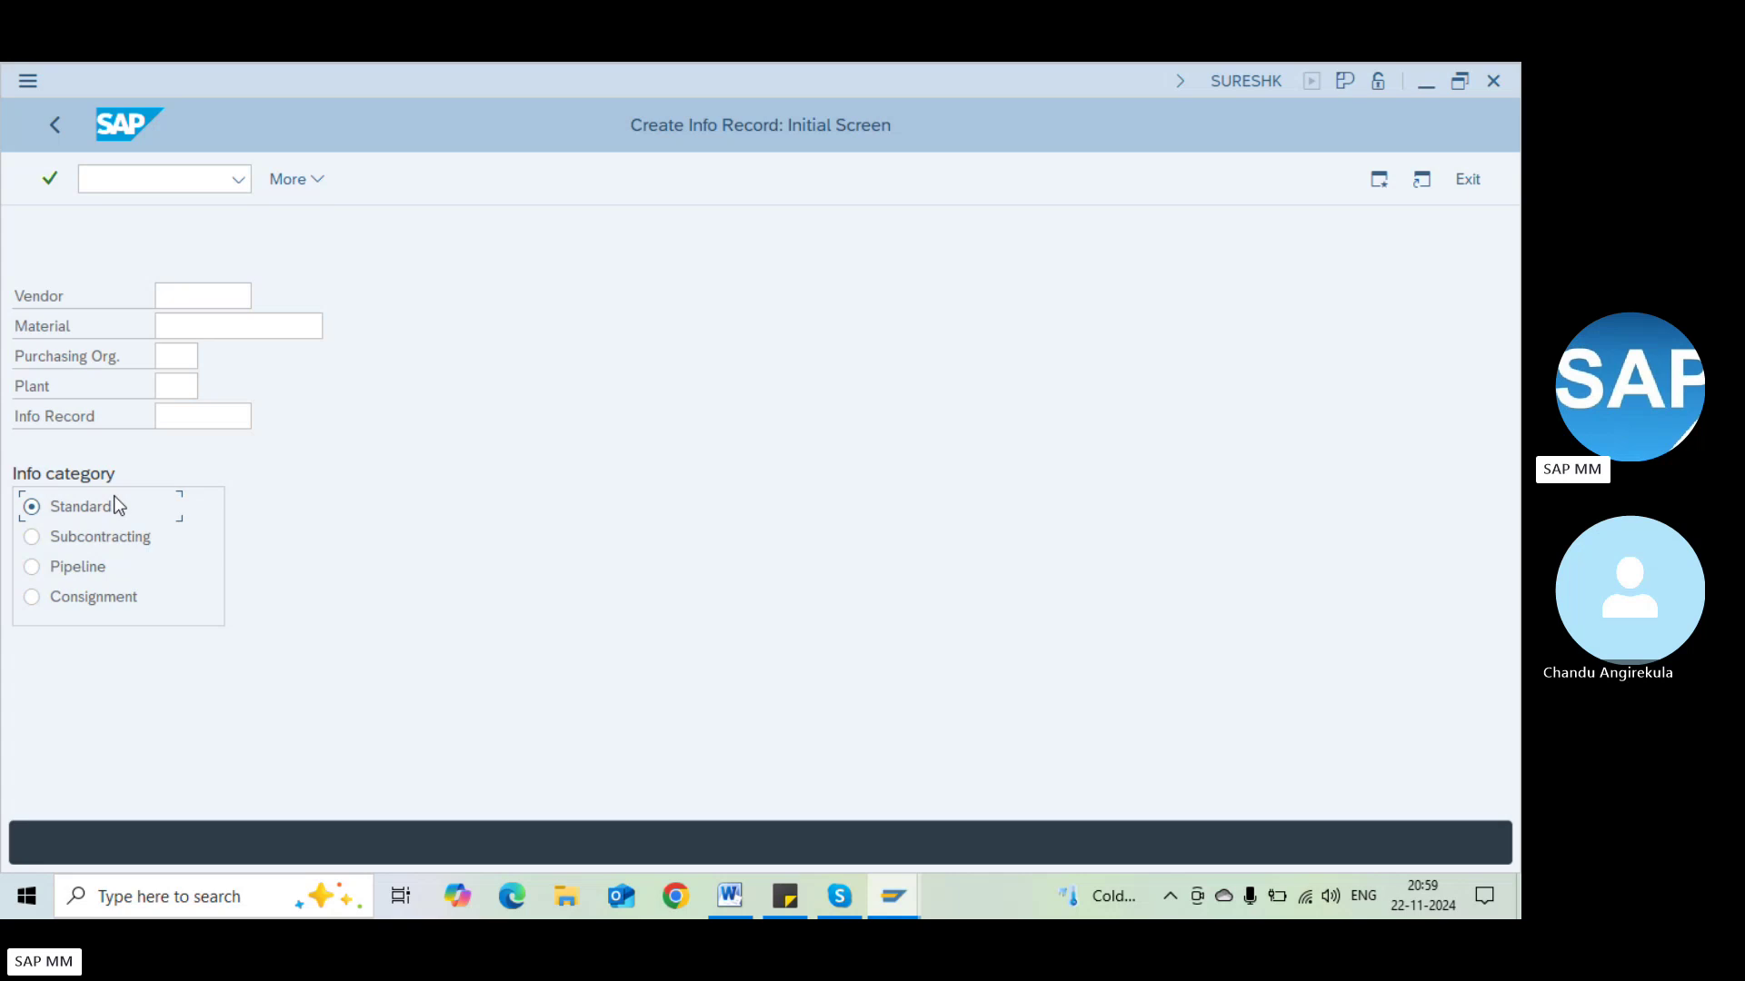
Switch to the Word document and insert a horizontal divider below the "Info category ---" line
key(alt+Tab)
click(727, 584)
key(alt+Tab)
key(alt+Tab)
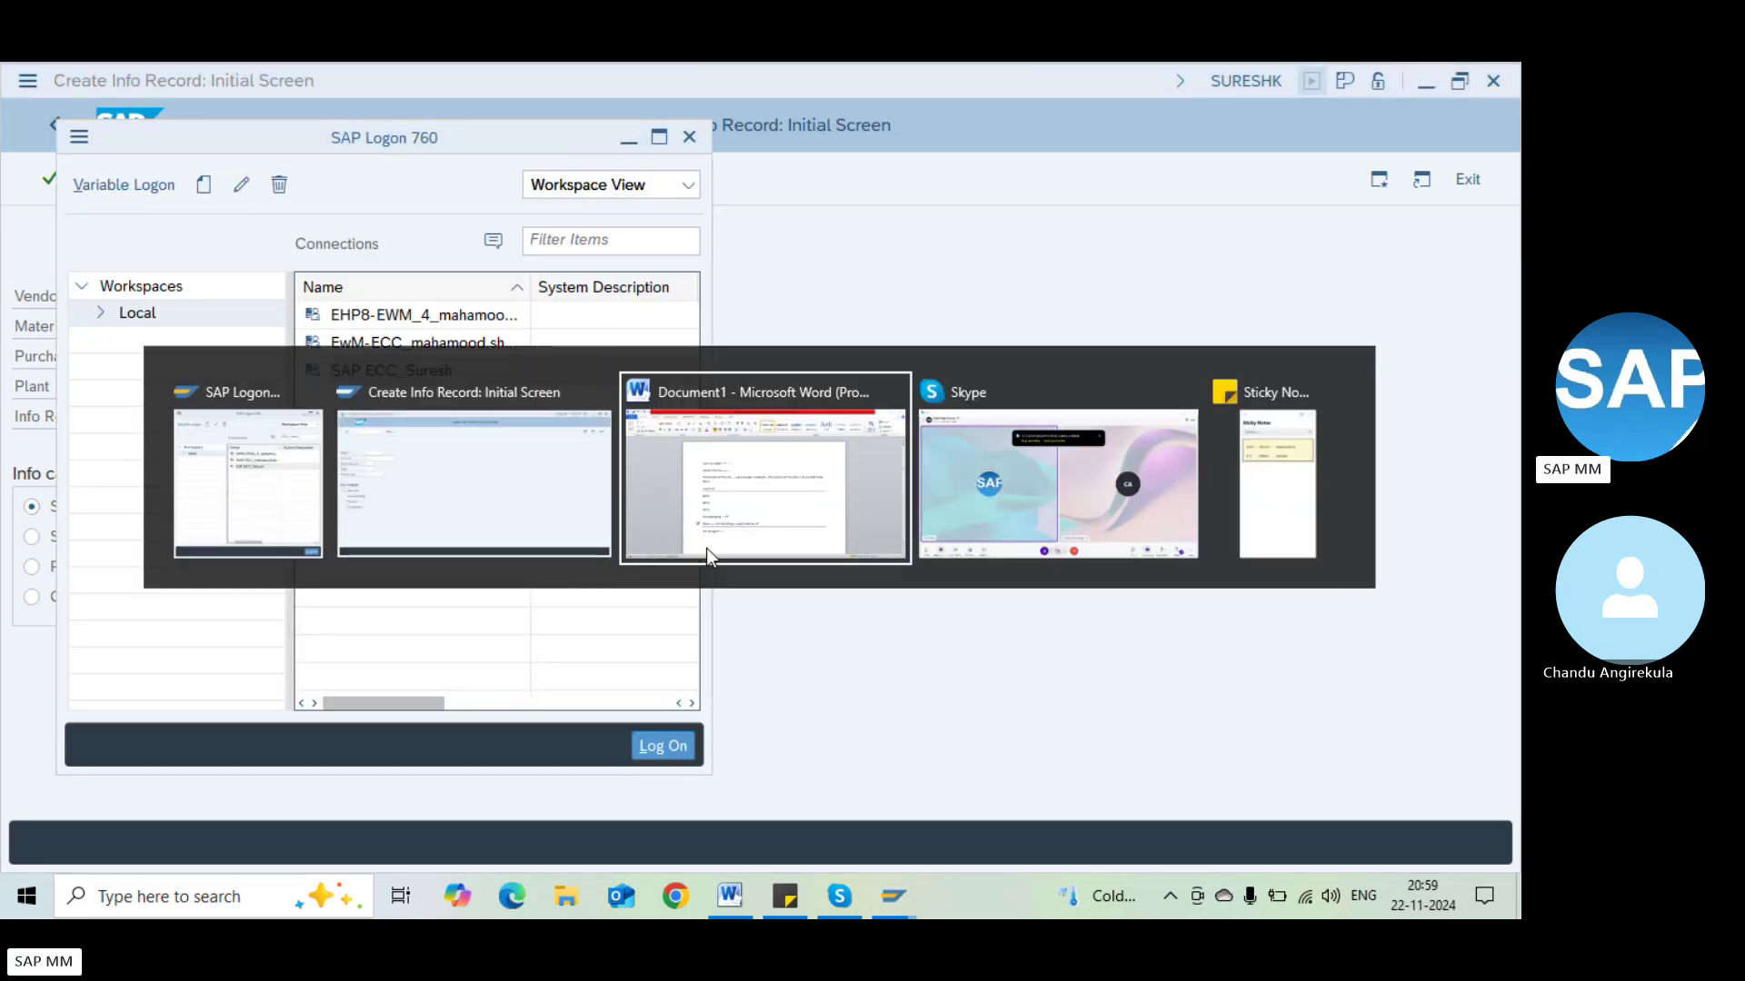
click(706, 548)
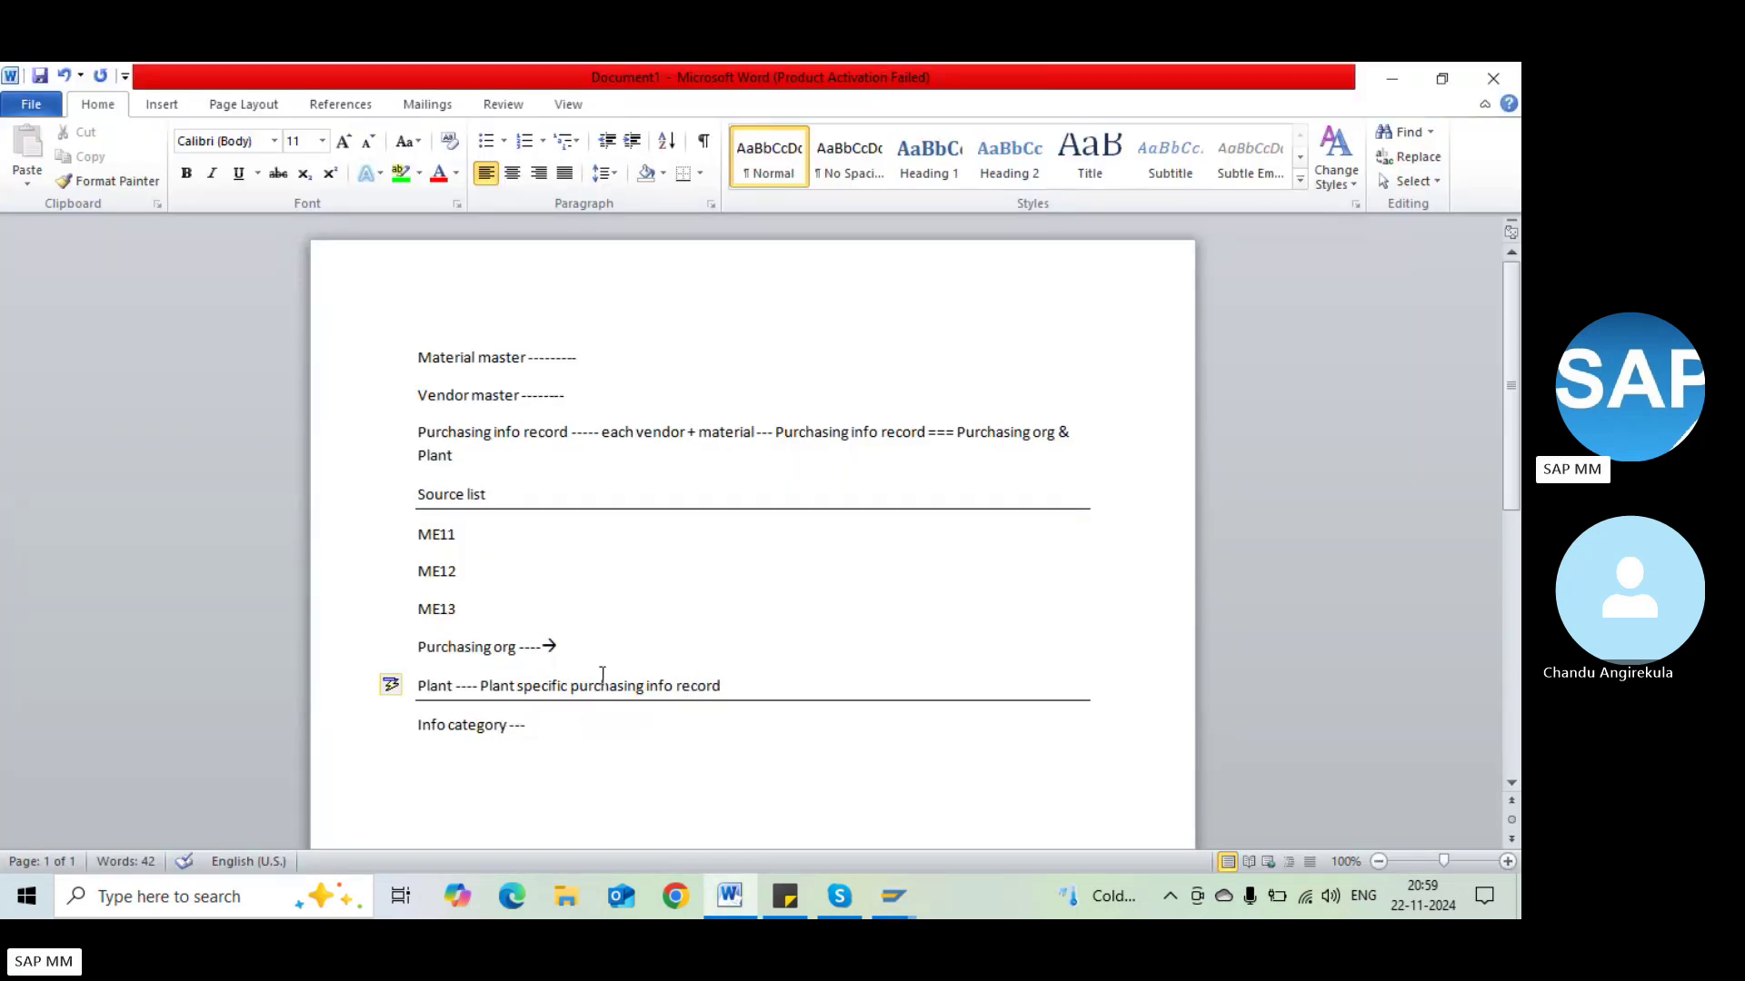
click(603, 434)
click(594, 829)
key(Return)
text(-----------------)
key(Return)
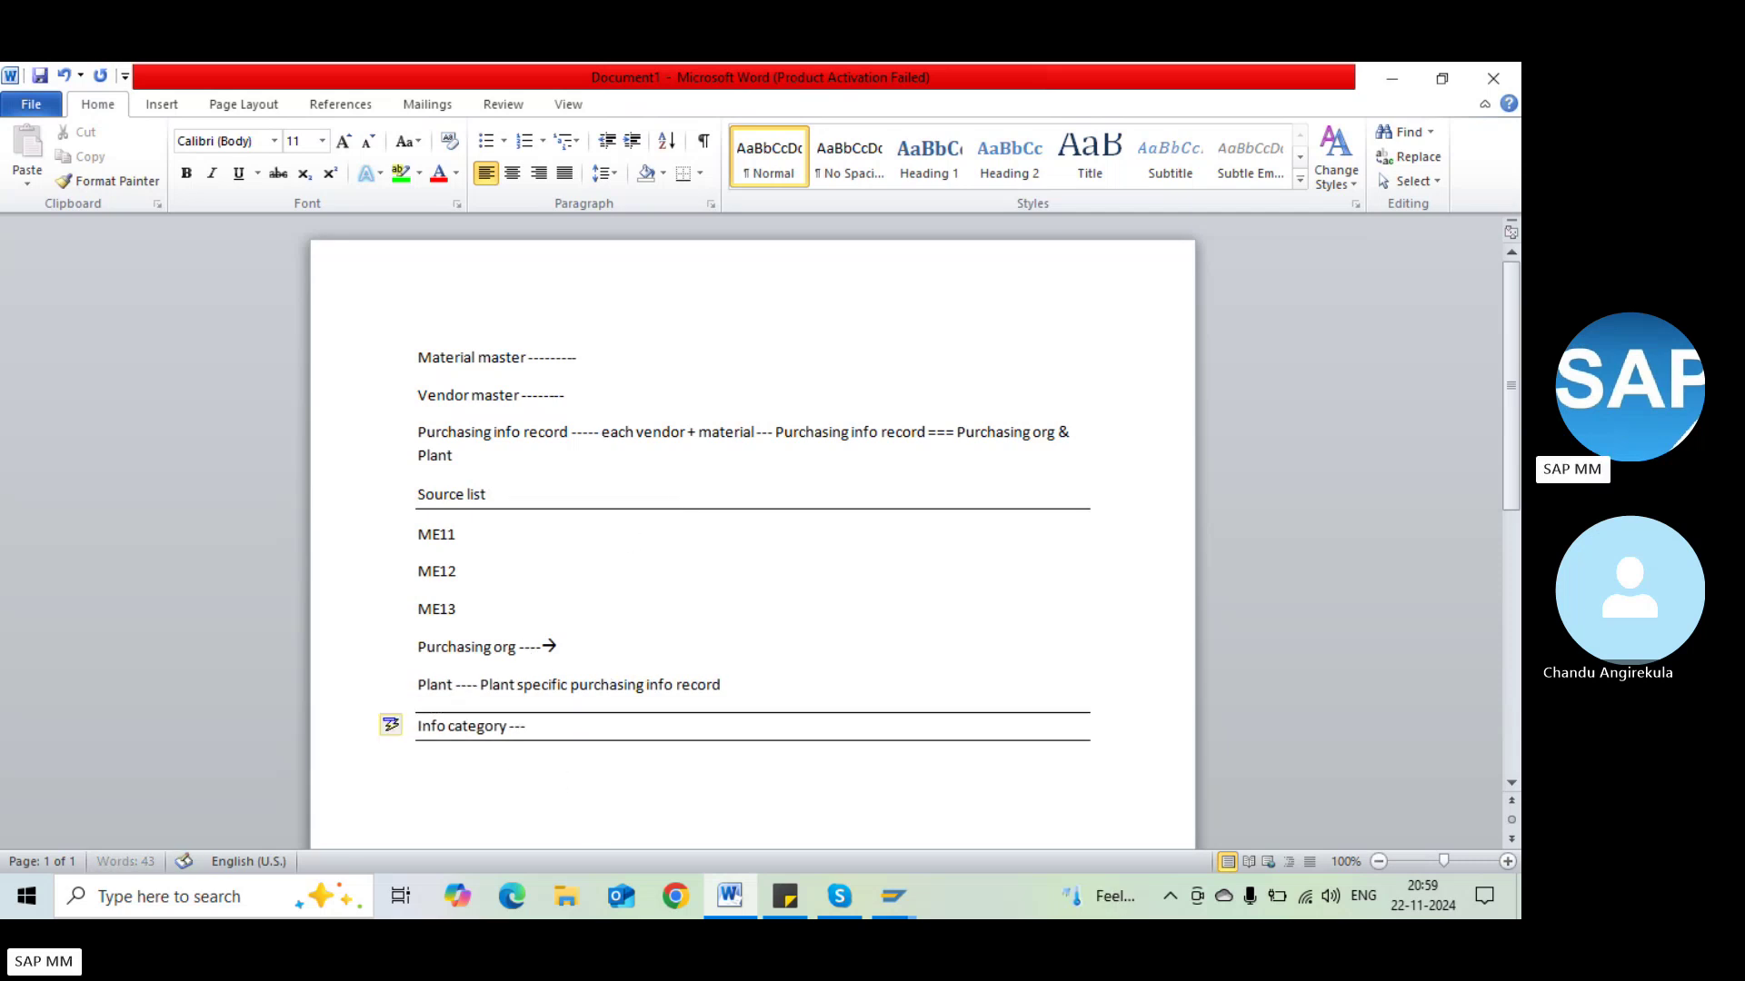
Return to the SAP Create Info Record initial screen
key(alt+Tab)
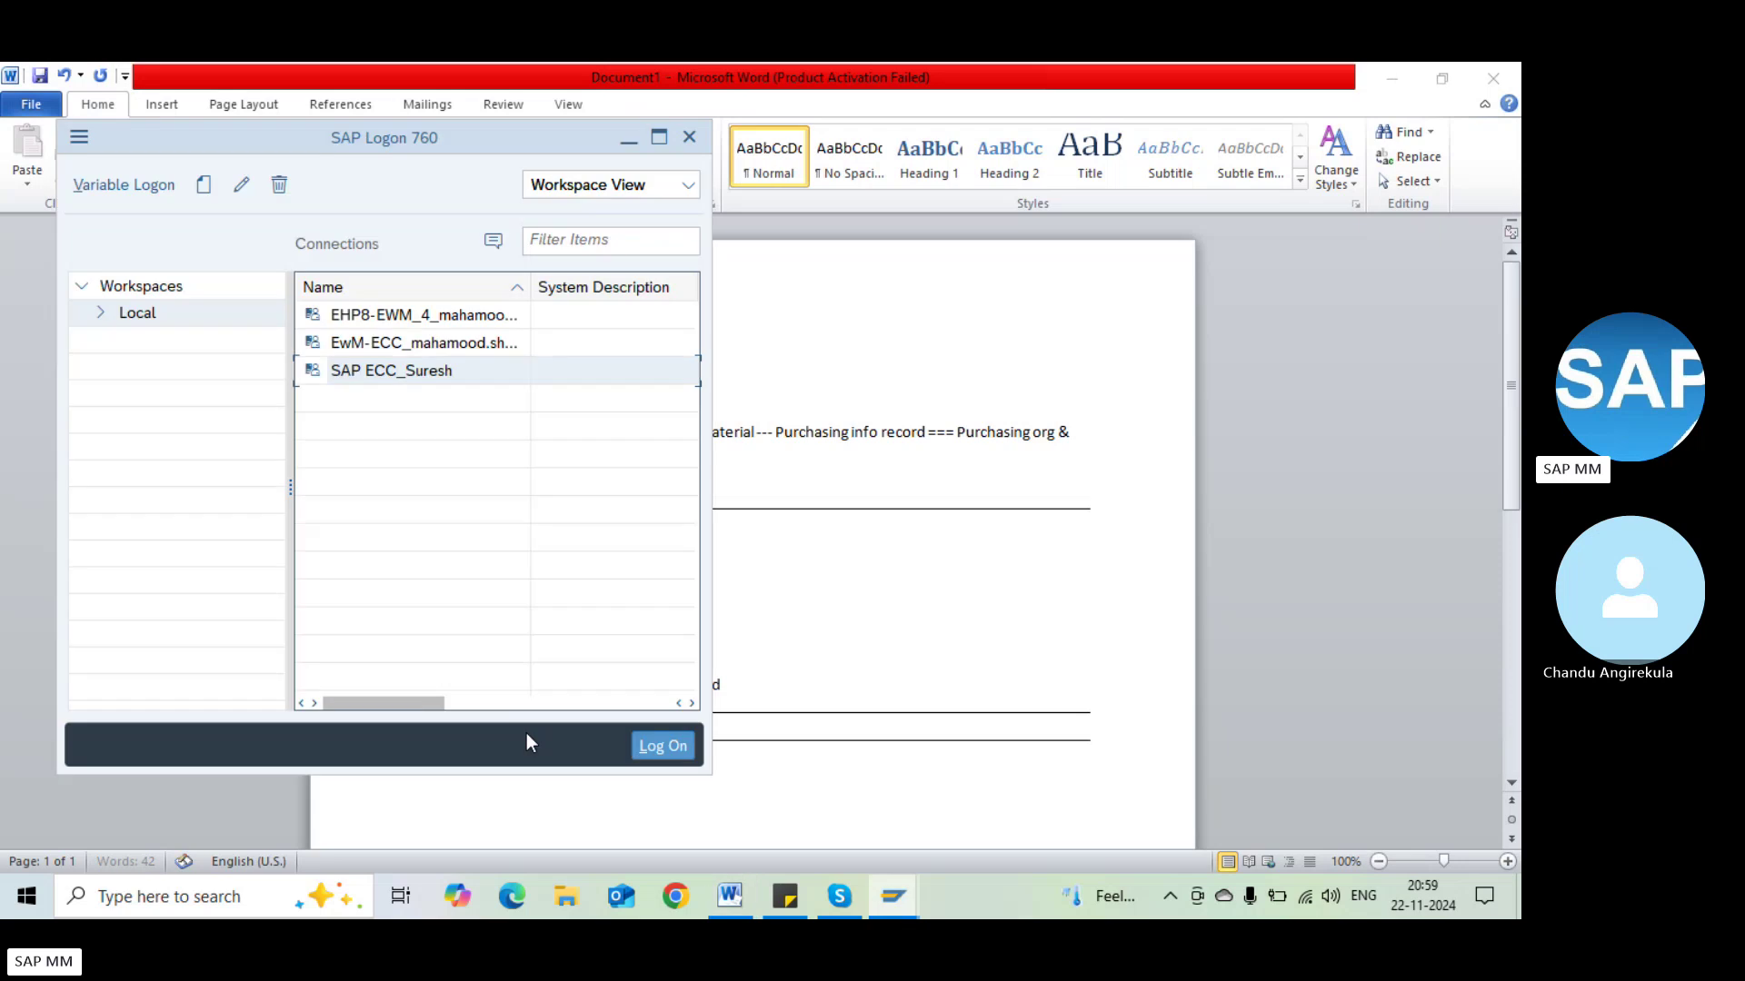
key(alt+Tab)
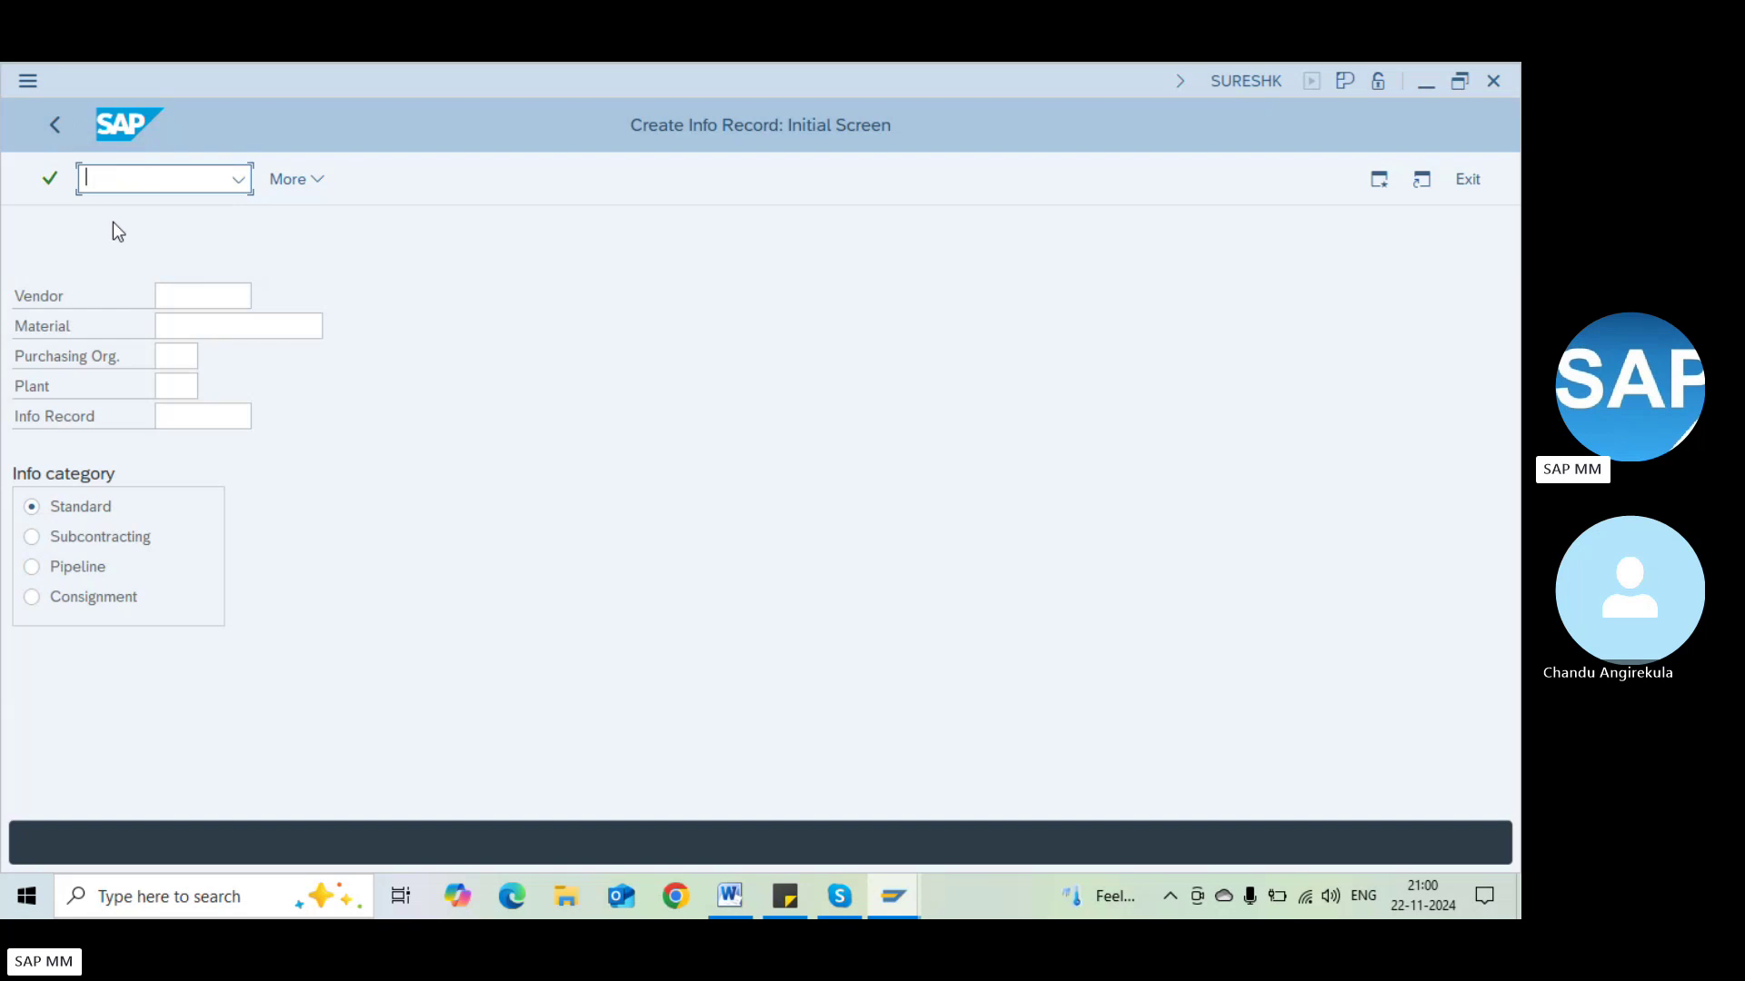
click(186, 326)
key(alt+Tab)
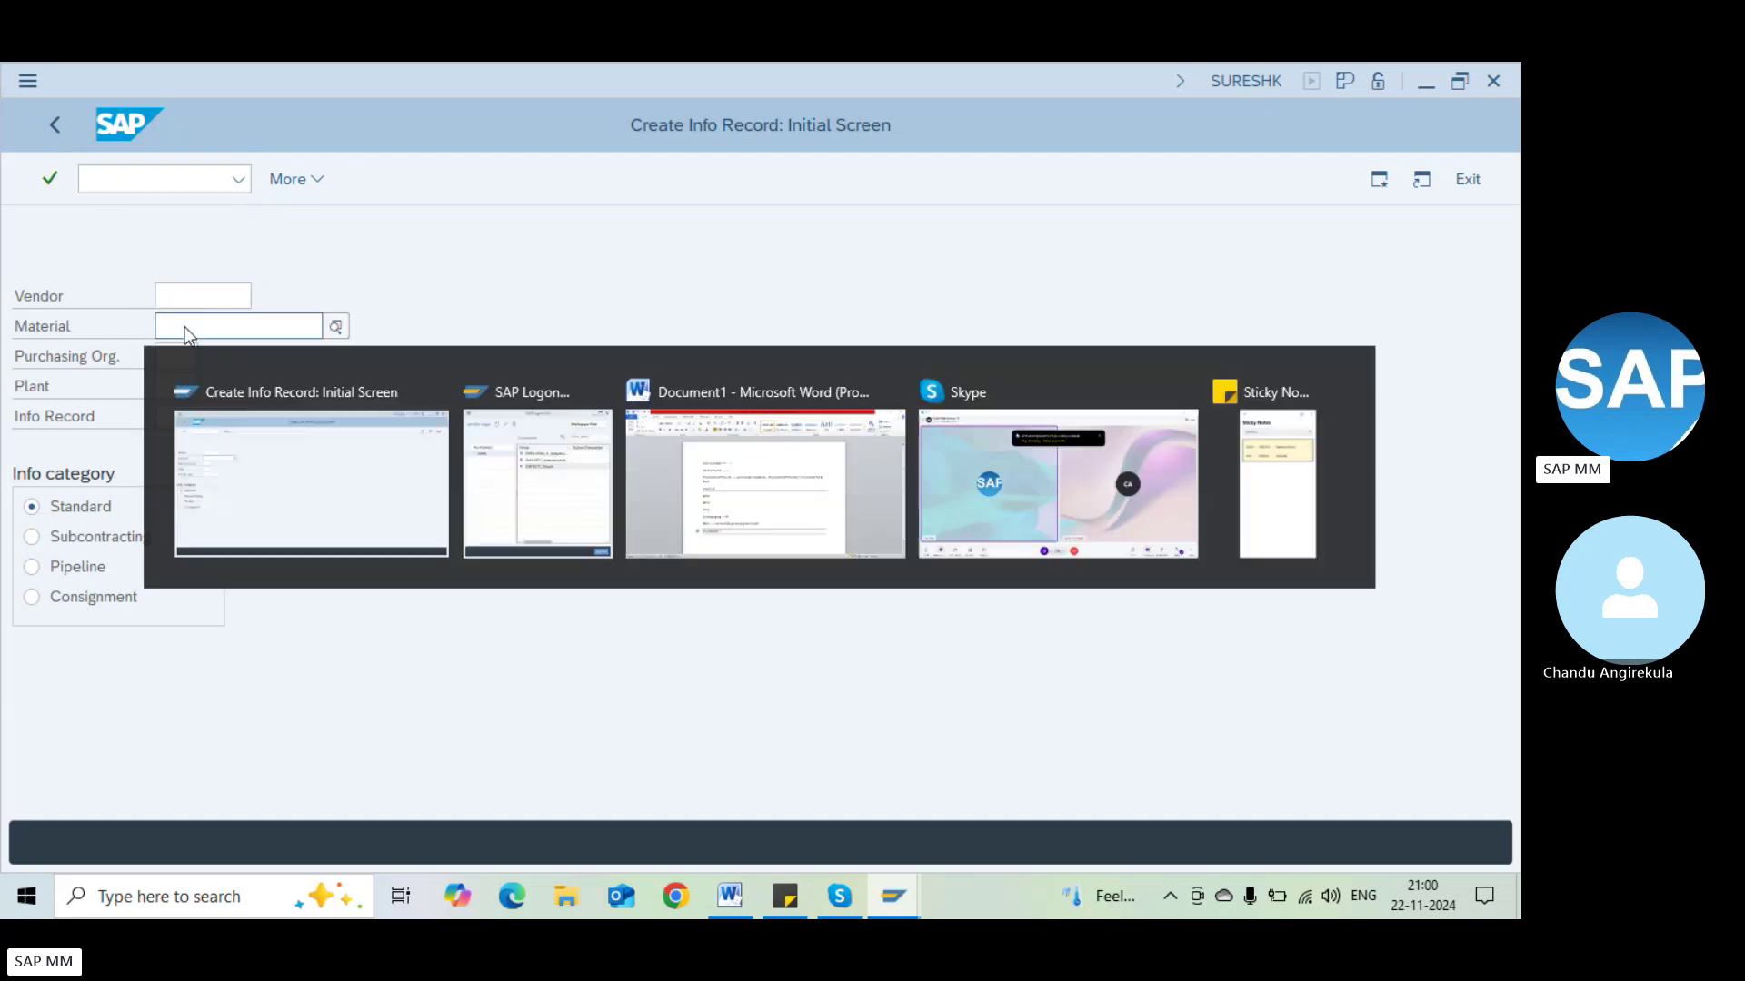
key(alt+Tab)
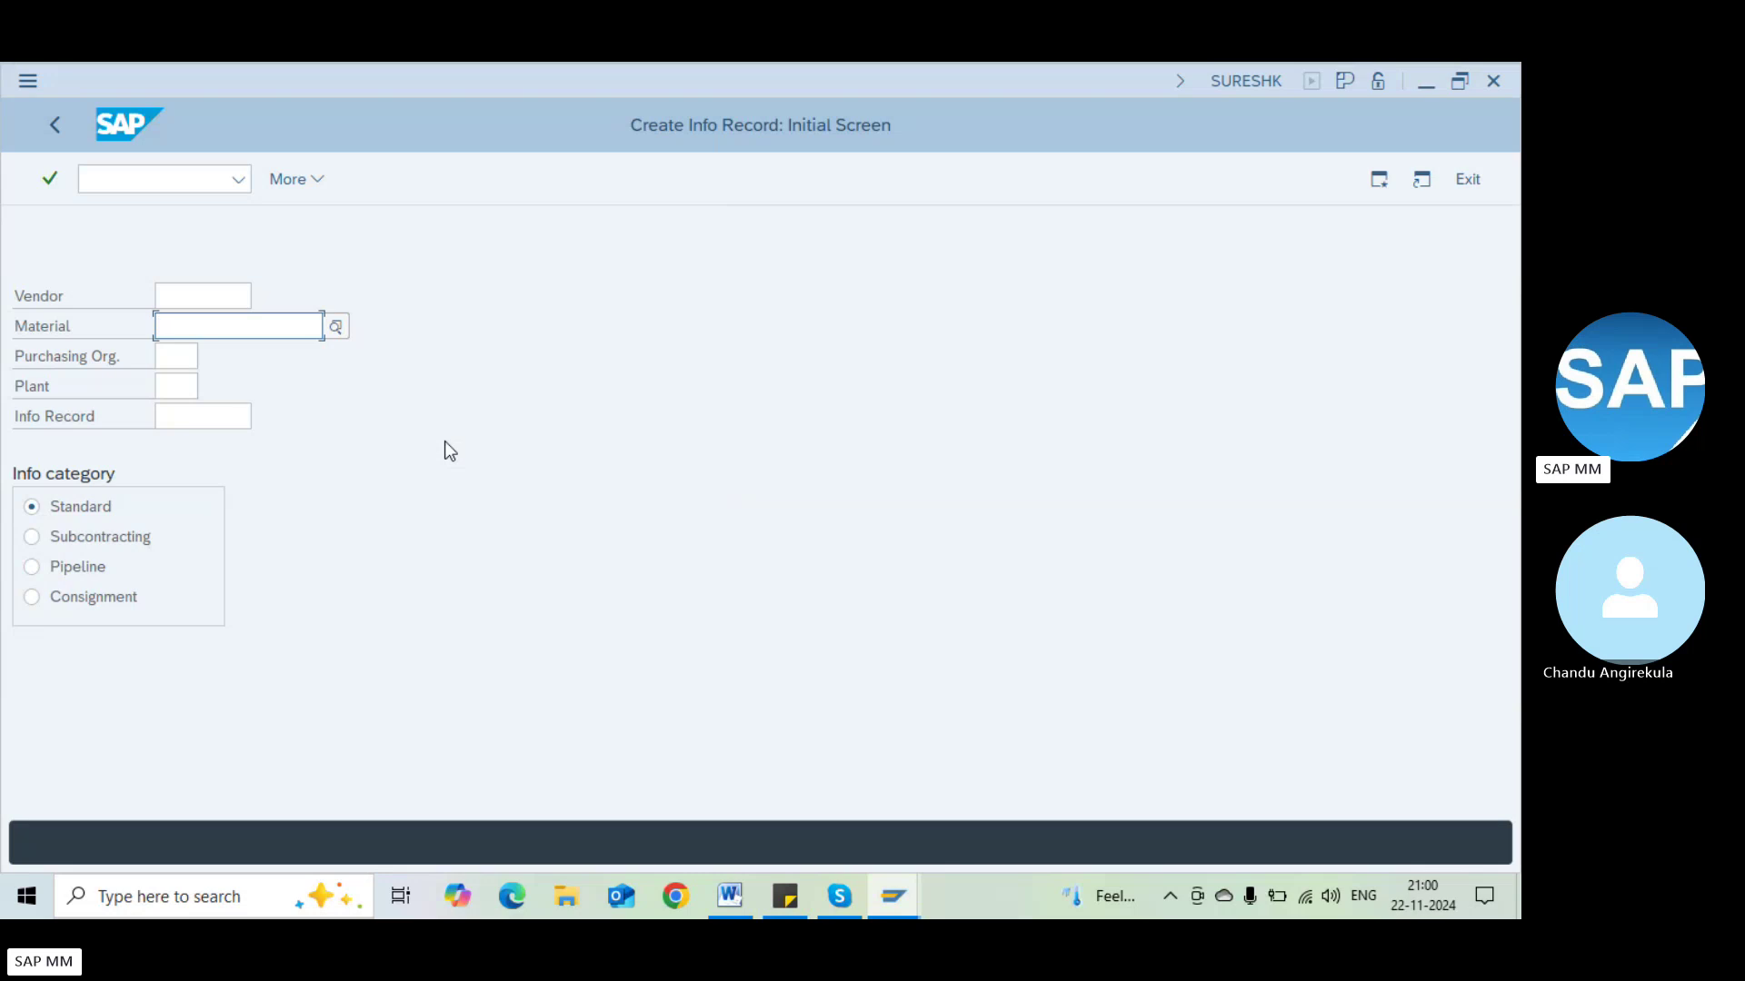
Enter vendor 1000, purchasing organization 1000 and plant 1100, leave the material empty, and continue to the general data
click(217, 297)
text(1000)
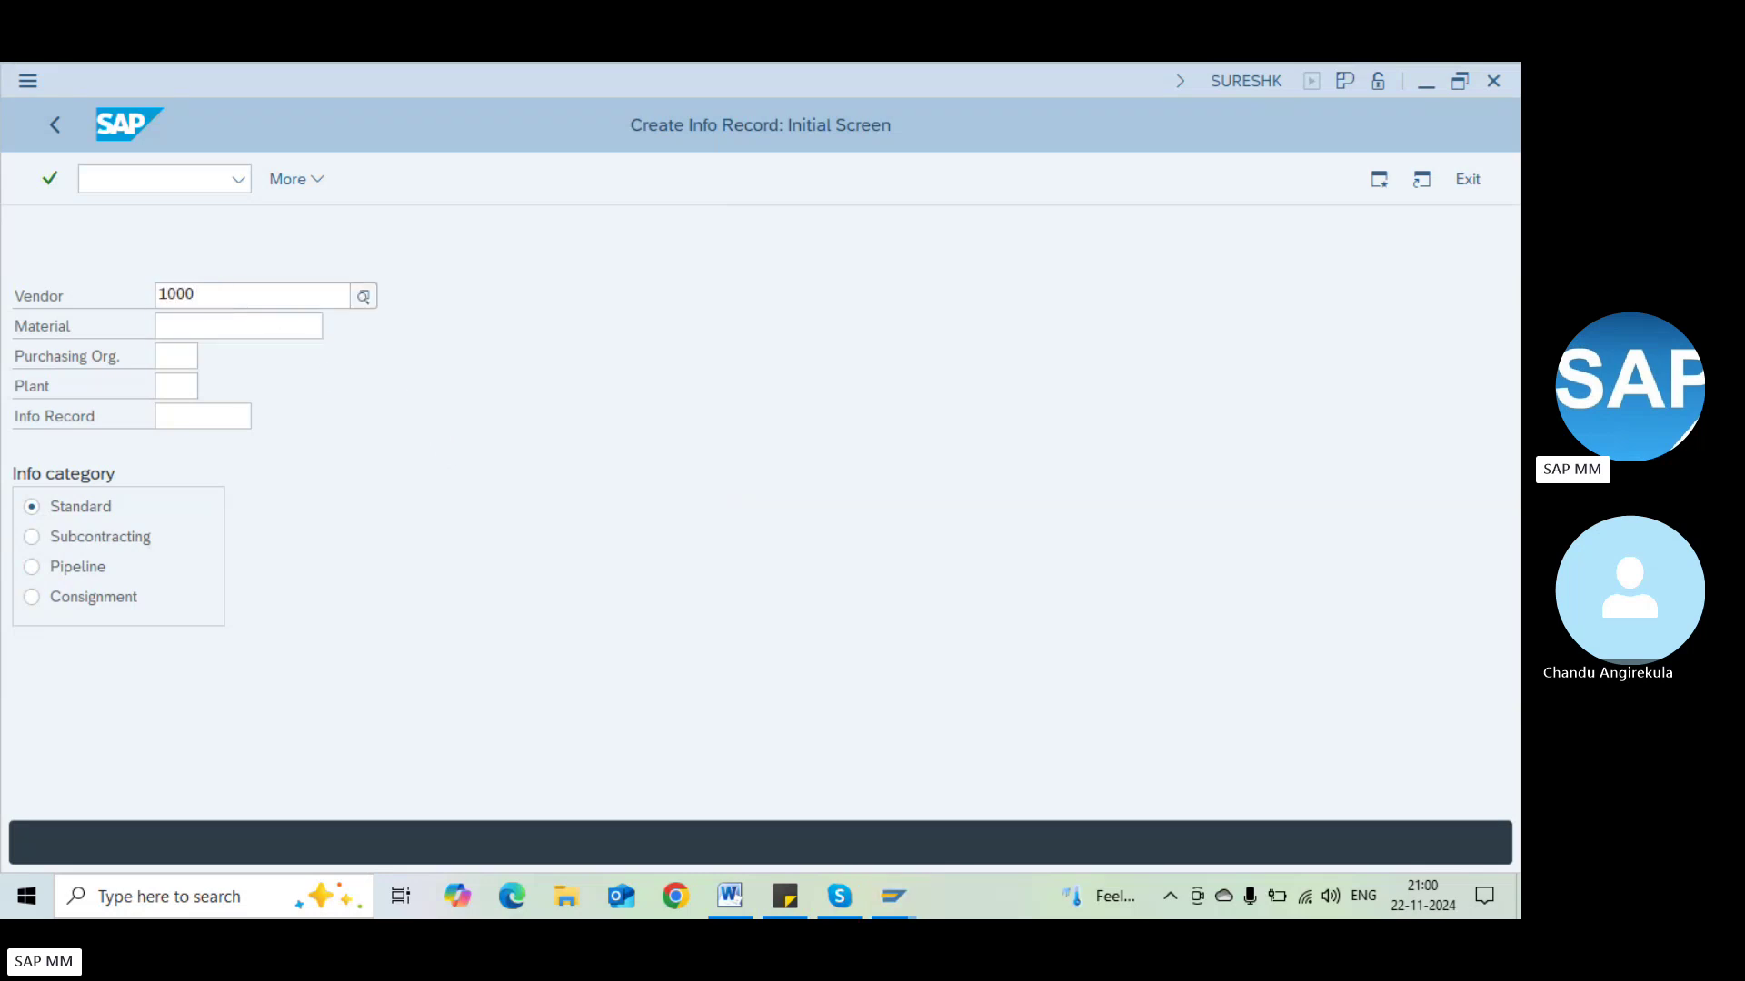
key(Return)
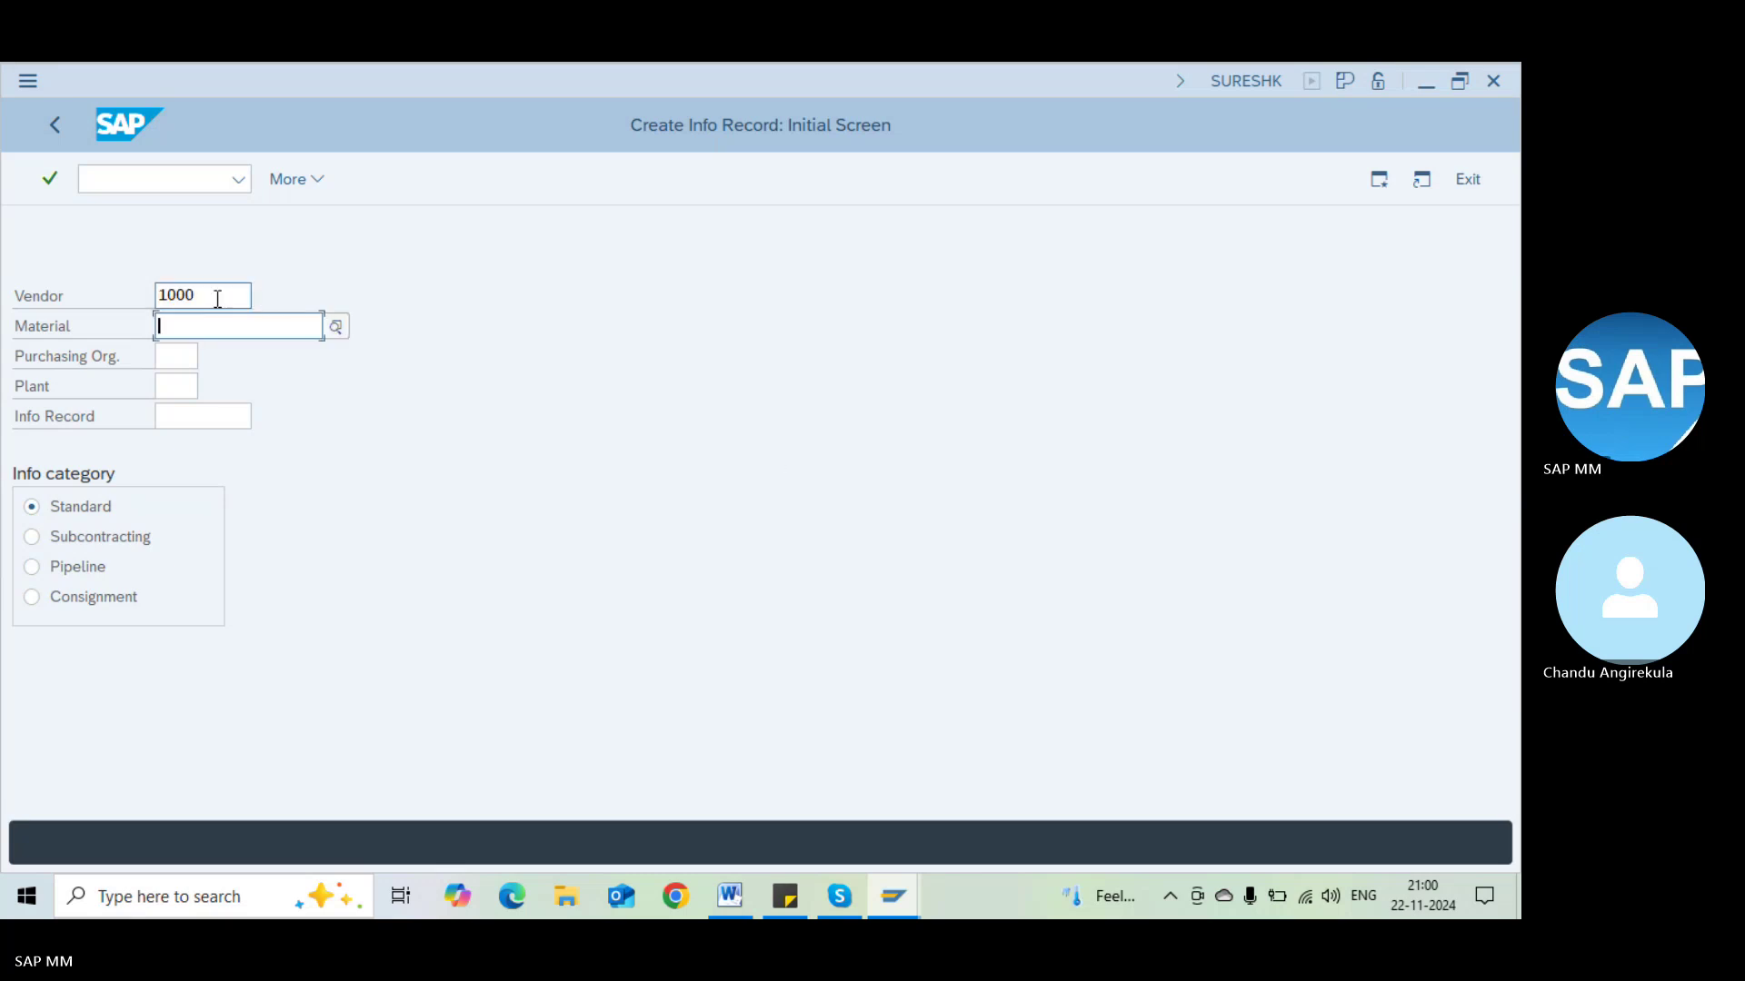
key(Tab)
text(10)
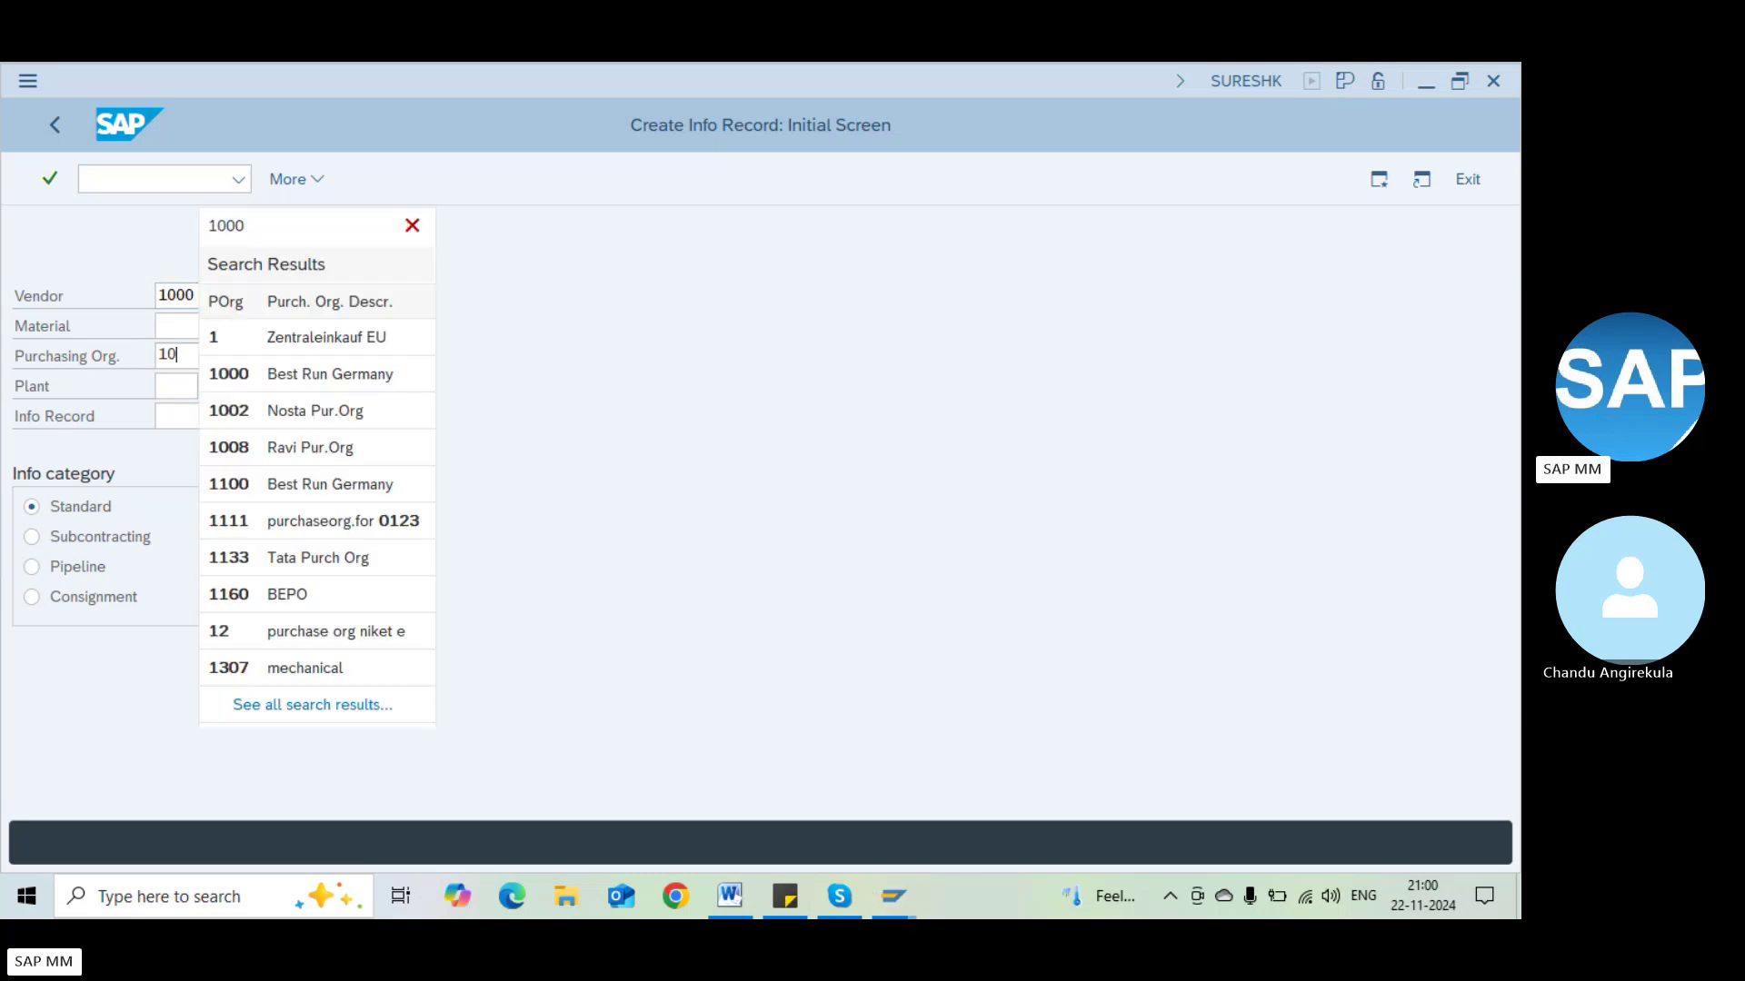
text(00)
key(Tab)
text(1100)
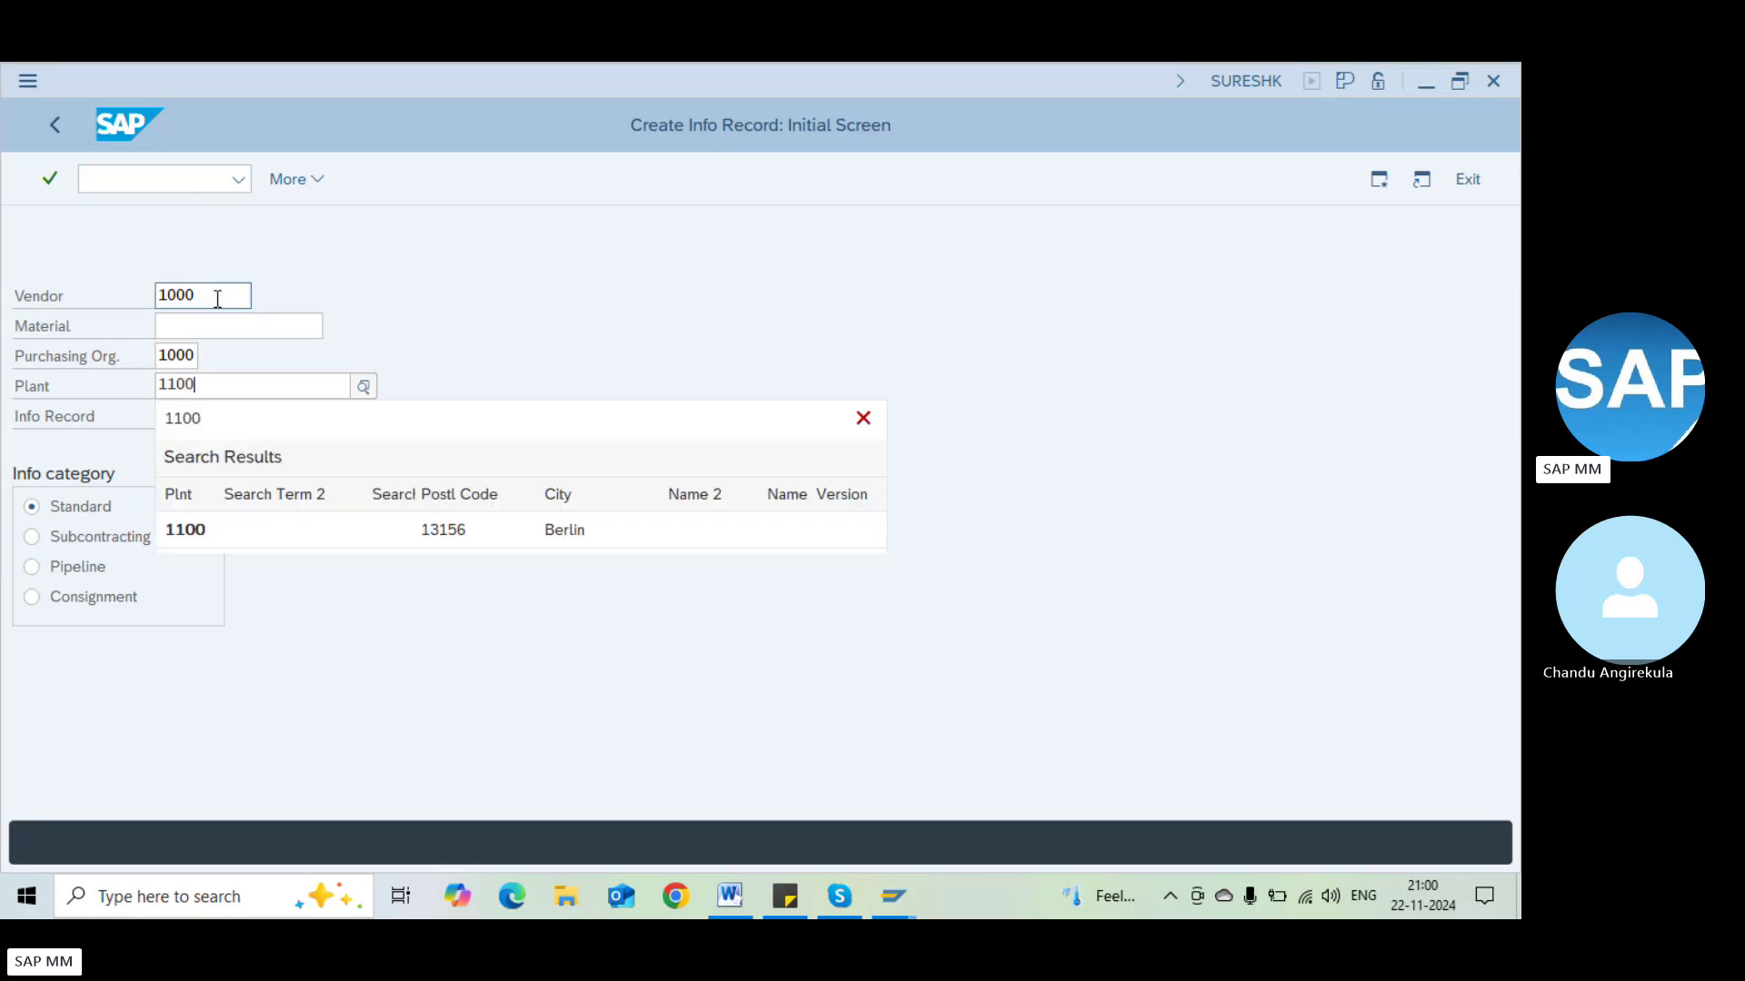
click(103, 235)
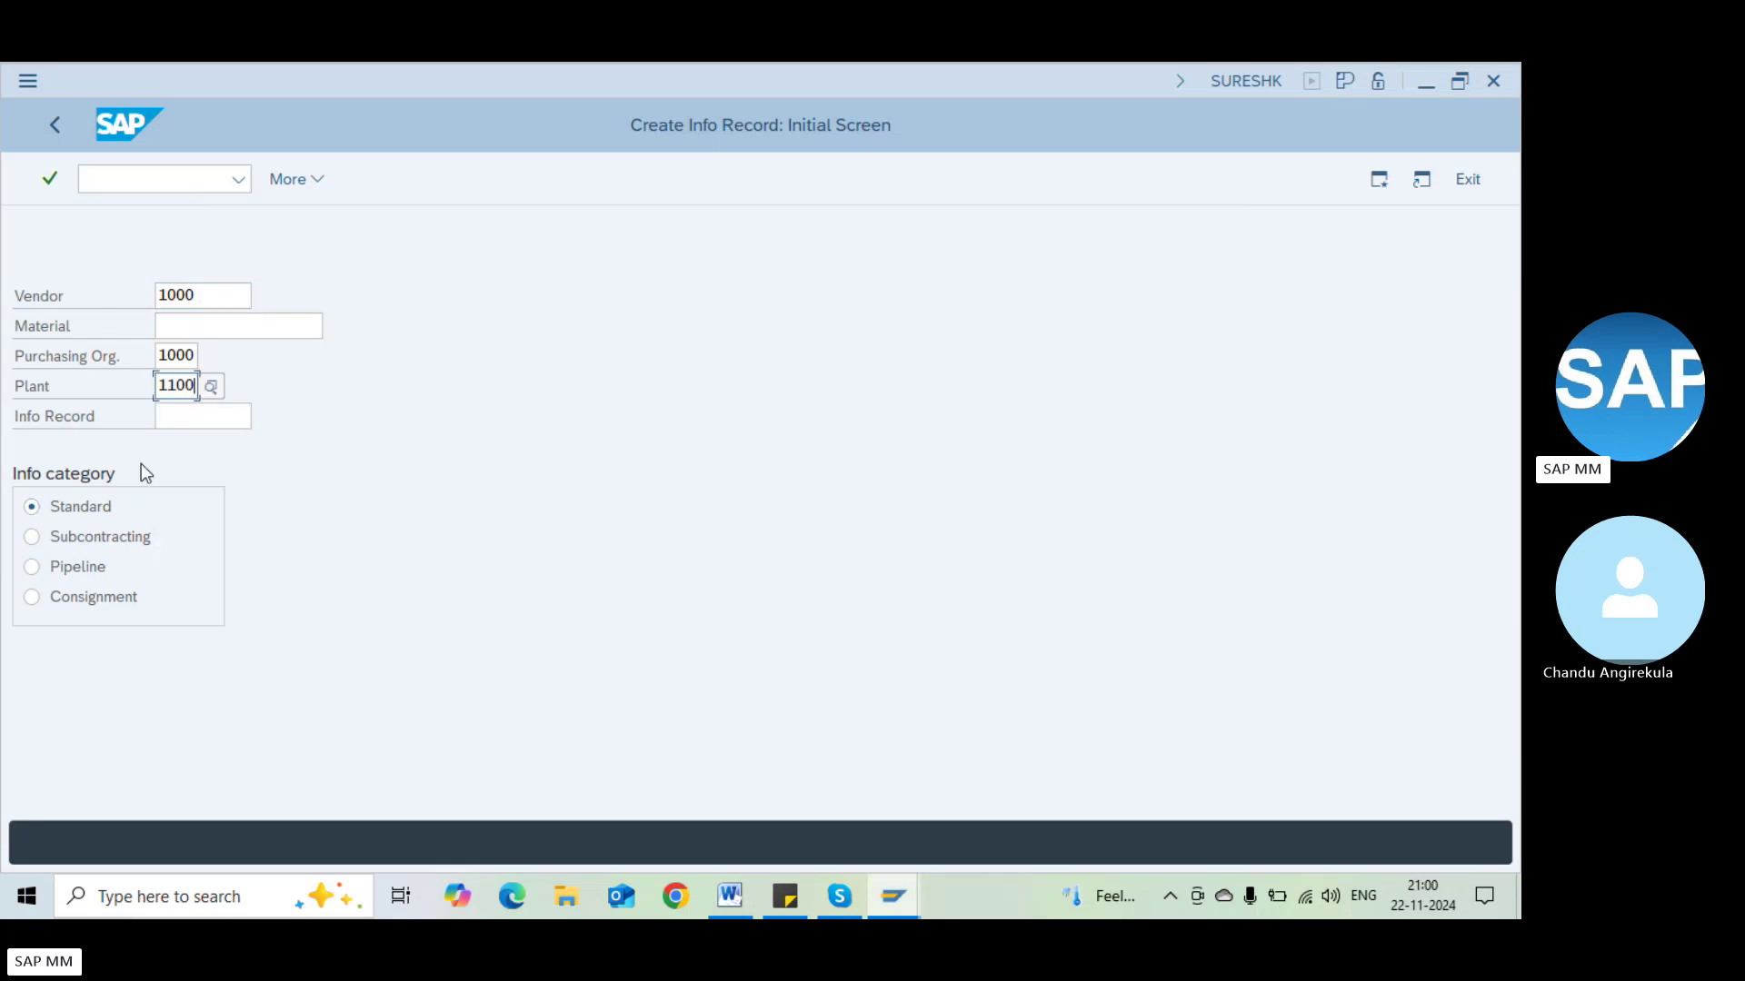
click(225, 326)
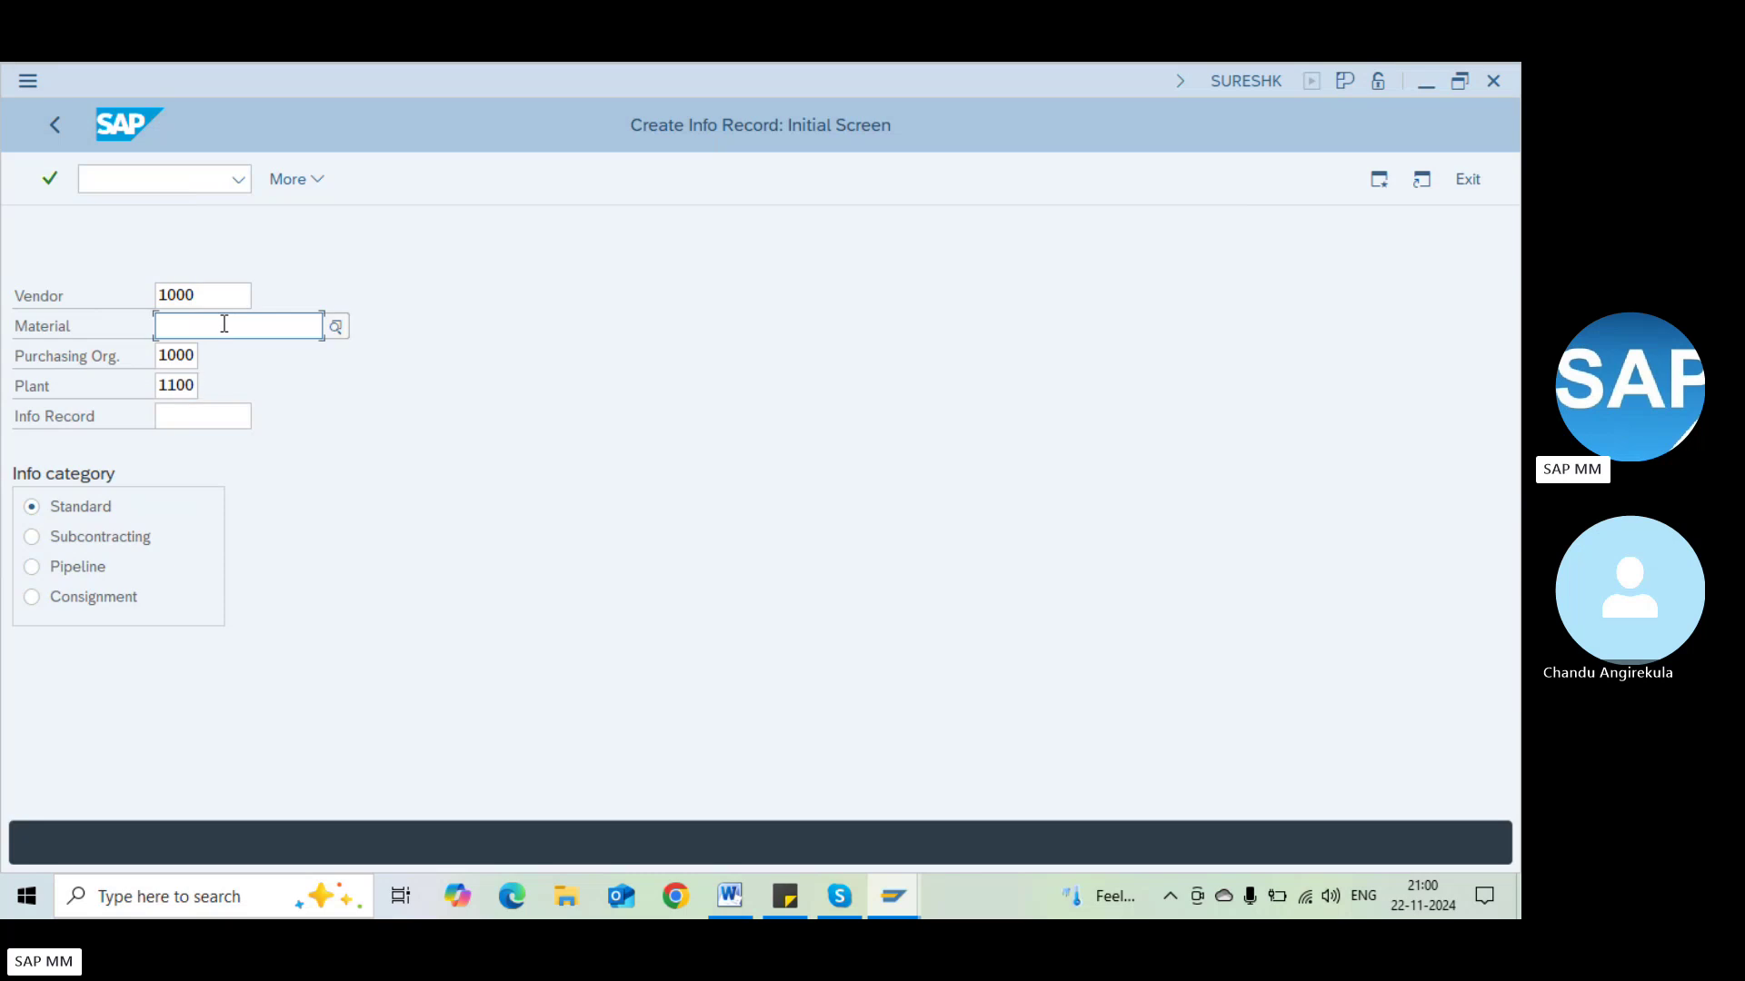
key(Return)
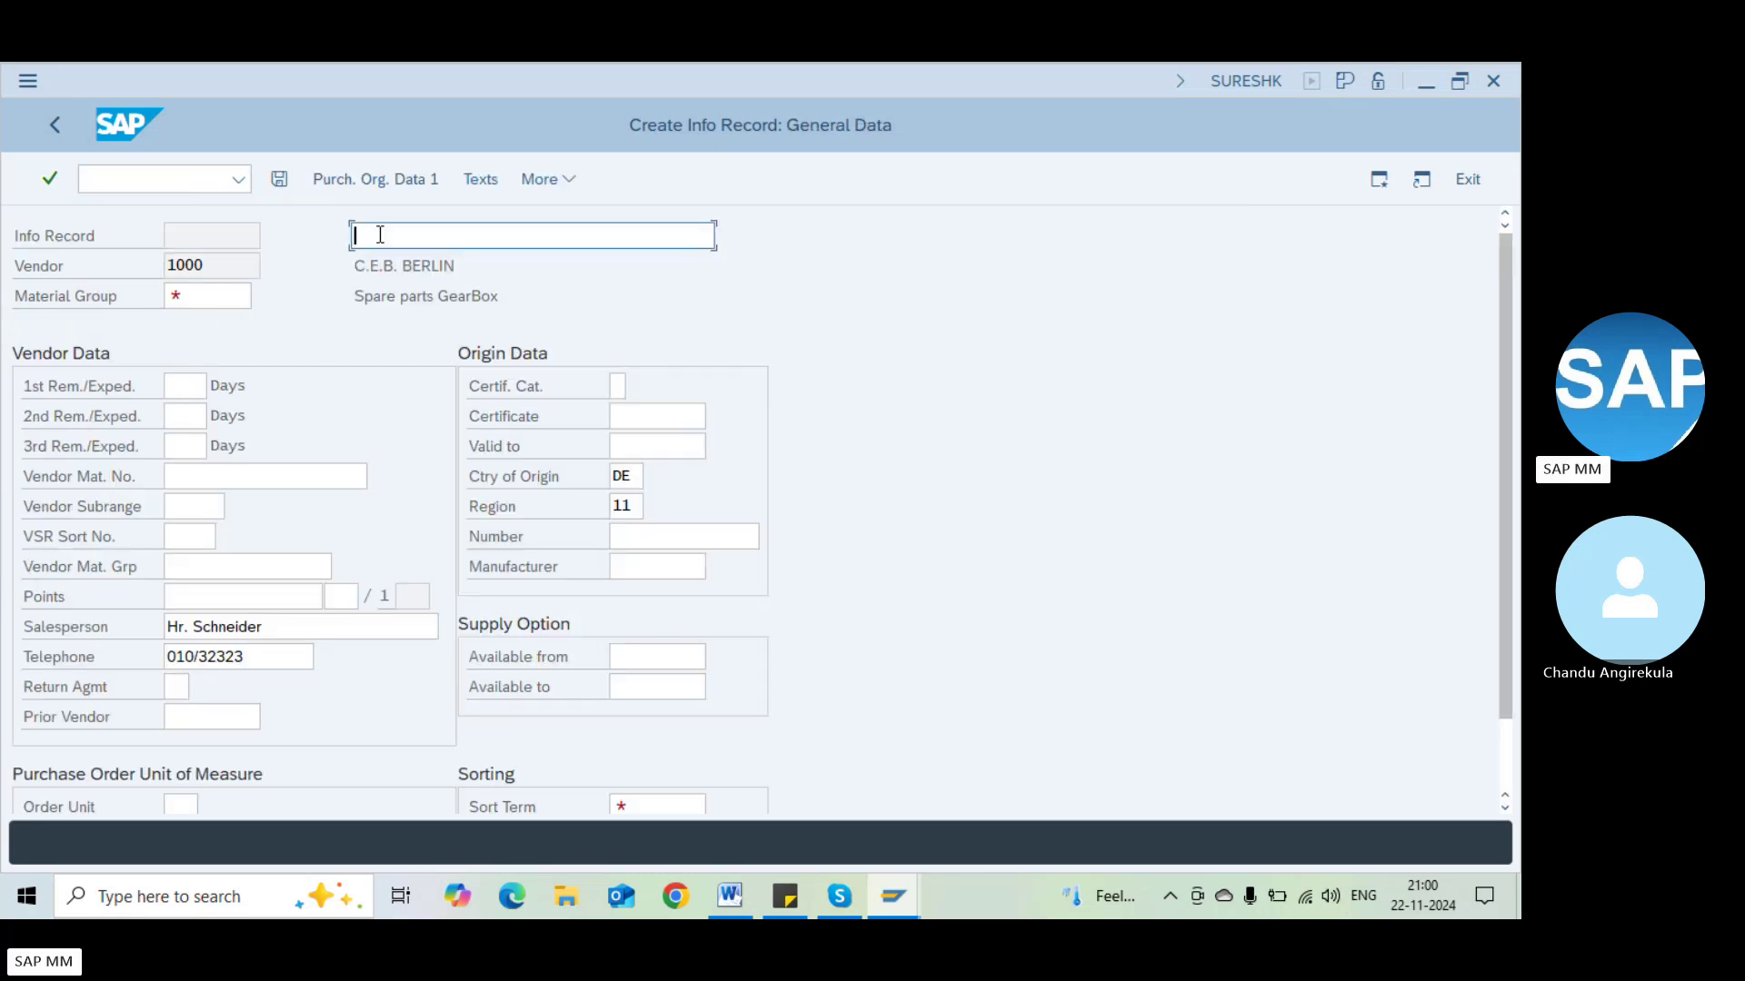
Enter "Service -" as the info record's short text and choose material group 007 (Services) from the value list
text(Service -)
click(223, 291)
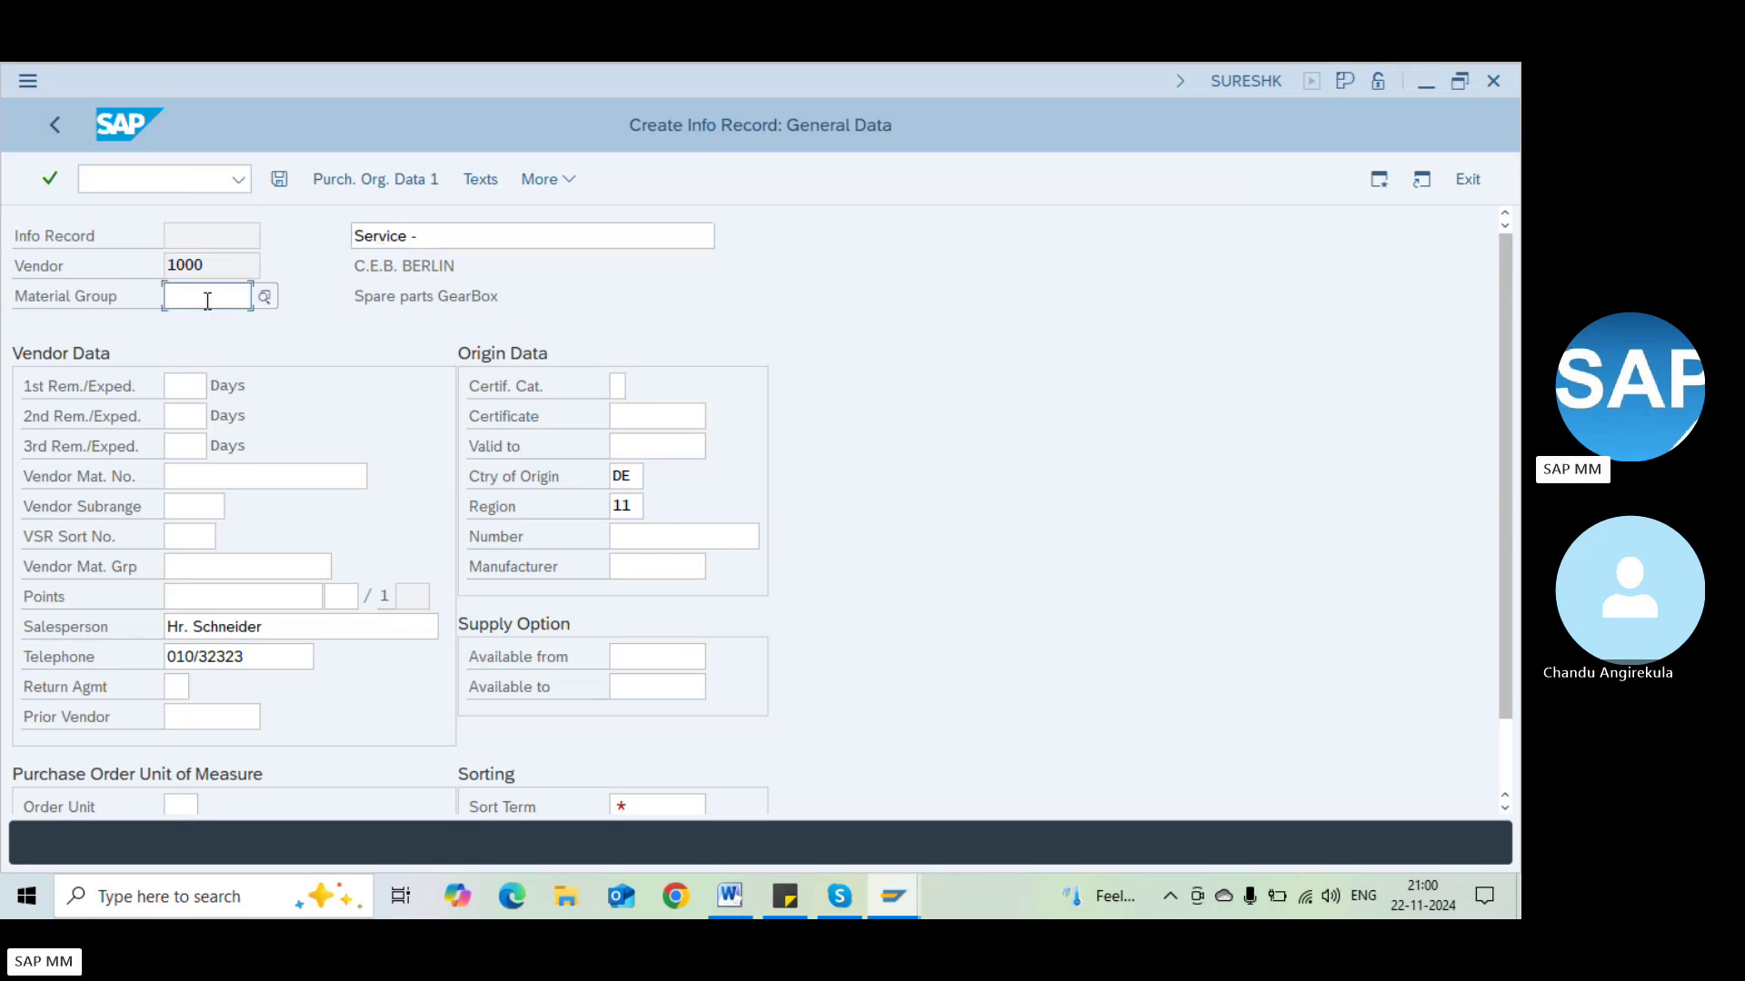
click(264, 299)
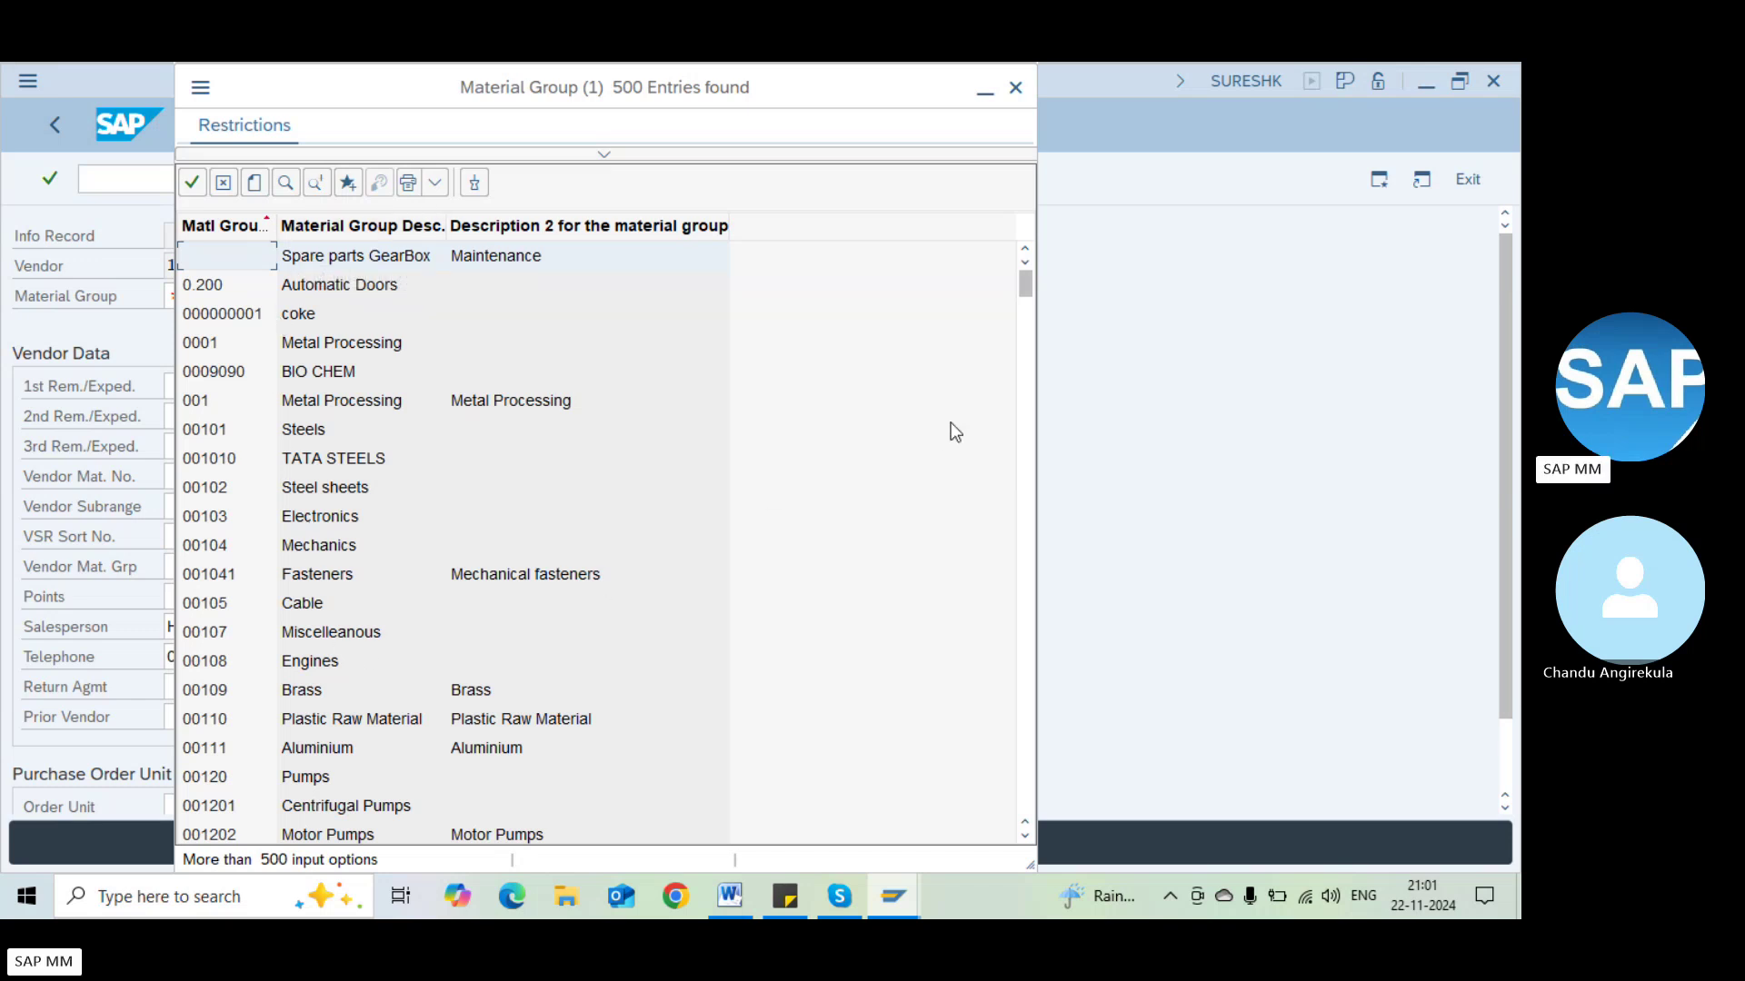
click(1021, 436)
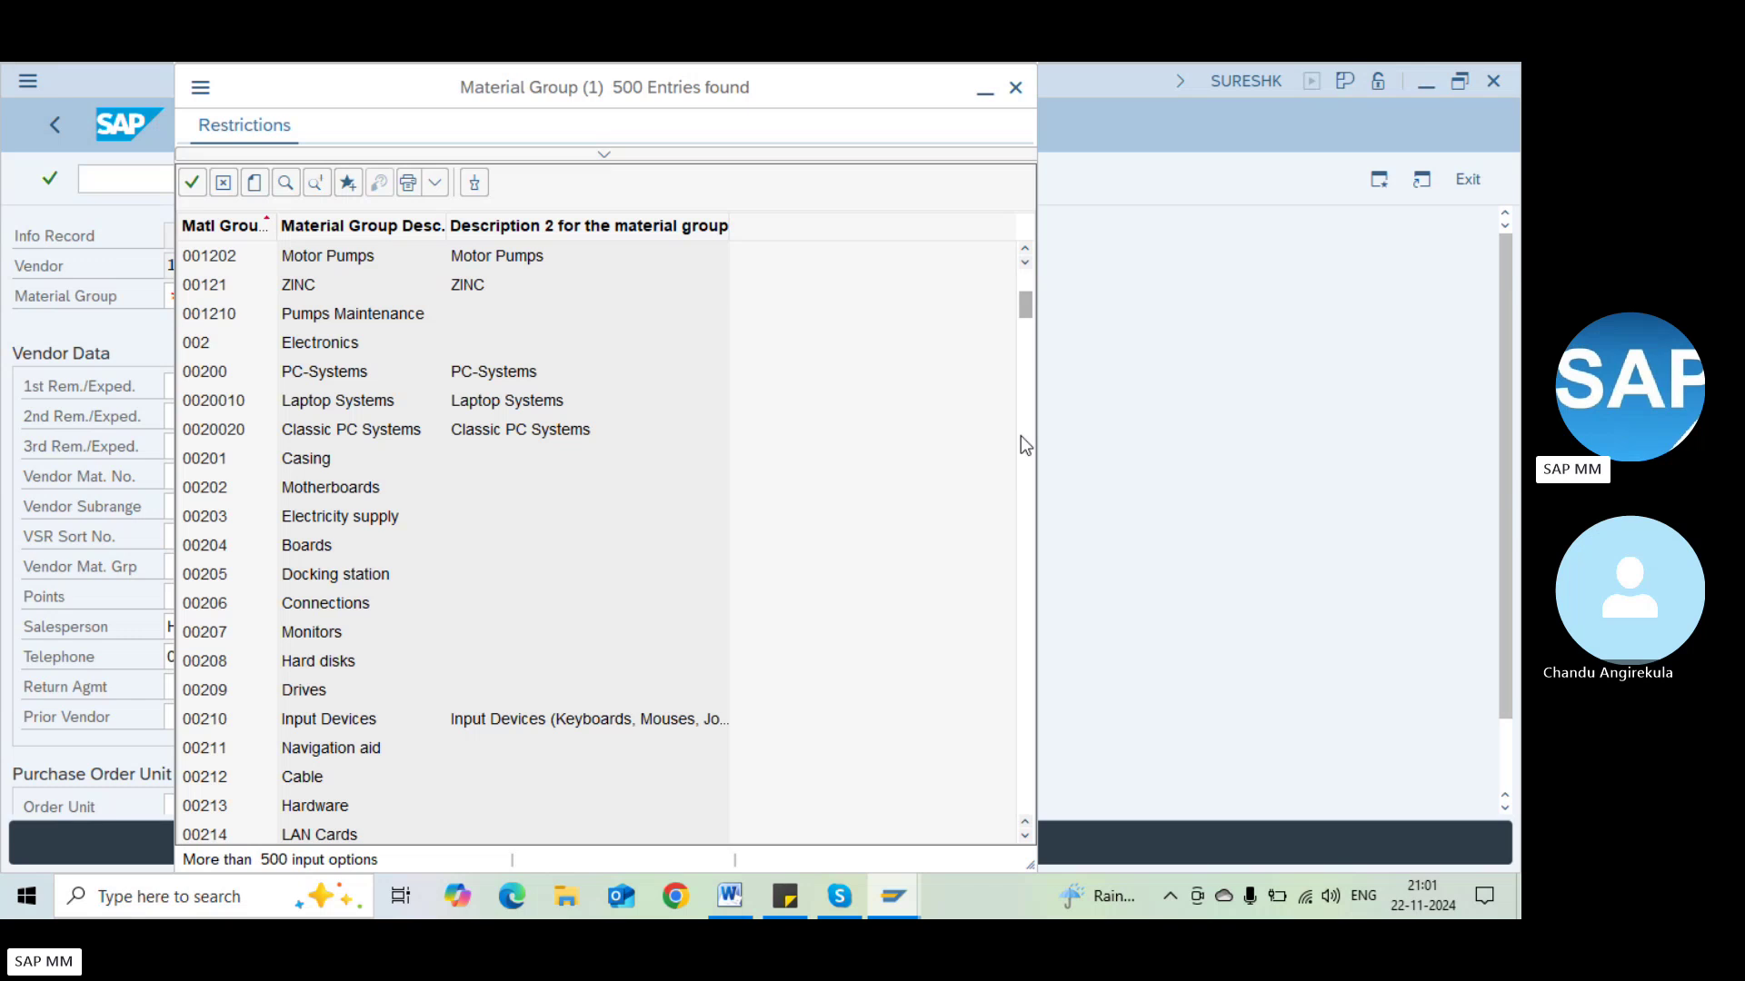
click(1022, 436)
click(1022, 436)
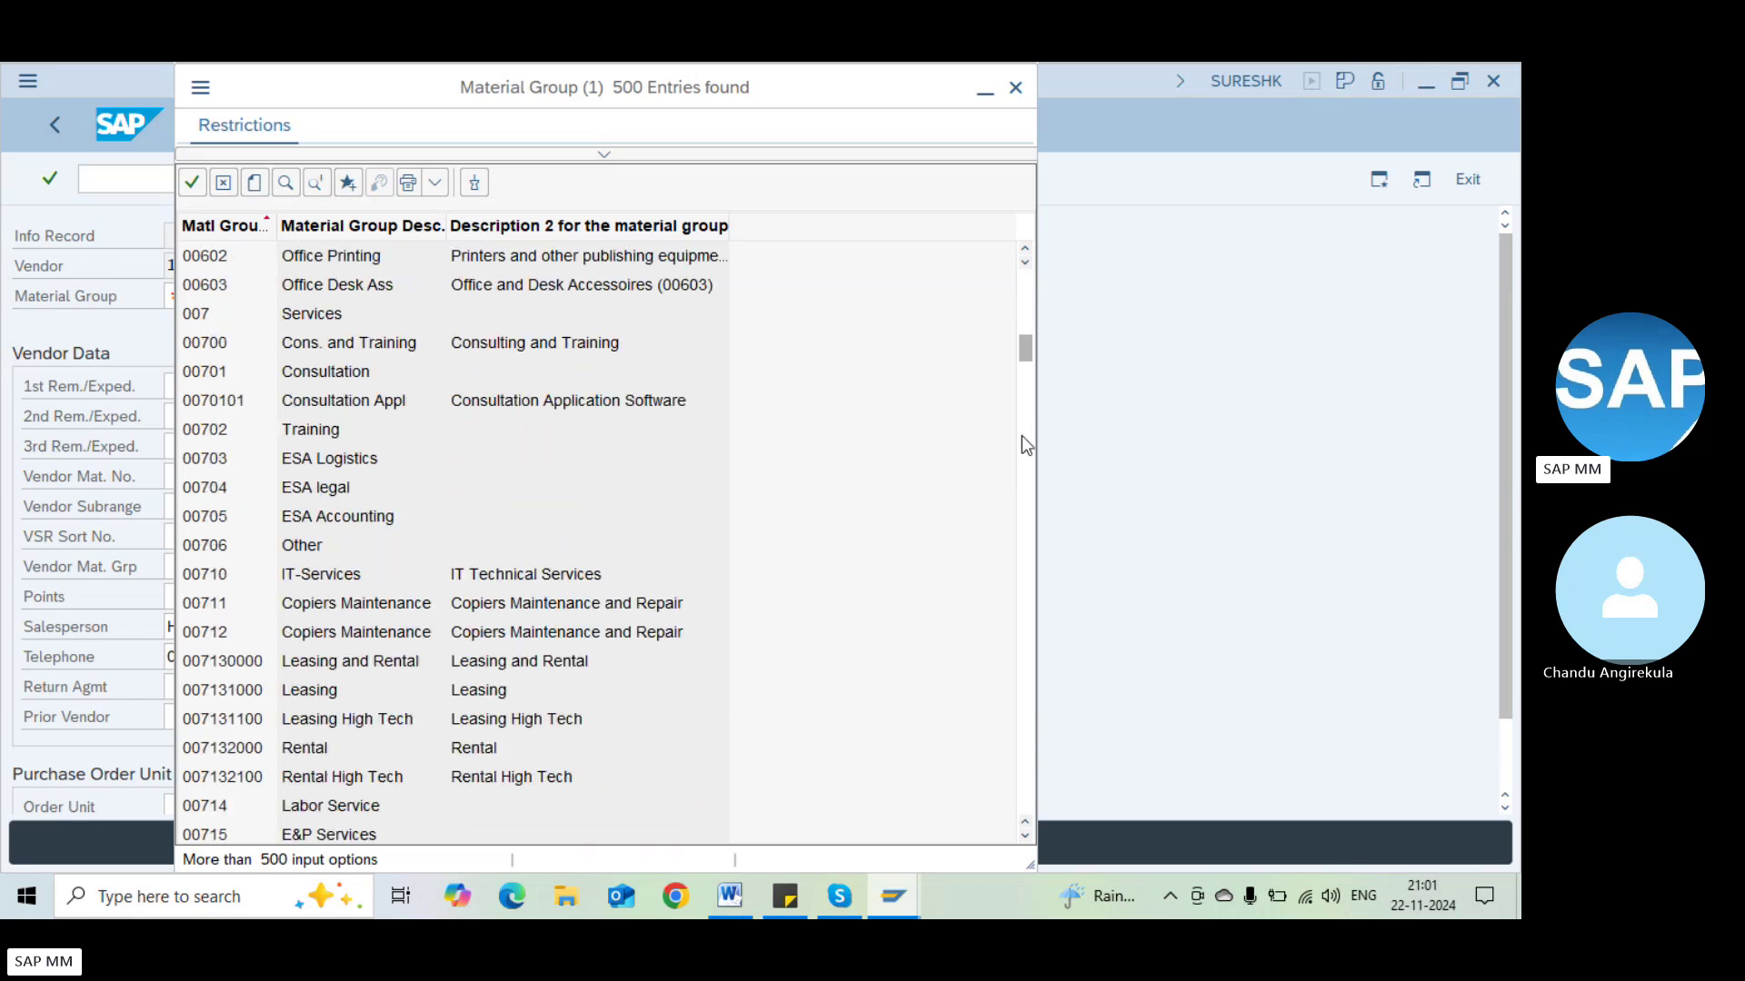
click(313, 579)
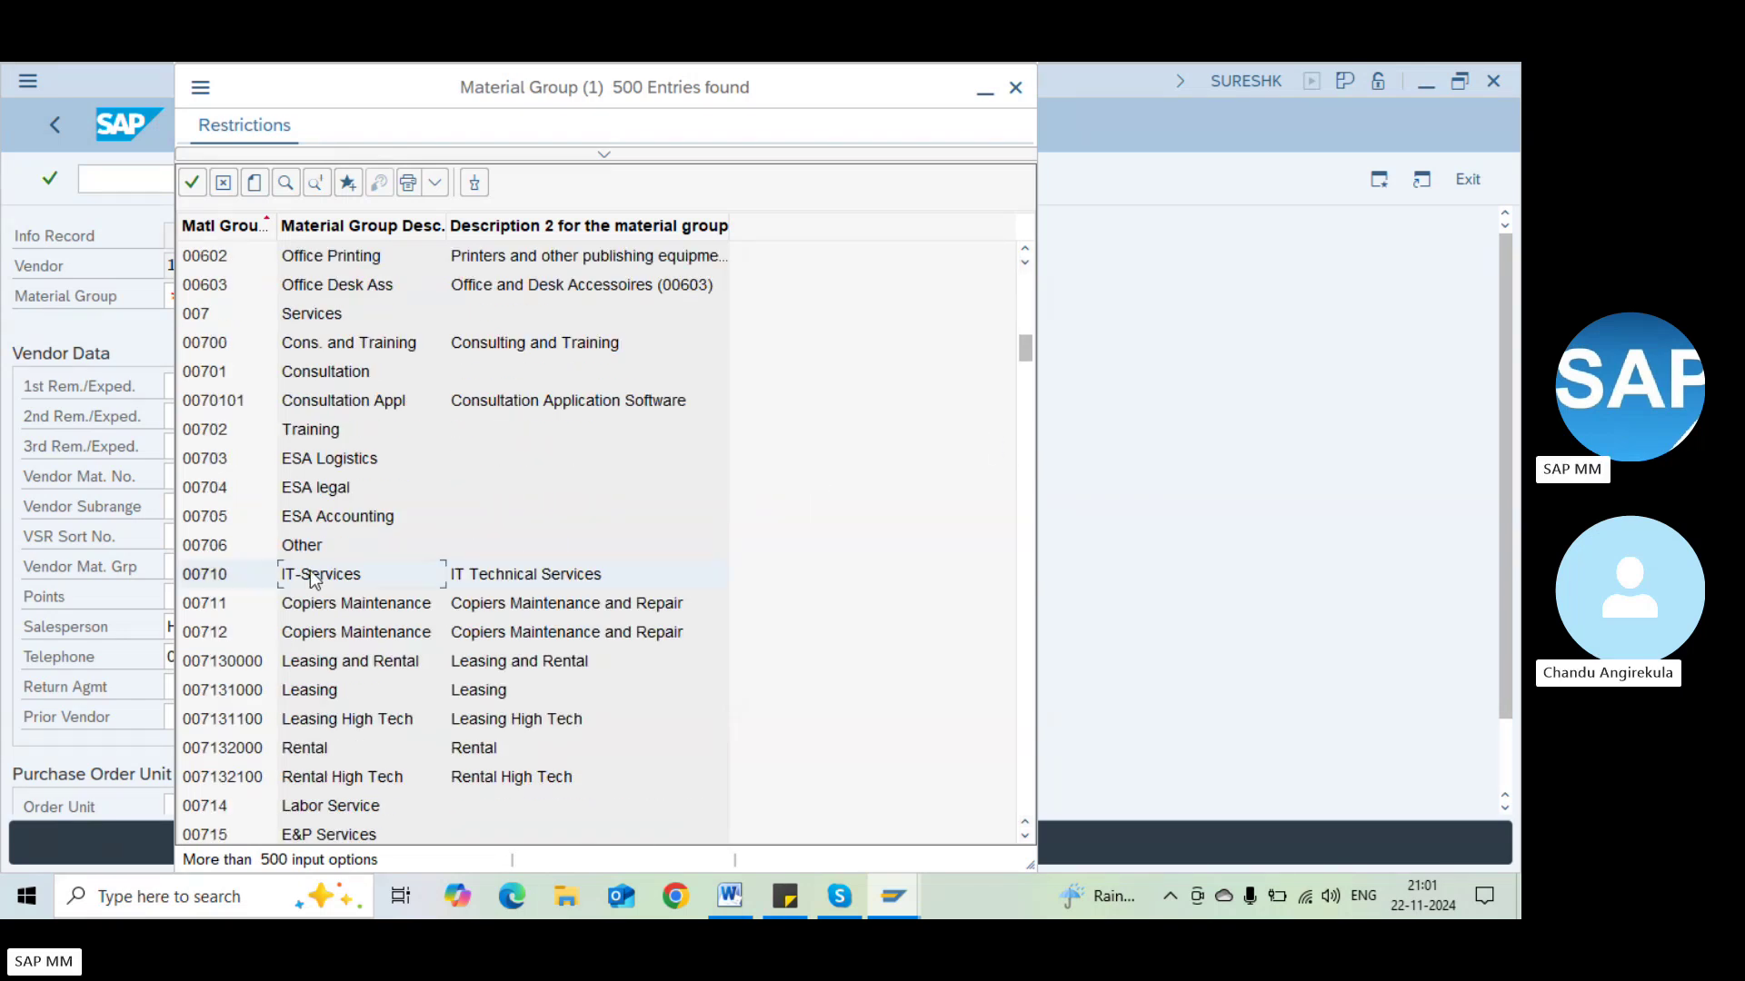
double_click(318, 313)
click(213, 304)
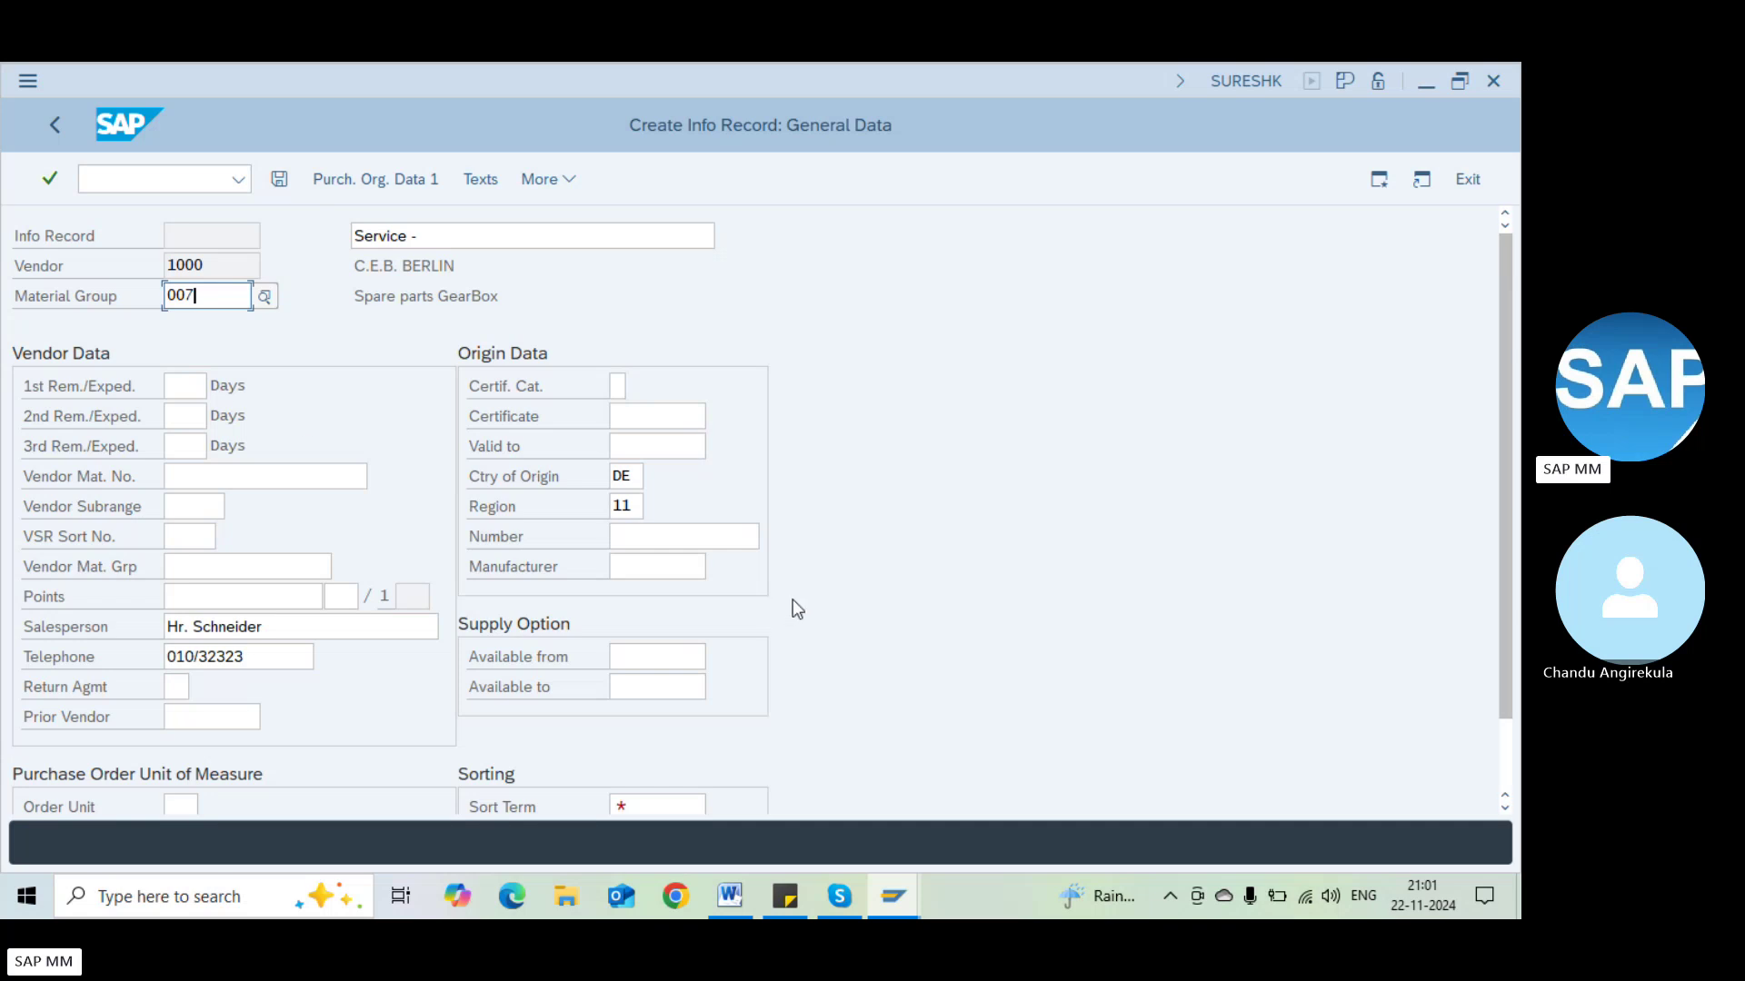
Set the order unit to AU and the sort term to Service, and continue to the first purchasing organization data screen
scroll(1507, 773, down, 1)
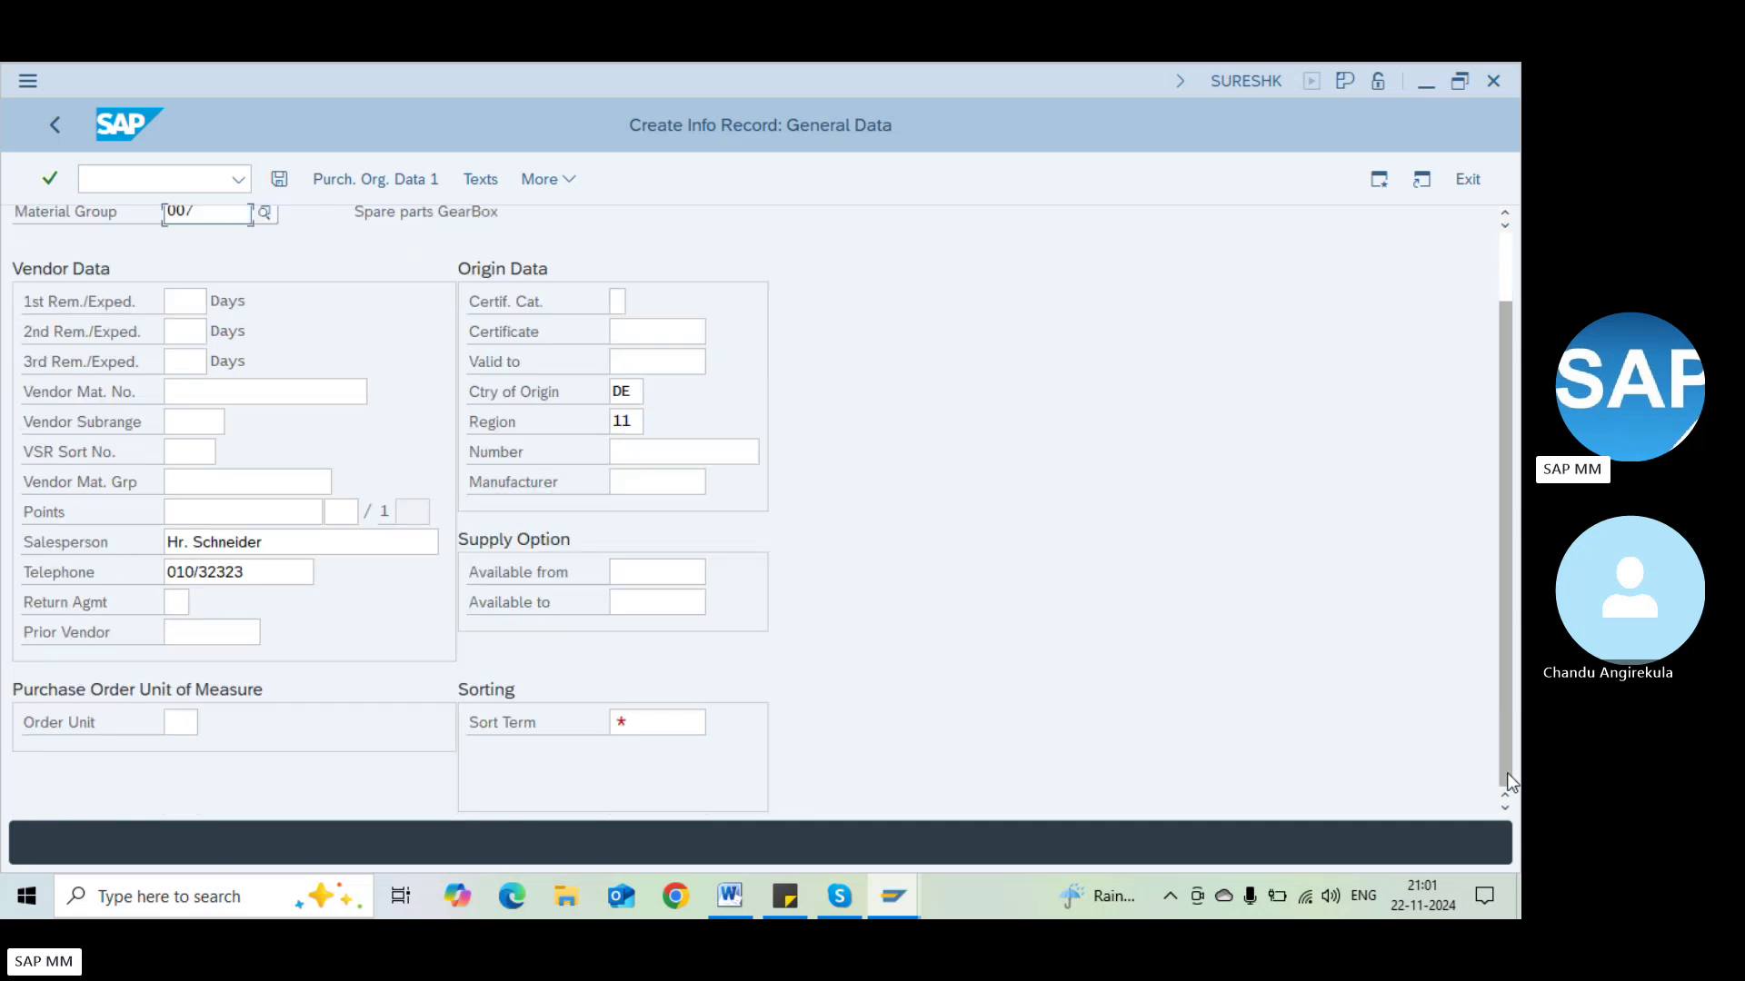
click(183, 719)
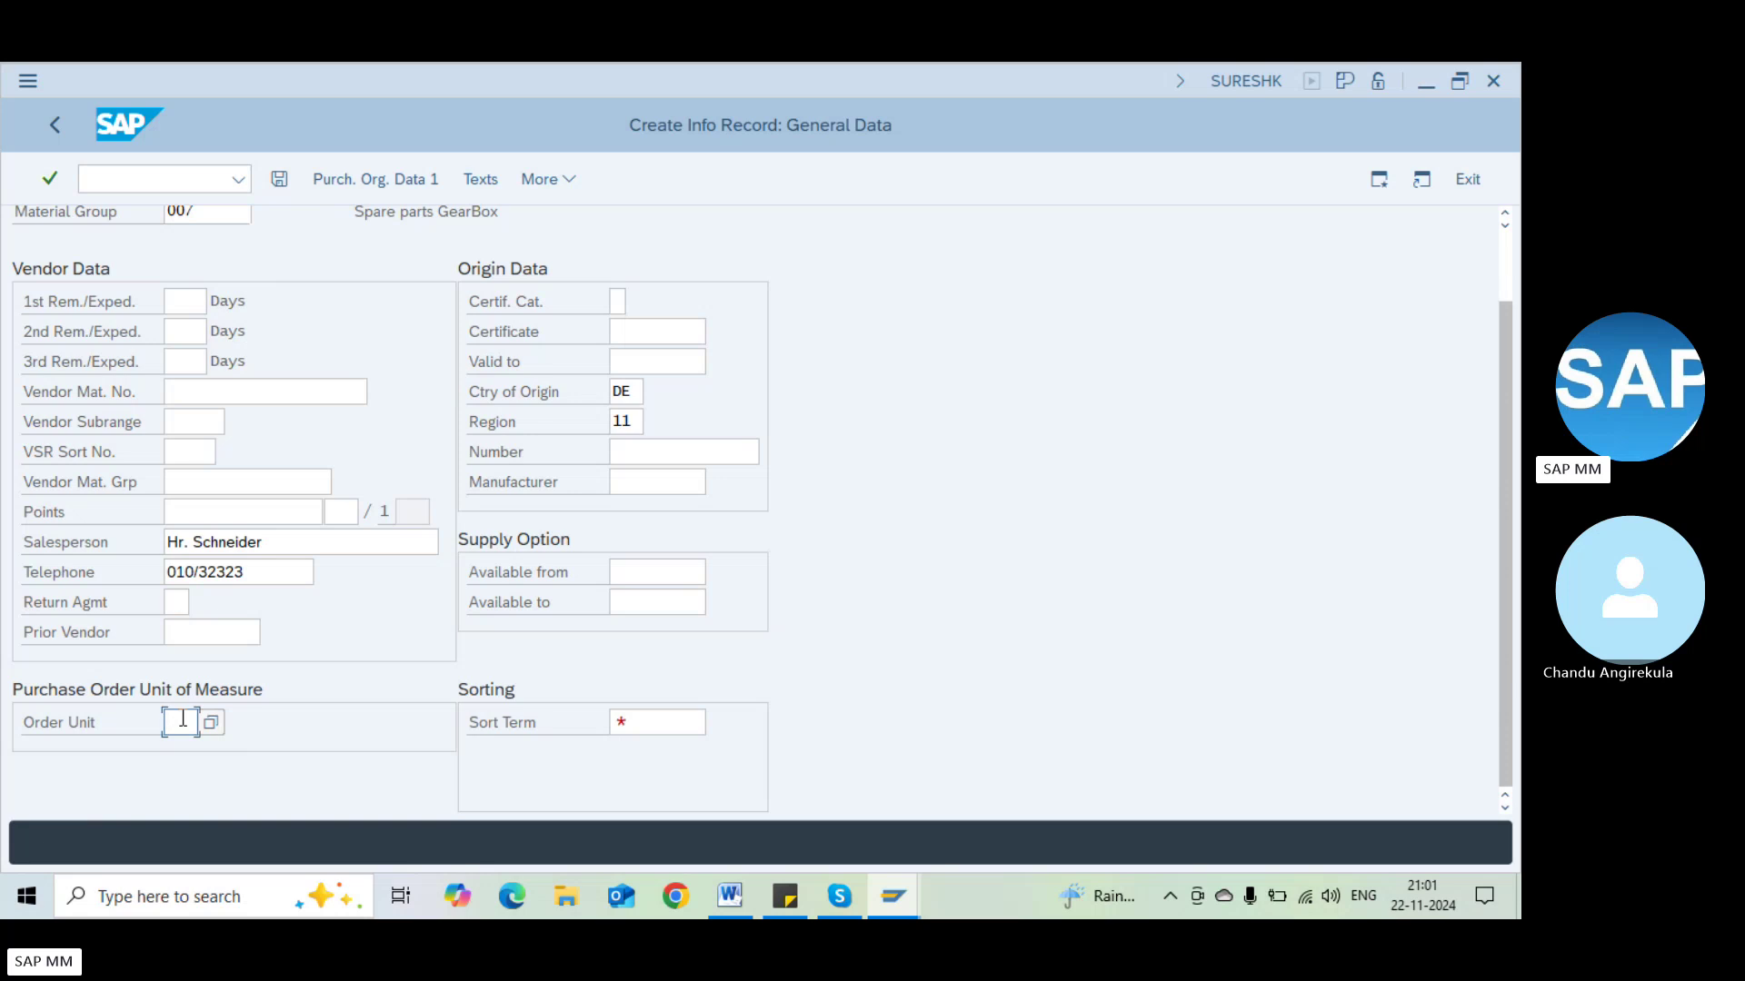
text(AU)
key(Tab)
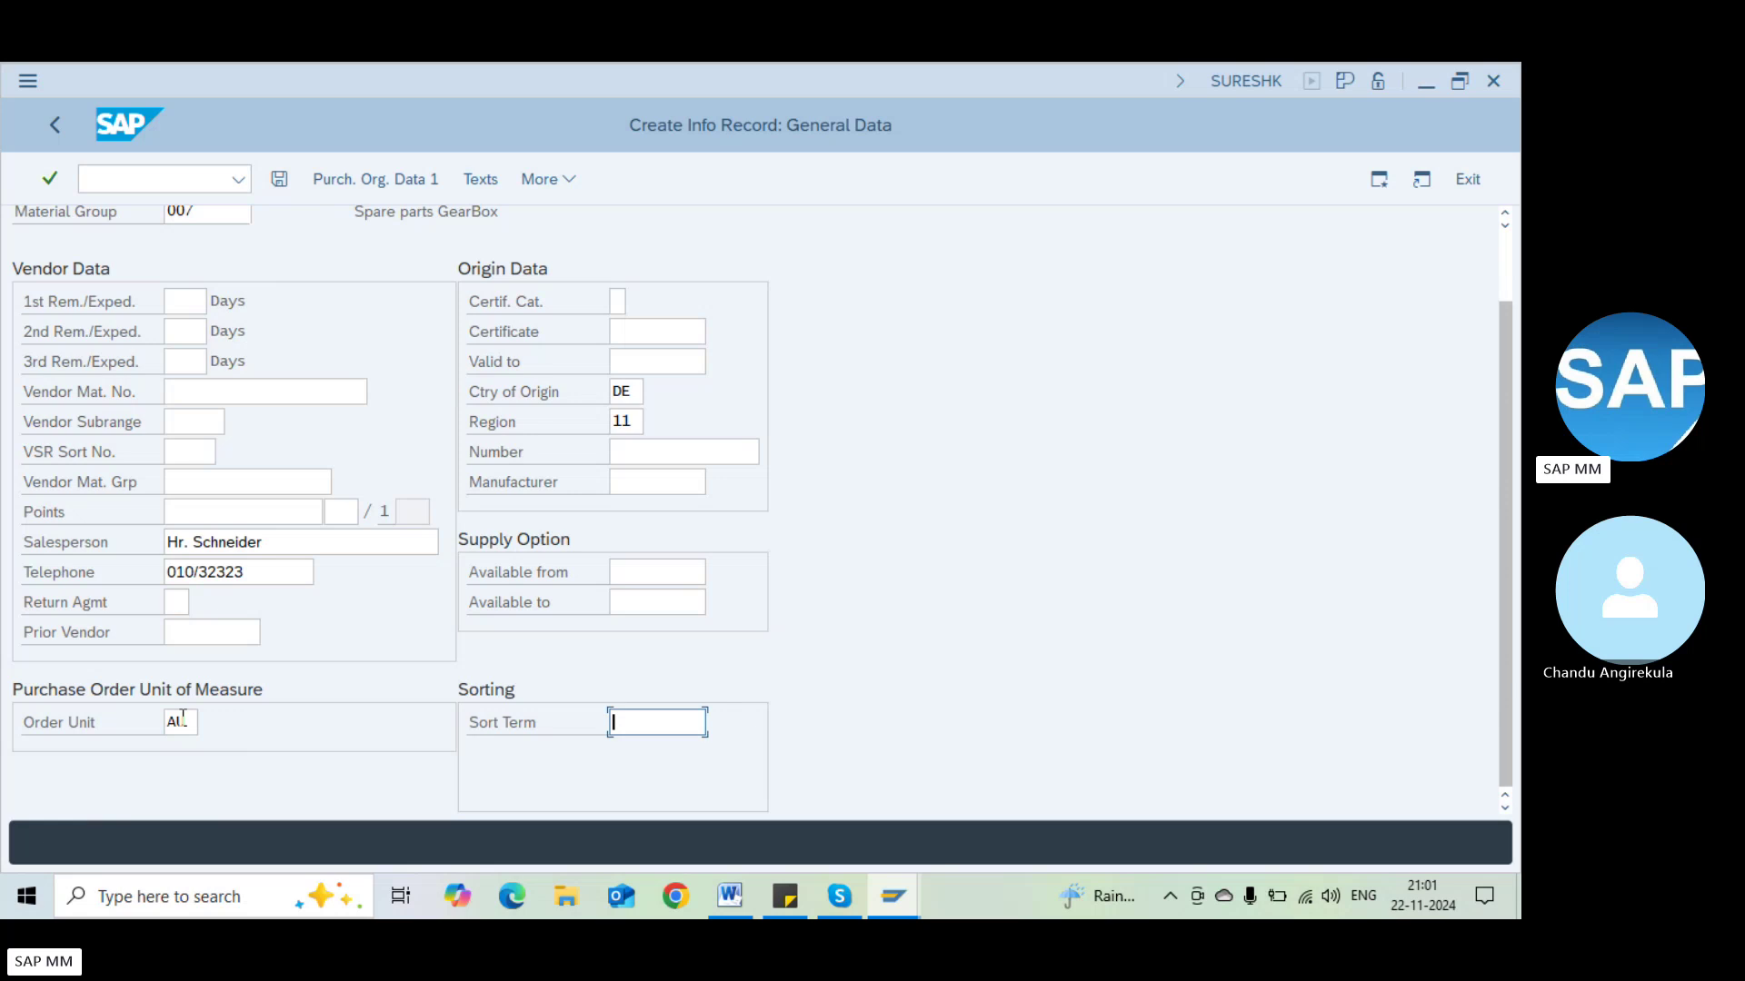
text(Service)
key(Return)
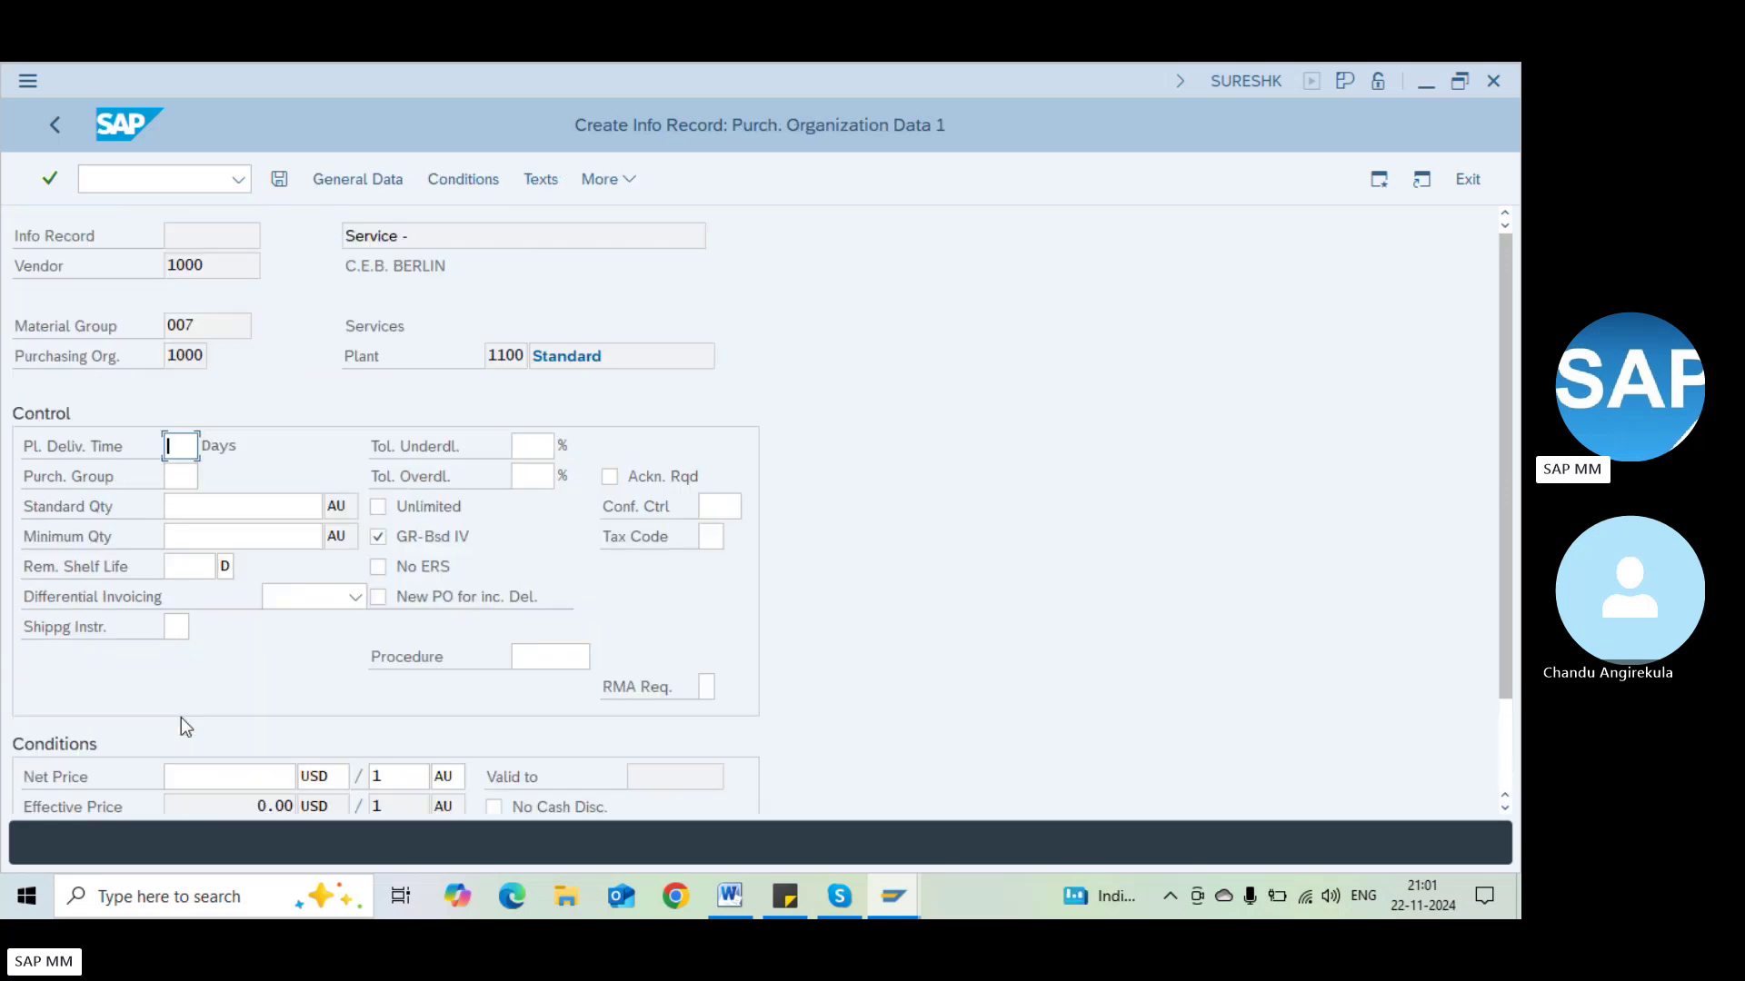
Set the planned delivery time to 1 day and the purchasing group to 001, and continue through to the text overview
key(Return)
text(1)
key(Return)
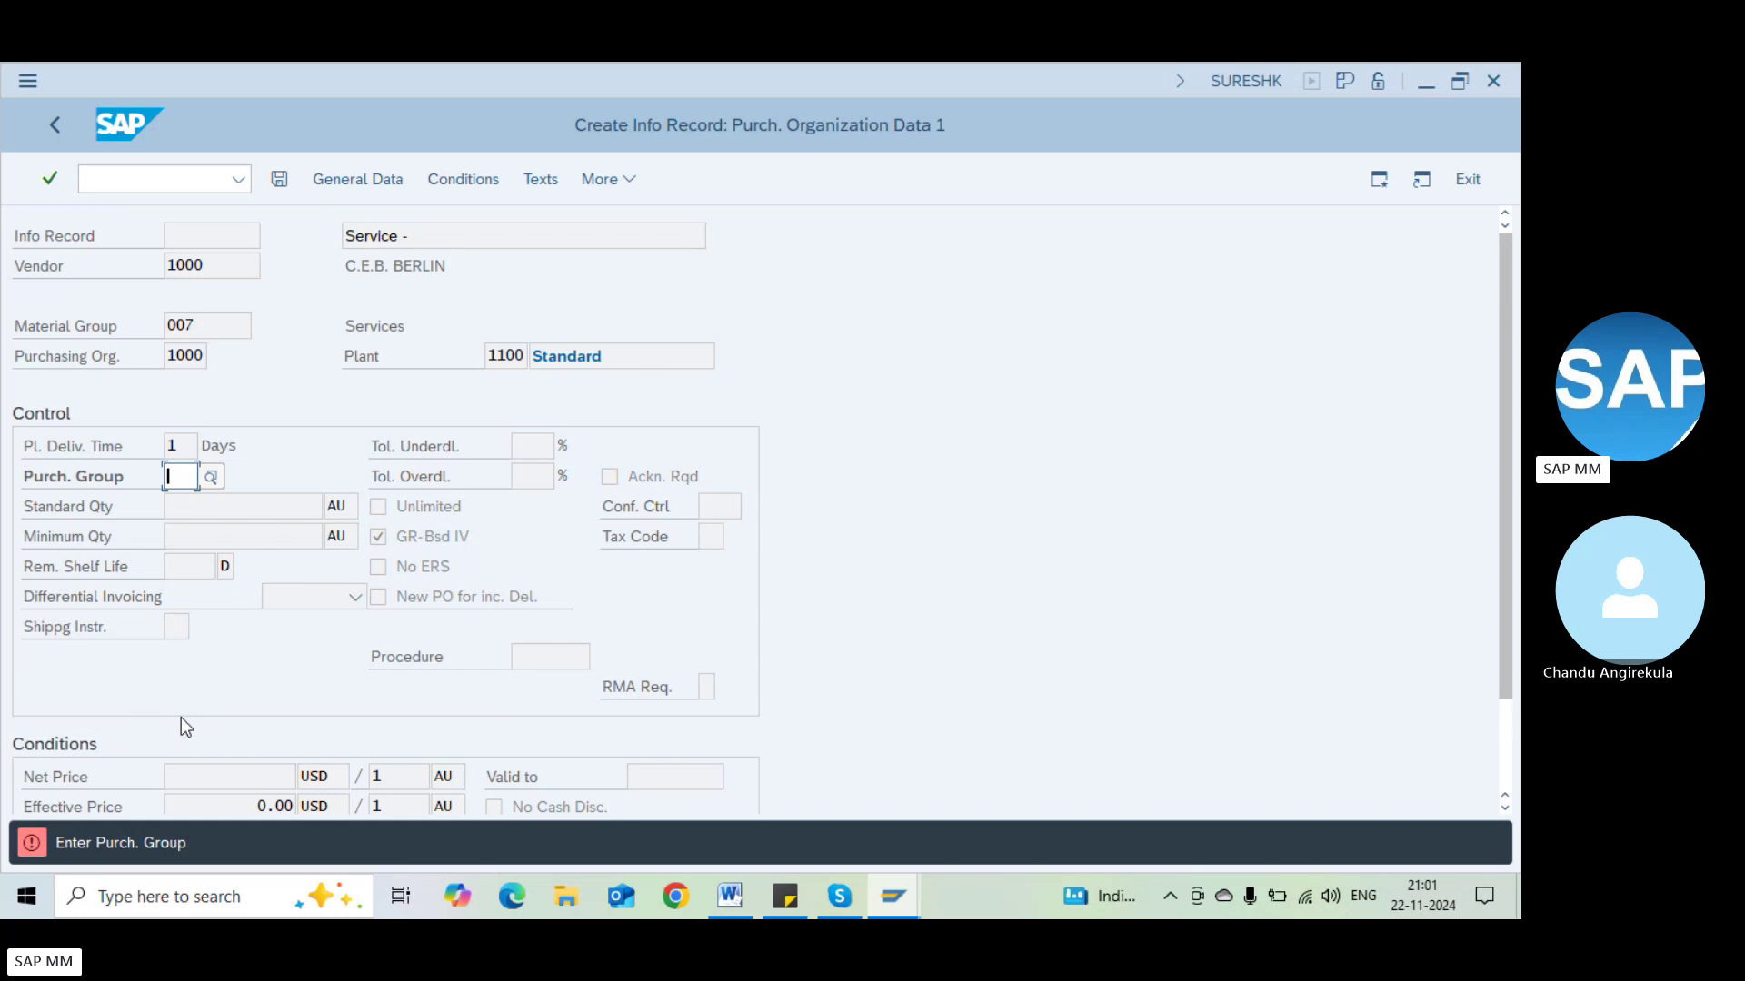
text(001)
key(Return)
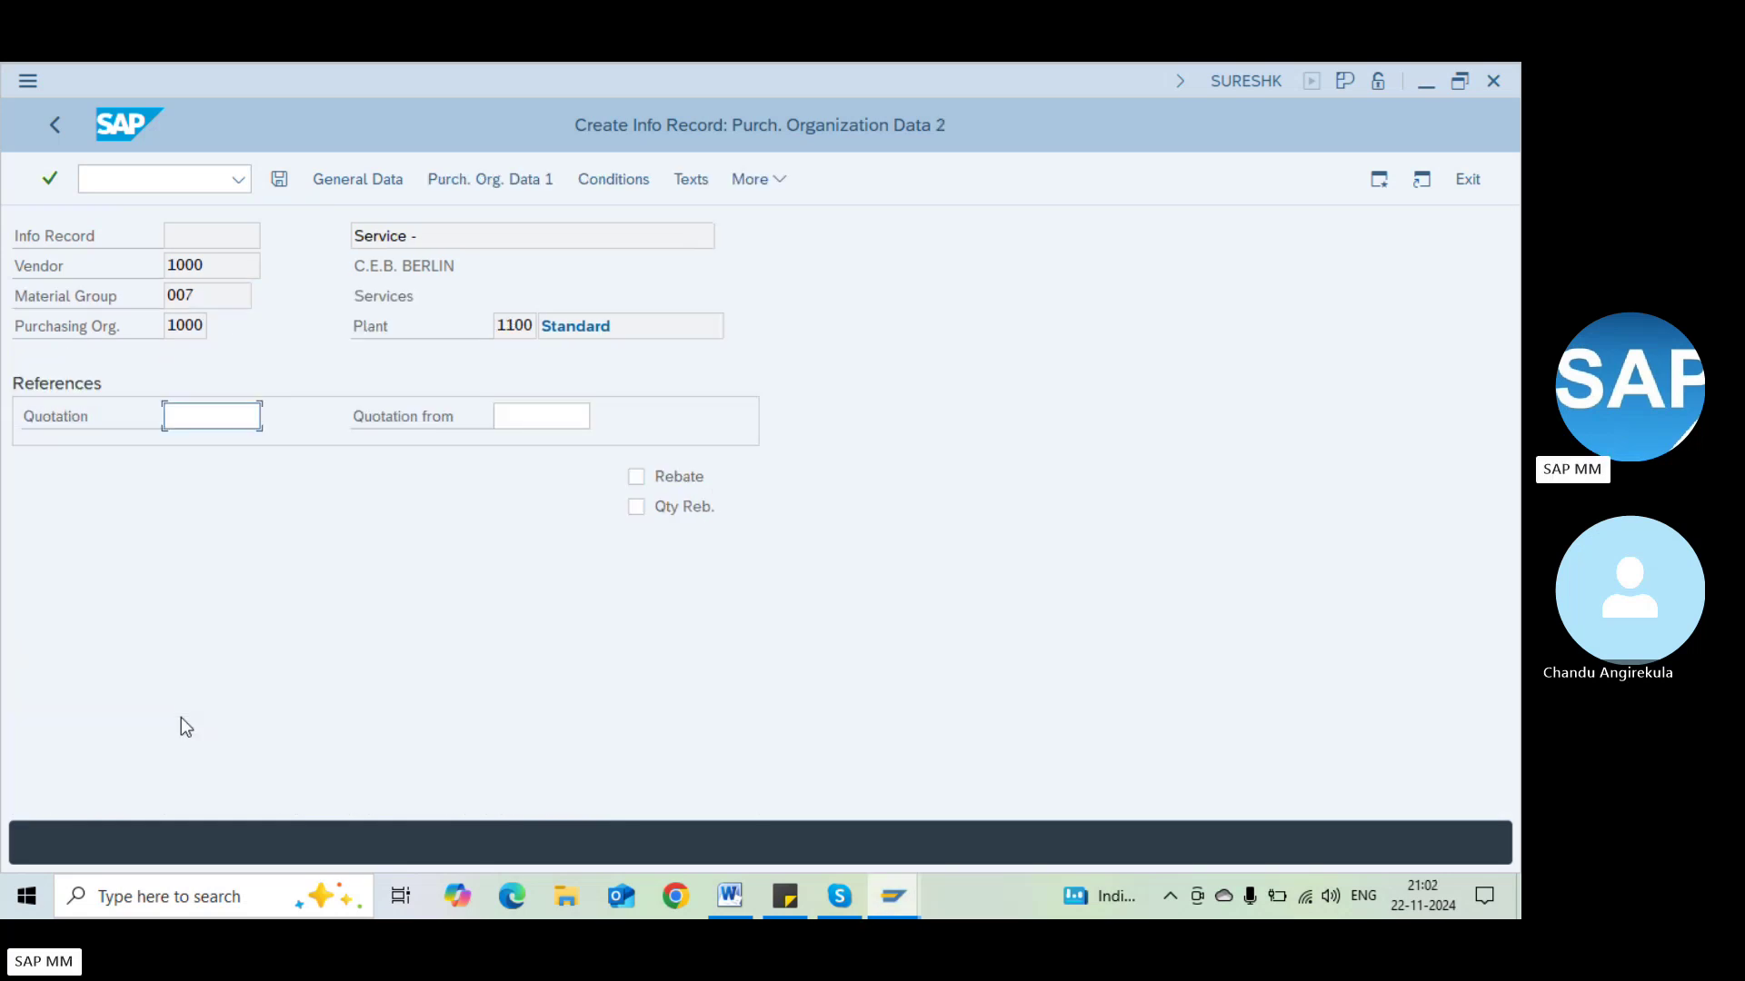
key(Return)
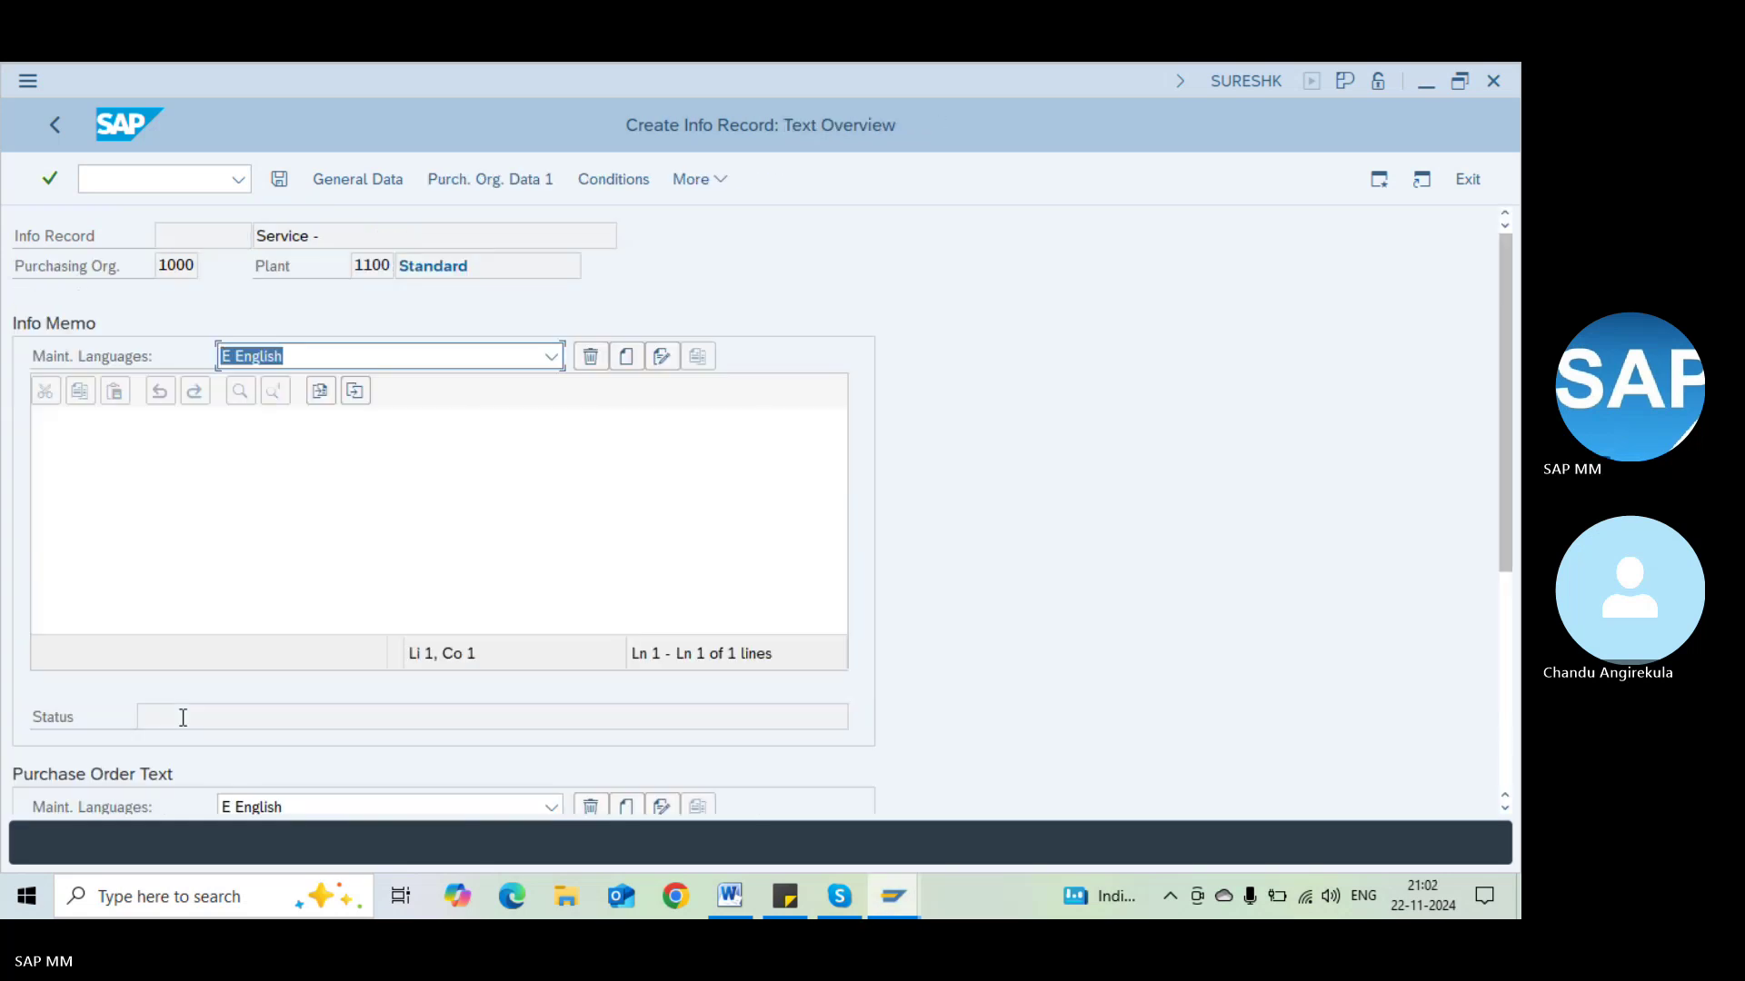
Open the info record's conditions and look through the condition types available for a second supplement row
click(597, 176)
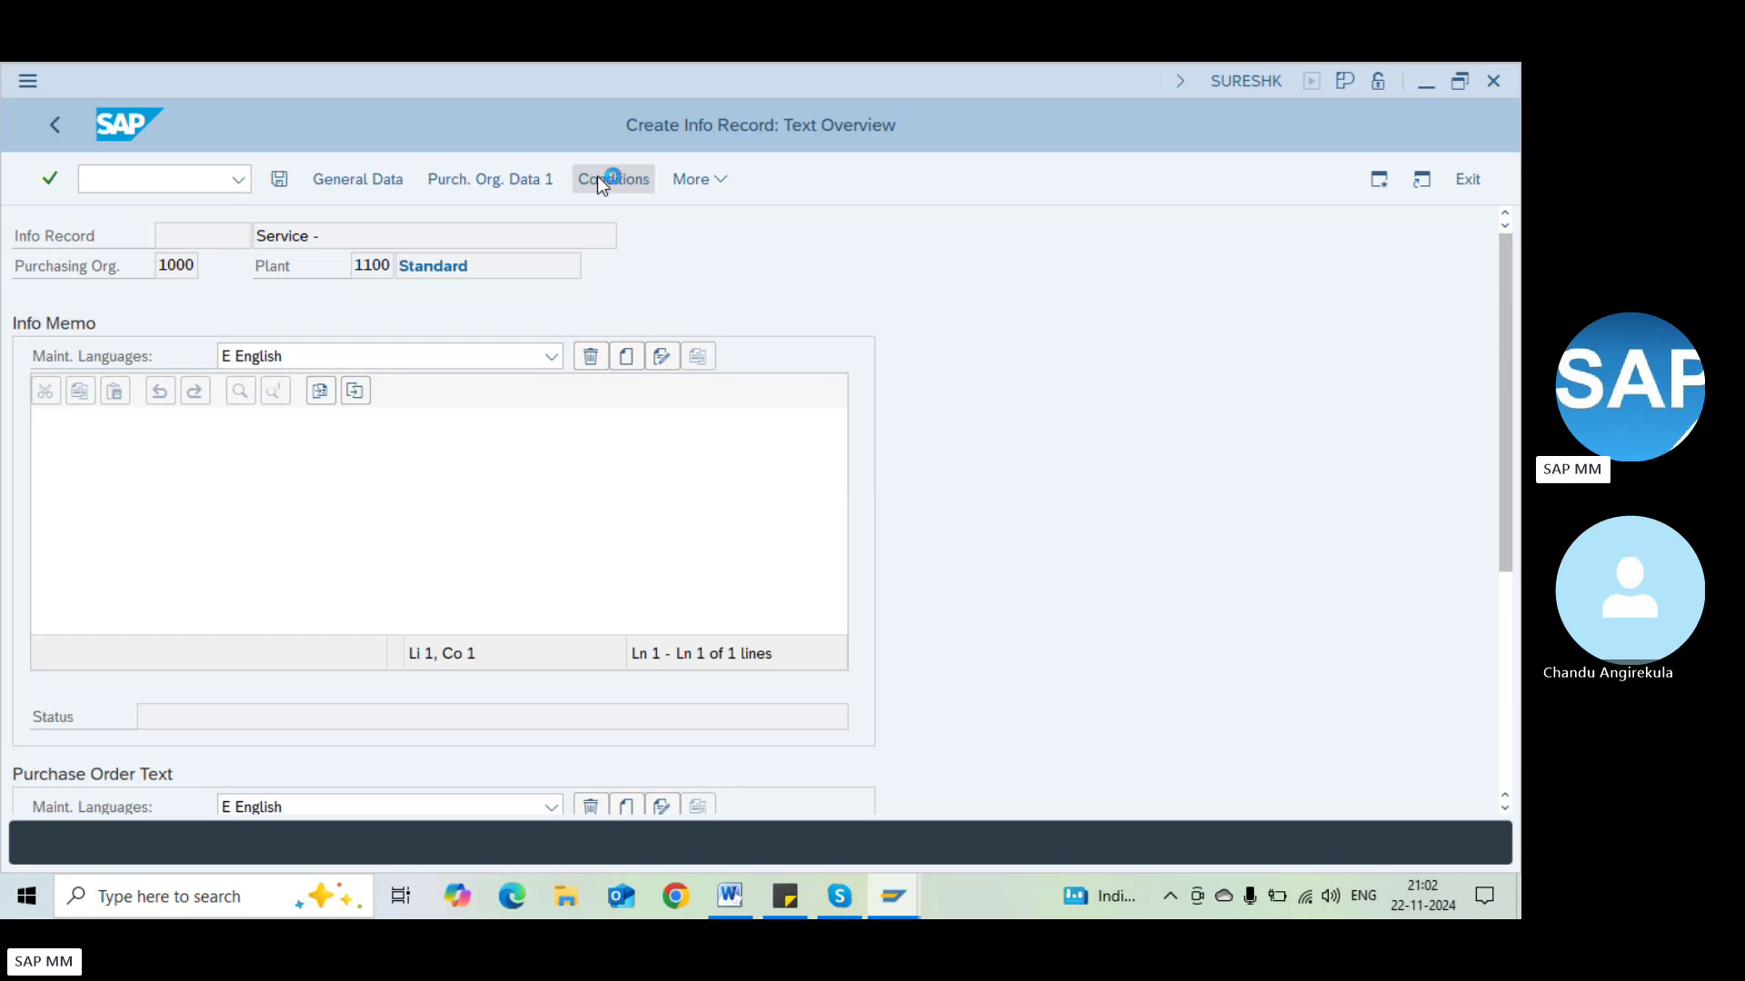
click(161, 538)
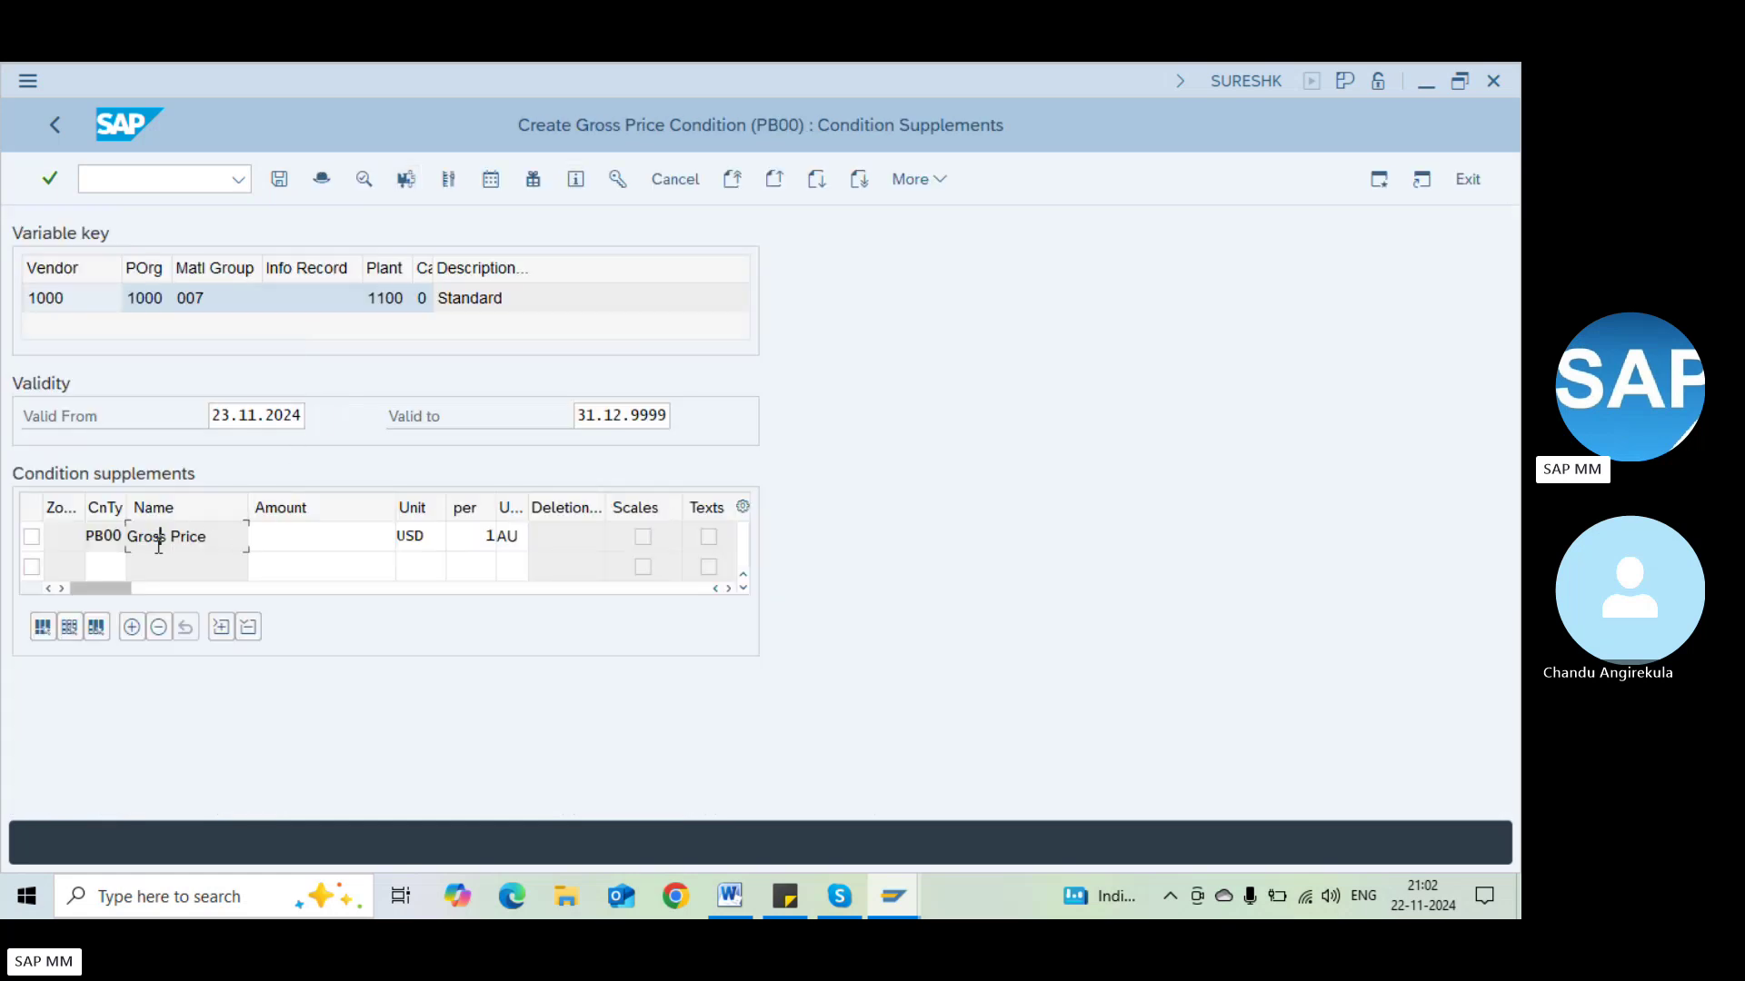
click(119, 564)
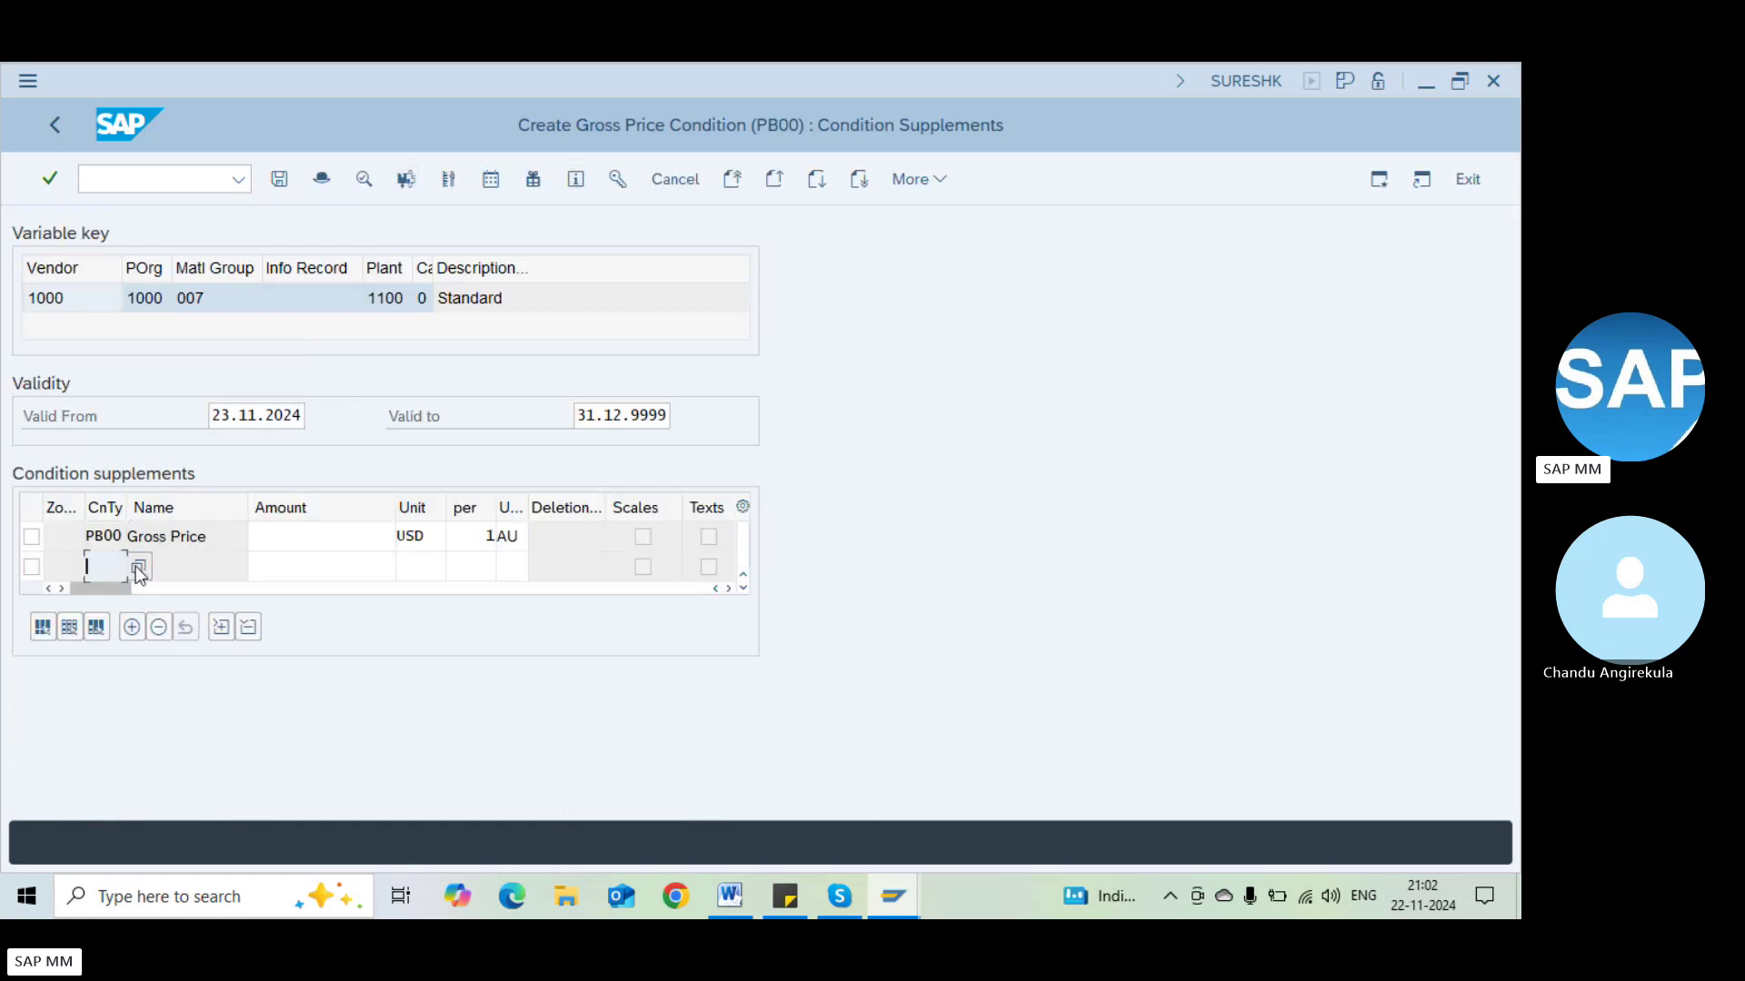
click(136, 571)
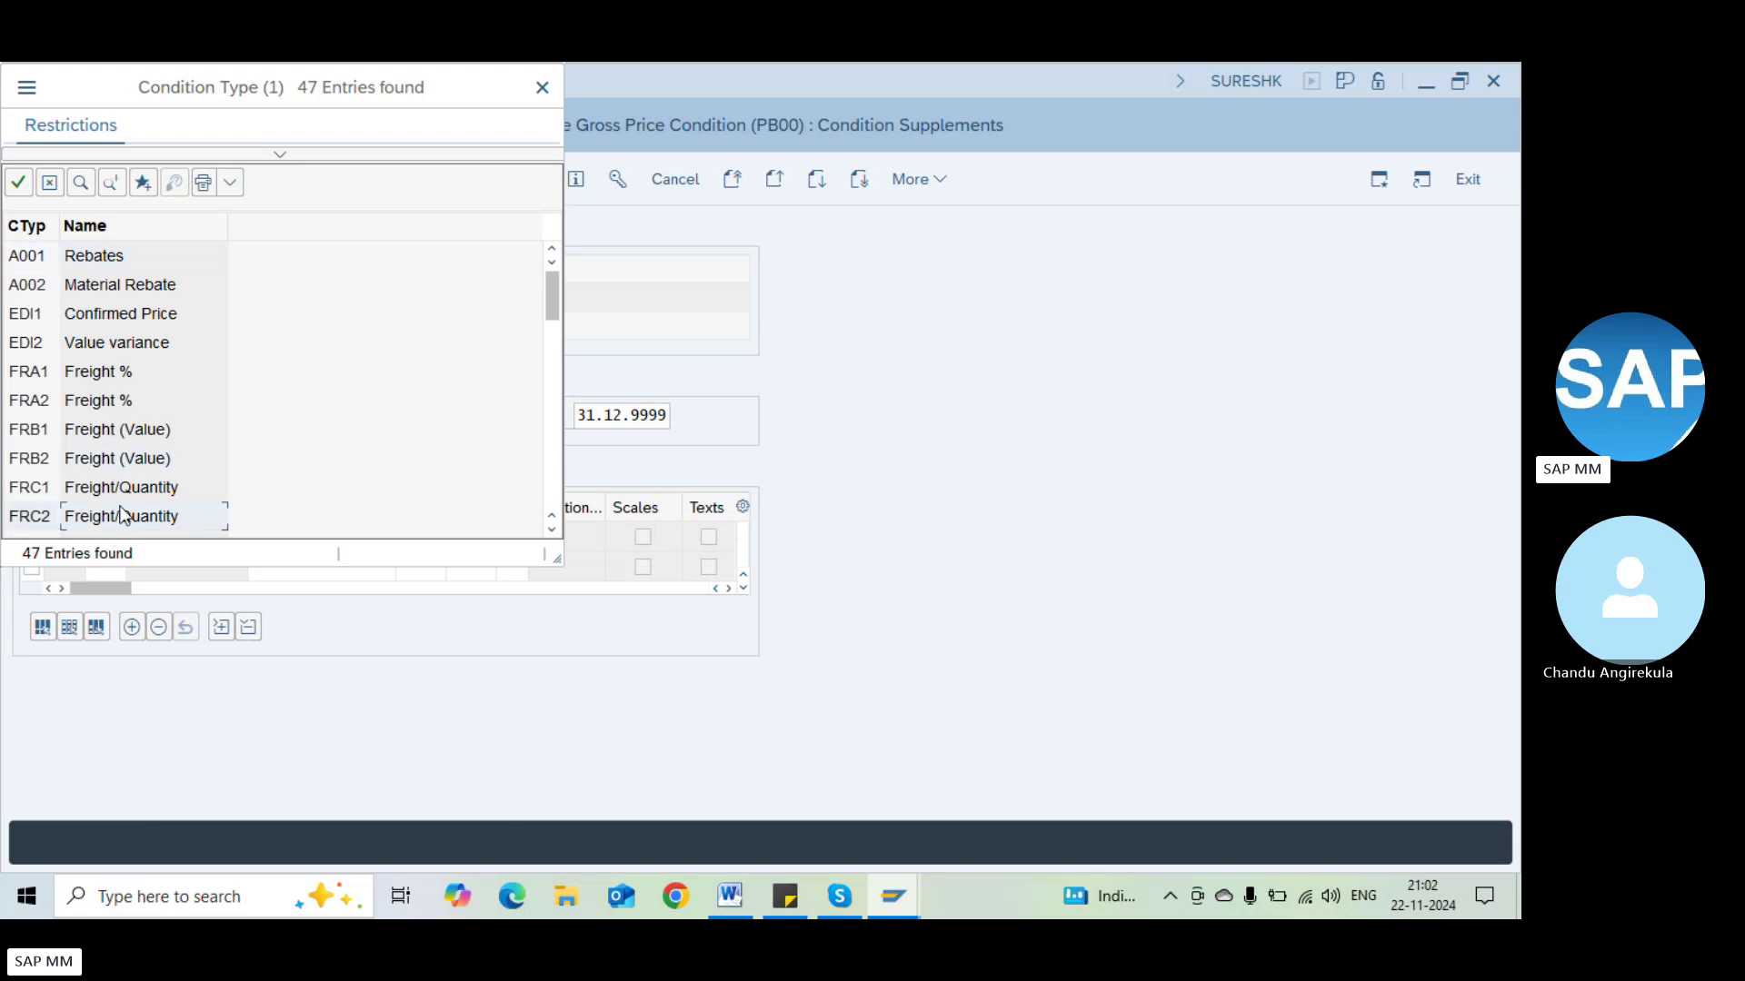
click(547, 413)
key(Escape)
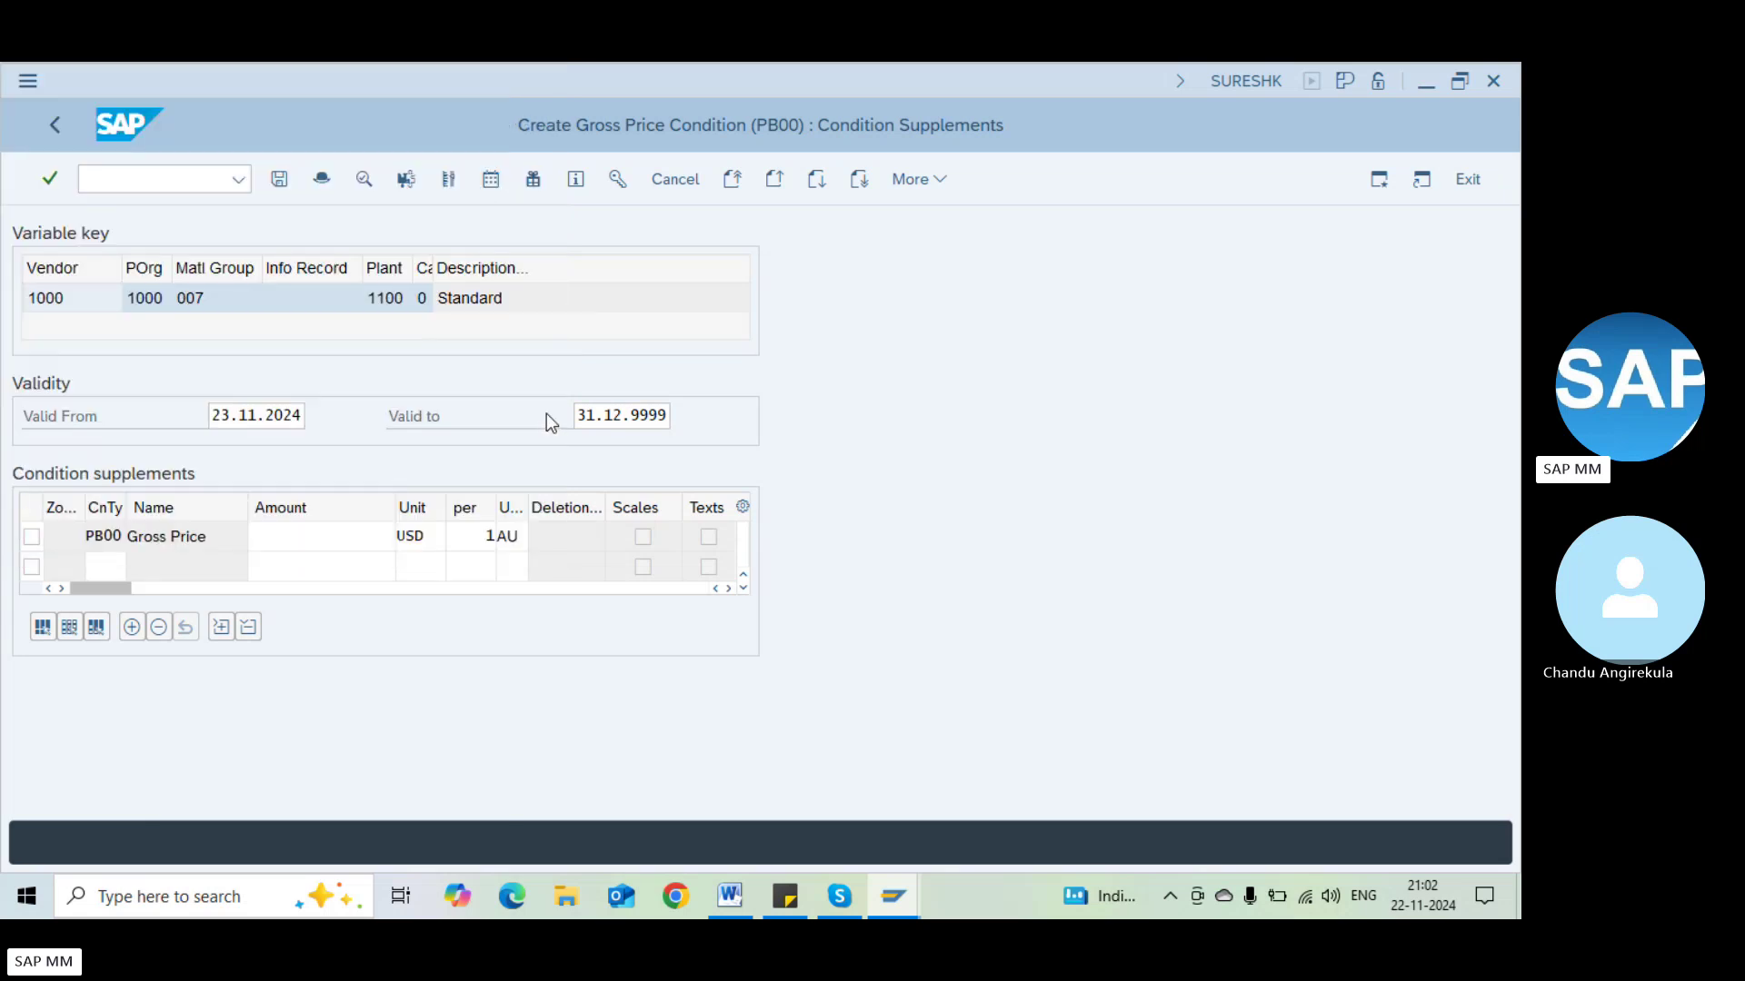
Set the PB00 gross price amount to 100 USD per AU and save the purchasing info record
click(334, 542)
text(100)
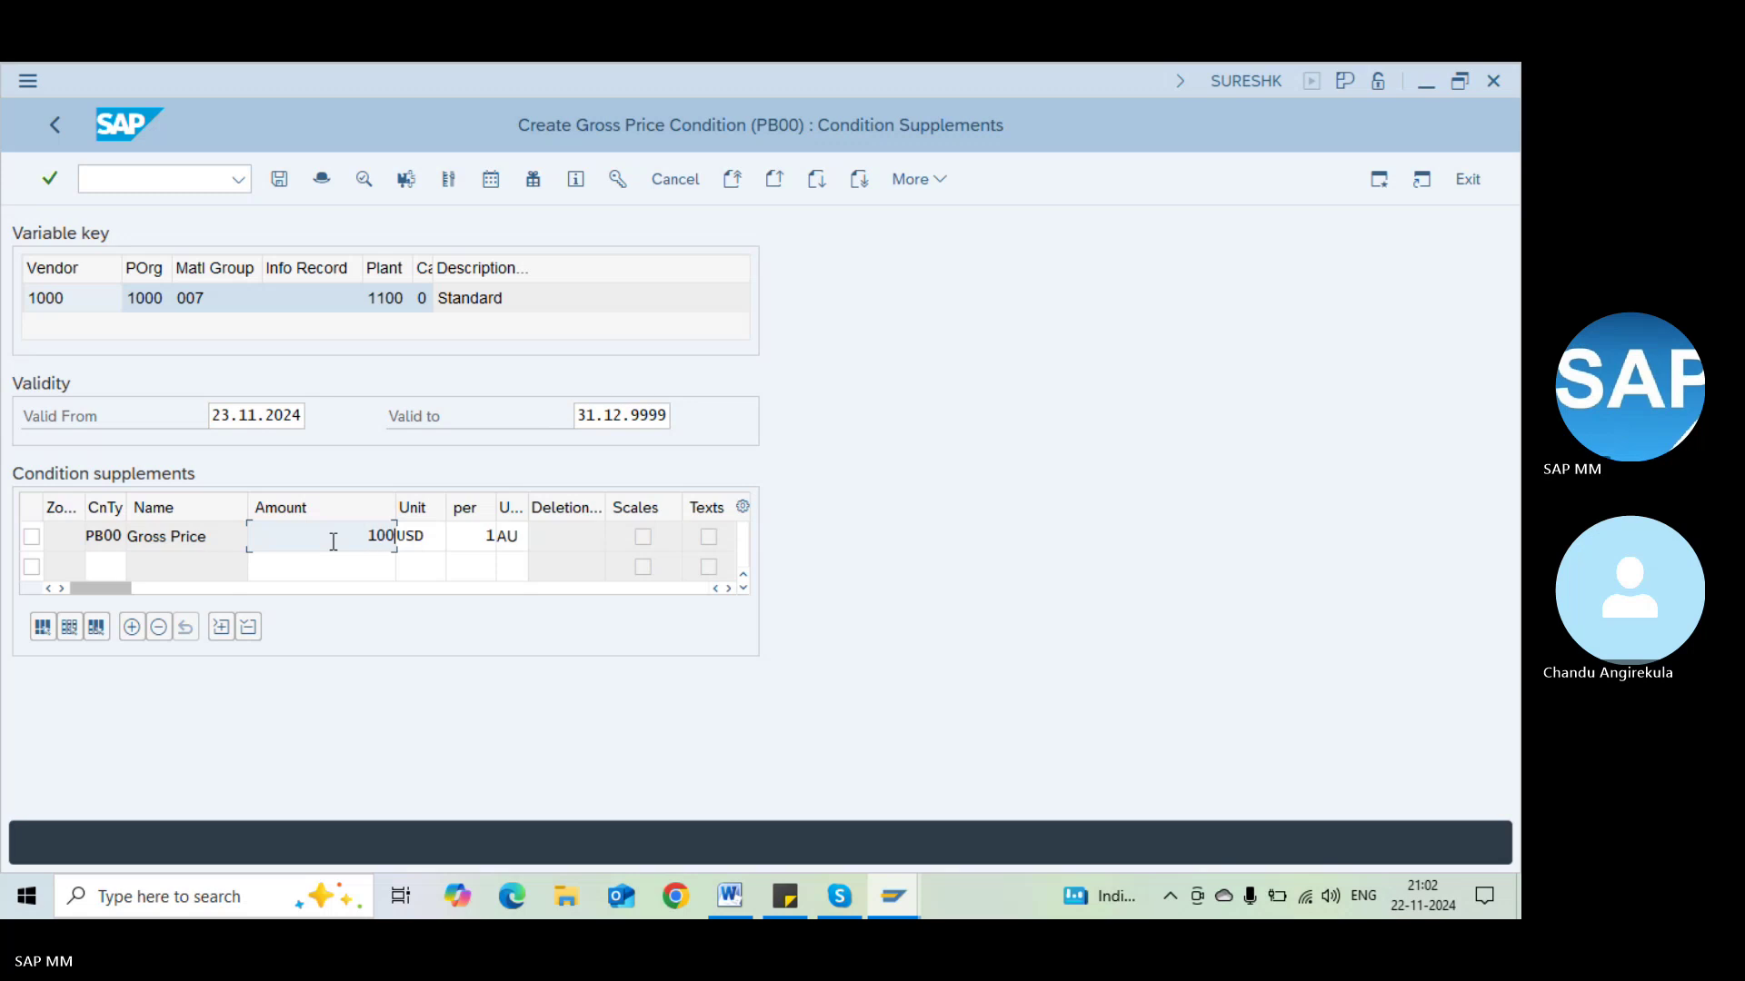
key(Return)
key(ctrl+s)
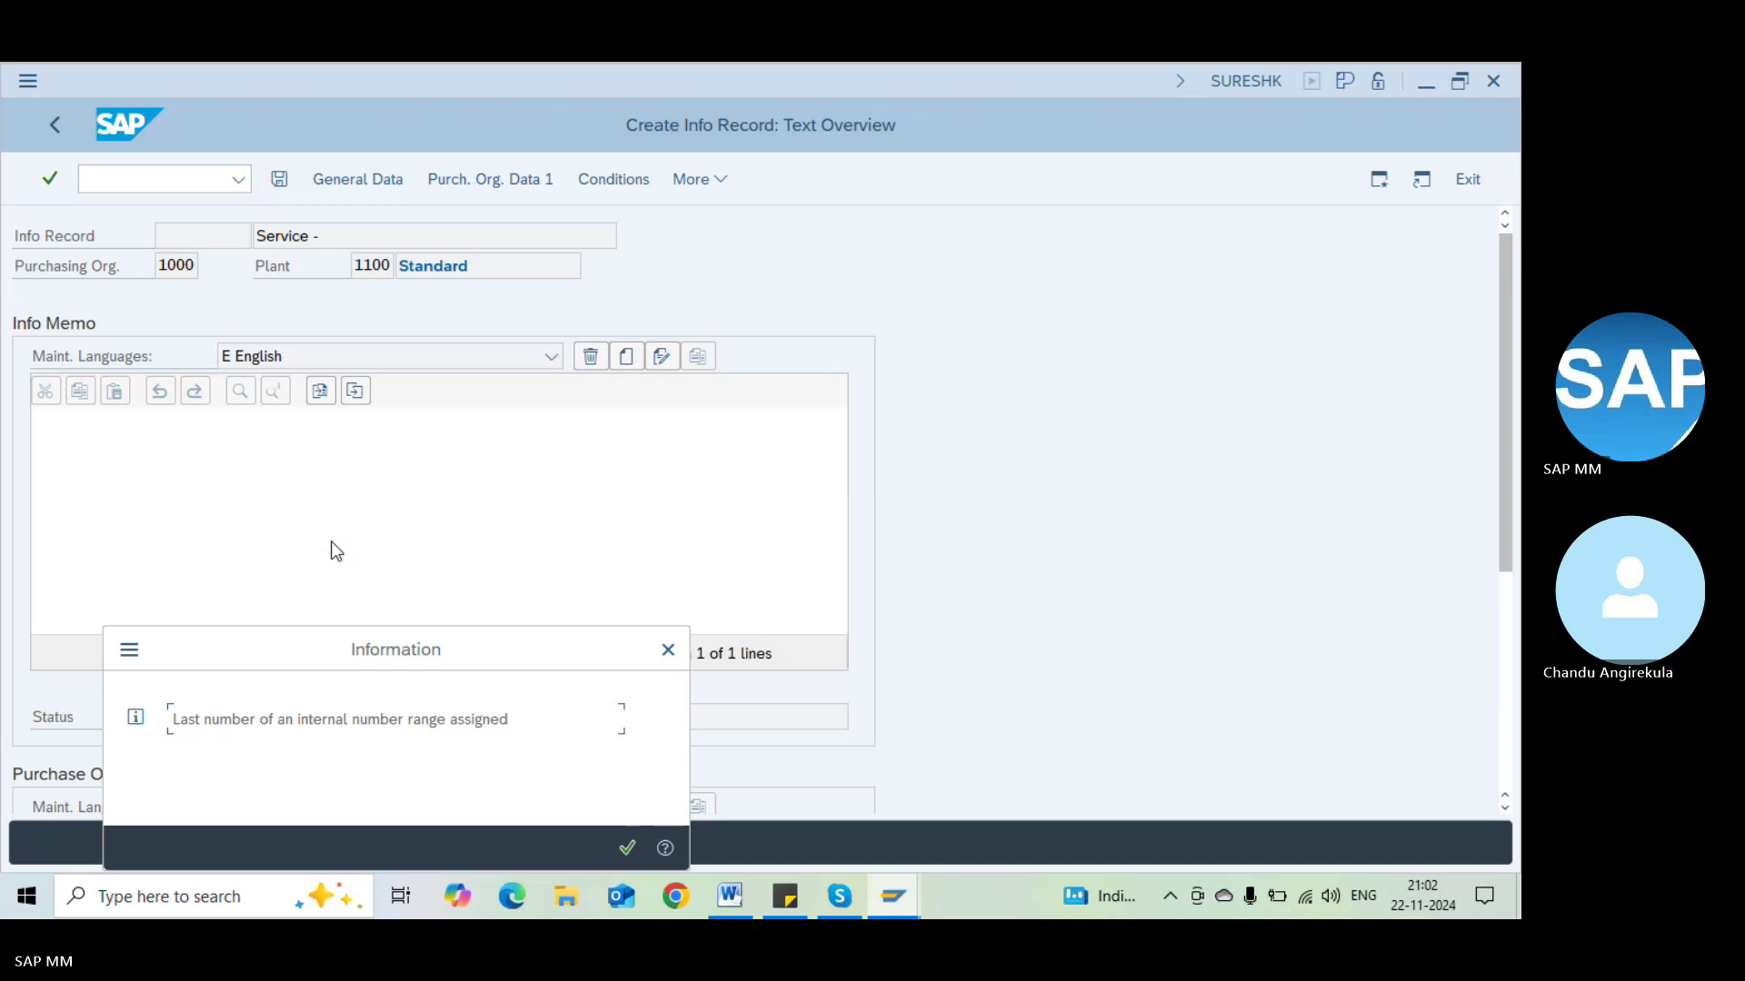
key(Return)
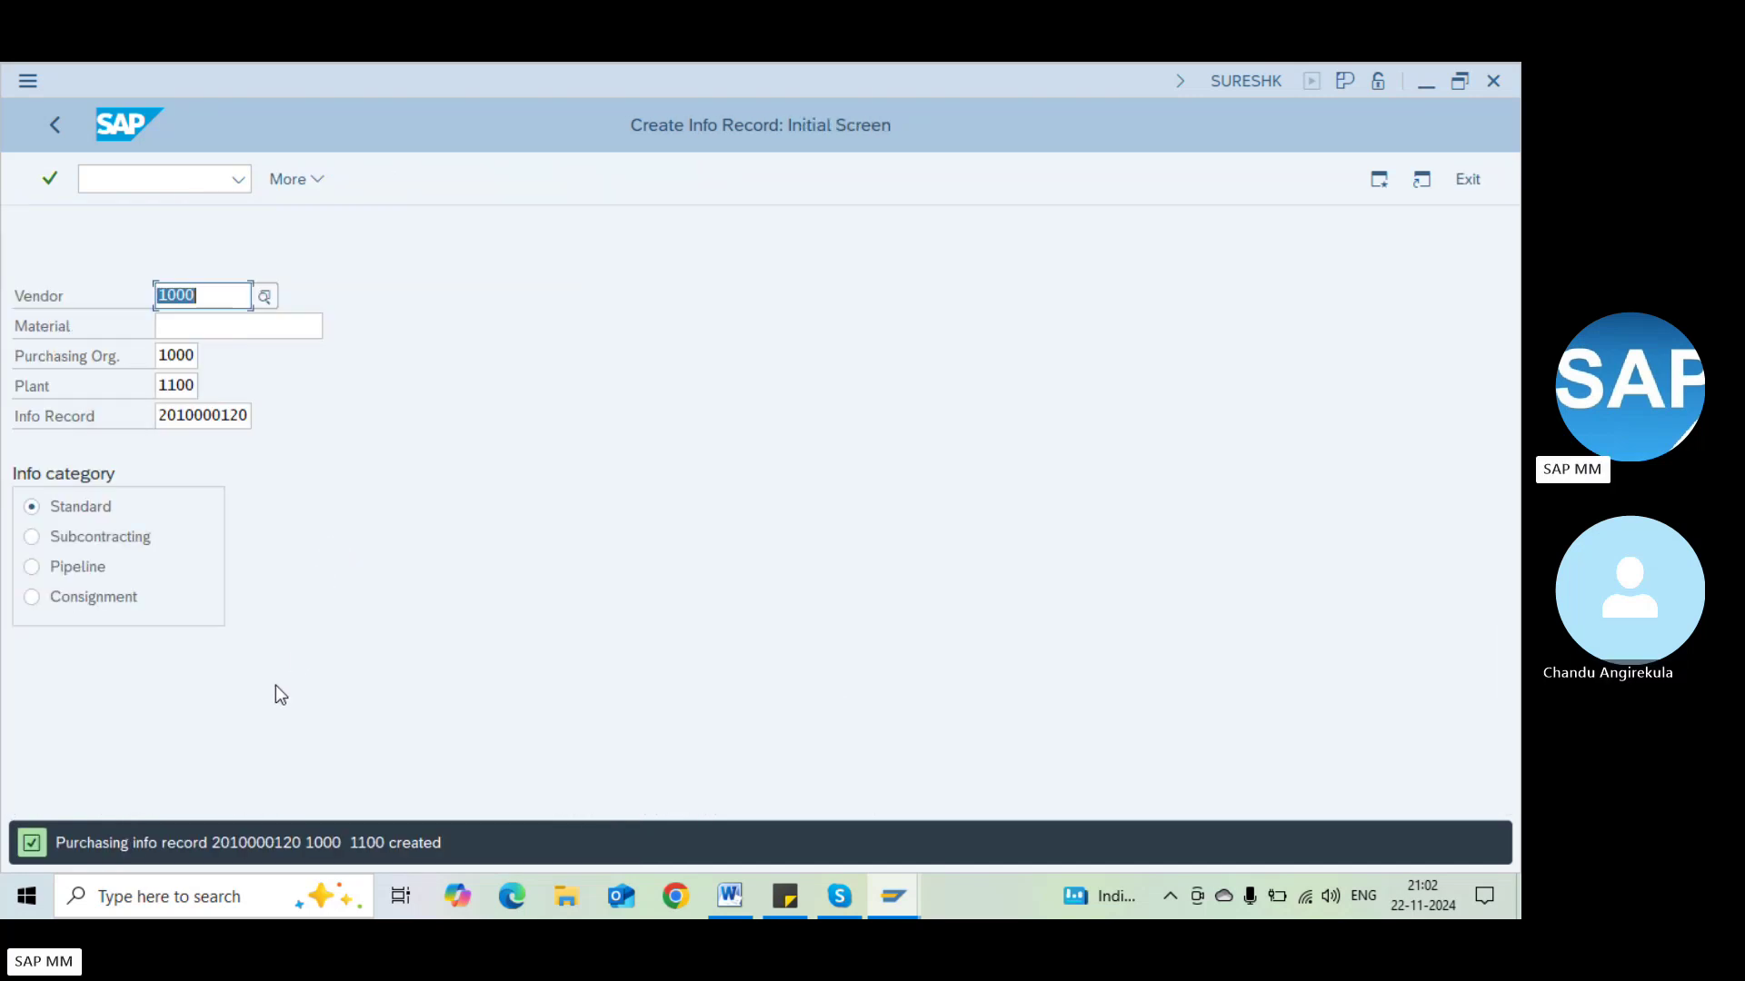
Display the general data of the newly created purchasing info record and check its short text
click(313, 181)
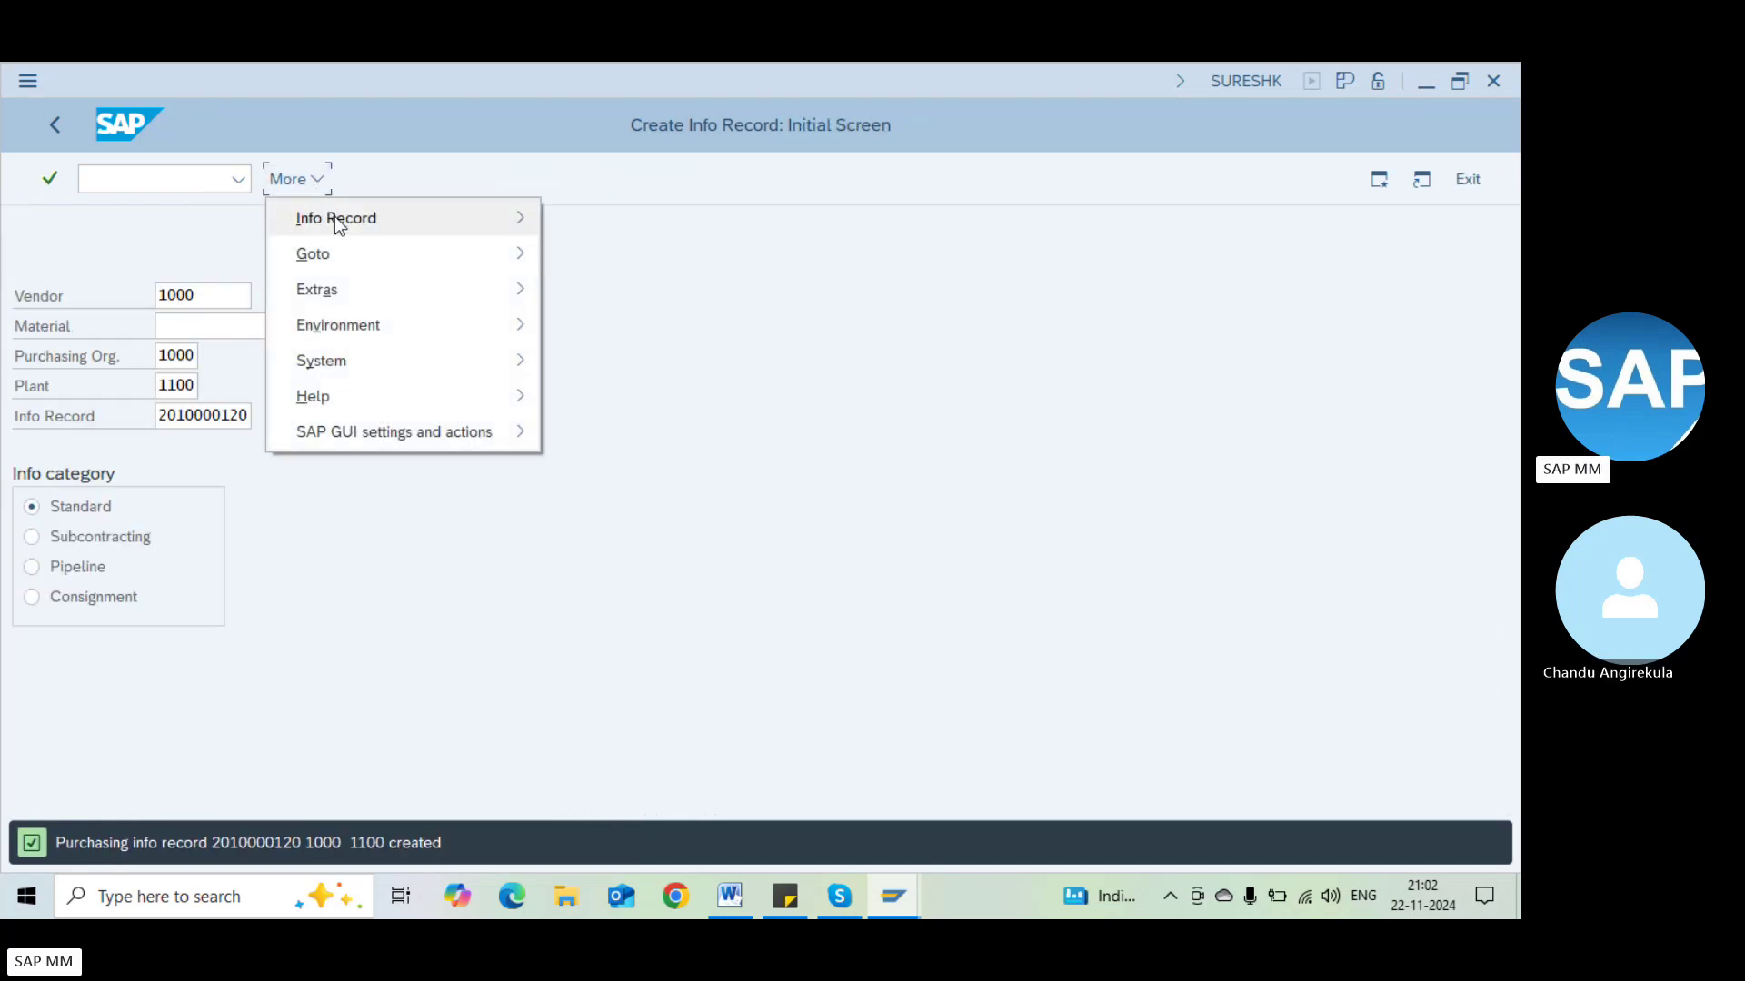
mouse_move(335, 216)
click(605, 220)
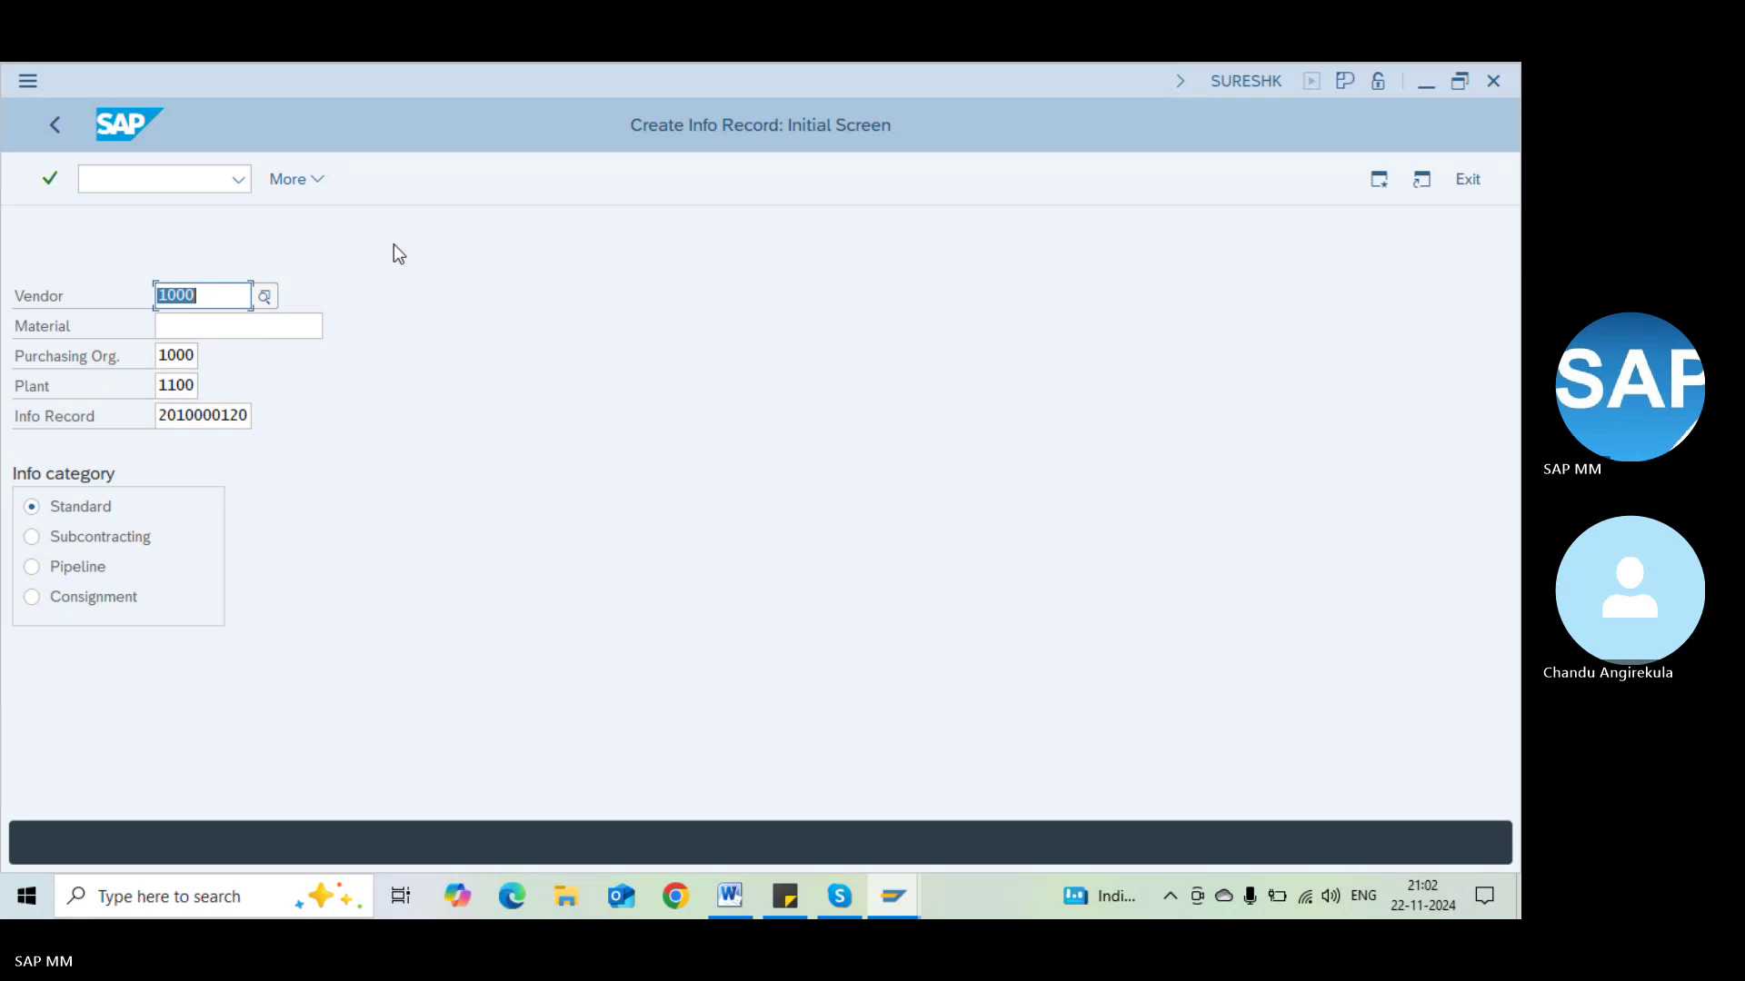
click(304, 185)
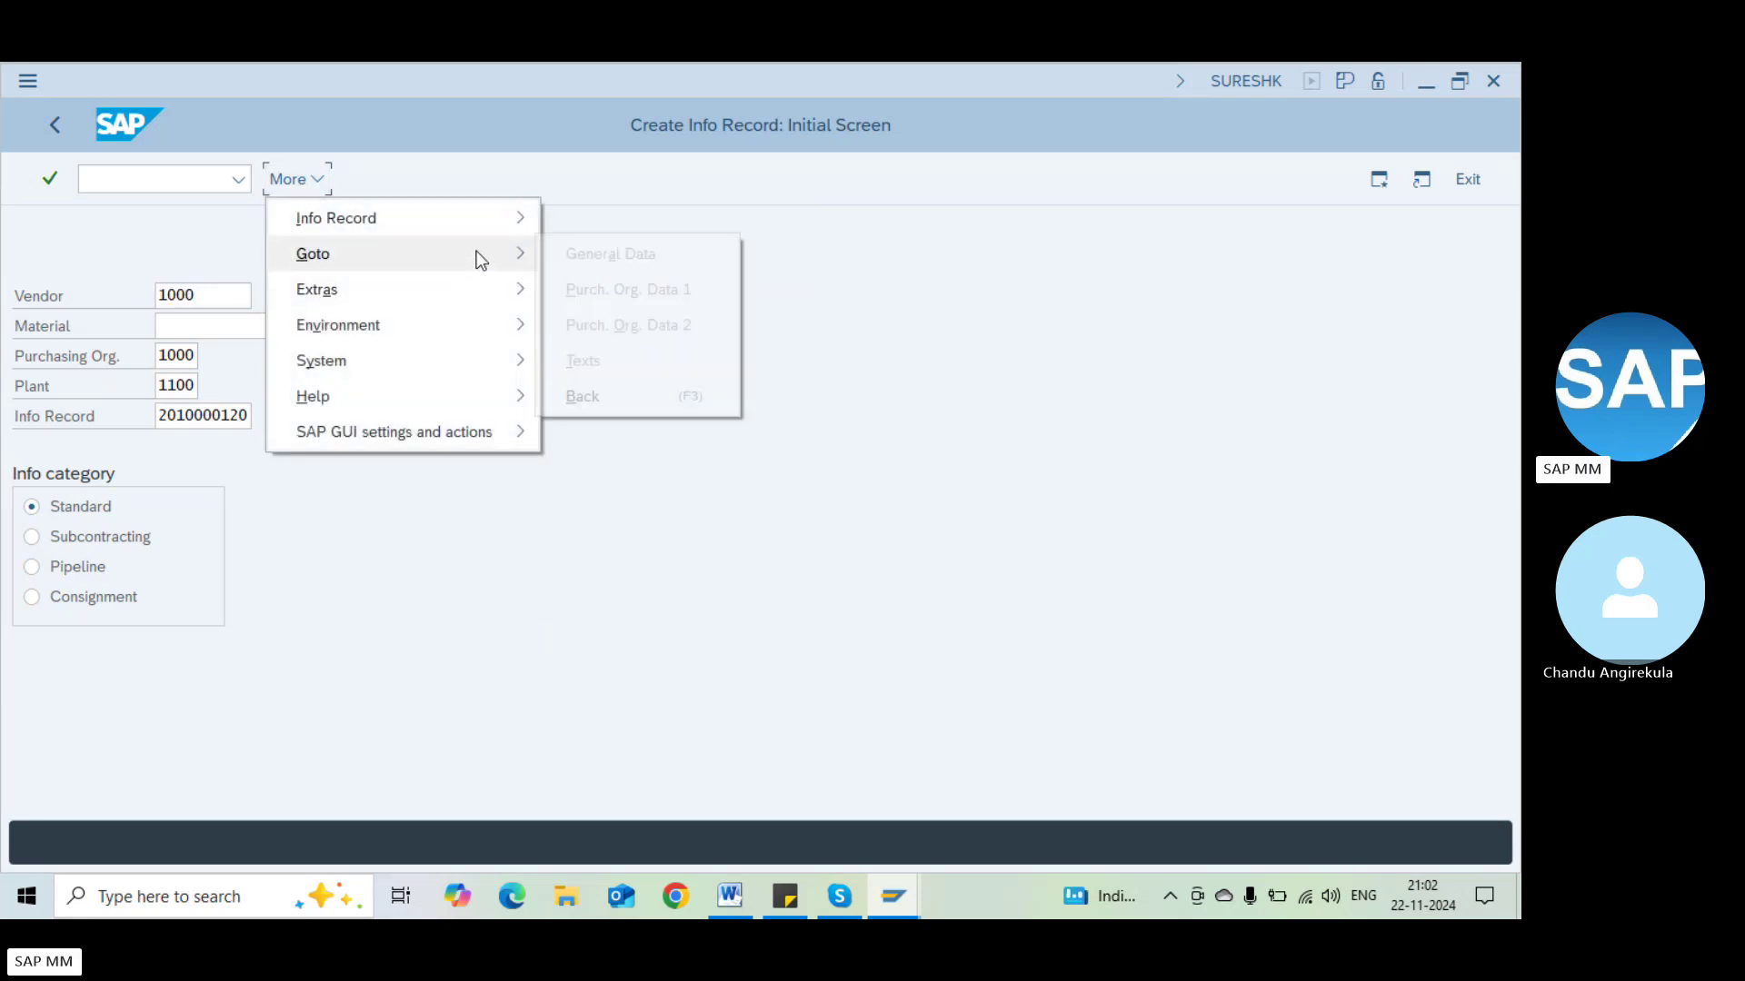
mouse_move(518, 232)
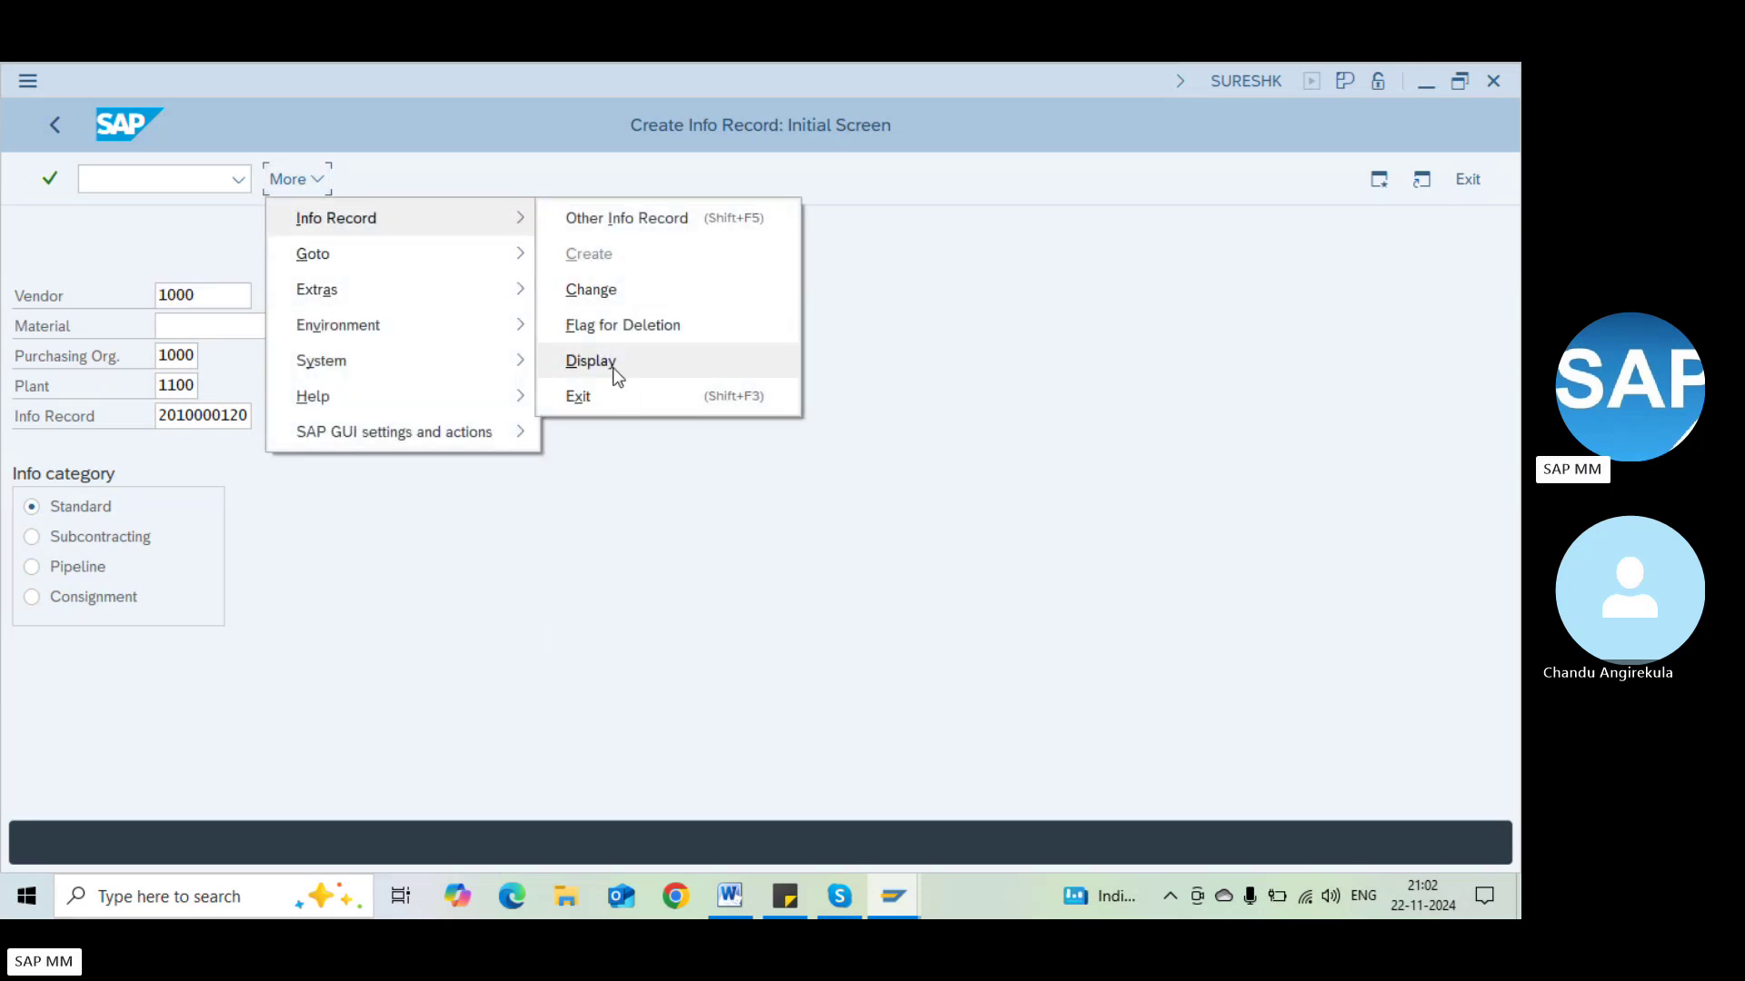
click(614, 364)
key(Return)
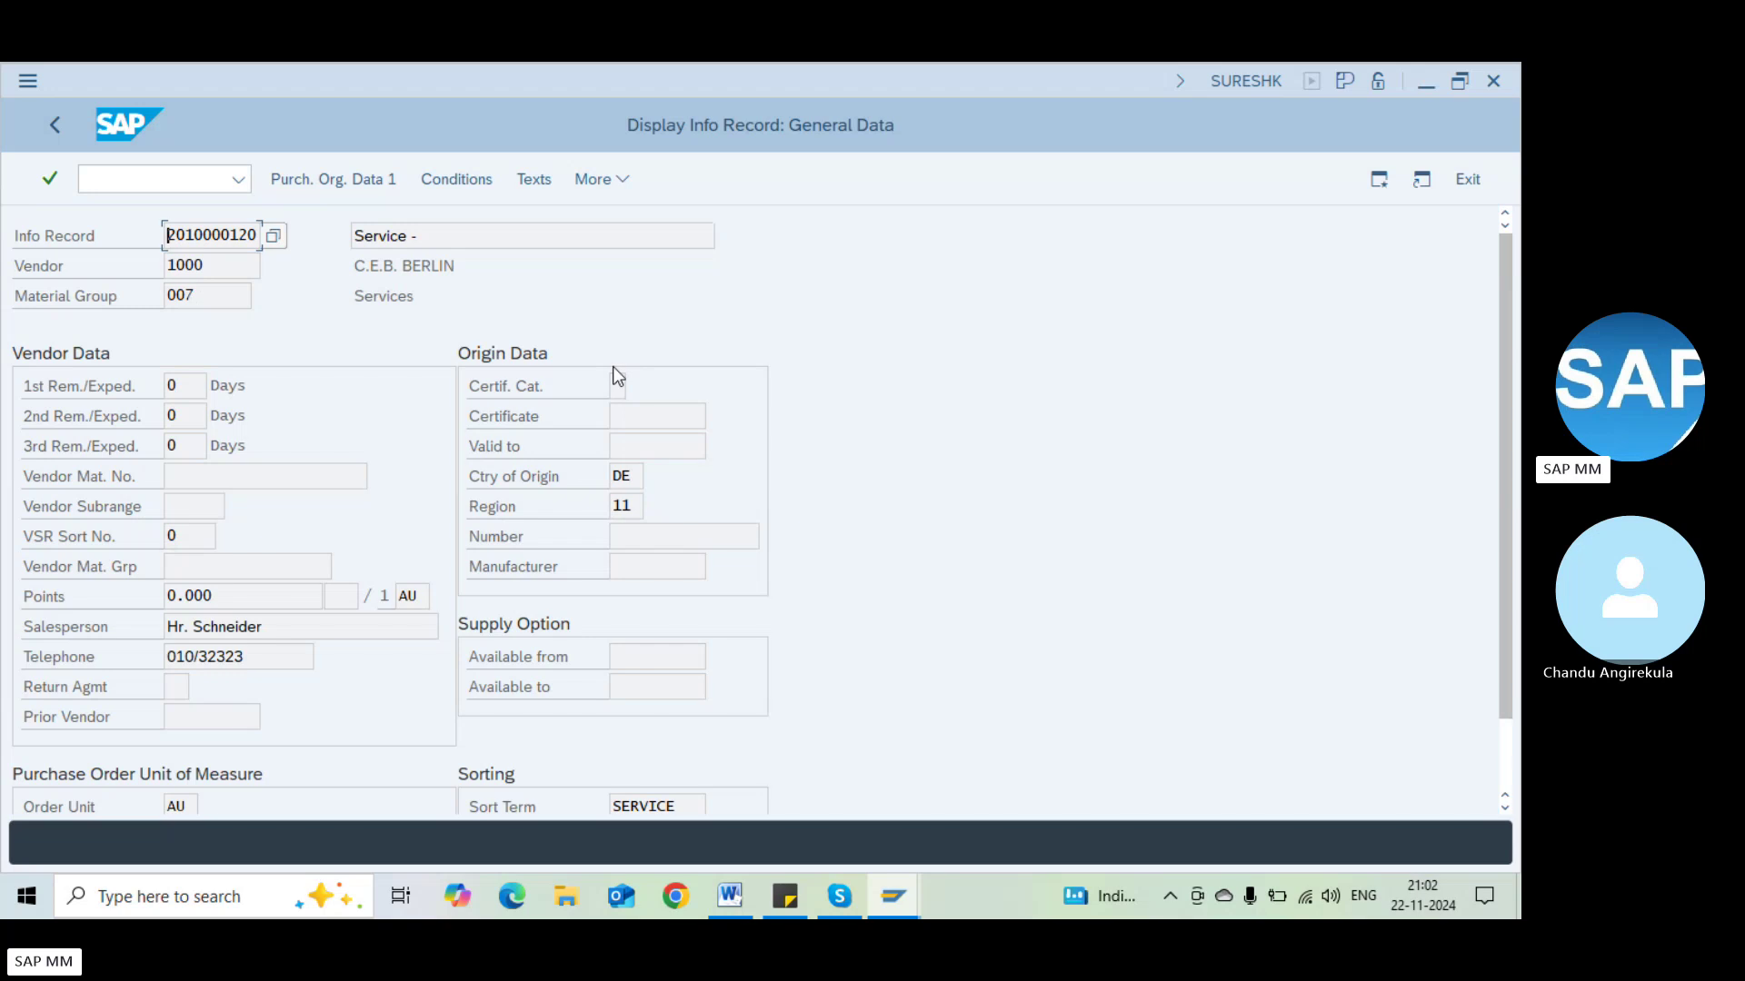
click(451, 241)
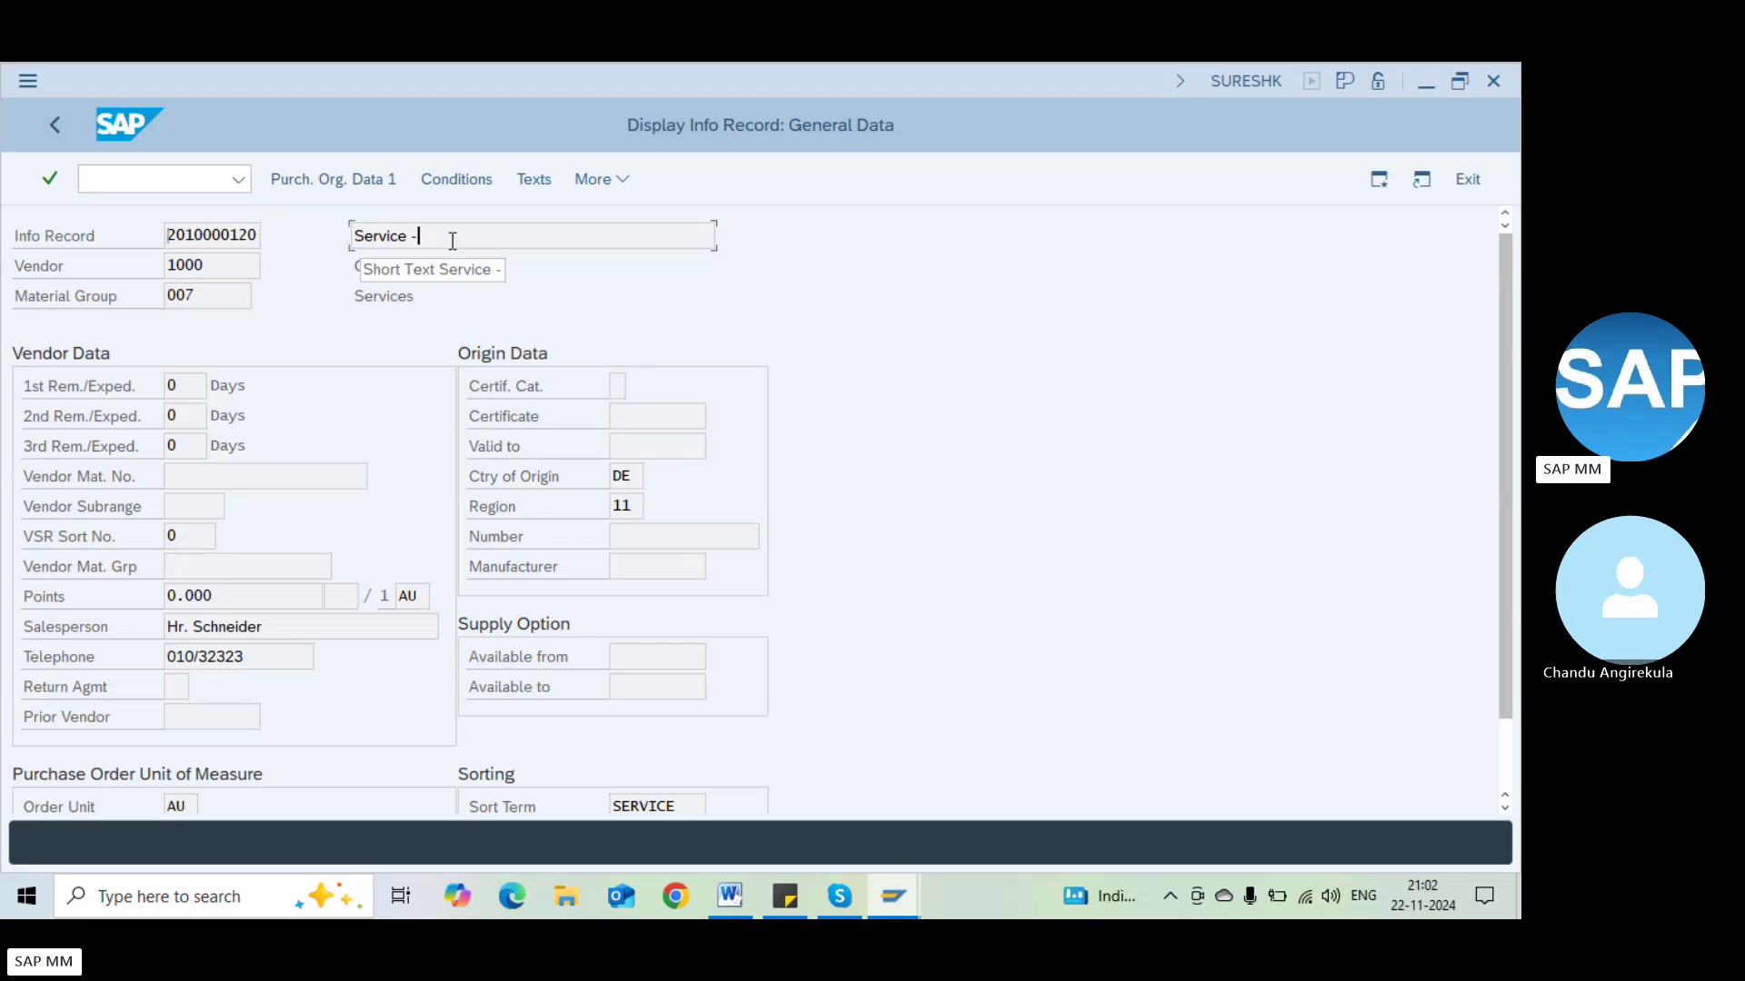
Start creating a purchase order in a separate session, keeping the displayed info record open
click(183, 176)
text(/om)
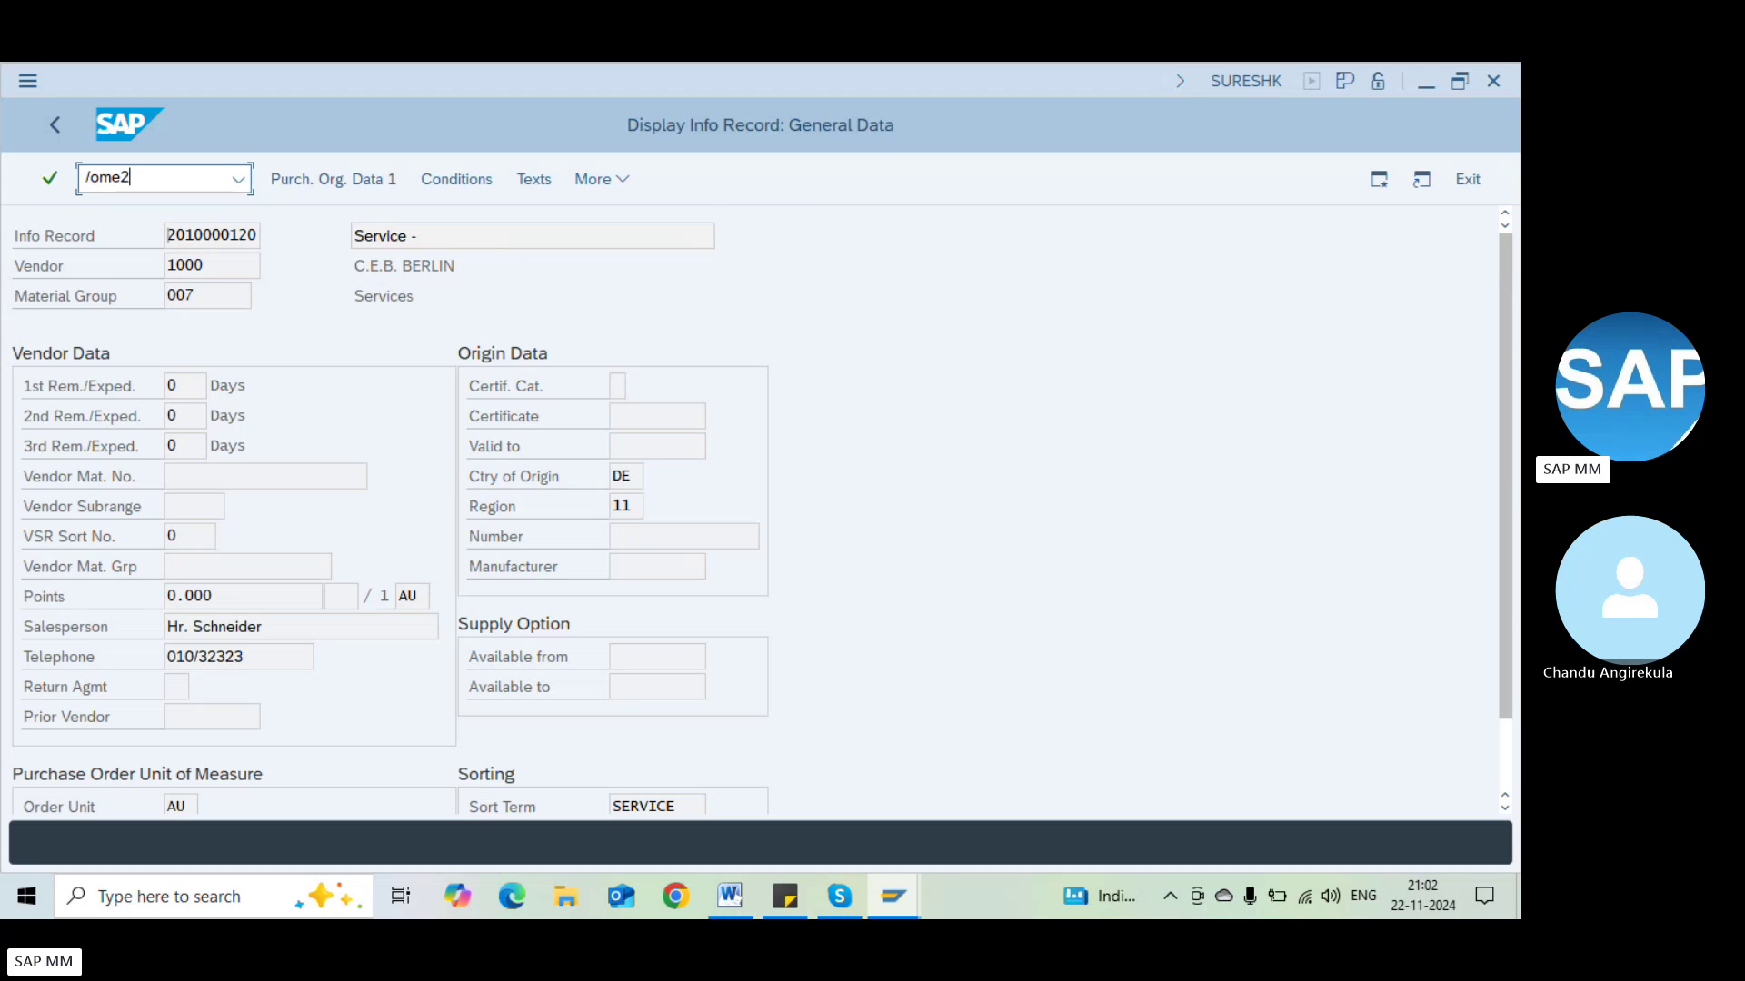
text(e2)
key(Return)
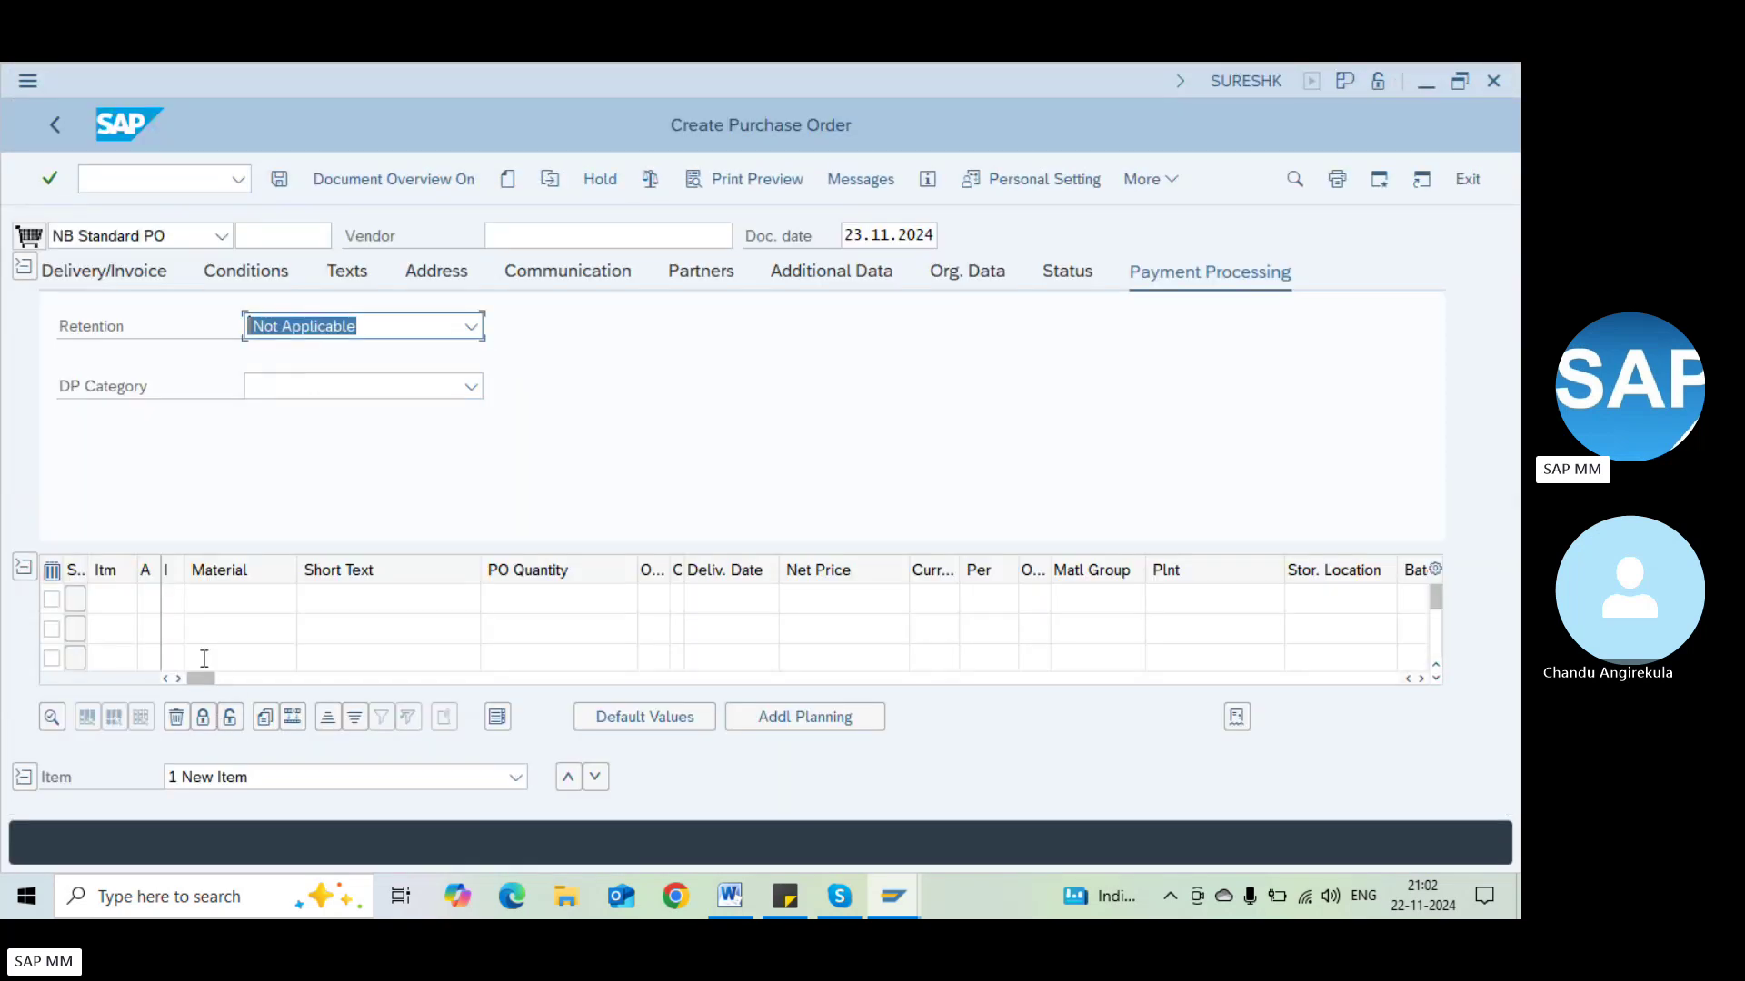
Set the item category of the purchase order's first item to D
click(226, 599)
key(shift+Tab)
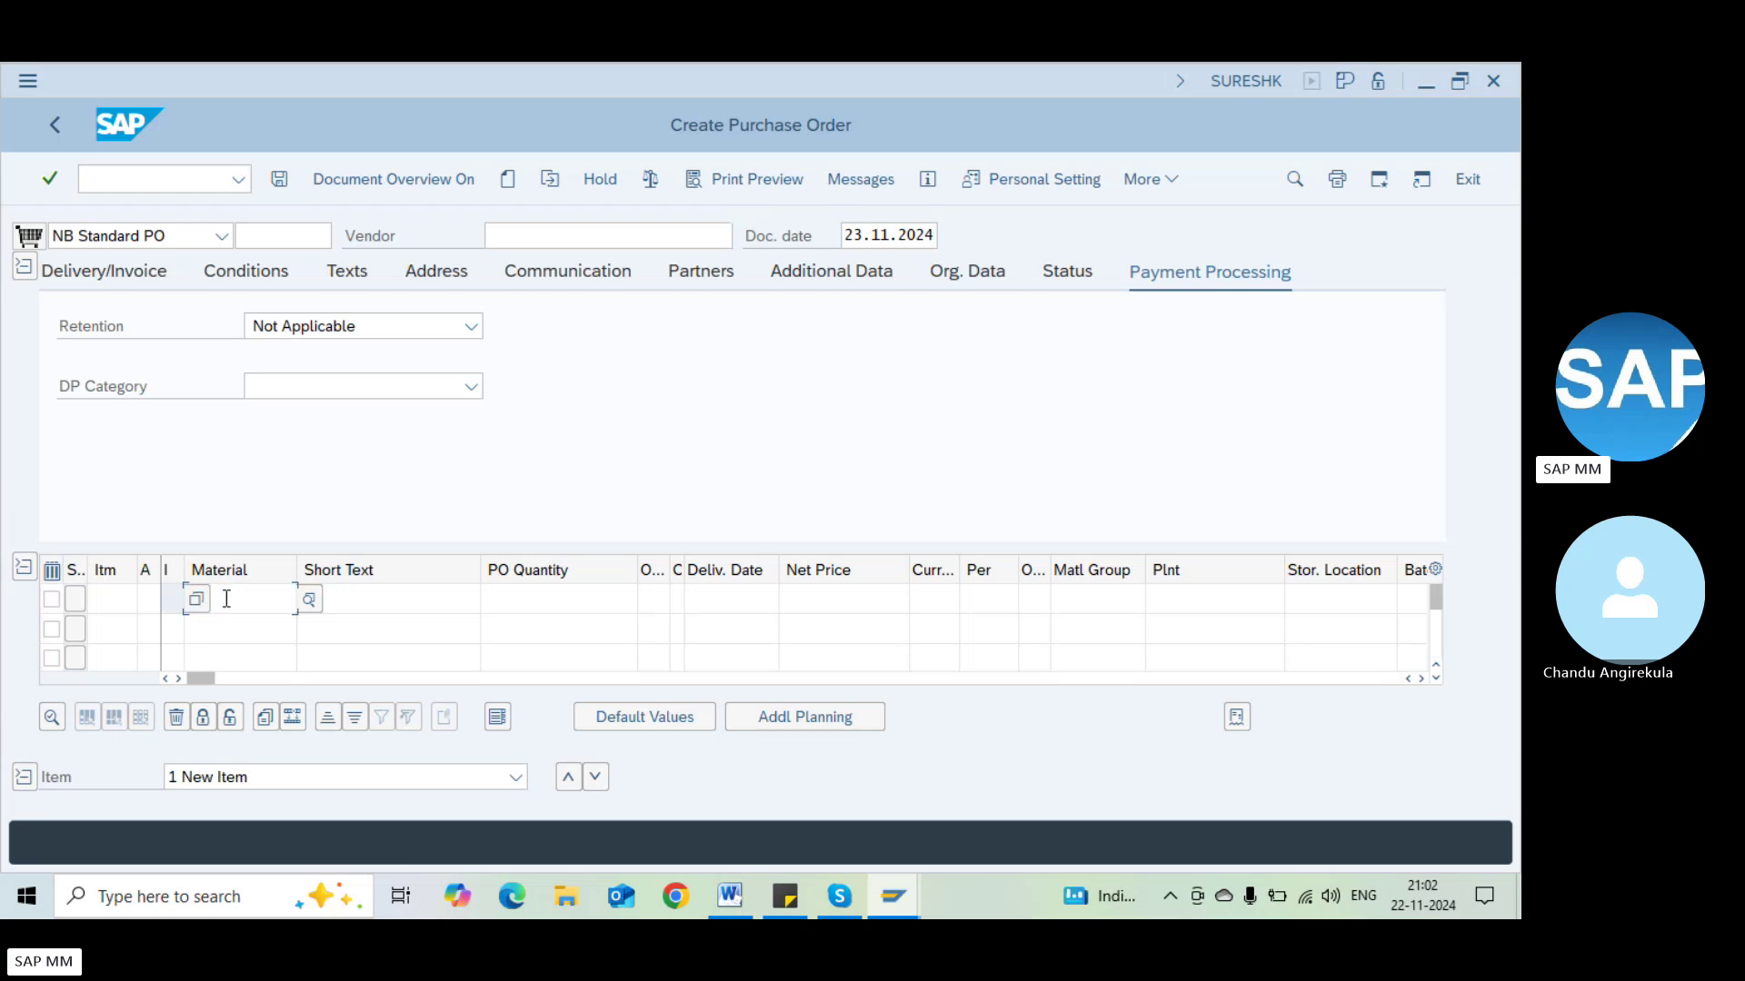
text(D)
key(Return)
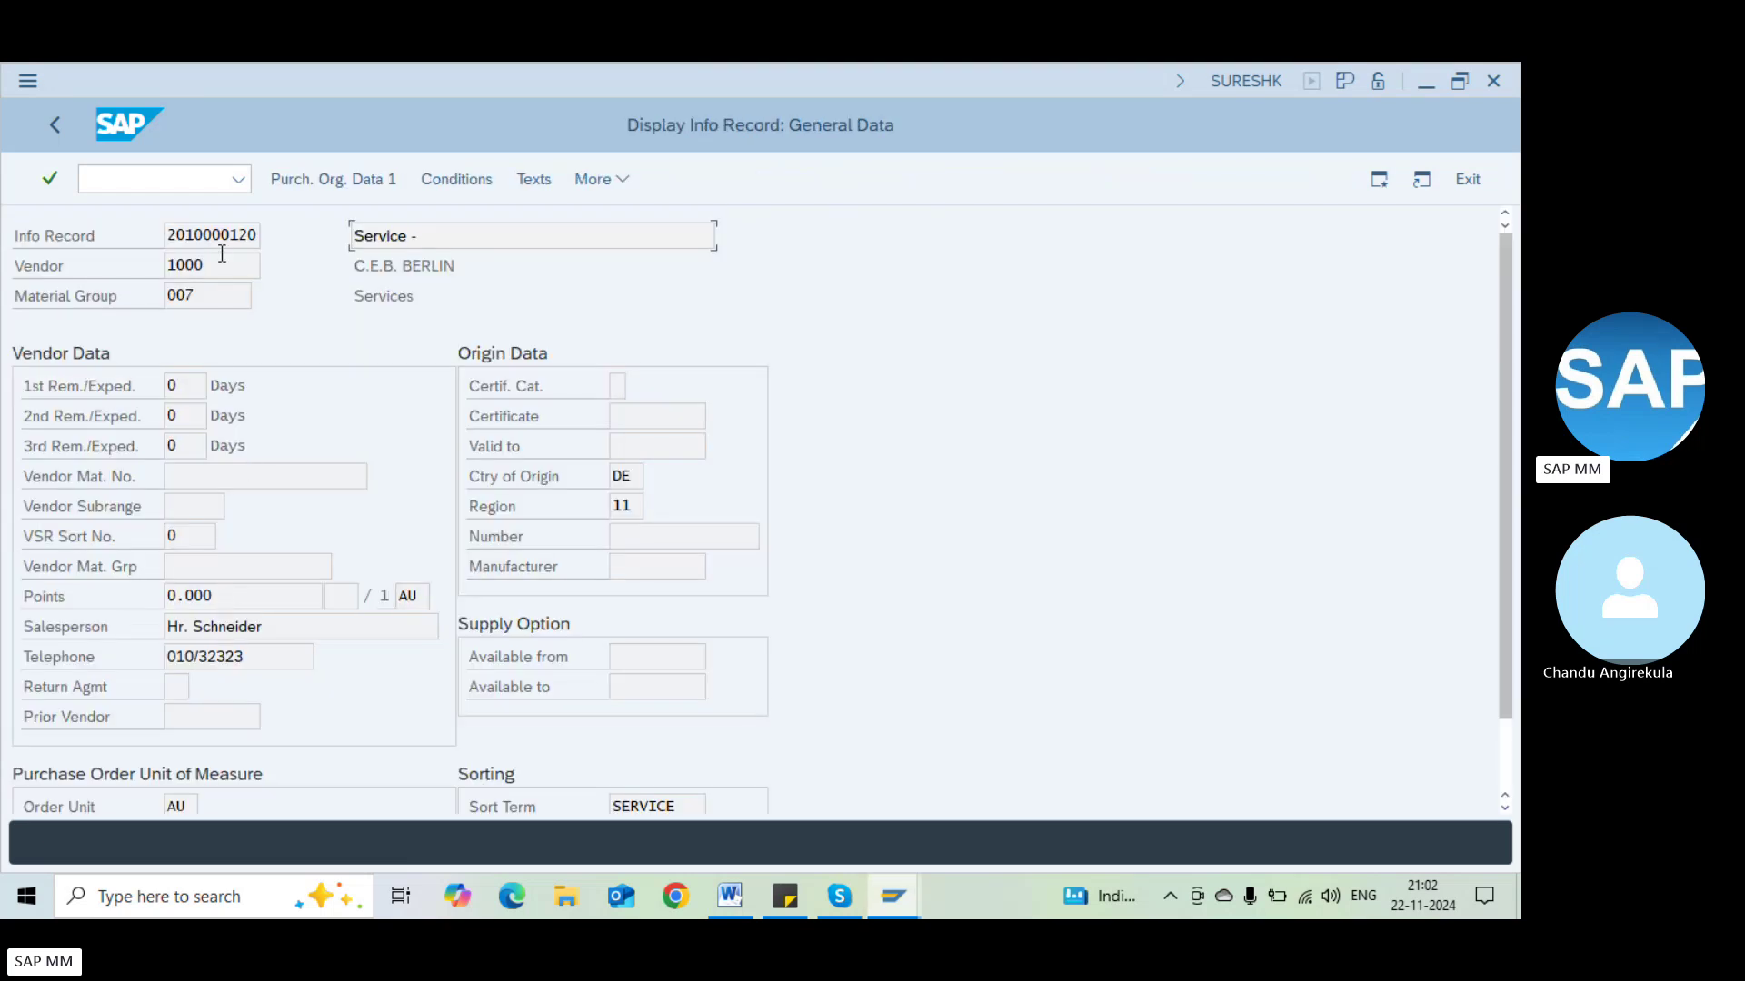
Copy the info record number from the displayed record and return to the purchase order
click(166, 232)
double_click(167, 233)
key(Right)
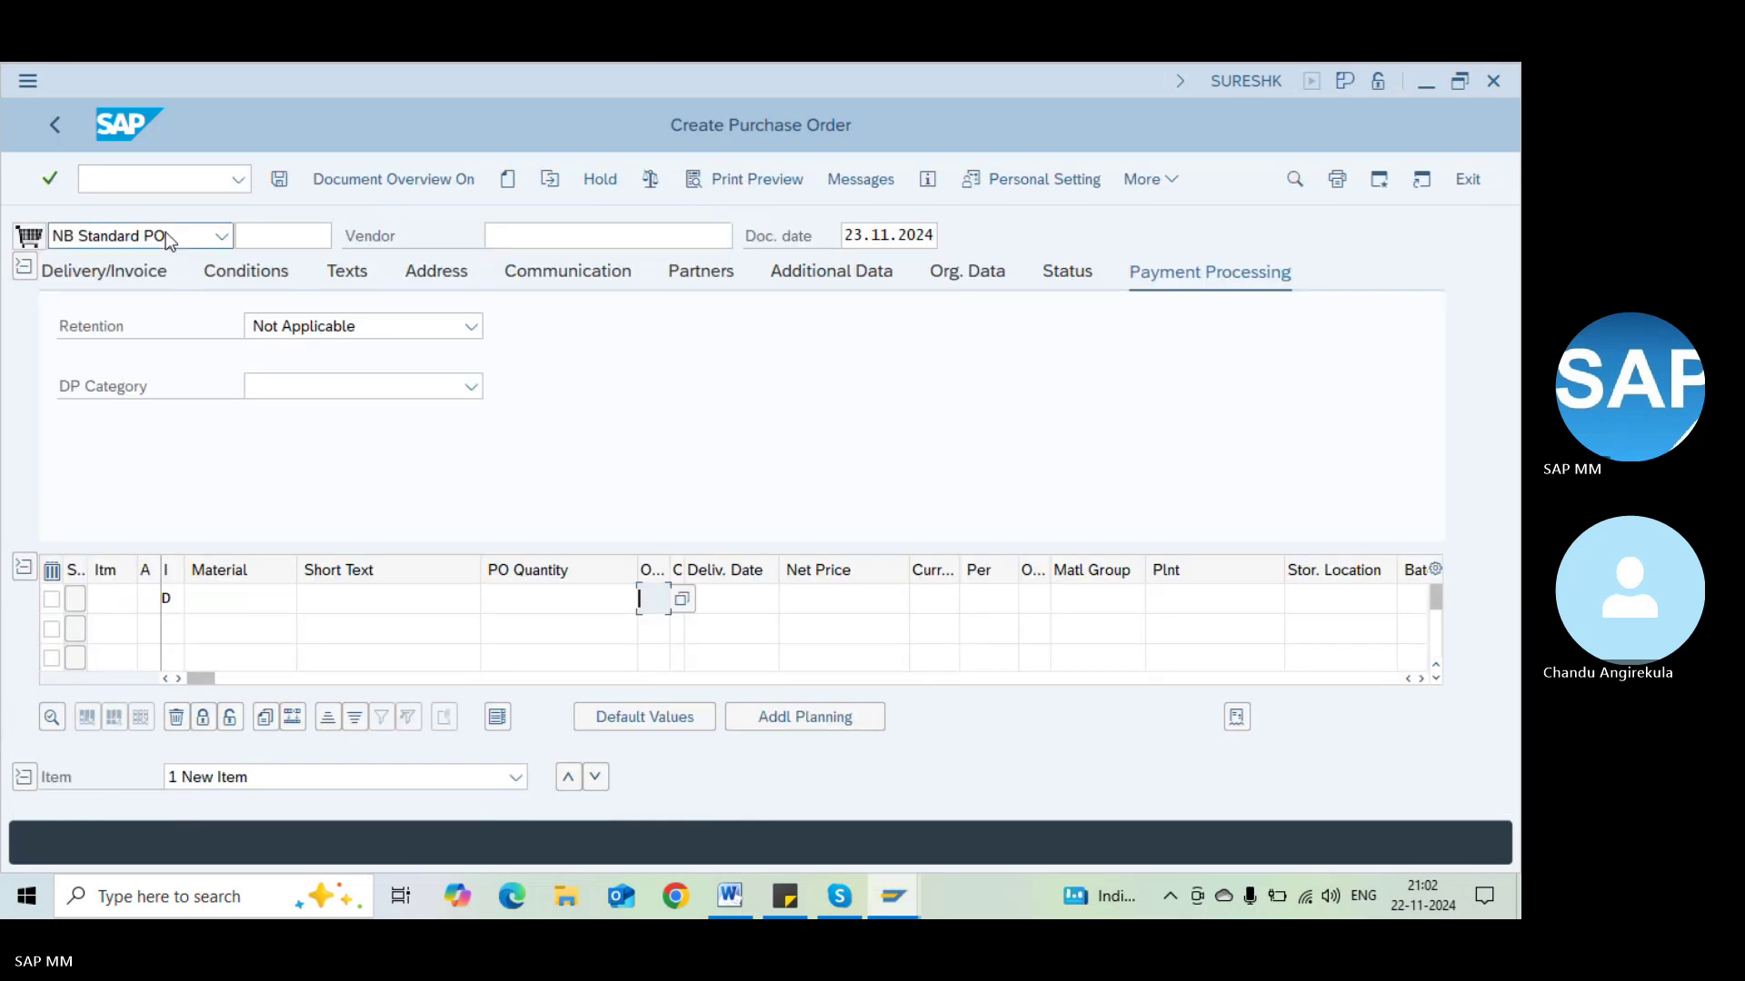
Enter plant 1100 for the first purchase order item
key(Tab)
key(Tab)
key(Tab)
key(Tab)
key(Tab)
key(Tab)
key(Tab)
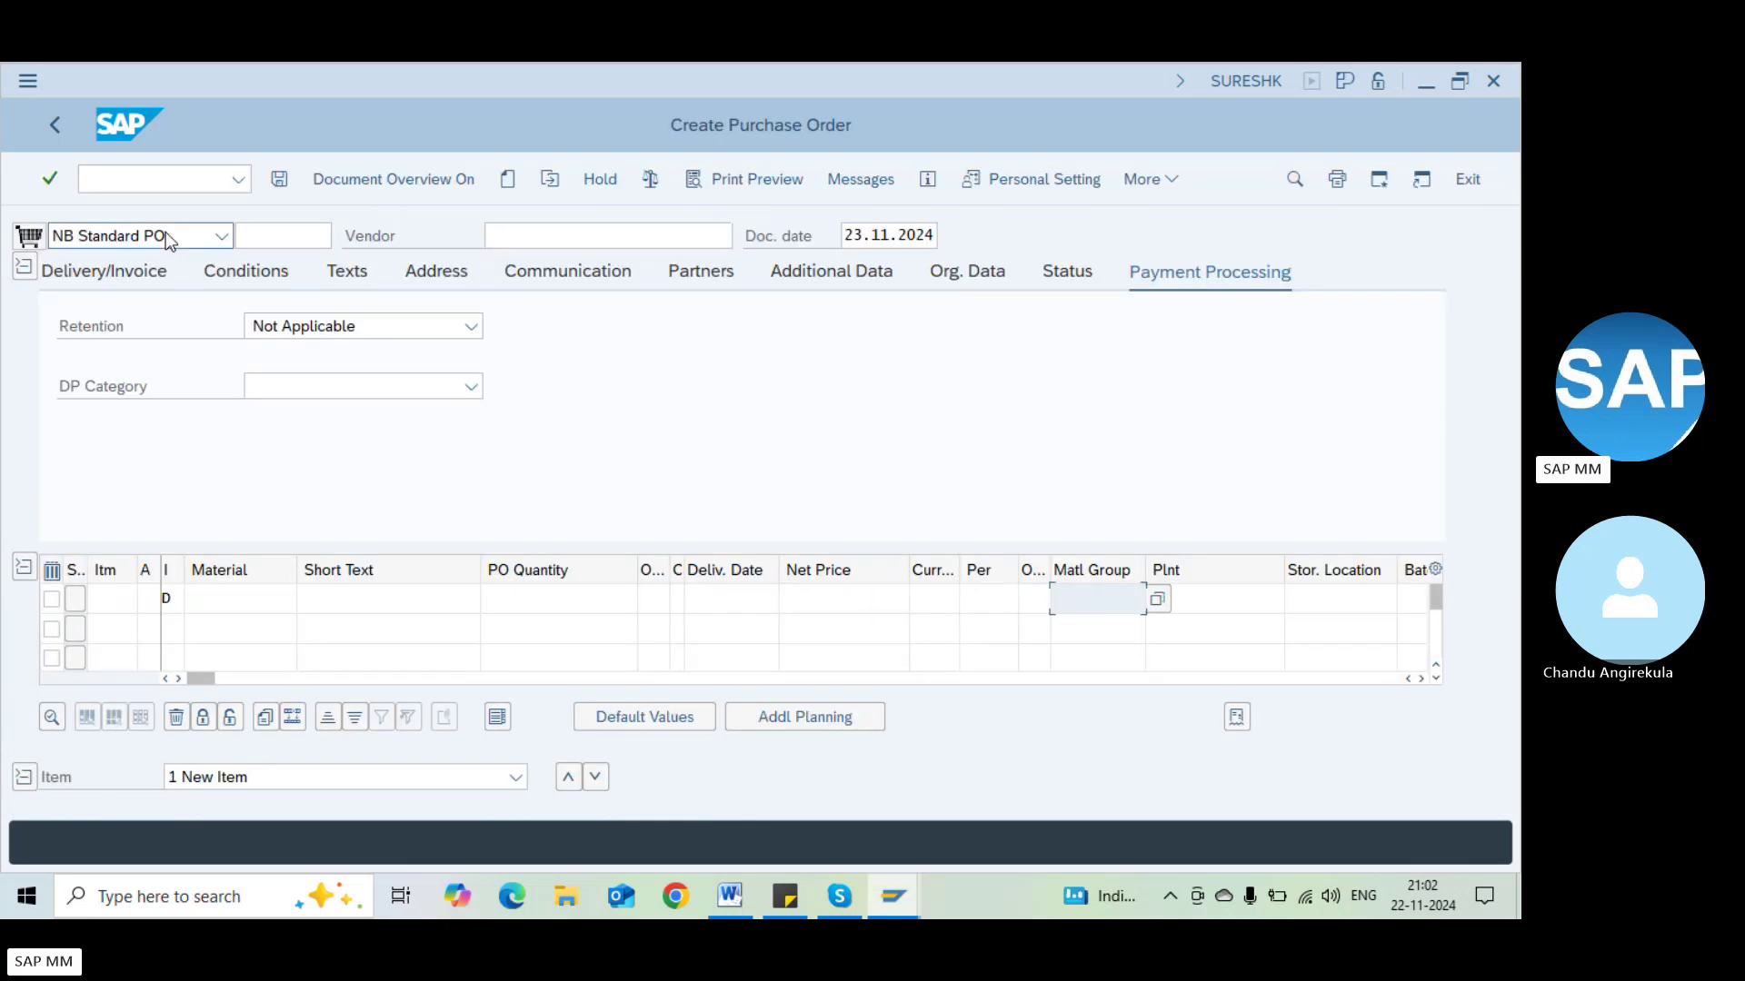
key(Tab)
text(1100)
key(Tab)
key(Tab)
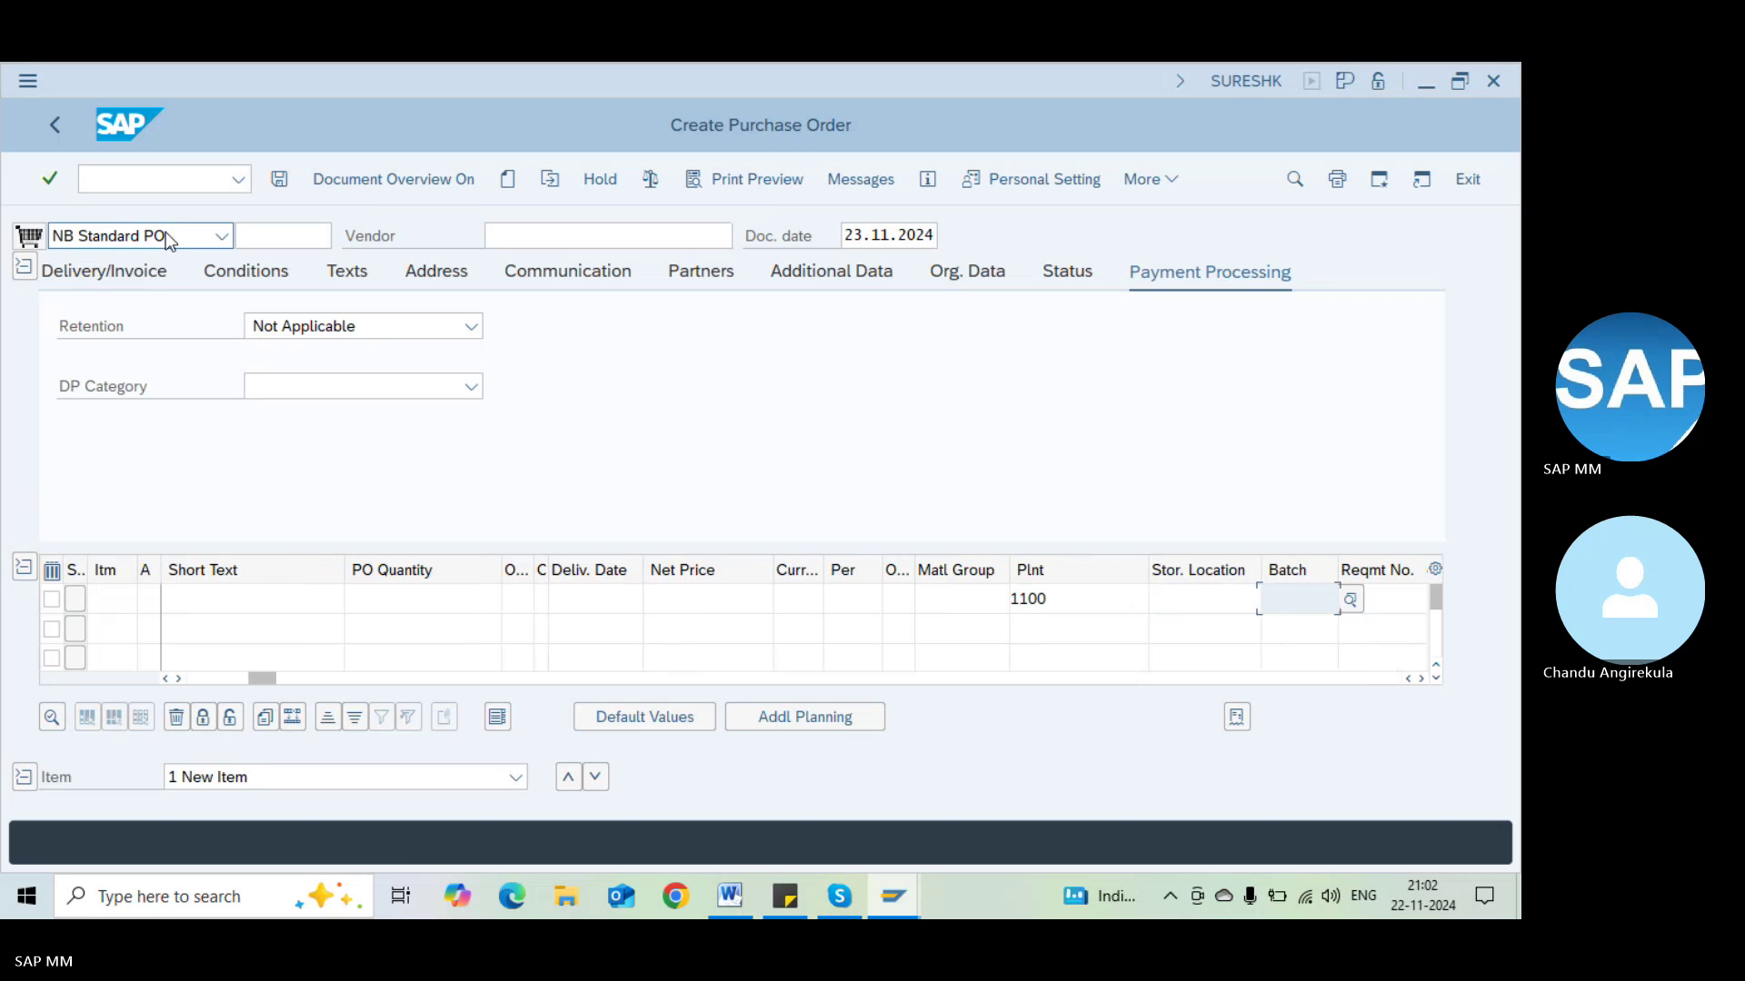
Paste the copied info record number into the first item's info record field
key(Tab)
key(Tab)
key(Tab)
key(Tab)
key(Tab)
key(Tab)
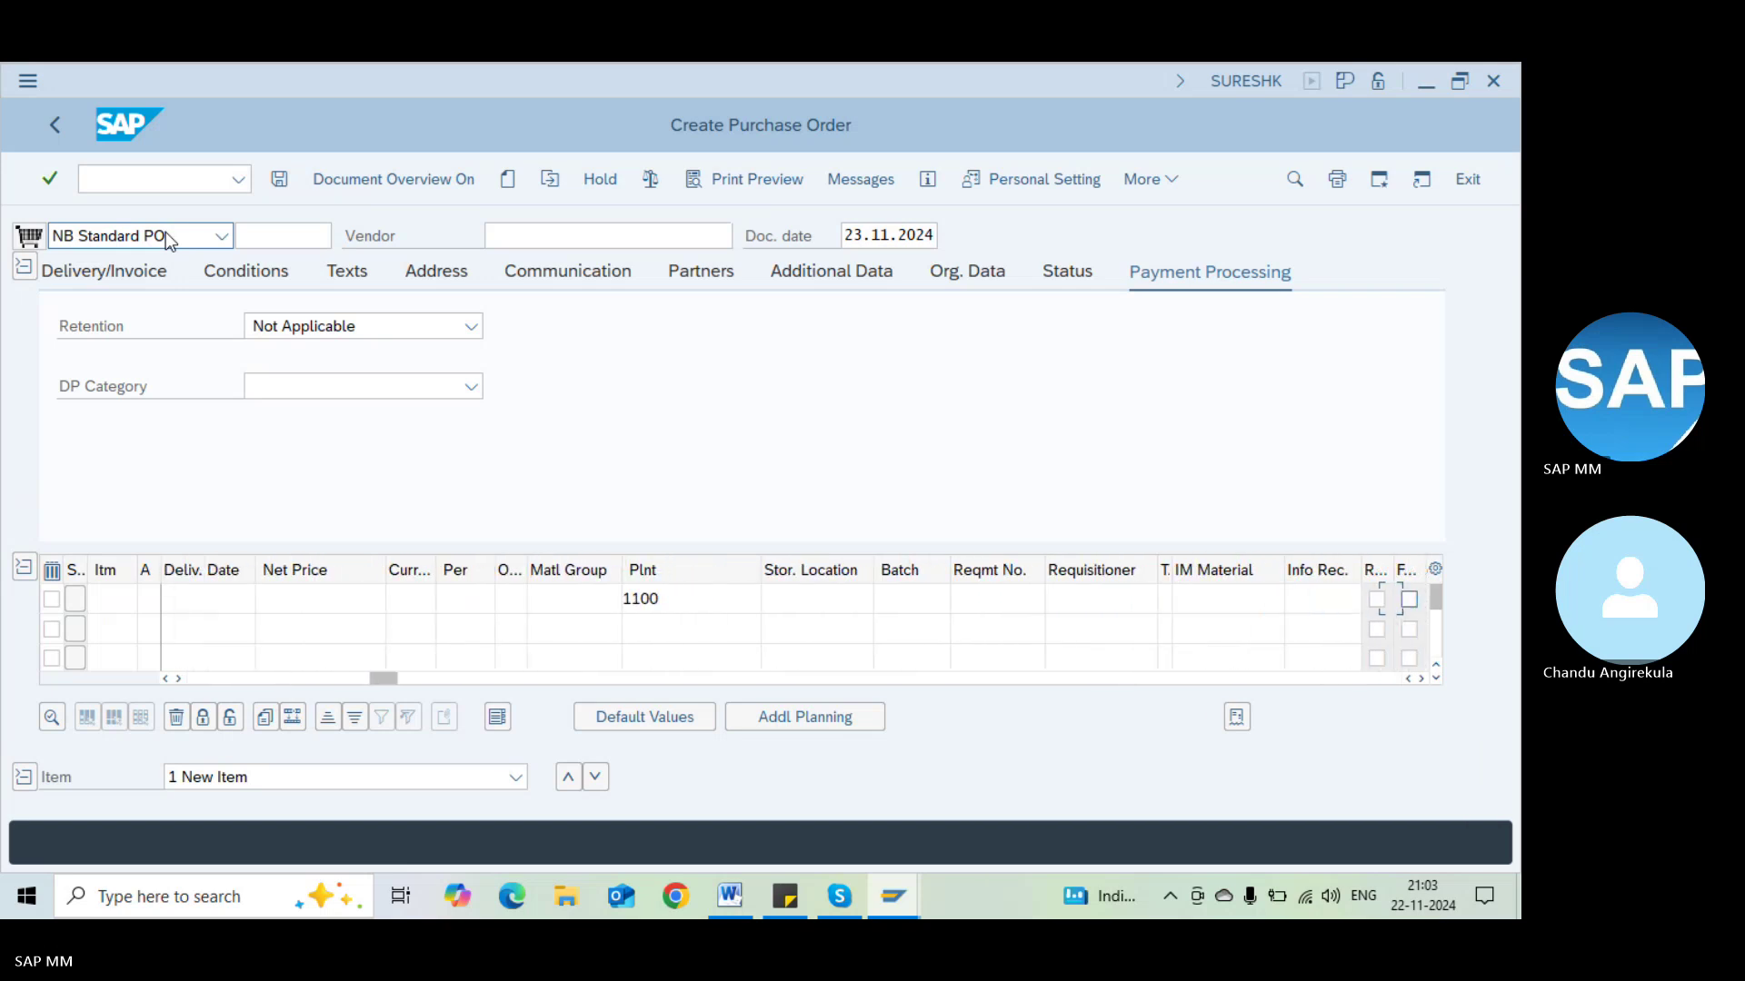
key(shift+Tab)
key(ctrl+v)
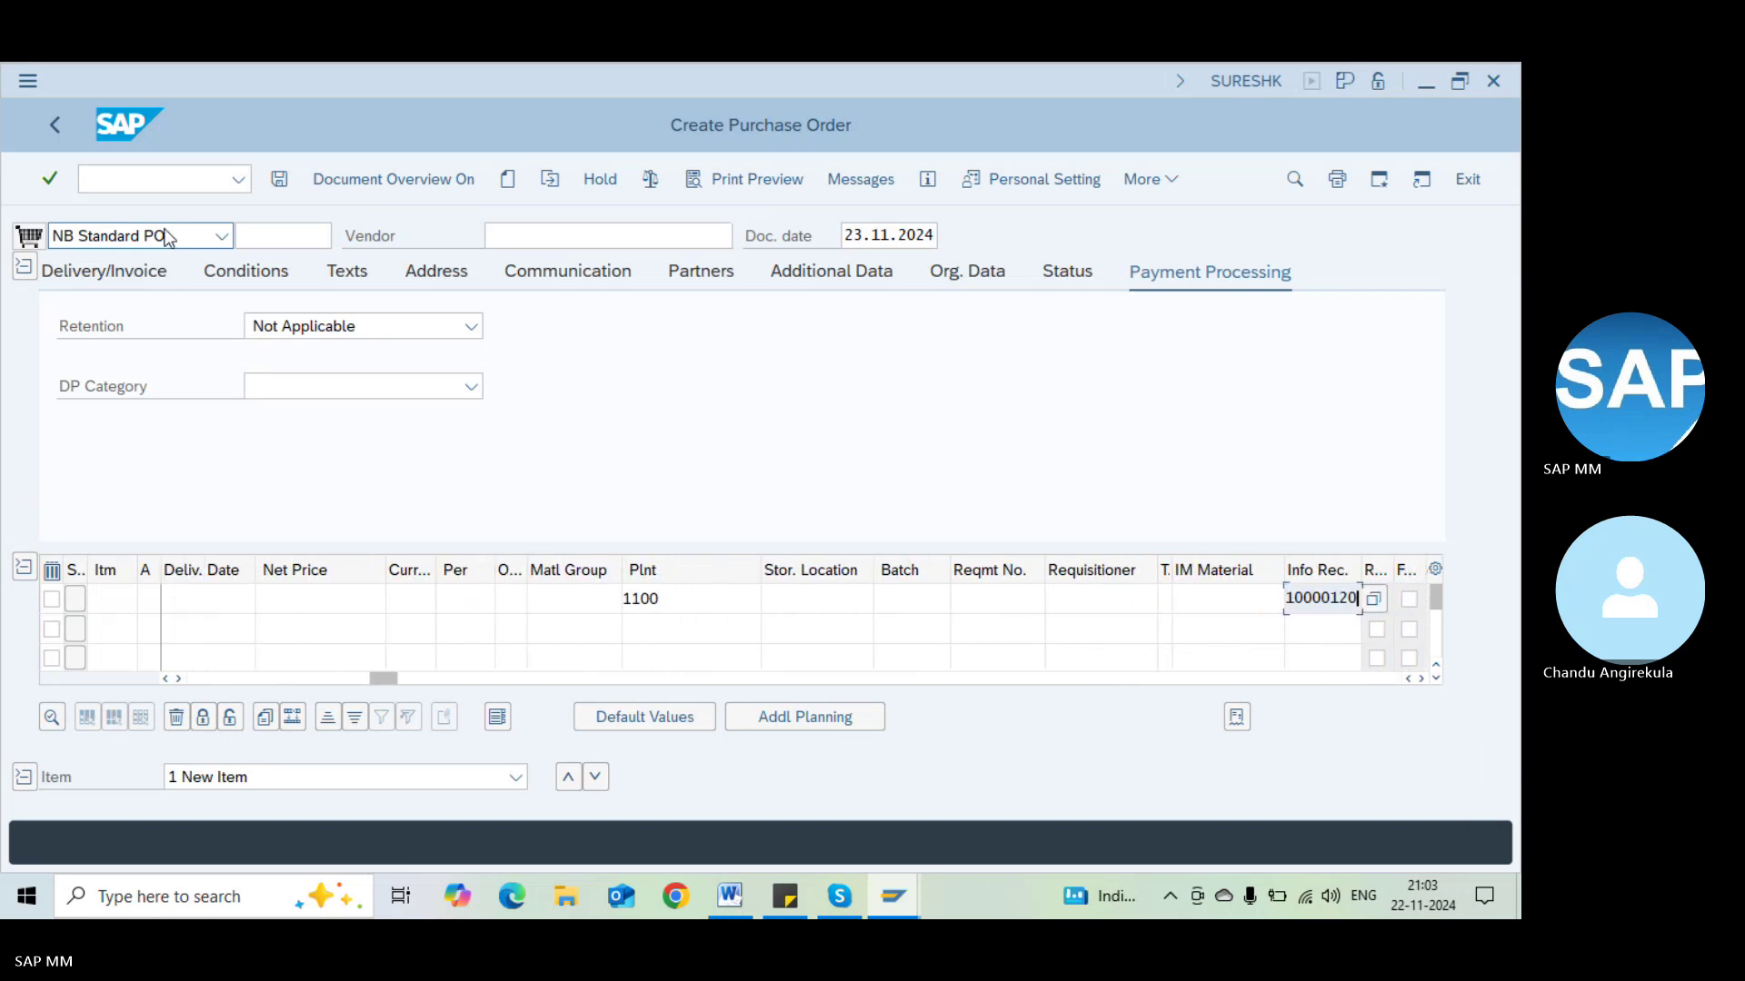
Set the purchase order's vendor to 1000, the purchasing organization to 1000 and the purchasing group to 000
click(564, 232)
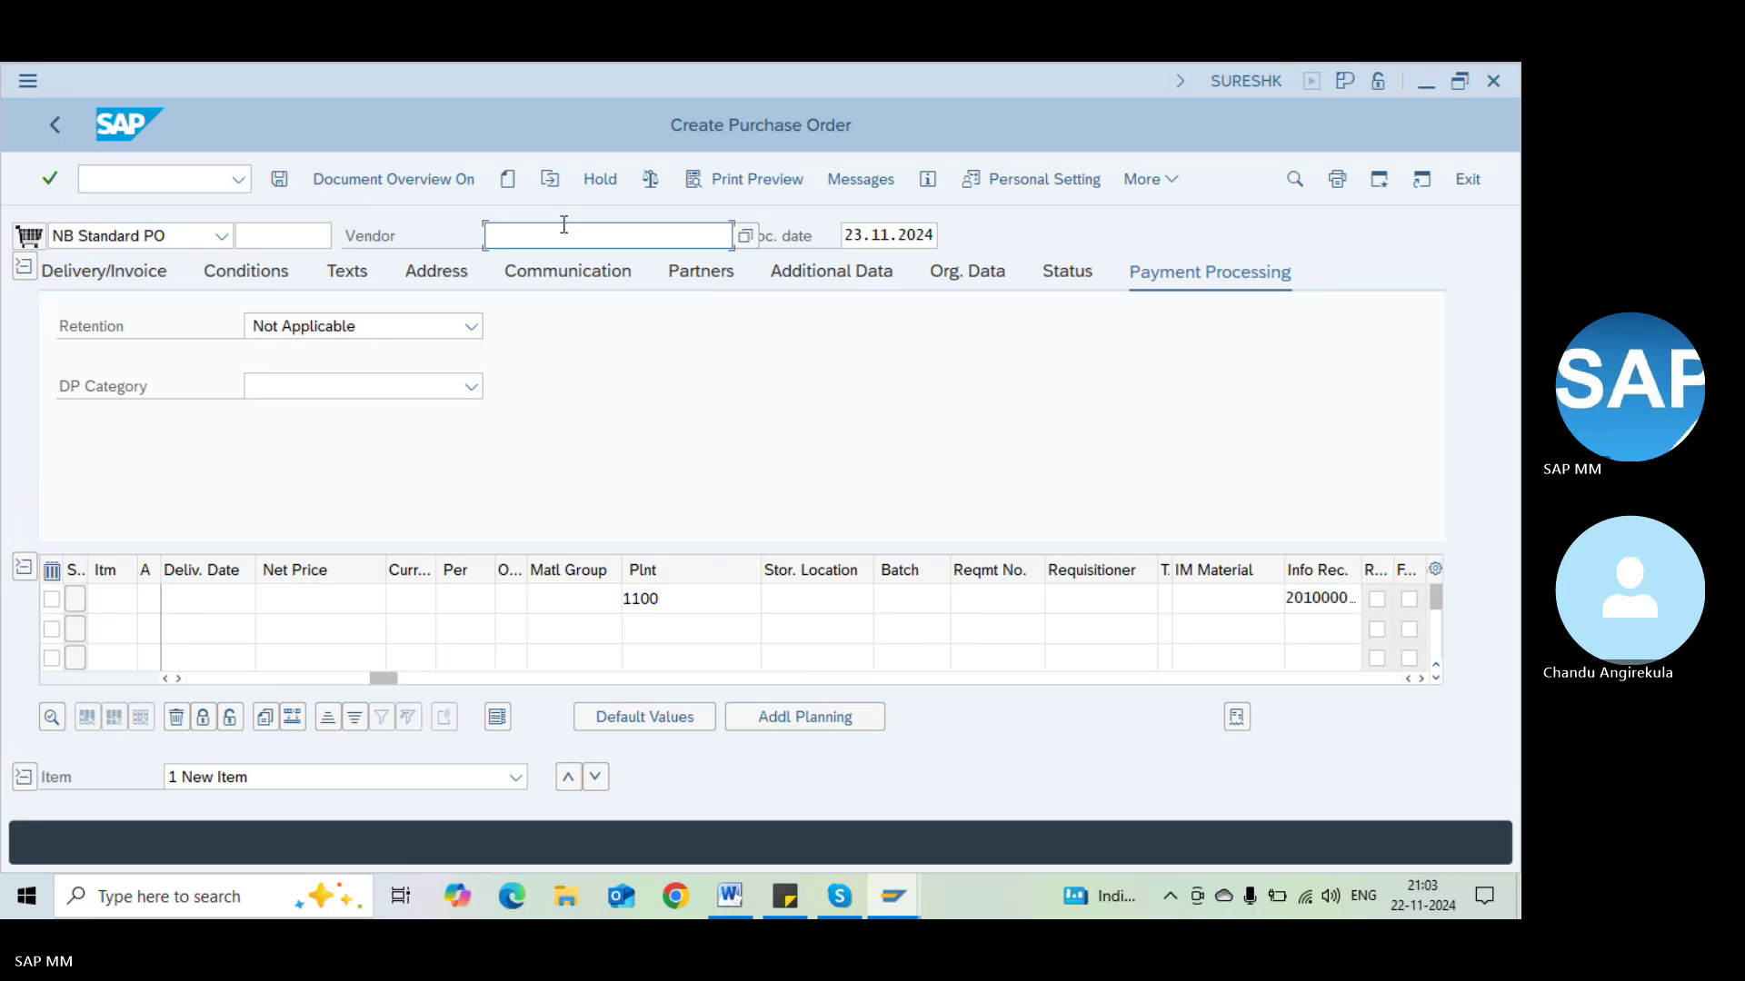
text(1000)
key(Return)
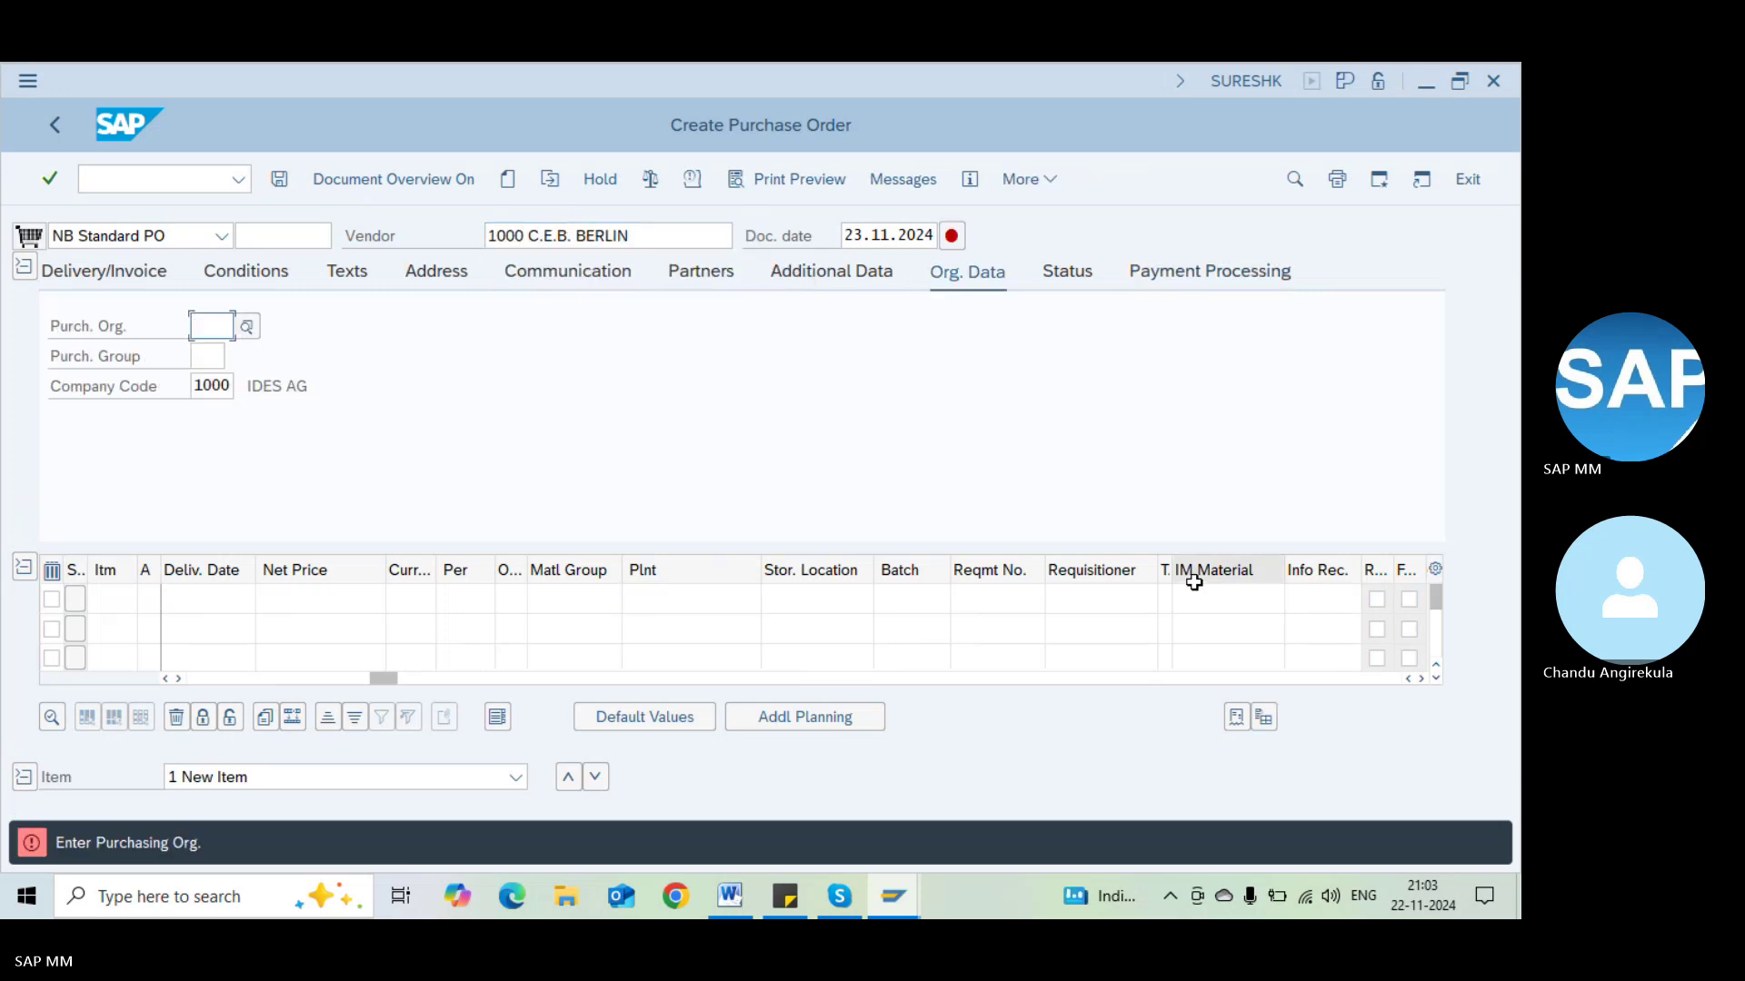
text(1000)
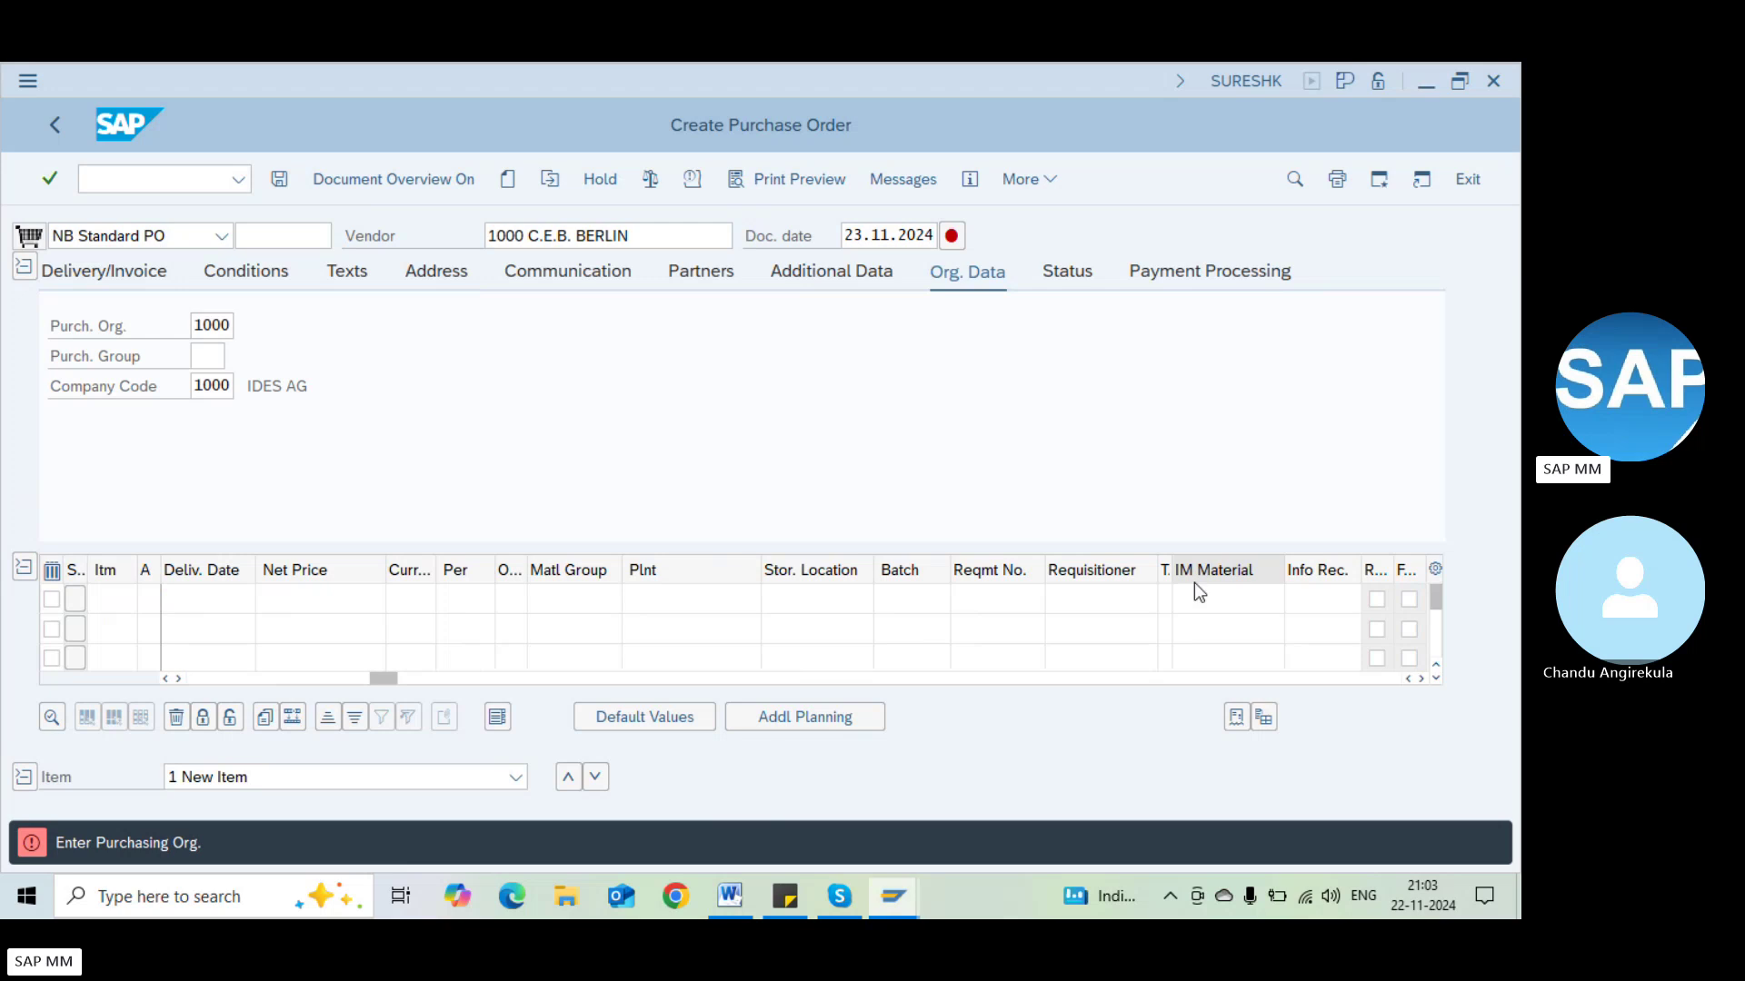
key(Return)
text(000)
key(Return)
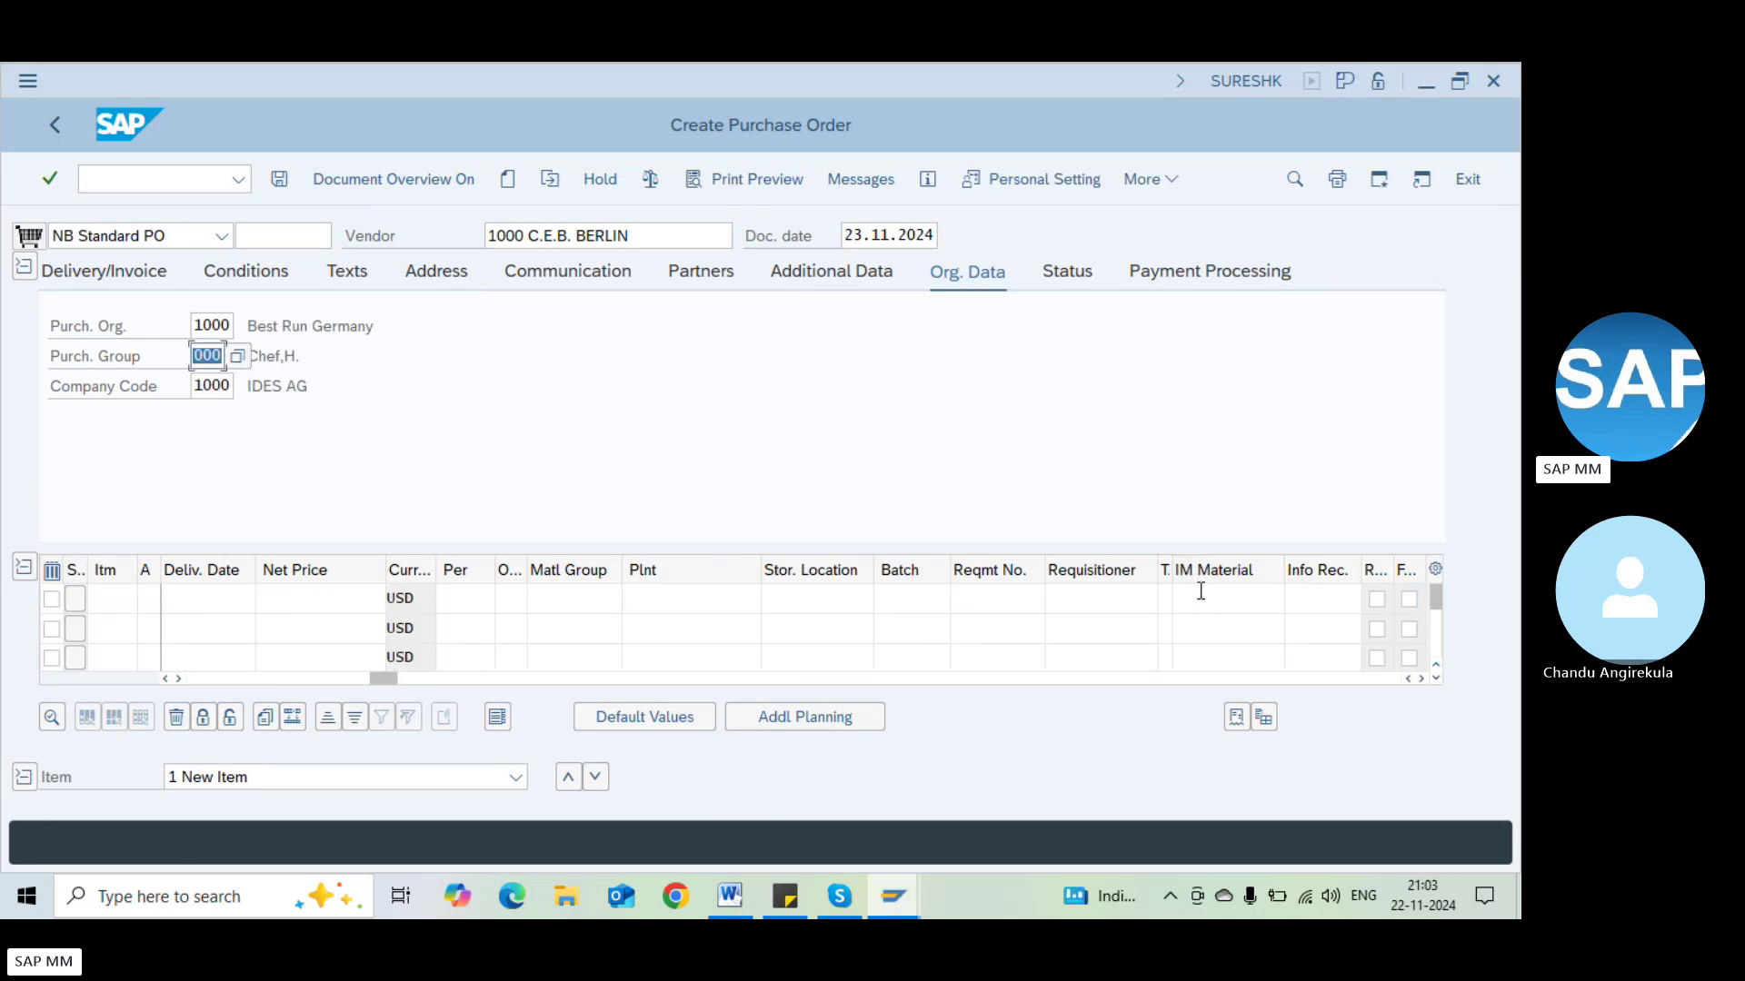
Assign the copied info record number to the first item and check the short text and material group it brings in
click(1304, 598)
text(5300005)
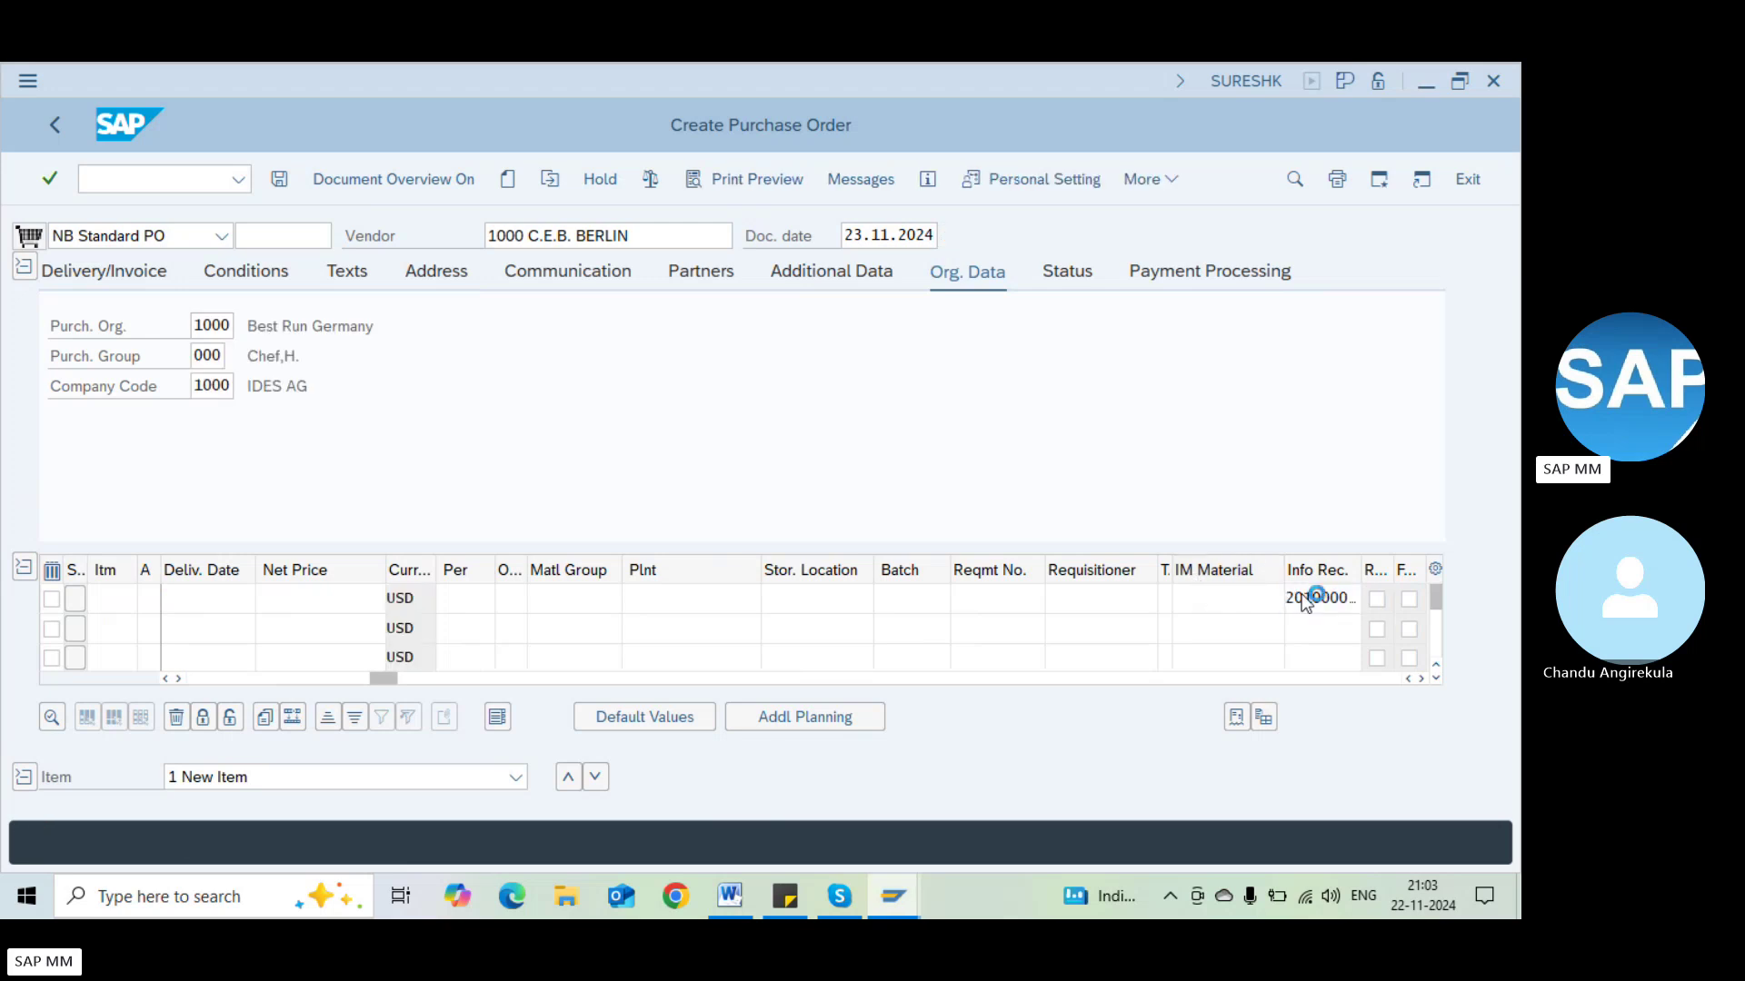
key(Return)
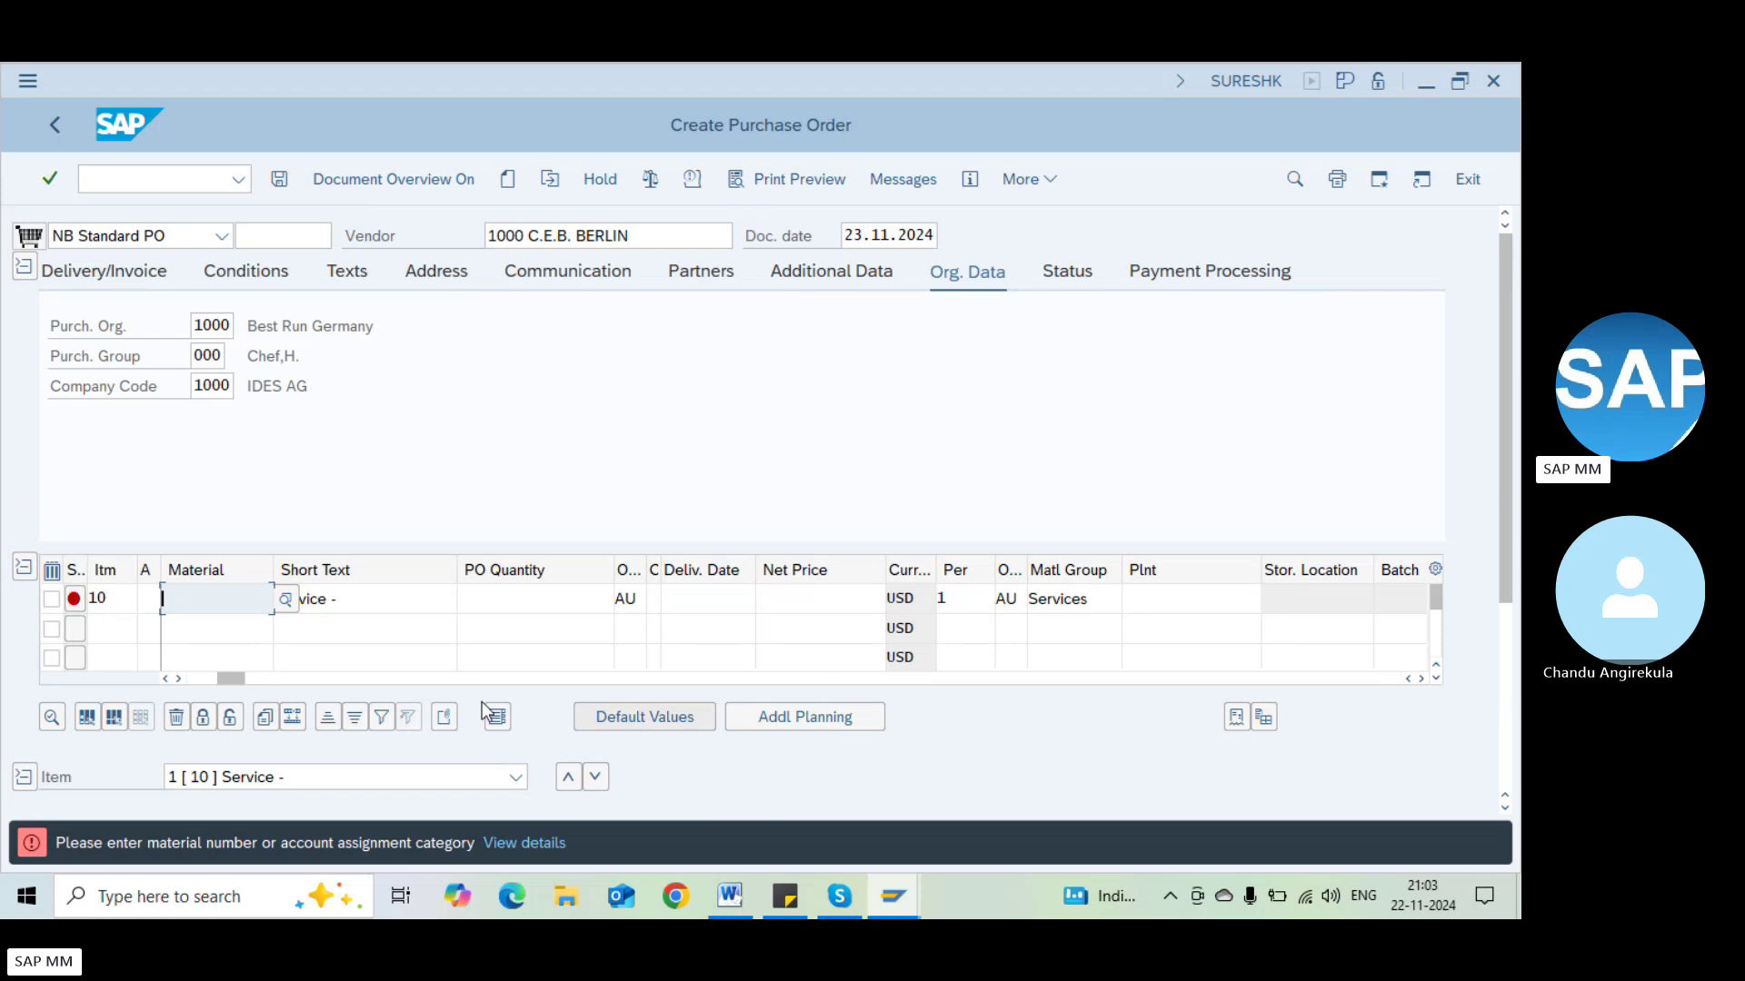
click(210, 681)
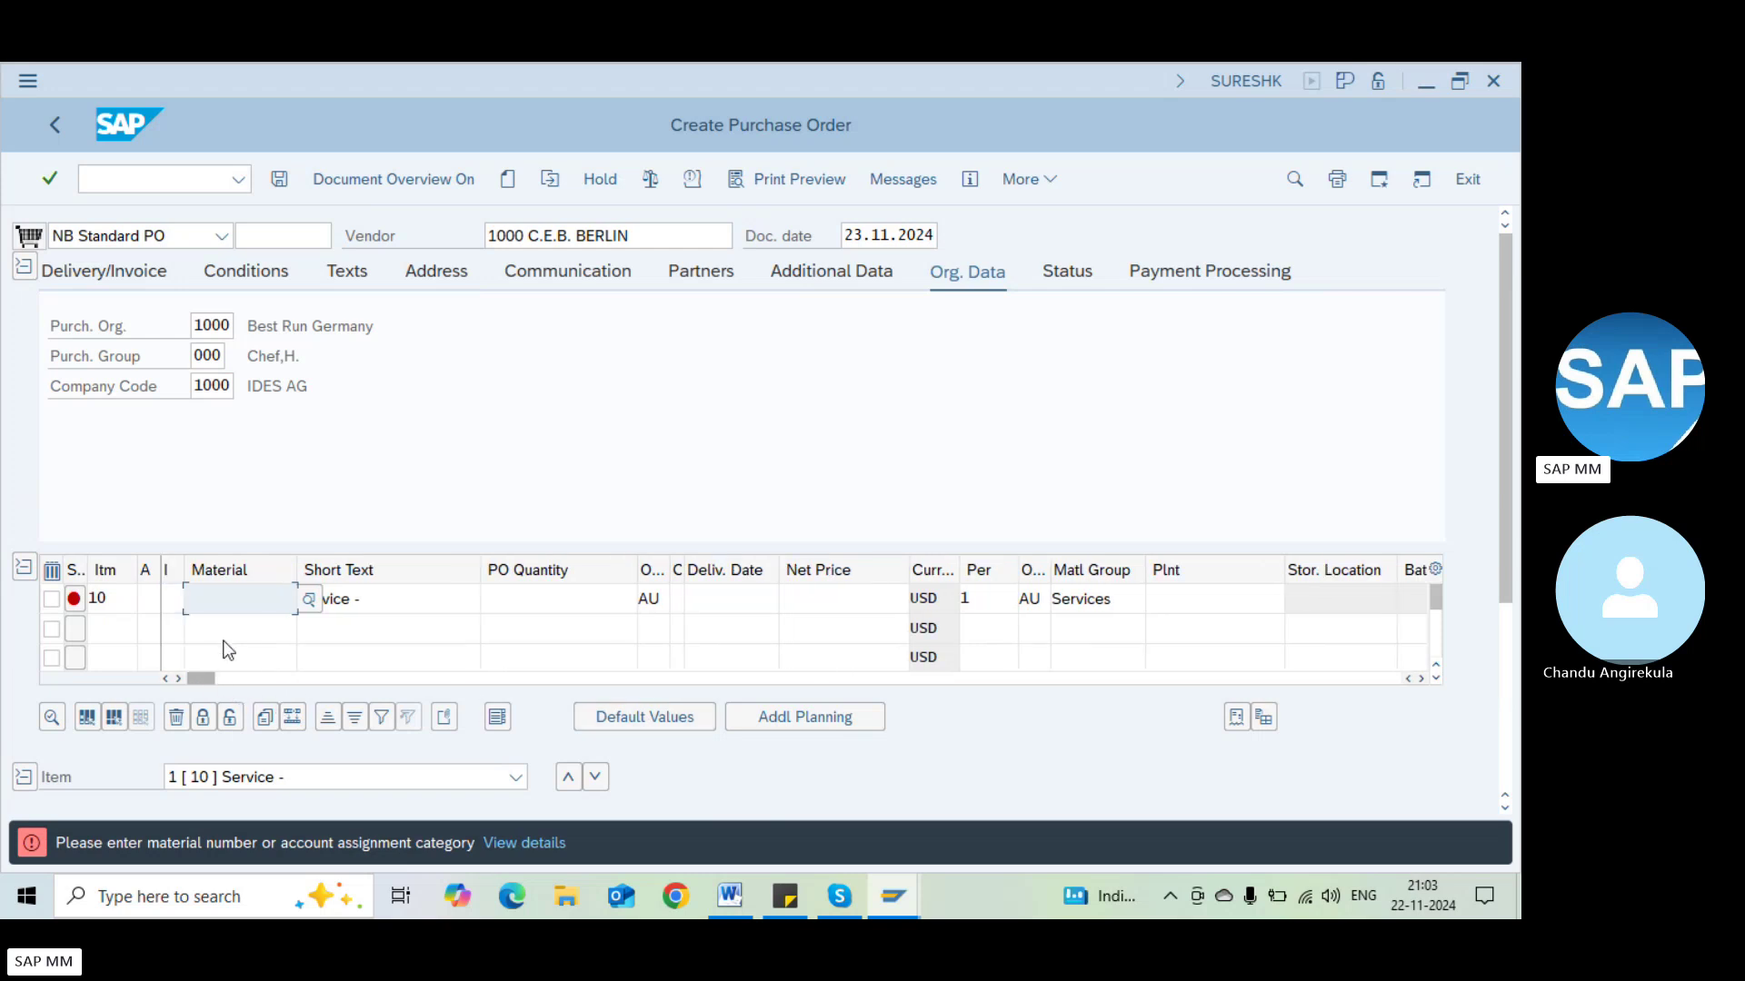
click(361, 598)
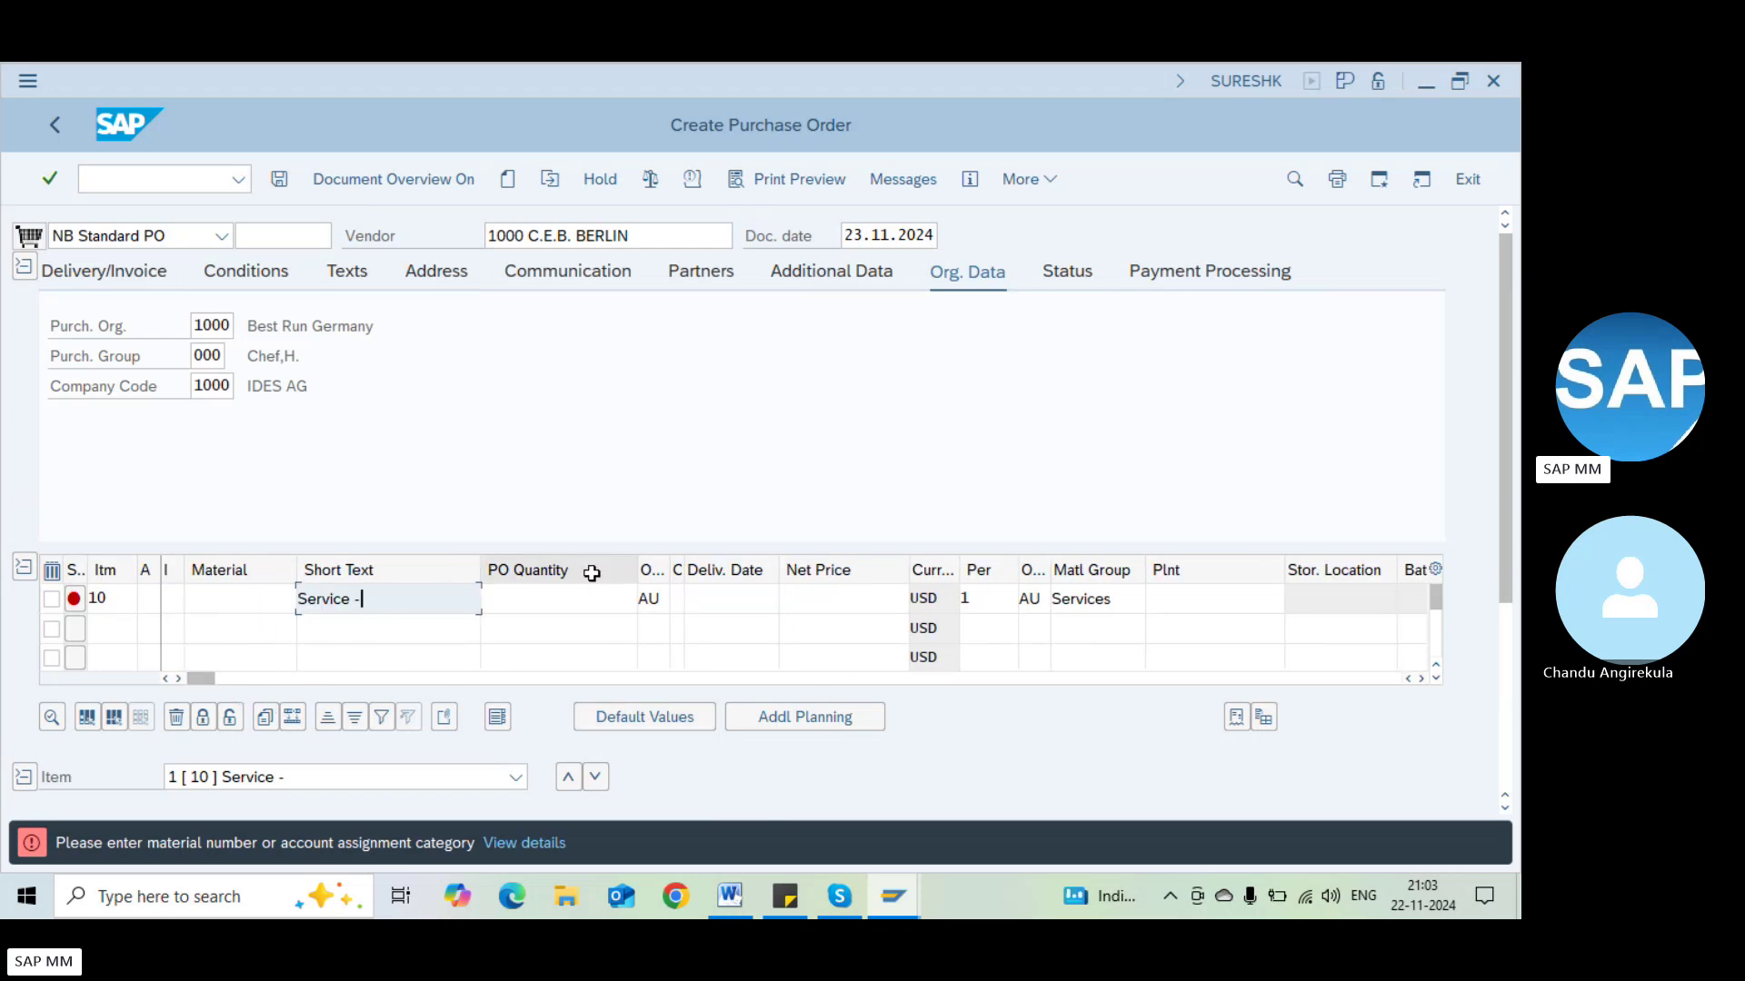
click(1097, 602)
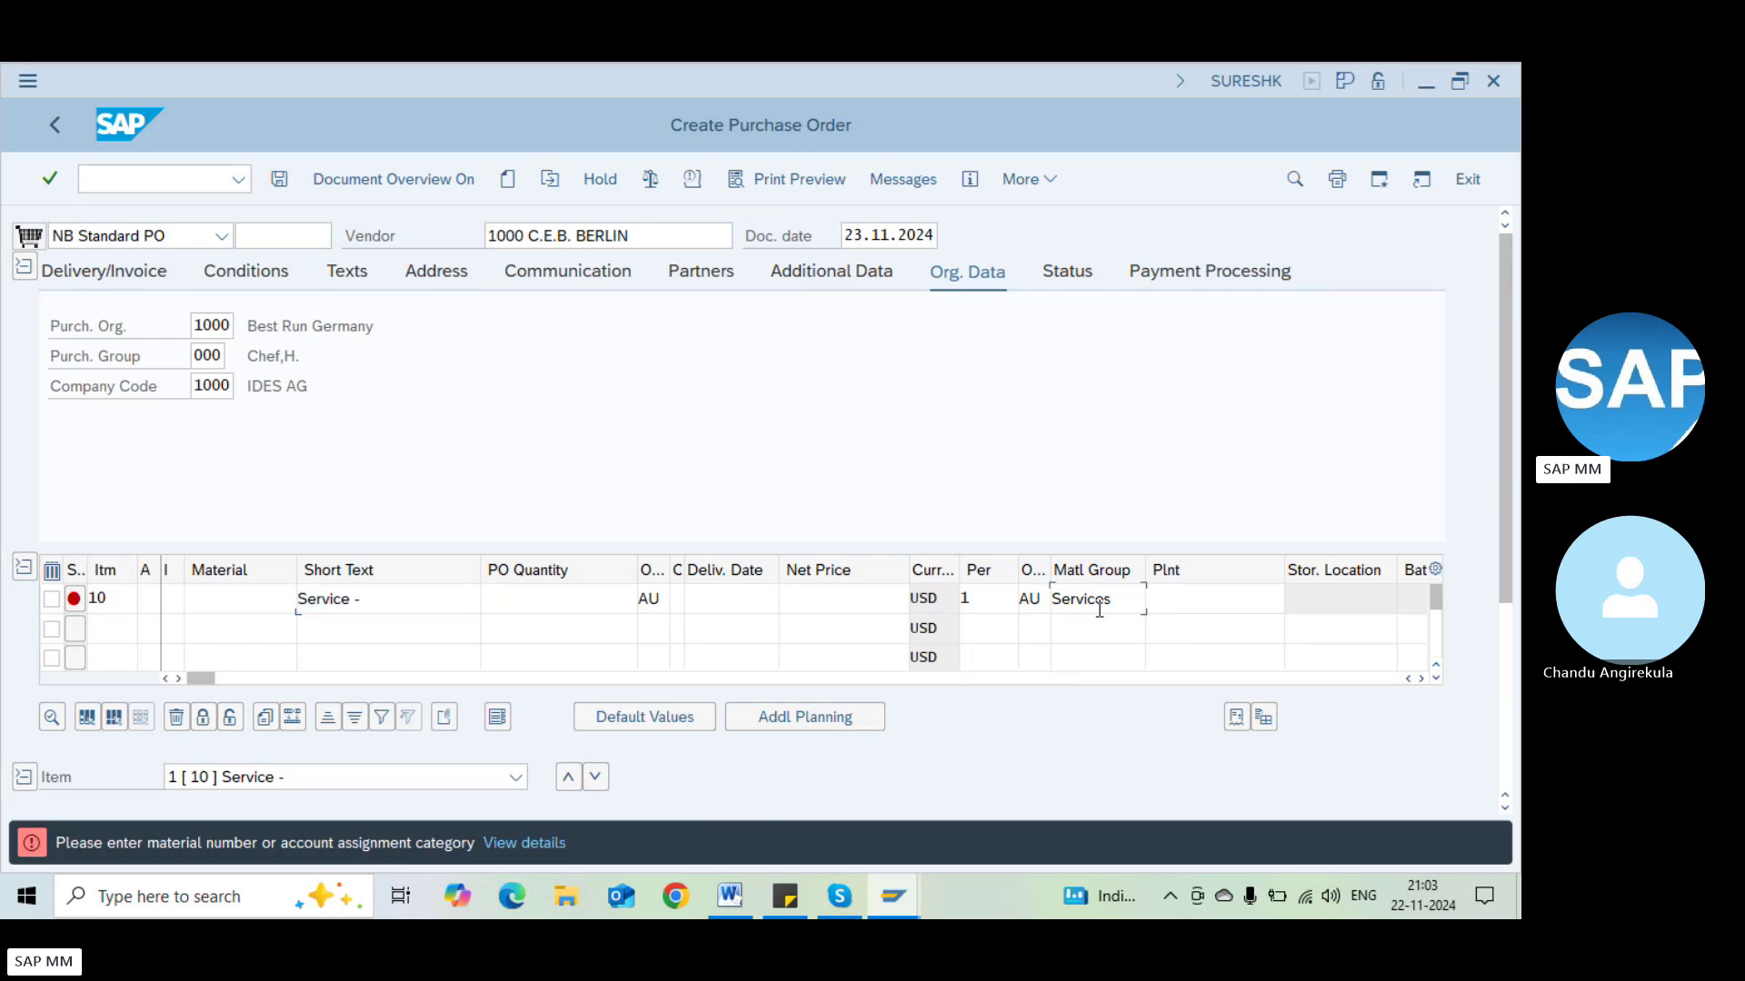
Set item 10's account assignment category to K, its item category to D and its plant to 1100
click(173, 596)
key(shift+Tab)
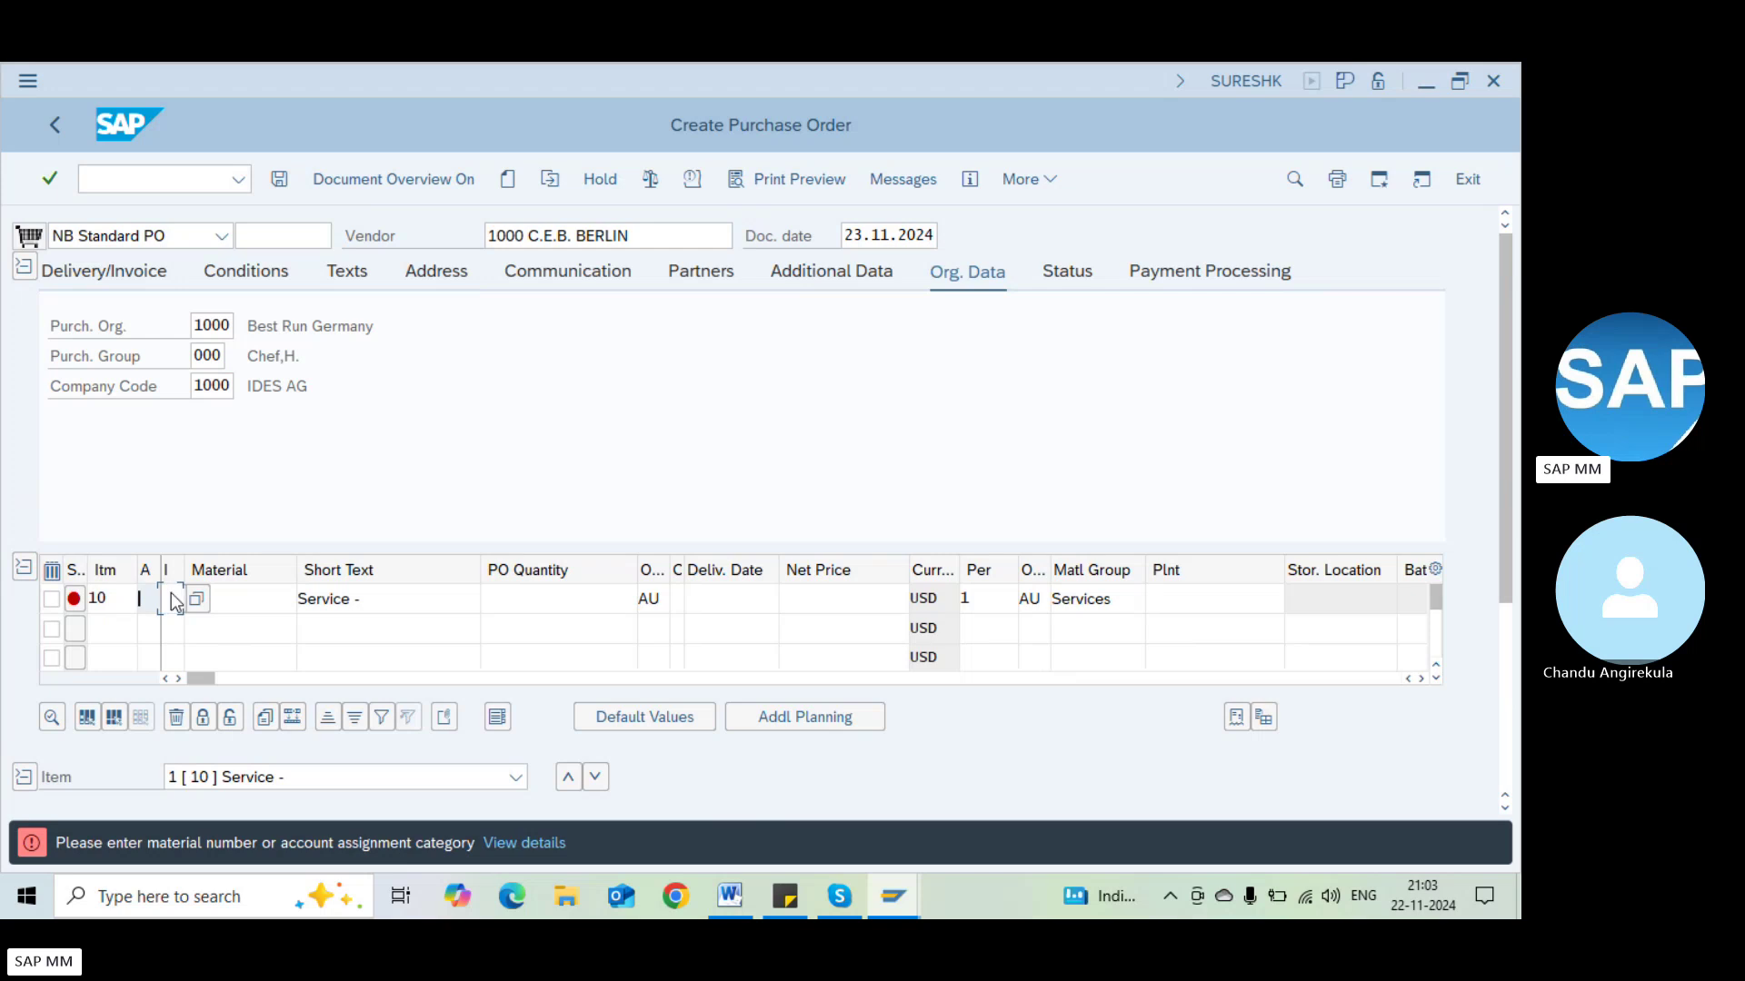
text(K)
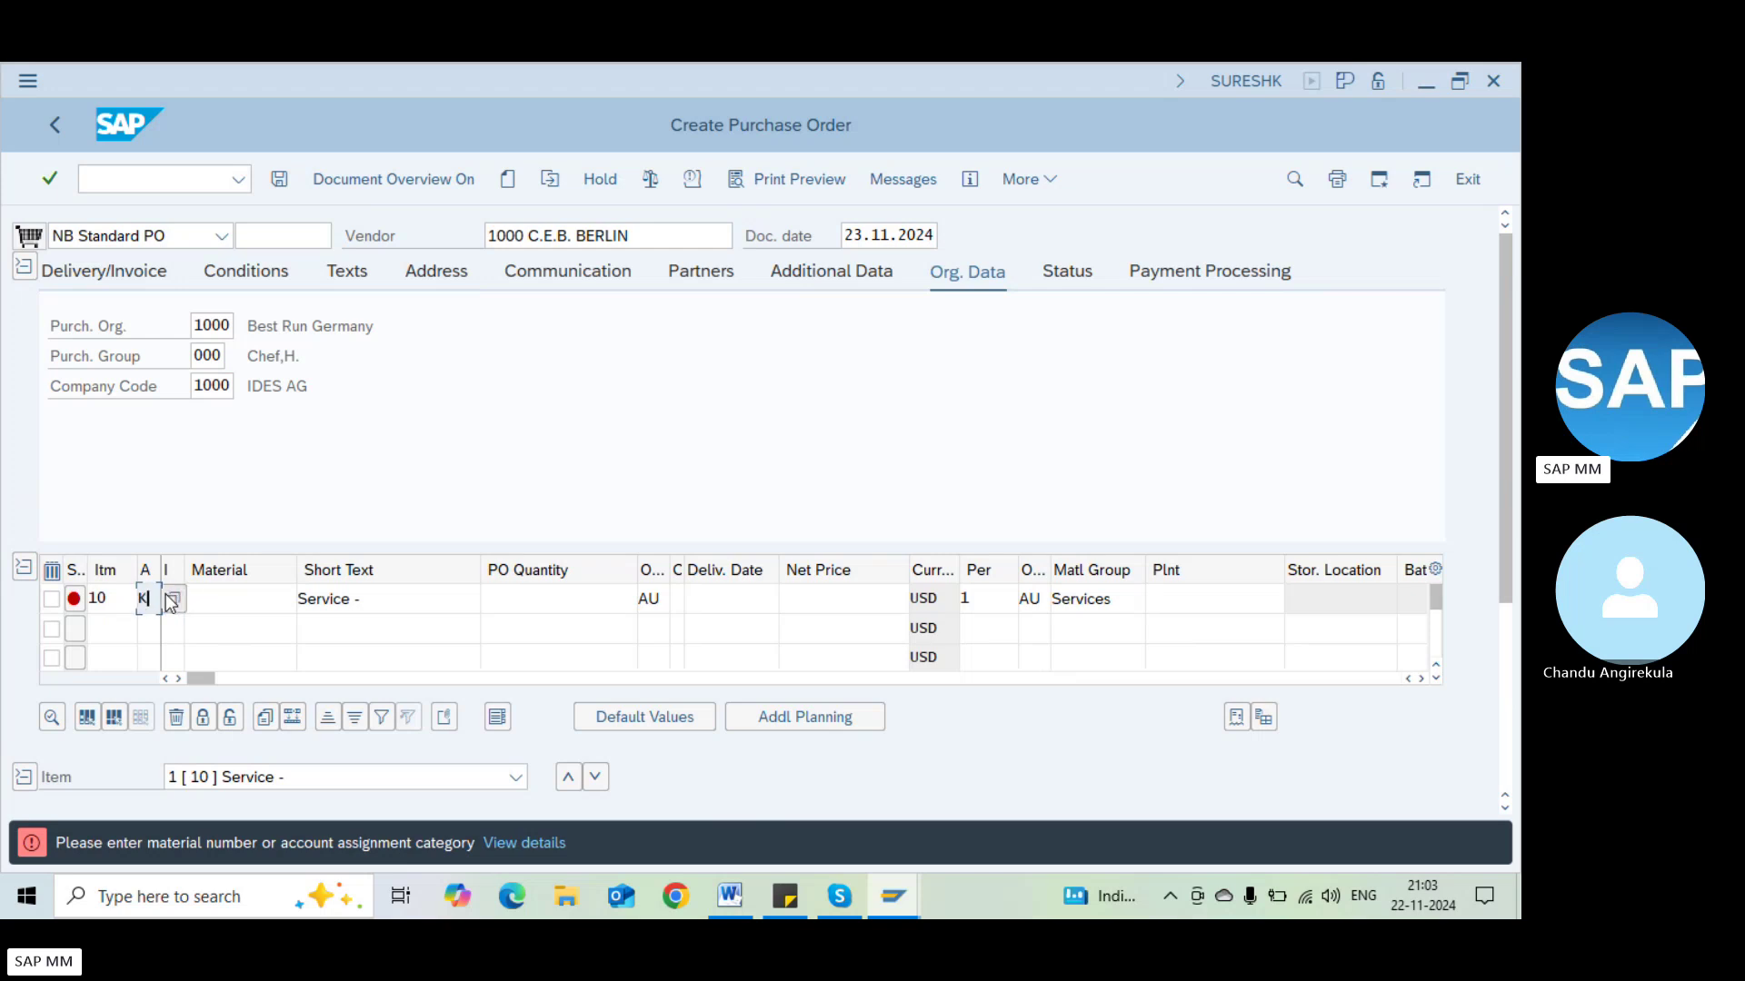
click(167, 596)
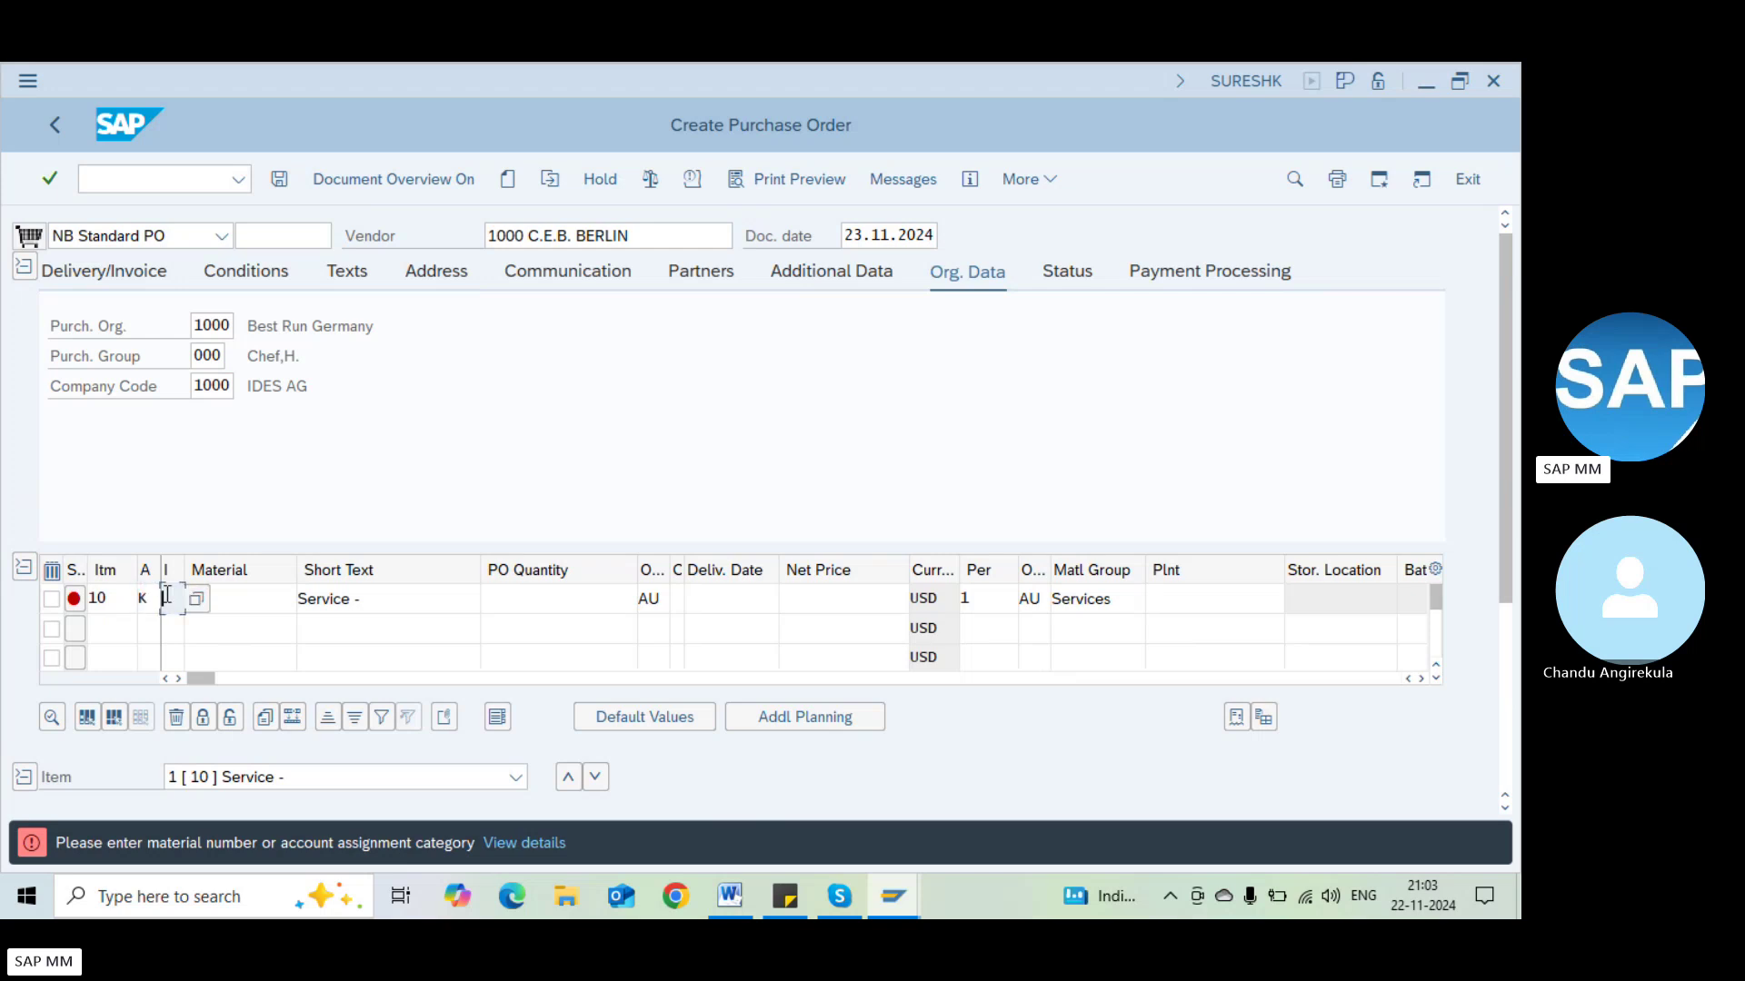
key(Return)
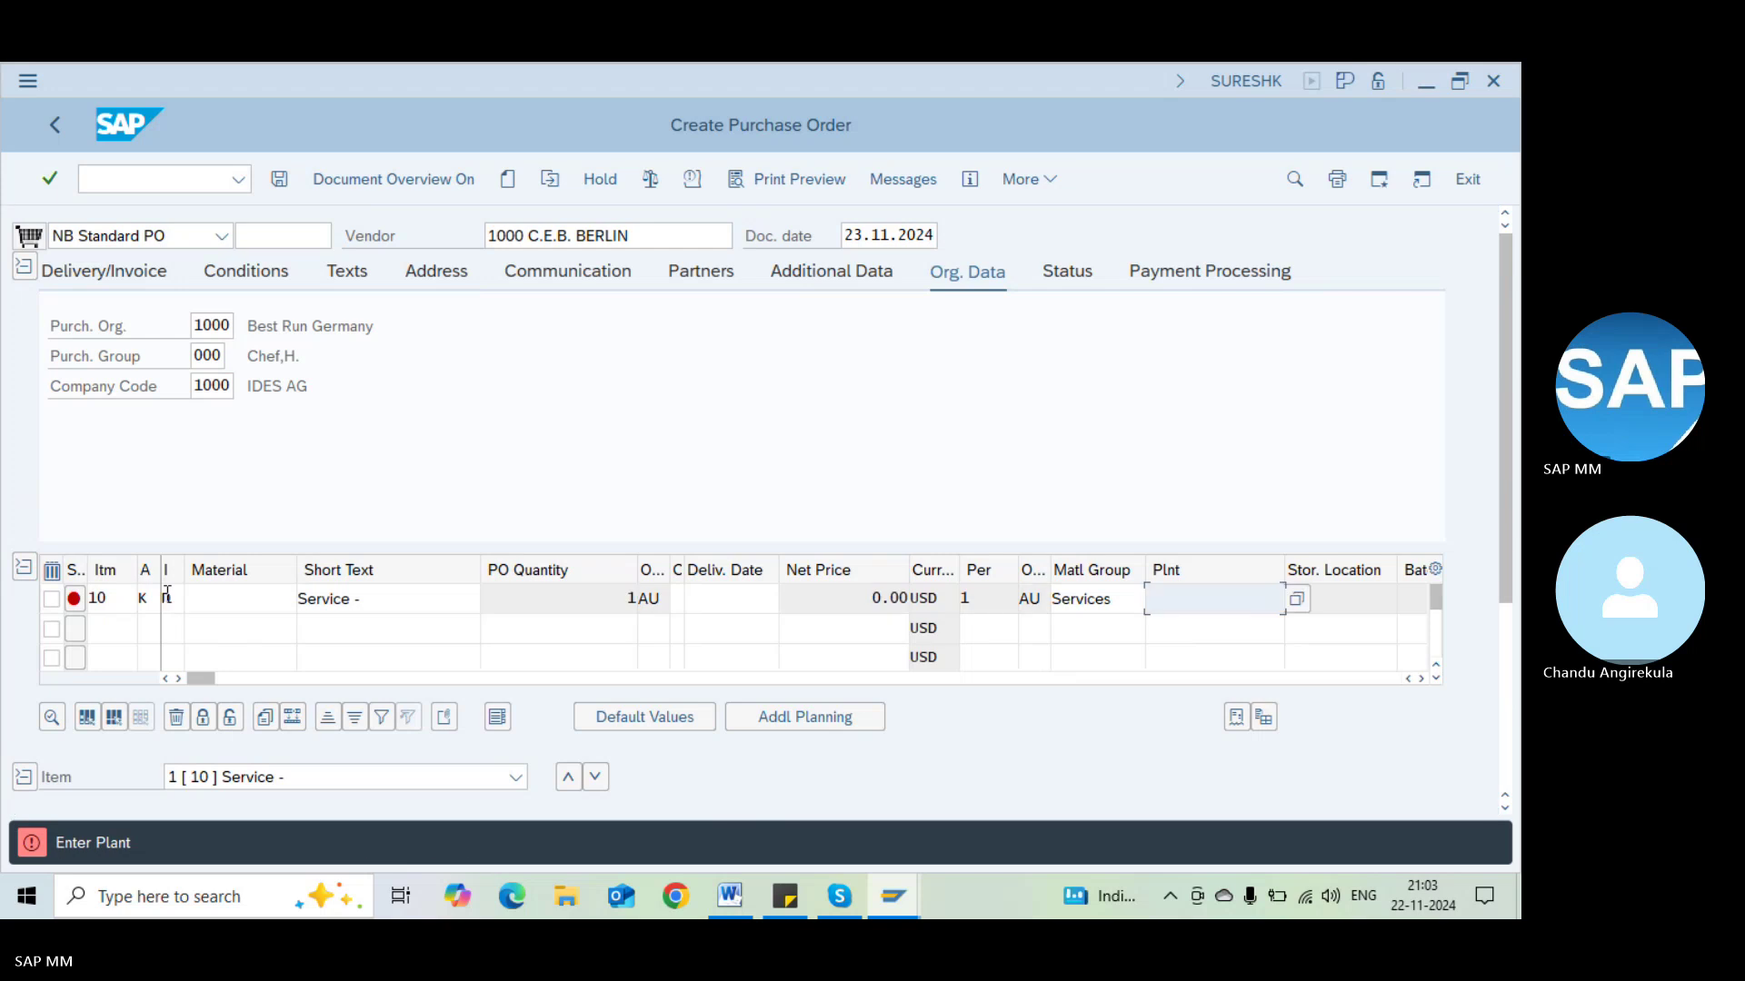
text(1100)
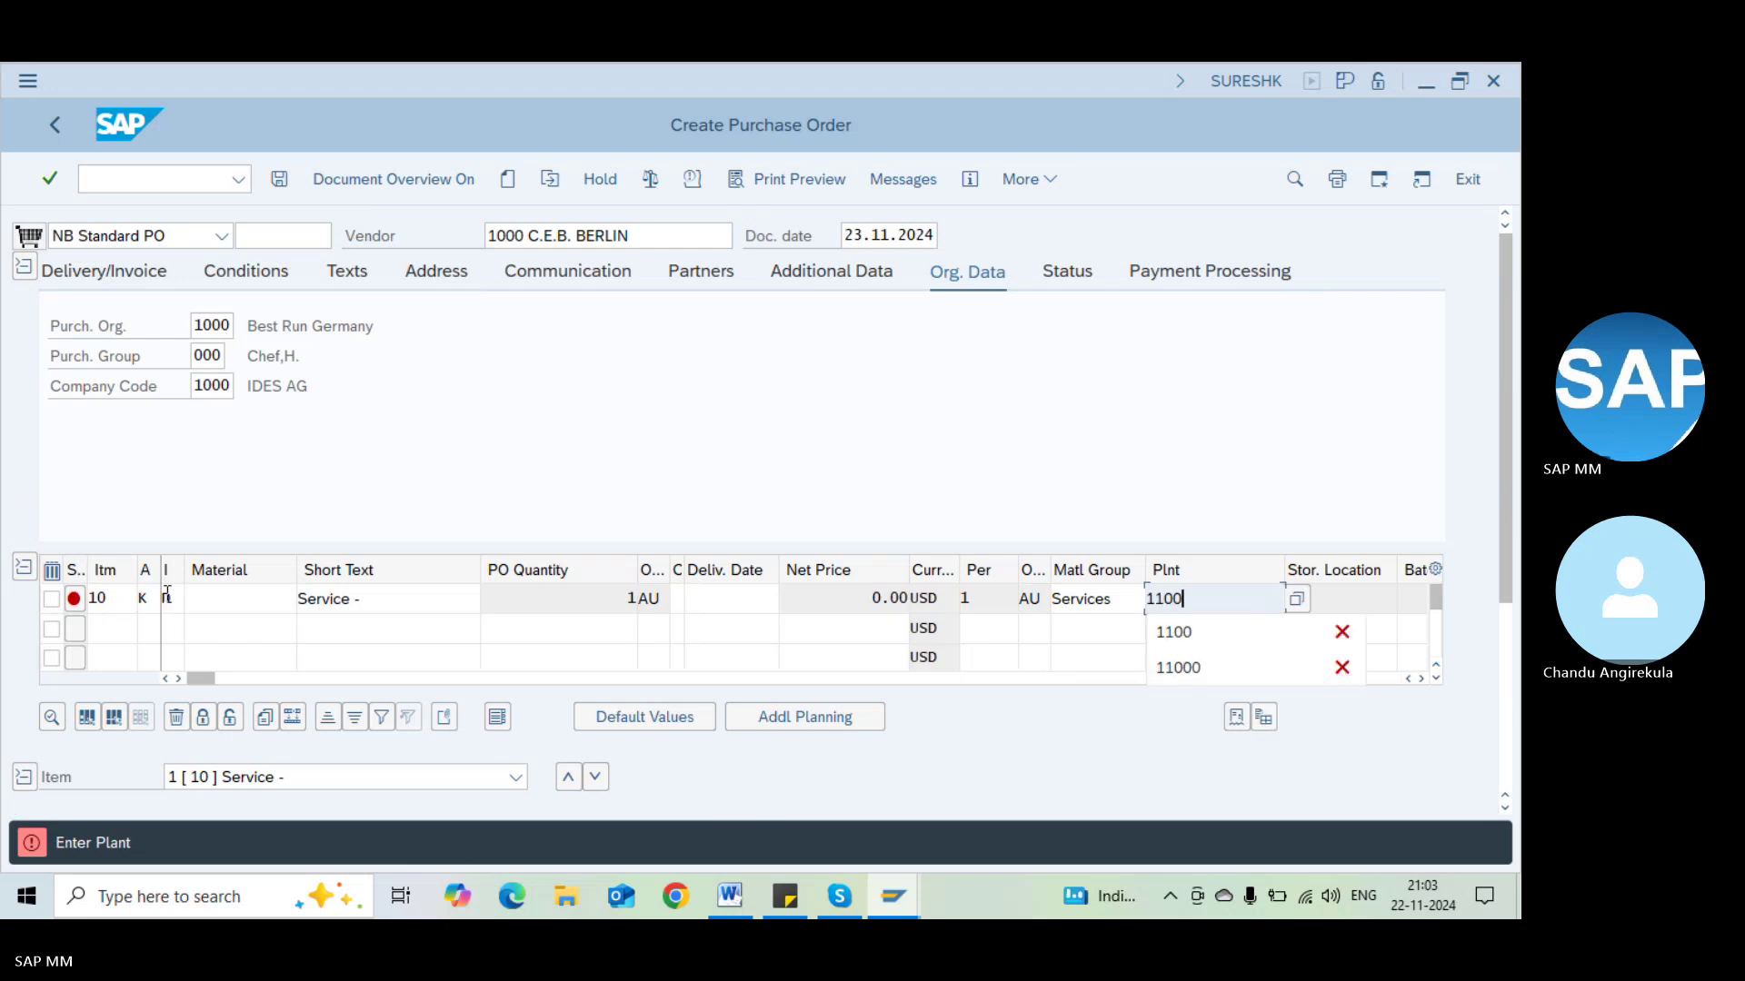
key(Return)
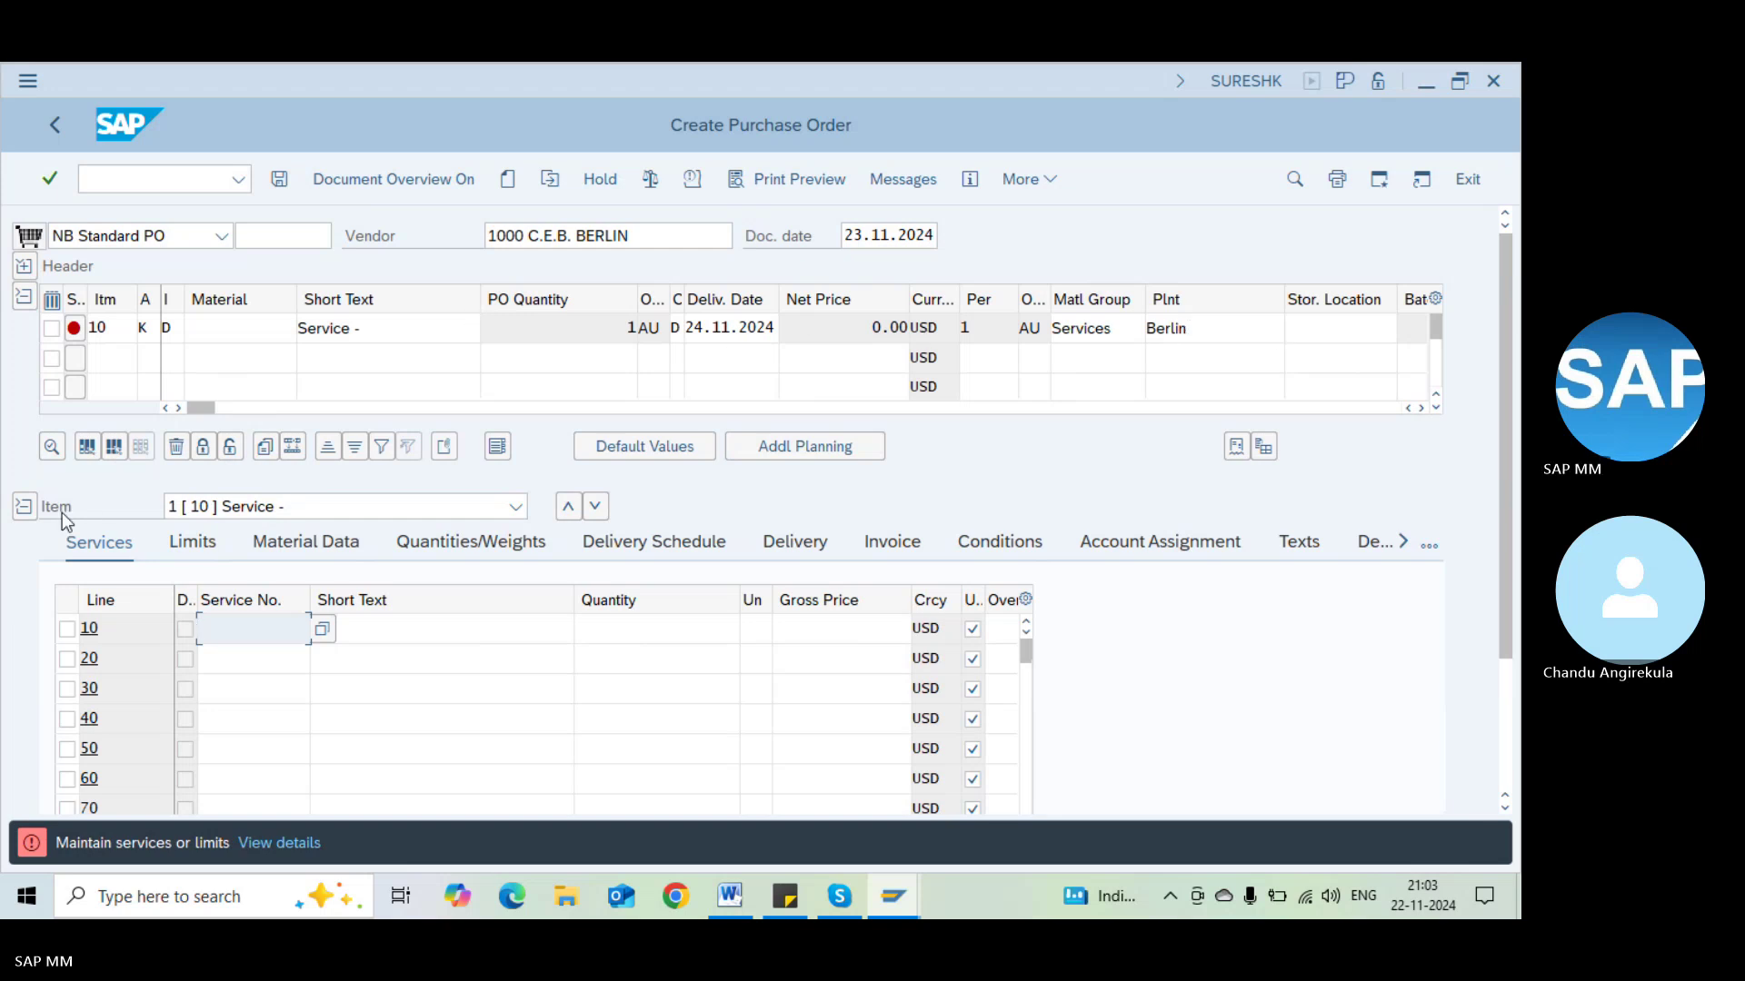
Enter Cleaning as the short text of service line 10 in the item's services
click(399, 625)
text(Srv)
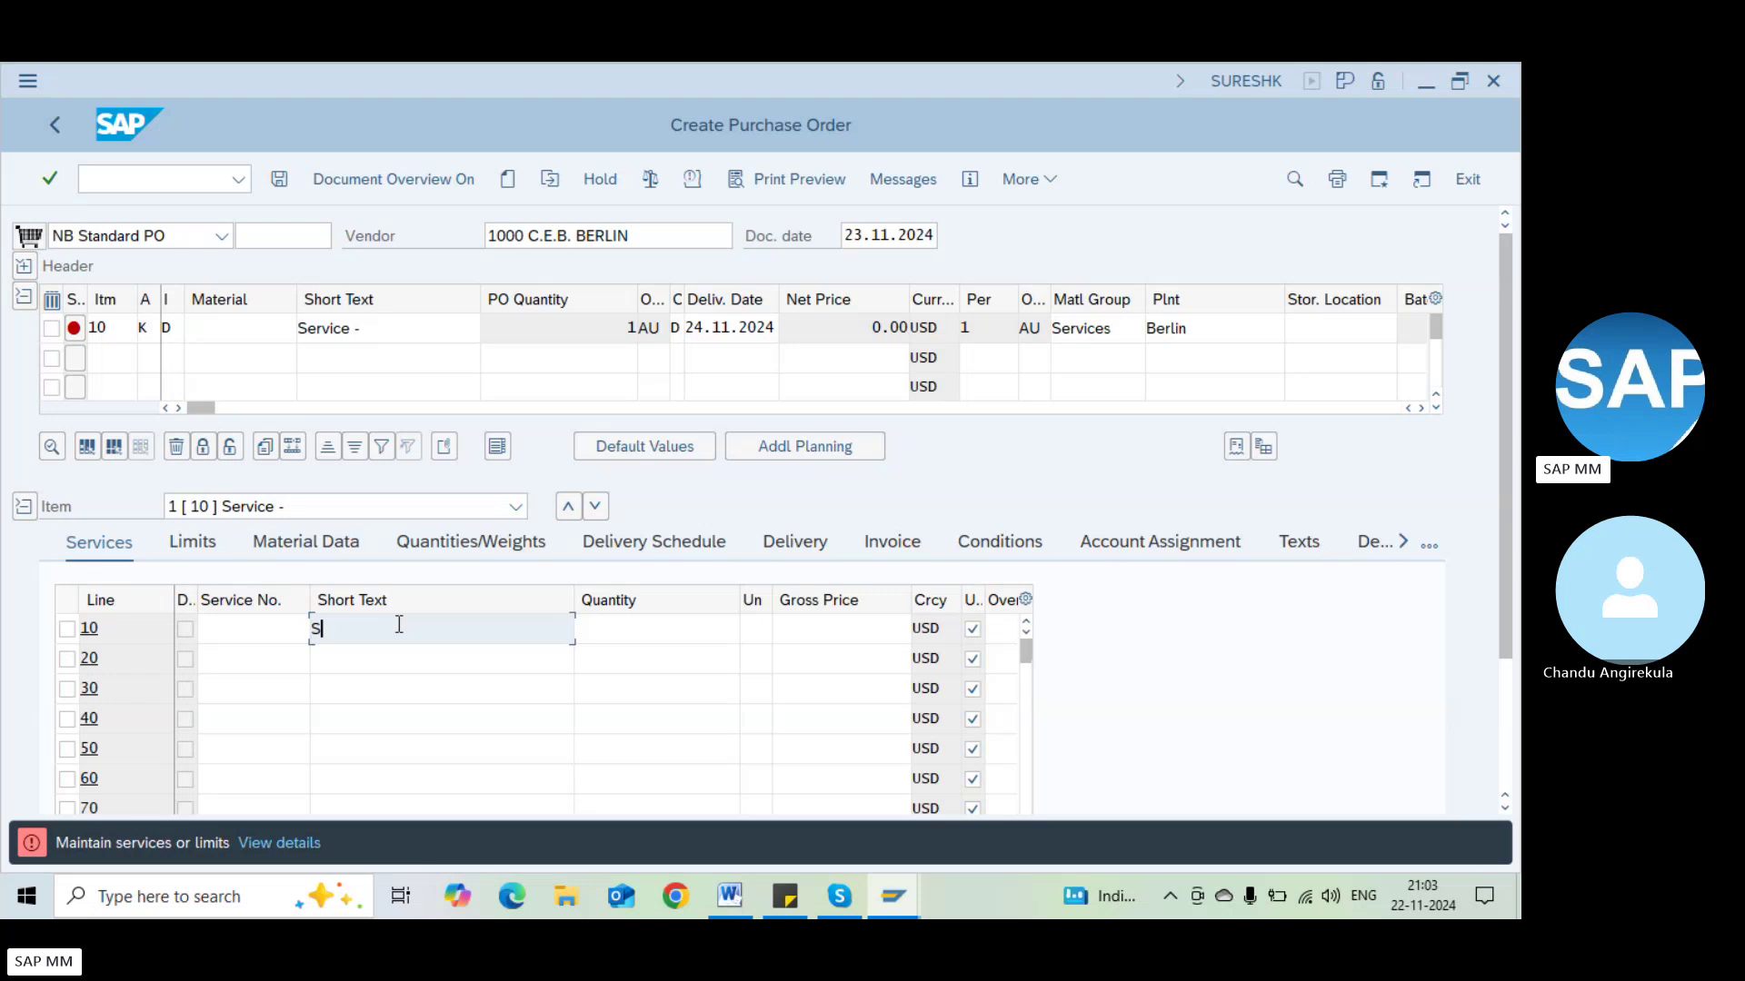
key(BackSpace)
key(BackSpace)
key(BackSpace)
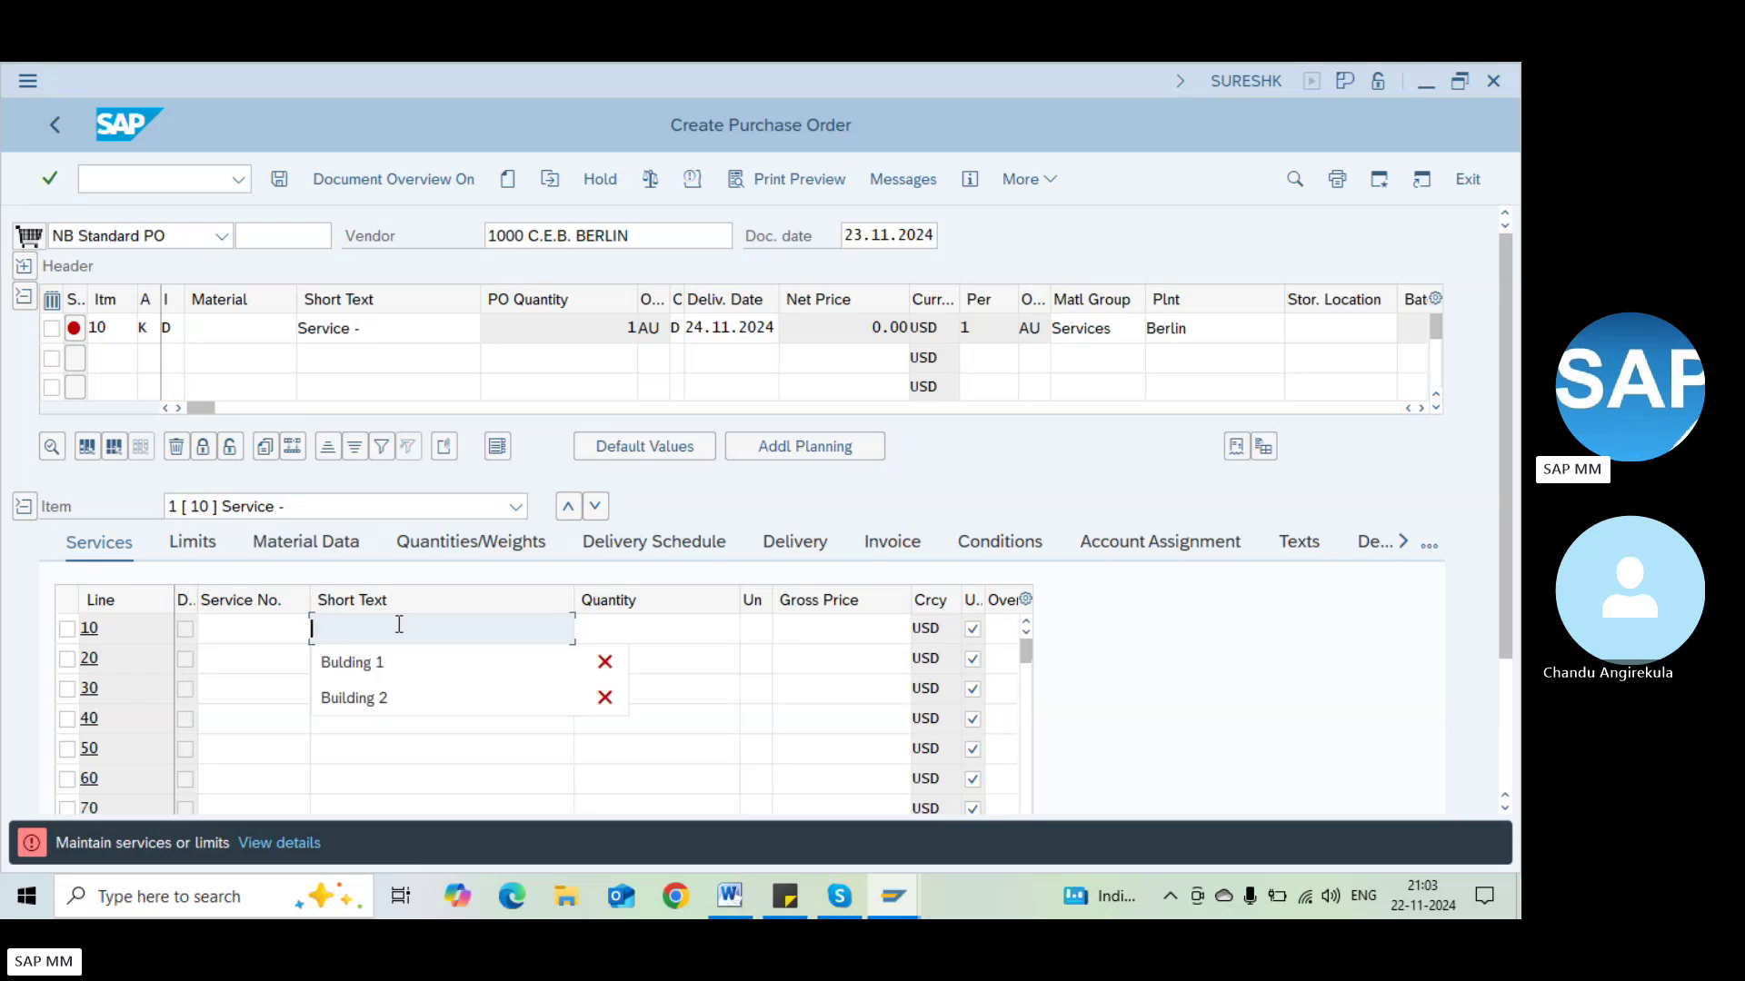
text(Clean)
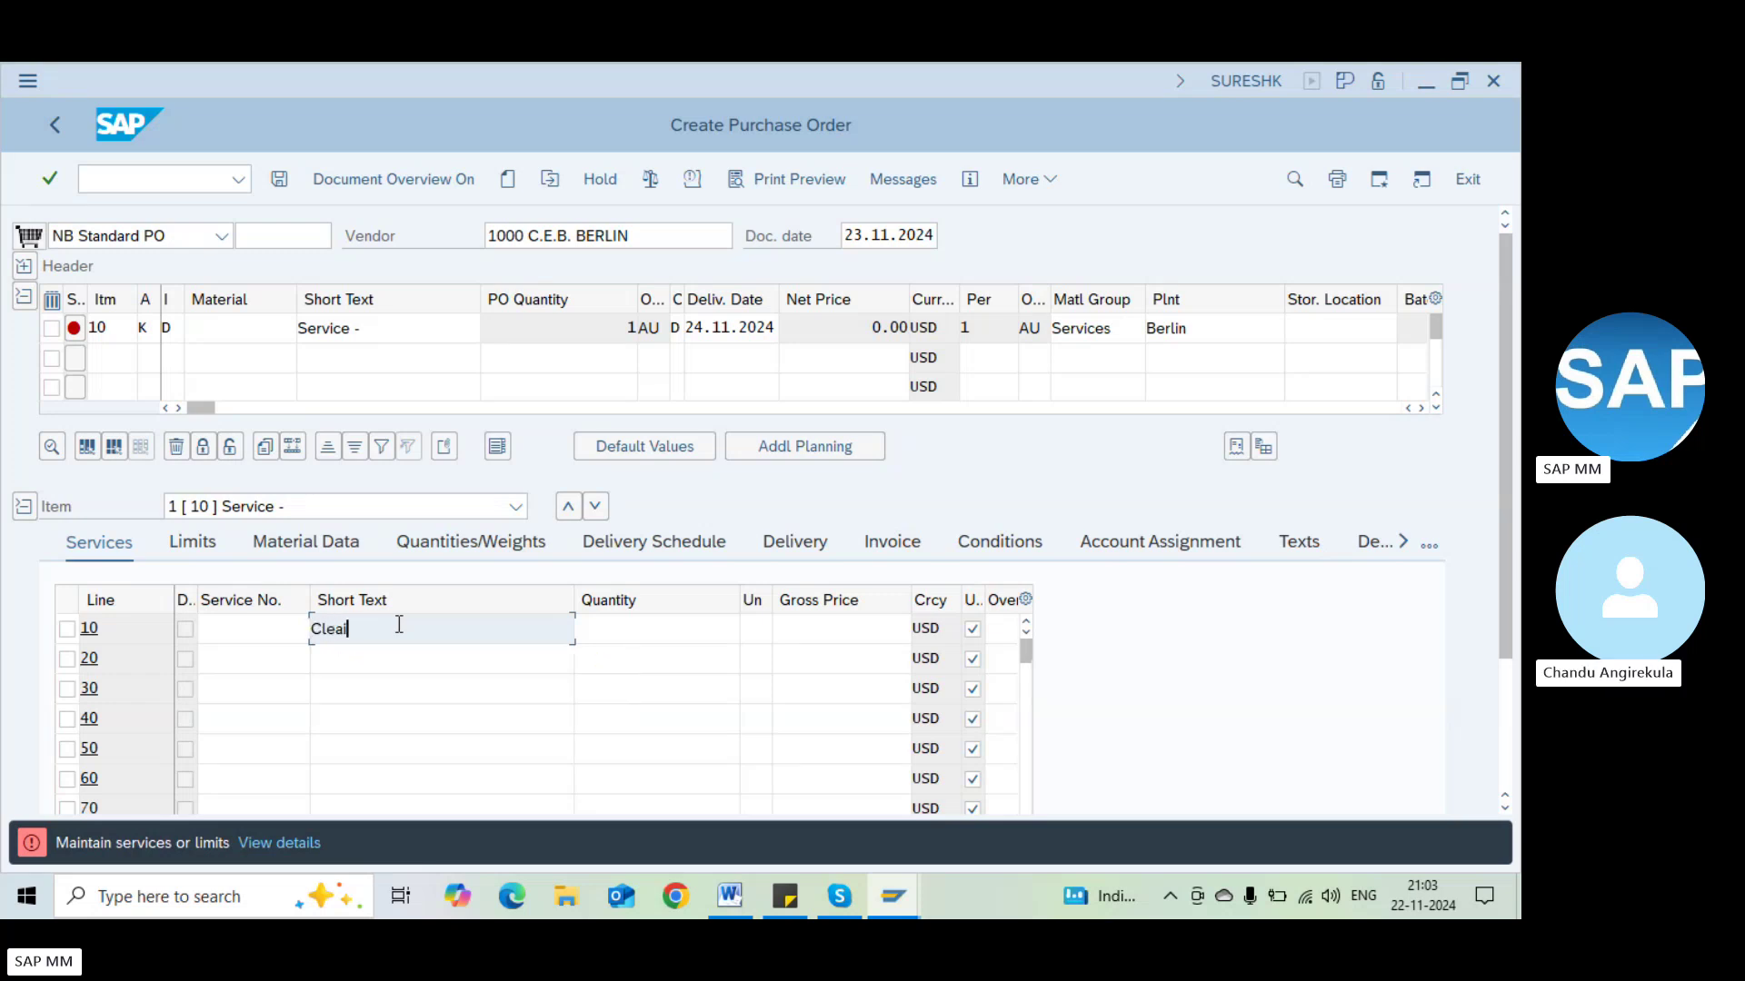
text(ing)
key(Return)
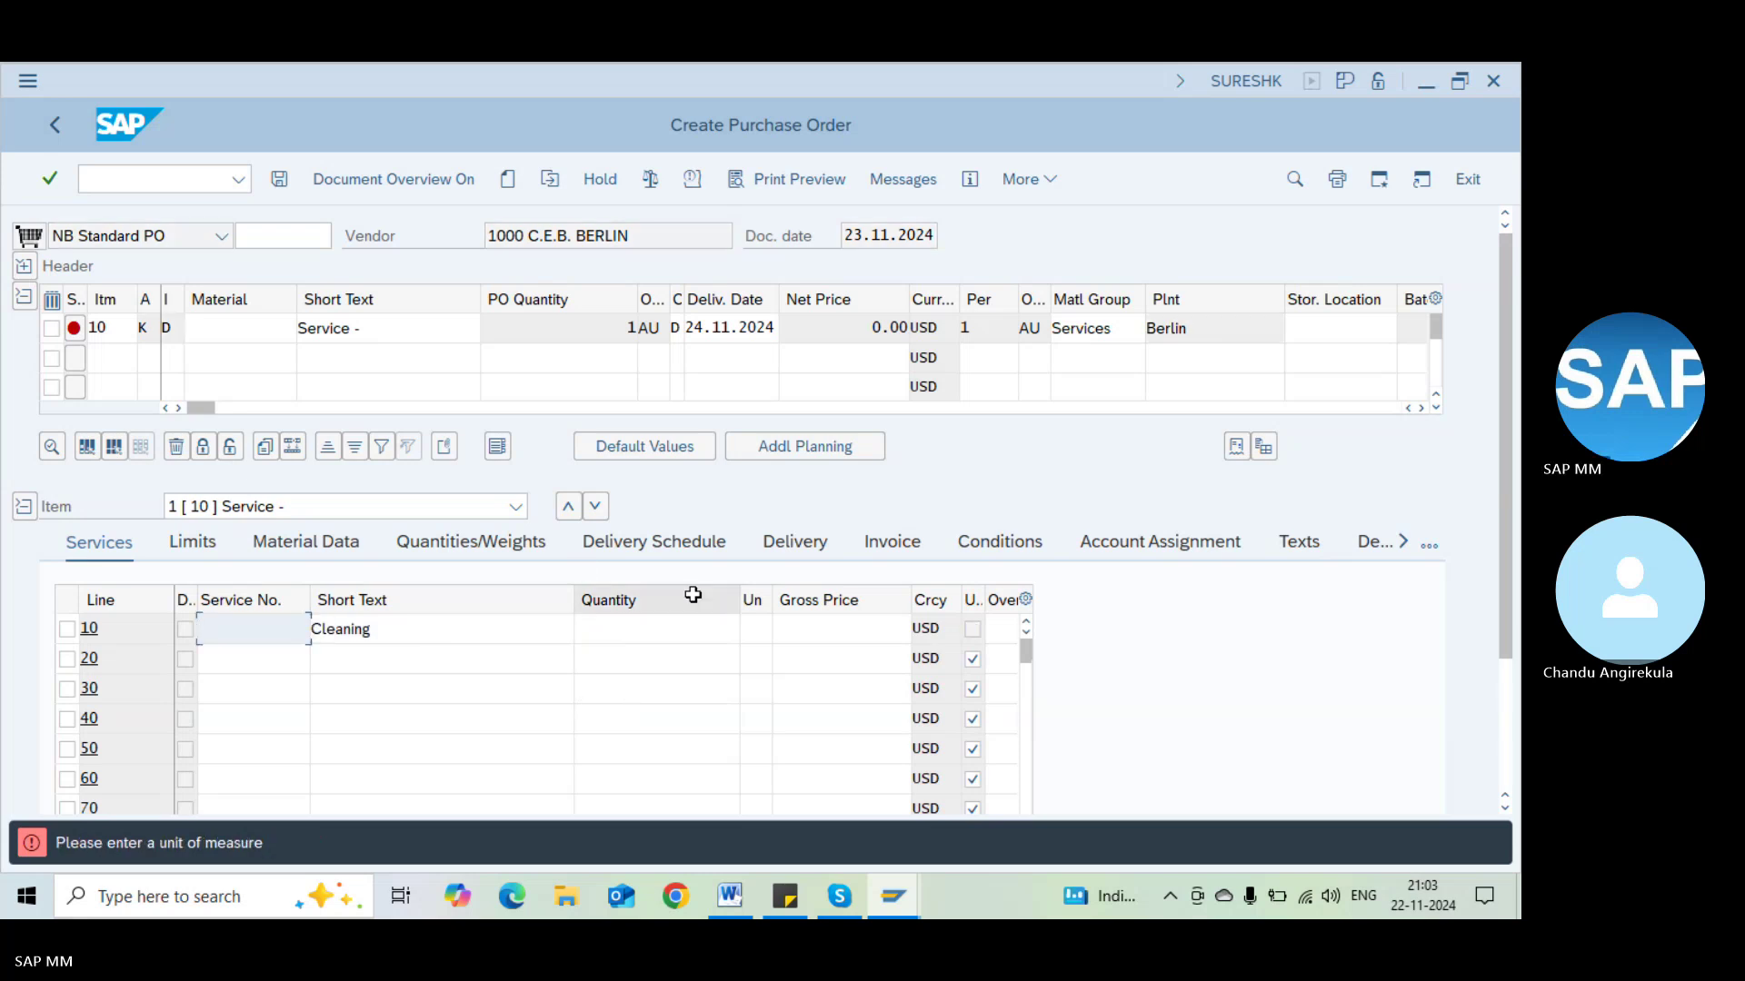
Set the quantity of the Cleaning service line to 1 and its unit to AU
click(639, 637)
text(1)
key(Tab)
text(AU)
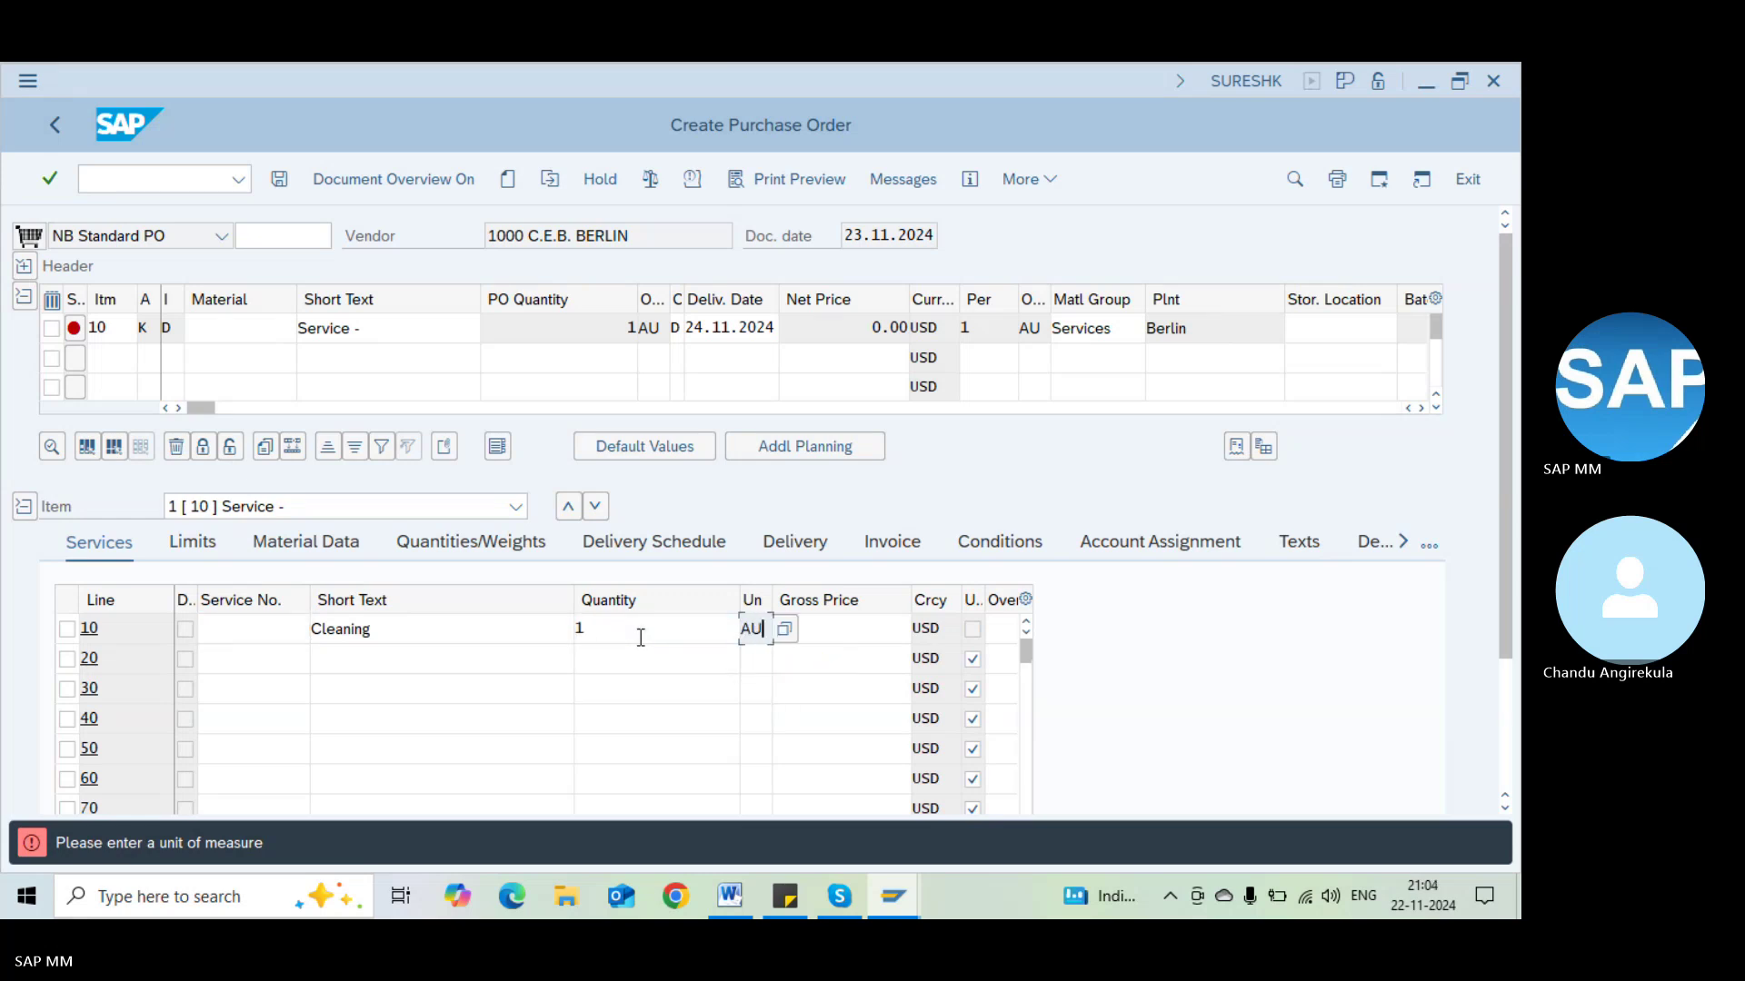
Set the gross price of the Cleaning service line to 100
key(Tab)
text(100)
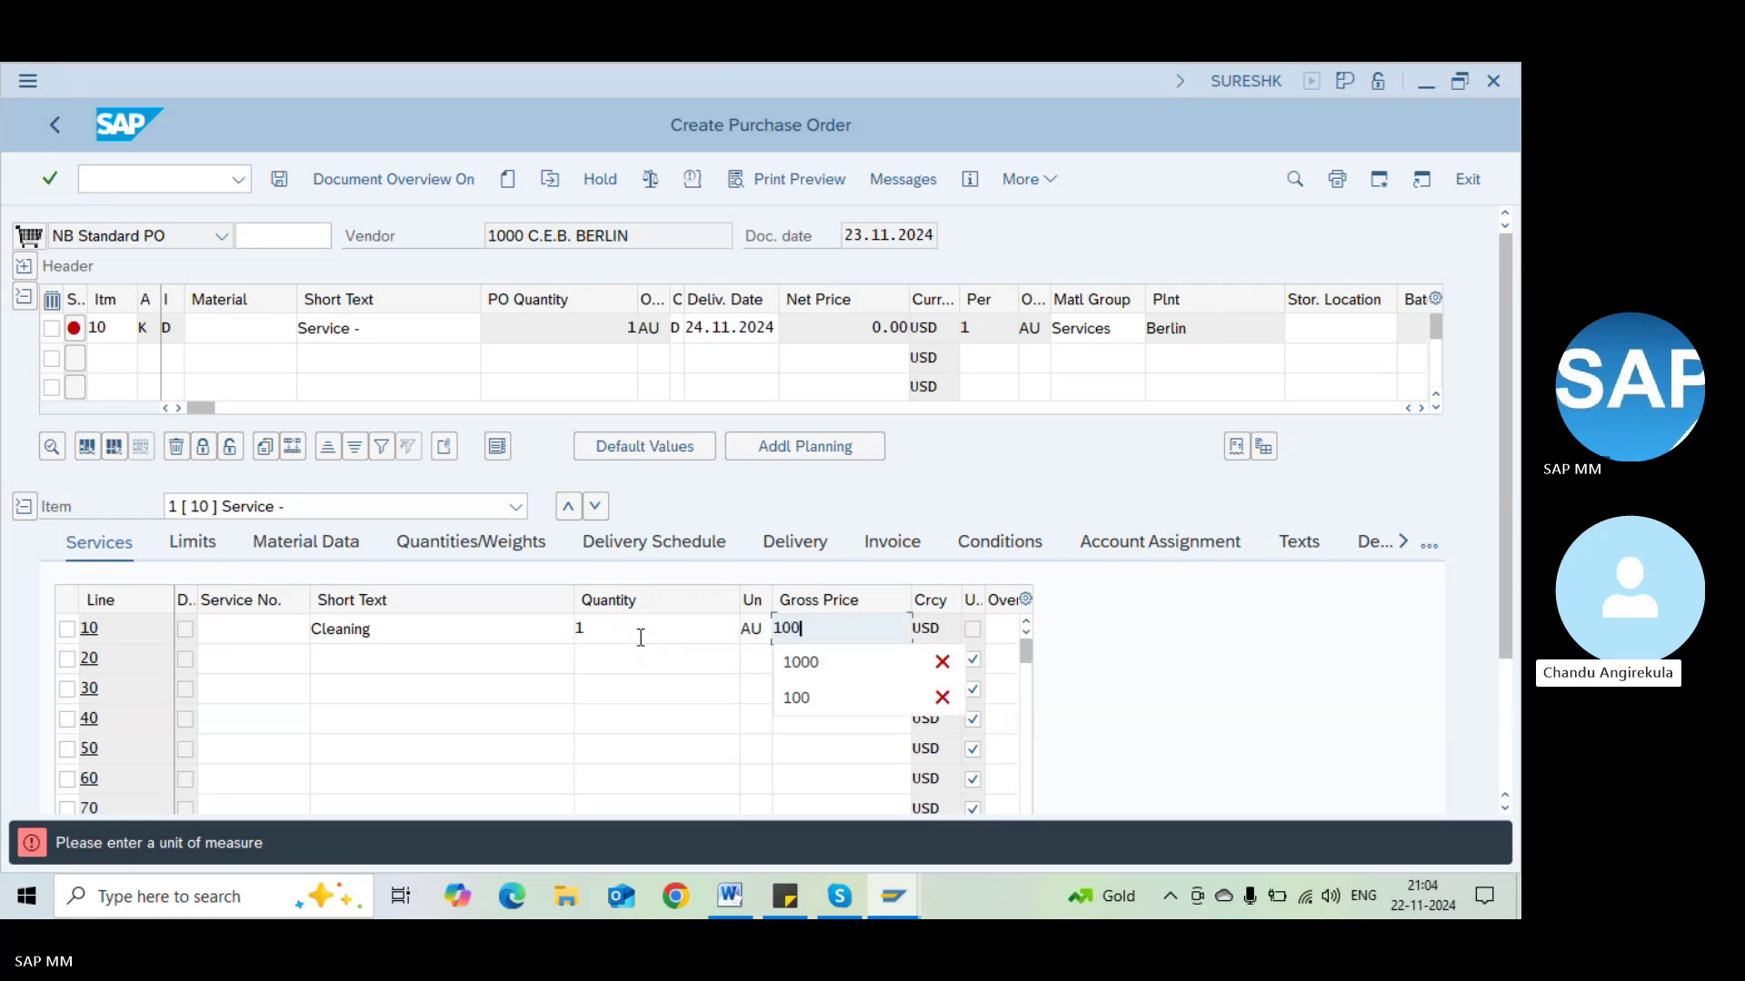
key(Return)
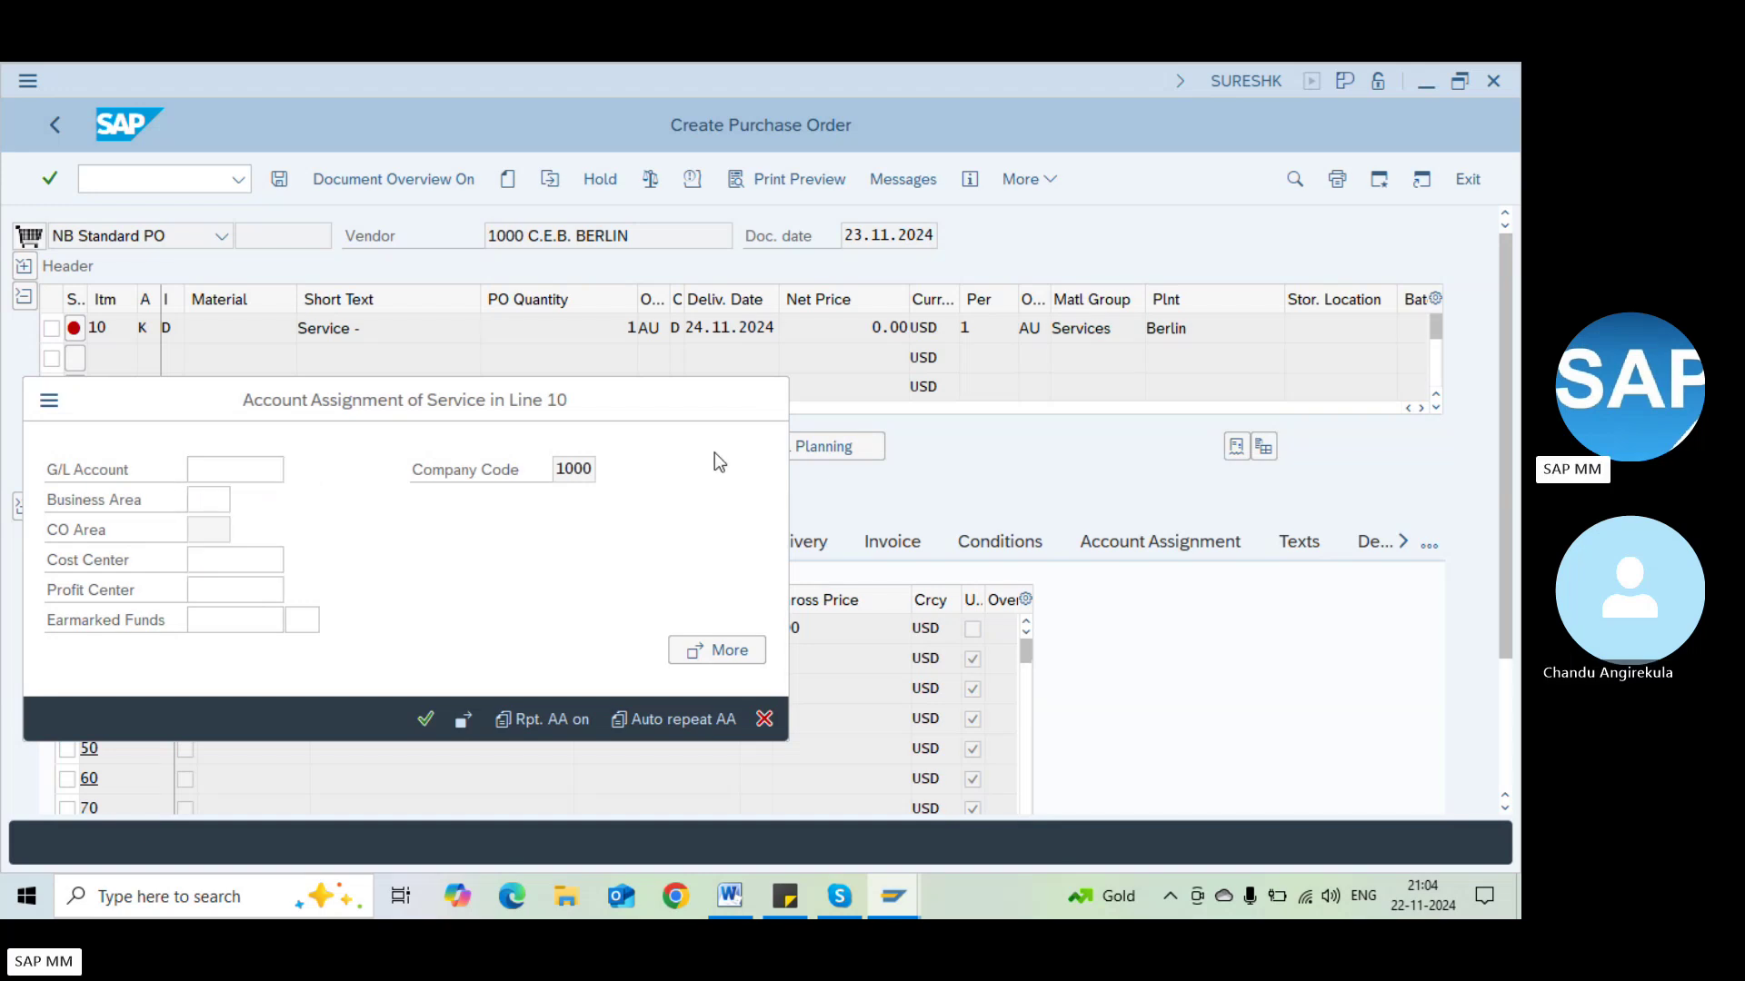
Terminate the account assignment specification for the service line and leave the purchase order without saving it
click(767, 399)
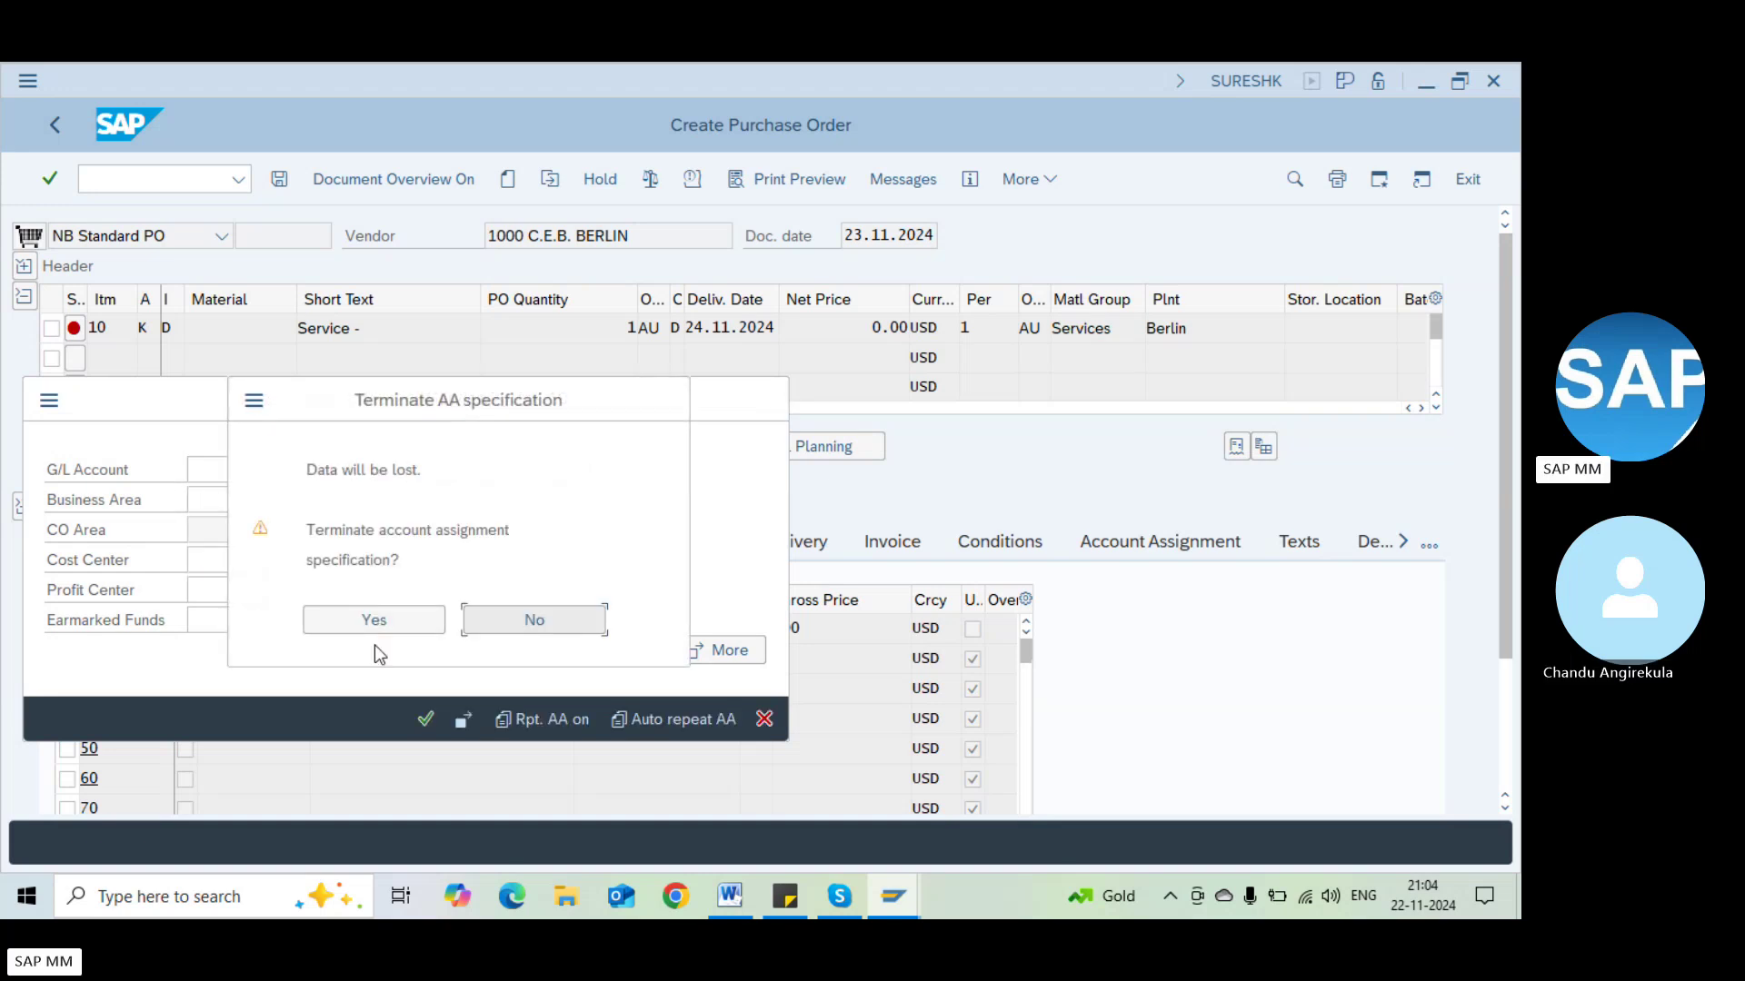
click(398, 627)
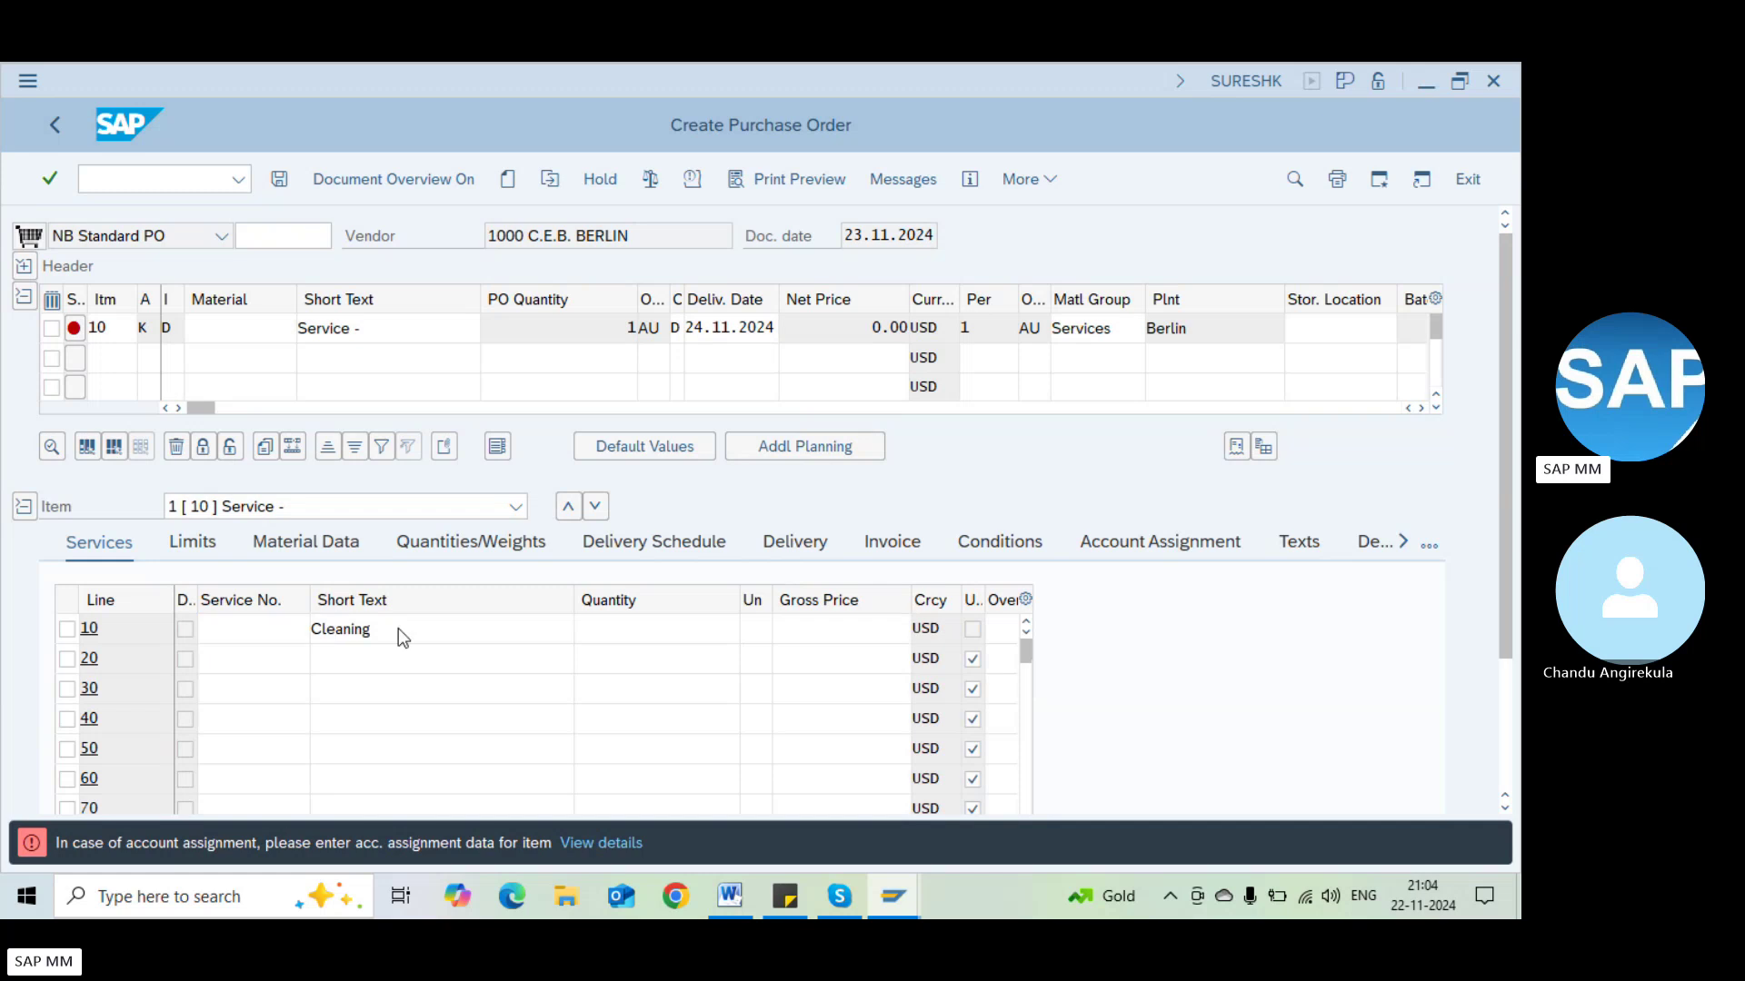
key(F3)
click(462, 556)
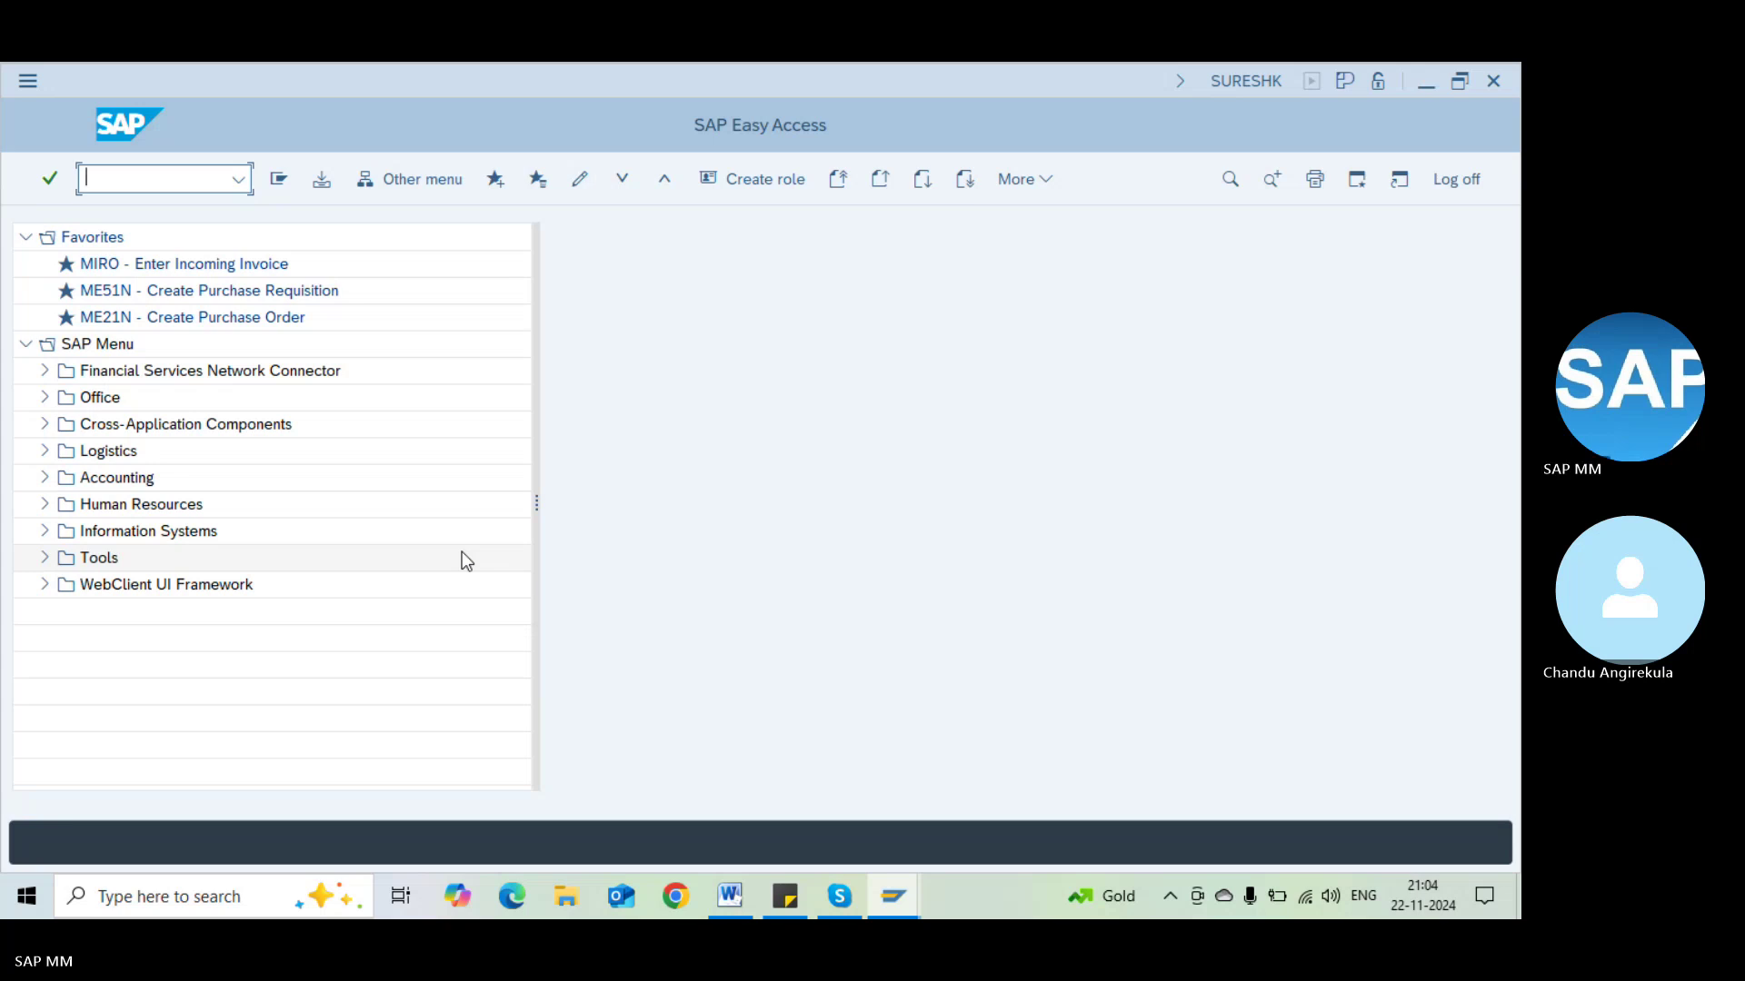
Switch to the Word notes and add a line "Source list -----" followed by numbered point 1) "List of supplier"
key(alt+Tab)
key(alt+Tab)
key(Tab)
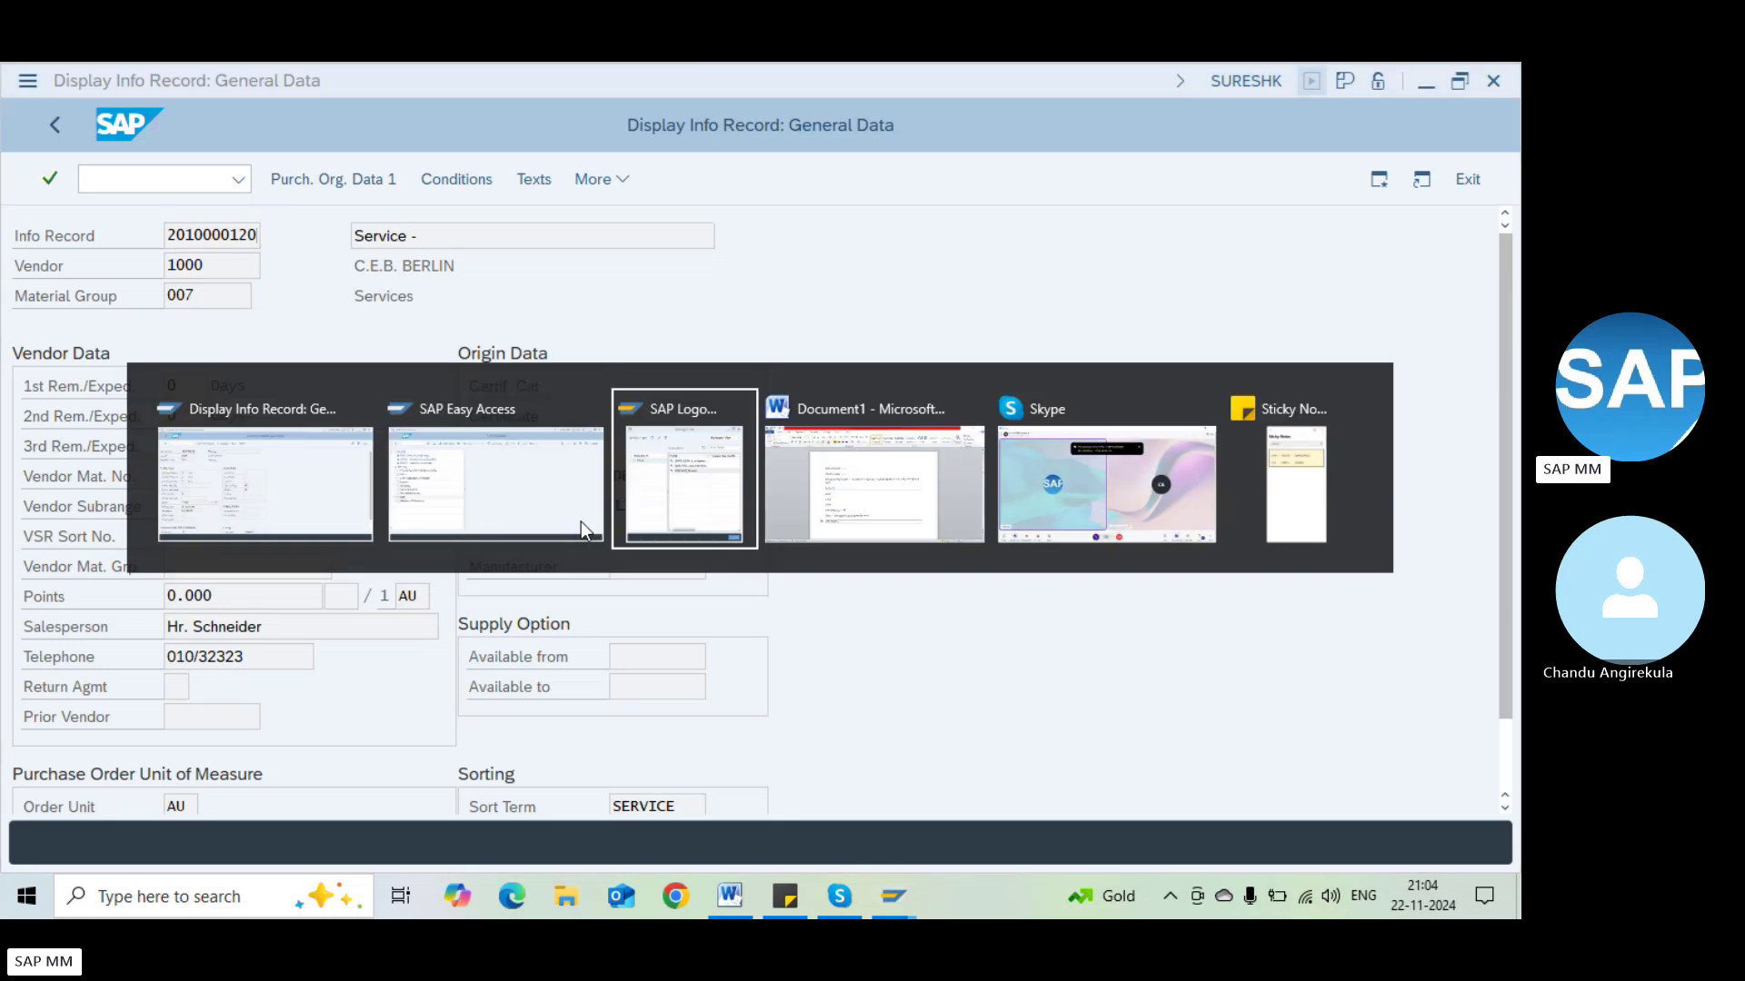
key(Tab)
click(460, 774)
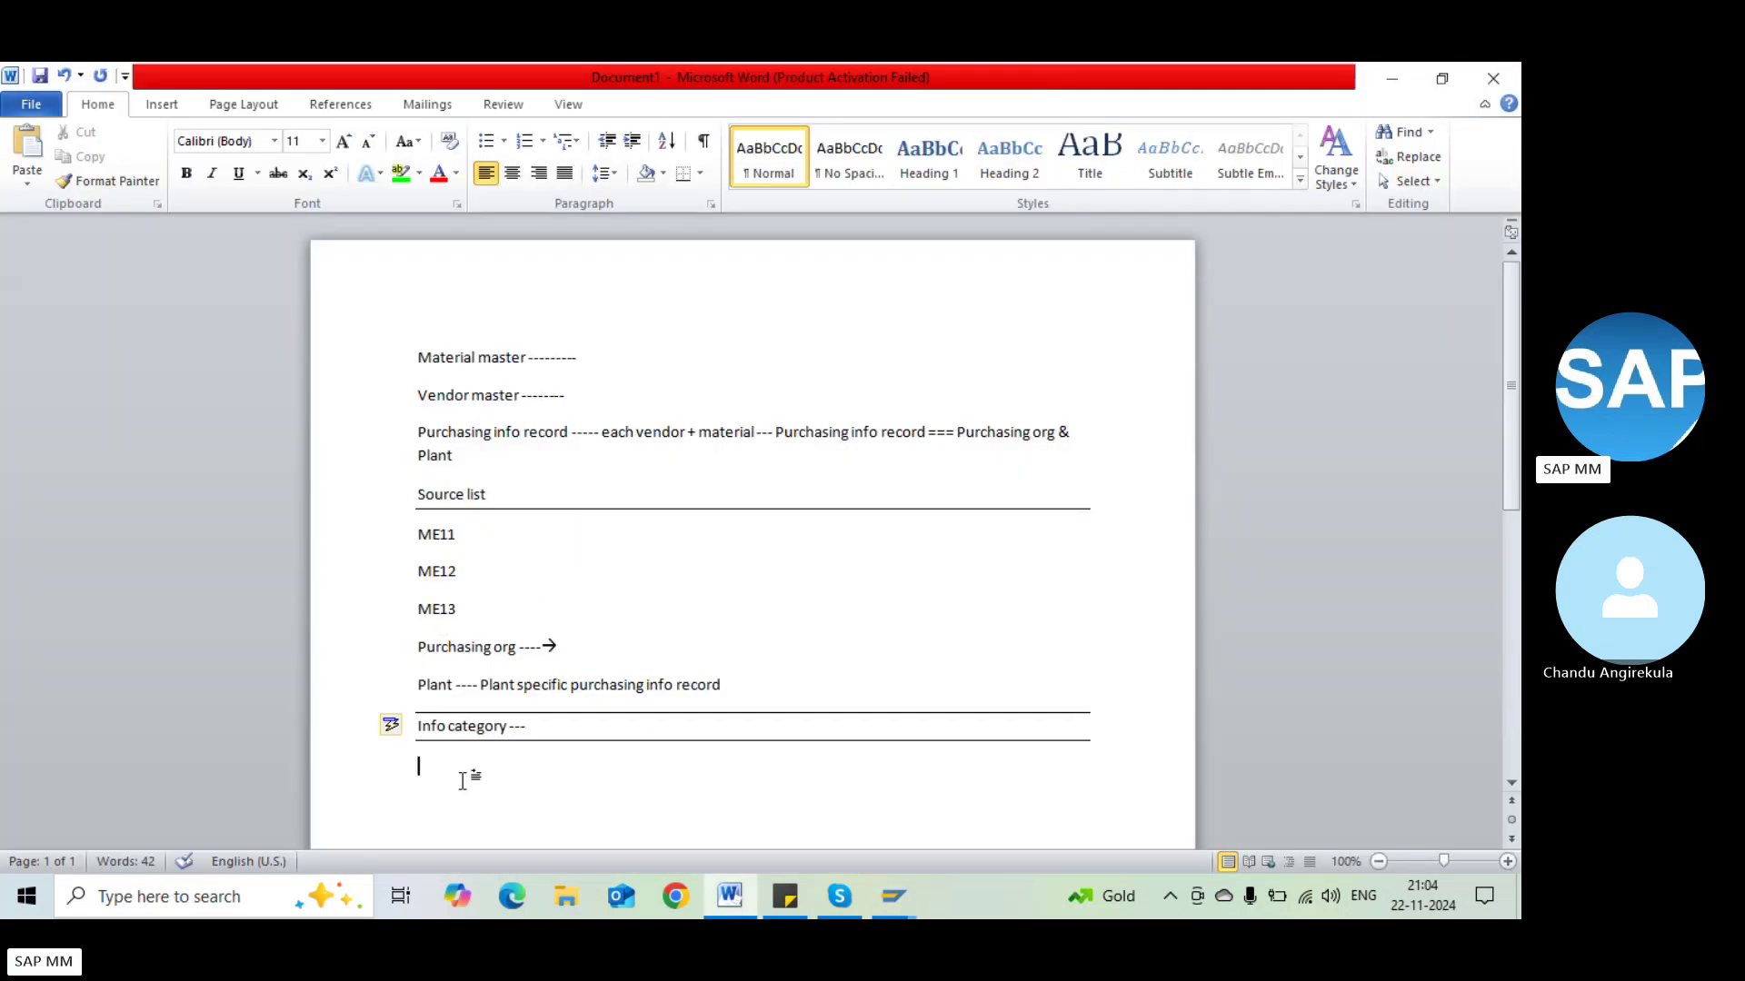
text(Source list -----)
key(Return)
text(1) )
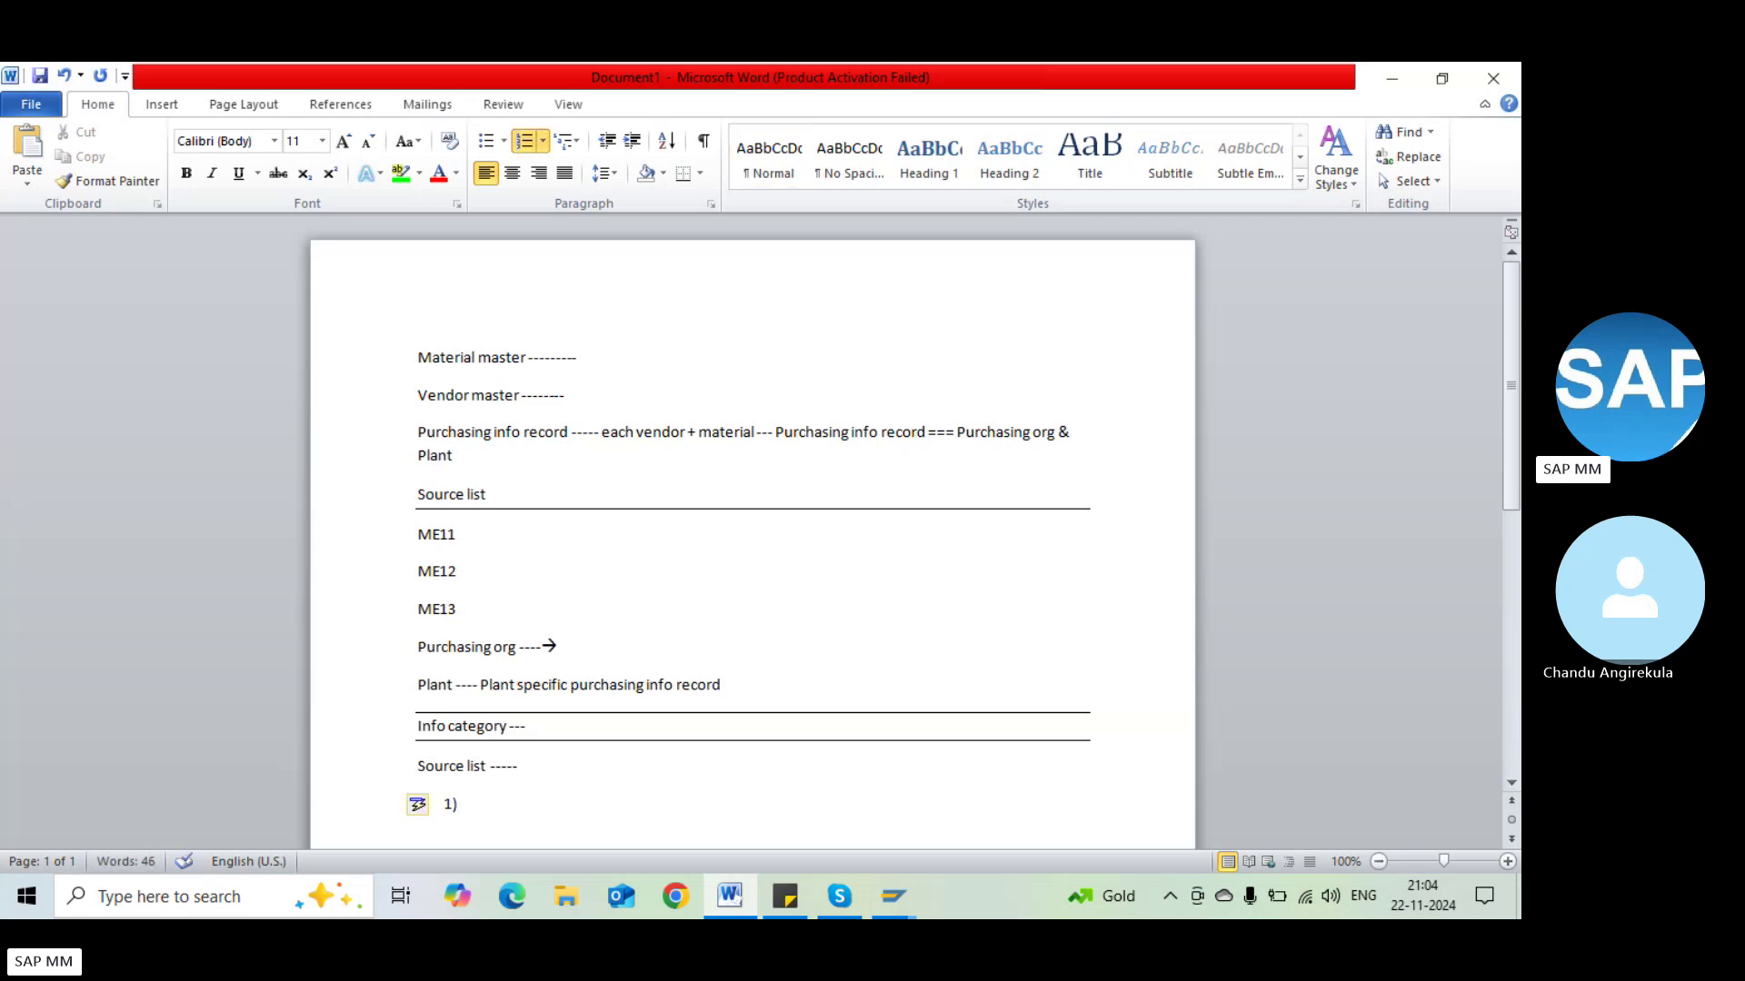
text(List os u)
text(f supplier)
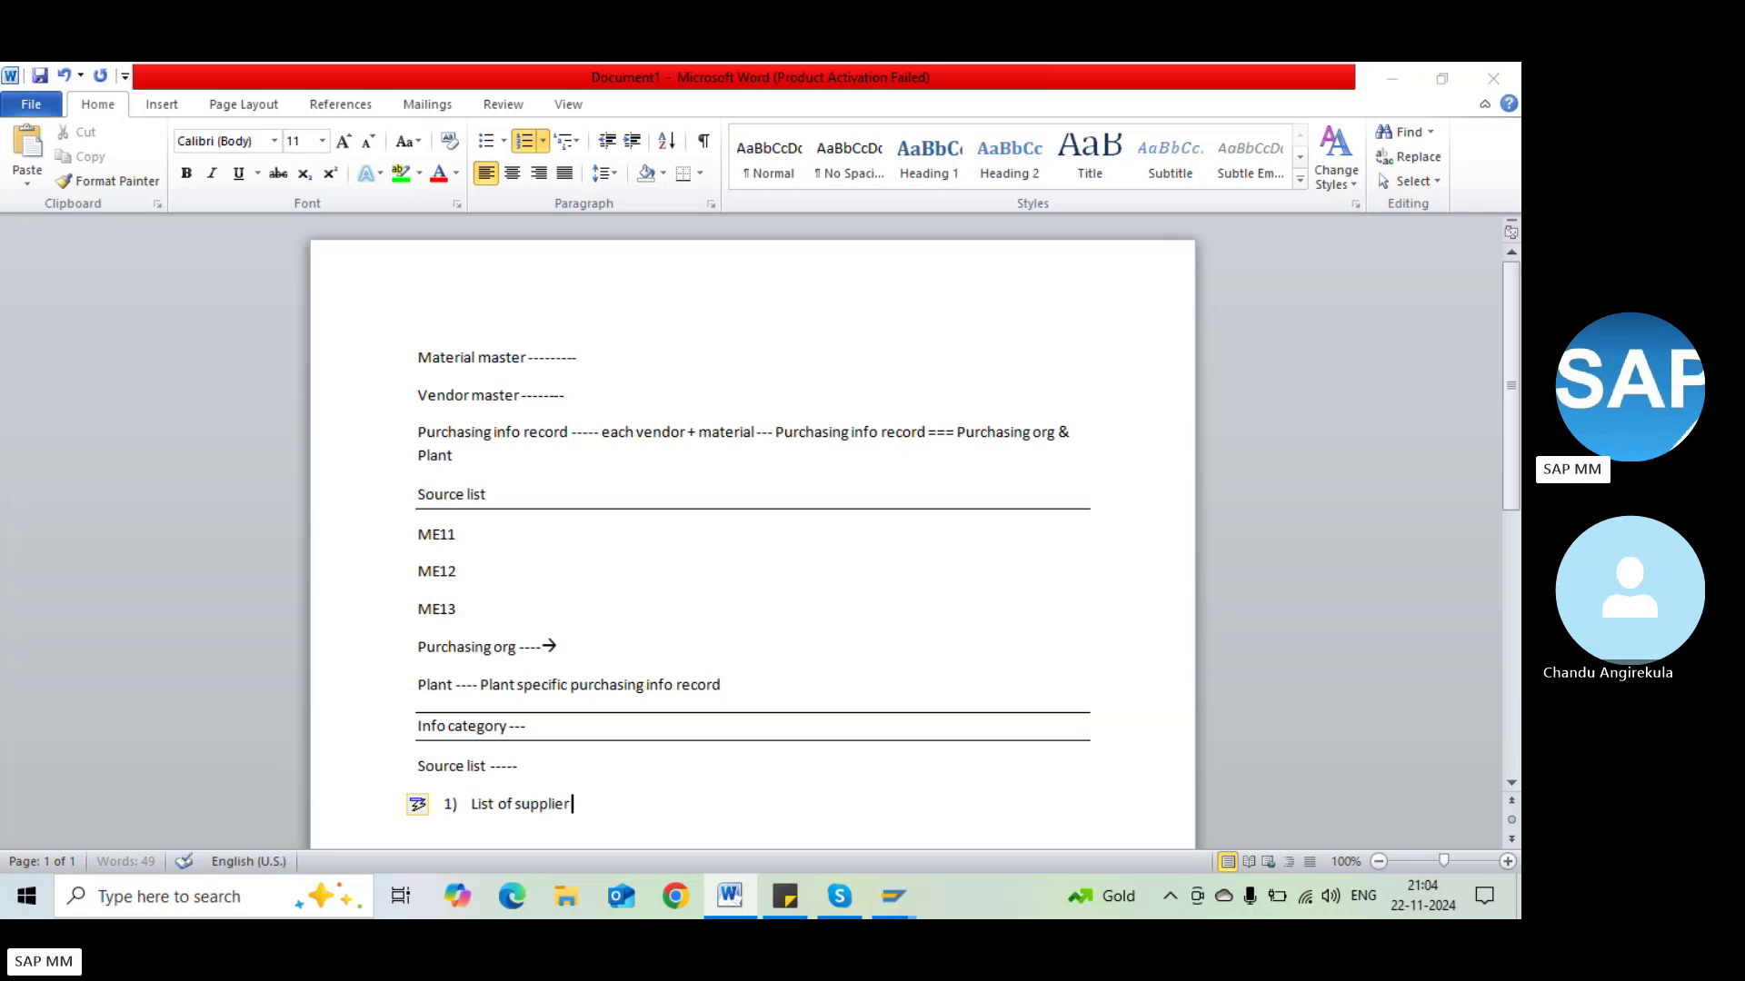
Switch back to SAP and display the Basic Data 1 view of material 50067953 with transaction MM03
key(alt+Tab)
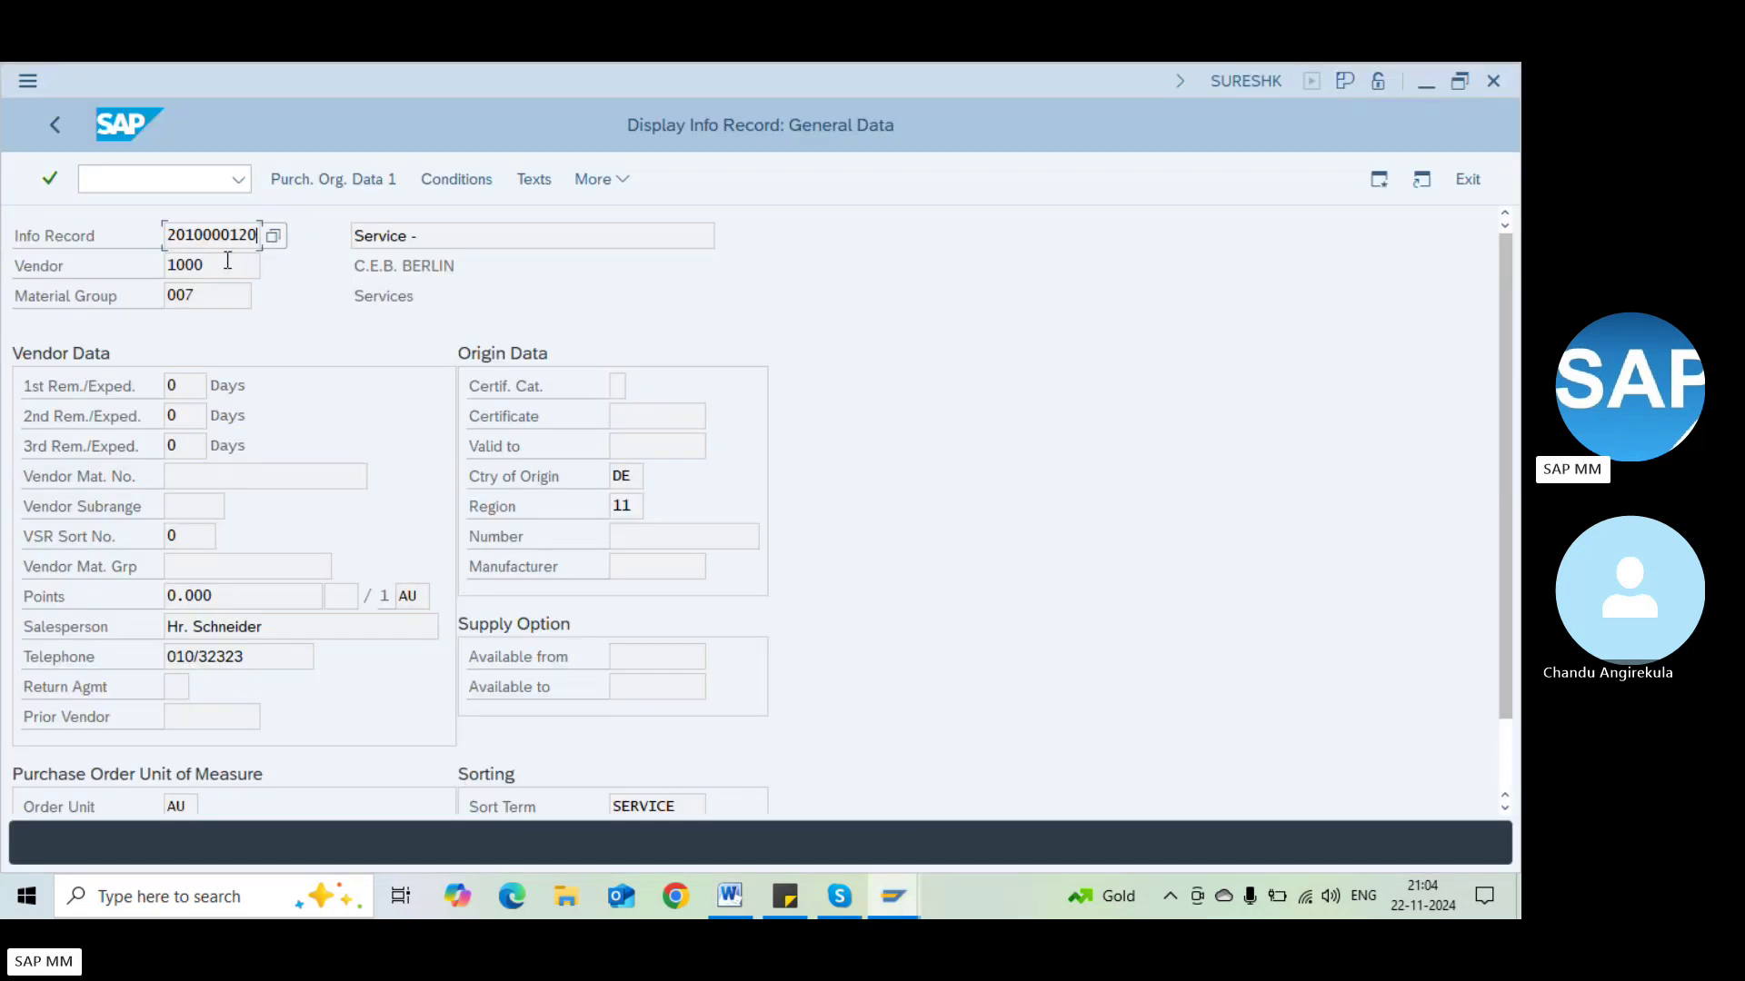
click(156, 187)
text(/nmm03)
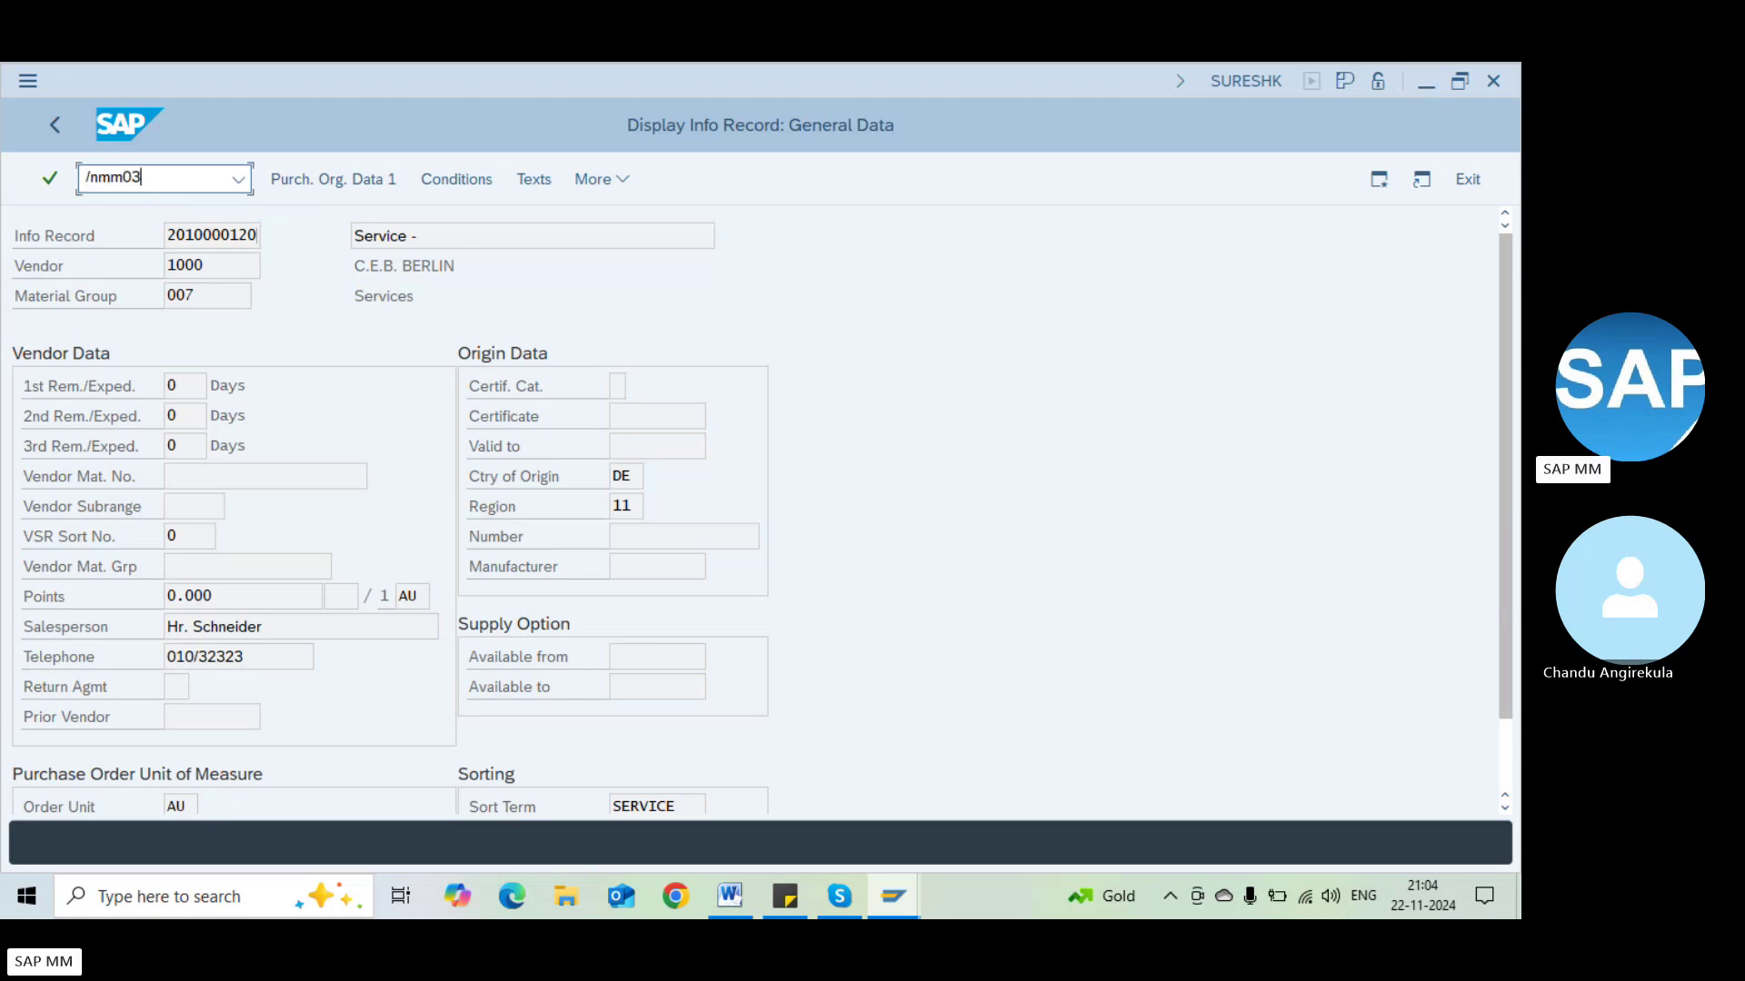
key(Return)
key(BackSpace)
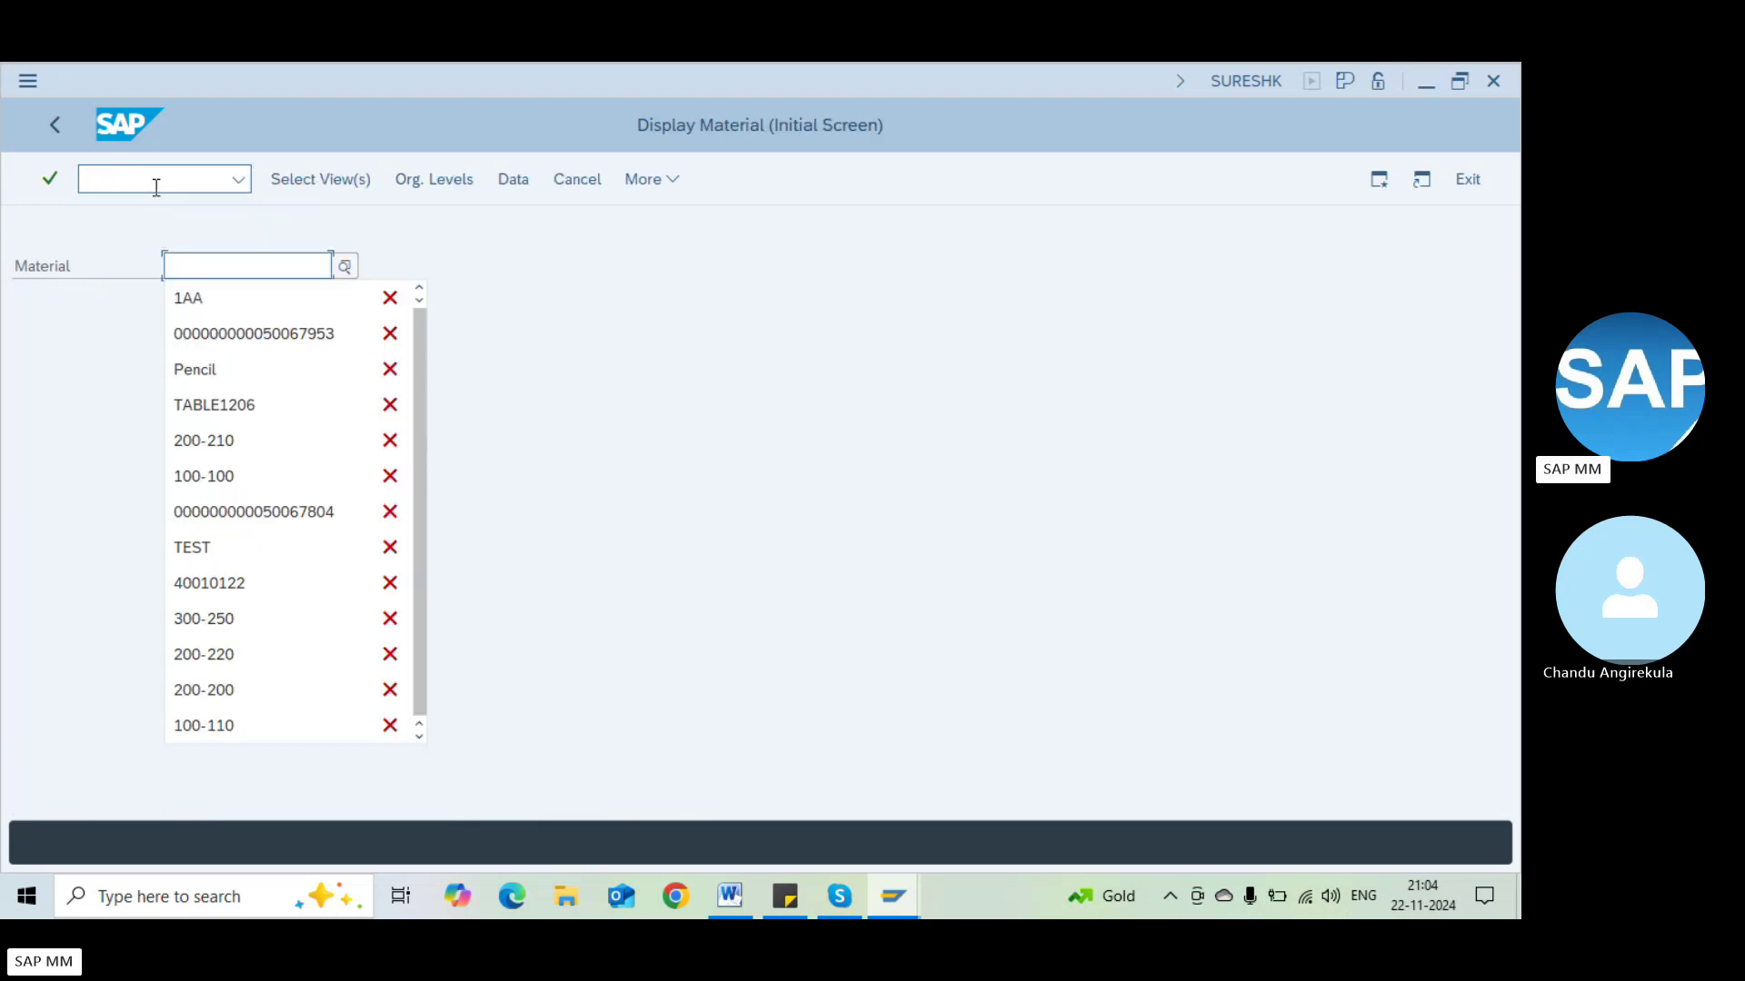
key(Down)
key(Down)
key(Return)
key(Return)
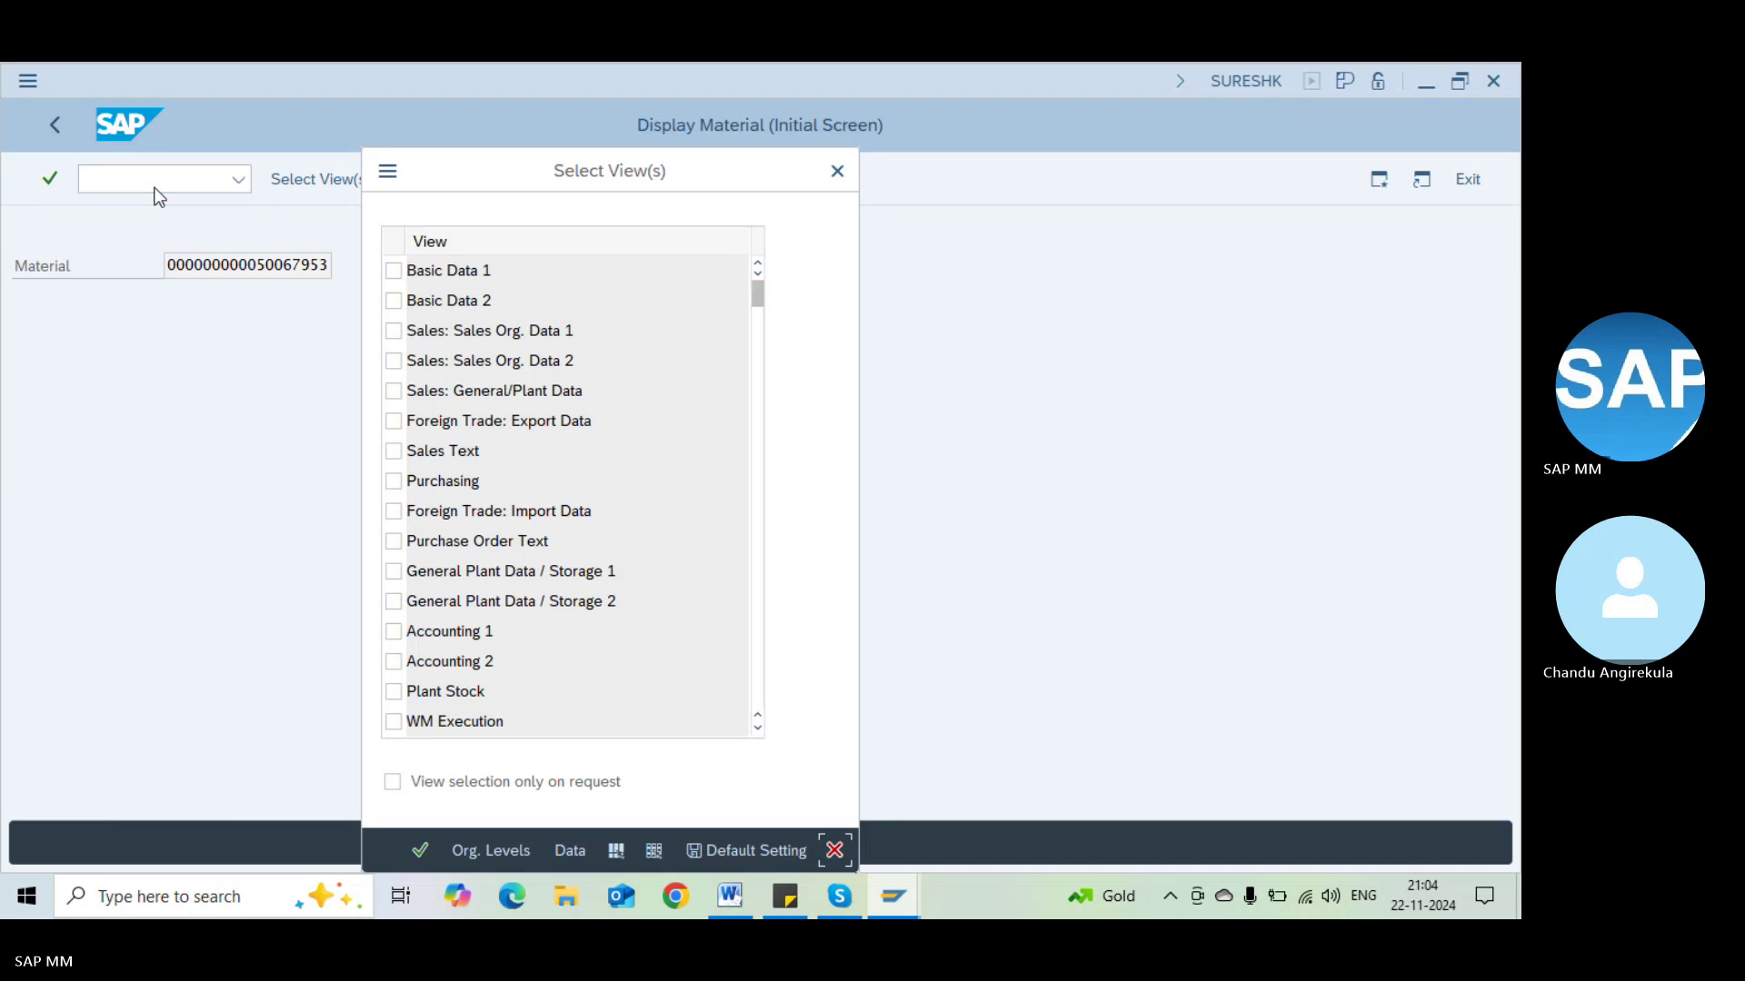
click(394, 270)
key(Return)
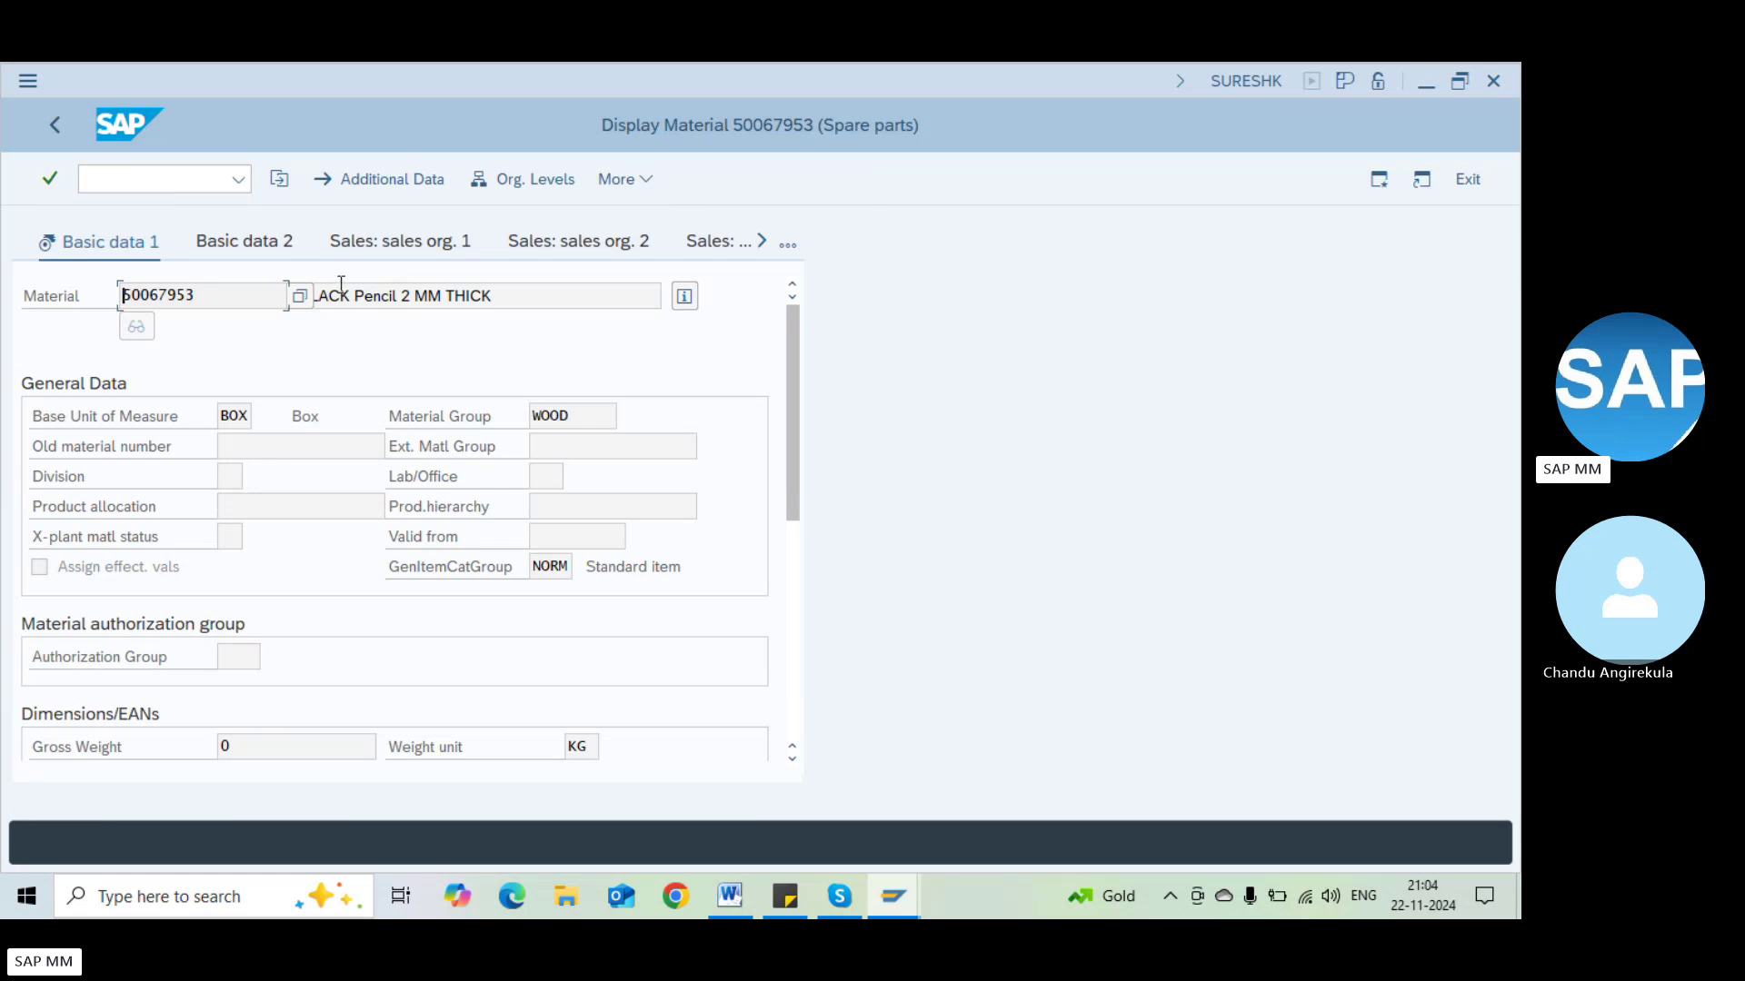
Select the displayed material number and try to open its source list for plant 1100 with transaction ME01
key(shift+Left)
key(shift+Left)
key(shift+Left)
key(shift+Left)
key(shift+Left)
key(shift+Left)
key(shift+Left)
key(shift+Left)
click(107, 179)
text(/n)
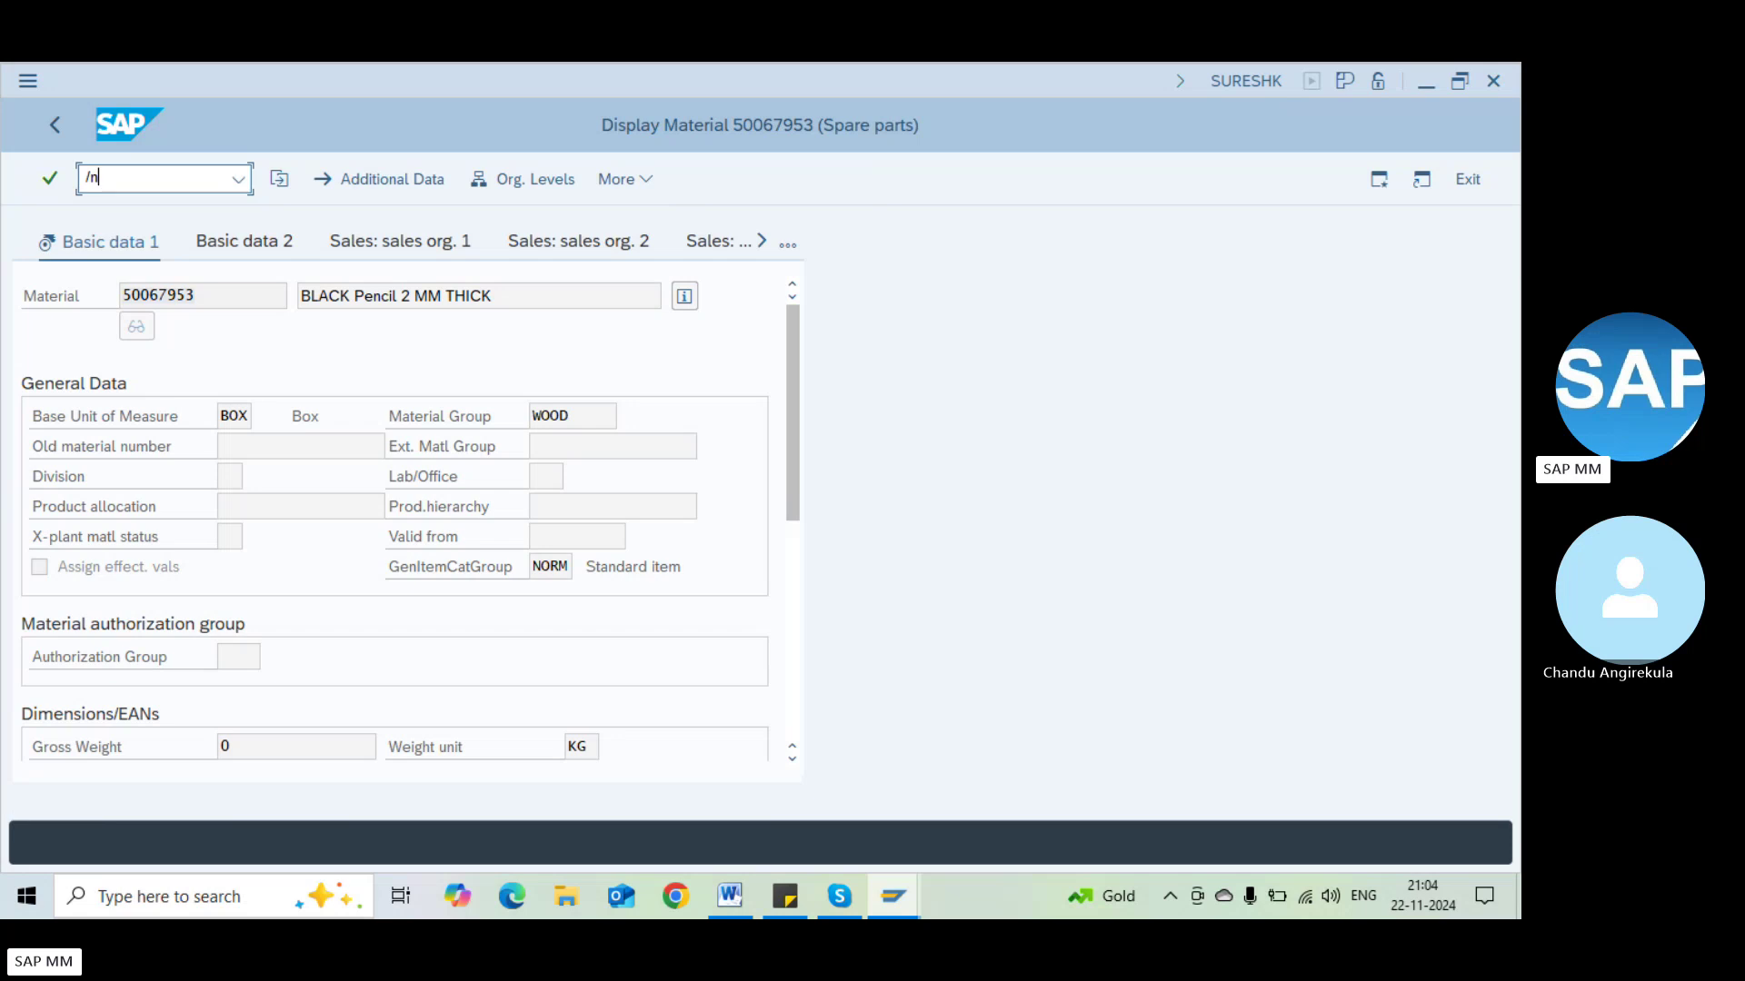
text(me01)
key(Return)
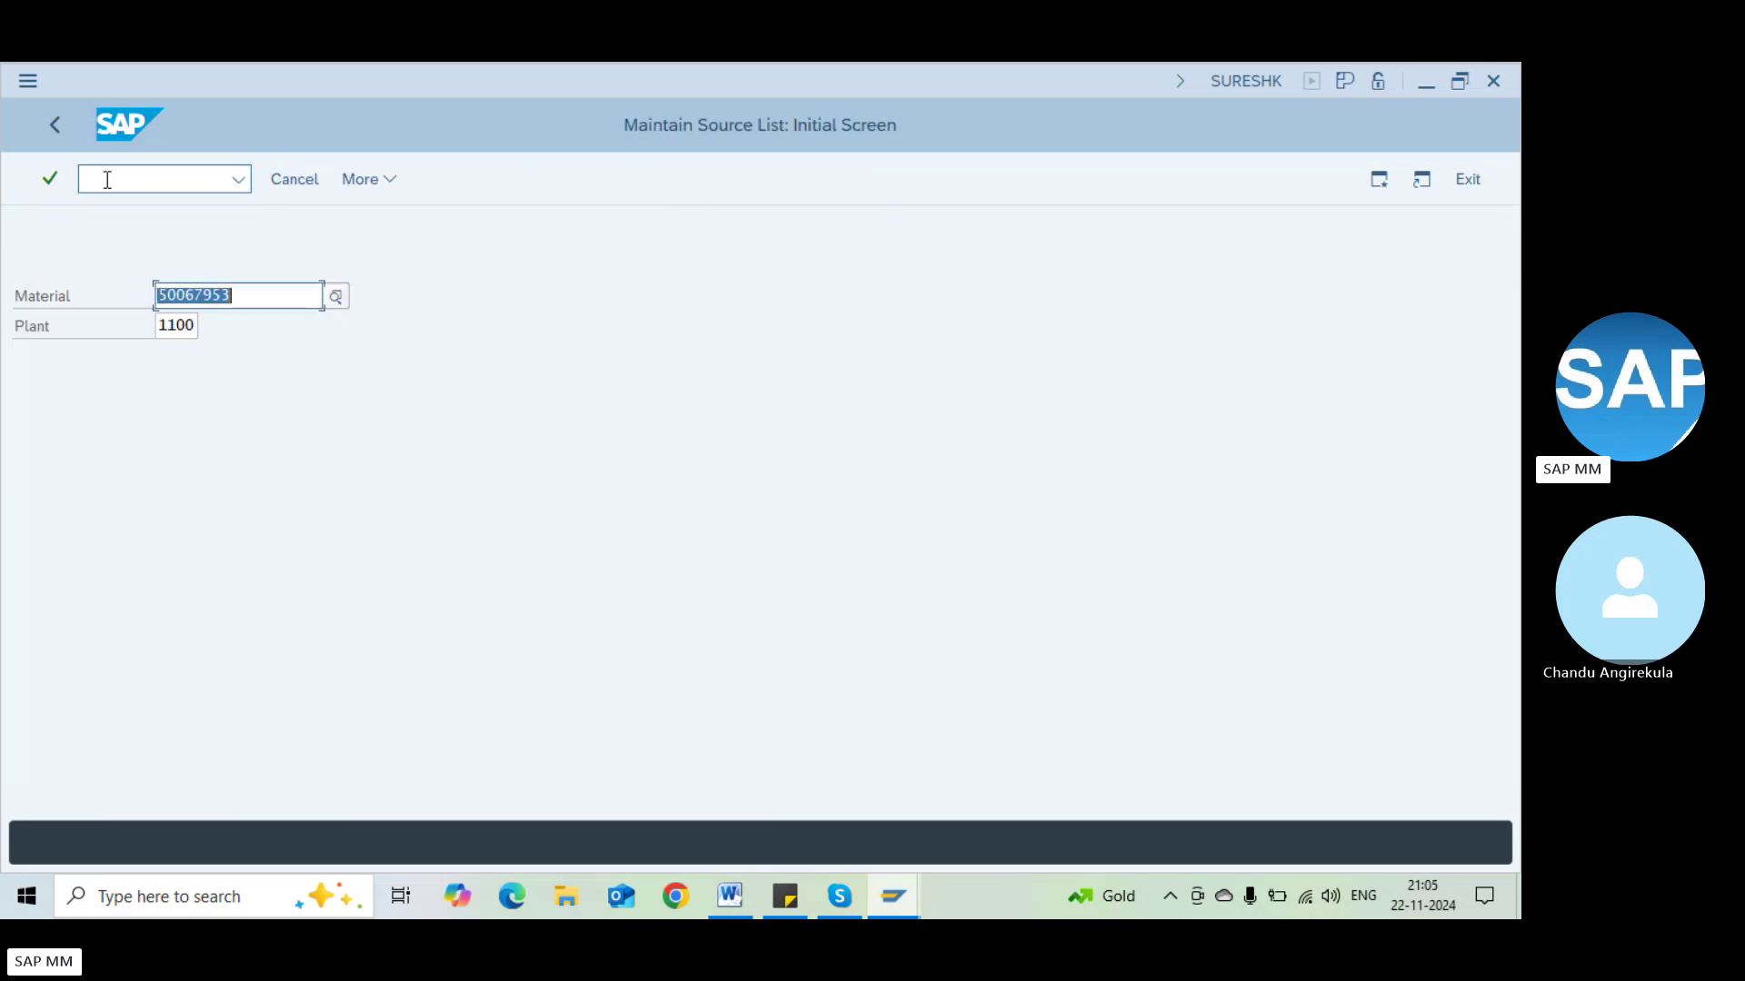
key(Return)
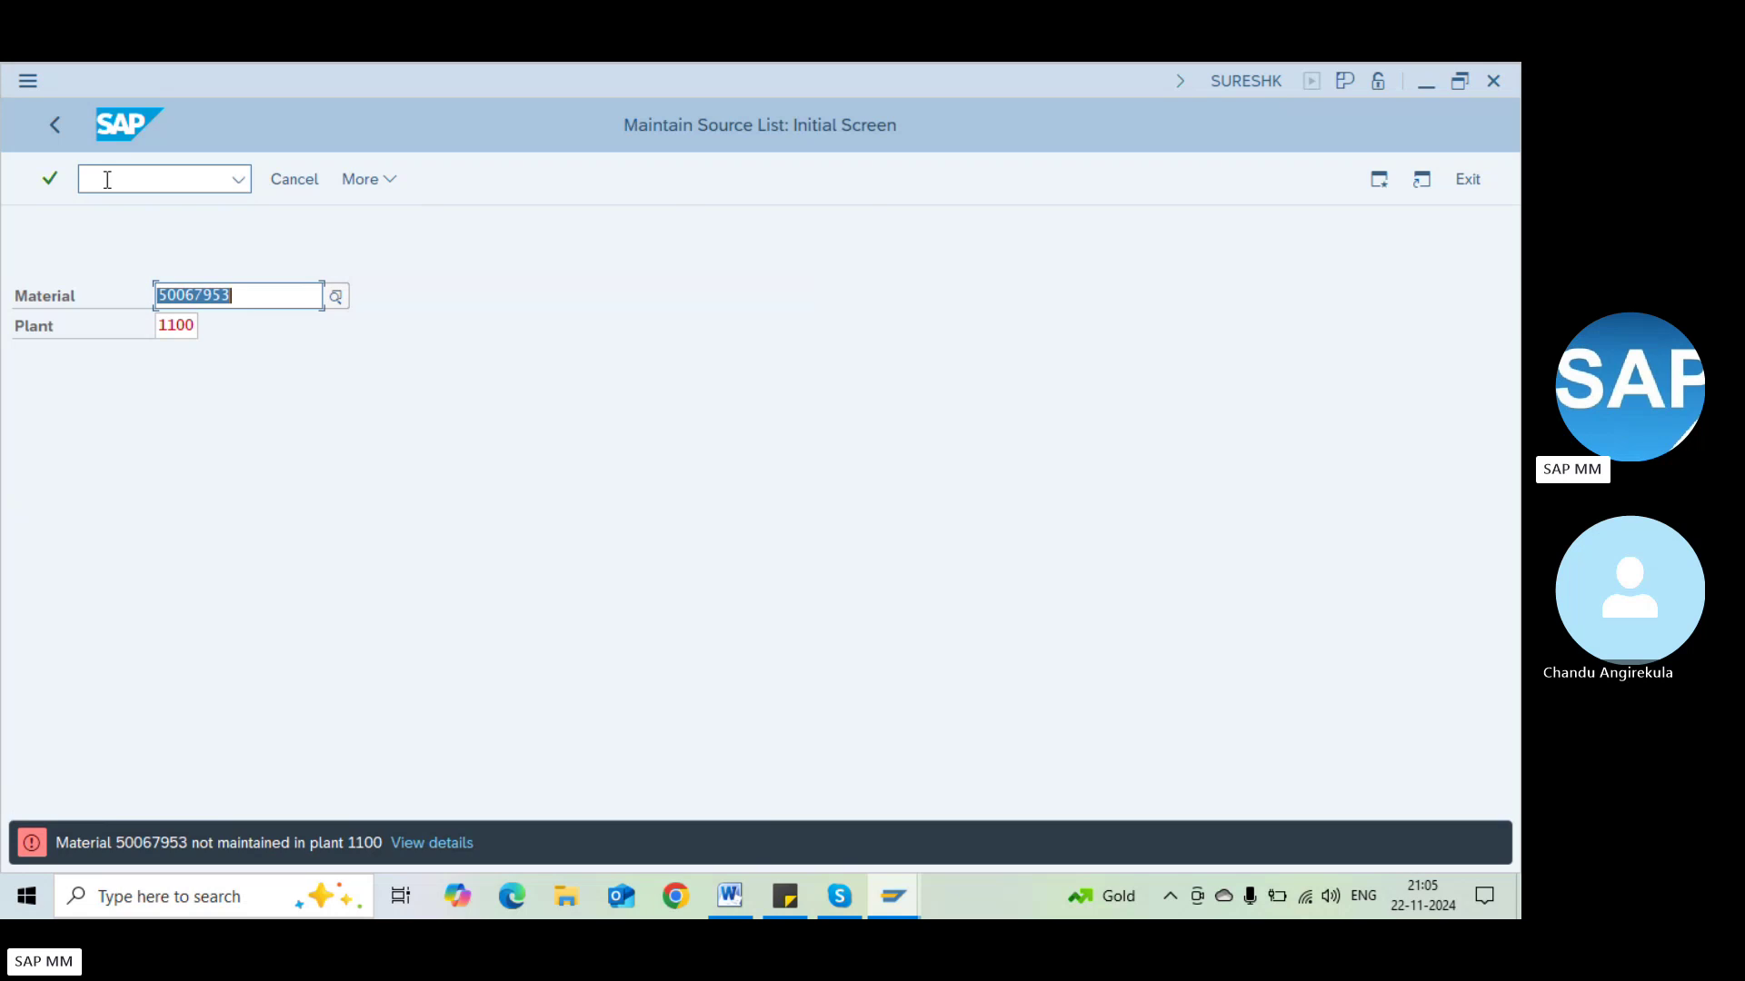
Set the plant to 1000 and open the source list overview for material 50067953
key(Tab)
text(1000)
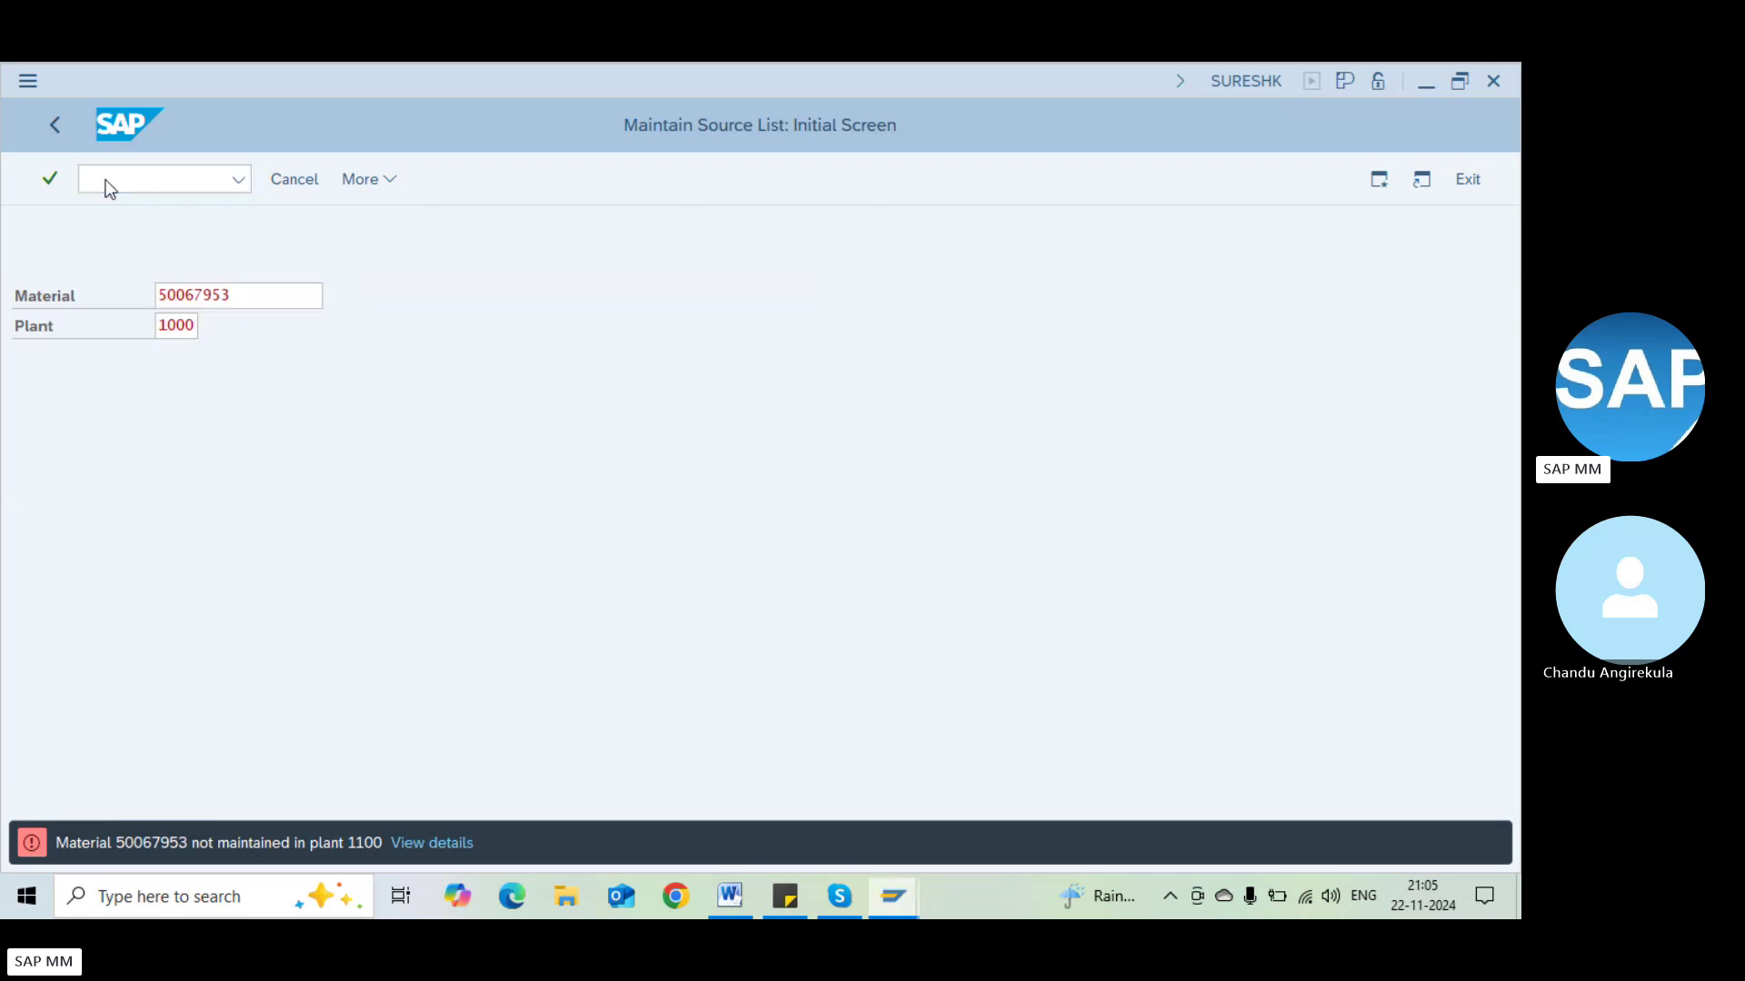
key(Return)
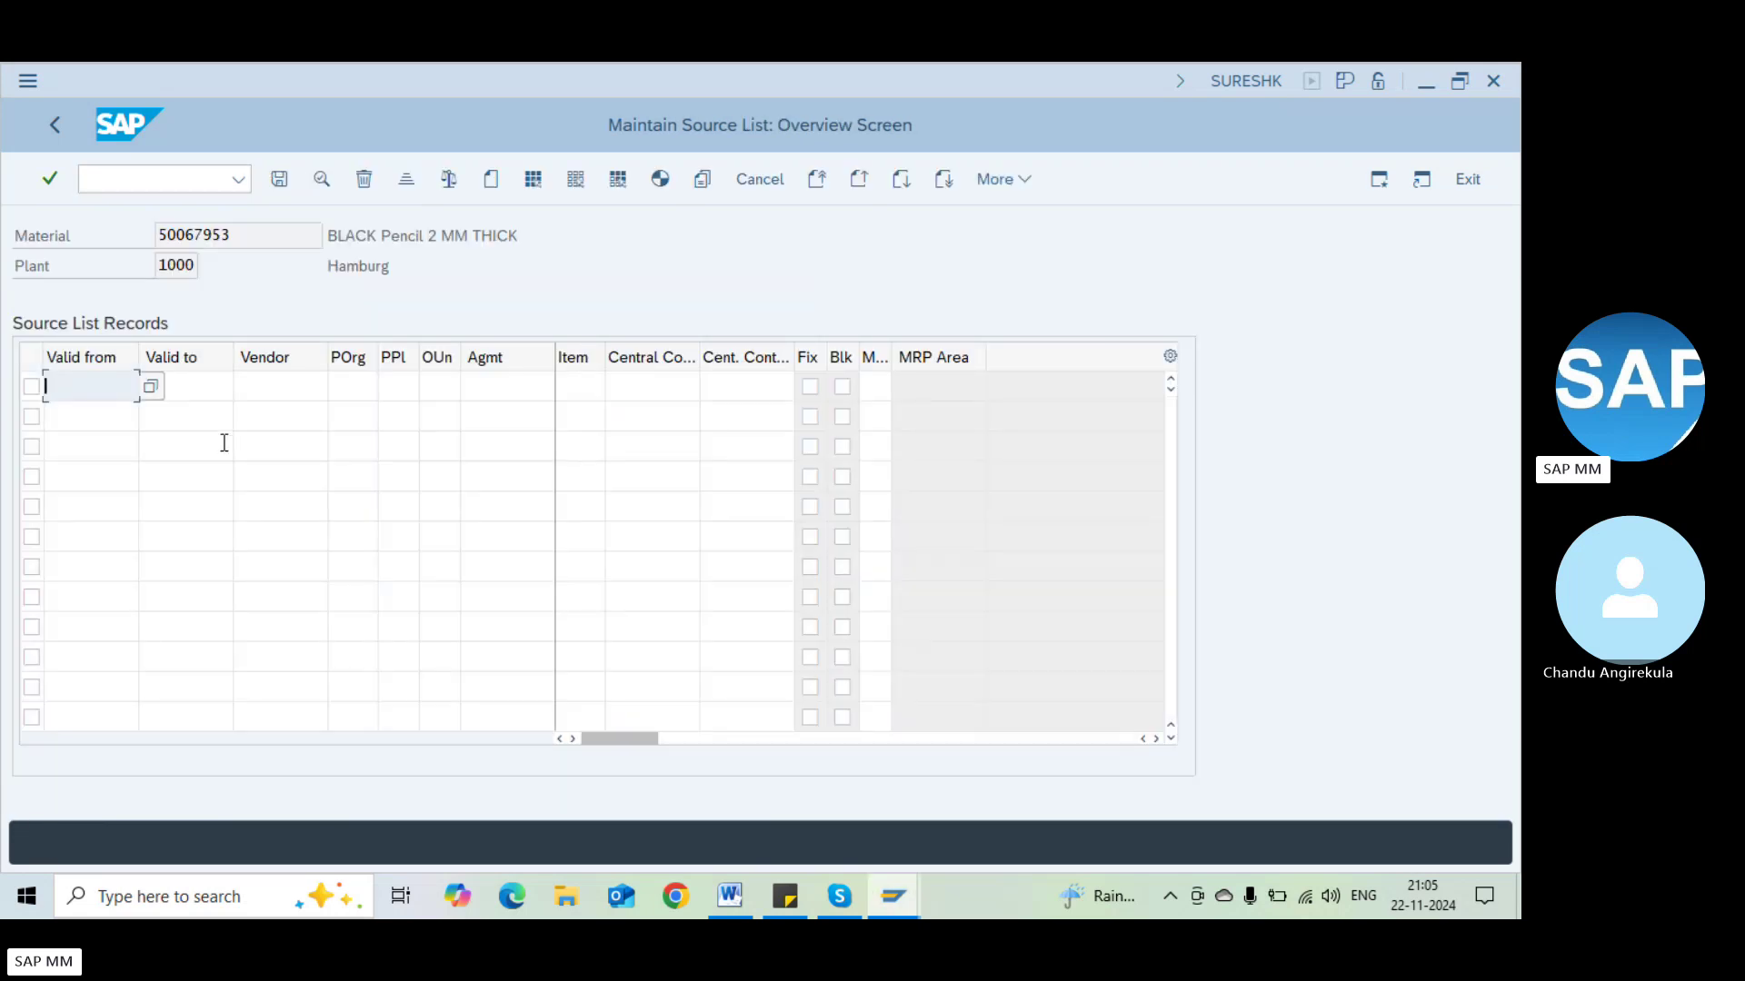
click(297, 387)
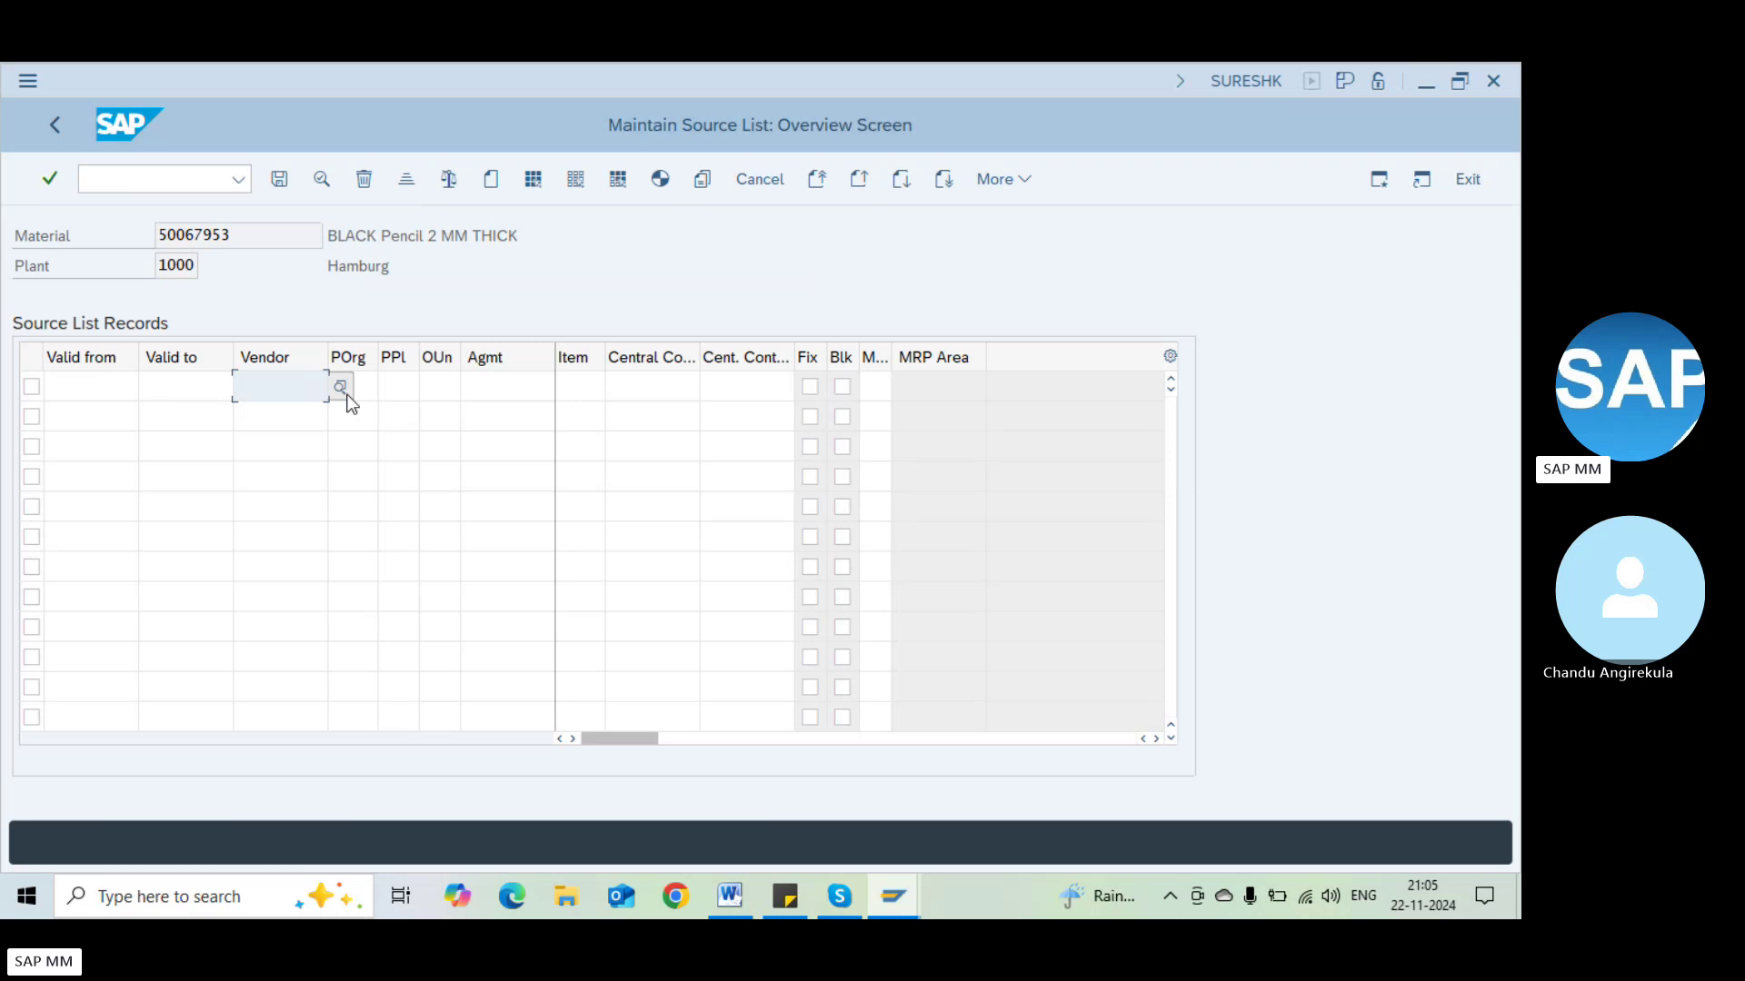
click(288, 411)
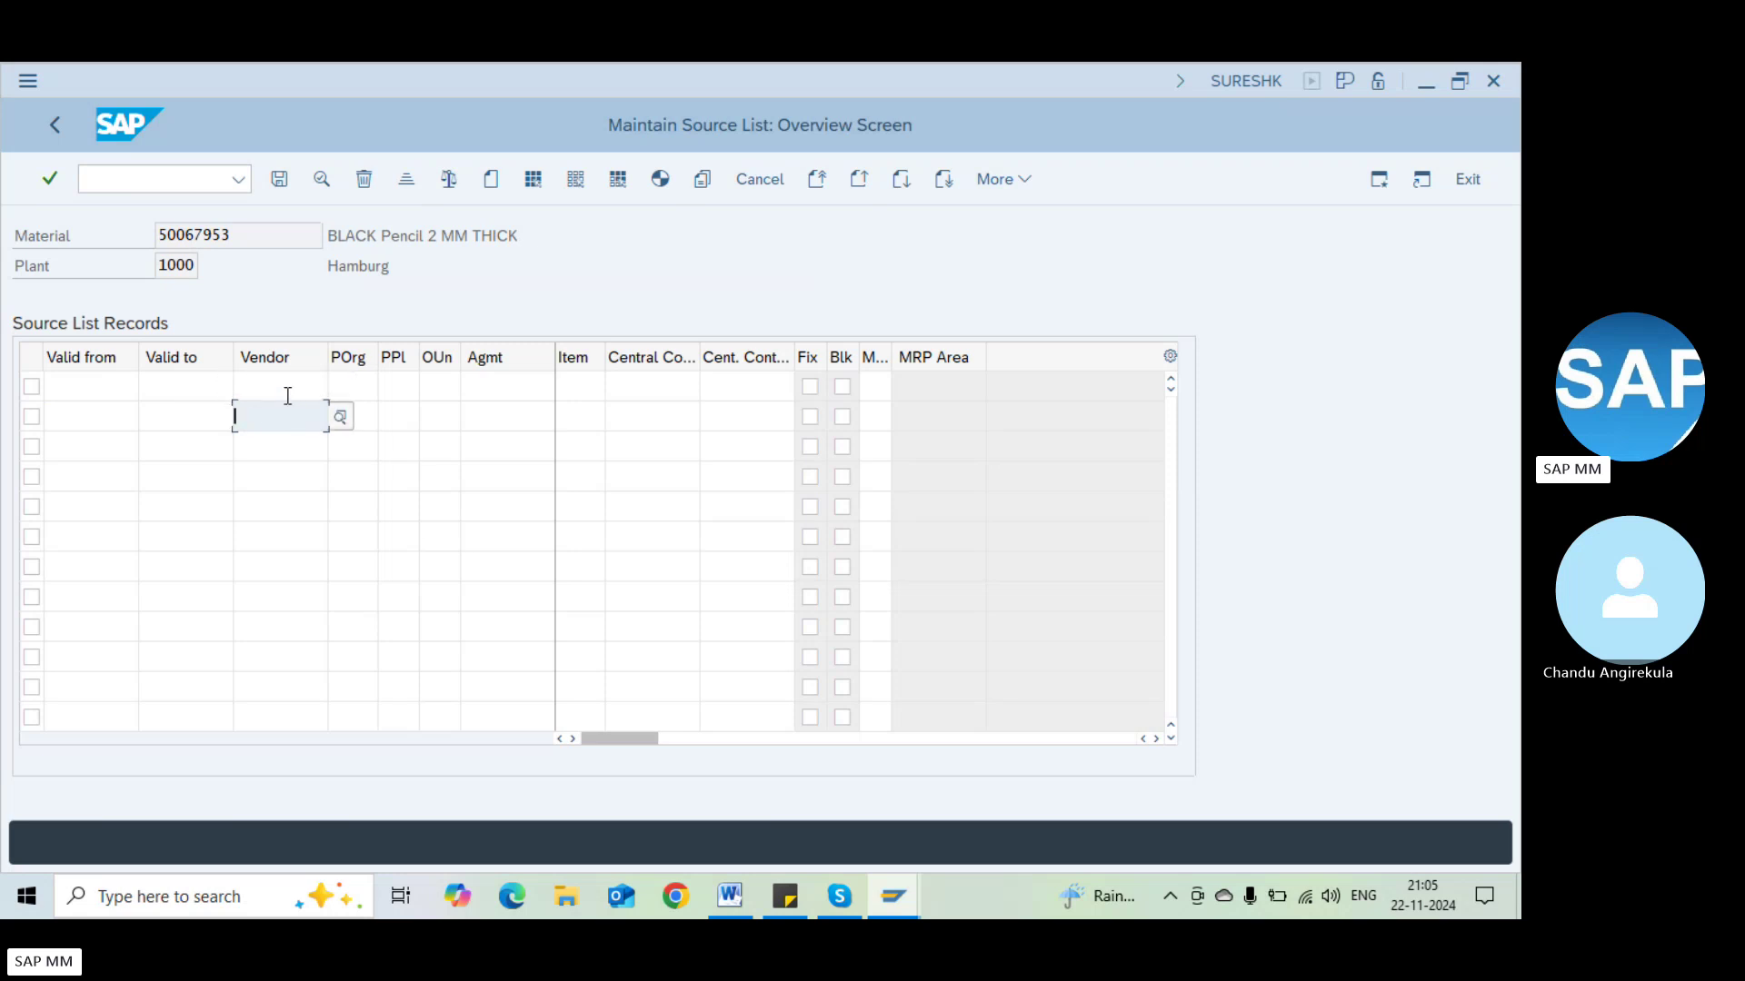
click(282, 472)
click(287, 538)
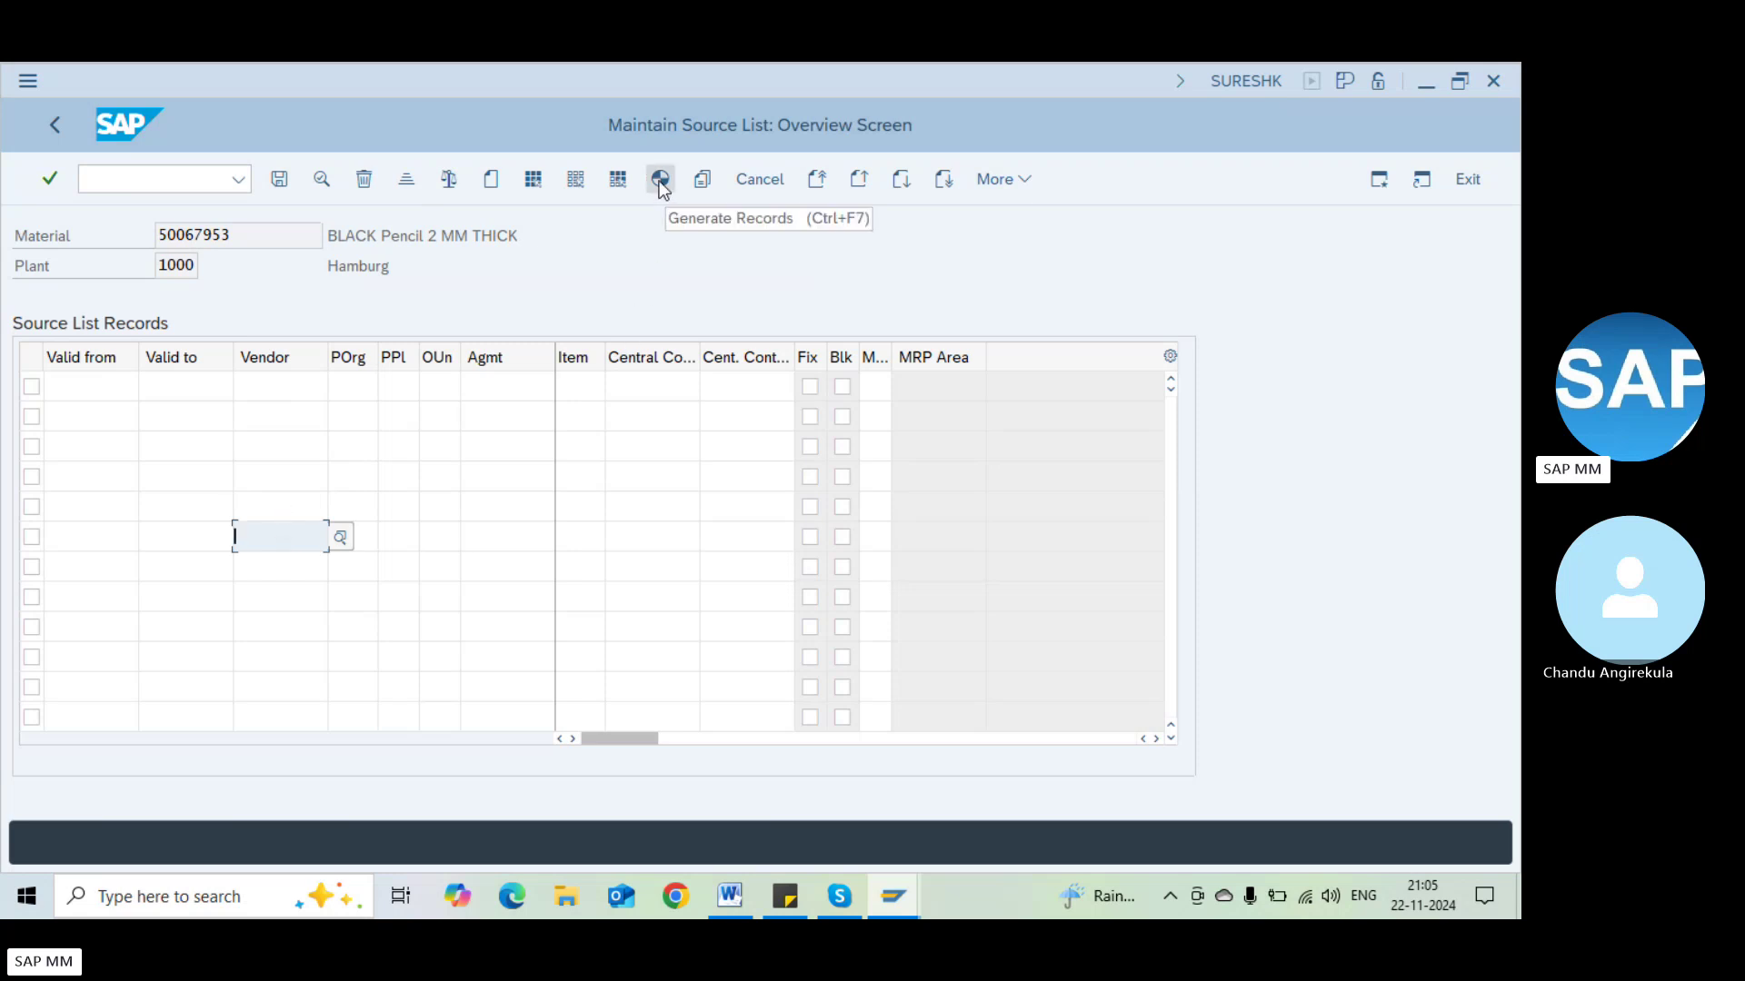
click(251, 241)
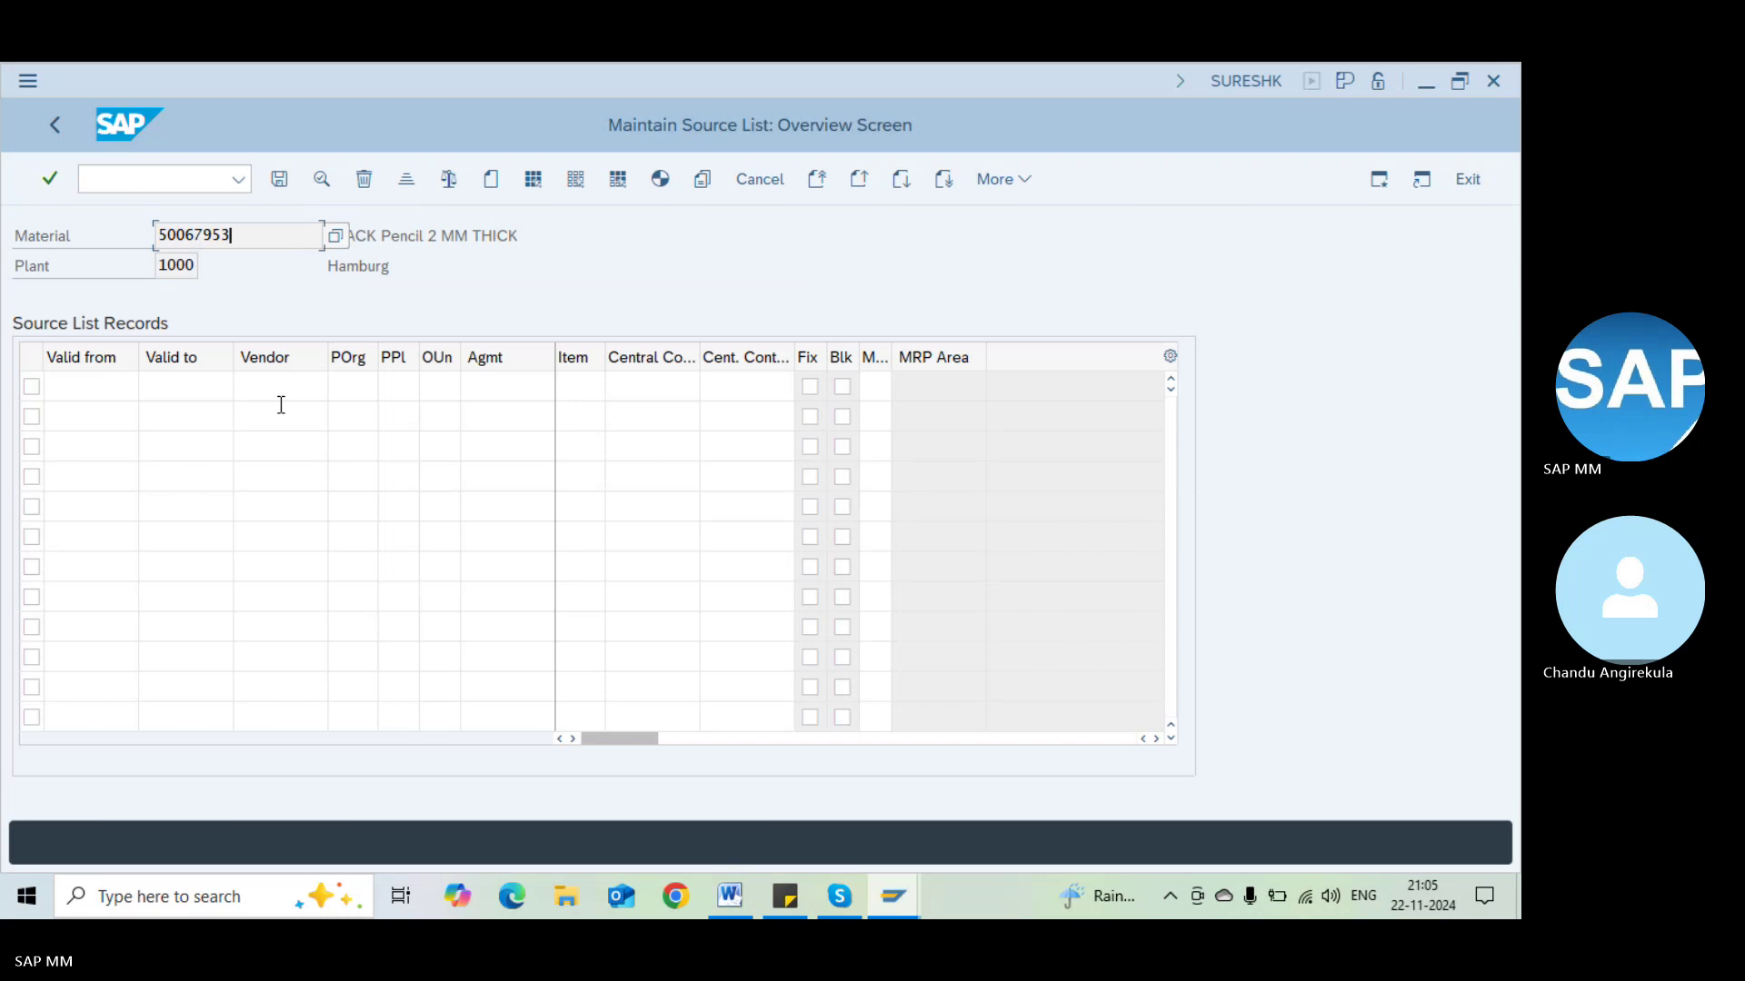
key(alt+Tab)
key(alt+Tab)
Start an info record in ME11 for vendor 1000, material 50067953, purchasing organization 1000 and plant 1000, and proceed to its purchasing organization data
click(165, 180)
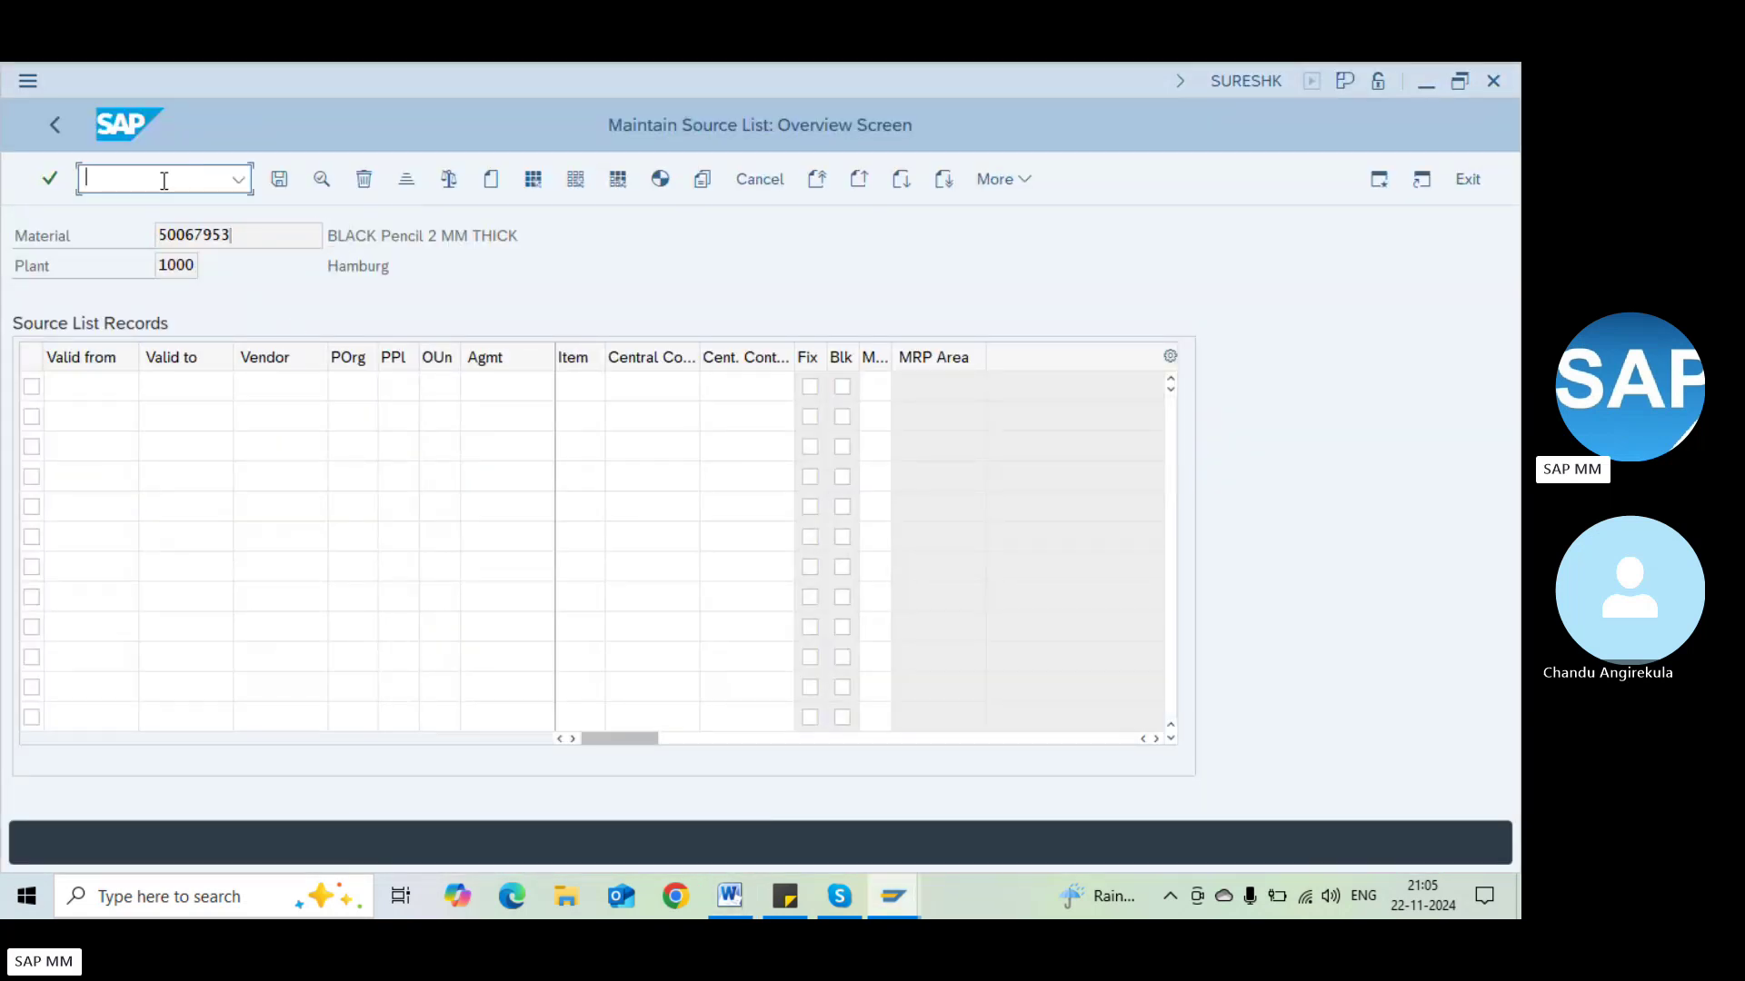
text(/nme11)
key(Return)
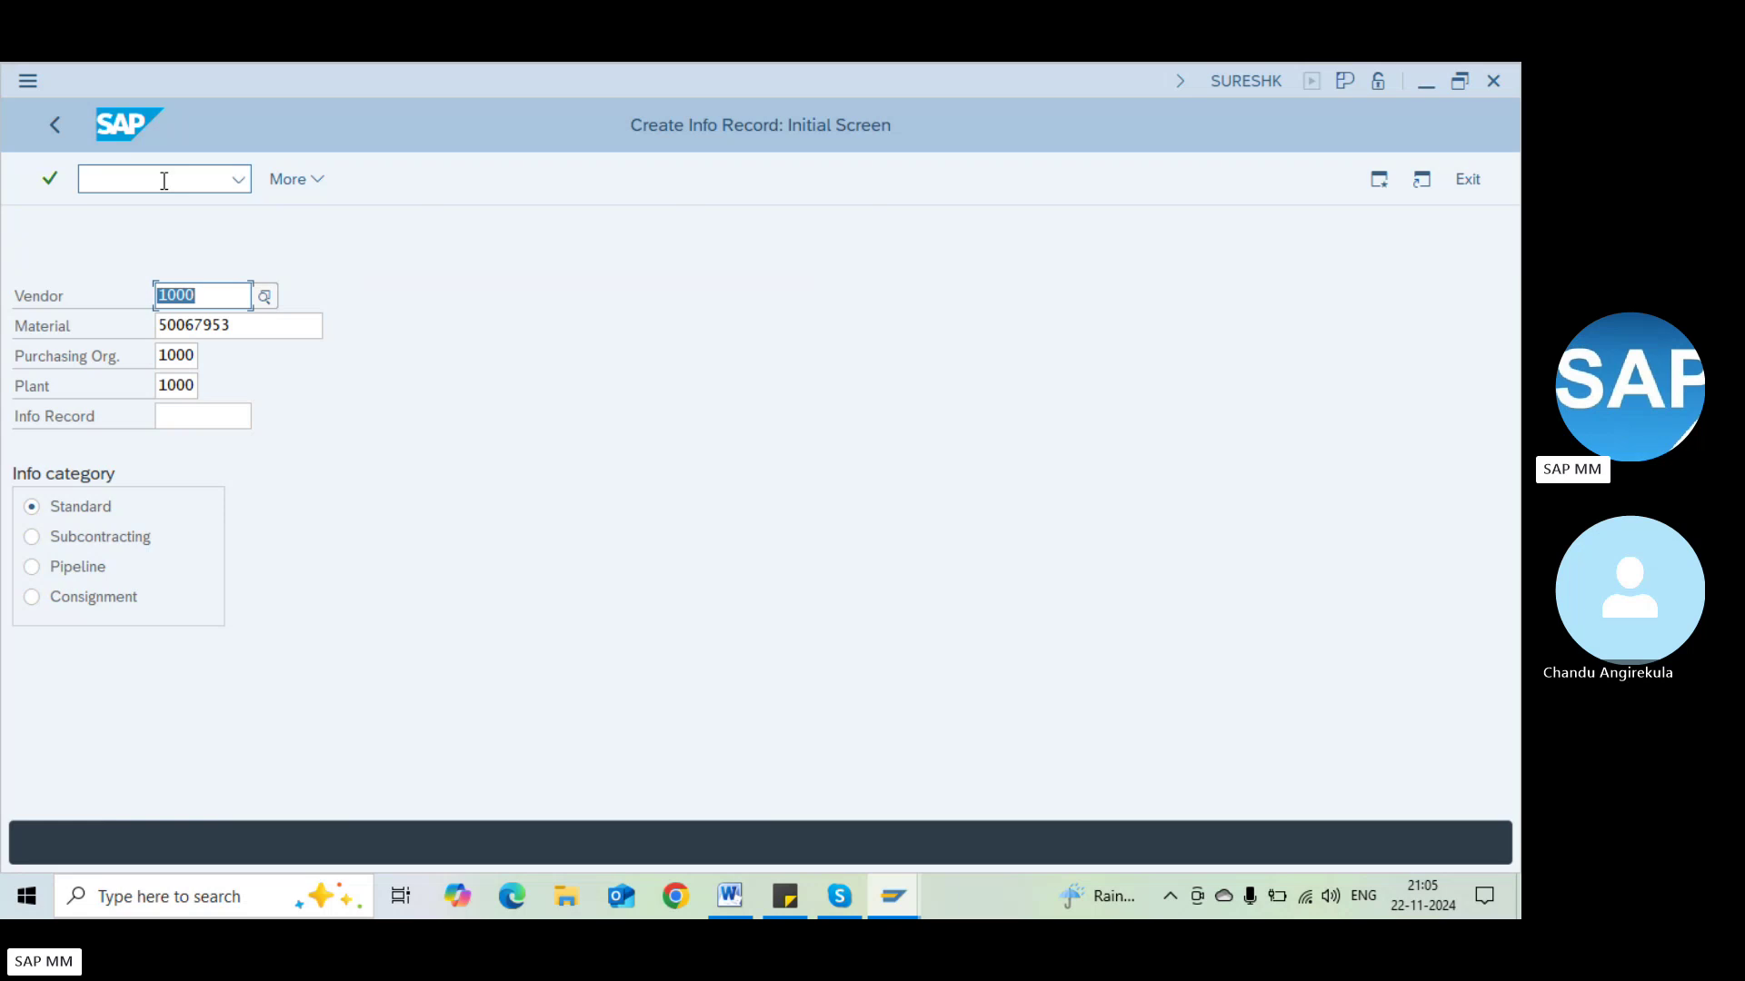
key(Return)
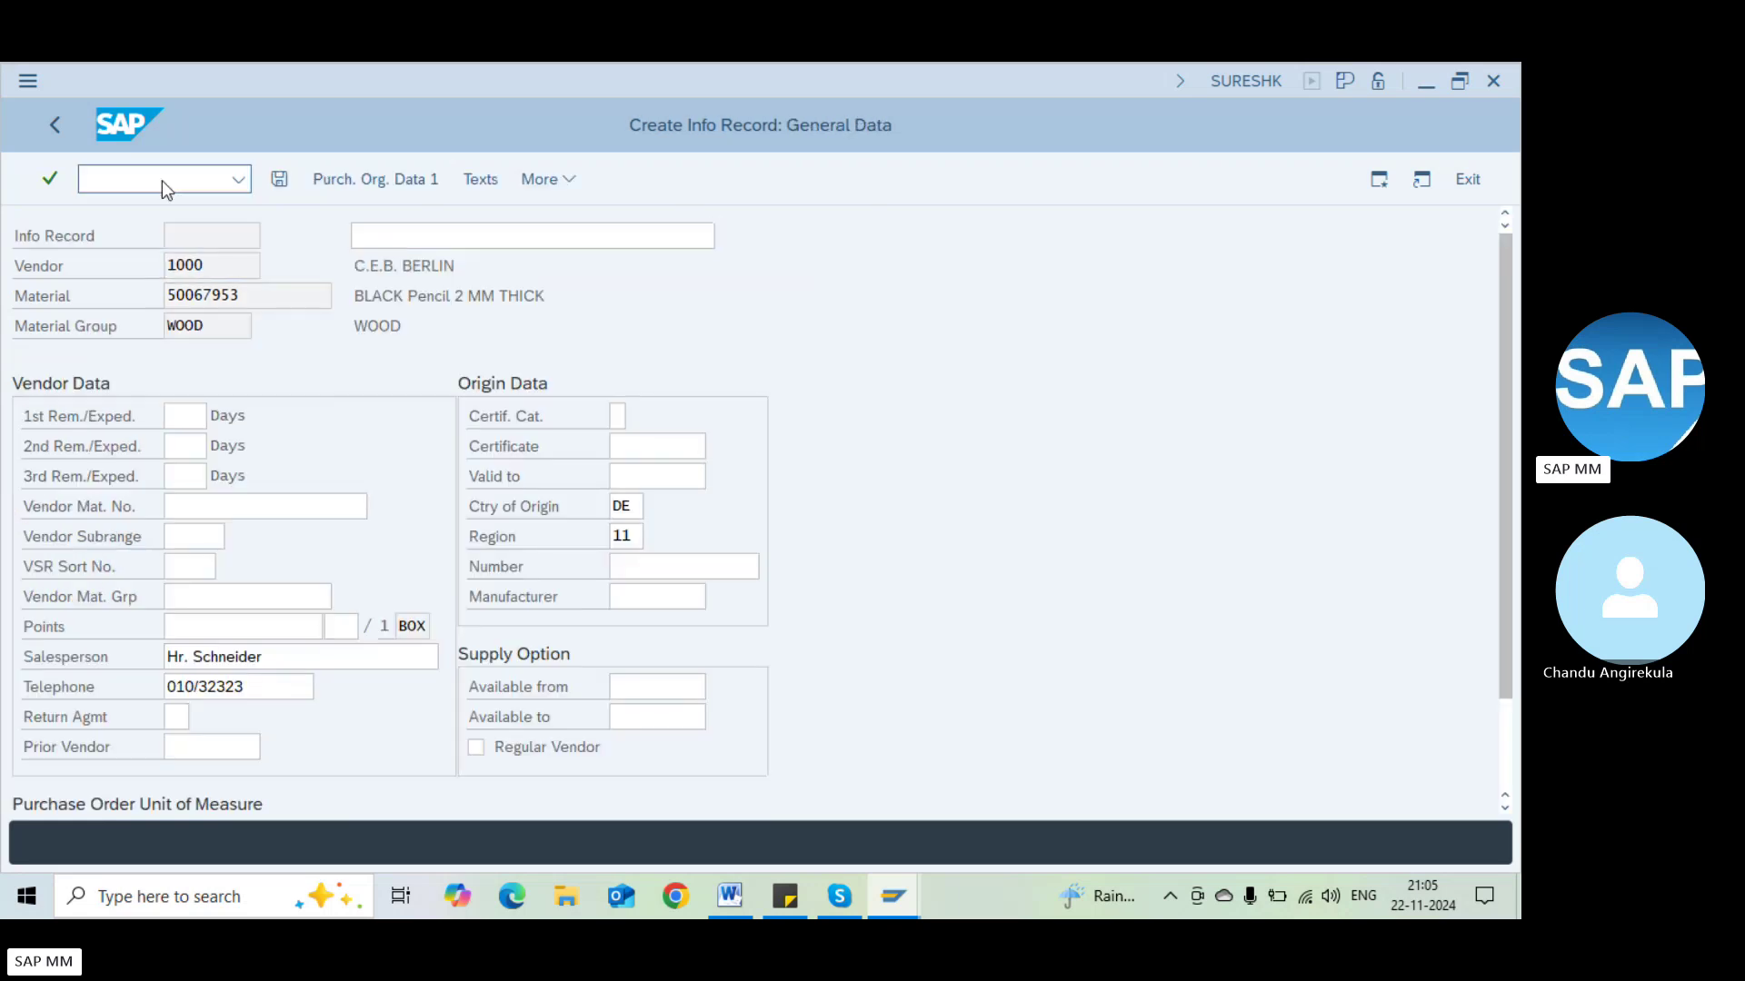
key(Return)
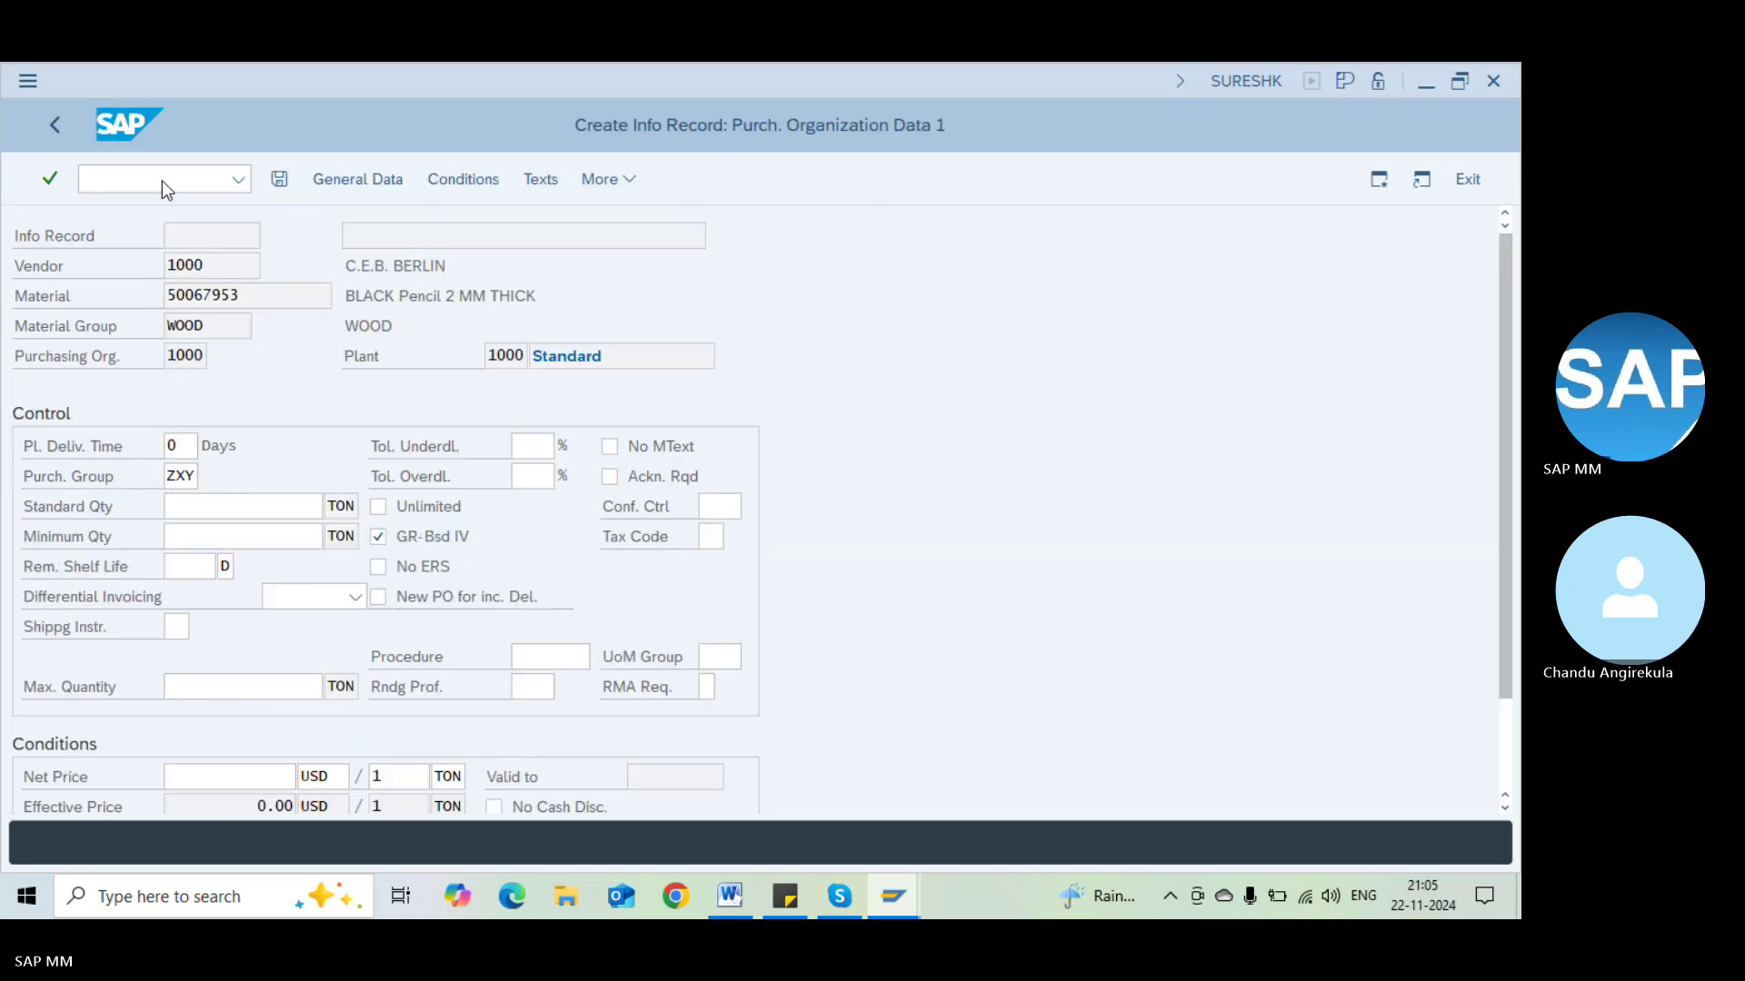
Set the info record's planned delivery time to 10 days and accept the purchasing organization data
key(Return)
text(10)
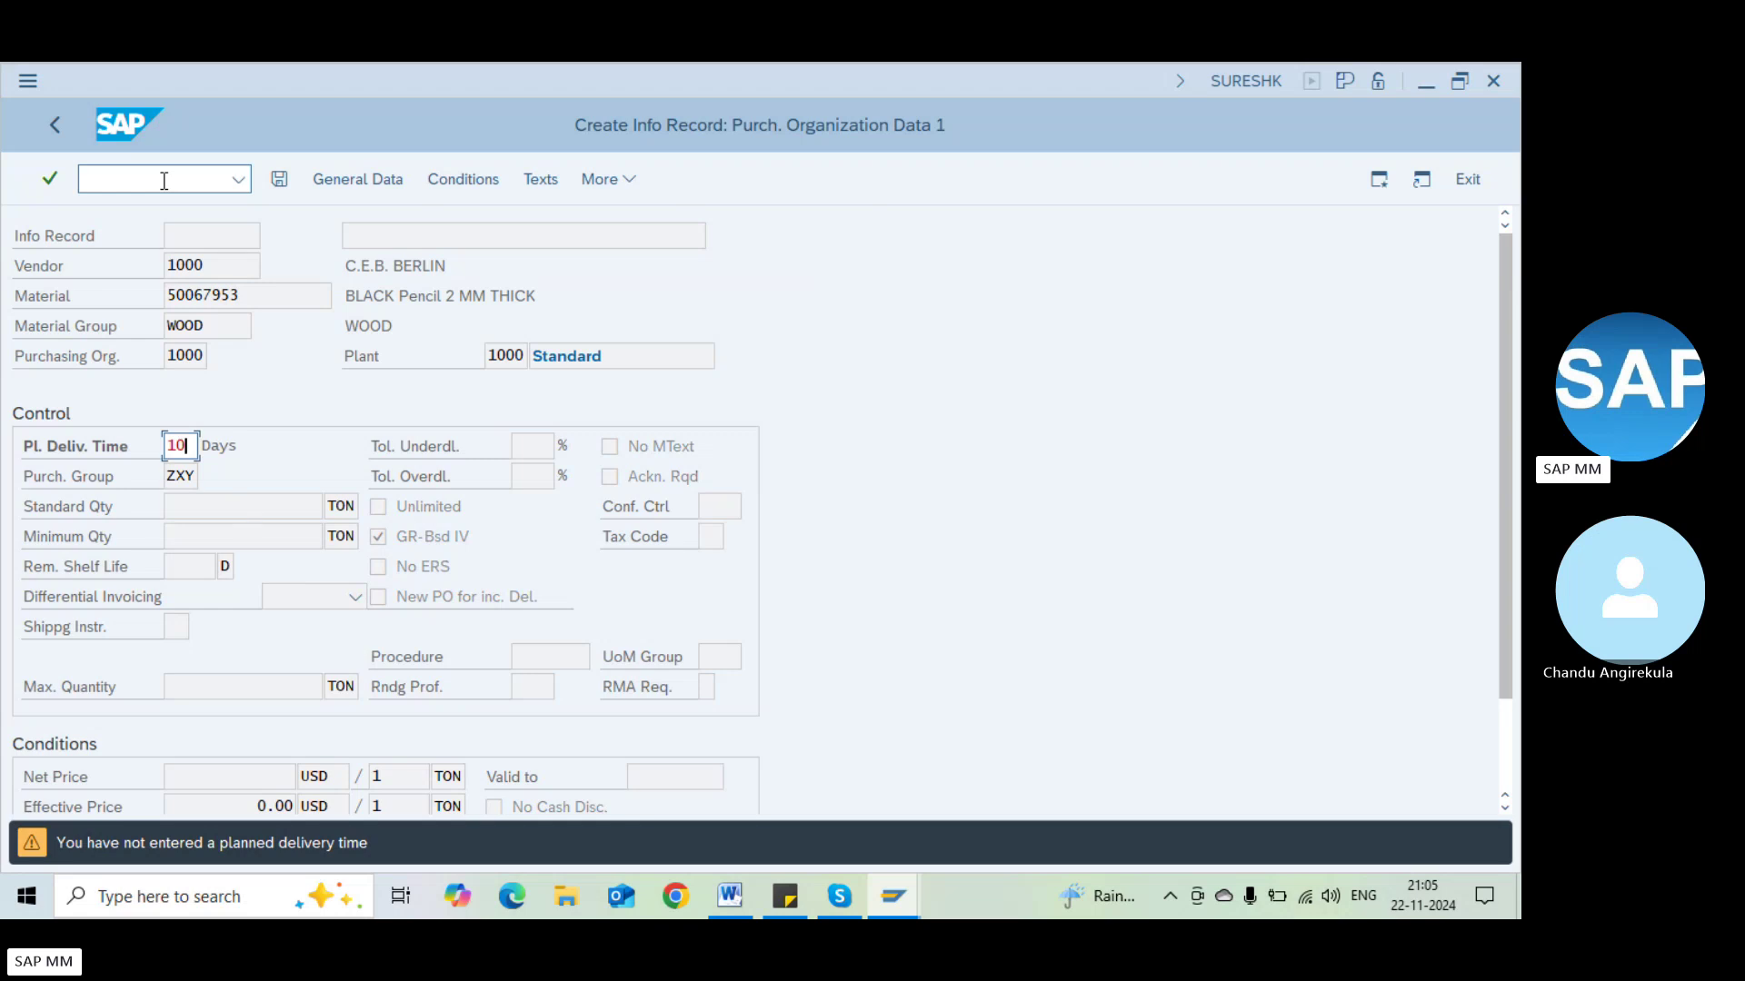
key(Return)
key(Return)
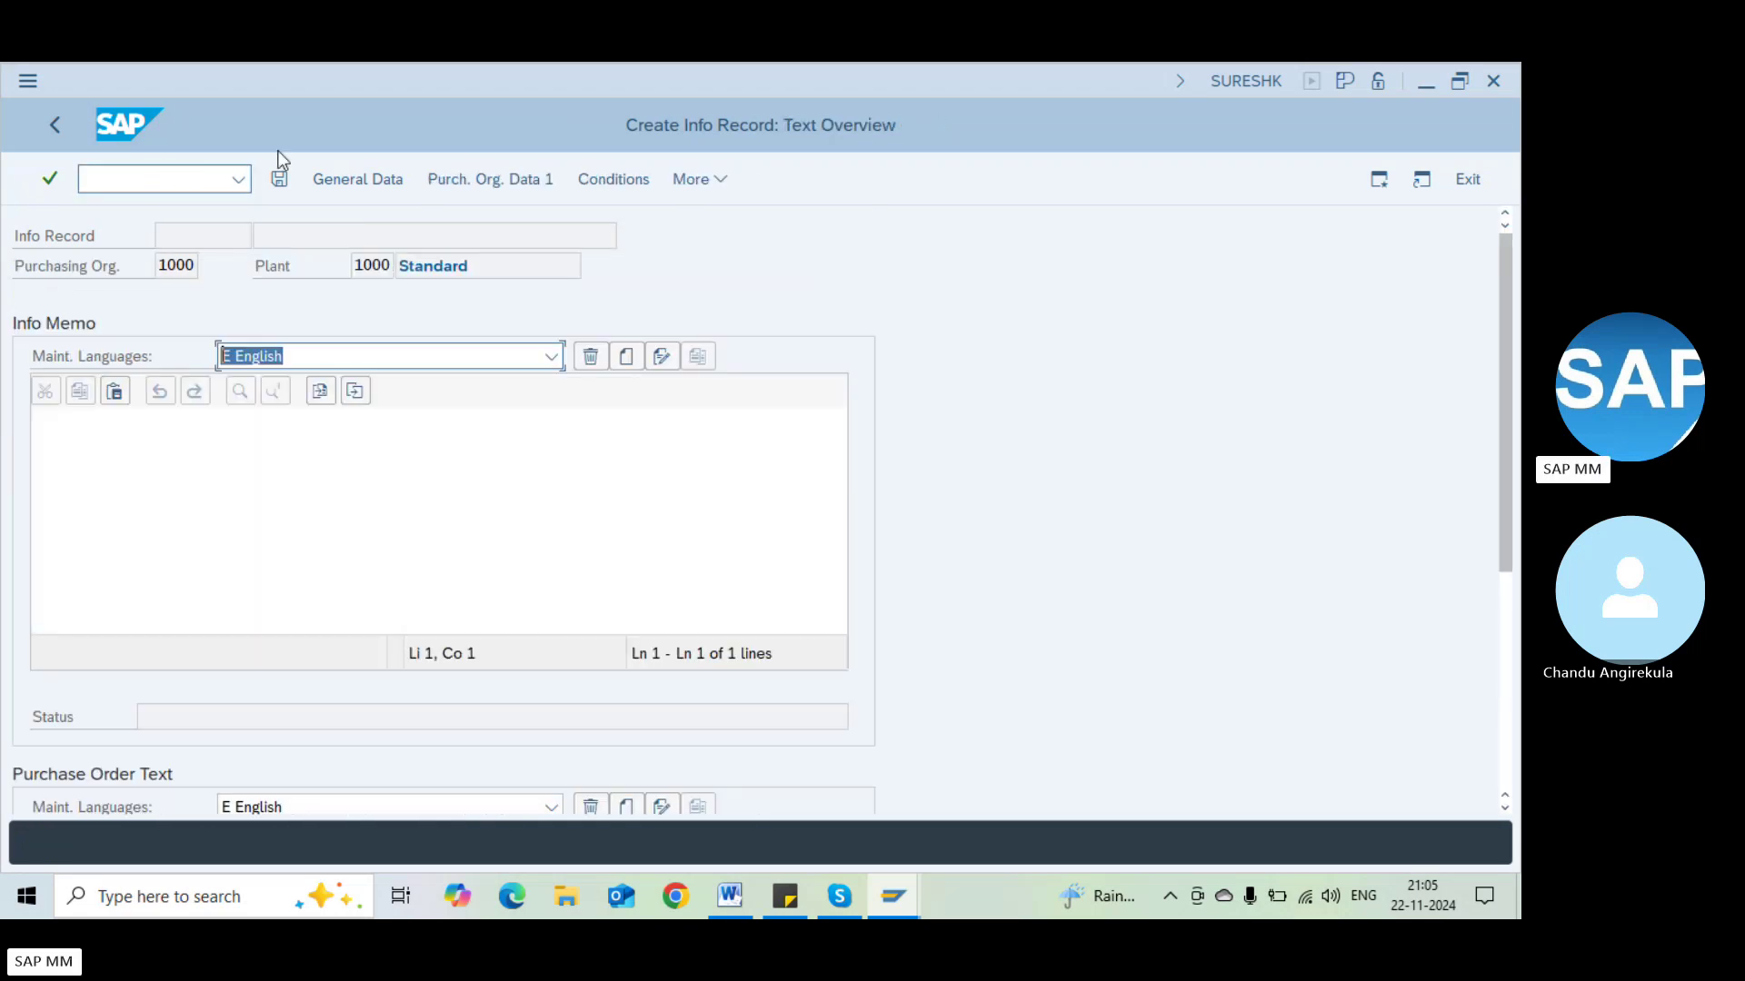
Set the PB00 gross price condition to 200 USD per 1 TON and save the info record
click(618, 179)
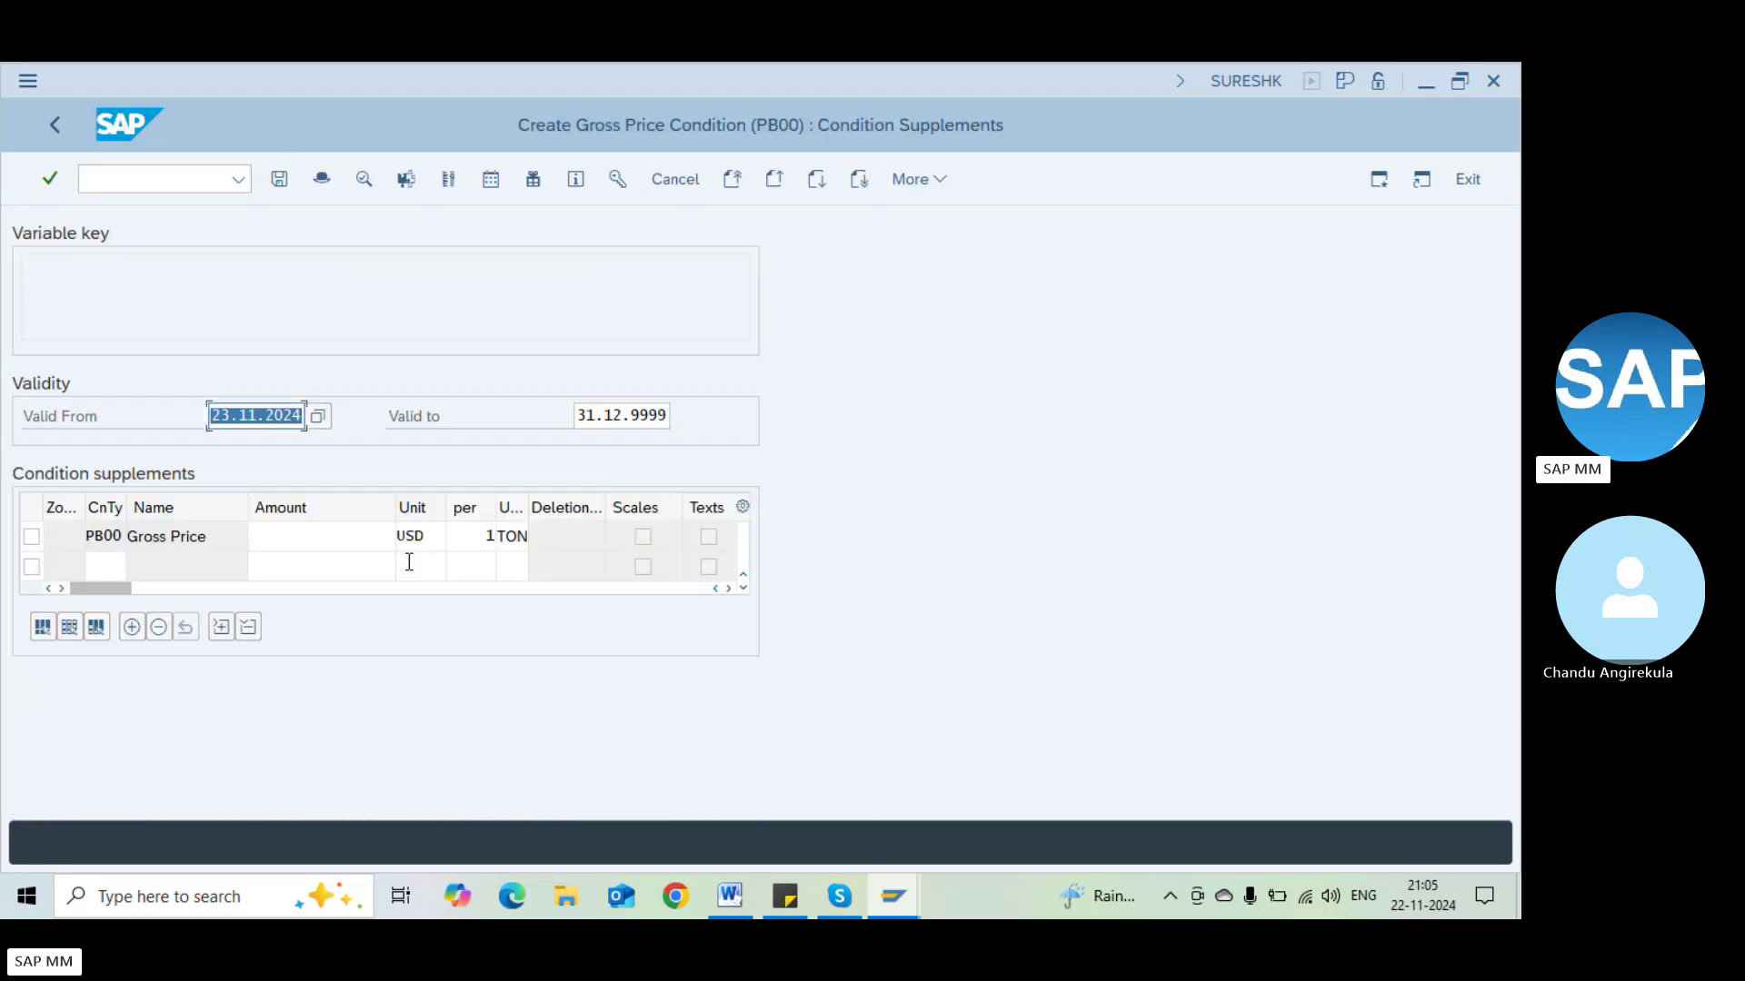
click(325, 545)
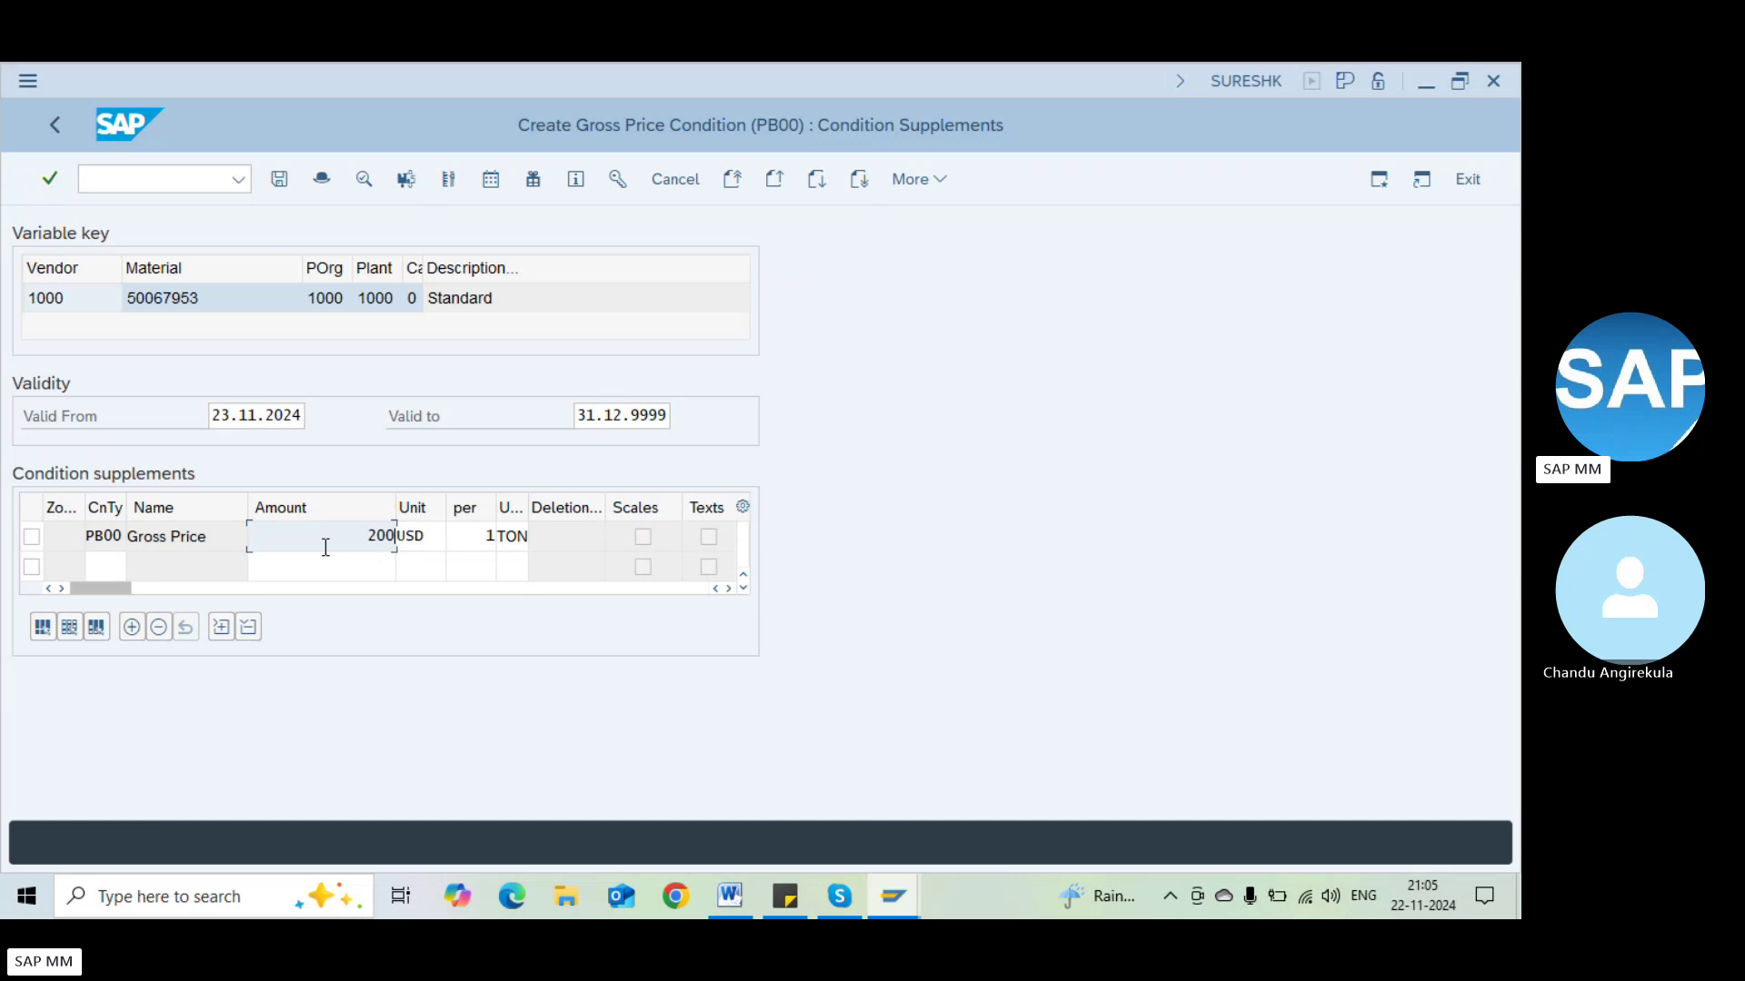
key(Return)
key(ctrl+s)
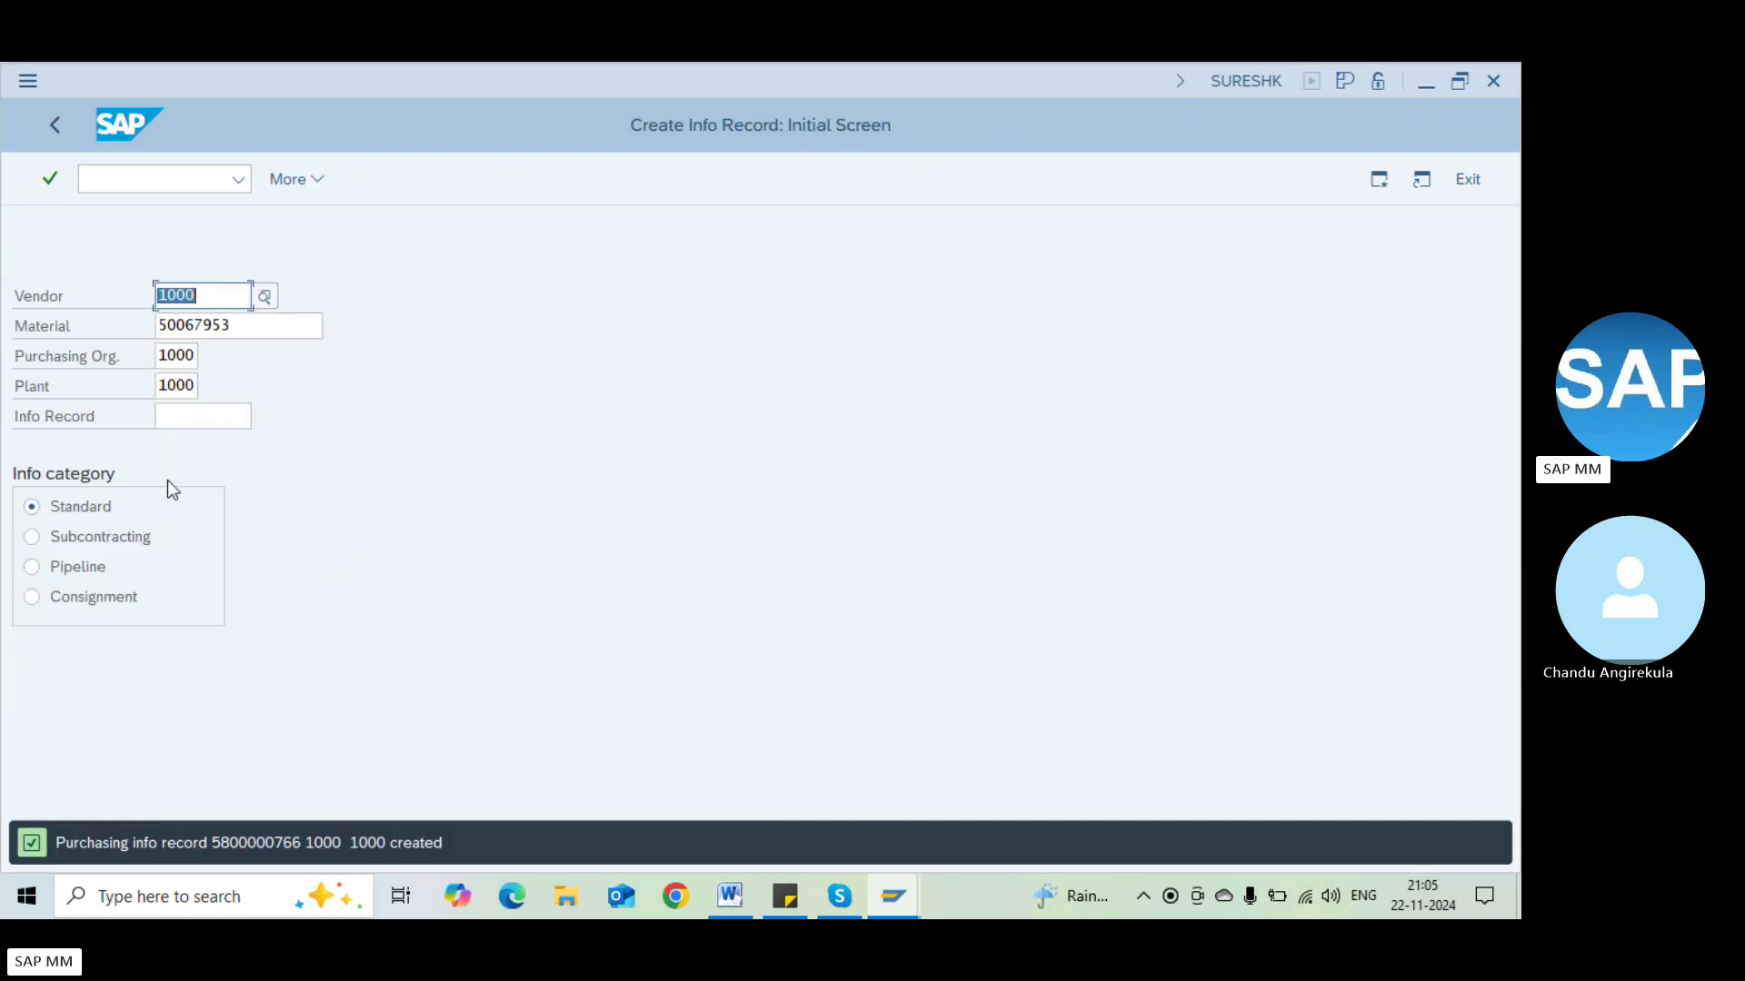
Reopen the source list overview of material 50067953 for plant 1000 with transaction ME01
click(154, 177)
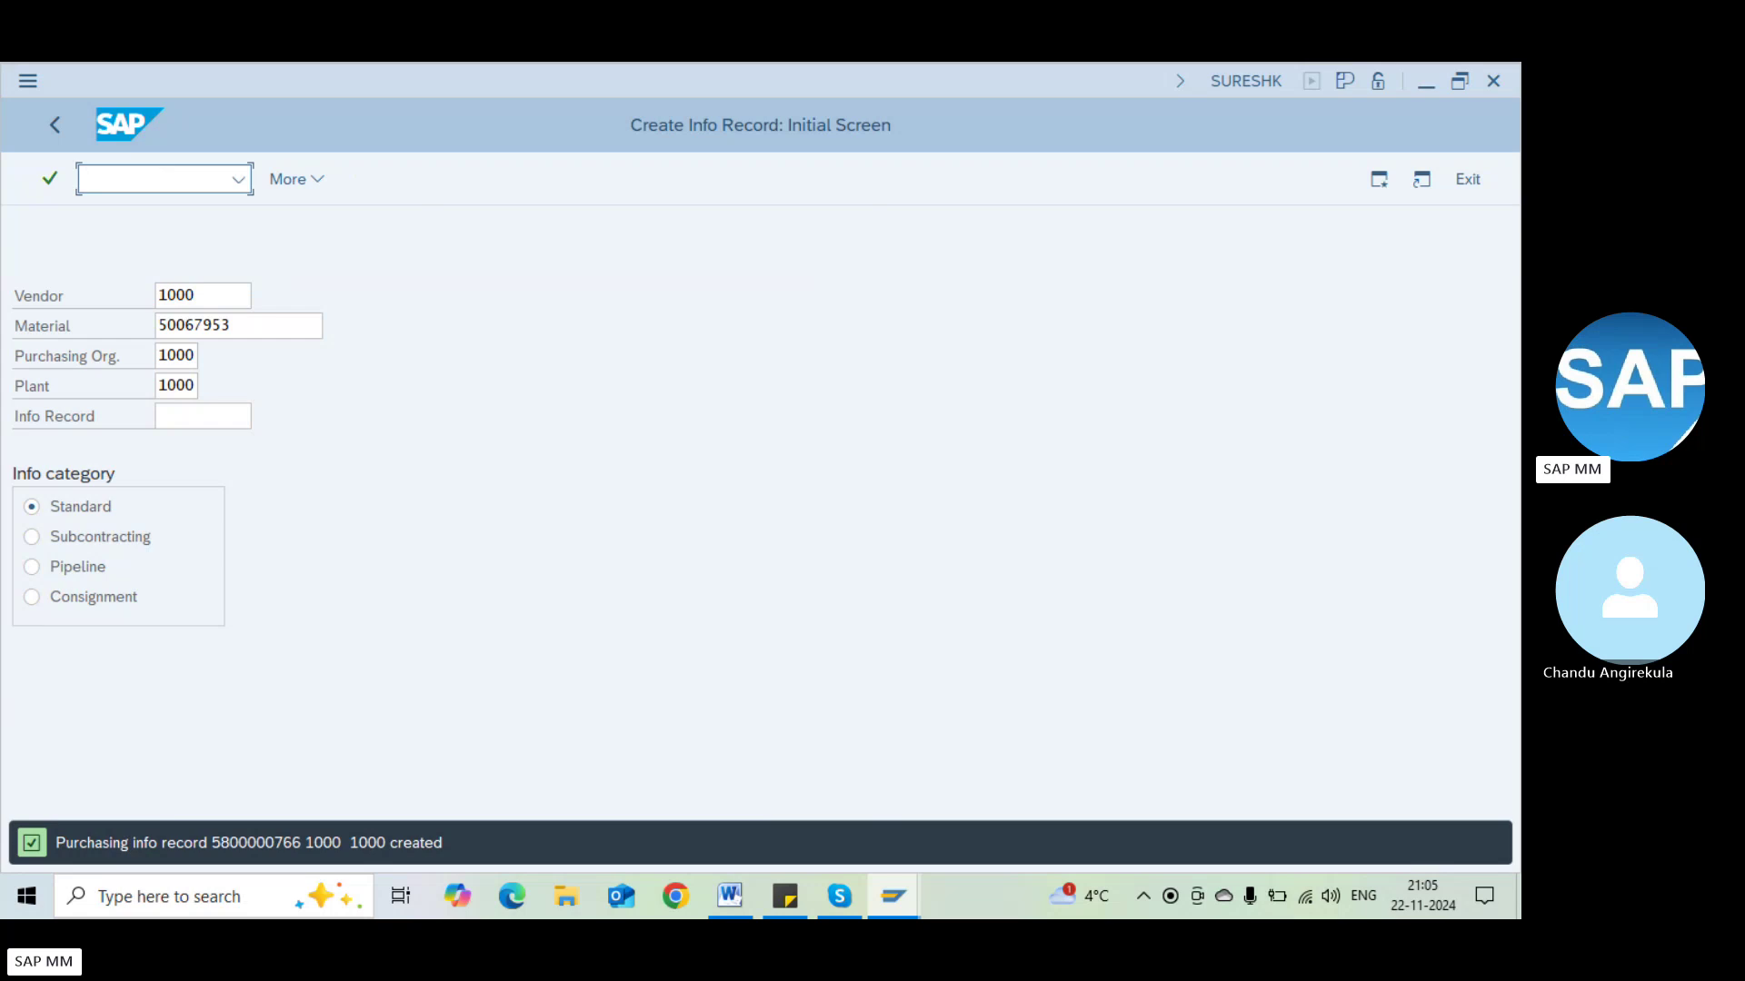
text(/nme01)
key(Return)
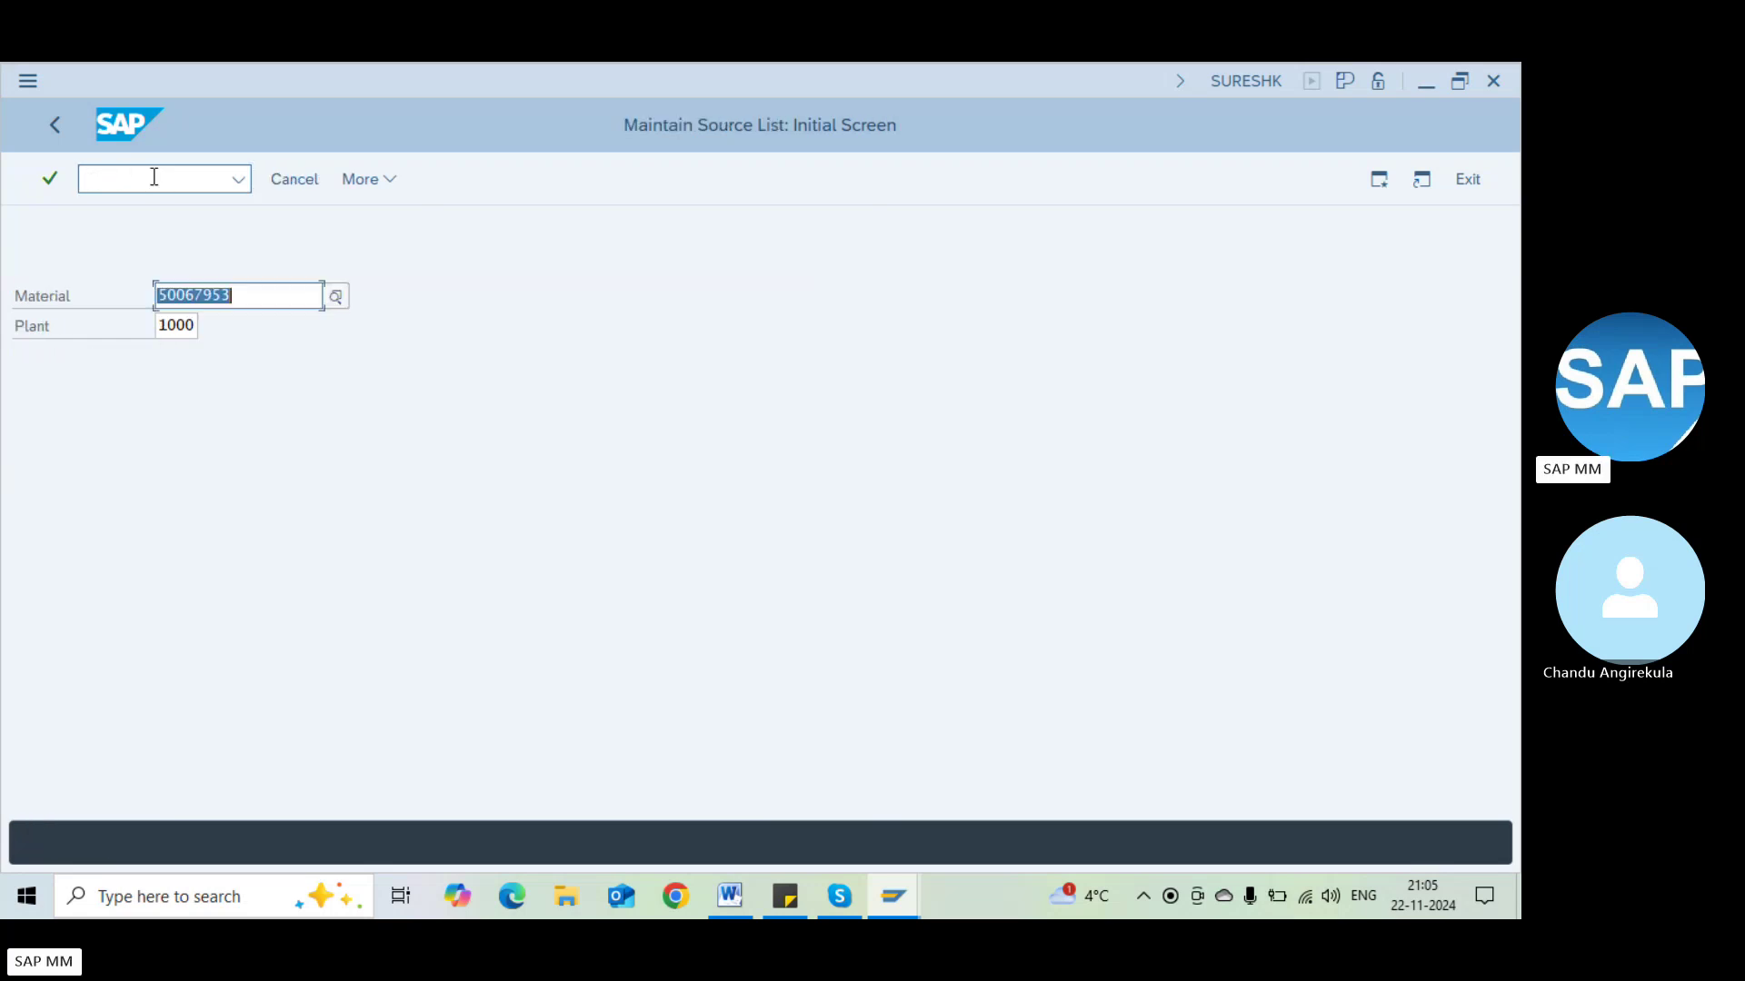
key(Return)
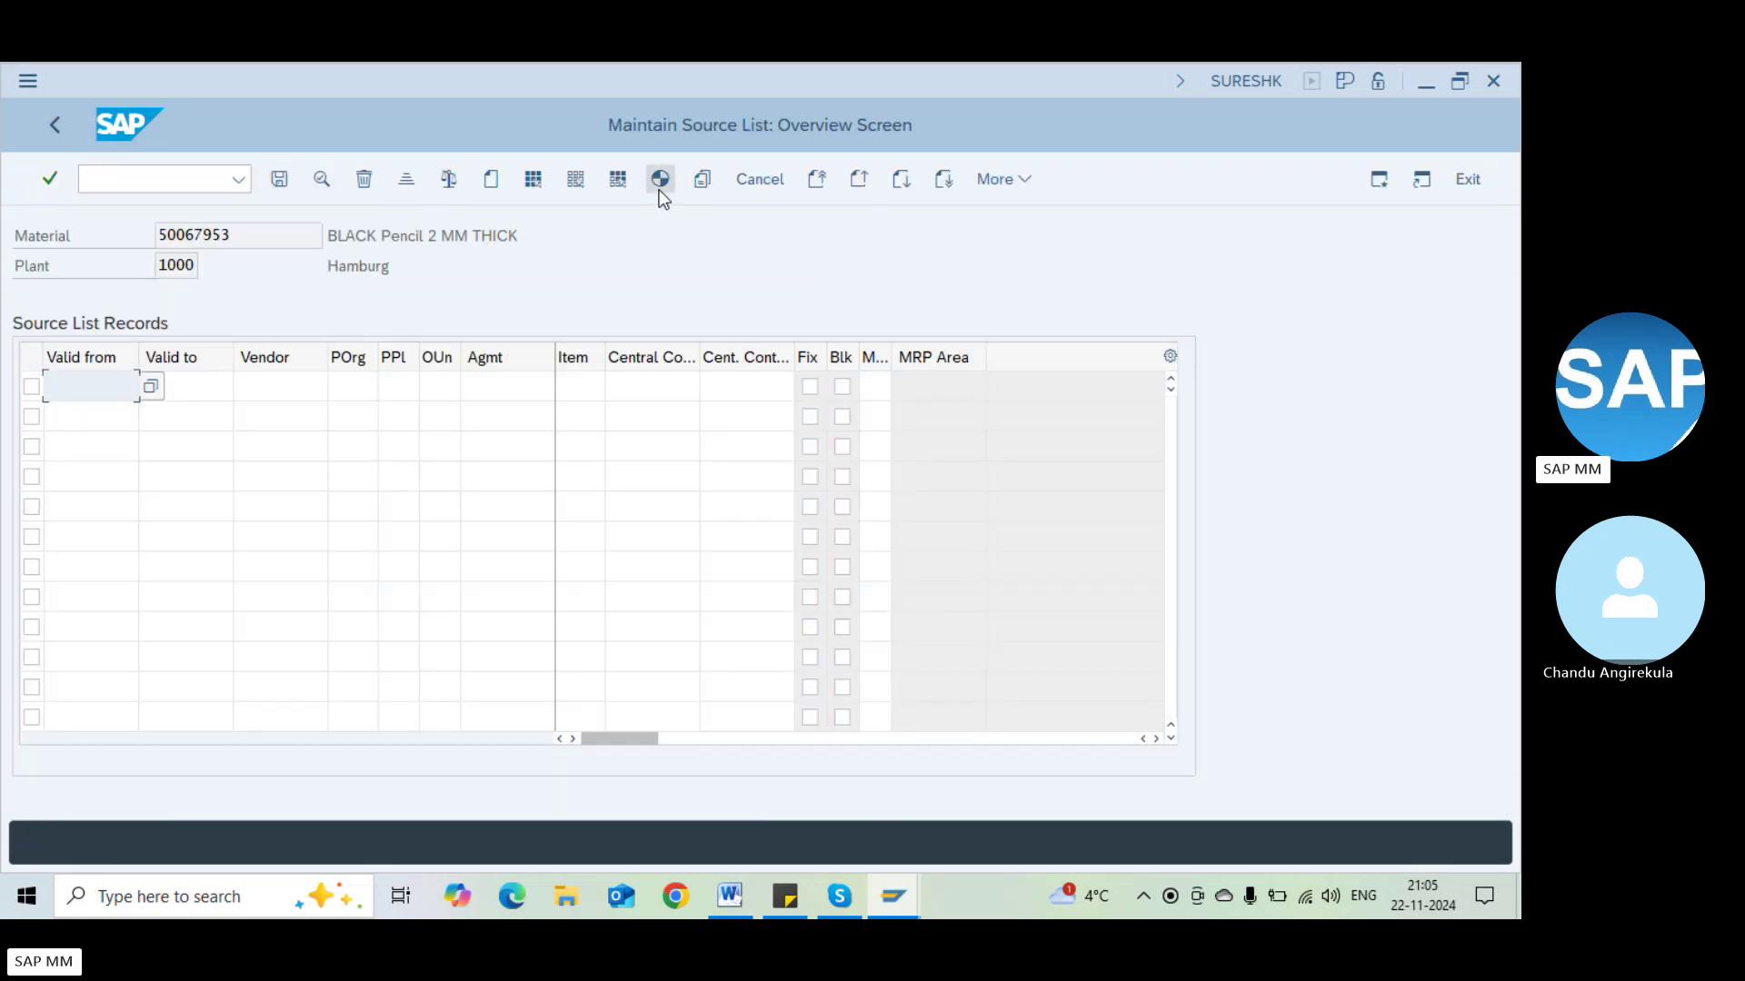
Generate the source list record with validity from 23.11.2024 to 31.12.2999 and narrow the central contract item column
click(660, 179)
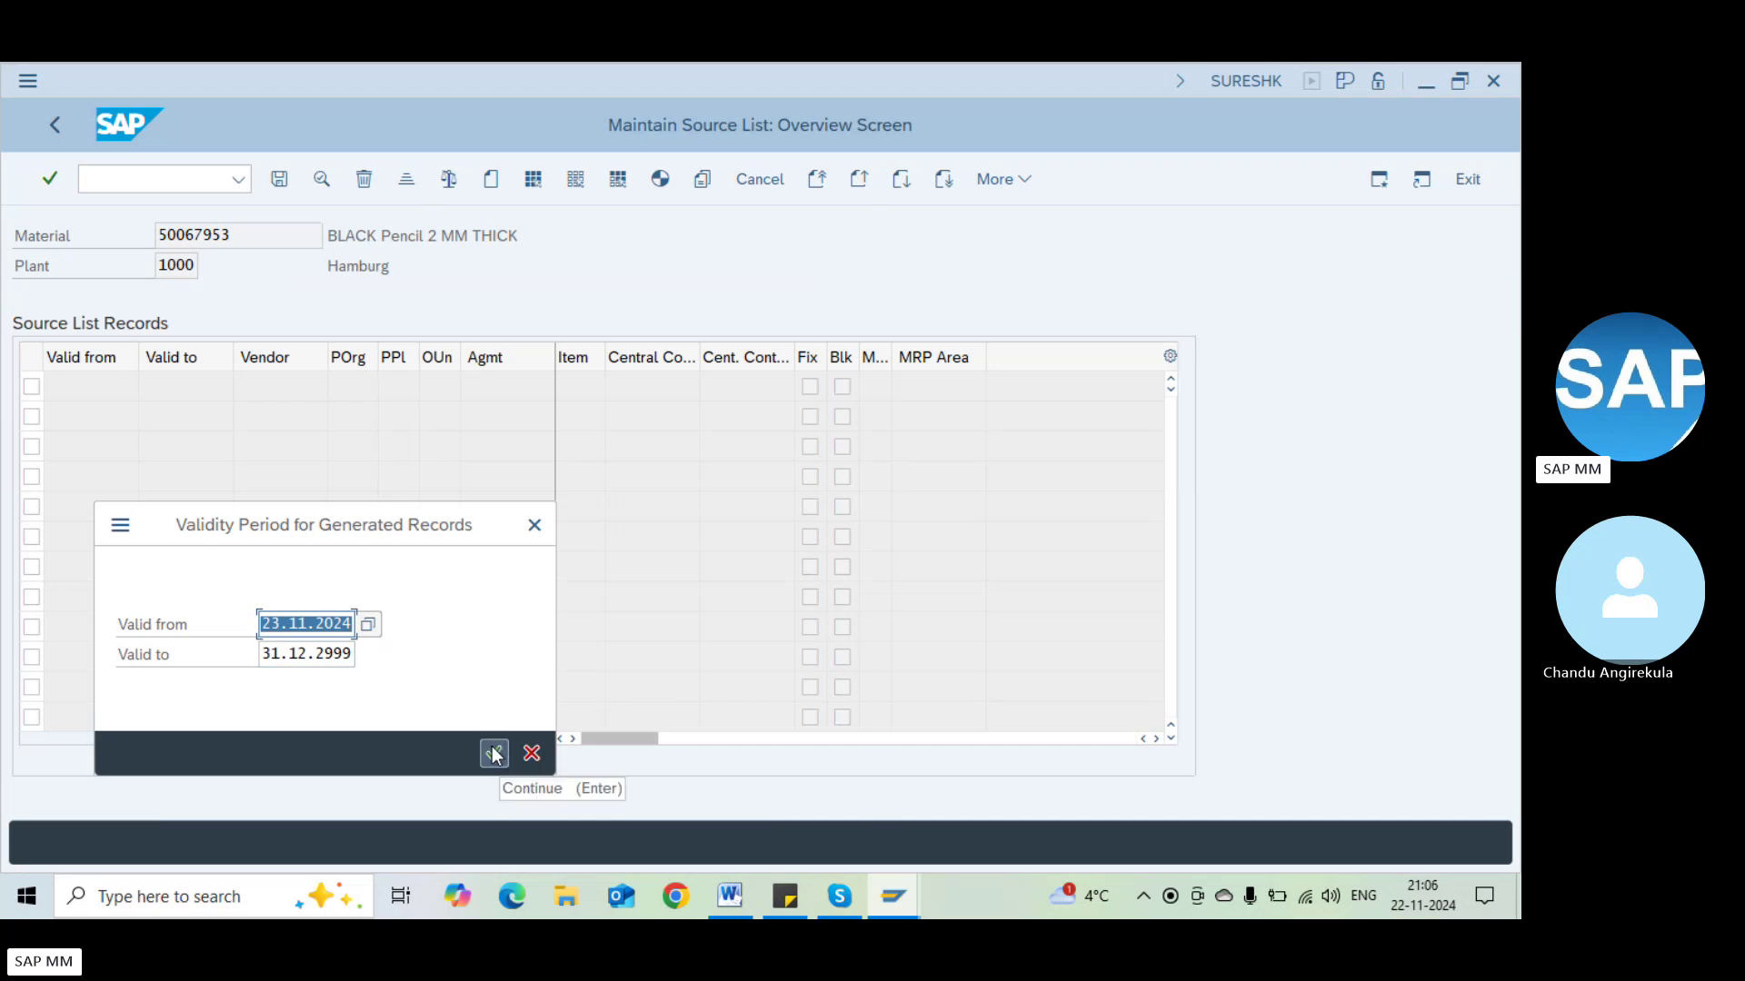
click(494, 754)
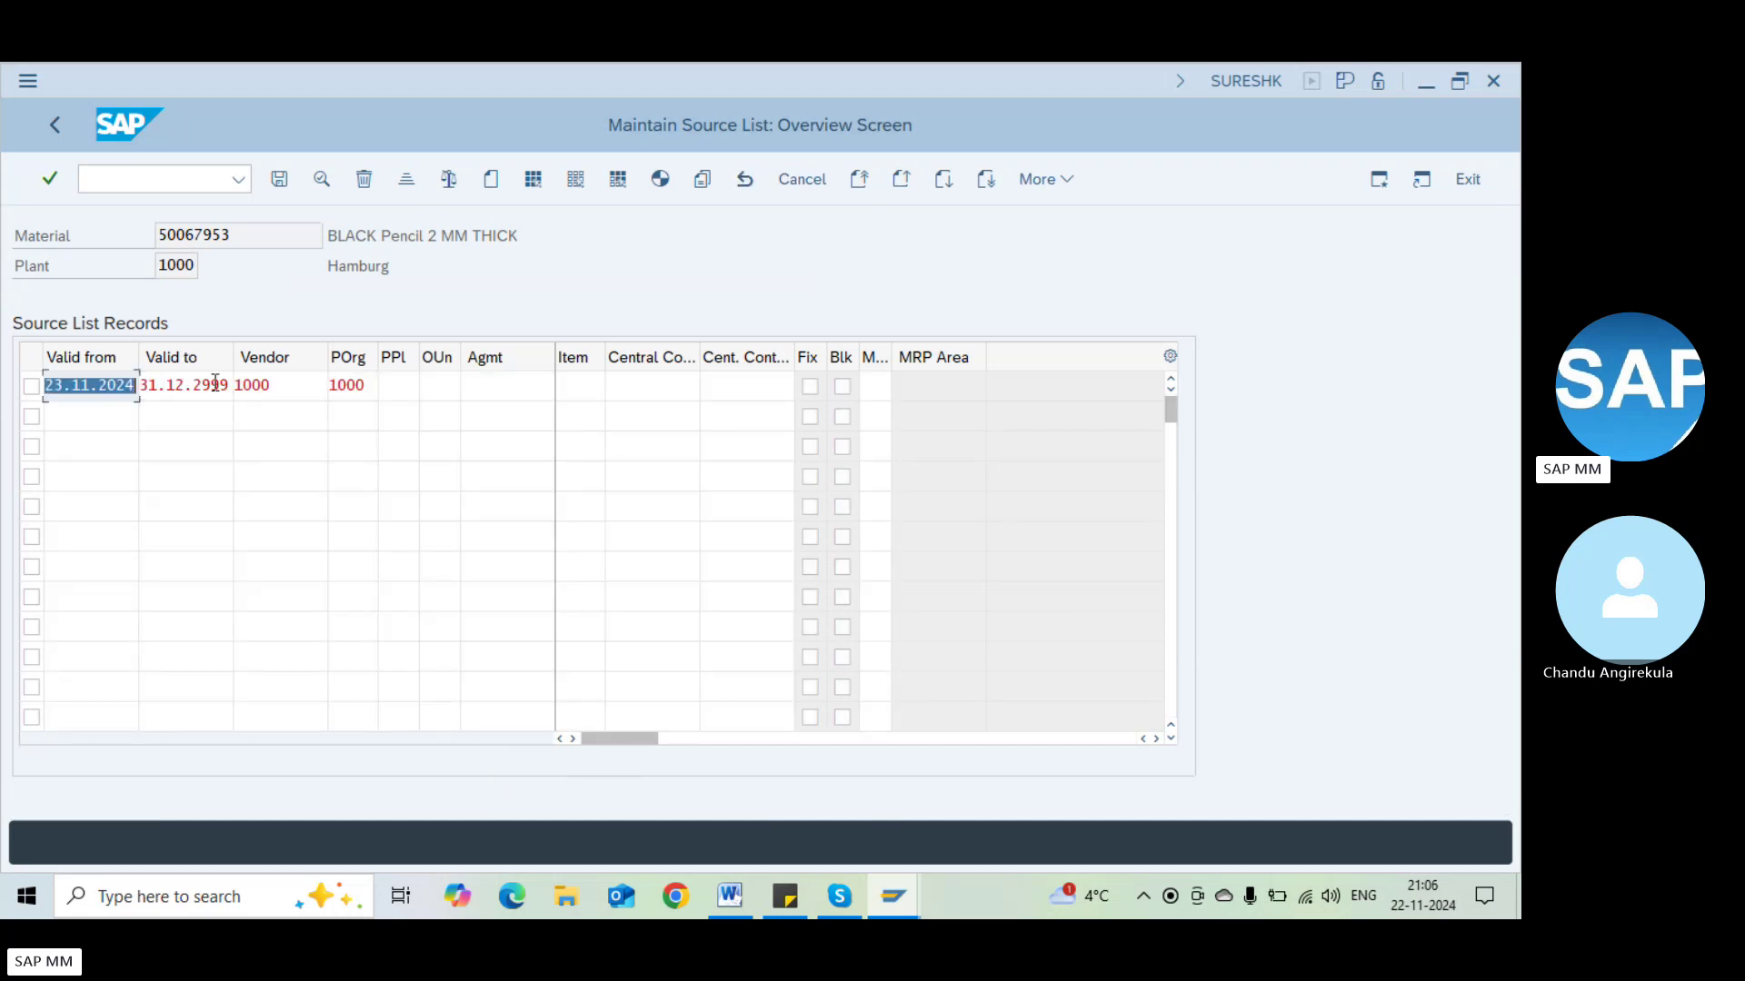
click(280, 380)
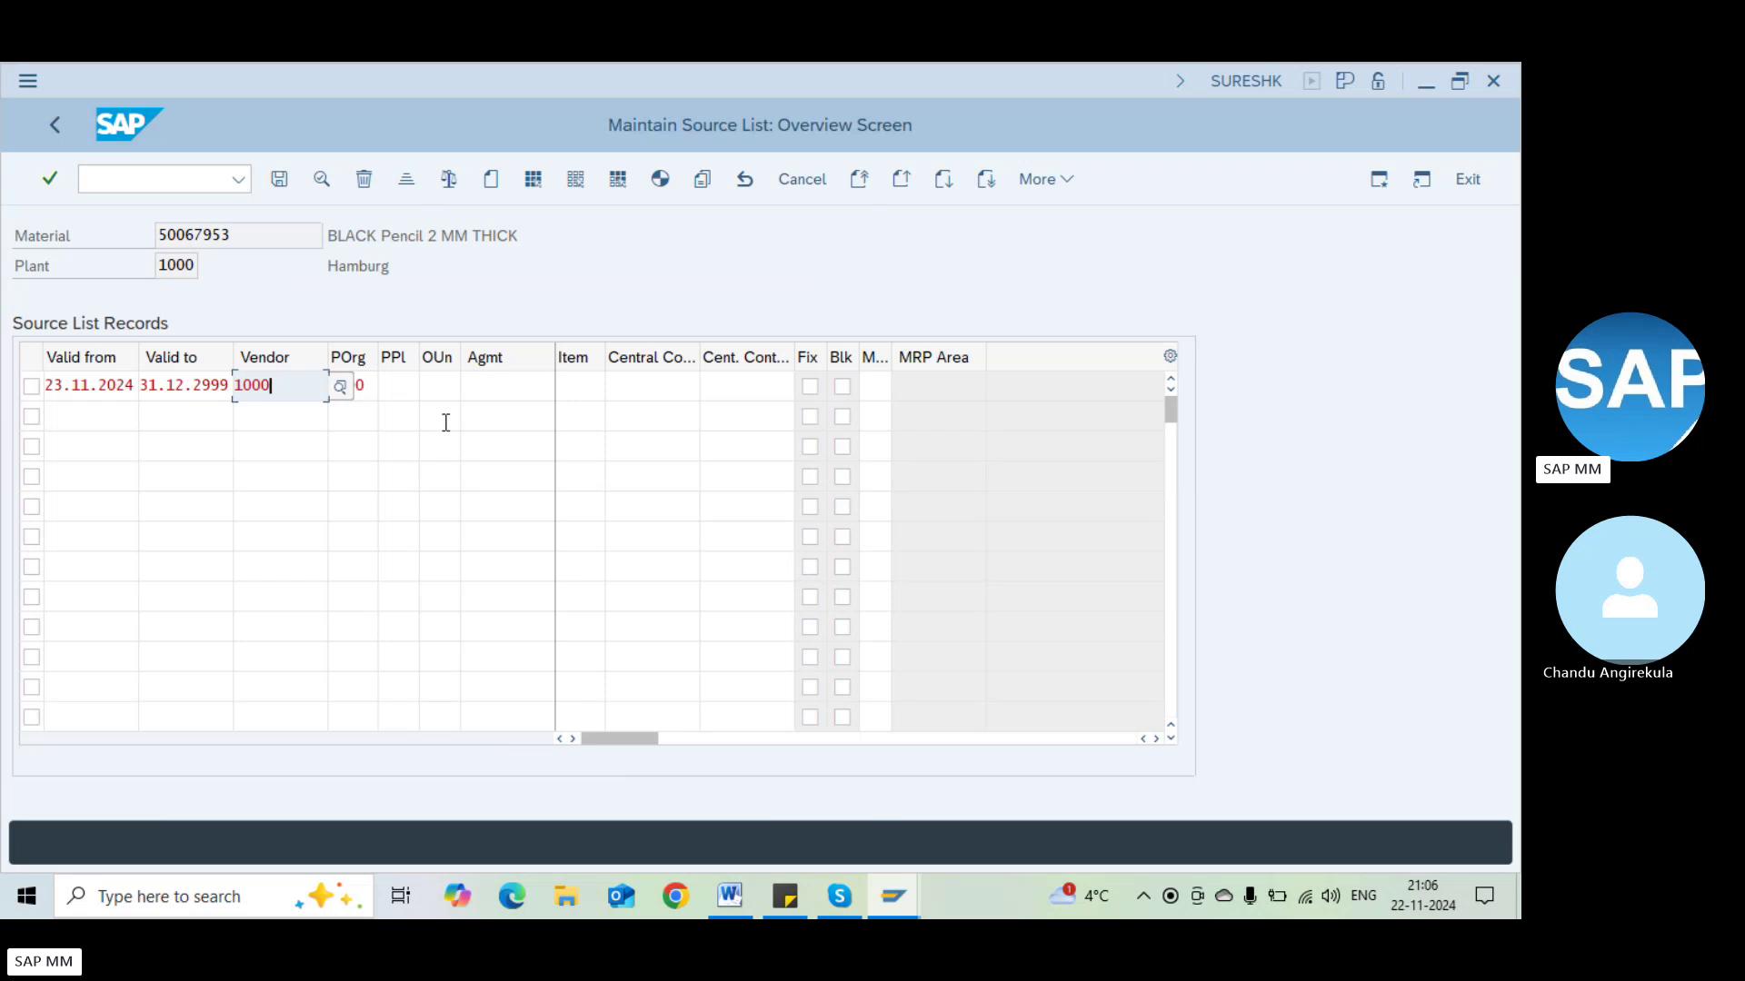
click(528, 382)
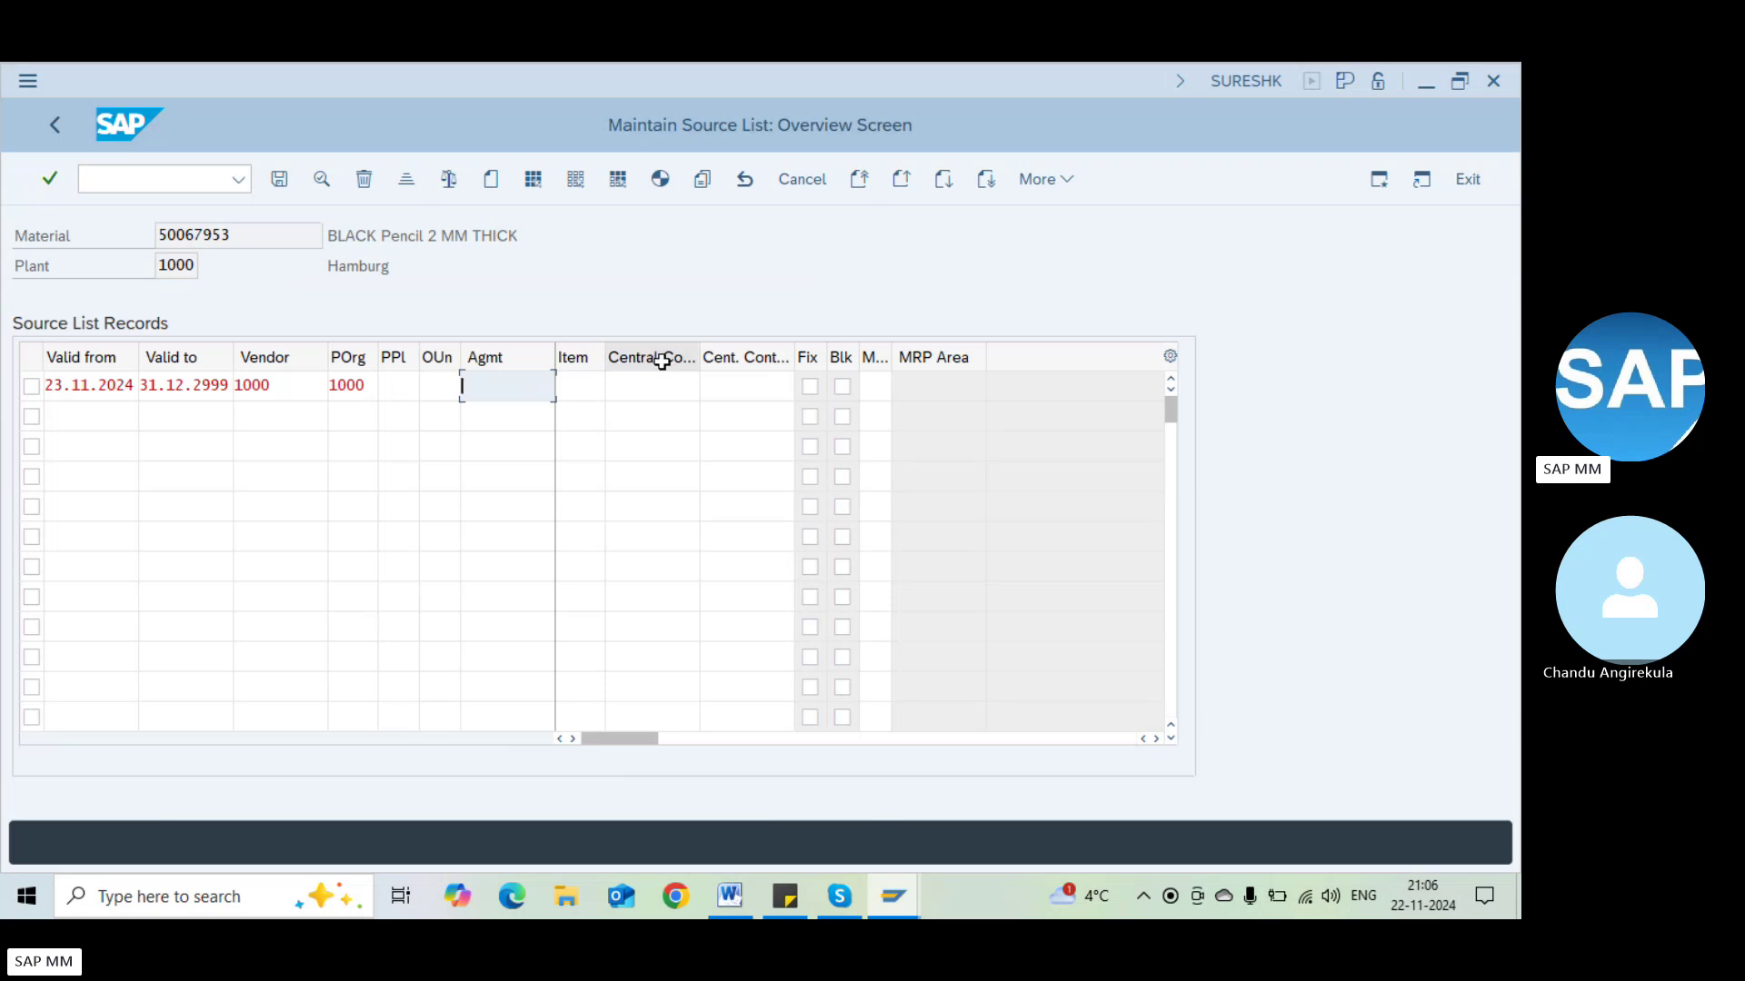
click(650, 387)
click(483, 393)
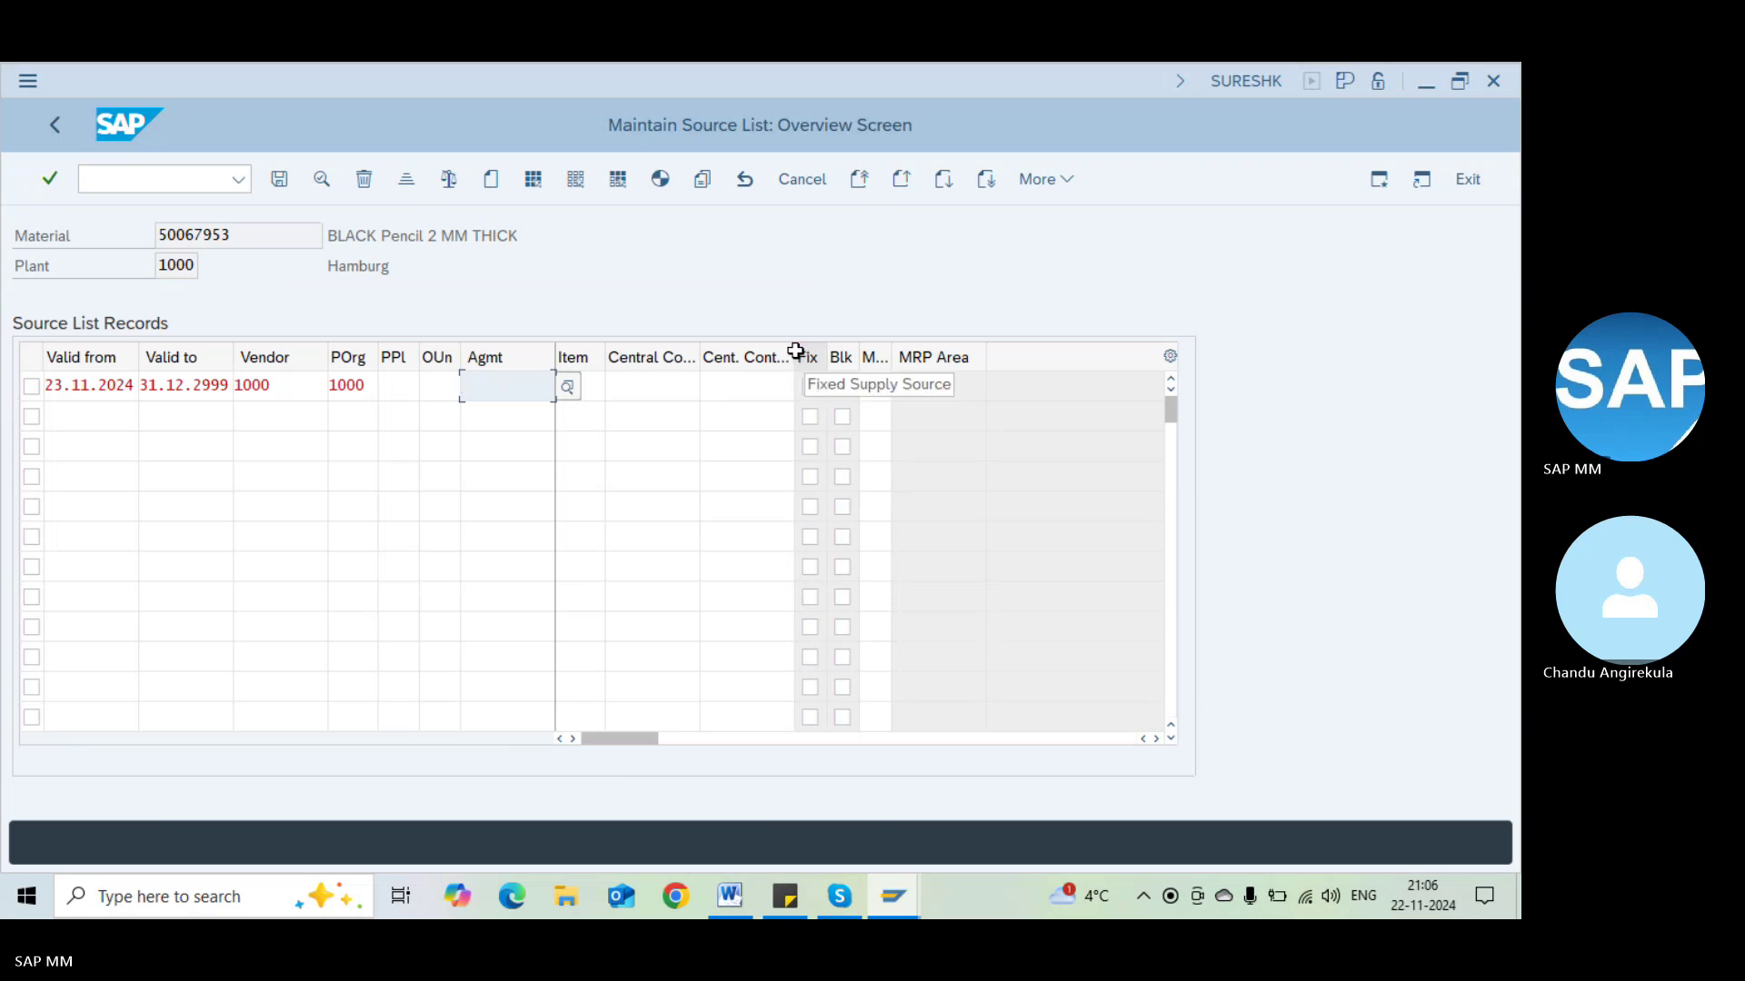
mouse_move(791, 352)
mouse_down()
mouse_move(751, 351)
mouse_move(804, 363)
mouse_up()
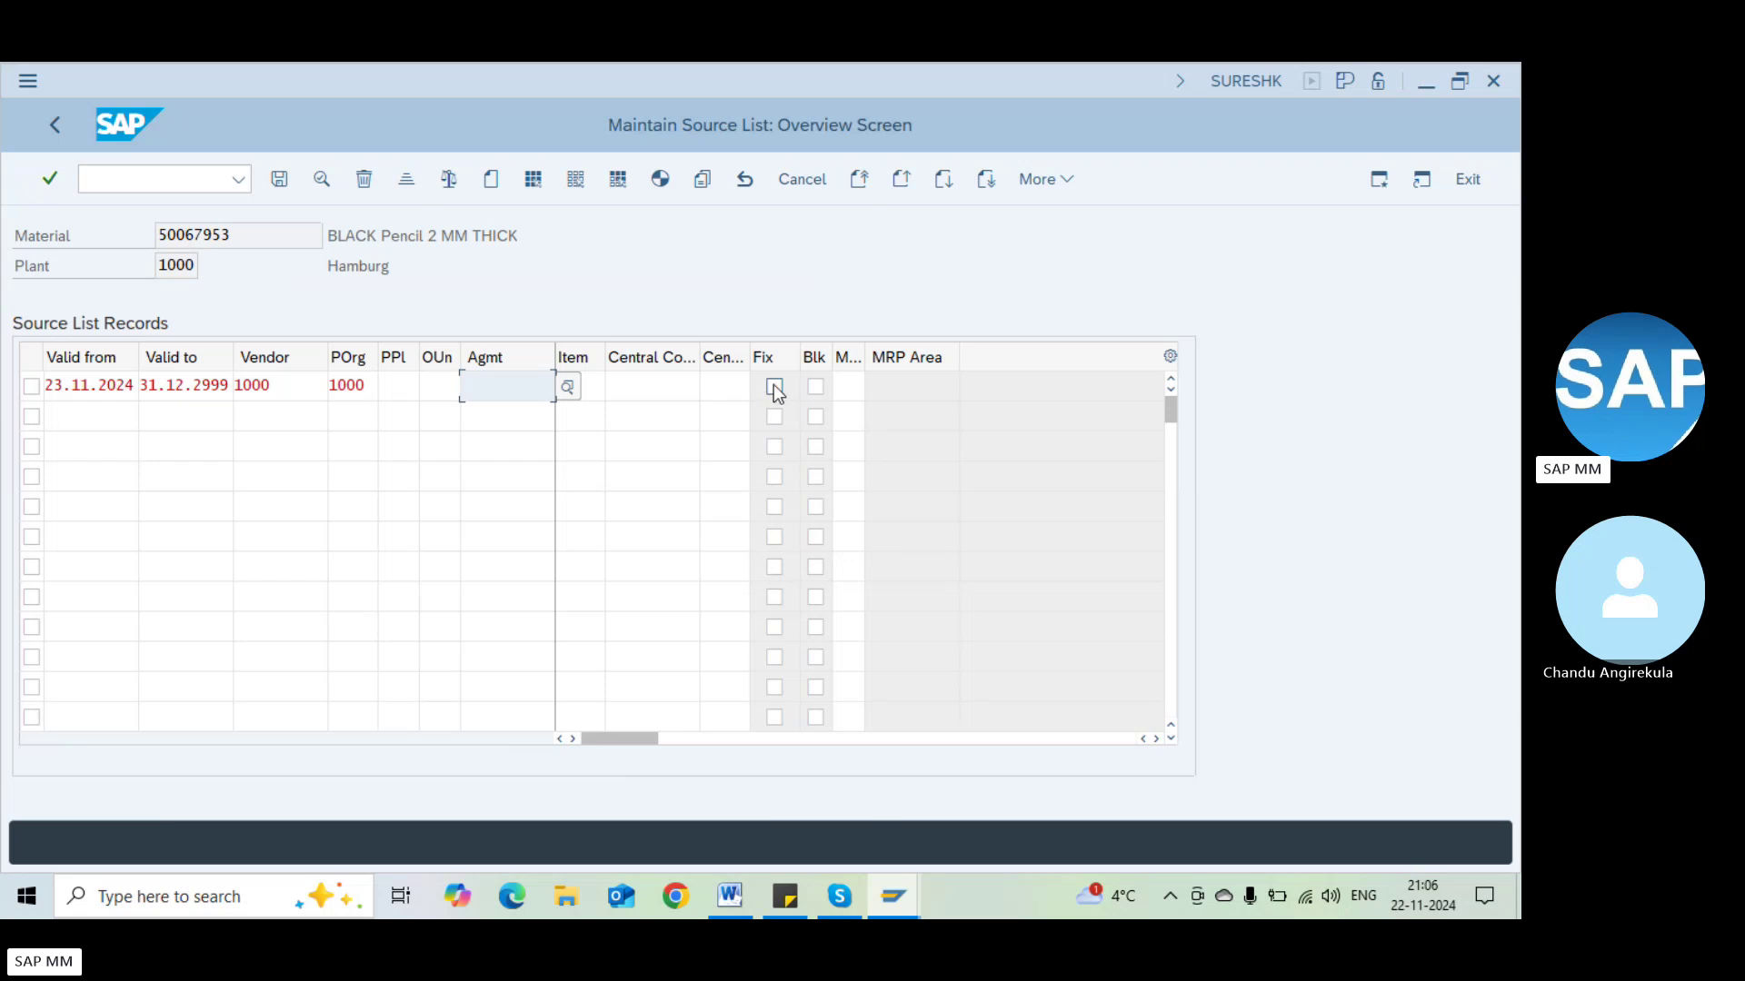
Set the blocked indicator on vendor 1000's source list record, clear it again and save the source list
click(774, 387)
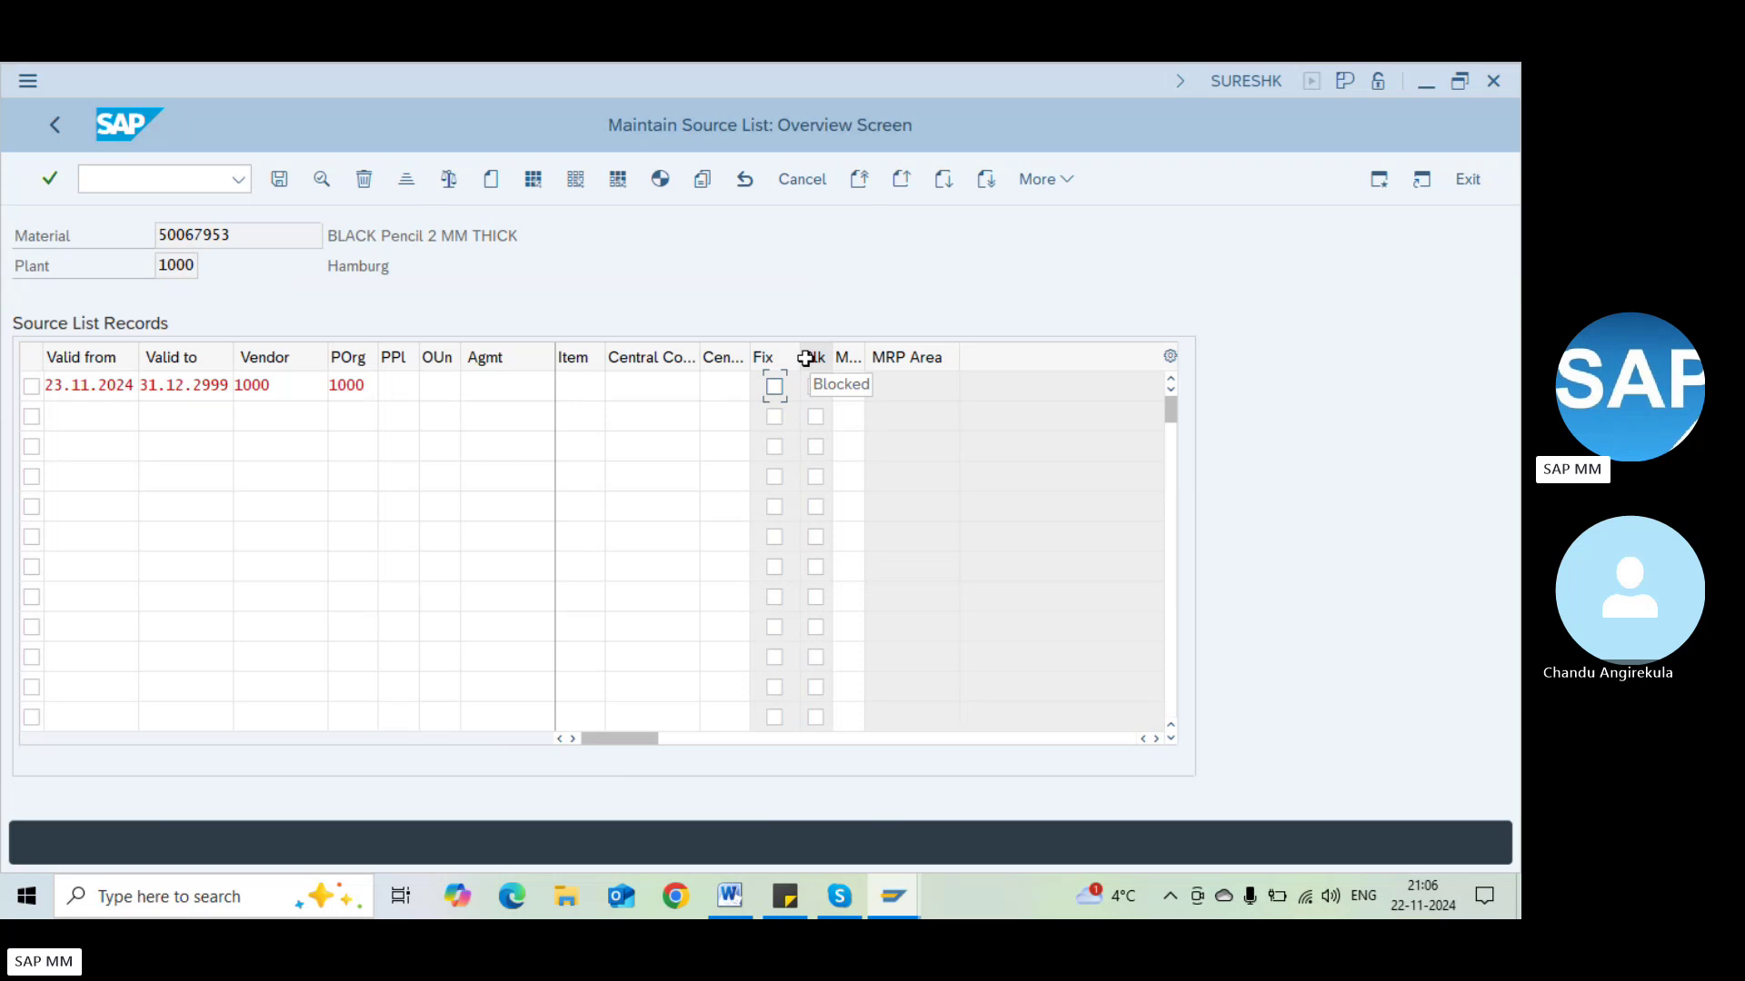
click(816, 388)
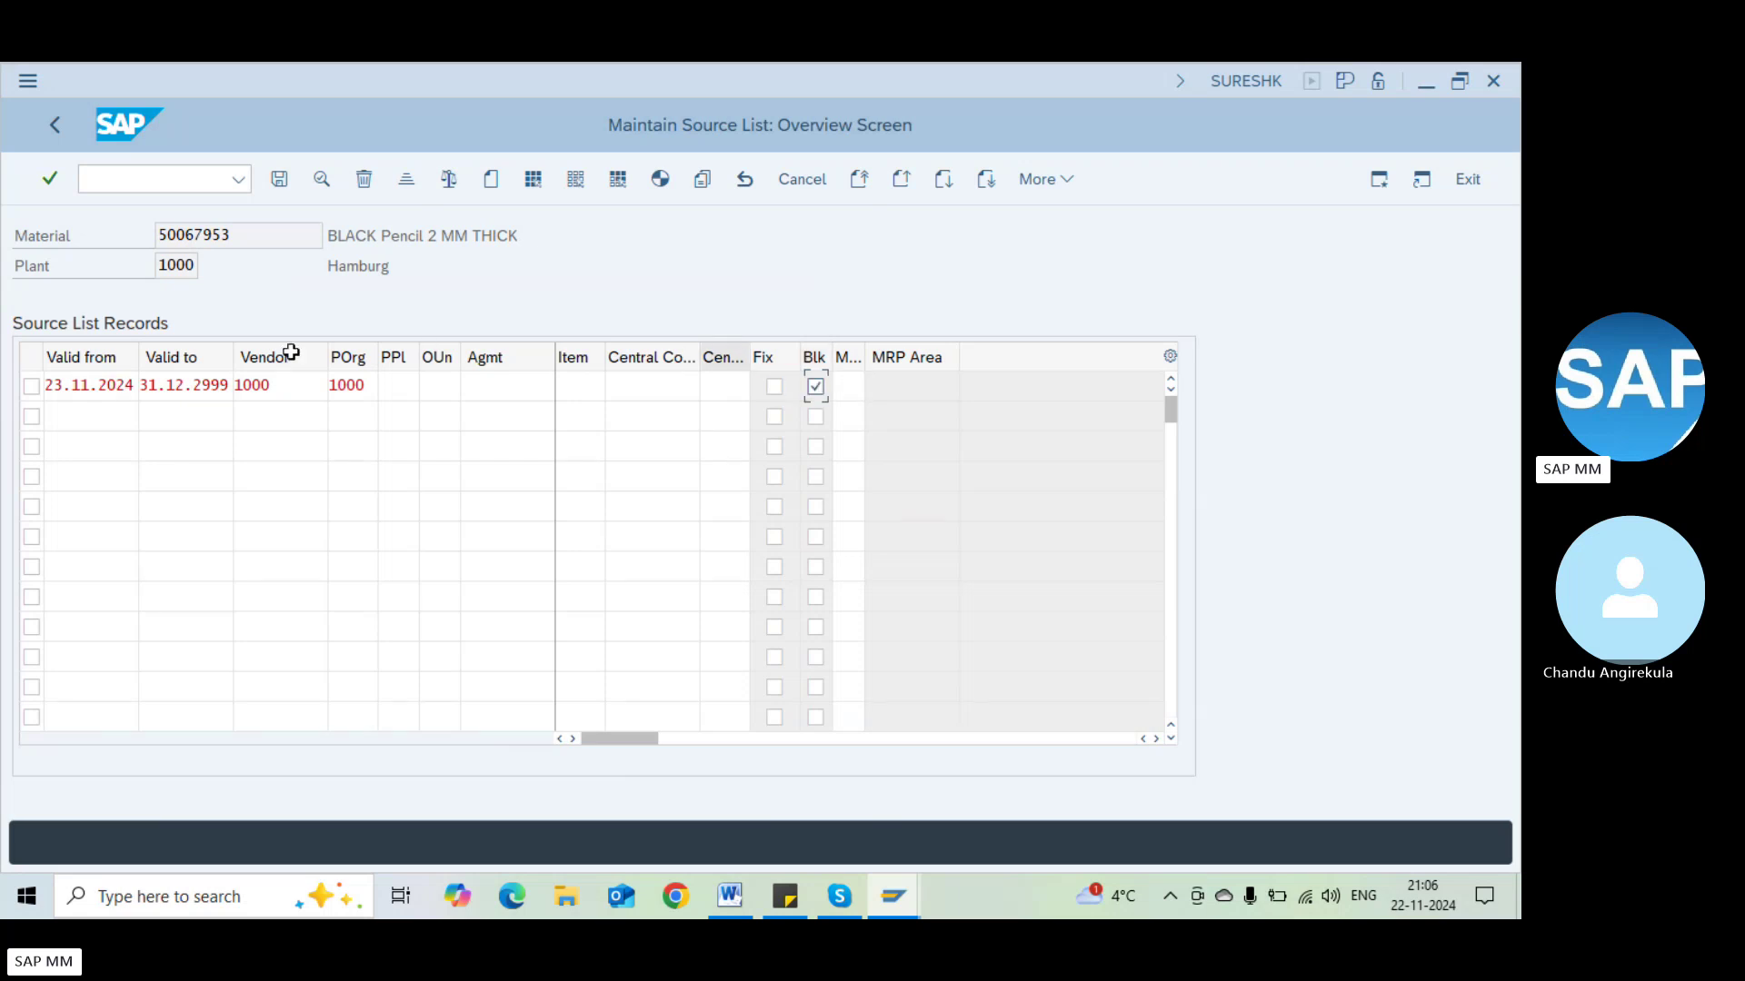
click(98, 387)
click(181, 385)
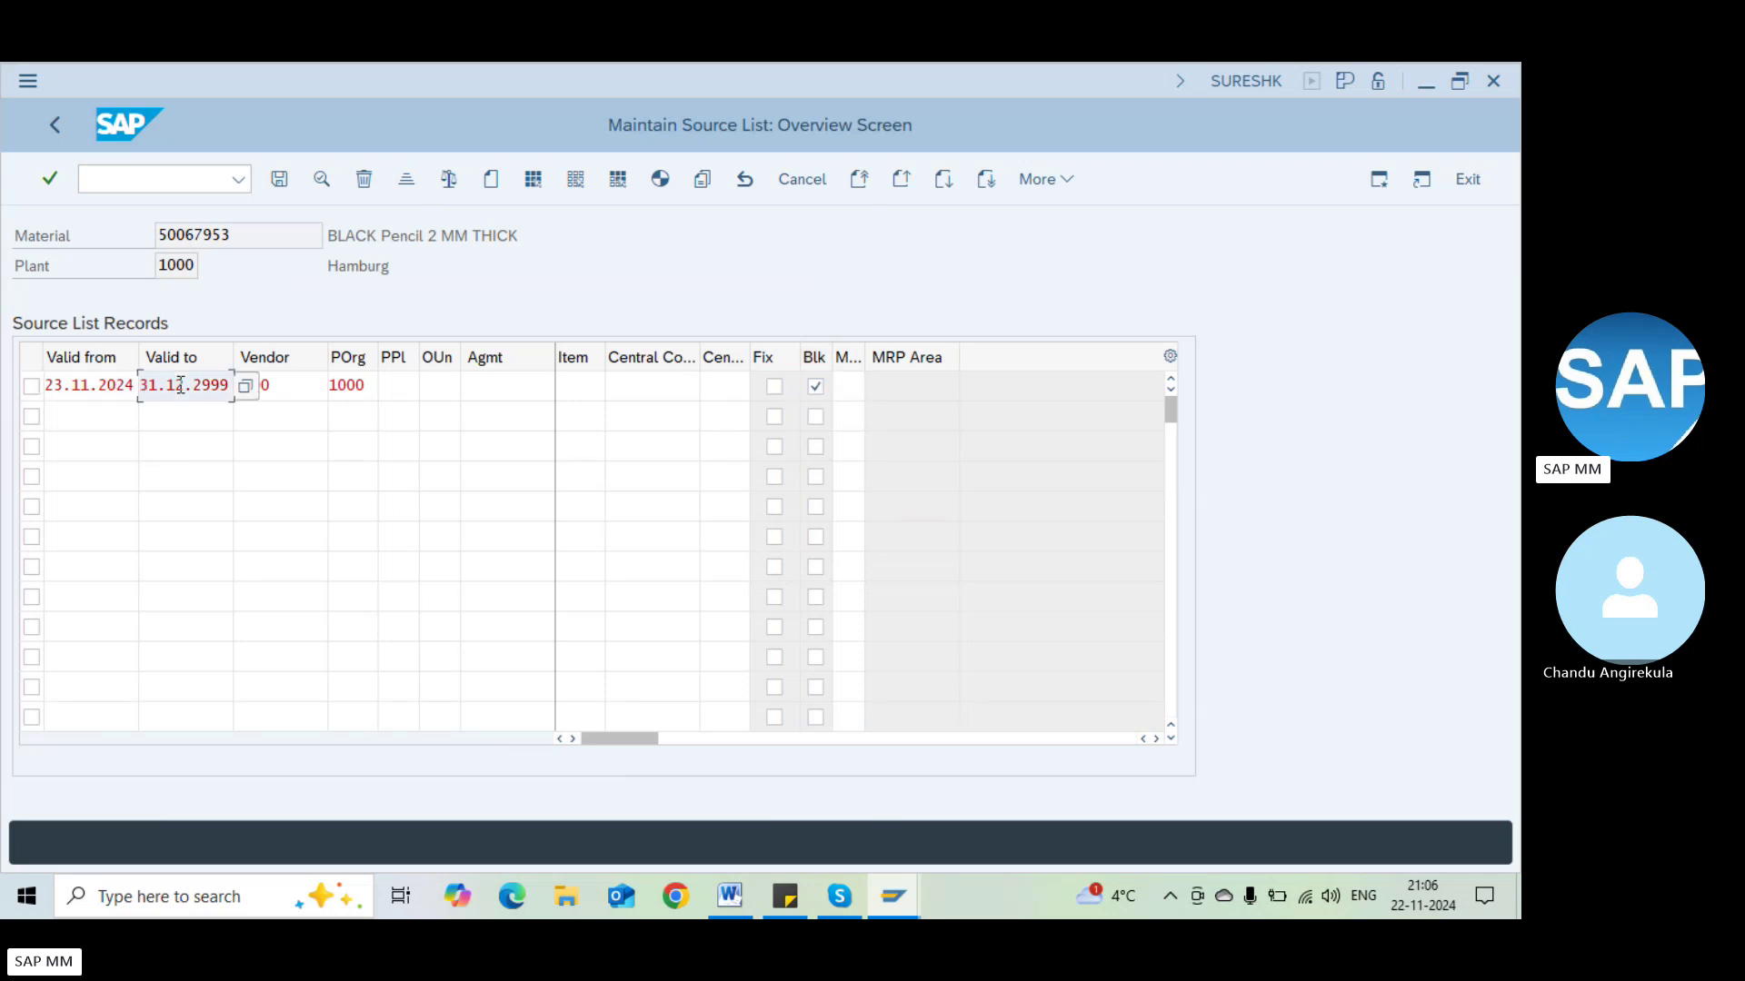
click(817, 388)
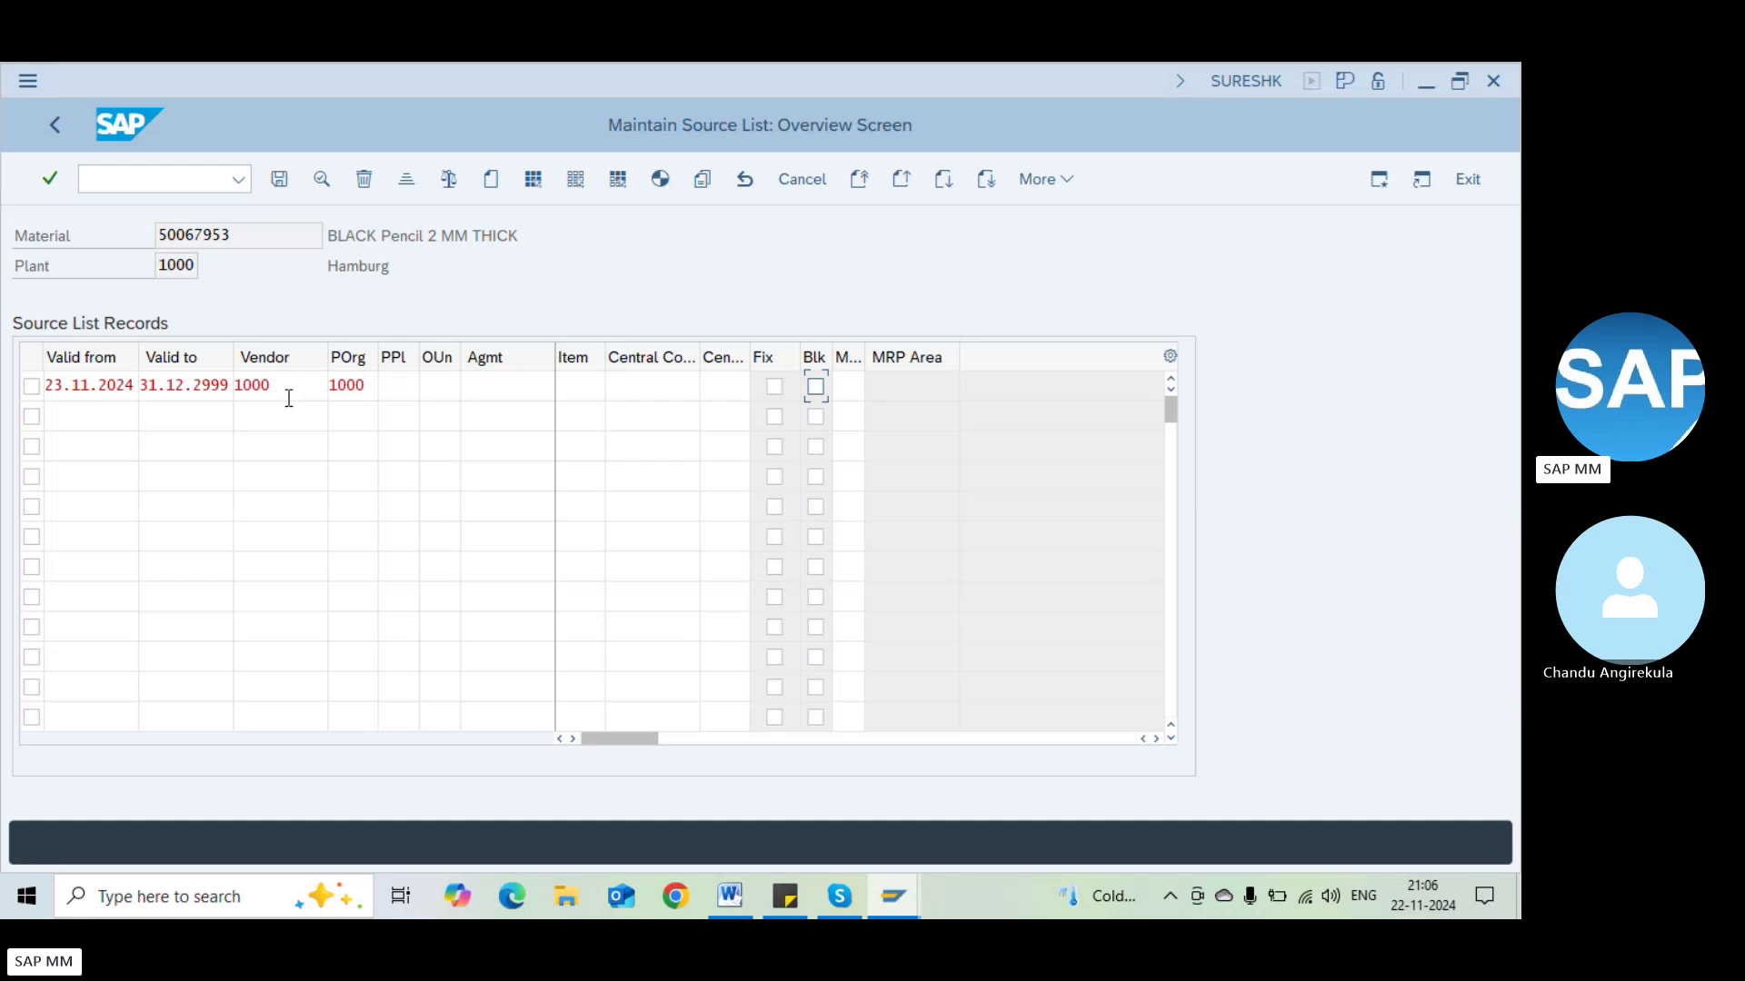
key(ctrl+s)
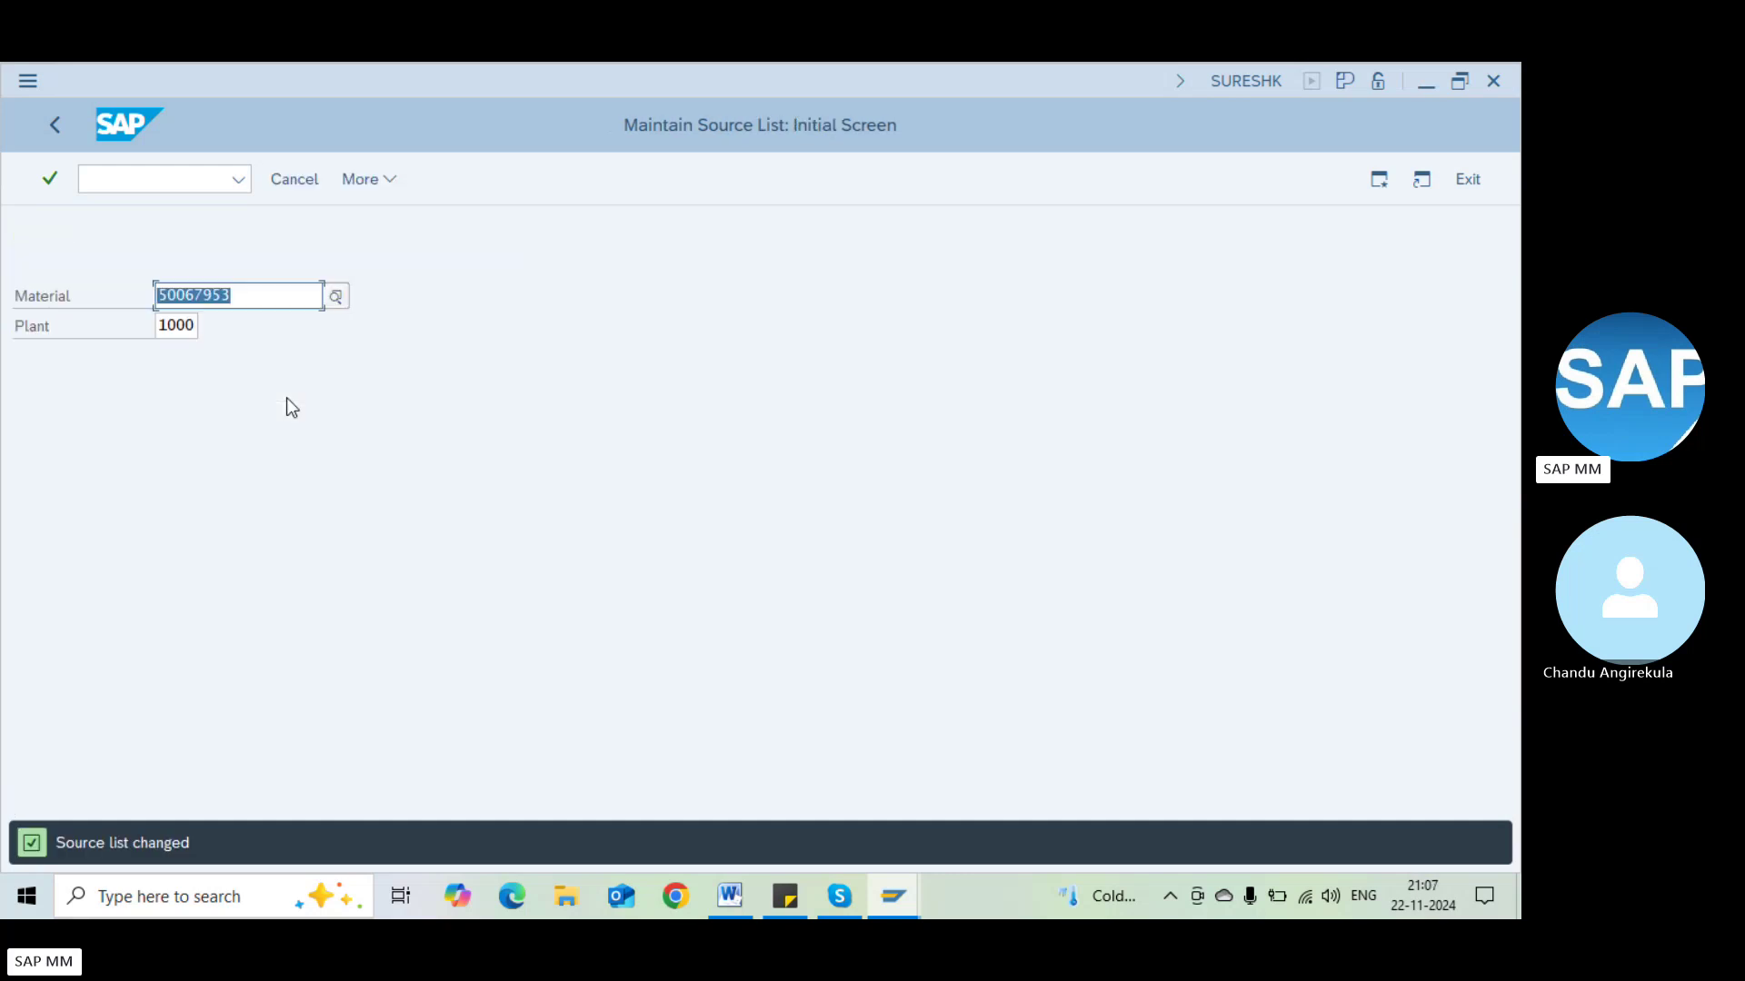
Start a standard purchase order in a new session for vendor 1000, purchasing organization 1000 and purchasing group 000
click(119, 168)
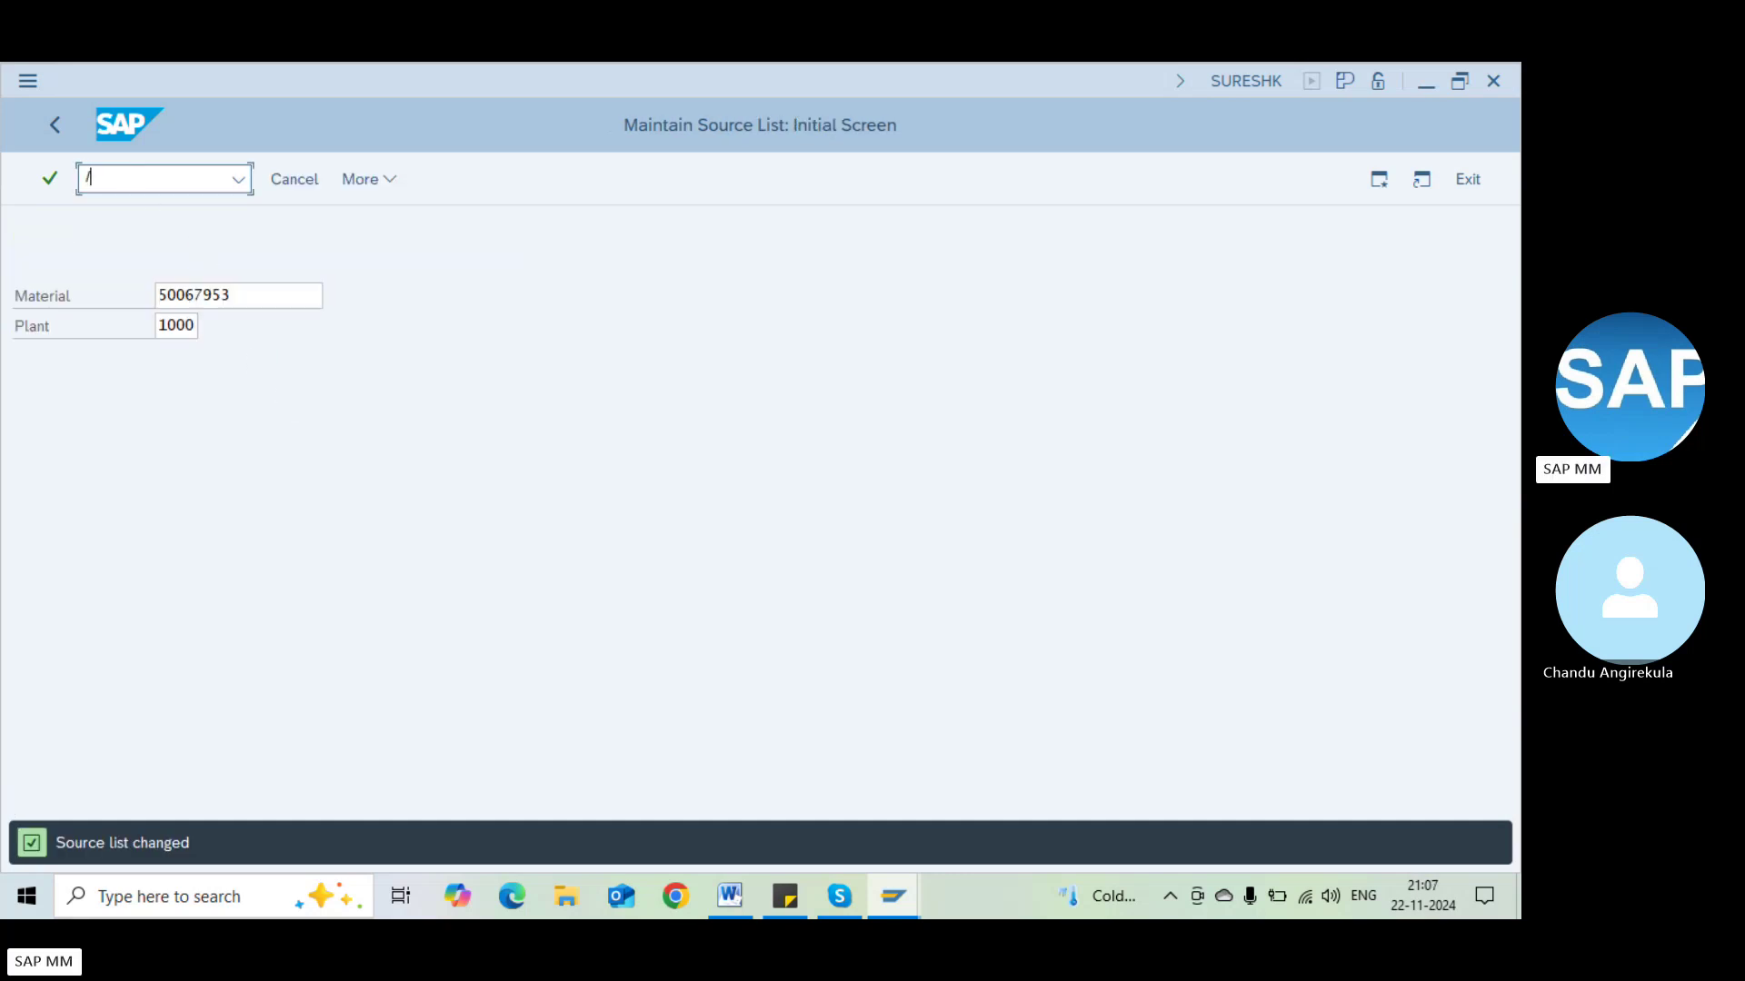
text(/ome2)
key(Return)
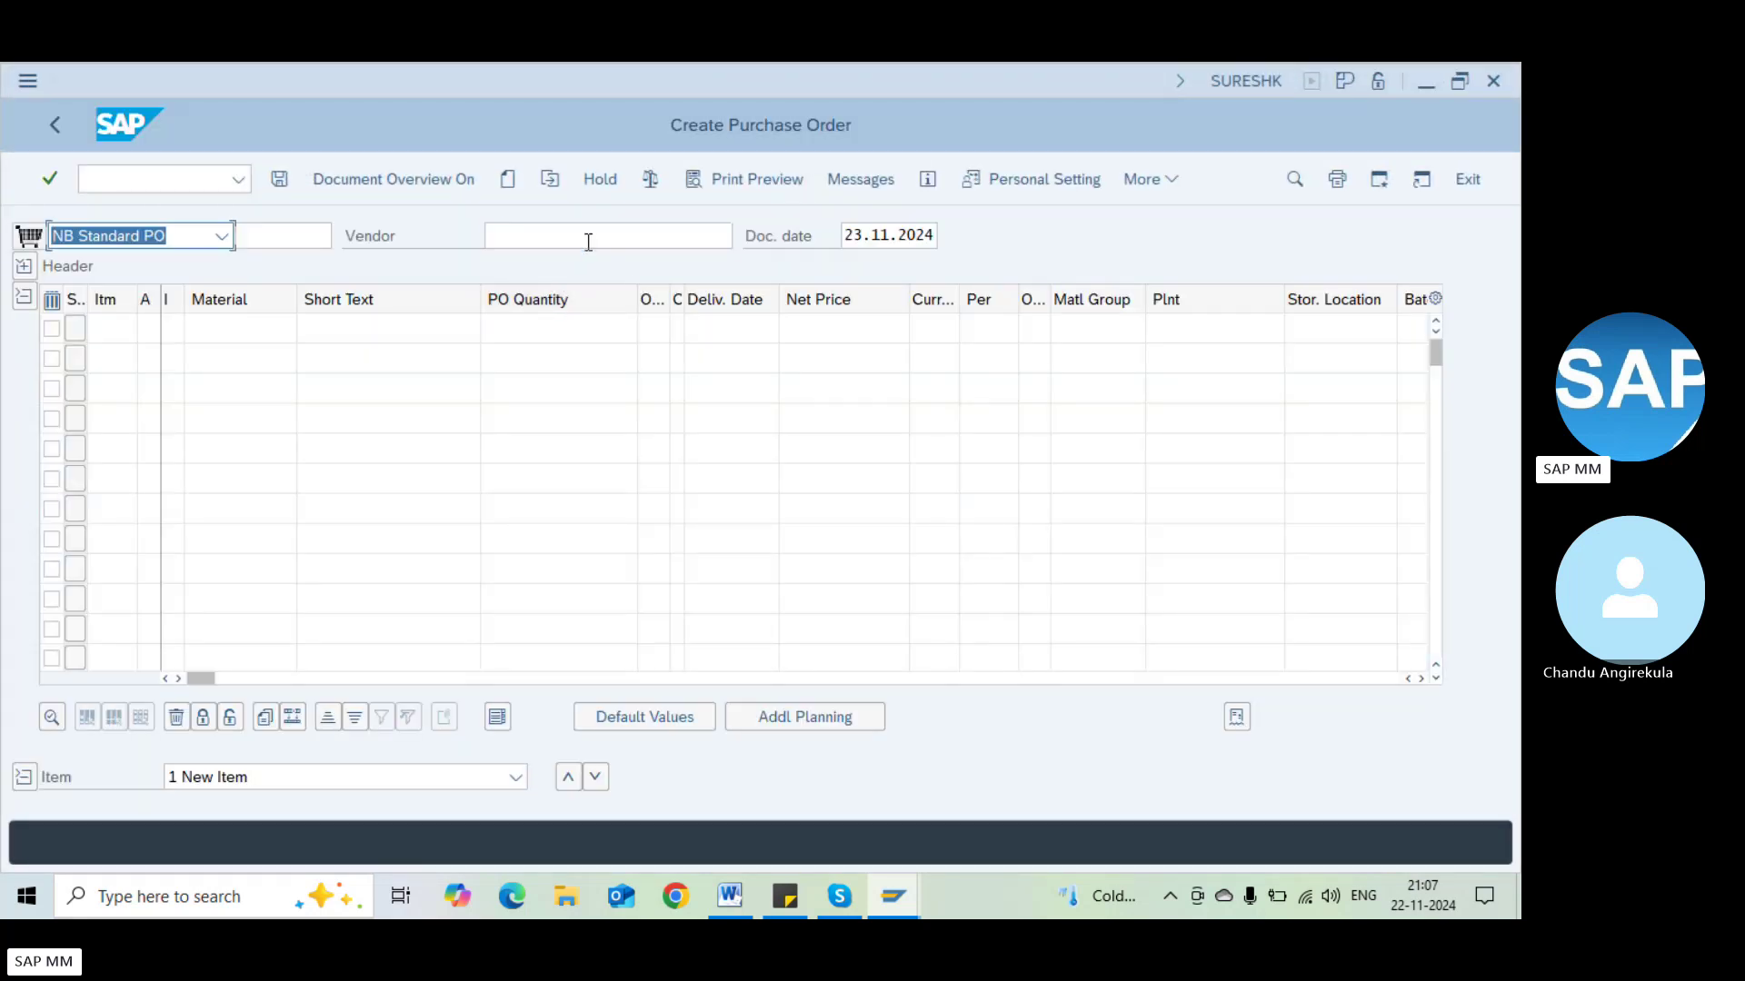
click(586, 239)
text(1000)
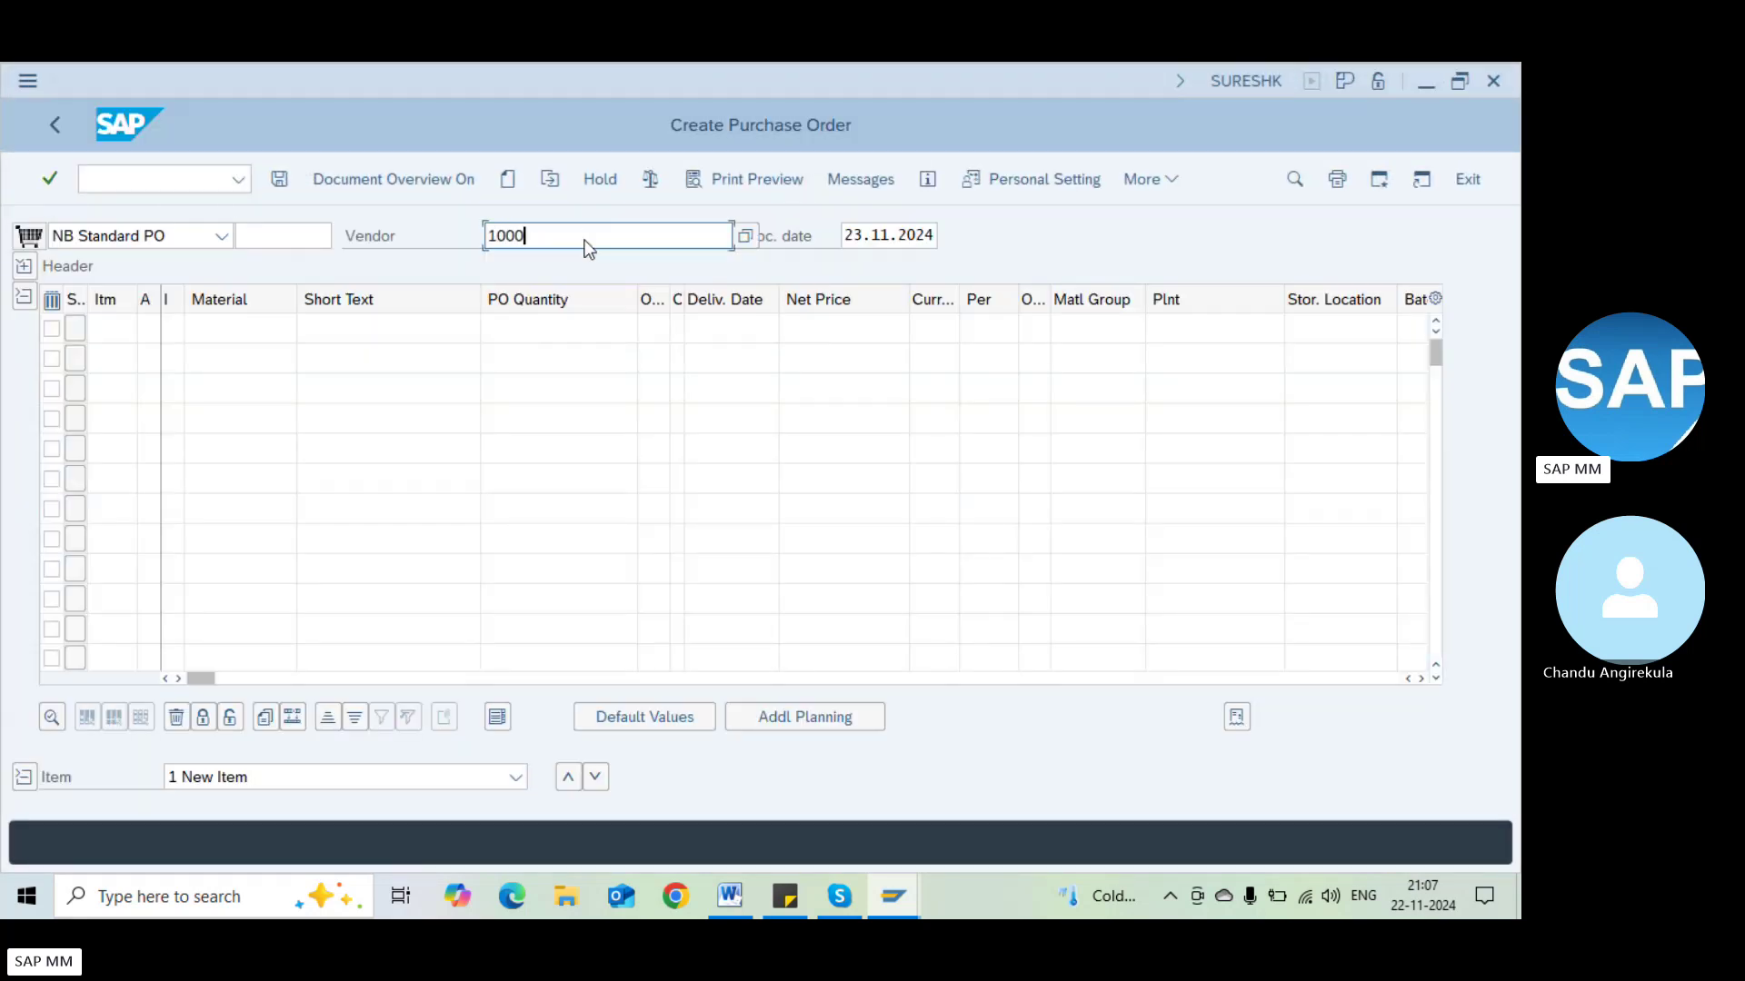
key(Return)
text(1000)
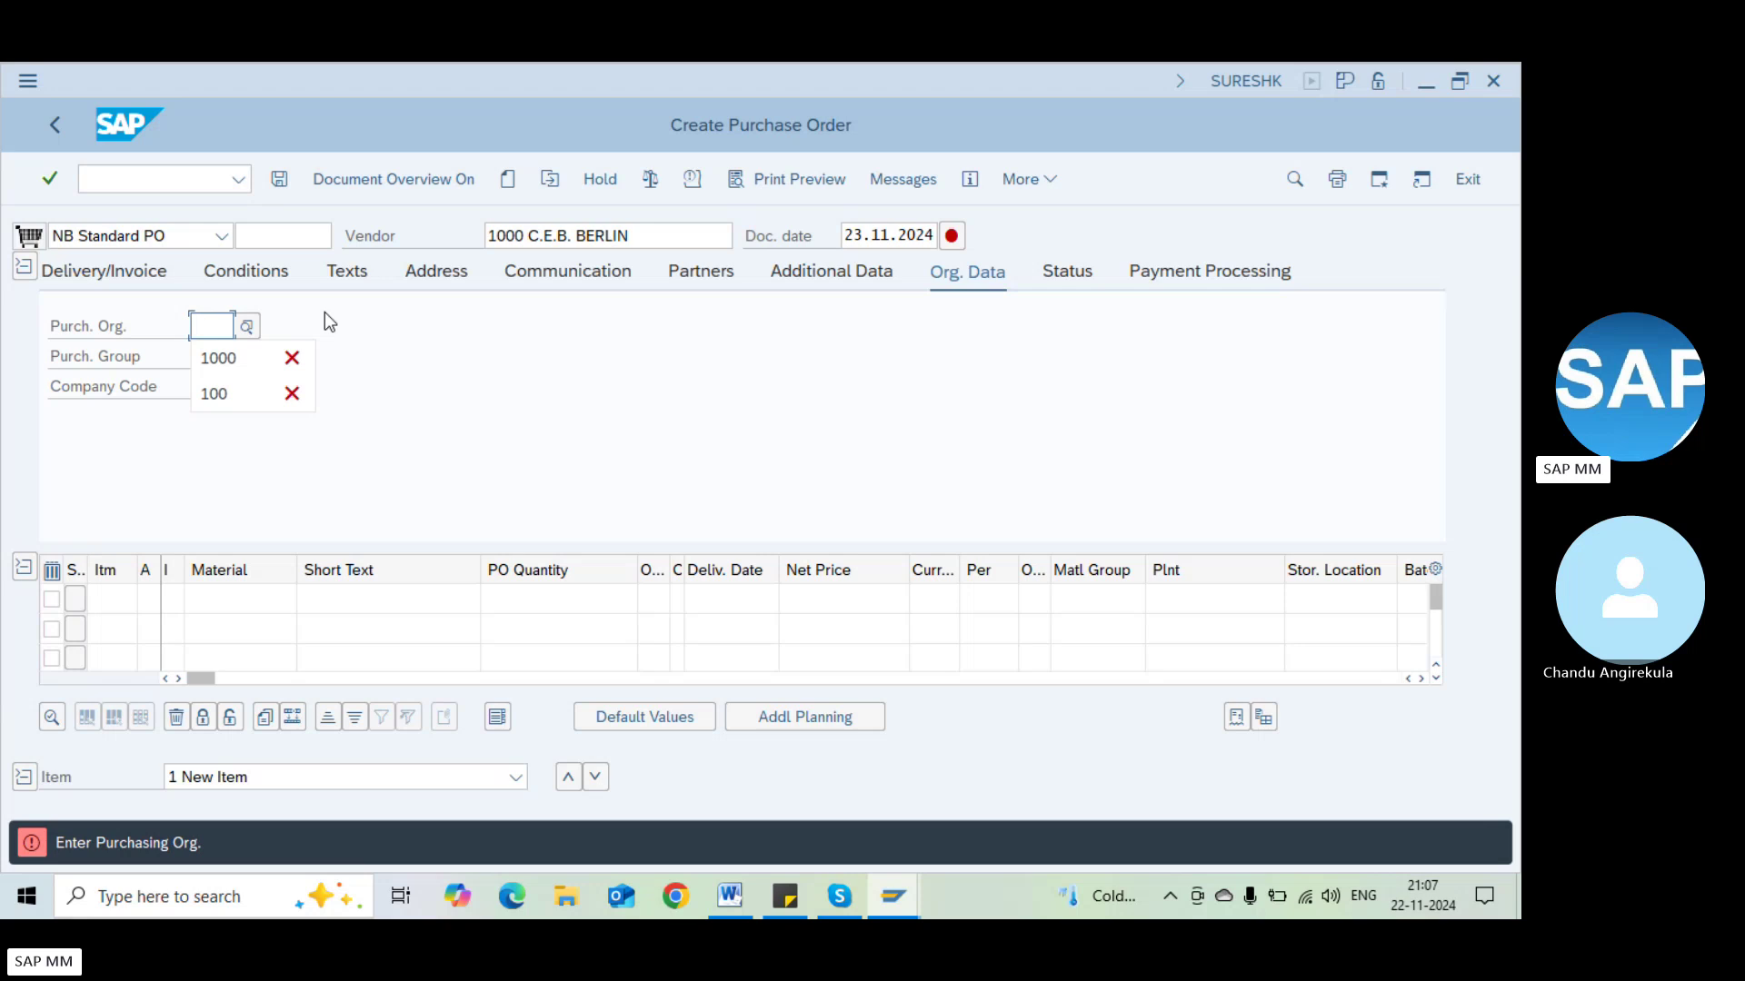
key(Return)
text(000)
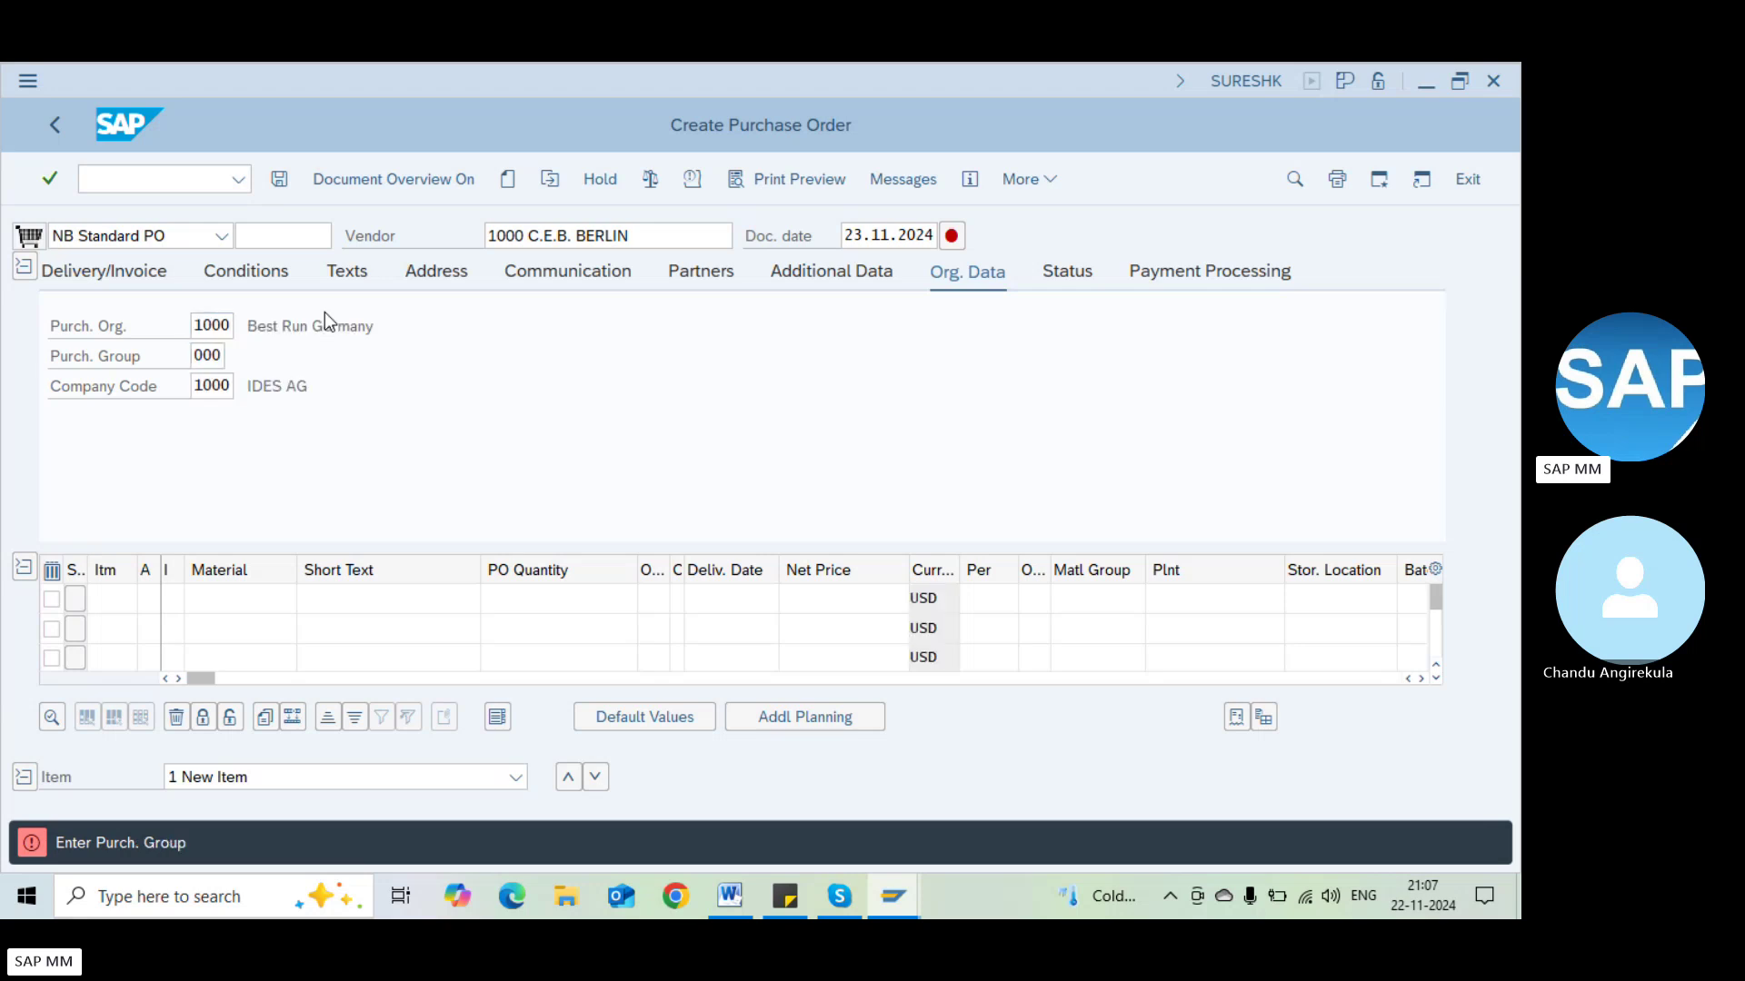
key(Return)
Add material 50067953 as the first purchase order item with plant 1000
key(Tab)
key(Tab)
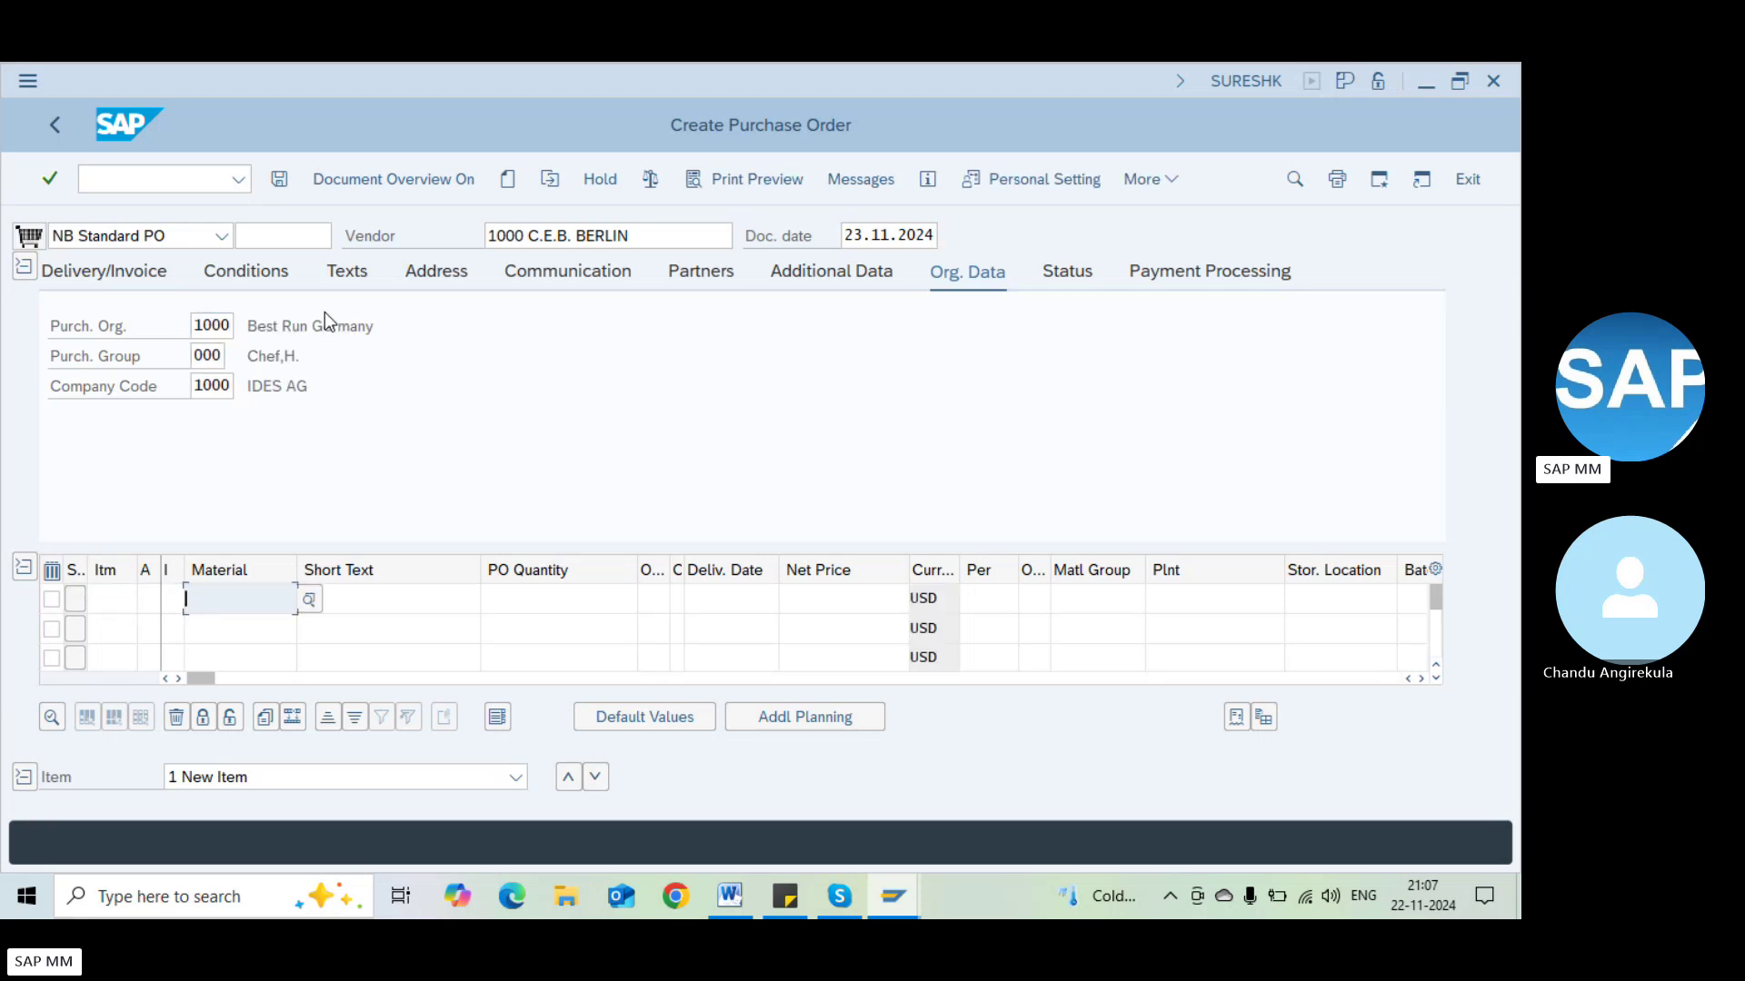
text(50067953)
key(Return)
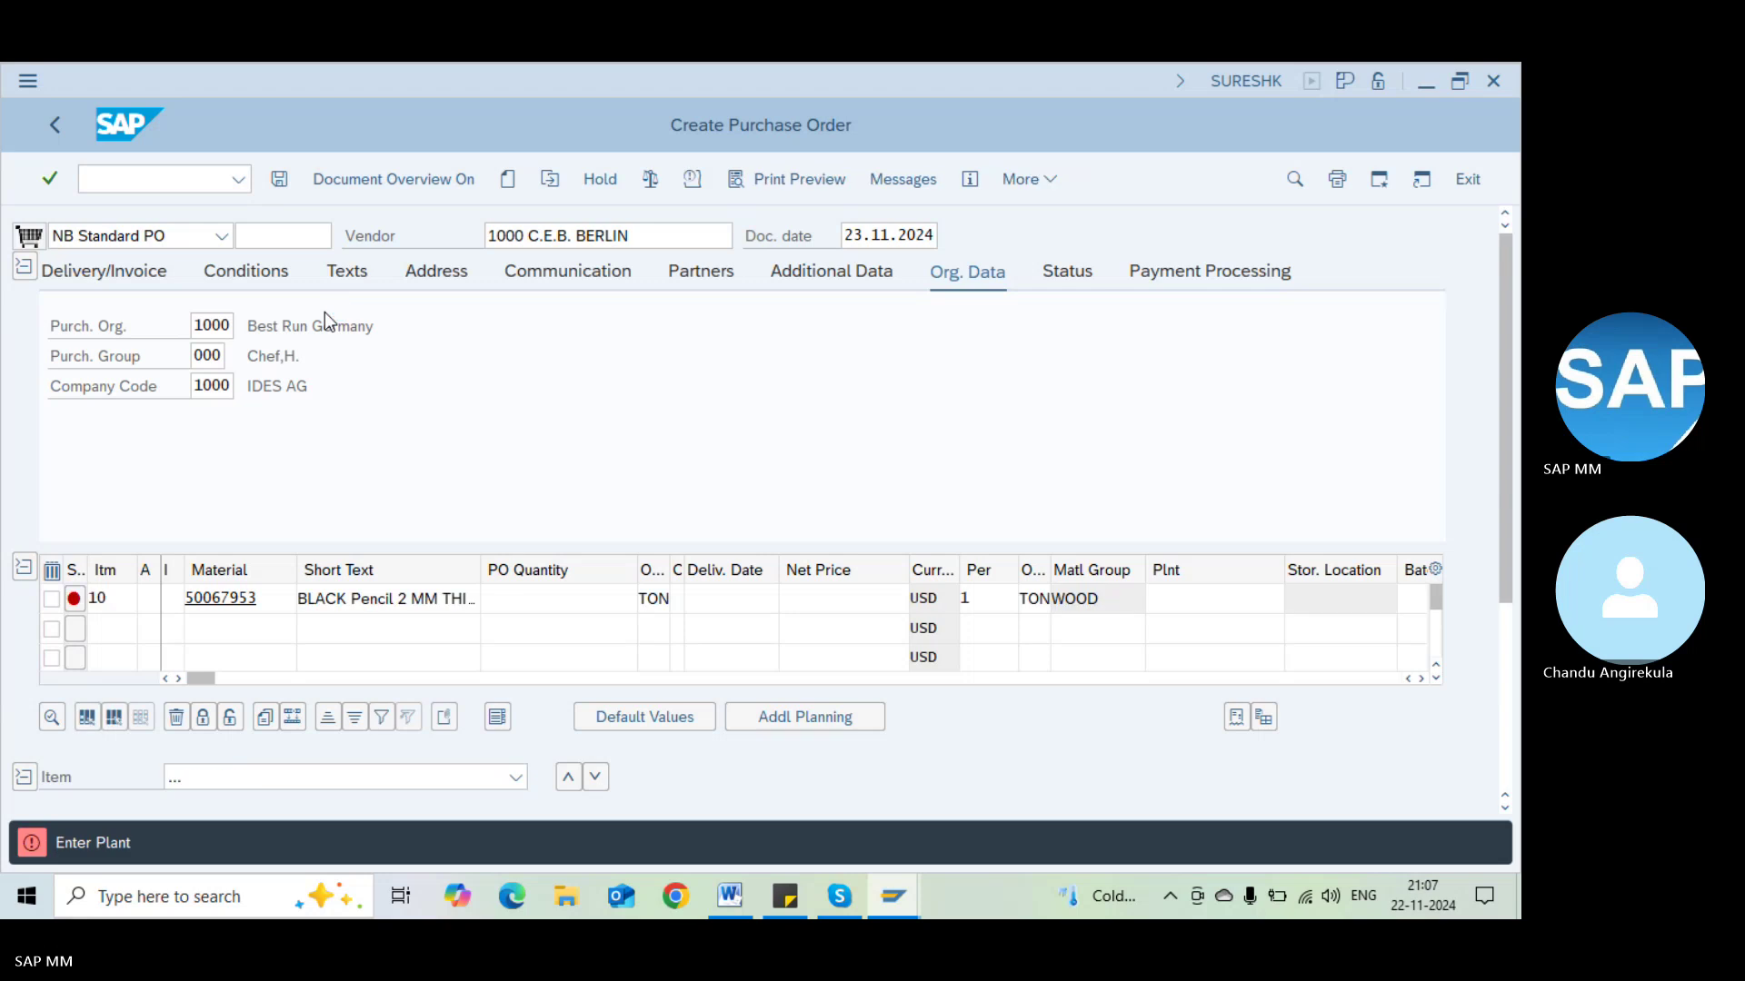
text(1000)
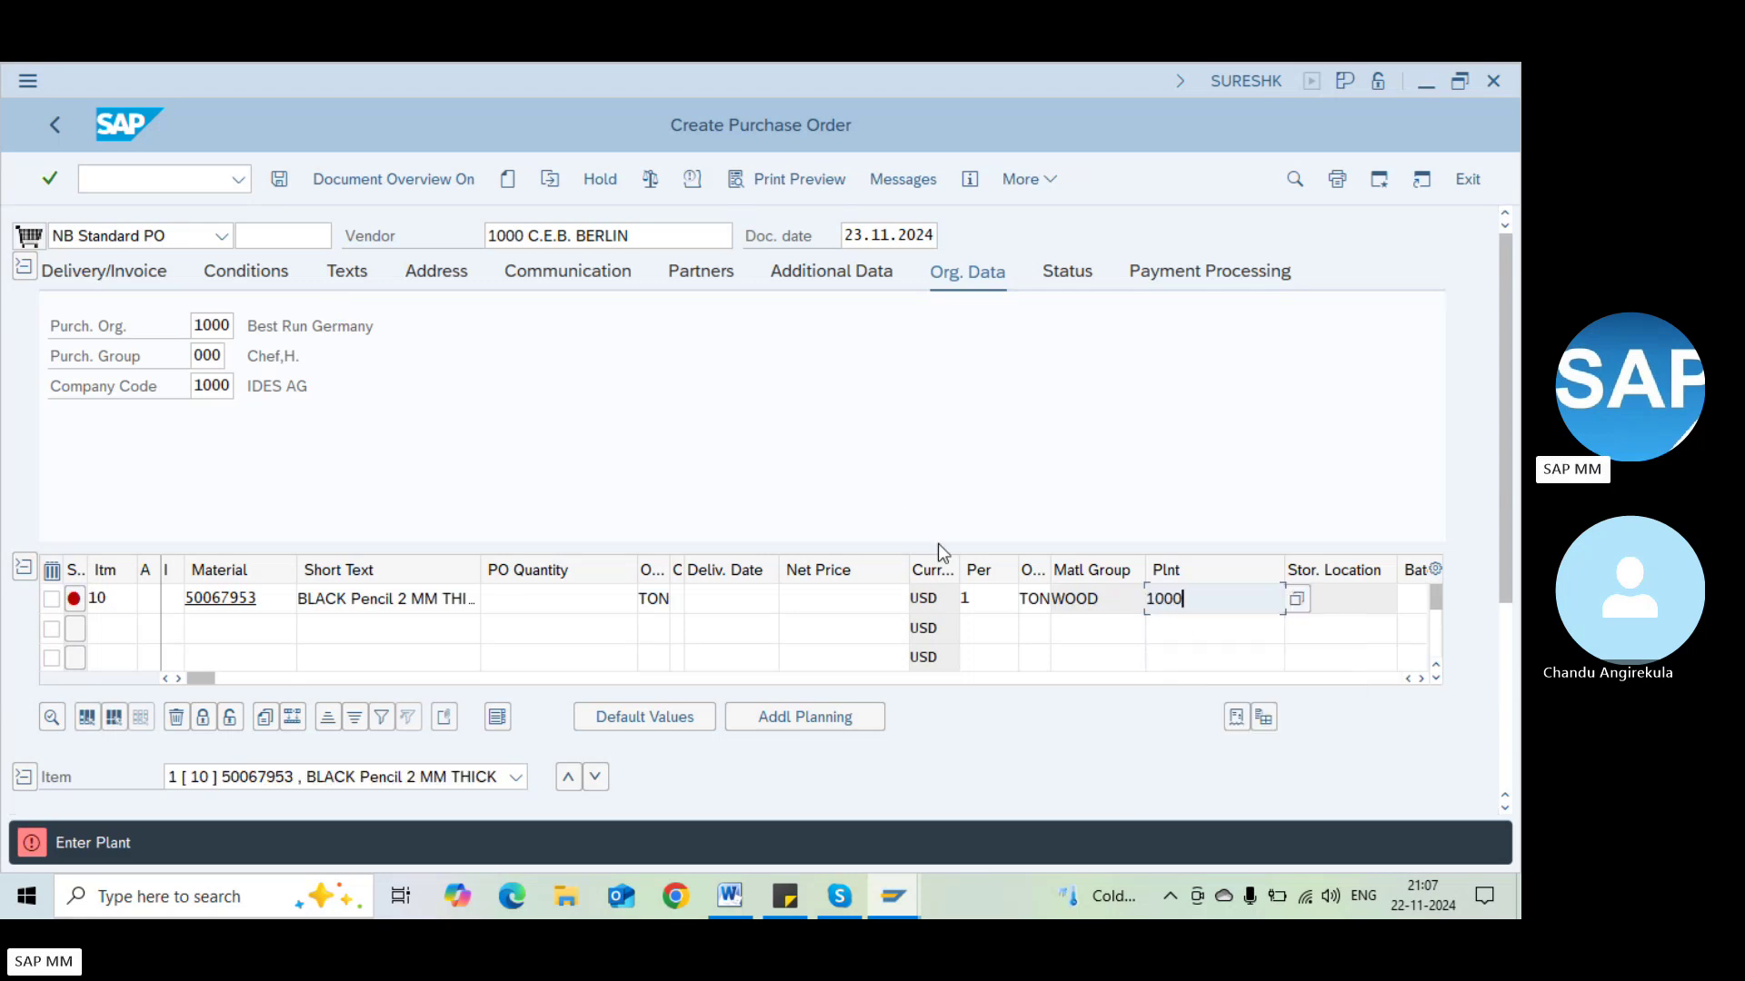
key(Return)
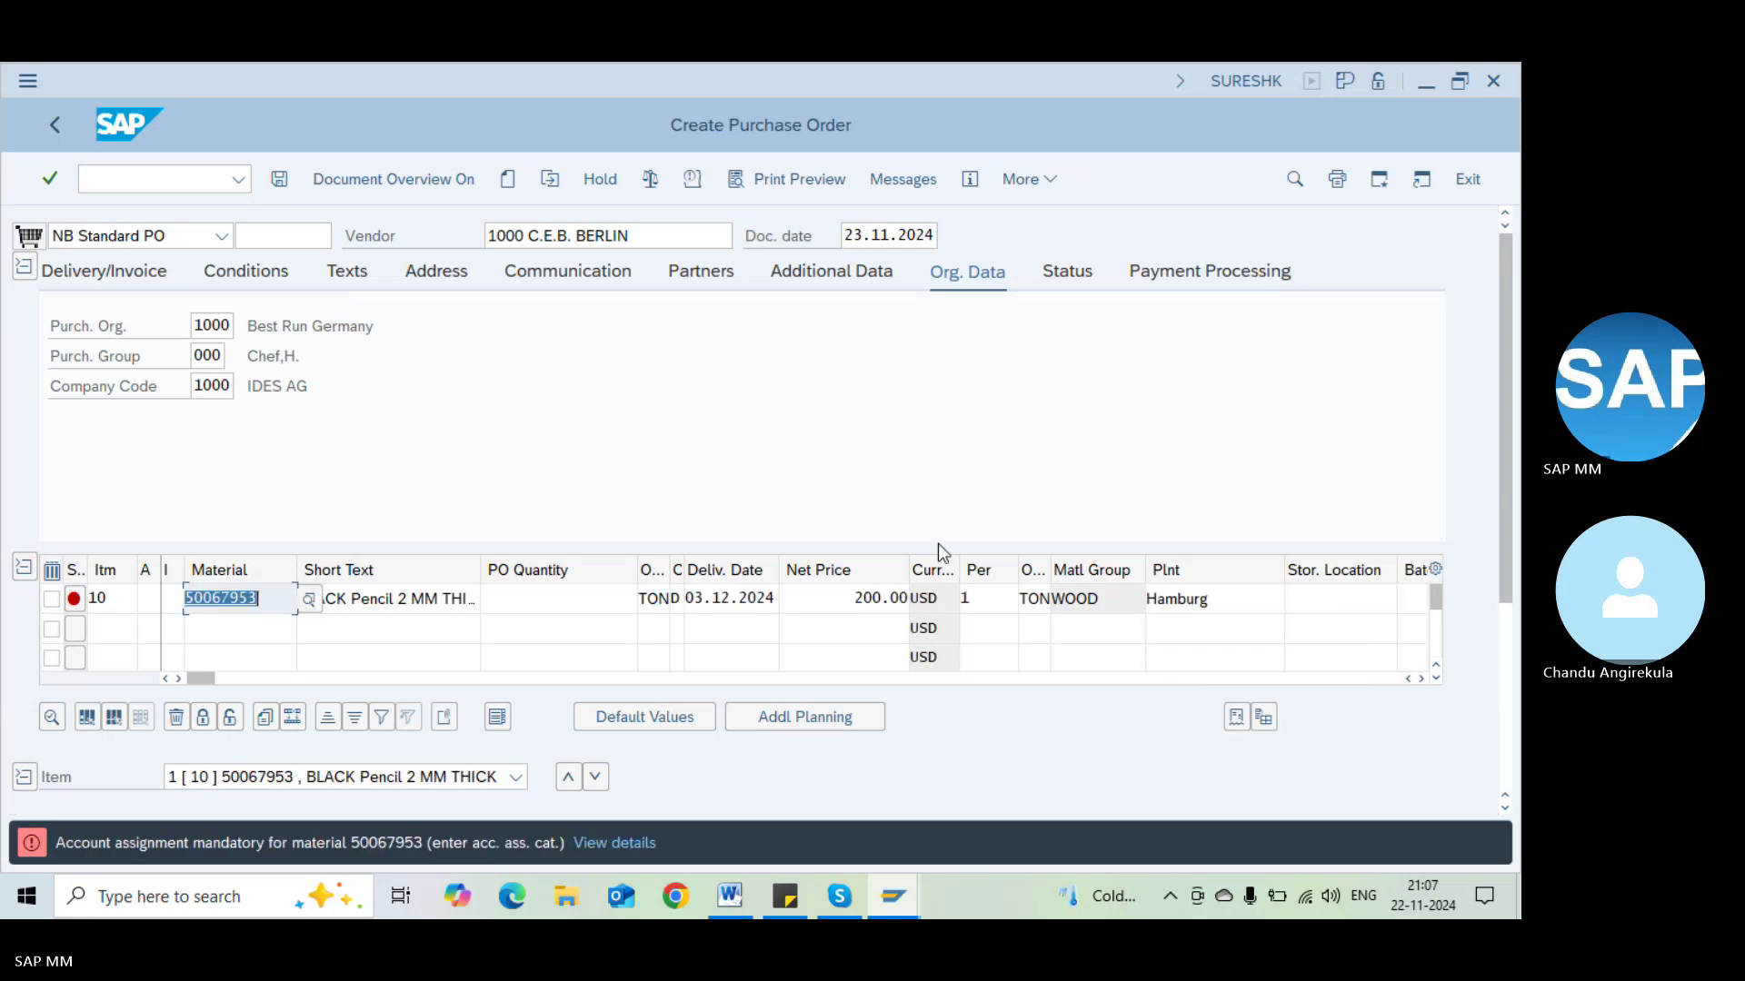
Assign account assignment category K to the purchase order item and set its quantity to 10
key(shift+Tab)
key(shift+Tab)
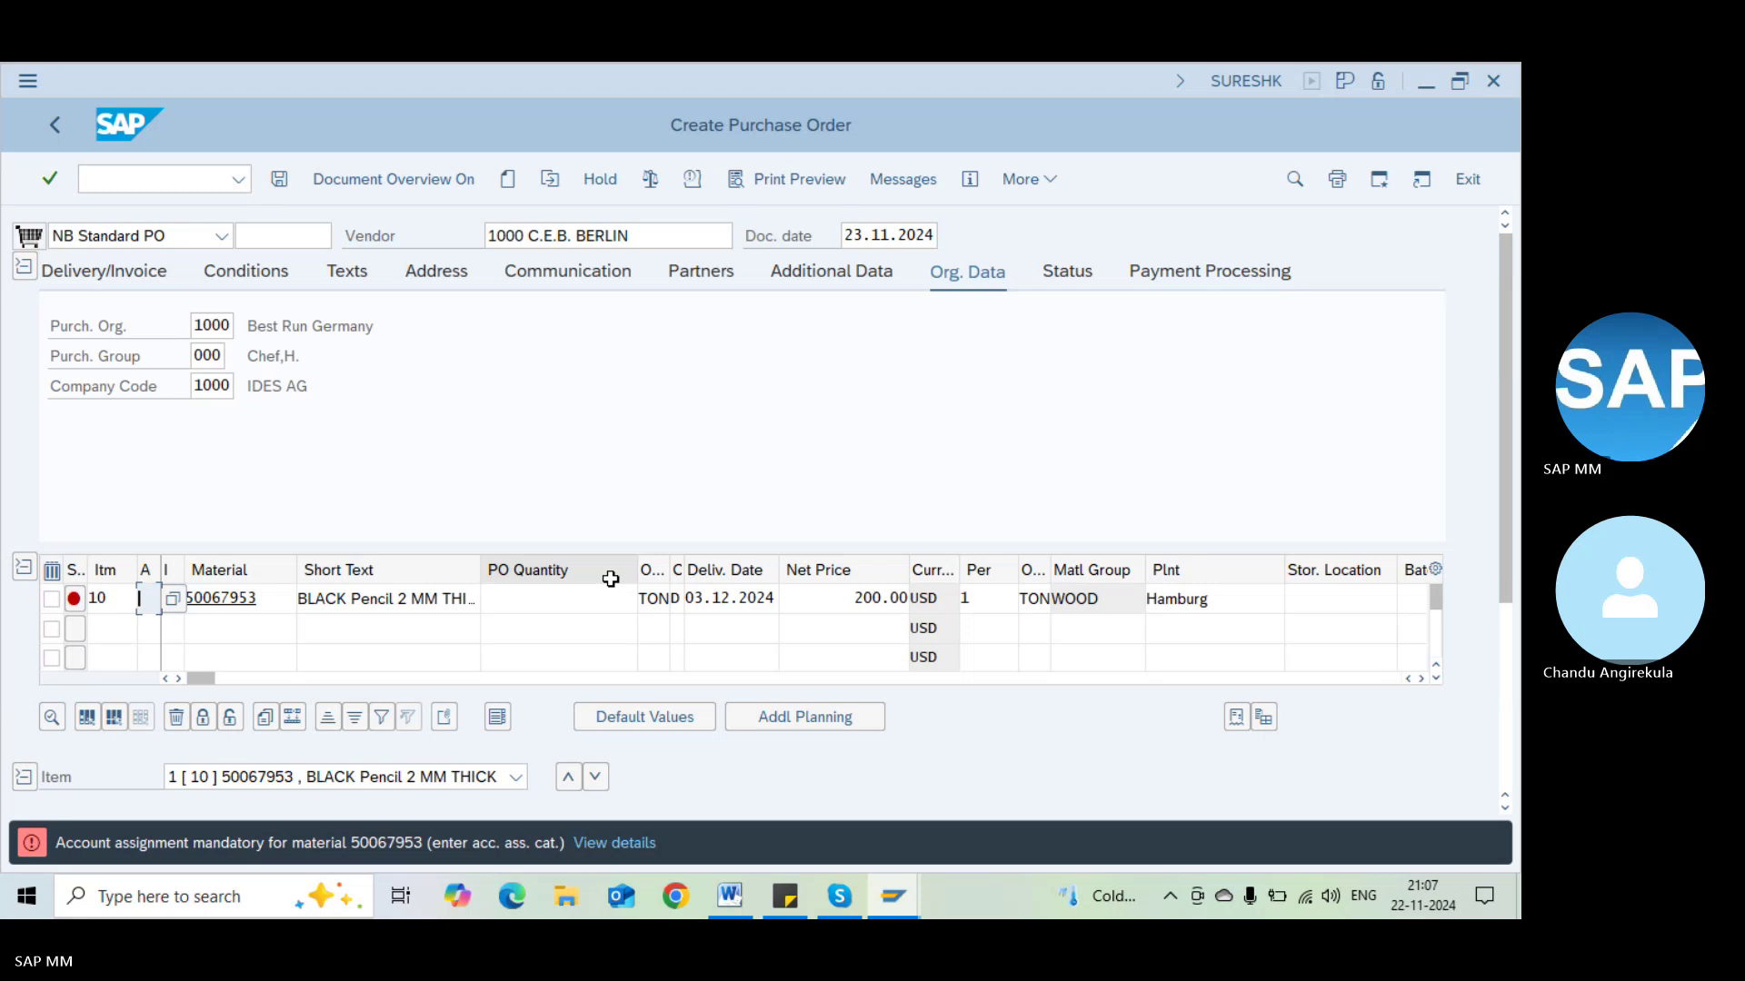
text(K)
key(Return)
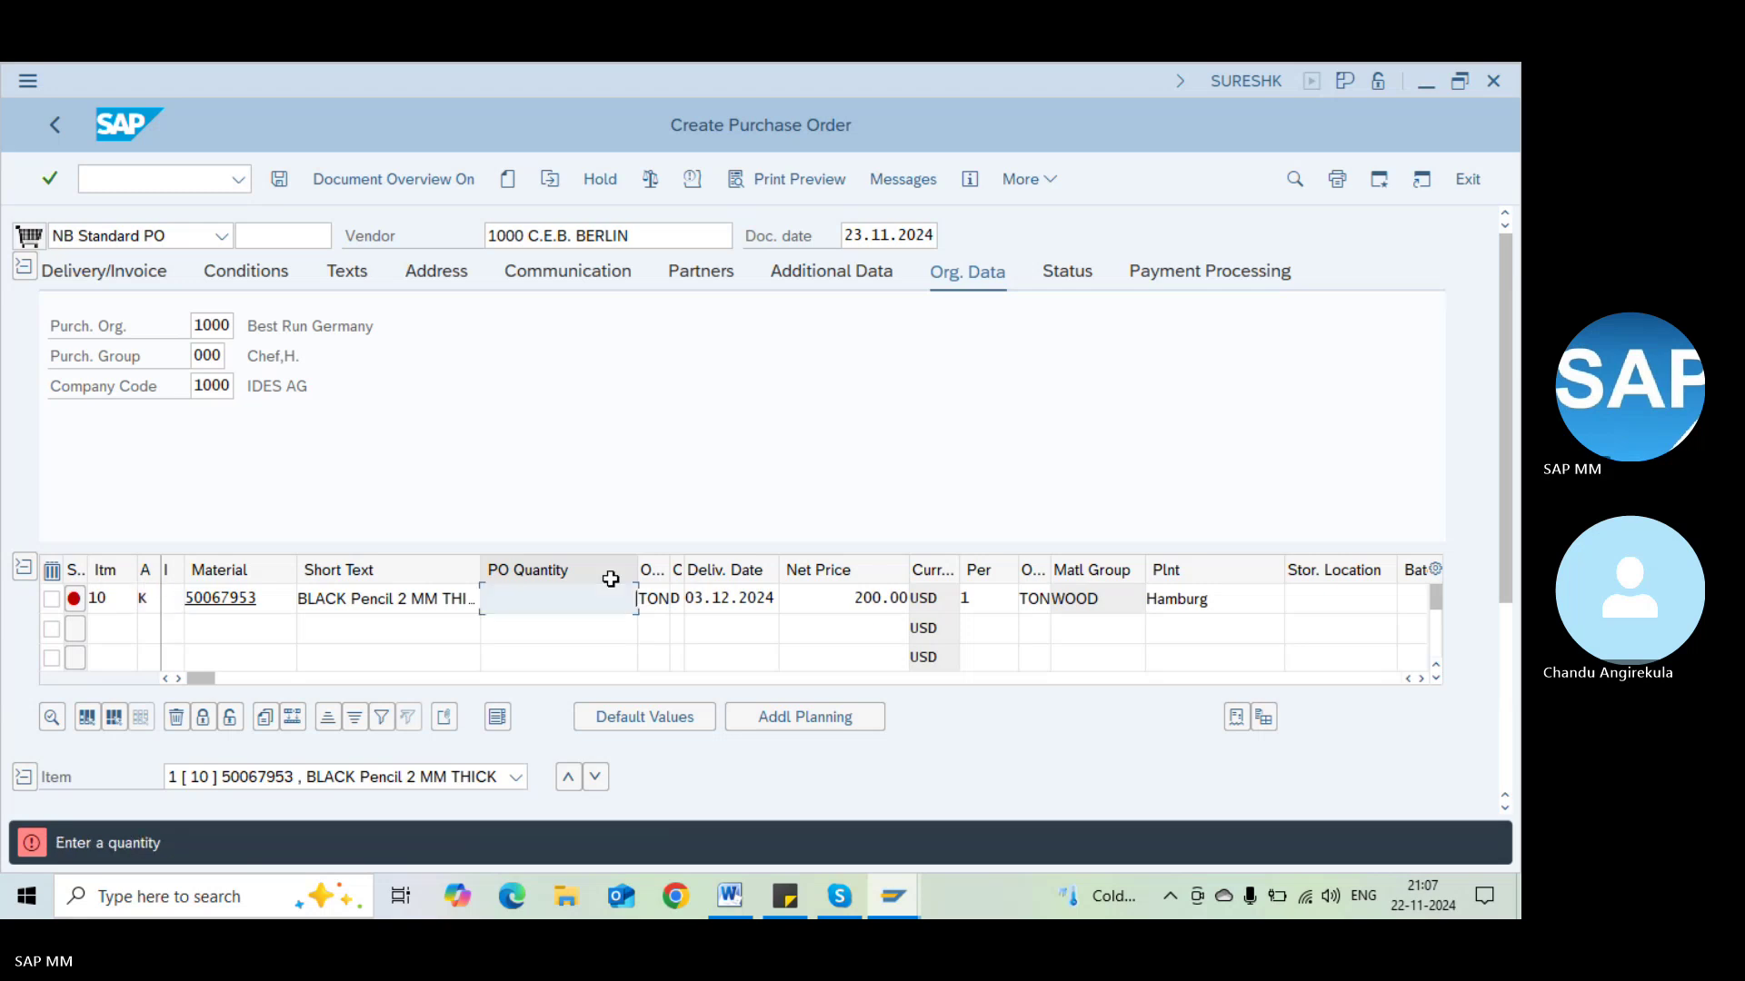
text(10)
key(Return)
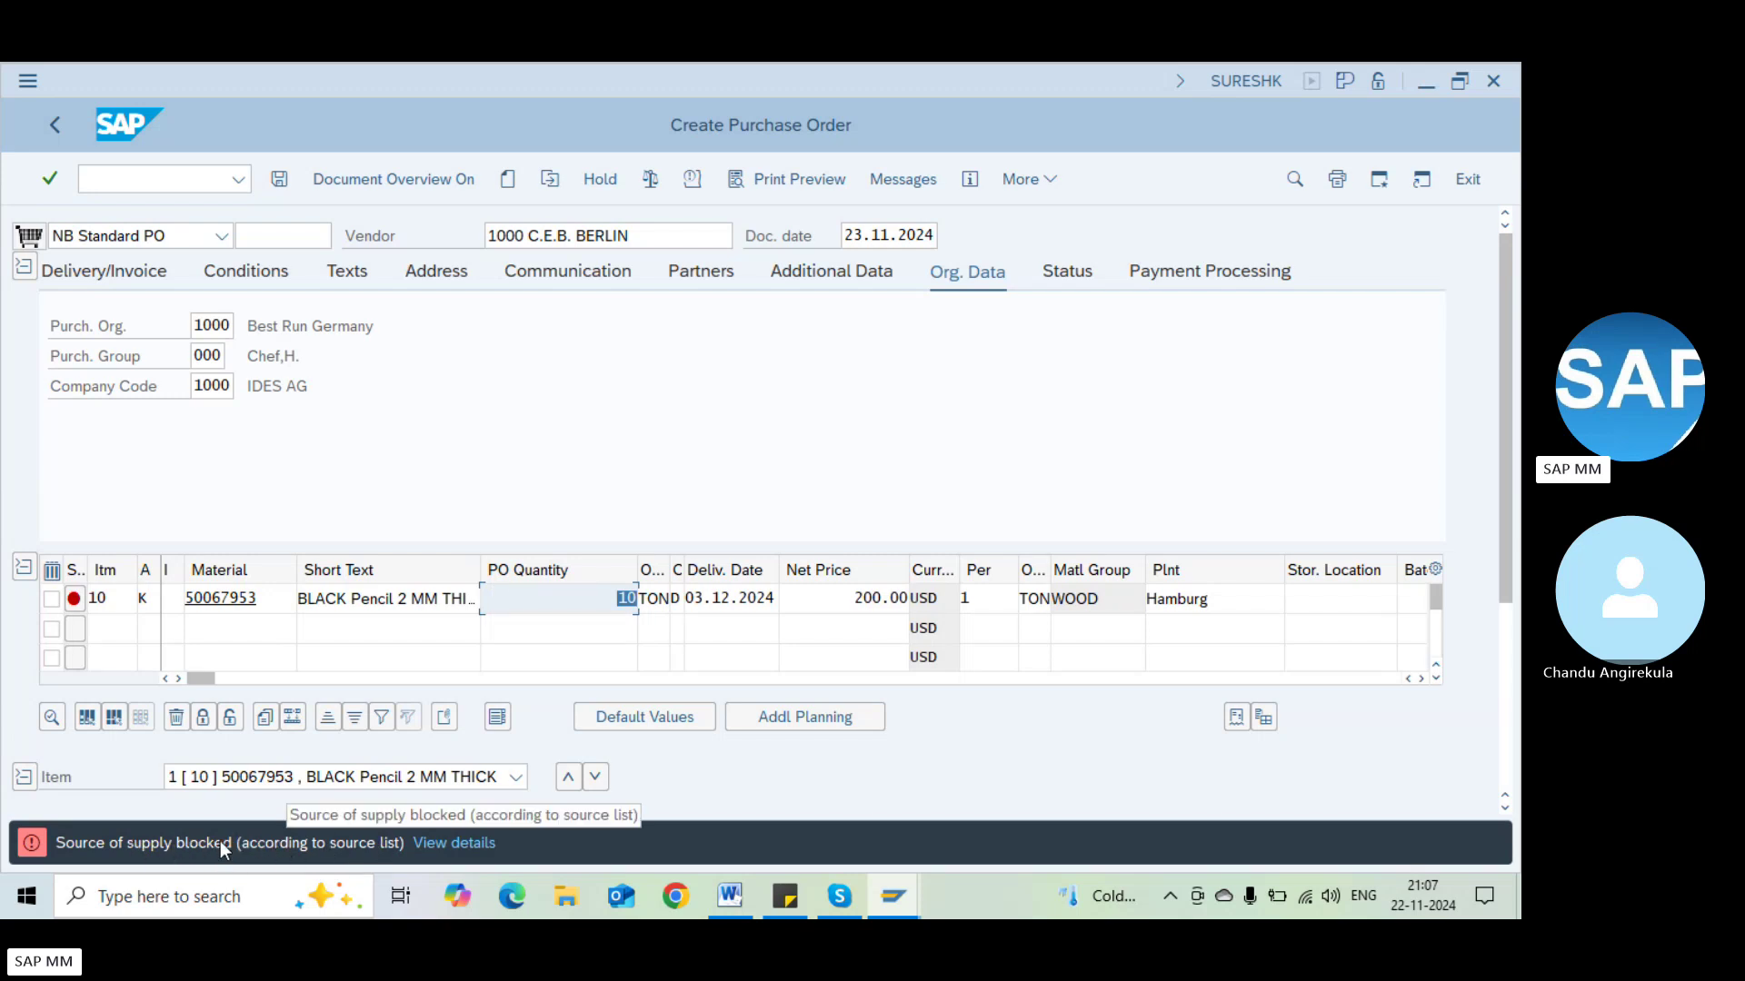
click(623, 237)
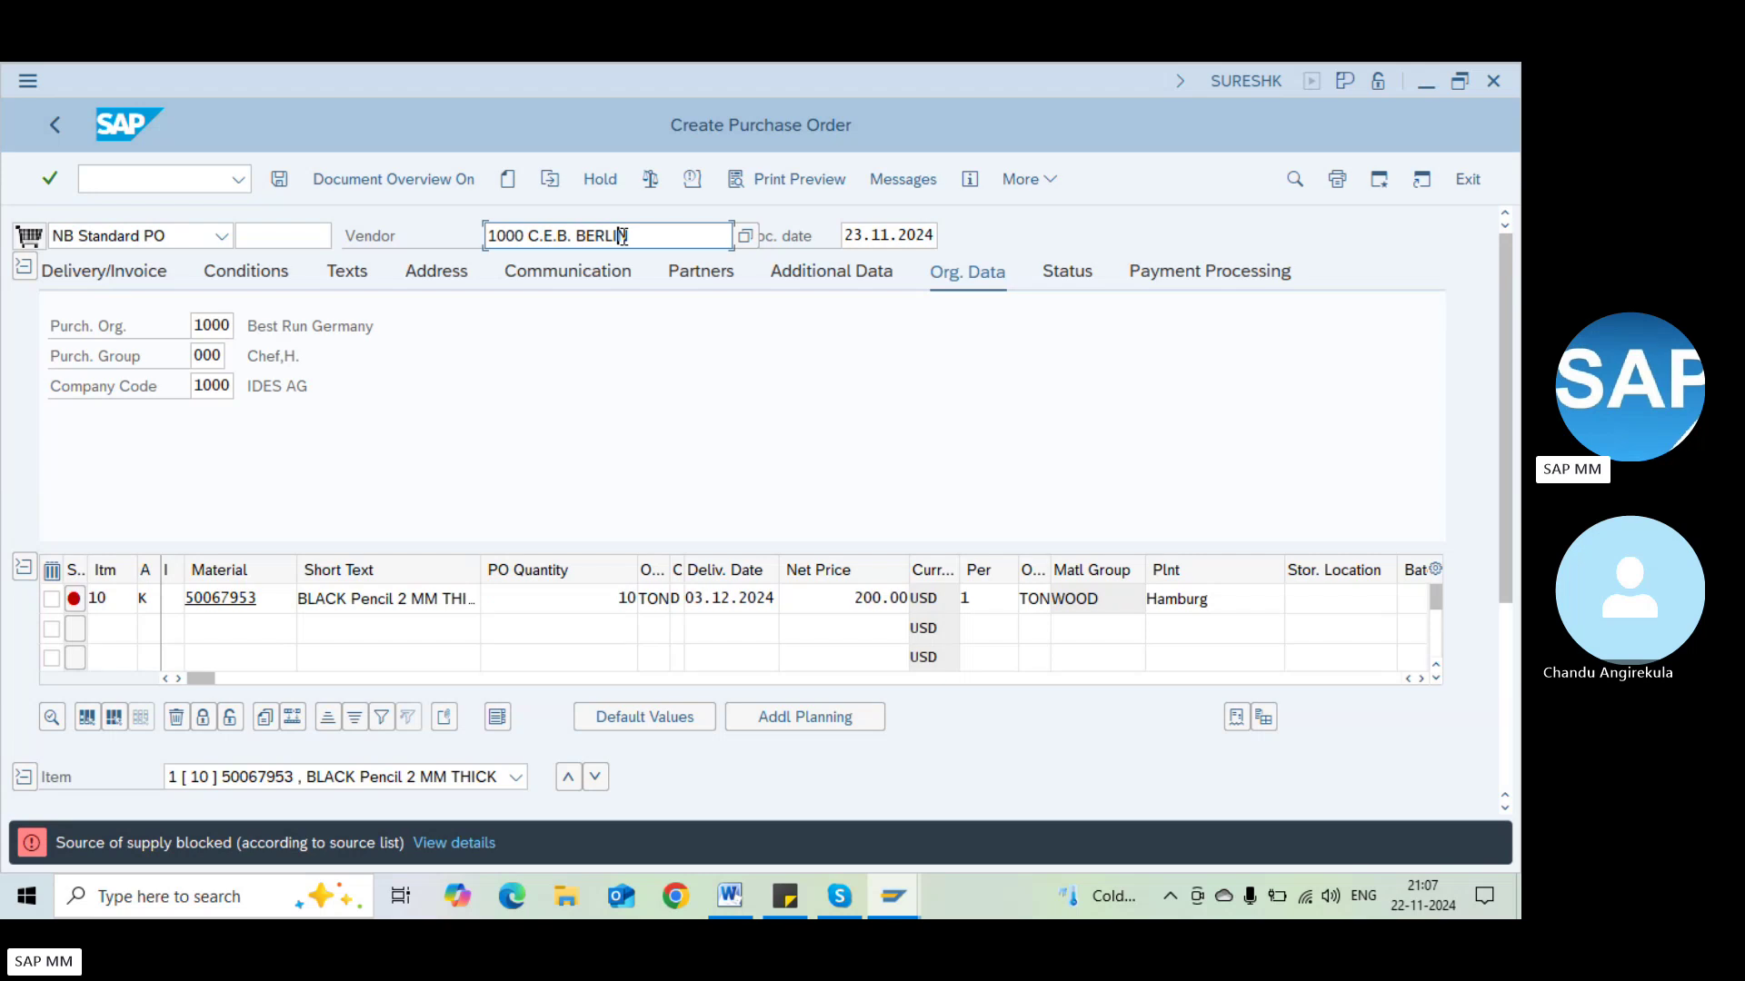
Return to the source list session, reopen material 50067953 for plant 1000 and toggle the blocked indicator on vendor 1000's record
key(alt+Tab)
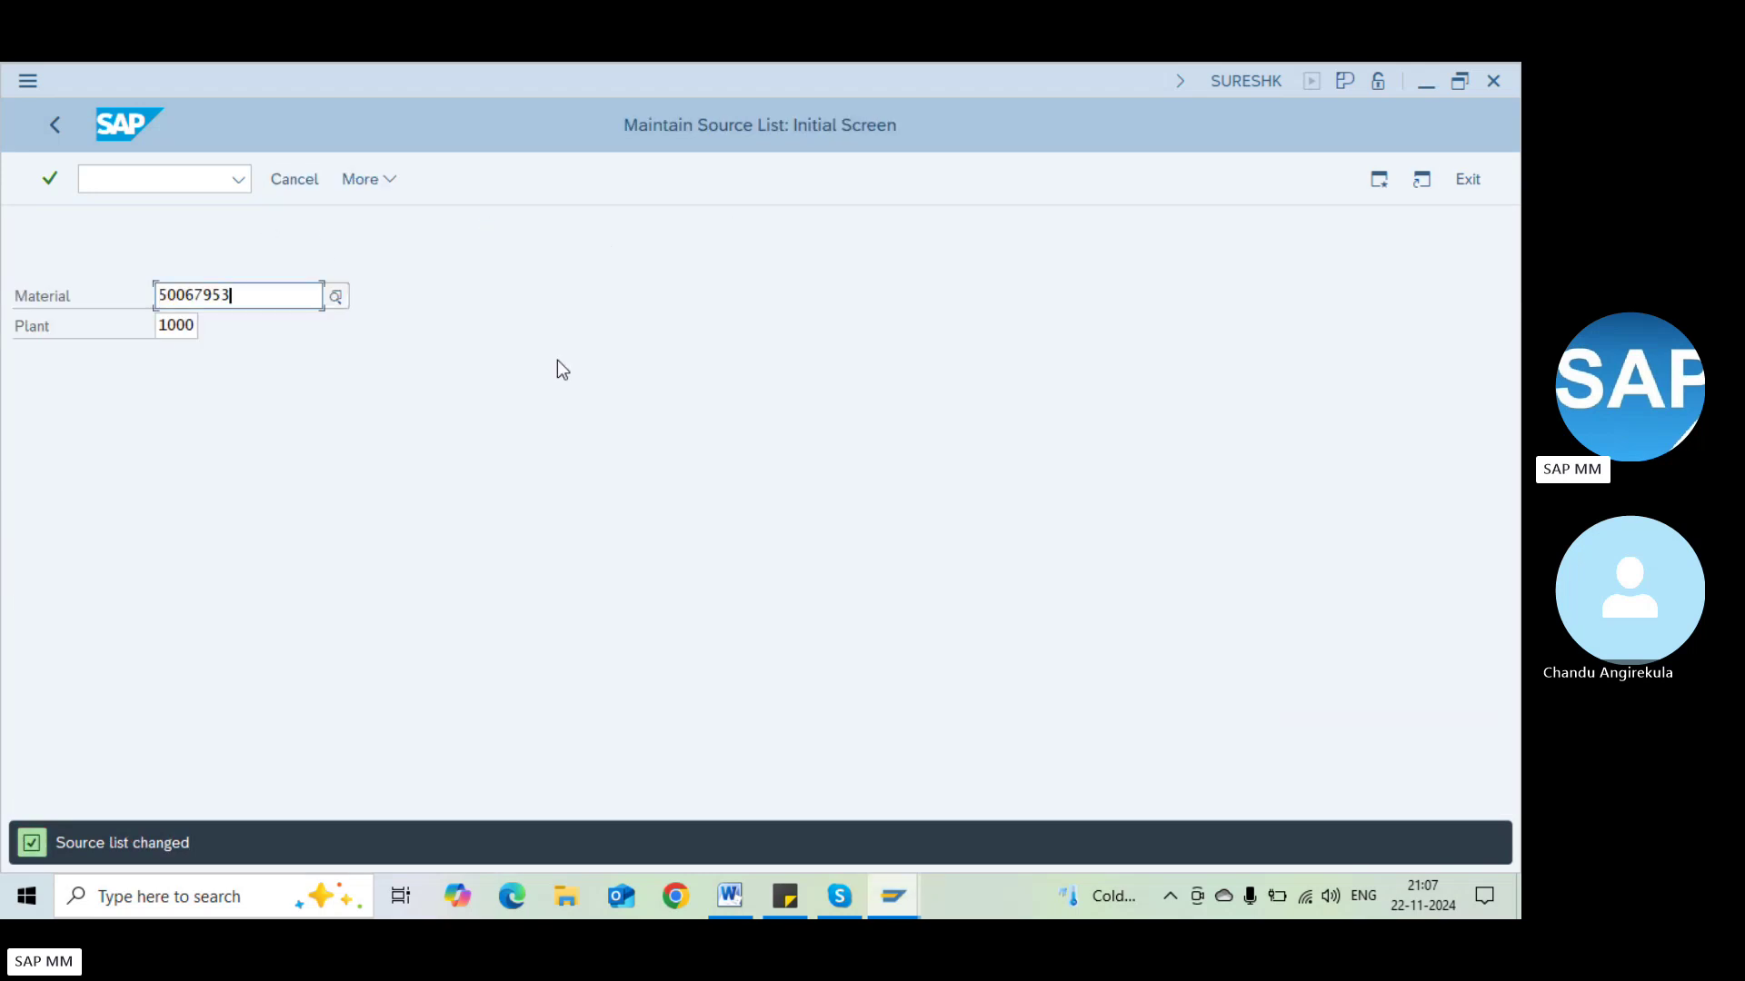
key(Return)
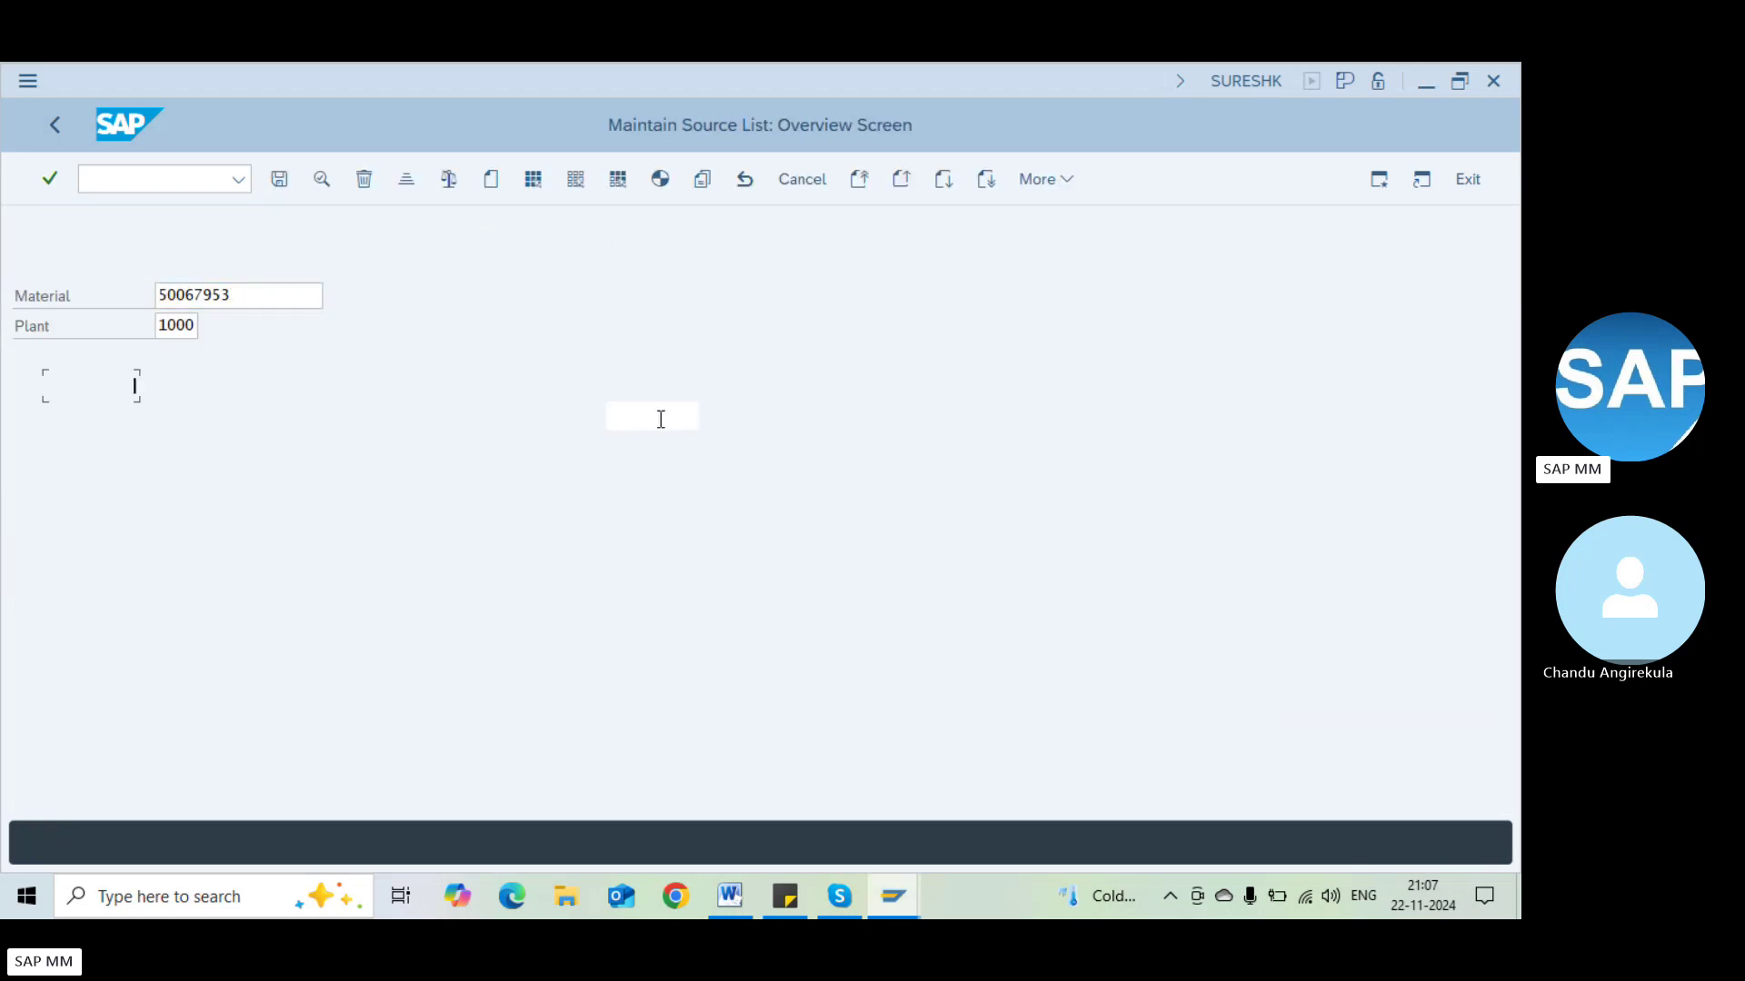
click(843, 387)
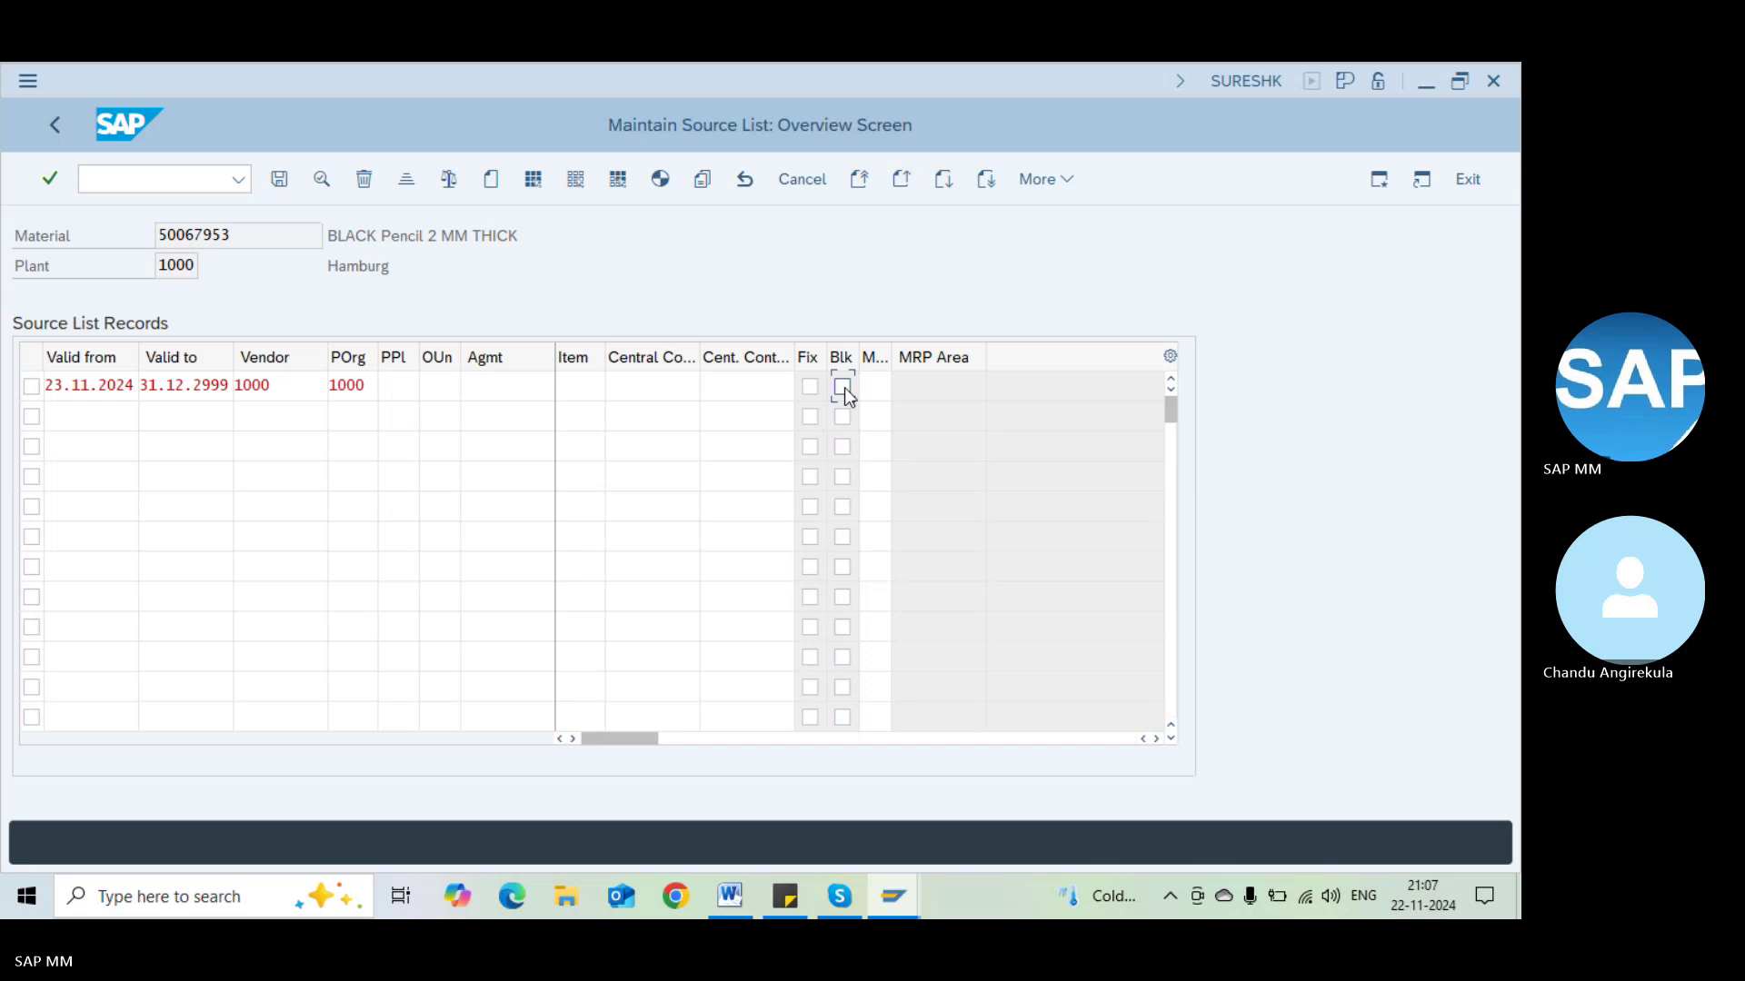
click(661, 382)
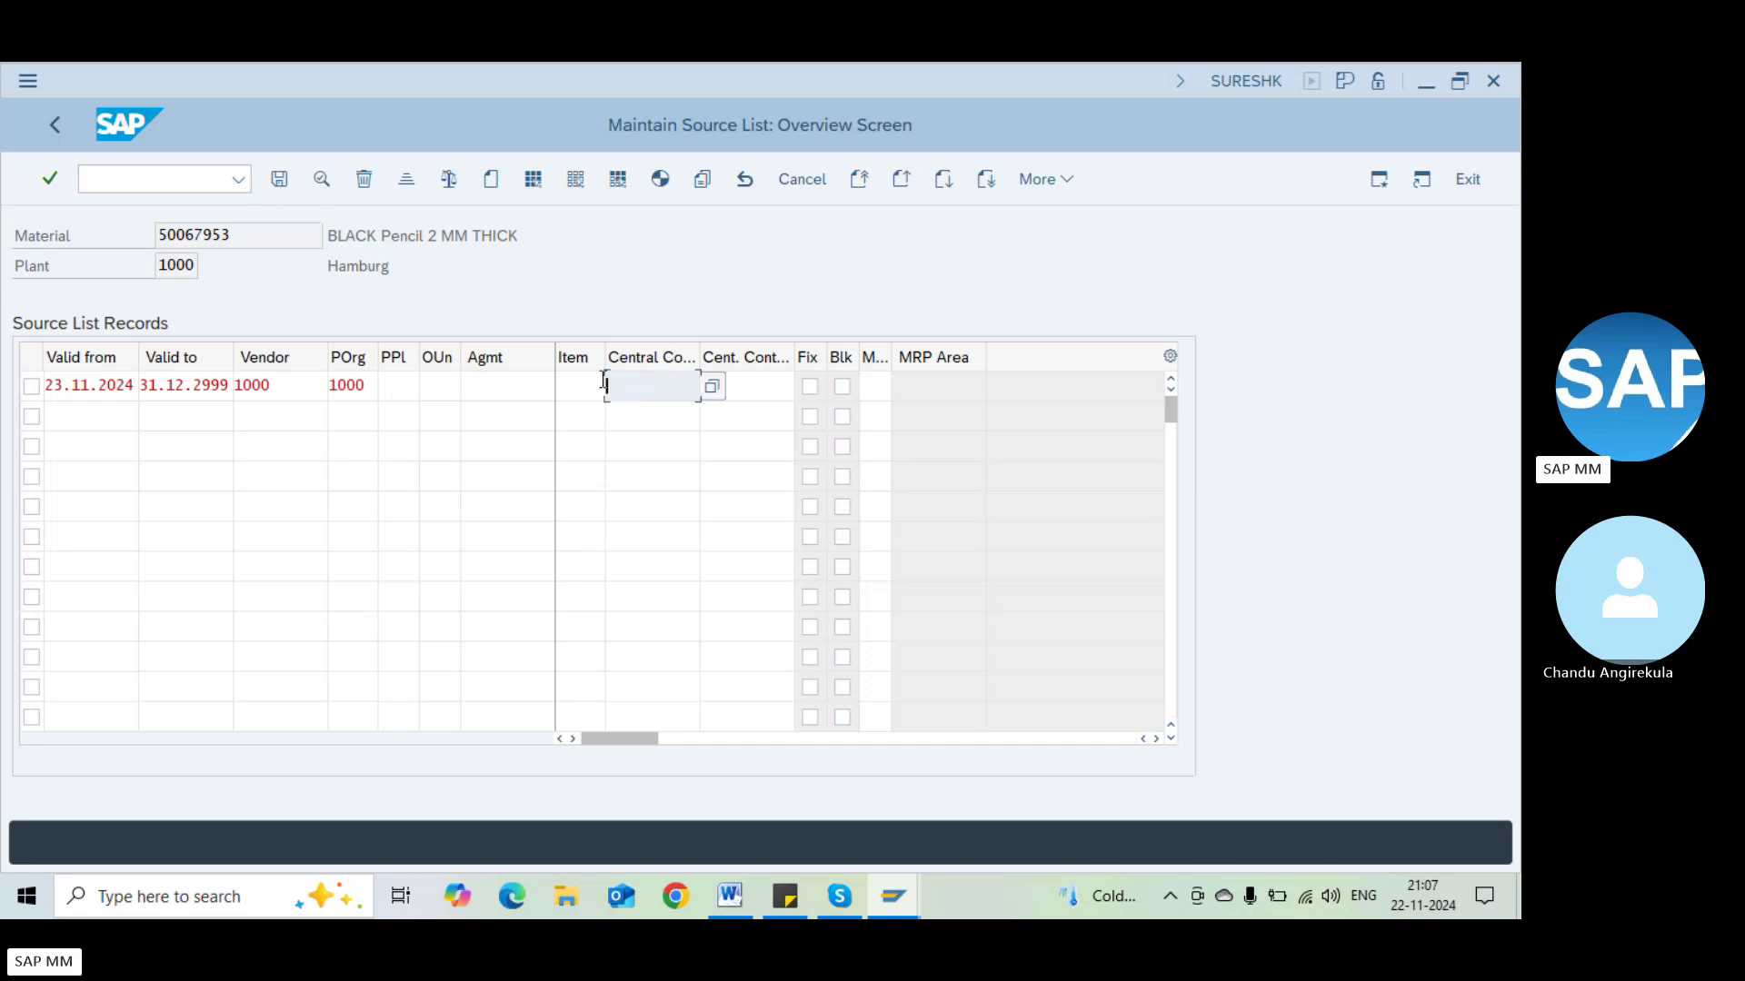
click(529, 385)
click(742, 382)
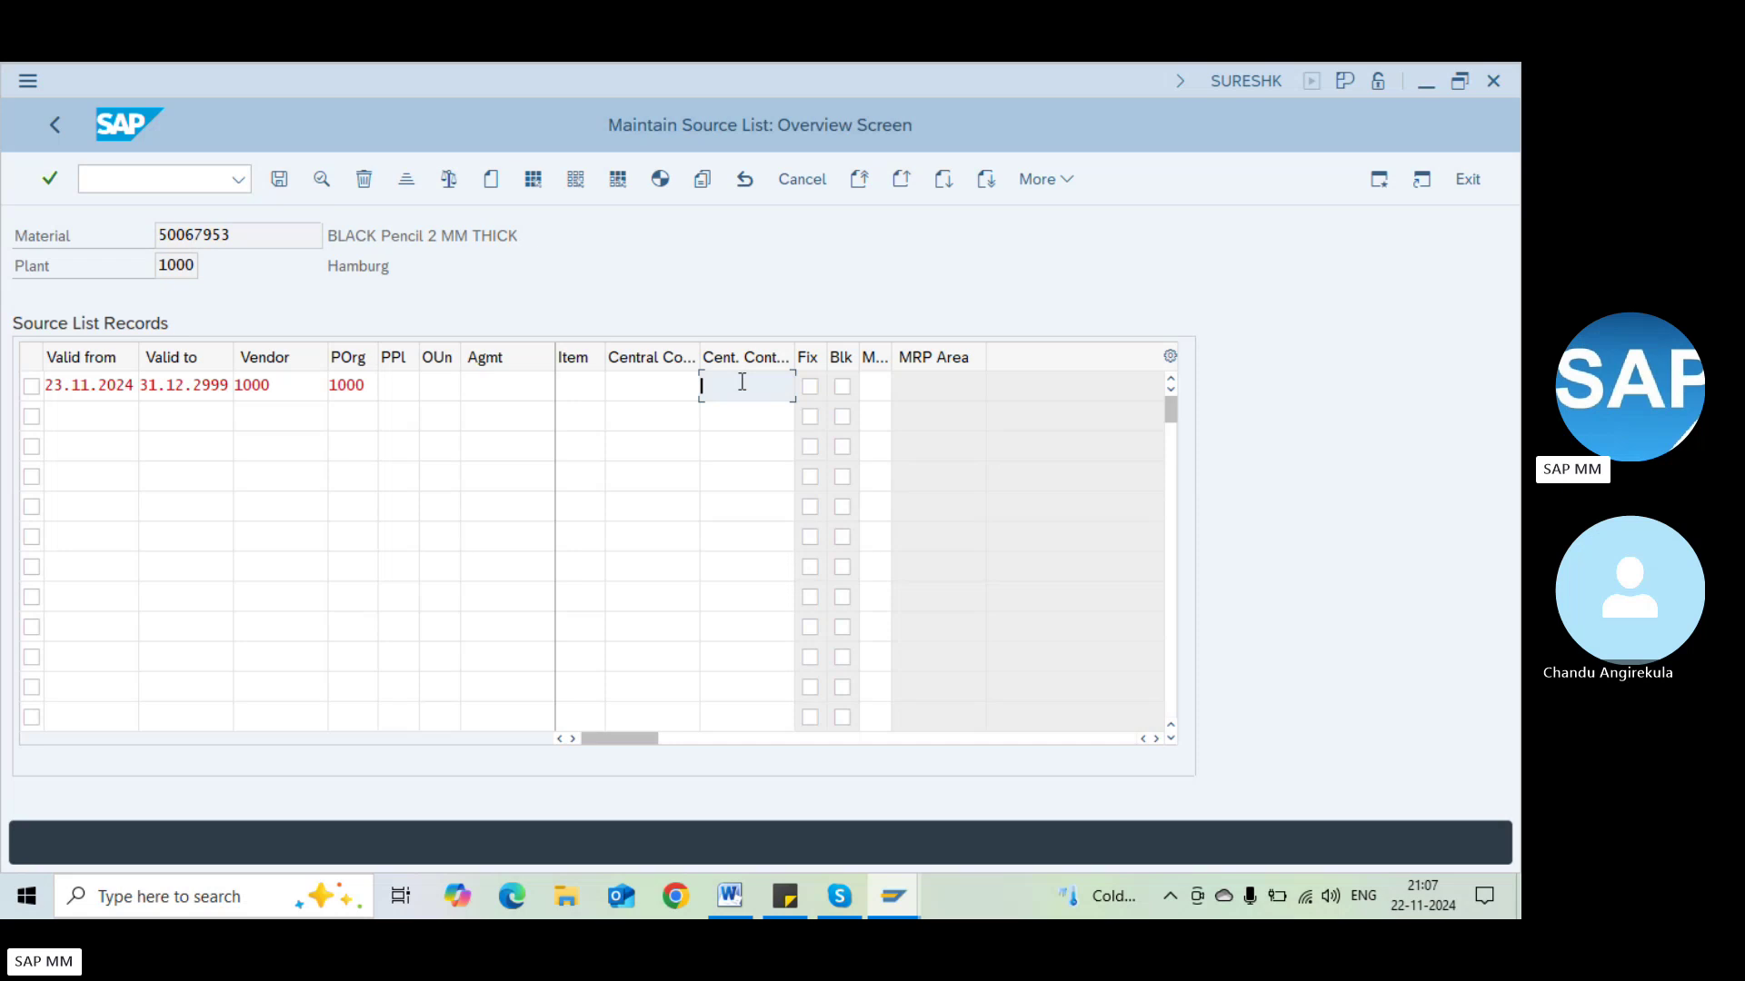
click(640, 385)
Look up the MRP usage options for vendor 1000's source list record and widen the MRP column
click(886, 389)
click(903, 388)
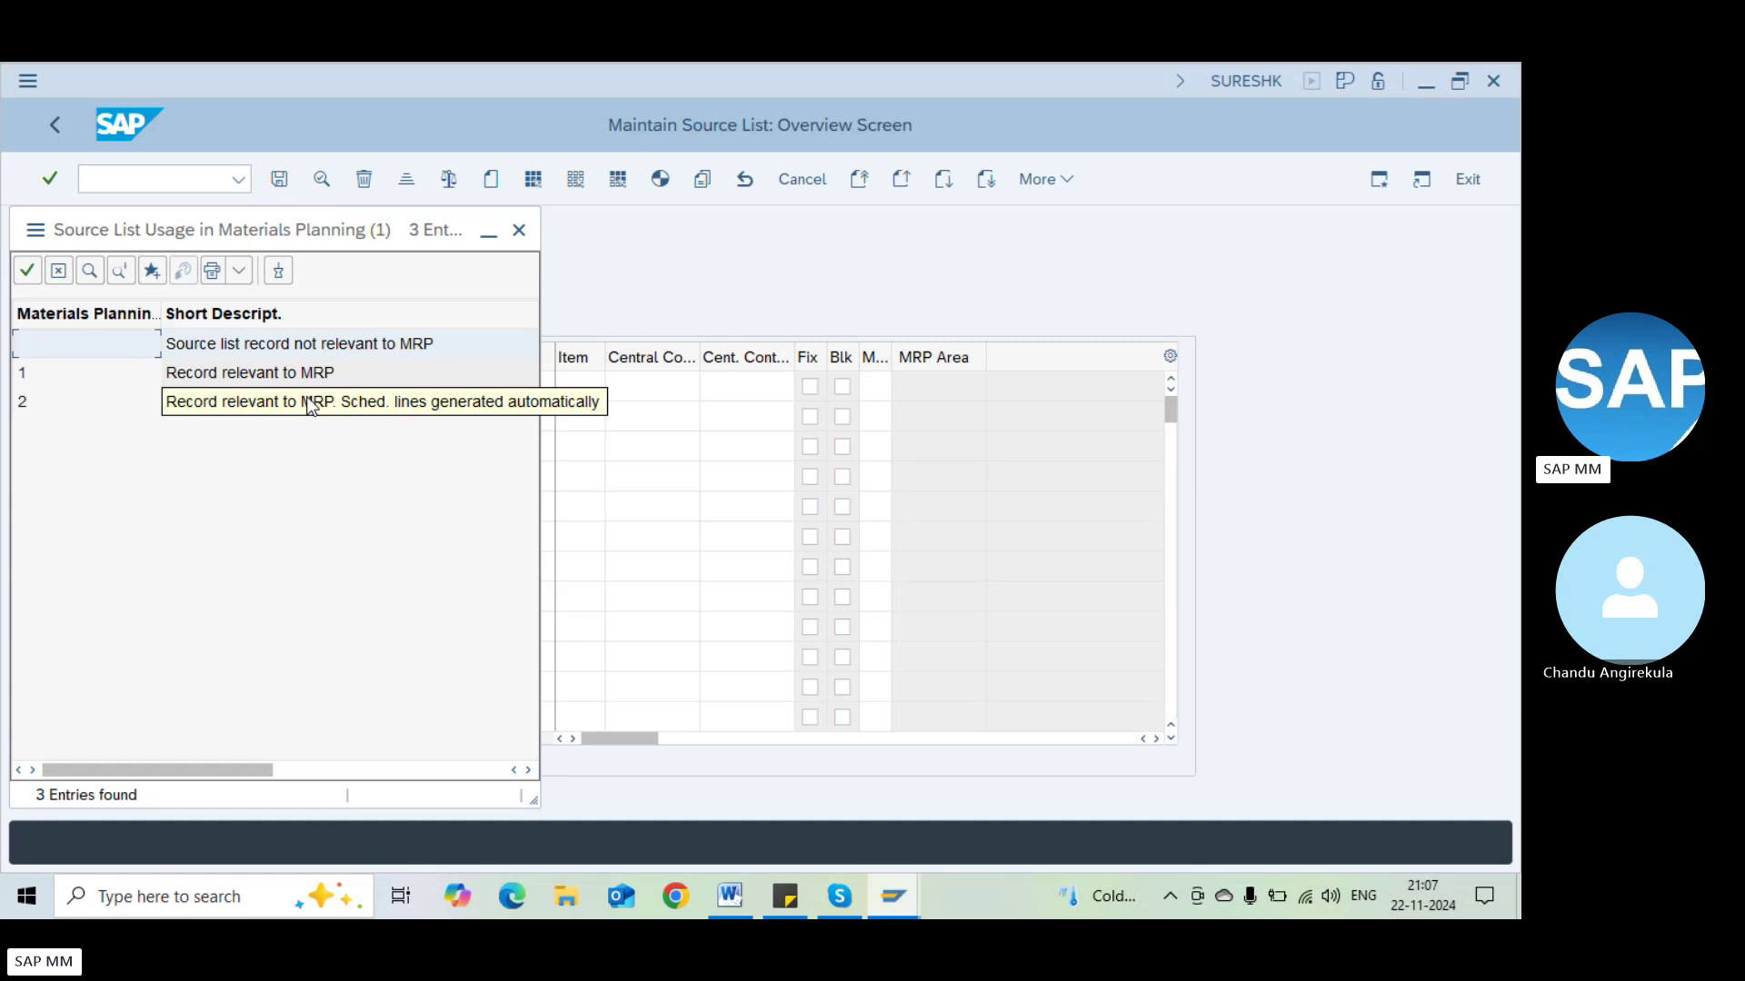
double_click(455, 400)
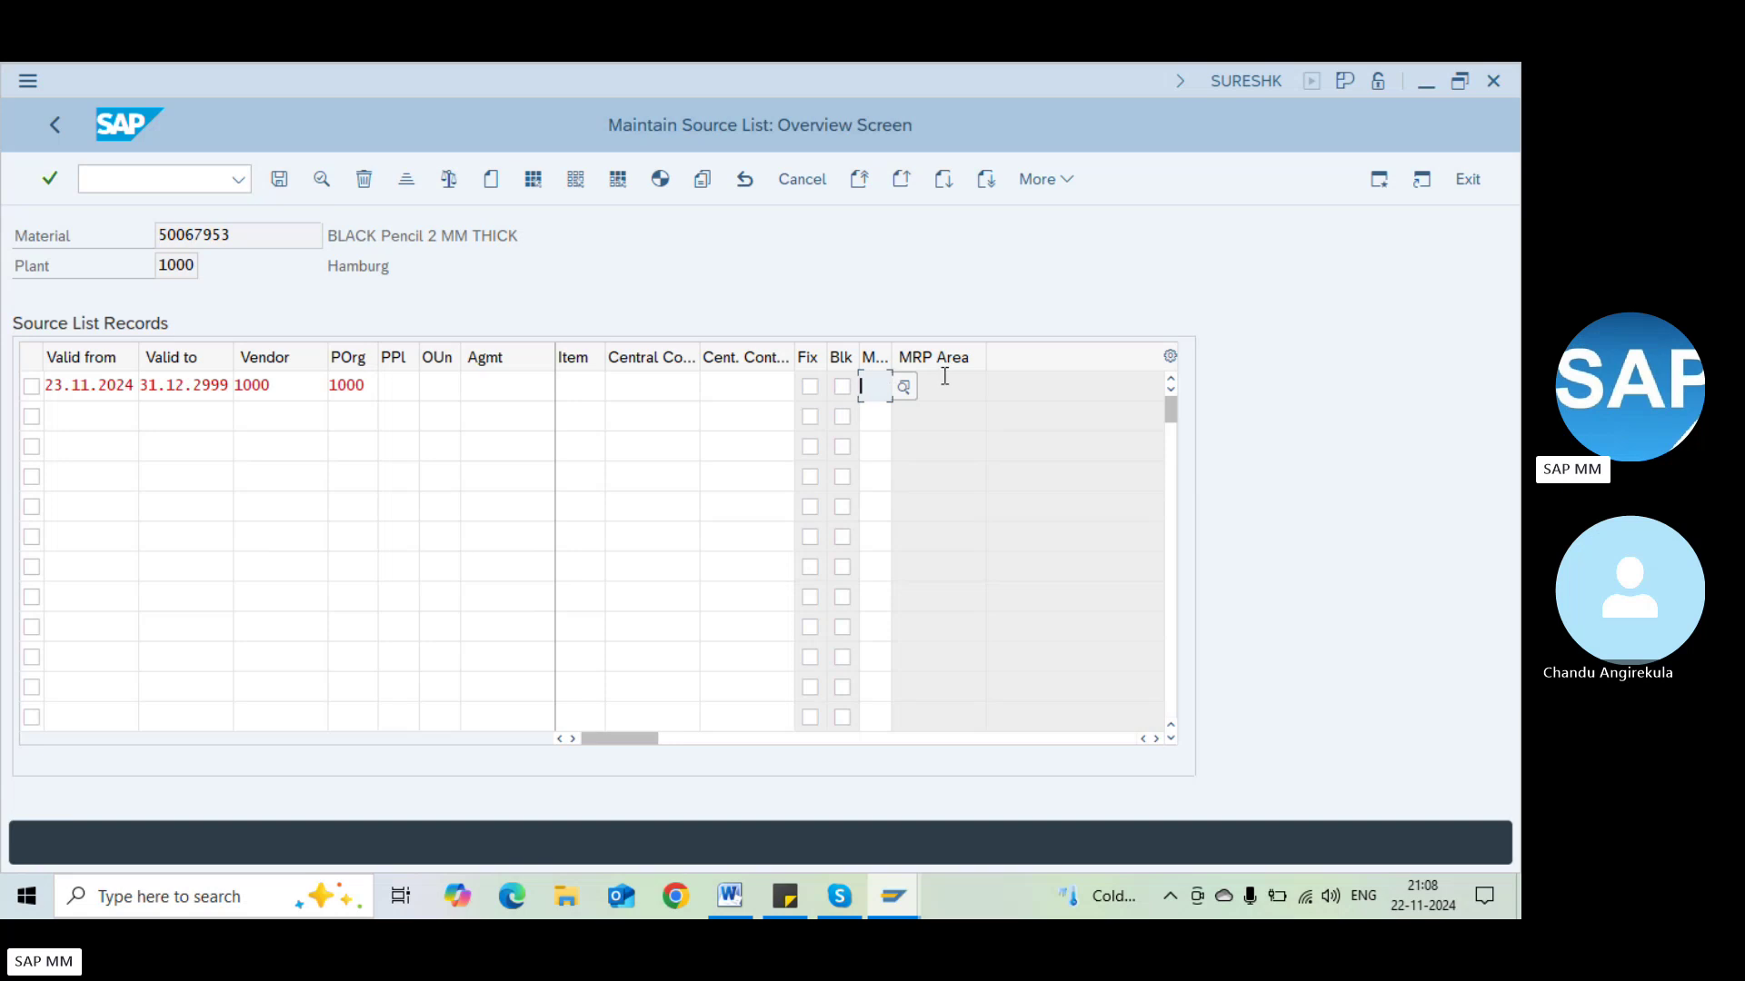
drag(890, 354, 926, 353)
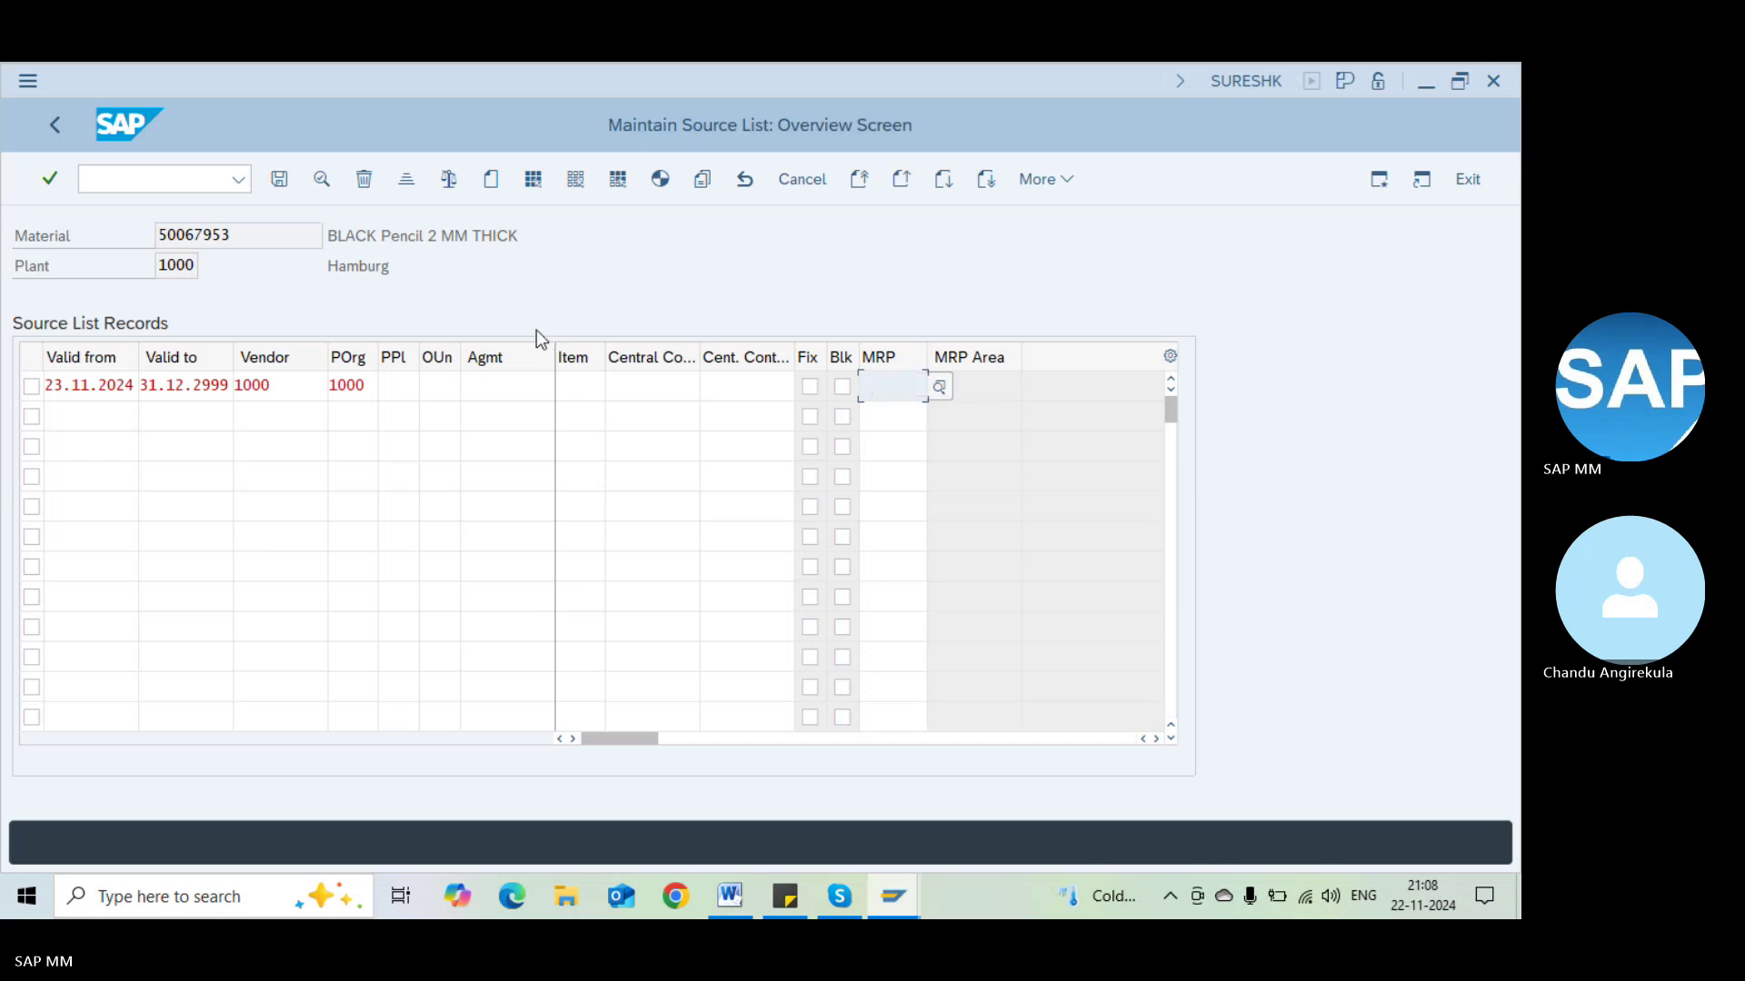
Leave the source list without saving its data and switch to the notes document in Word
click(55, 126)
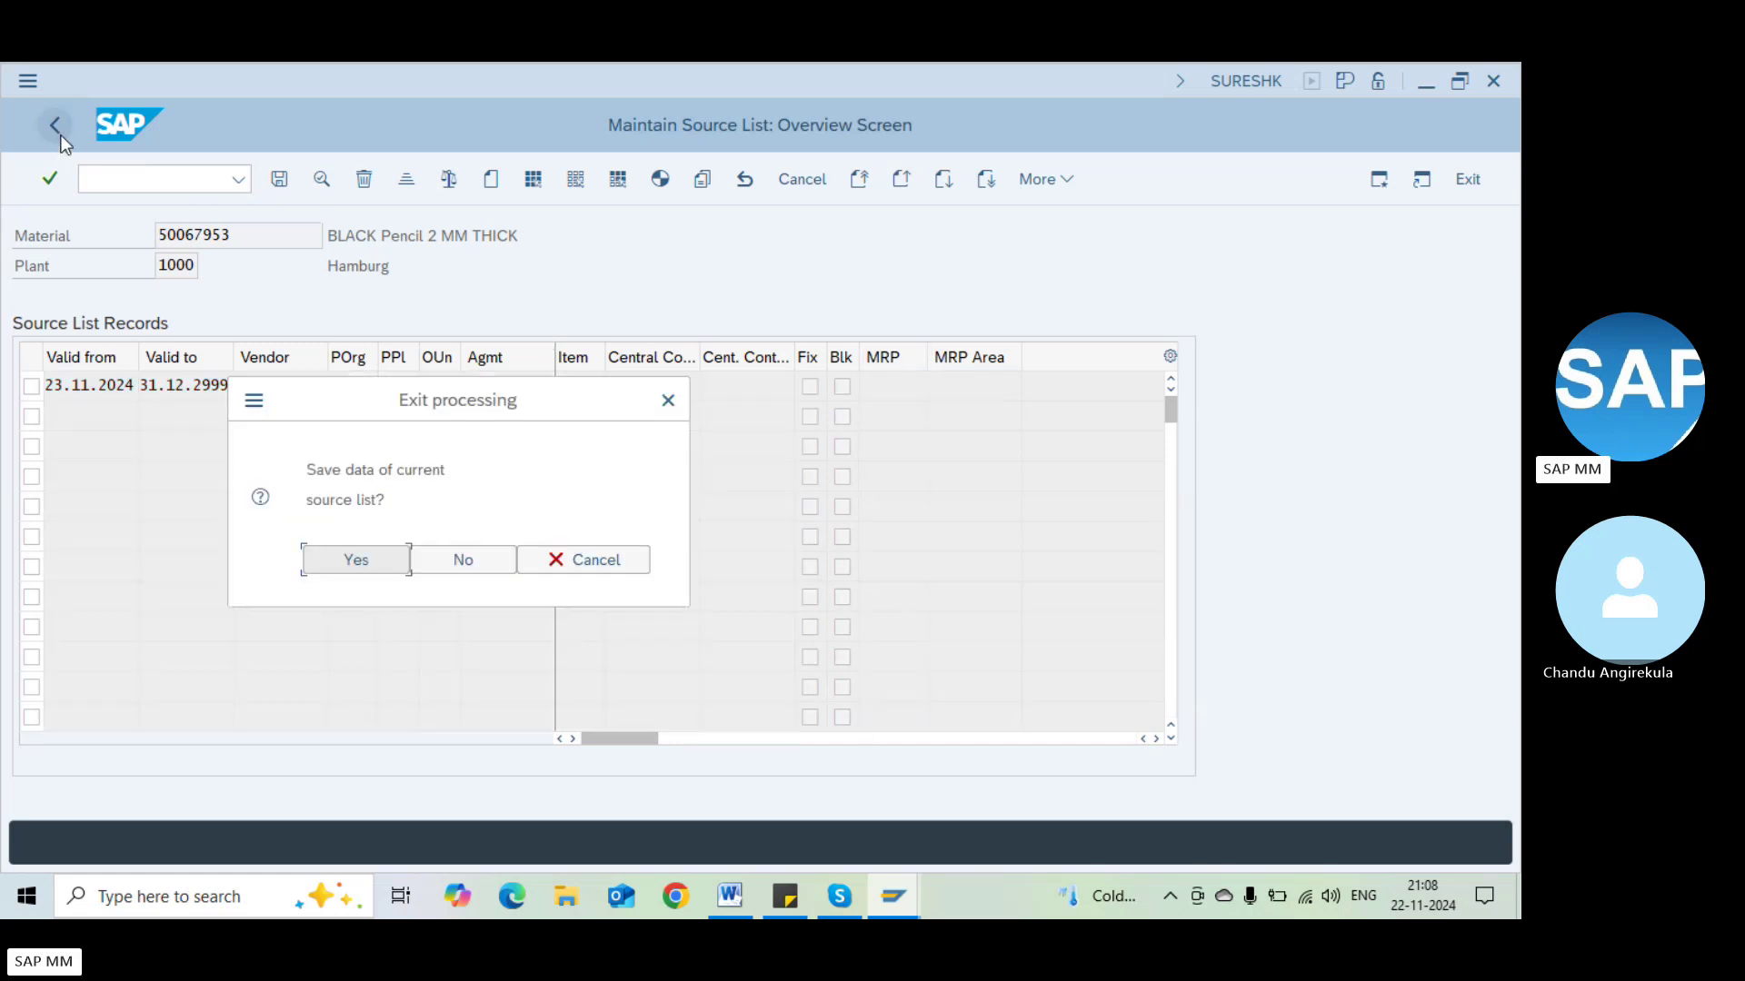
click(463, 562)
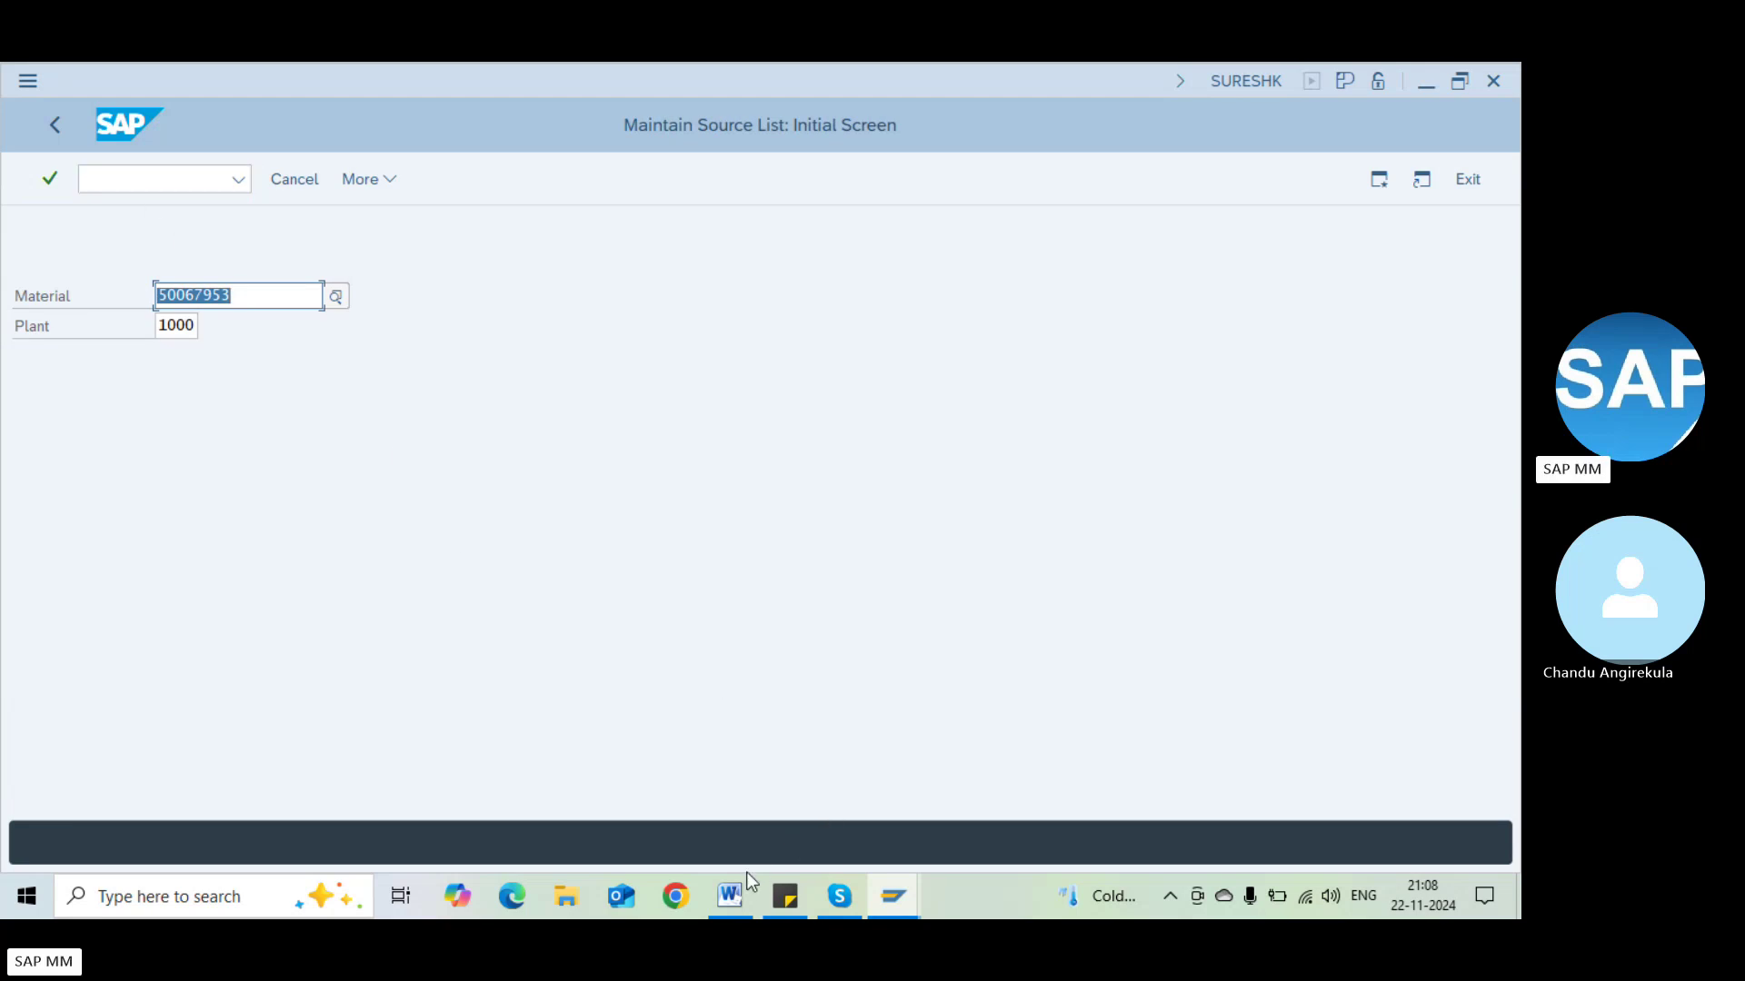
click(735, 897)
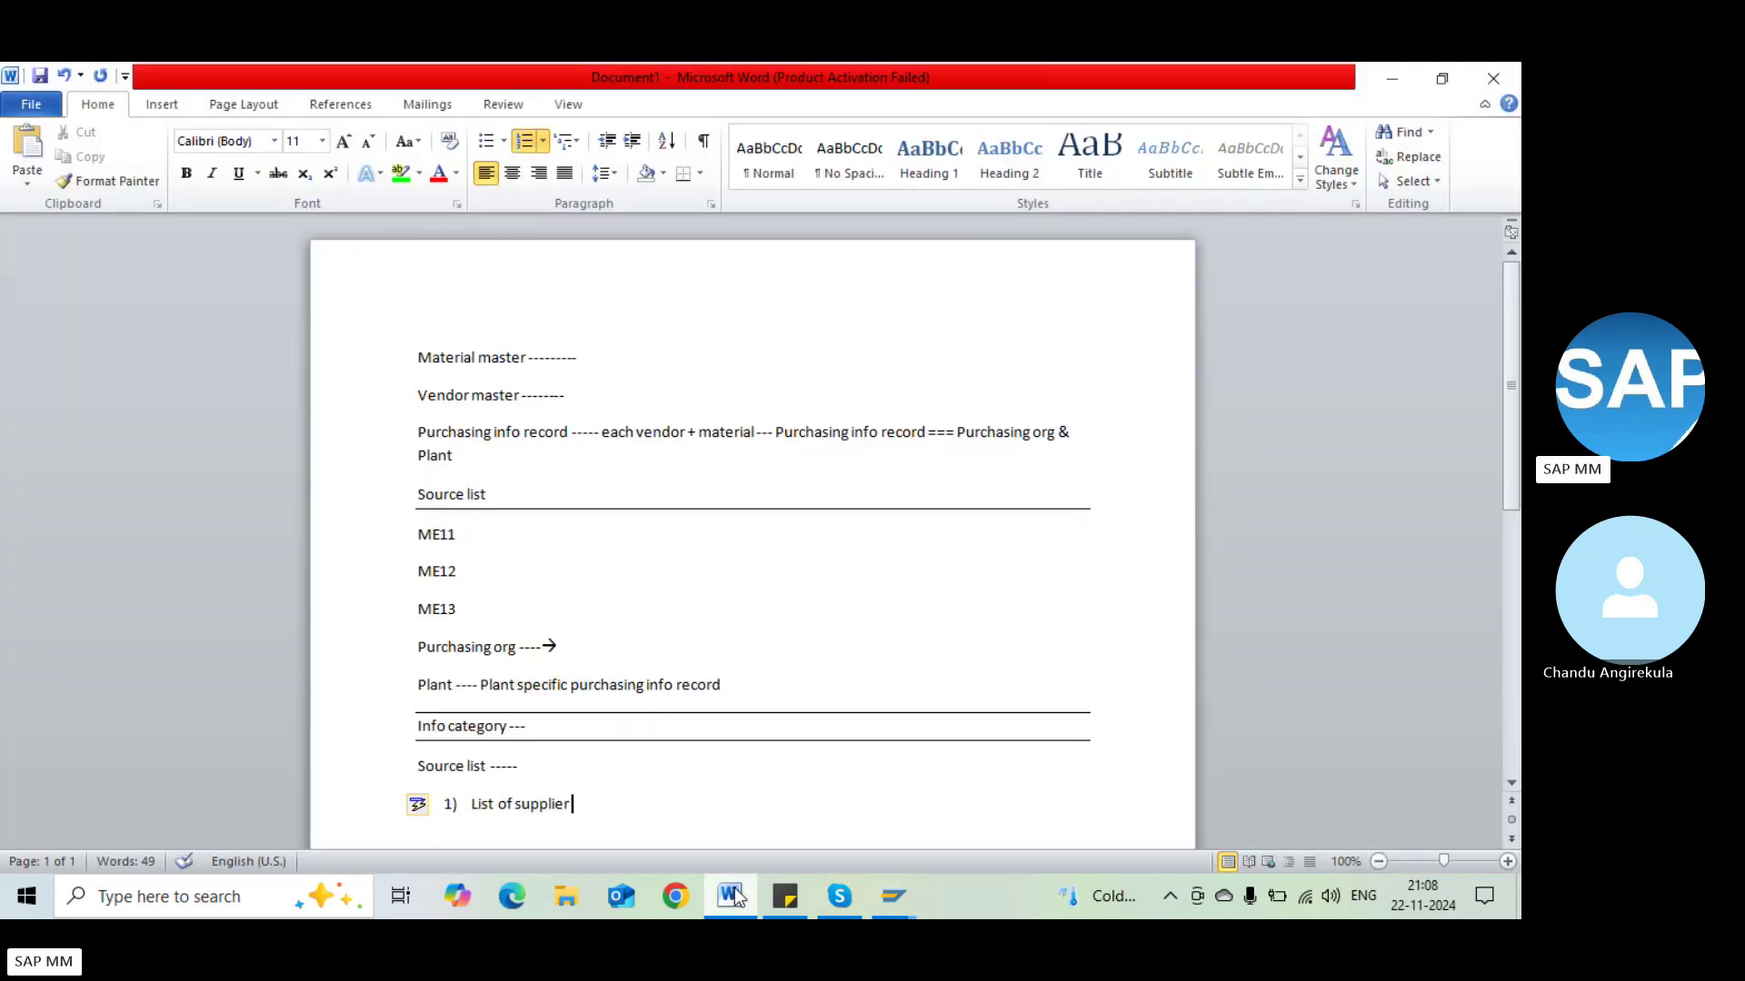
Add a full-width divider line beneath the "List of supplier" entry in the notes
key(Return)
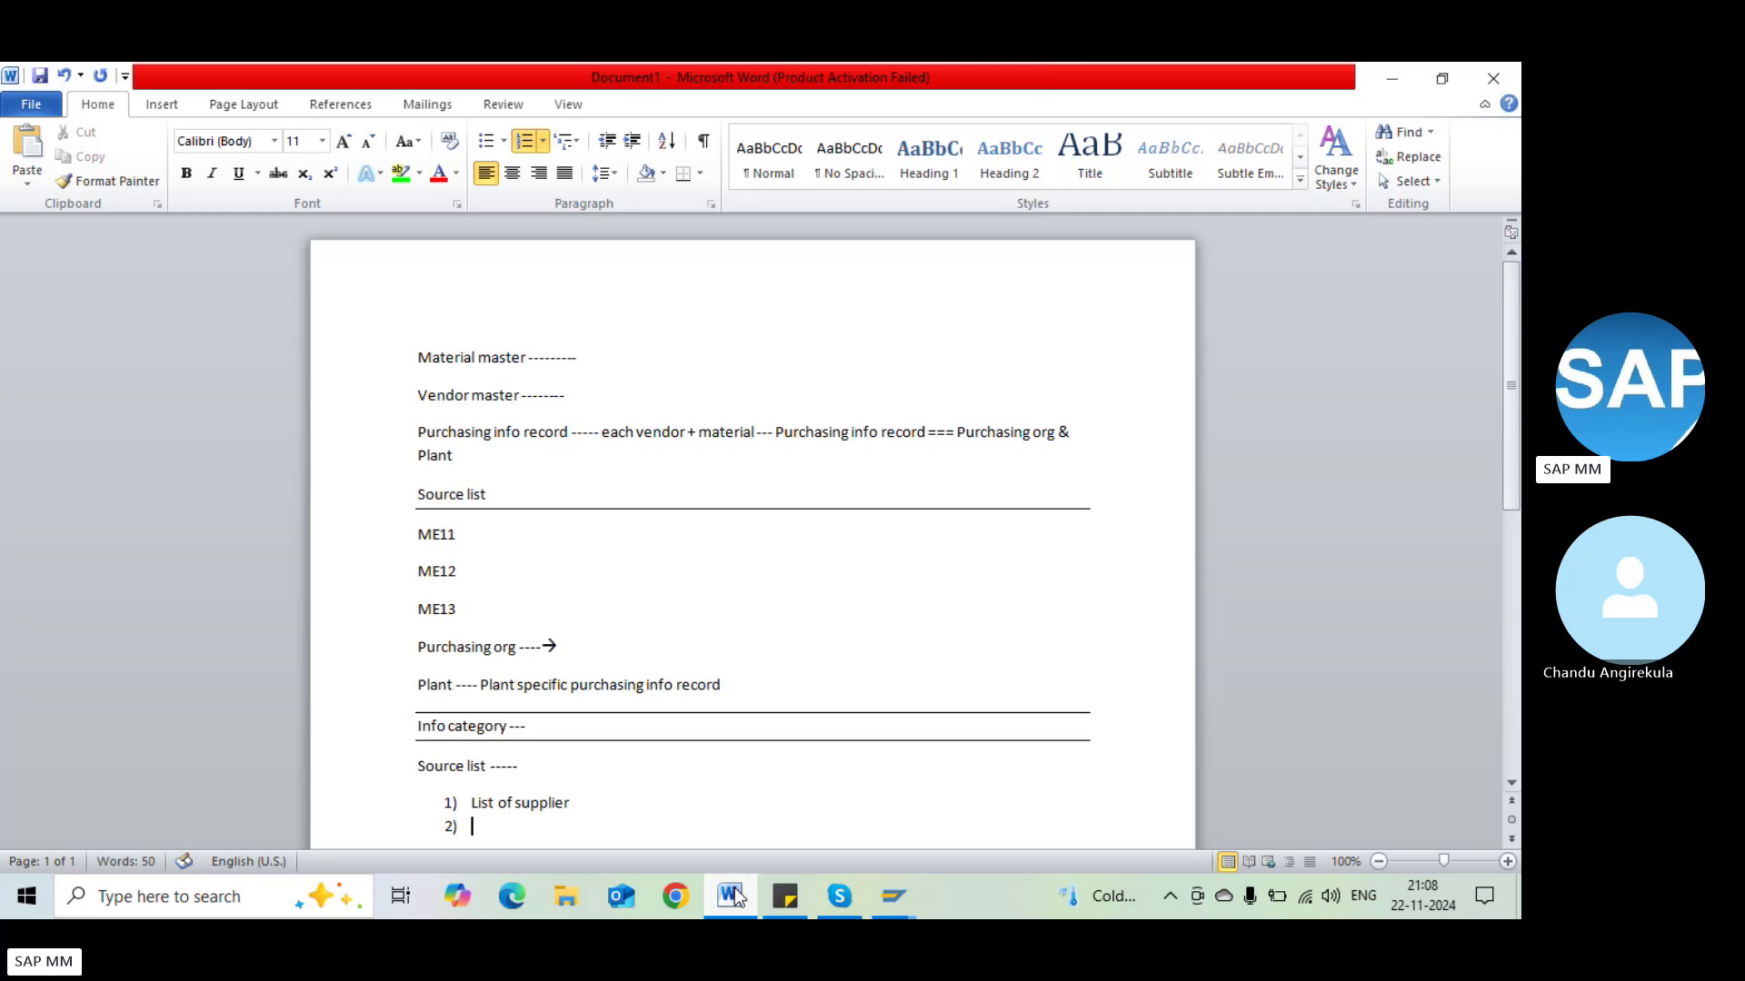
key(BackSpace)
text(------------------)
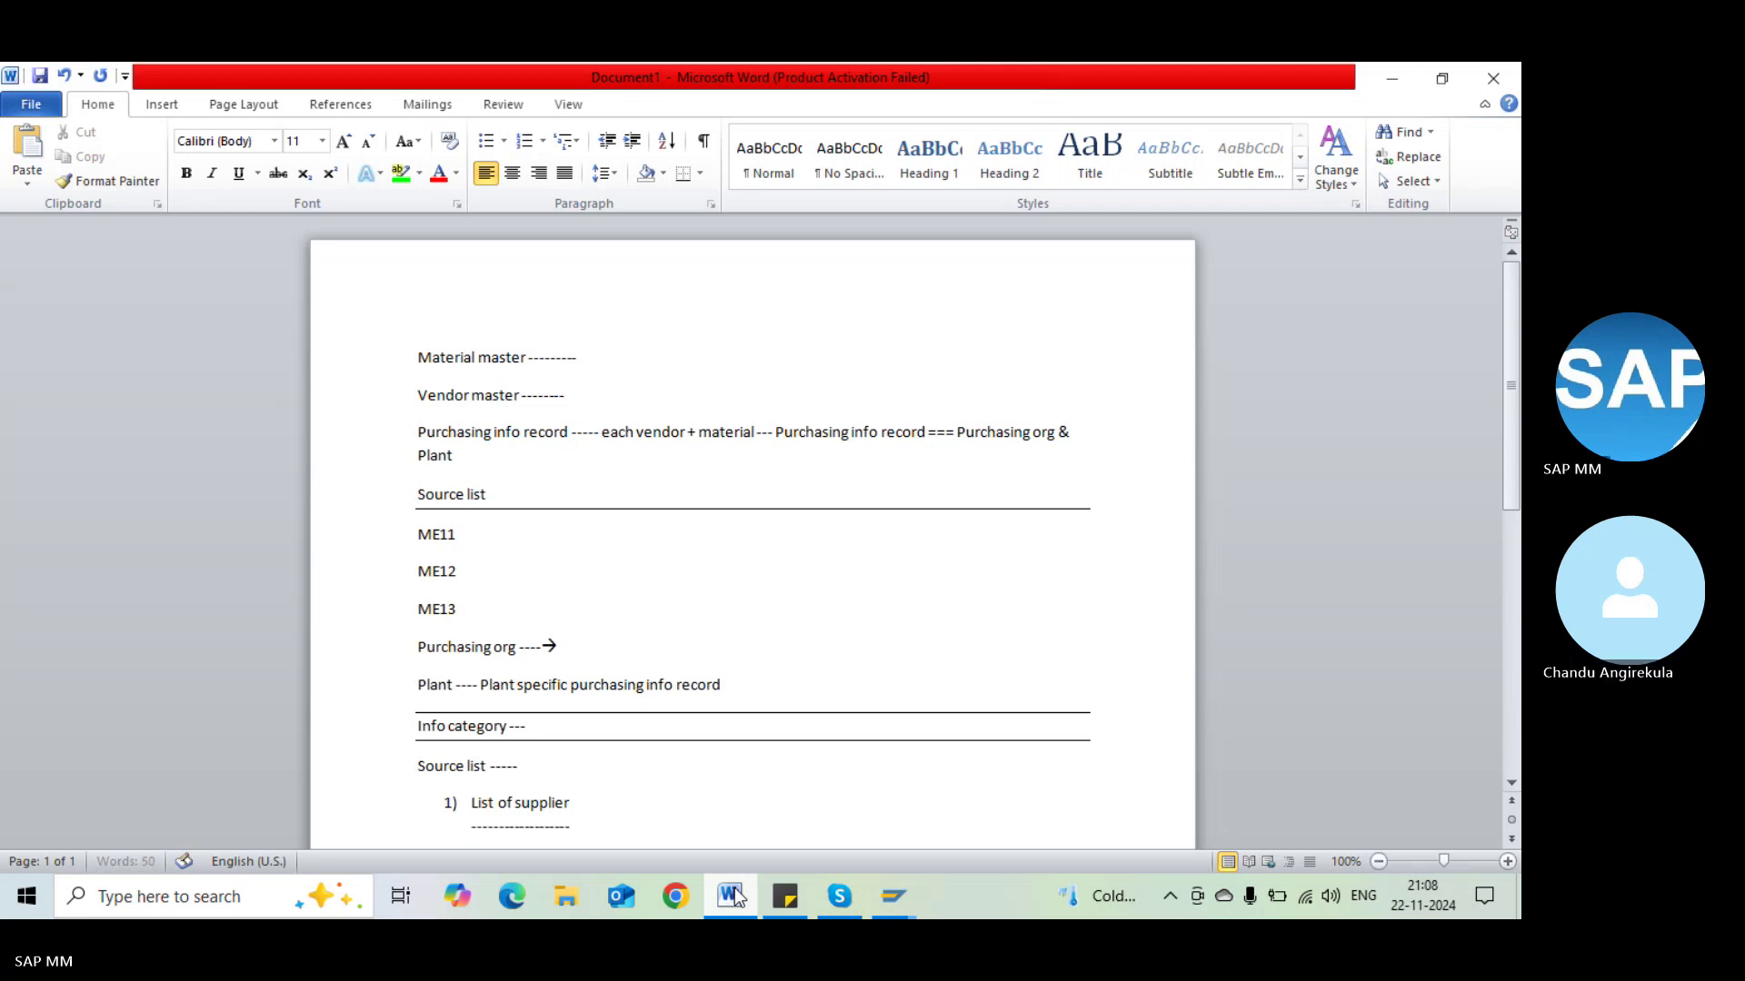
key(Return)
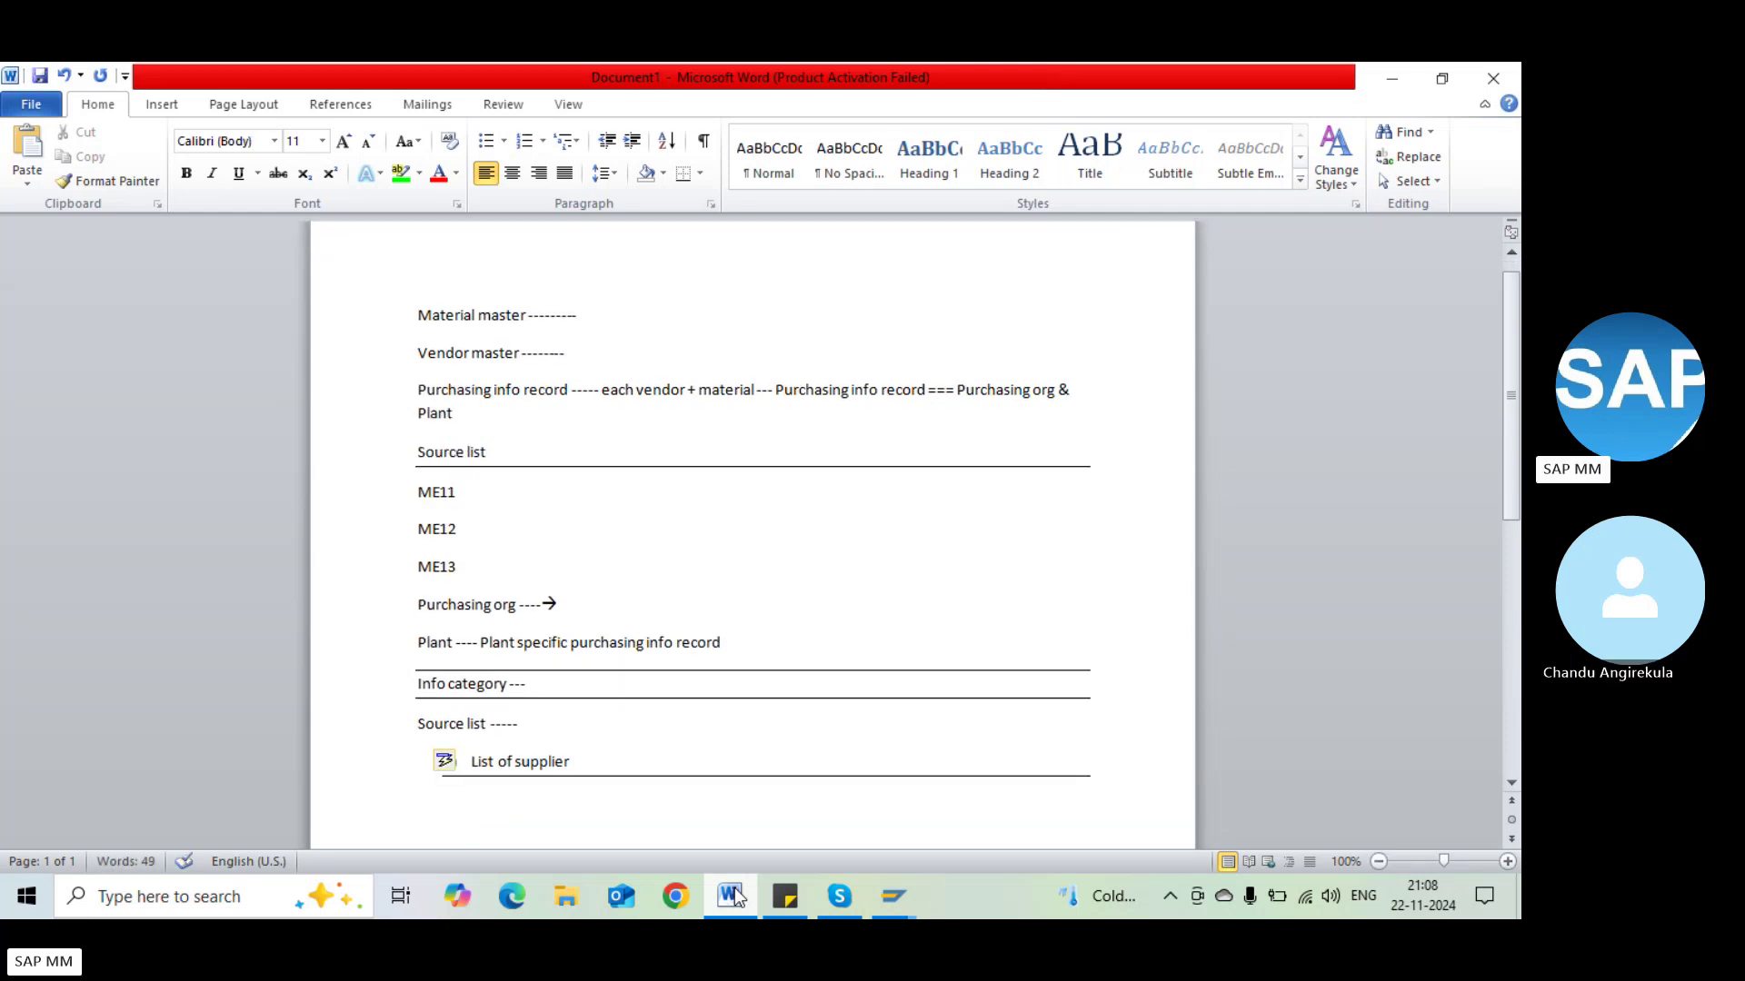
Complete the "Material master" line with the text "Table : MARA , MARC, MARD, MVKE ........."
click(627, 315)
text(Table)
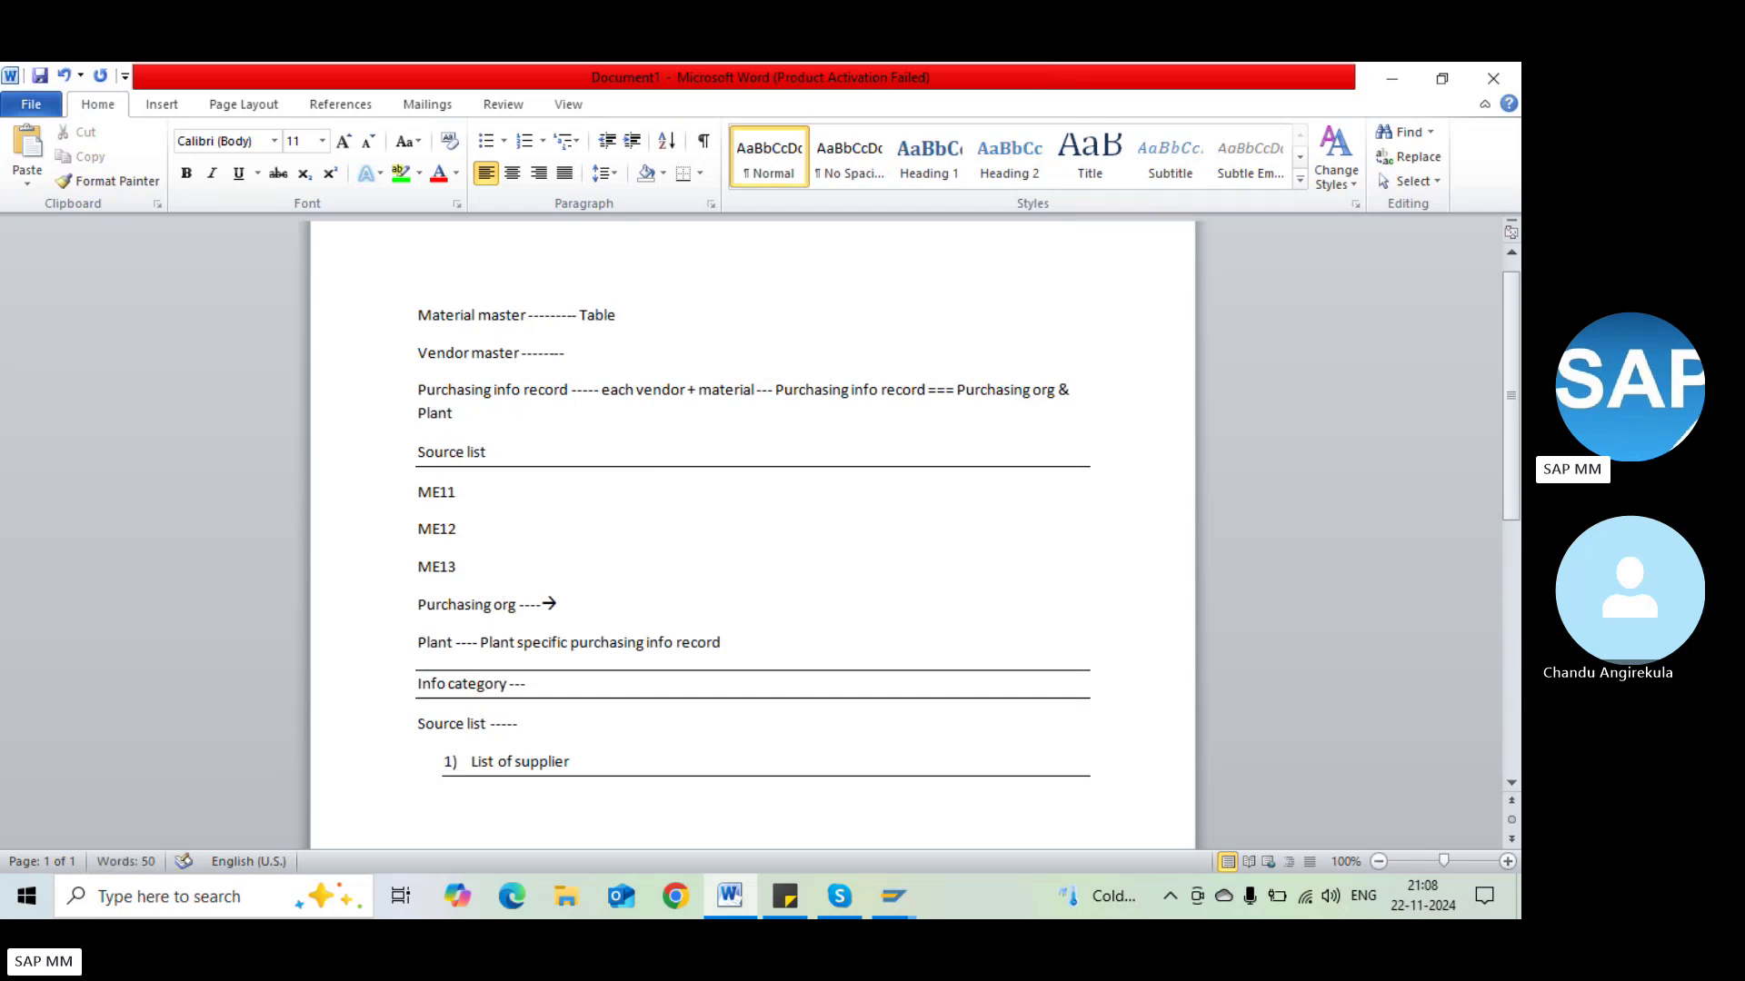
text( : MARA , MARC, MARD, MVJ)
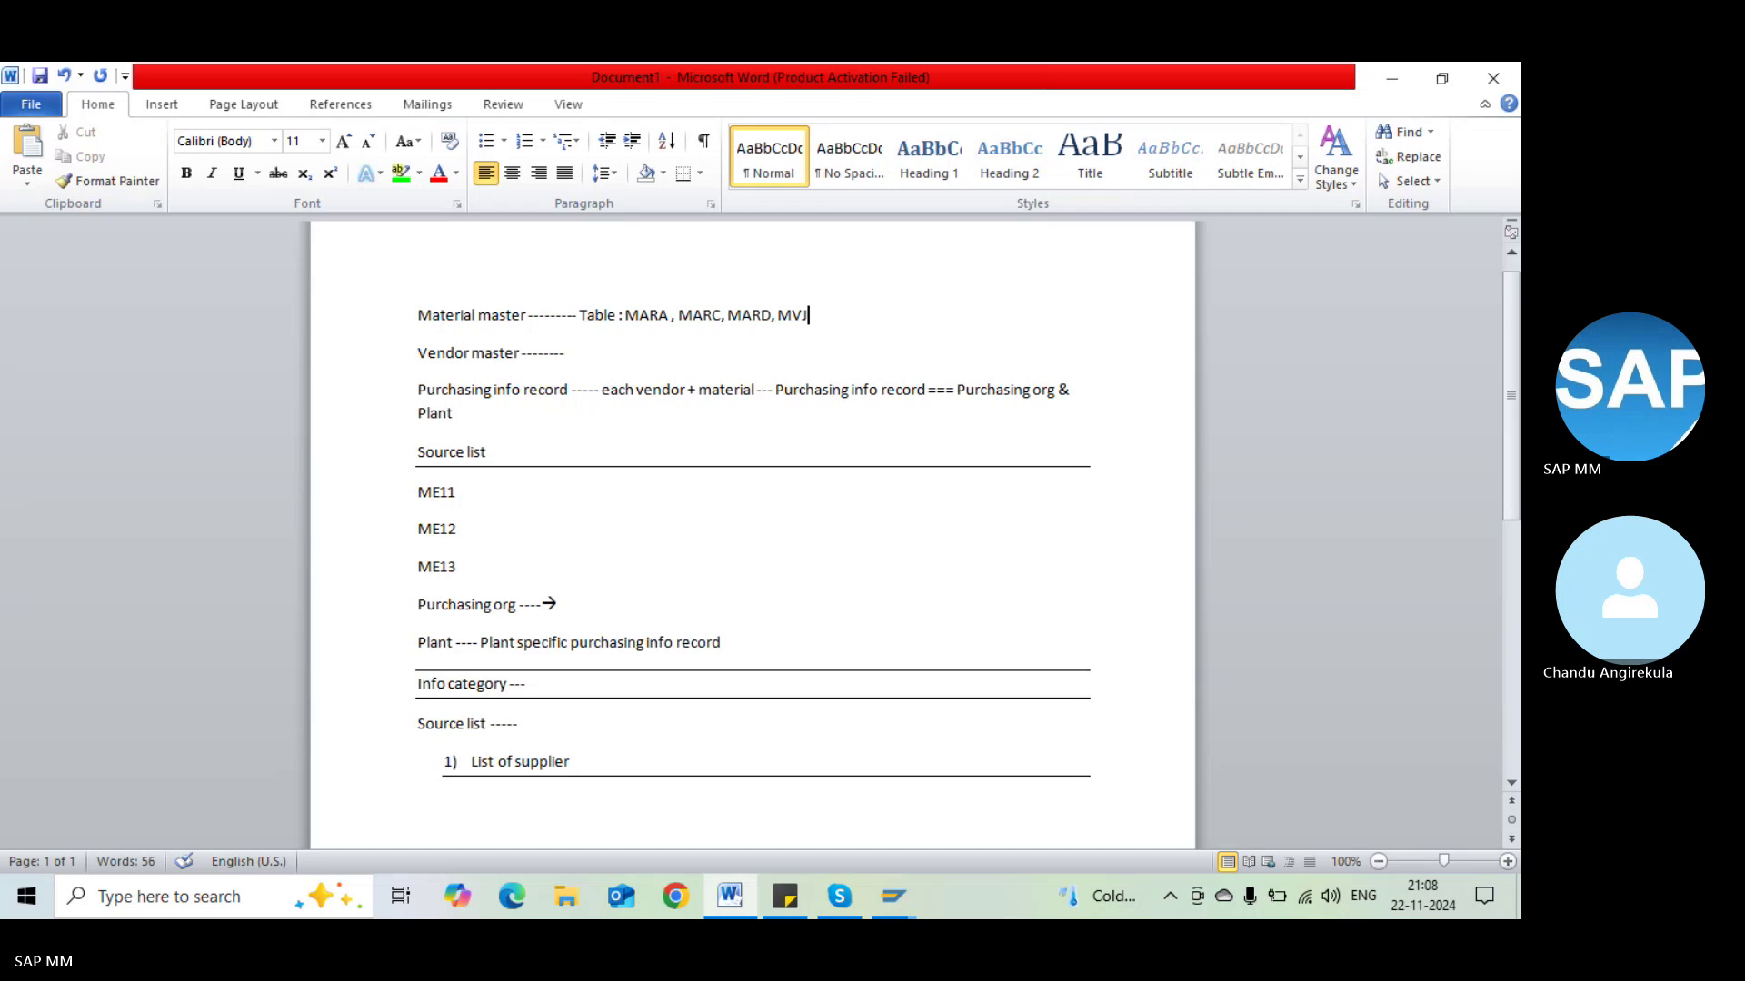
key(BackSpace)
text(KE)
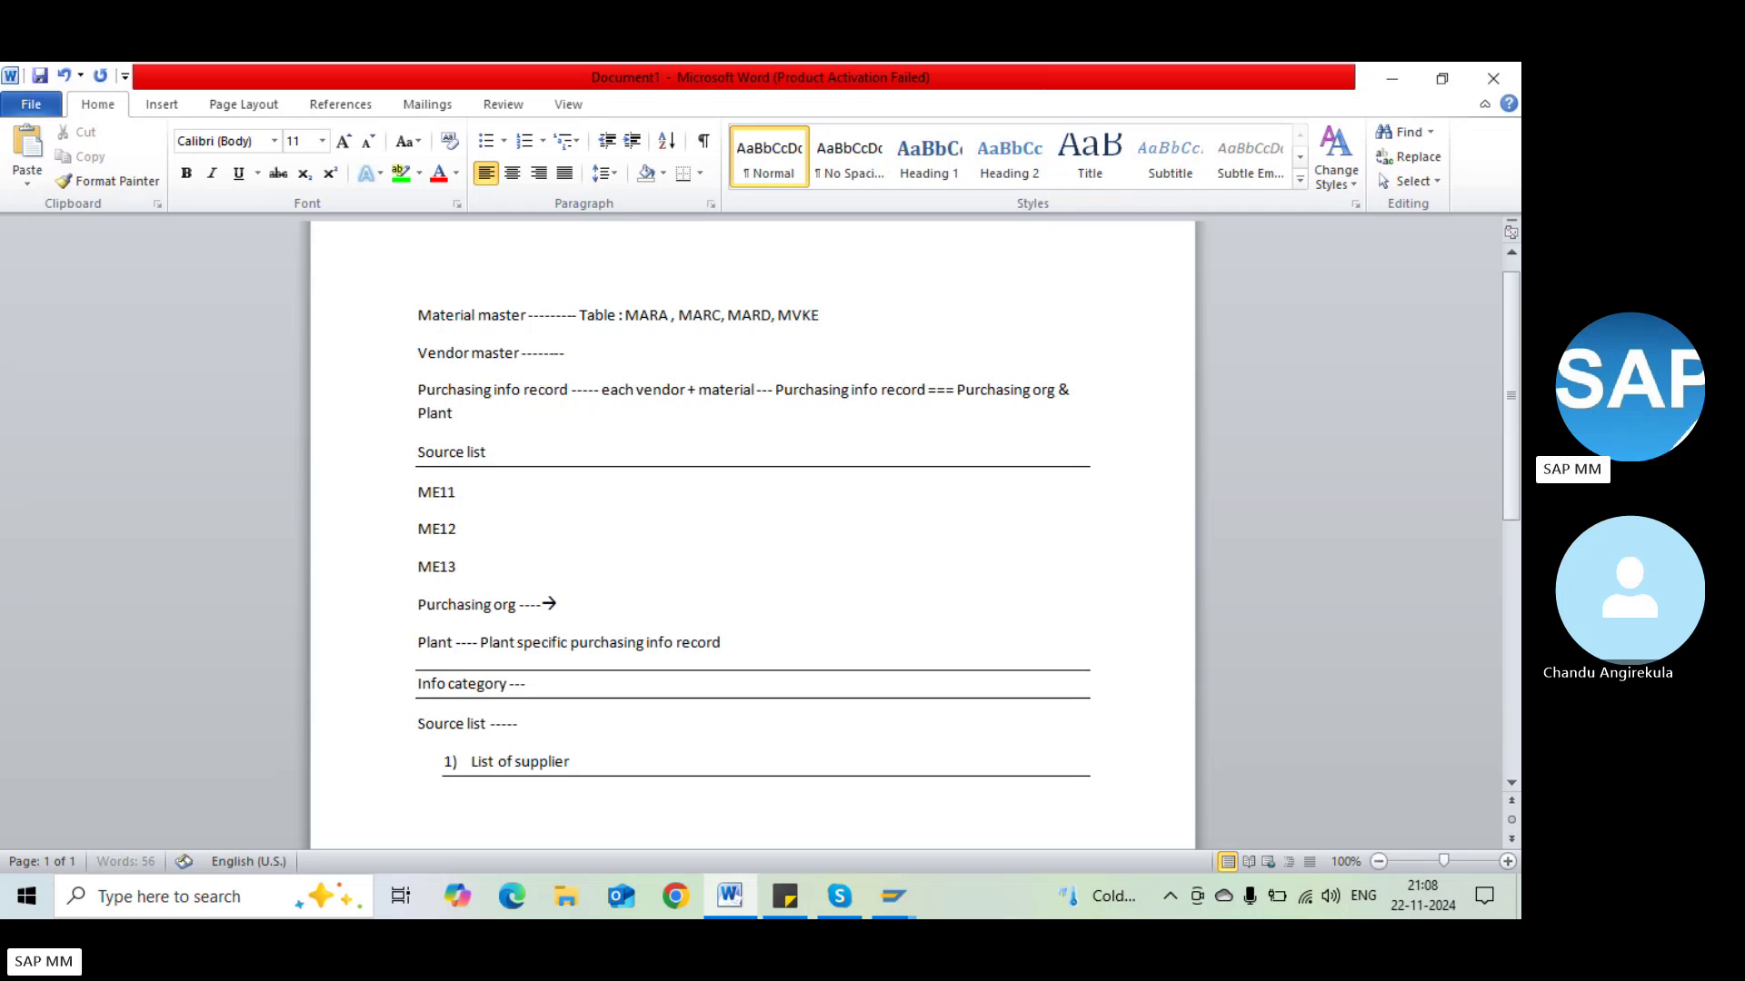
text( .........)
Complete the "Vendor master" line with the table names LFM1, LFM2, LFB1 and LFA1
click(561, 348)
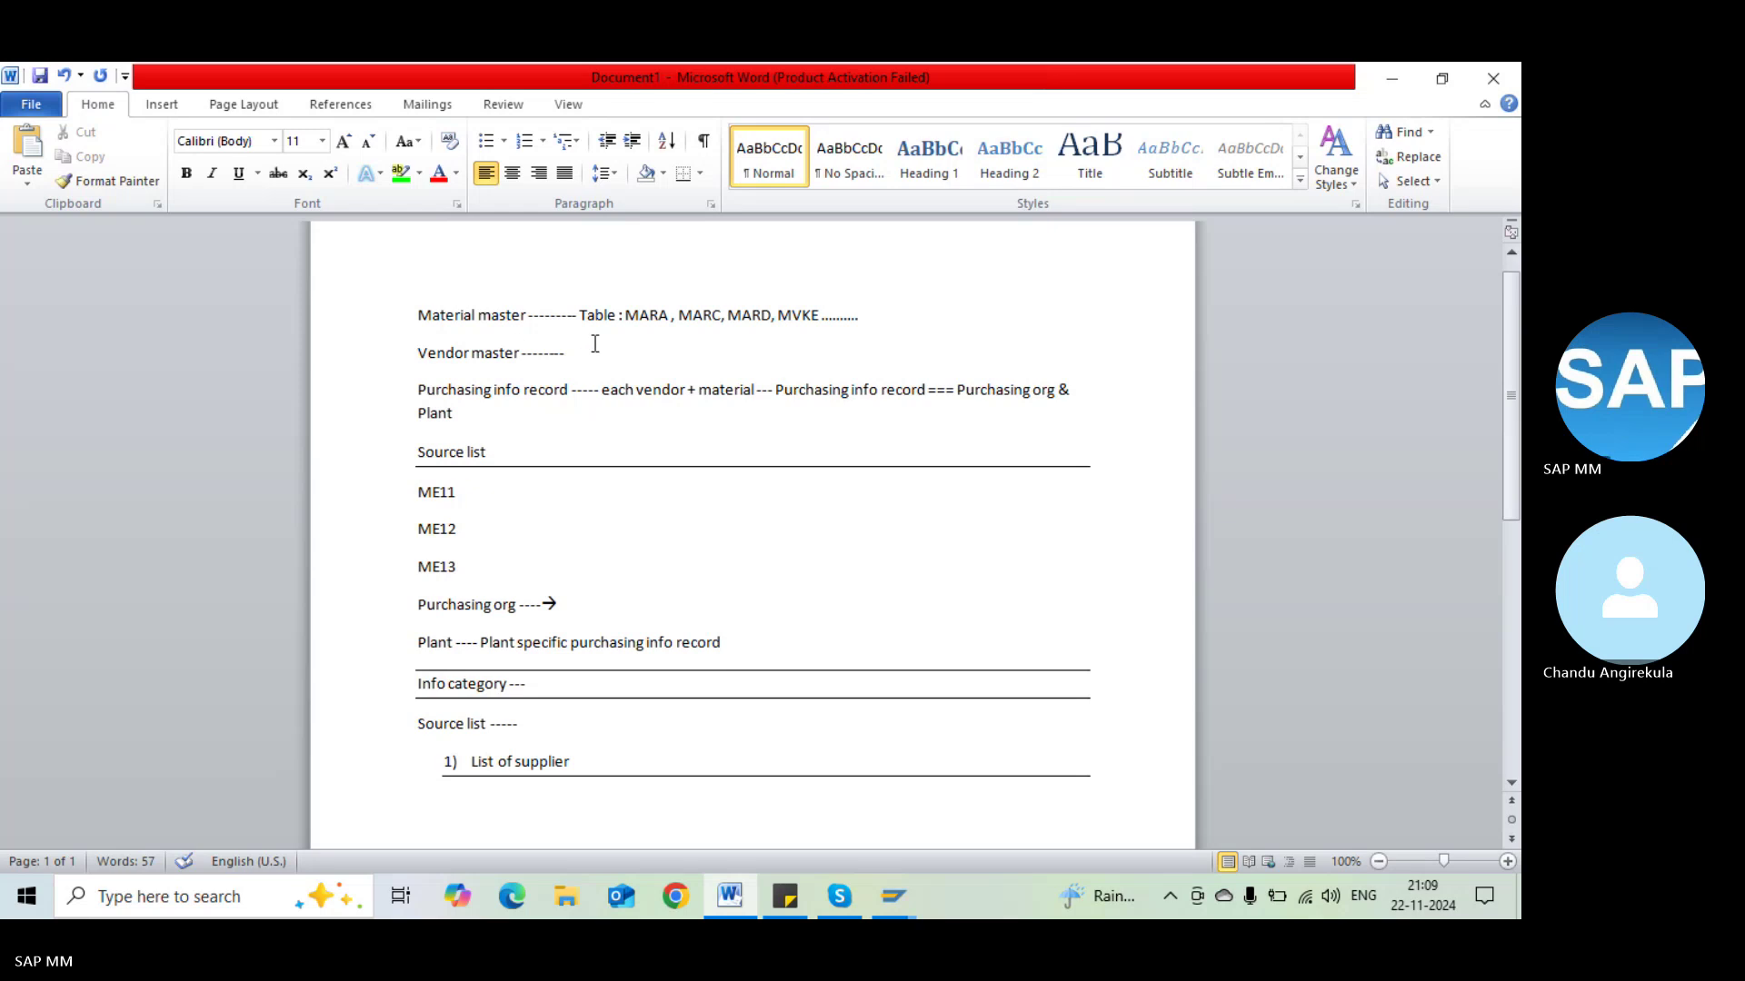
text(LFM)
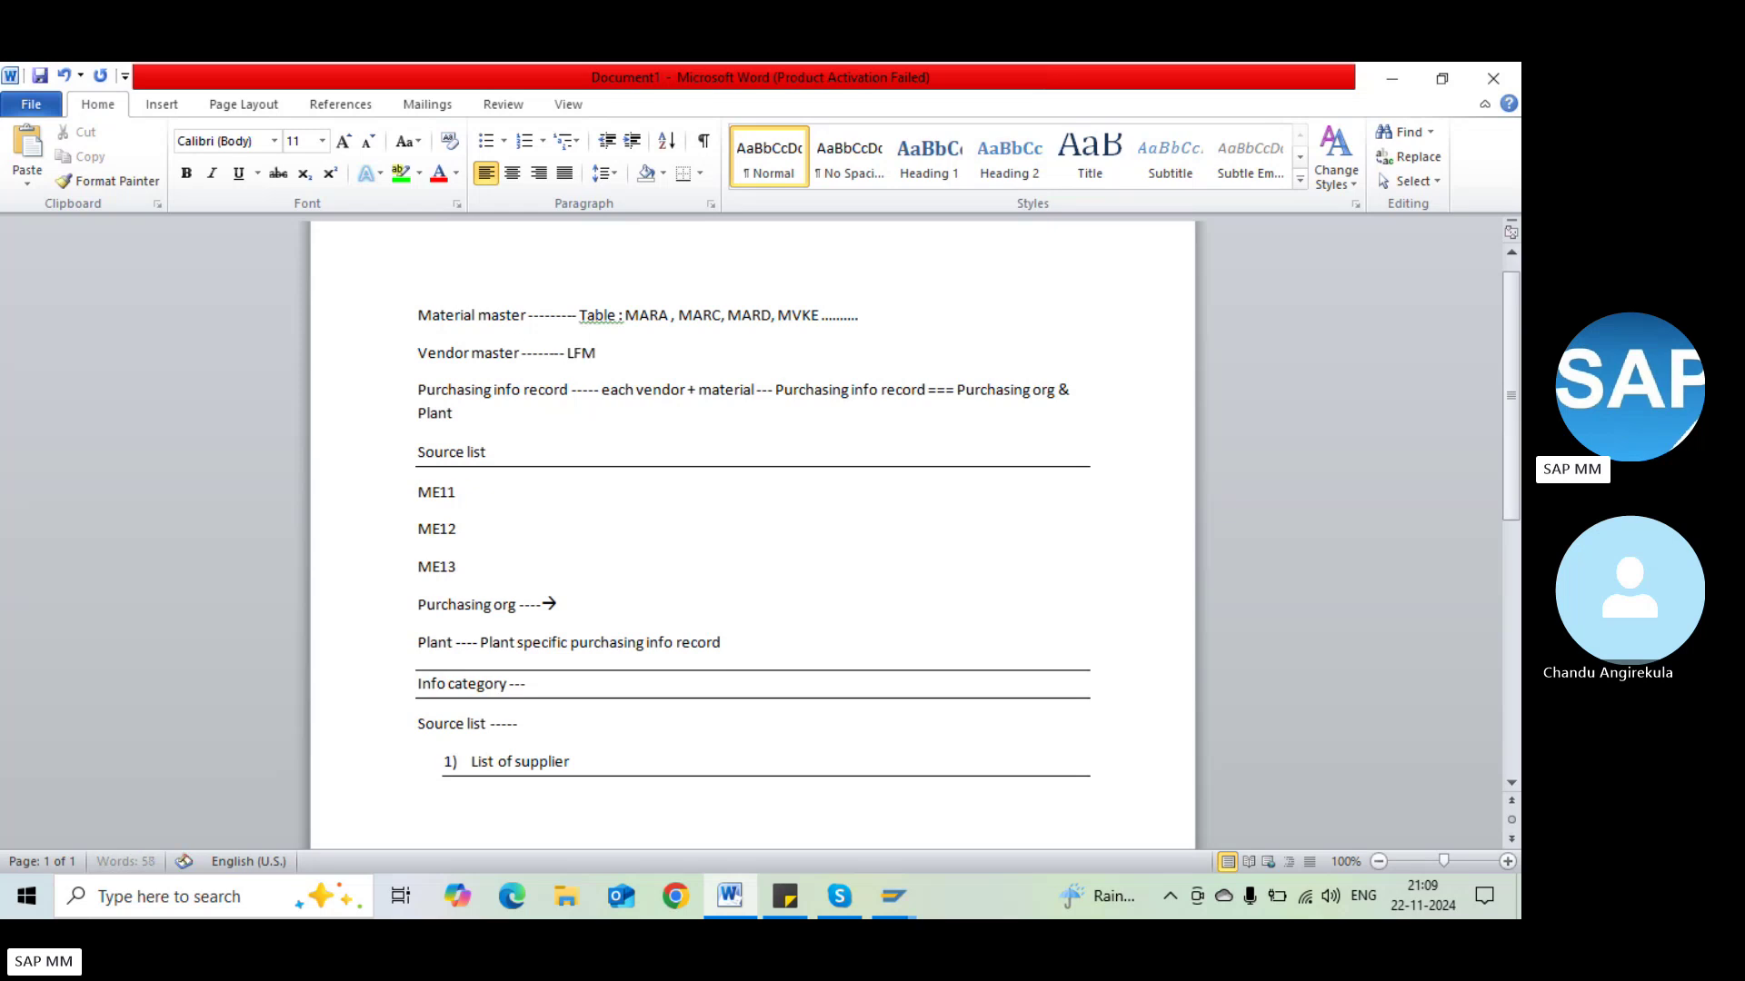
text(1, LFM2,MFb1)
key(BackSpace)
key(BackSpace)
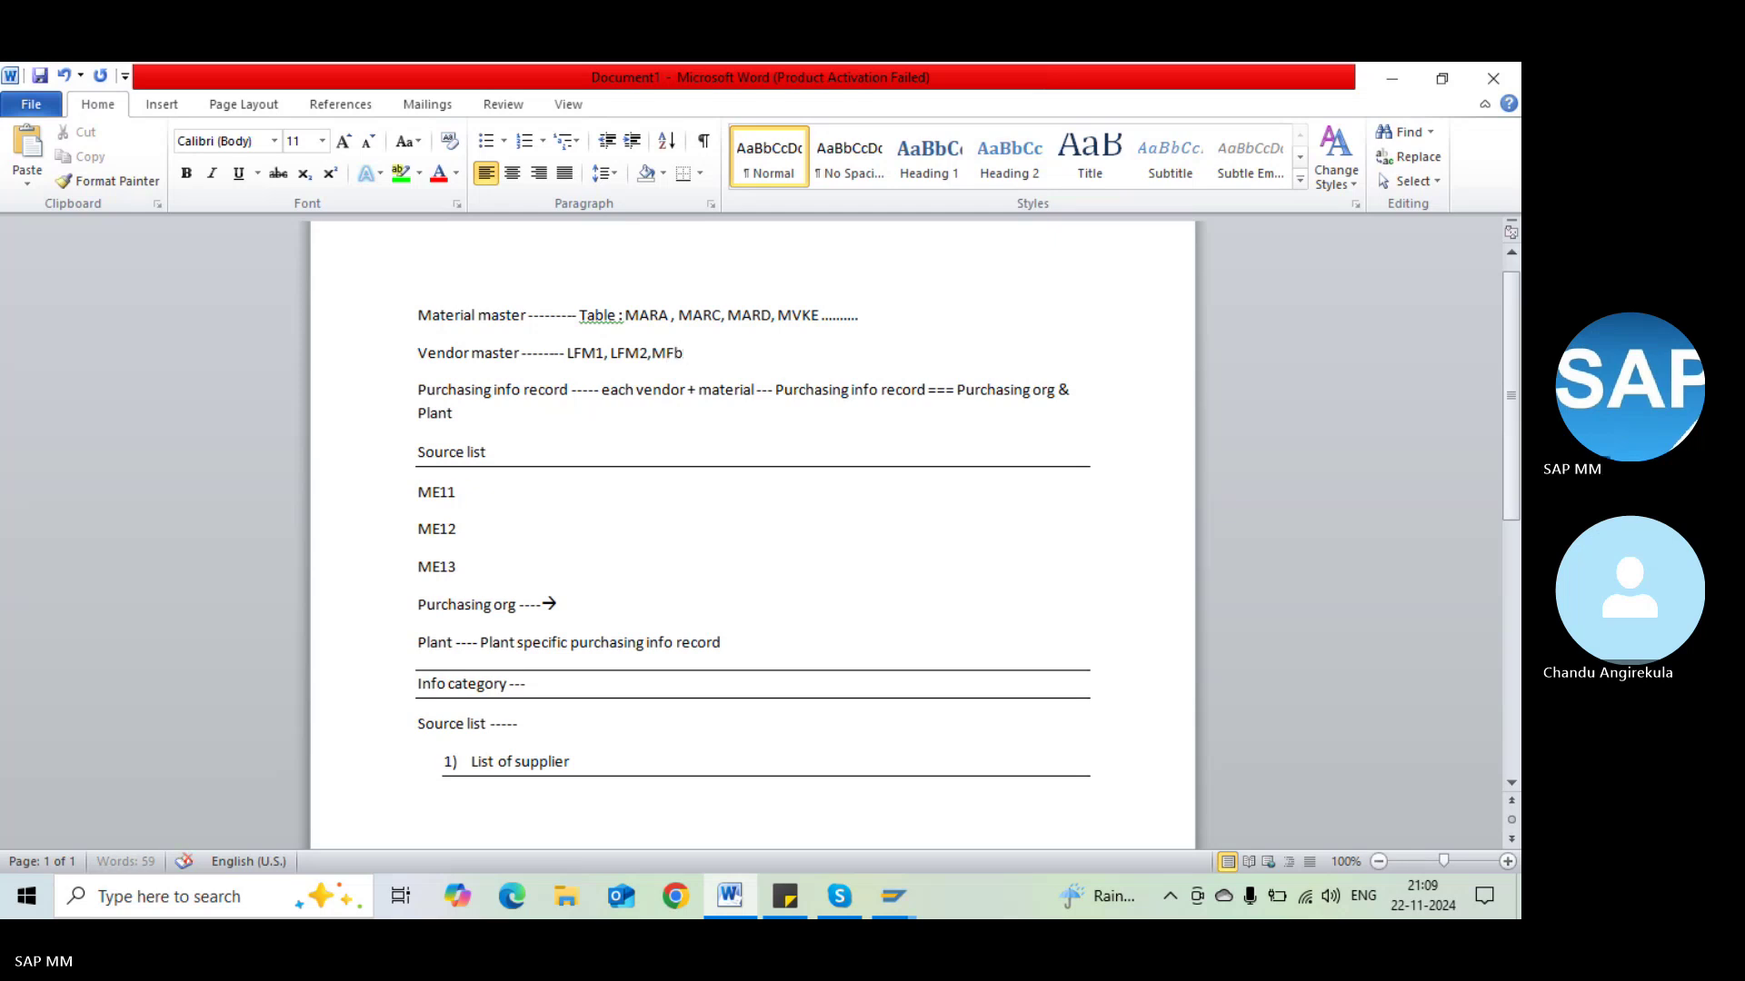
key(BackSpace)
key(BackSpace)
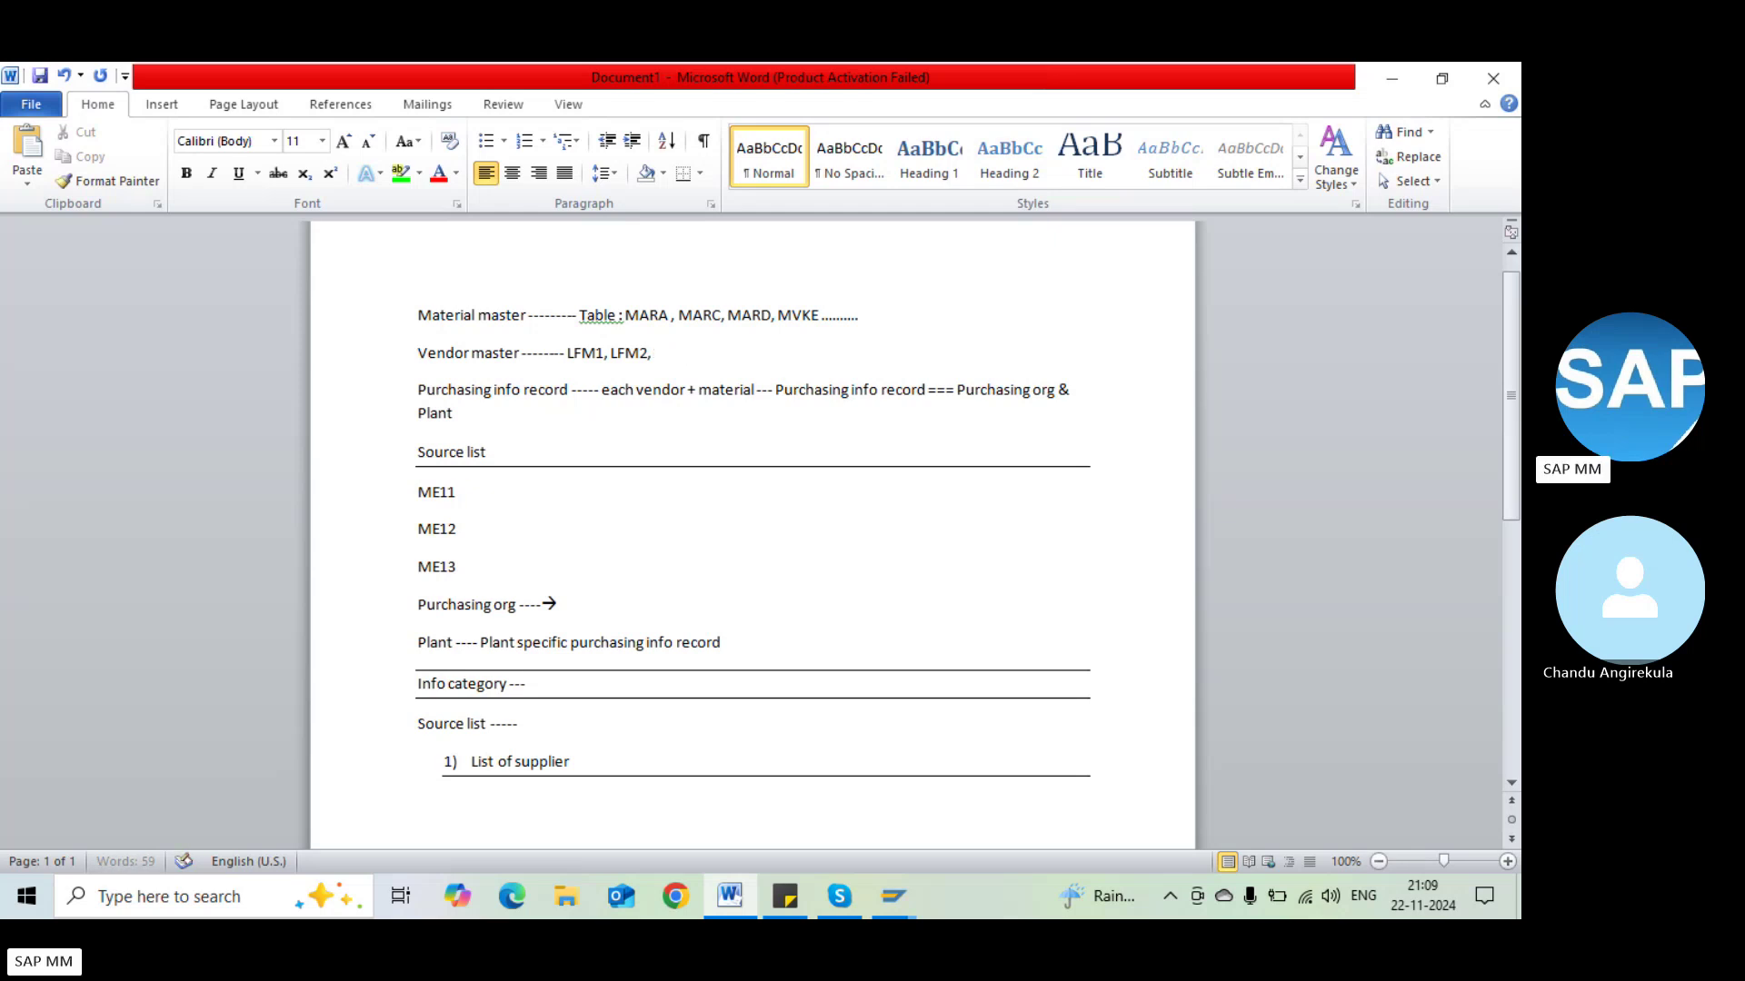
text(LFB1)
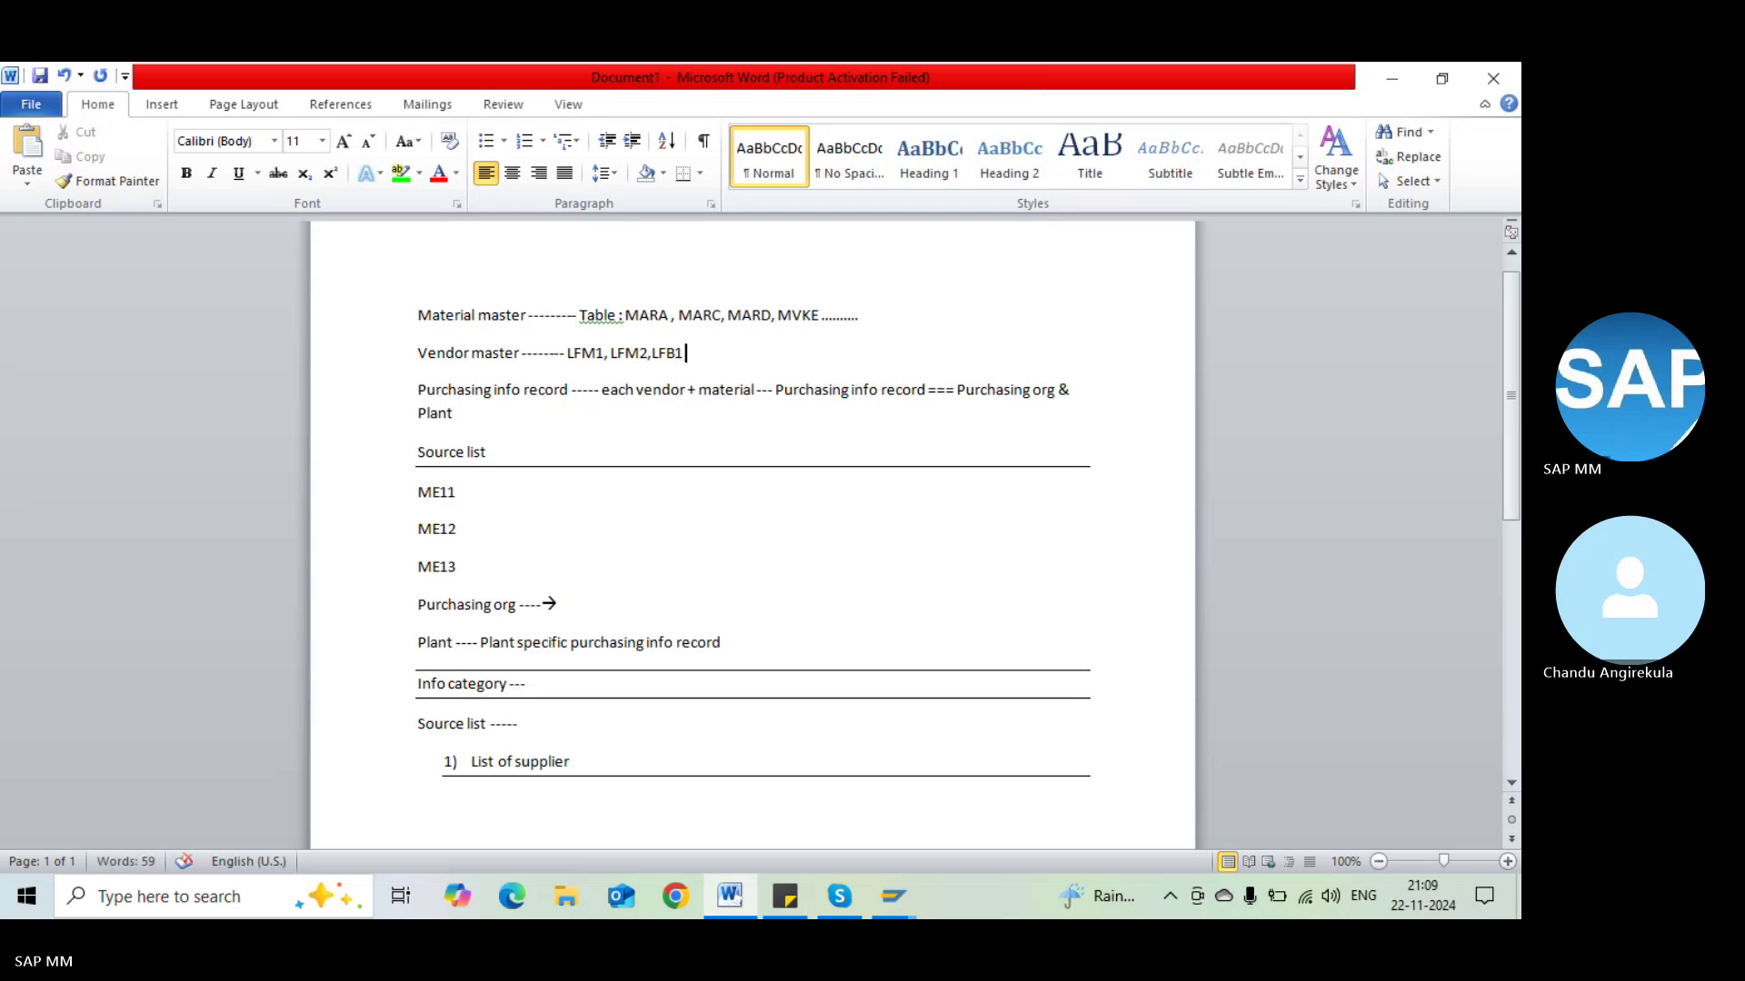
text( , LFA1)
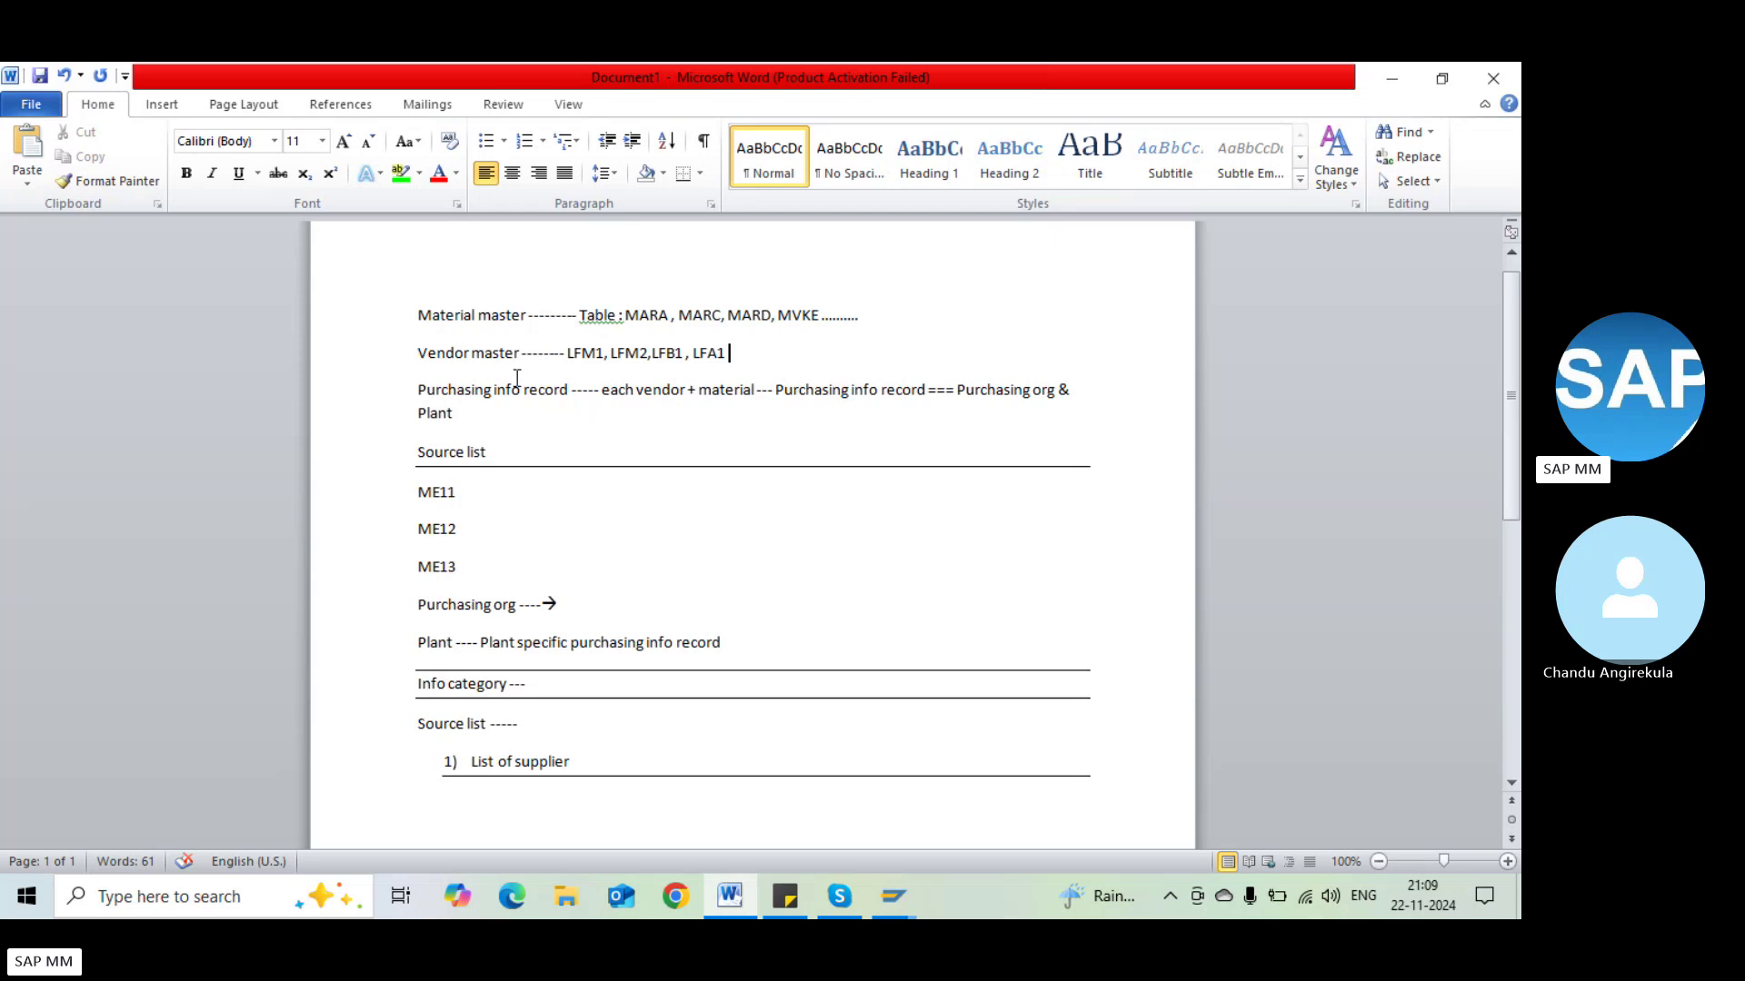
Append the tables EINA, EINE to the purchasing info record line and EORD to the first "Source list" line
click(483, 414)
text(-------------- EINA, E)
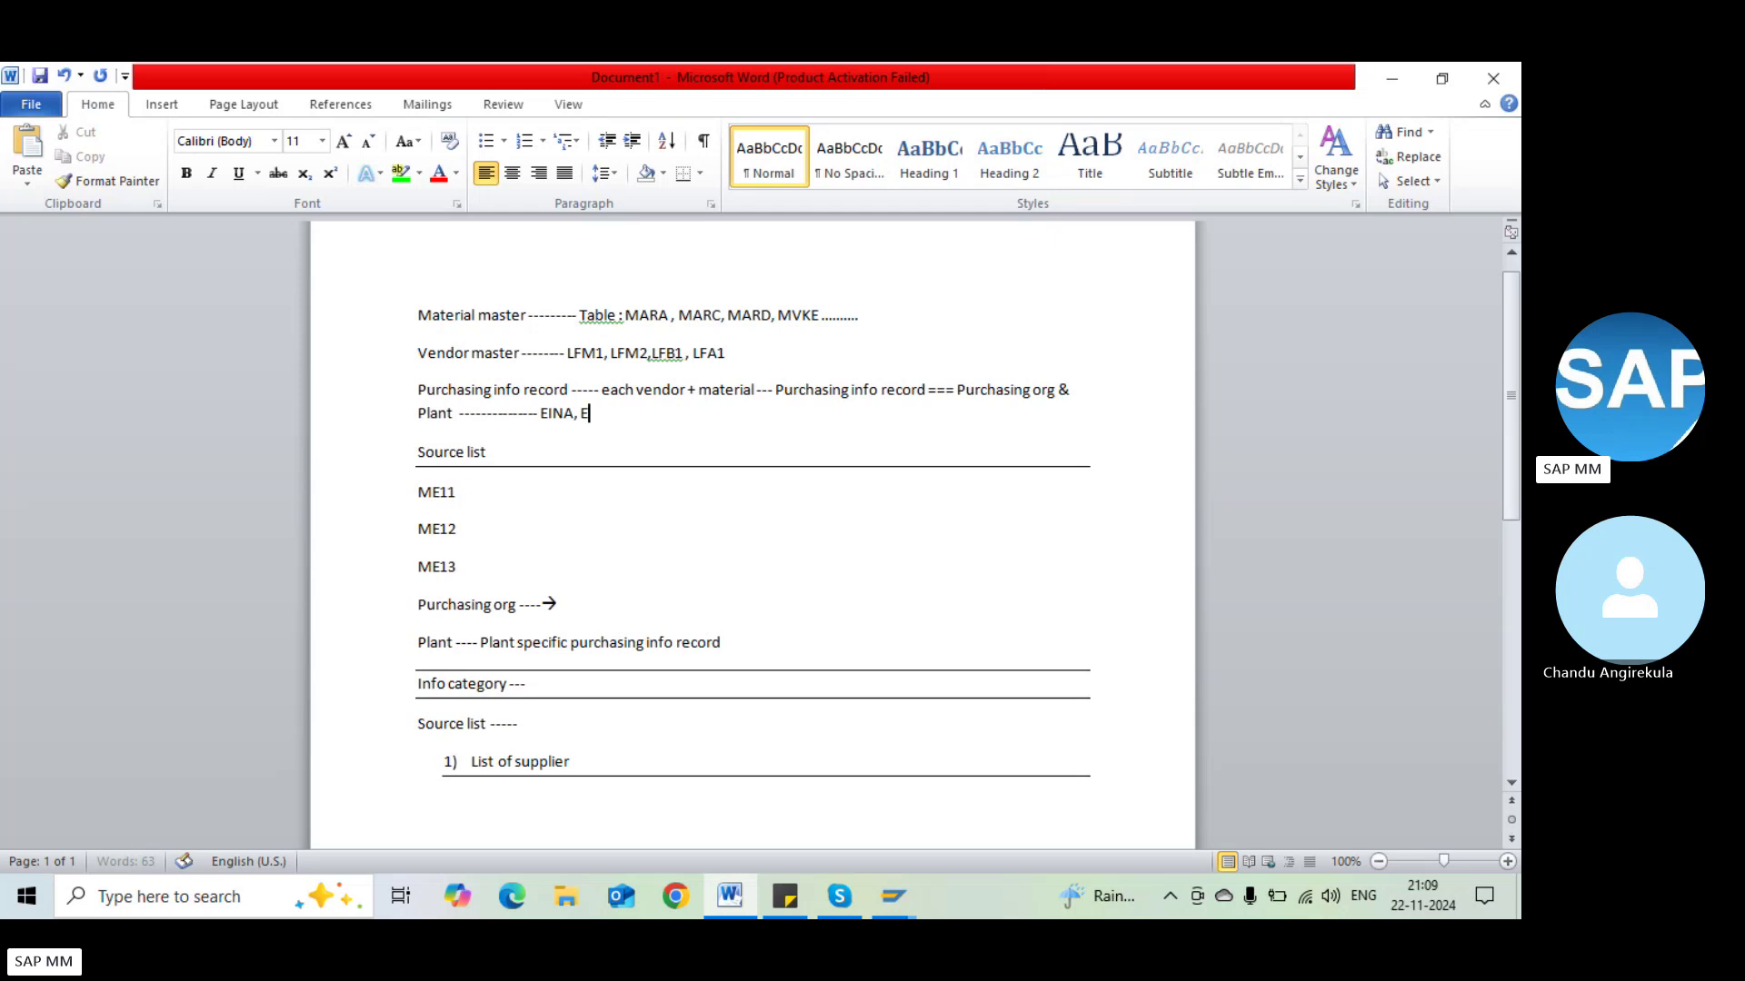
text(INE)
click(488, 454)
text(------ EORD)
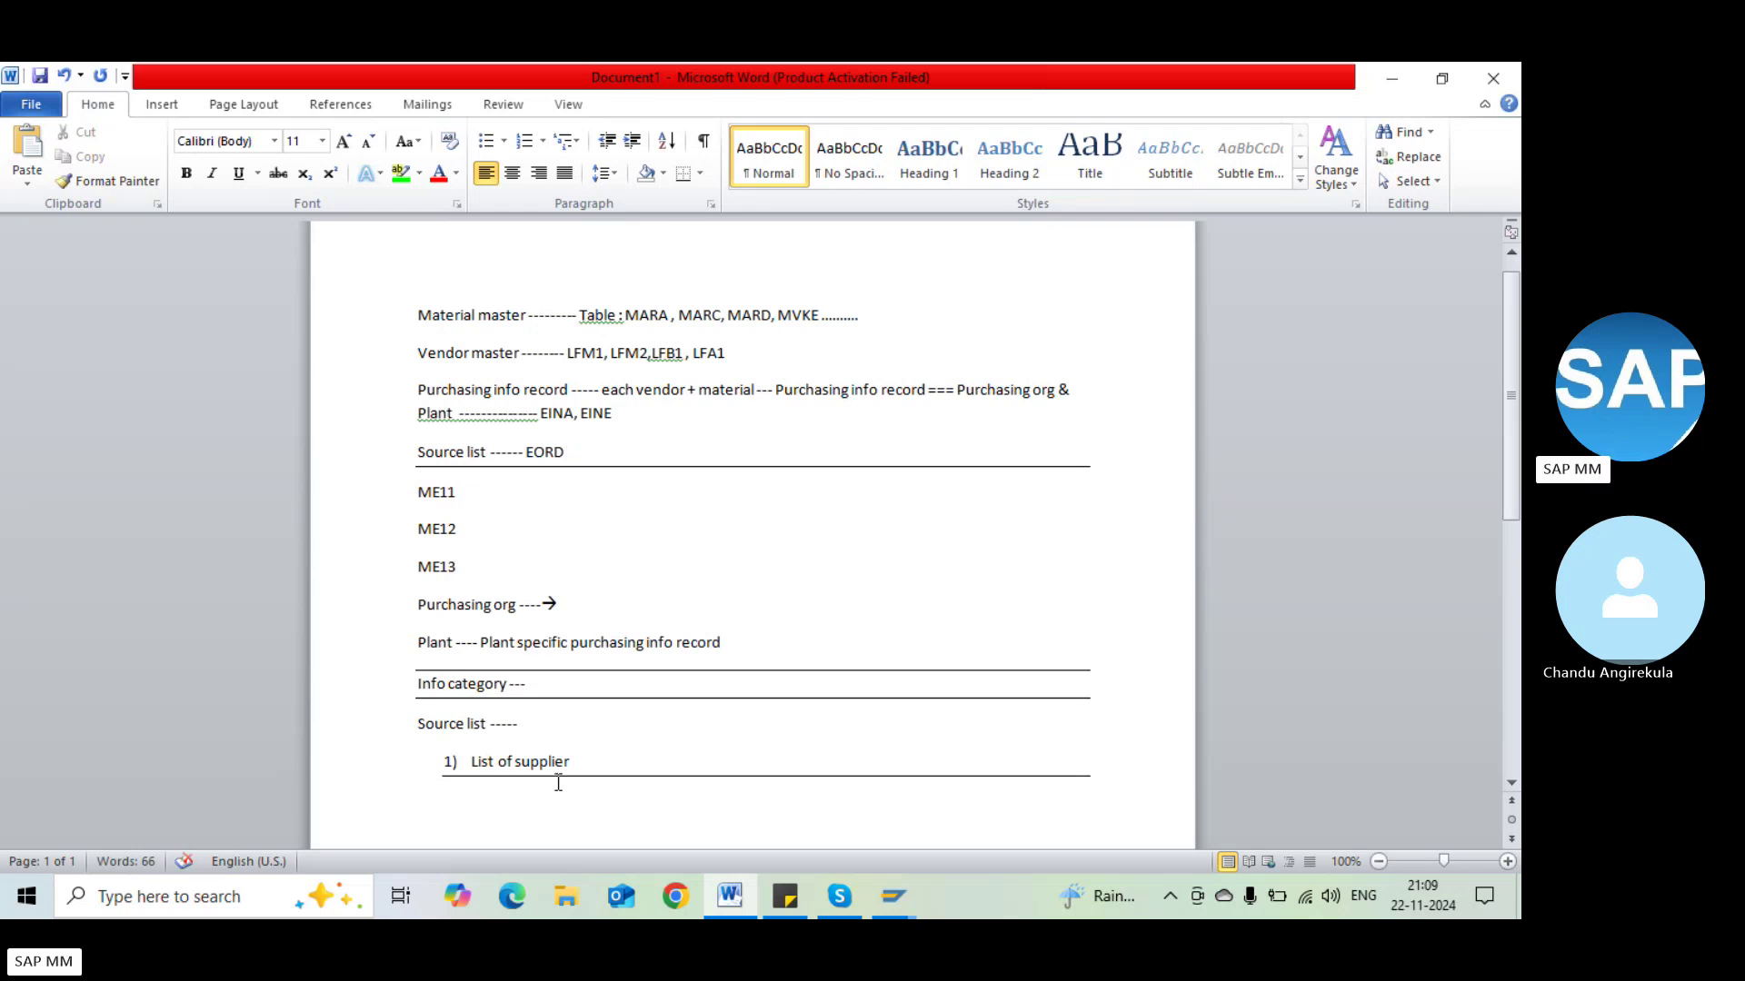
Add the line "Condition record -------" below the last divider and make the words "Condition record" bold
click(444, 818)
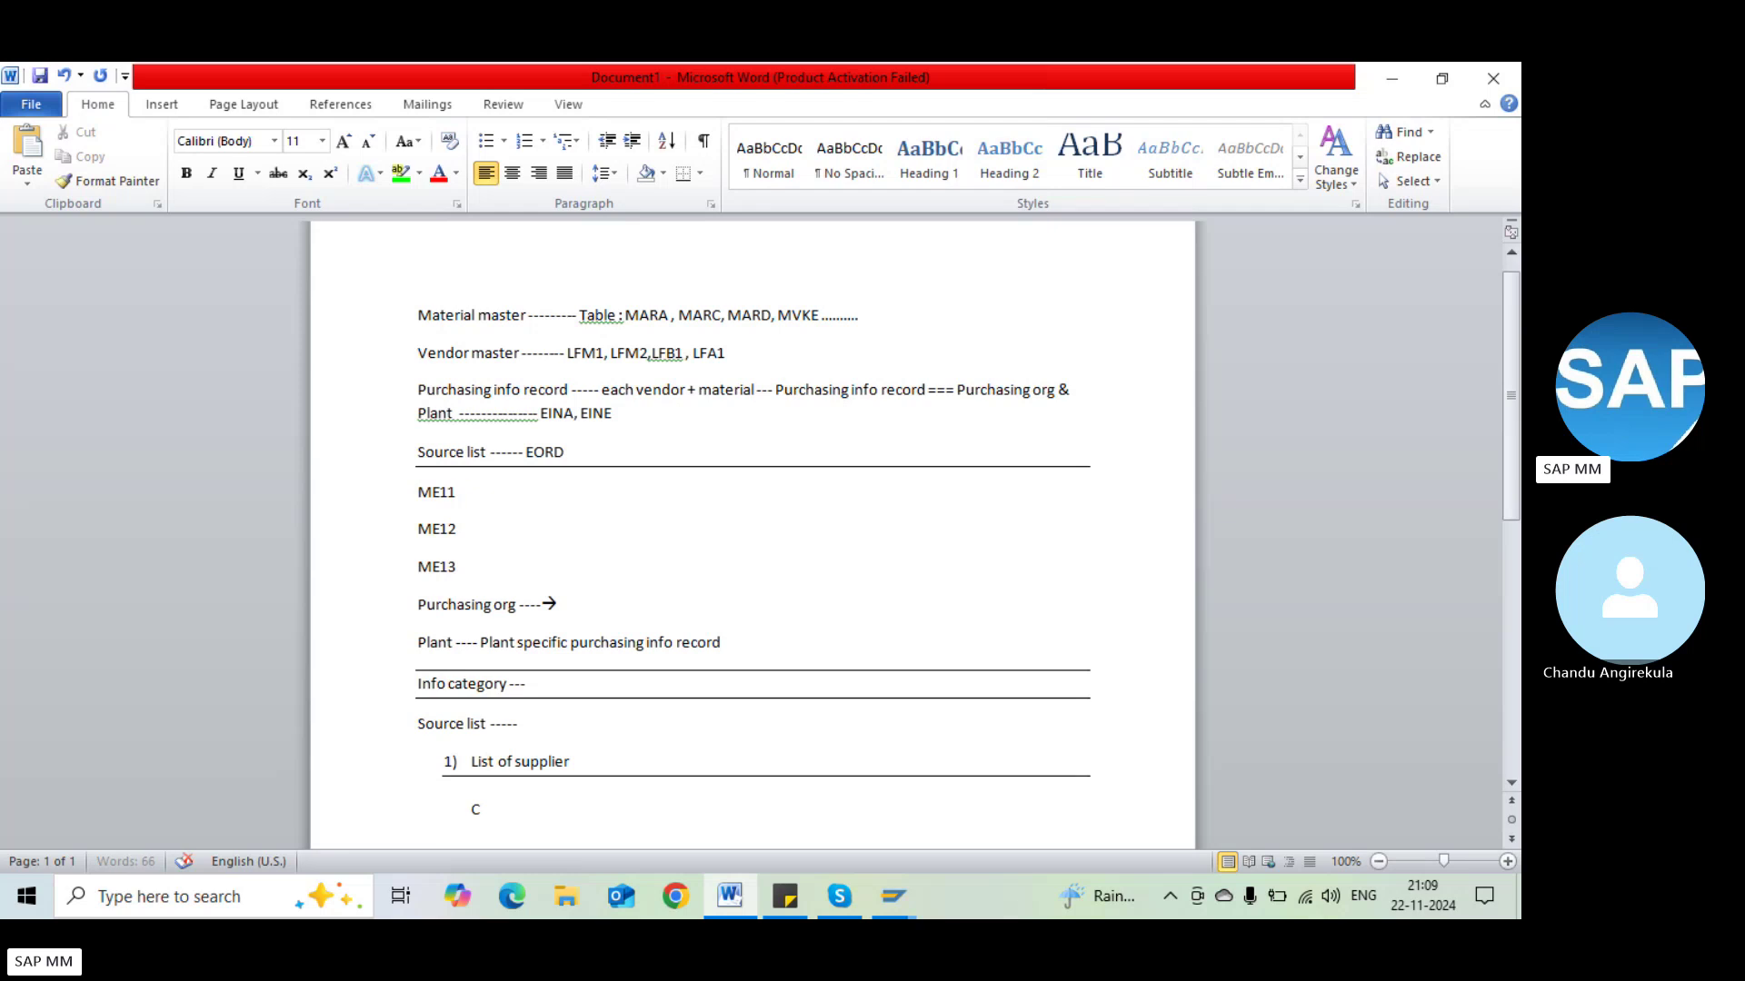
text(Condition record -------)
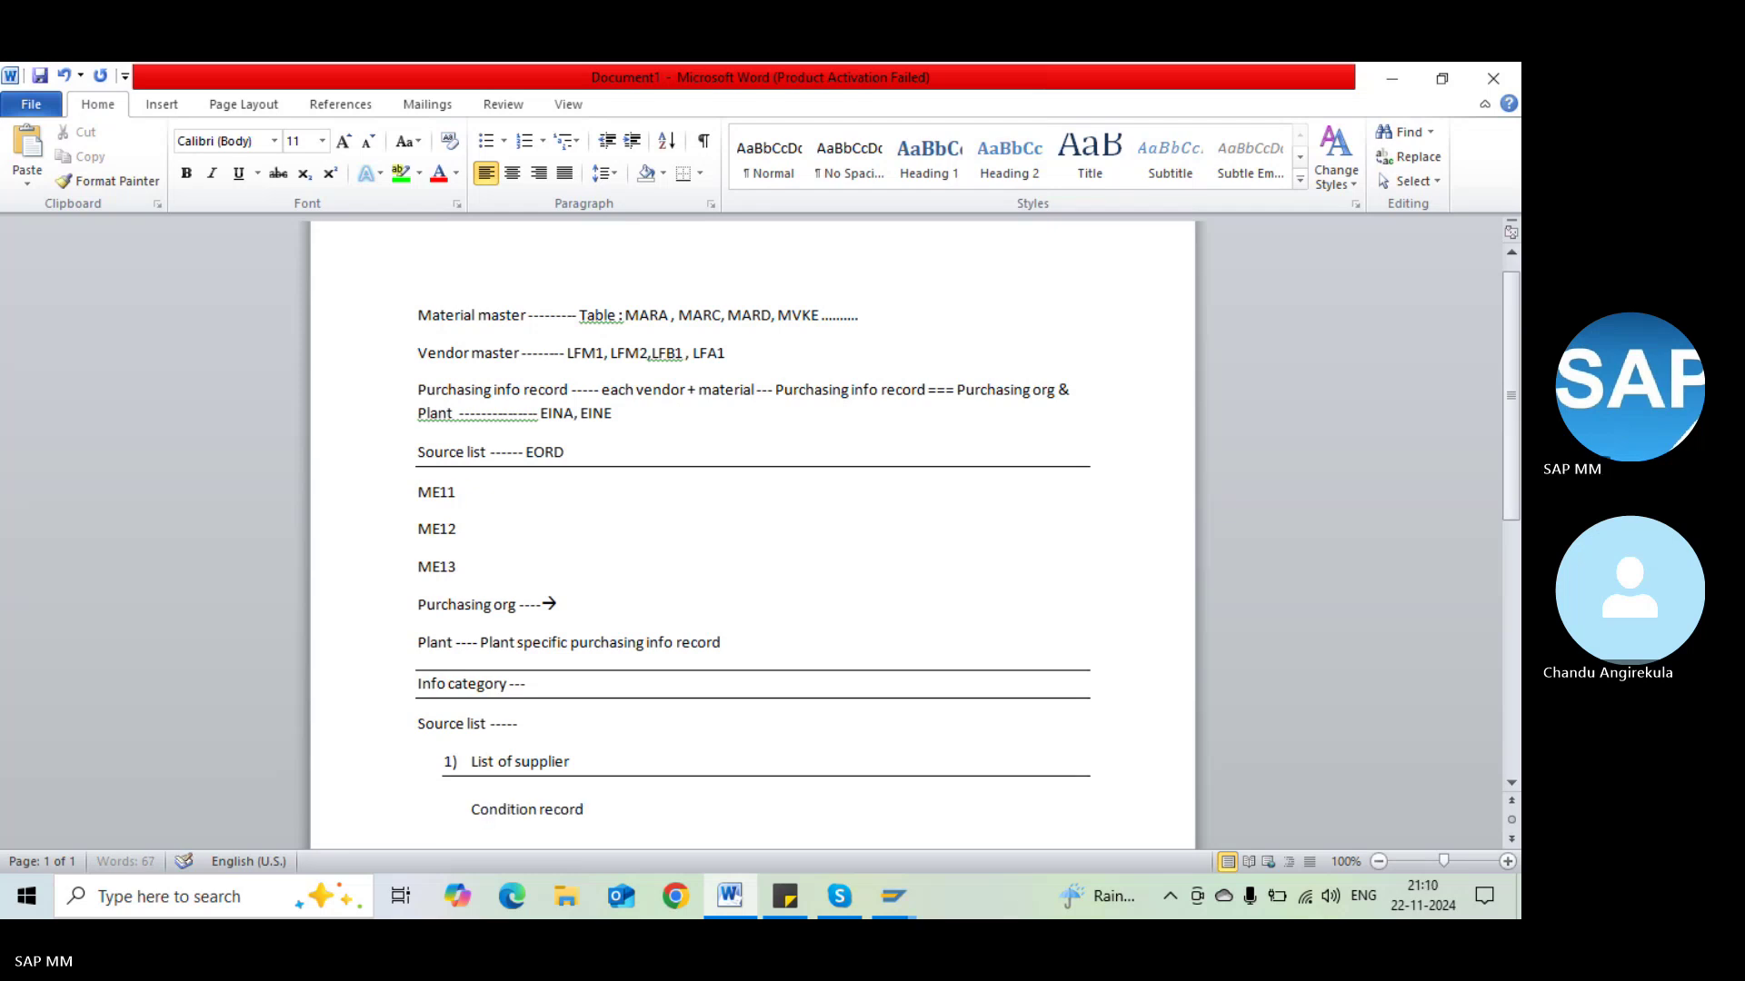
key(Left)
key(Left)
key(Left)
key(Left)
key(Left)
key(Left)
key(Left)
key(Left)
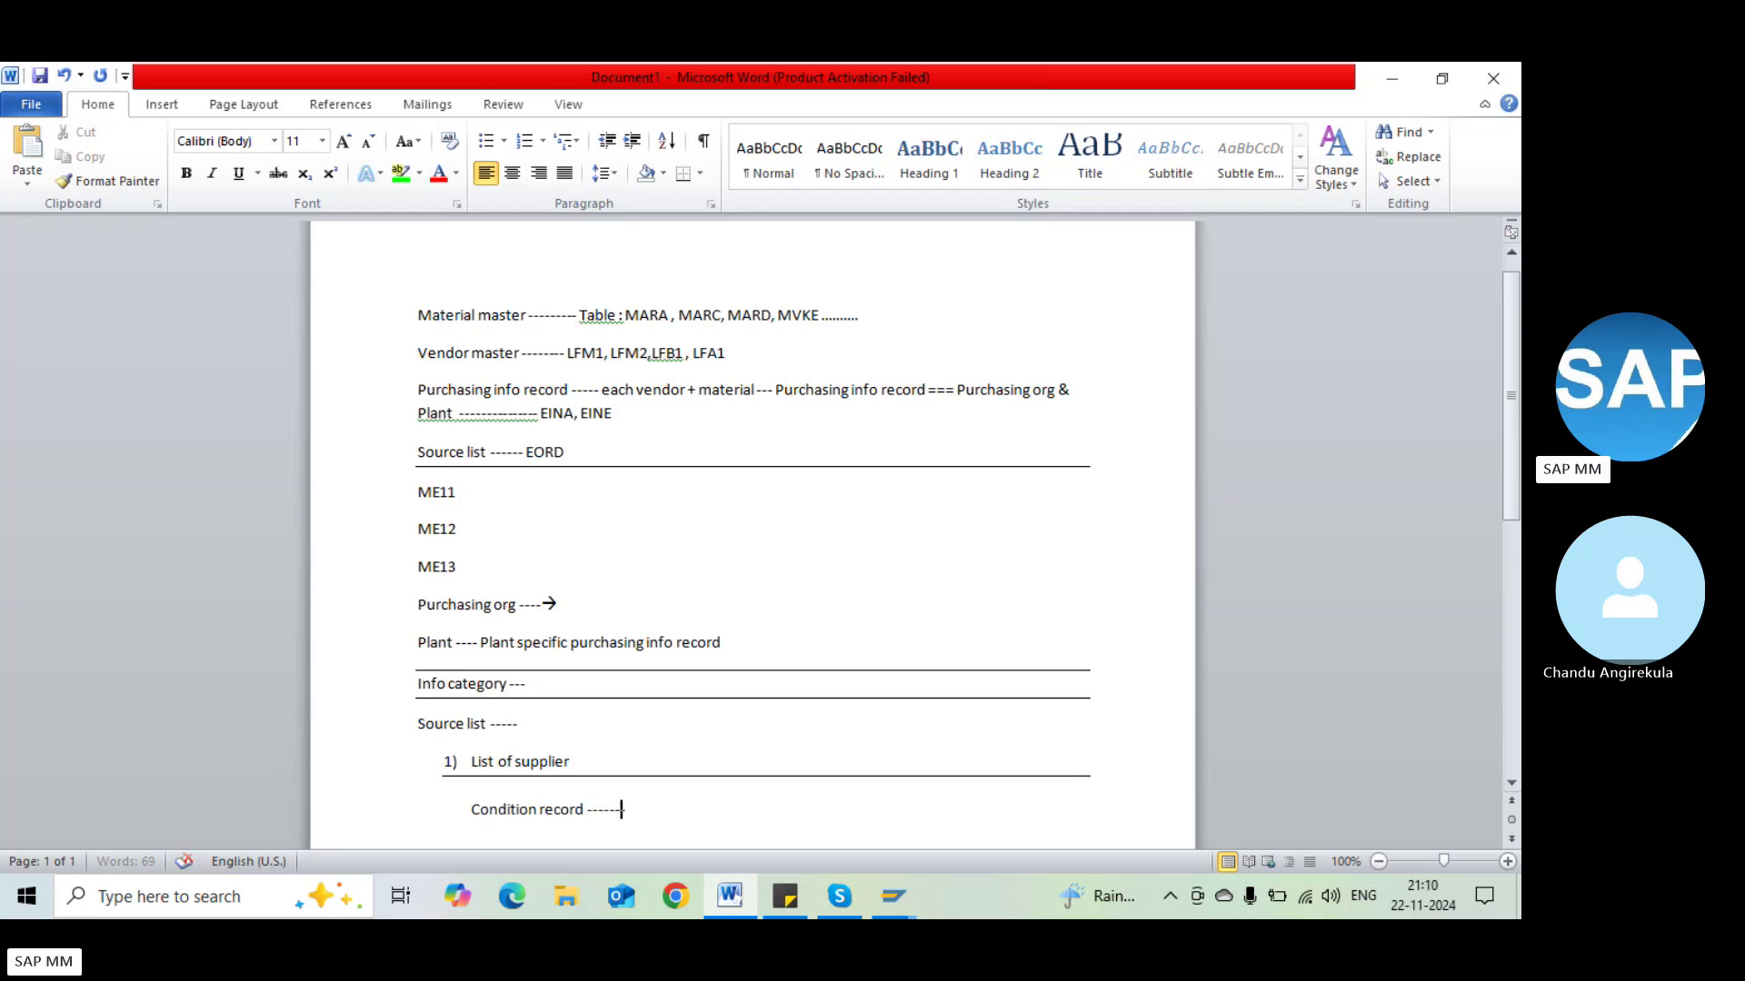
key(shift+Left)
key(shift+Left)
key(shift+Left)
key(shift+Left)
key(shift+Left)
key(shift+Left)
key(shift+Left)
key(shift+Left)
key(shift+Left)
key(shift+Left)
key(shift+Left)
key(shift+Left)
key(shift+Left)
key(shift+Left)
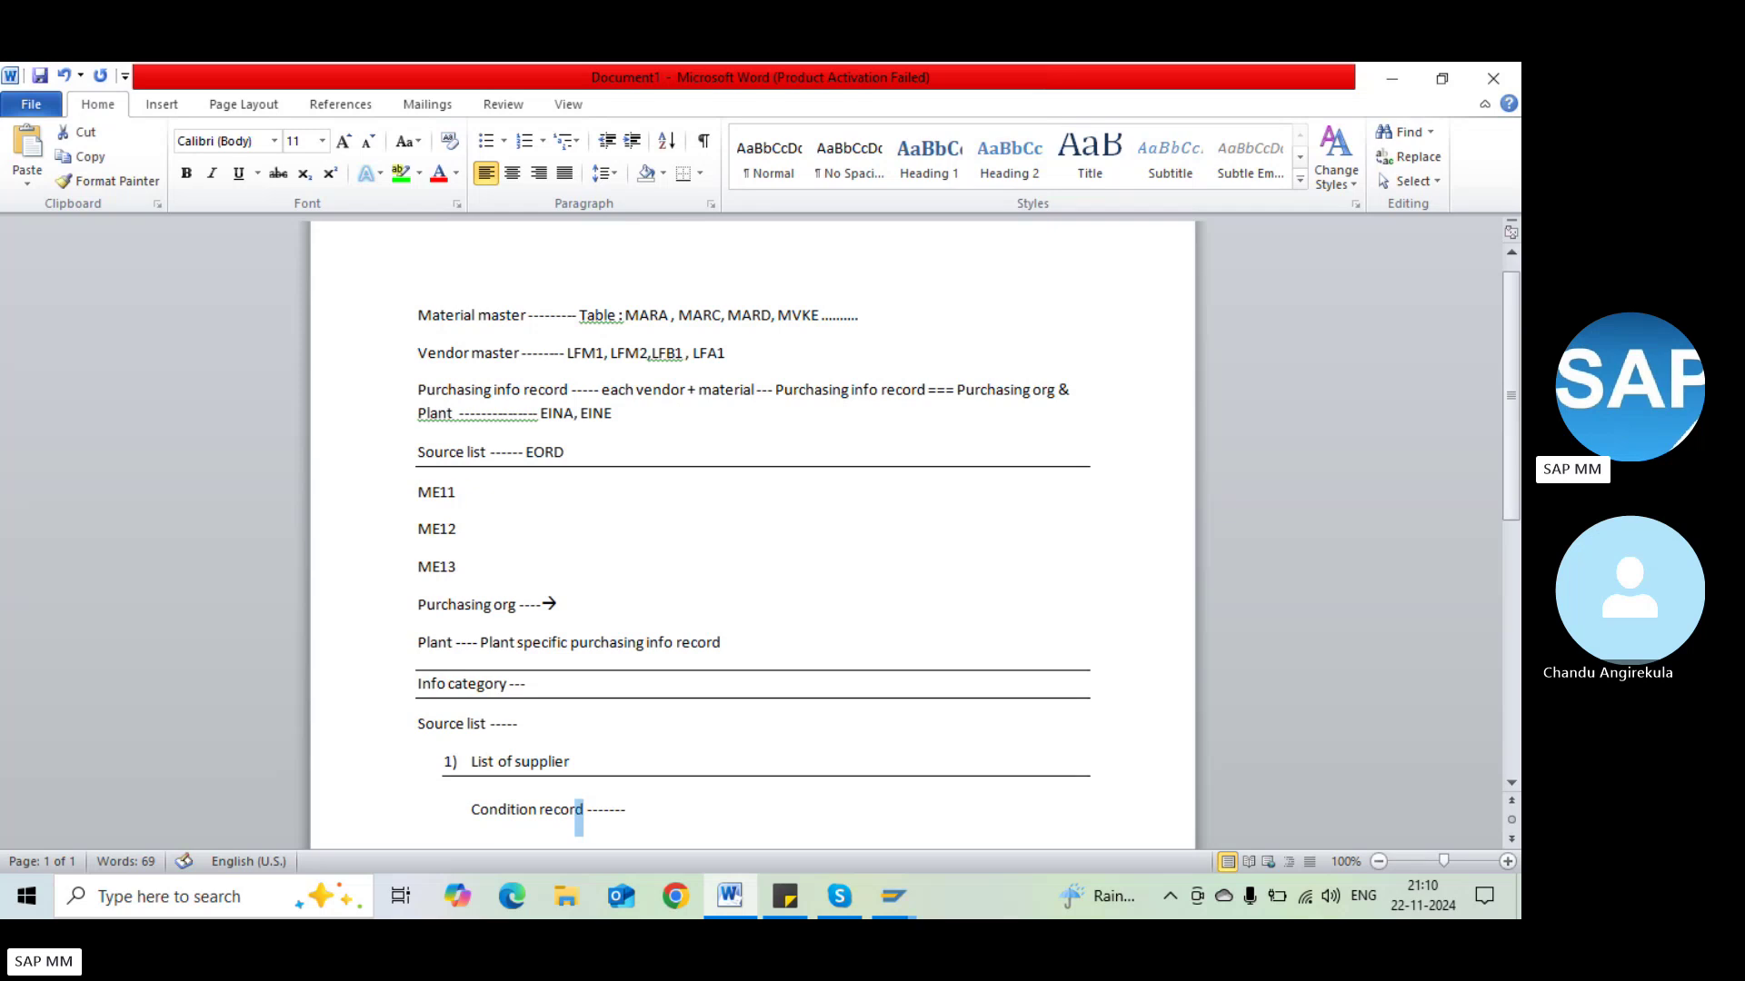
key(shift+Left)
key(shift+Left)
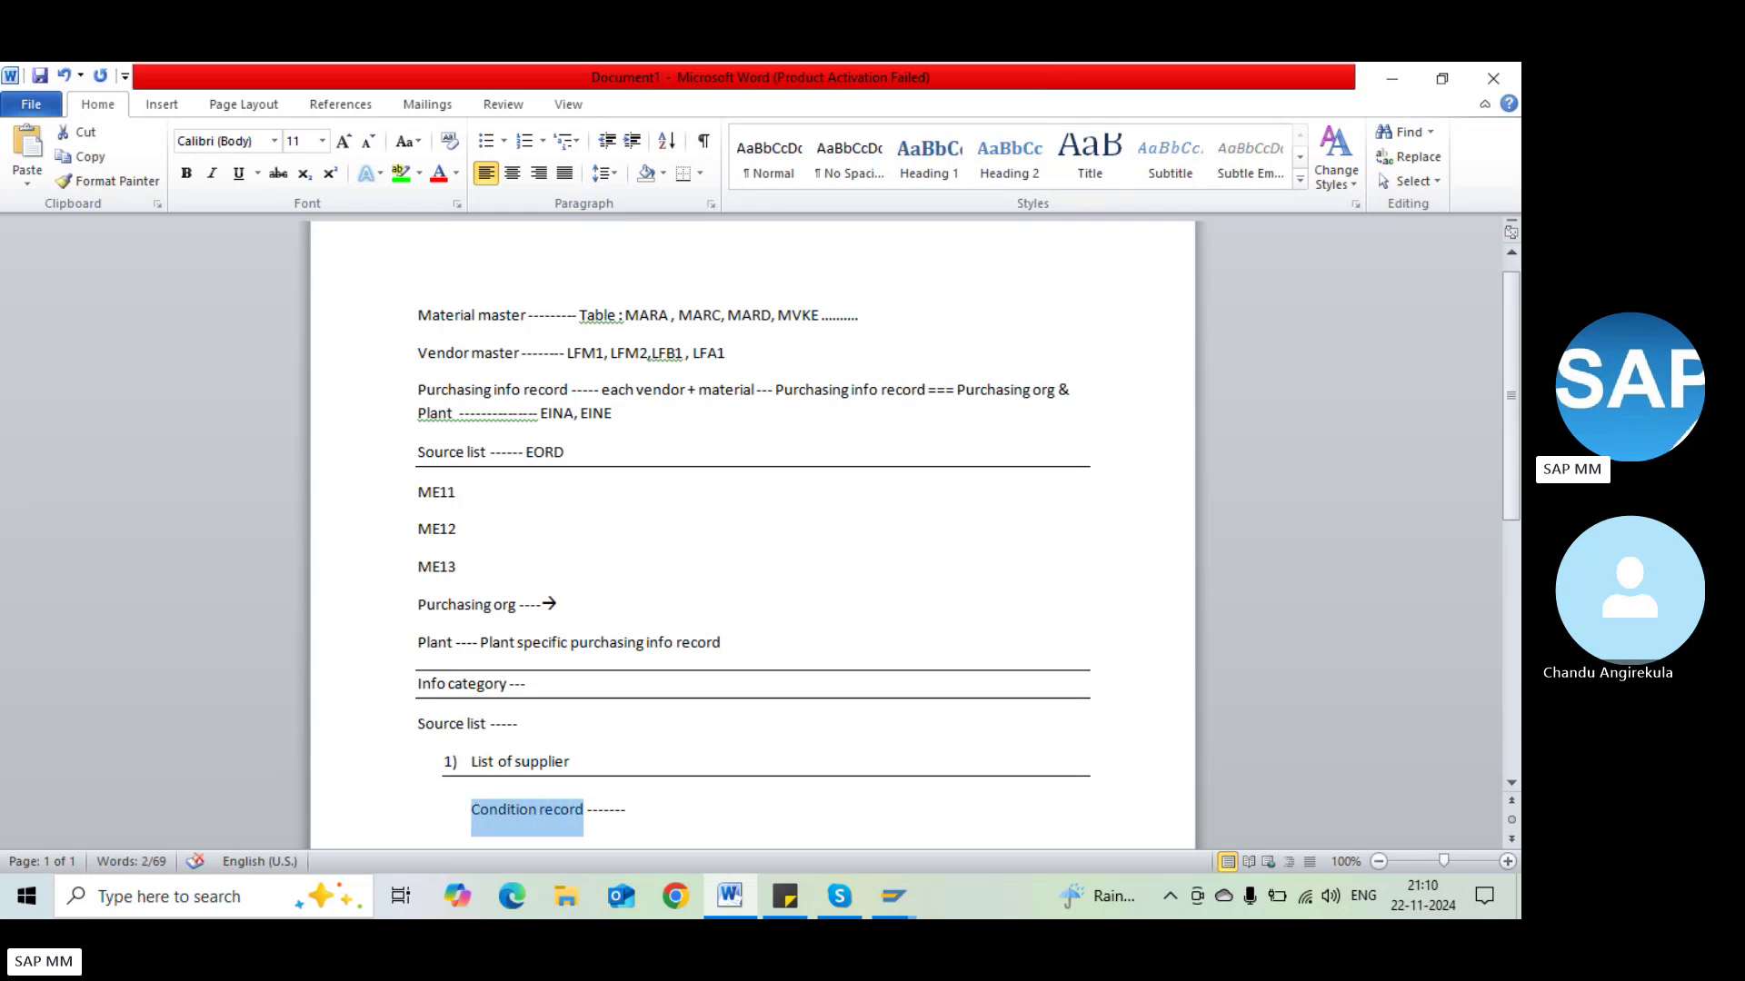
key(ctrl+b)
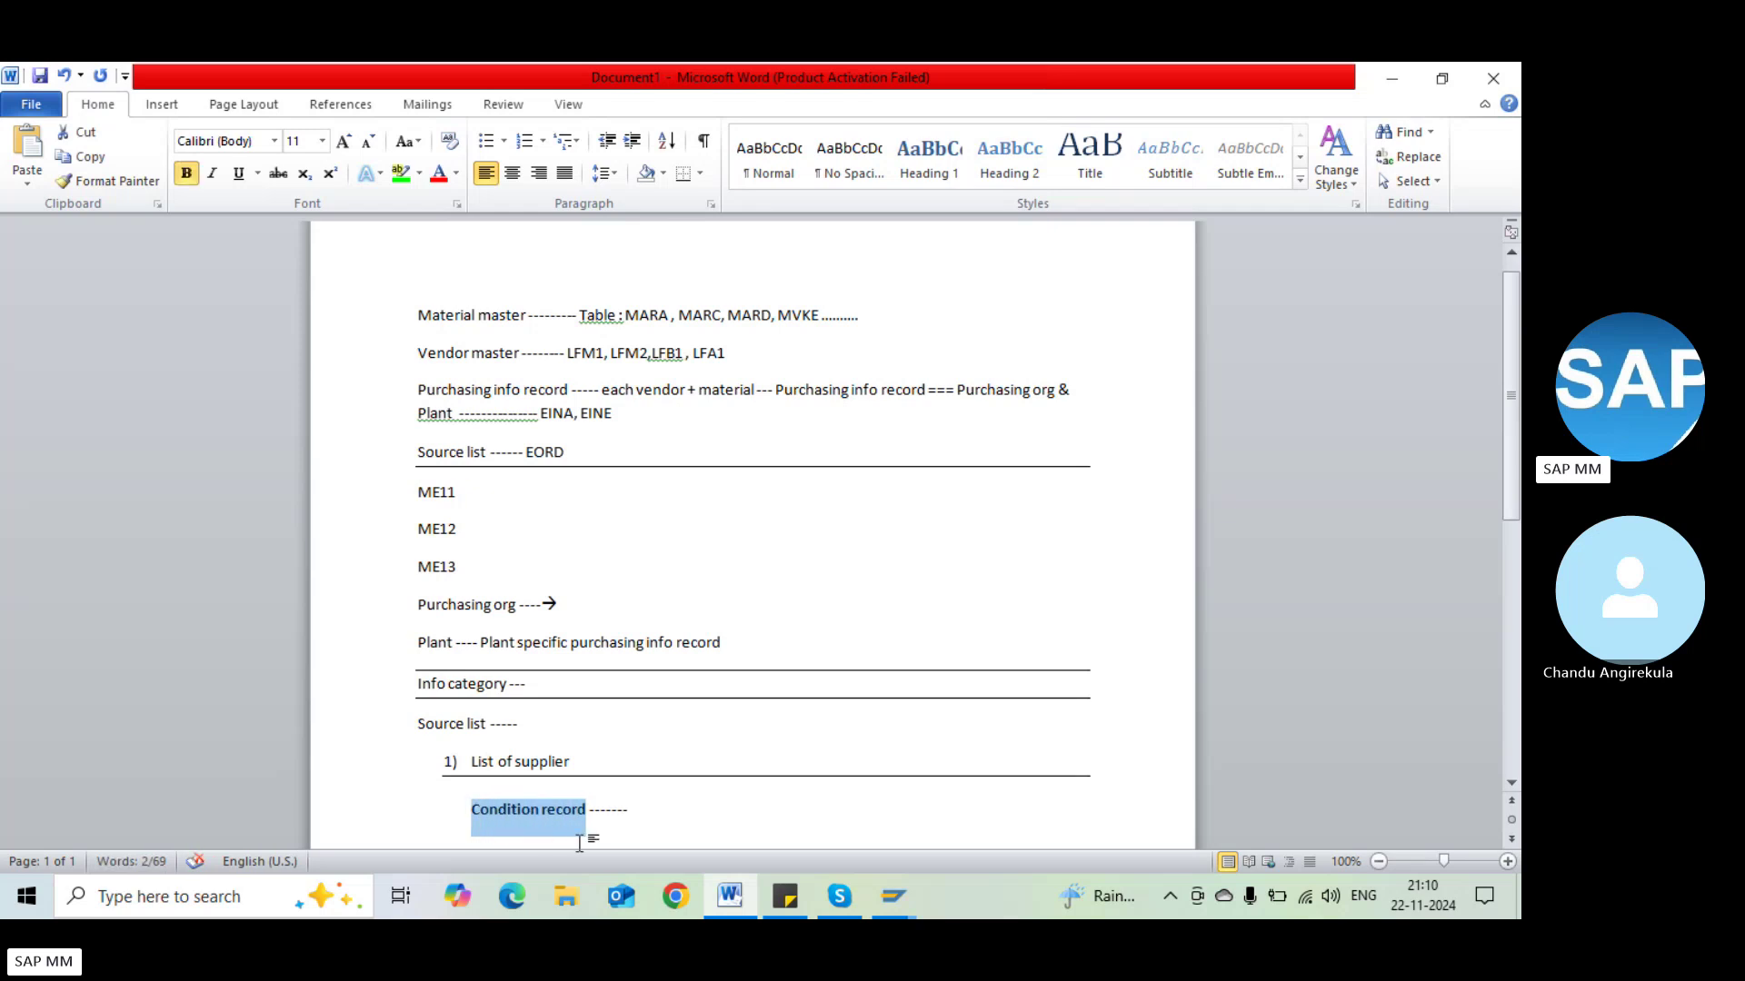
Add the non-bold line "1 material ----- 1000 Vendors ---→ price" below the condition record heading
click(654, 809)
key(Return)
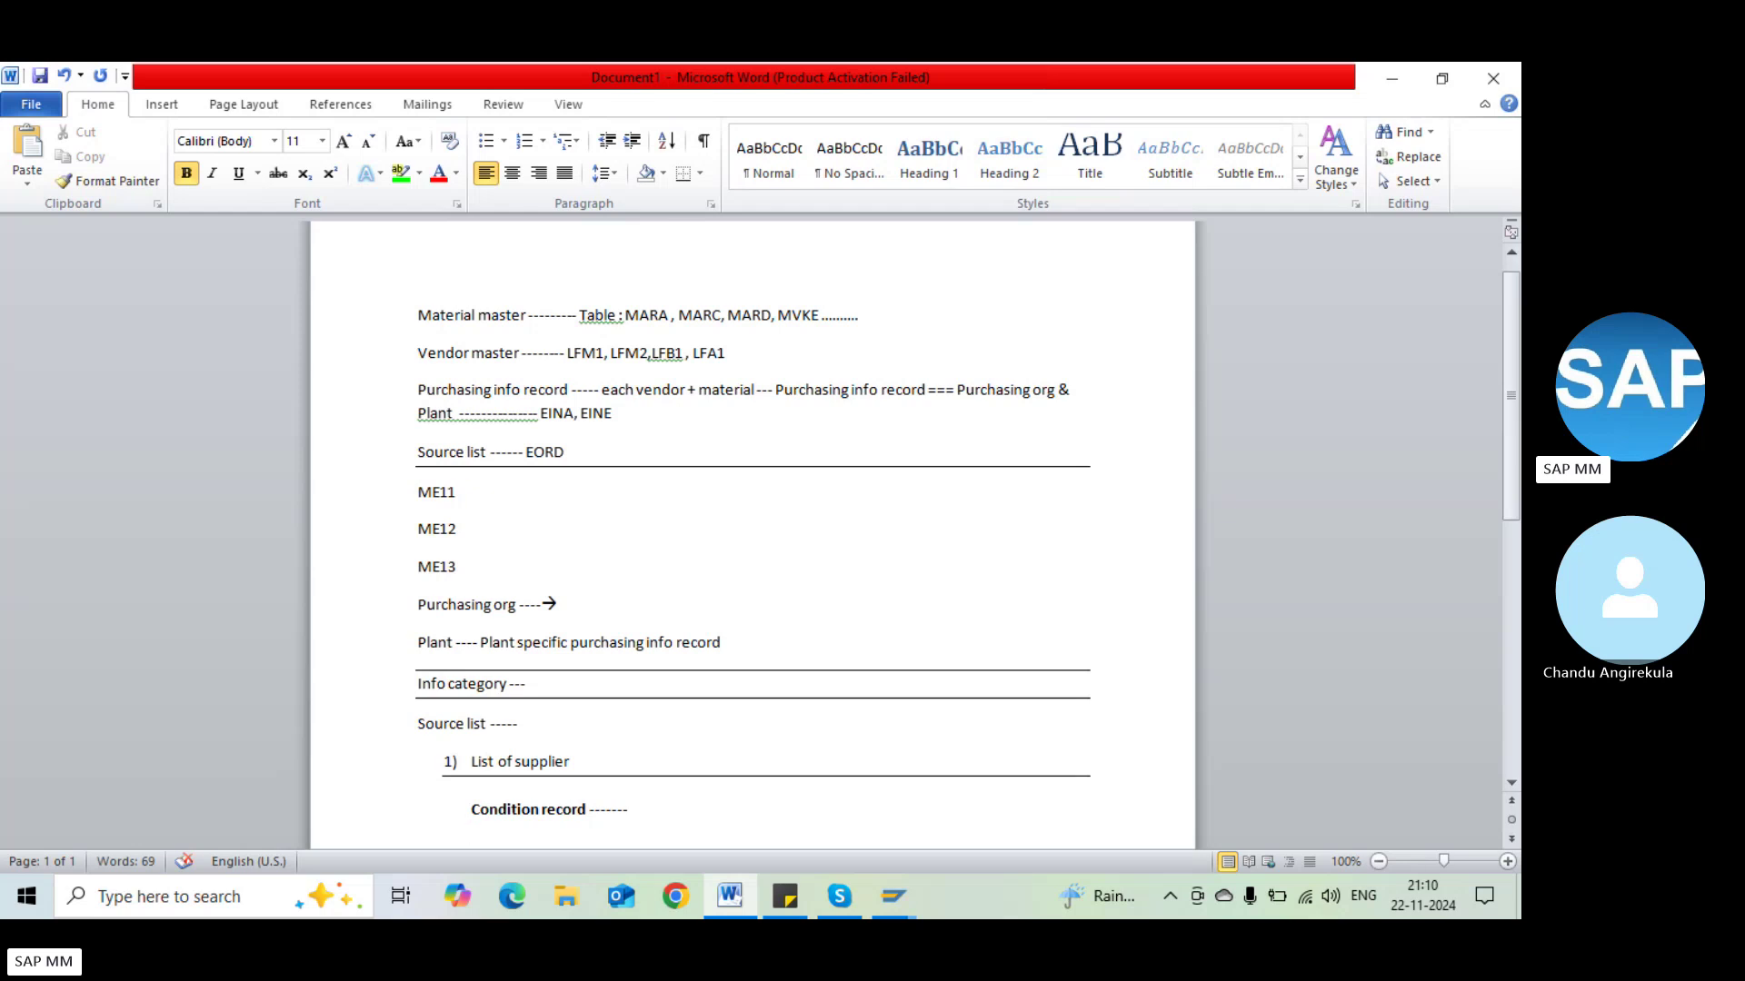
key(ctrl+b)
text(La)
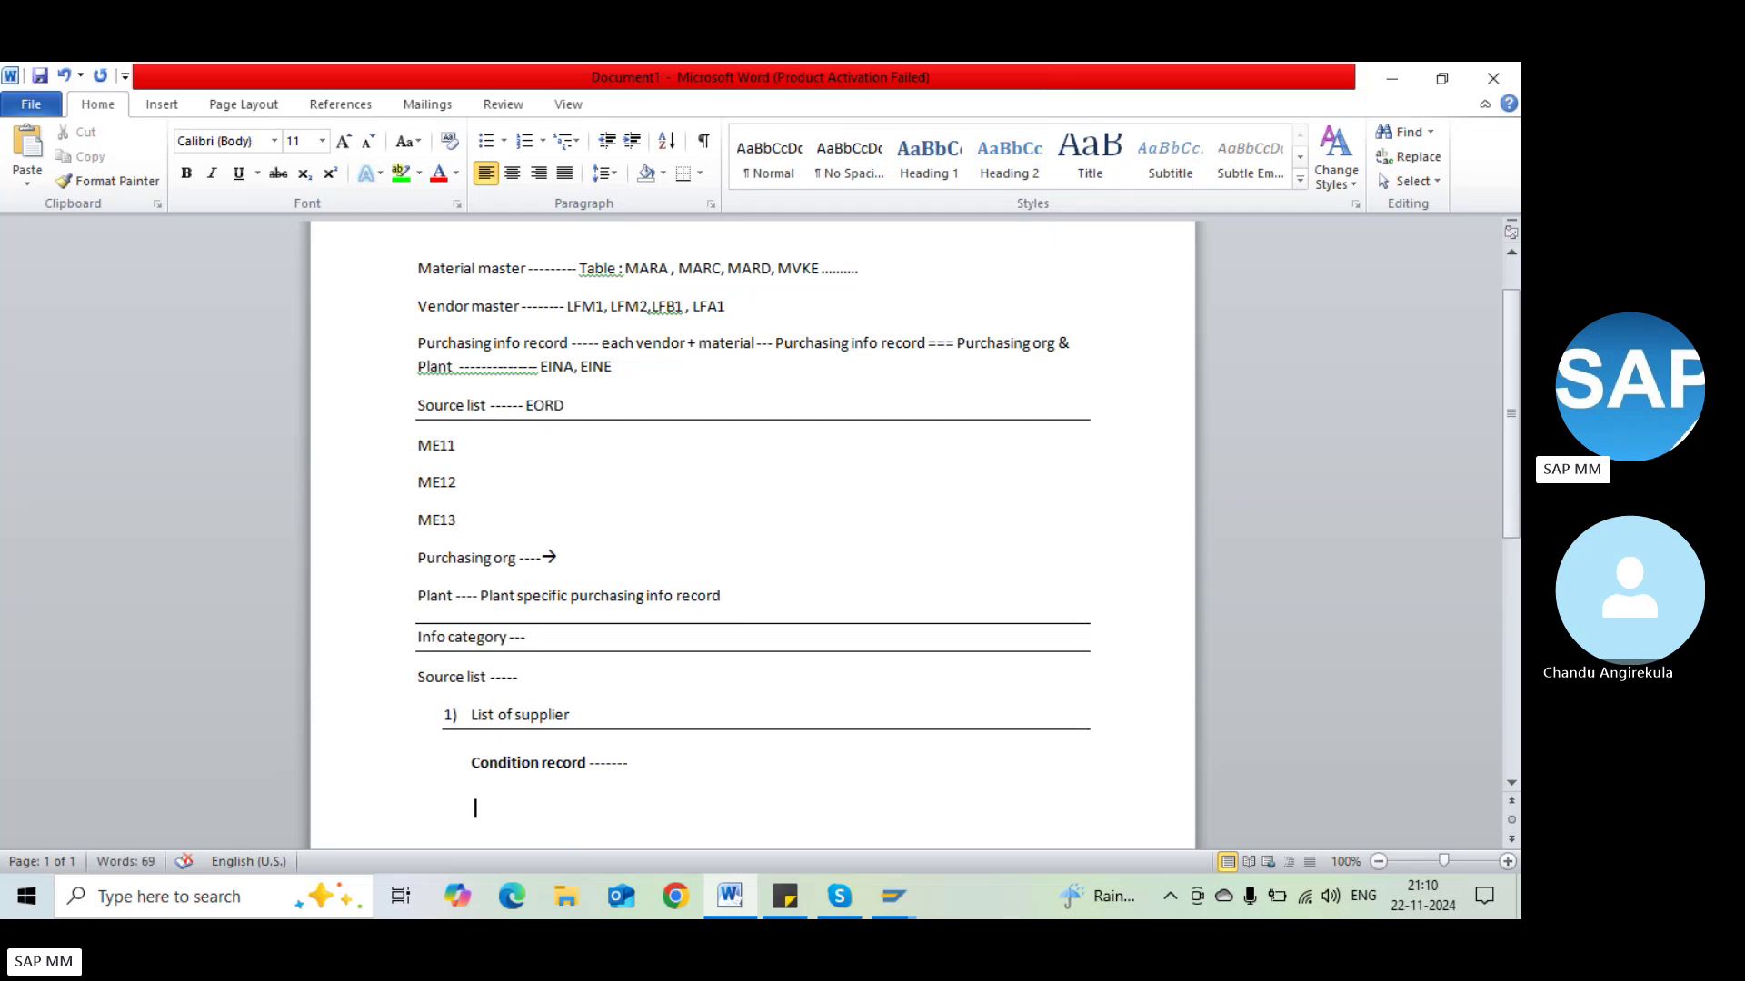
key(BackSpace)
key(BackSpace)
text(1 material ----- 1000 )
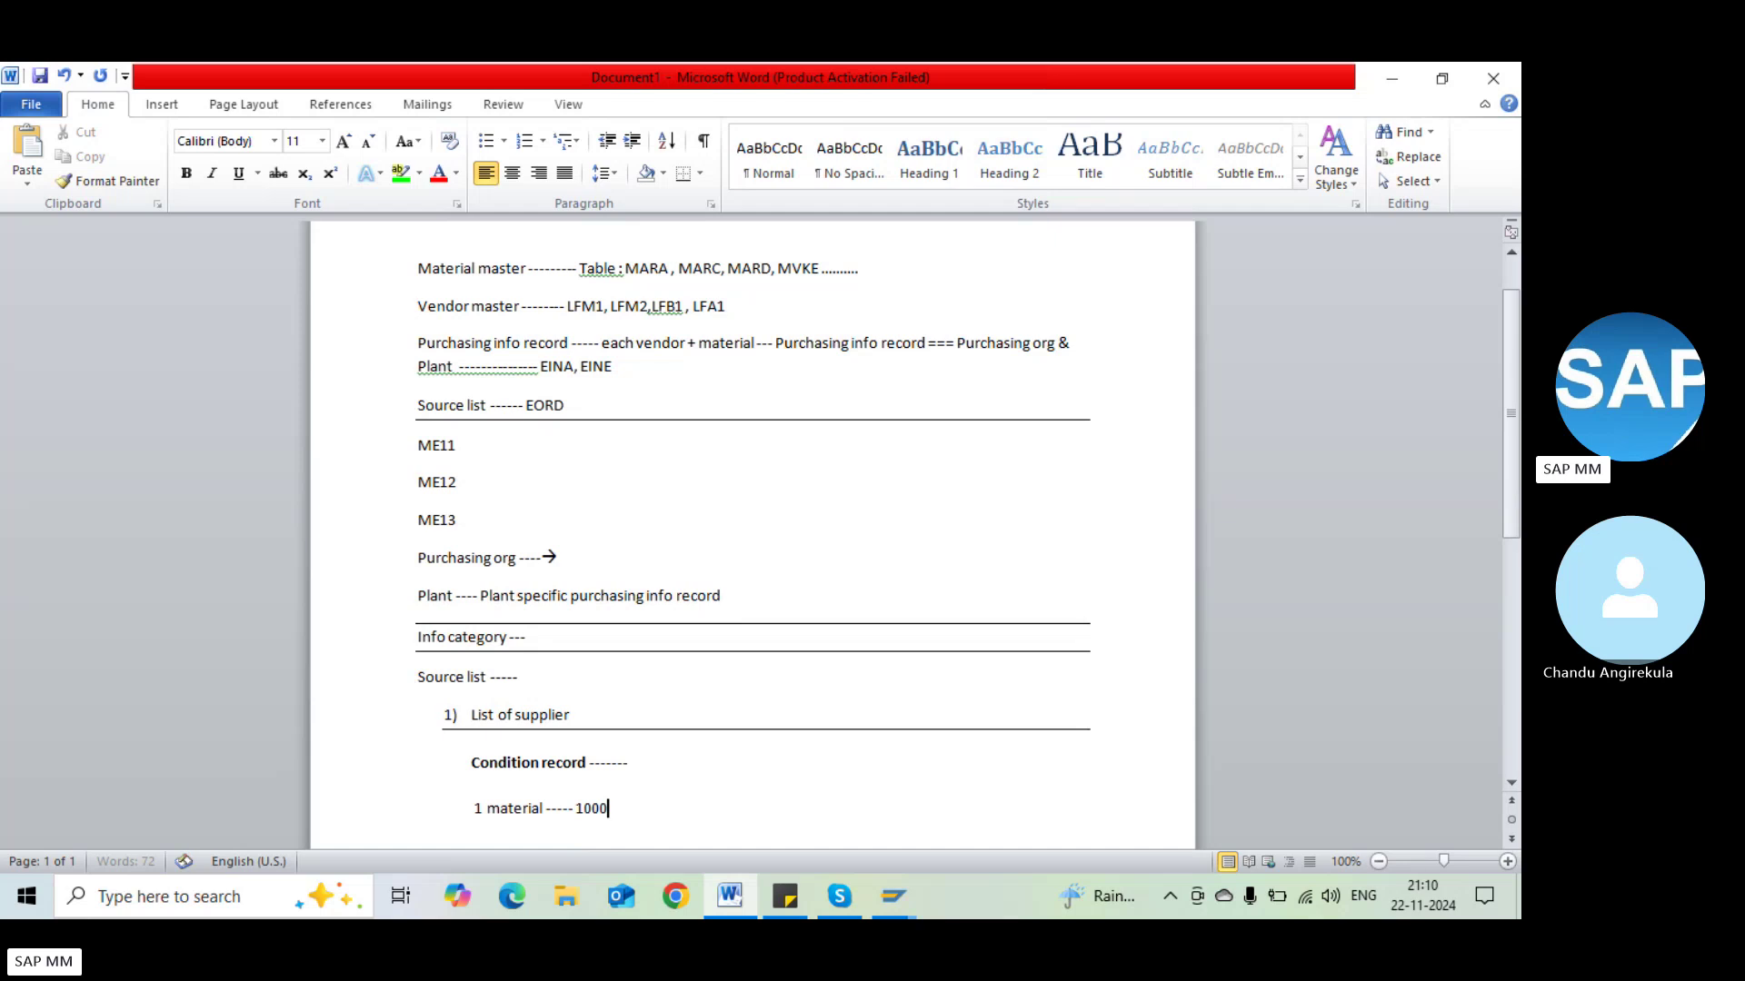
text(Vendors ---→ price)
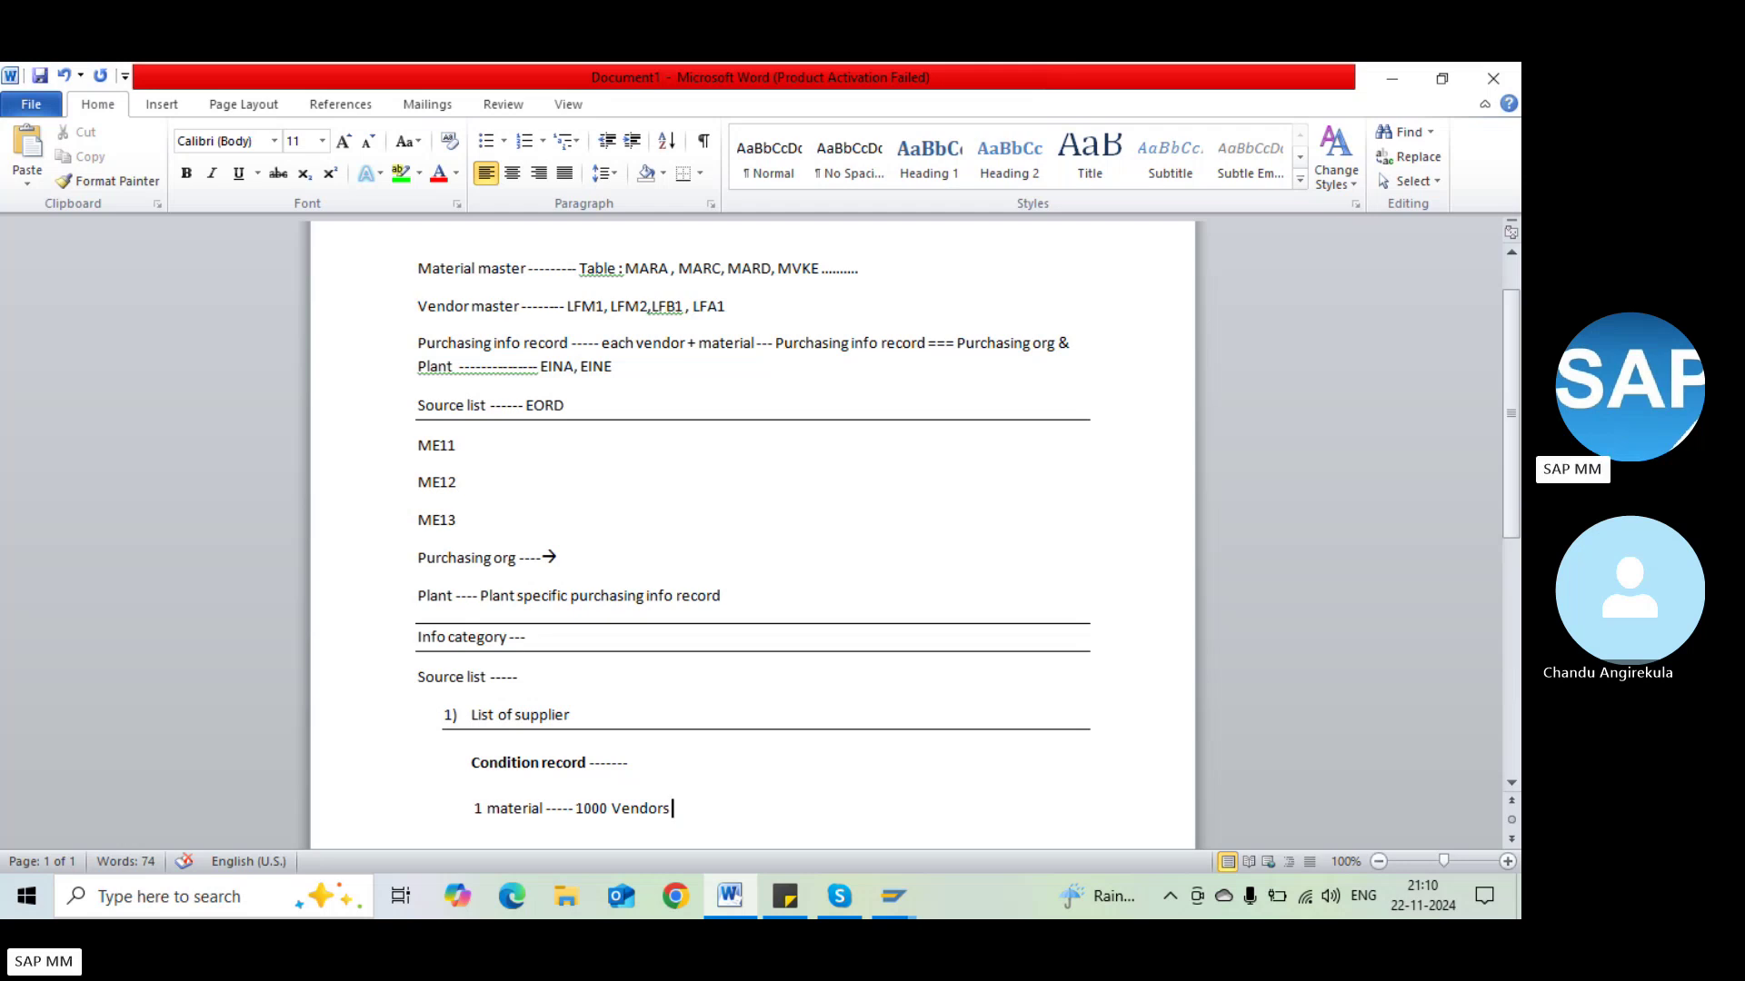
text(-----)
text(> price)
key(Return)
key(Return)
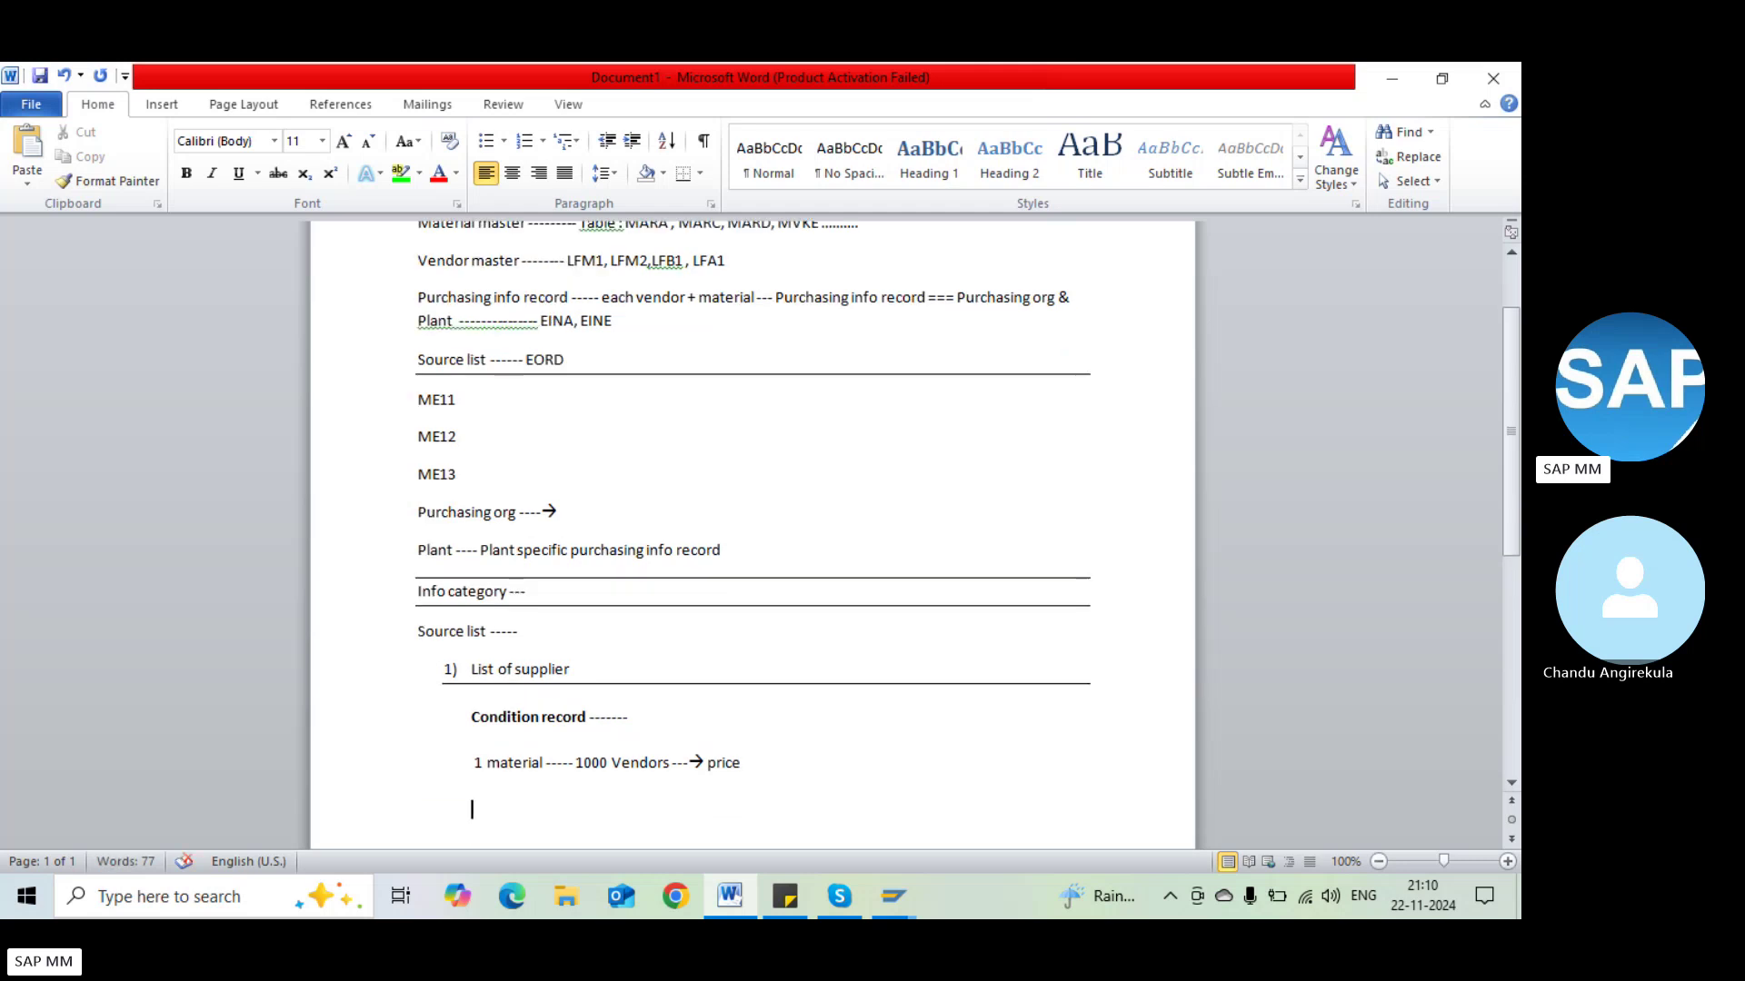
Add the line "MEk1 ---→ PB00 – Price ---→" under the vendors and price line
text(MEk1 )
text(---> P)
text(B00 -)
text( Price -)
text(-->)
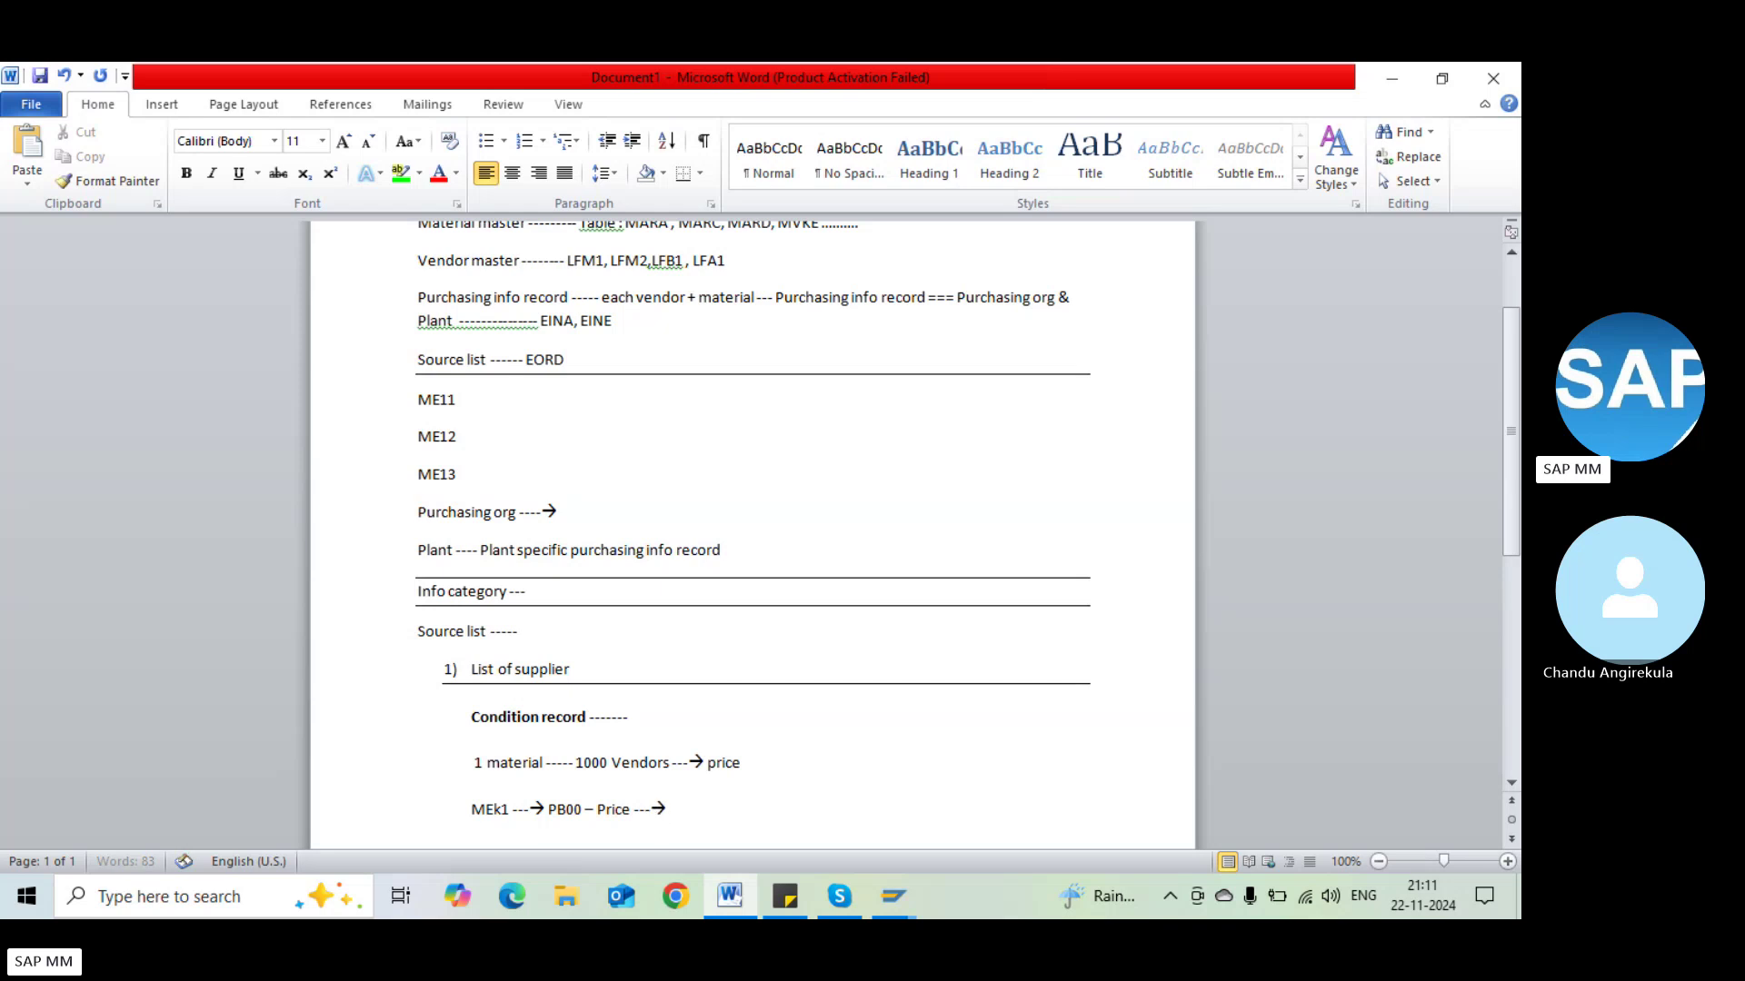
Switch to the SAP session and start transaction MEK1 with the command /nmek1
key(alt+Tab)
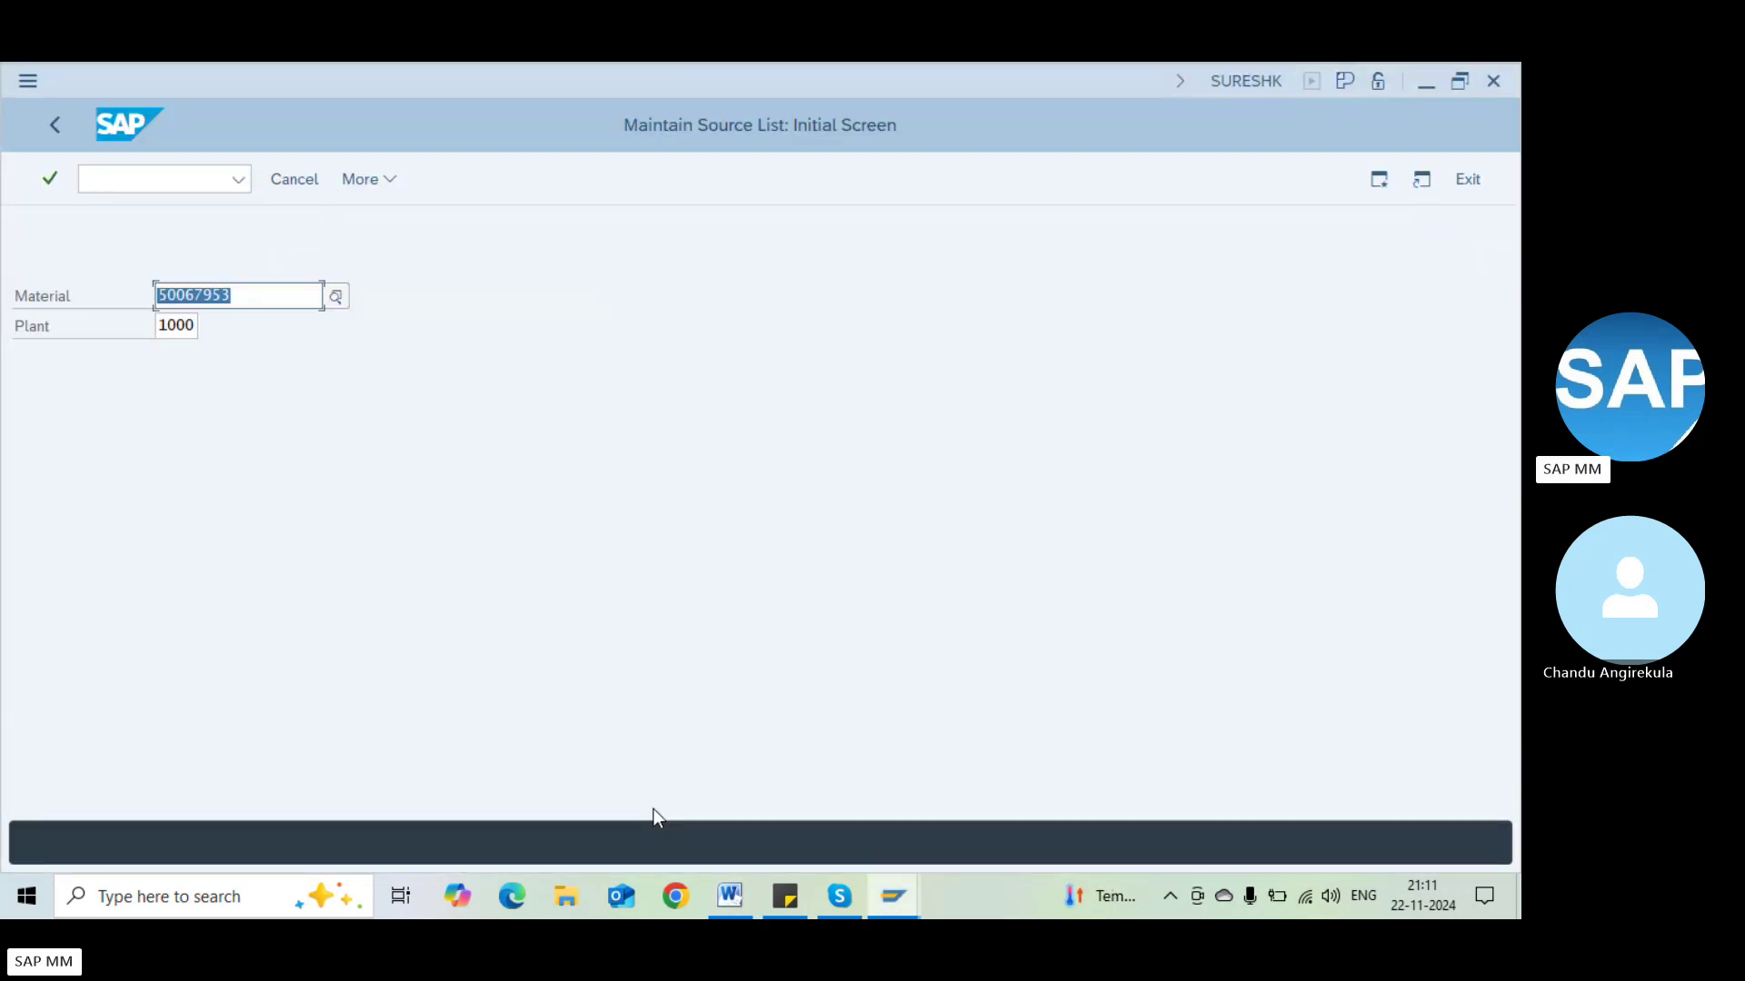
key(alt+Tab)
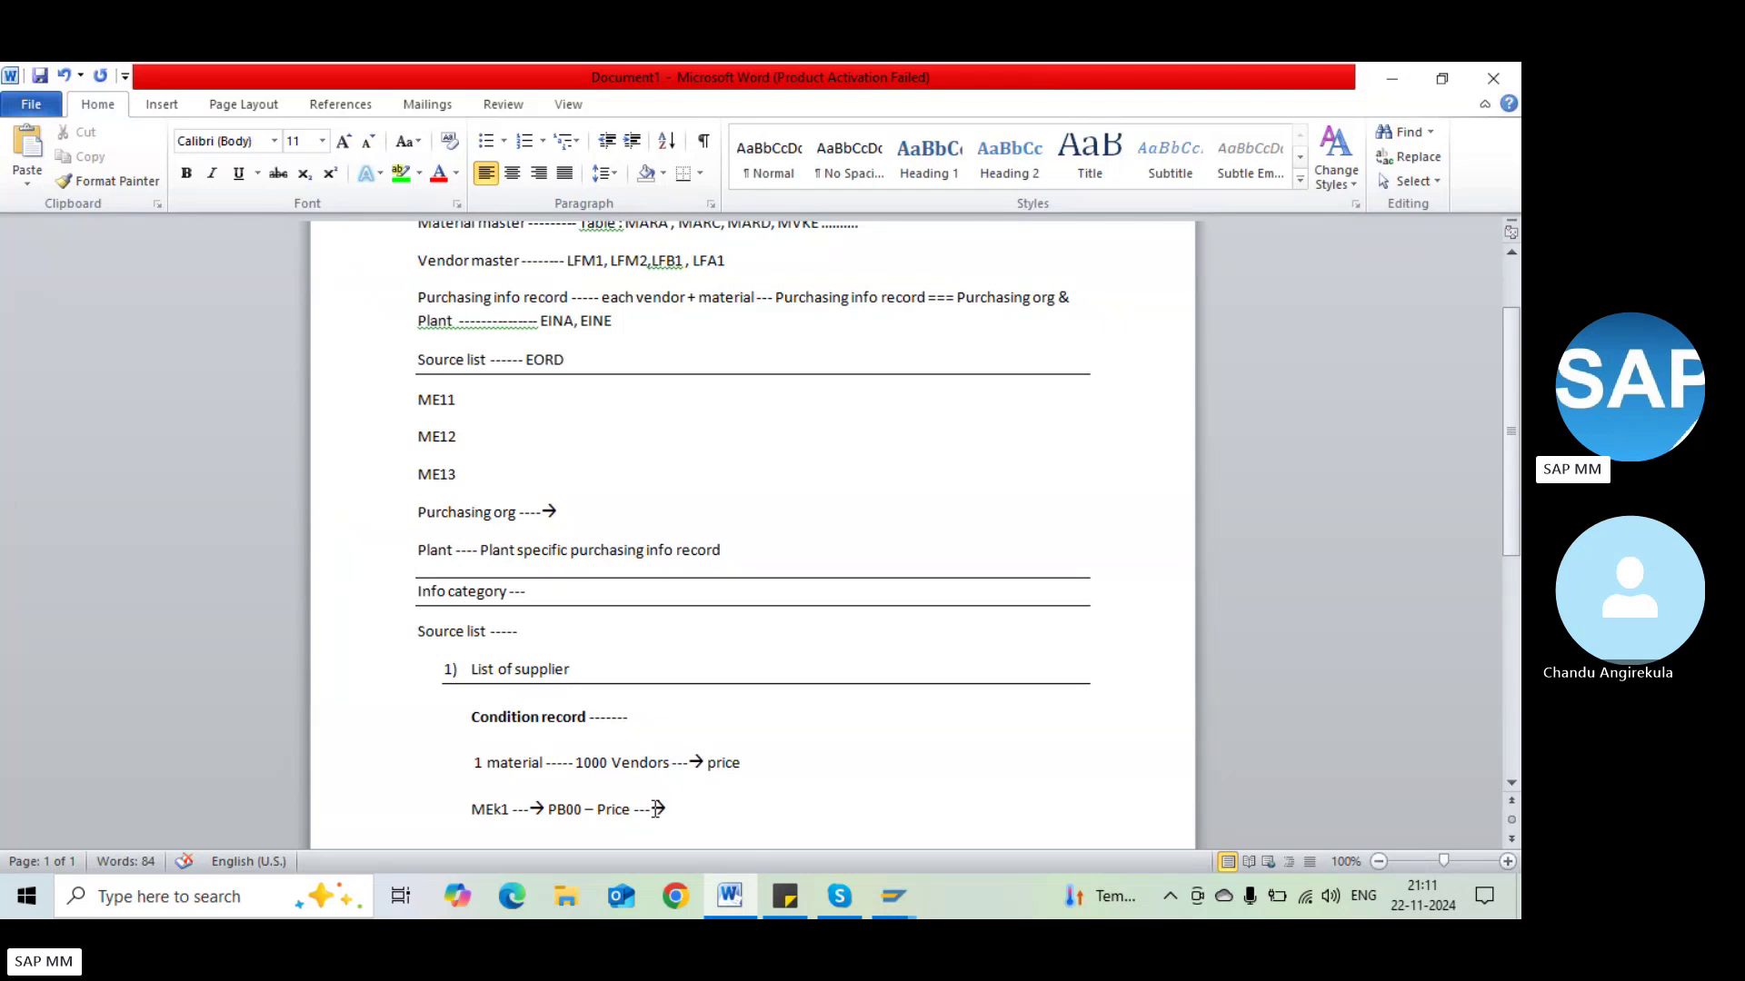
key(alt+Tab)
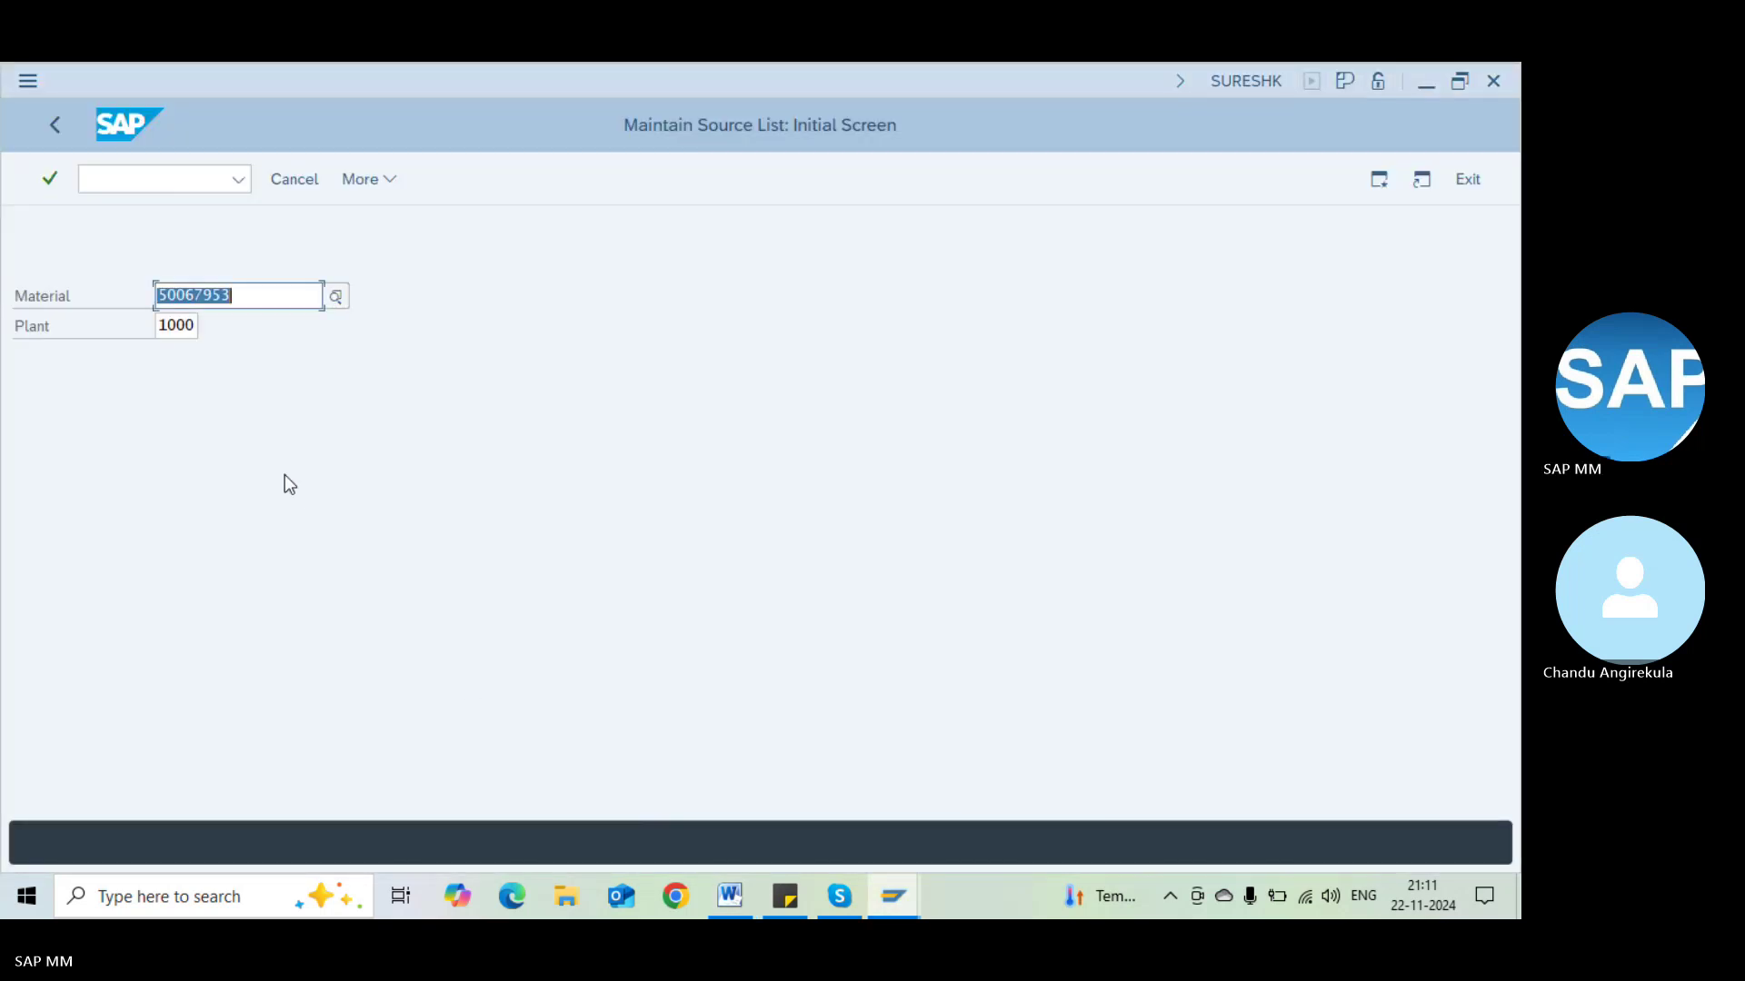
click(113, 187)
text(/)
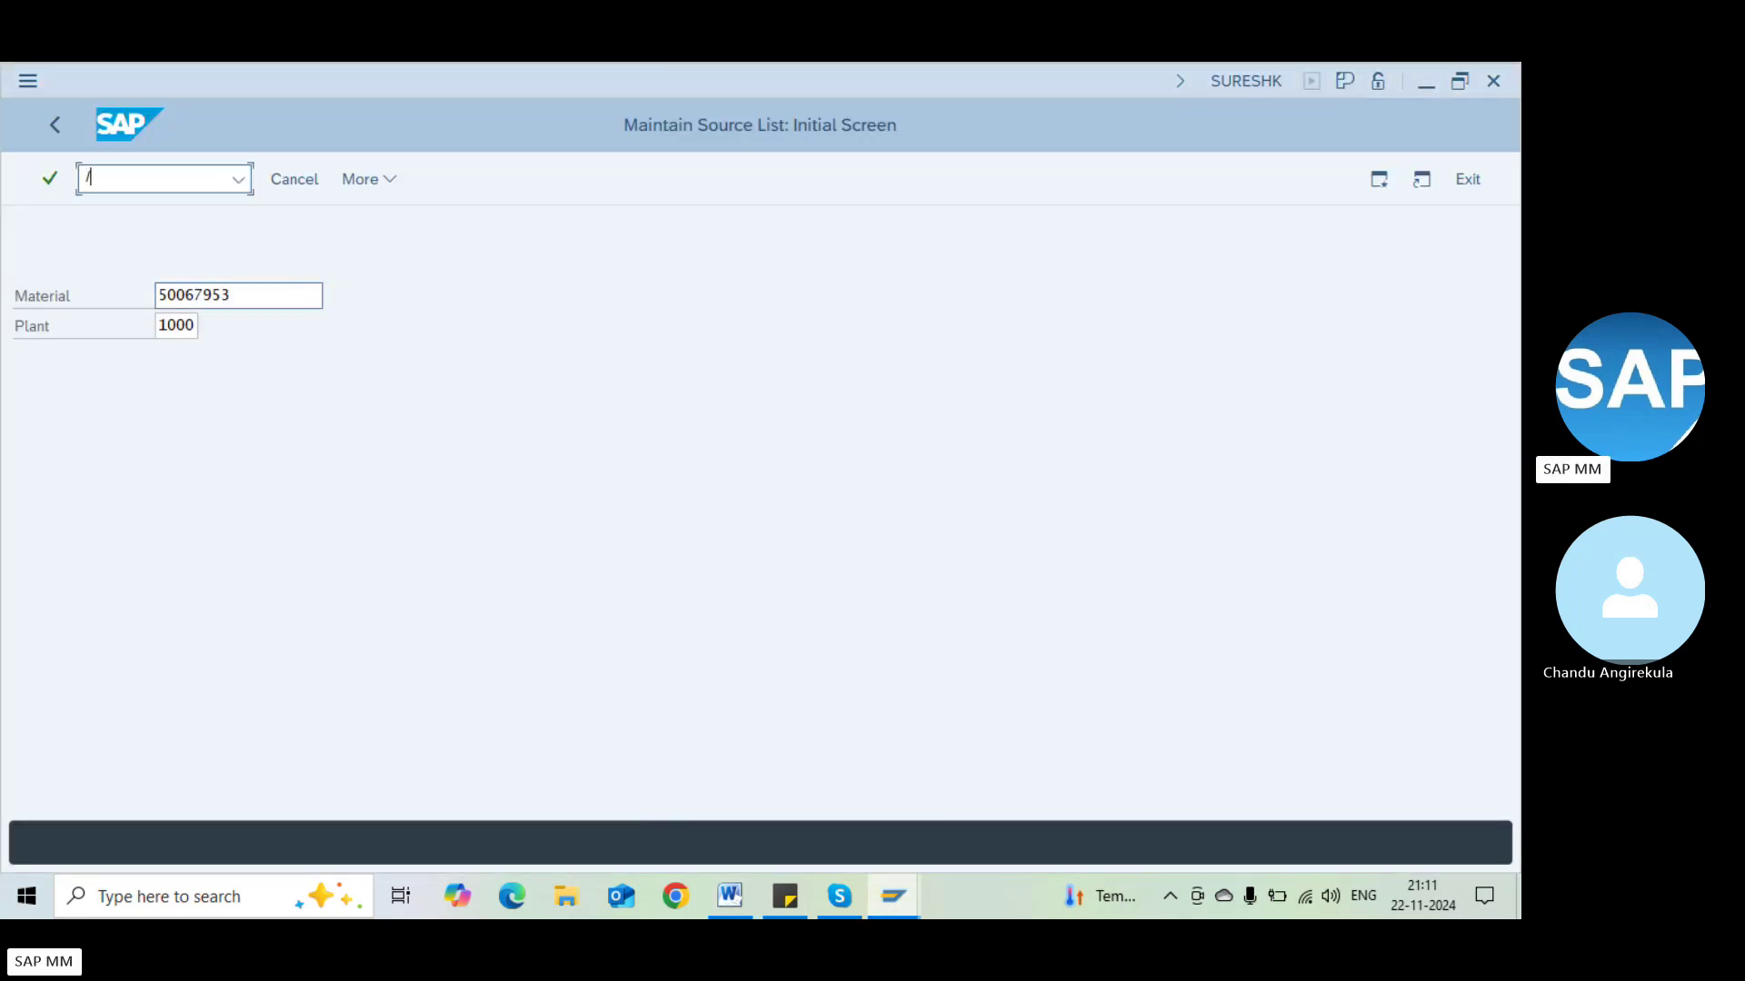
text(nmek1)
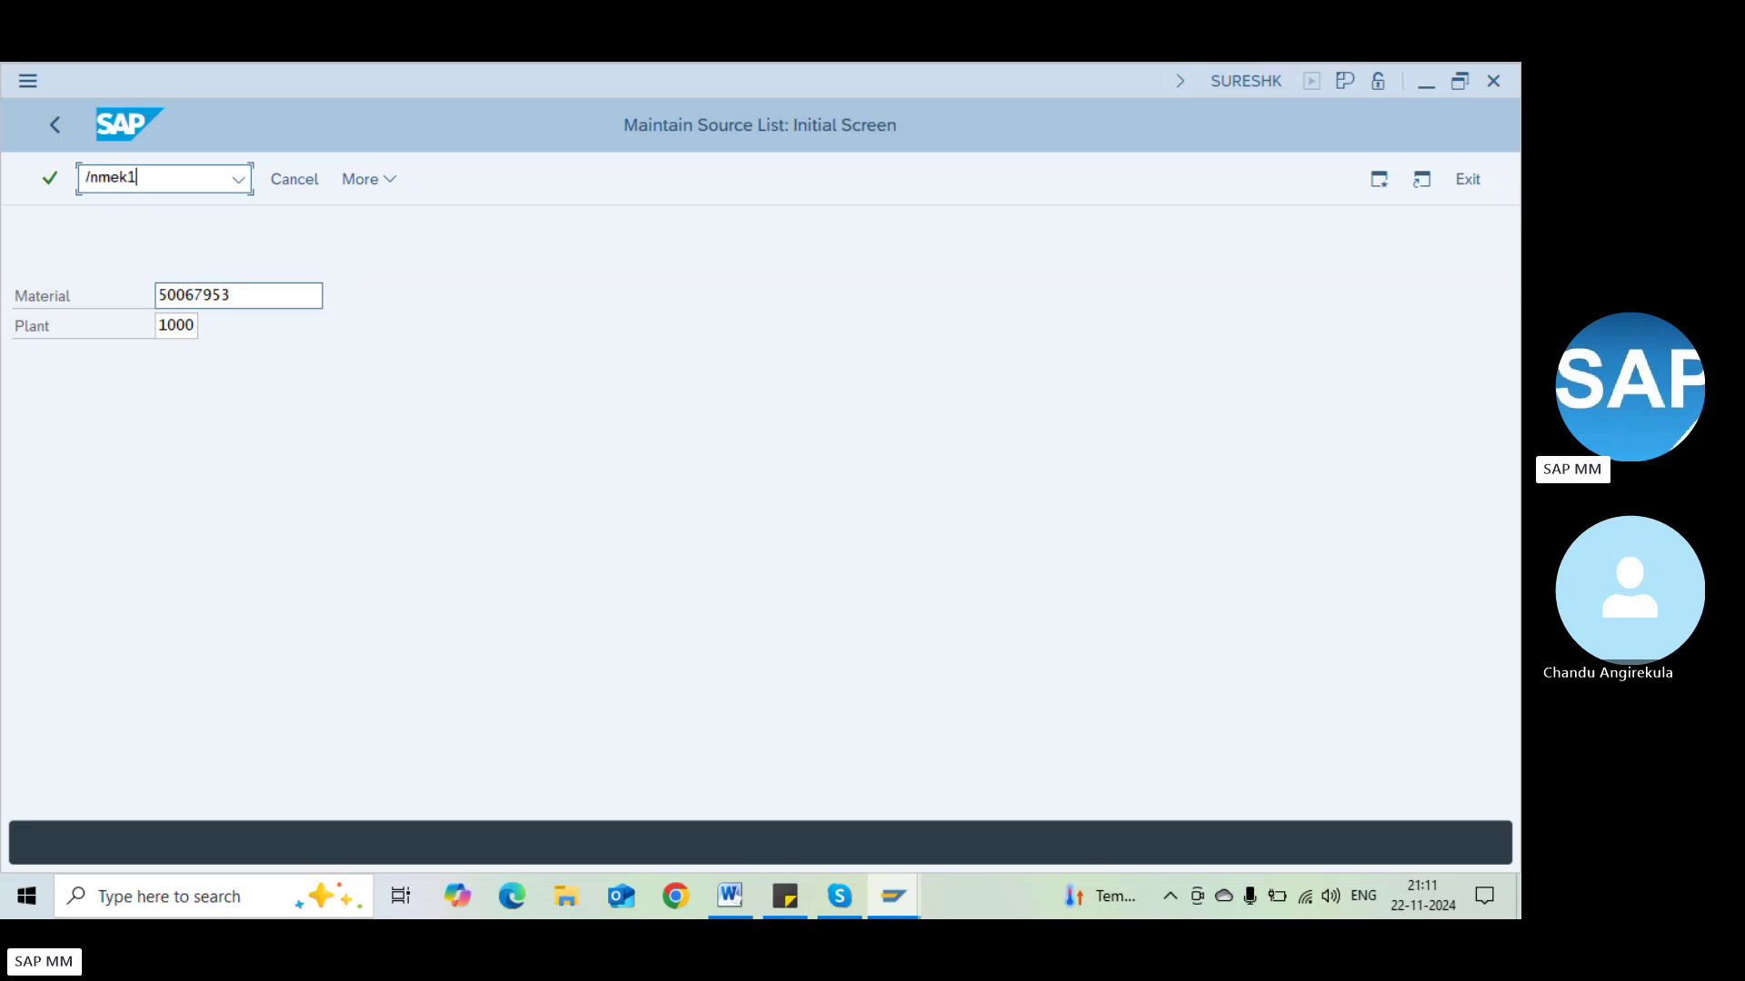
key(Return)
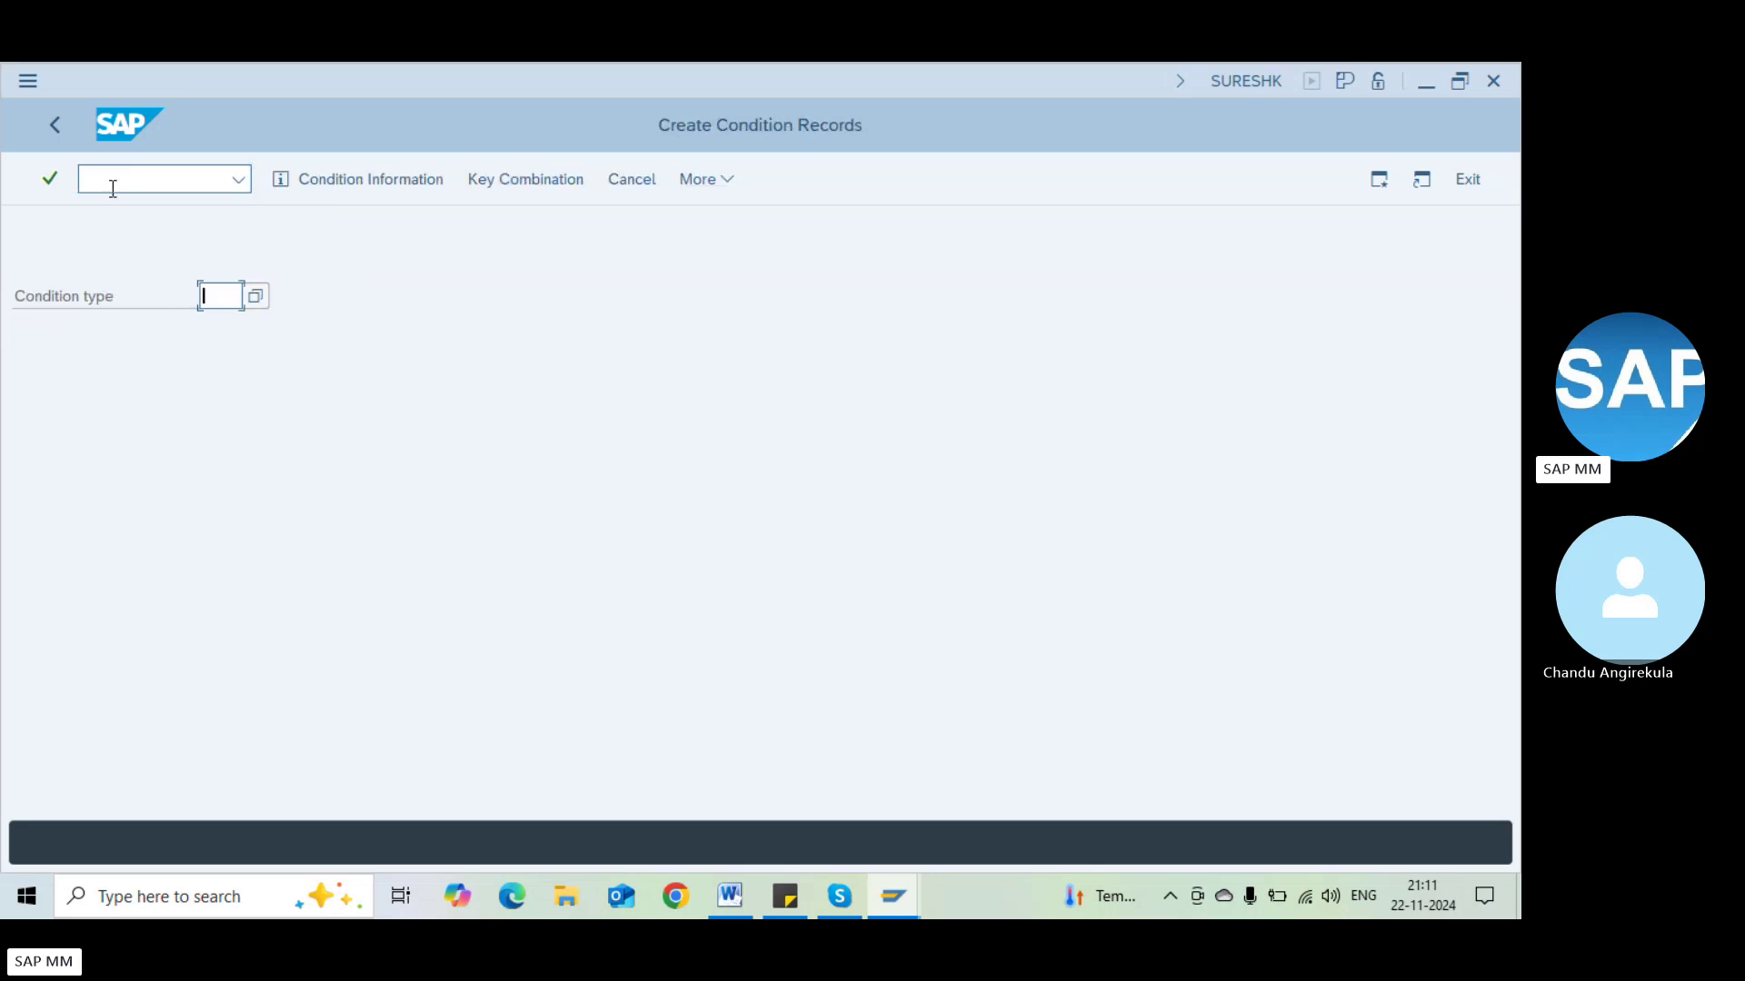
Create a condition record of type PB00 using the "Material Info Record" key combination
text(PB00)
key(Return)
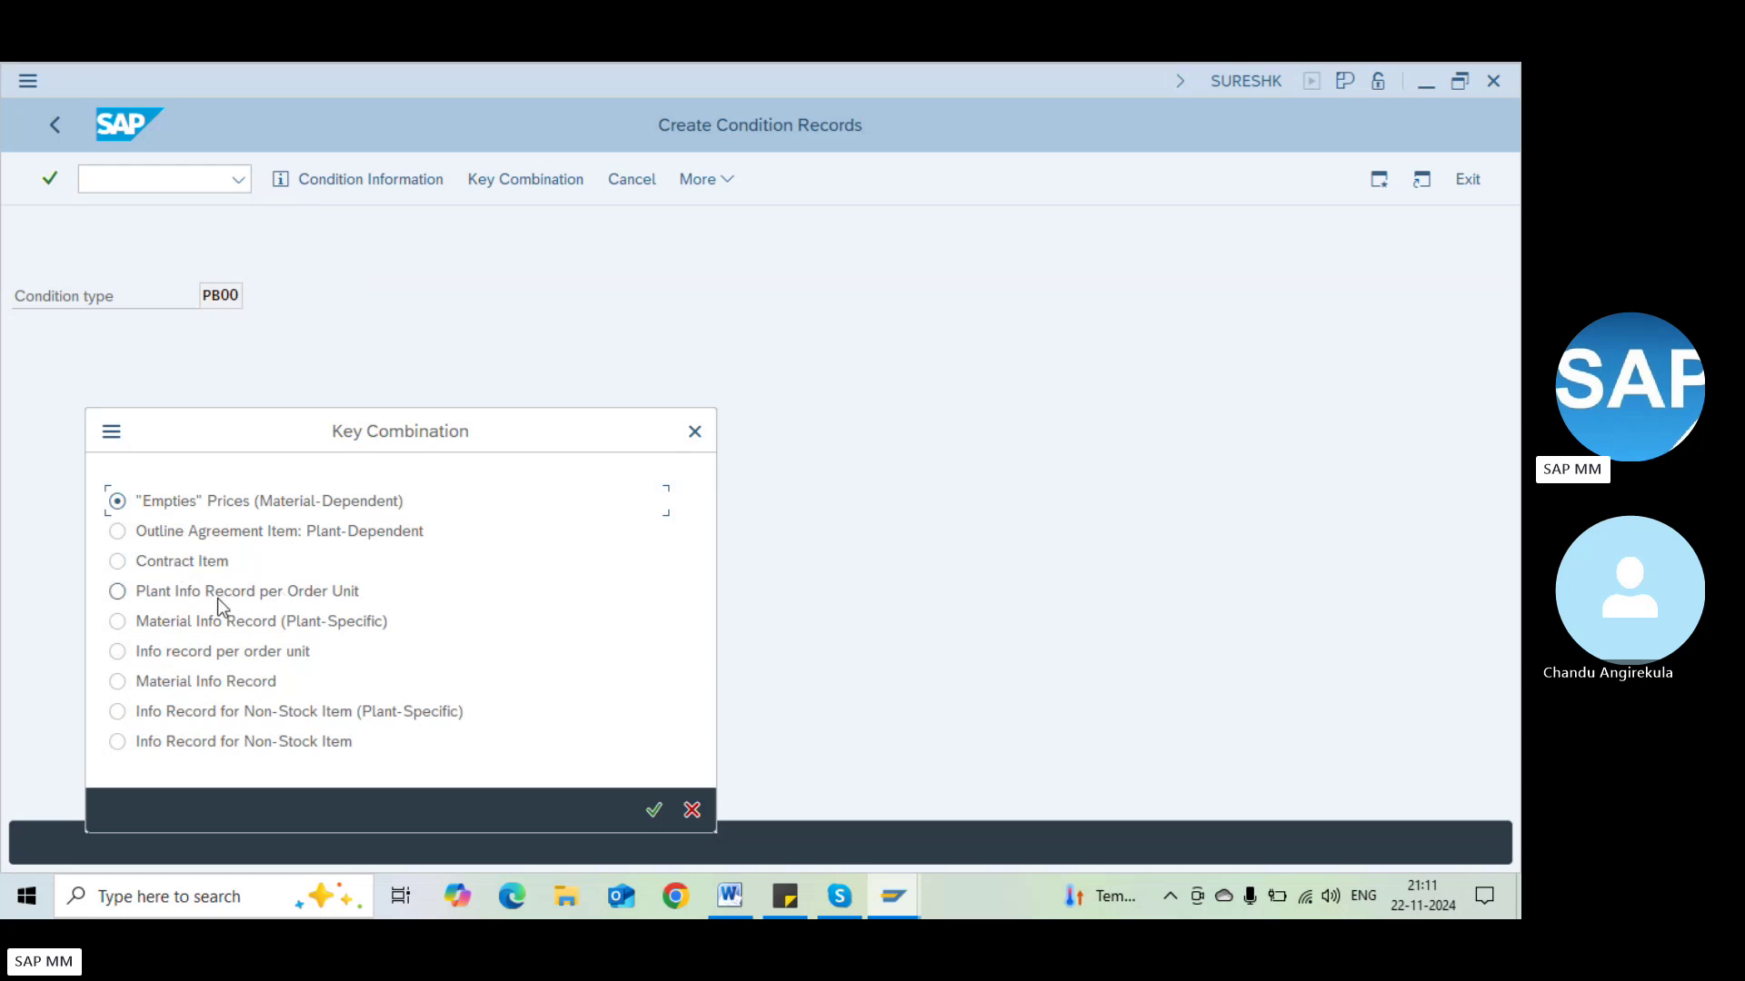
click(122, 593)
click(136, 683)
click(656, 809)
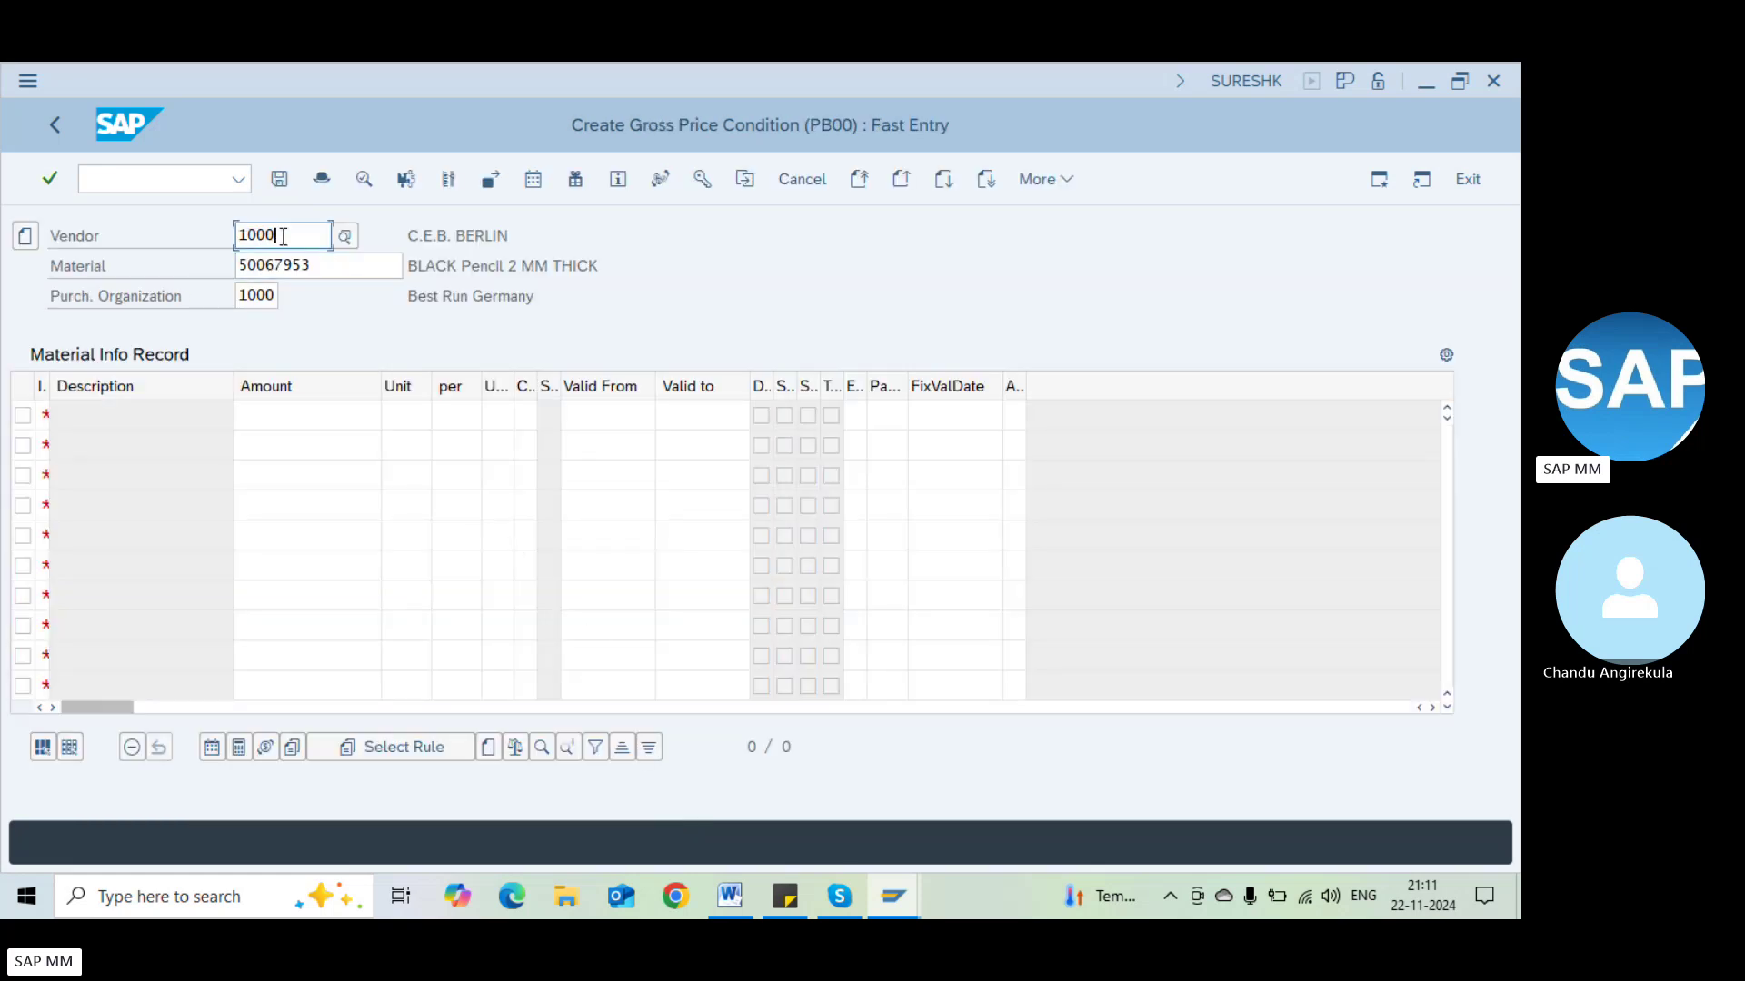
Replace the material in the PB00 fast entry for vendor 1000 with 100-200
click(313, 262)
key(BackSpace)
key(BackSpace)
key(BackSpace)
key(BackSpace)
key(BackSpace)
key(BackSpace)
key(BackSpace)
key(BackSpace)
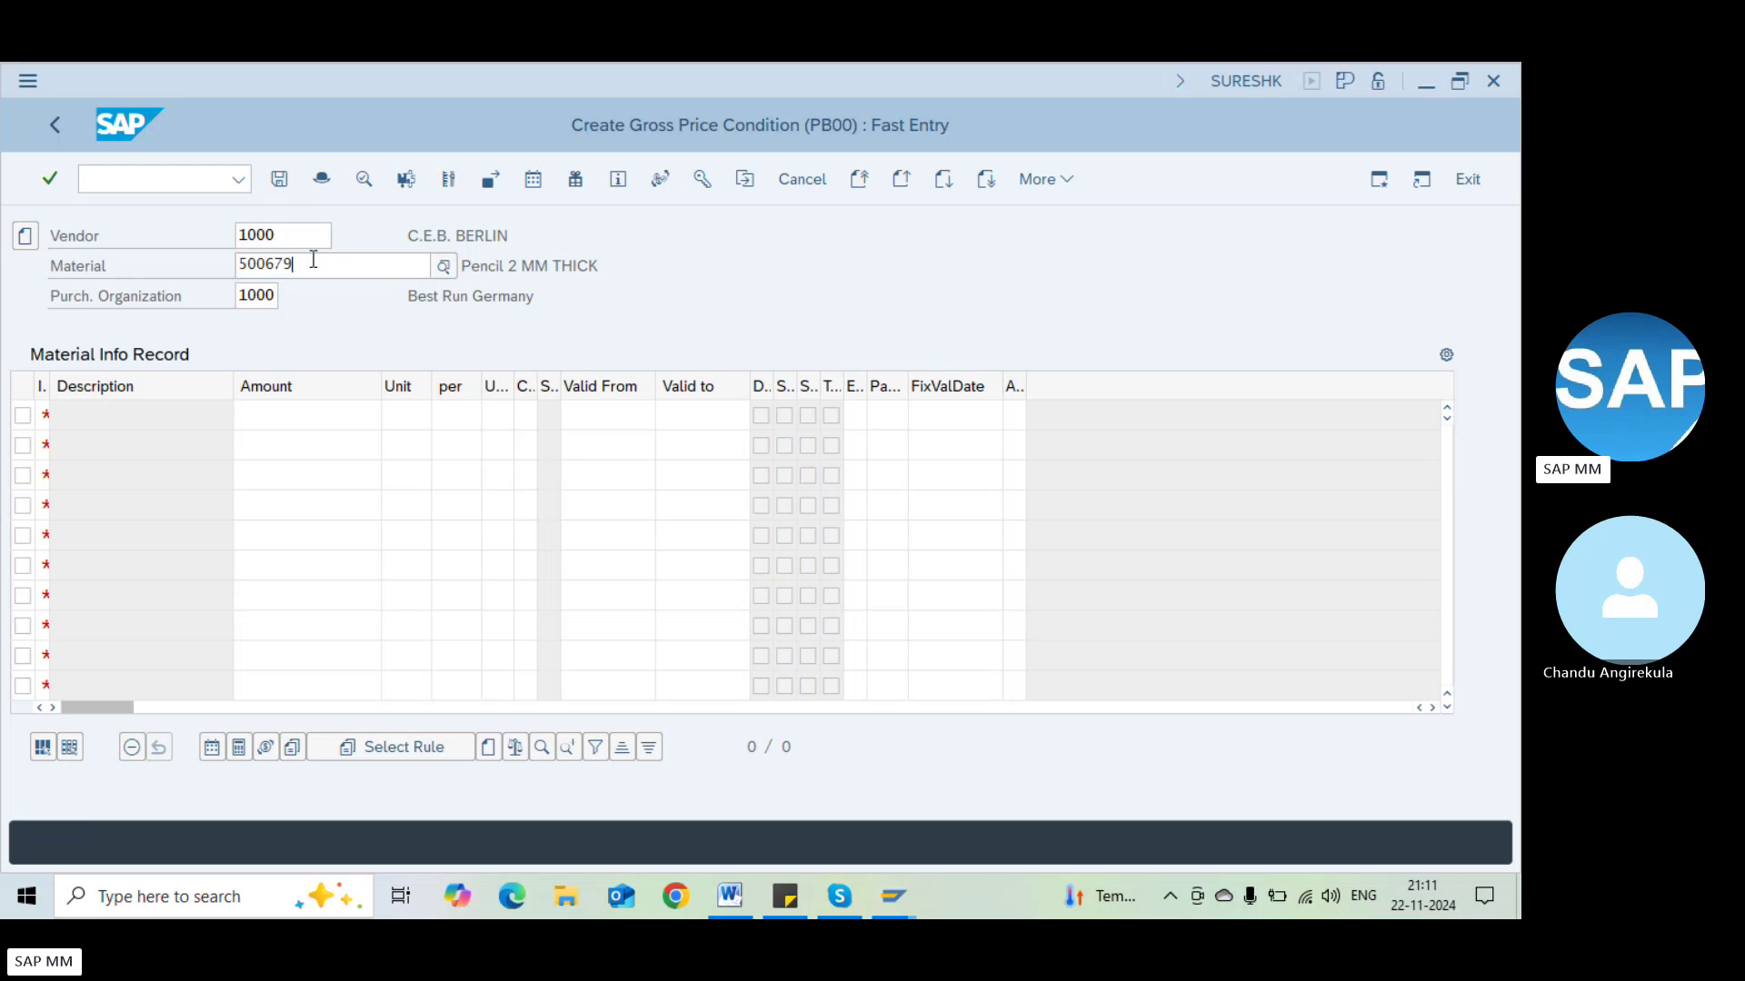
text(1)
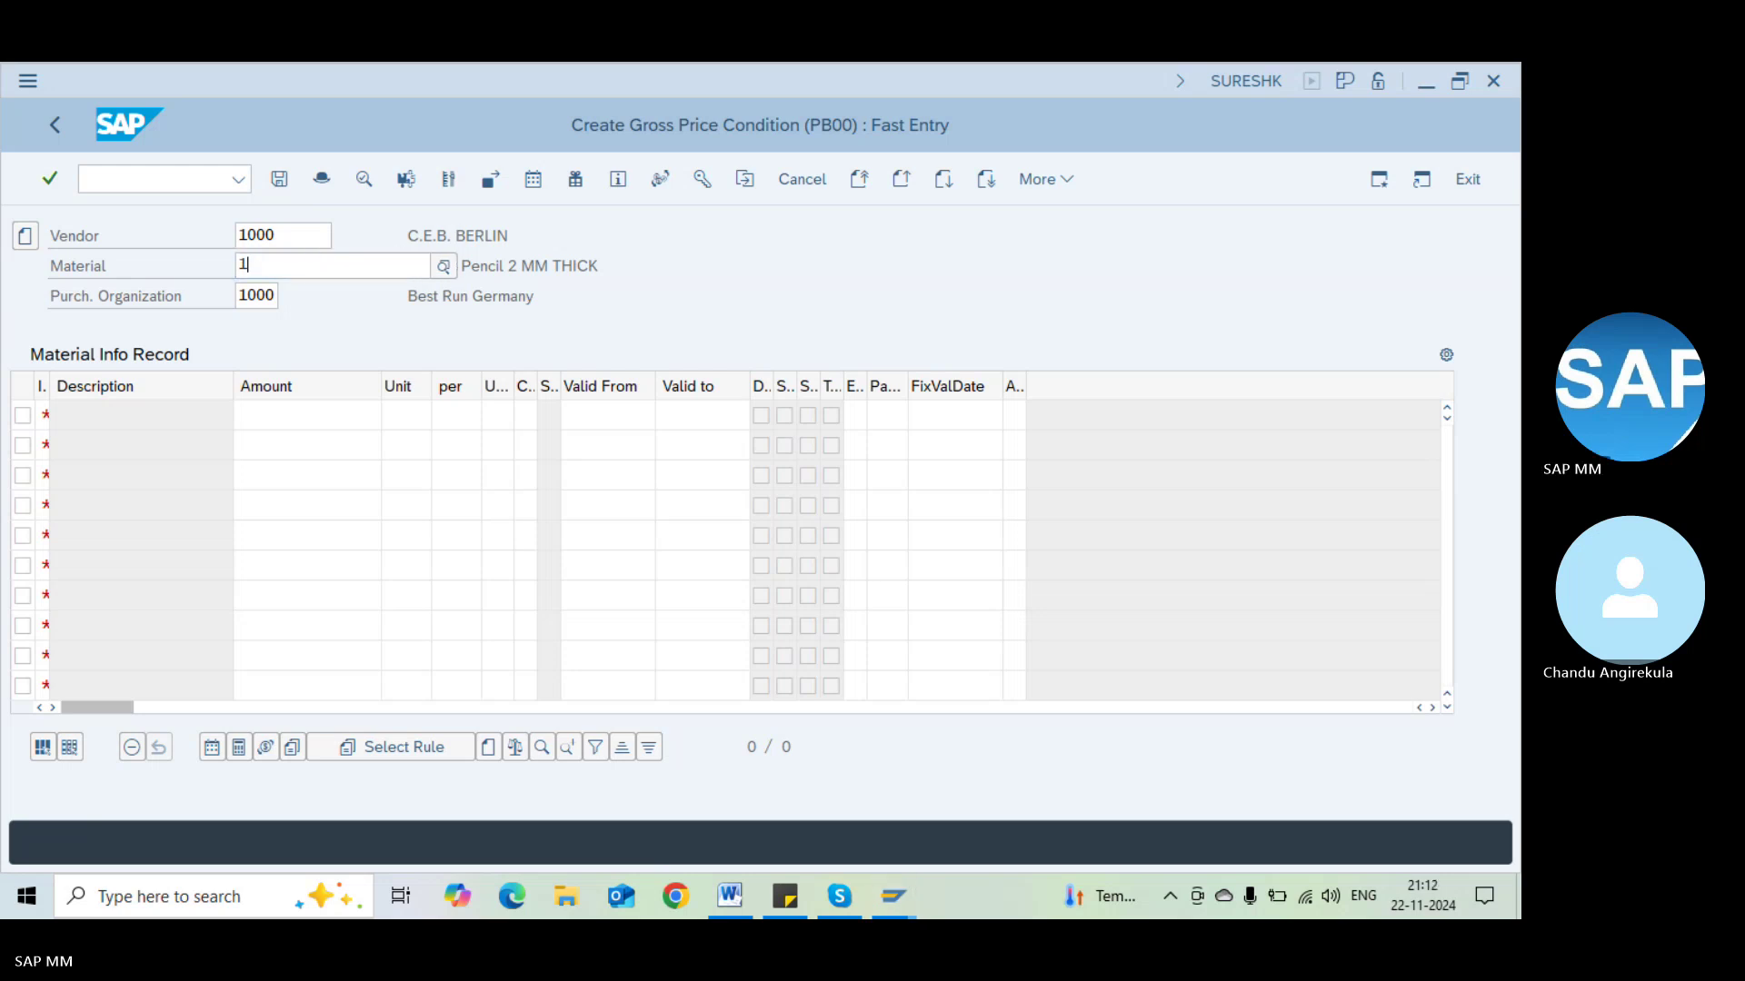
text(00-200)
key(Return)
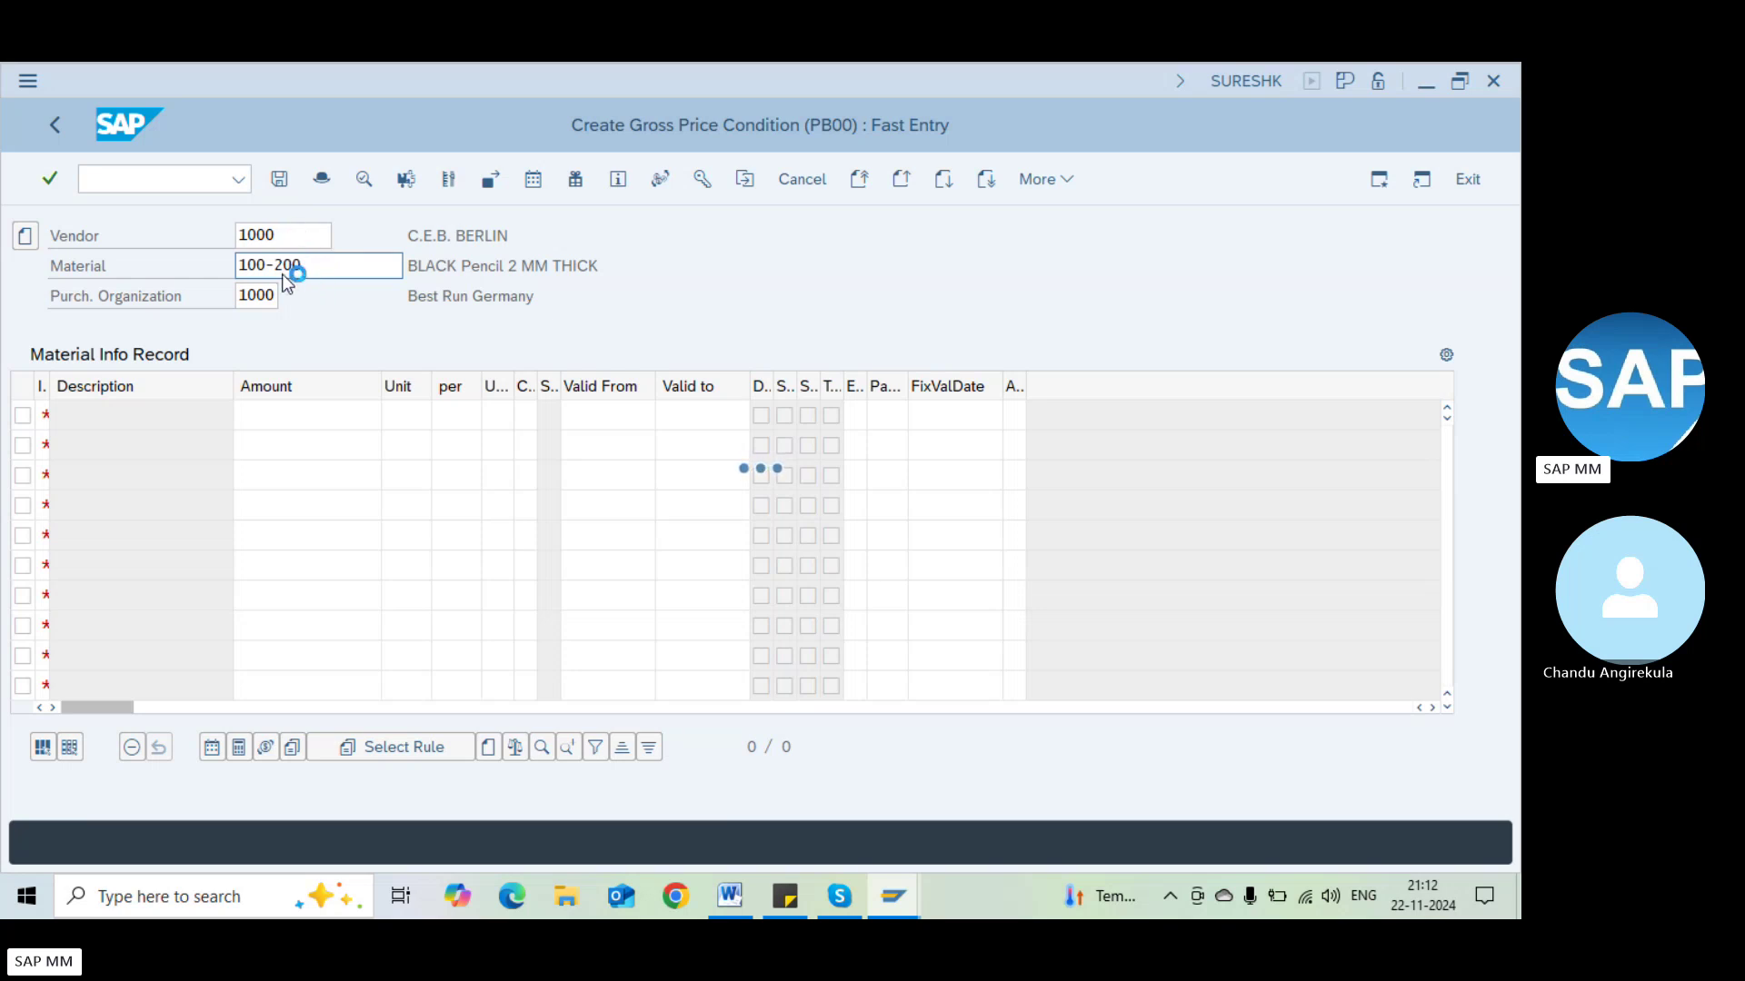
Add a condition line with the Standard info record category (0) and an amount of 120
click(39, 410)
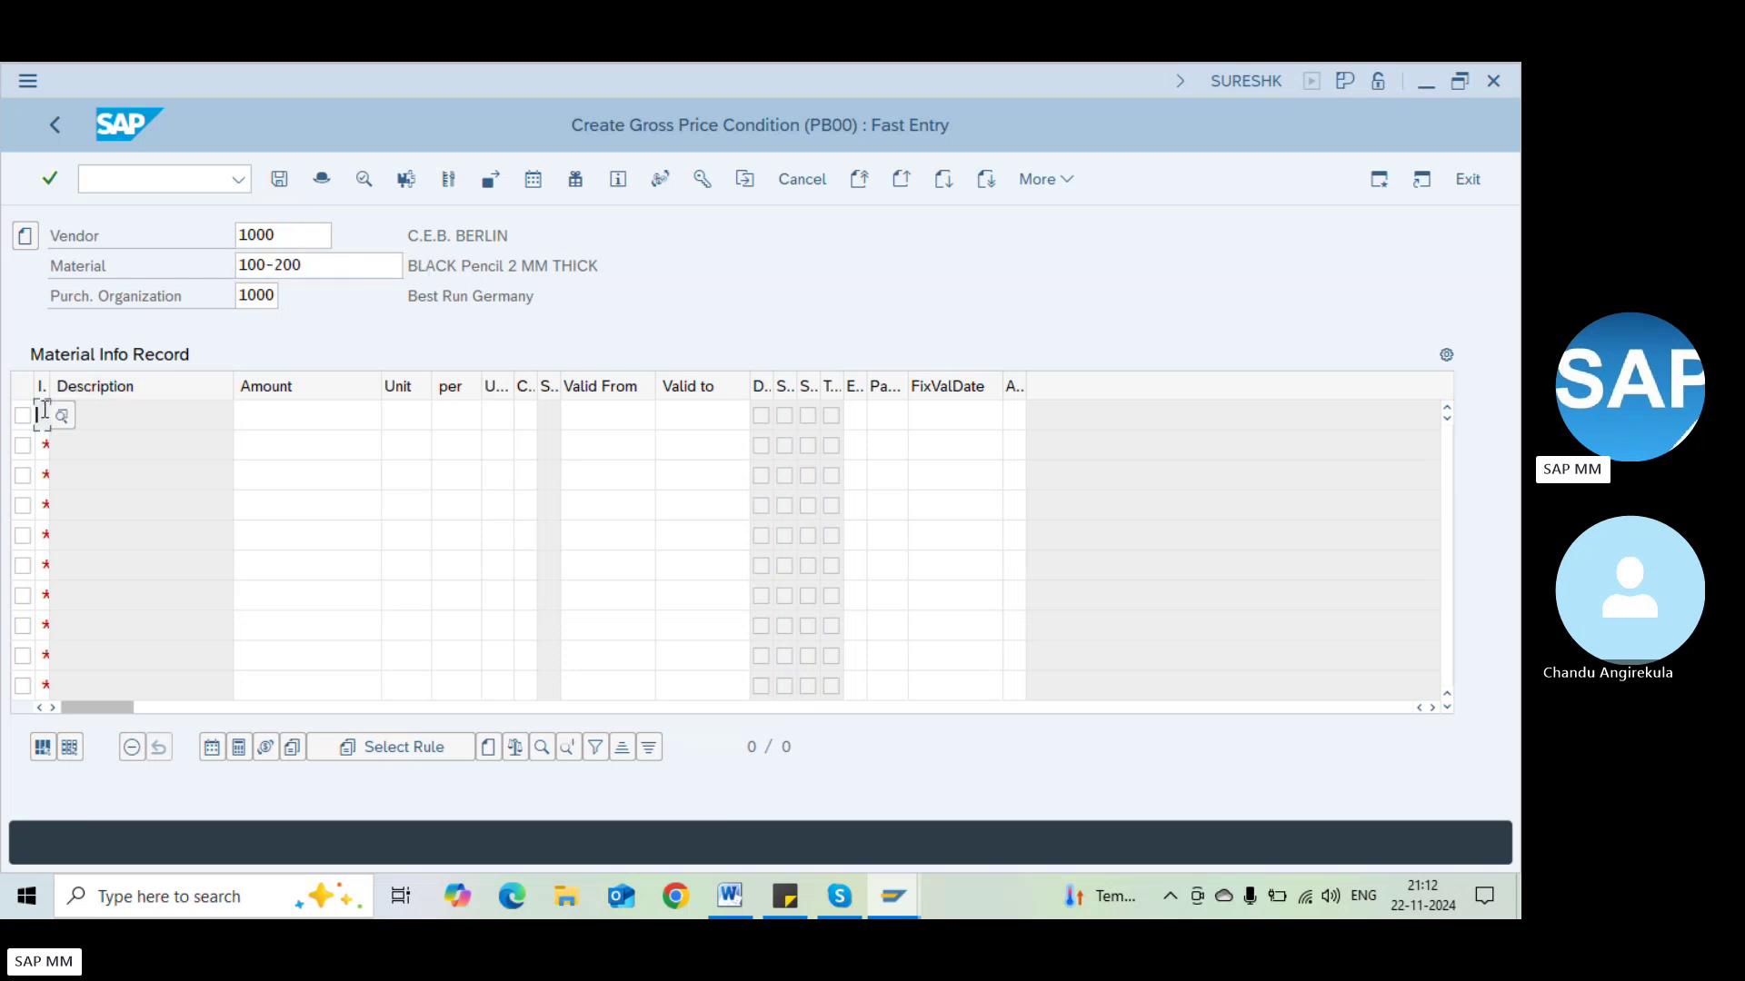
click(67, 408)
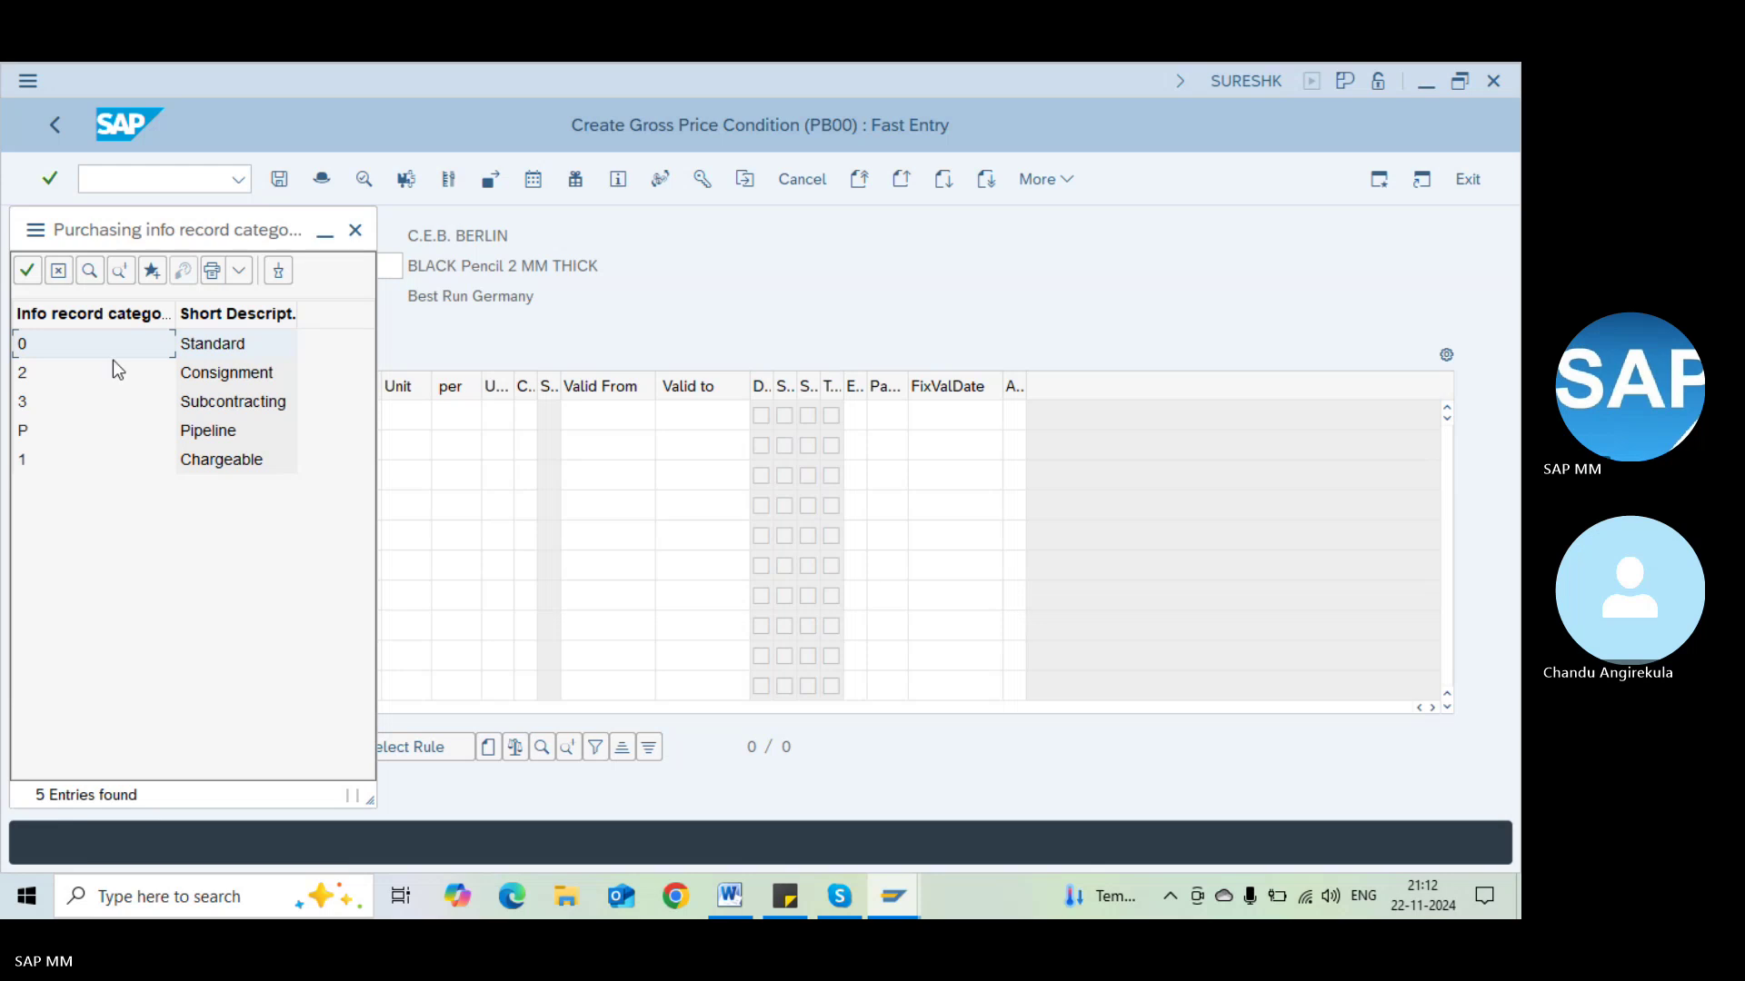
double_click(203, 343)
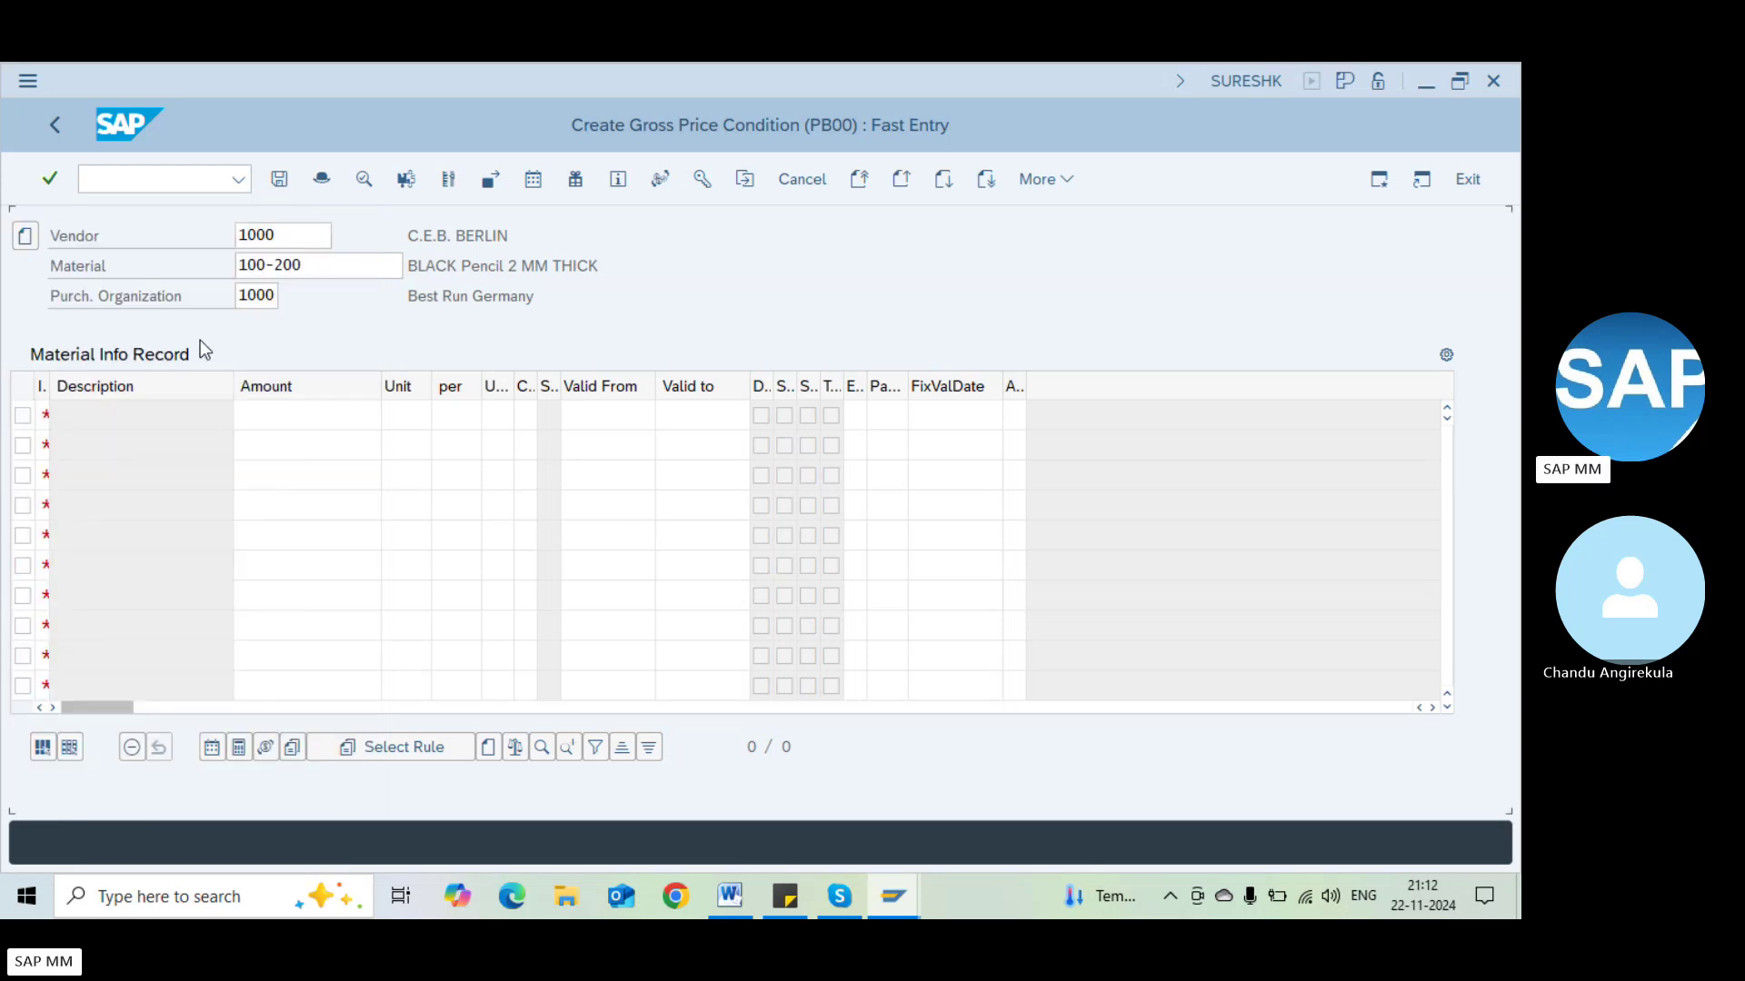
click(325, 411)
text(120)
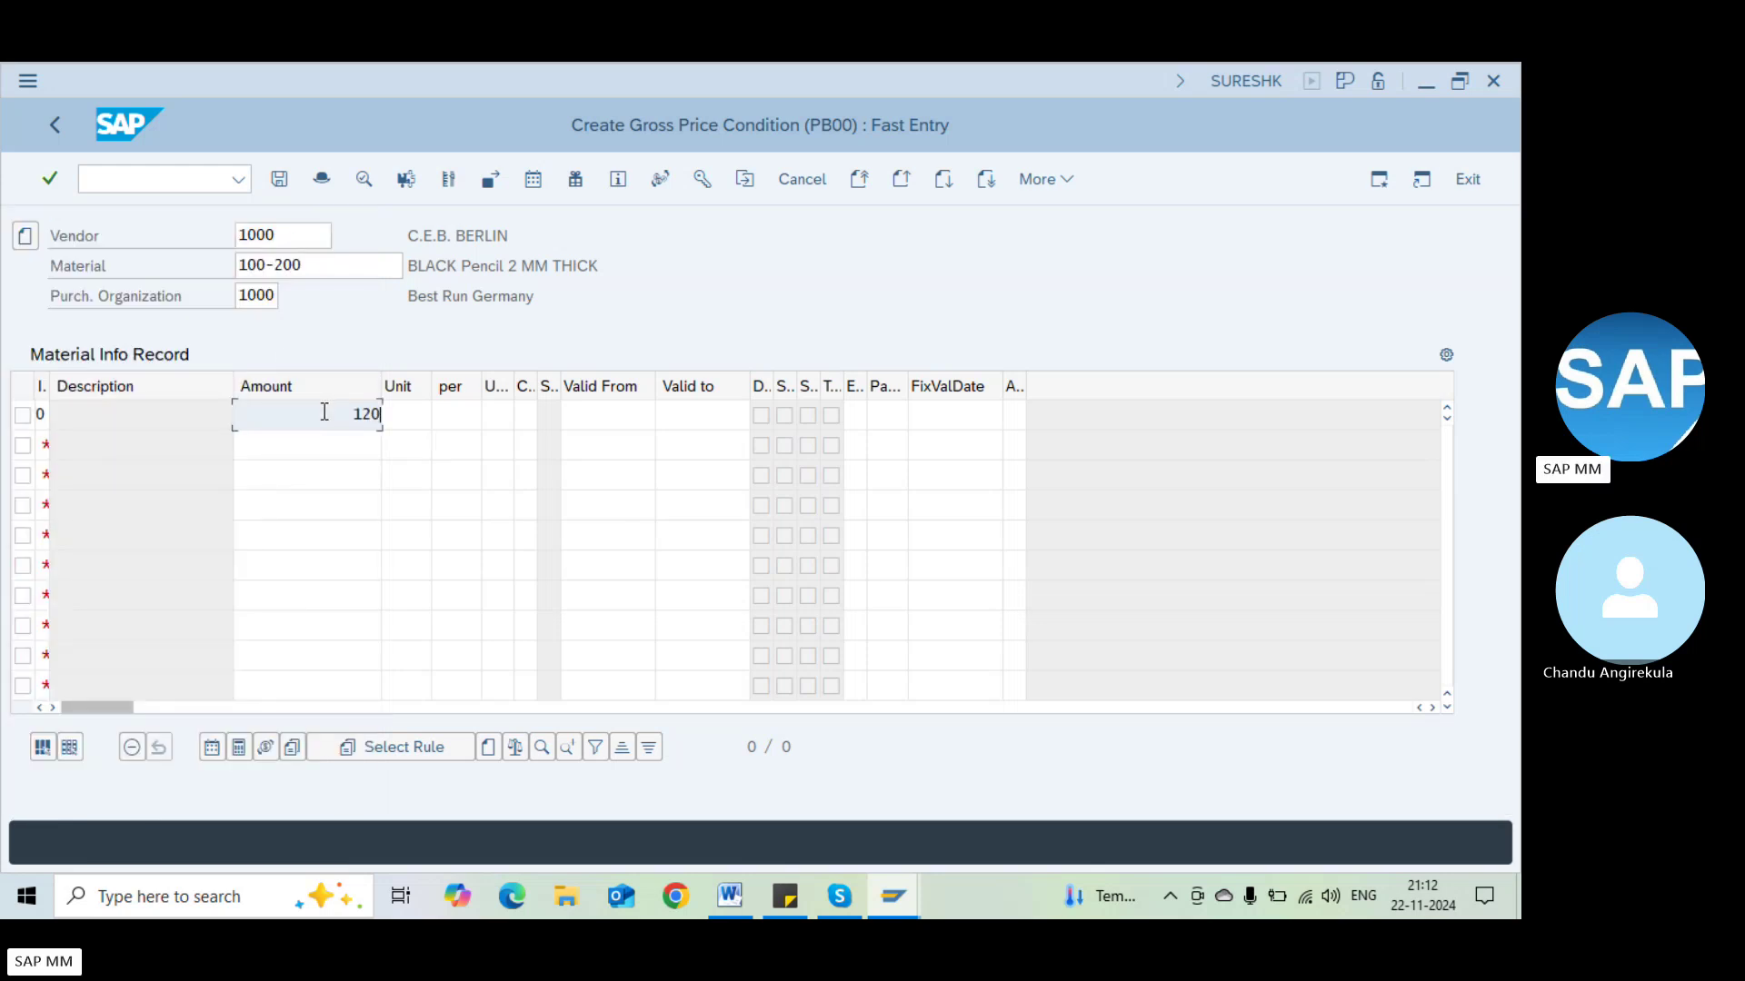
key(Return)
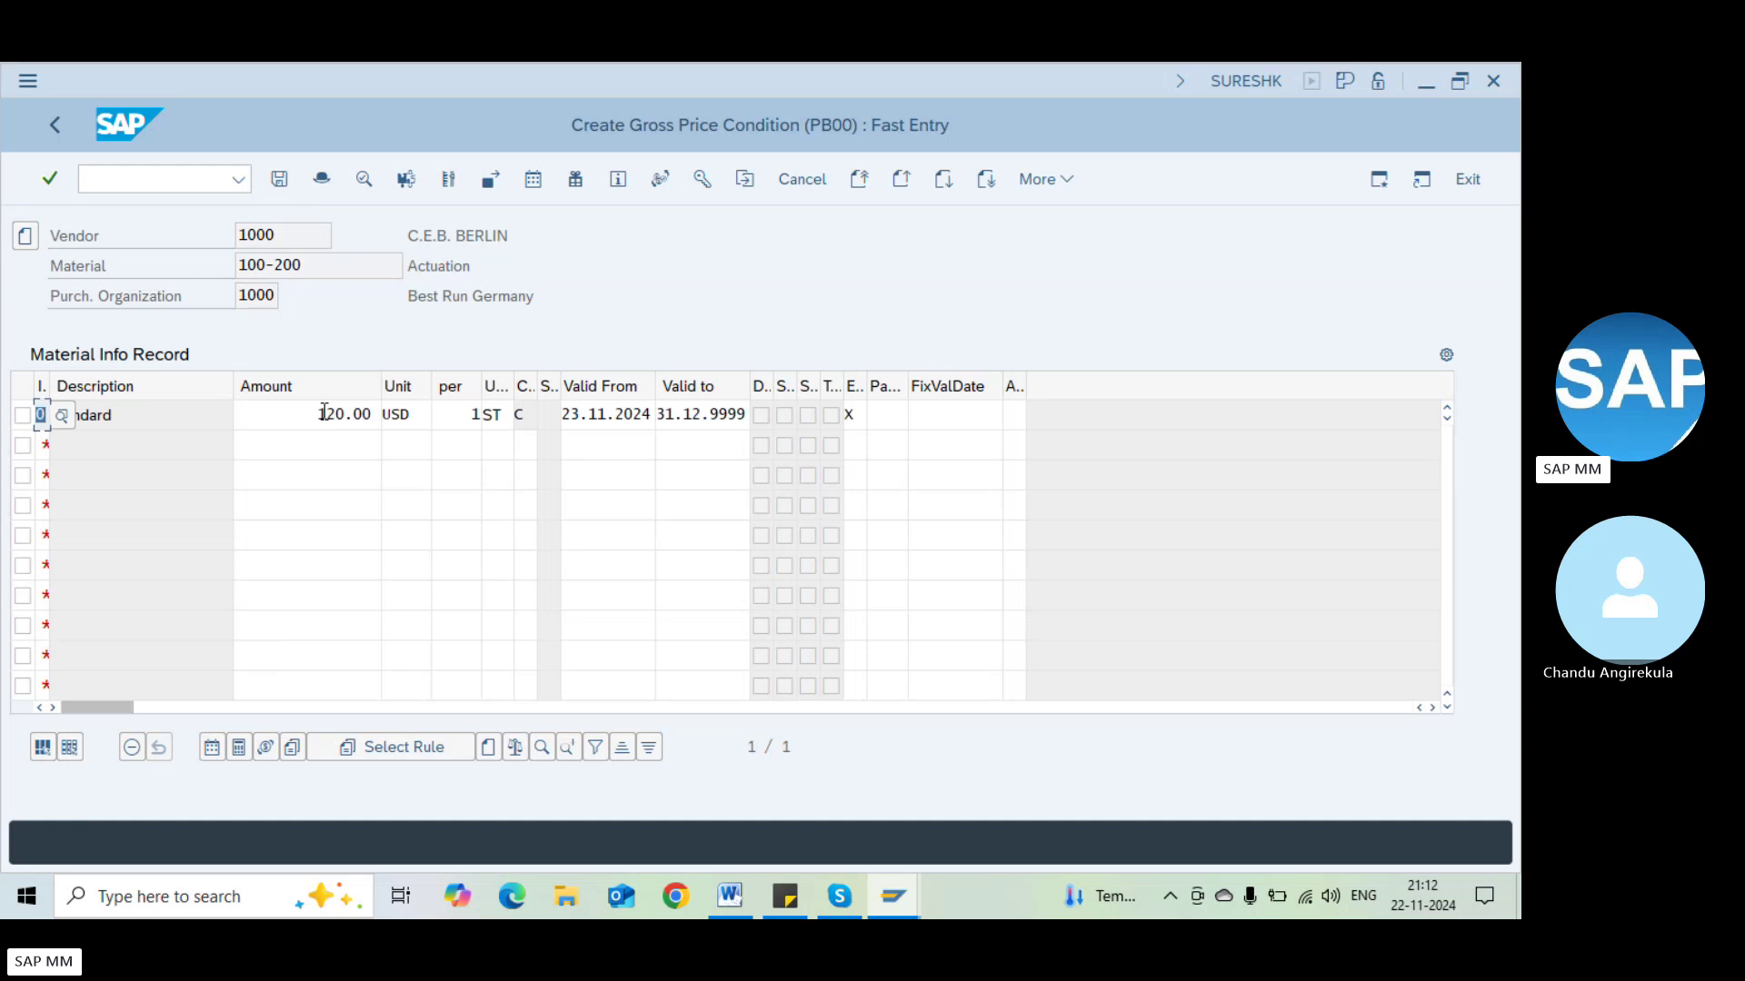
Set the condition line's valid-from date to 22.11.2024 and save the condition record
click(619, 423)
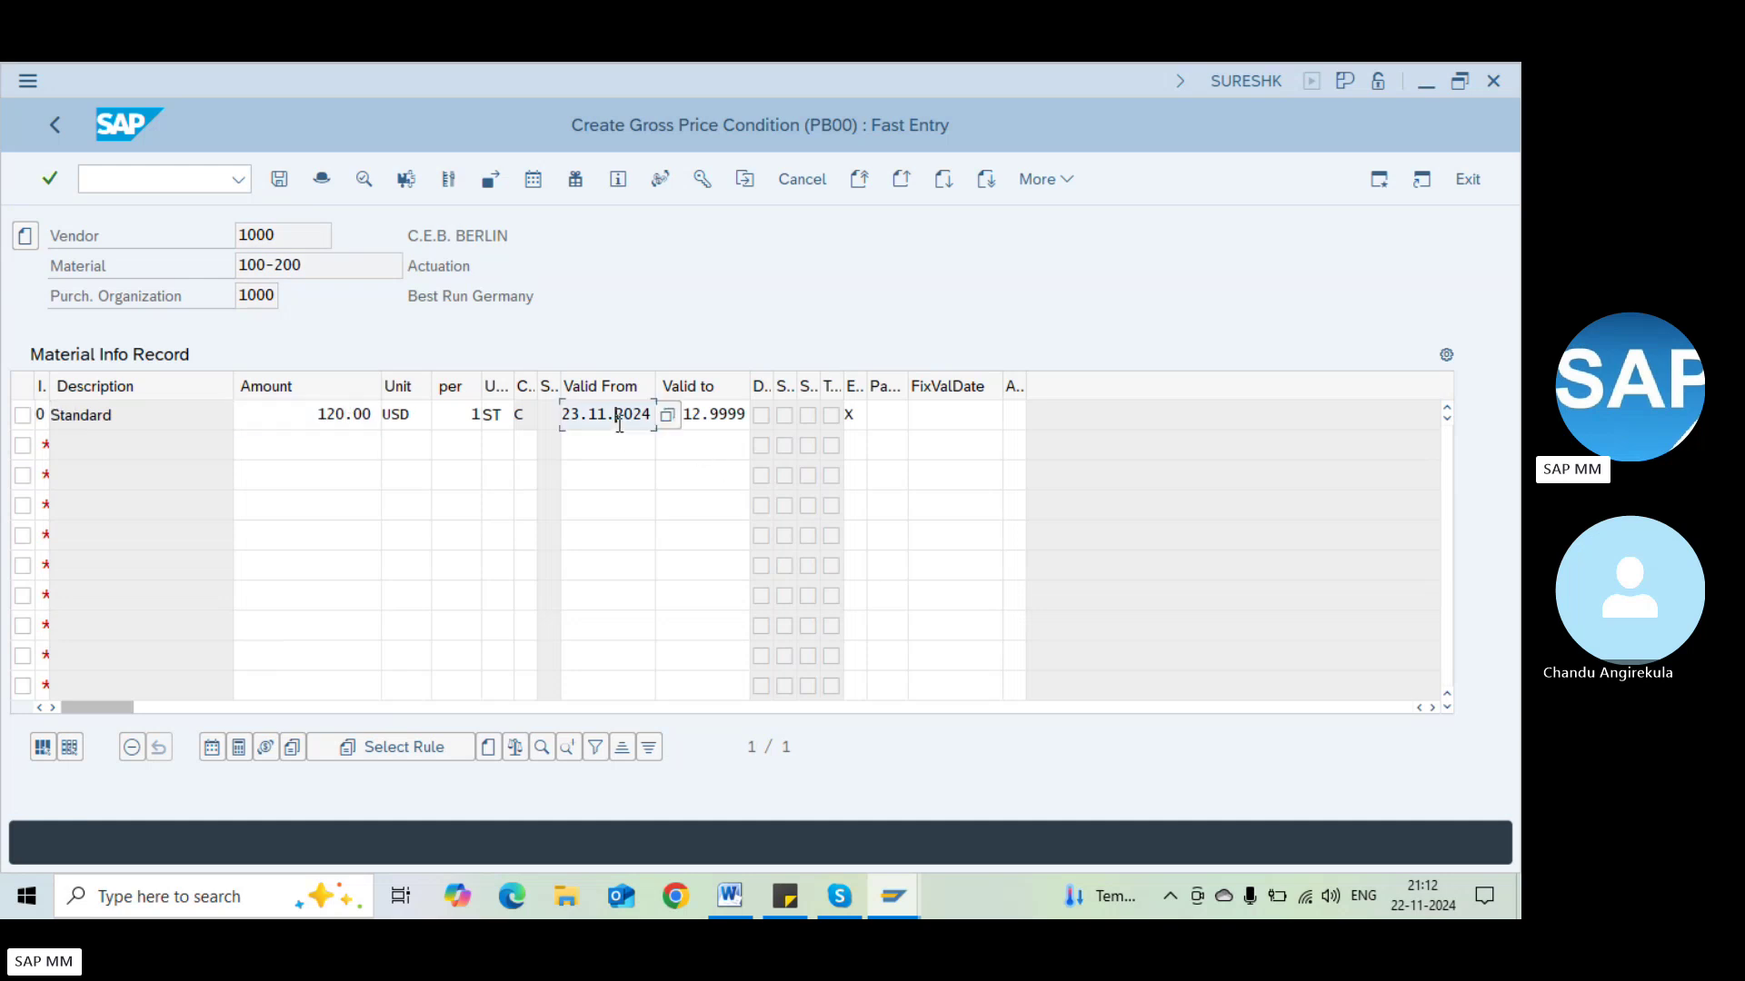
click(667, 416)
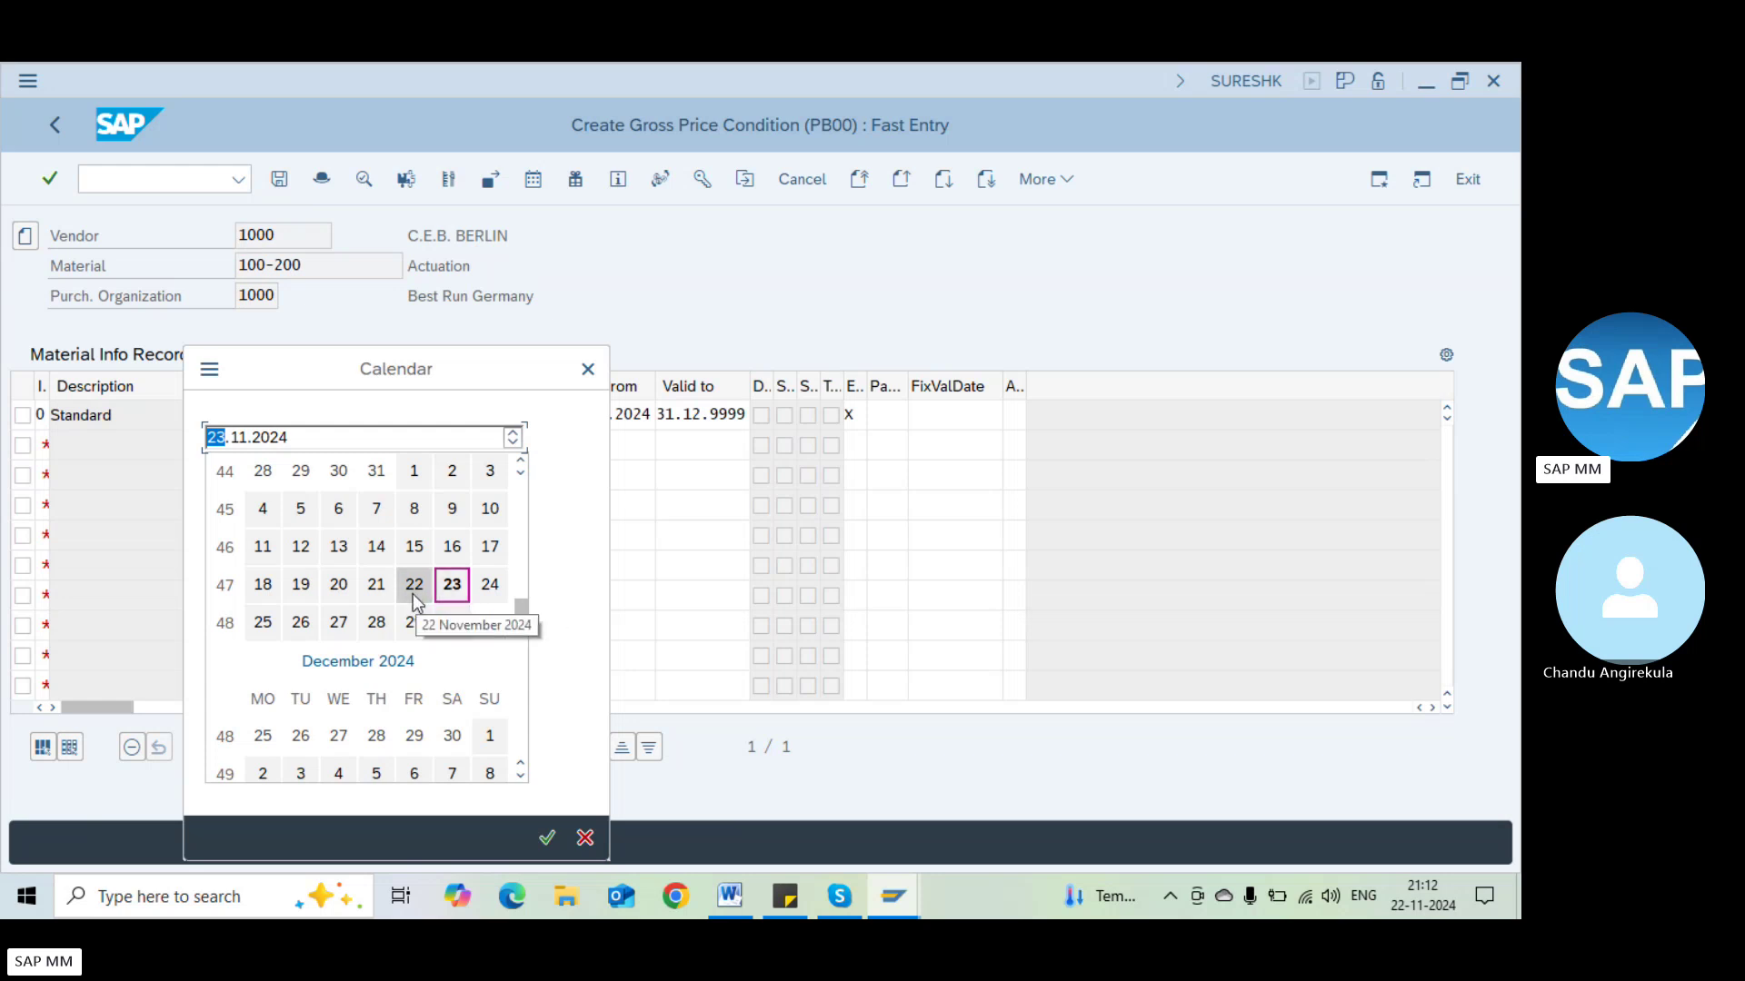
double_click(413, 590)
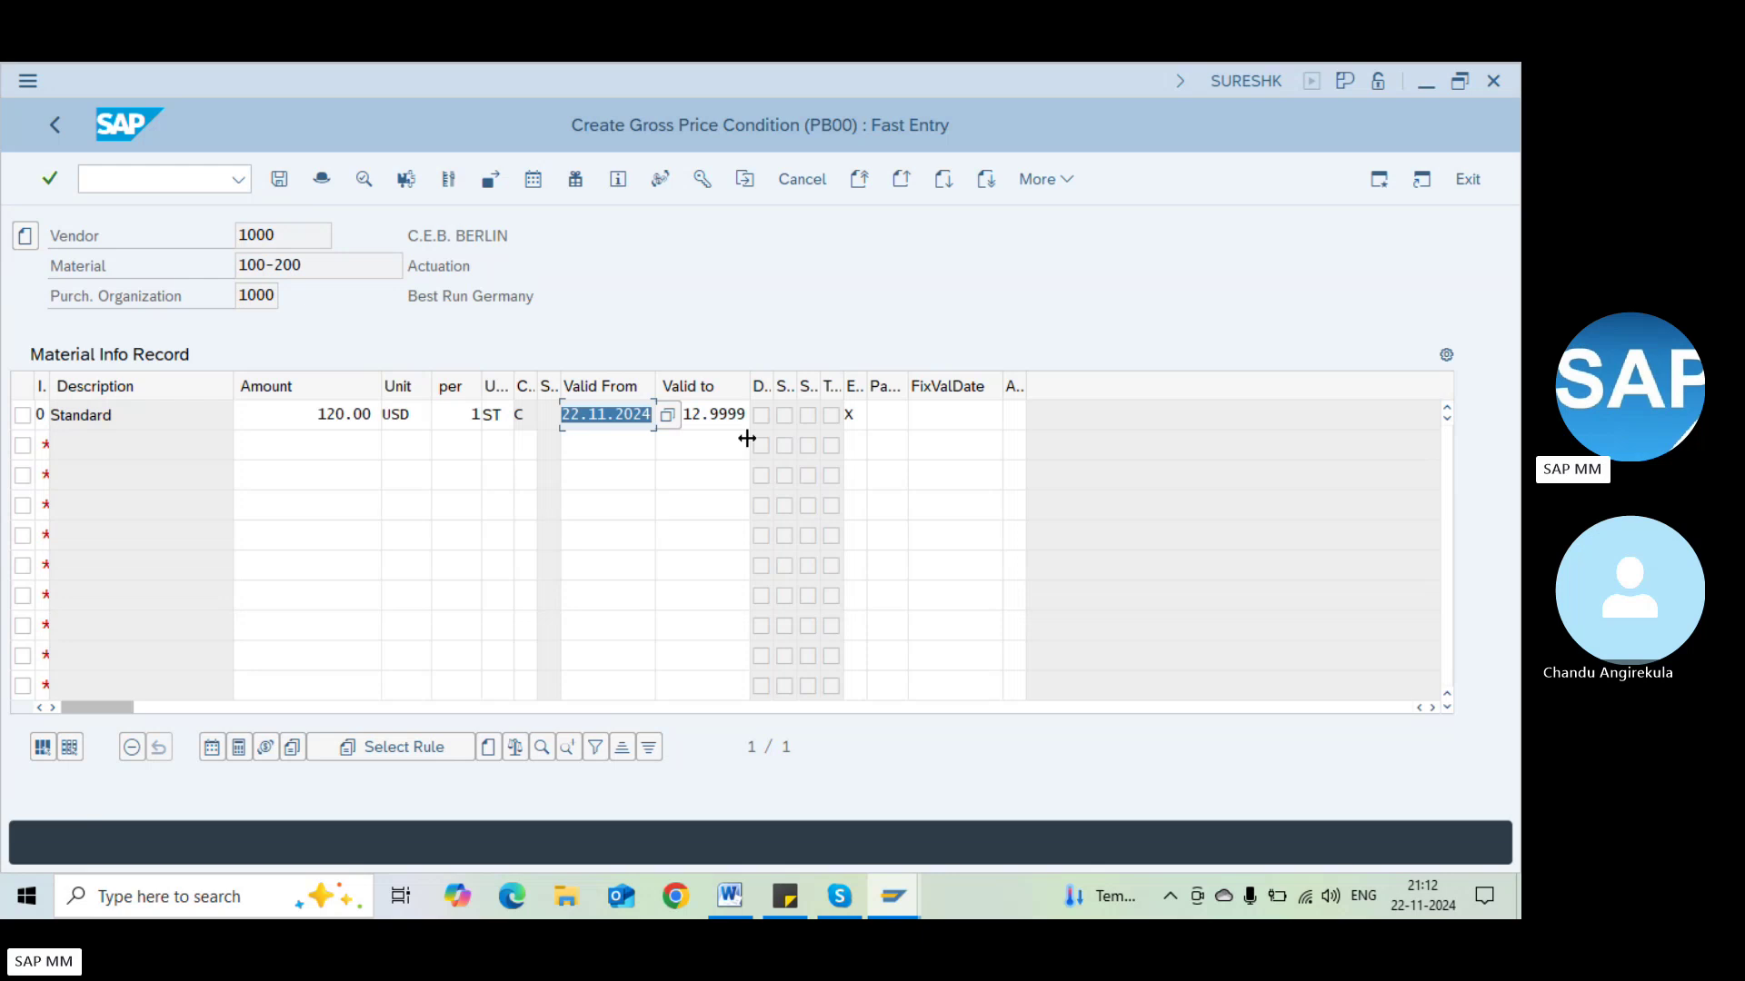
click(705, 414)
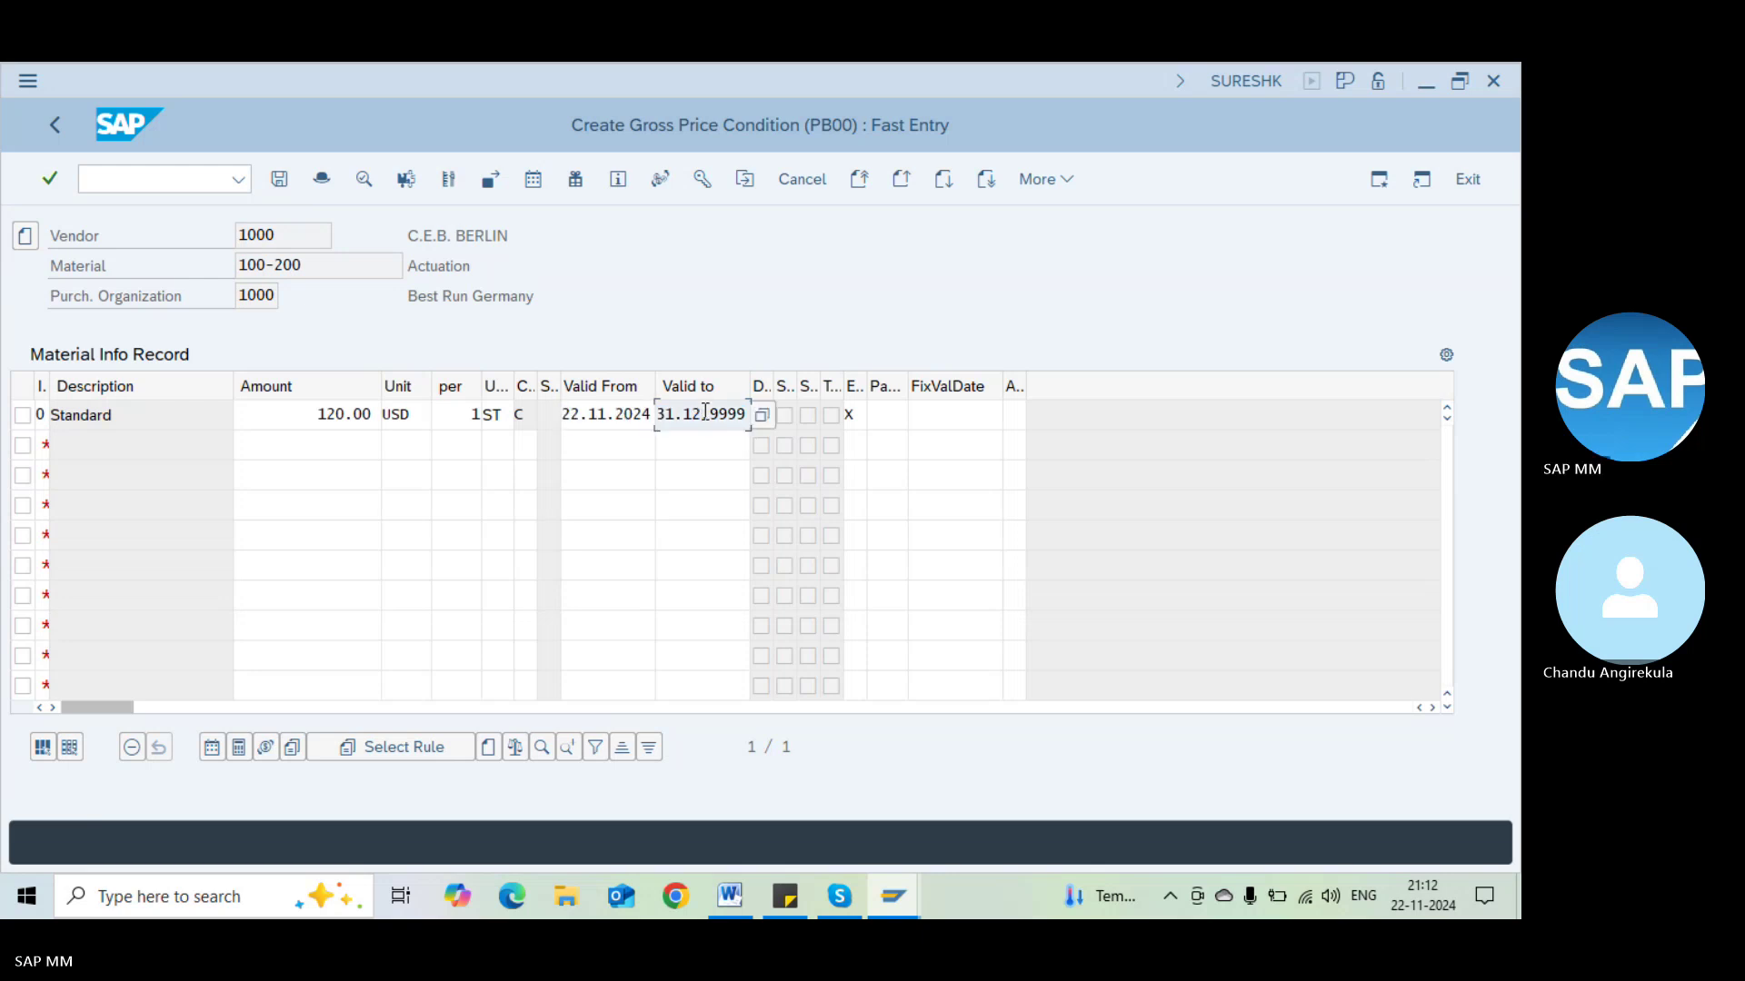
key(ctrl+s)
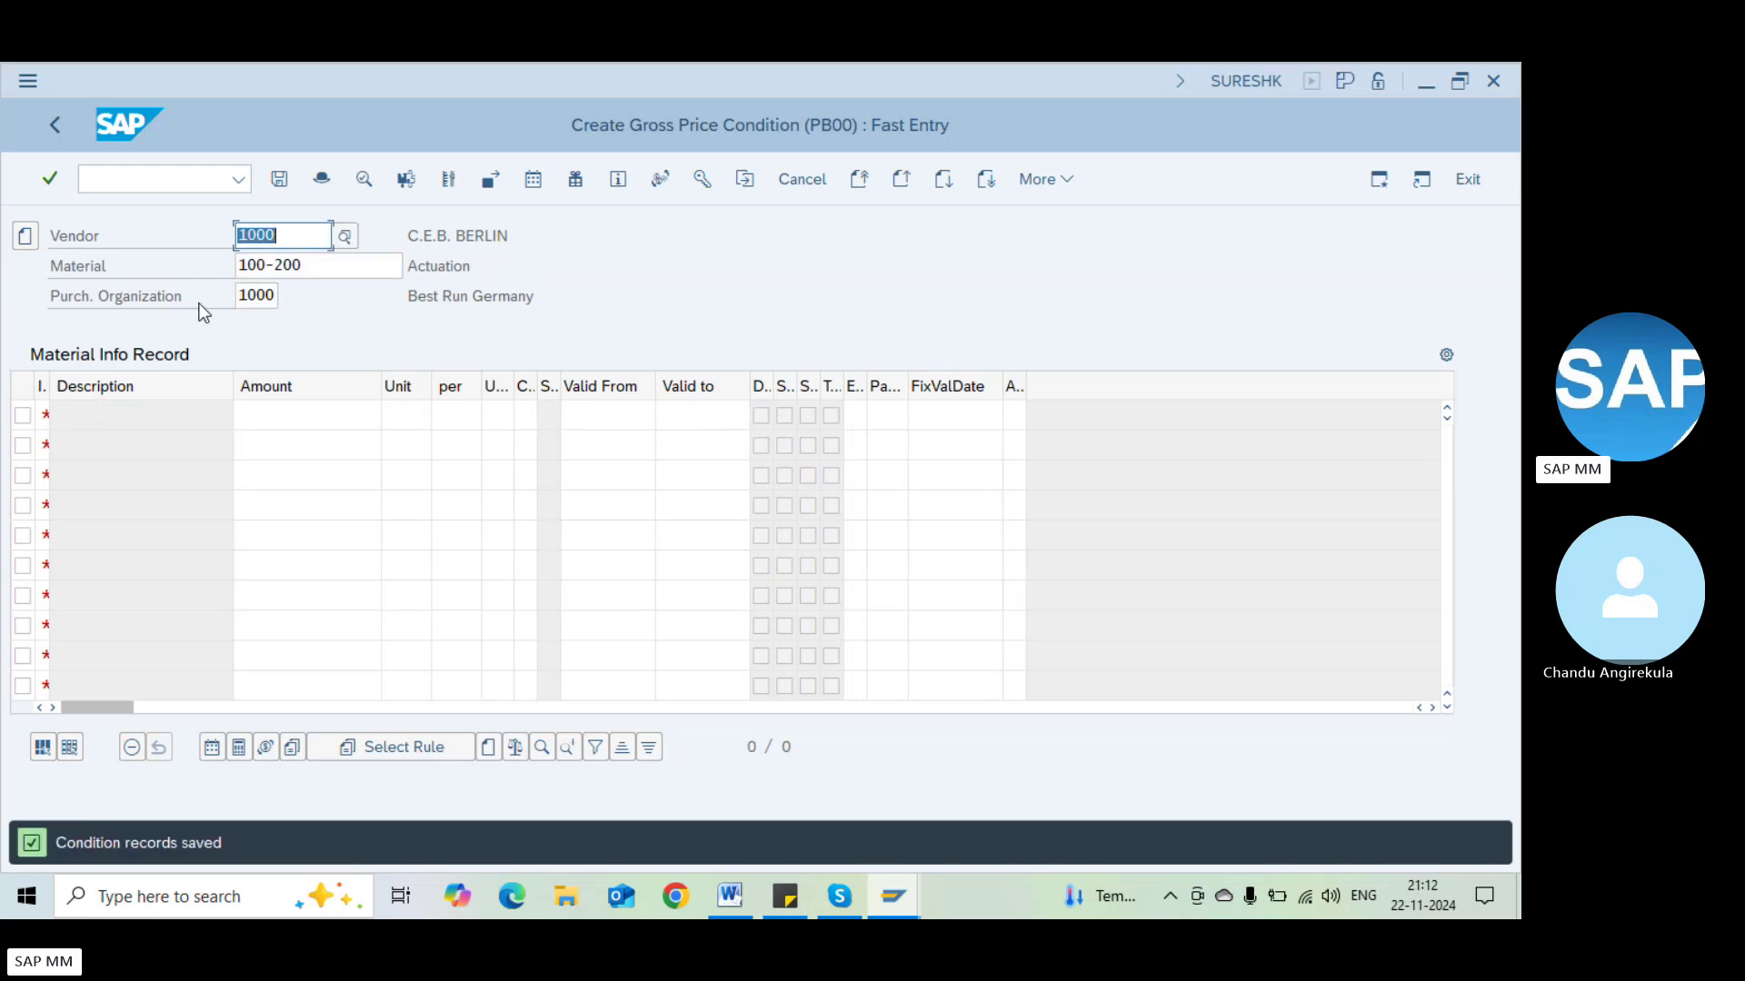
Display the saved PB00 condition record for vendor 1000 and material 100-200, examining its purchasing organization and amount
click(1070, 187)
mouse_move(1074, 216)
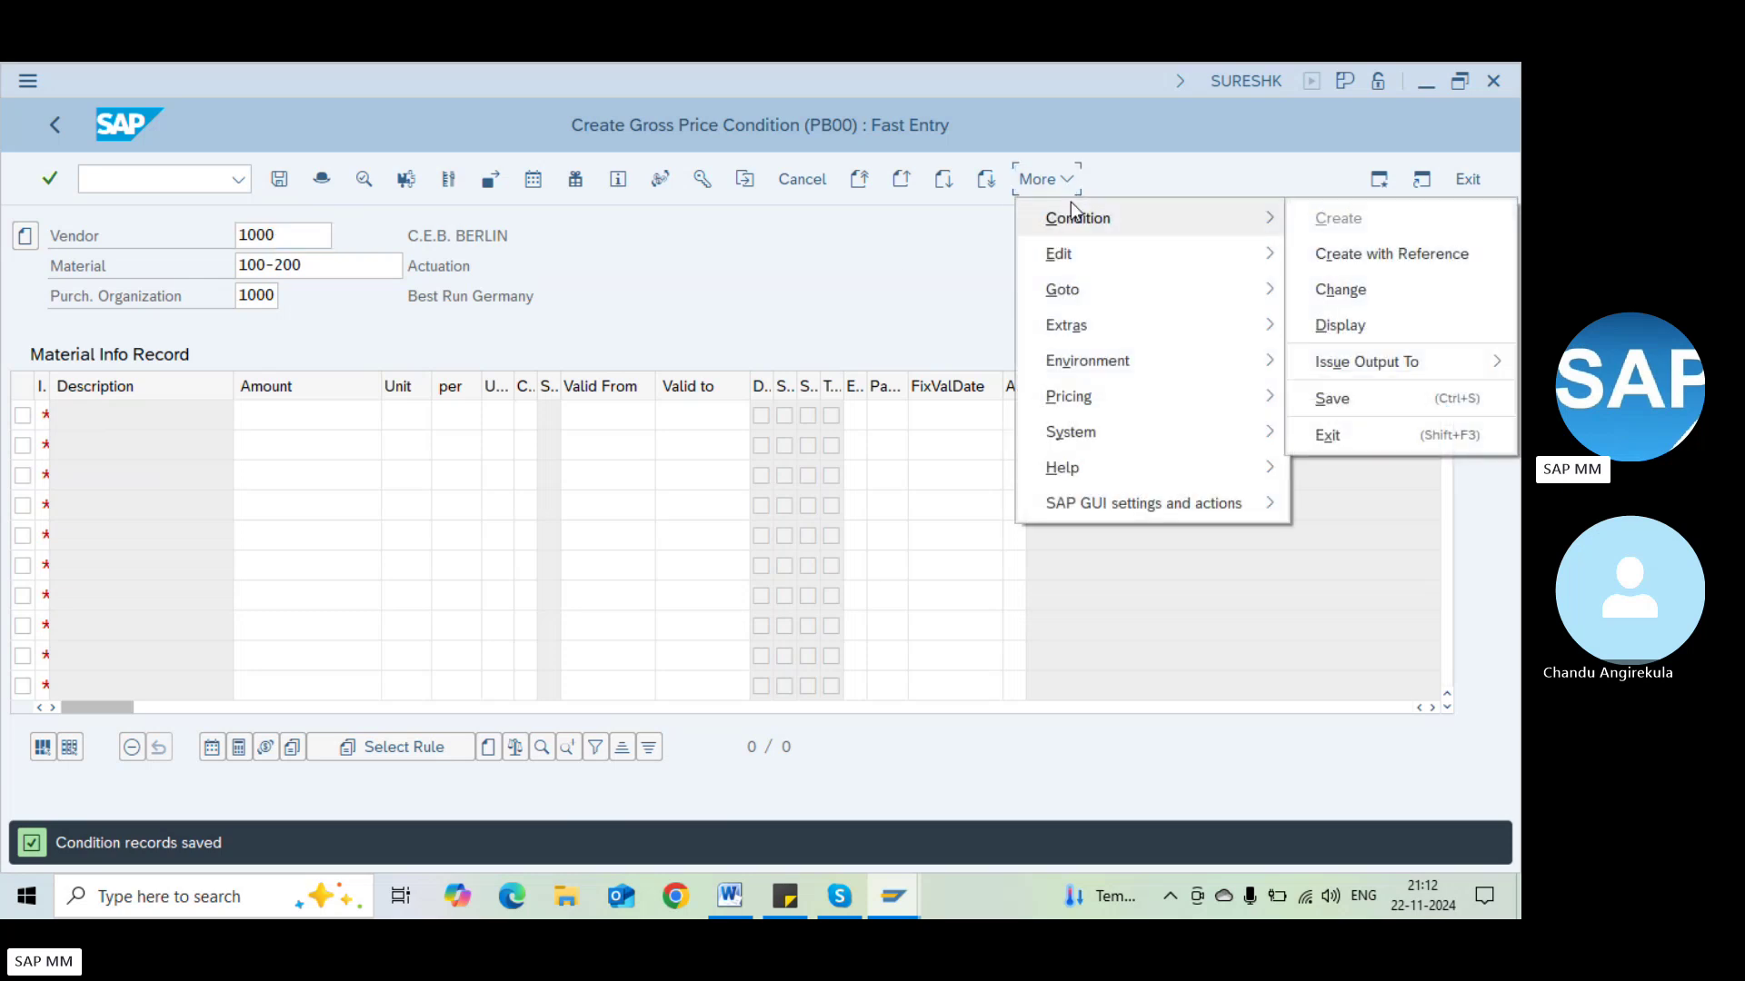
click(1329, 321)
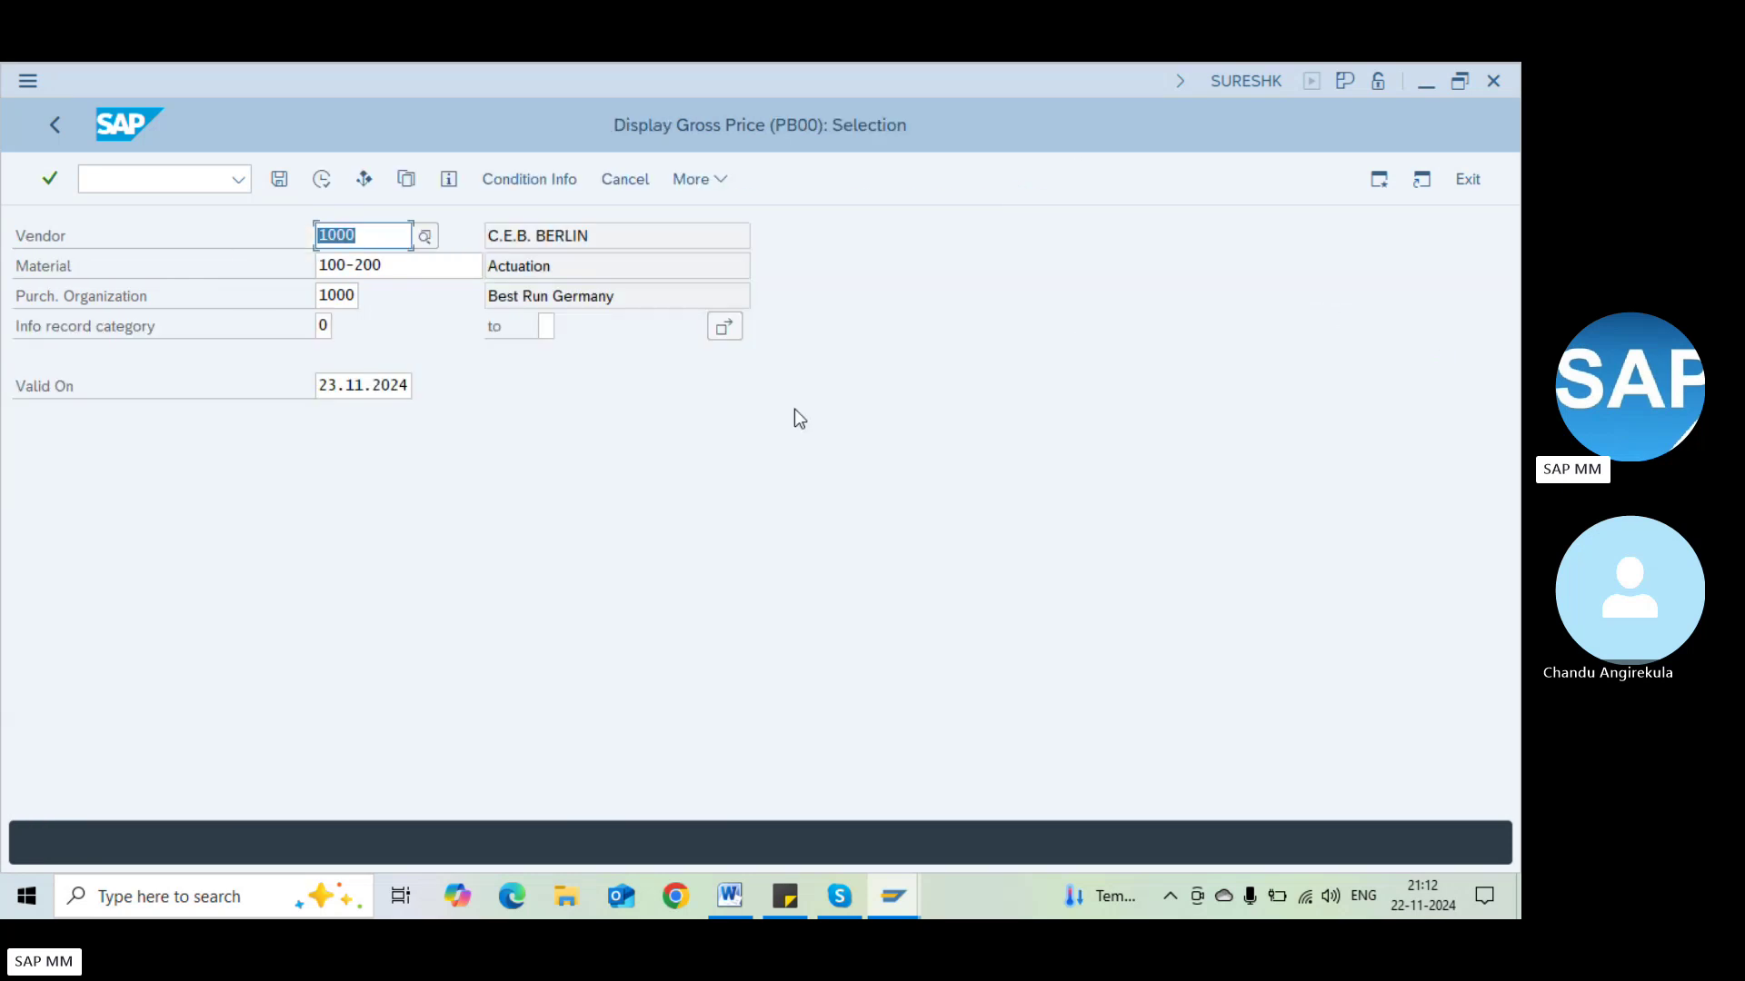
click(322, 179)
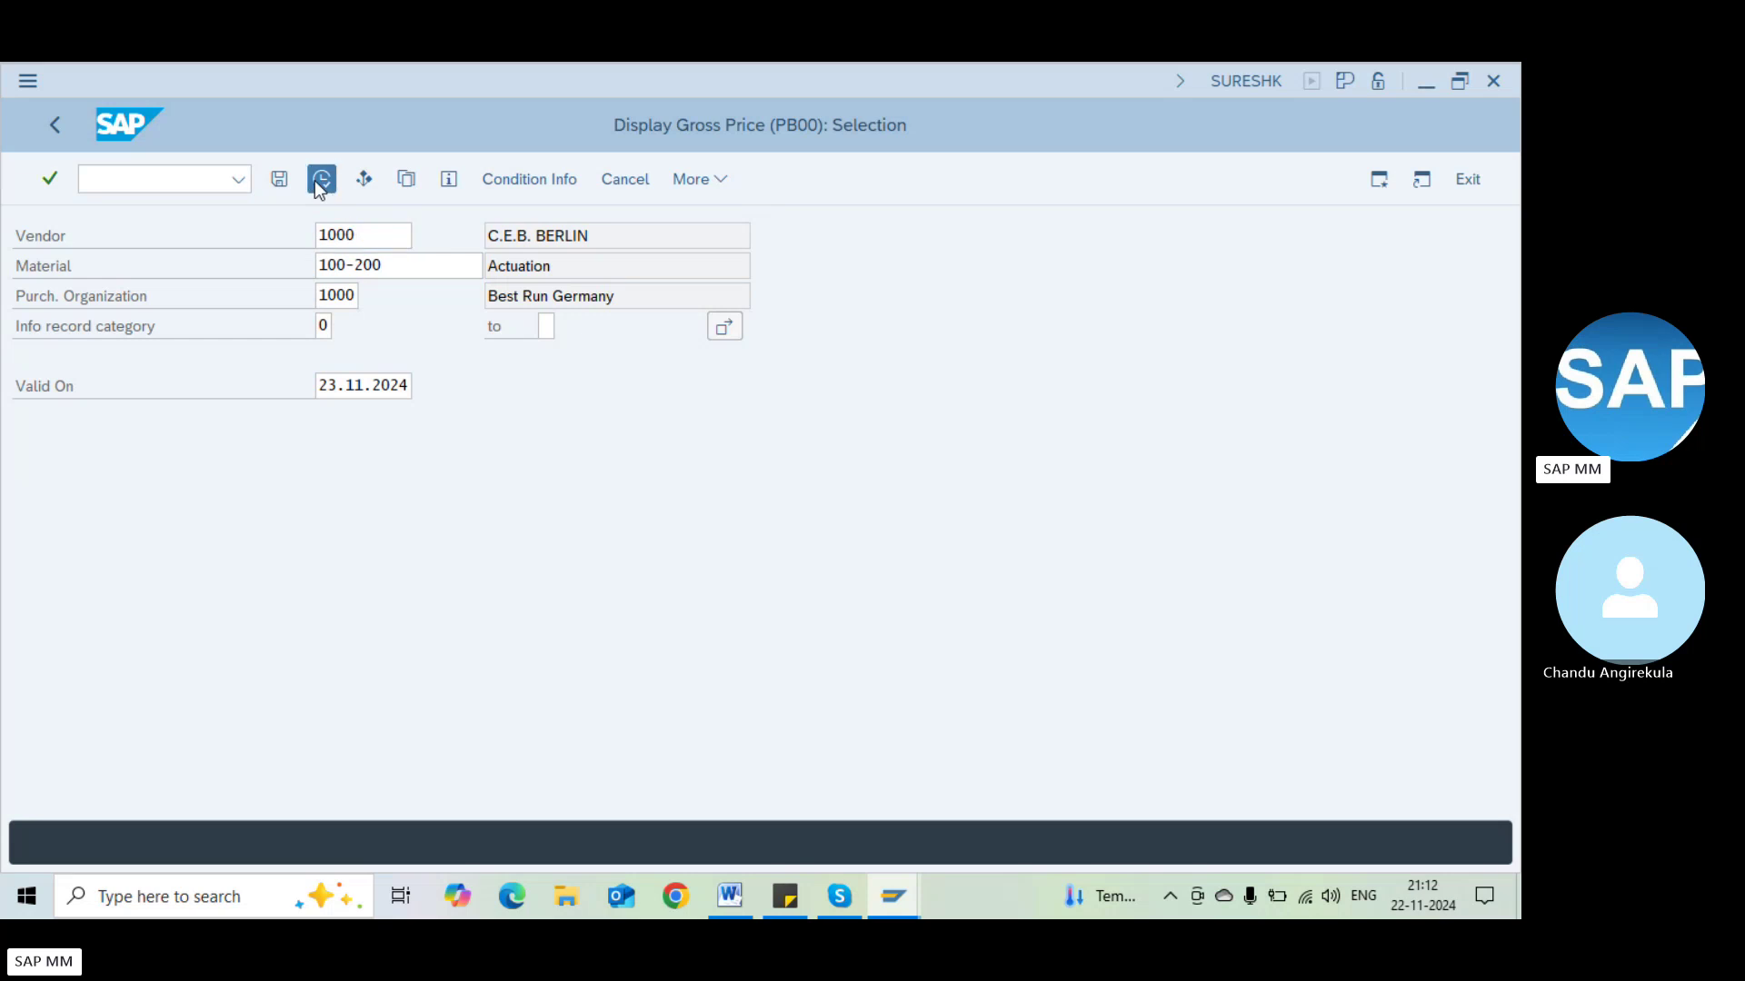
click(261, 270)
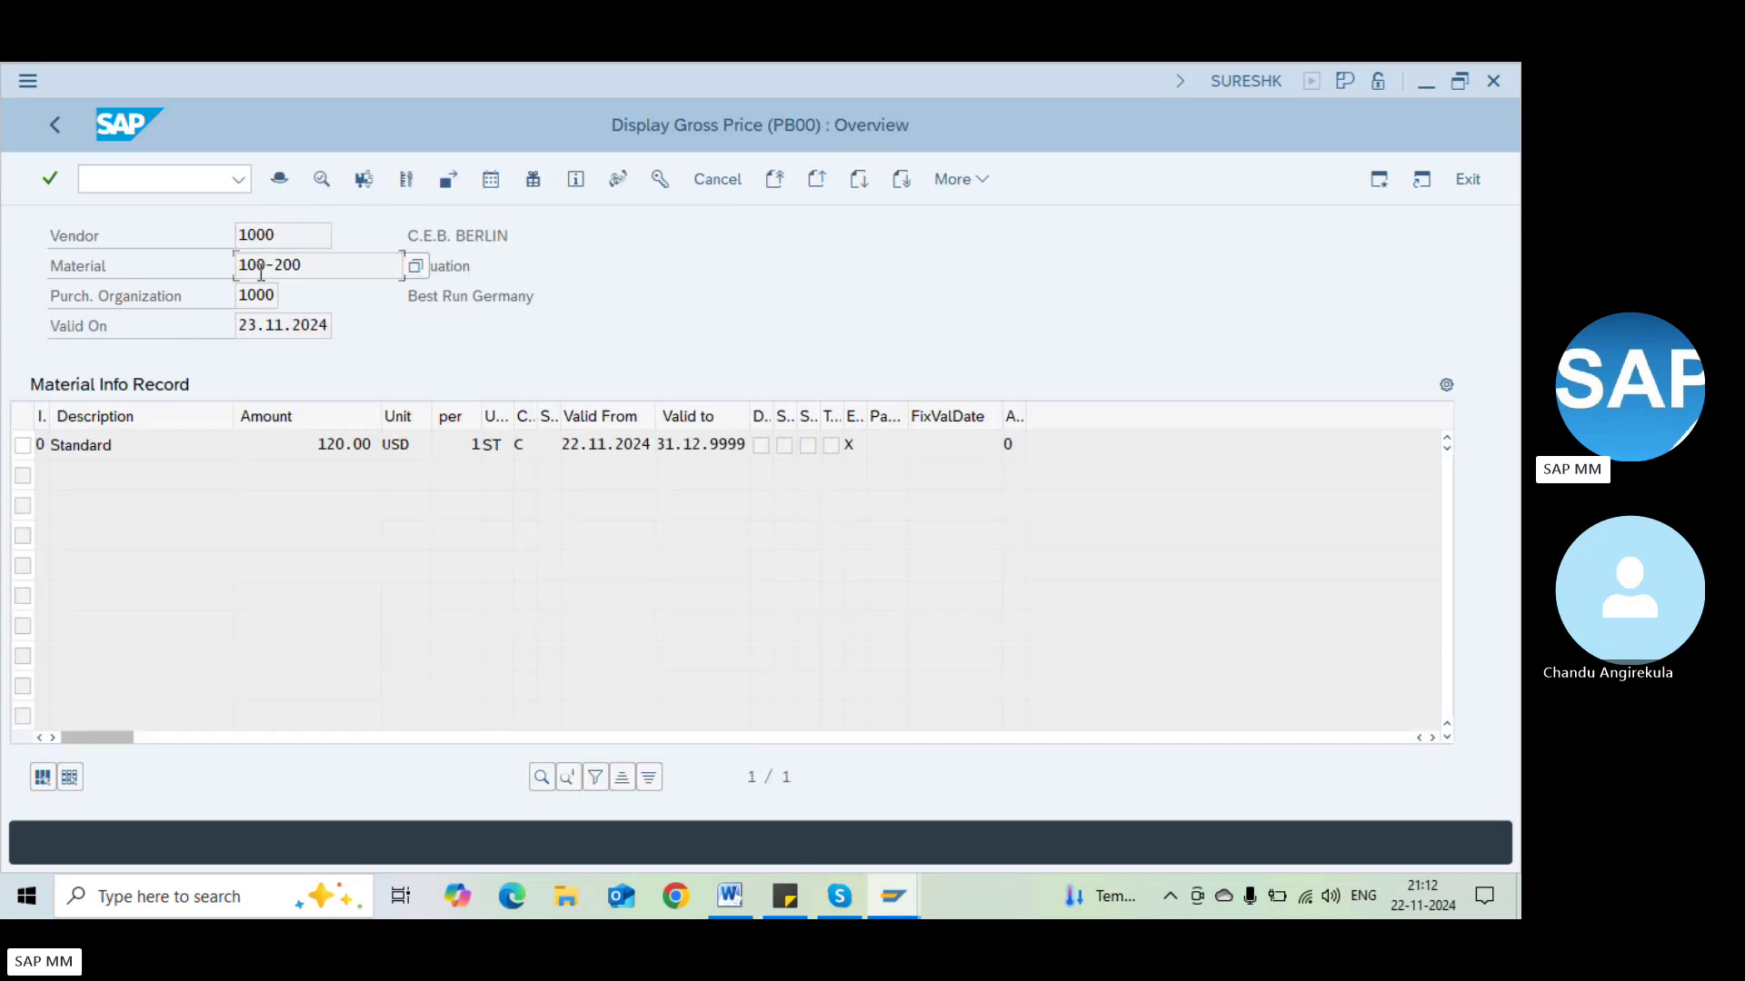
click(261, 295)
click(308, 449)
Start transaction ME21N in a new session with /ome21n and enter vendor 1000 for the purchase order
click(113, 184)
text(/)
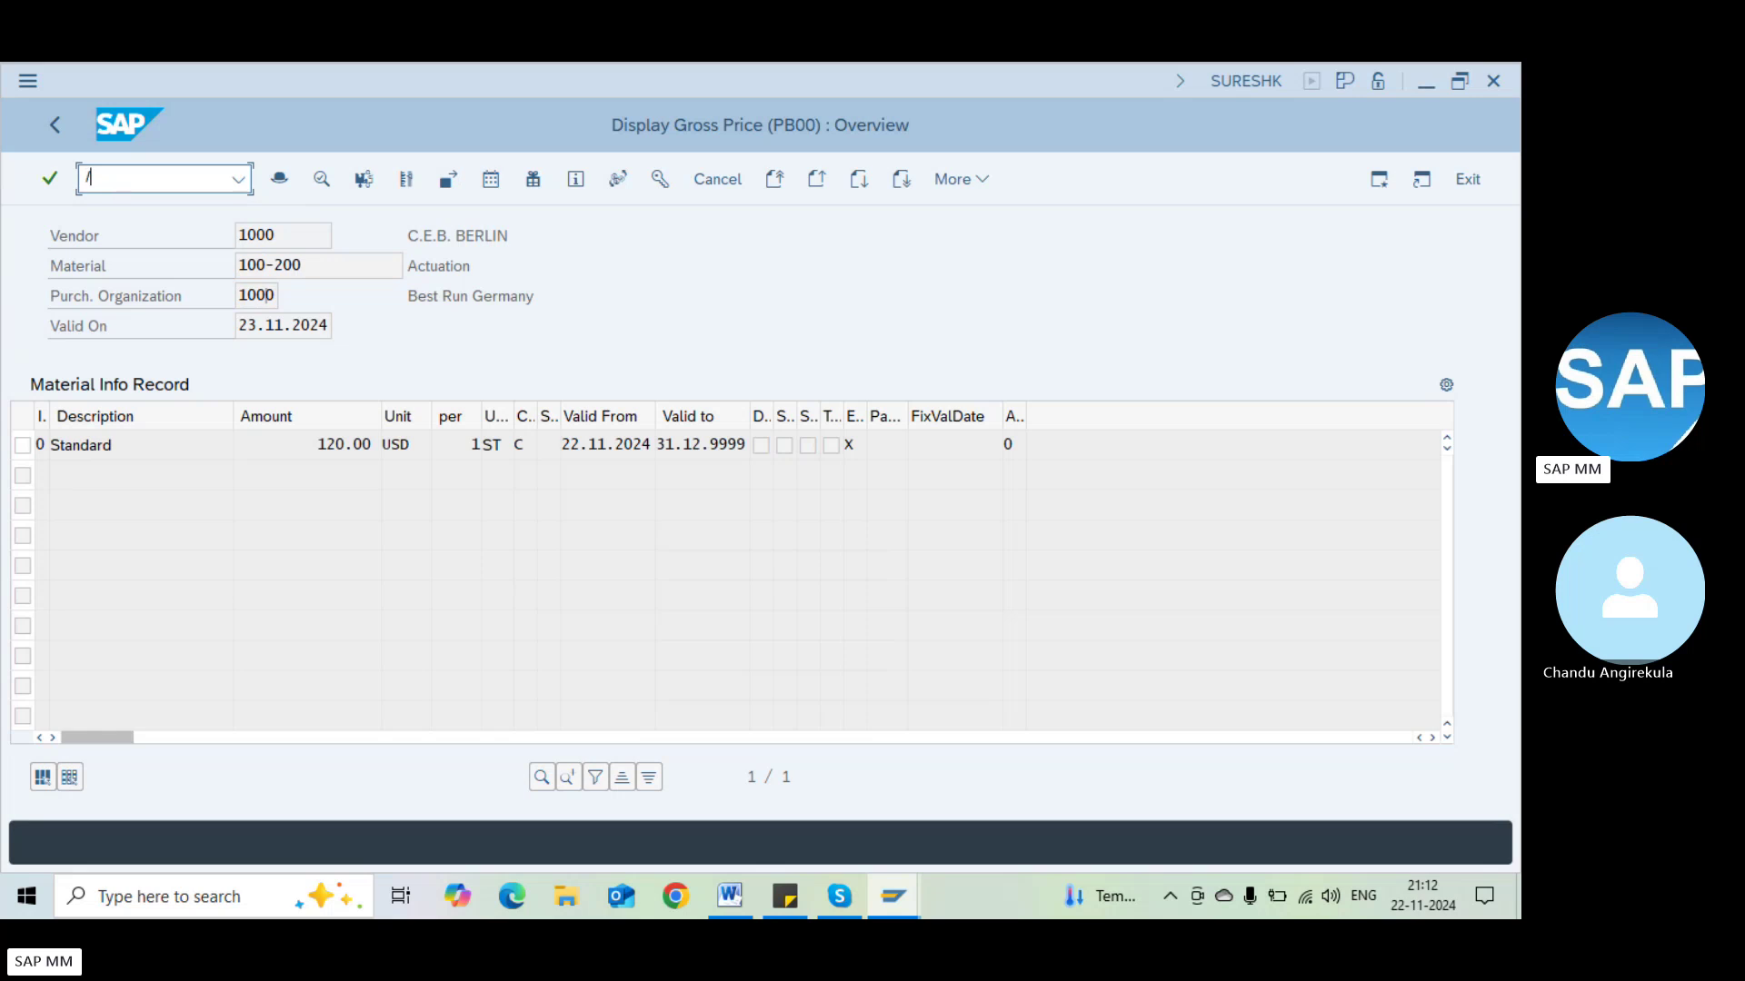
text(ome21n)
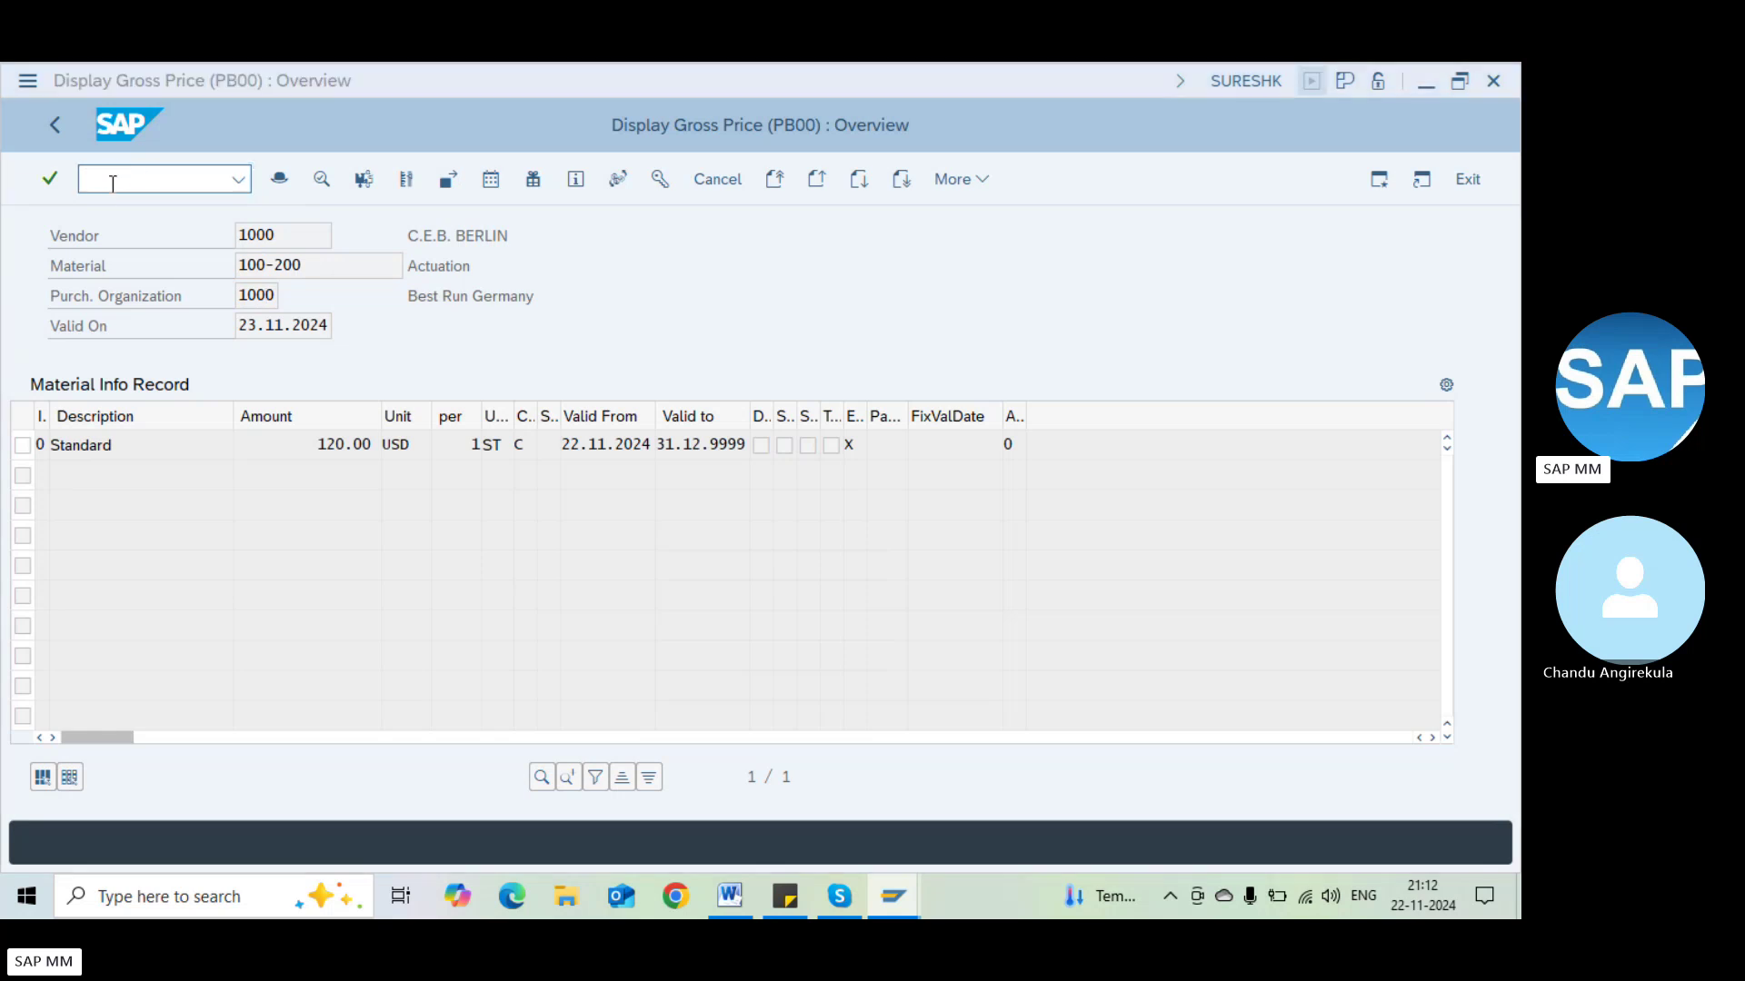
click(504, 242)
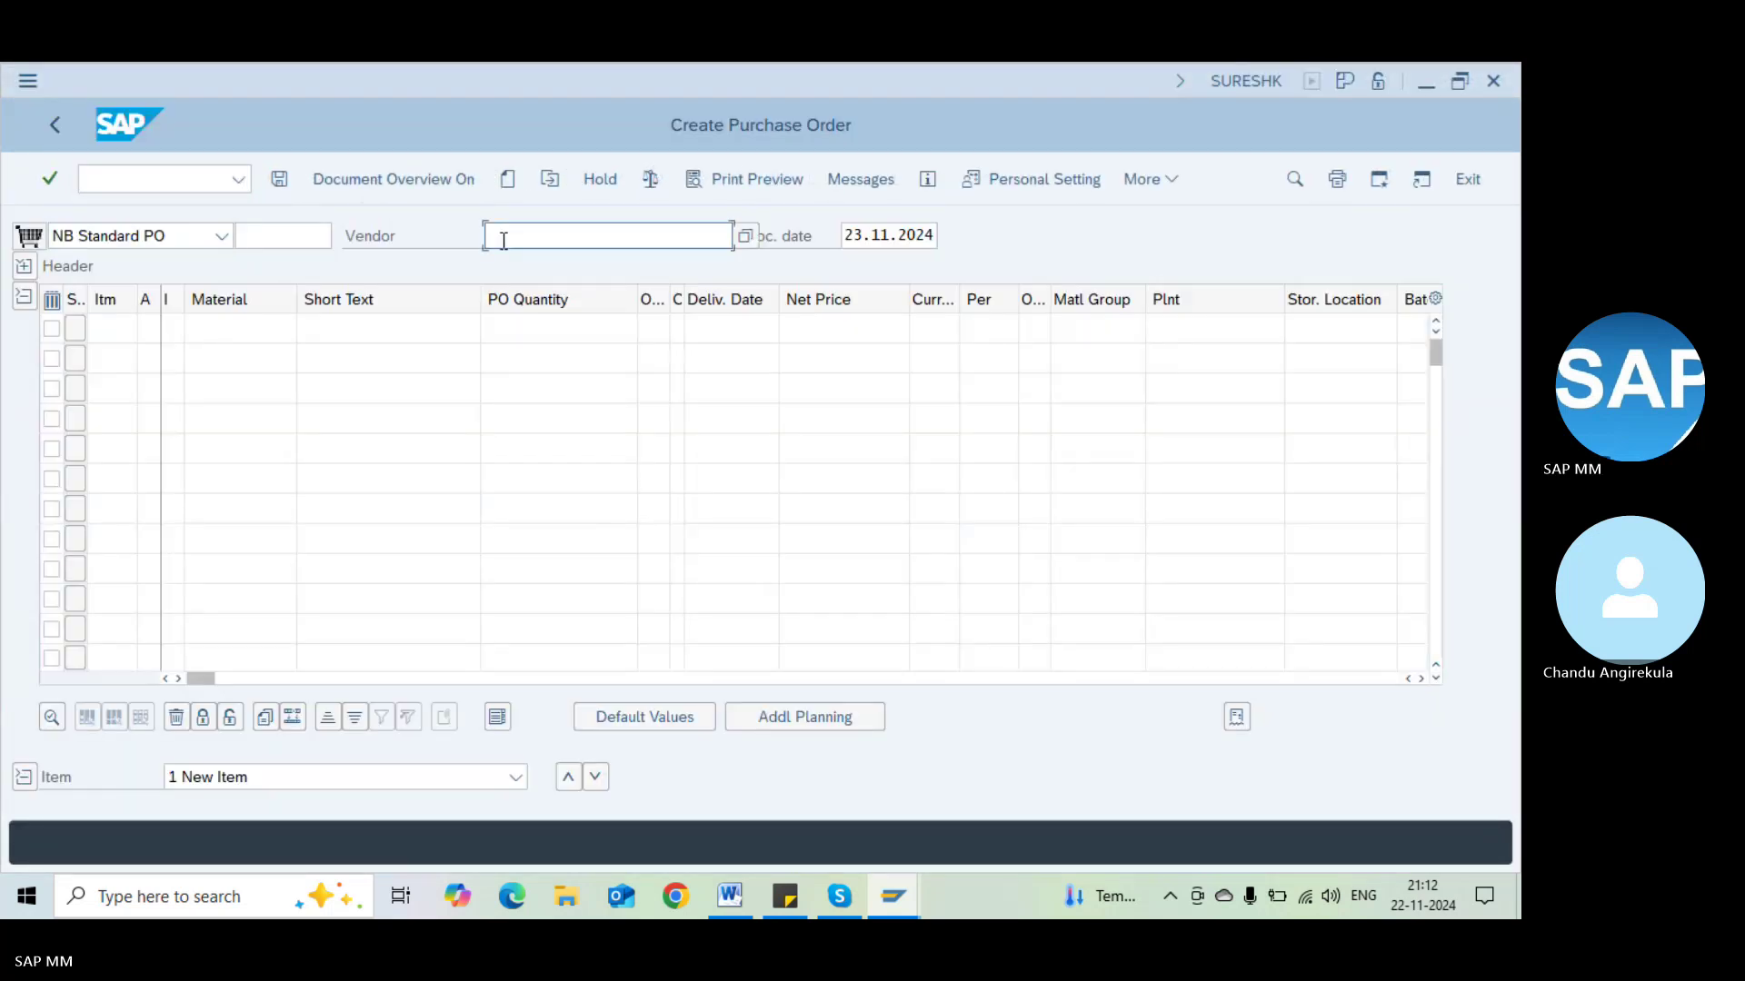
text(1000)
key(alt+Tab)
key(alt+Tab)
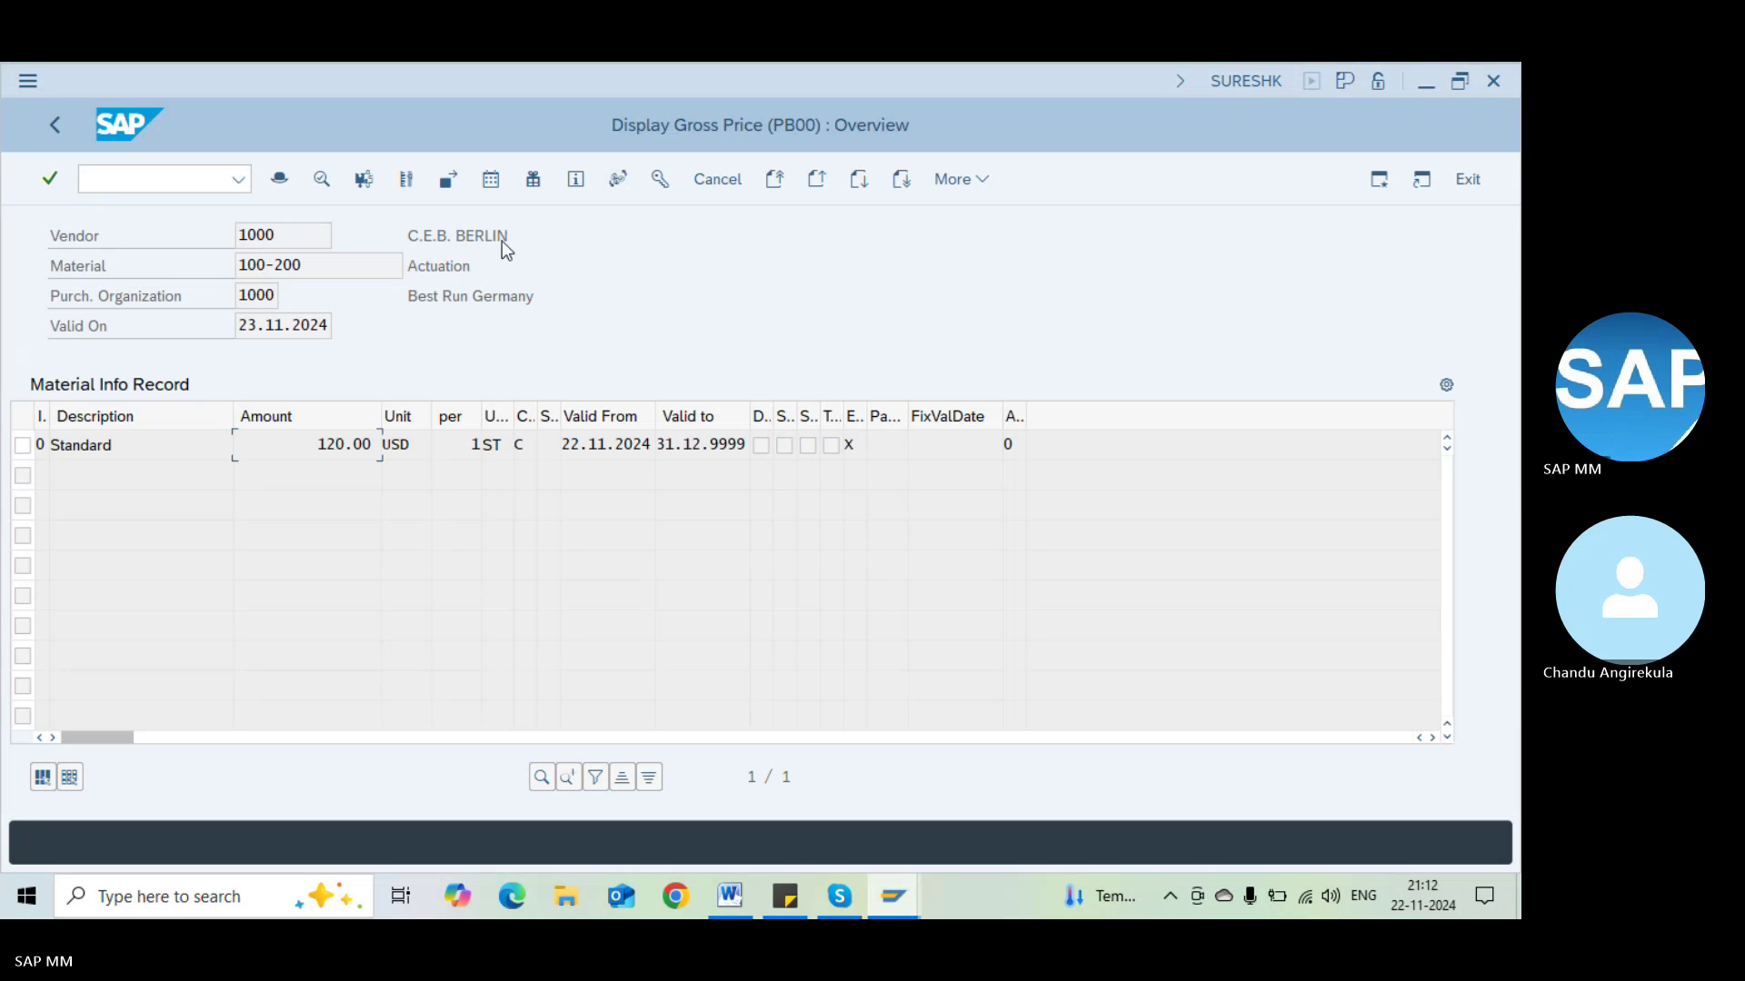
text(1000)
key(Return)
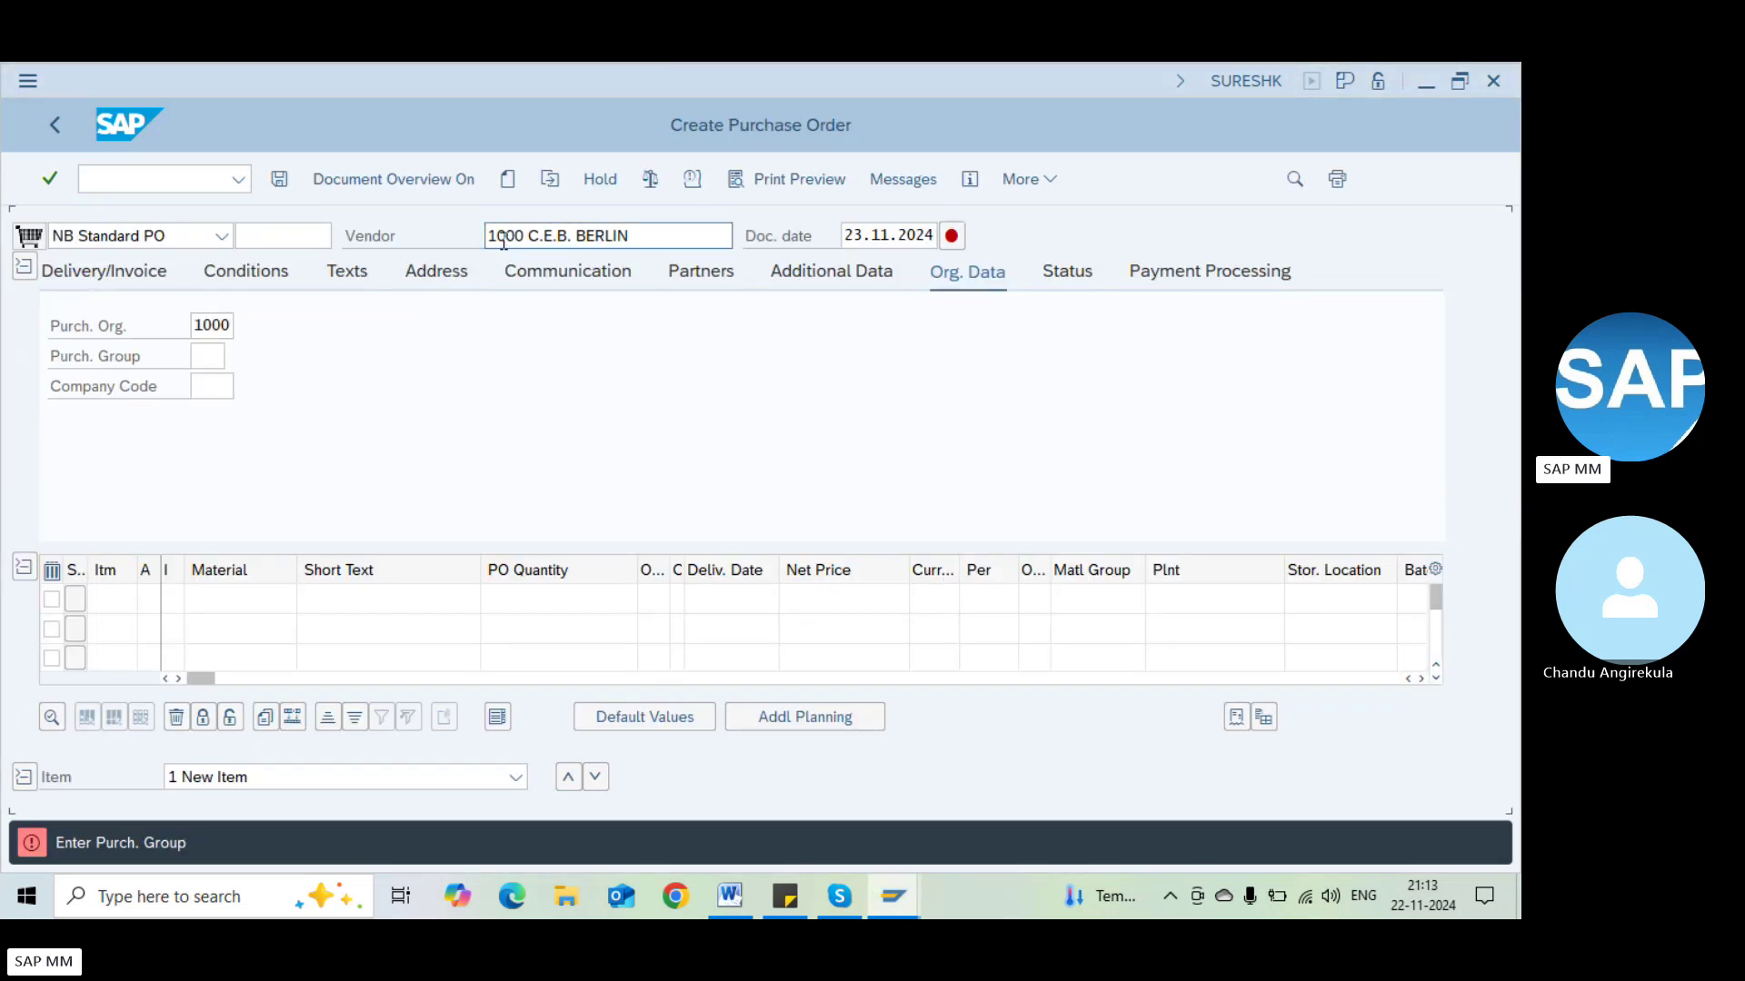
Enter purchasing group 000 in the purchase order's organizational data and add an item for material 100-200
key(alt+Tab)
key(alt+Tab)
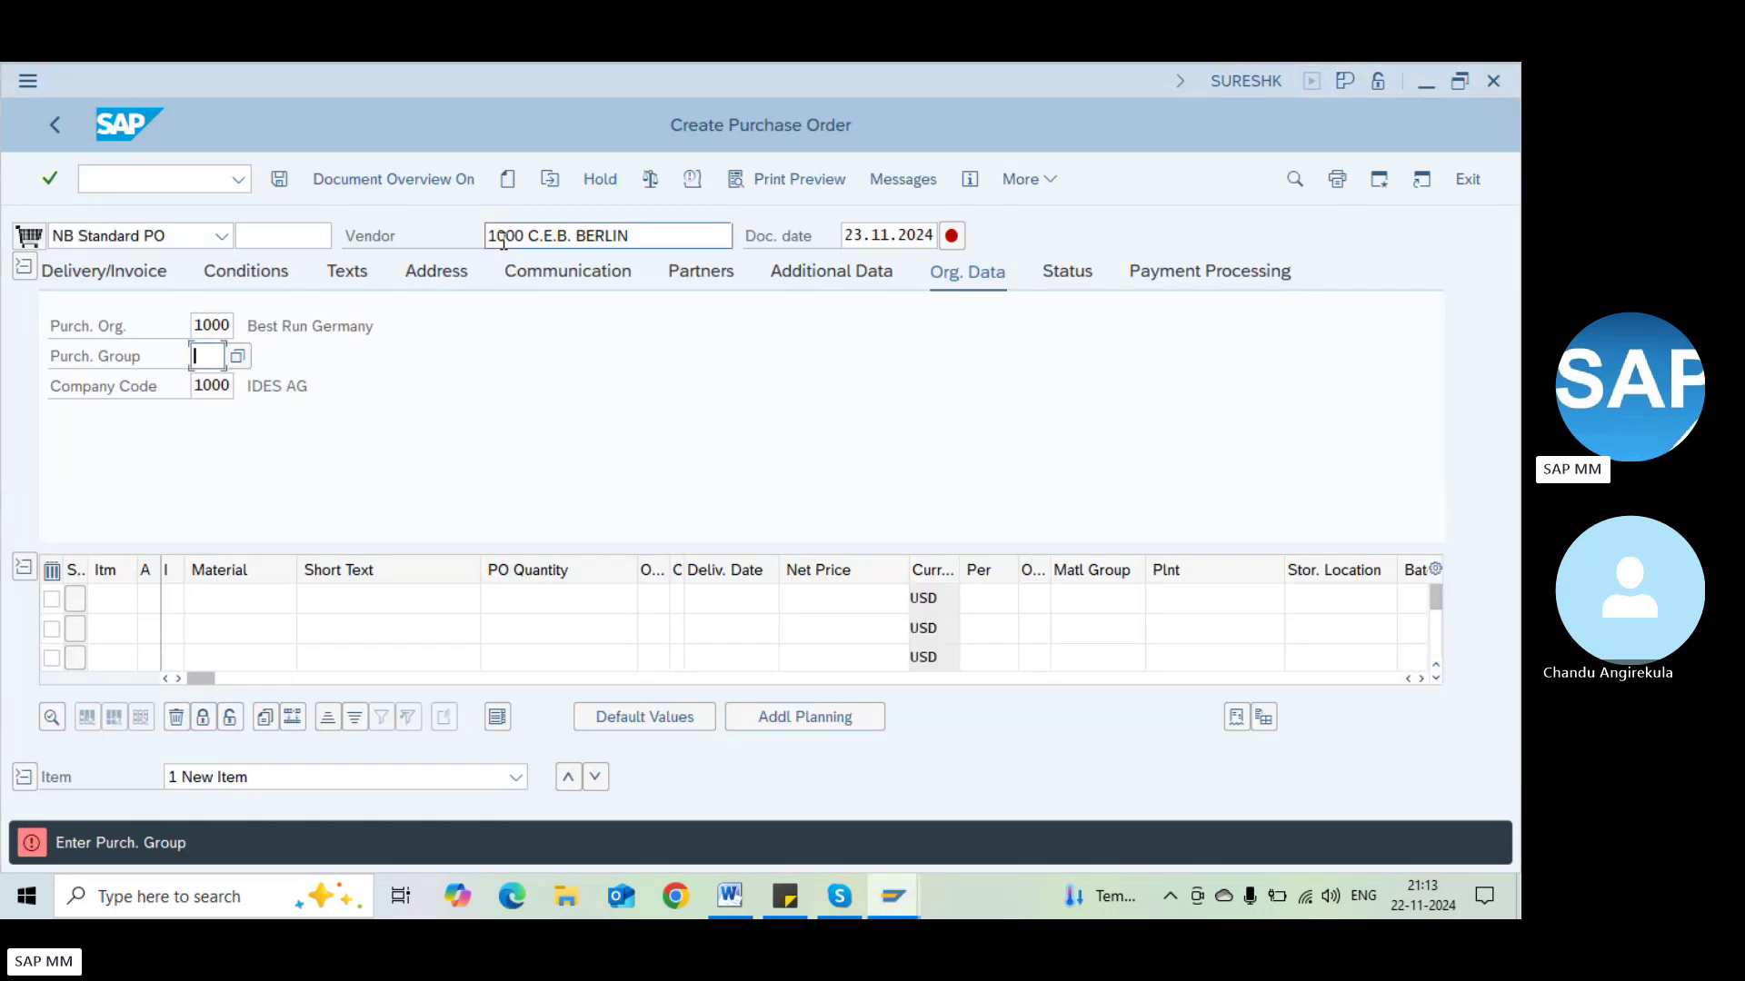
text(000)
key(Tab)
key(Tab)
key(Tab)
text(1)
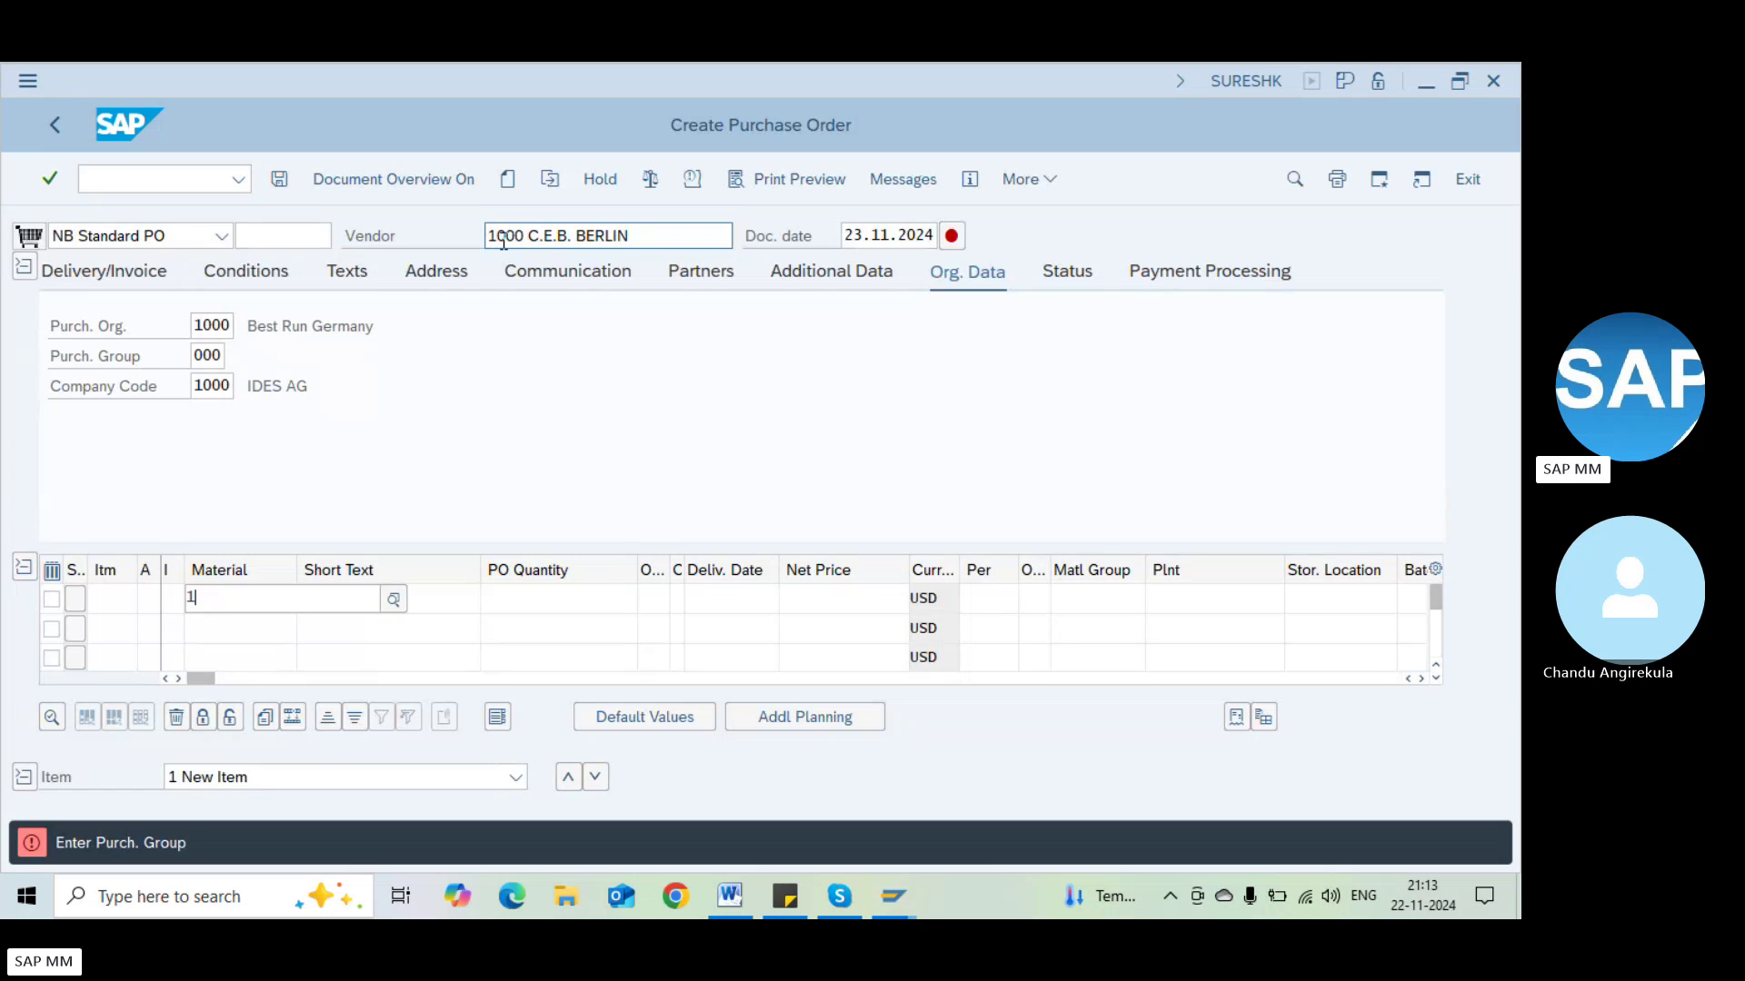
text(00-200)
key(Return)
Check the condition record's amount in the other session, and set the purchase order item's plant to 1100
key(alt+Tab)
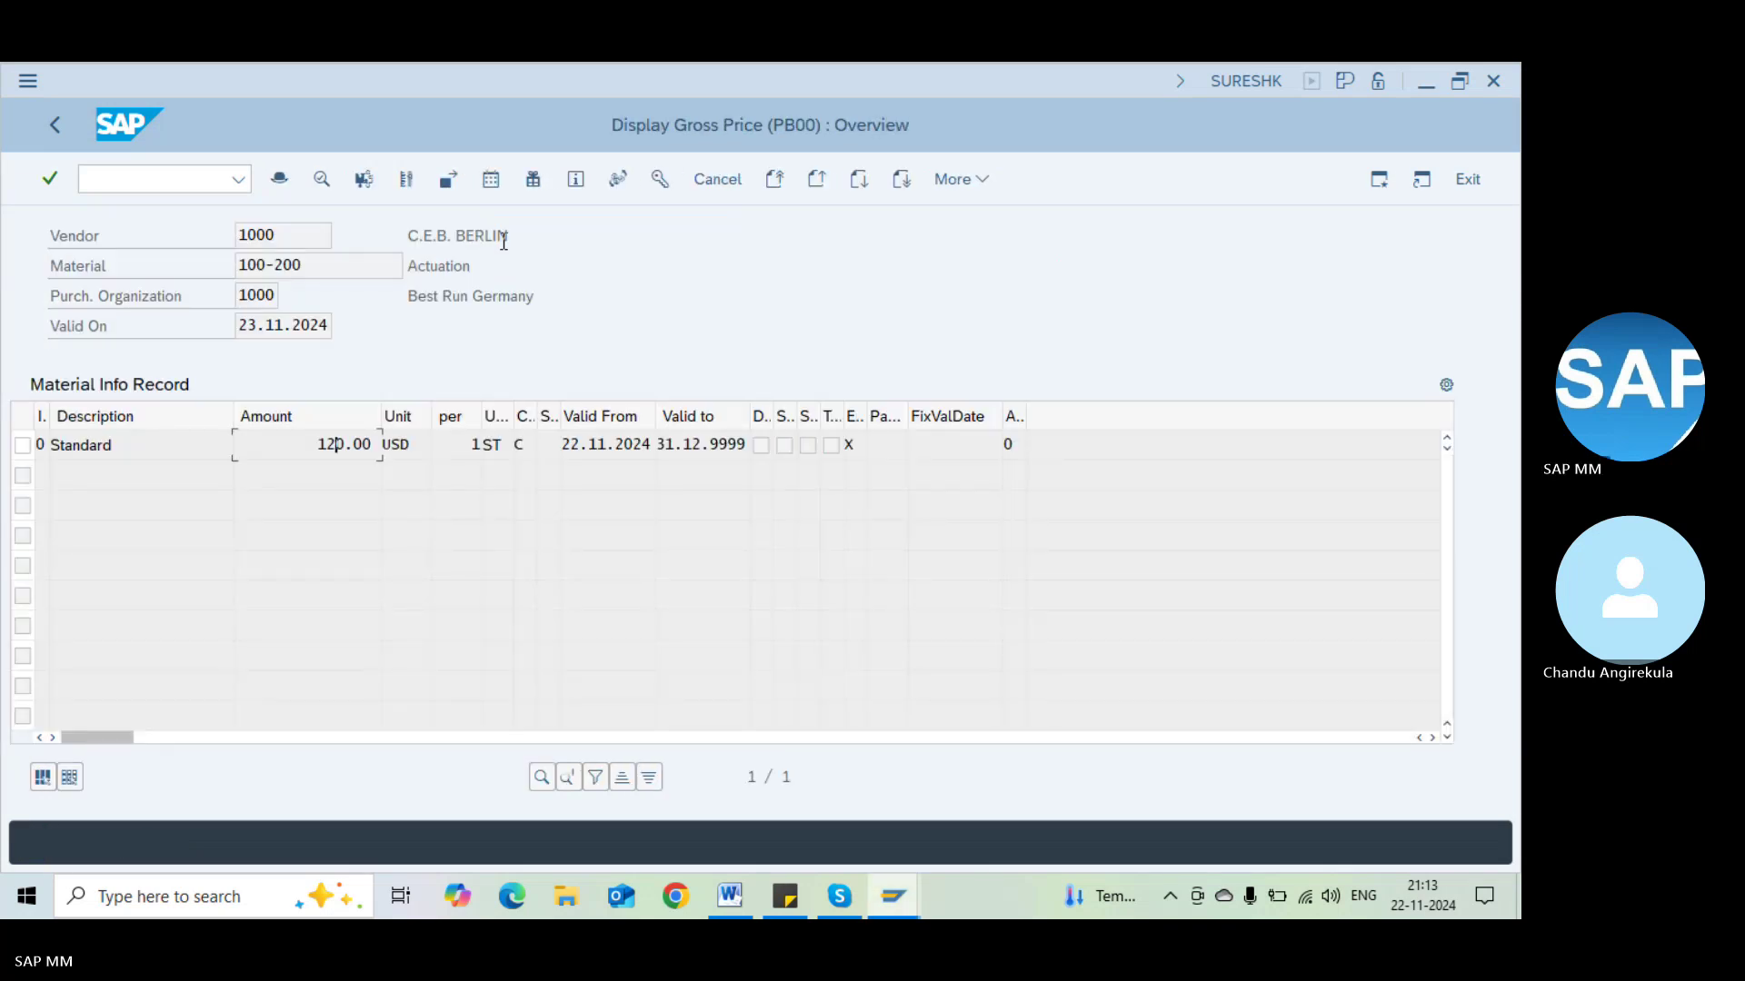
key(alt+Tab)
text(1100)
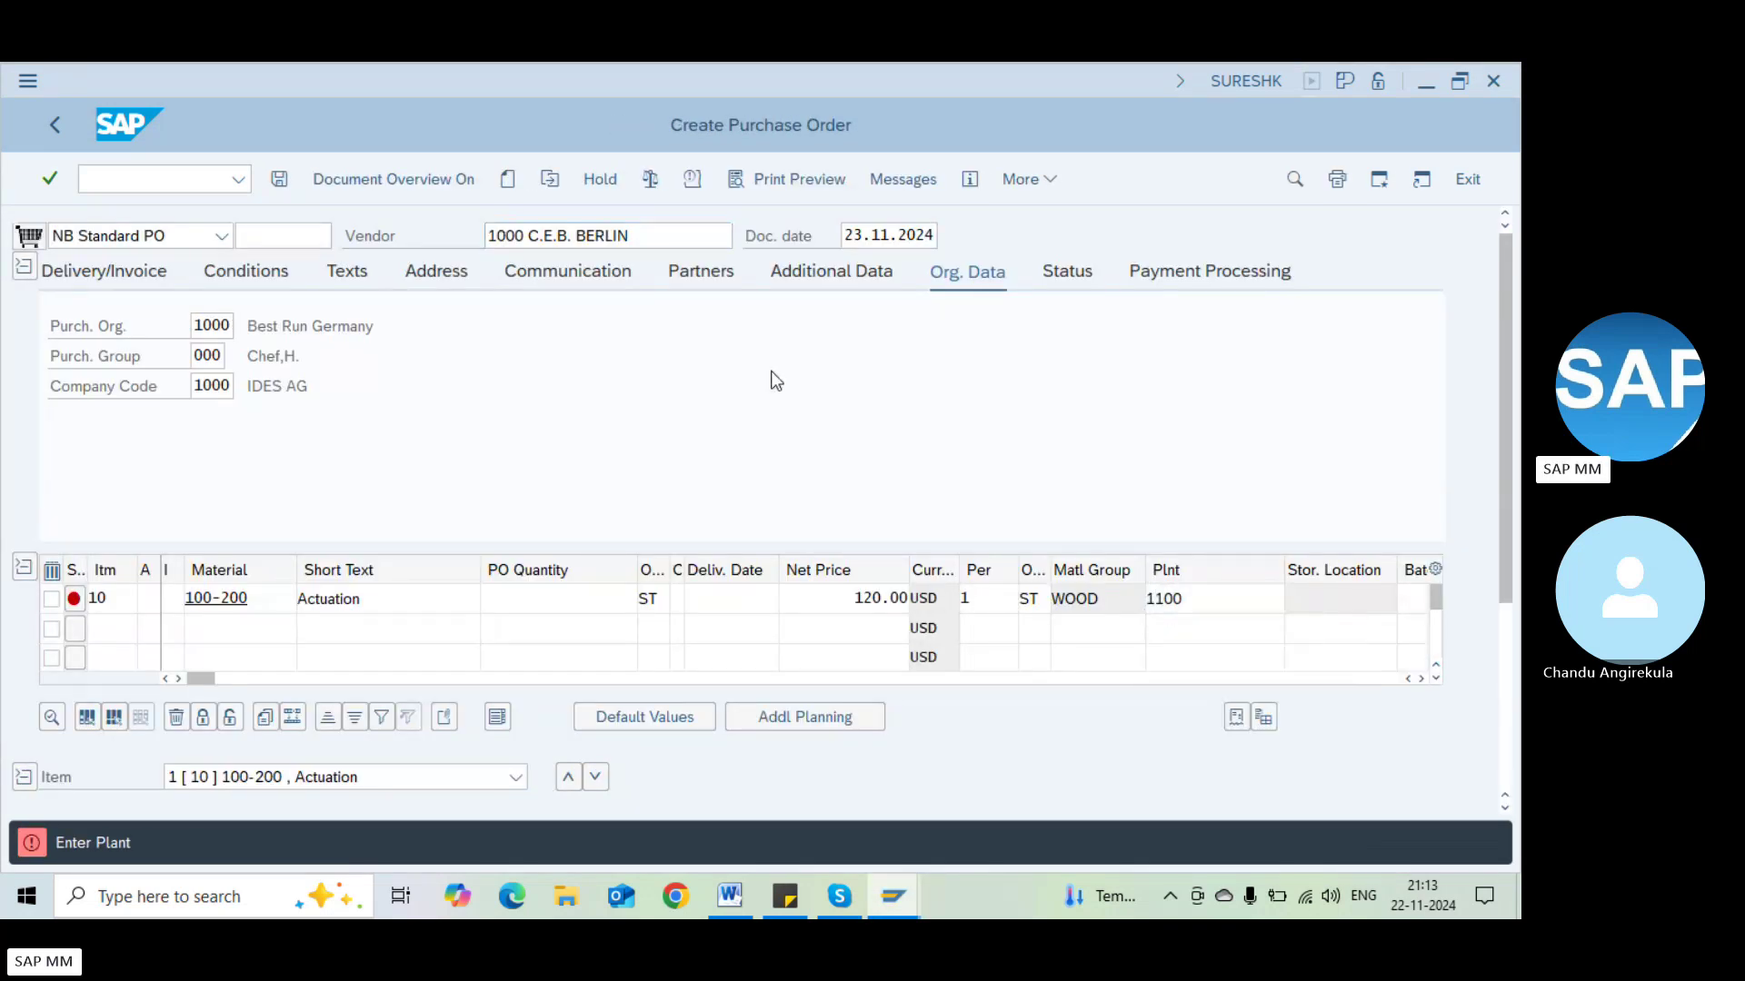
key(Return)
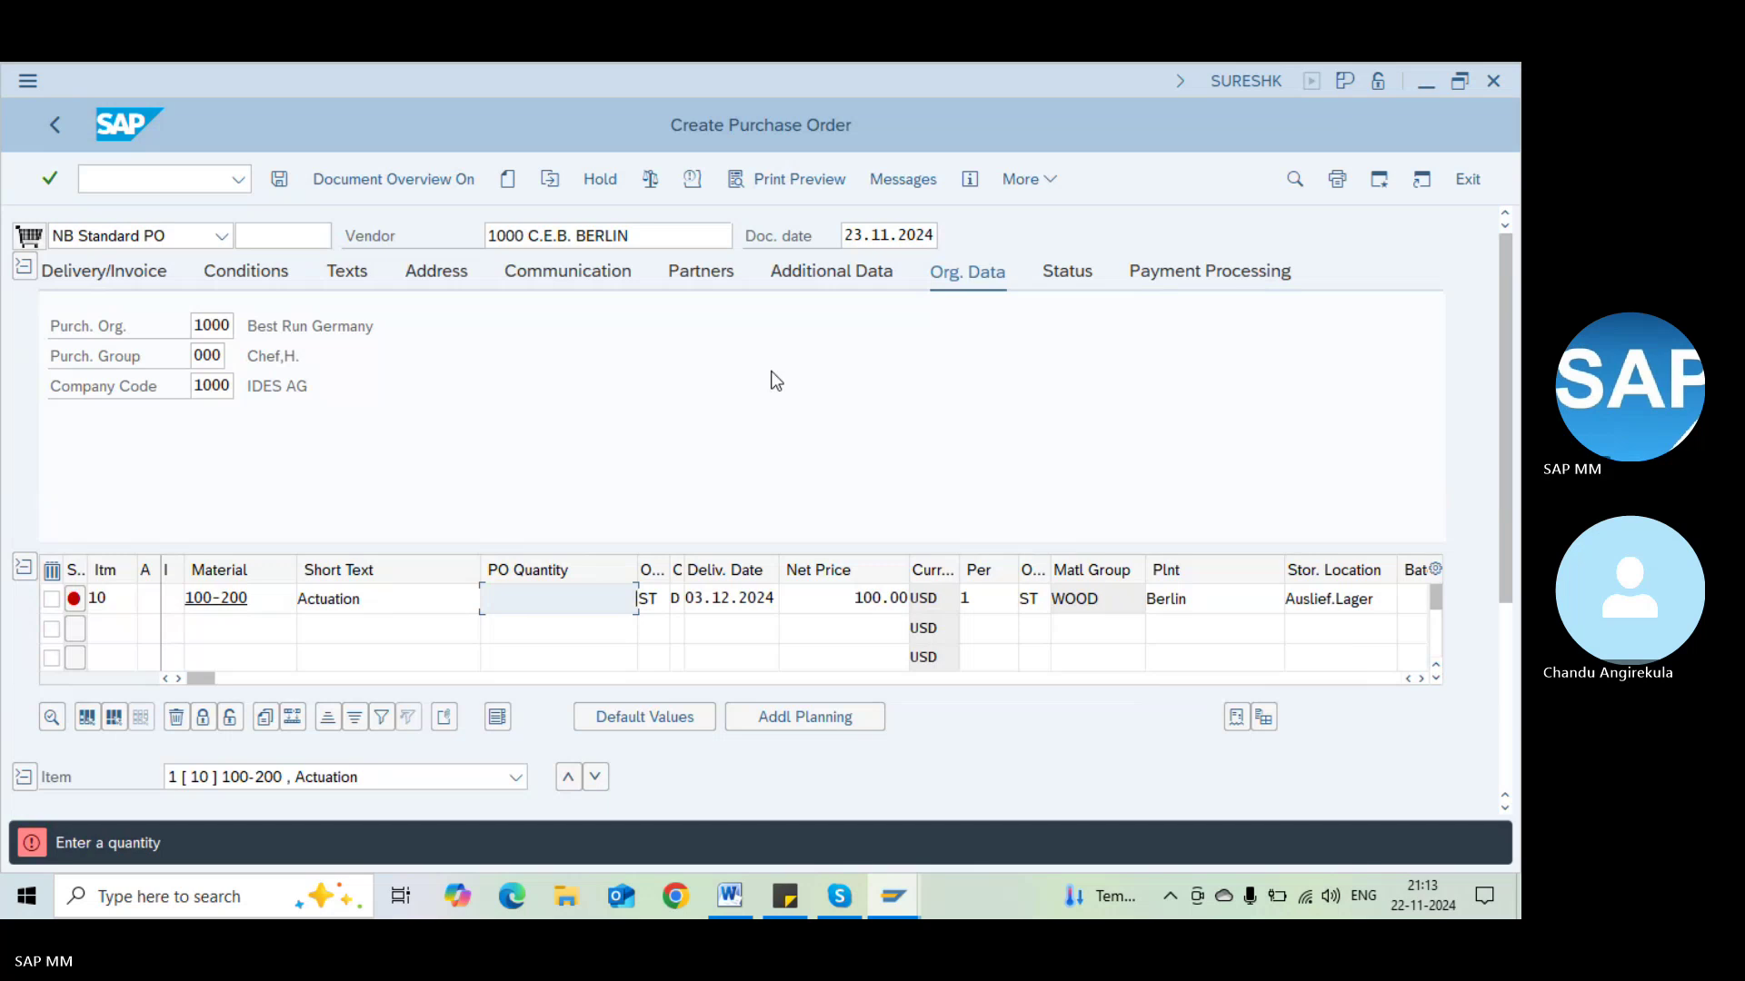
Clear the plant of item 10 and compare its net price with the amount and purchasing organization in the displayed condition record
click(1178, 598)
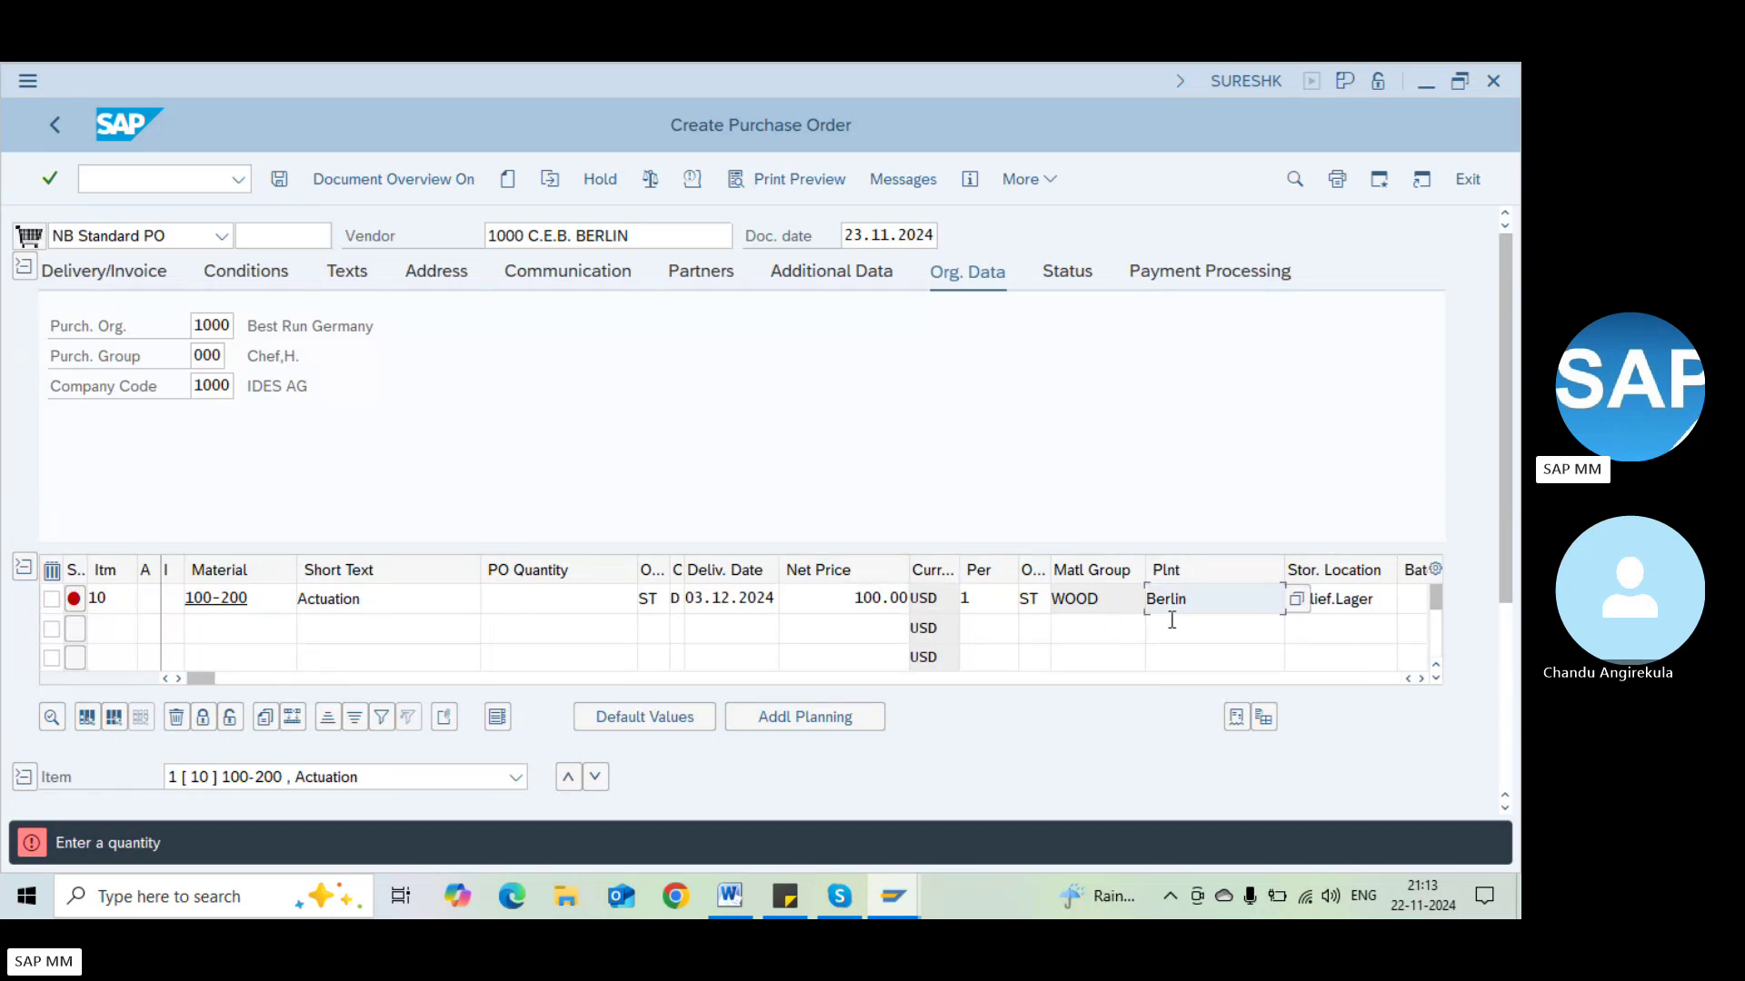
key(BackSpace)
key(BackSpace)
key(BackSpace)
key(BackSpace)
key(BackSpace)
key(BackSpace)
key(Return)
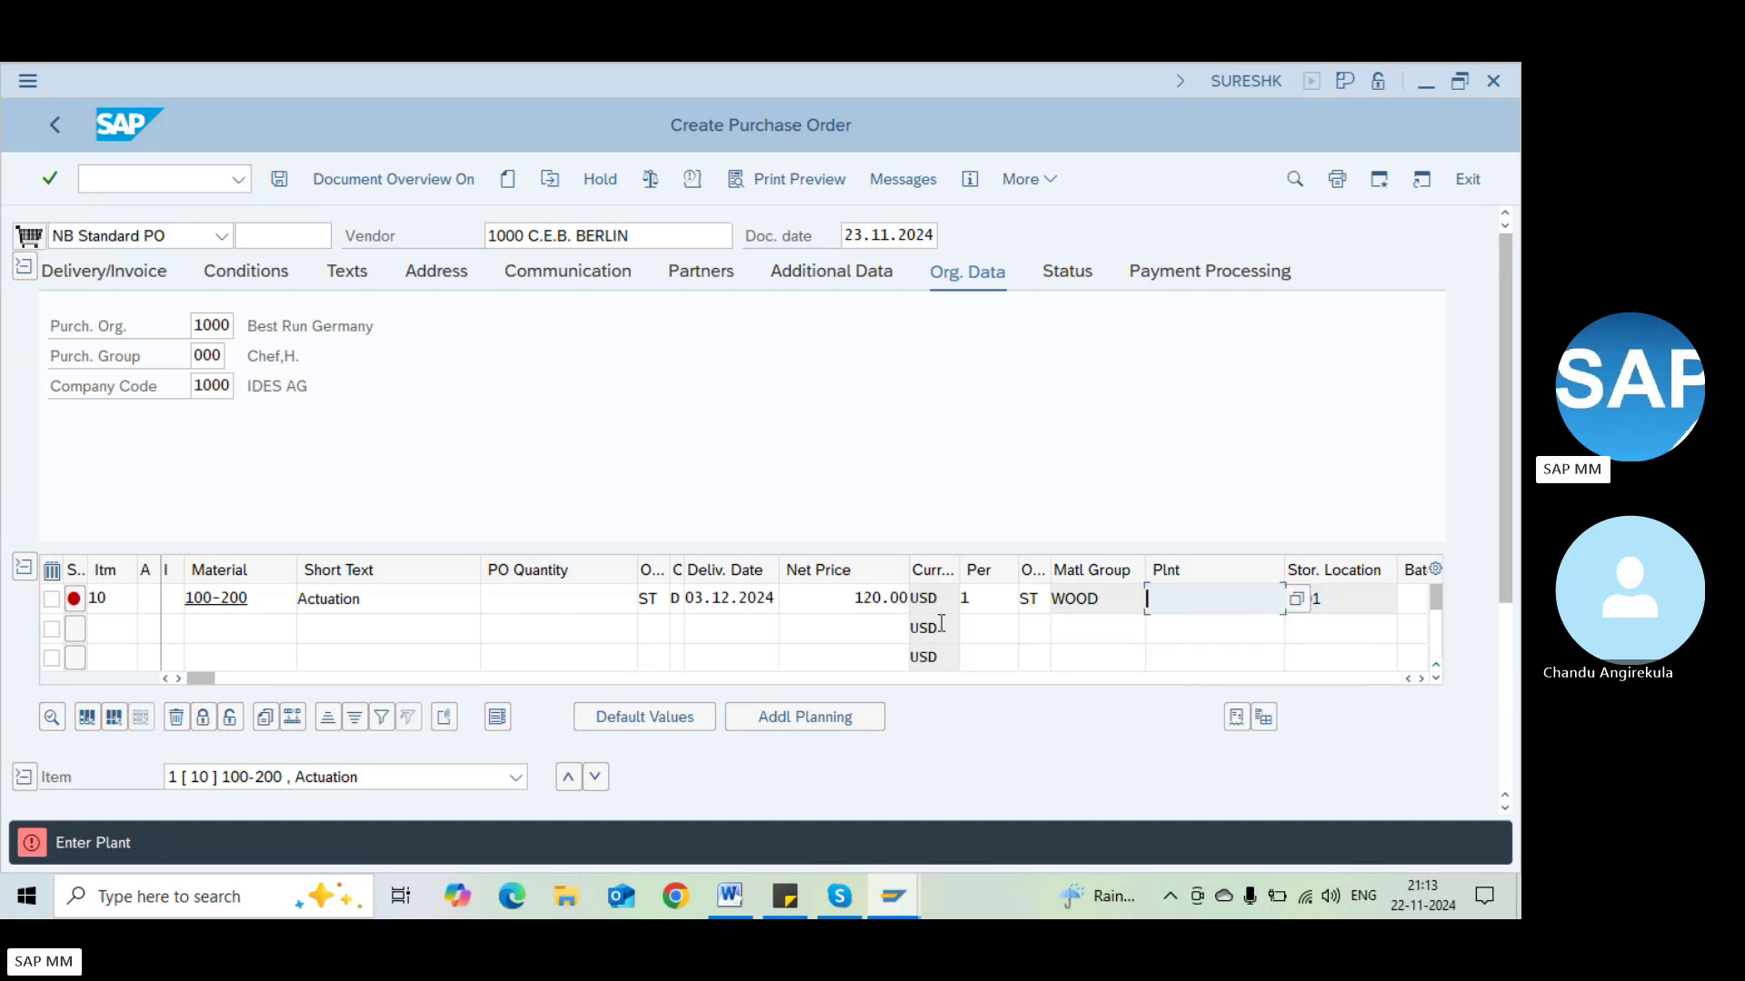
click(850, 602)
double_click(845, 618)
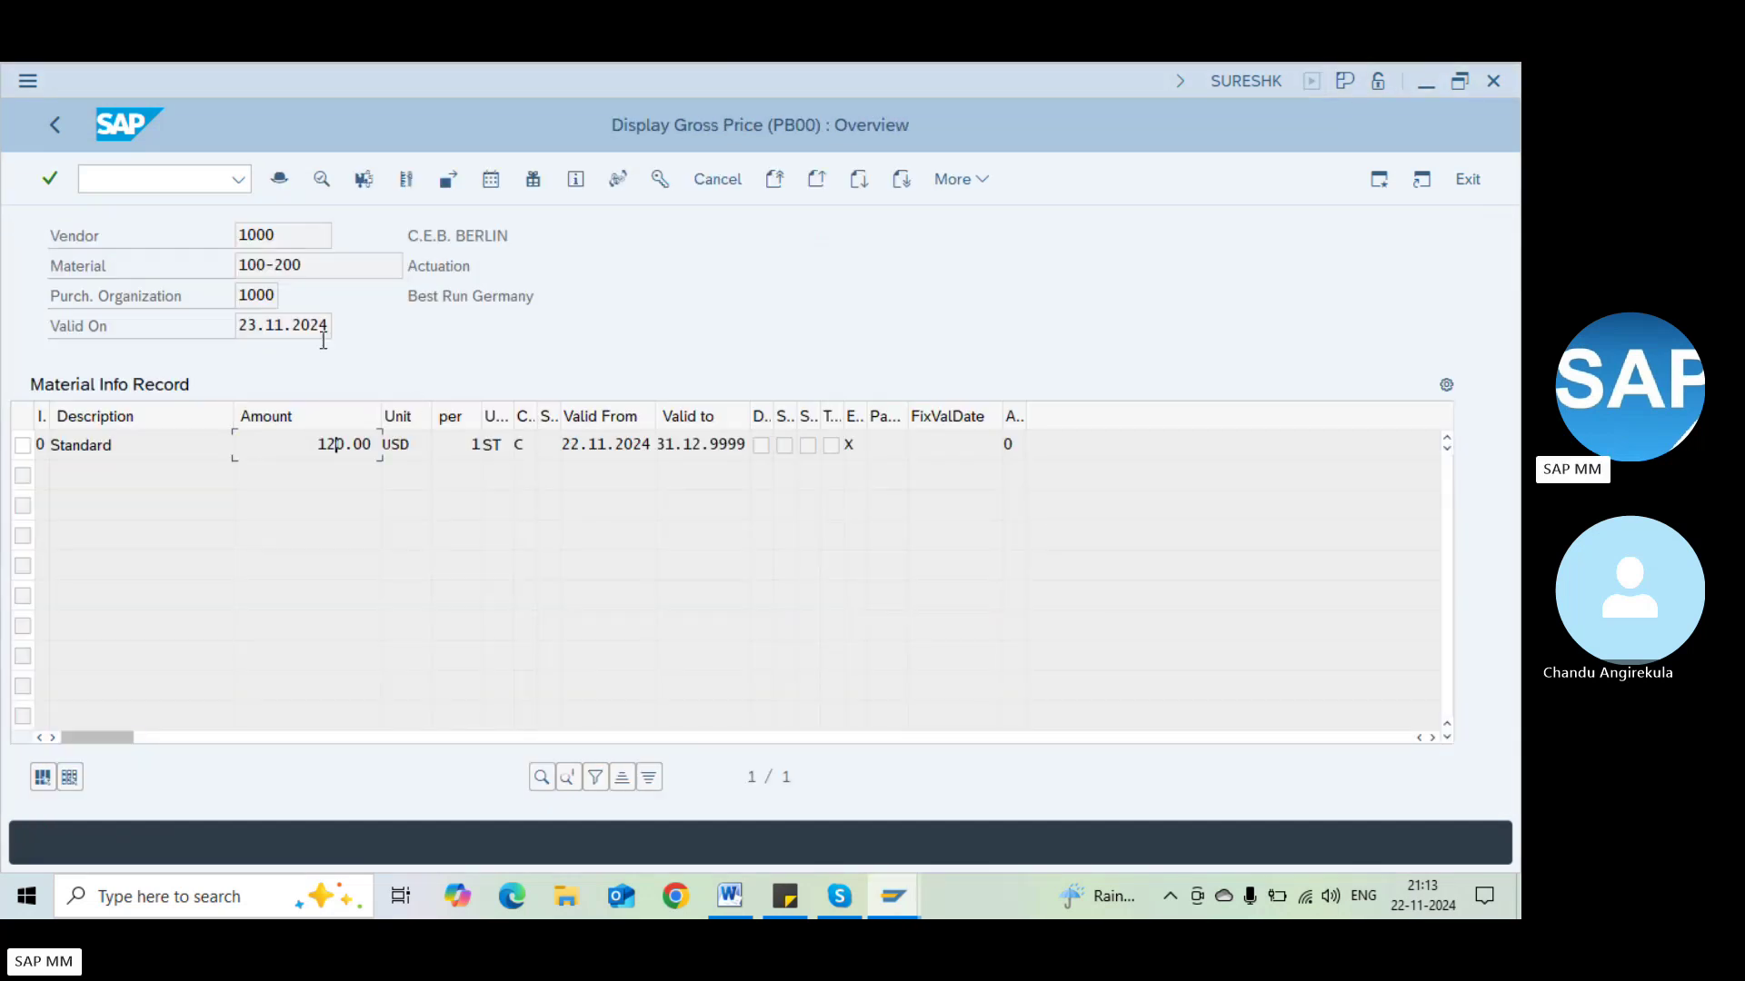
click(257, 296)
key(F3)
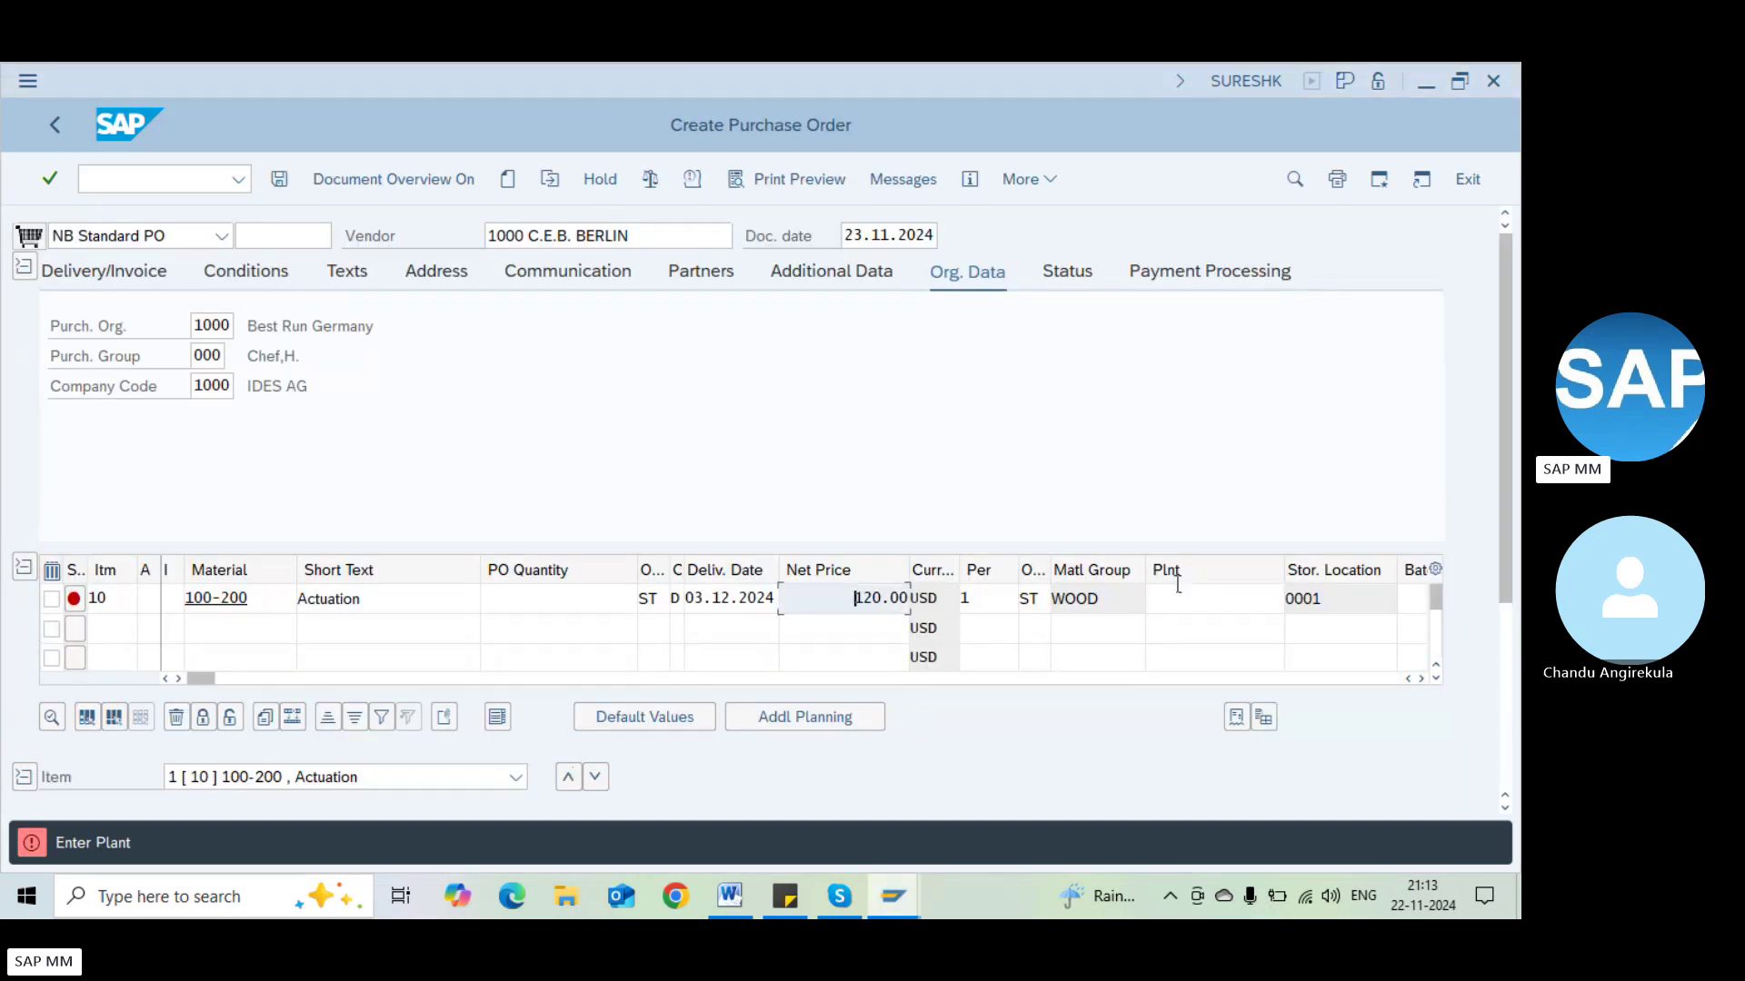
Set the plant of item 10 to 1000 and check the net price determined for it
click(1171, 593)
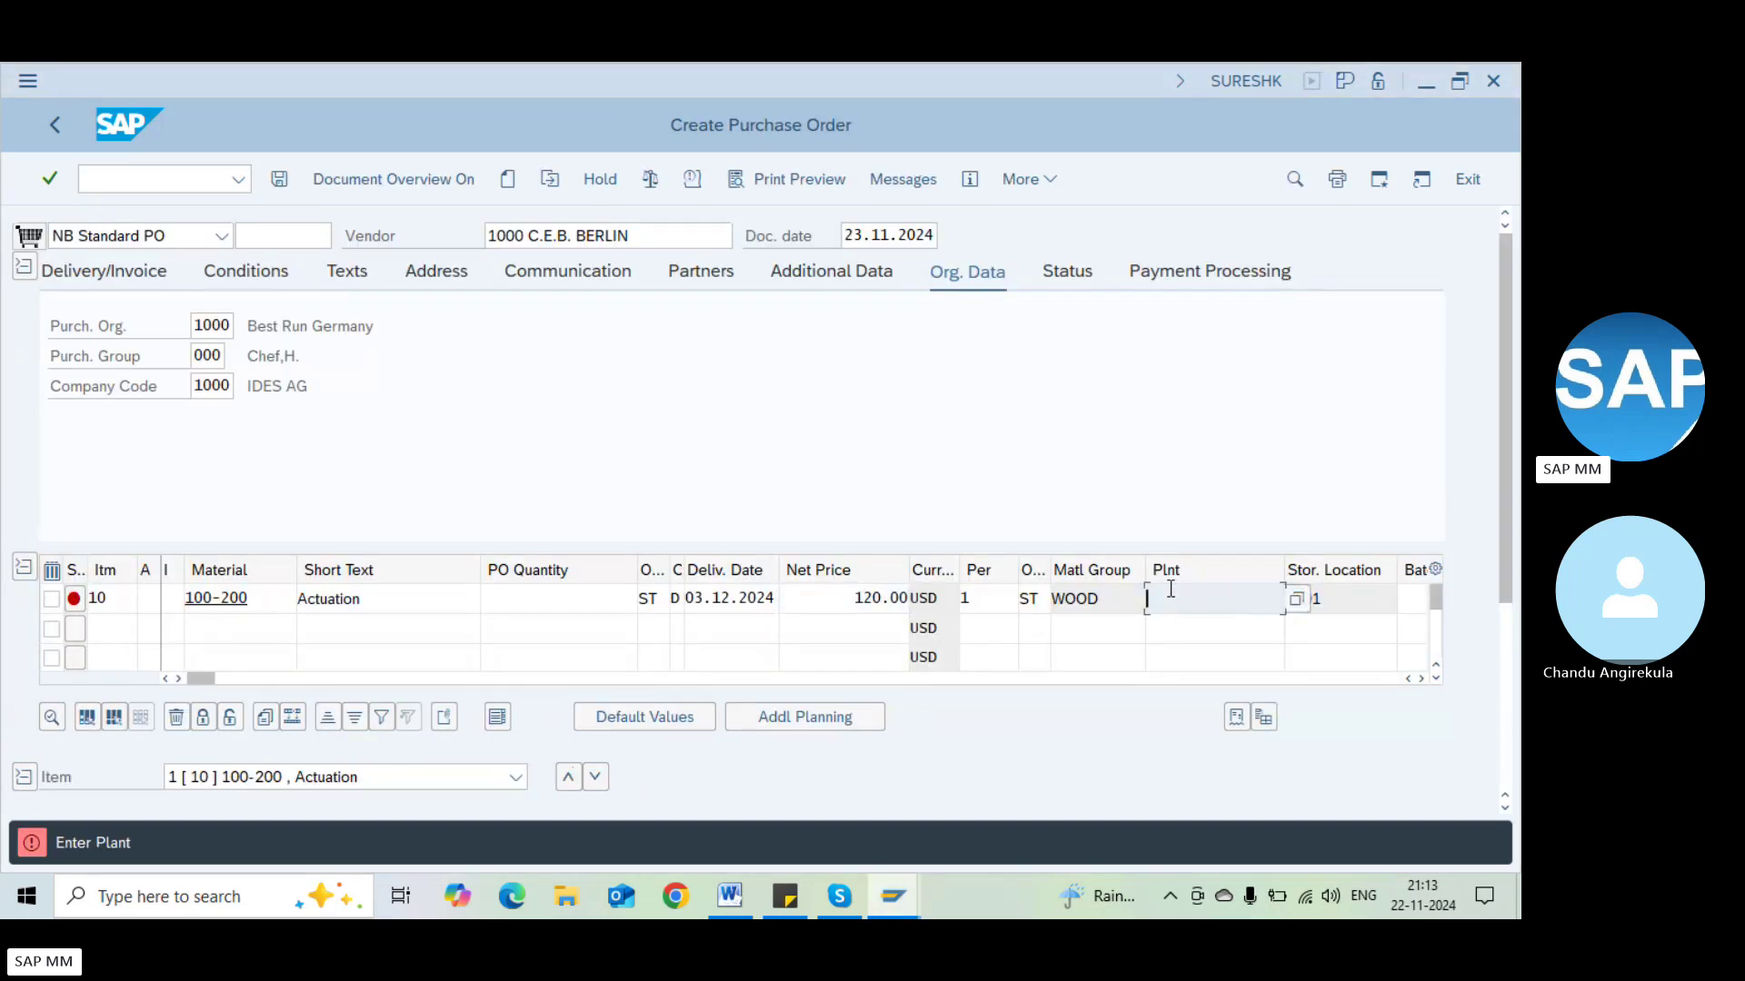
text(1000)
key(Return)
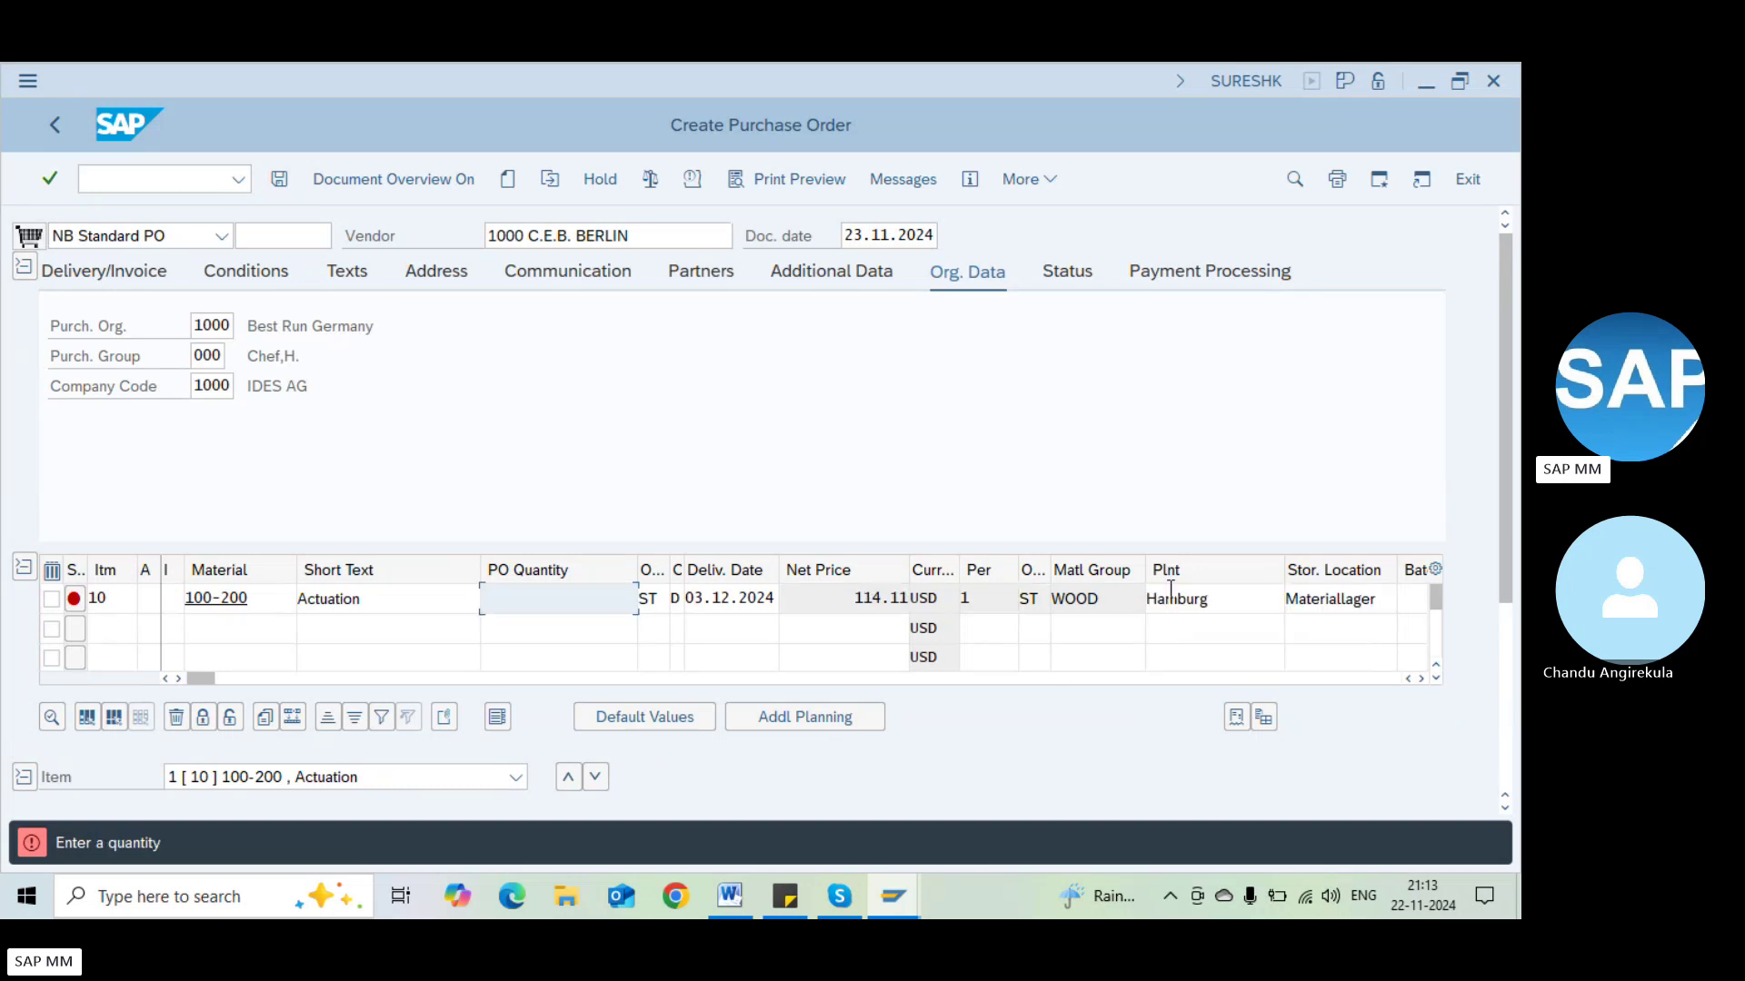
click(829, 587)
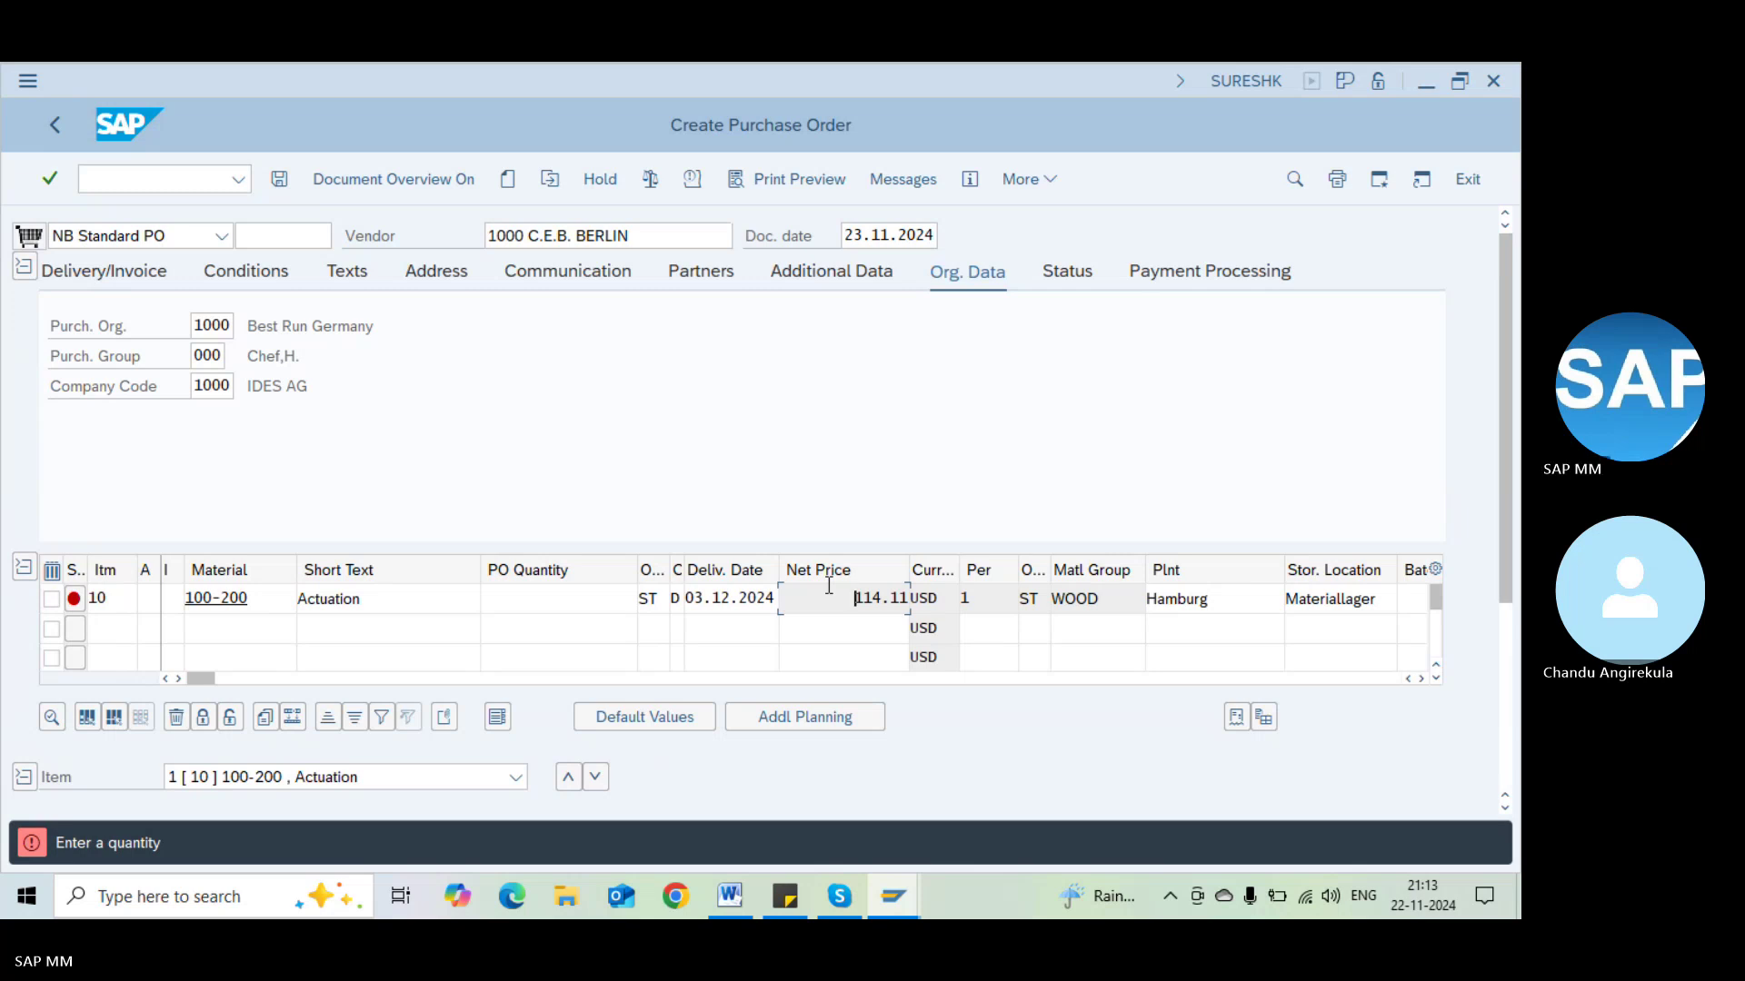
click(1218, 591)
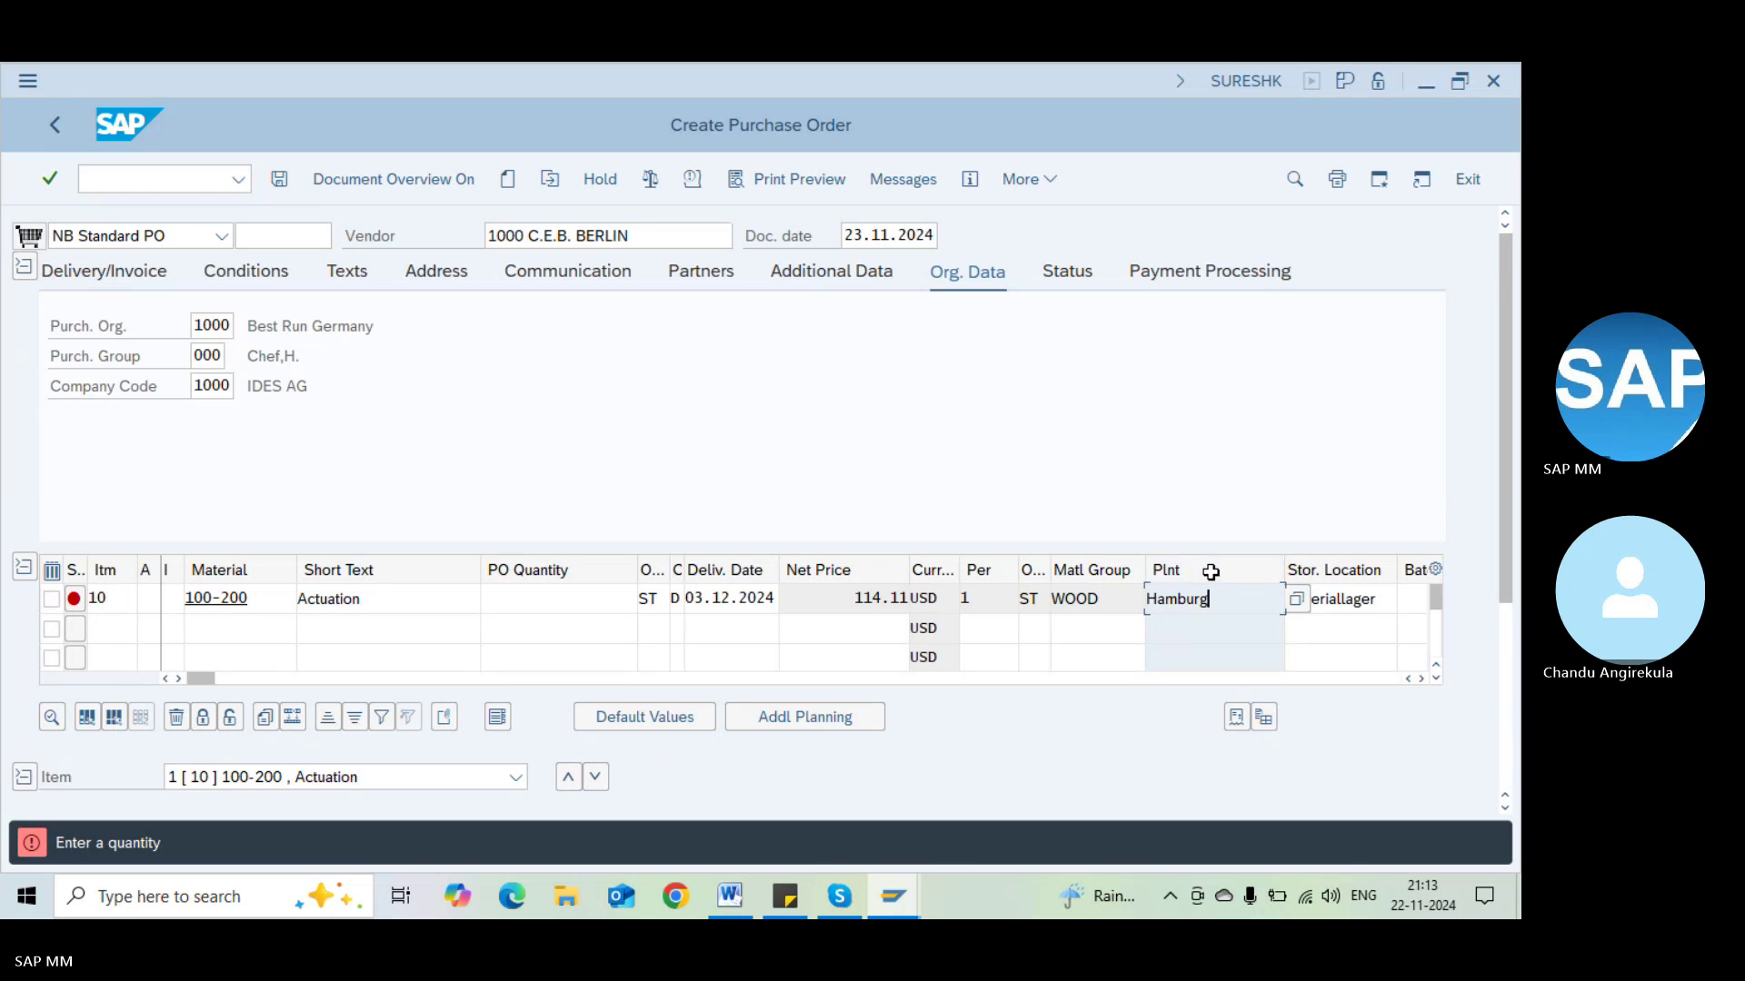
Replace the plant of item 10 with 1200 and compare its net price with the condition record displayed in the other session
key(BackSpace)
key(BackSpace)
key(BackSpace)
key(BackSpace)
key(BackSpace)
key(BackSpace)
key(BackSpace)
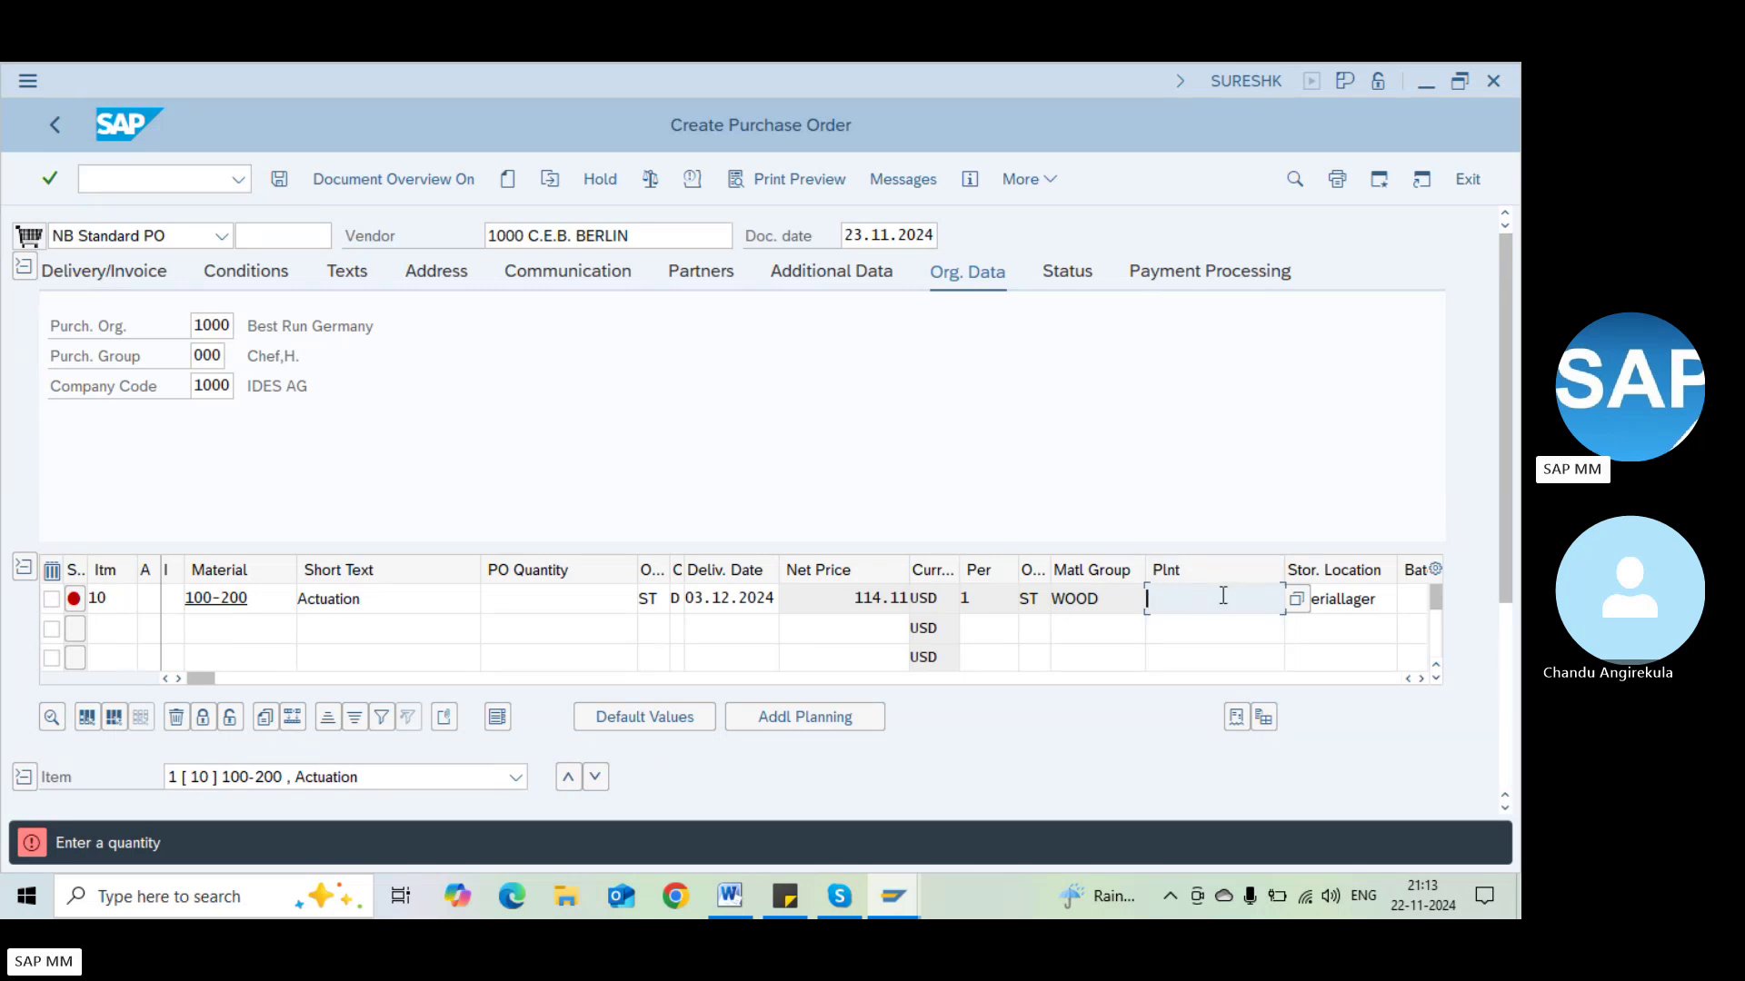
text(12)
text(0.00)
key(Return)
text(12)
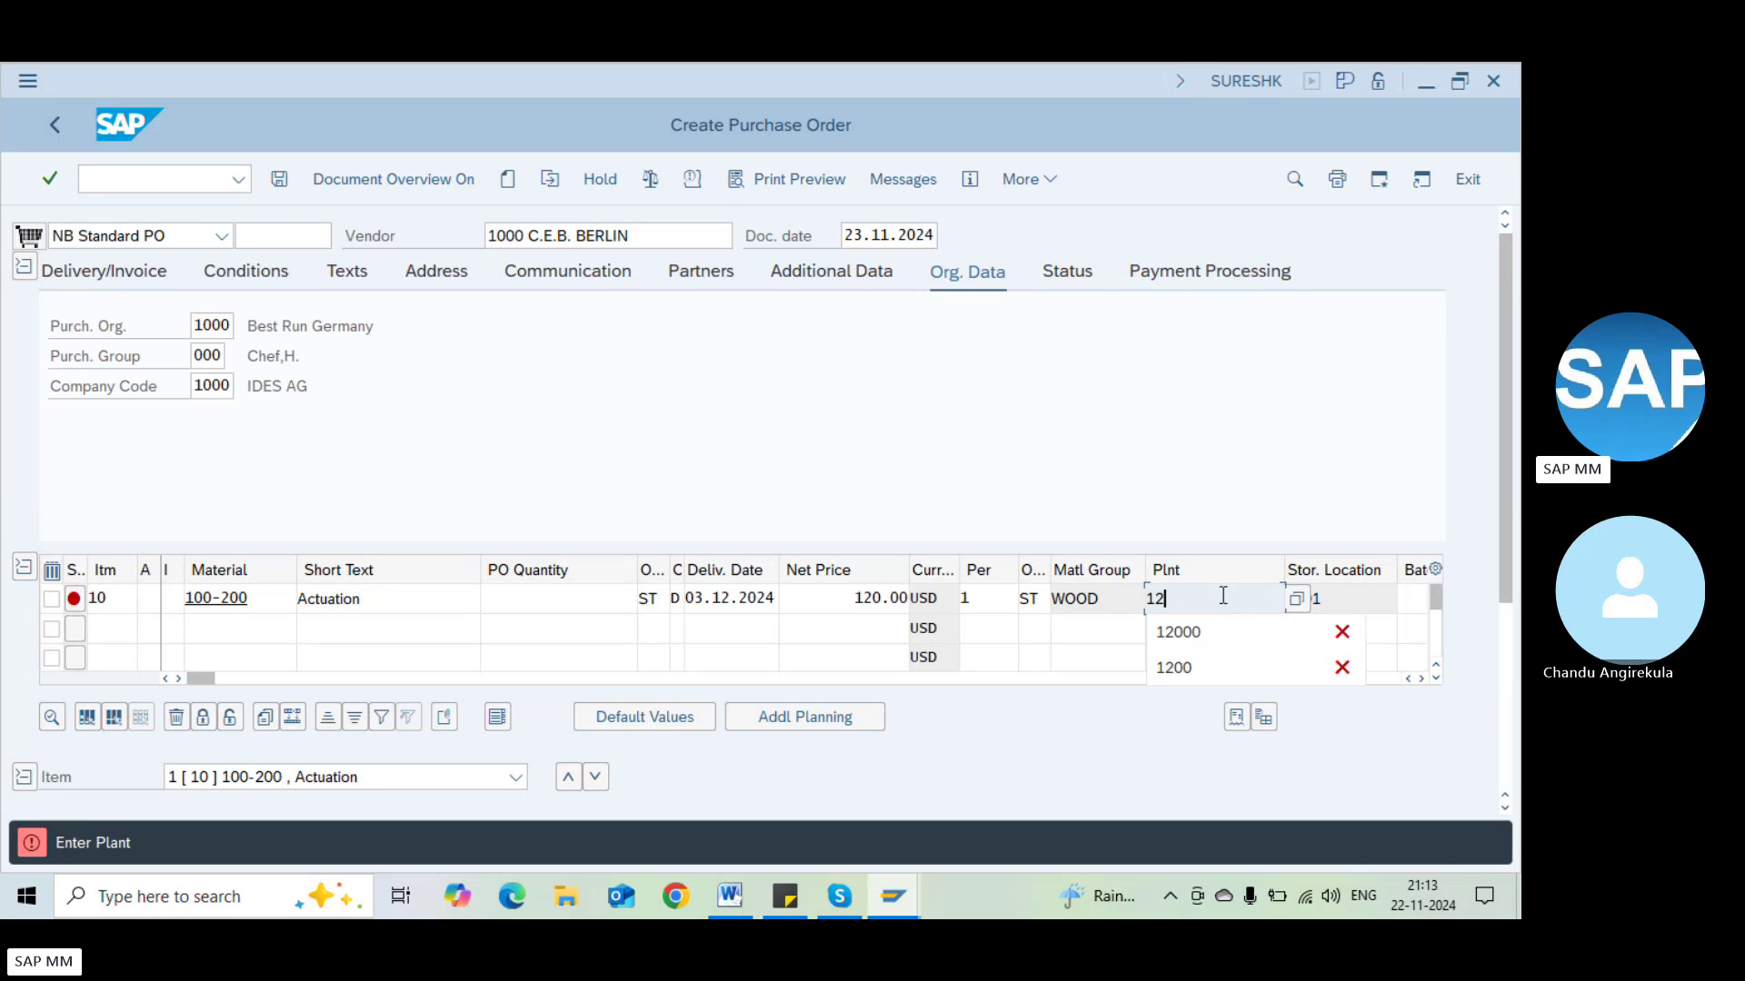
text(00)
key(Return)
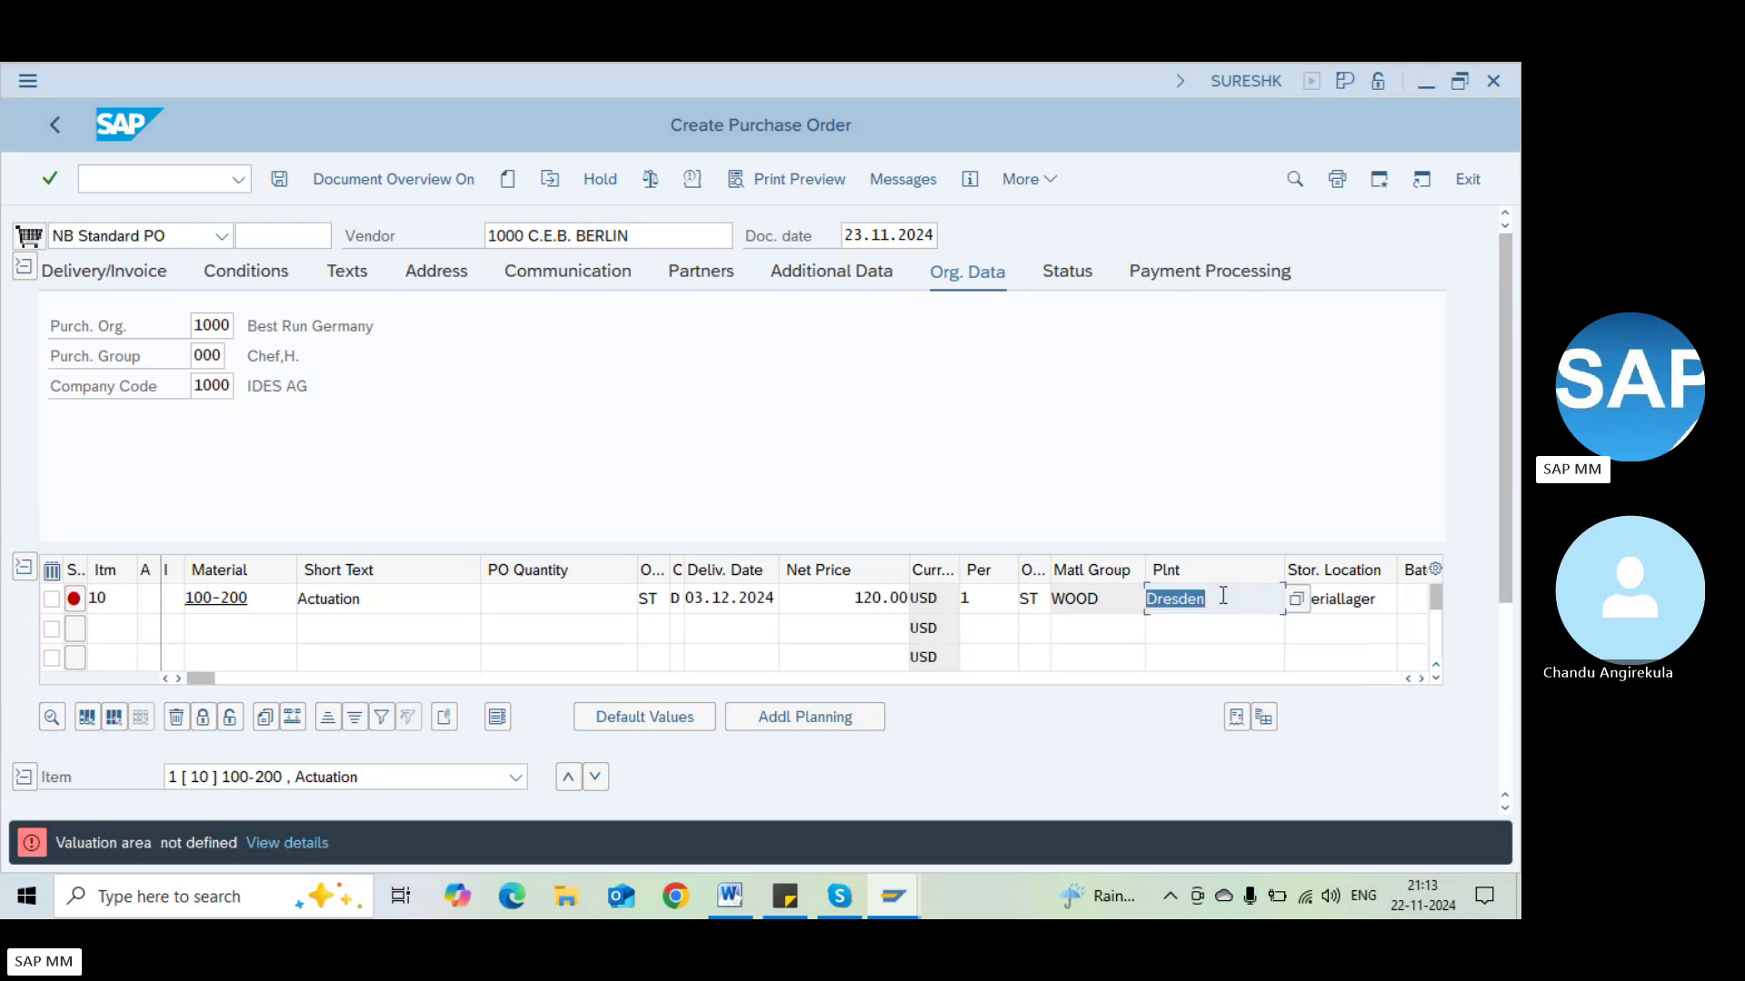
click(847, 596)
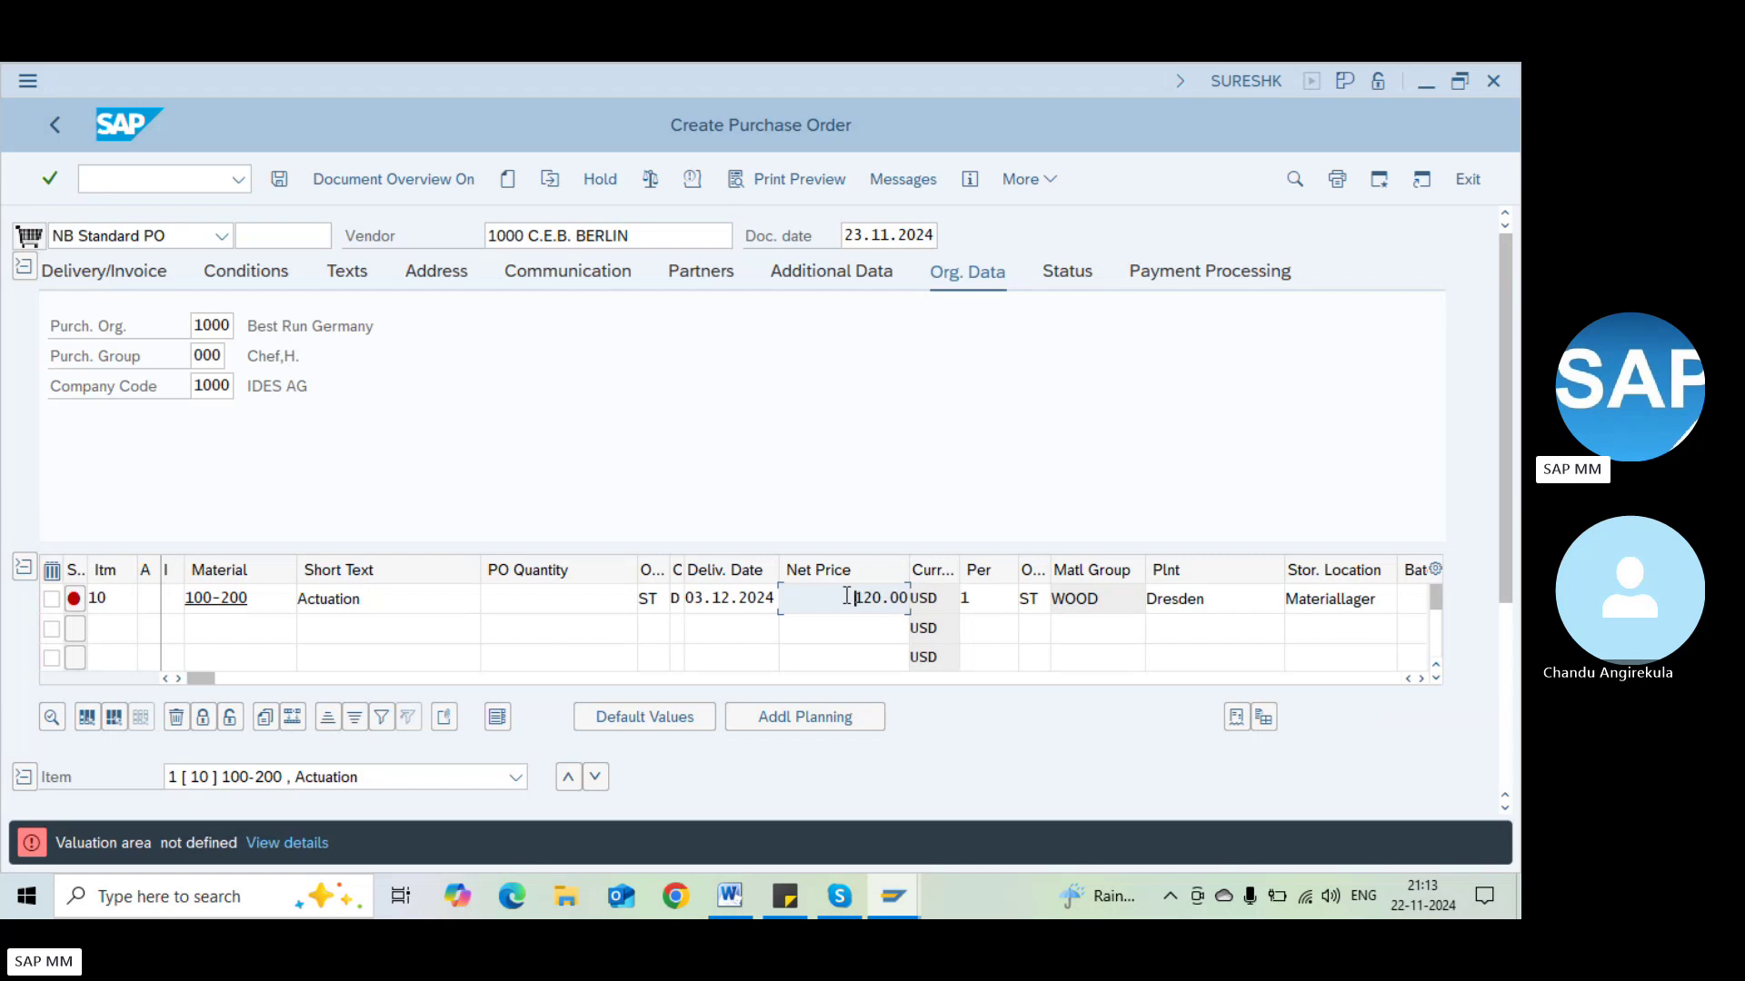
double_click(920, 591)
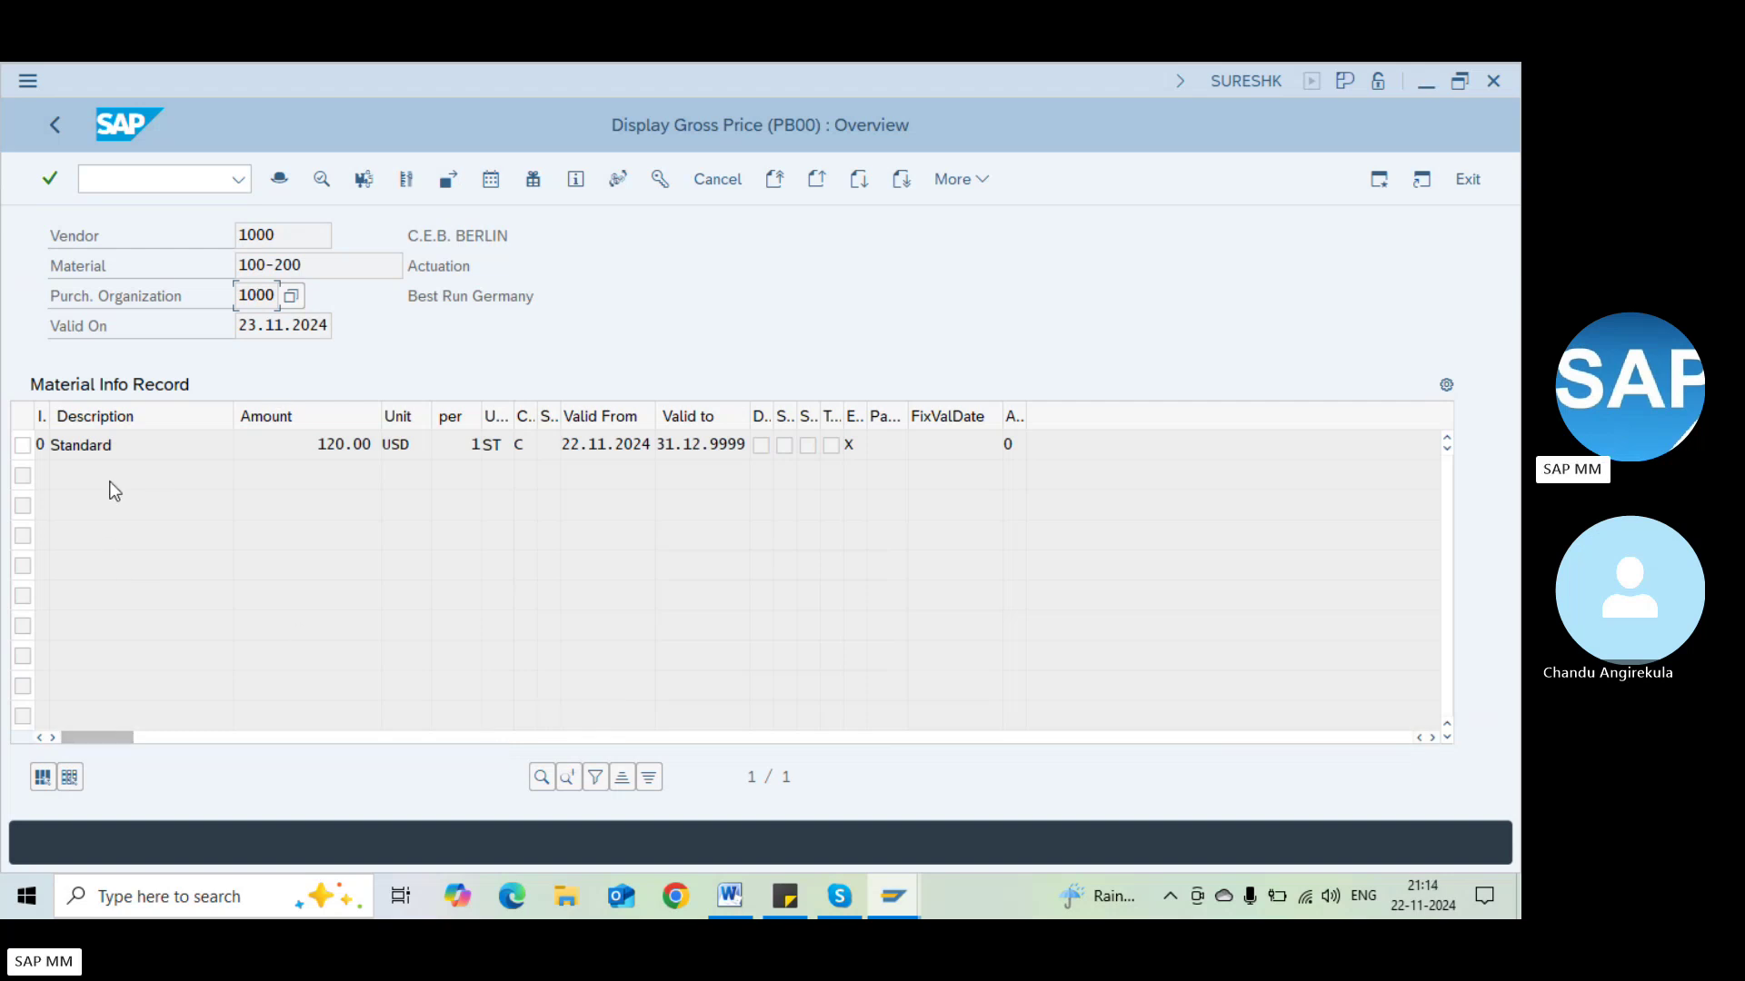
key(F3)
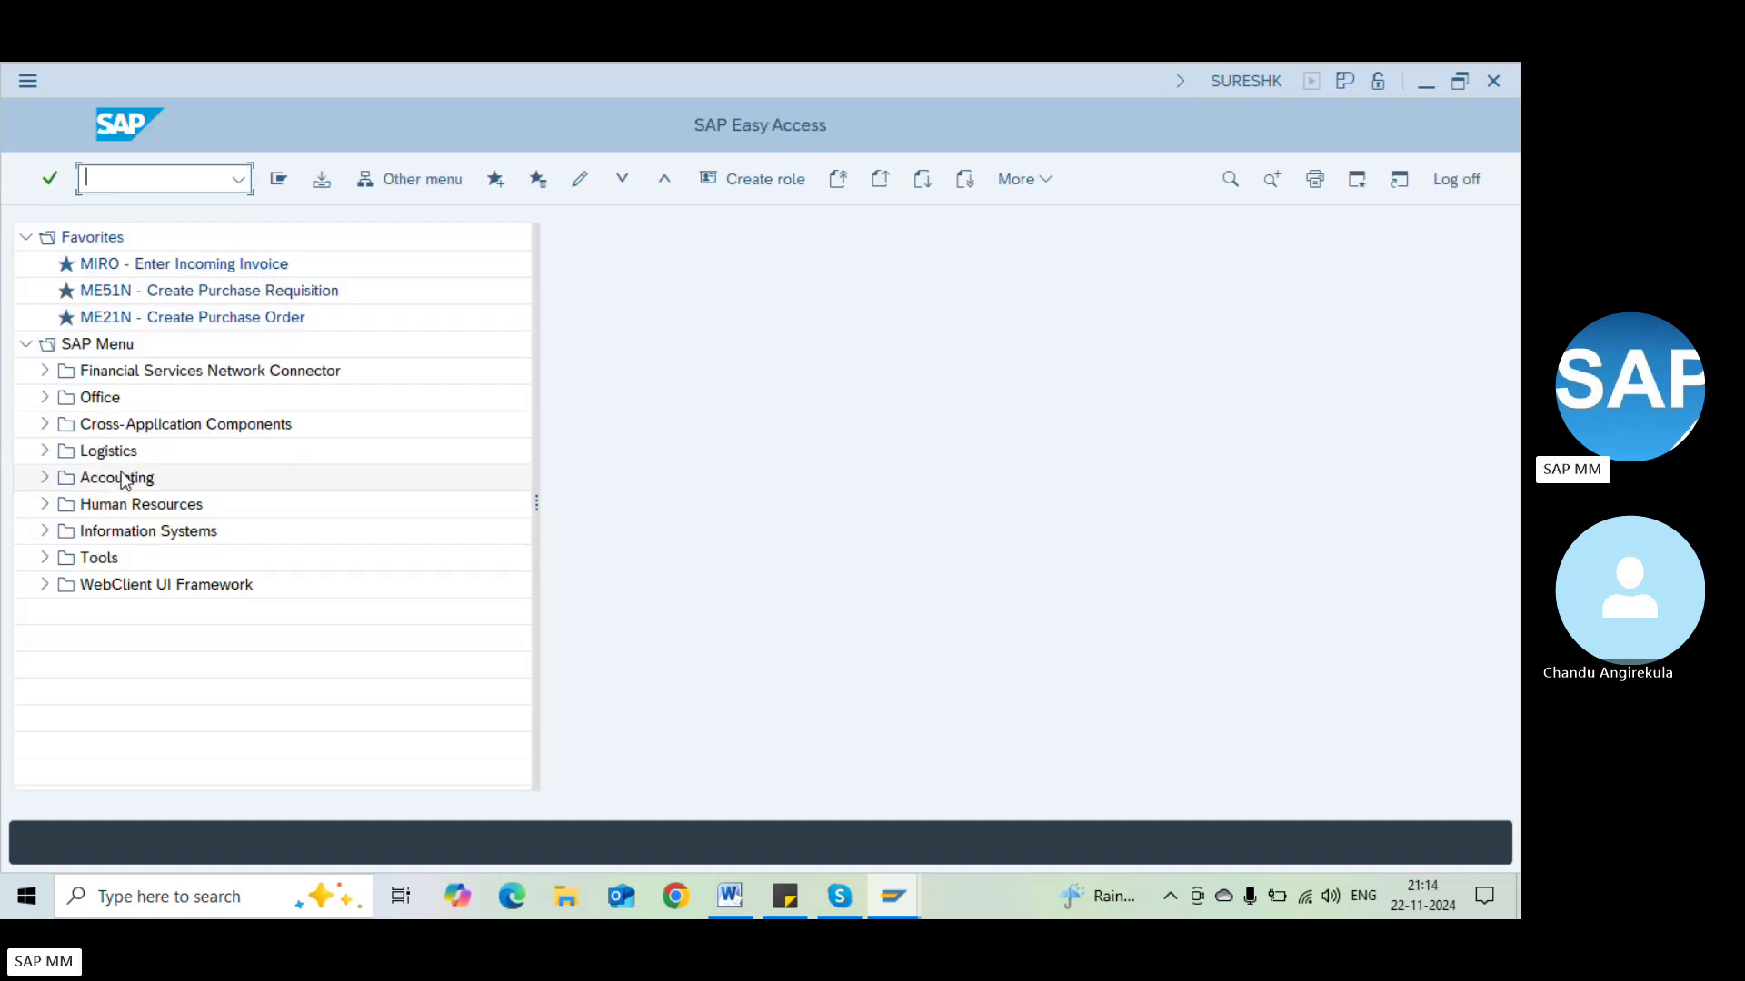
click(218, 289)
double_click(219, 289)
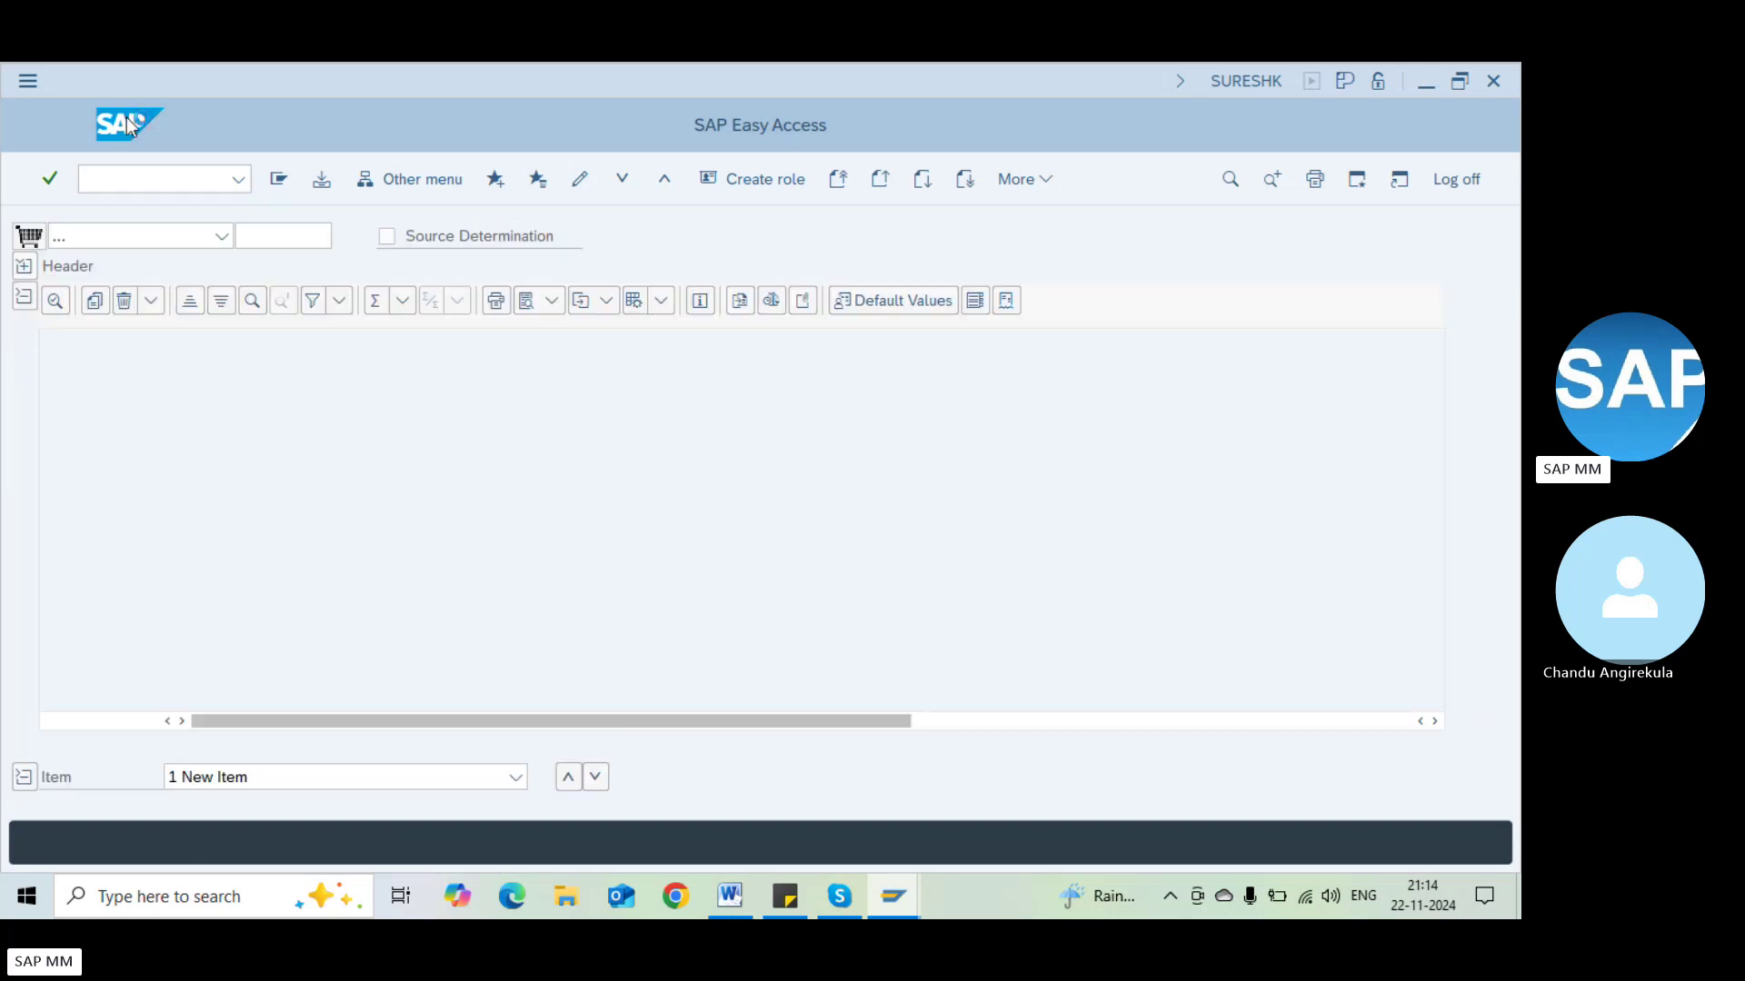
key(F3)
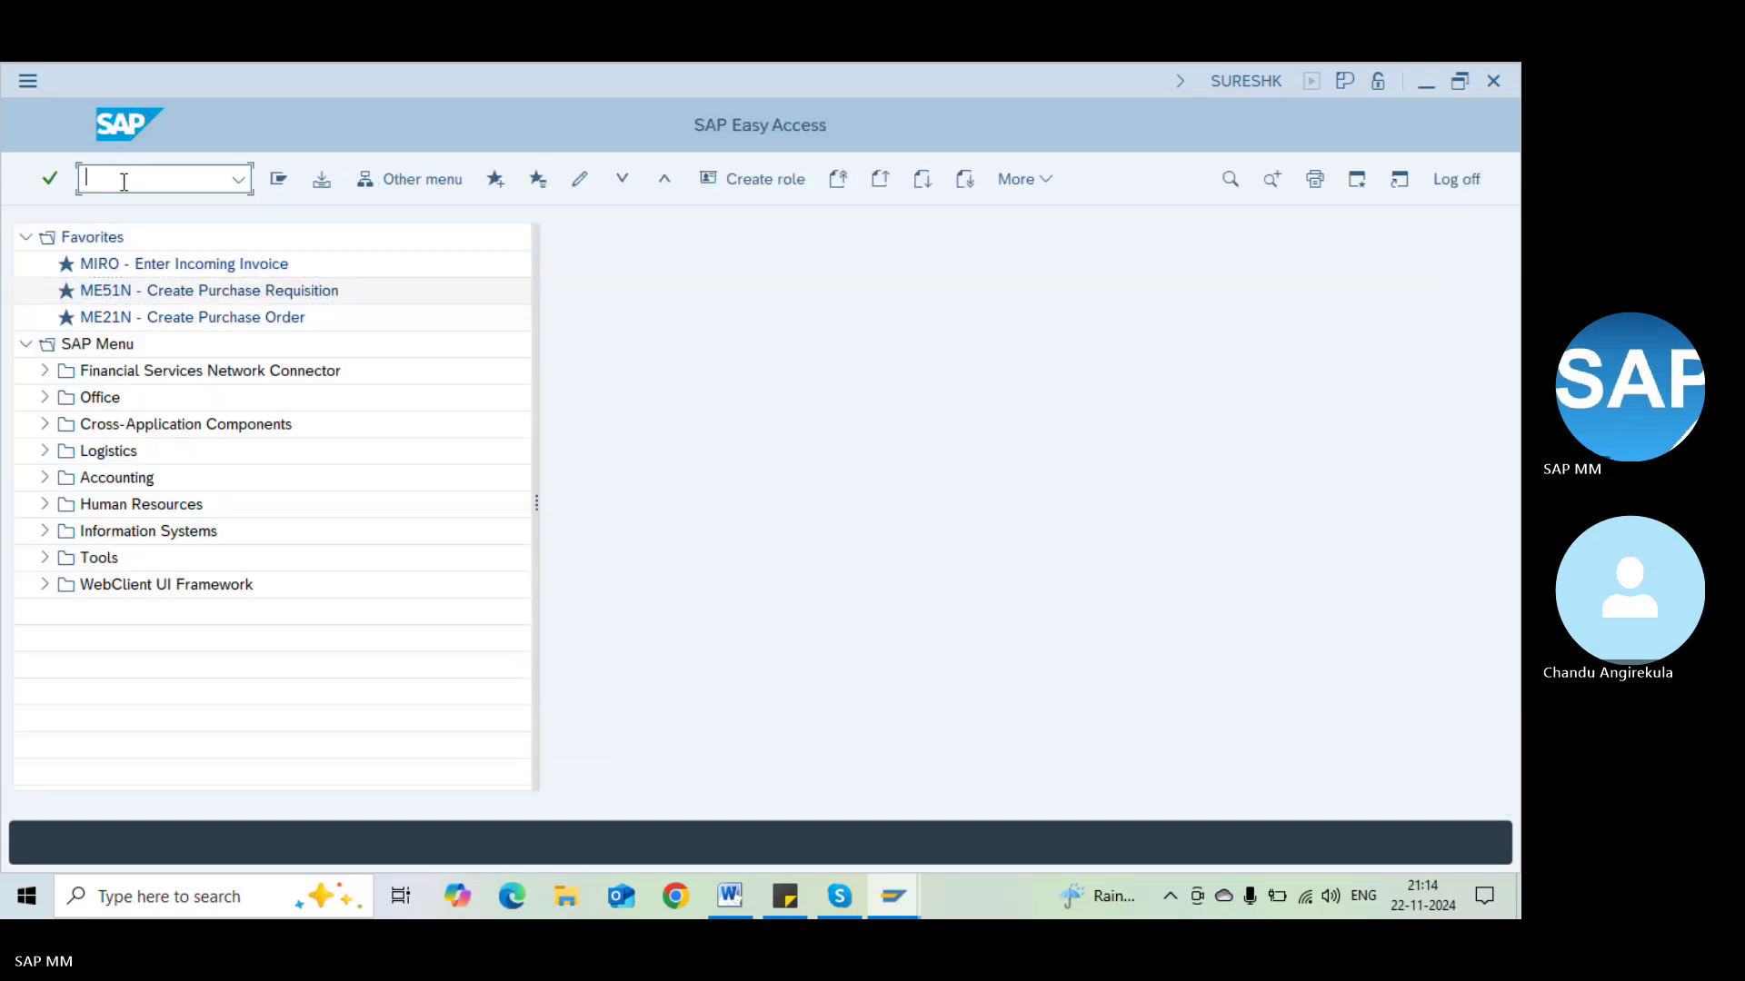
Start MEK1 for condition type PB00 with the key combination Plant Info Record per Order Unit
text(mek1)
key(Return)
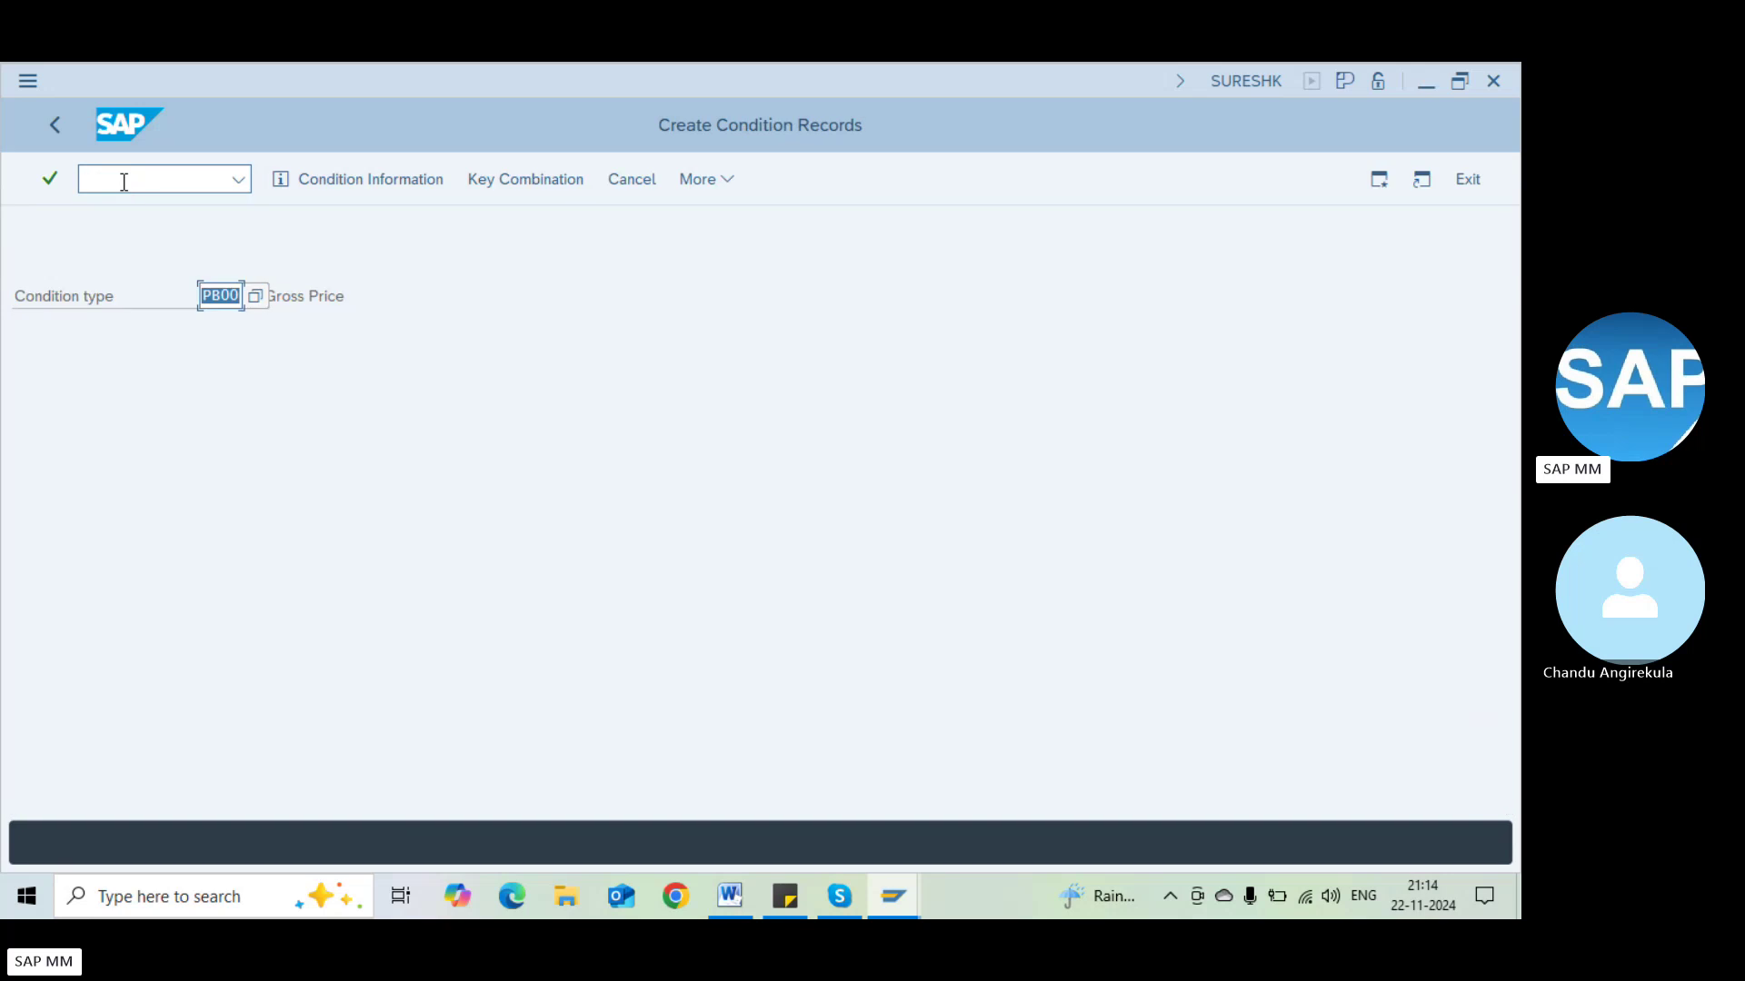
key(Return)
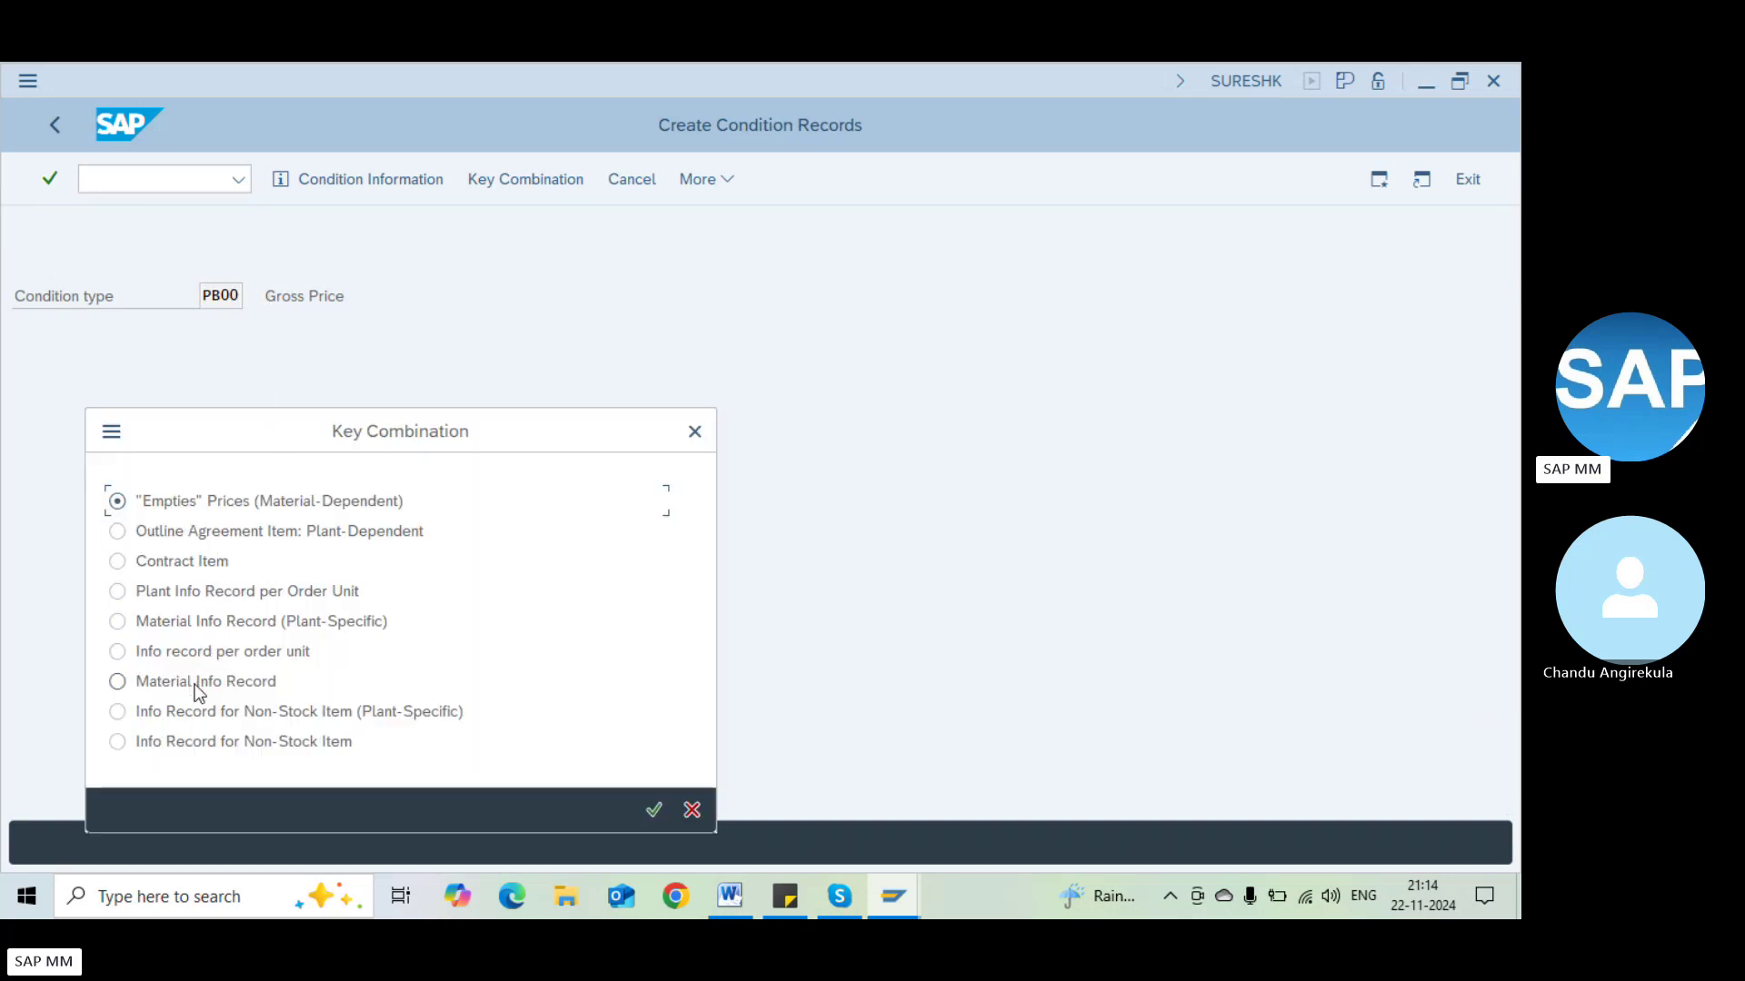
click(209, 595)
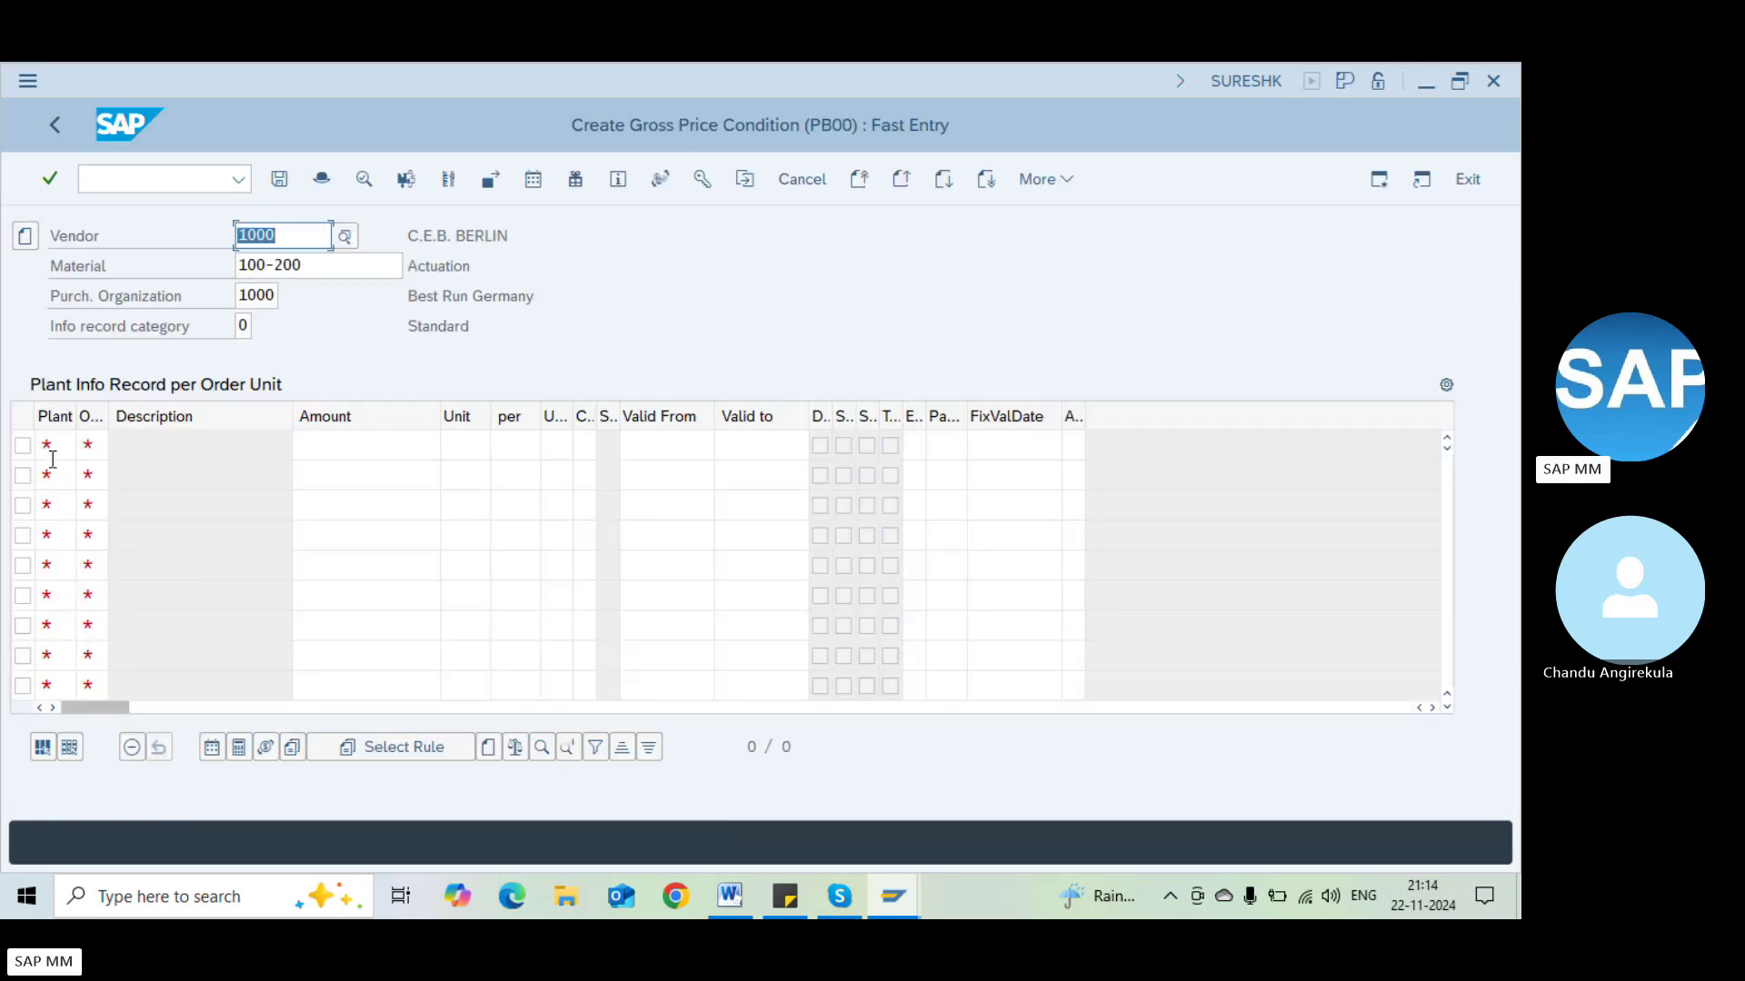
Enter plants 1100, 1000 and 1200 in the first three condition rows for material 100-200
click(52, 447)
click(263, 264)
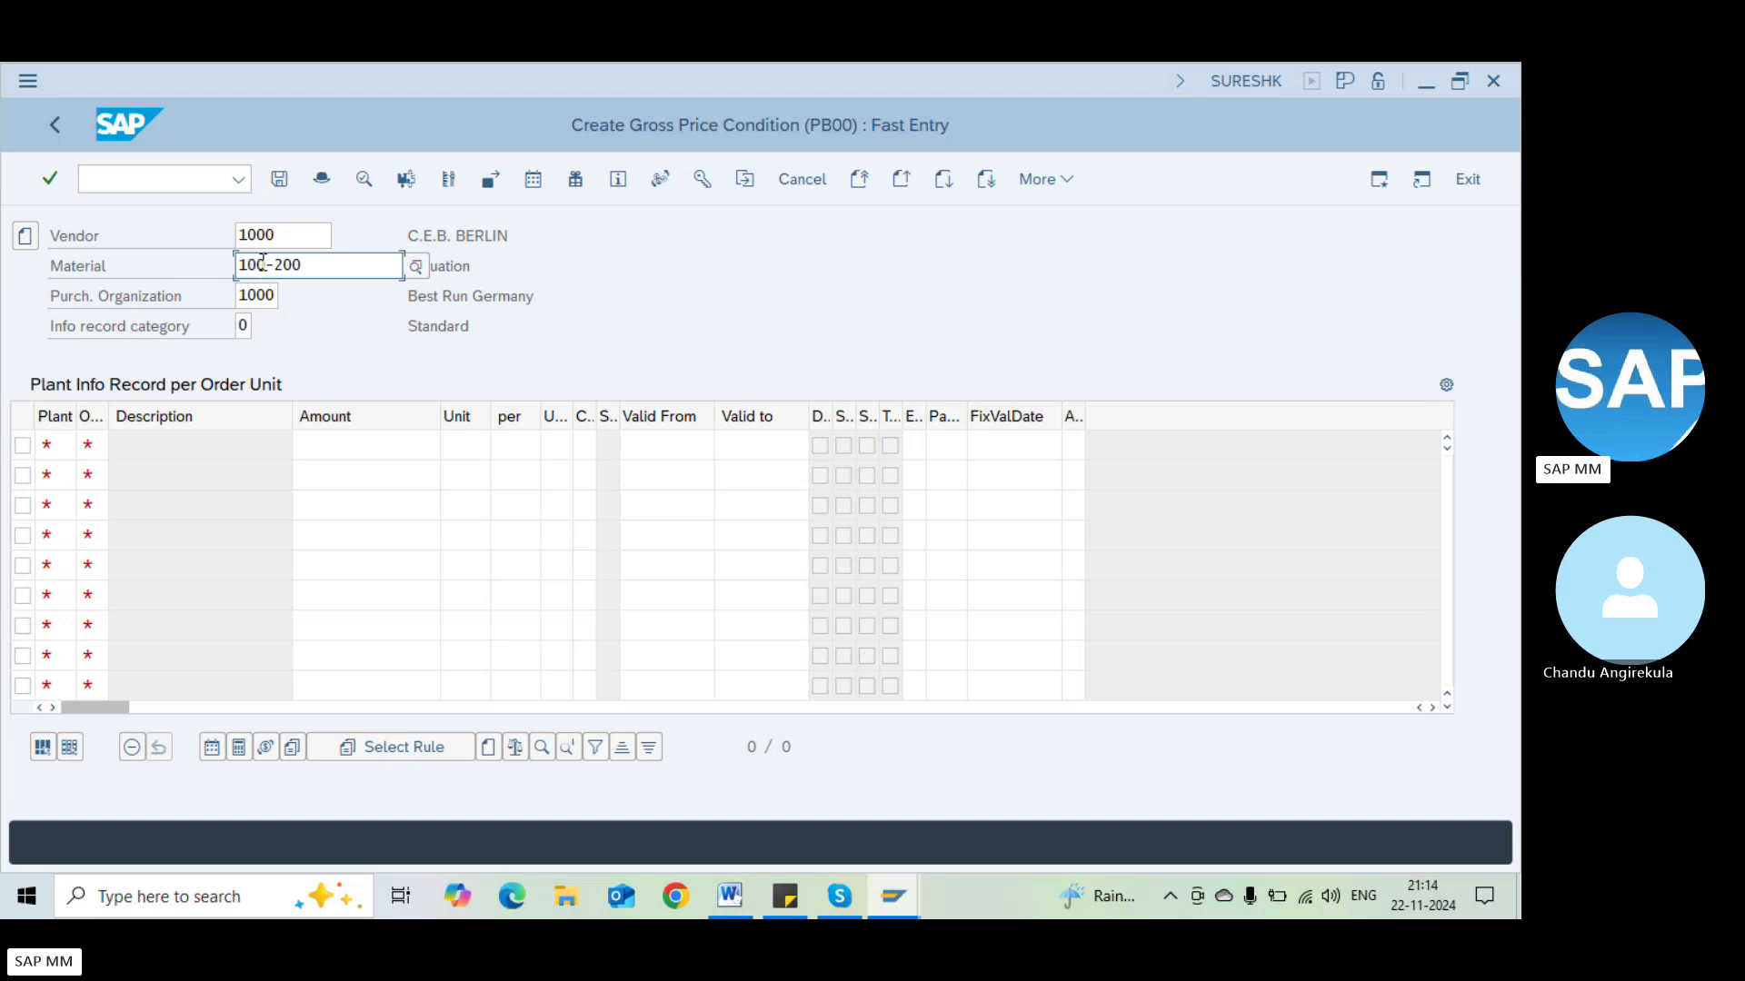
click(258, 295)
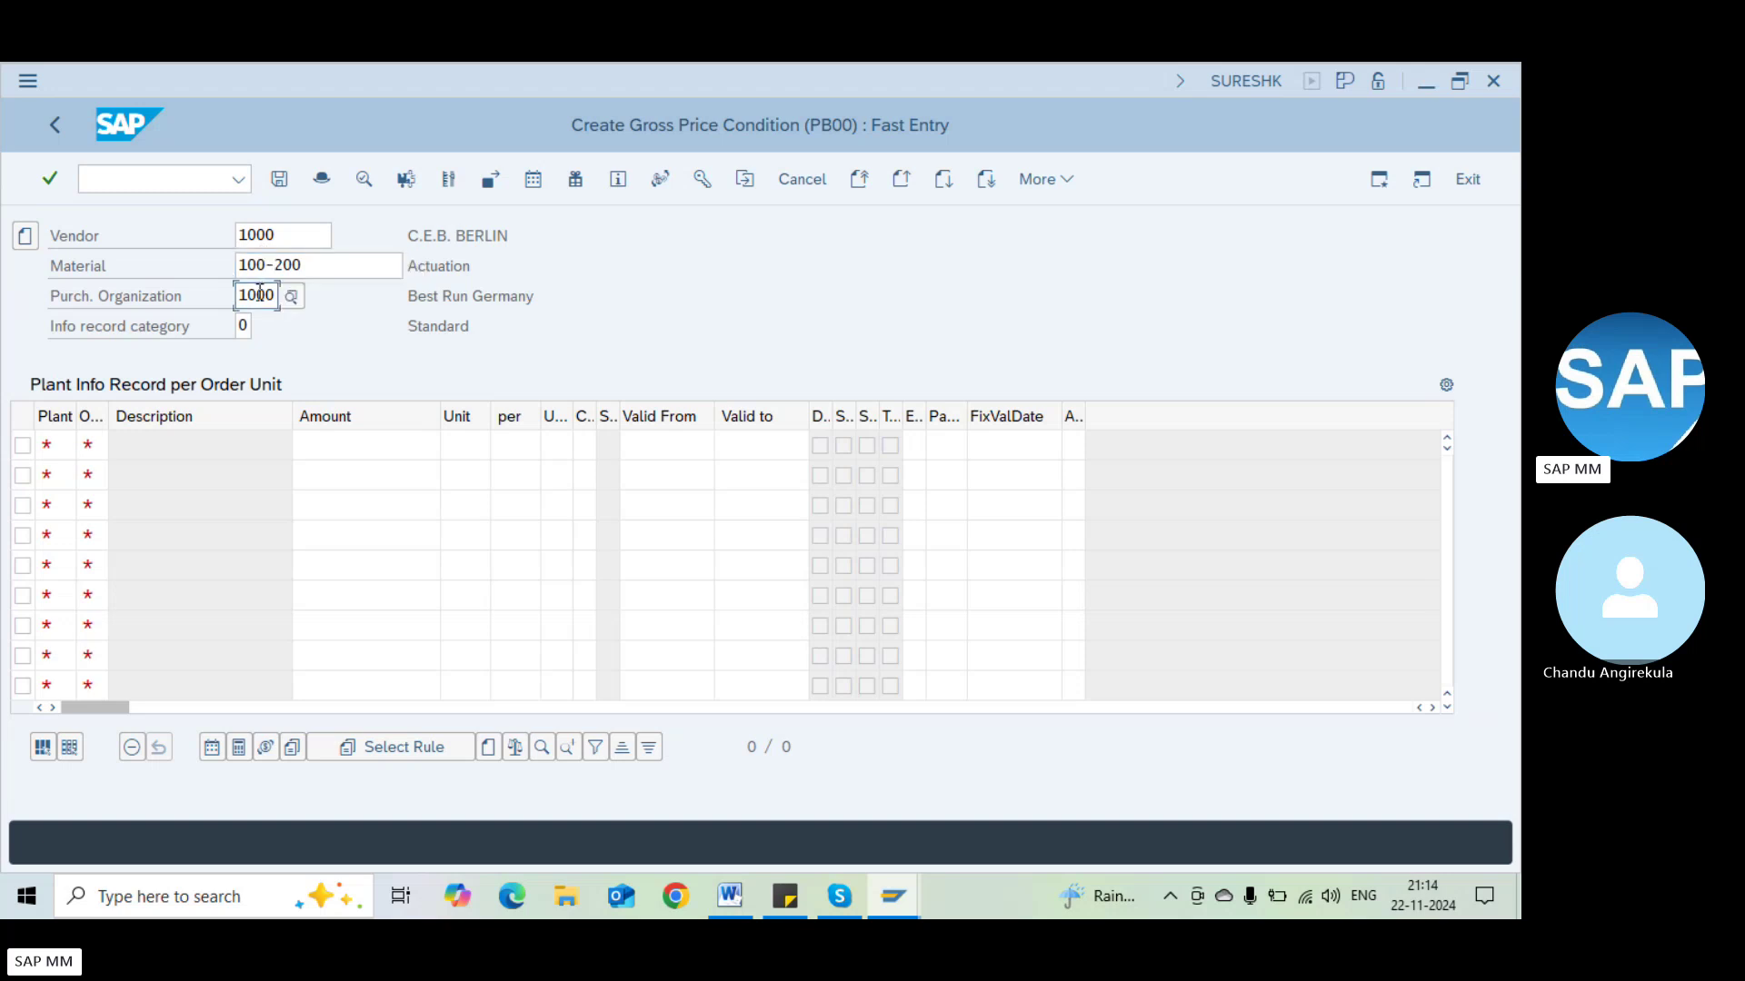
click(57, 445)
text(1100)
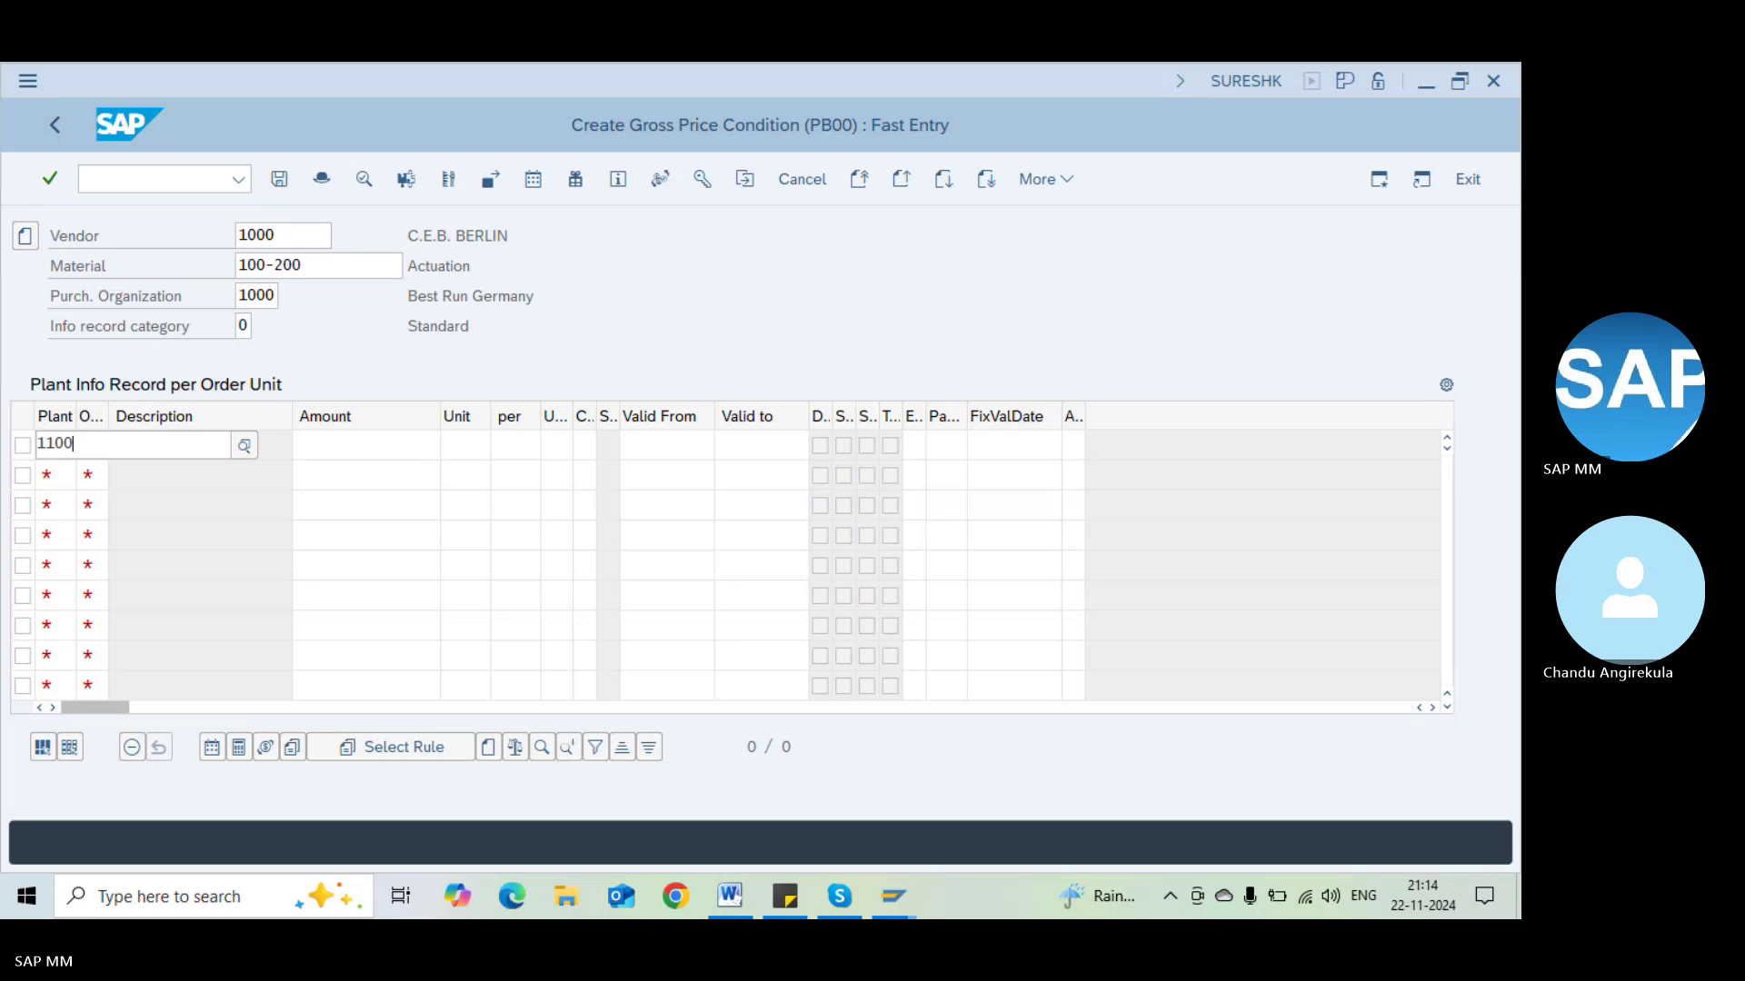
click(53, 538)
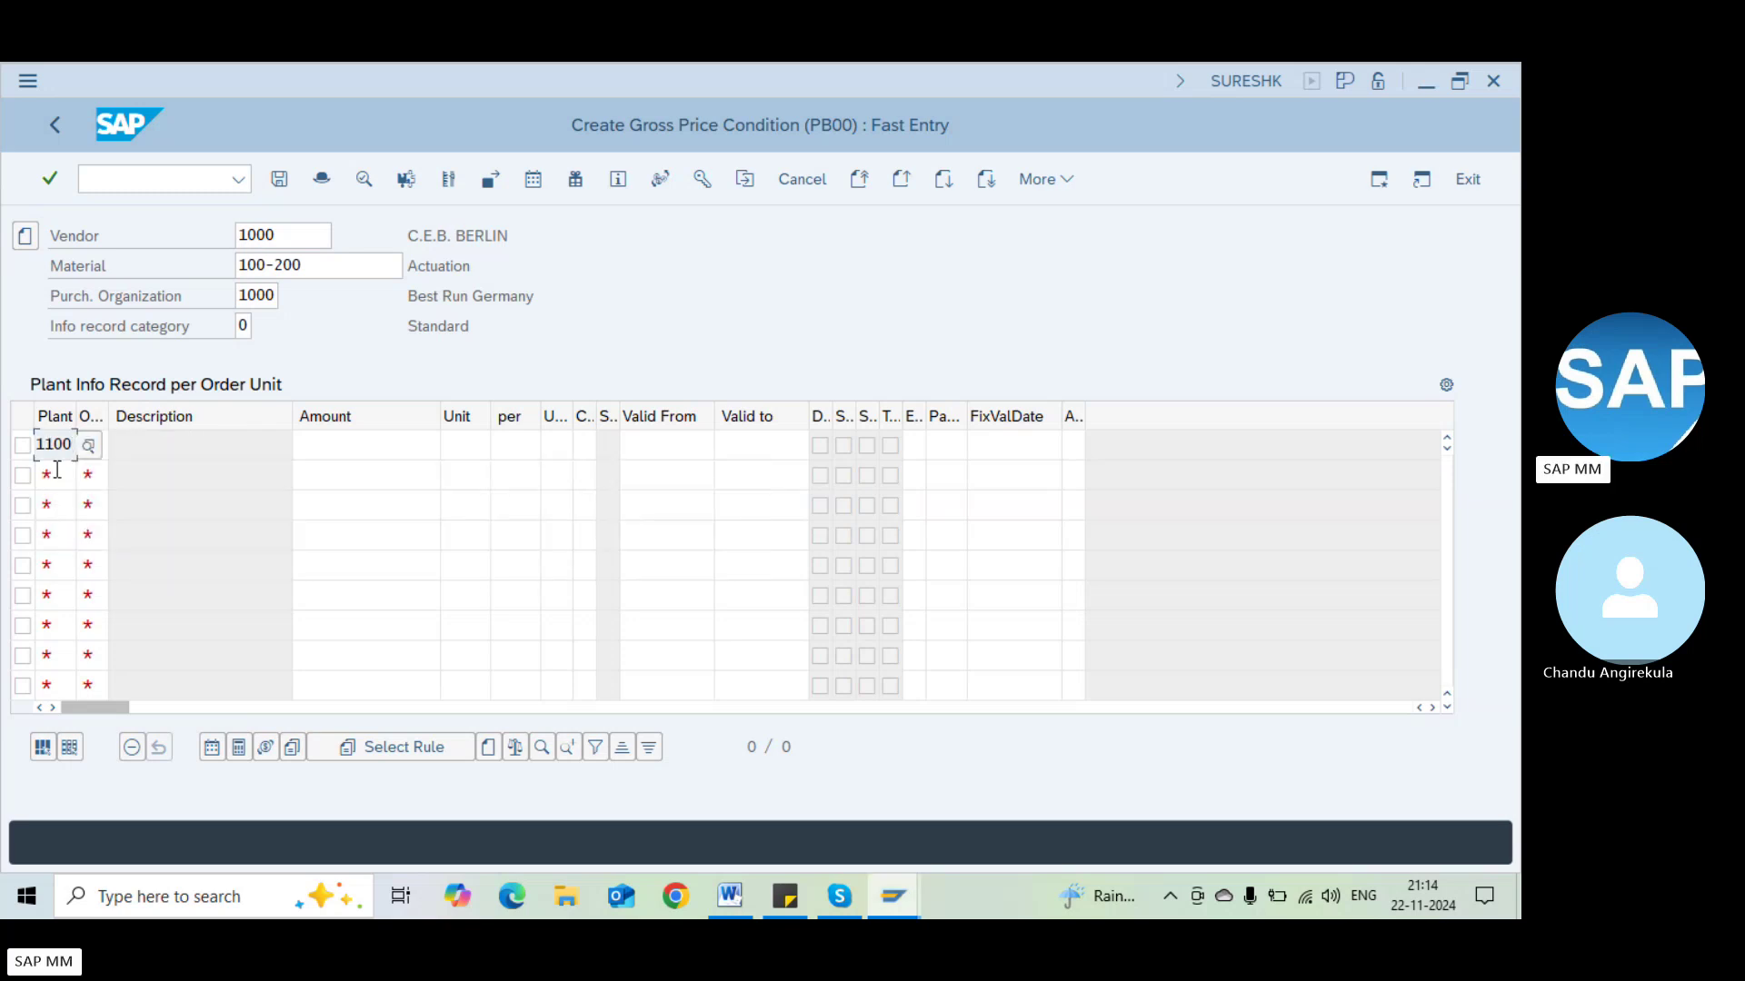
click(56, 474)
text(1000)
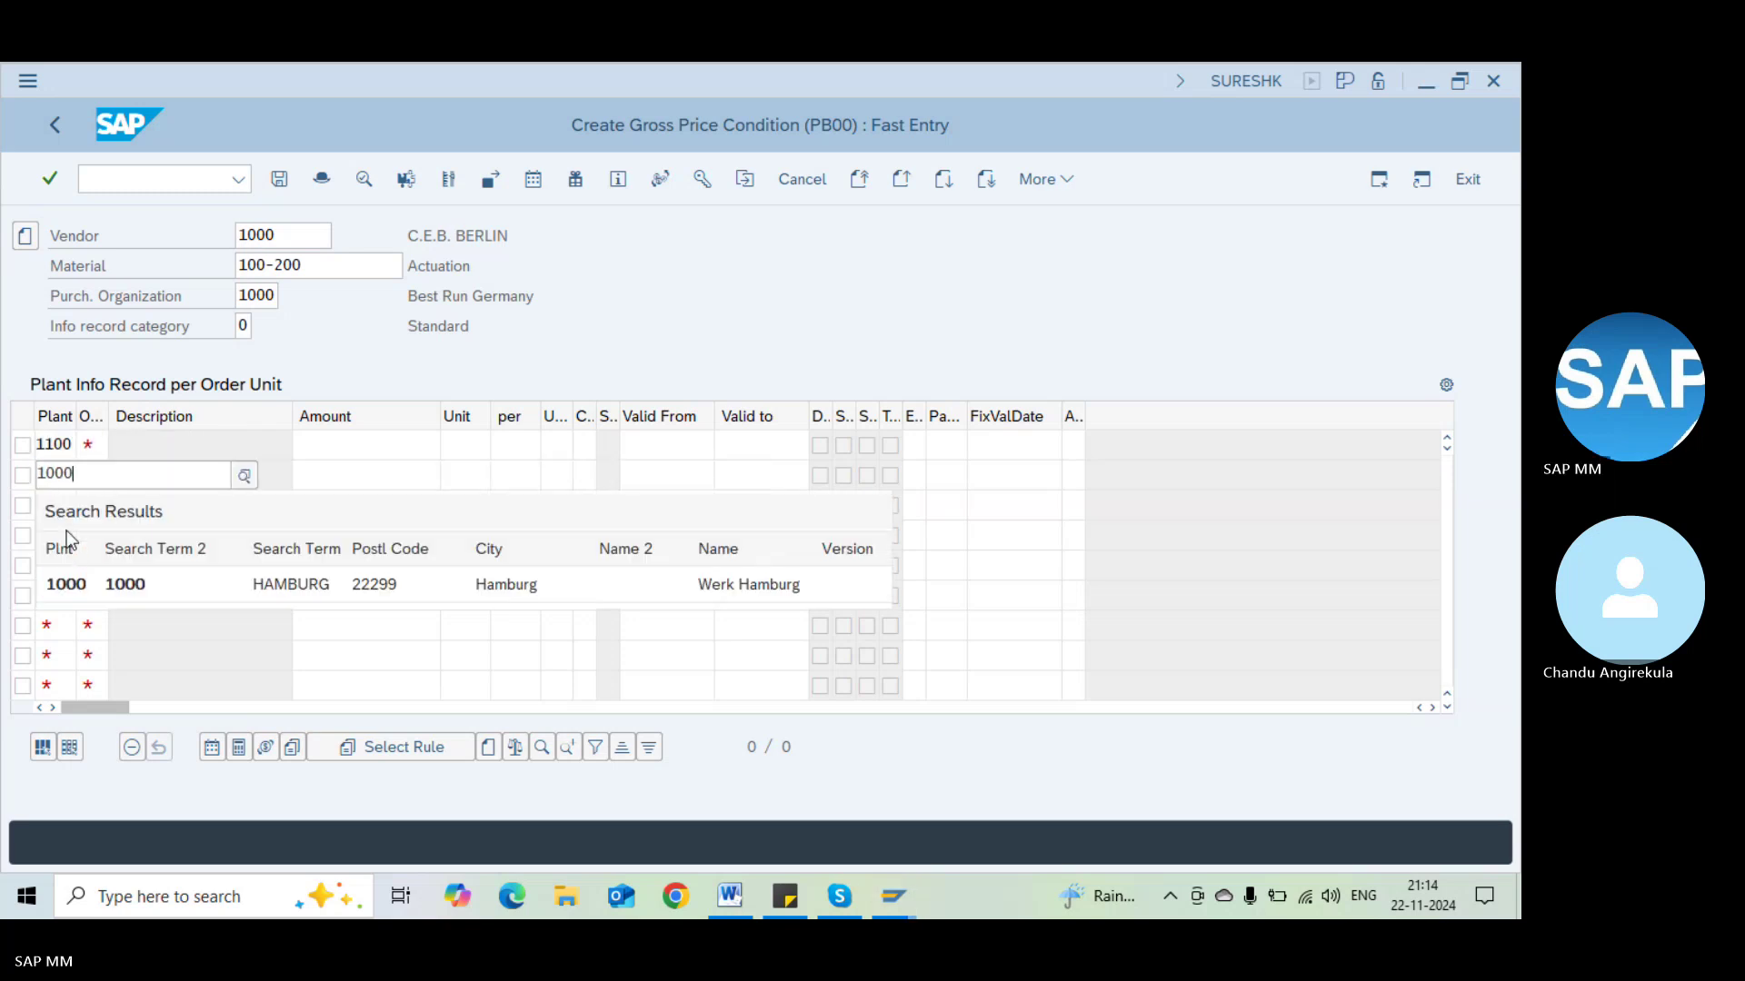
click(68, 570)
click(57, 505)
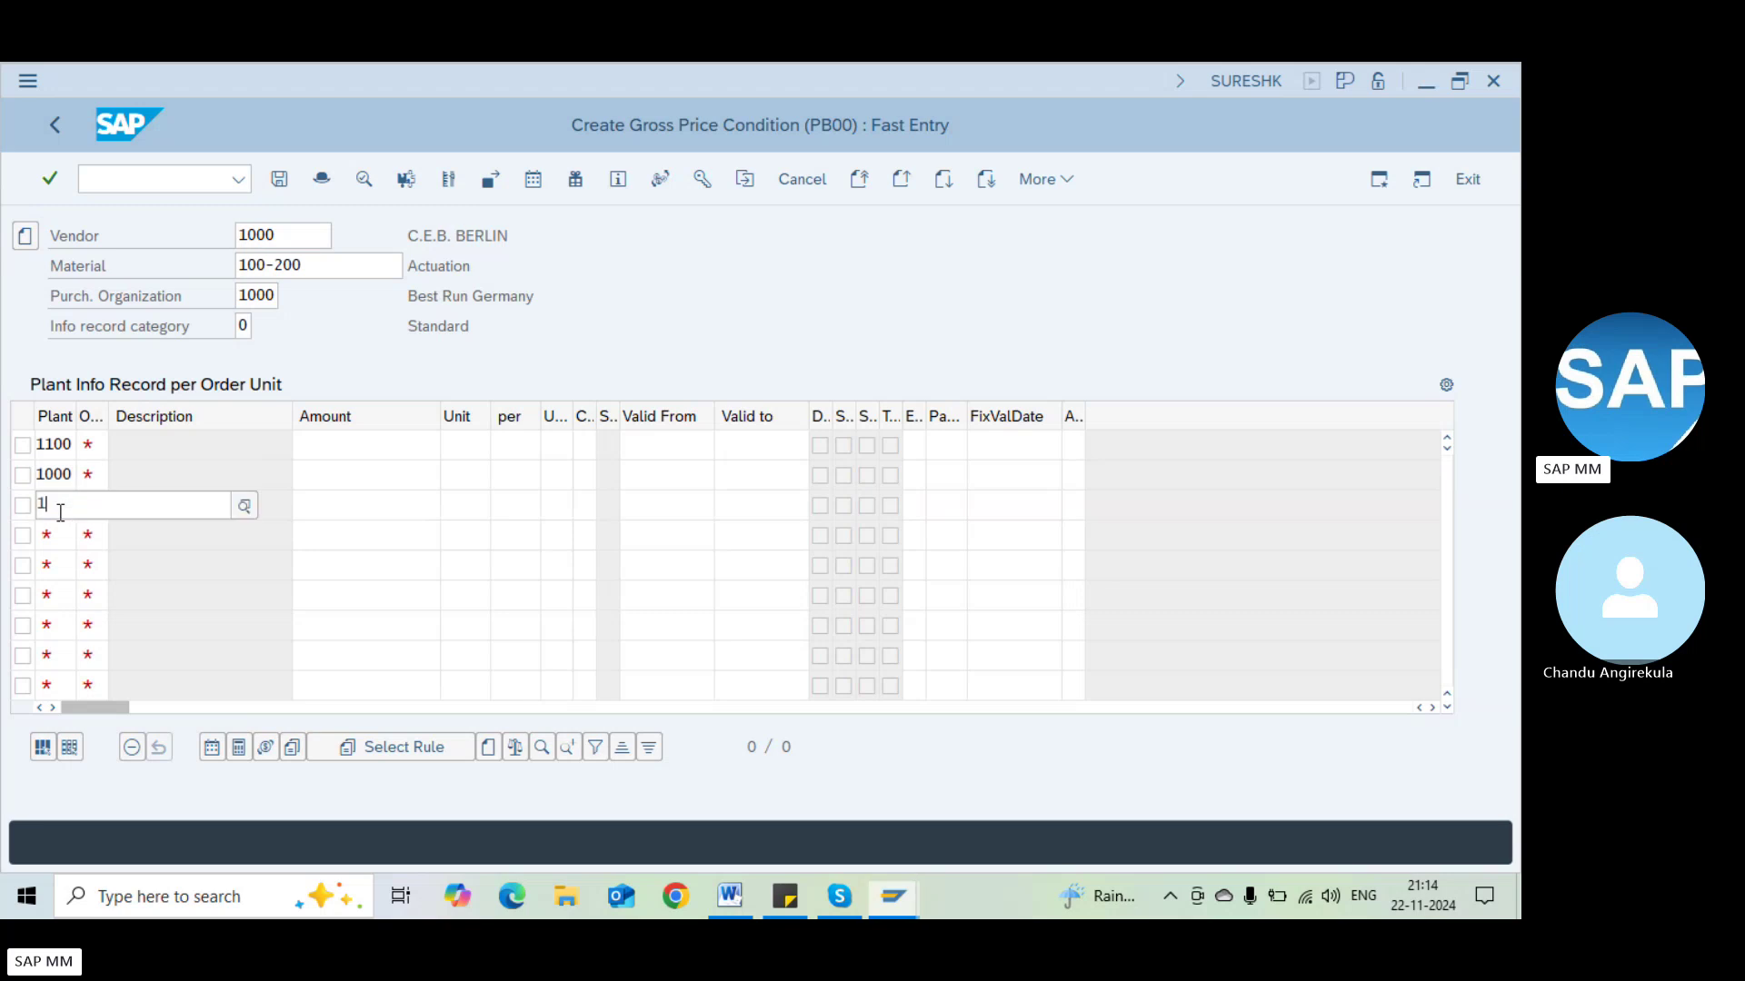
text(1200)
double_click(56, 504)
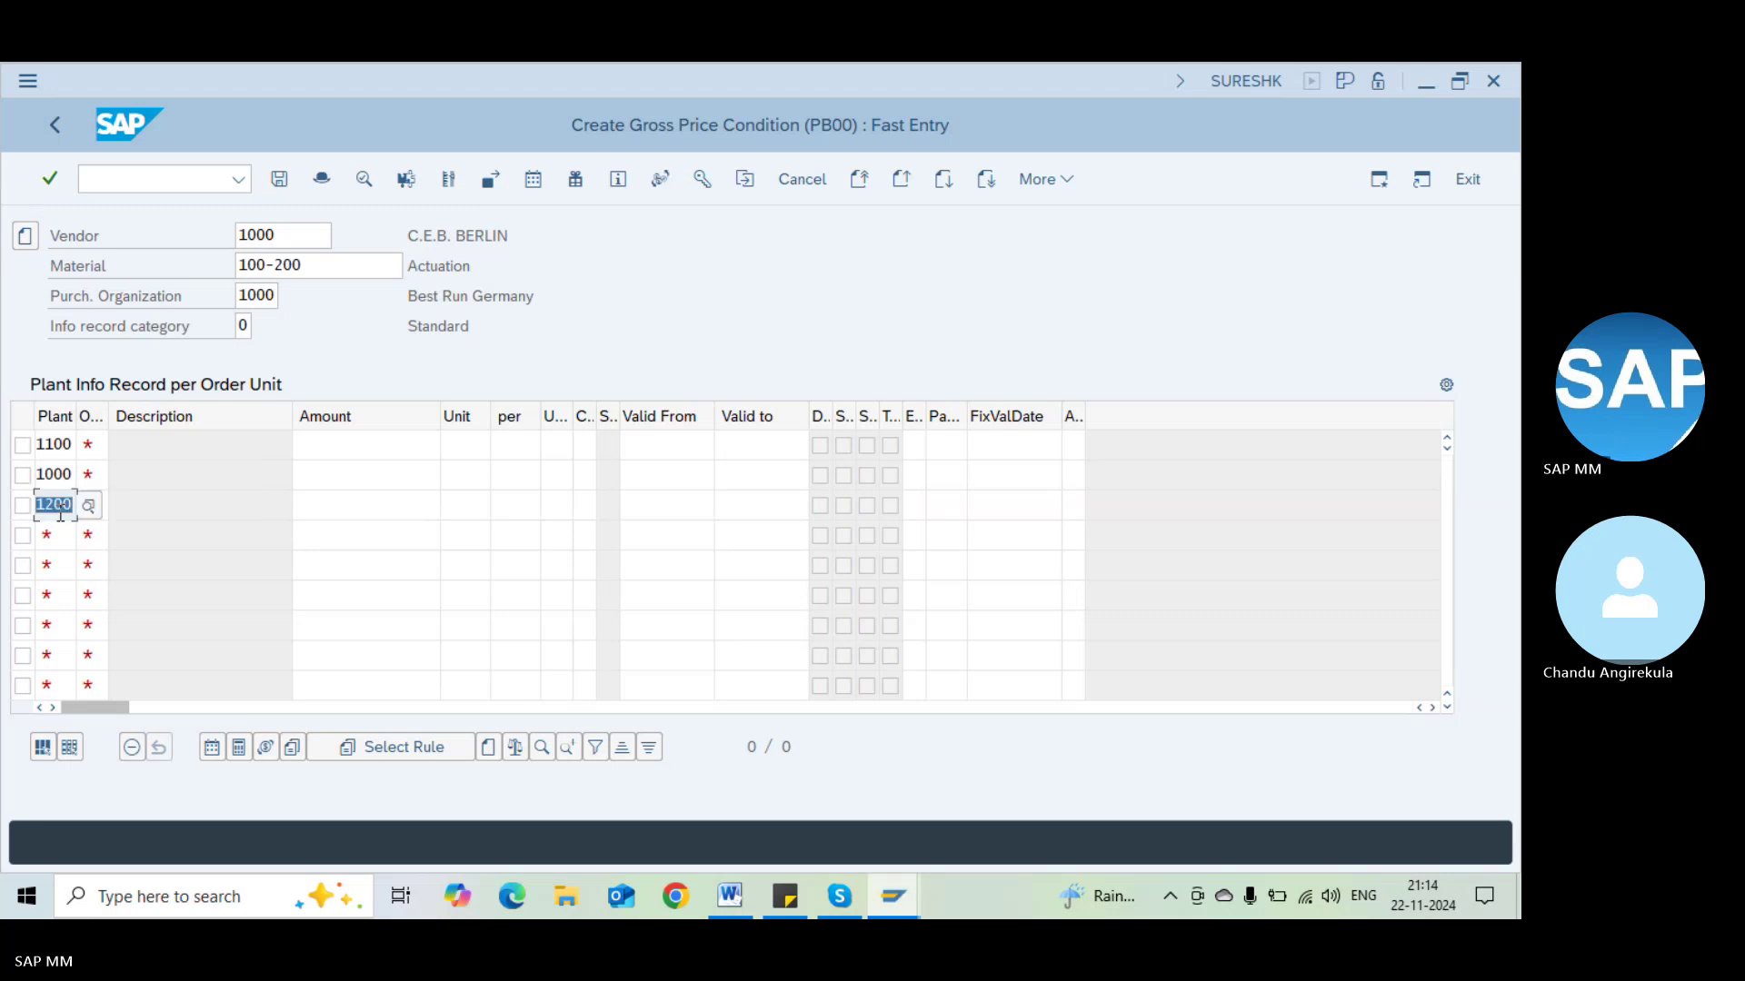
click(60, 534)
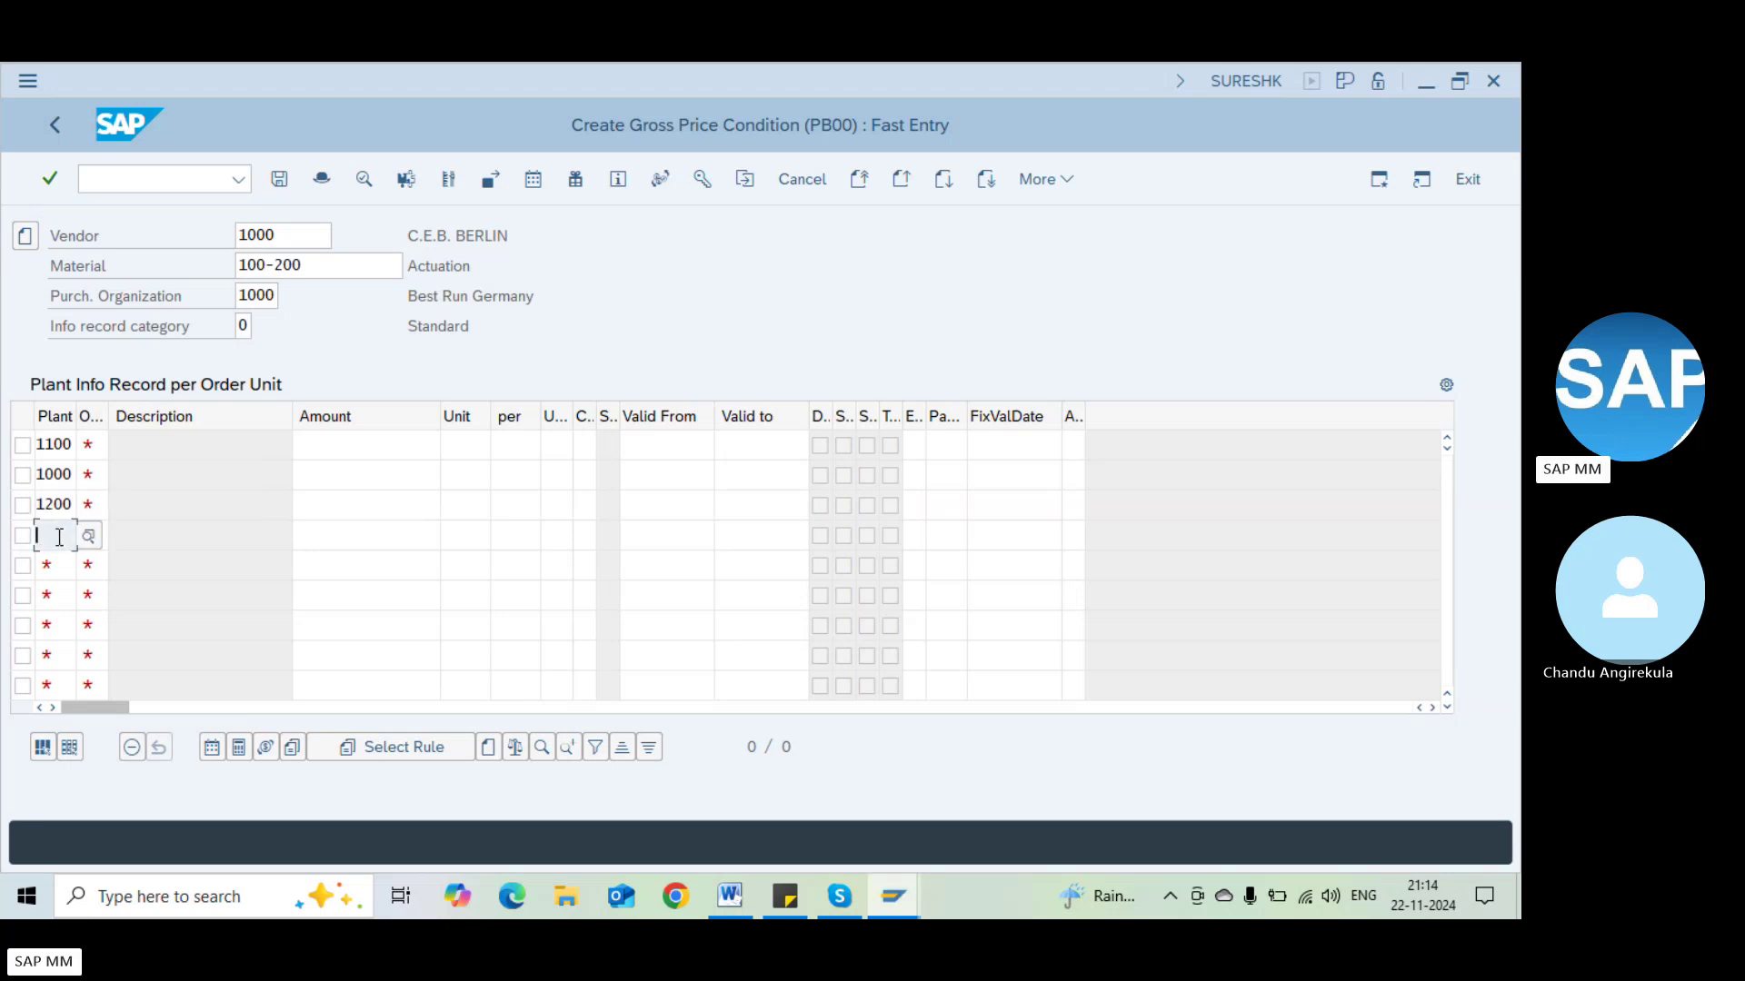
Enter order unit EA for each of the plant rows 1100, 1000 and 1200
click(89, 445)
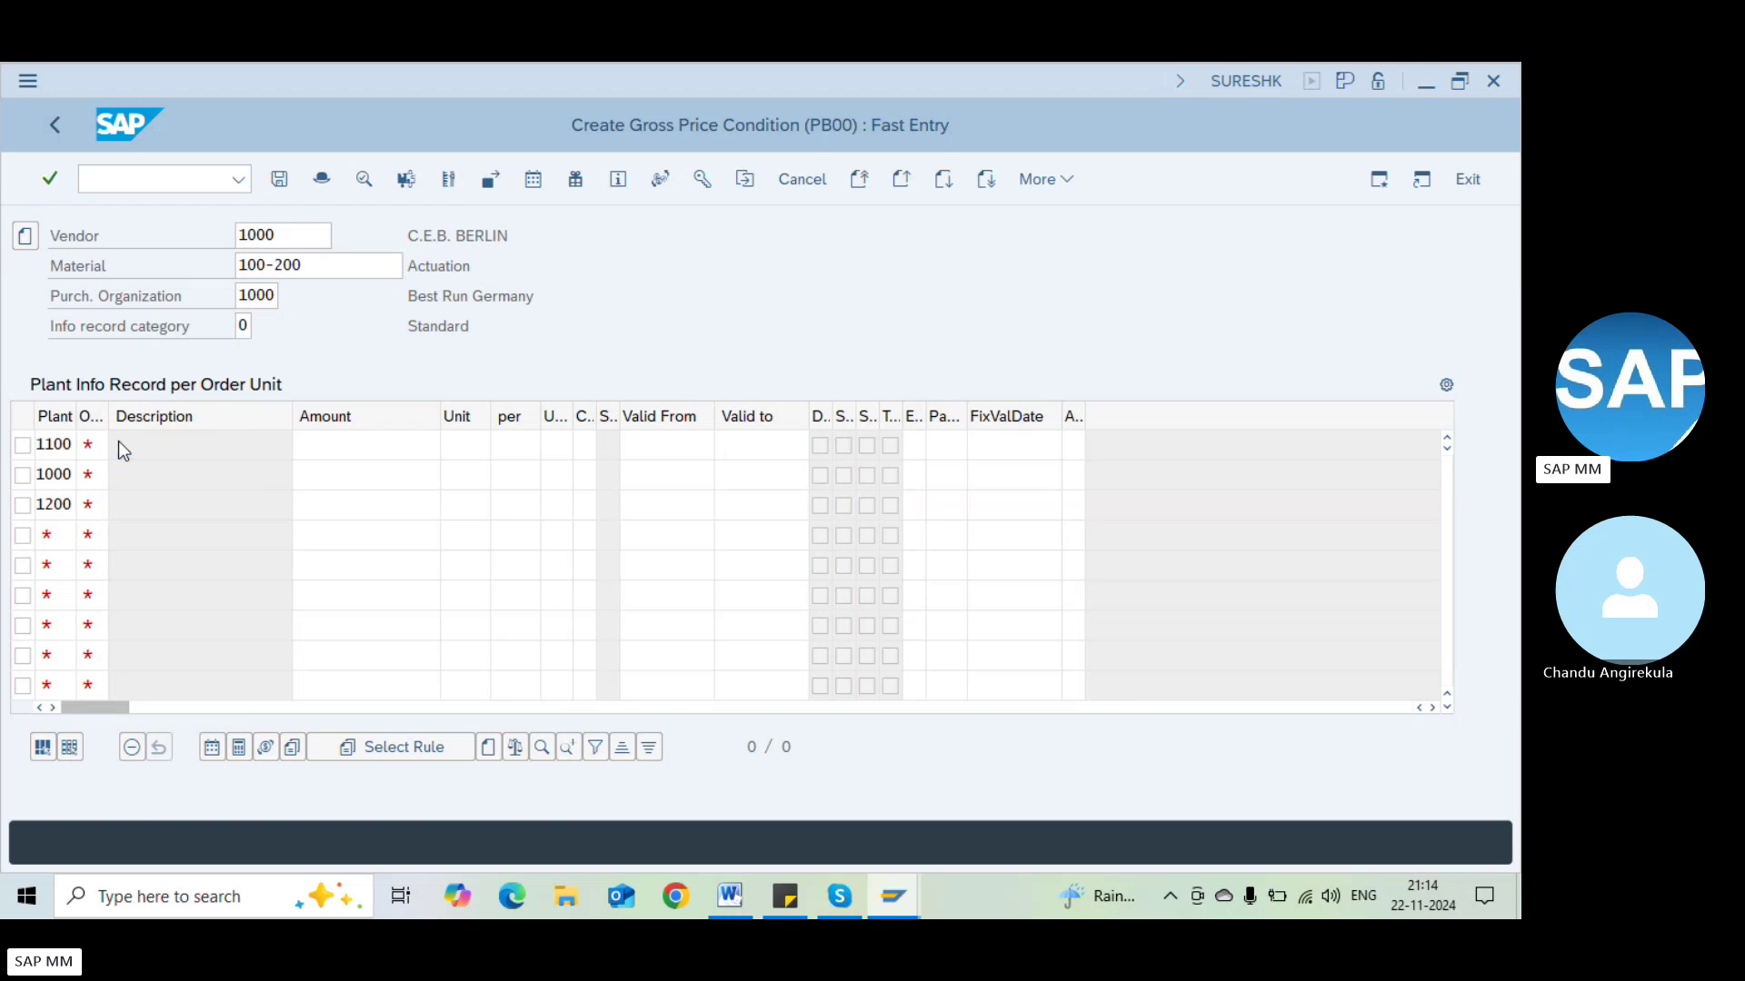
key(F4)
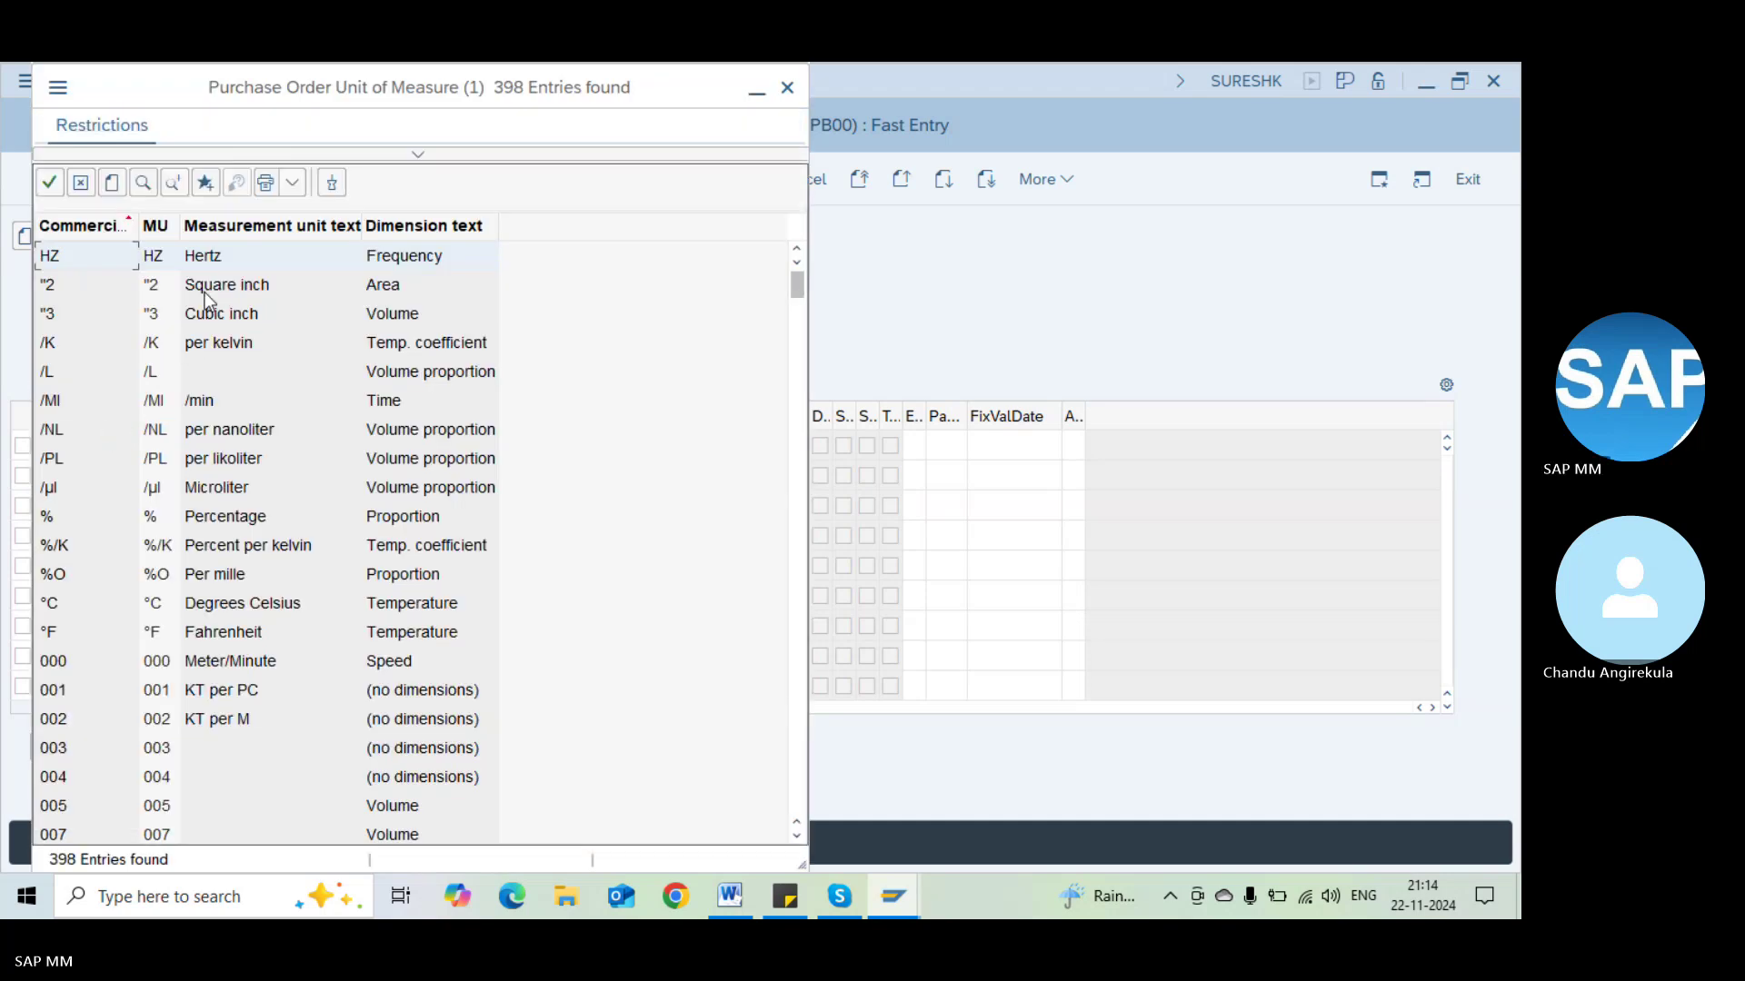
key(Escape)
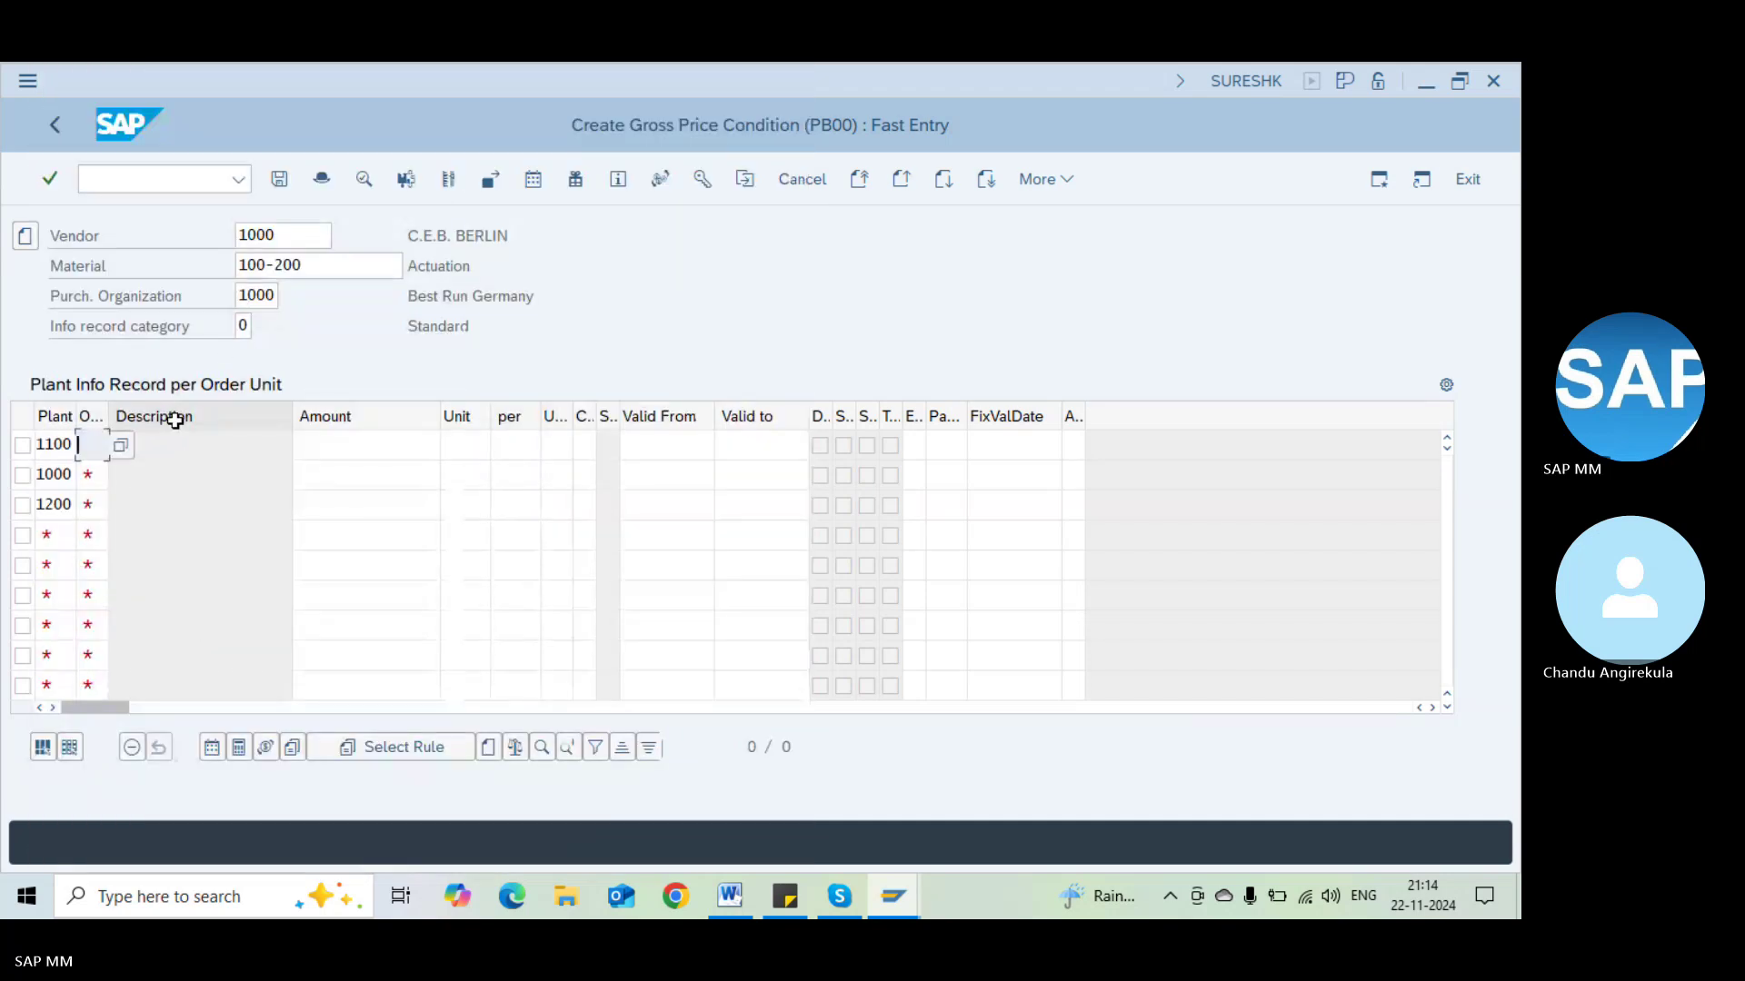
text(EA)
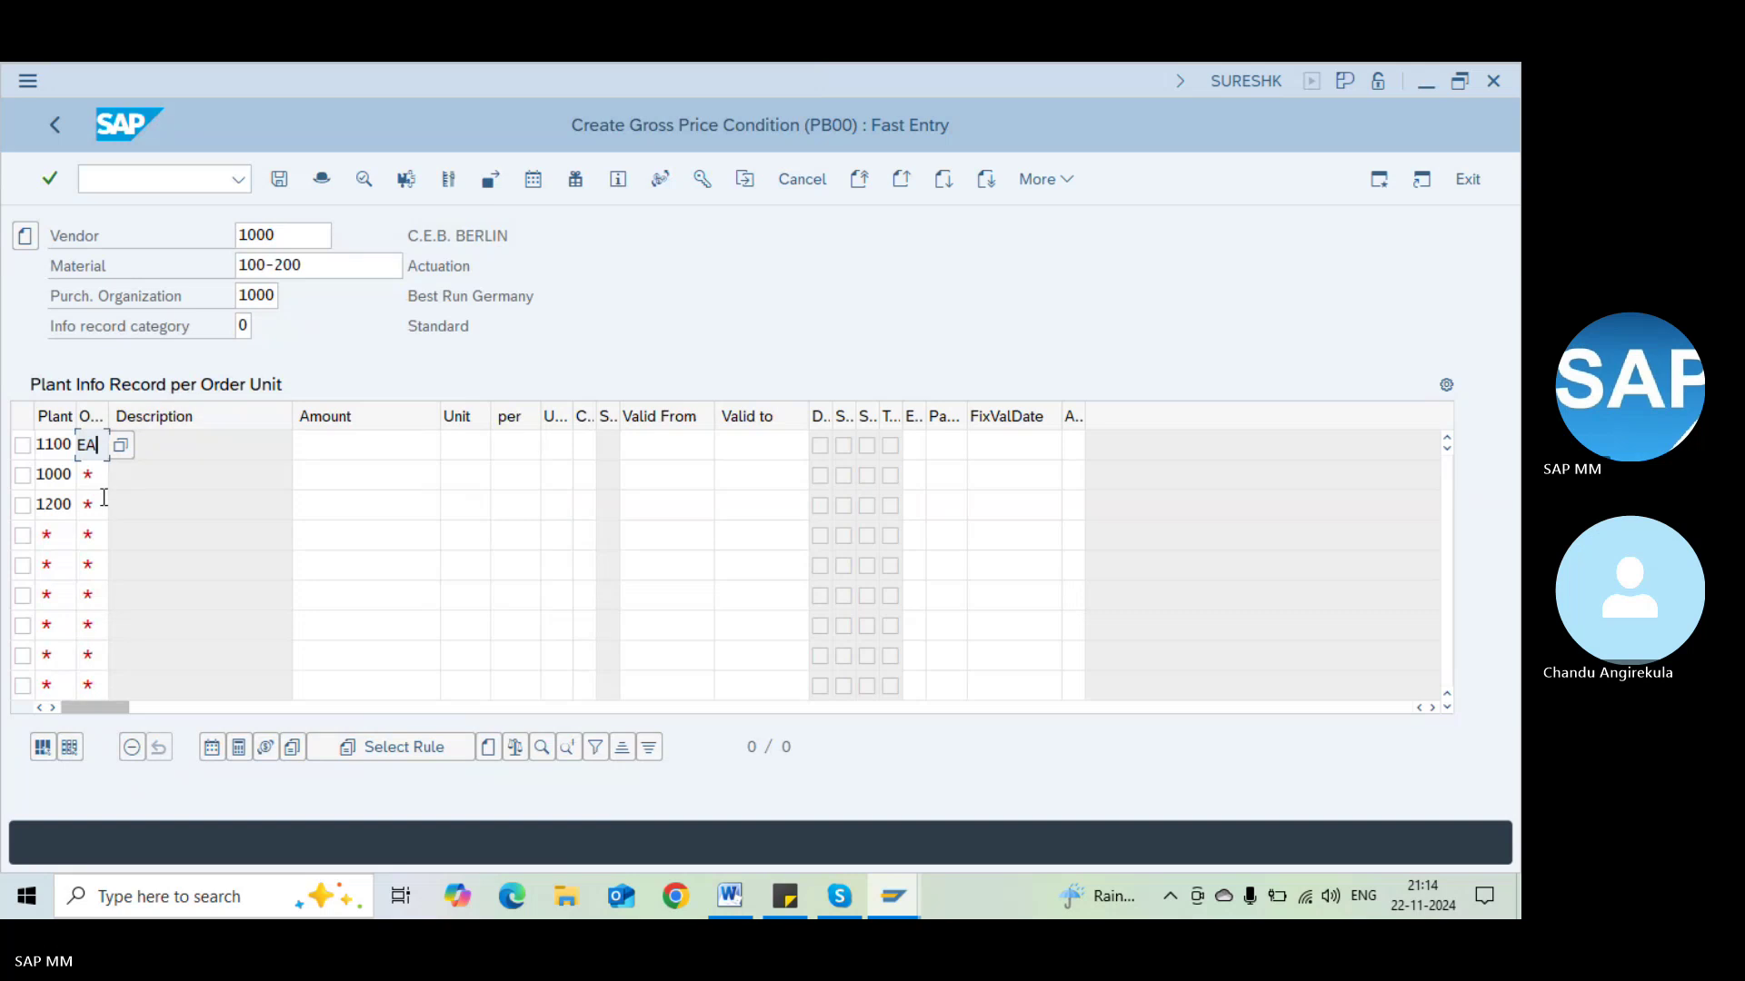
click(92, 479)
text(EA)
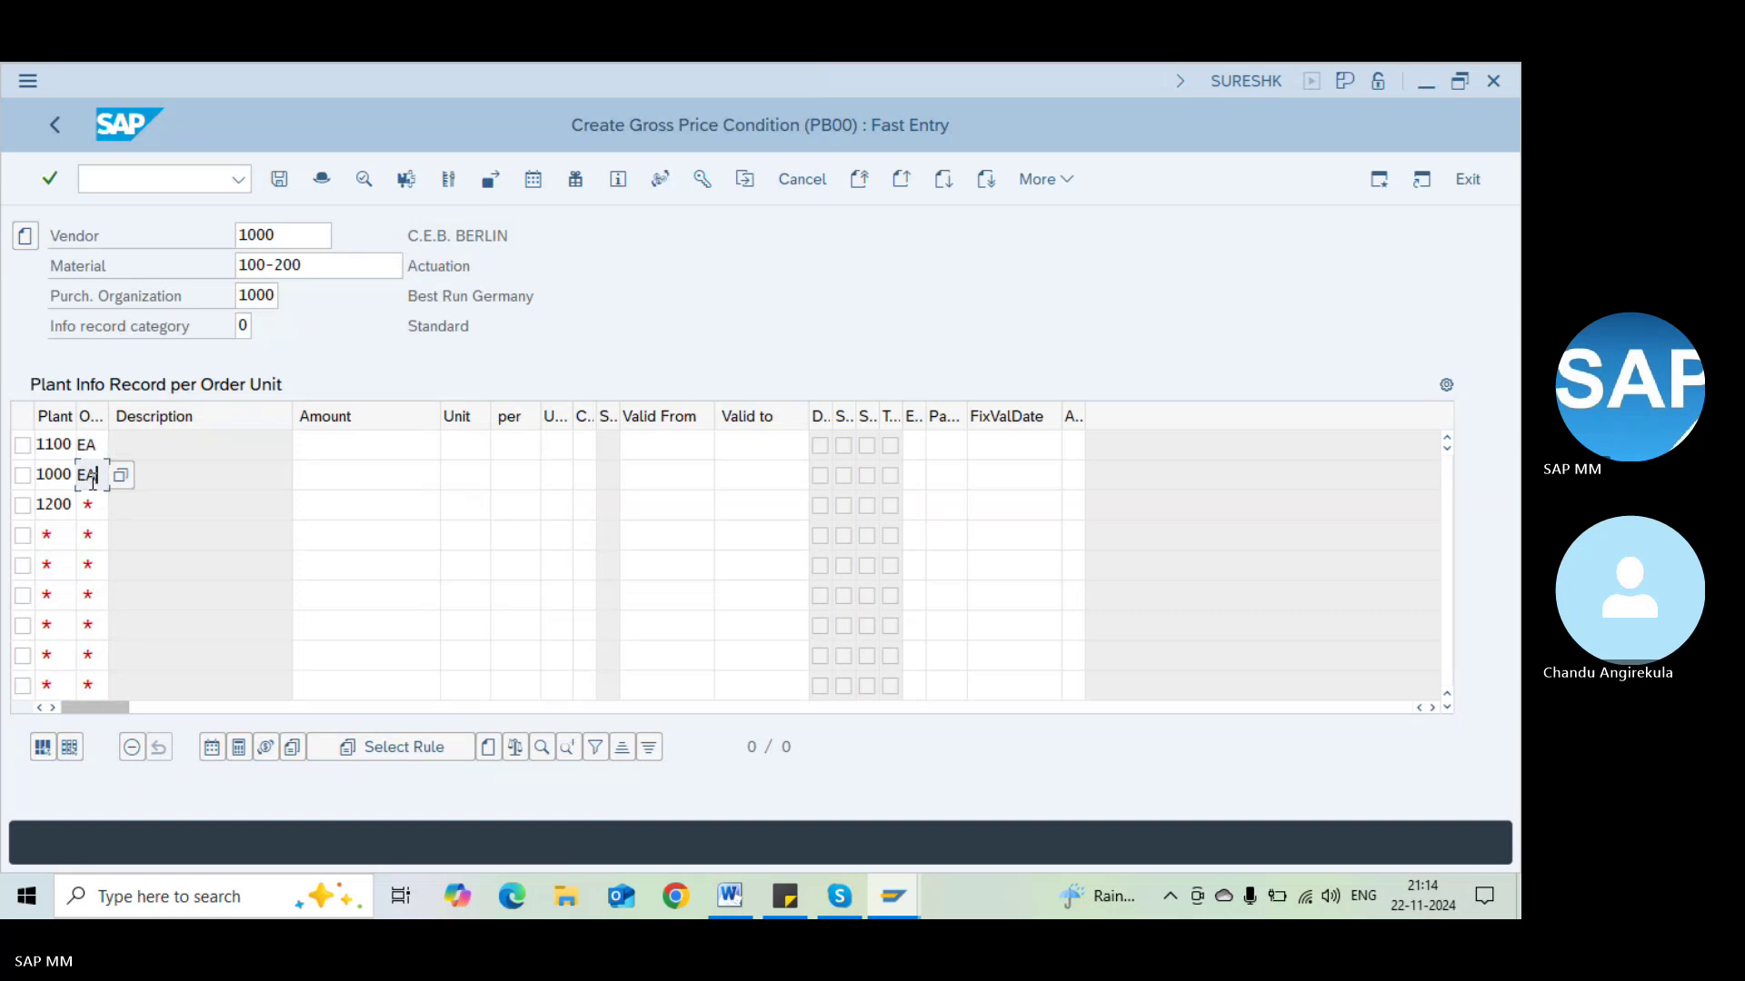
text(E)
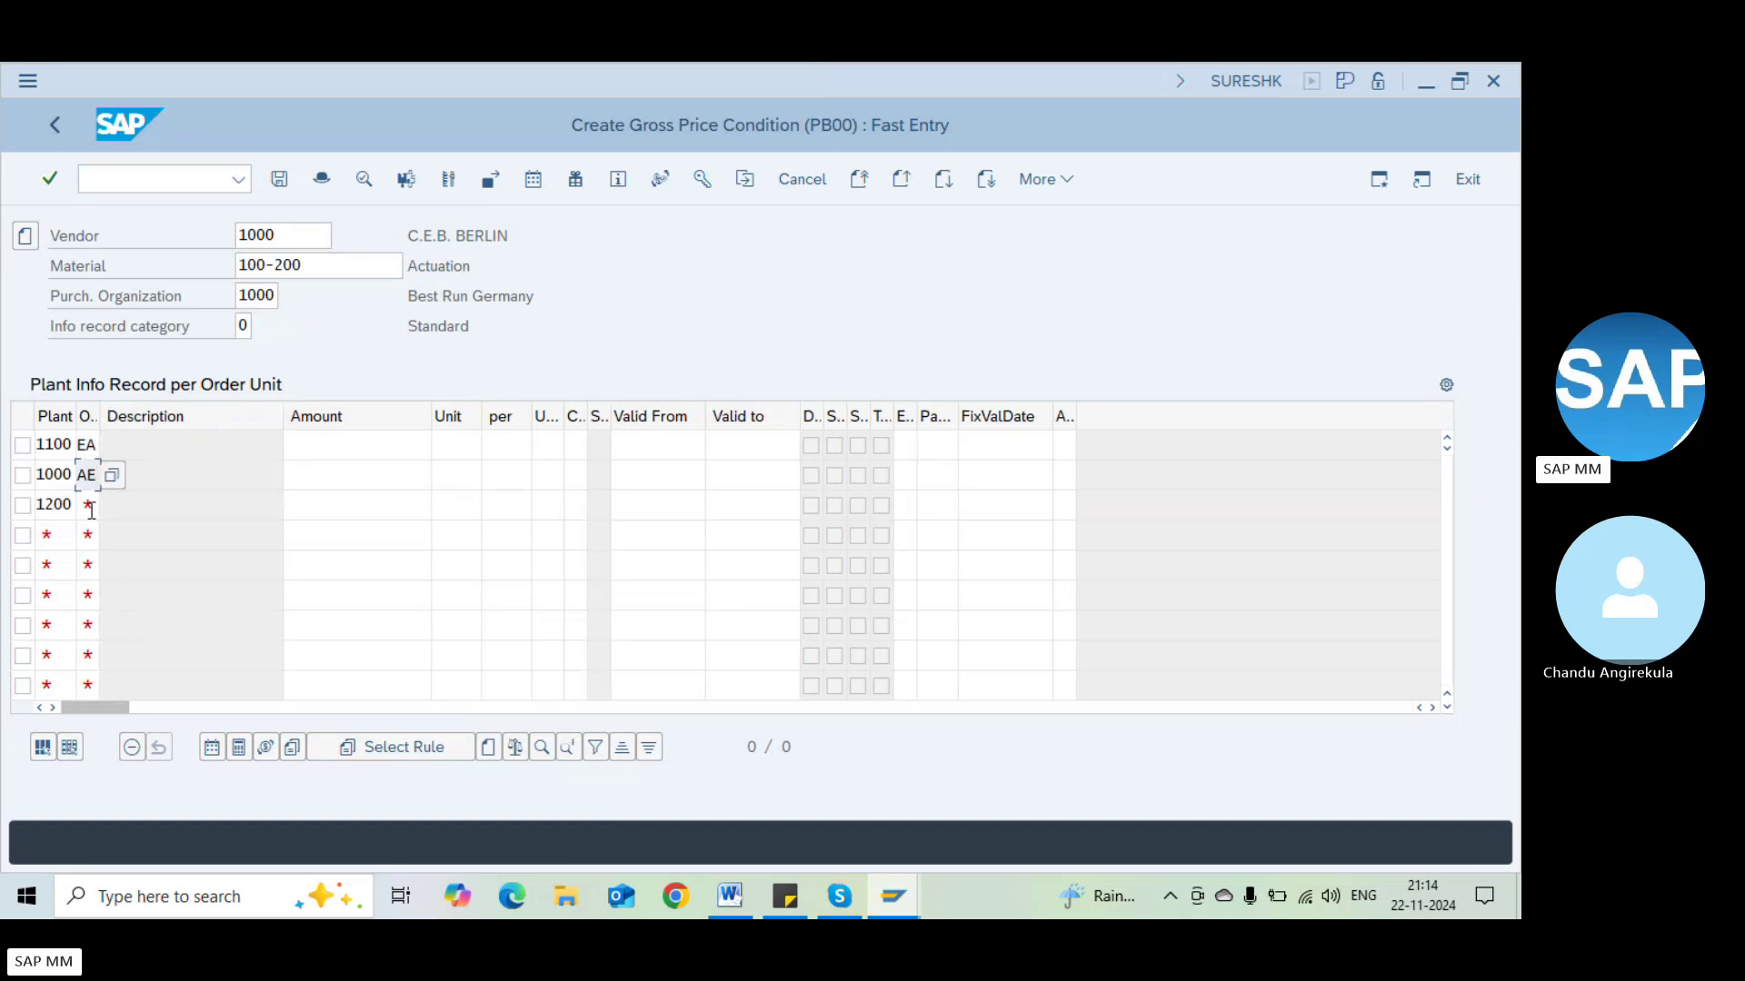
key(Tab)
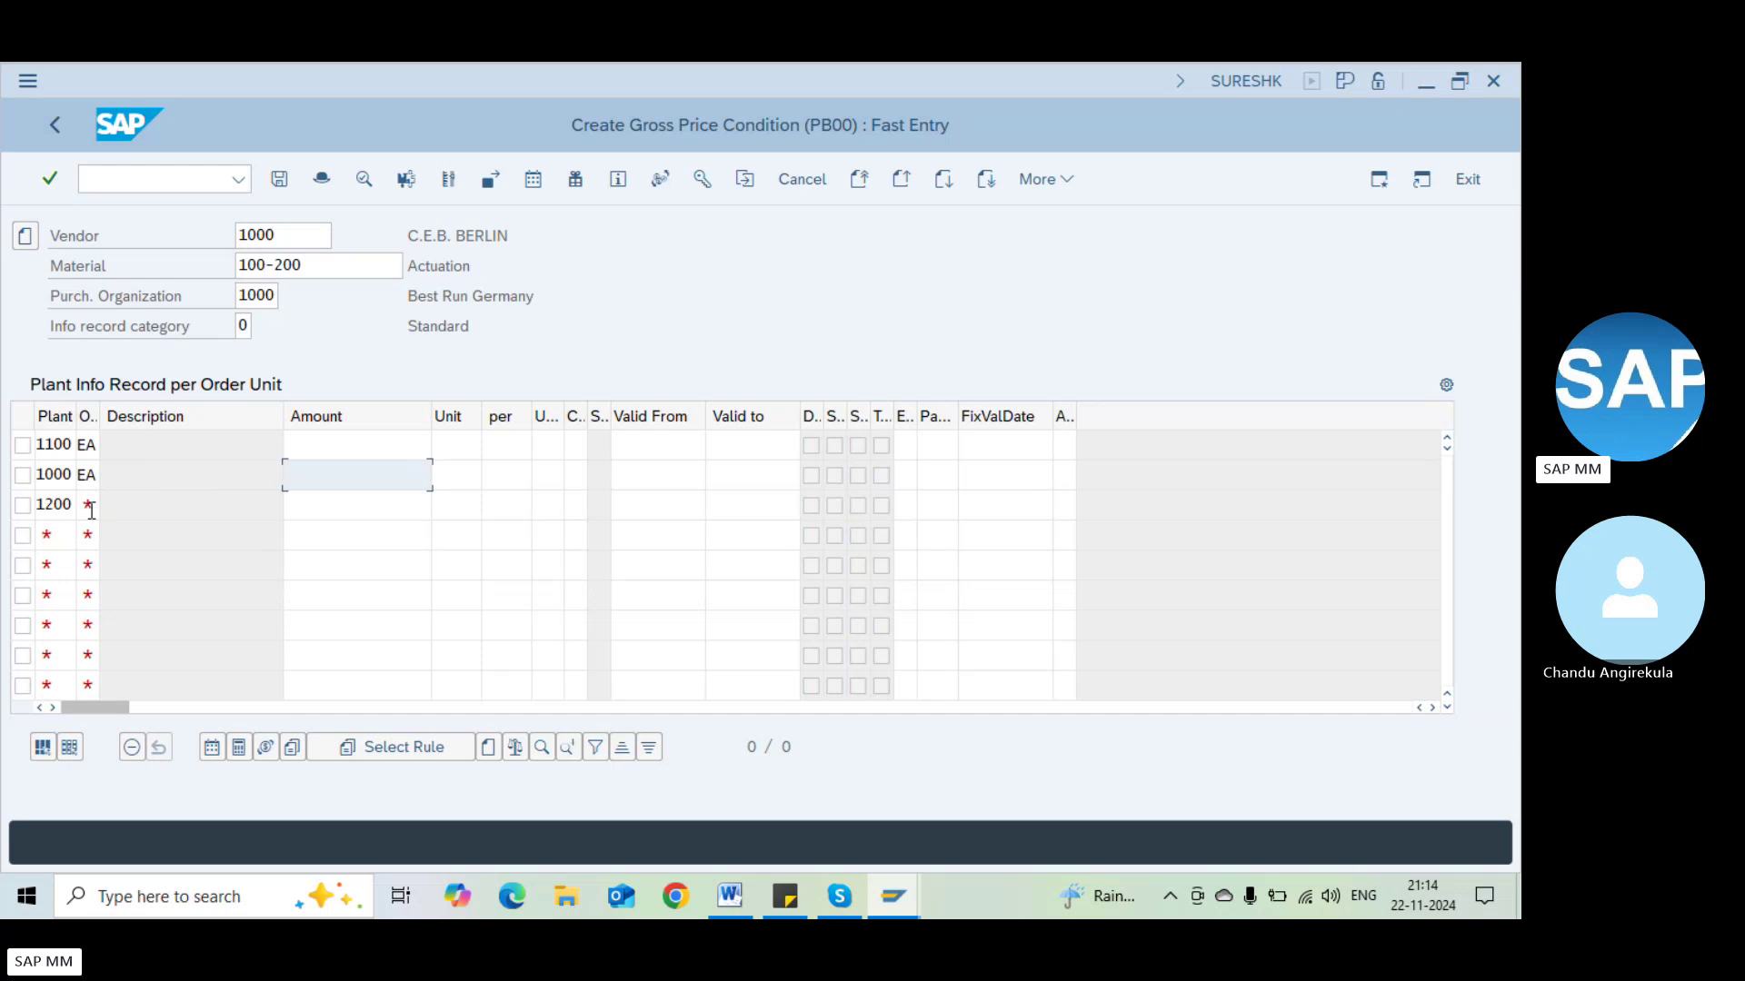
click(87, 509)
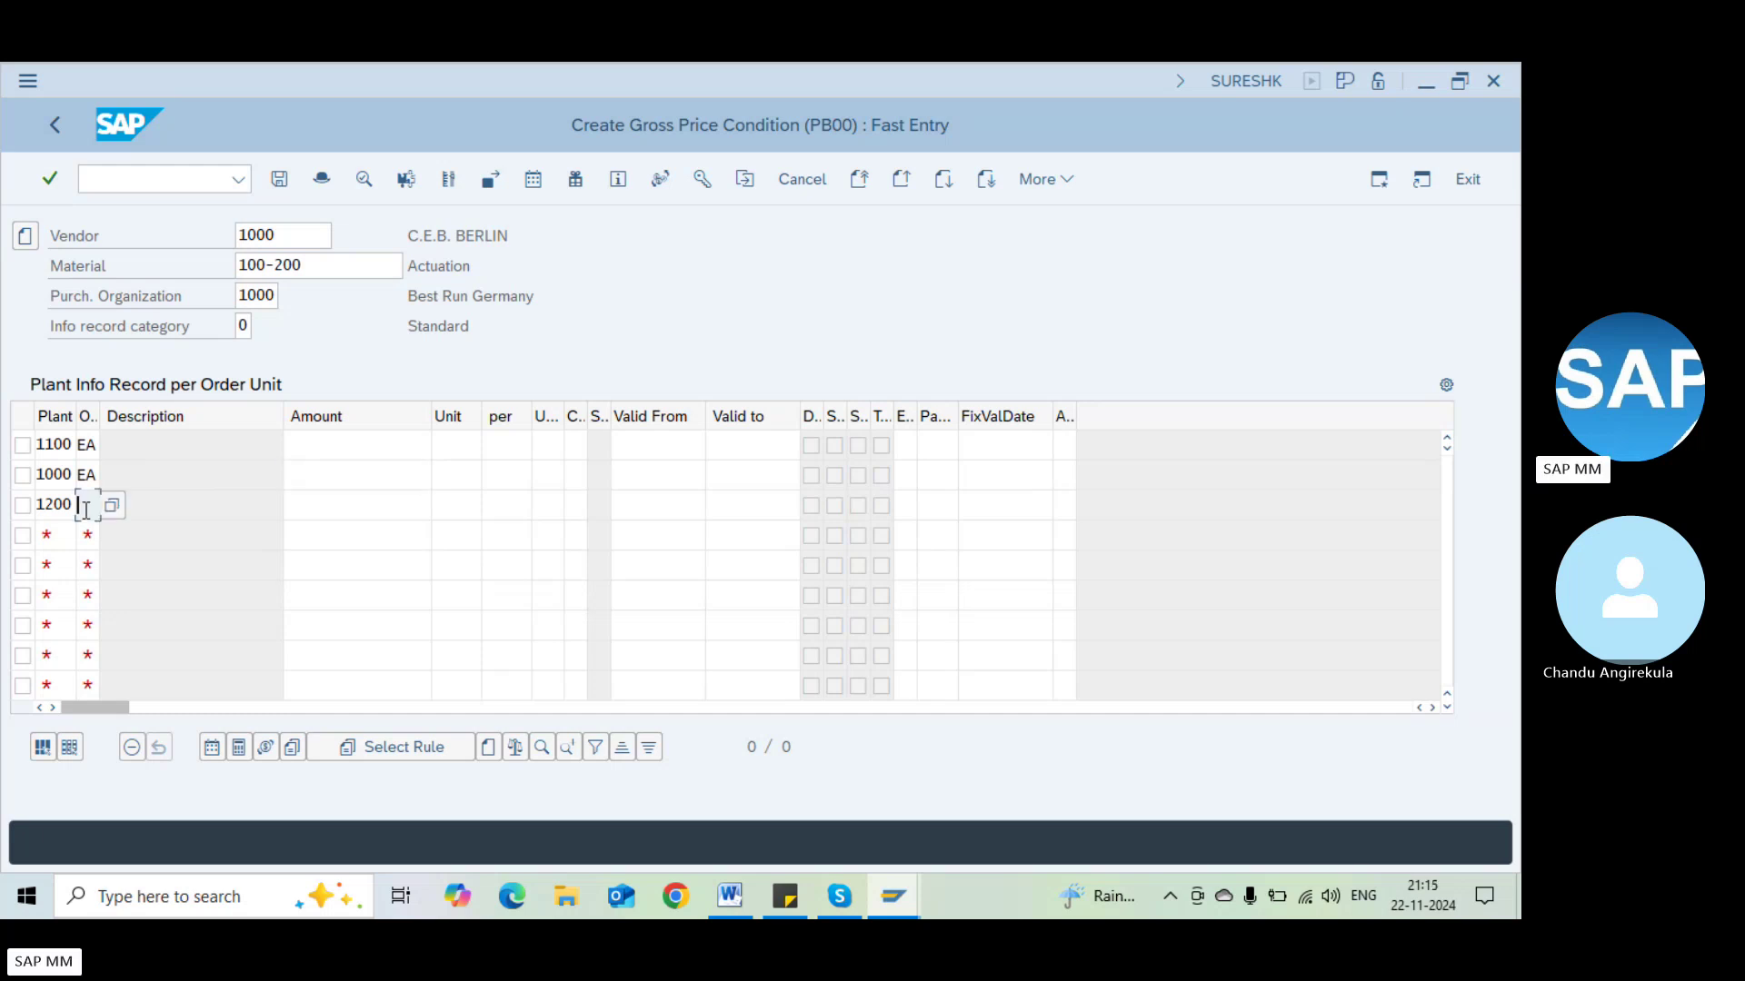
text(EA)
Enter the condition amounts 120 for plant 1100, 100 for plant 1000 and 130 for plant 1200
click(363, 456)
text(120)
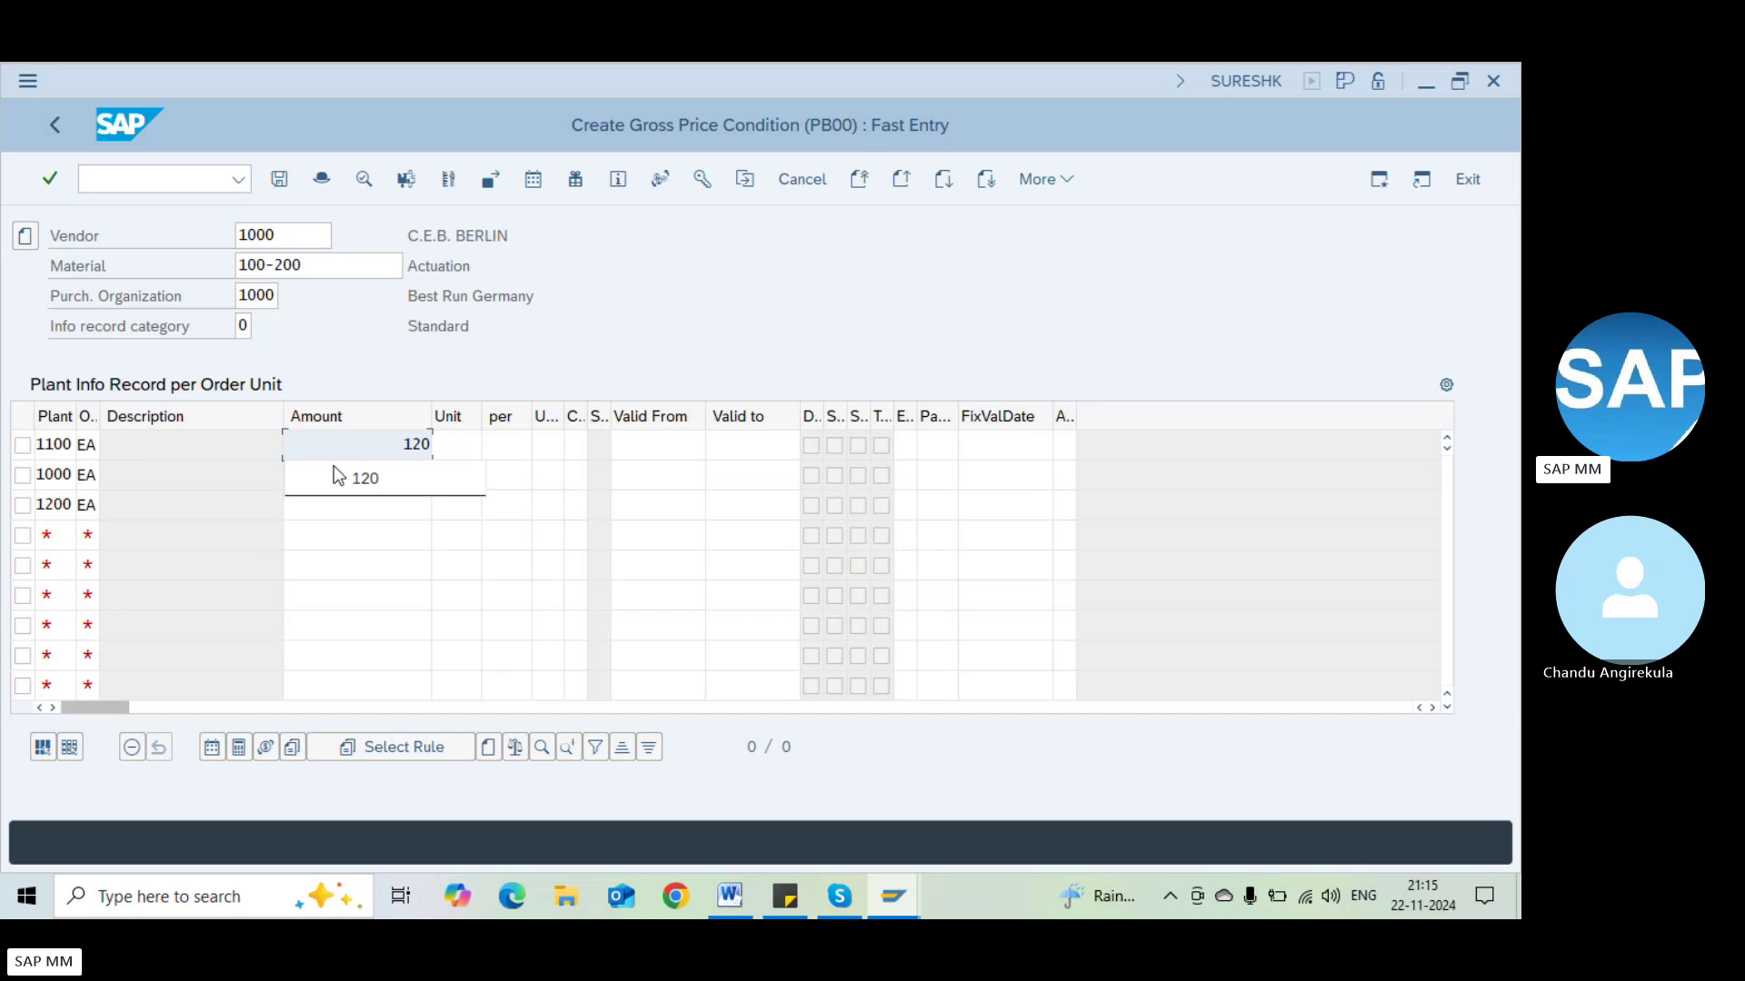
click(320, 591)
click(392, 475)
text(1)
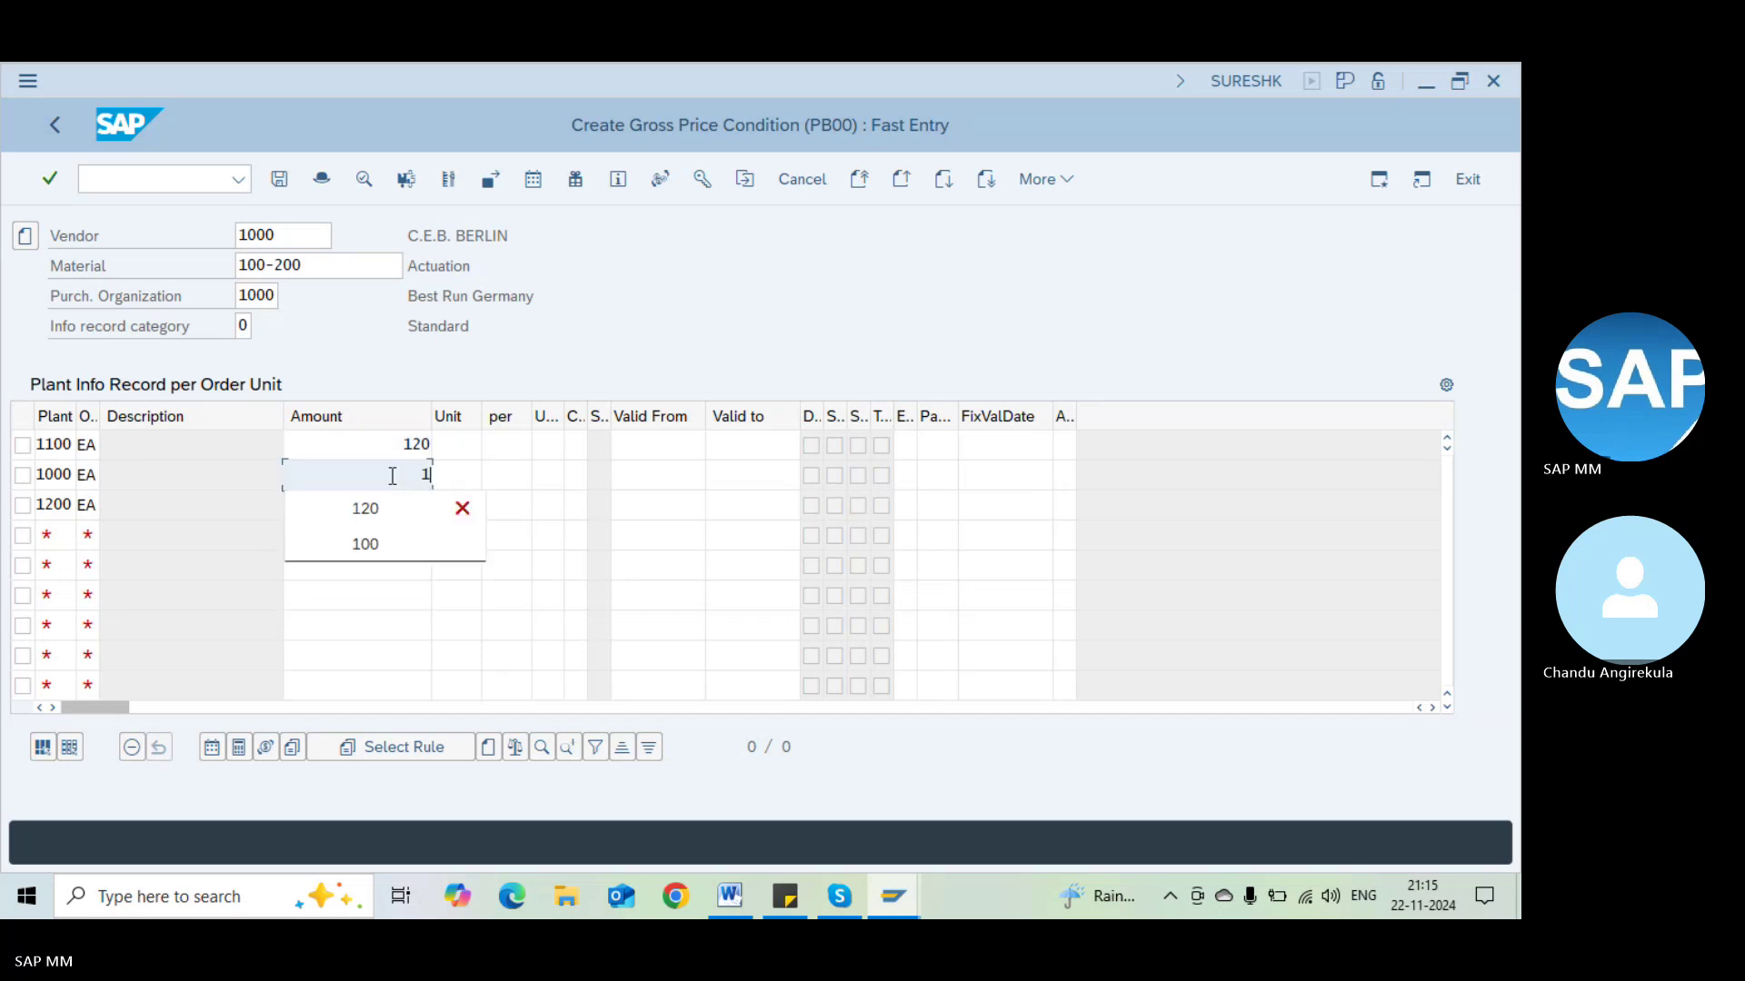
text(00)
click(289, 475)
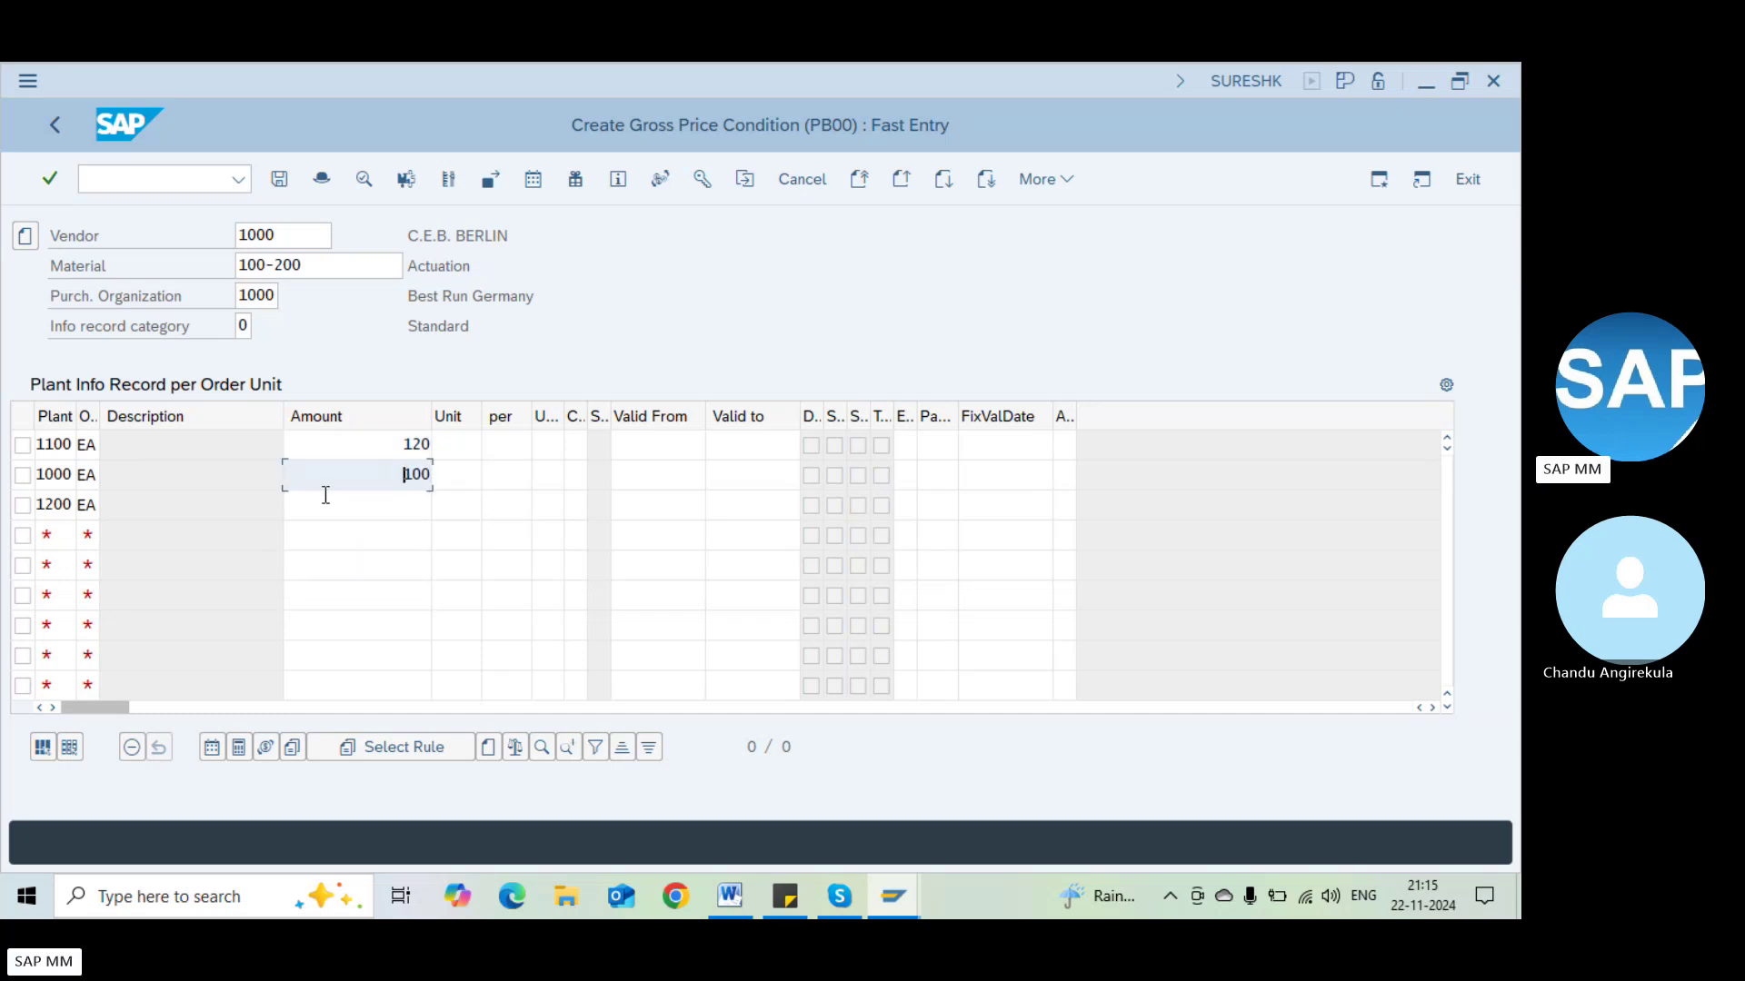
click(325, 495)
text(12)
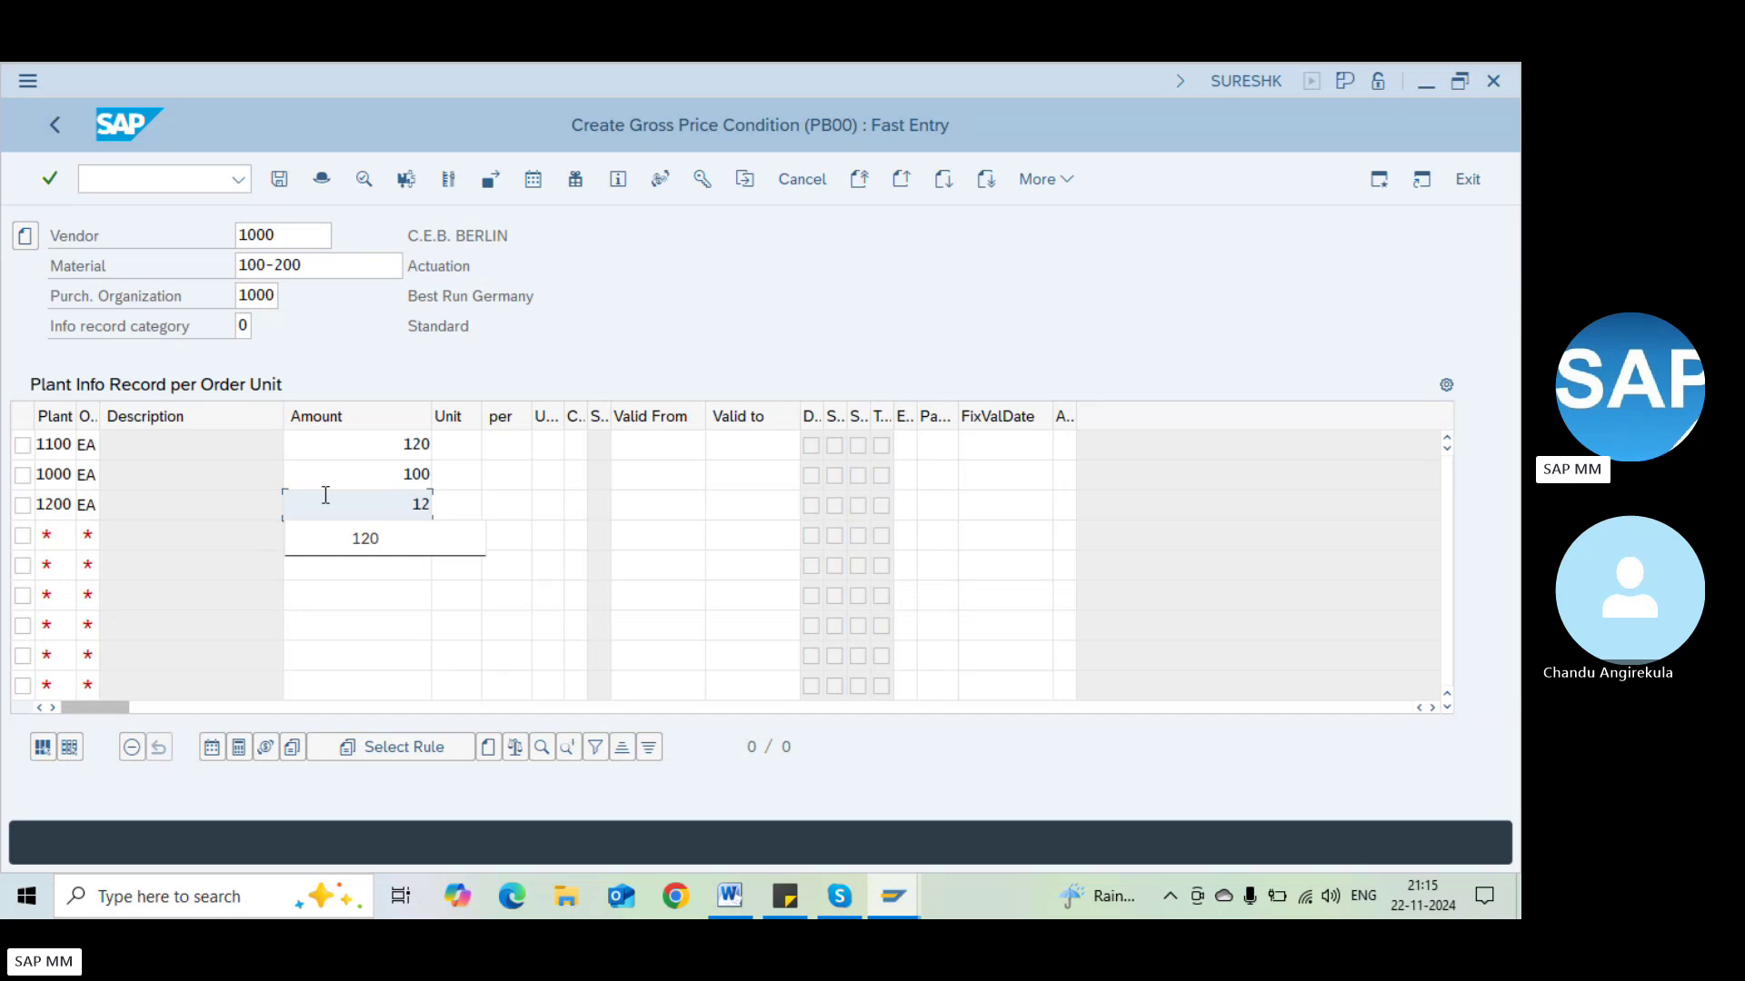
key(BackSpace)
text(30)
key(Return)
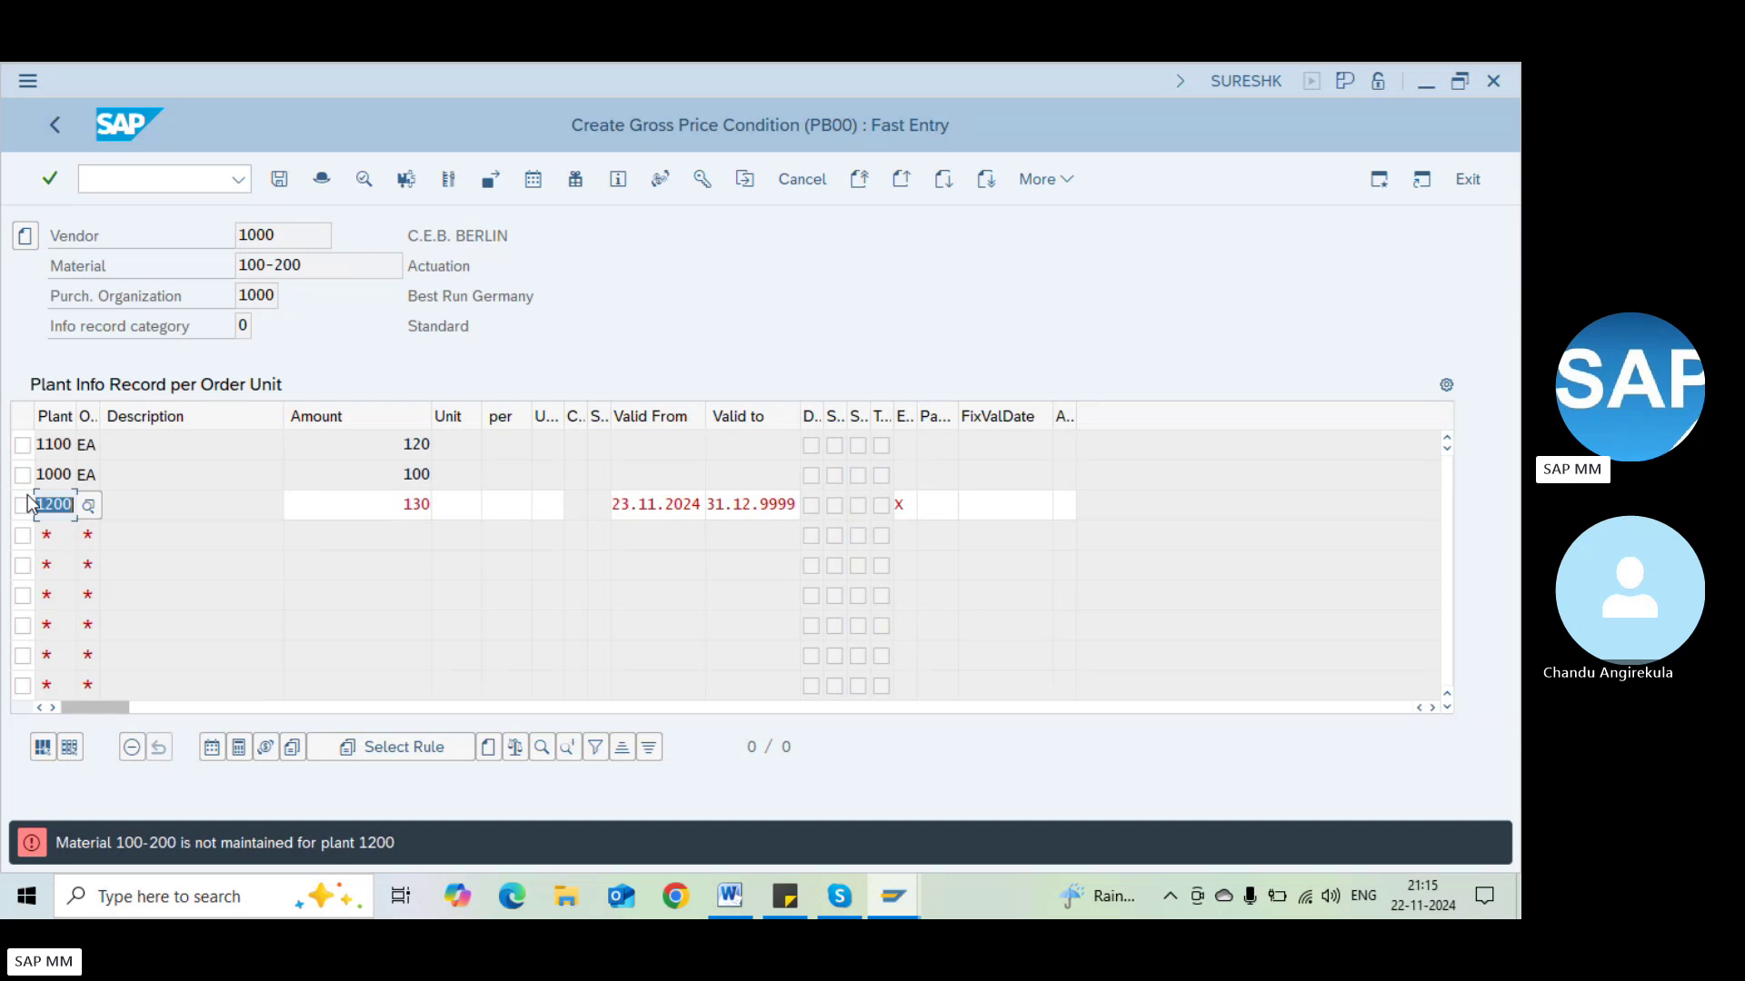
Replace plant 1200 with 2000 in the condition row with amount 130 and validate the entries
text(2000)
key(Return)
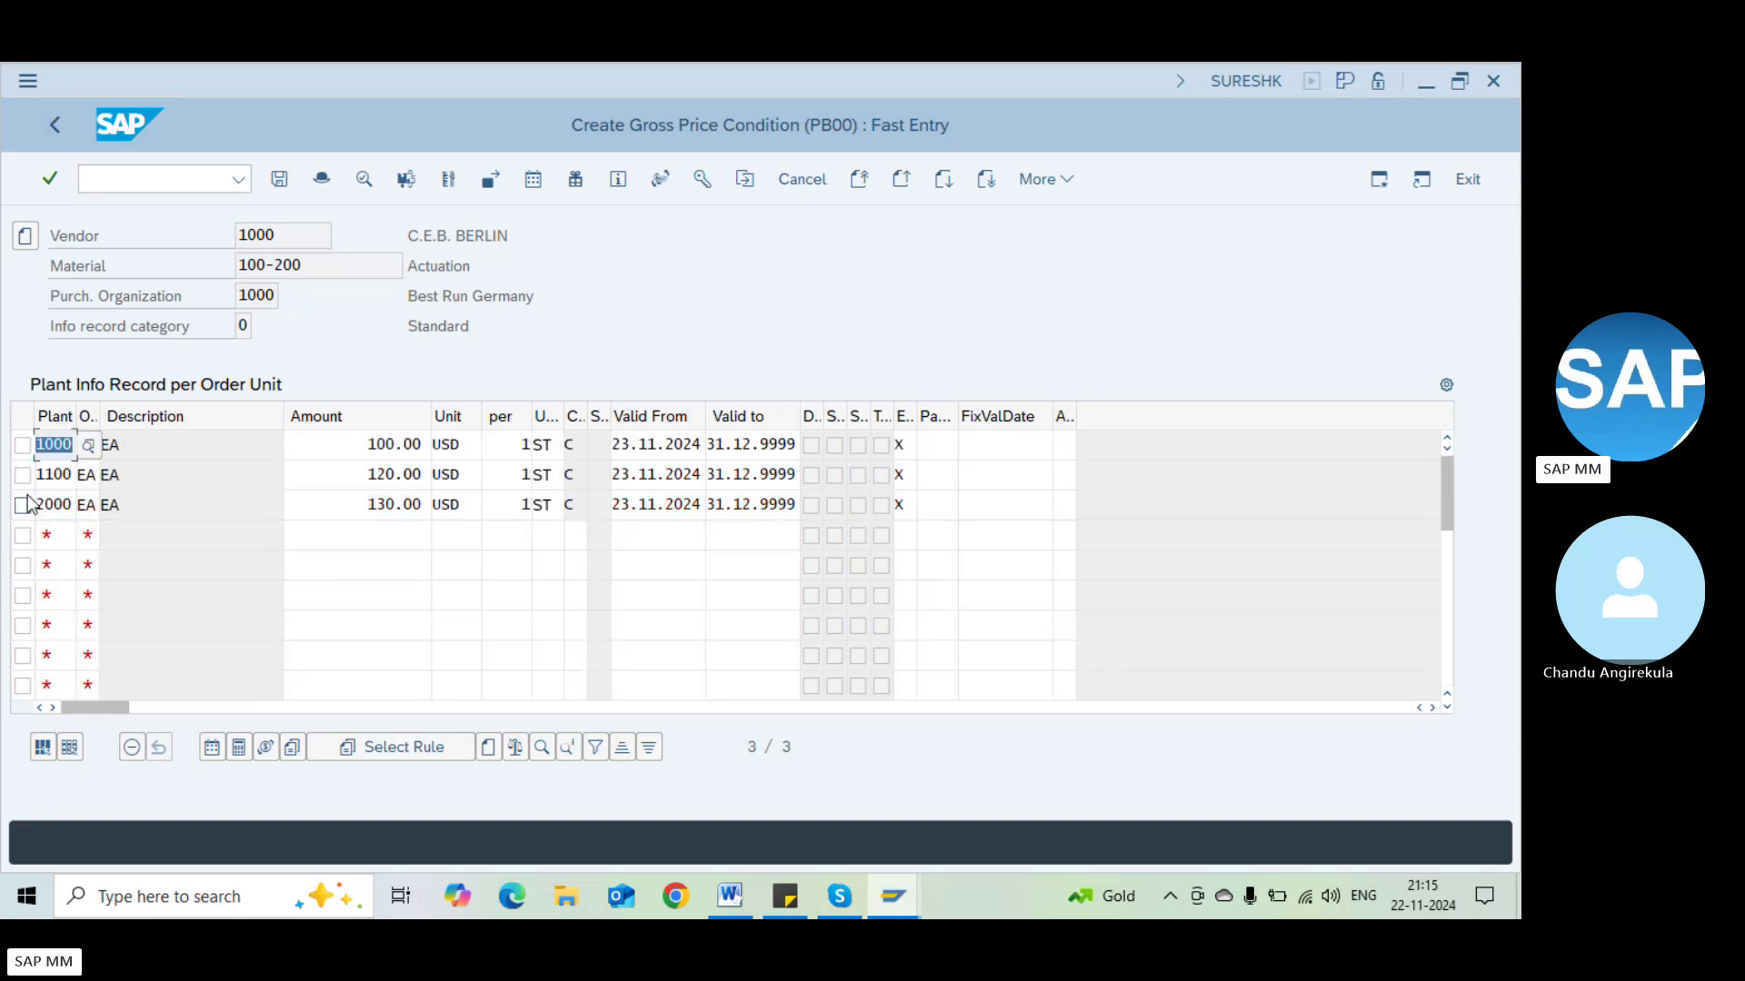
click(334, 503)
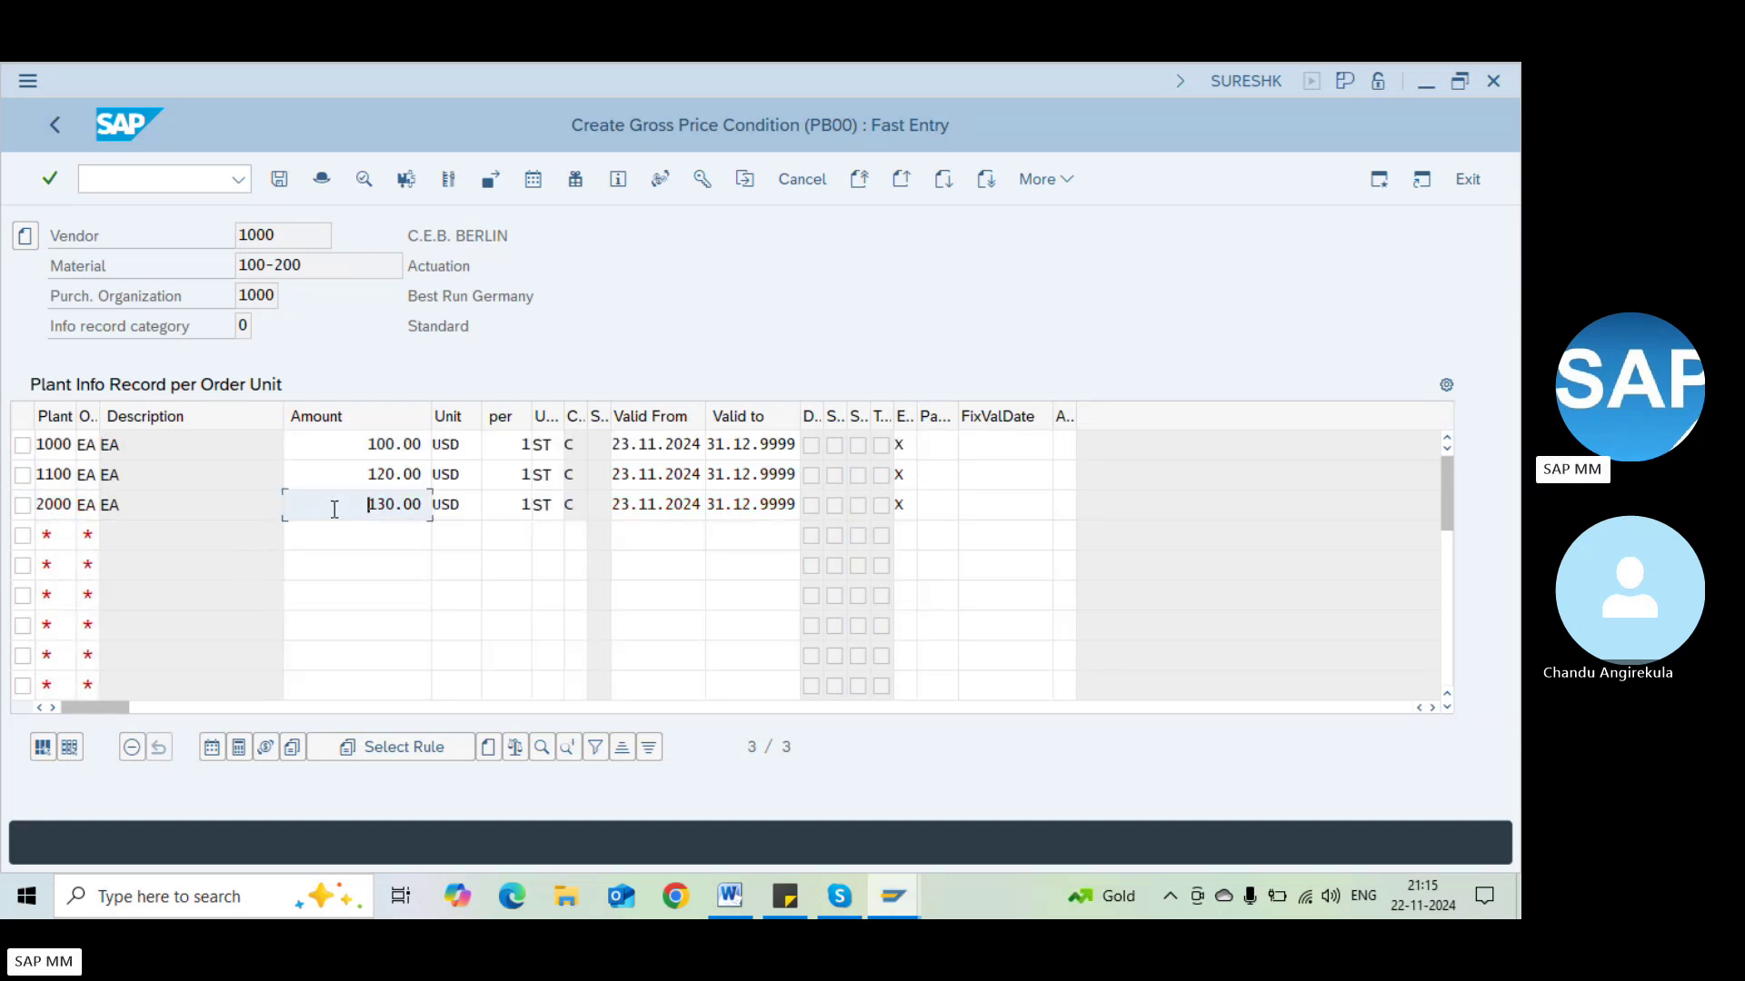
key(Return)
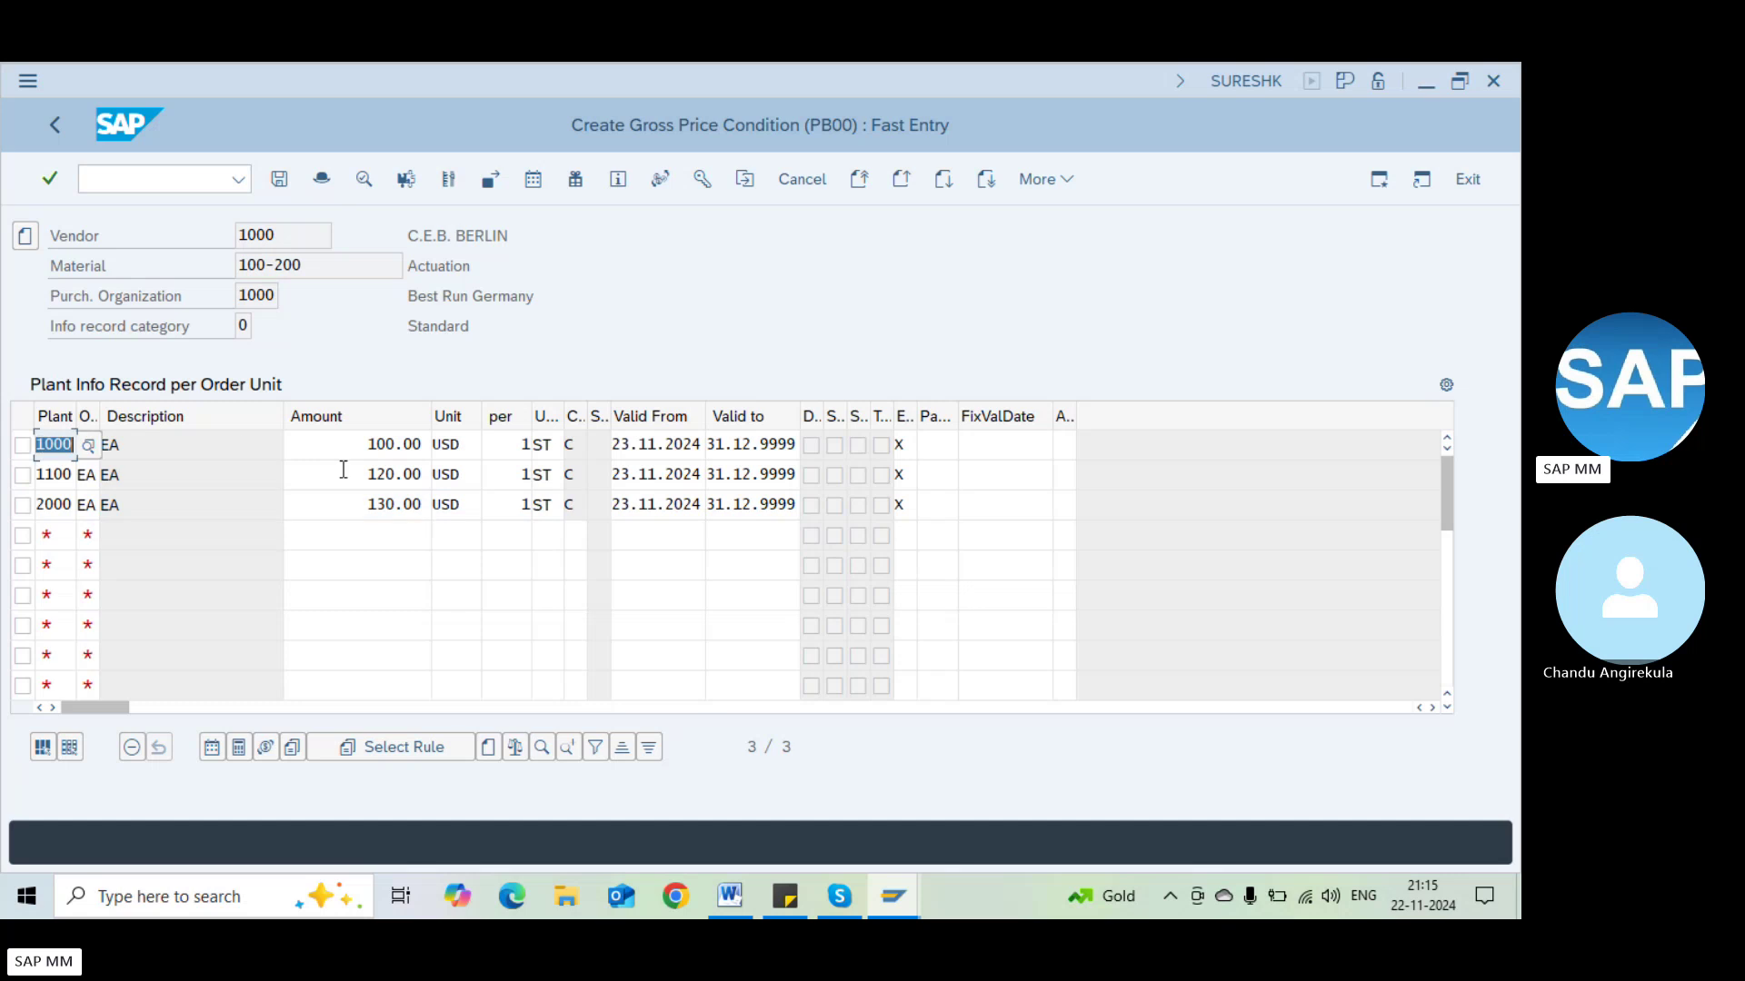
Check the plant 1100 row and the plant 2000 amount, and save the PB00 condition records for material 100-200
click(33, 477)
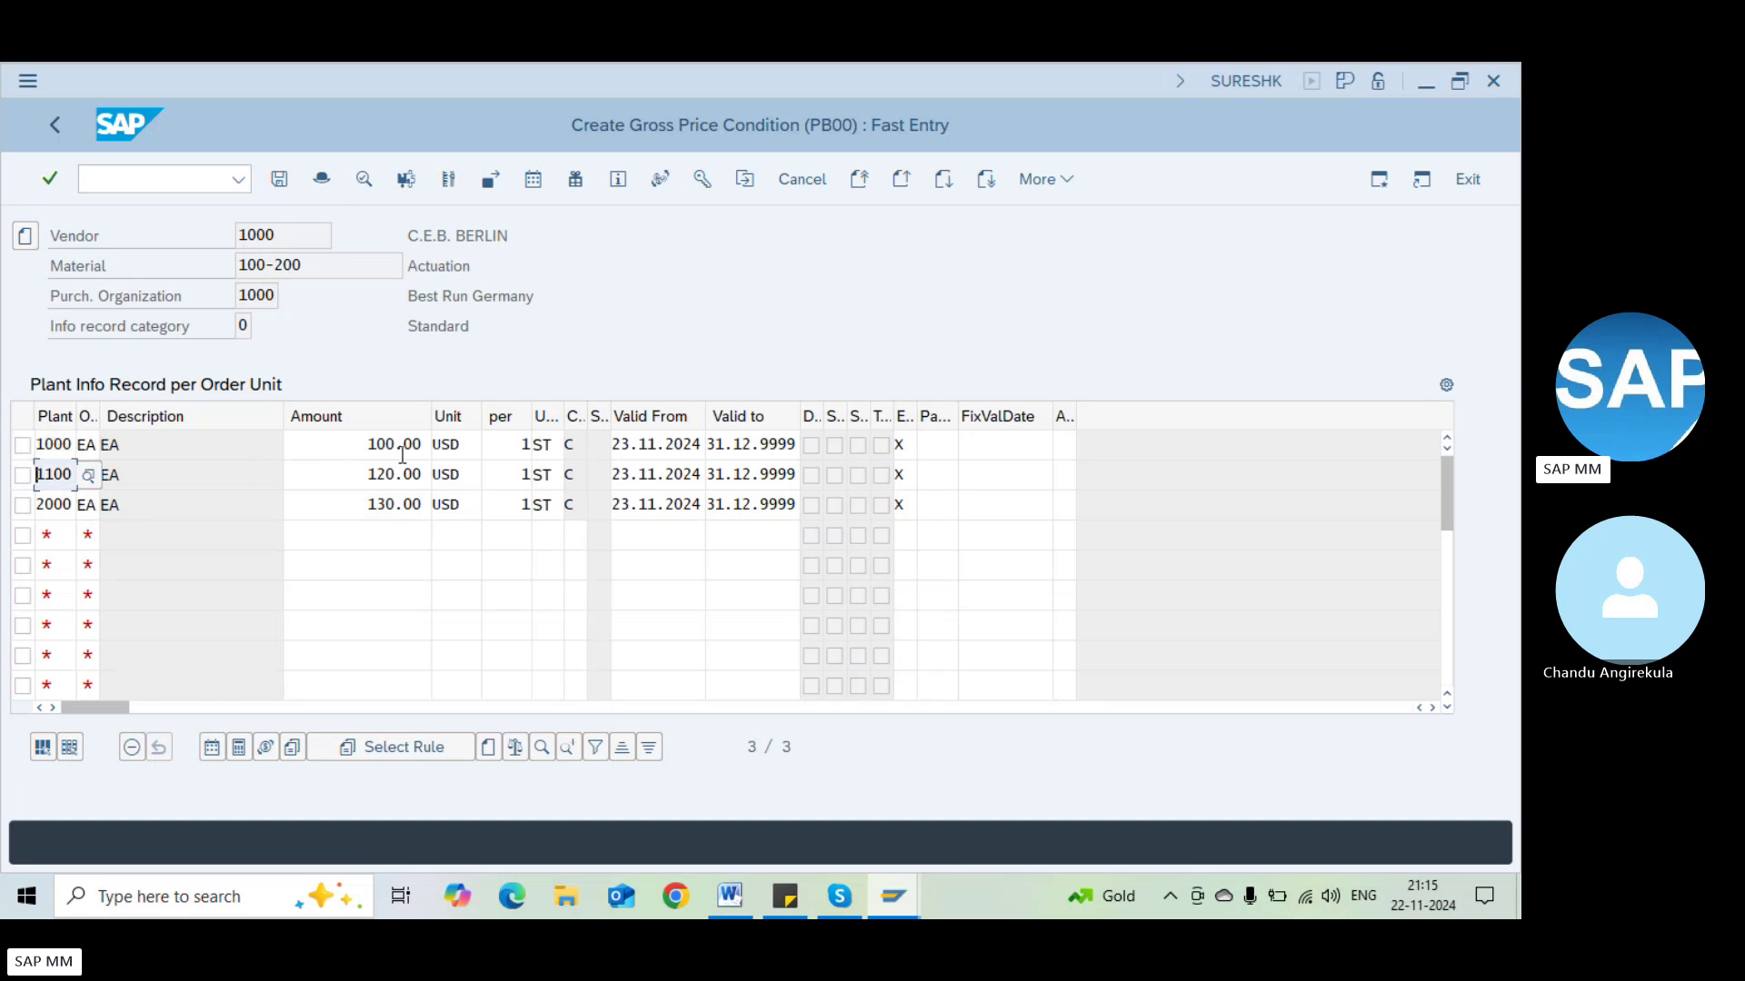
click(398, 513)
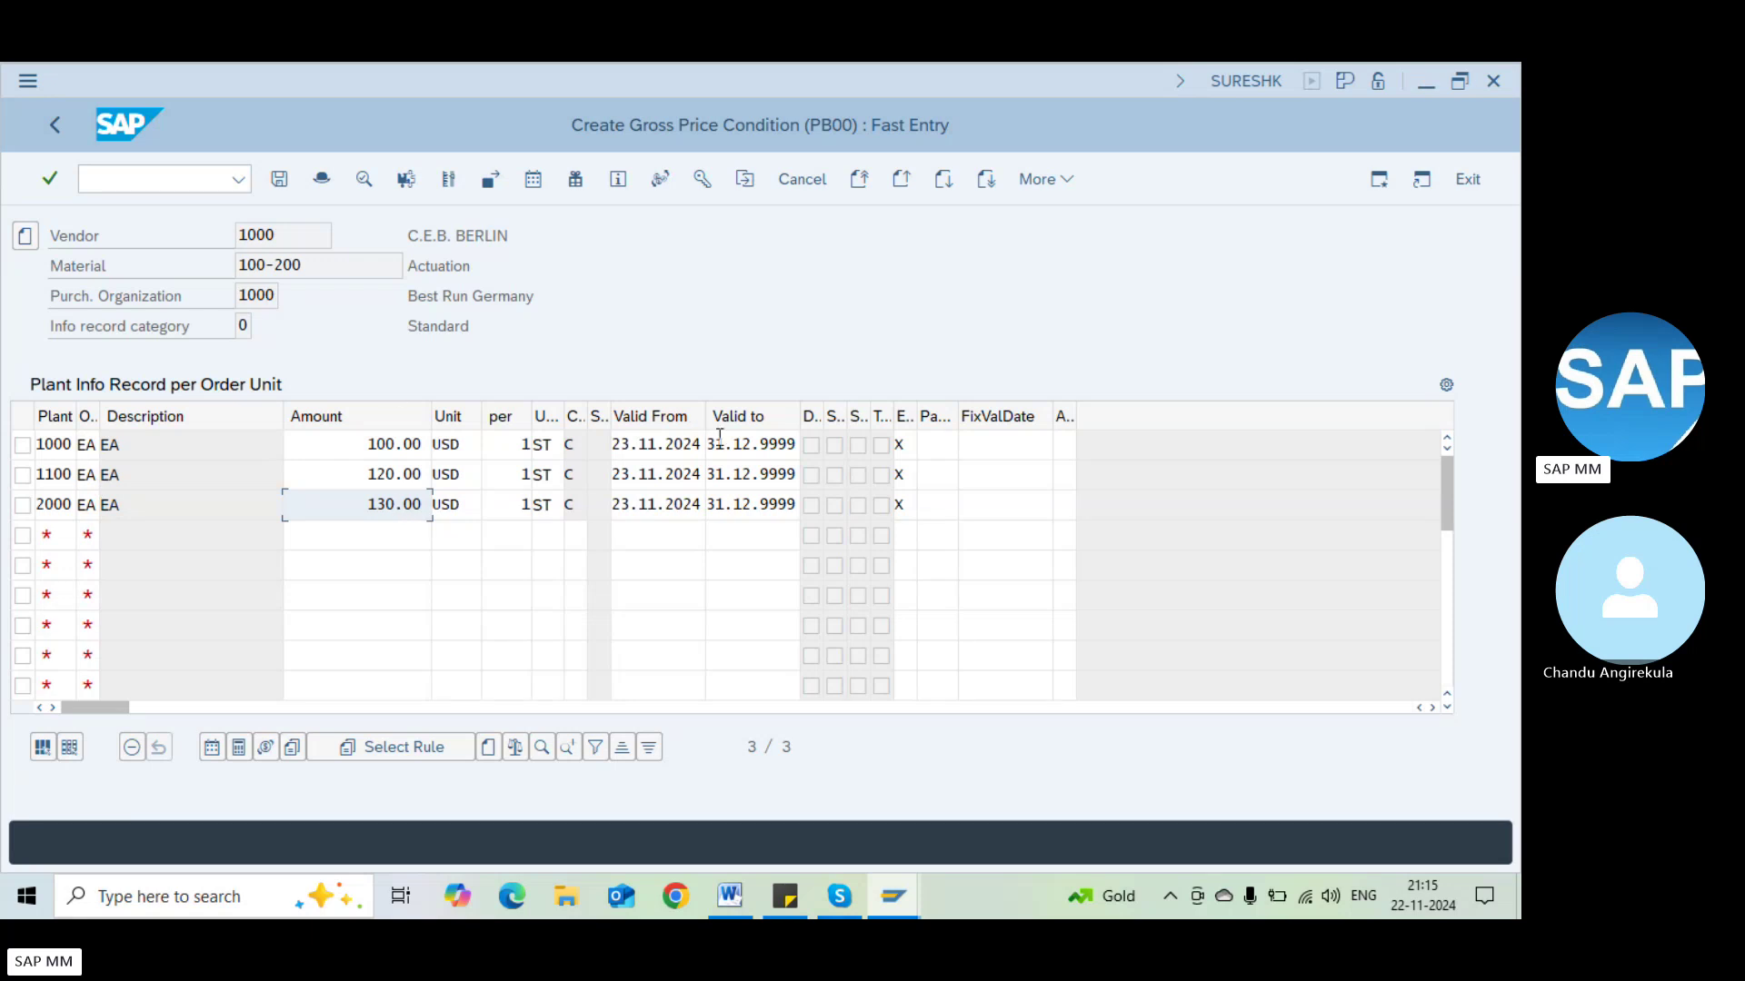
key(ctrl+s)
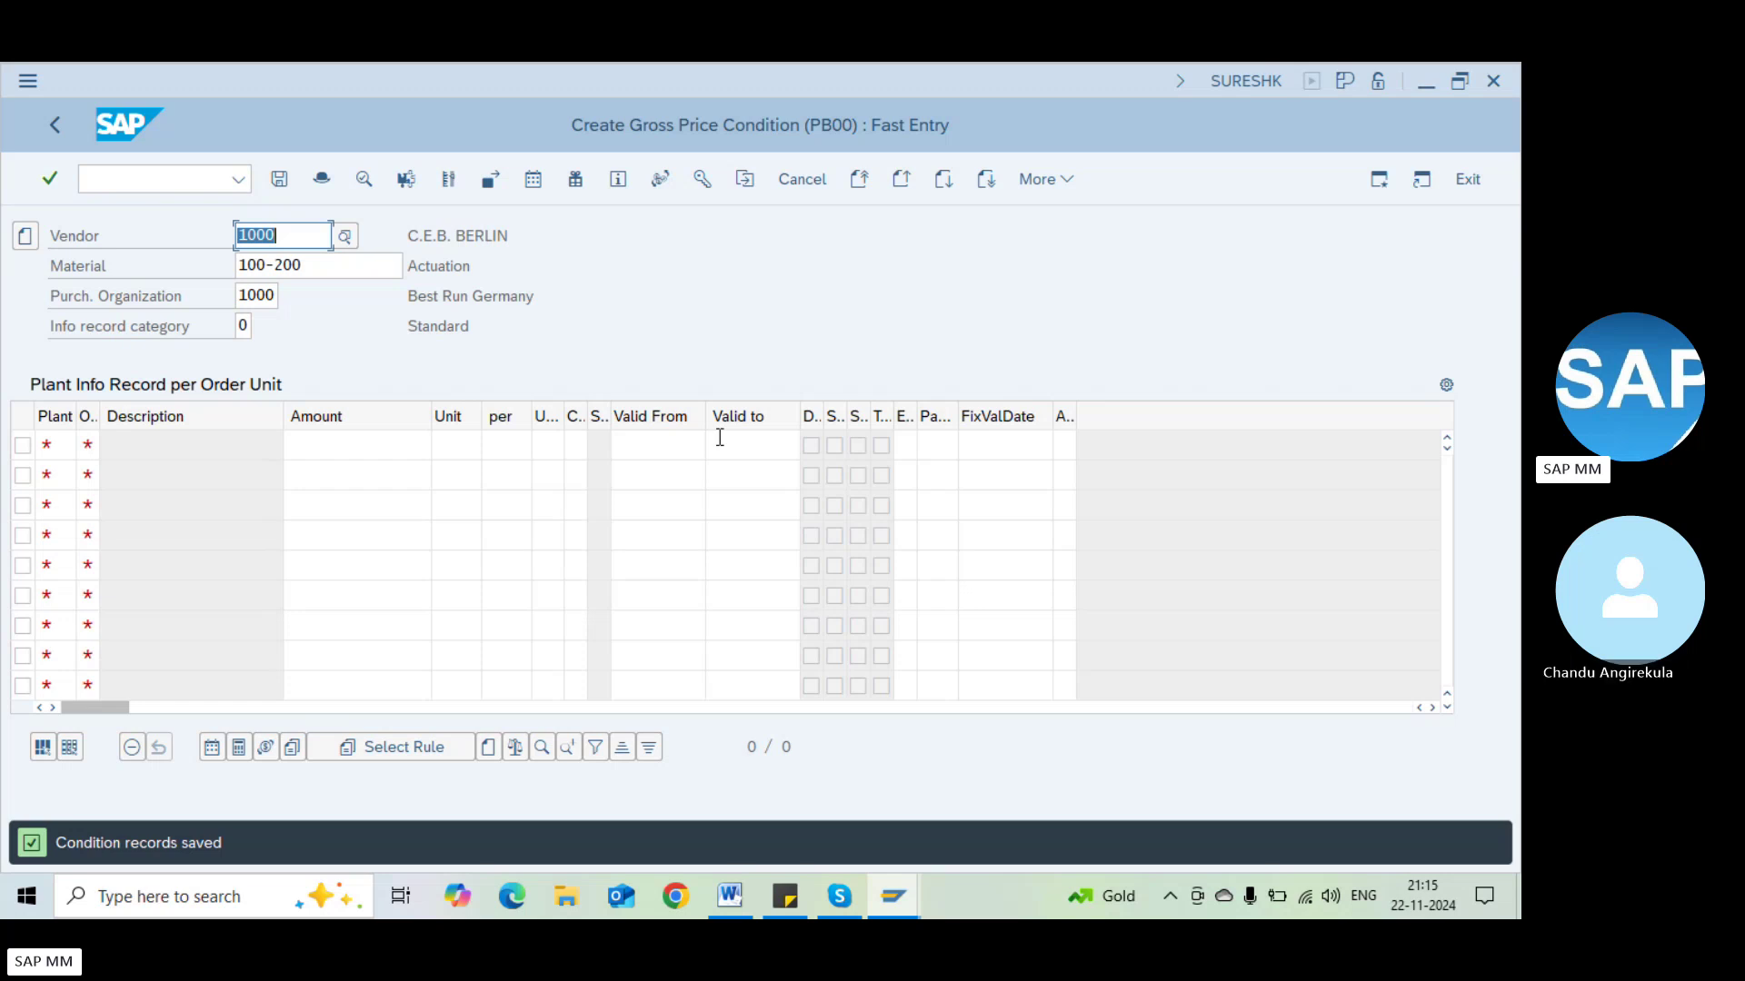
Leave the PB00 entry and open transaction MEK1 for freight condition type FRA1
click(201, 188)
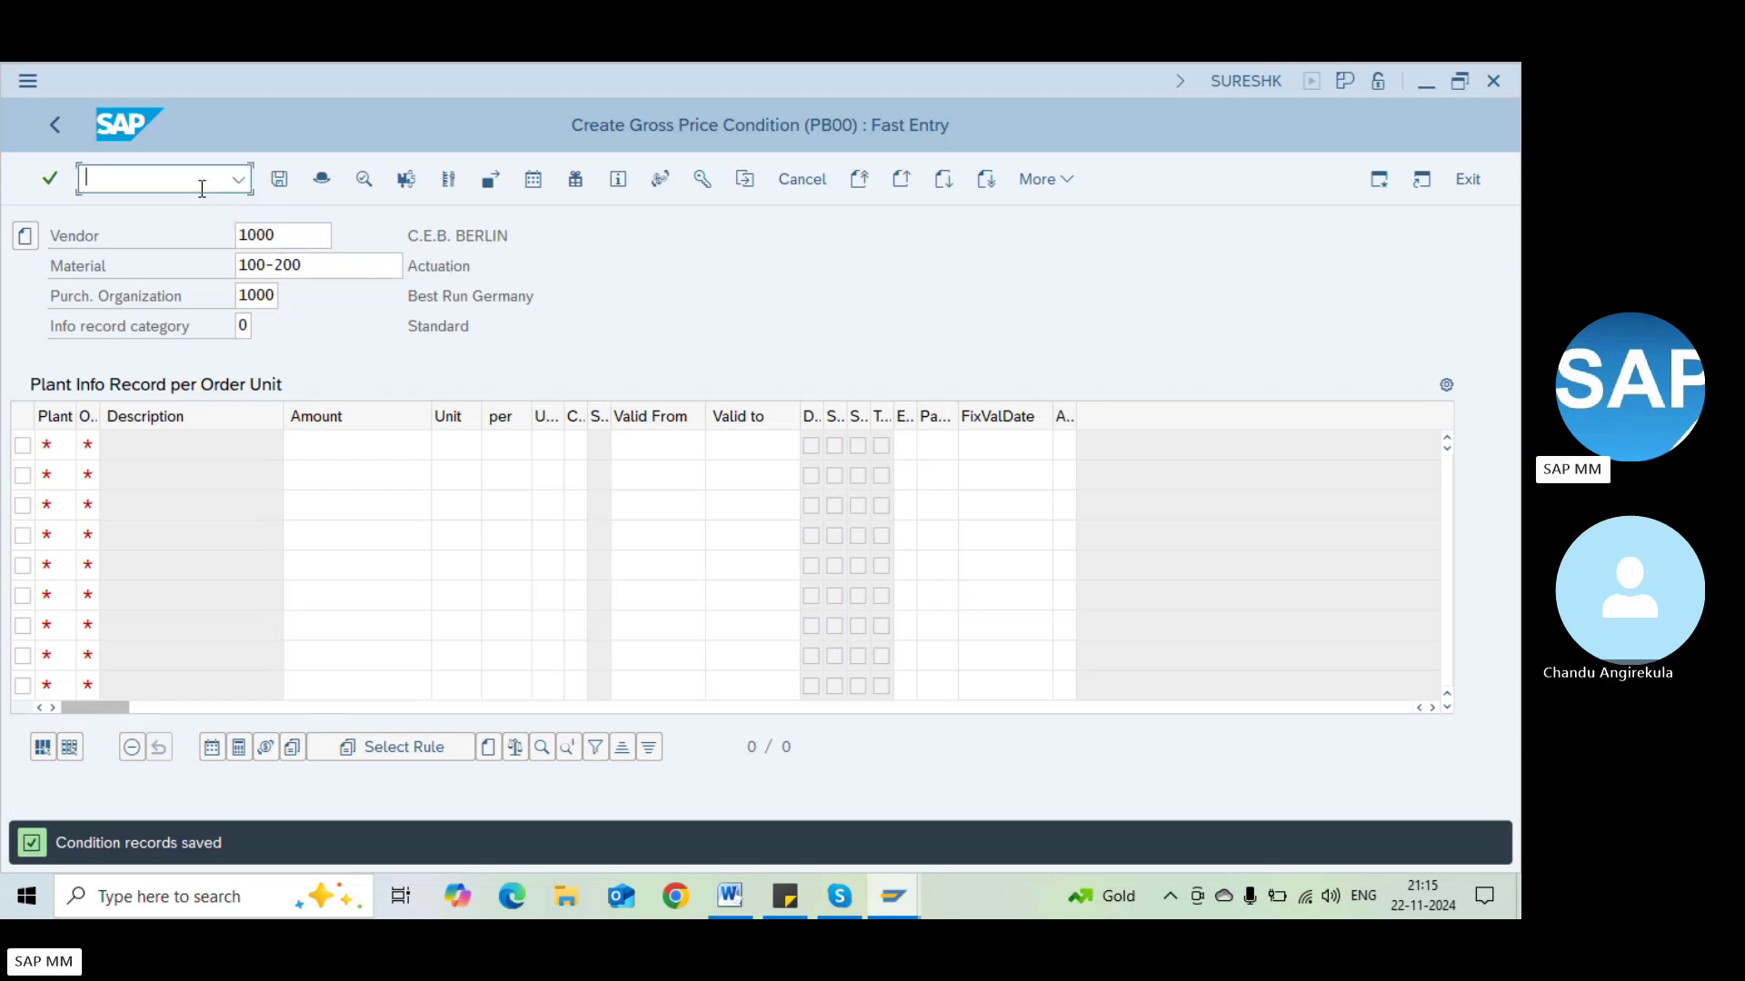
text(/n)
key(Return)
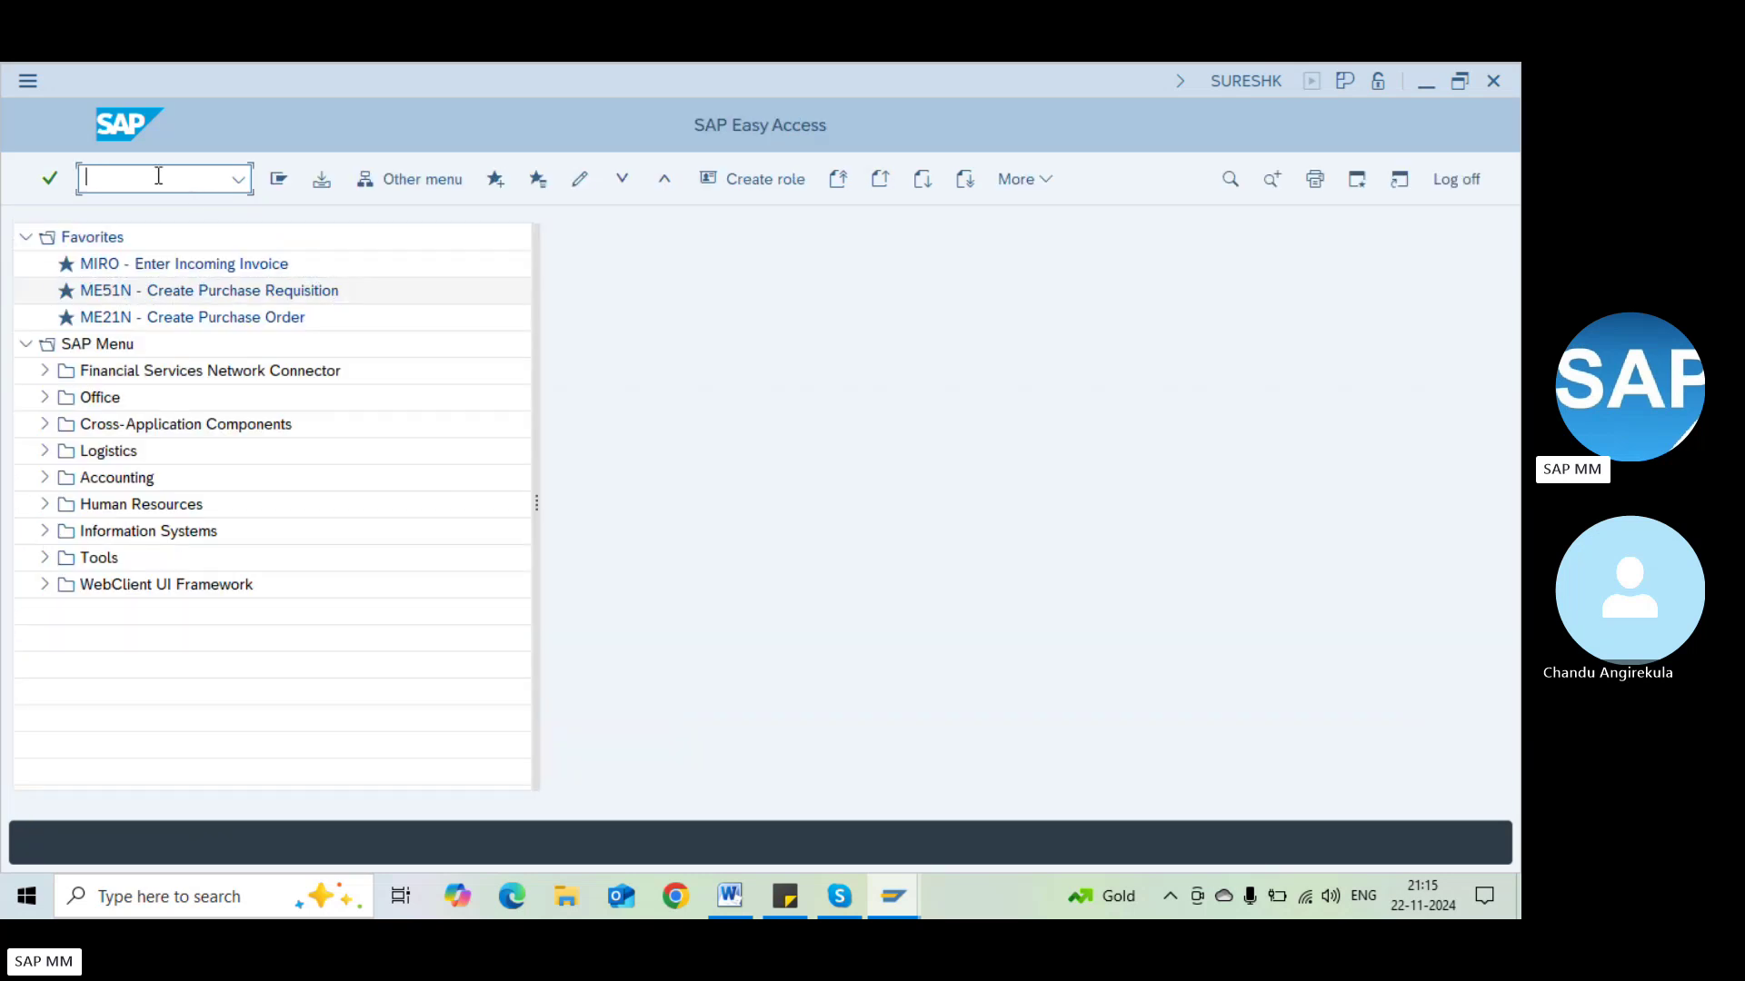
text(mek1)
key(Return)
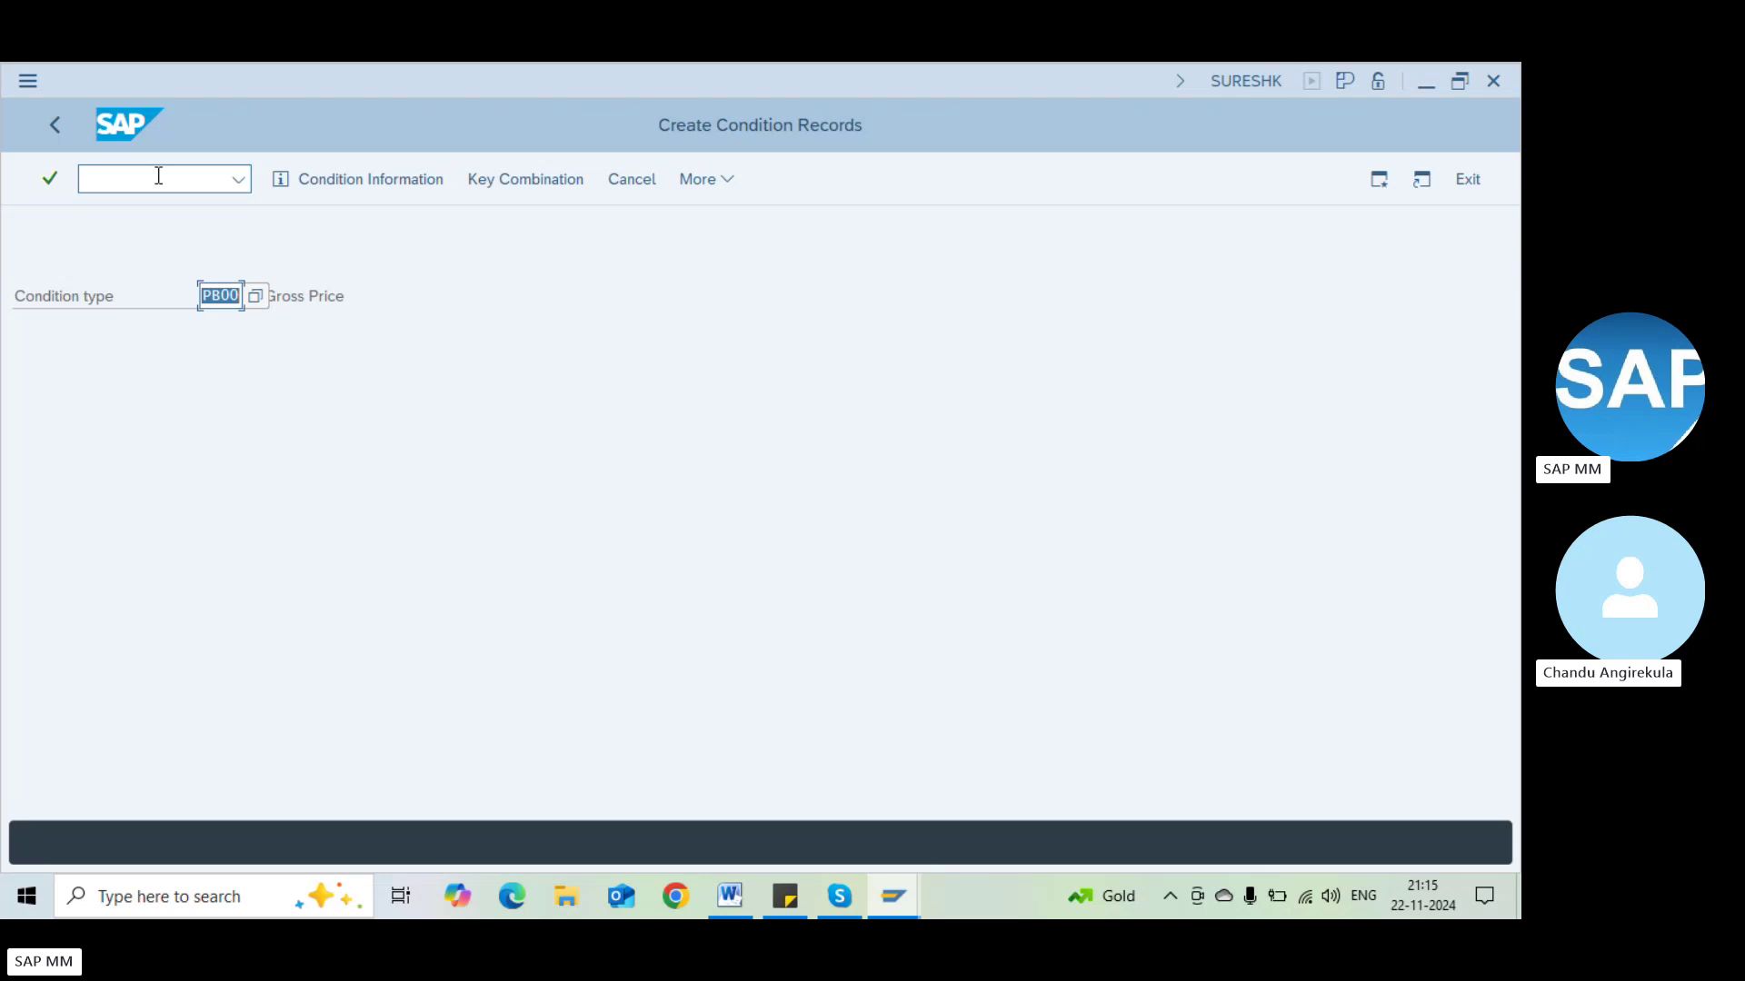
text(FR)
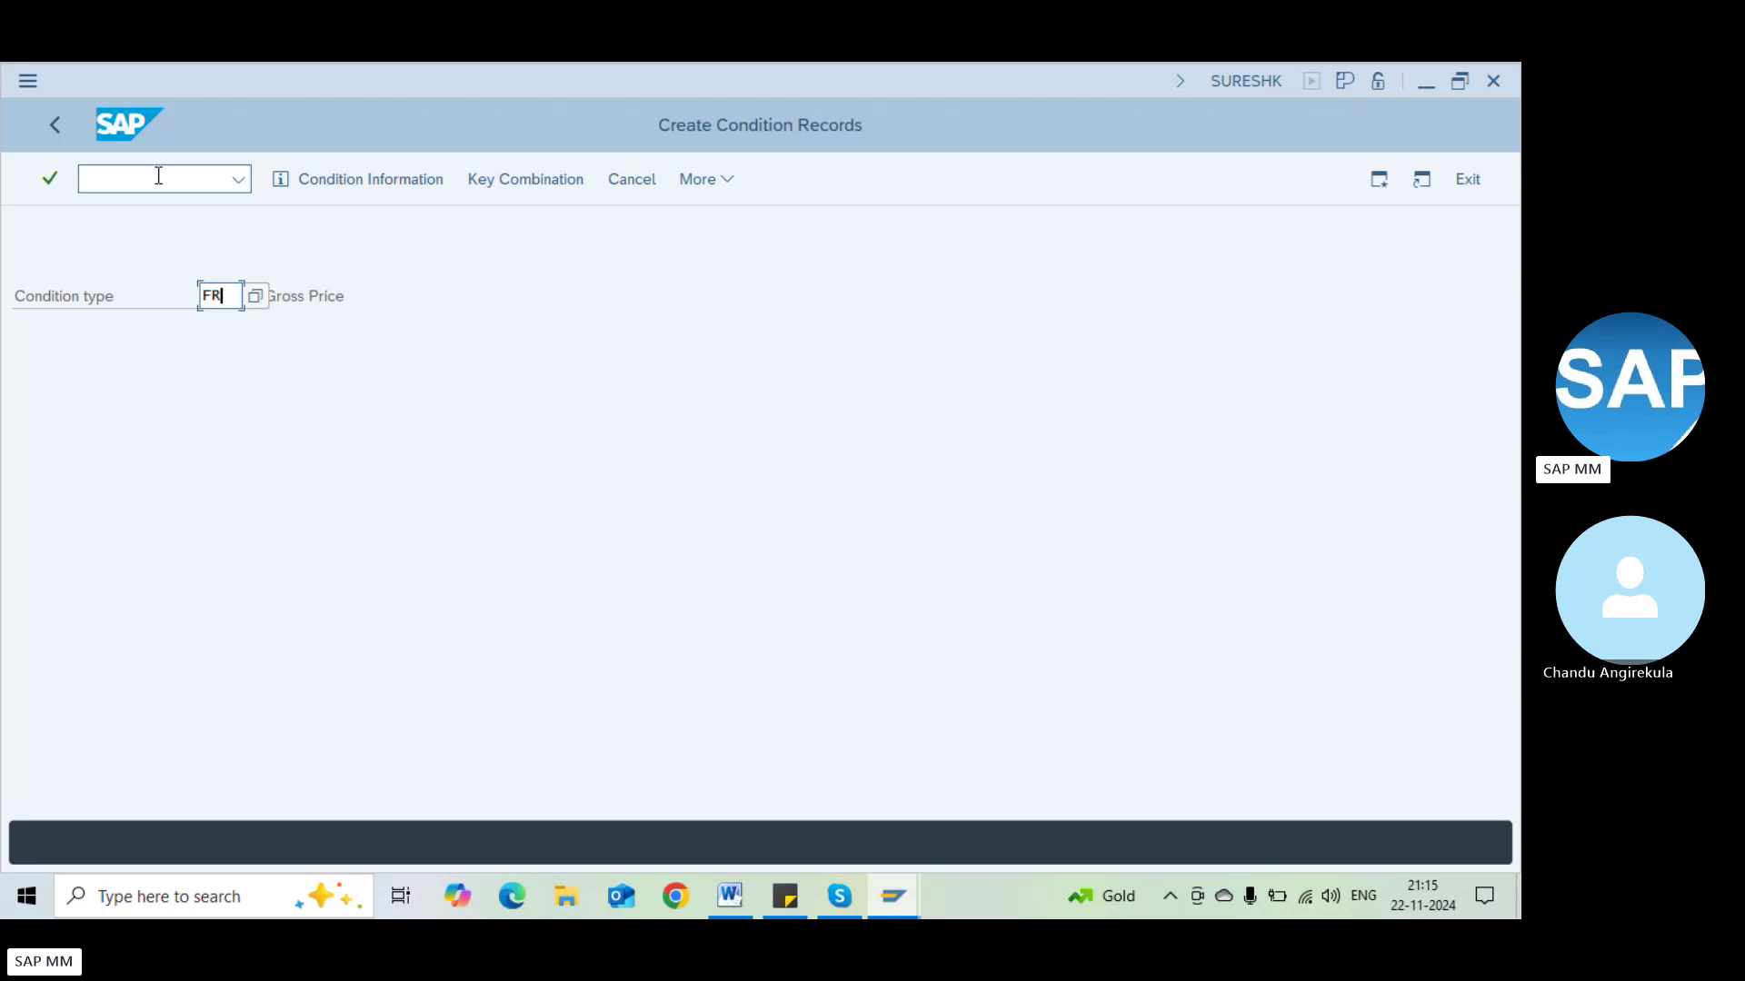
text(A1)
key(Return)
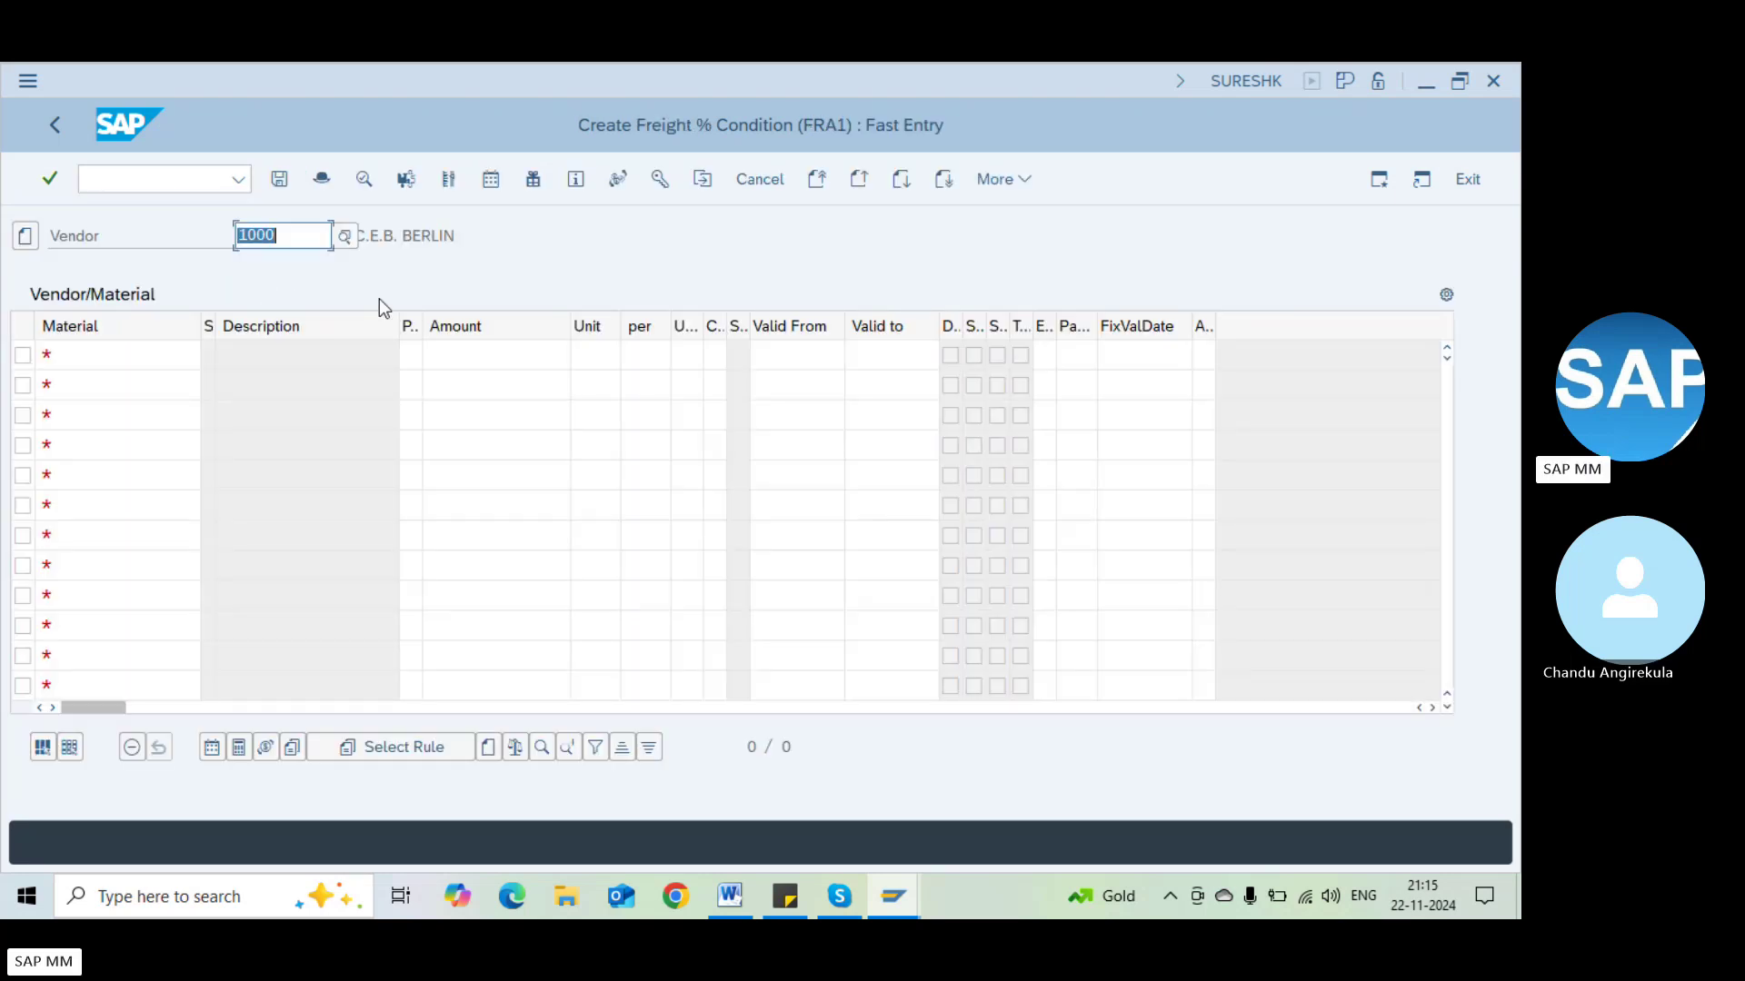
Enter a 10 % freight condition for material 100-200 under vendor 1000 and validate the entry
click(108, 356)
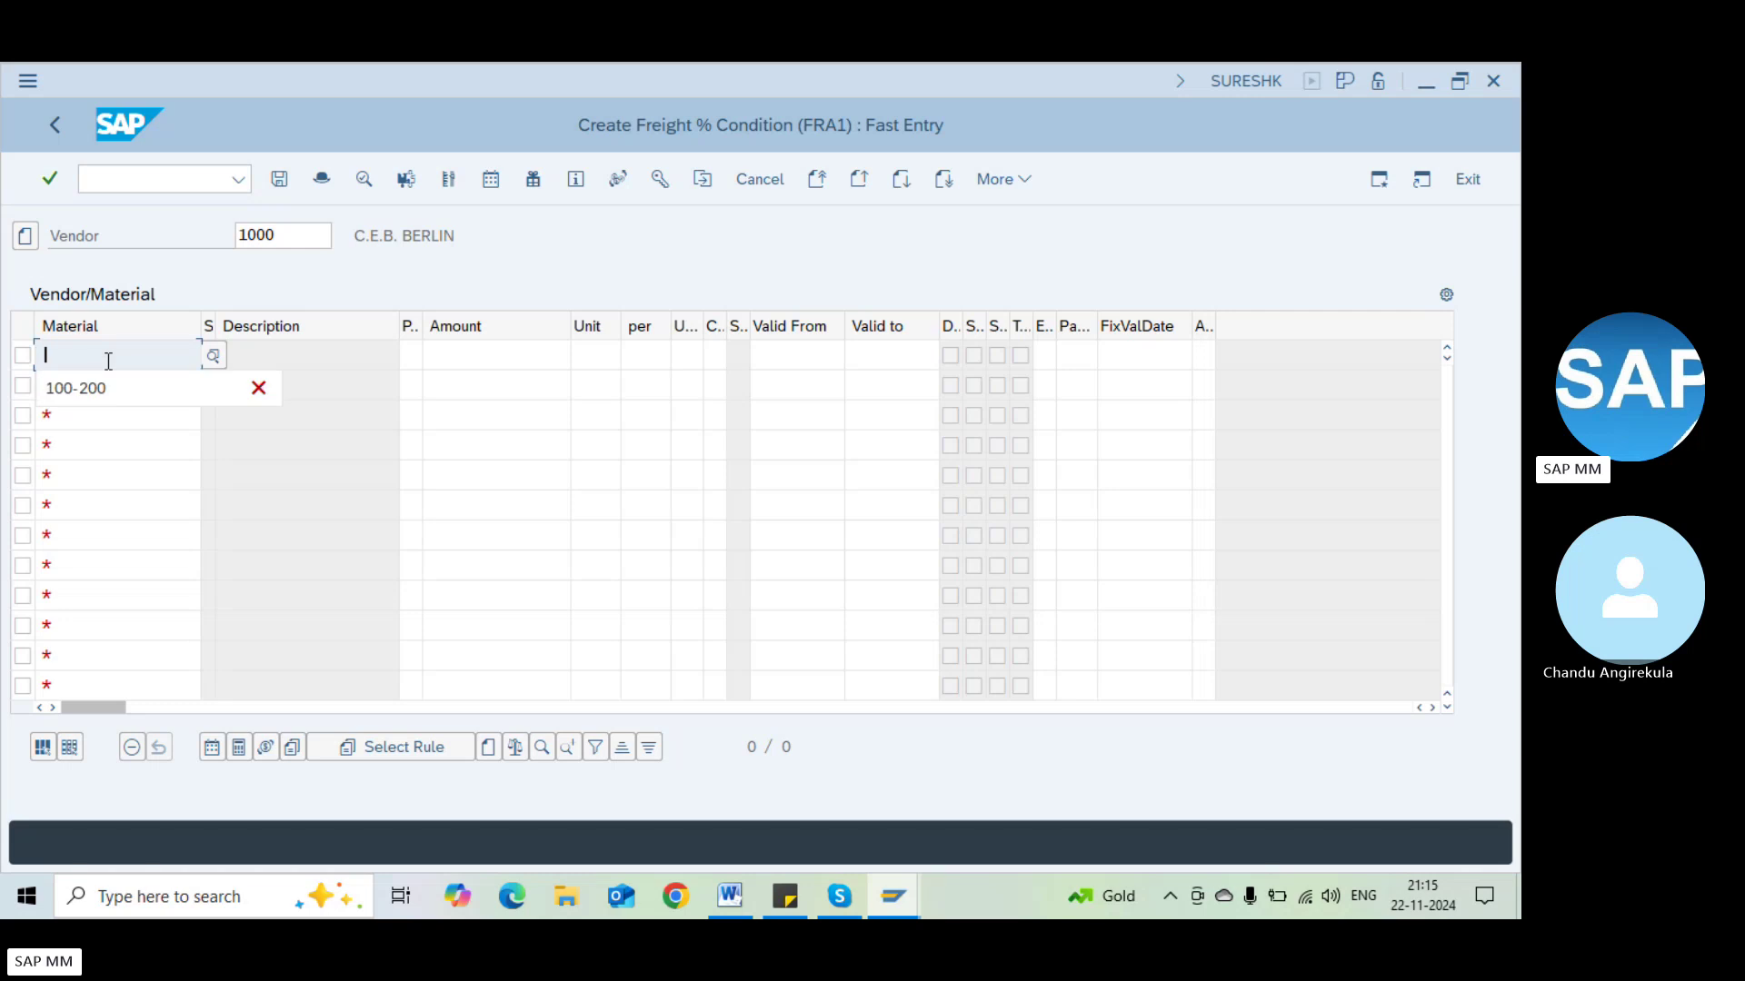
key(Down)
key(Return)
key(Tab)
key(Tab)
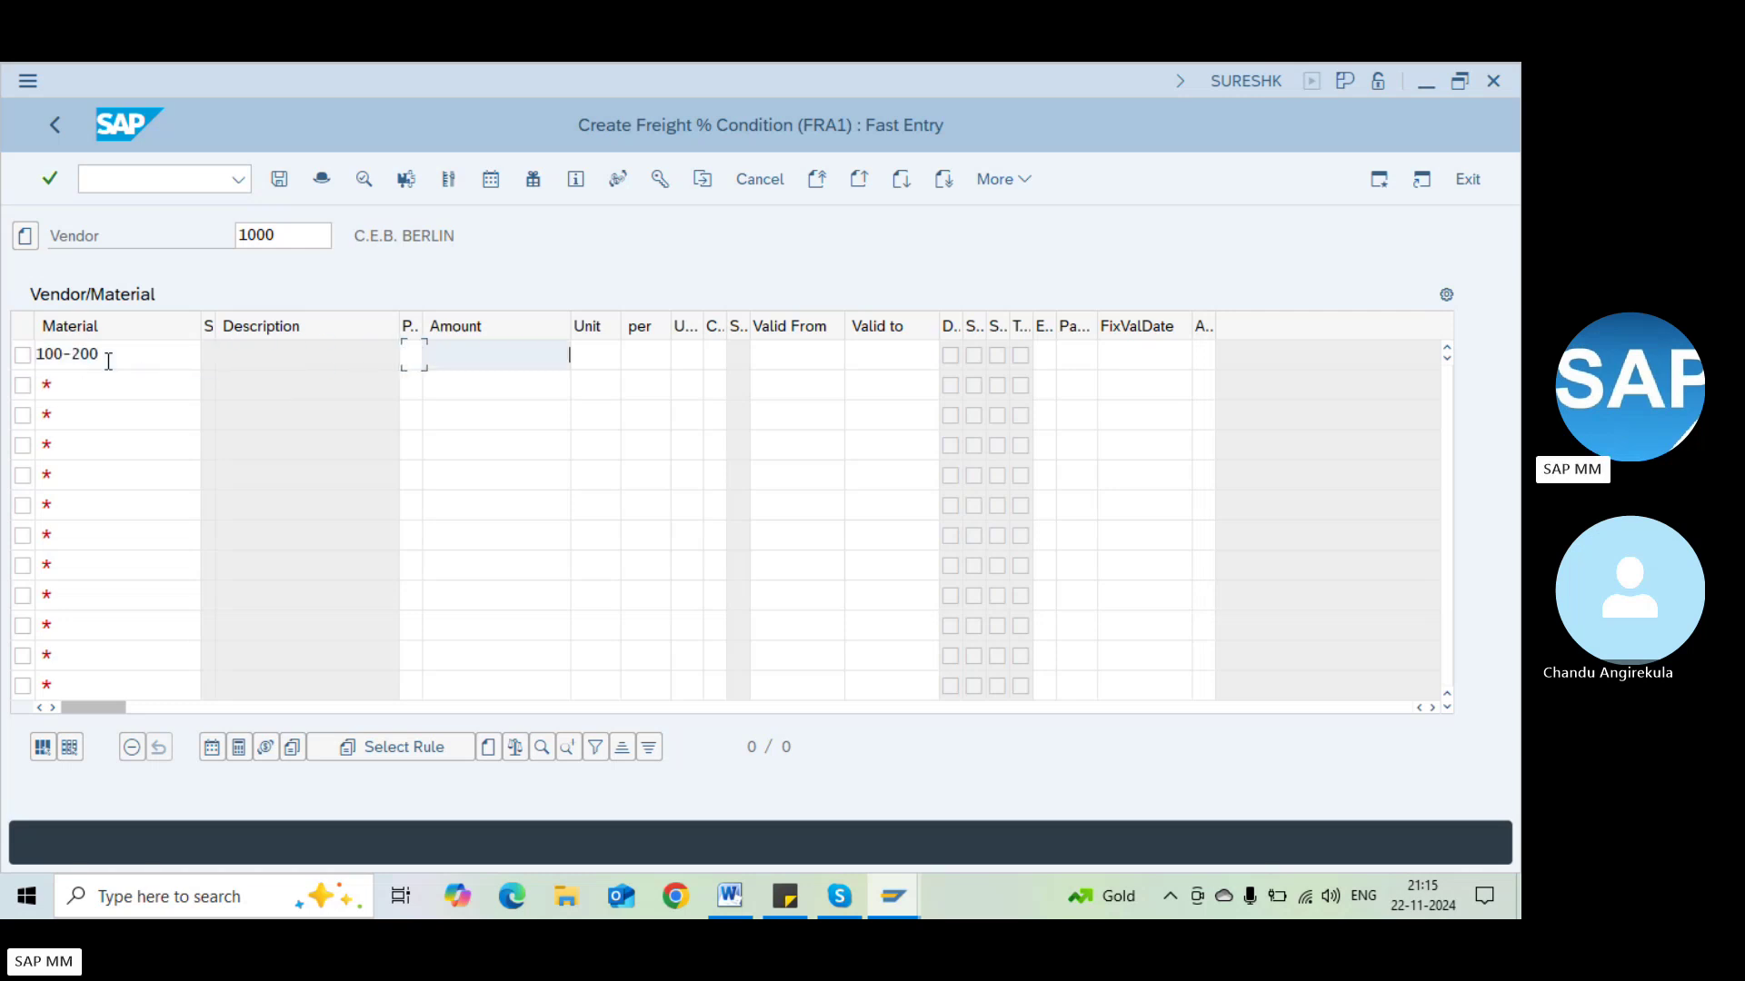
text(10)
key(Return)
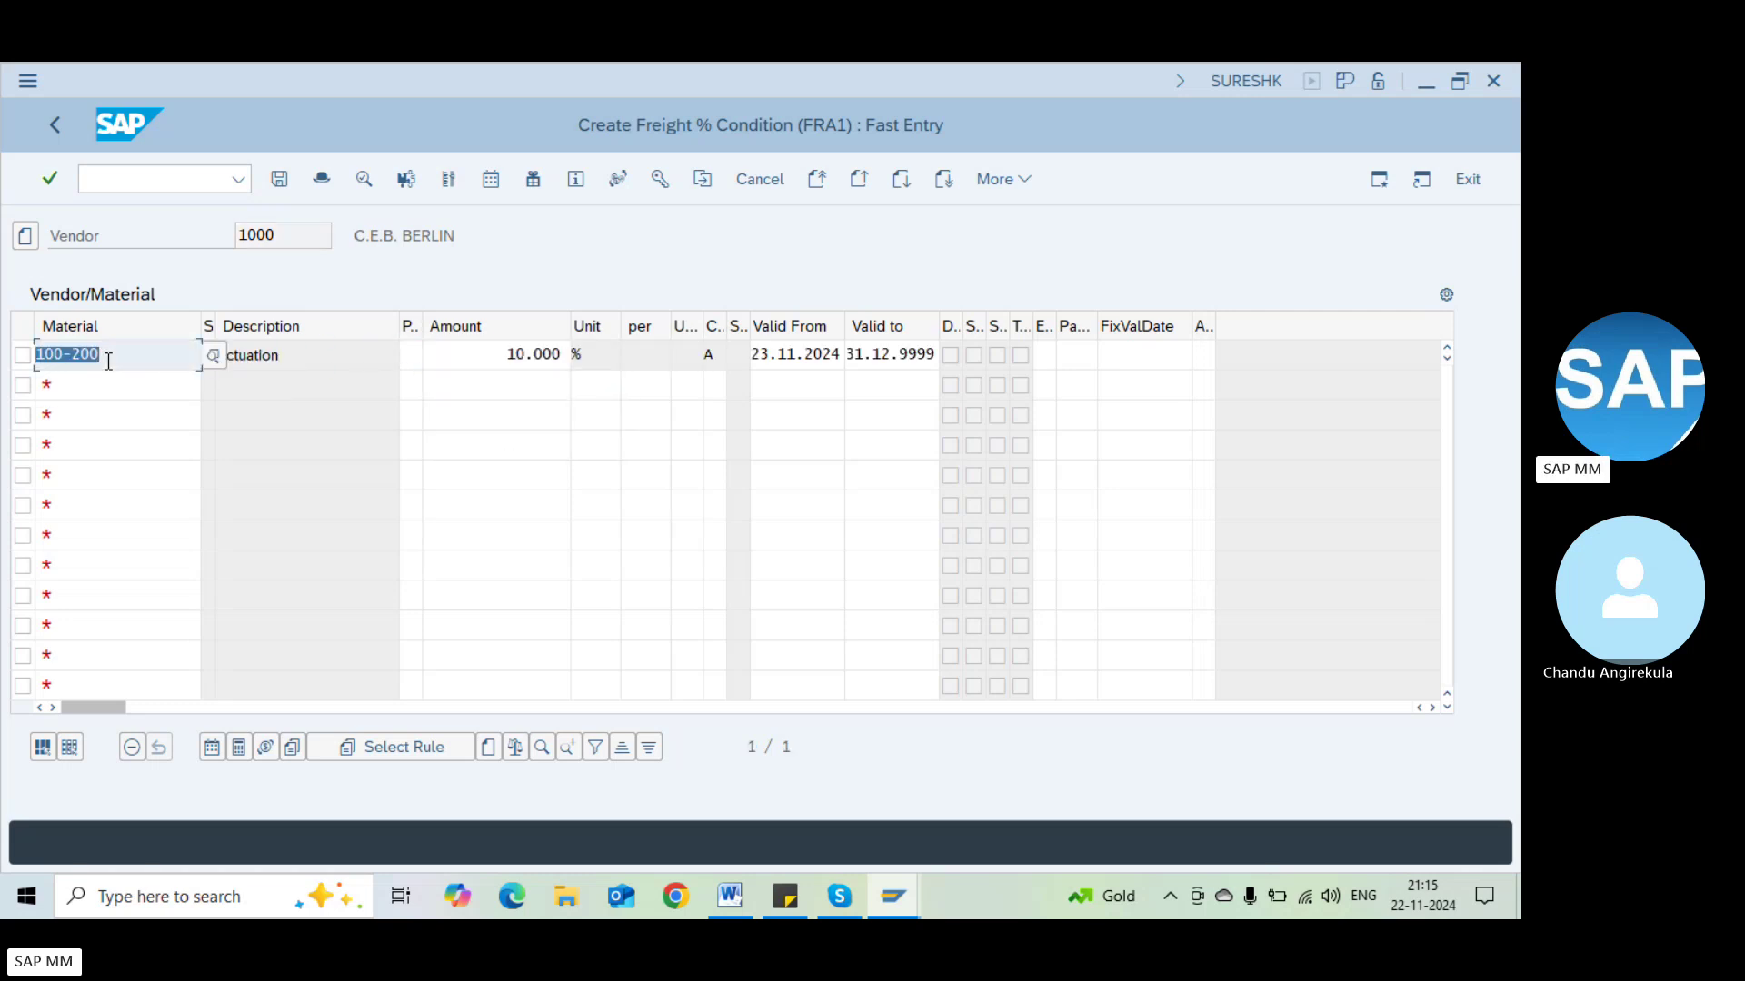
Add a 5 % freight condition for material 100-110, and exit the FRA1 entry without saving
click(481, 364)
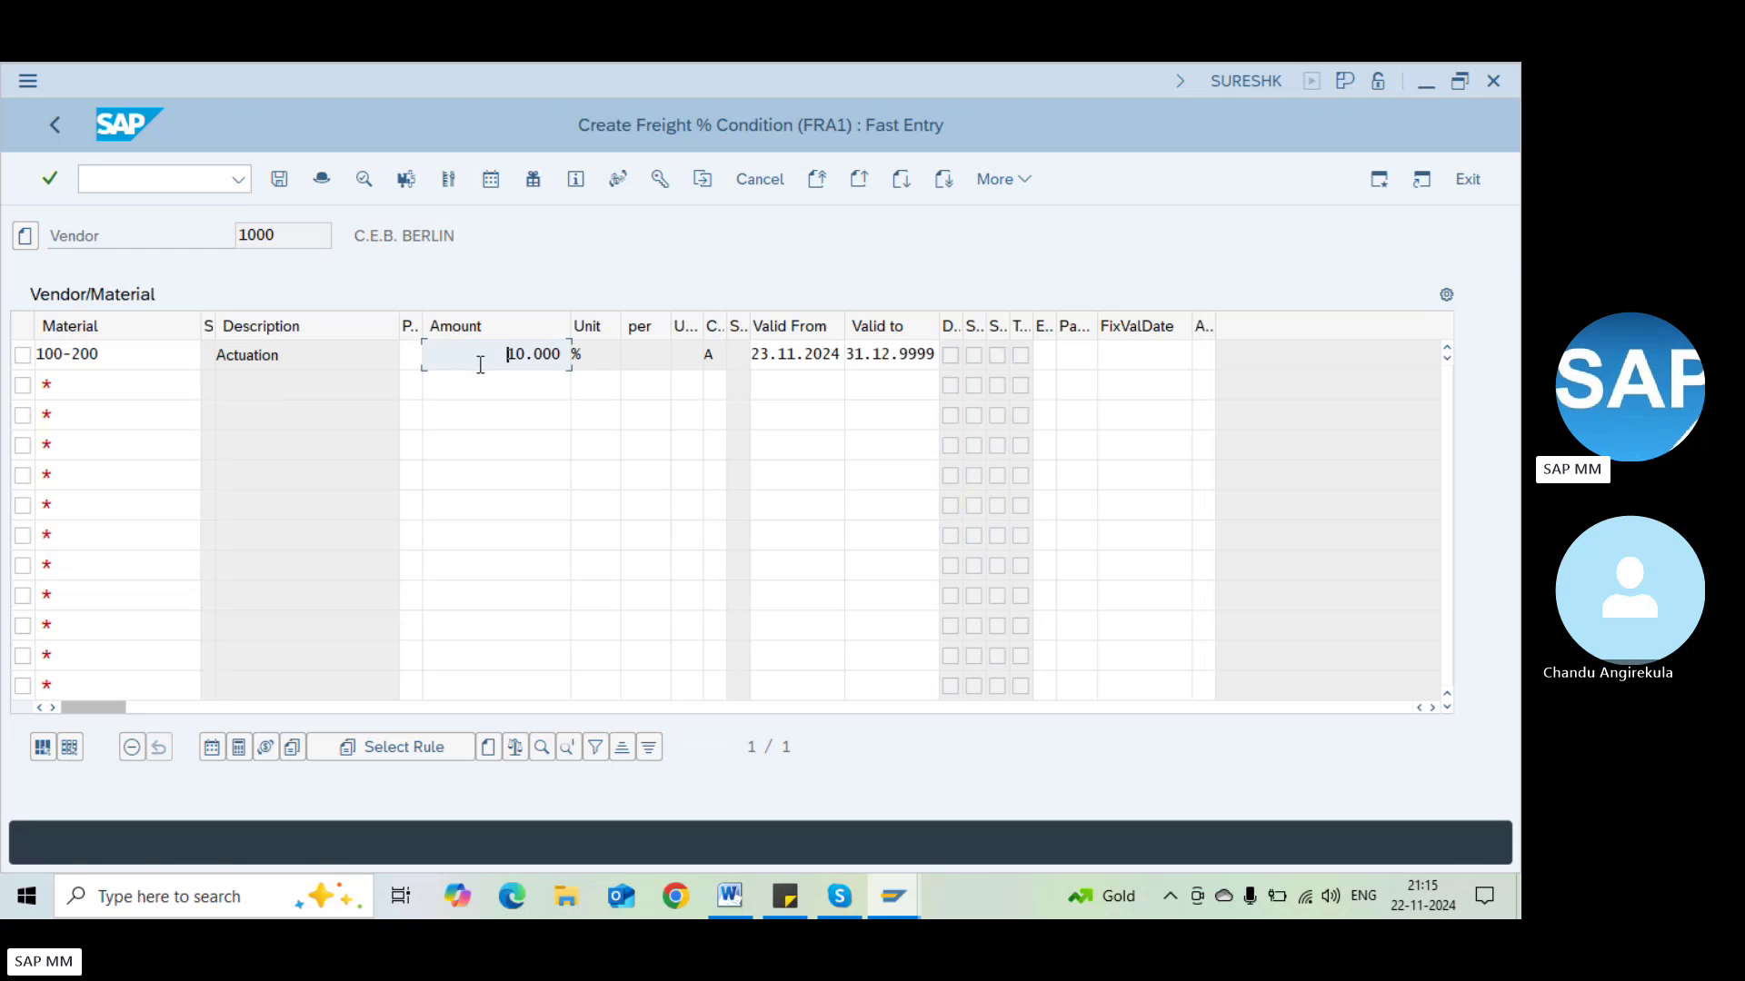
click(177, 376)
text(100-110)
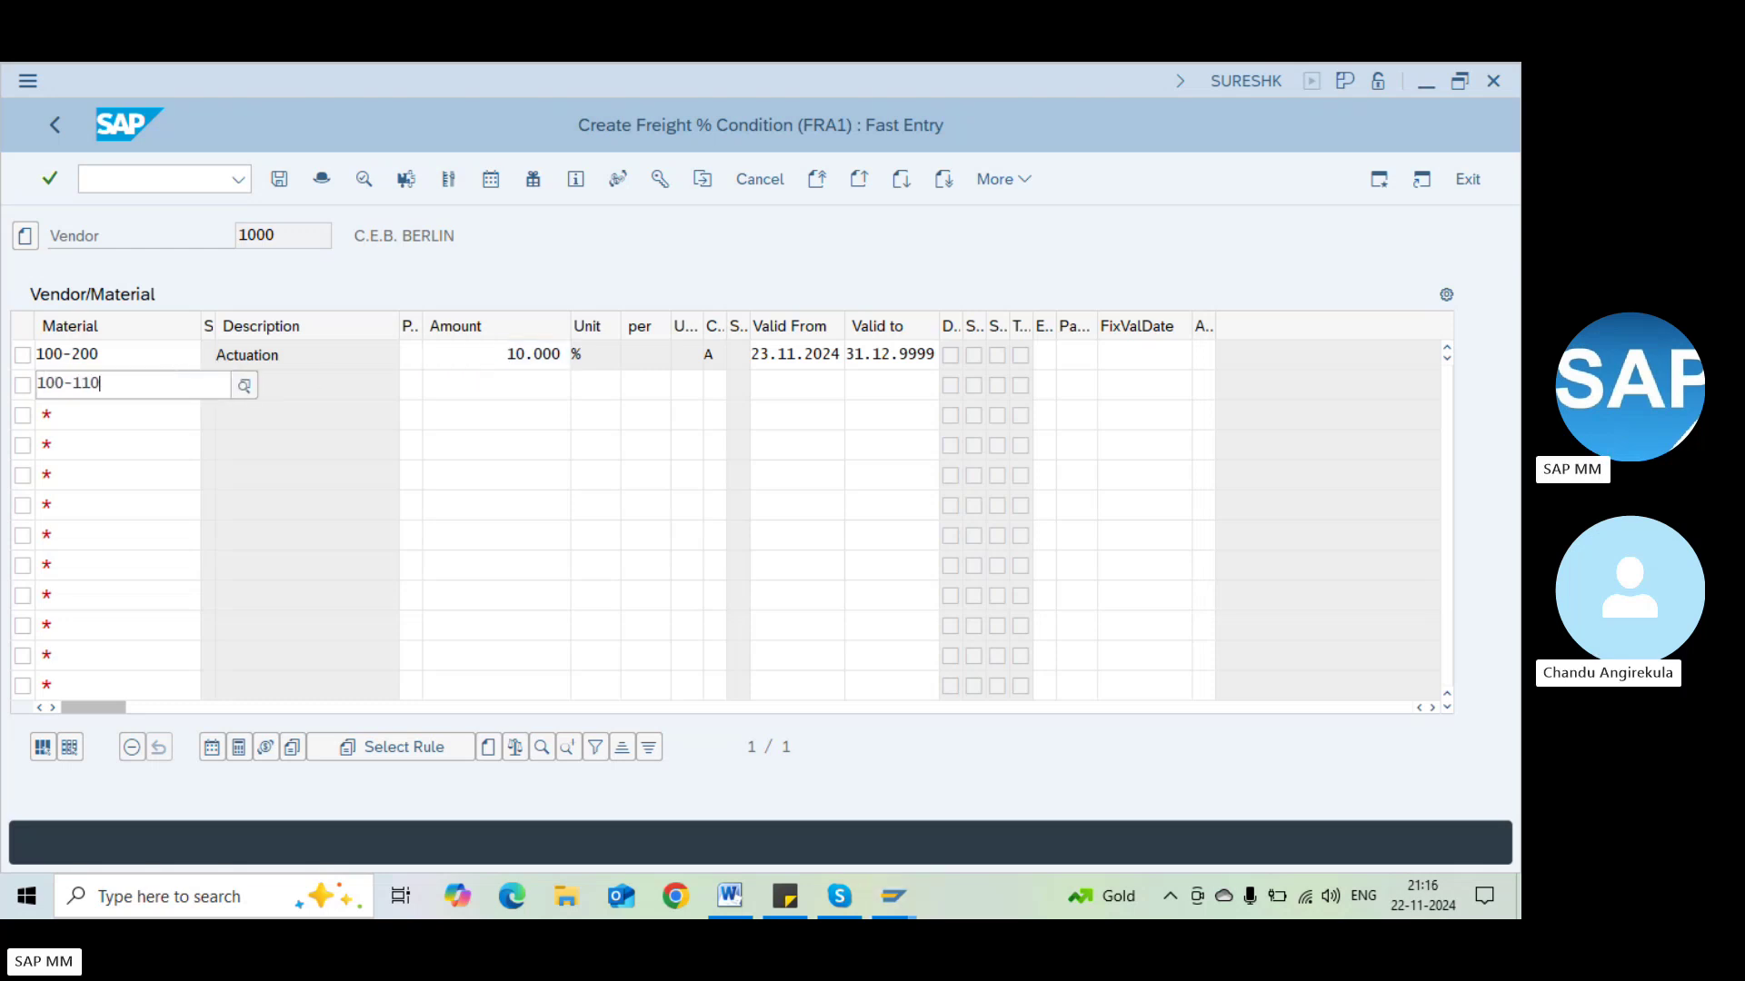
key(Return)
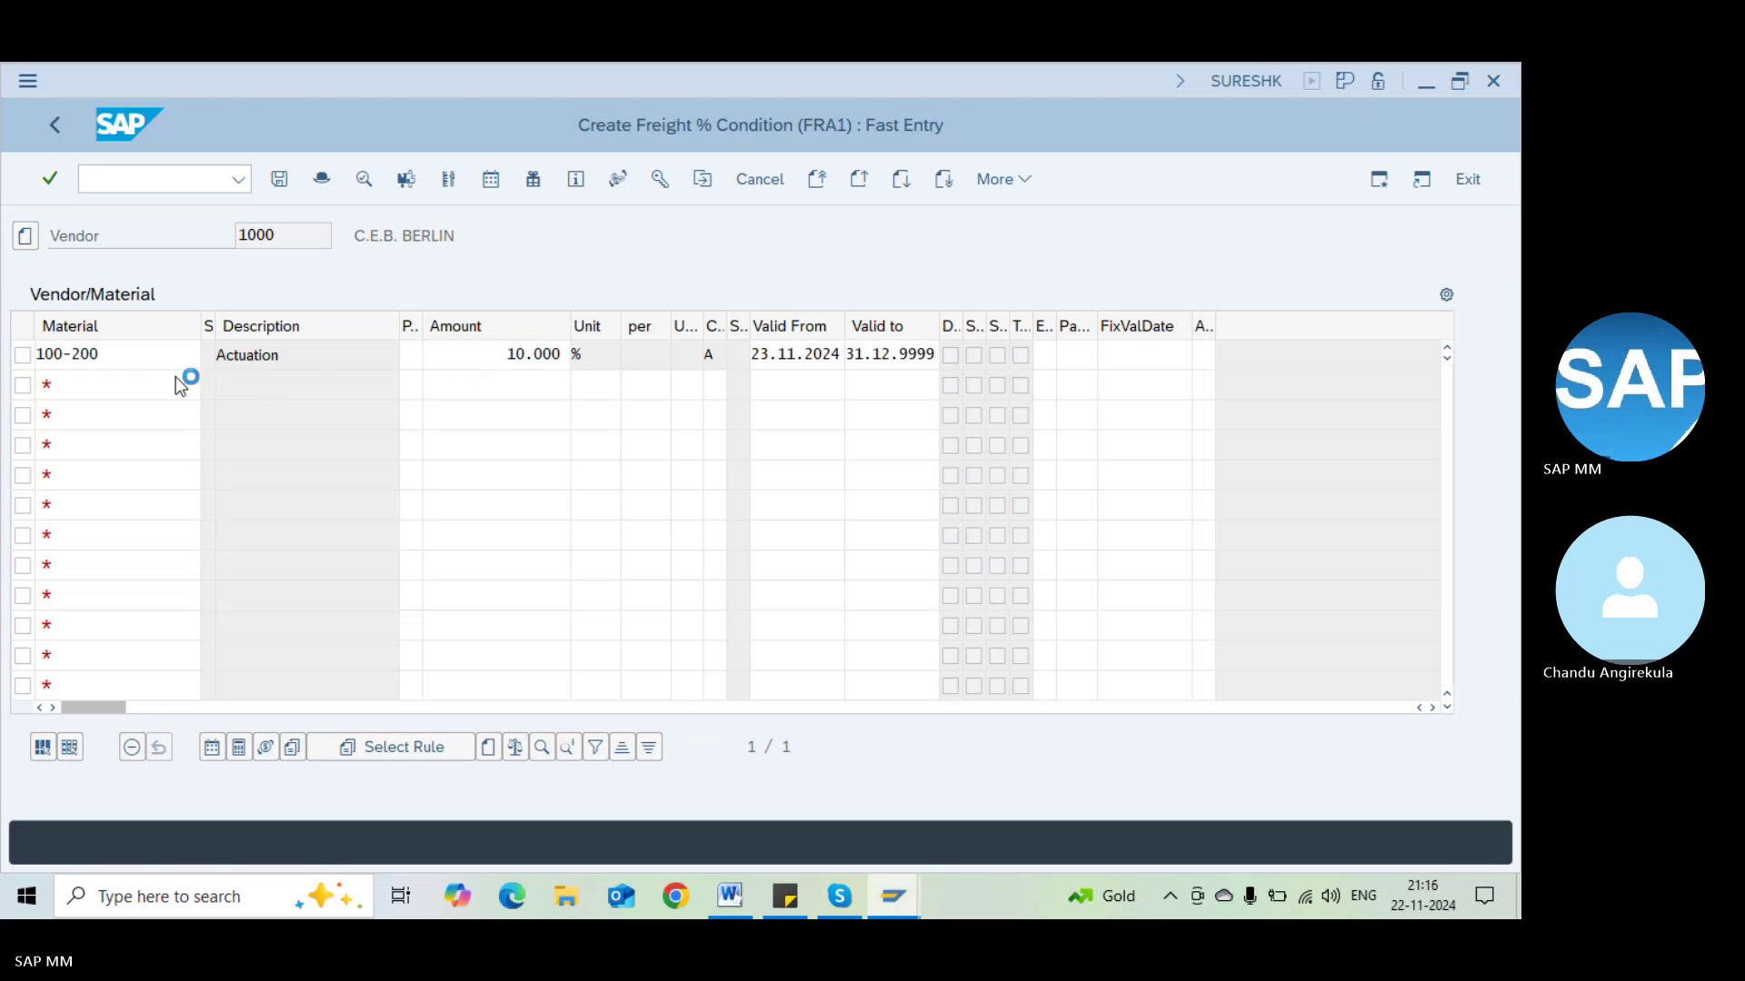
click(518, 383)
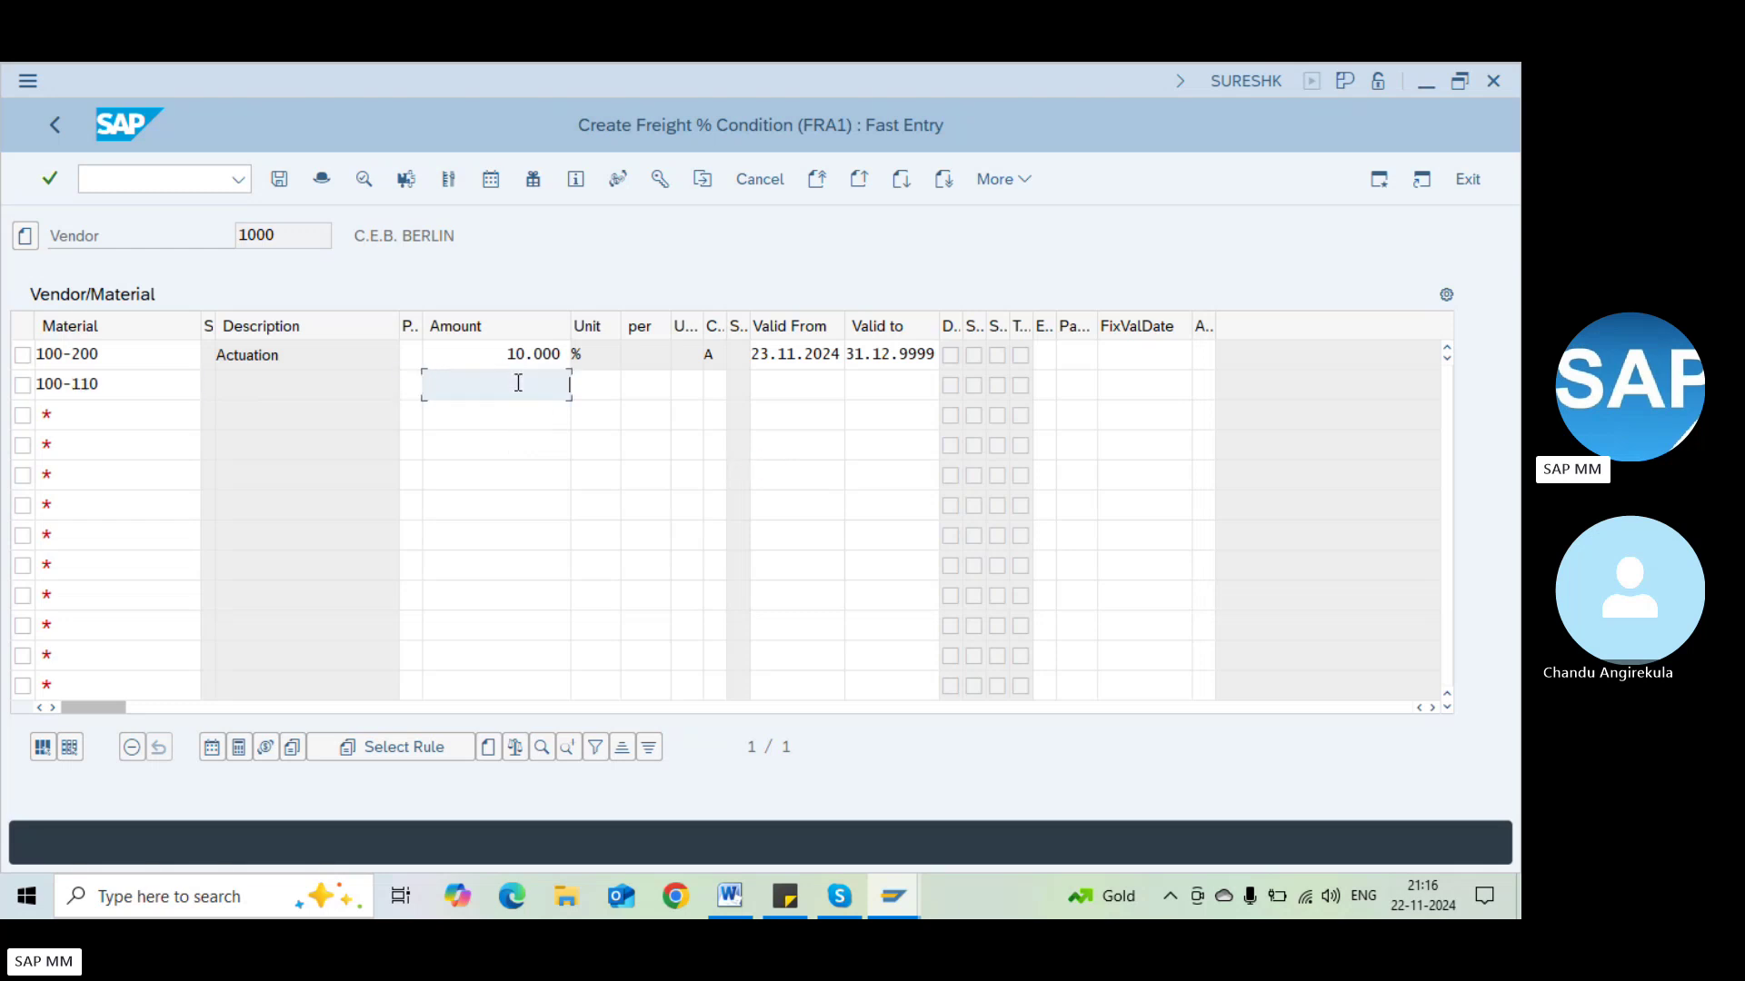
text(5)
key(Return)
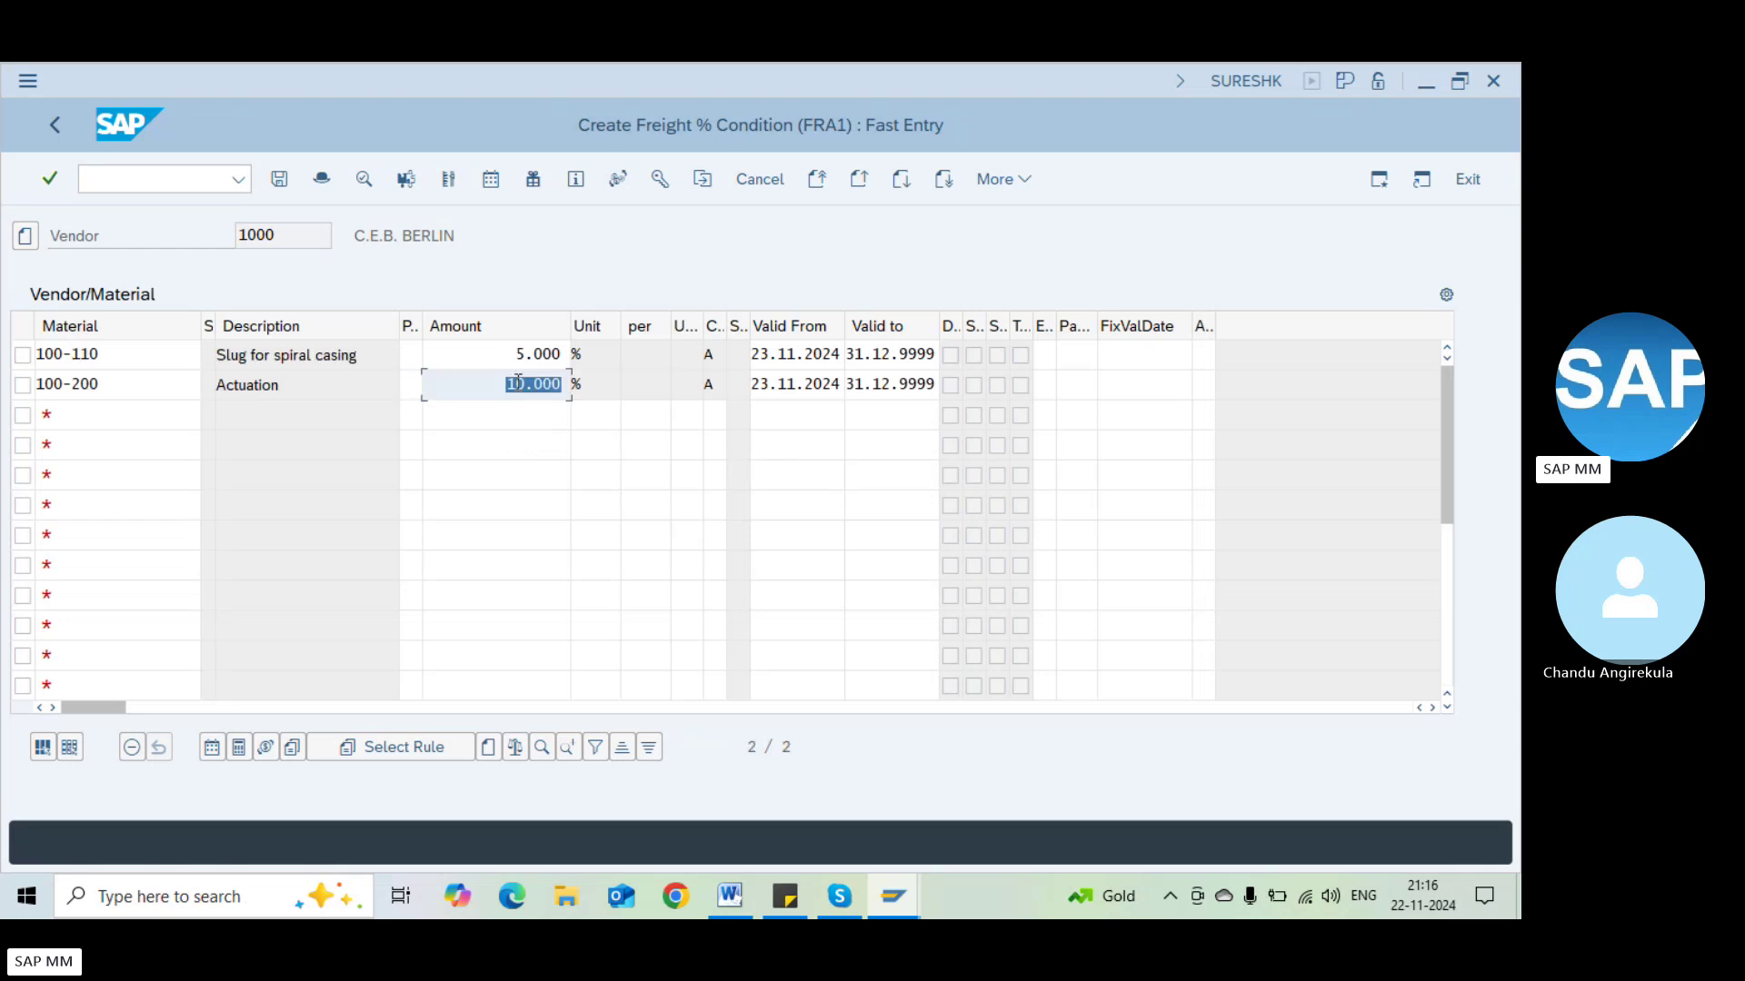
click(541, 438)
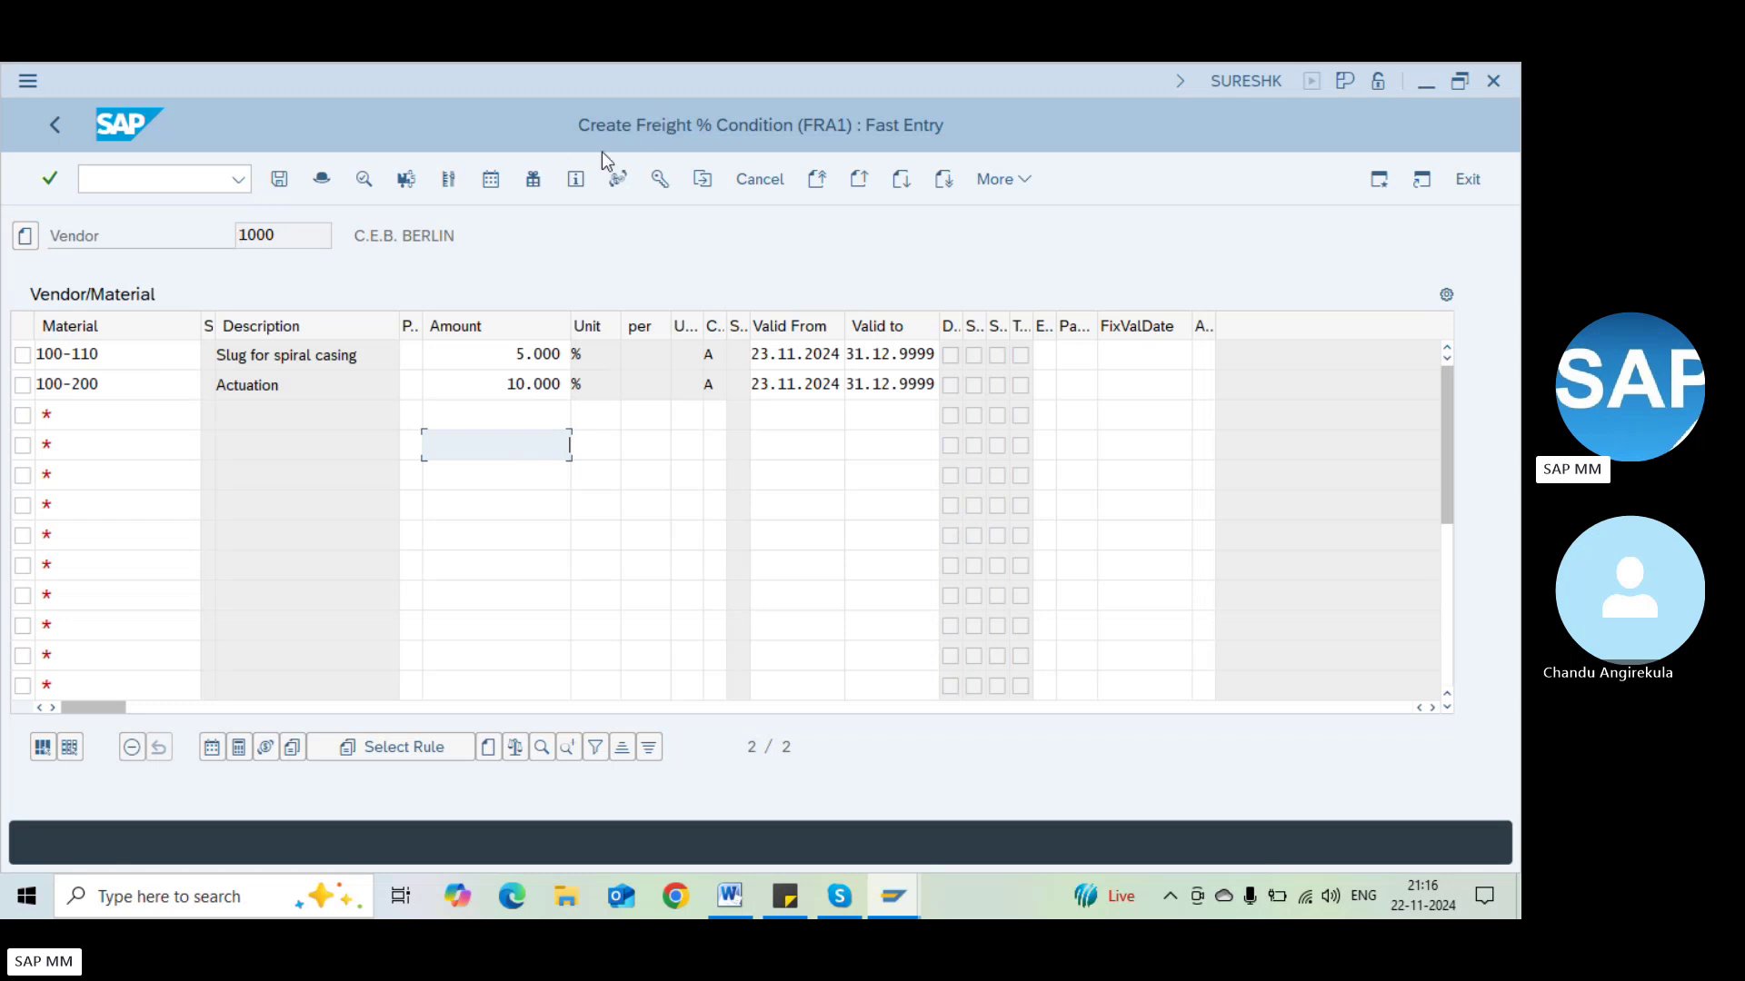
click(43, 124)
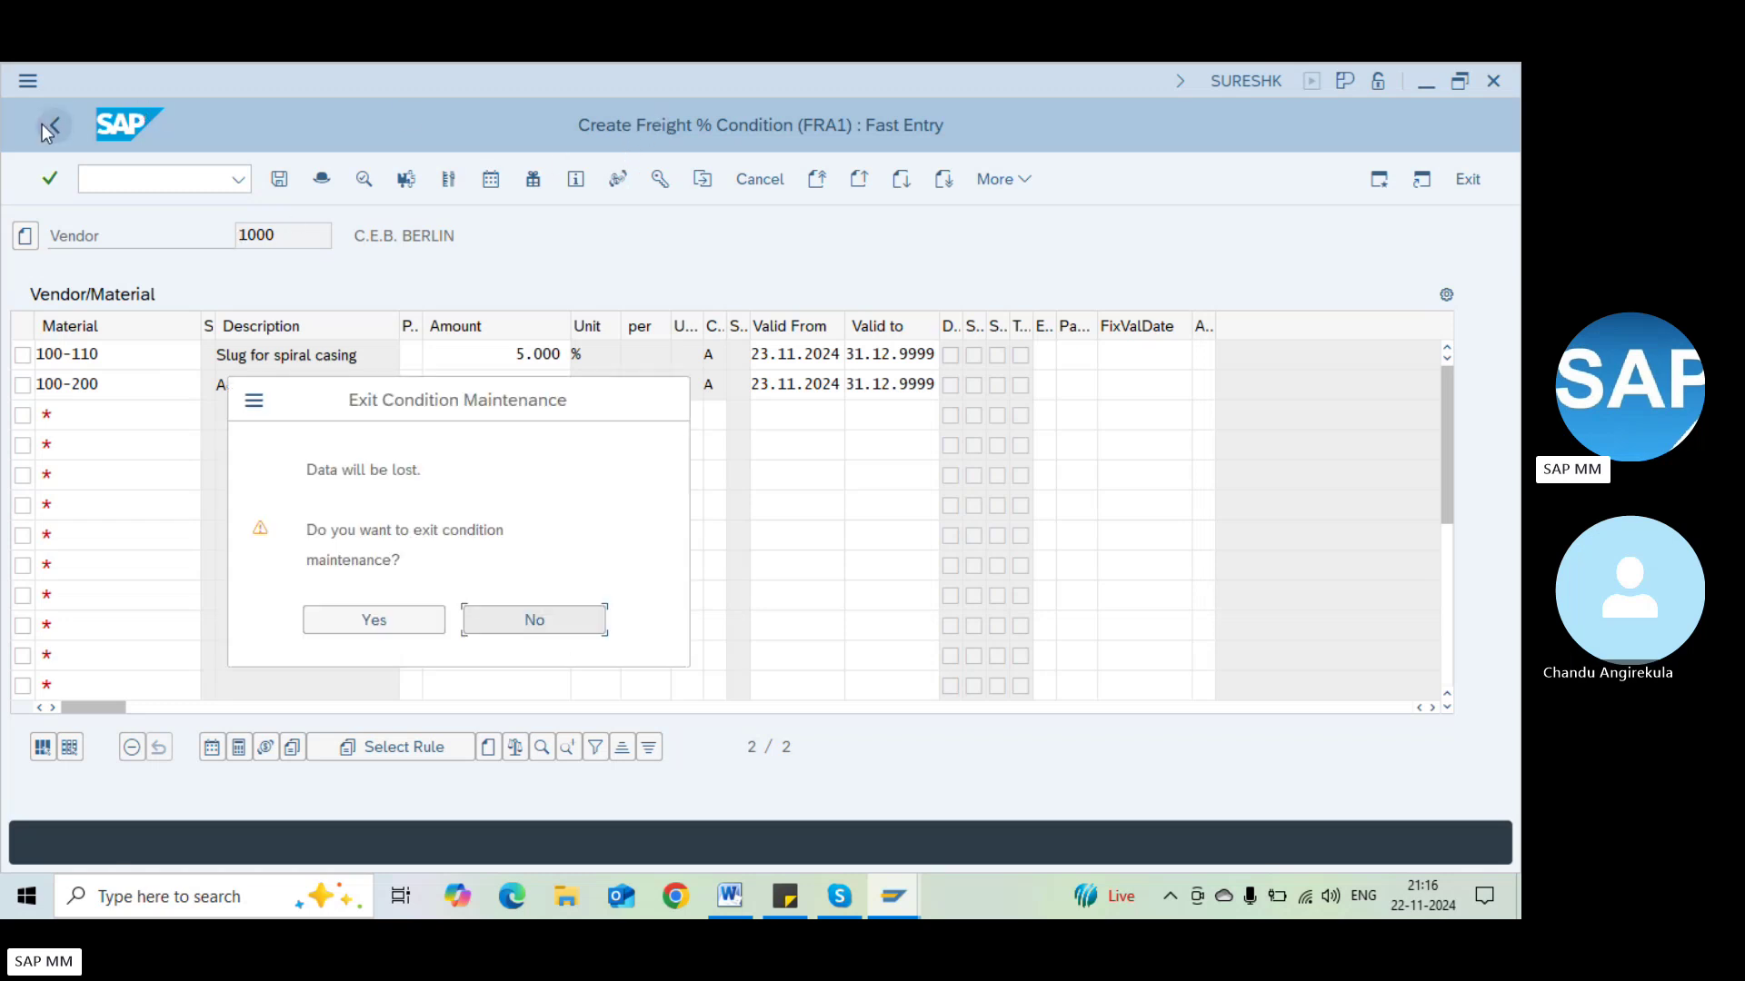
click(407, 626)
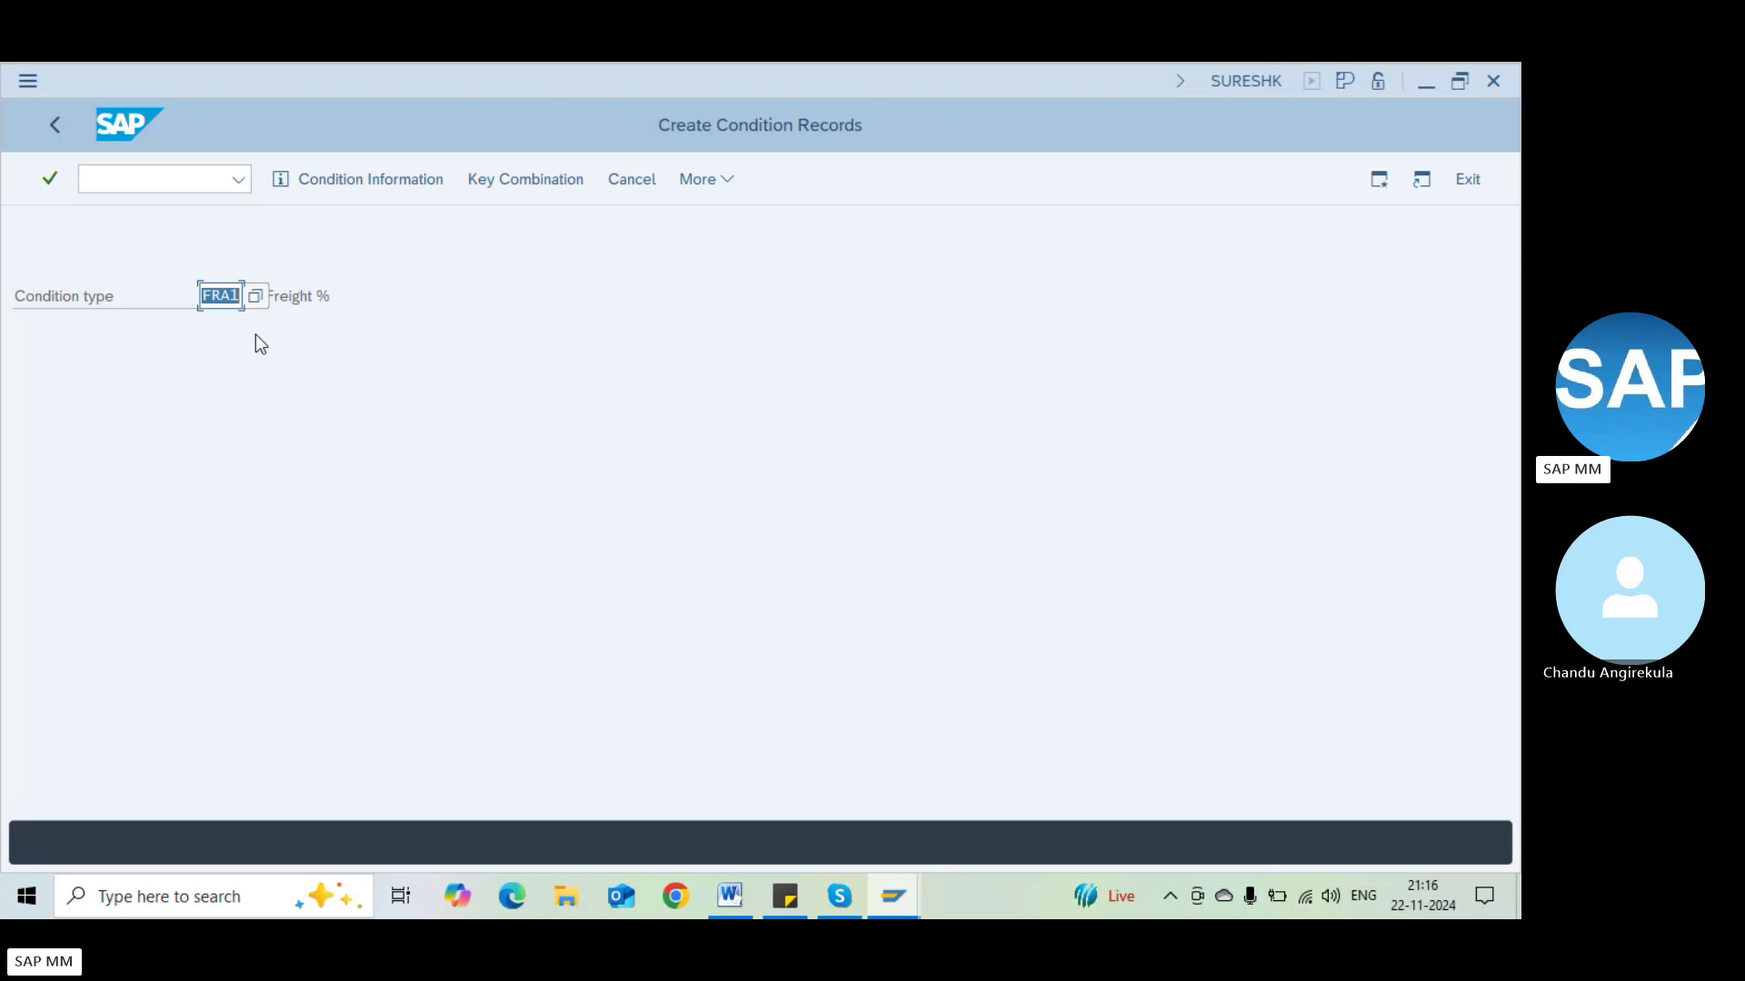
Reopen the FRA1 fast entry for vendor 1000 and examine how its vendor field relates to the material rows
click(215, 294)
key(Return)
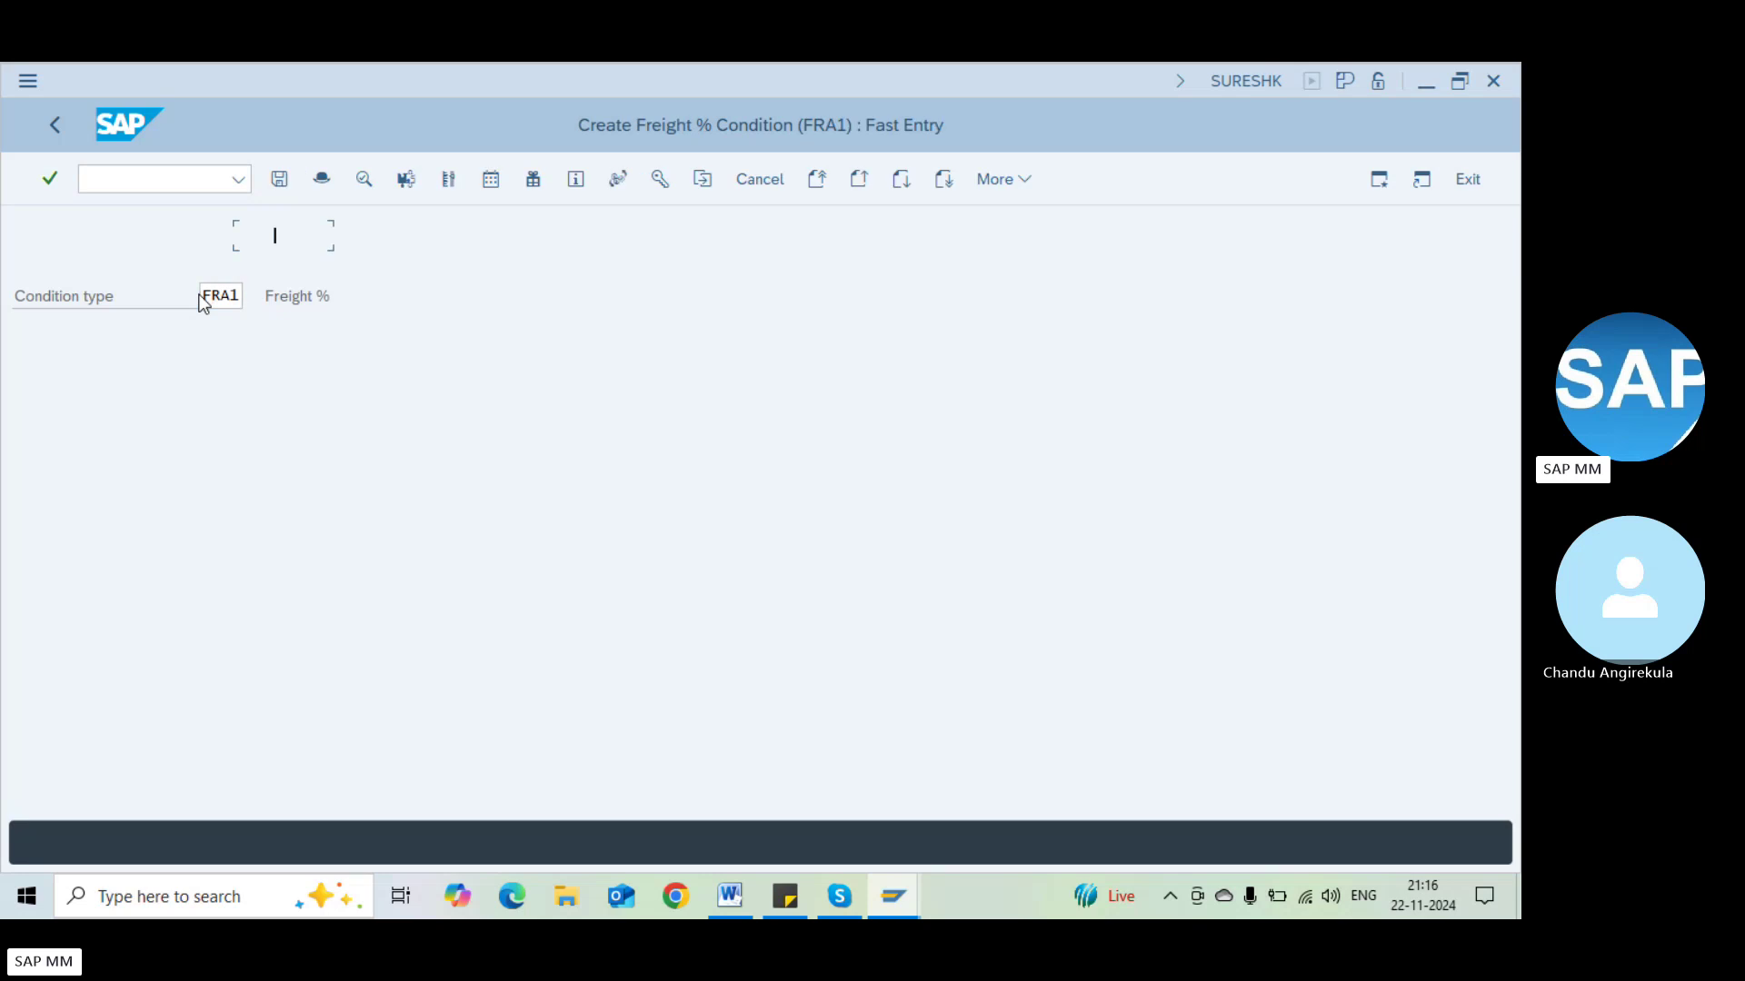
click(282, 231)
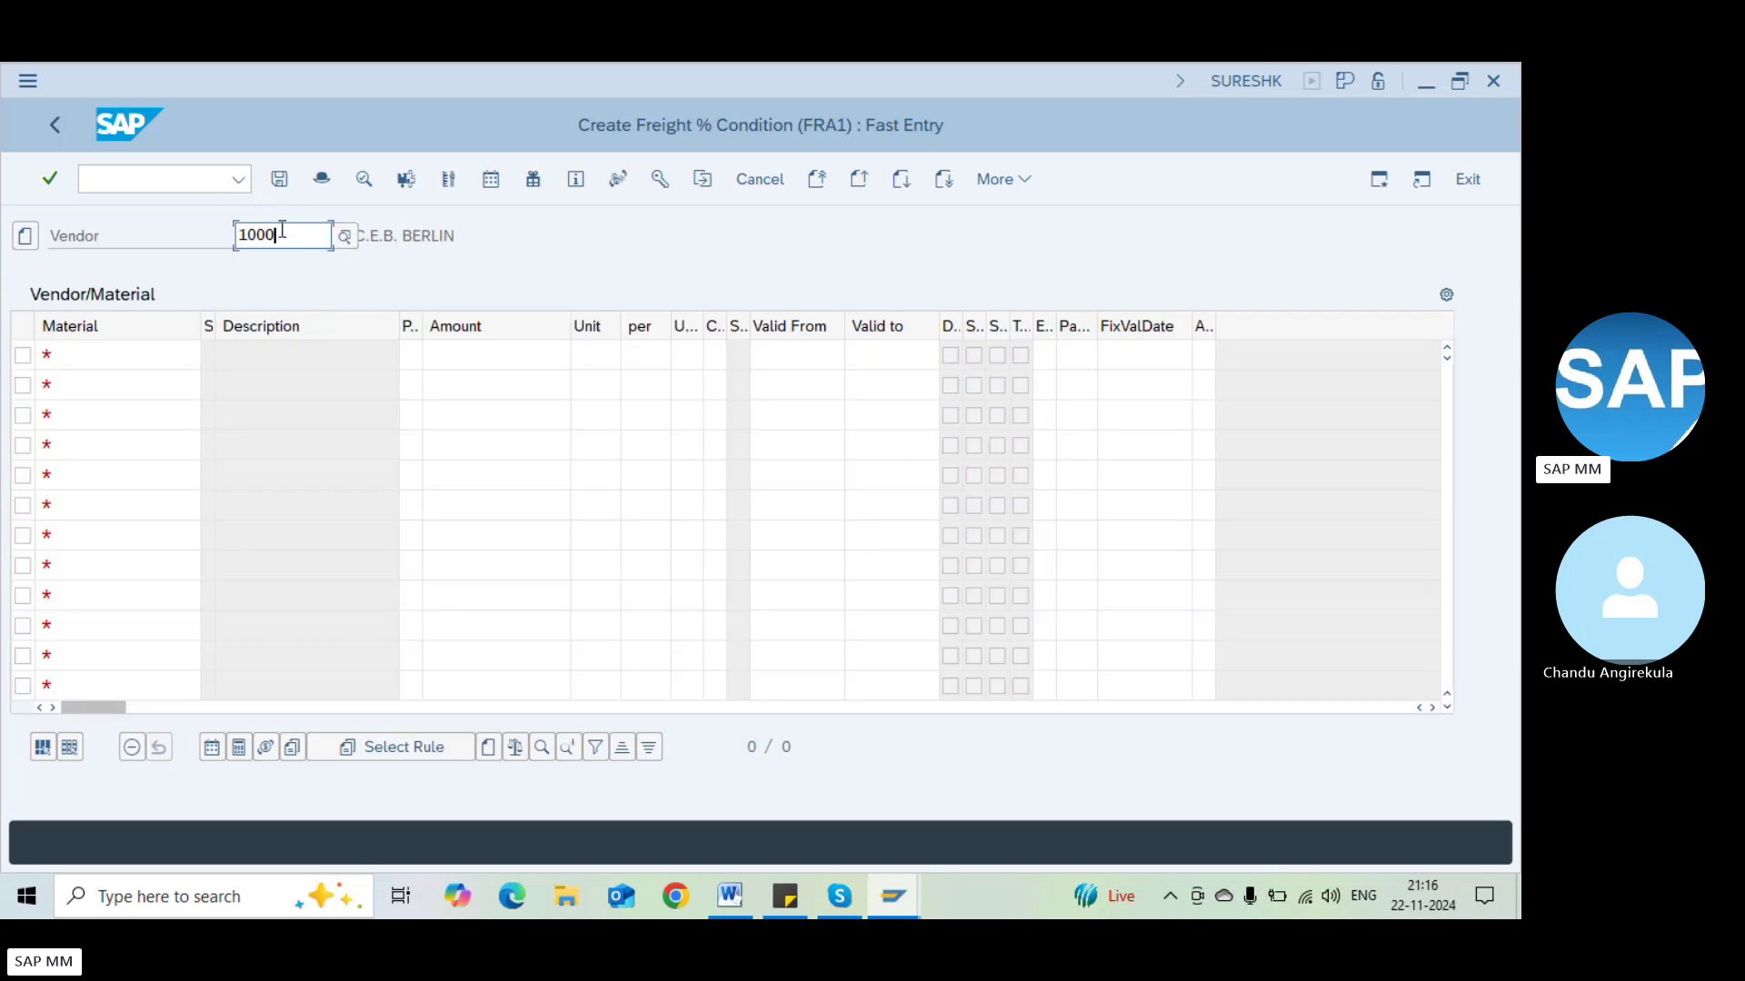
click(142, 361)
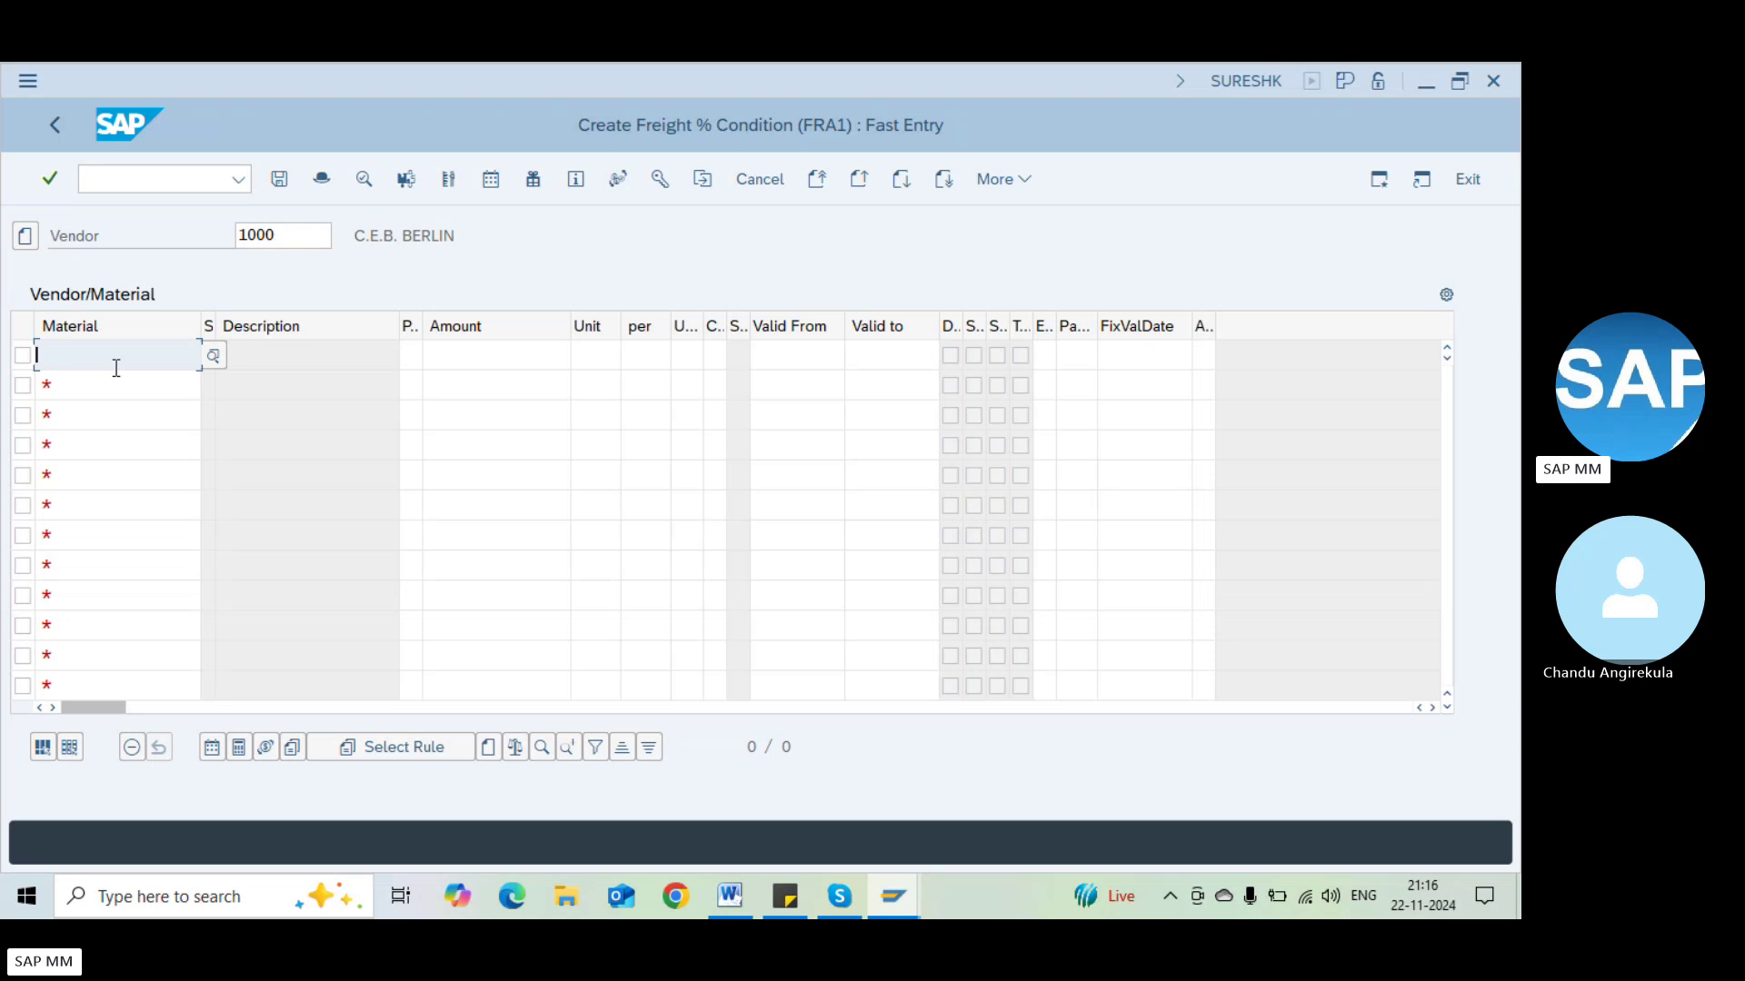
click(115, 394)
click(112, 441)
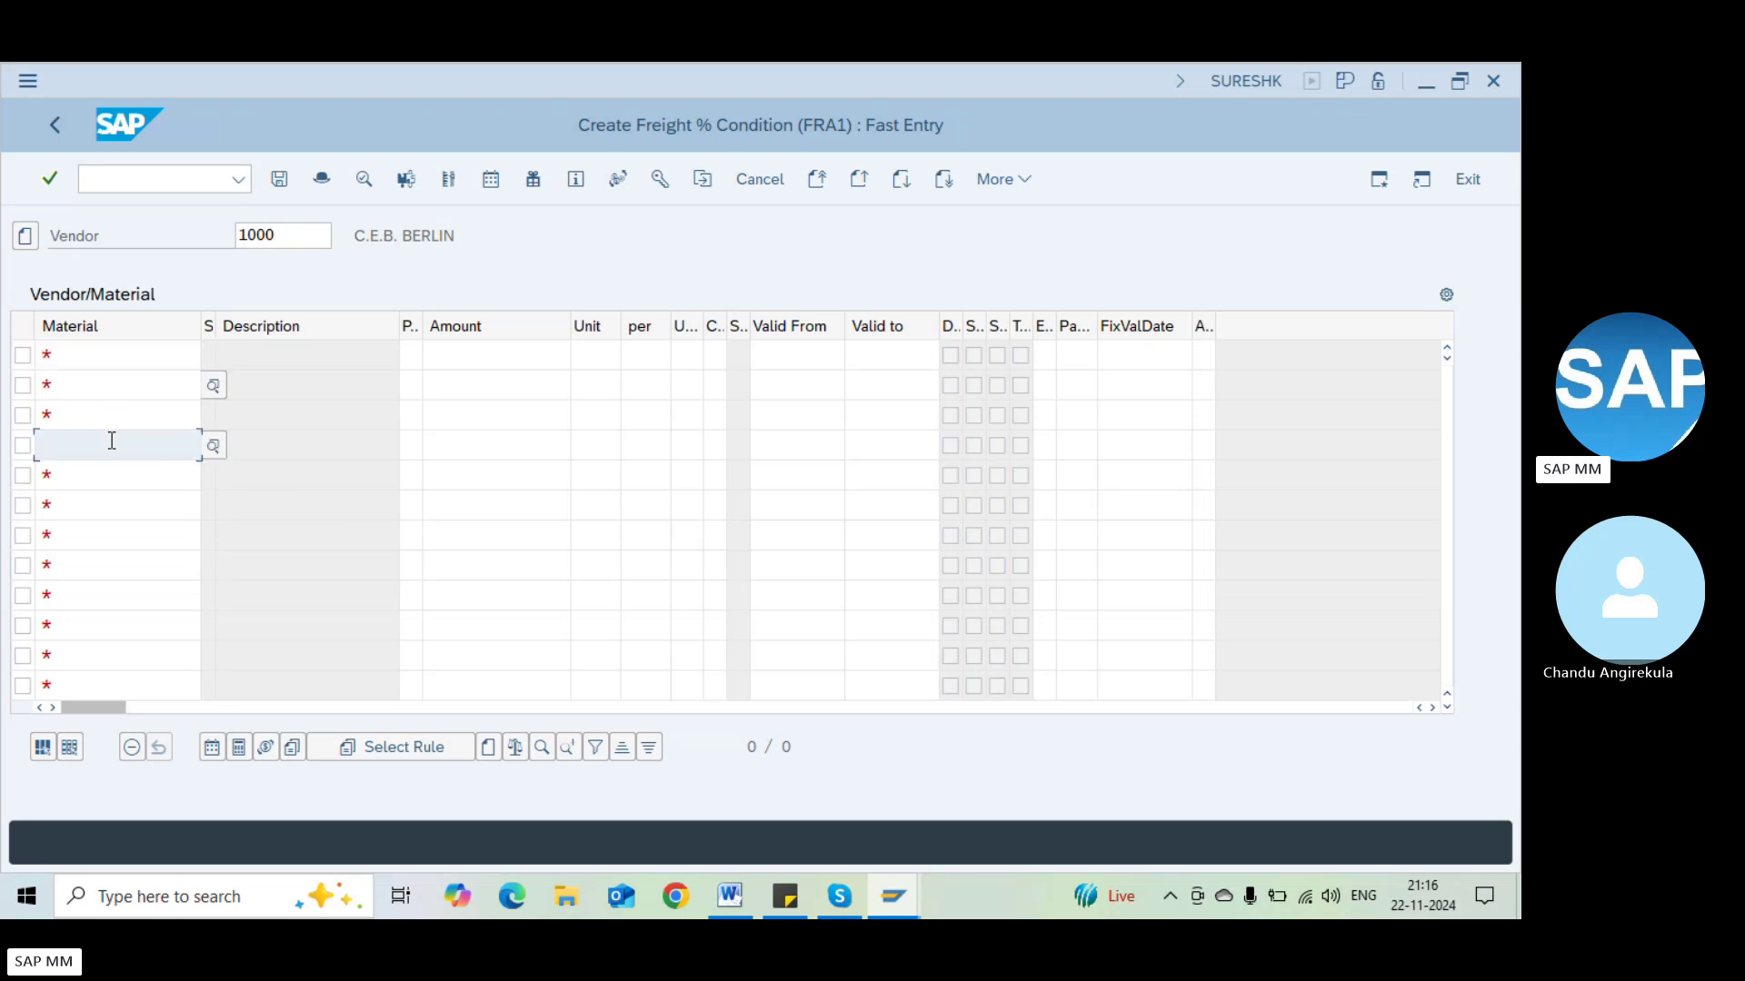
click(112, 502)
click(112, 565)
click(120, 643)
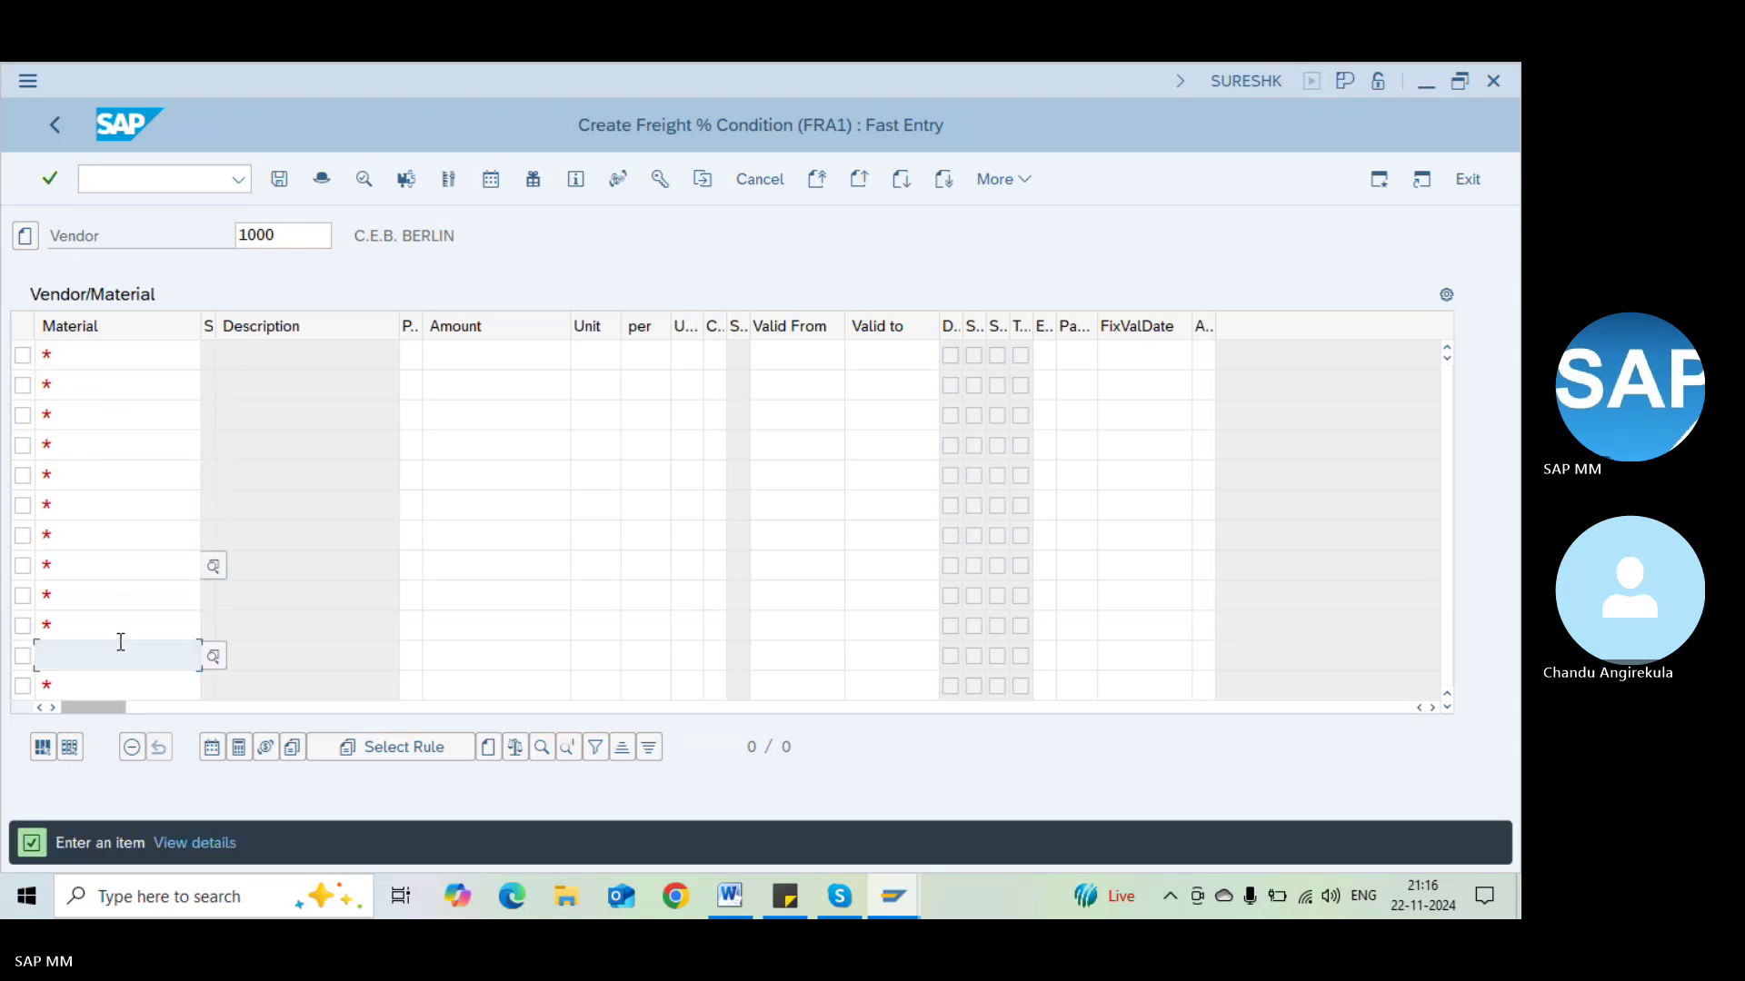
click(258, 229)
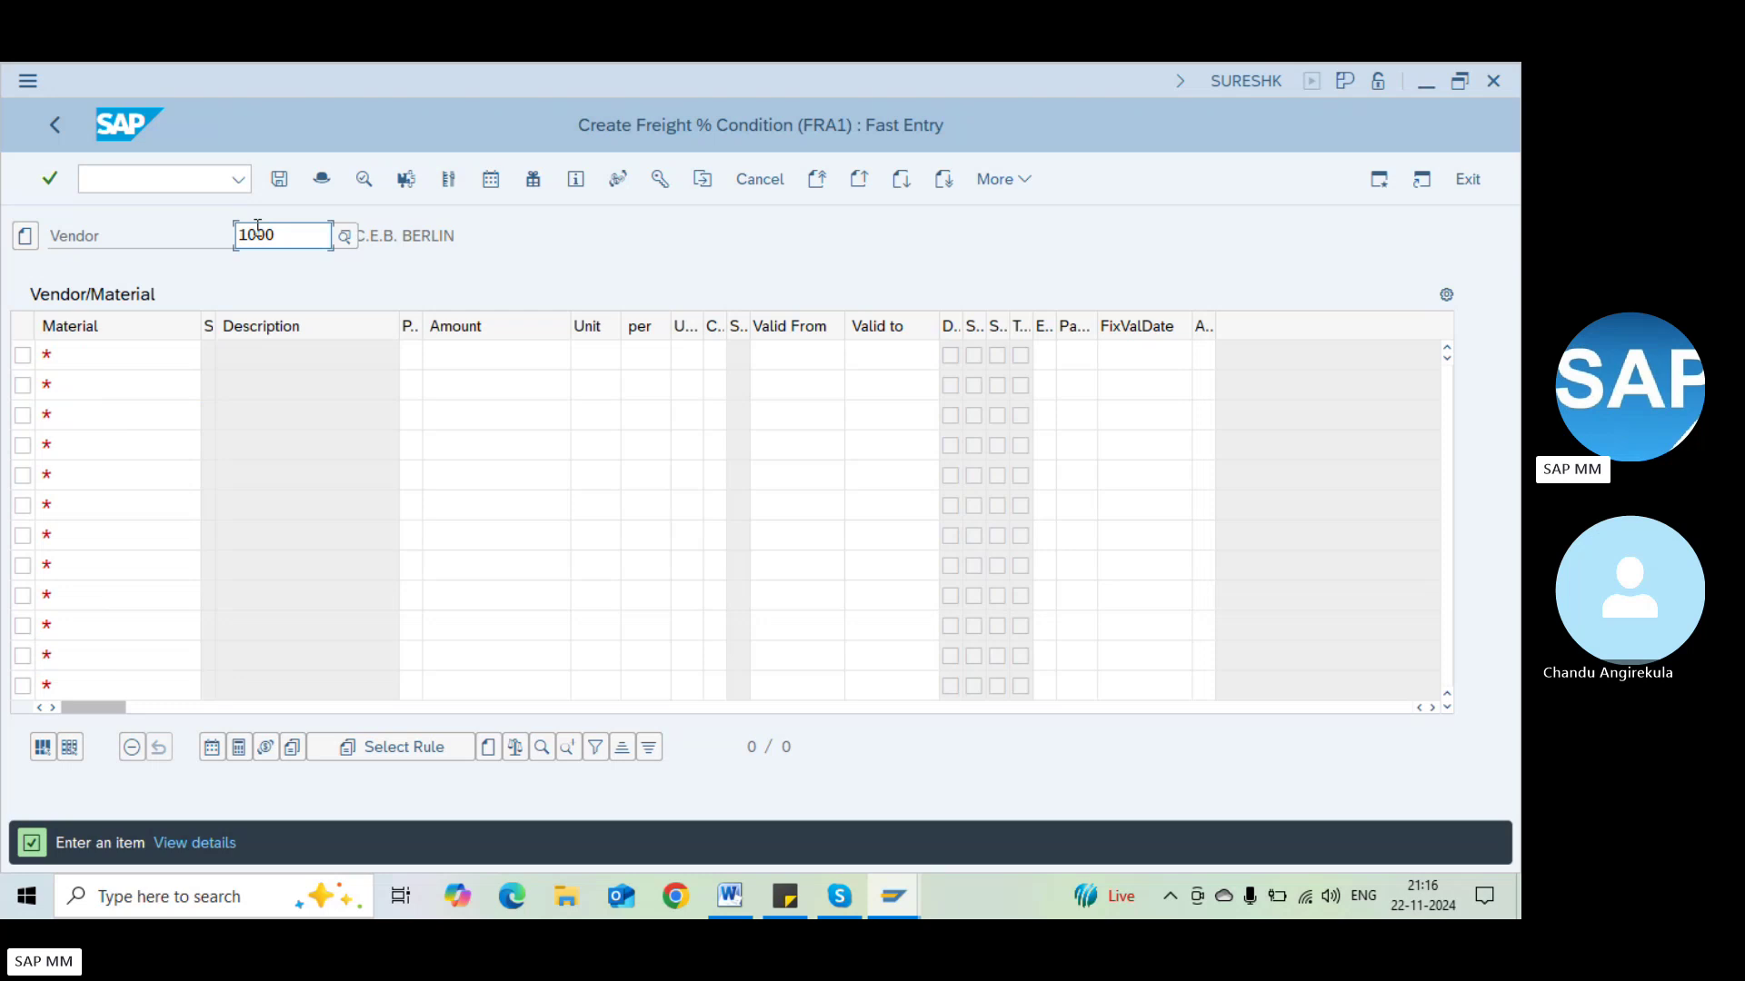
click(133, 354)
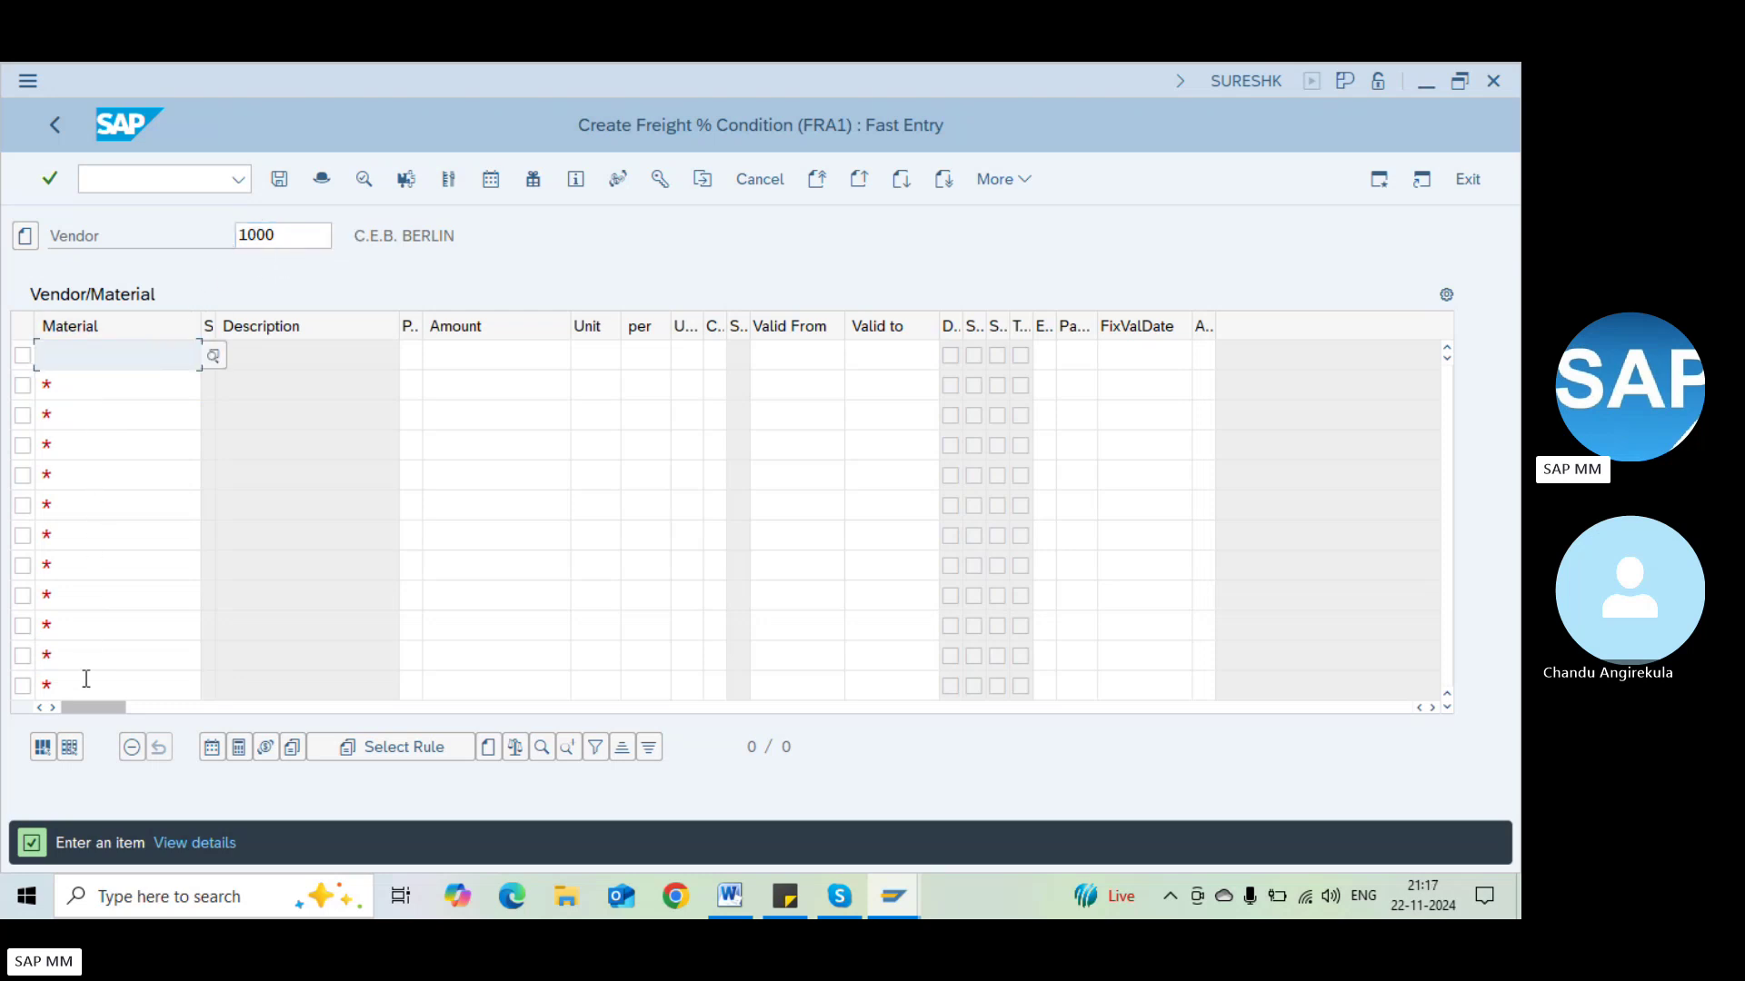
Exit the FRA1 entry to the start screen and reopen transaction MEK1
key(shift+F3)
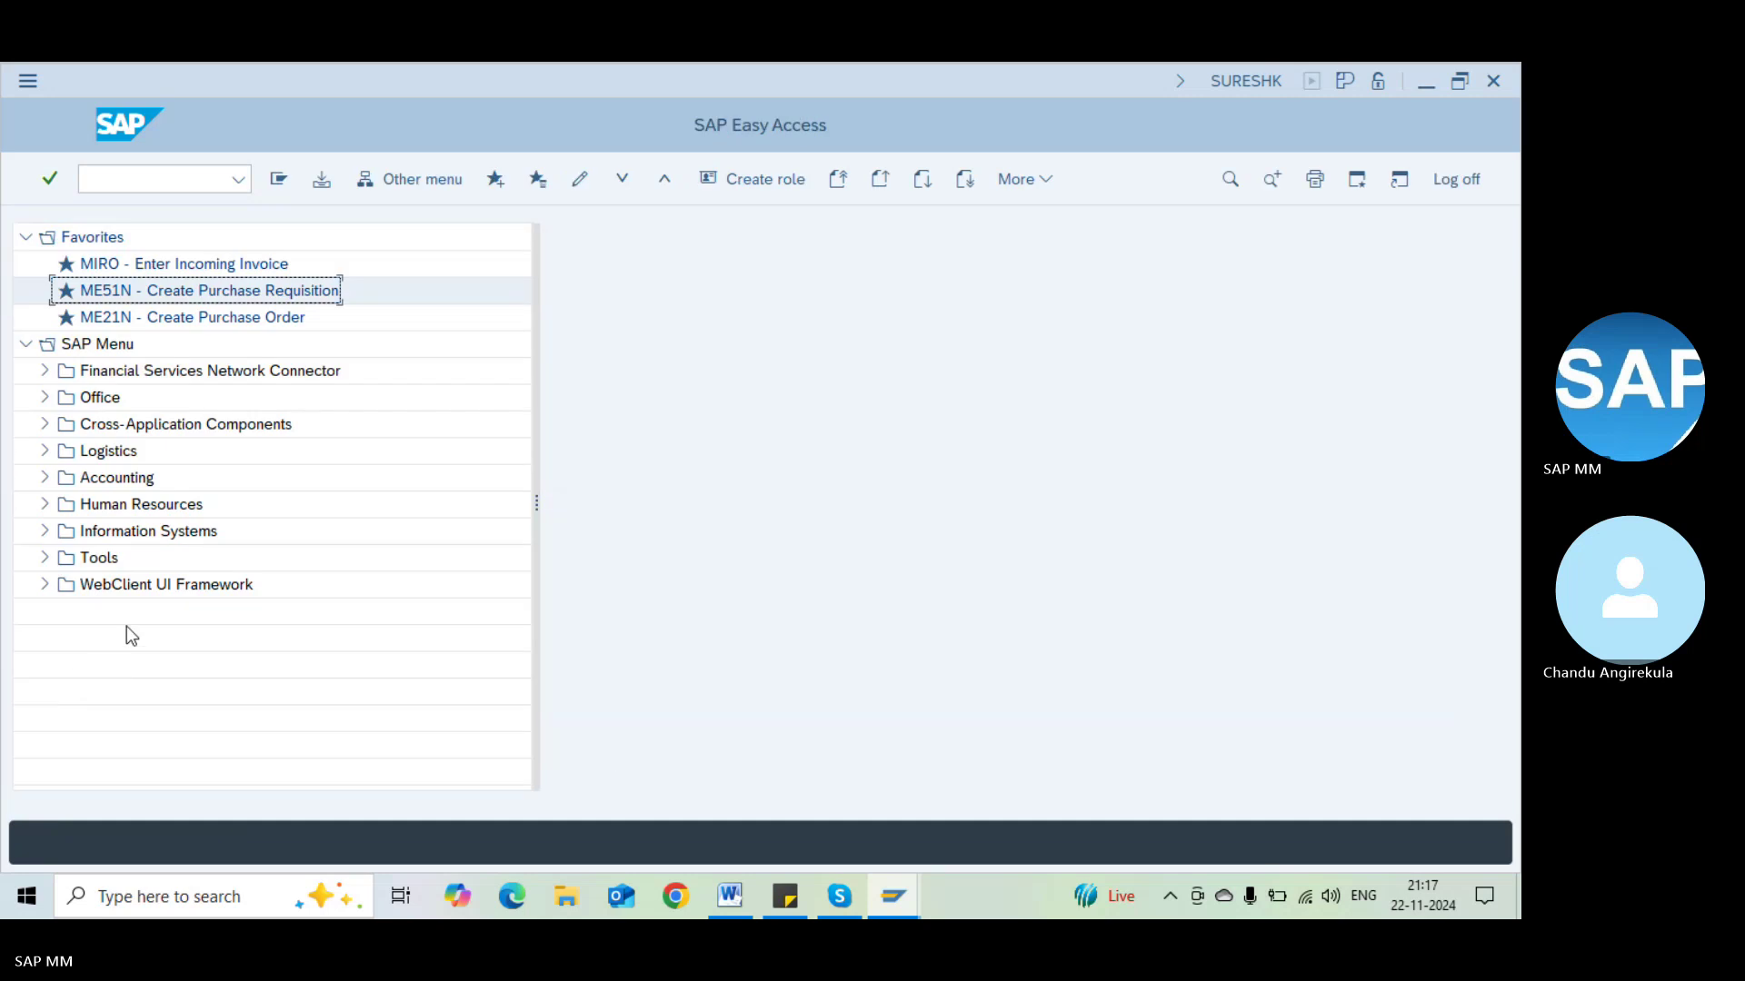
click(111, 182)
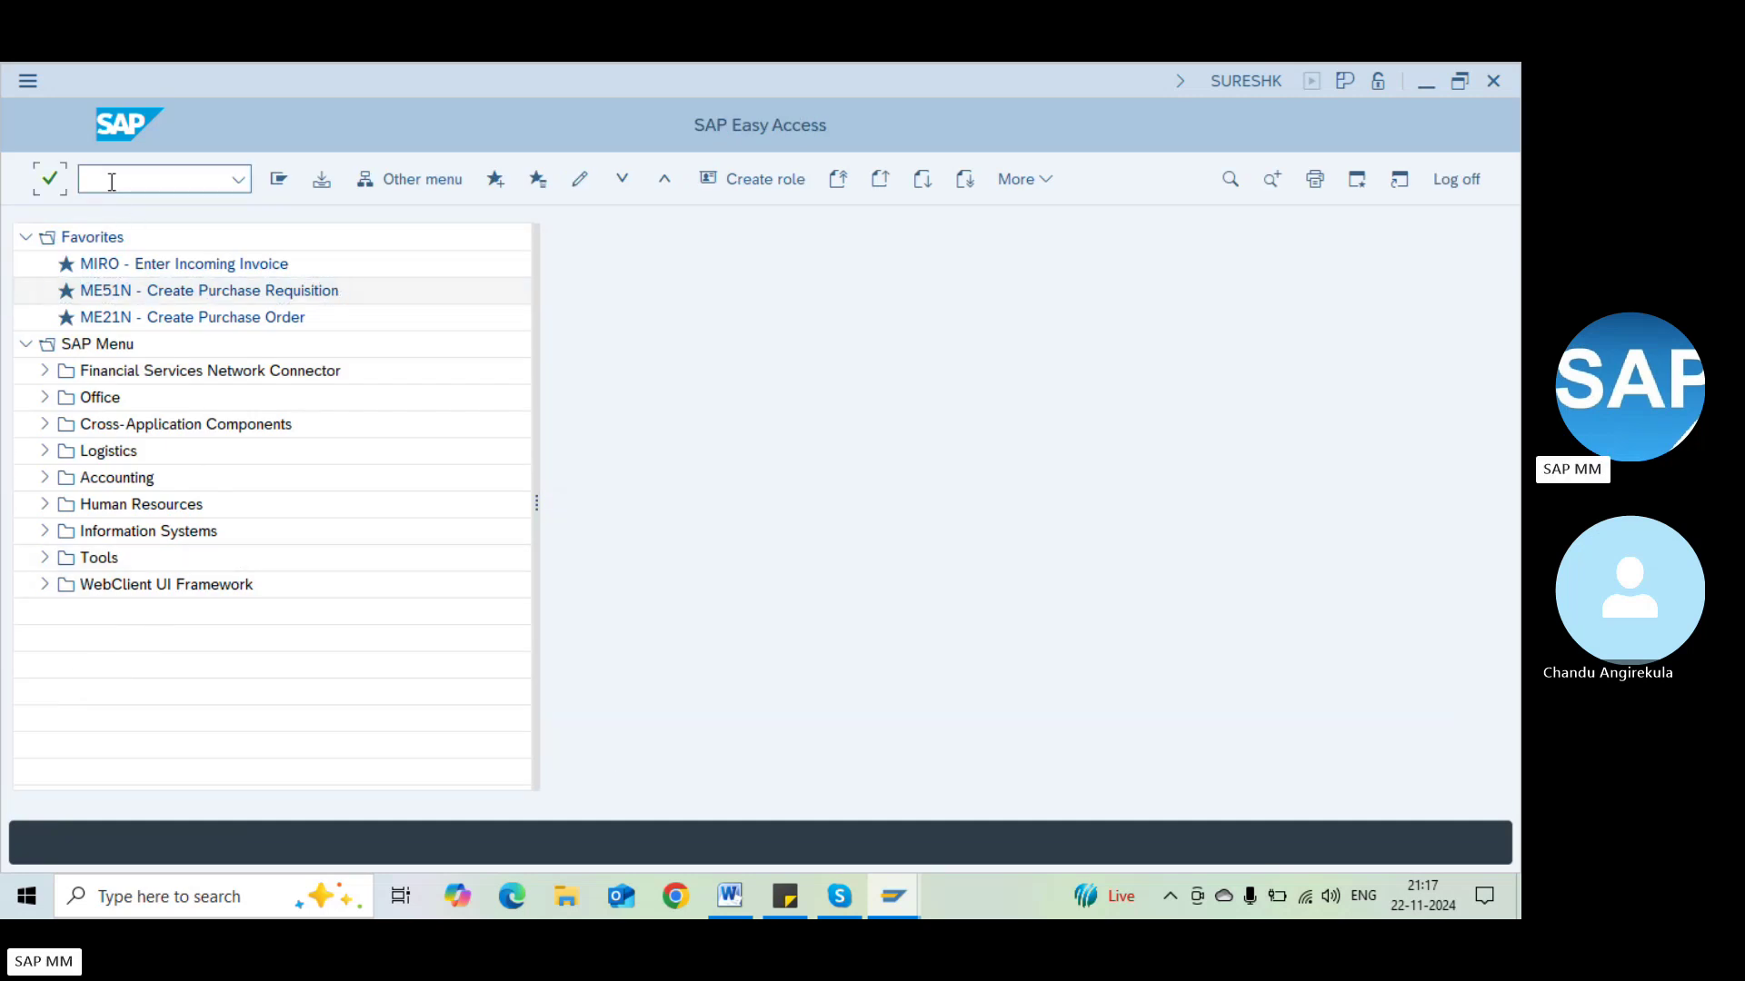
text(mek1)
key(Return)
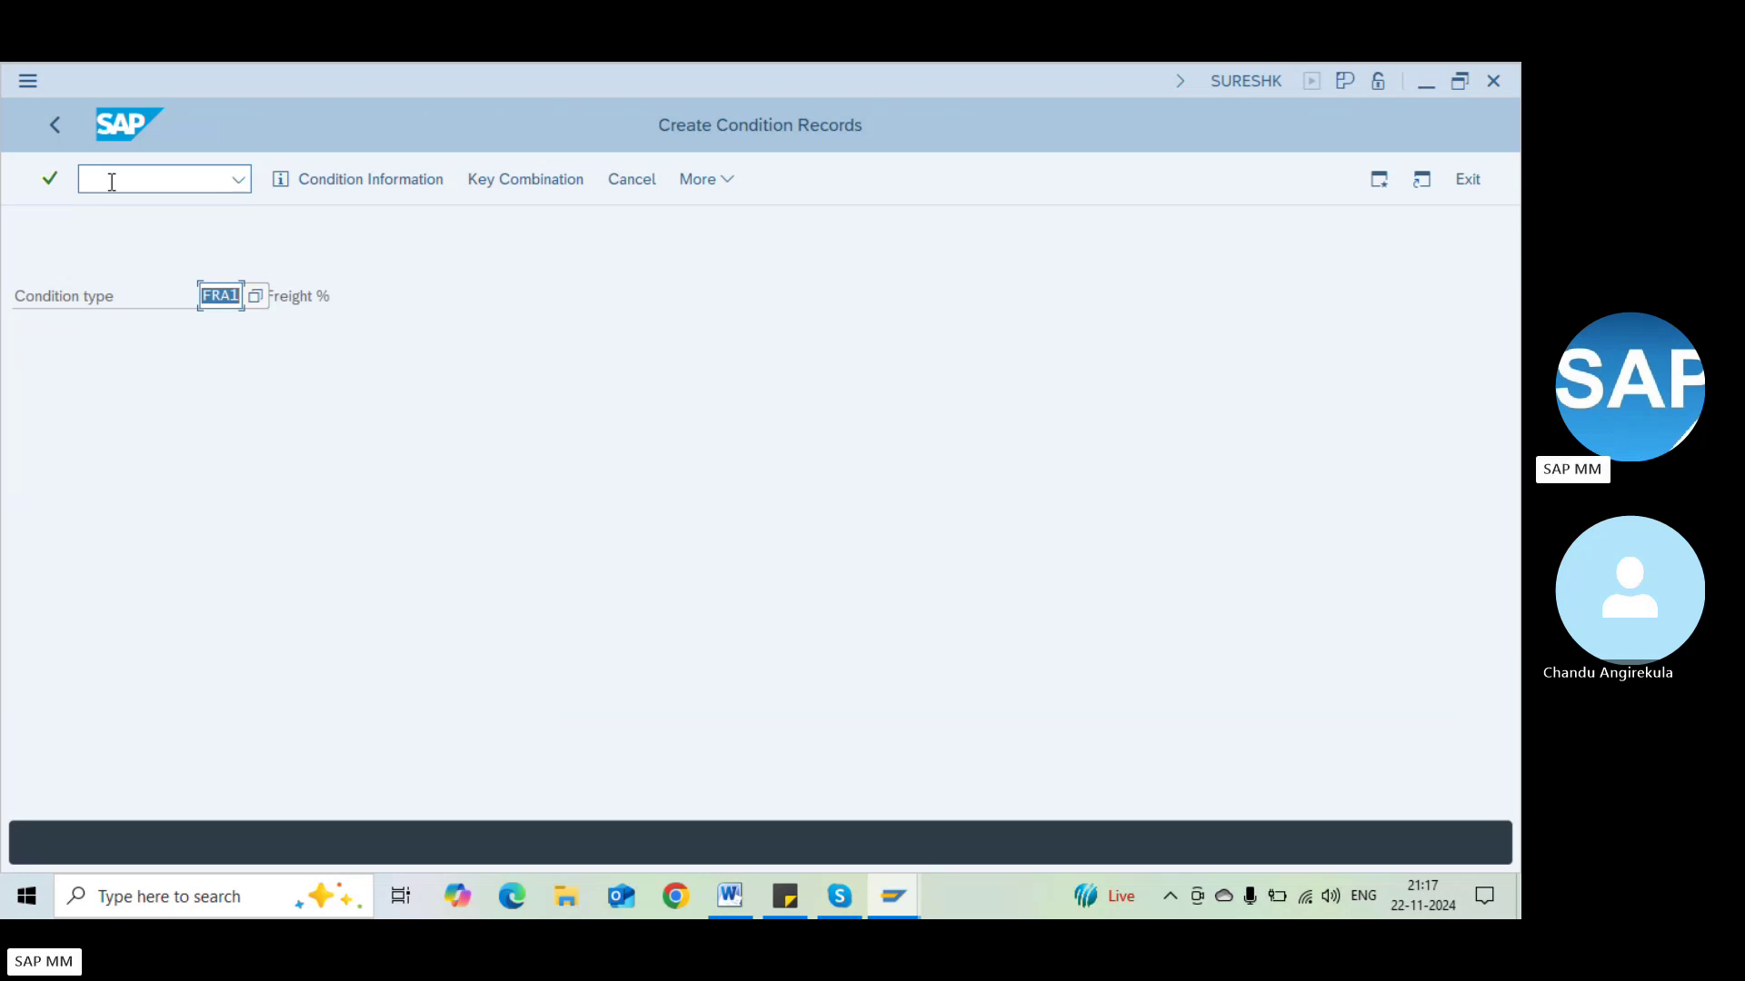
Clear the condition type FRA1, browse the list of available condition types, and close it without choosing one
key(BackSpace)
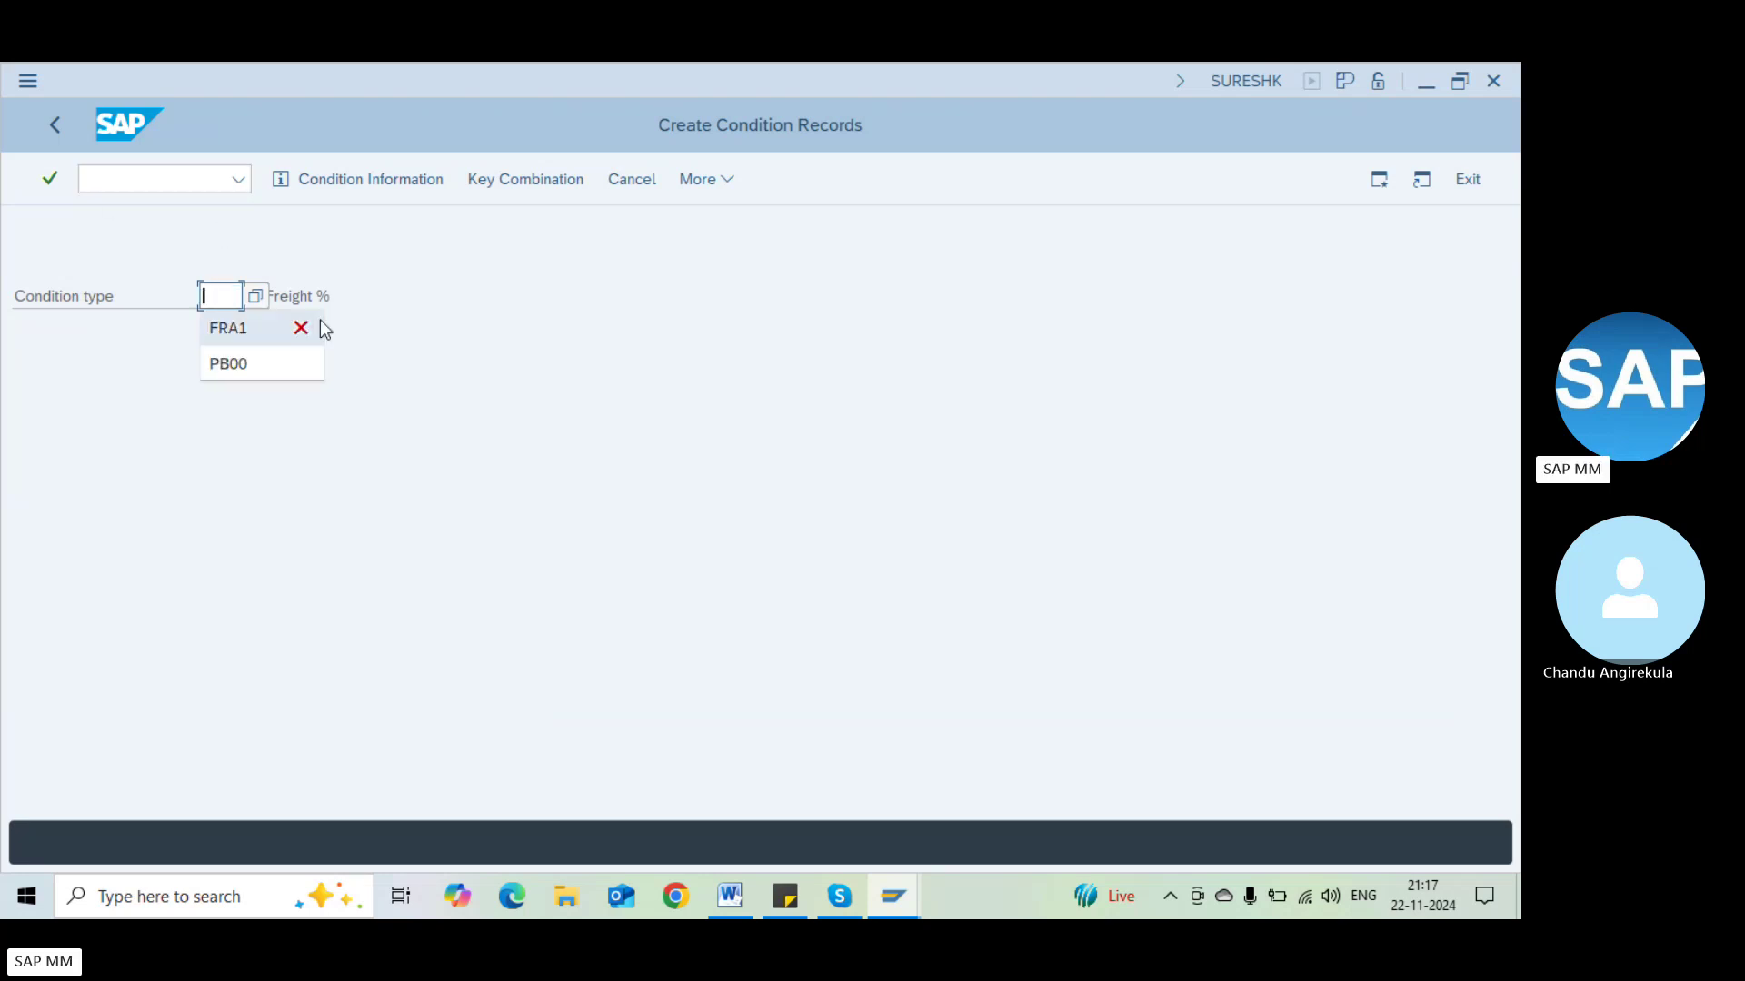
click(249, 289)
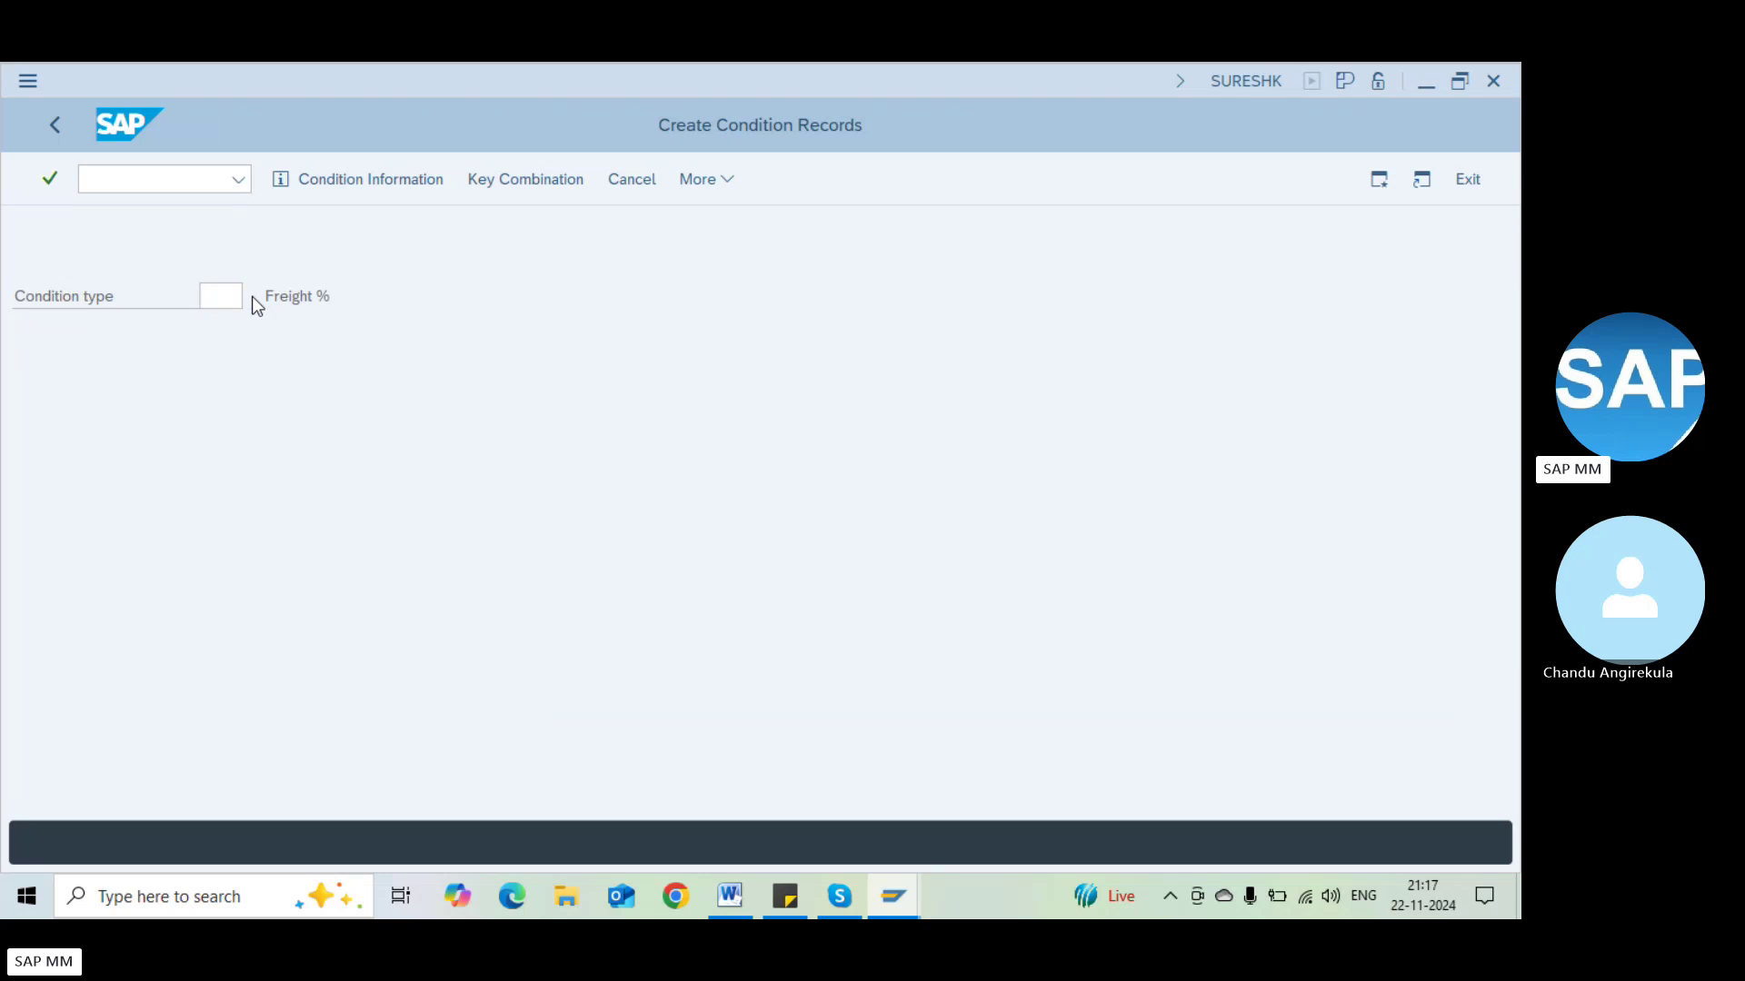
click(253, 296)
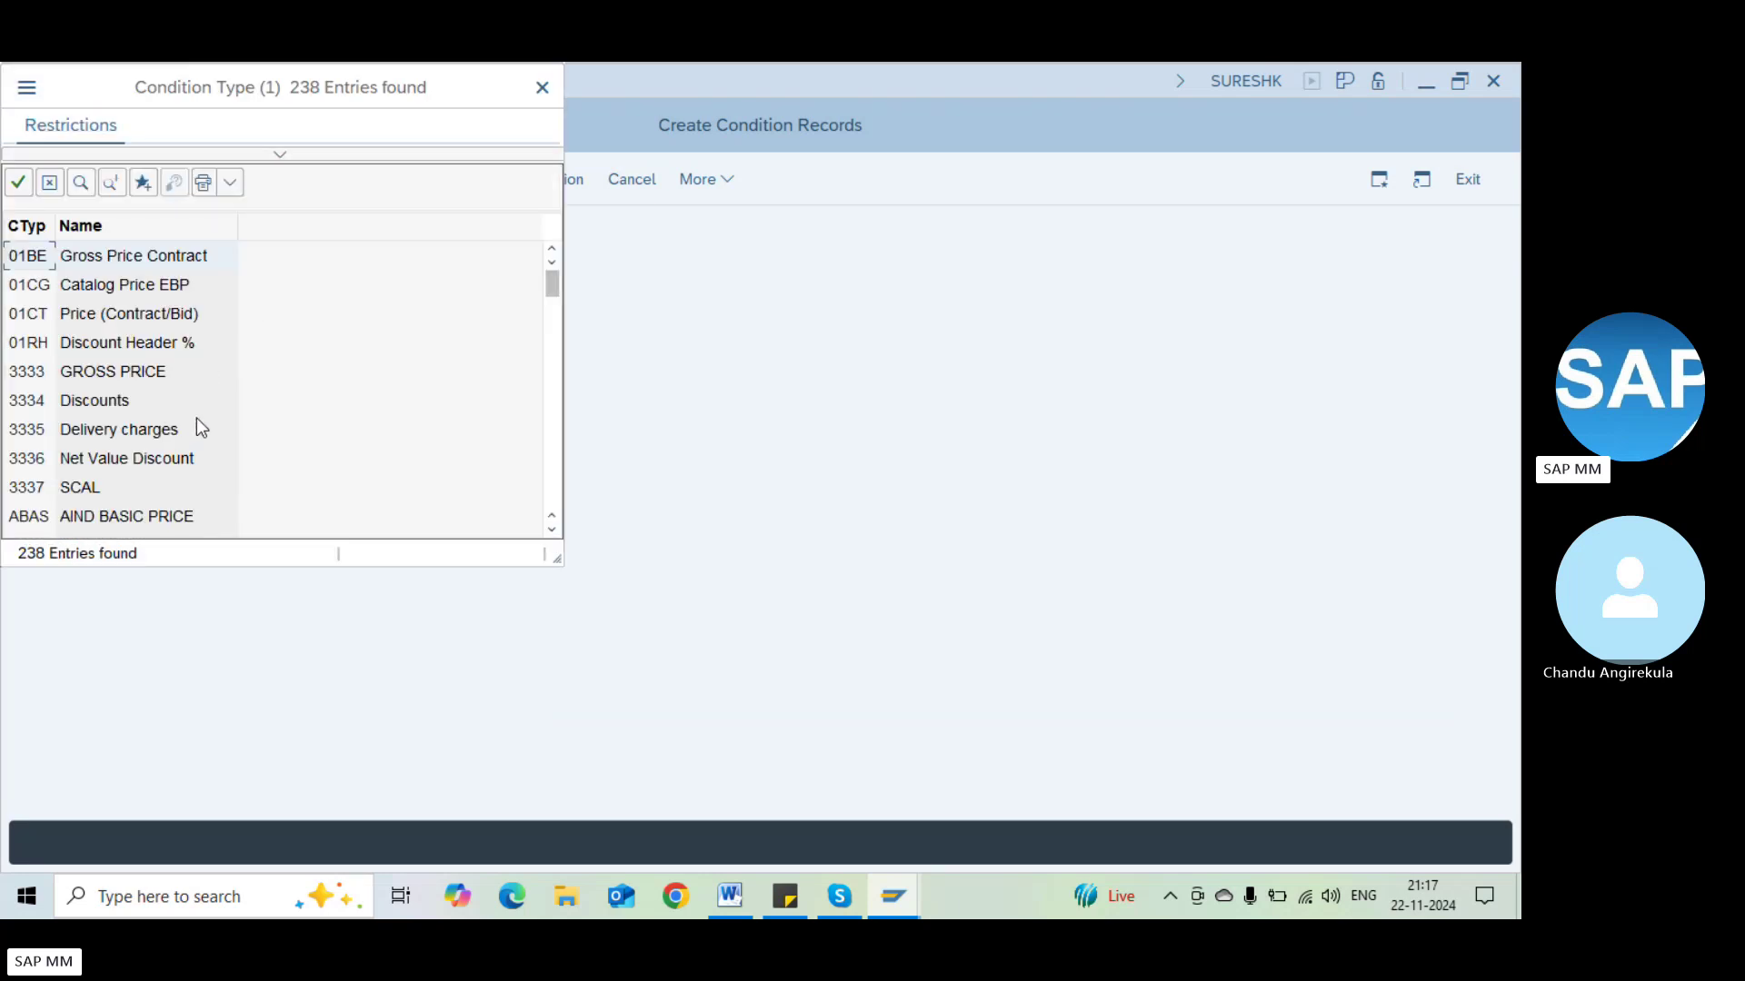
click(552, 401)
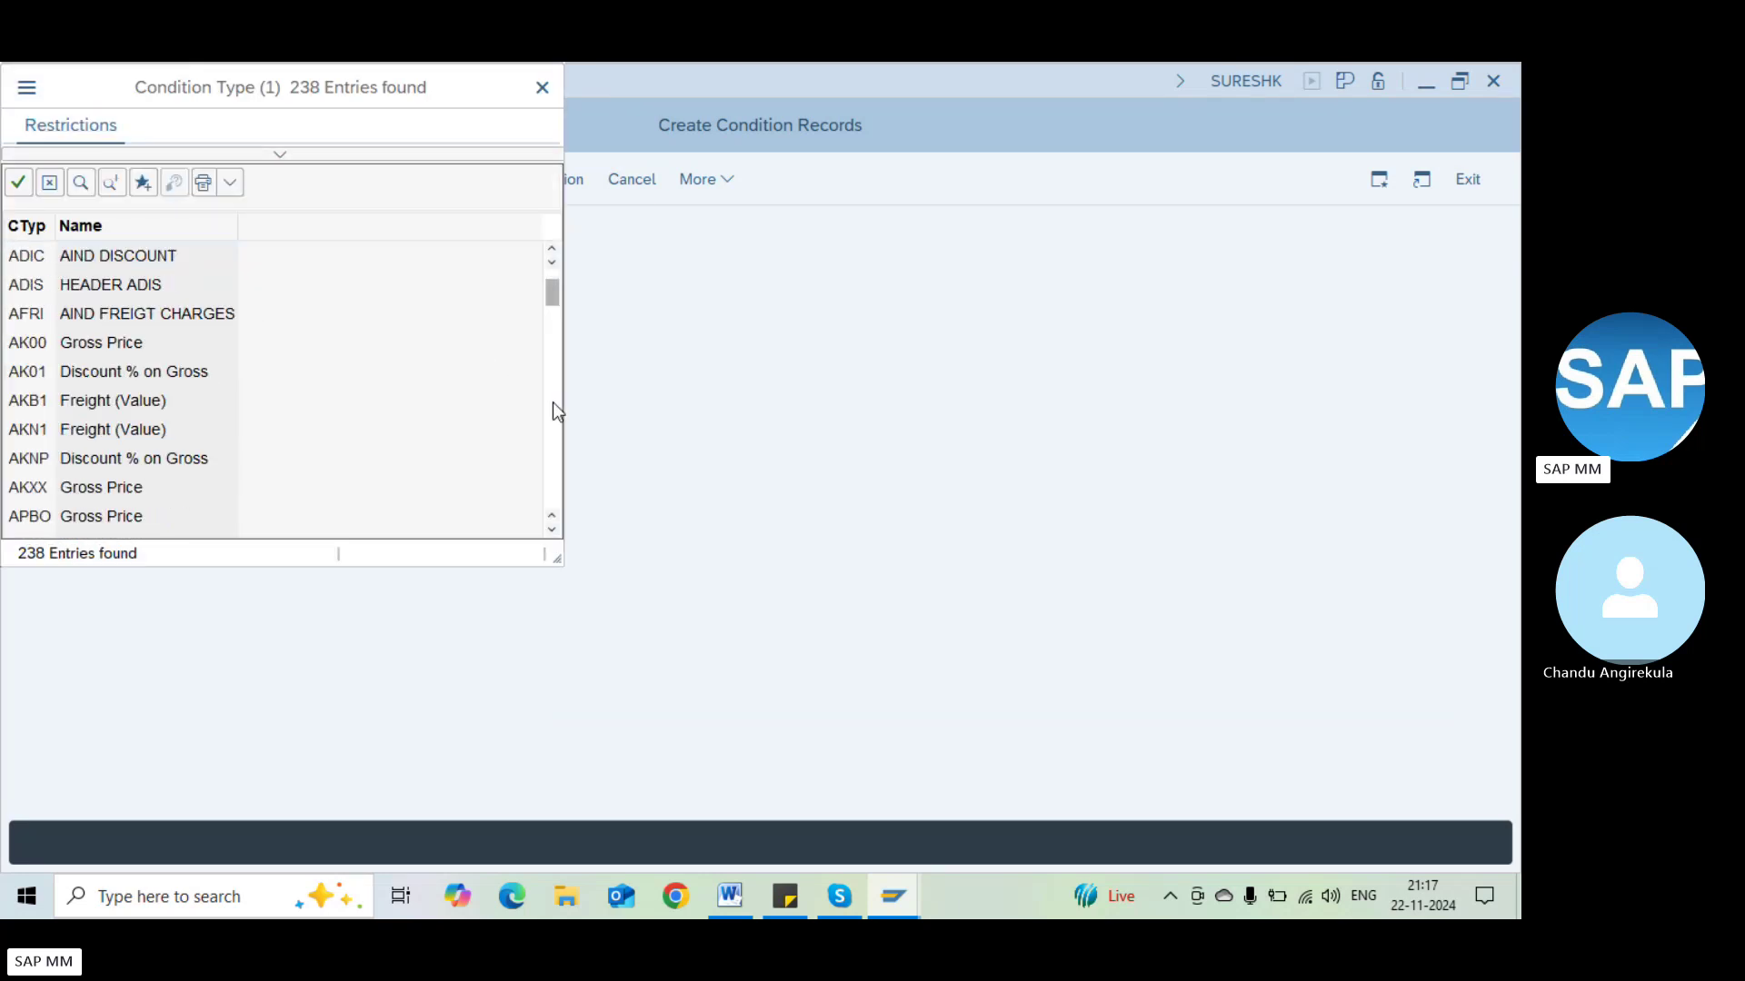
click(552, 401)
click(553, 402)
click(553, 474)
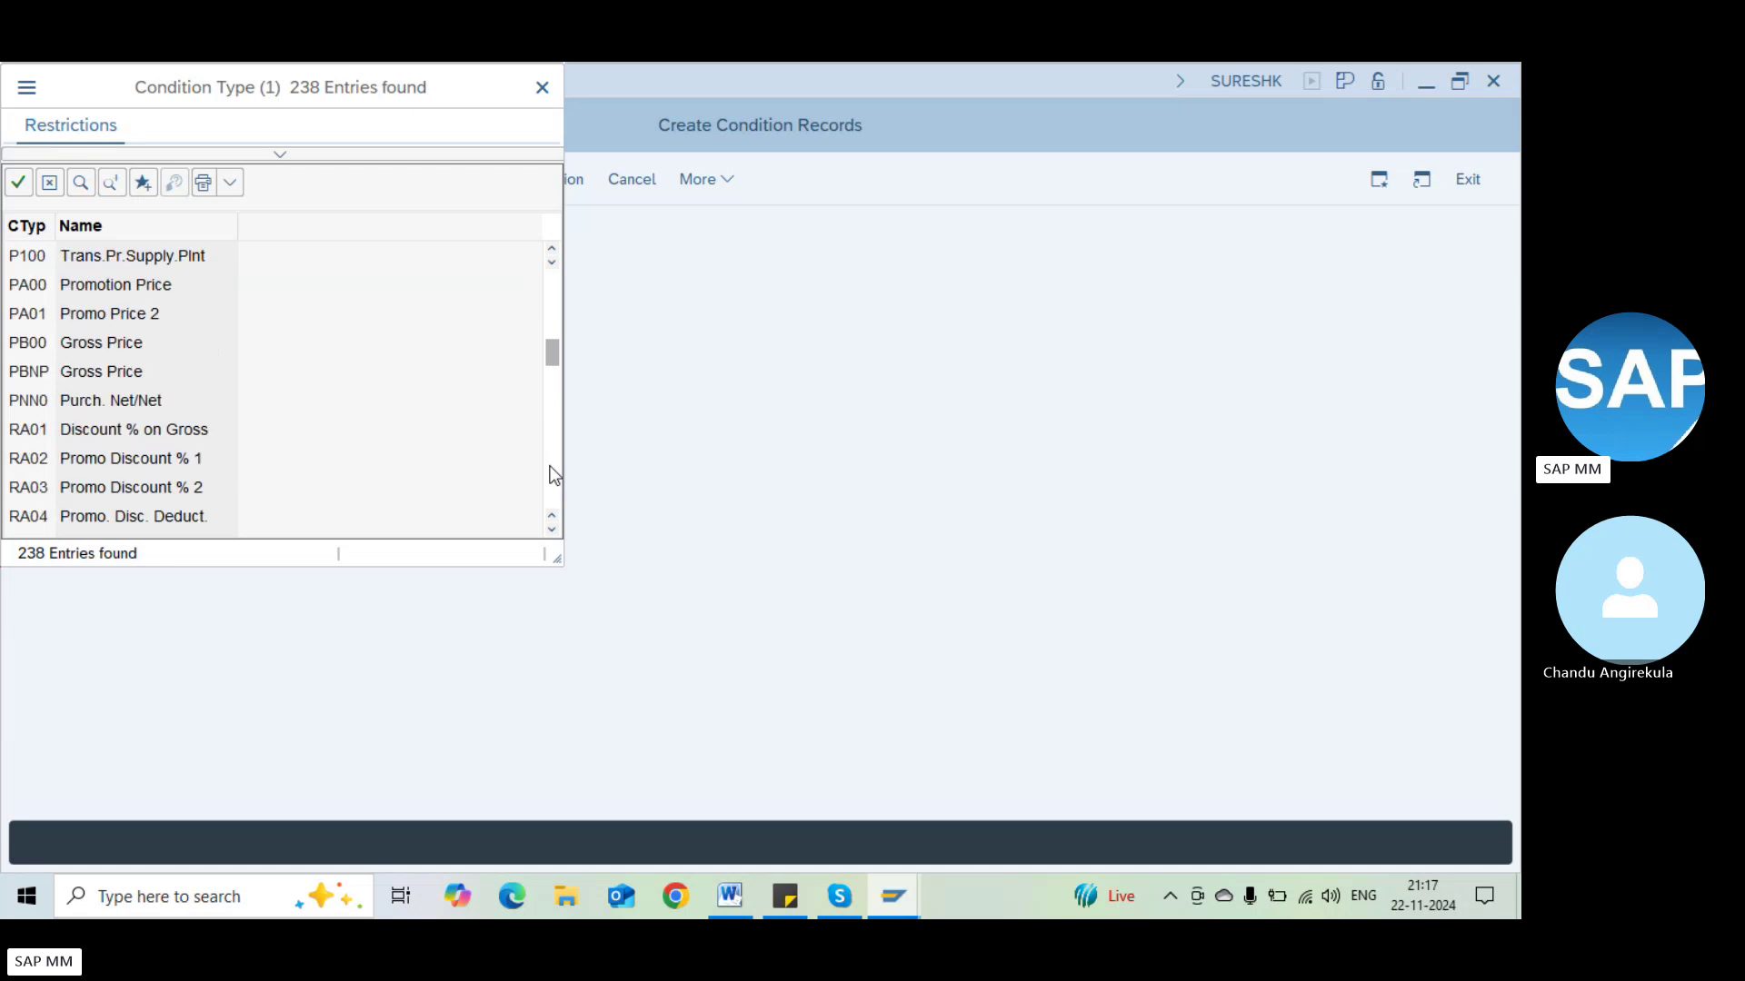
click(553, 475)
click(553, 469)
click(553, 469)
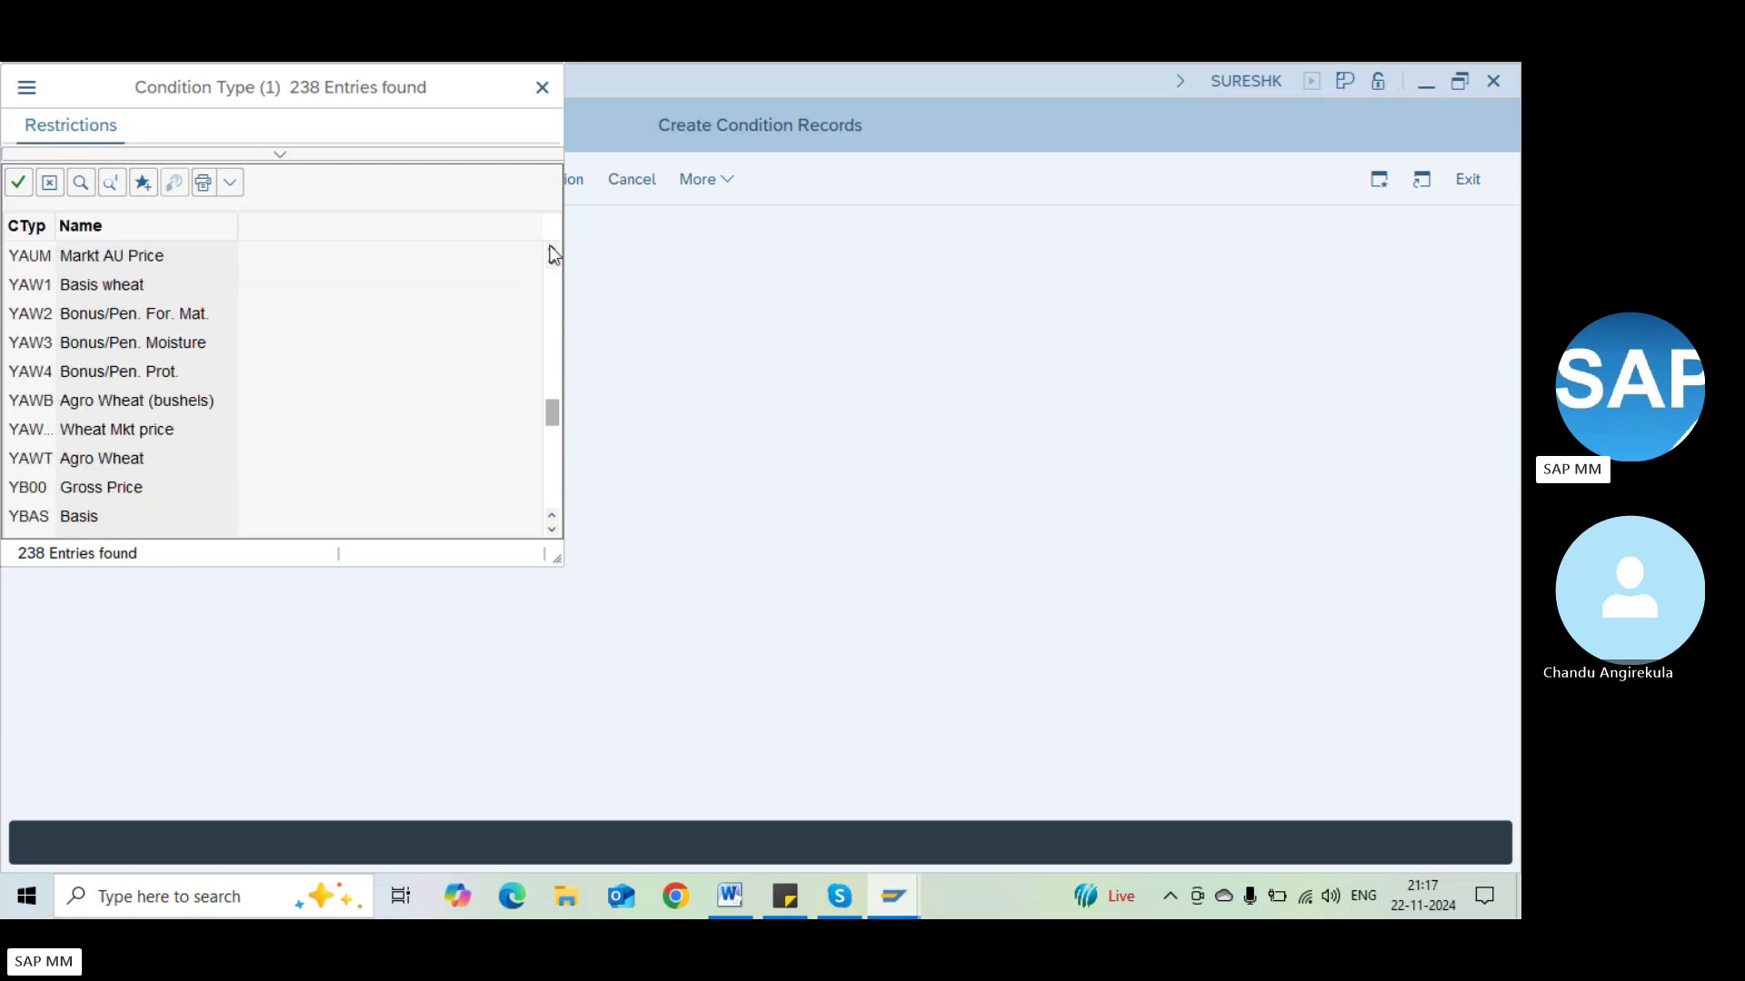
click(542, 88)
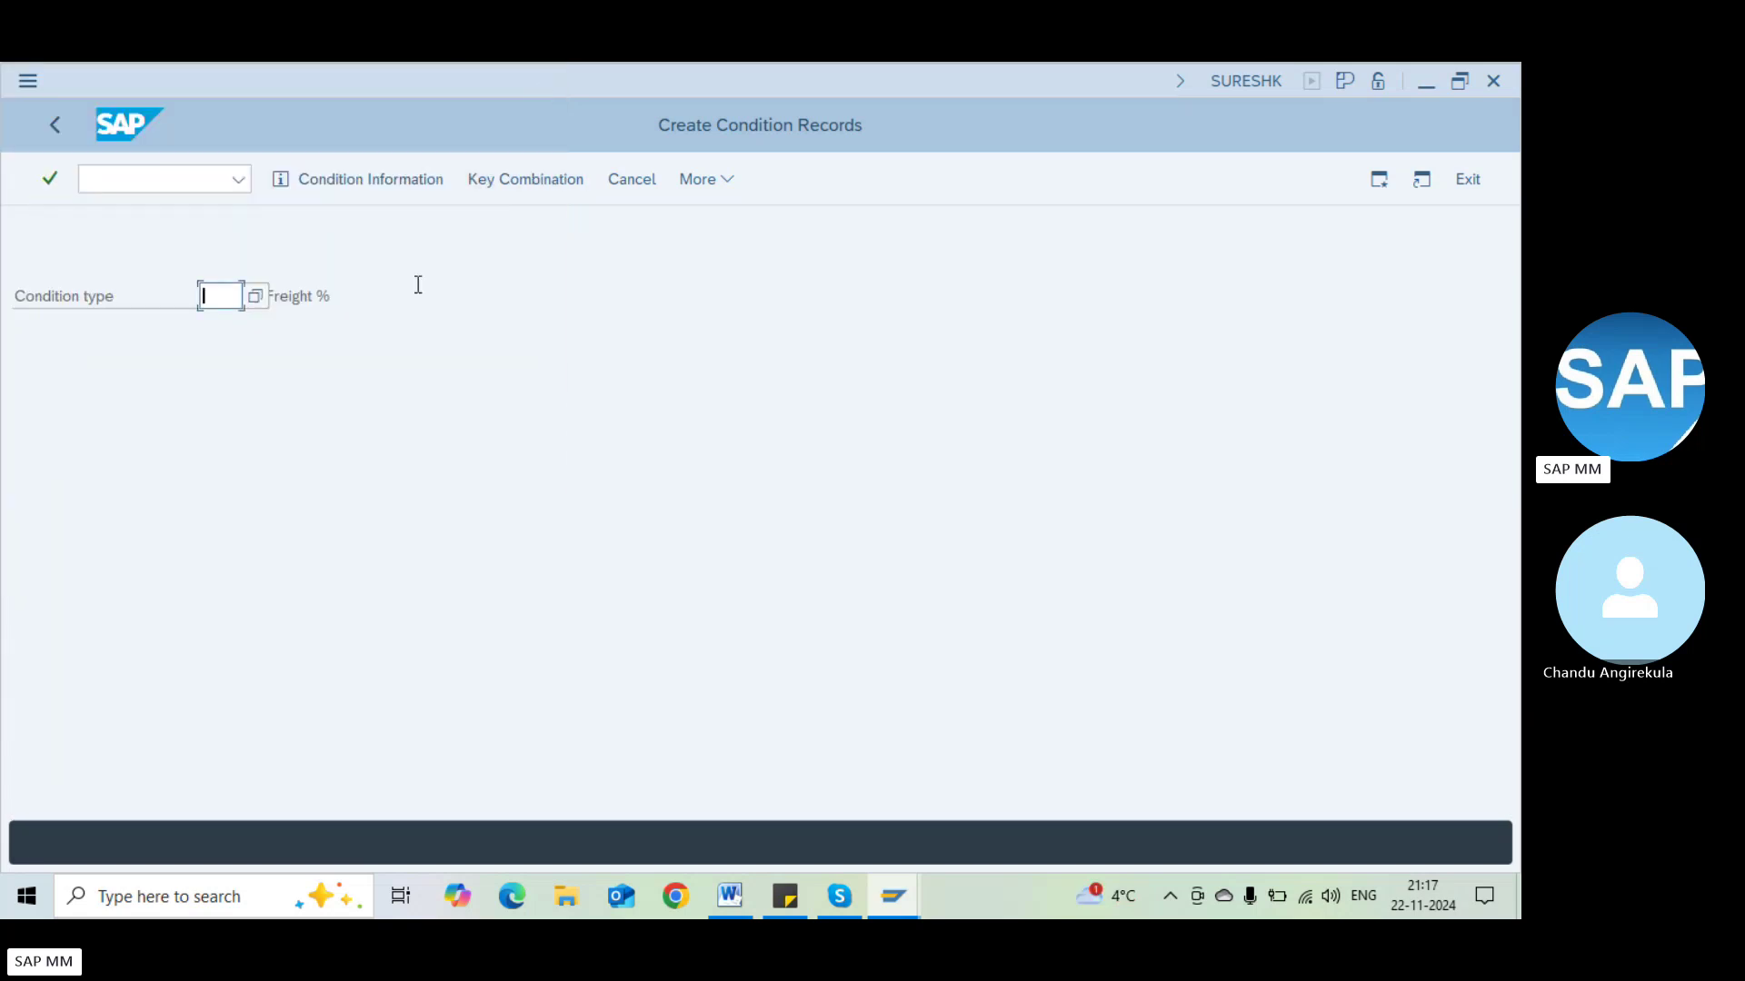
Leave the condition record creation and open the condition types configuration with transaction M/06
click(155, 179)
text(/nom)
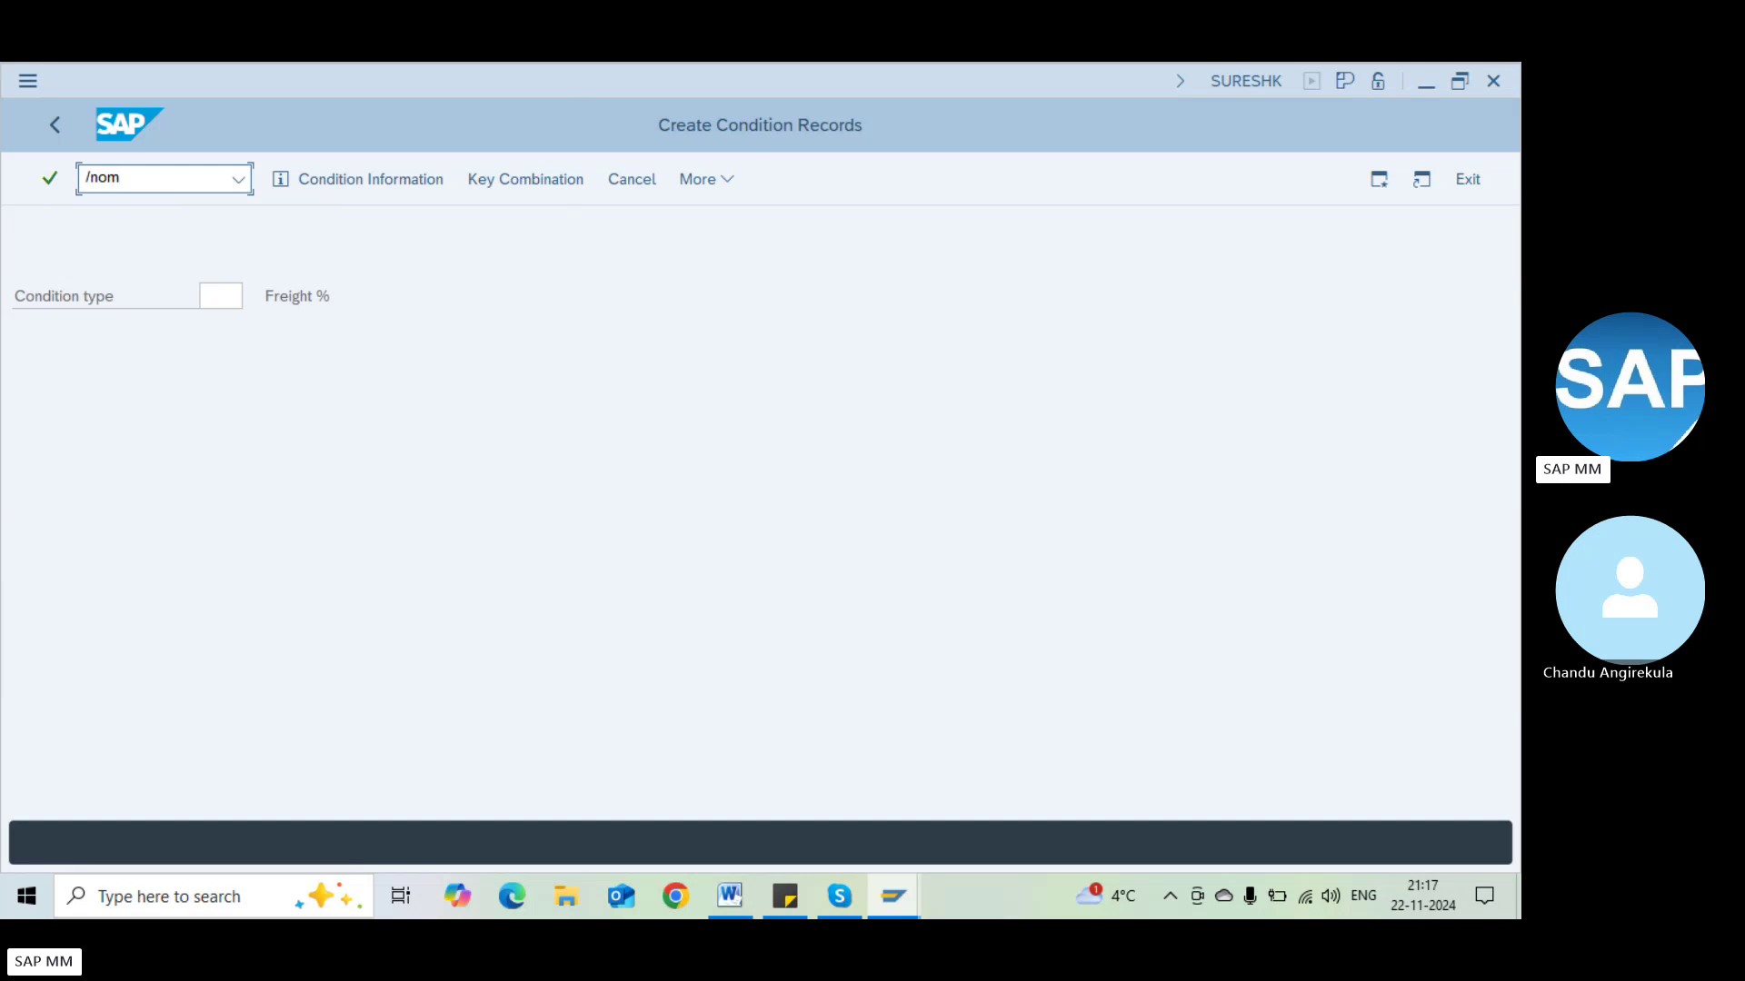
key(BackSpace)
key(BackSpace)
text(m/06)
key(Return)
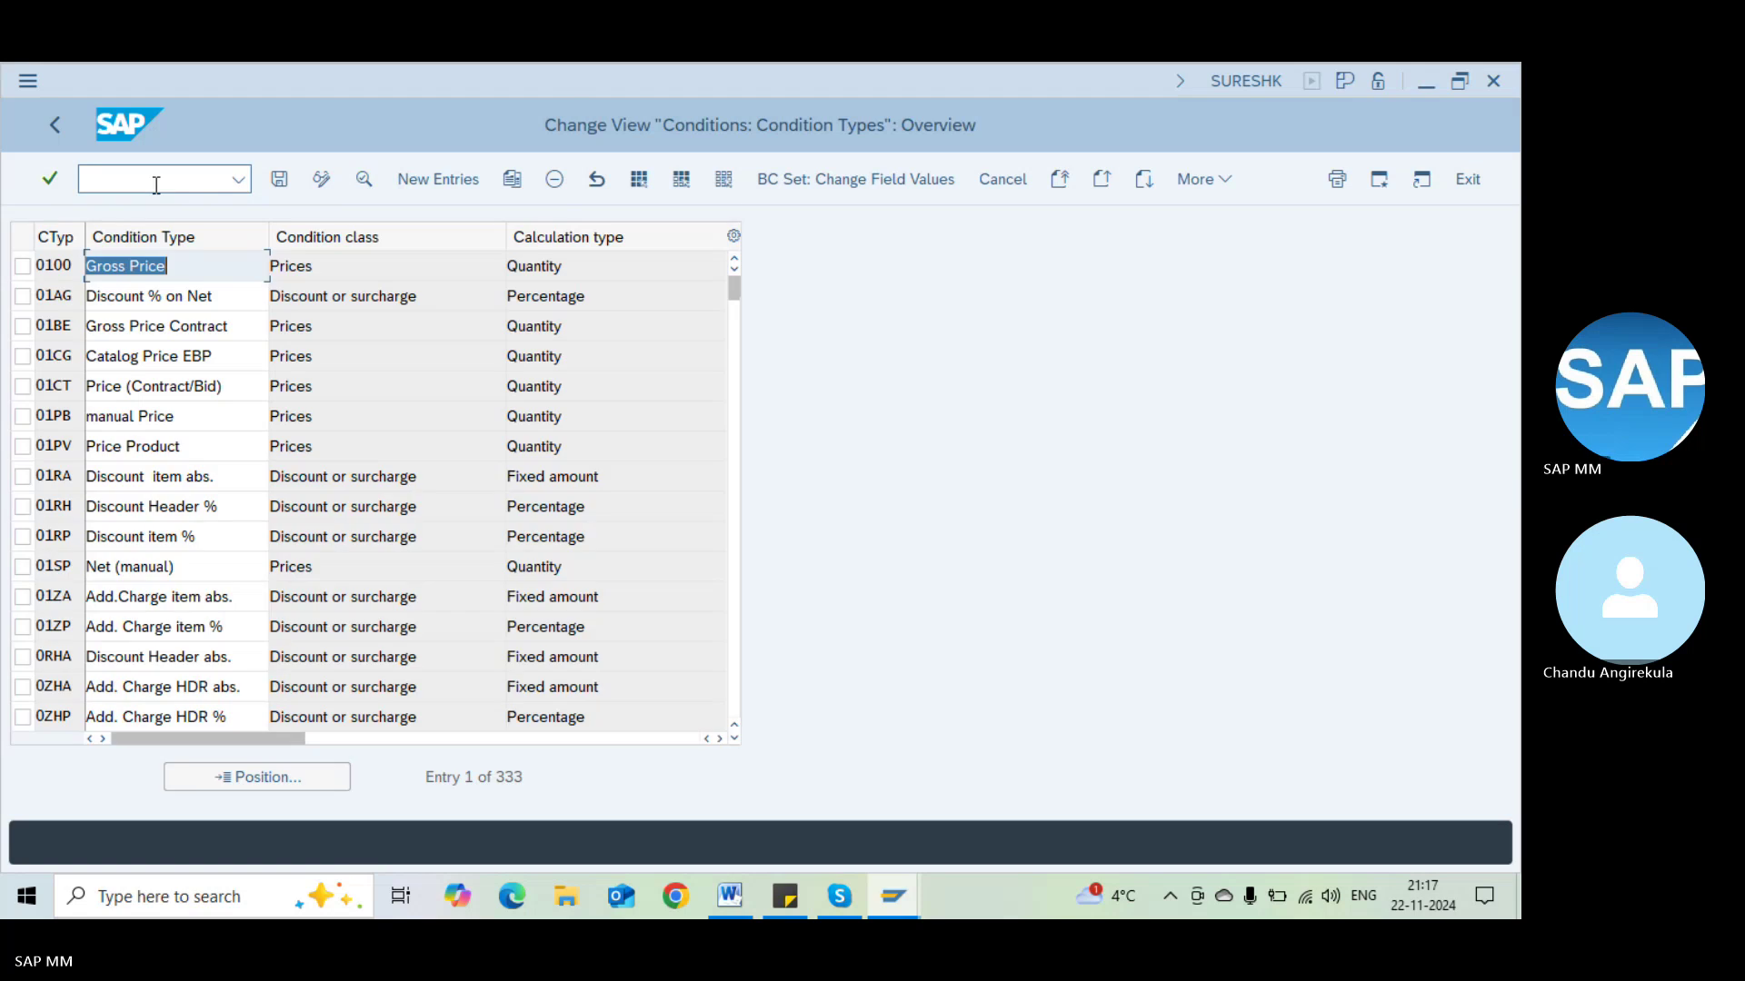
Locate condition type PB00 in the overview, examine the access sequence in its details, and return to the overview
click(251, 774)
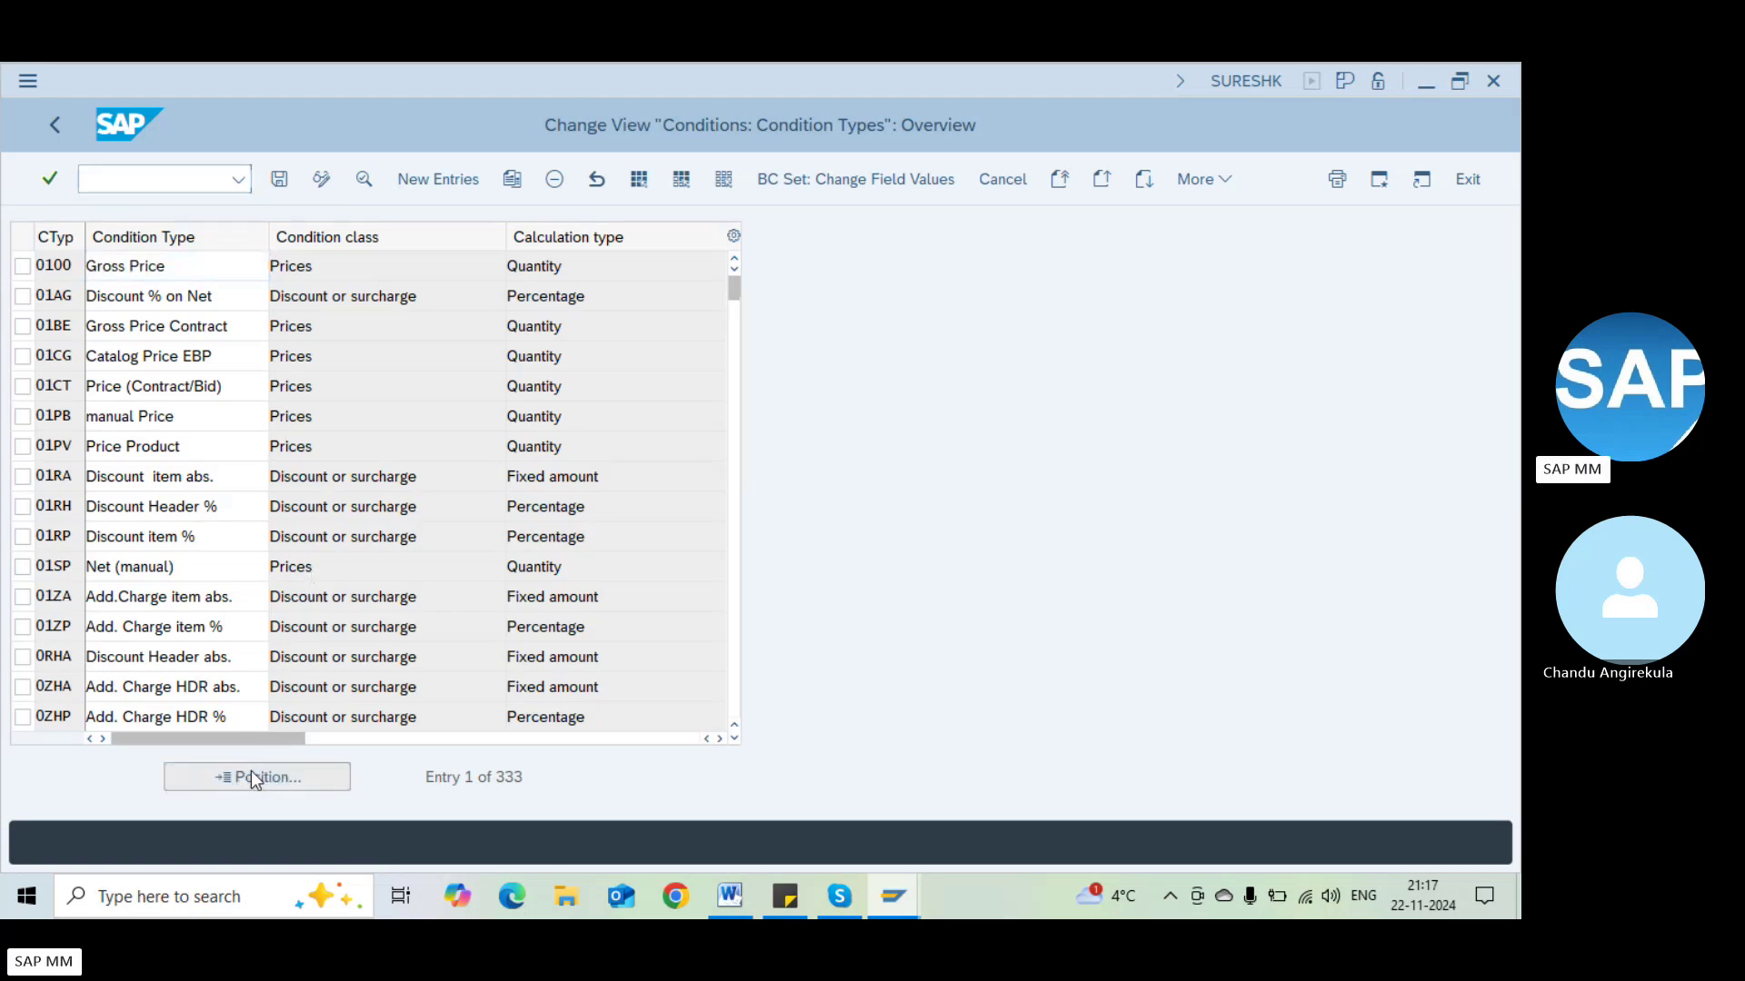
text(pb00)
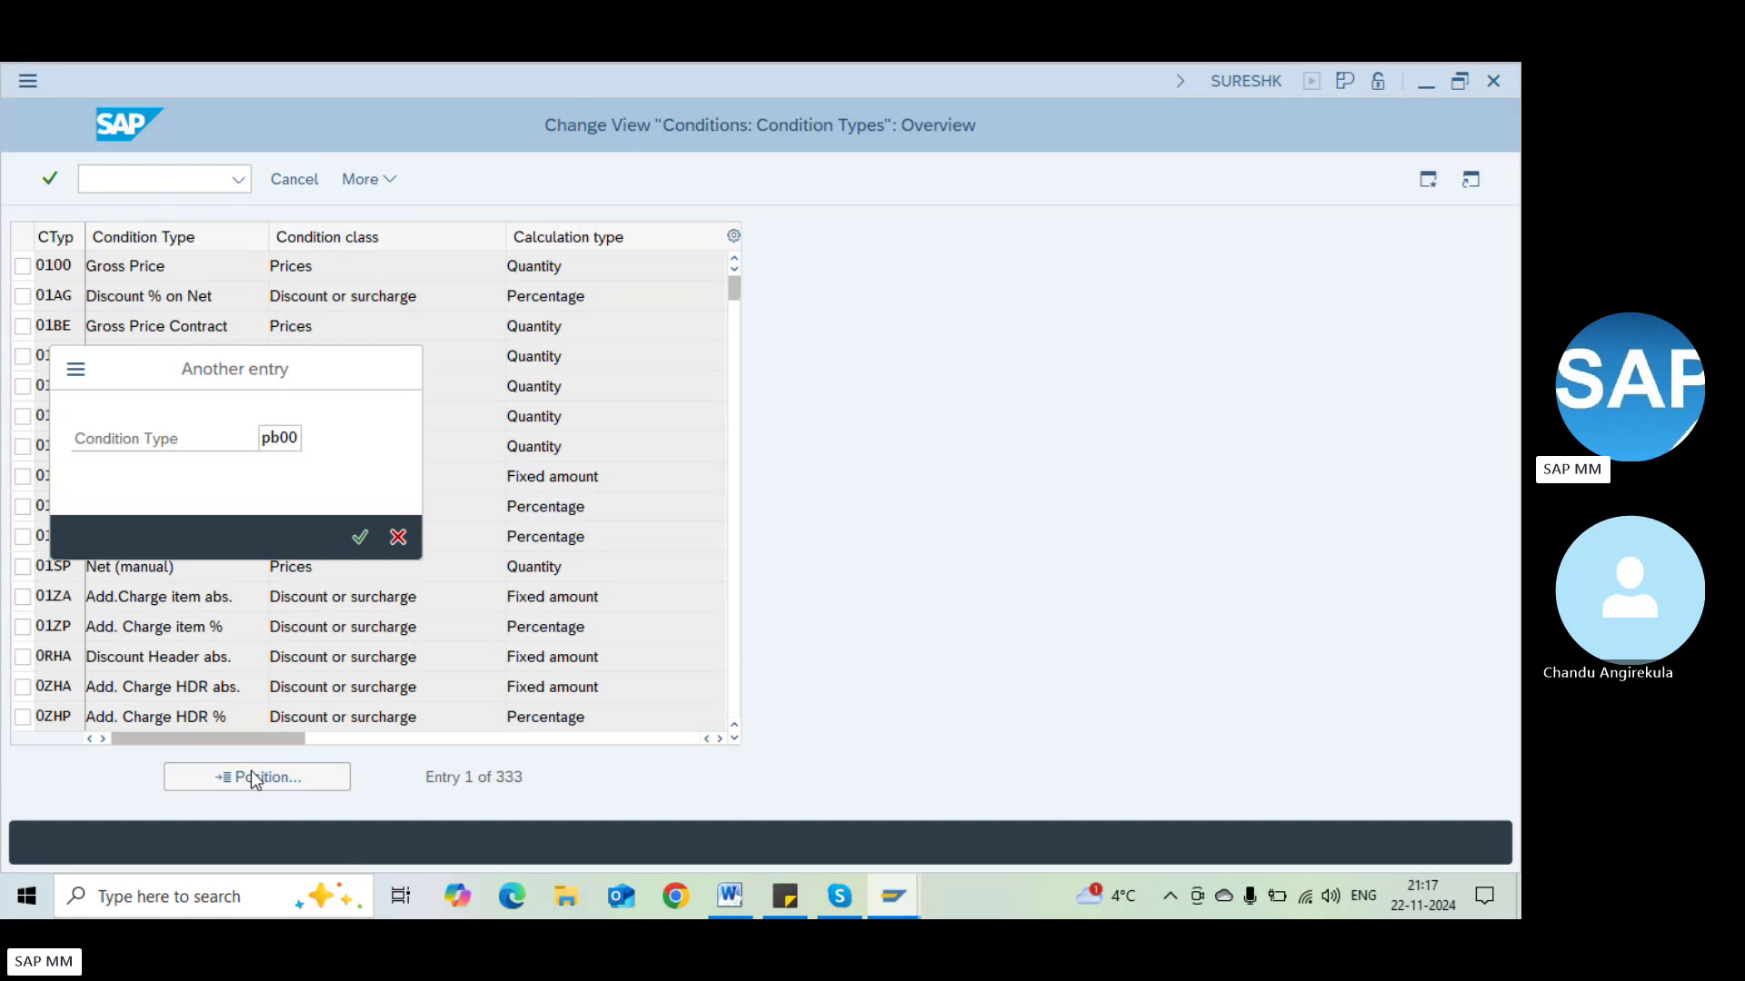
key(Return)
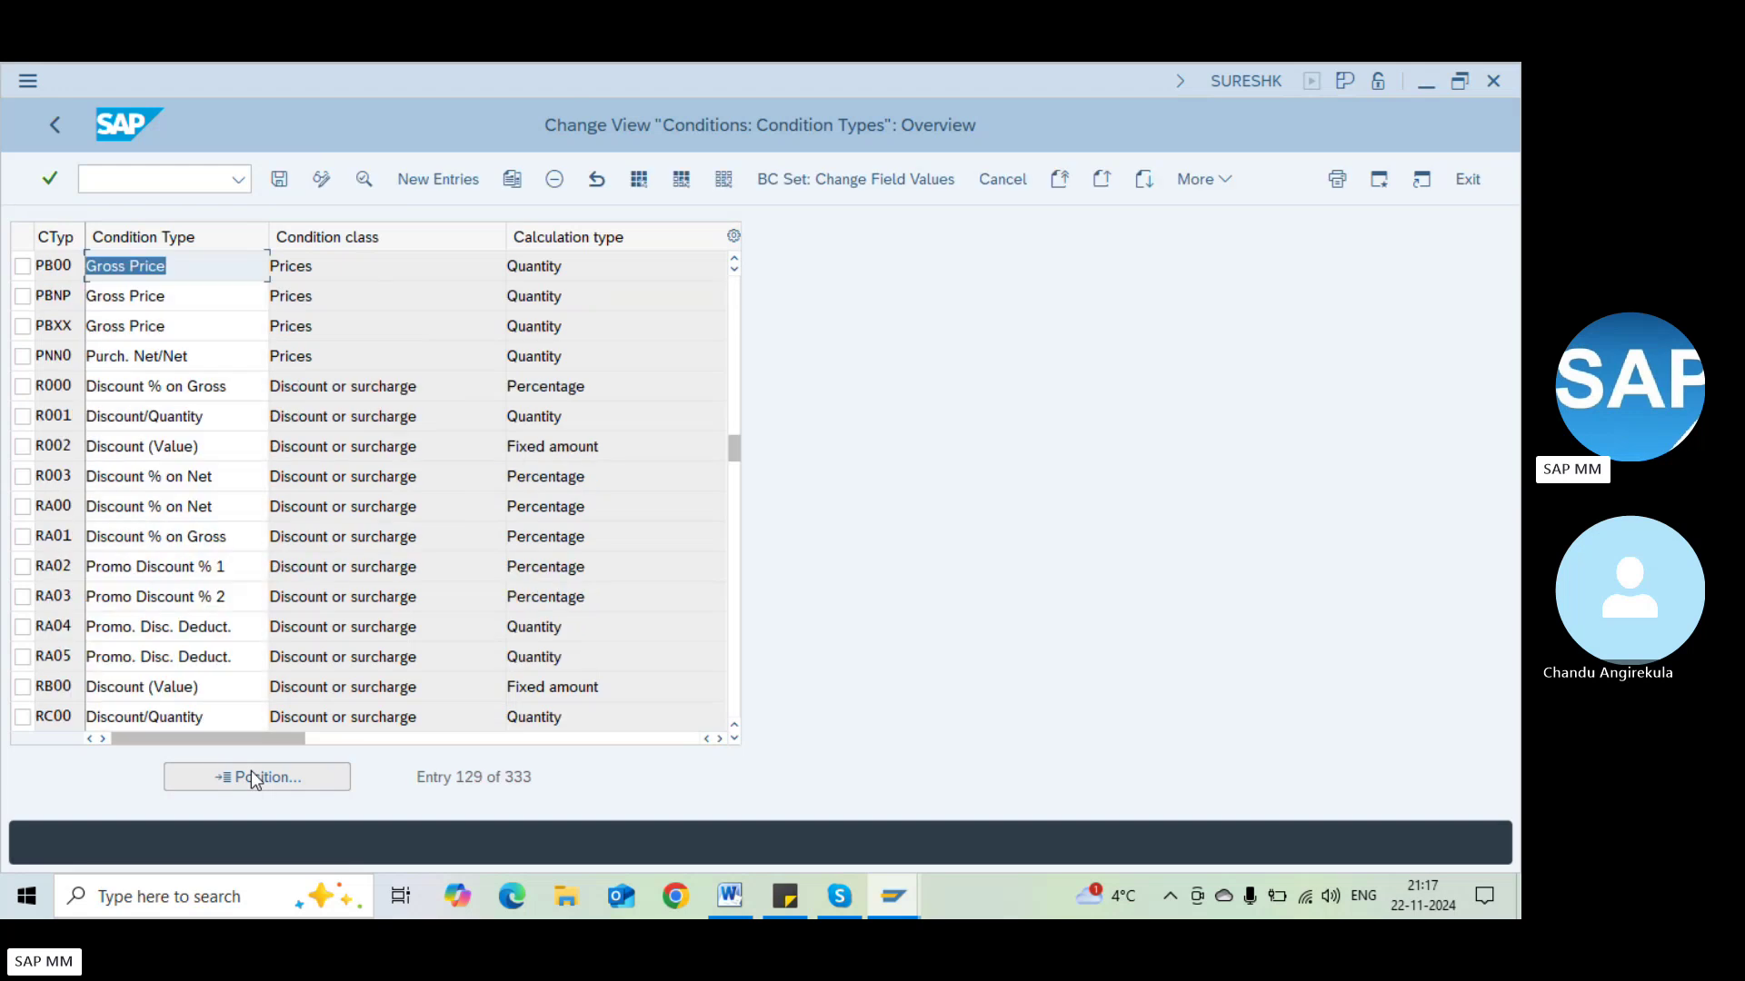
click(24, 265)
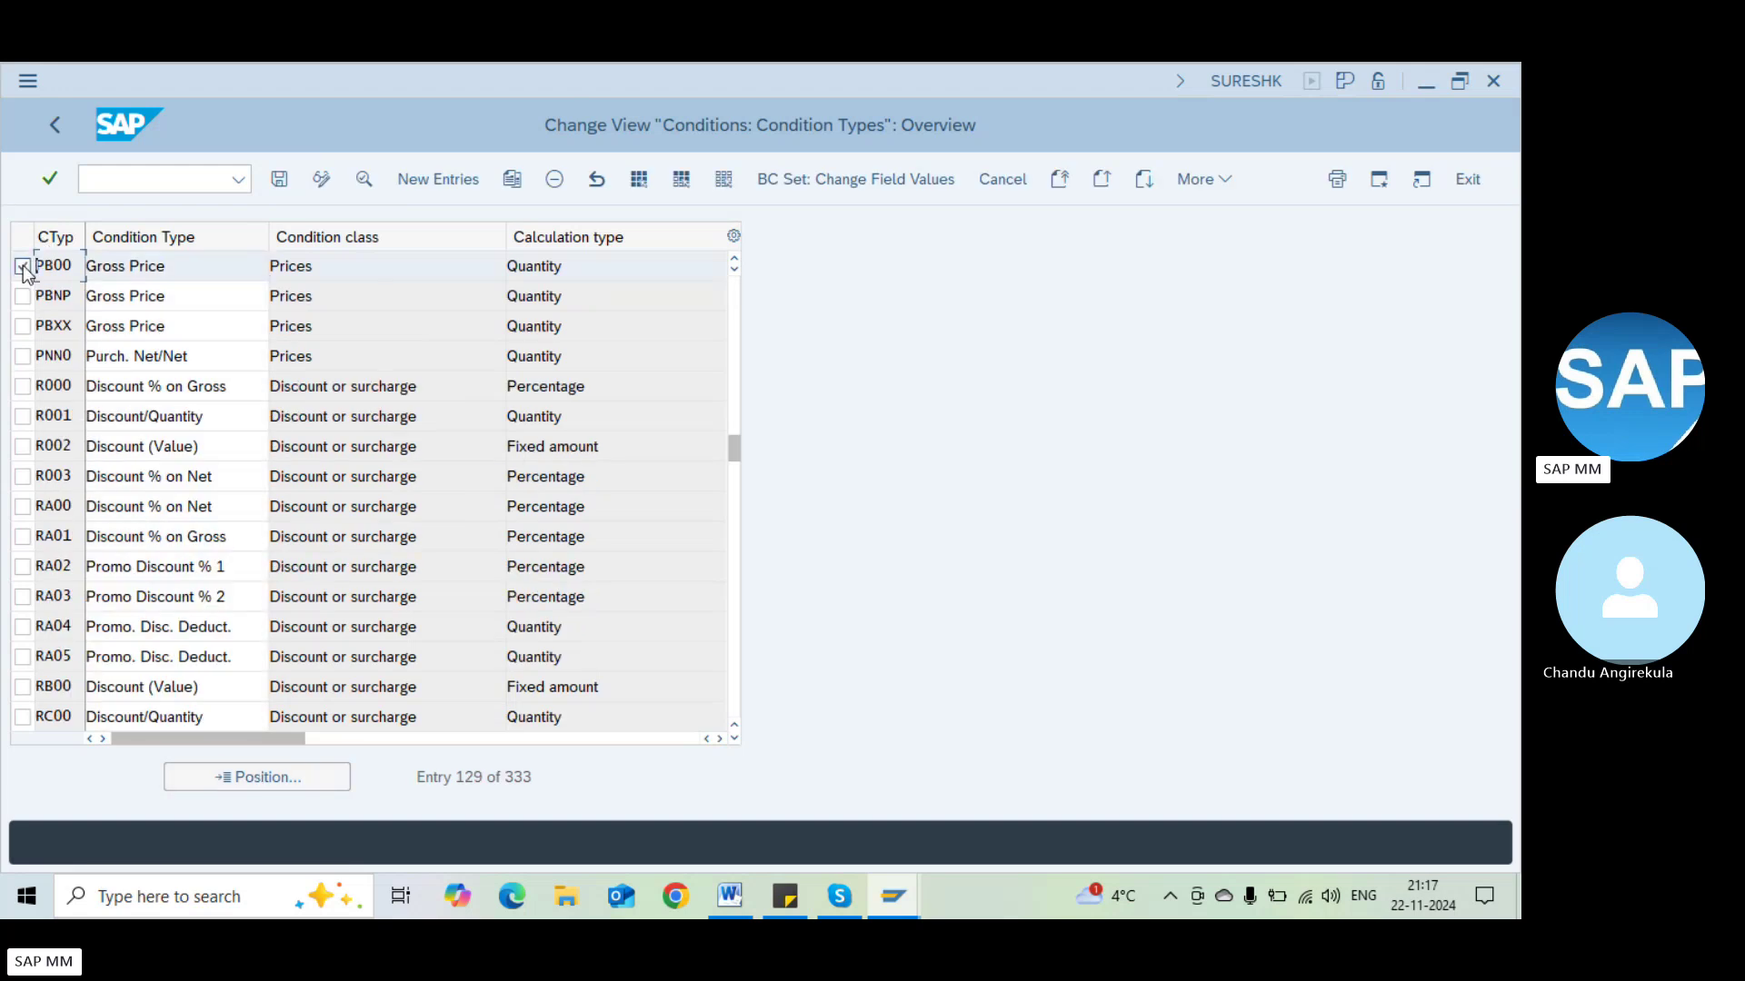
click(365, 179)
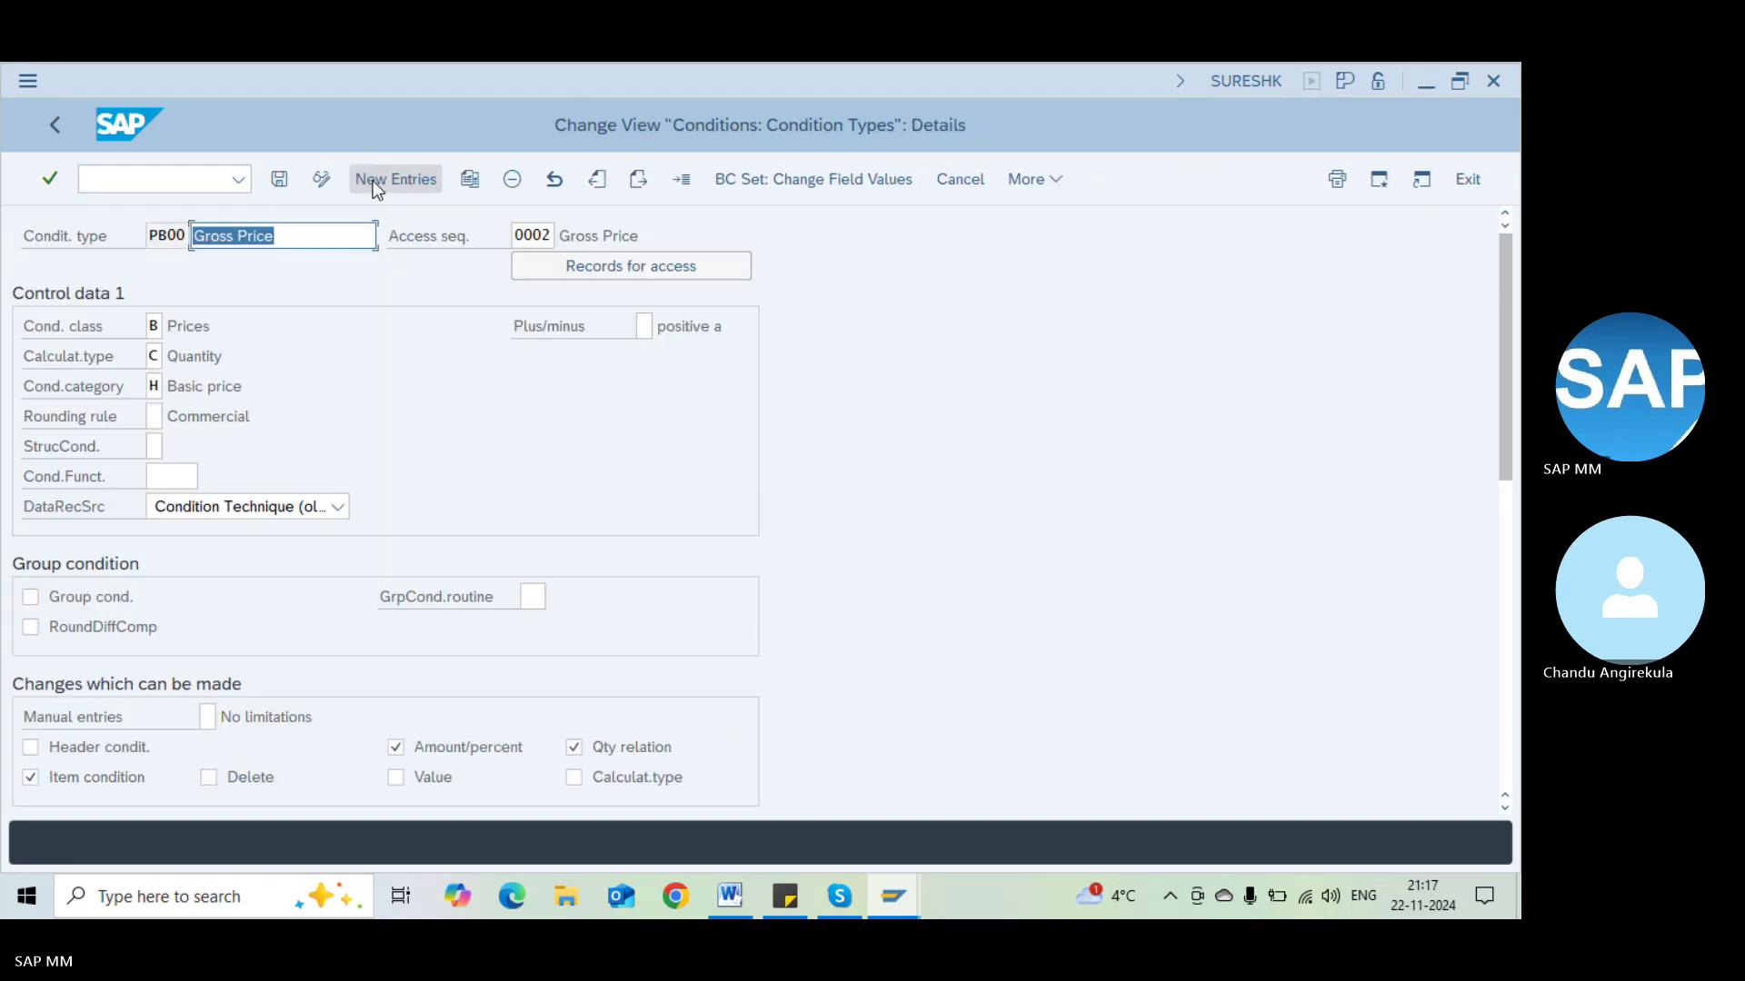
click(532, 234)
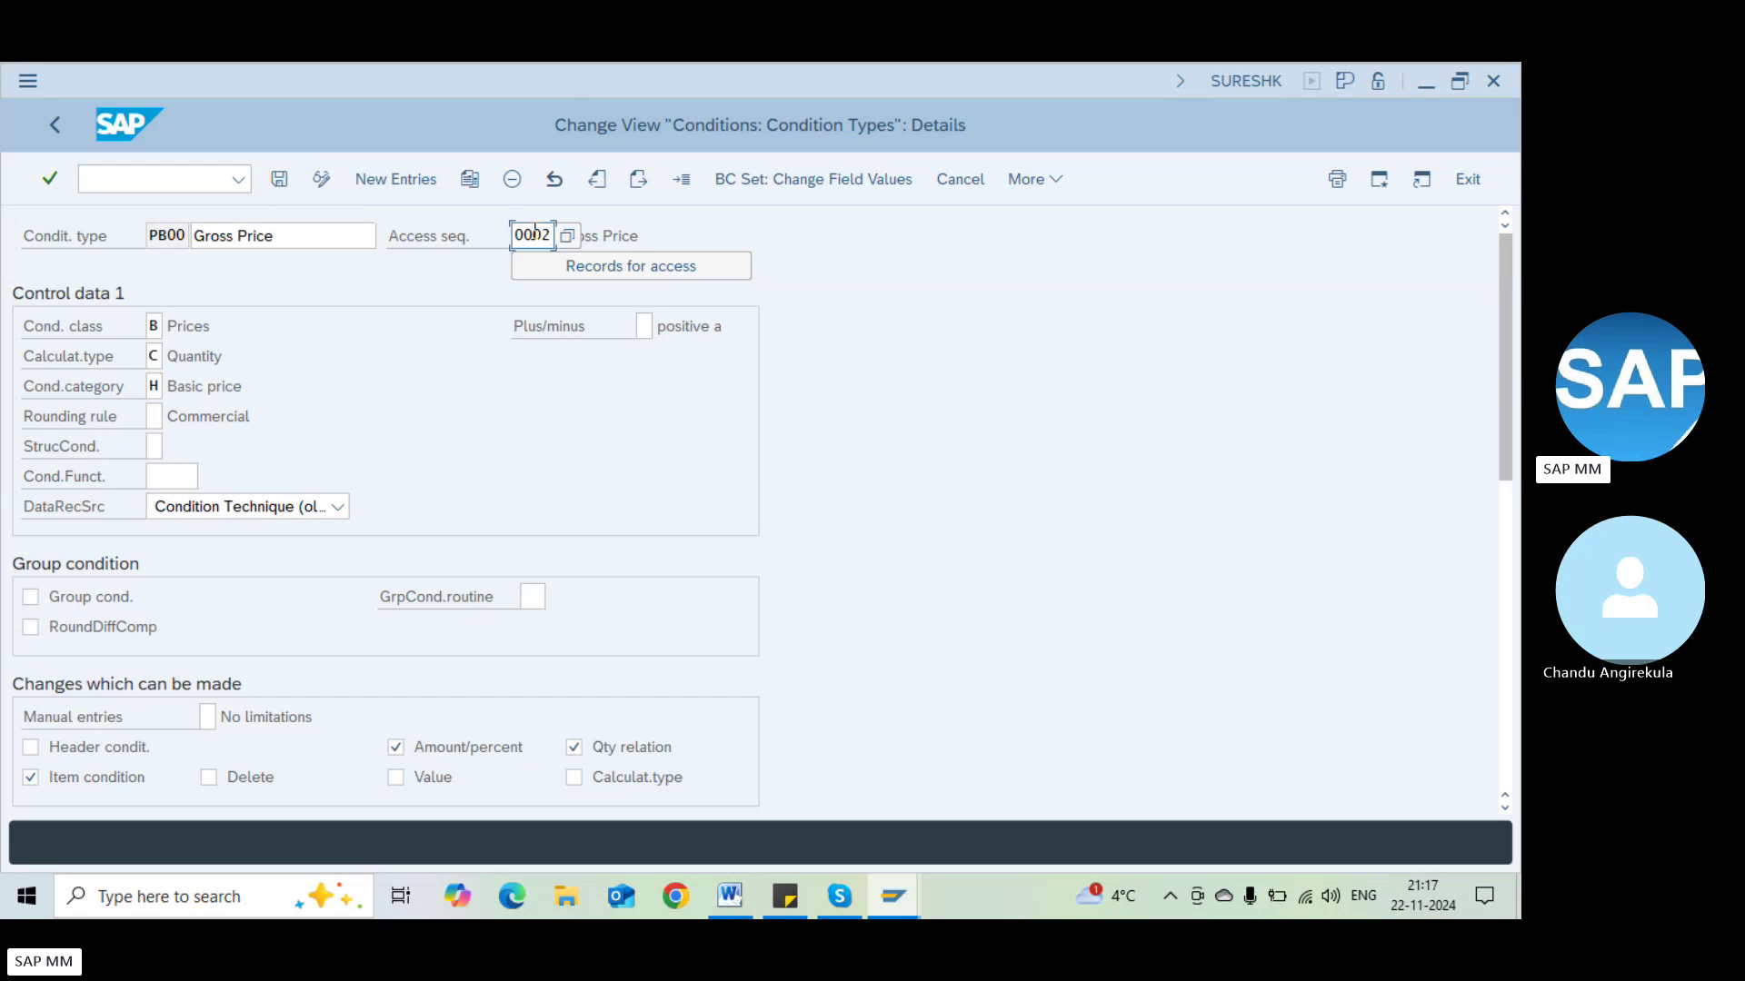
key(F3)
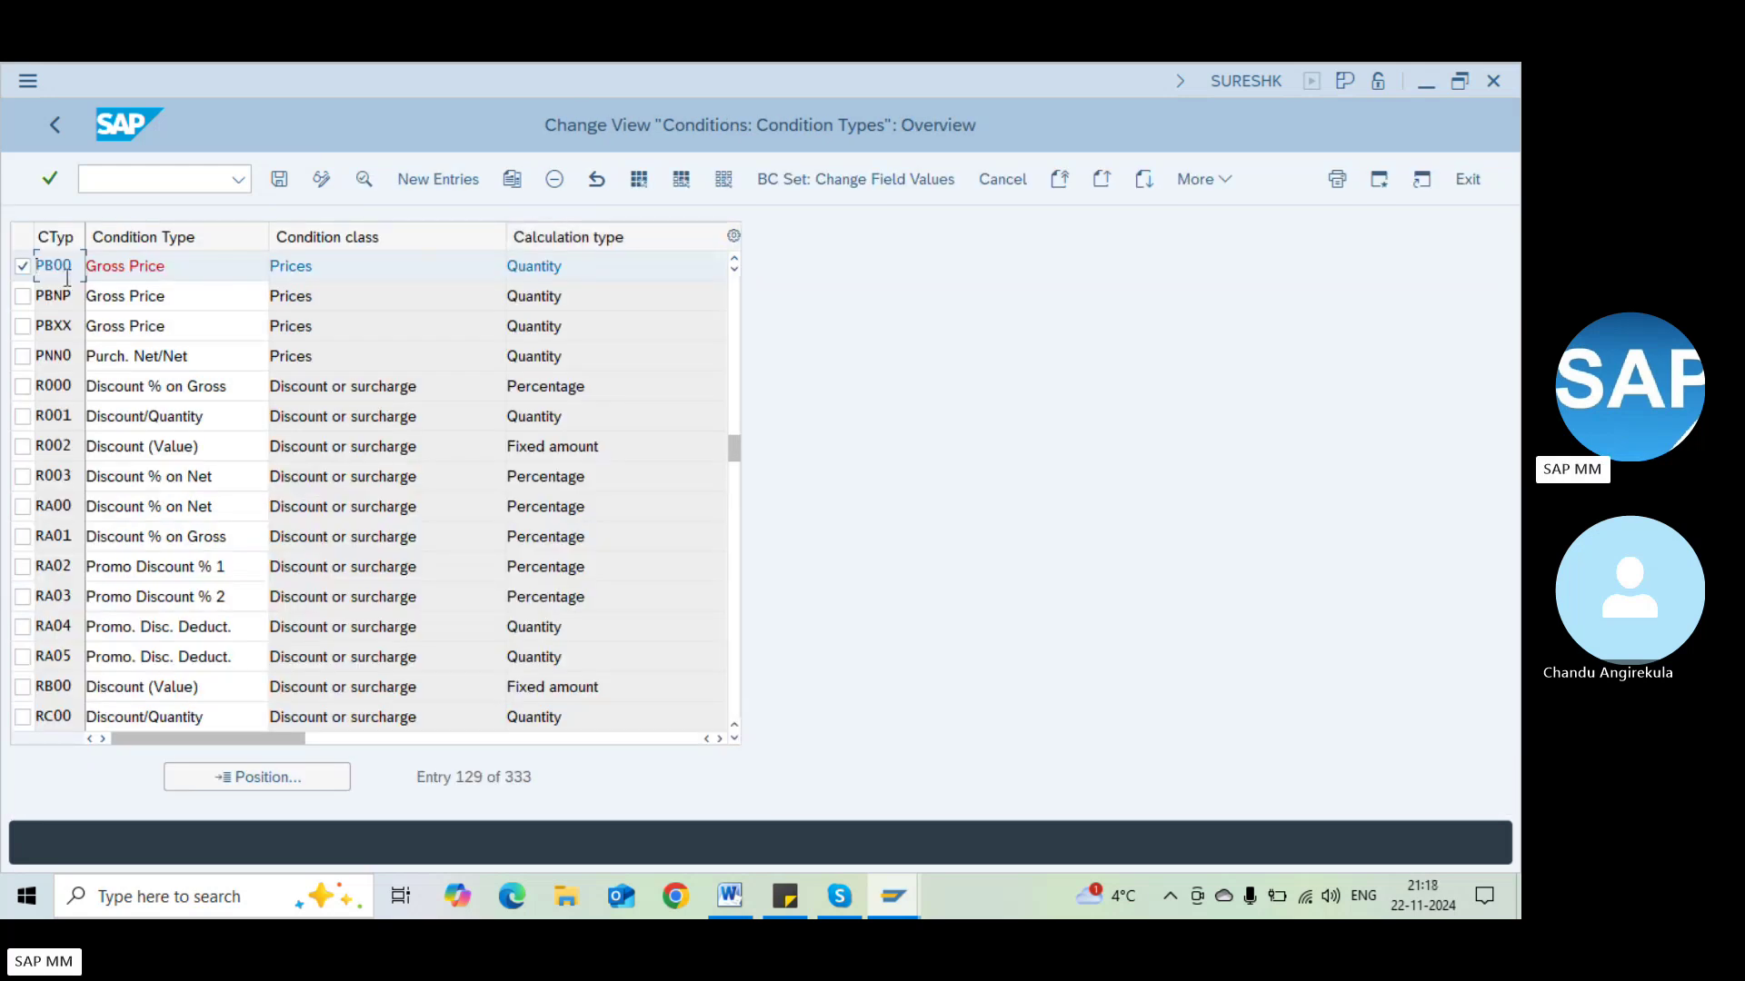
Open the details of condition type PBXX instead of PB00, examine its access sequence field, and leave the condition types view
click(22, 266)
click(23, 326)
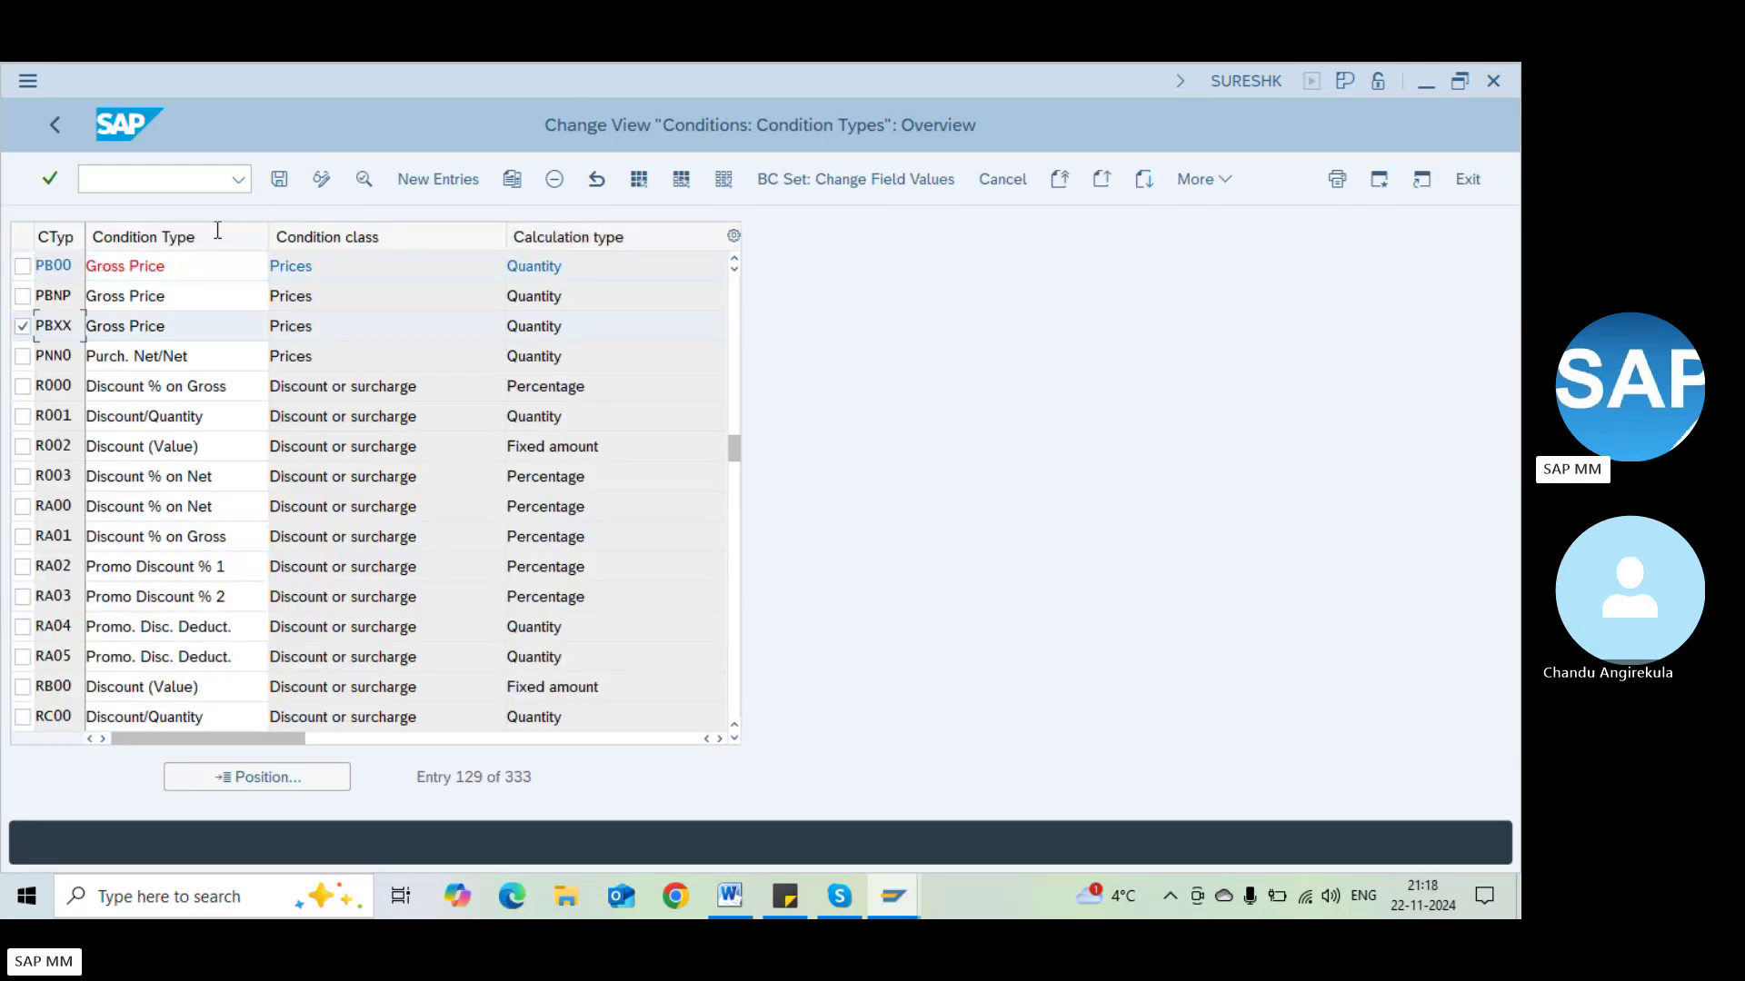
click(362, 180)
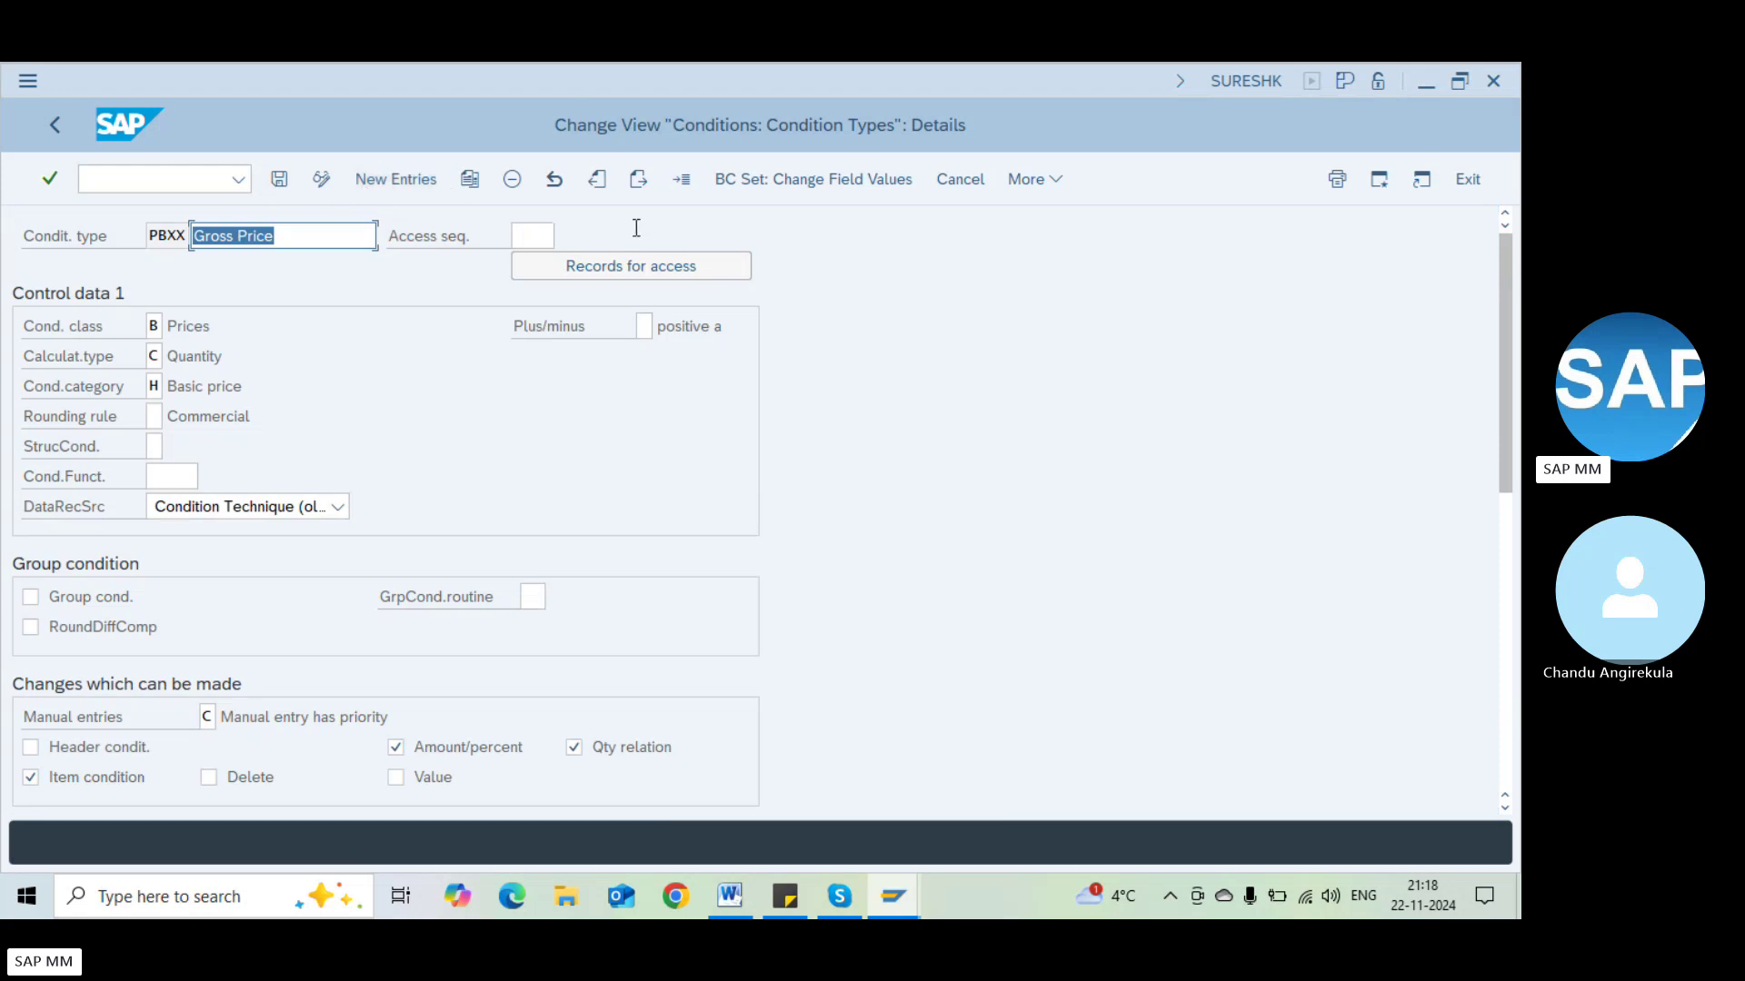
click(536, 234)
key(F3)
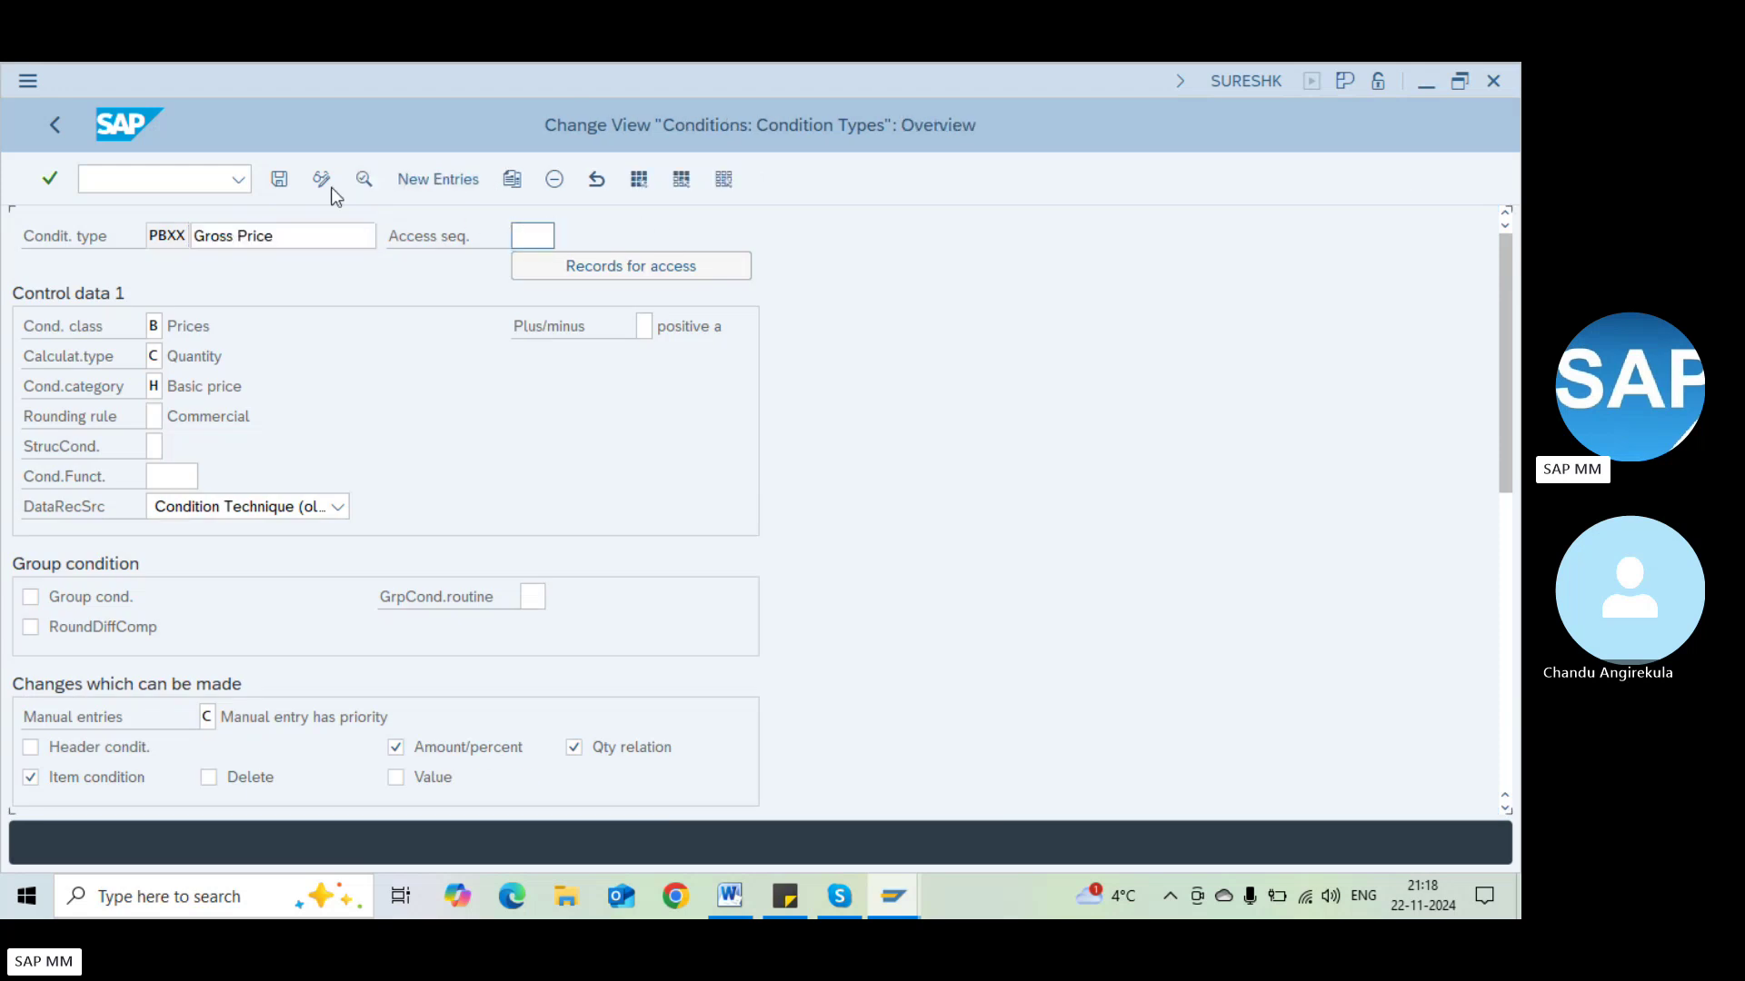
key(F3)
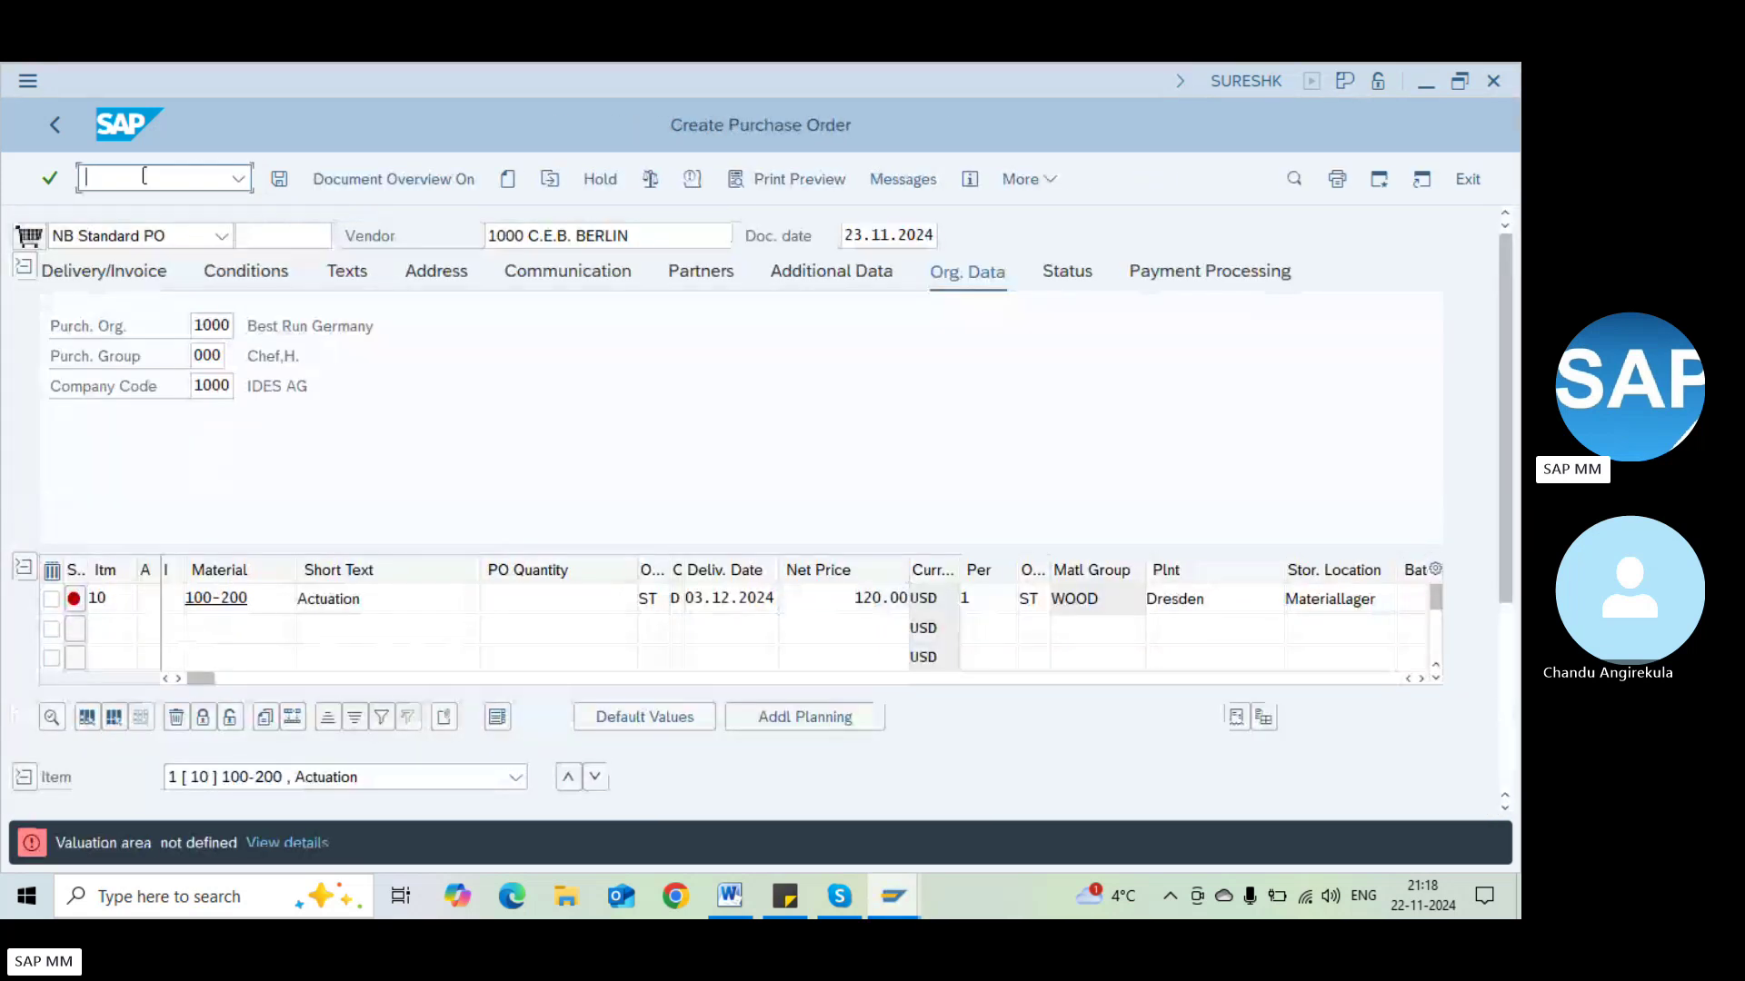
Try to create a condition record of type PBXX in transaction MEK1, and leave the transaction
text(/nmek1)
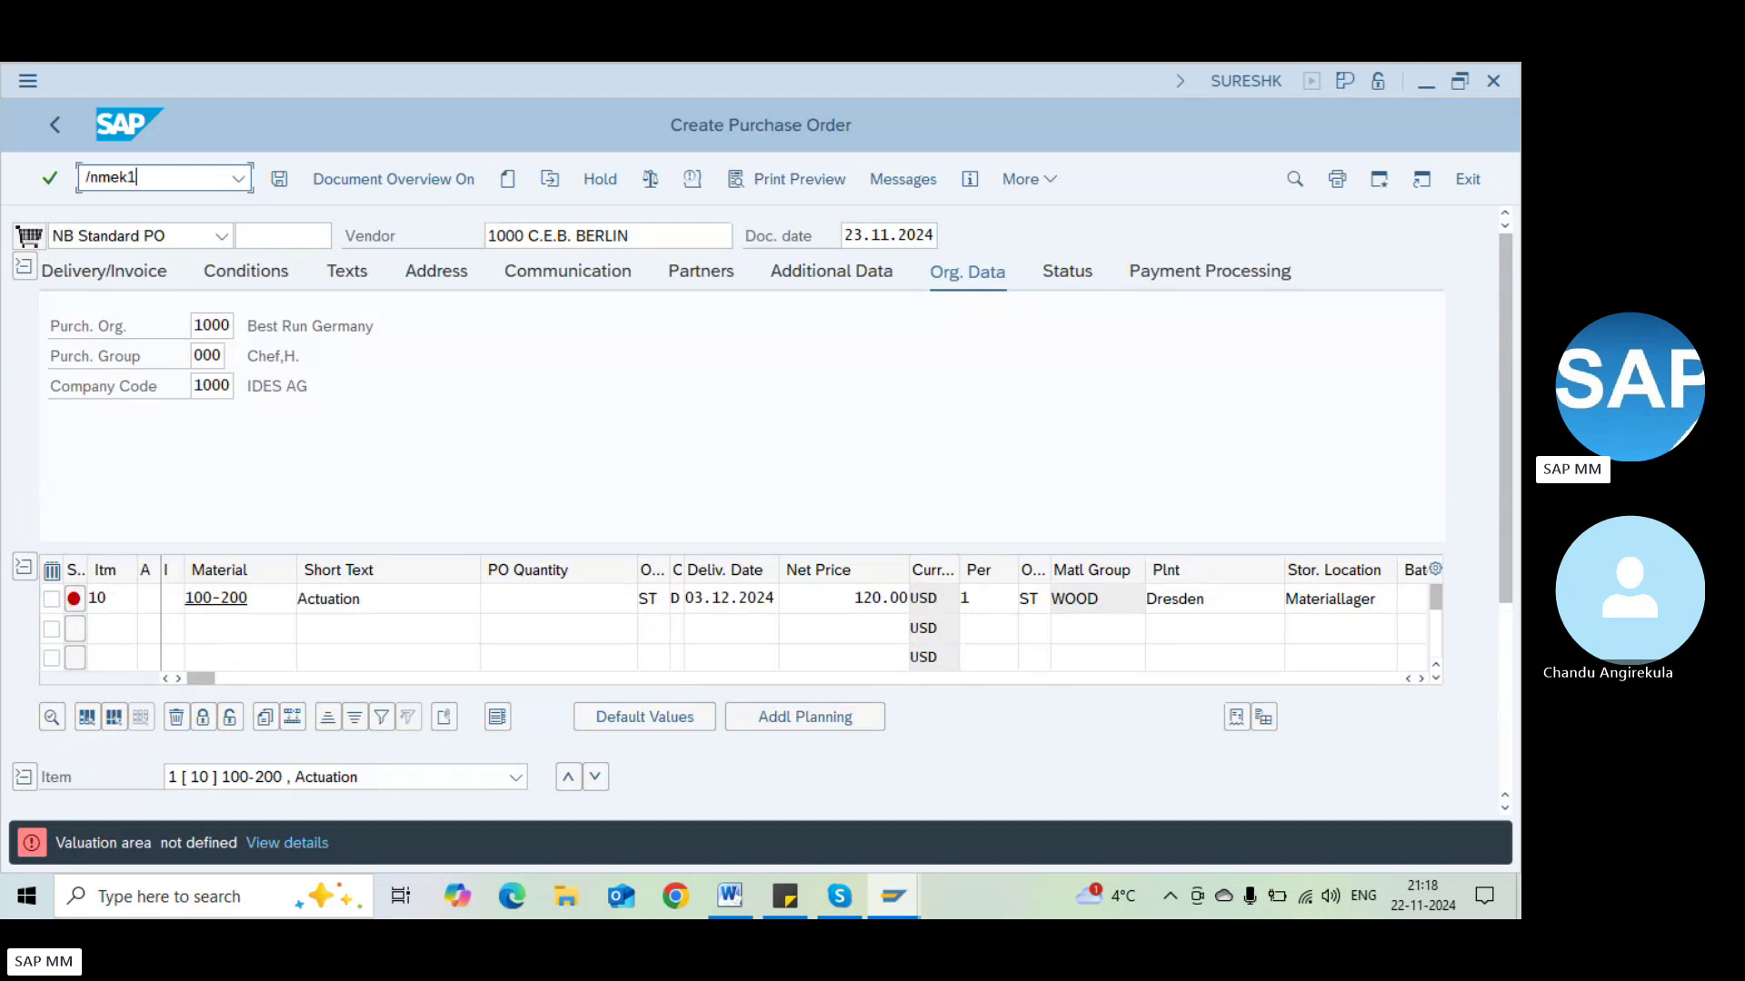
key(Return)
text(PBXX)
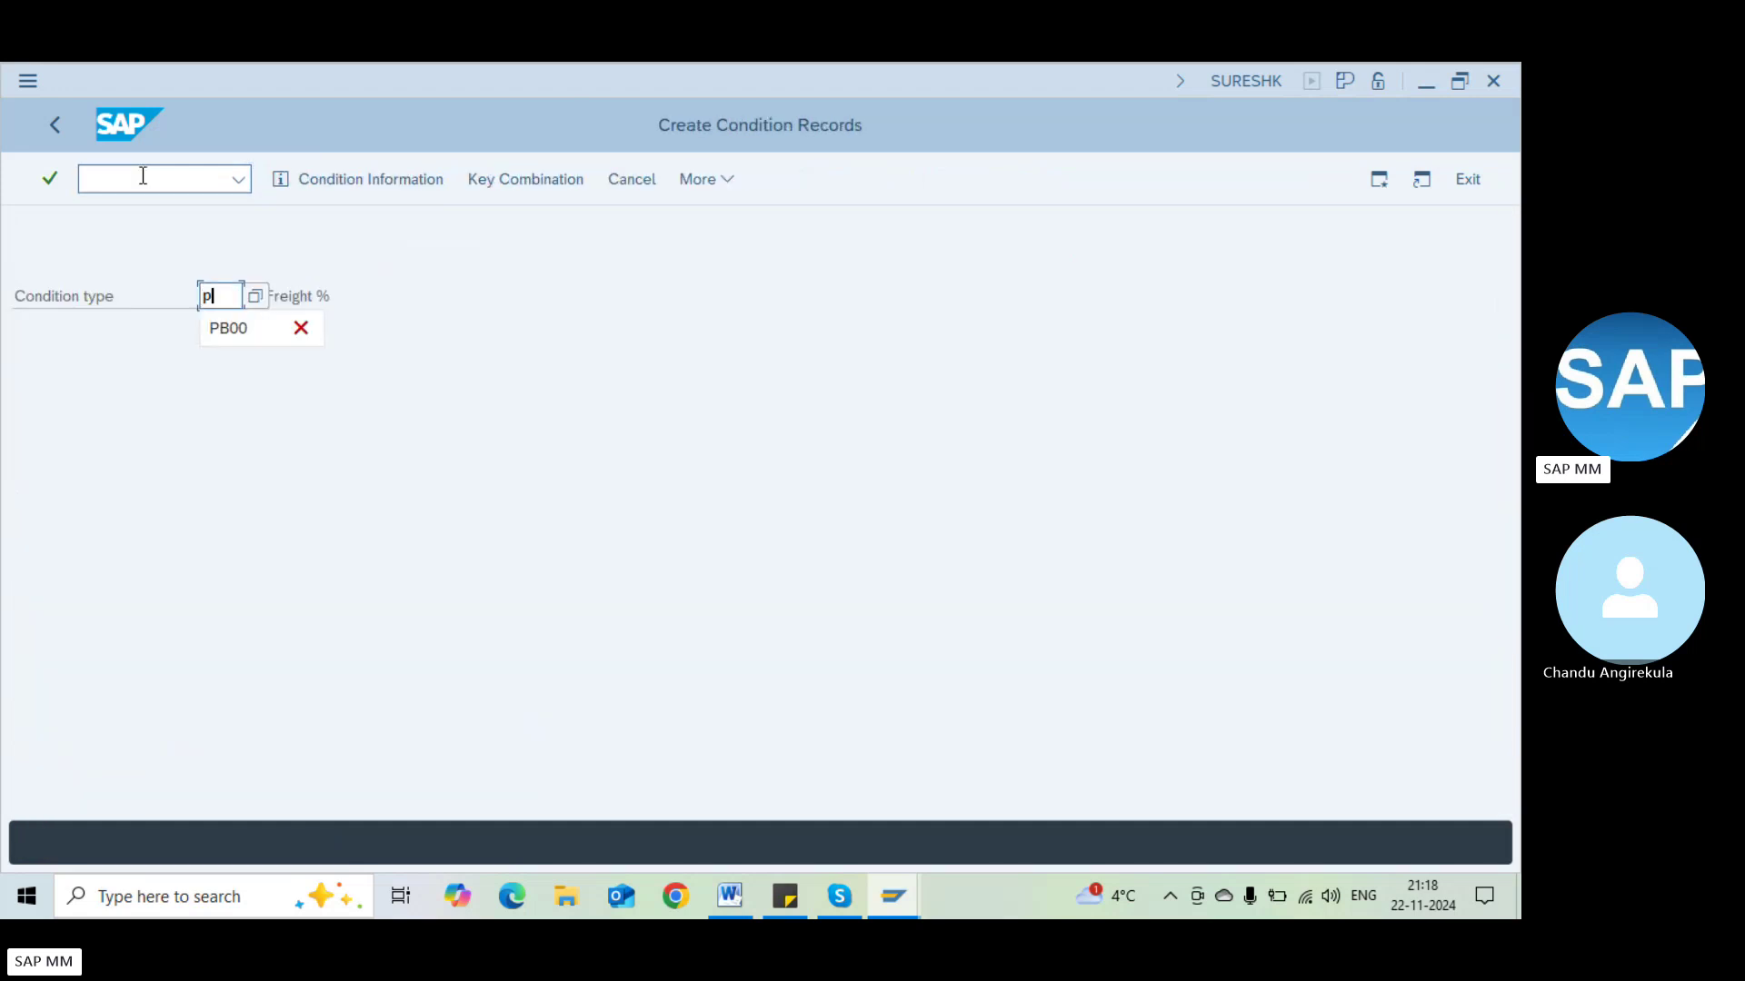
key(Return)
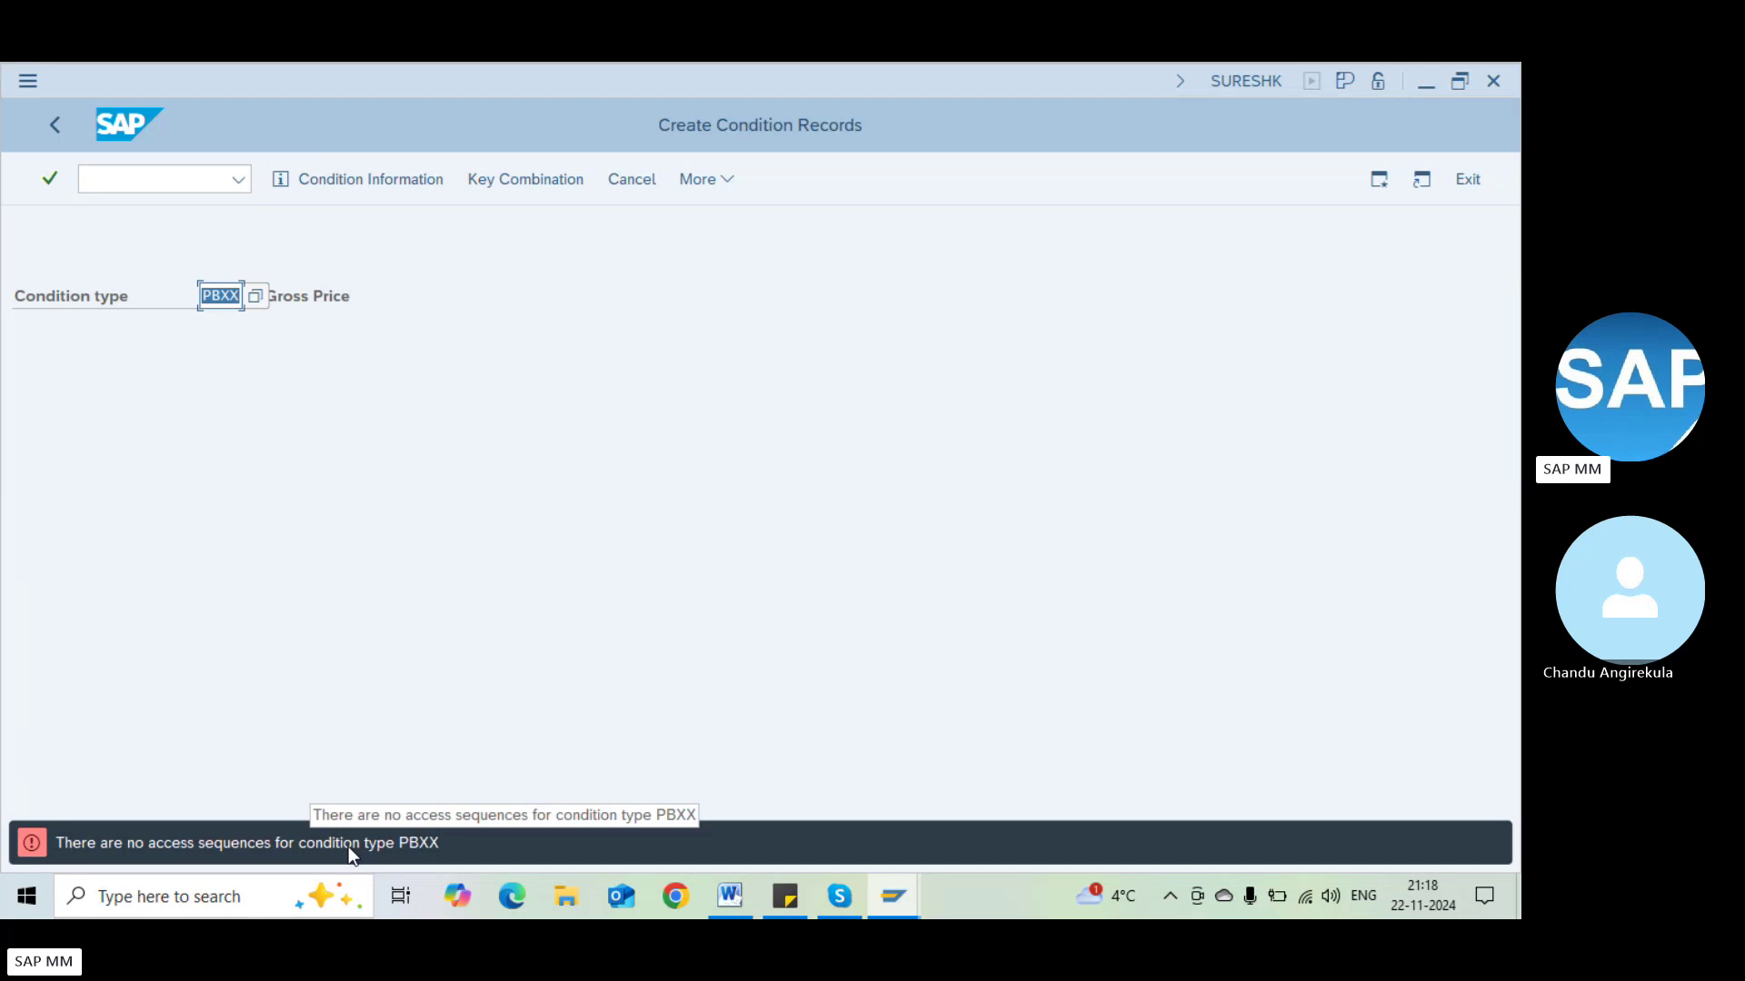
key(F3)
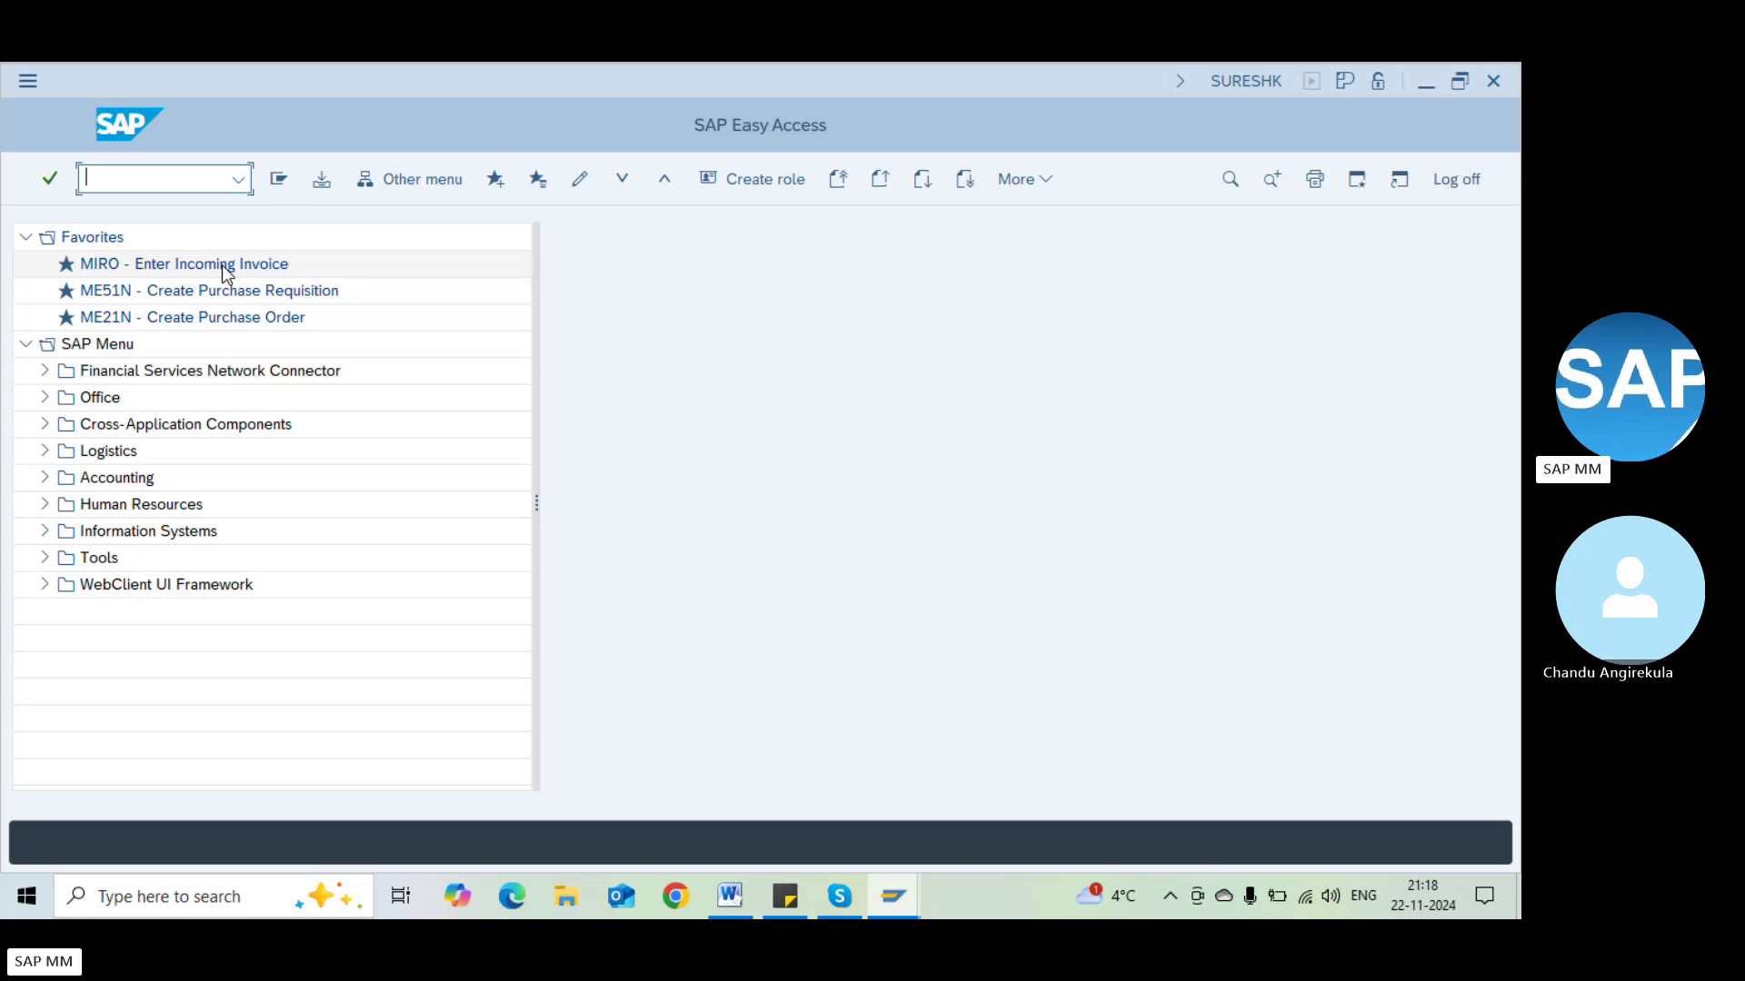
Look at the initial screens of the condition record transactions VK11 and MEK1
text(Vk11)
key(Return)
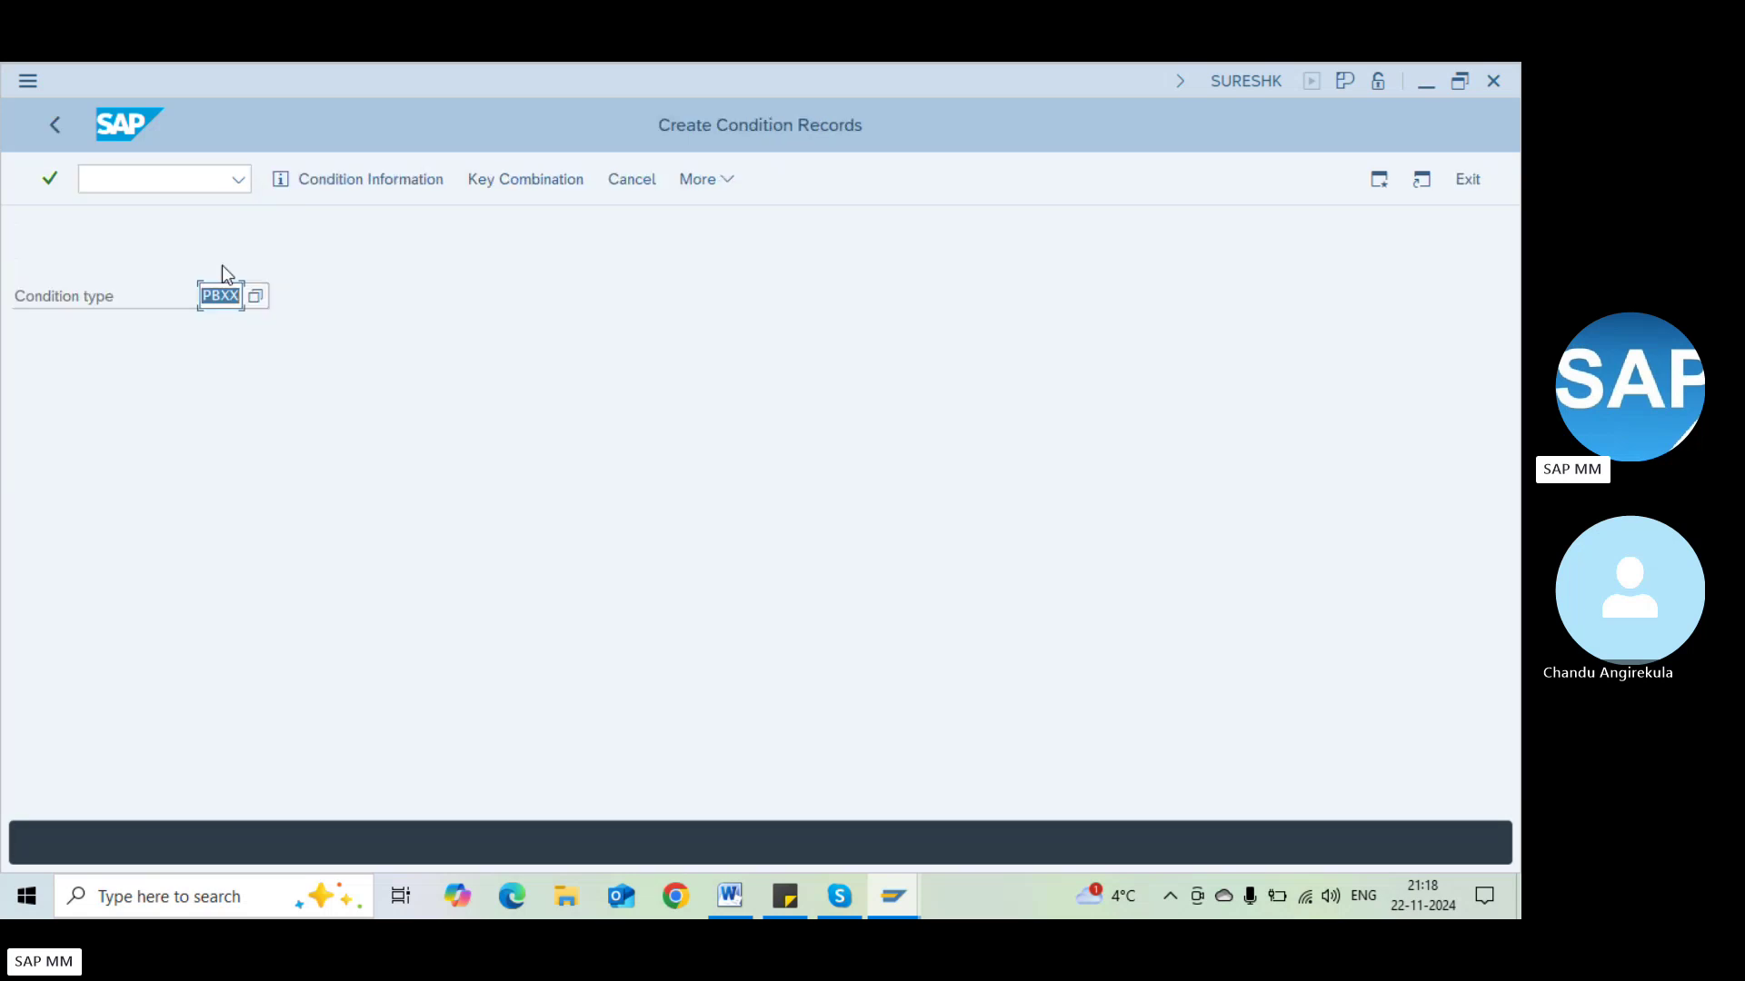
key(F3)
text(Vk11)
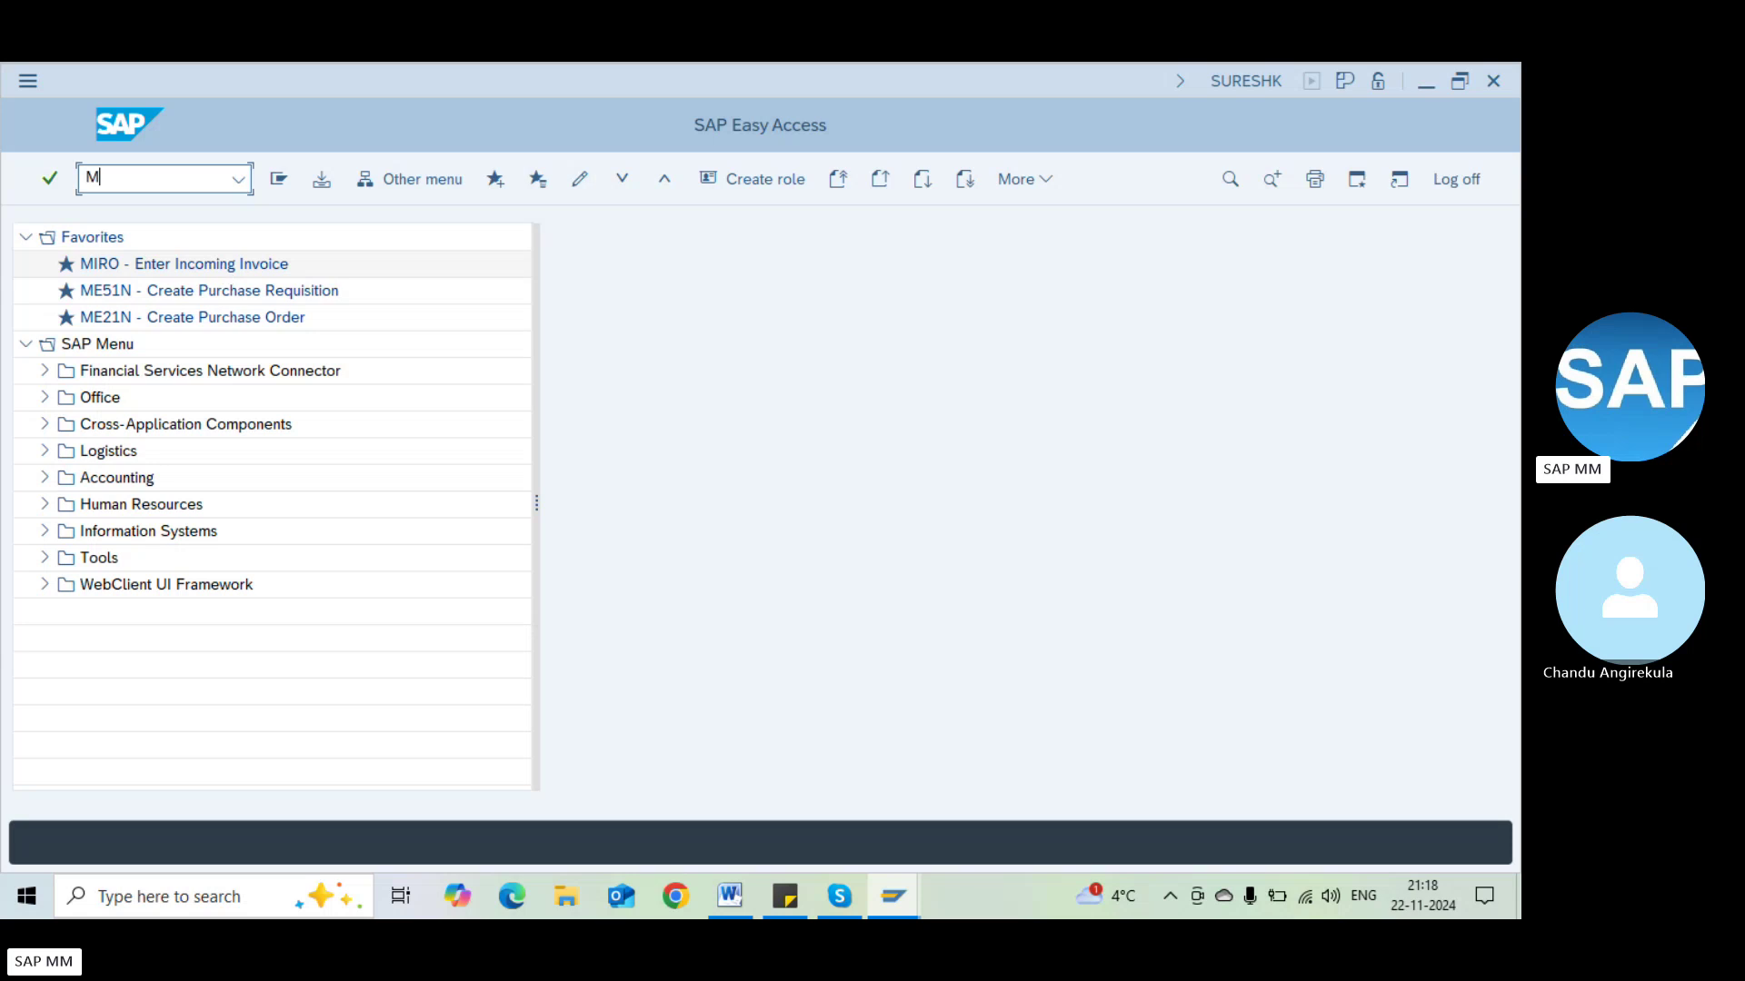
key(Return)
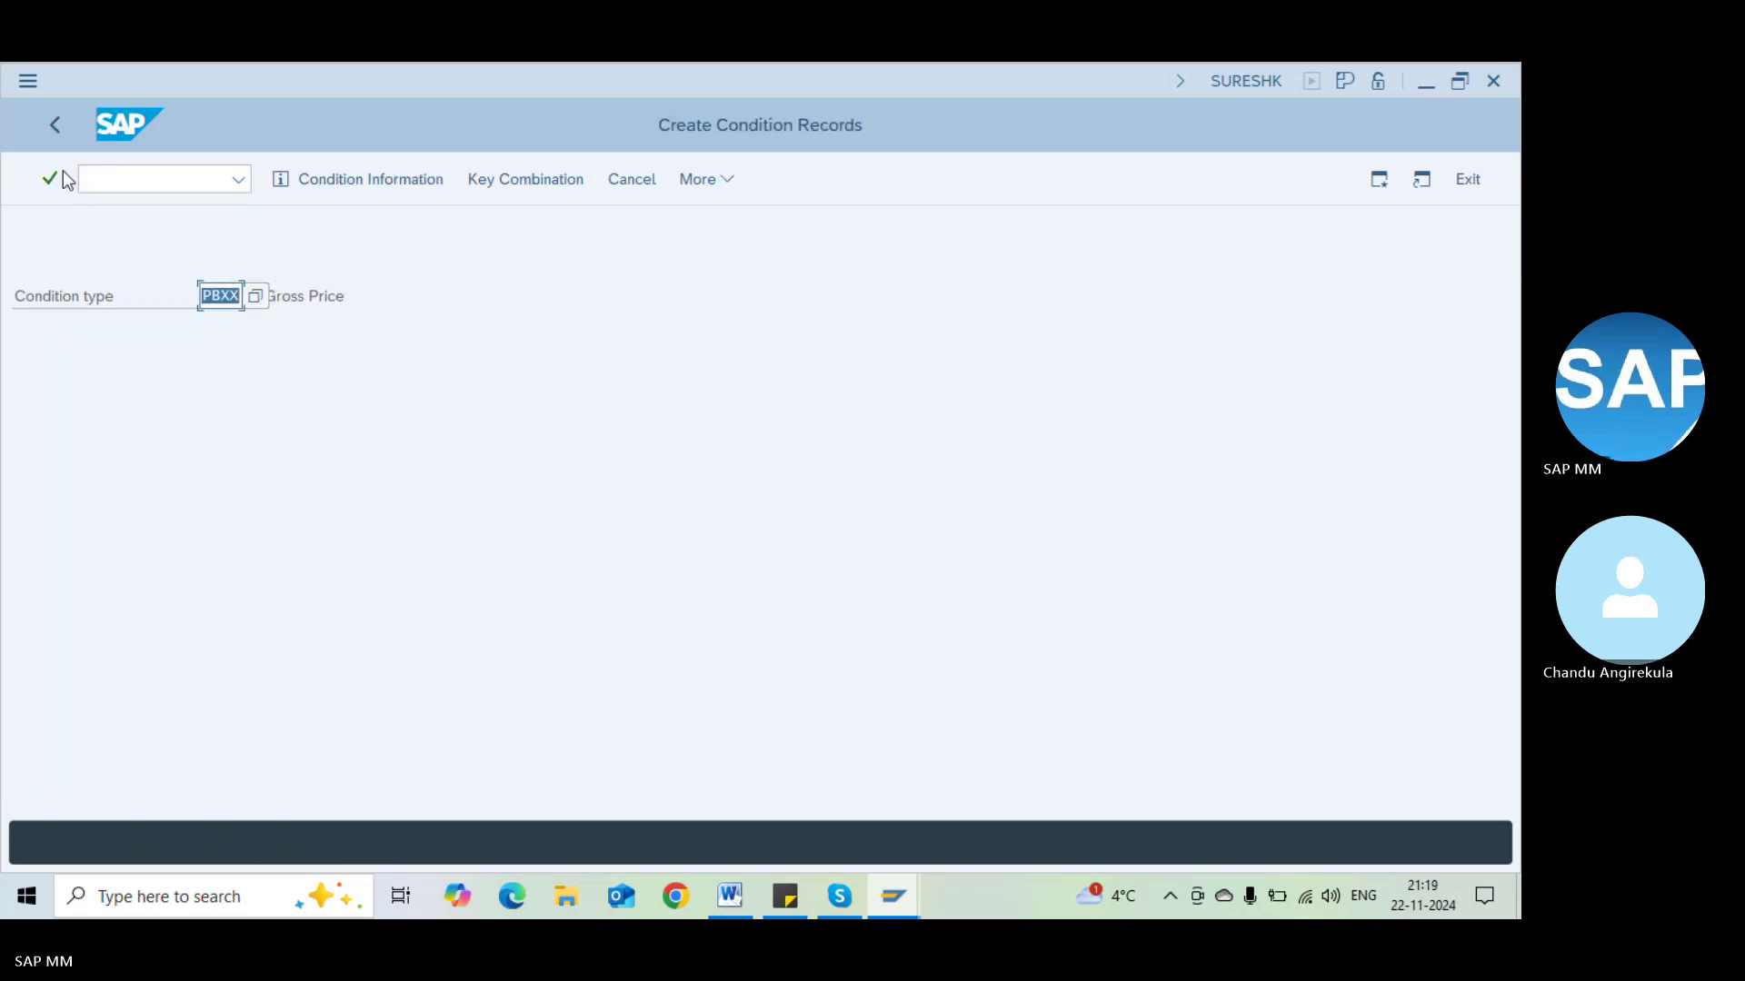
Open transaction FV11, browse the list of available condition types, and return to the start screen
click(54, 124)
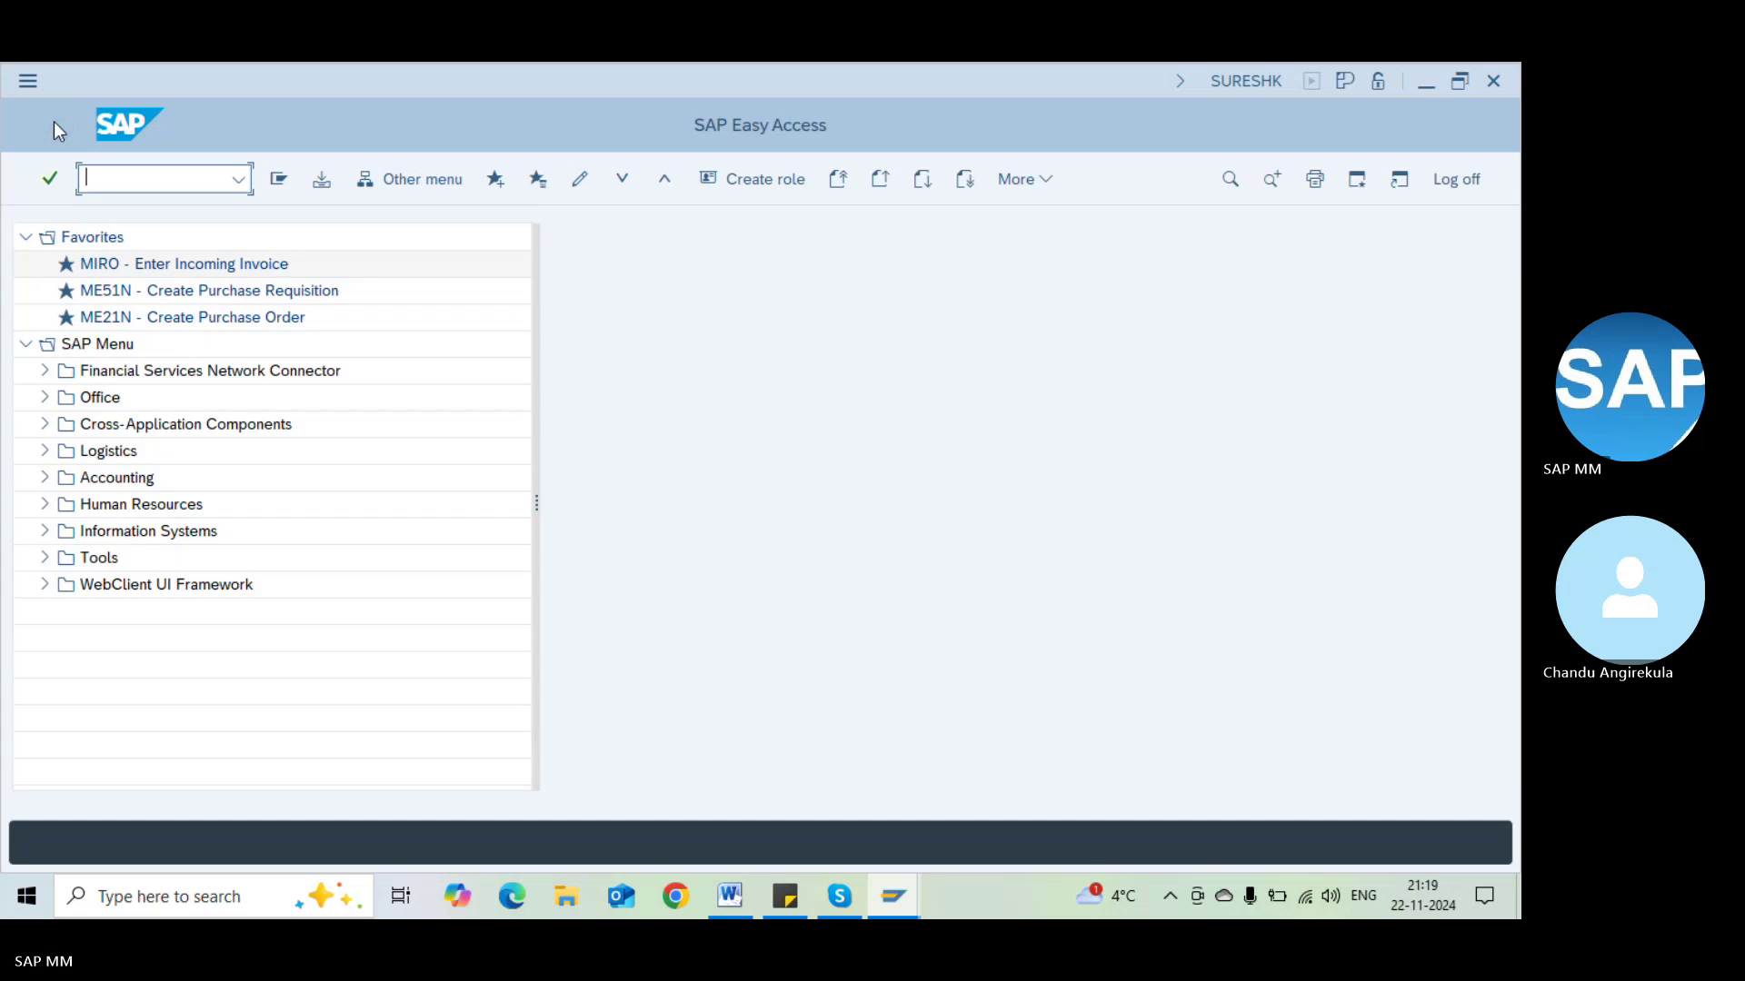
text(Fv11)
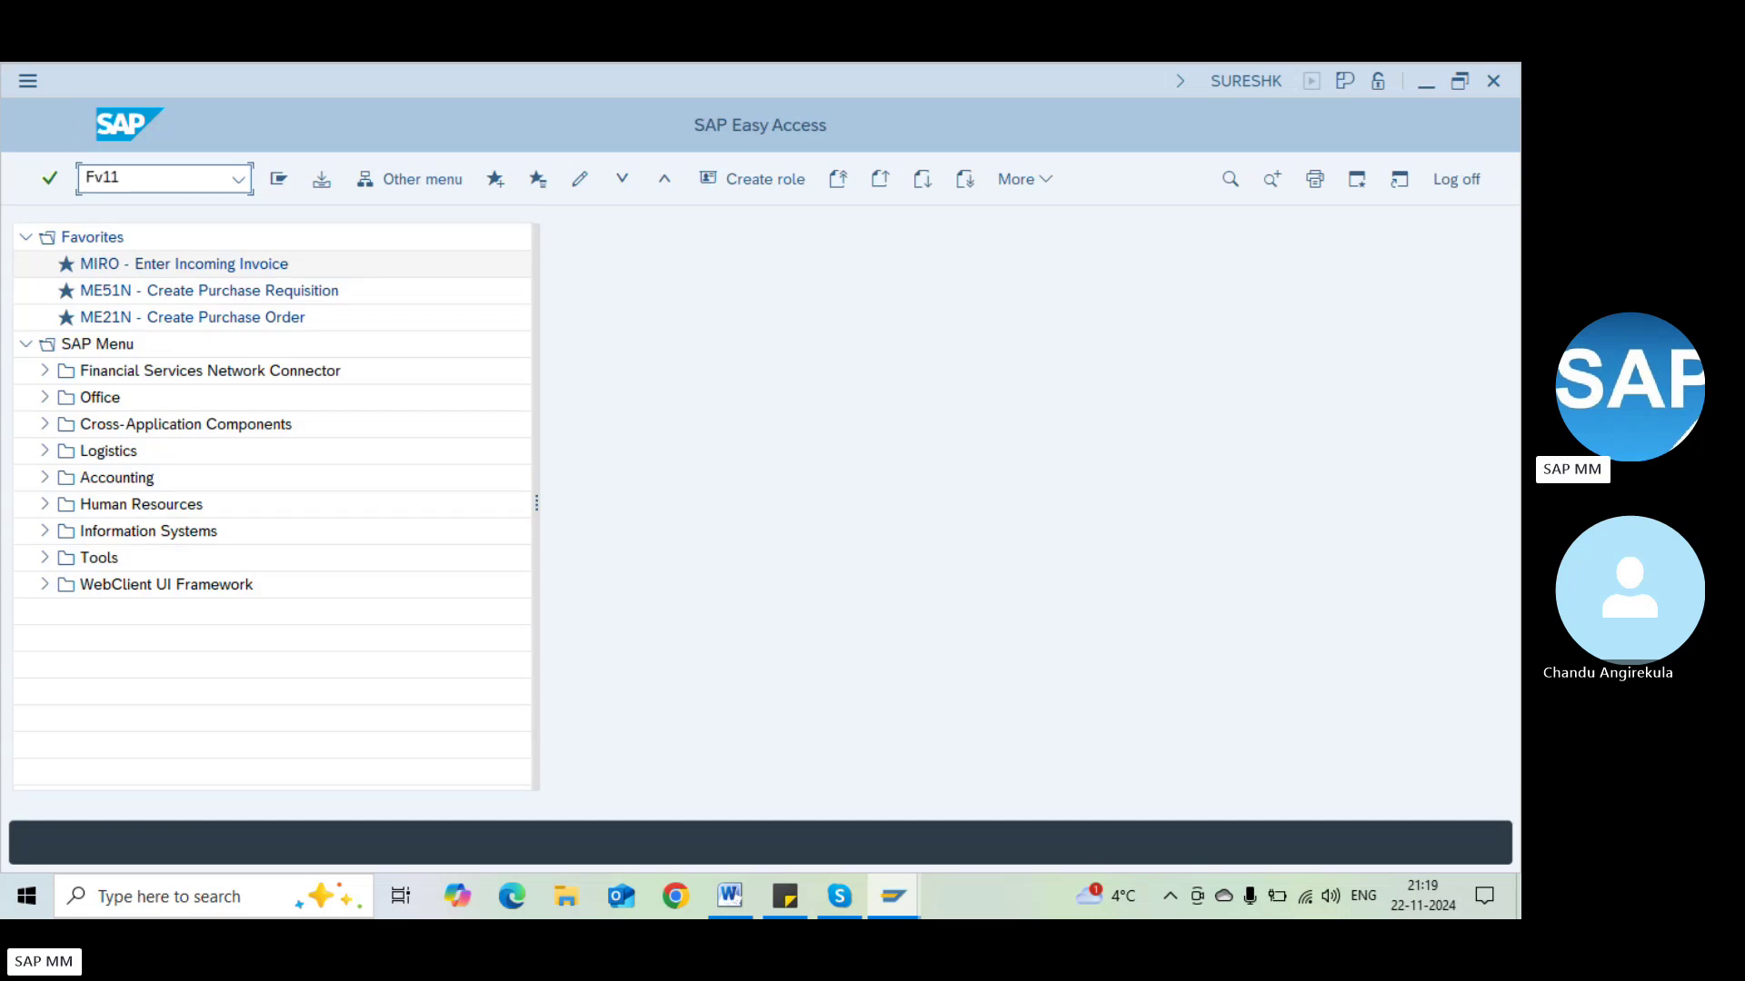
key(Return)
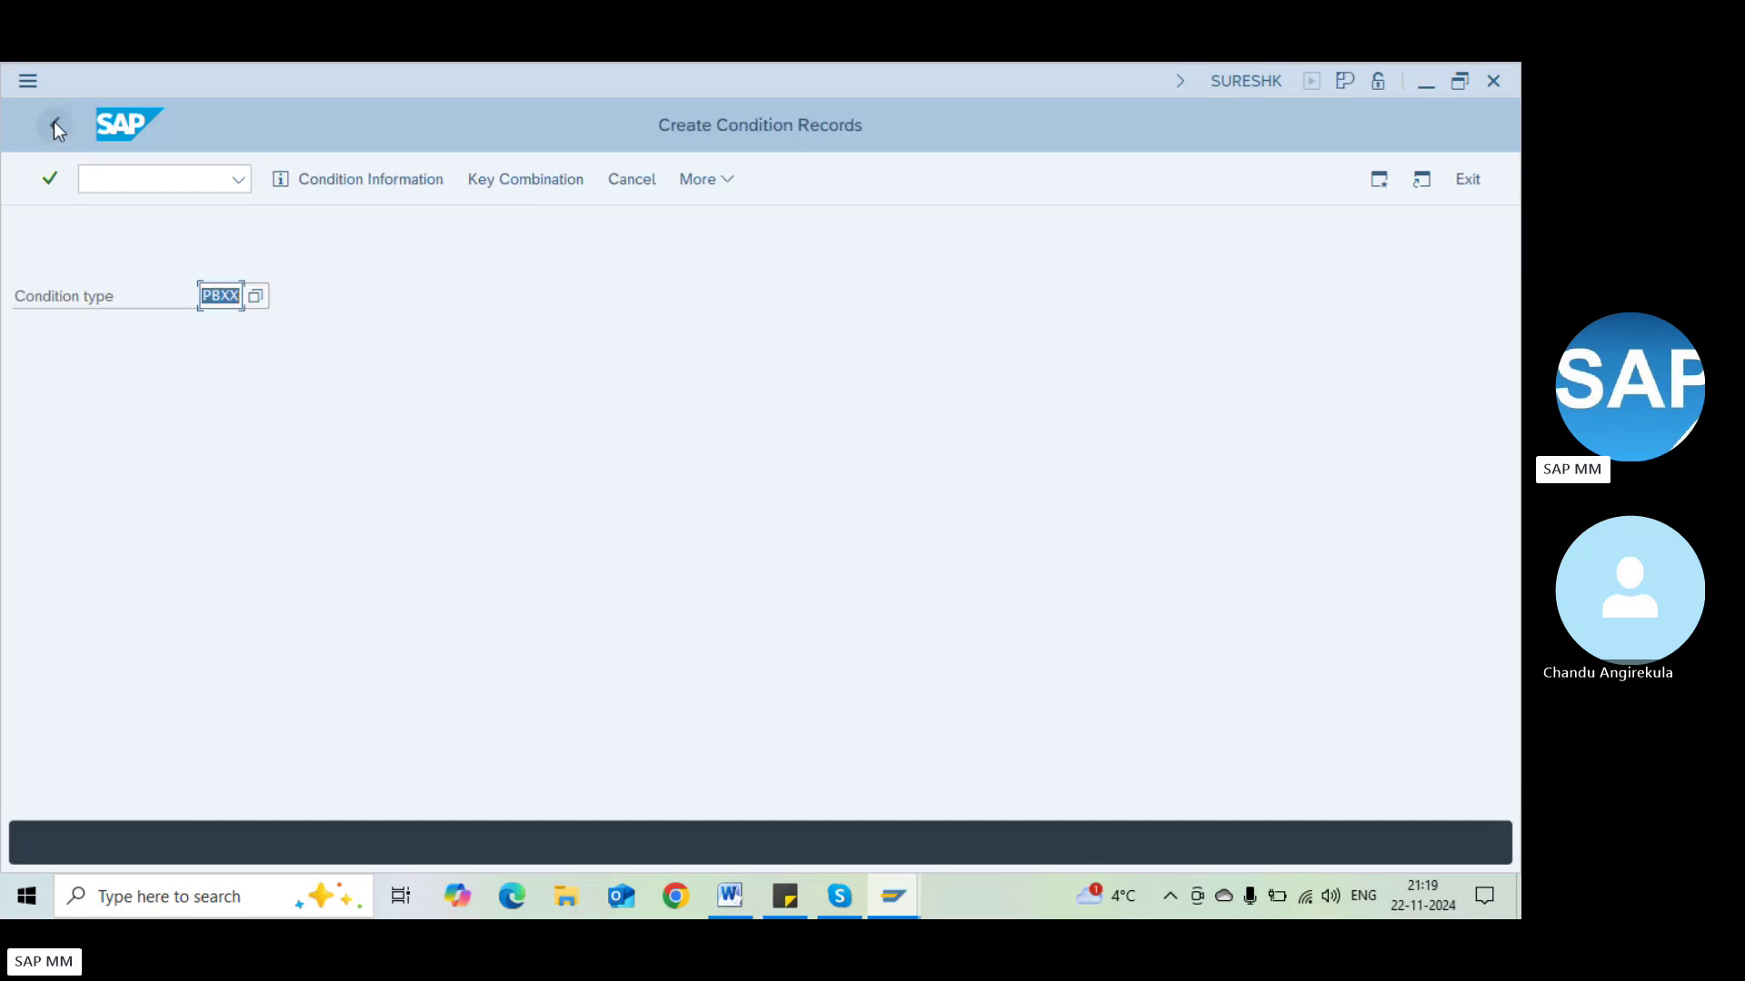
key(BackSpace)
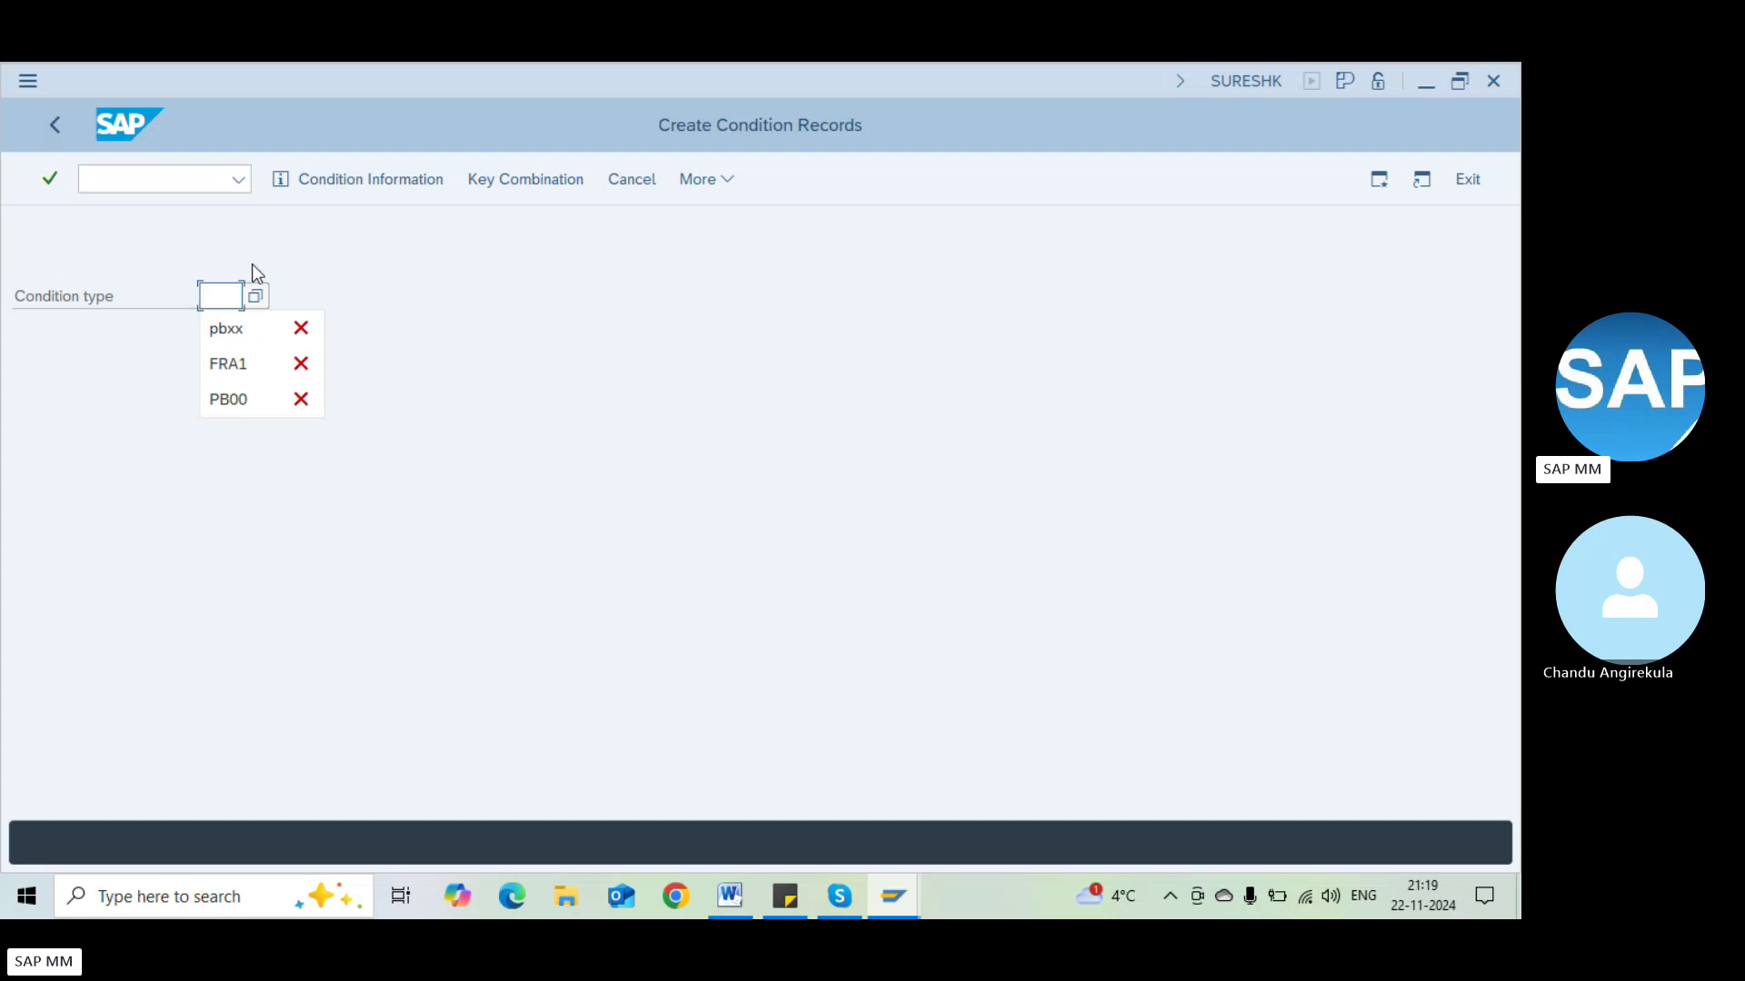
click(257, 297)
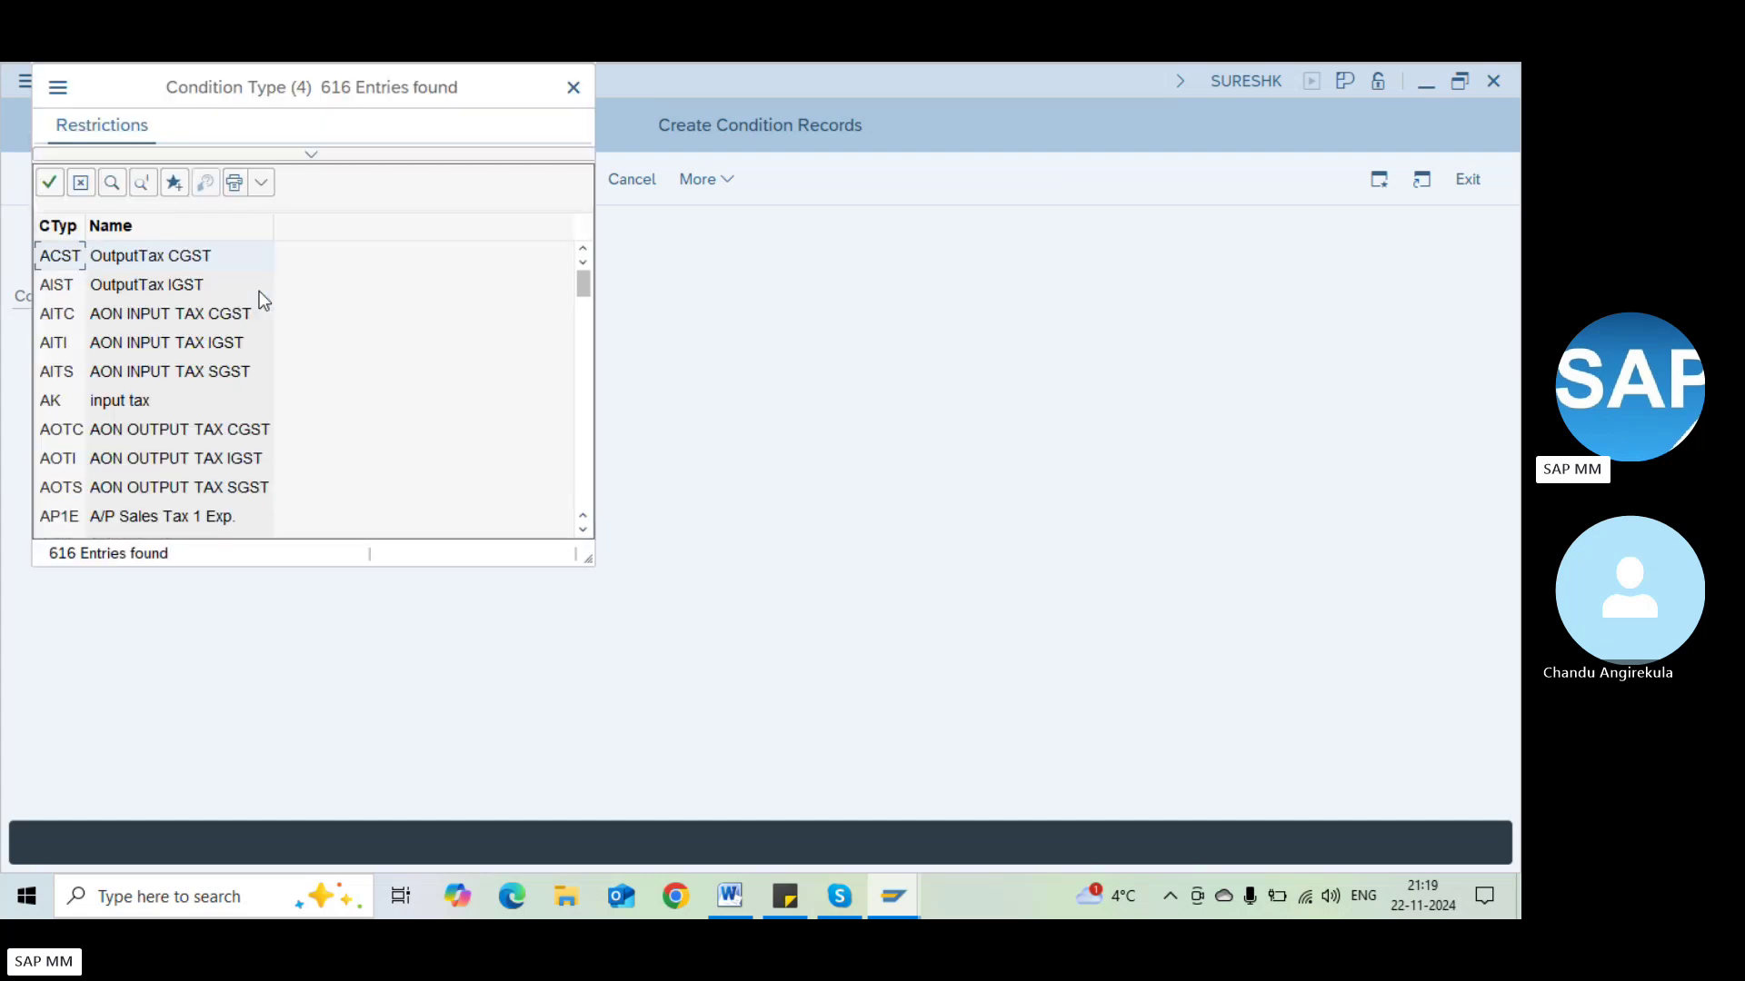
click(589, 381)
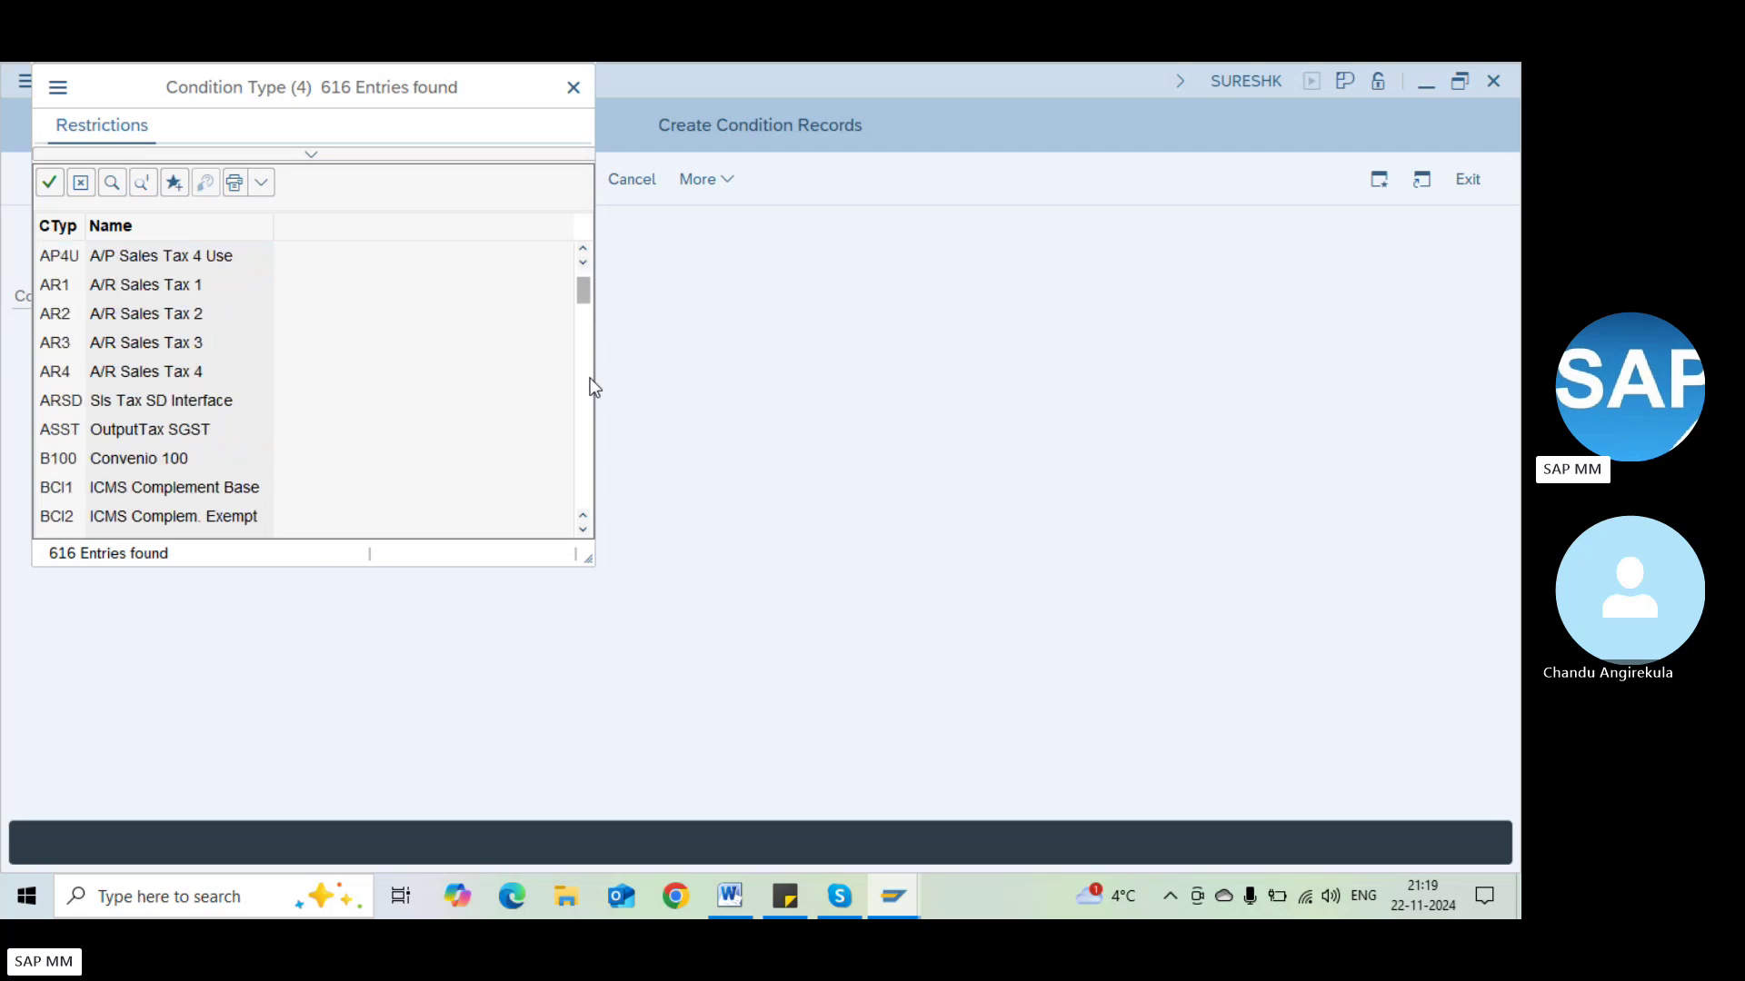
scroll(593, 387, down, 12)
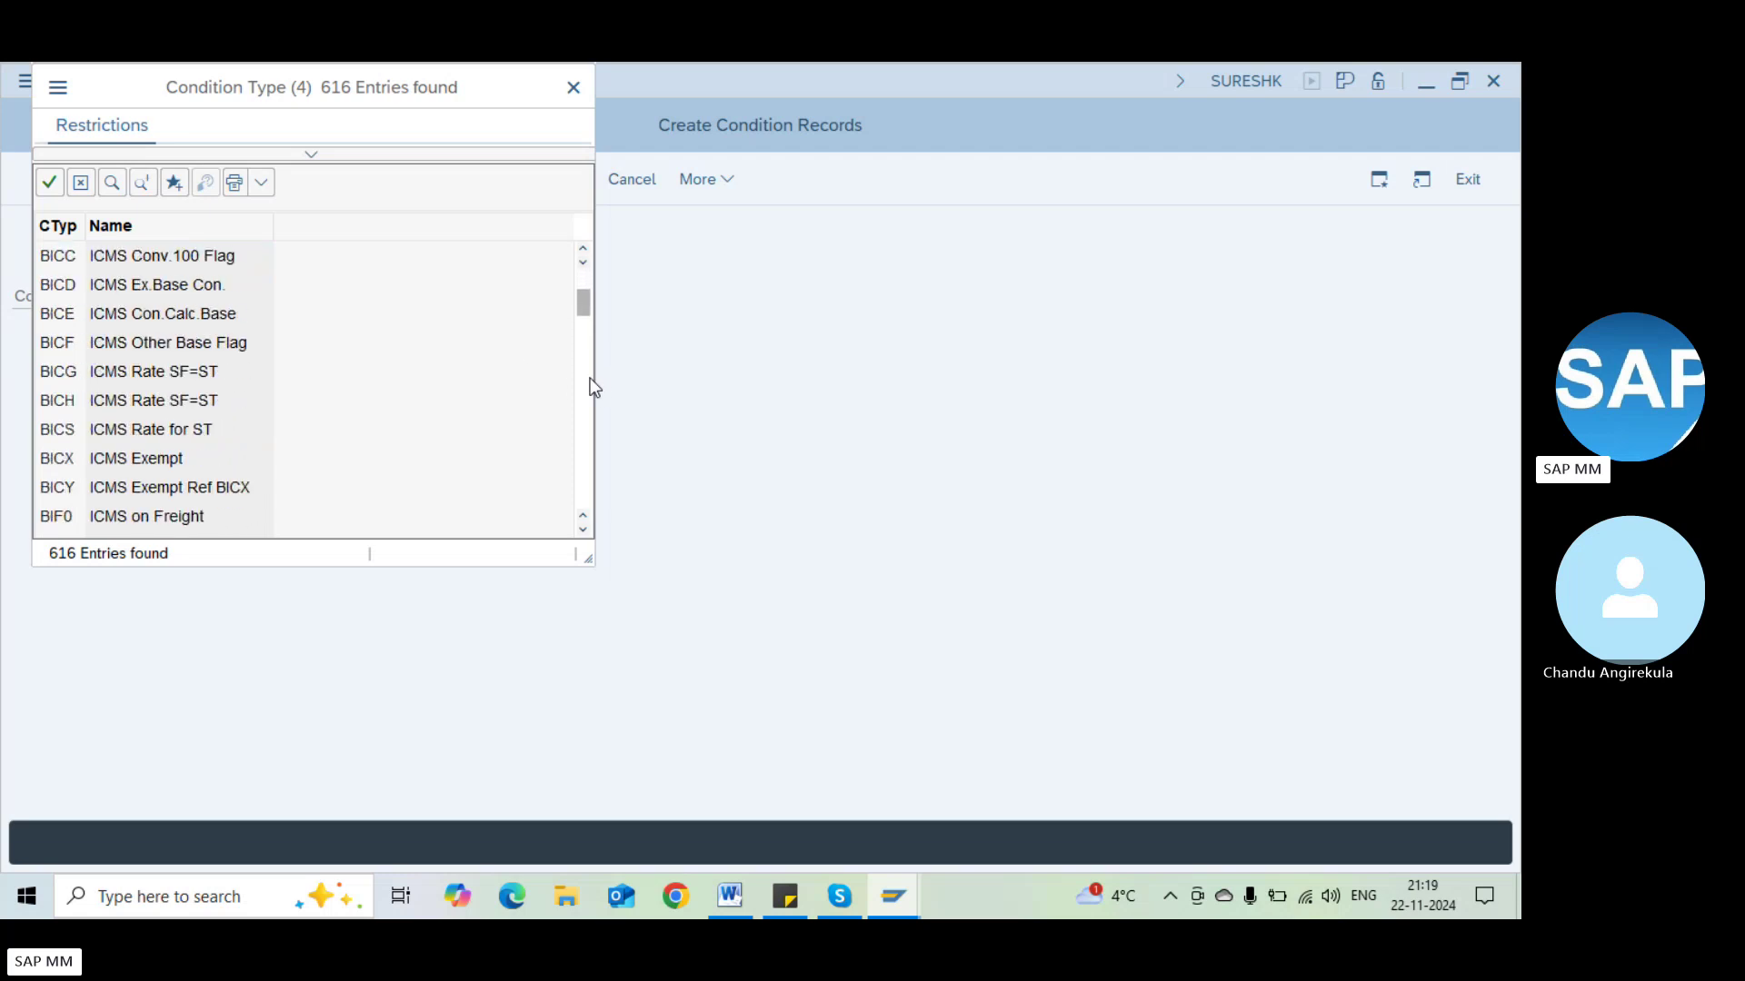
scroll(591, 382, down, 12)
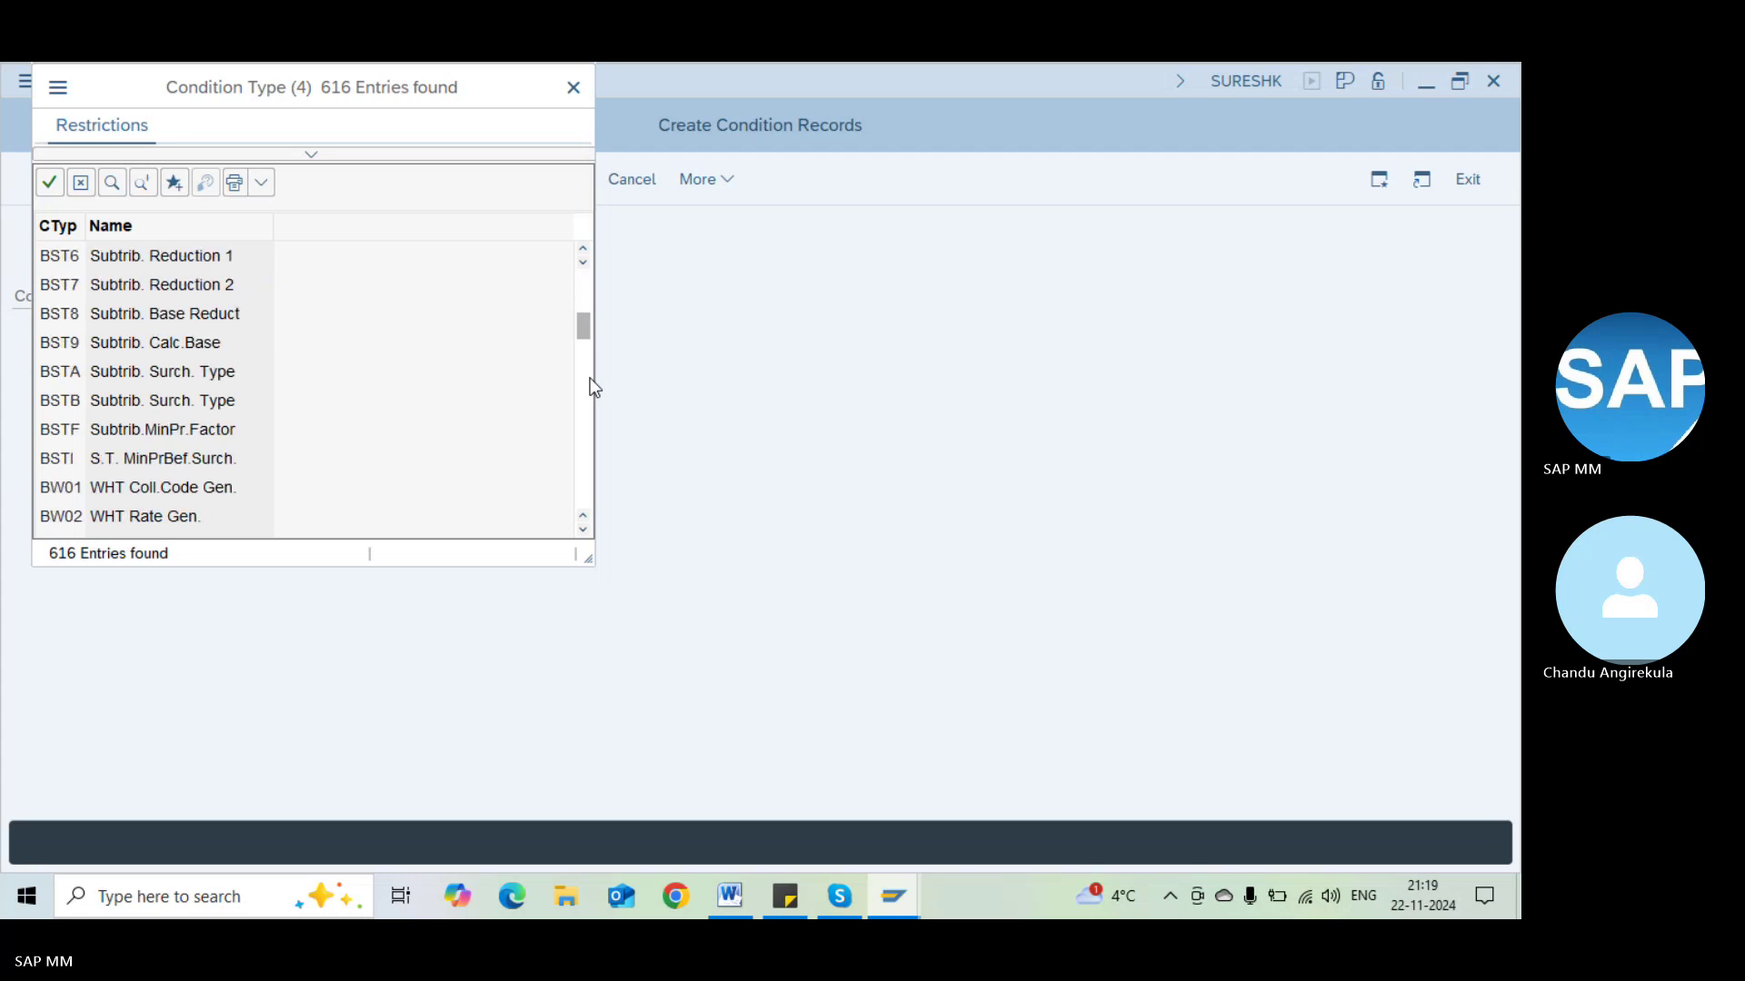
scroll(589, 416, down, 5)
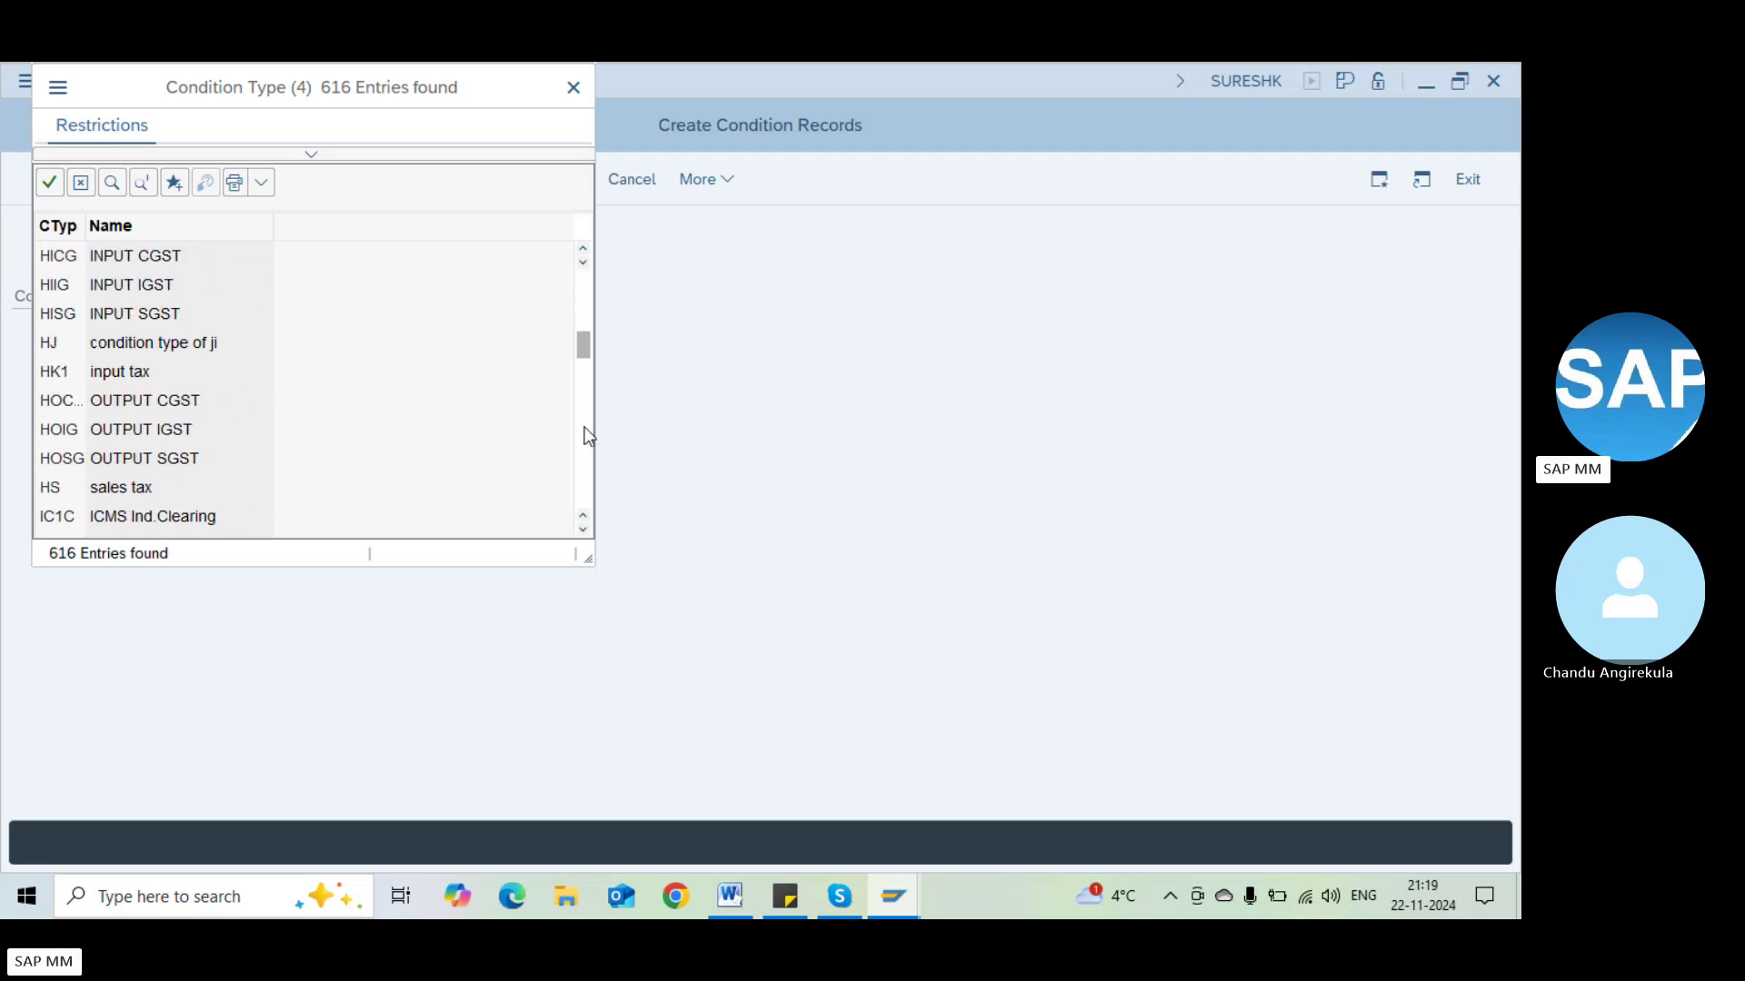
scroll(589, 317, up, 5)
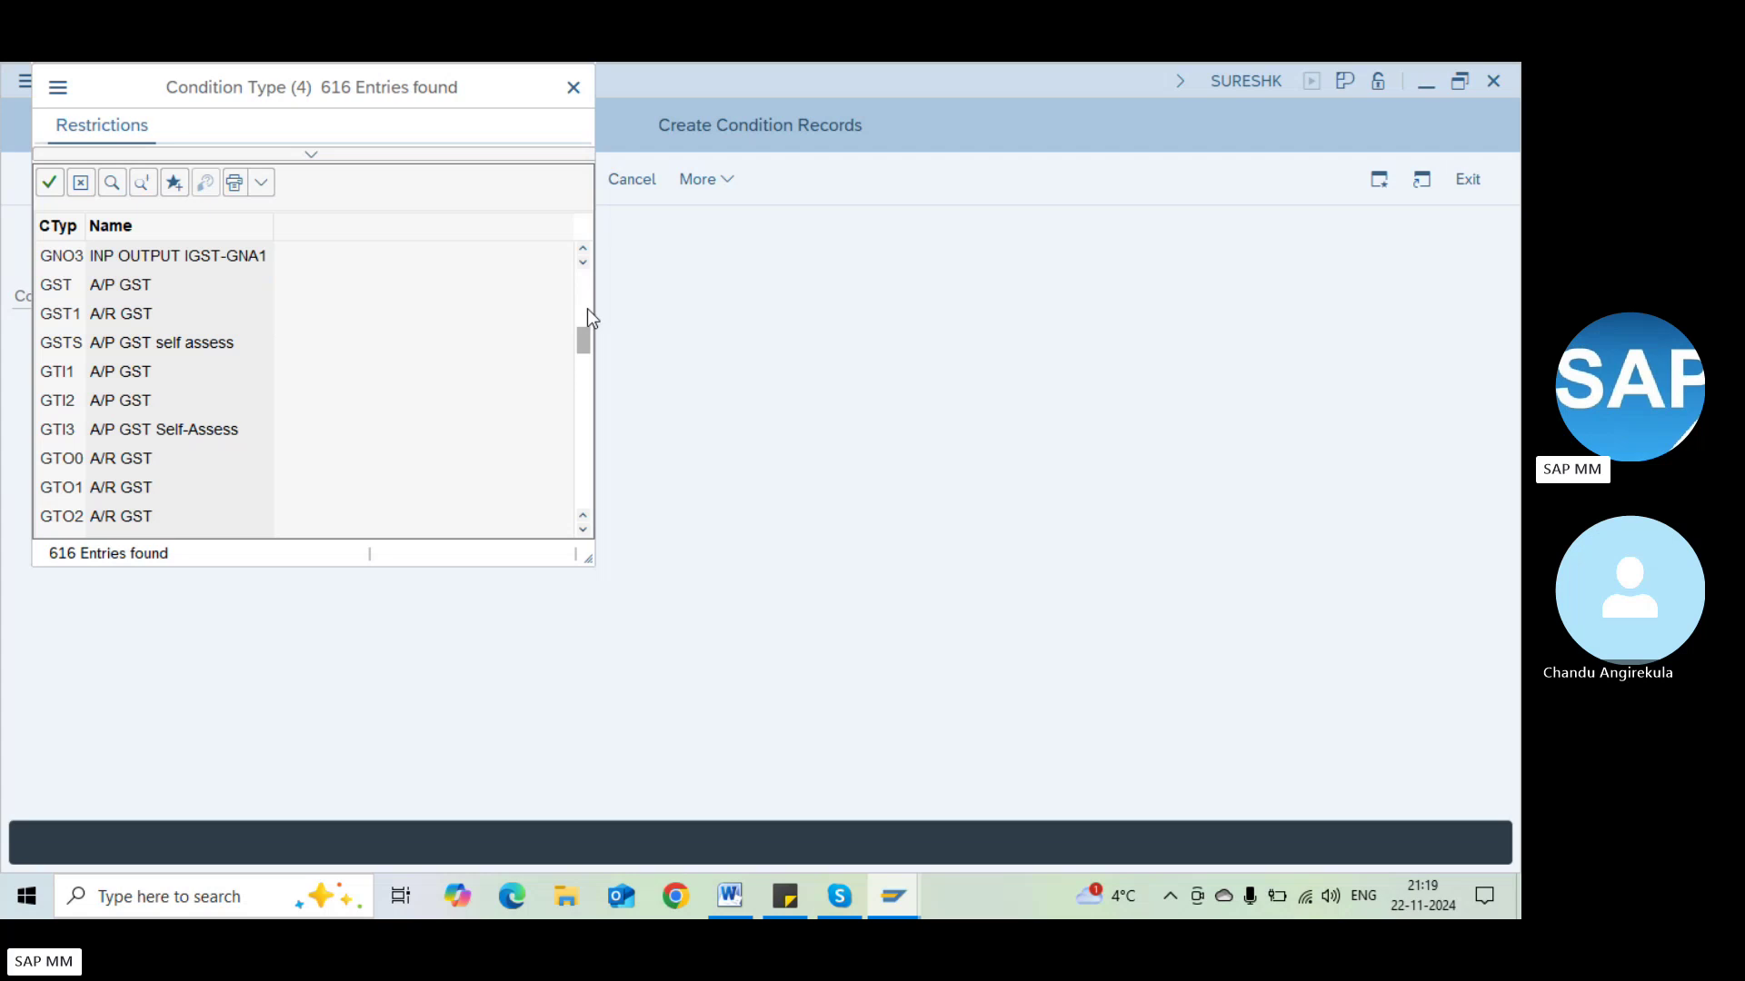
key(Escape)
key(Escape)
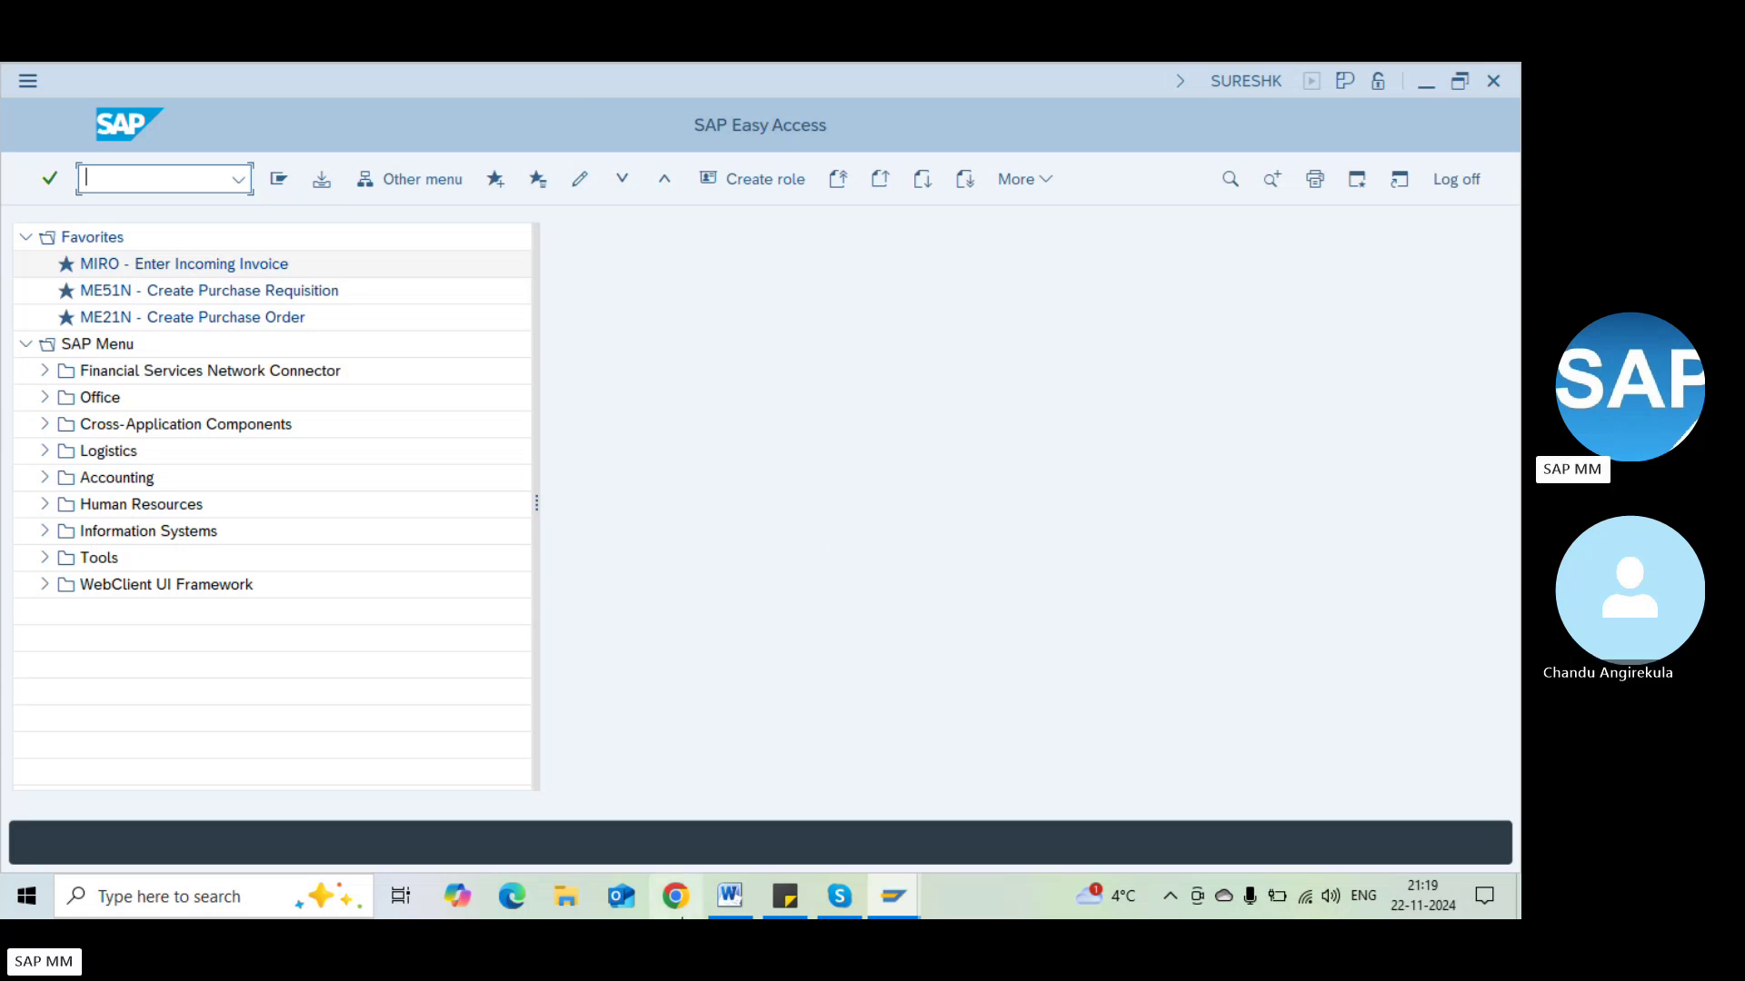
Switch to the Word notes and insert a horizontal divider below the line about MEk1 and PB00 – Price
click(710, 904)
text(>)
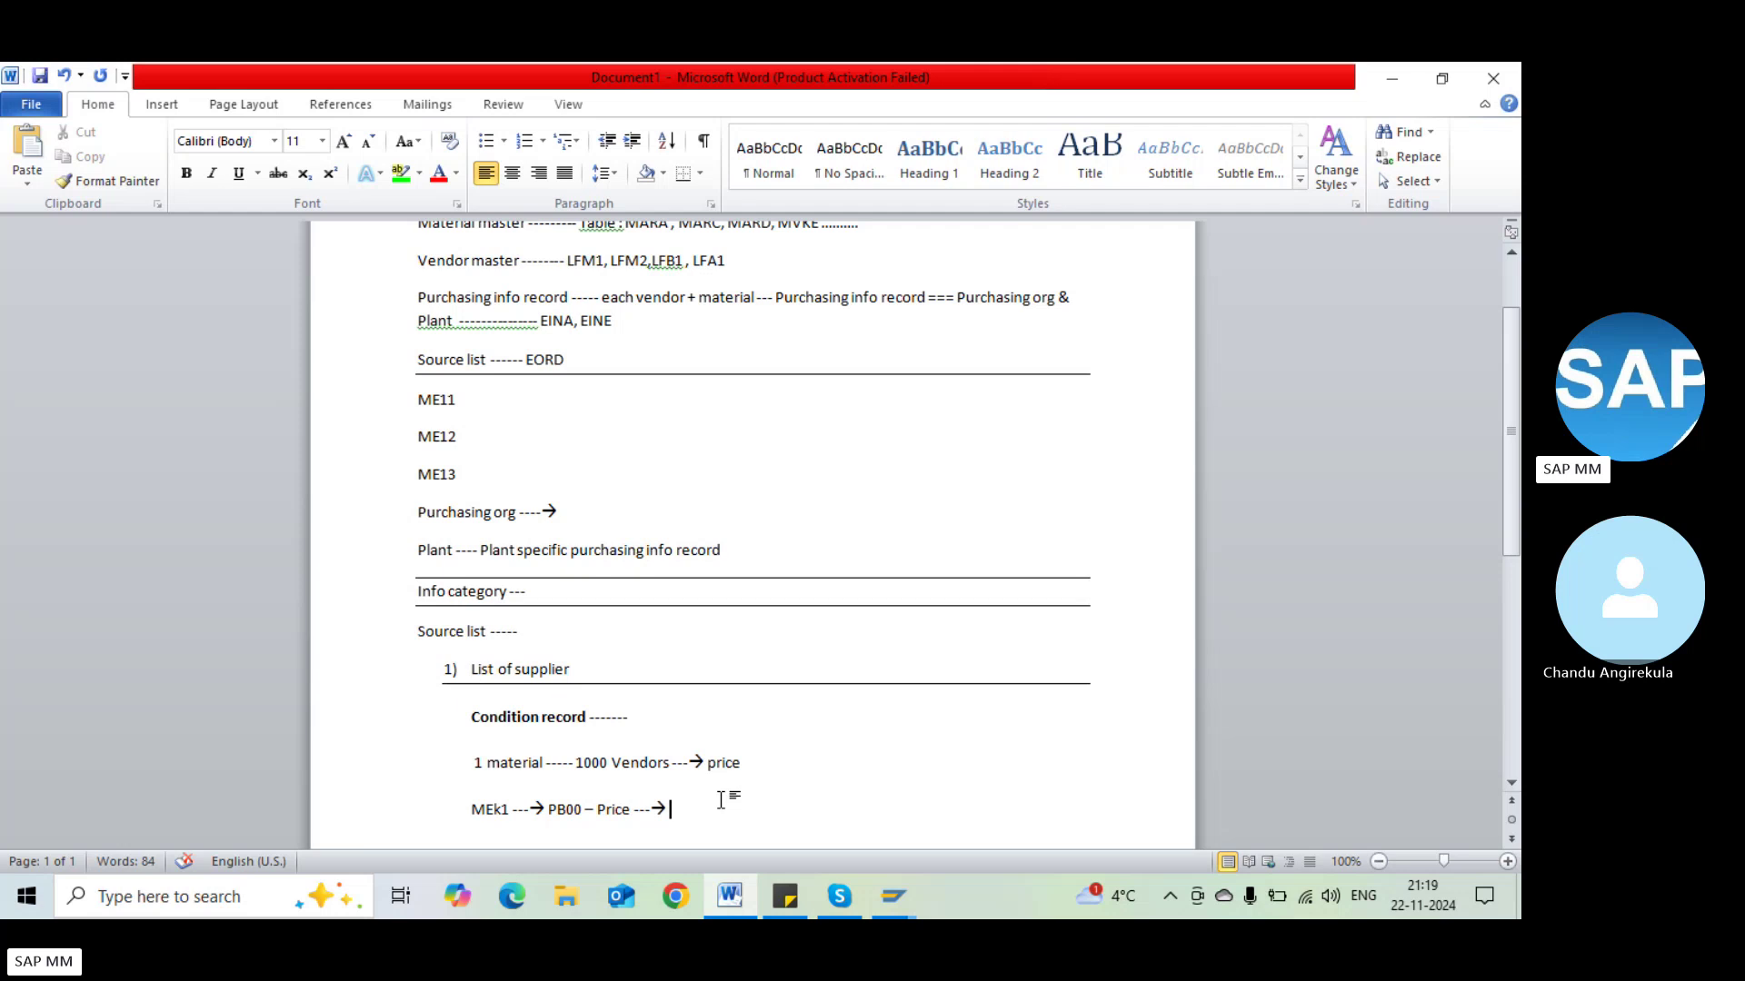
key(Return)
text(=-)
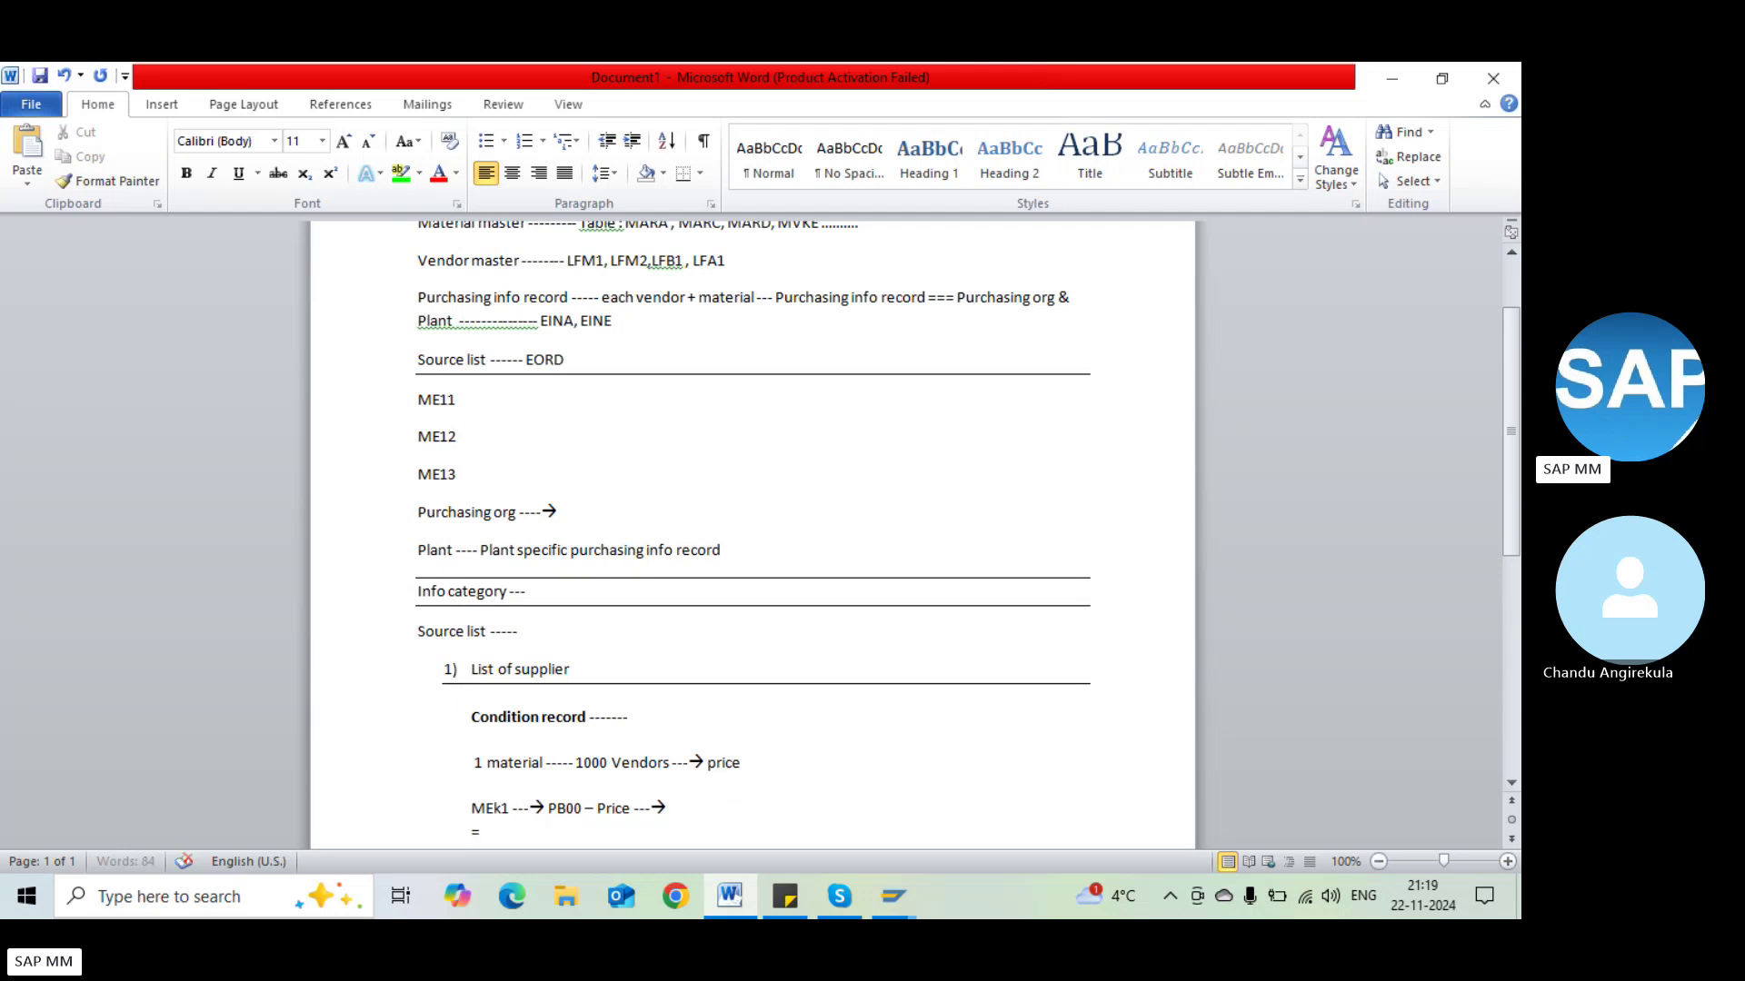
key(BackSpace)
key(BackSpace)
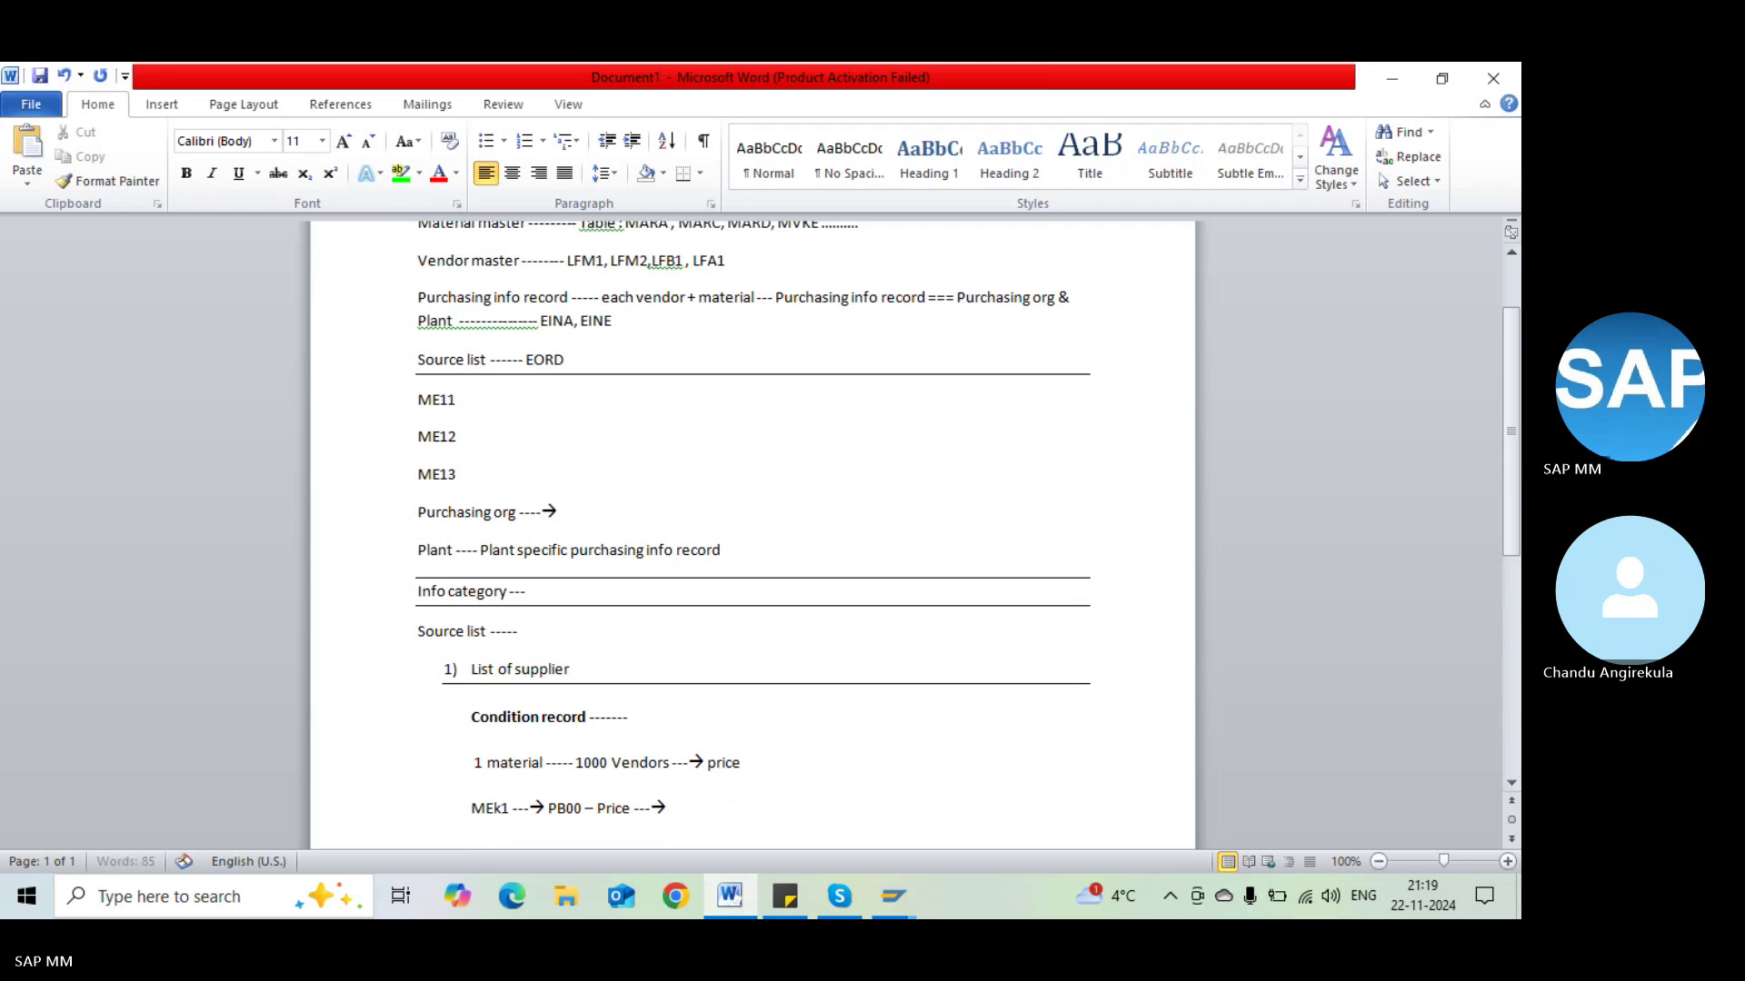
text(-----)
key(Return)
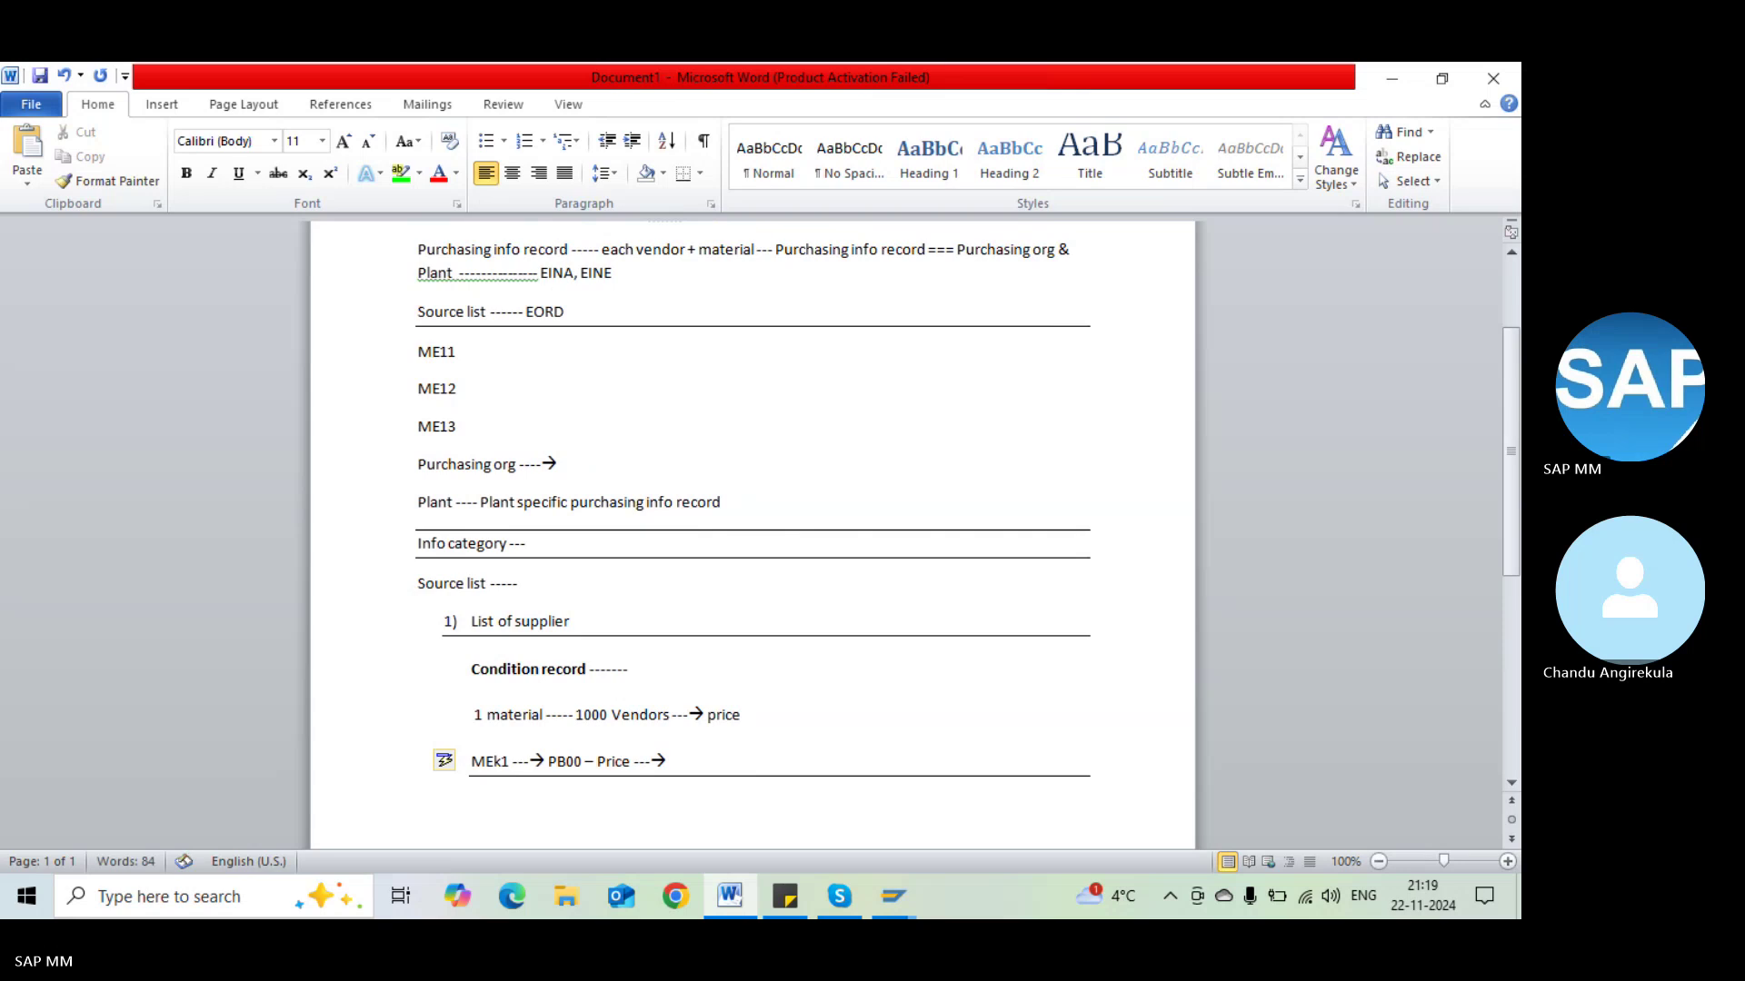
Add the lines "Service master record ---" and "AC01 ---" below the divider in the notes
text(Serv)
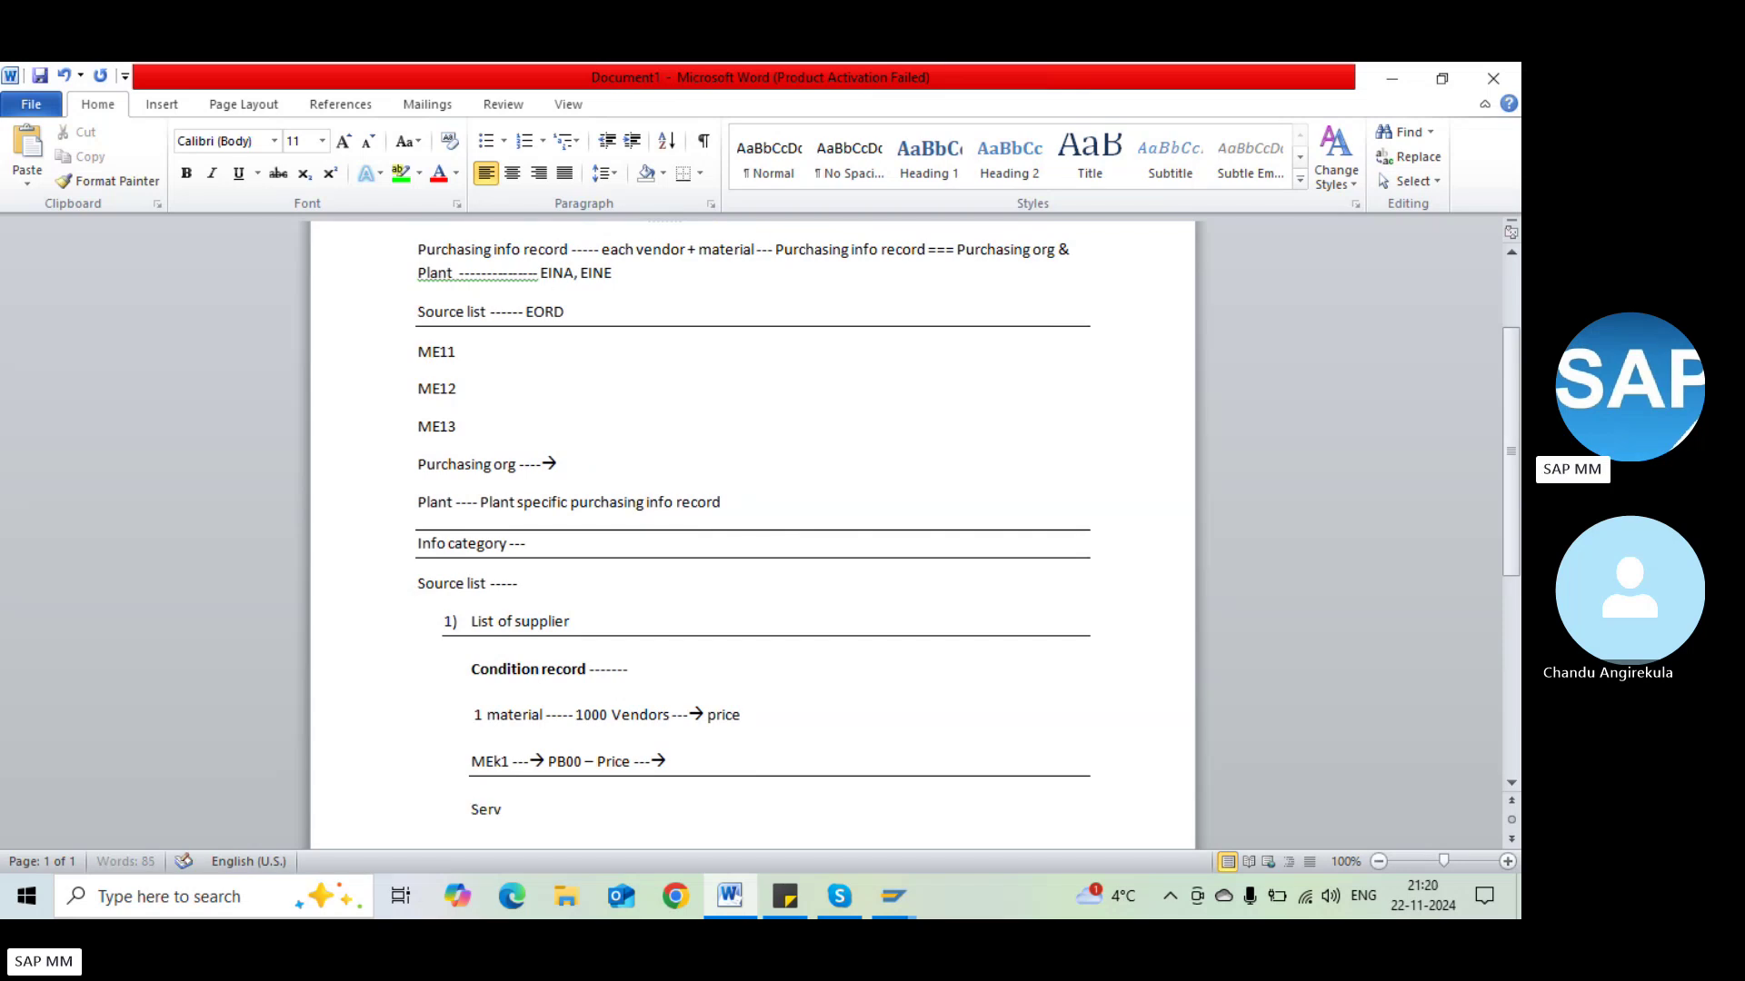
text(ice master record ---)
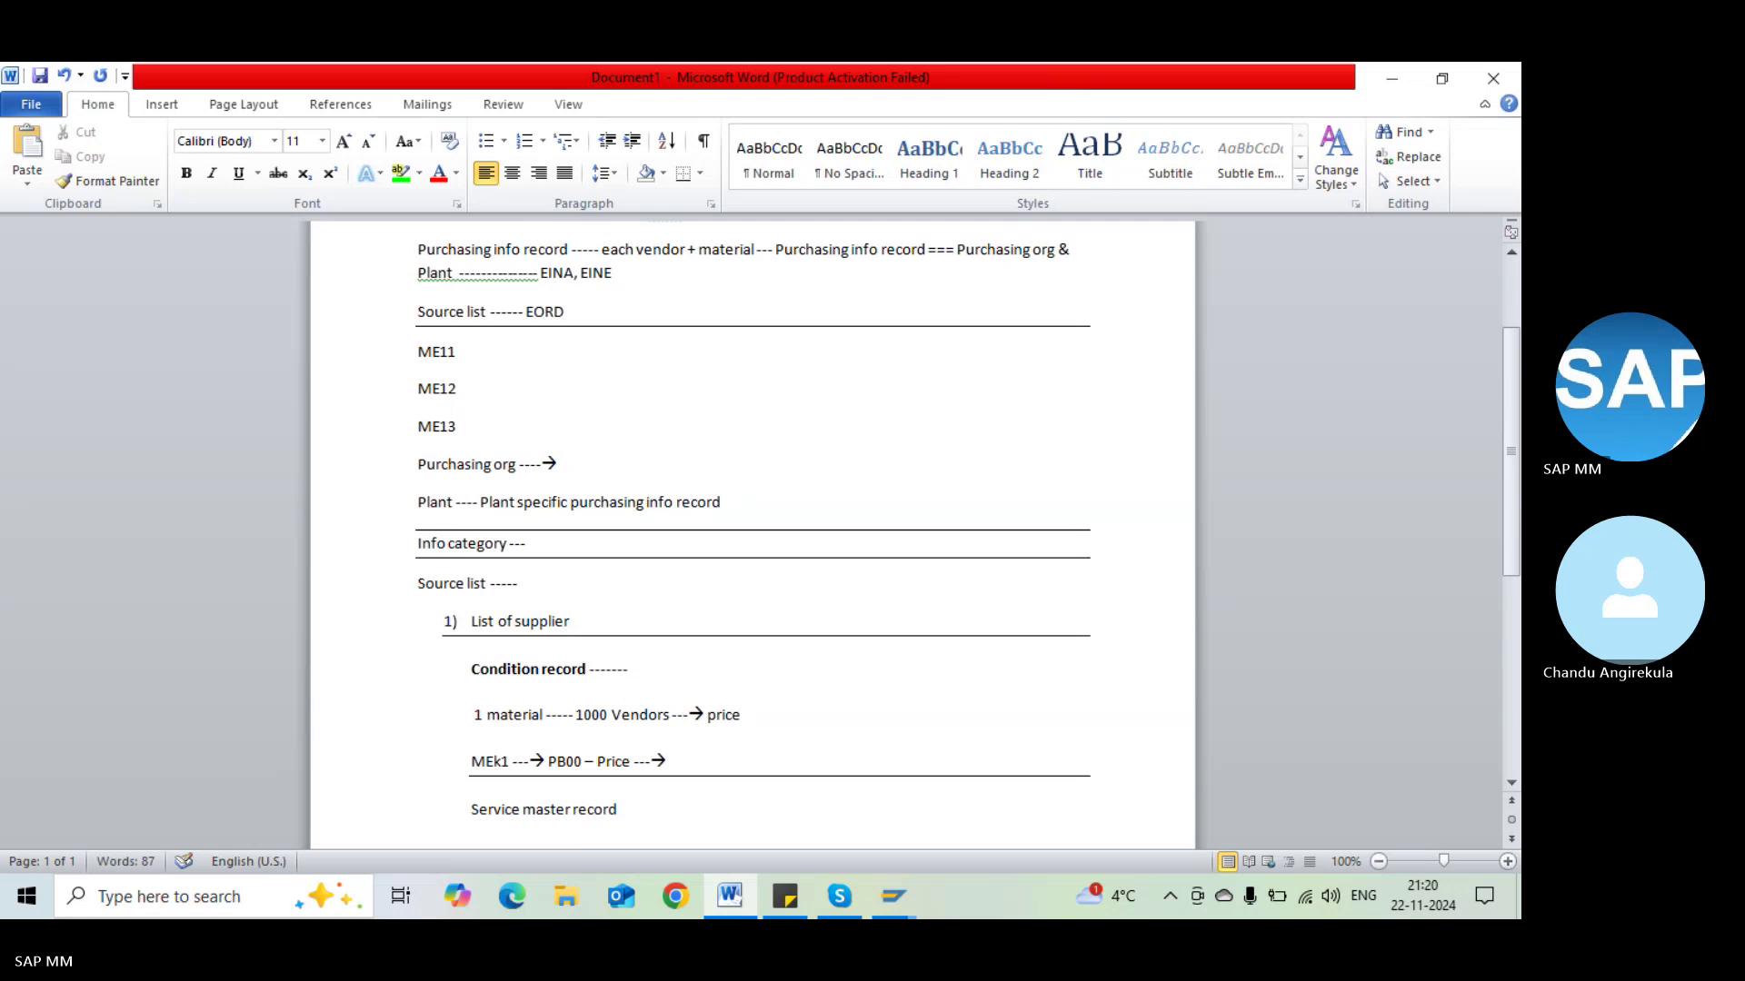
key(Return)
key(Return)
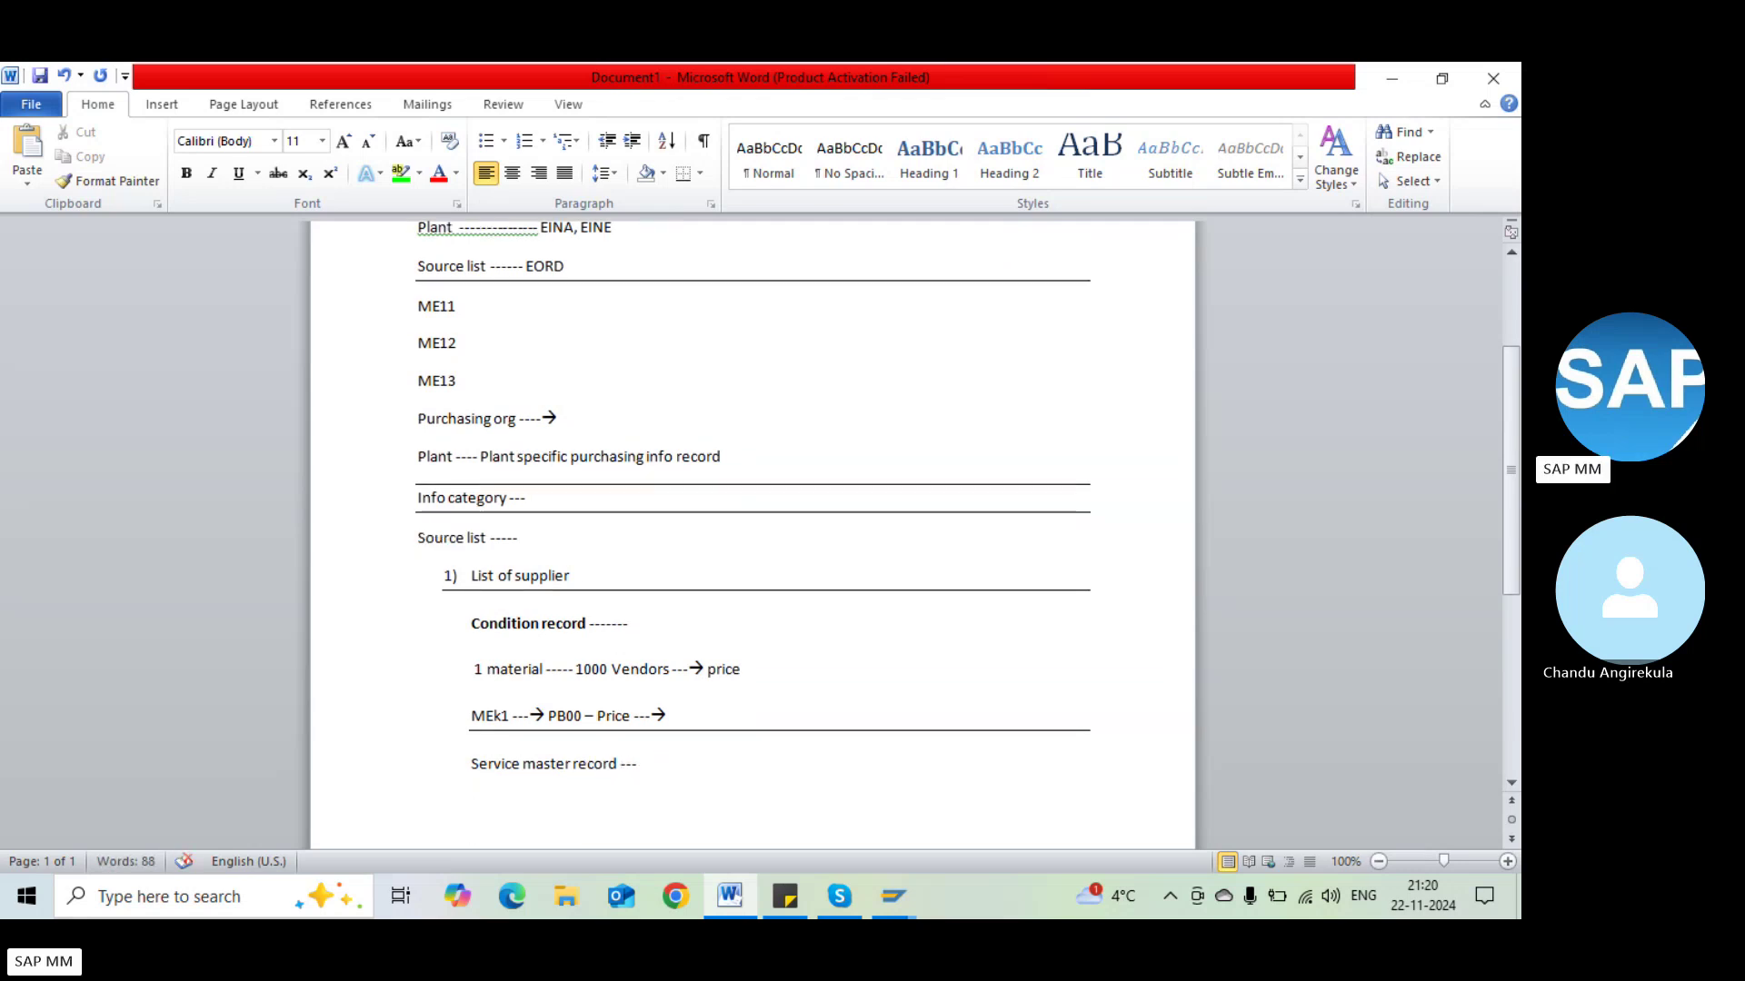
text(A)
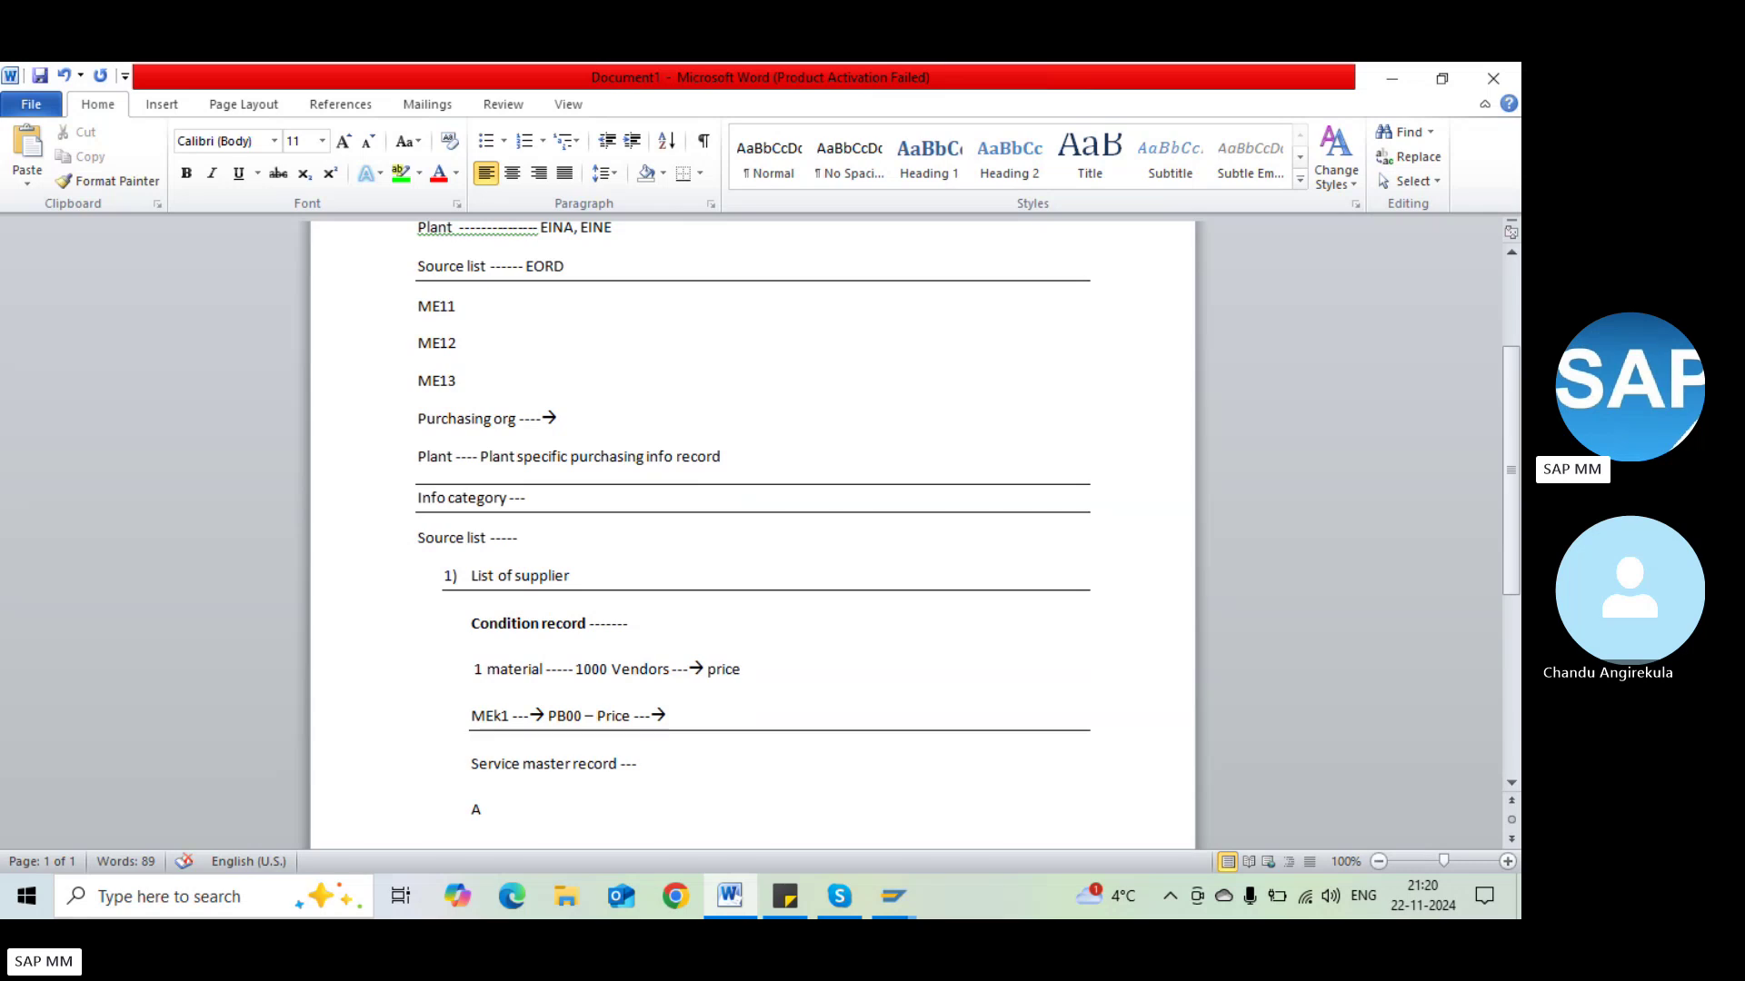
text(C01 ---)
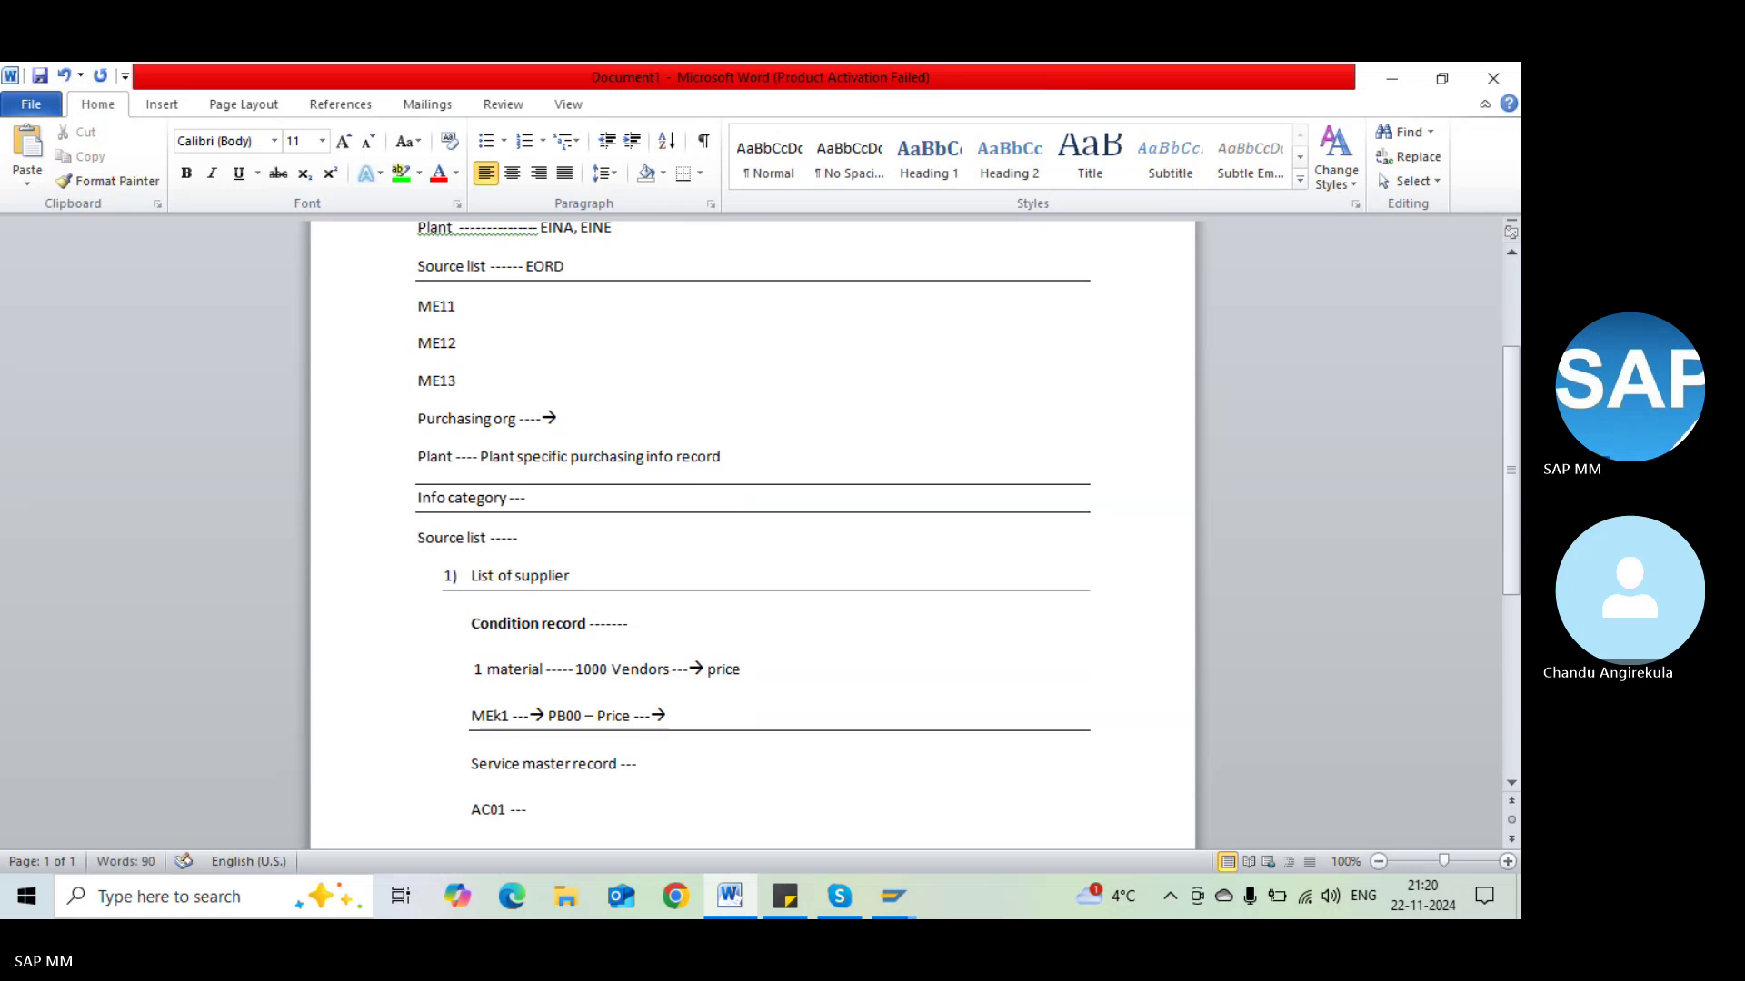
key(Return)
Switch to SAP and open transaction AC01 to examine the header fields of the OS patch upgrade service
text(Ac01)
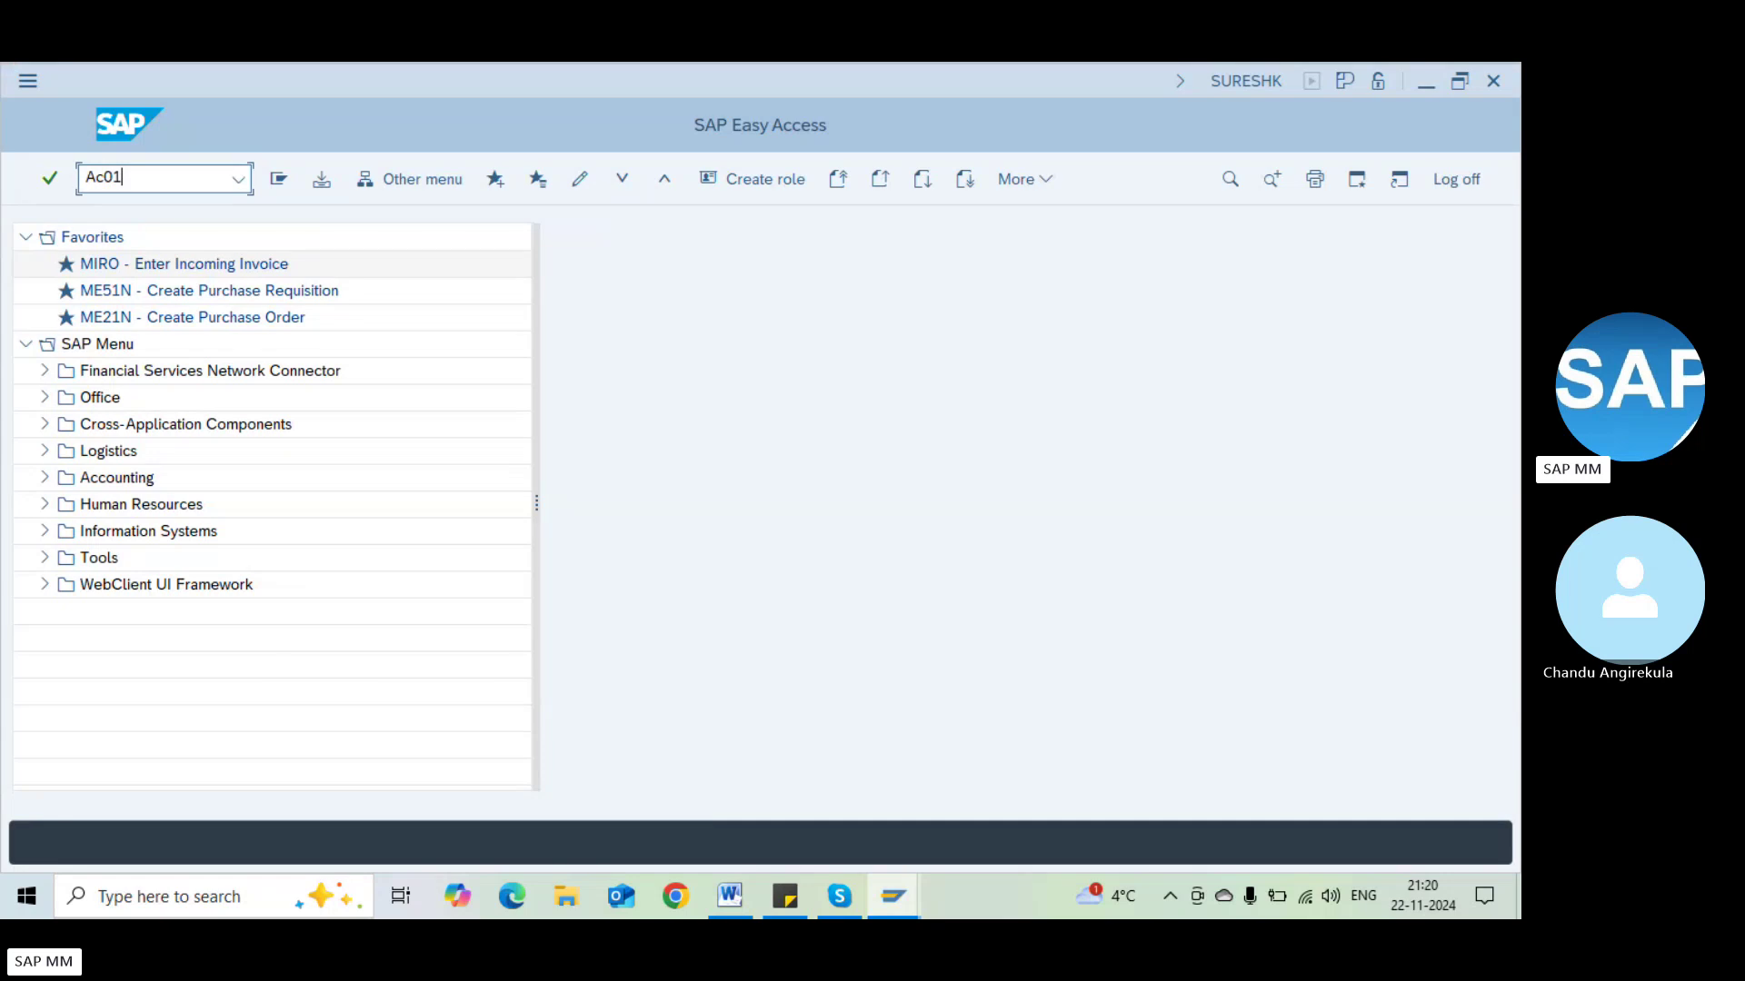
key(Return)
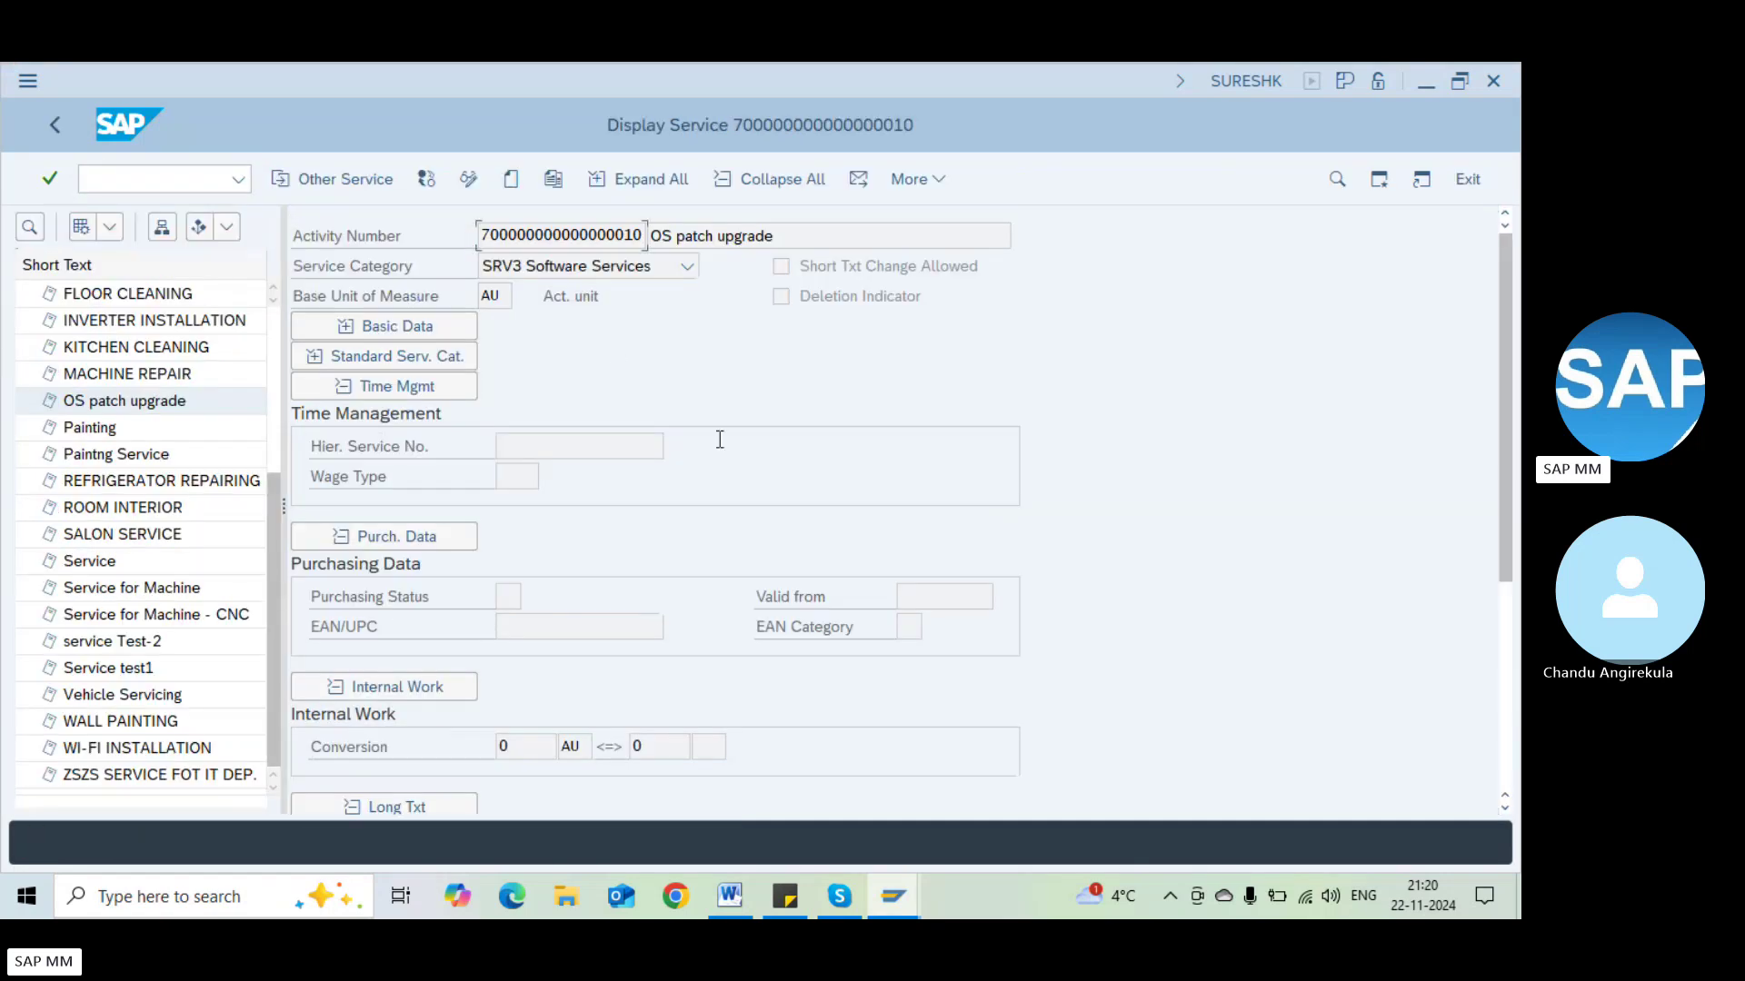
click(833, 233)
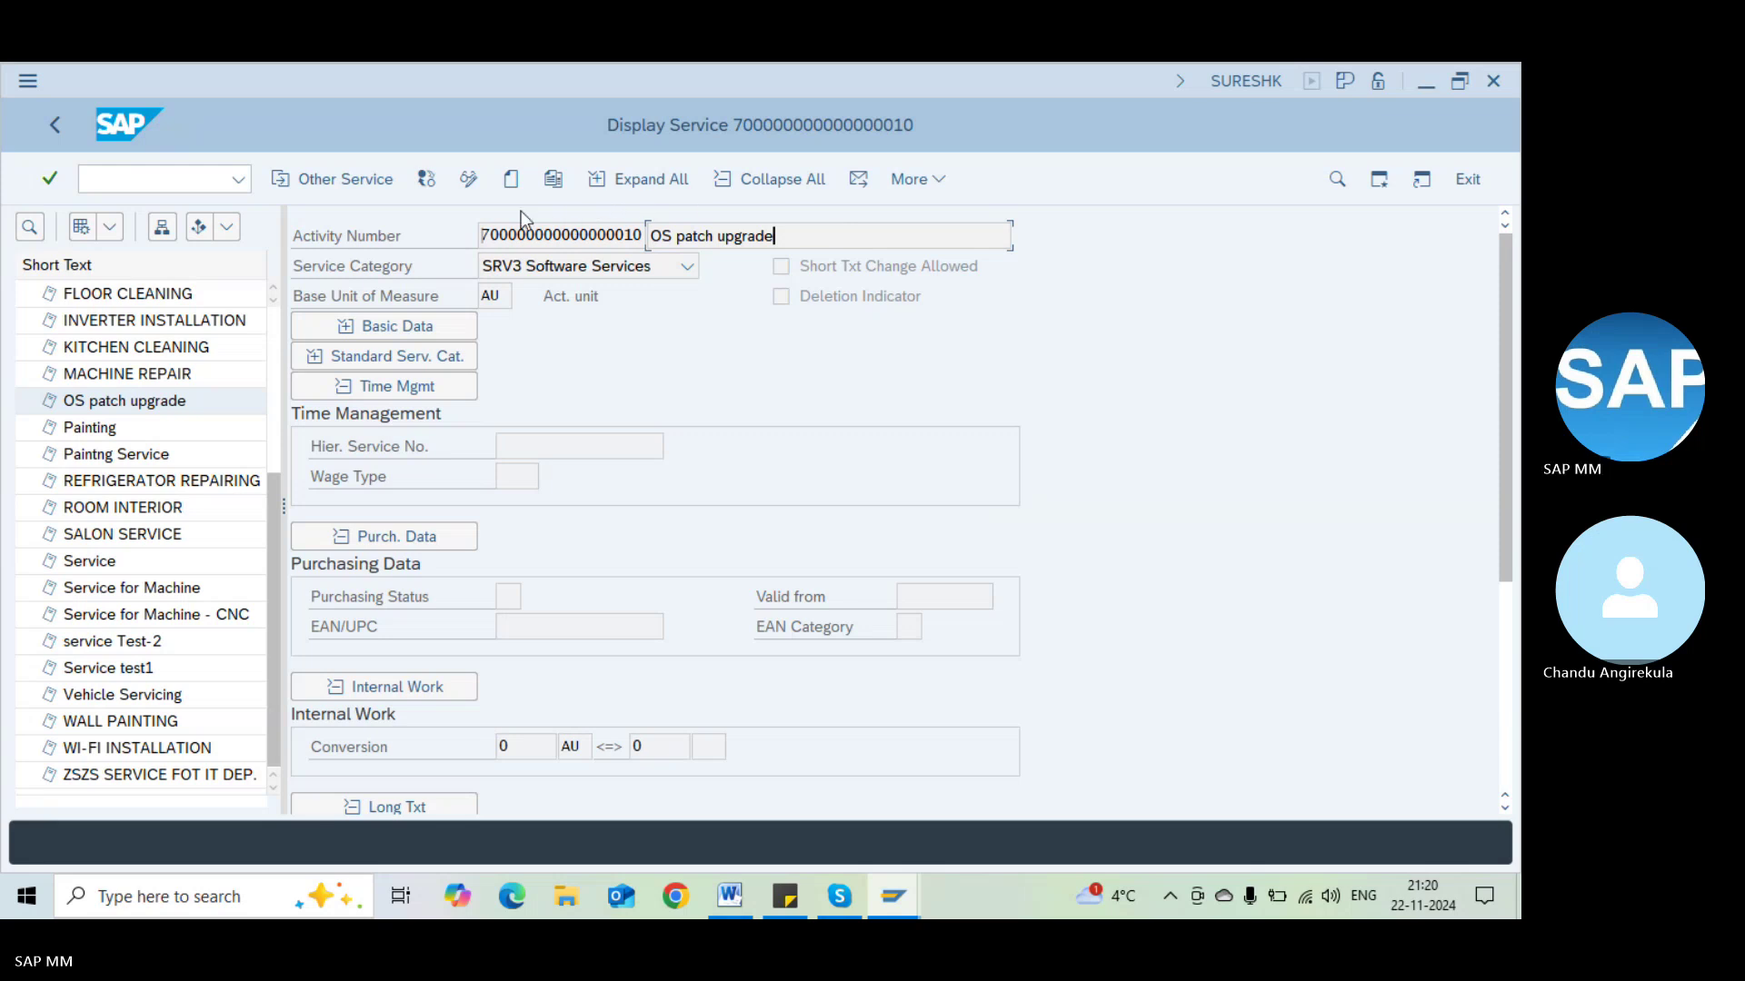
click(240, 179)
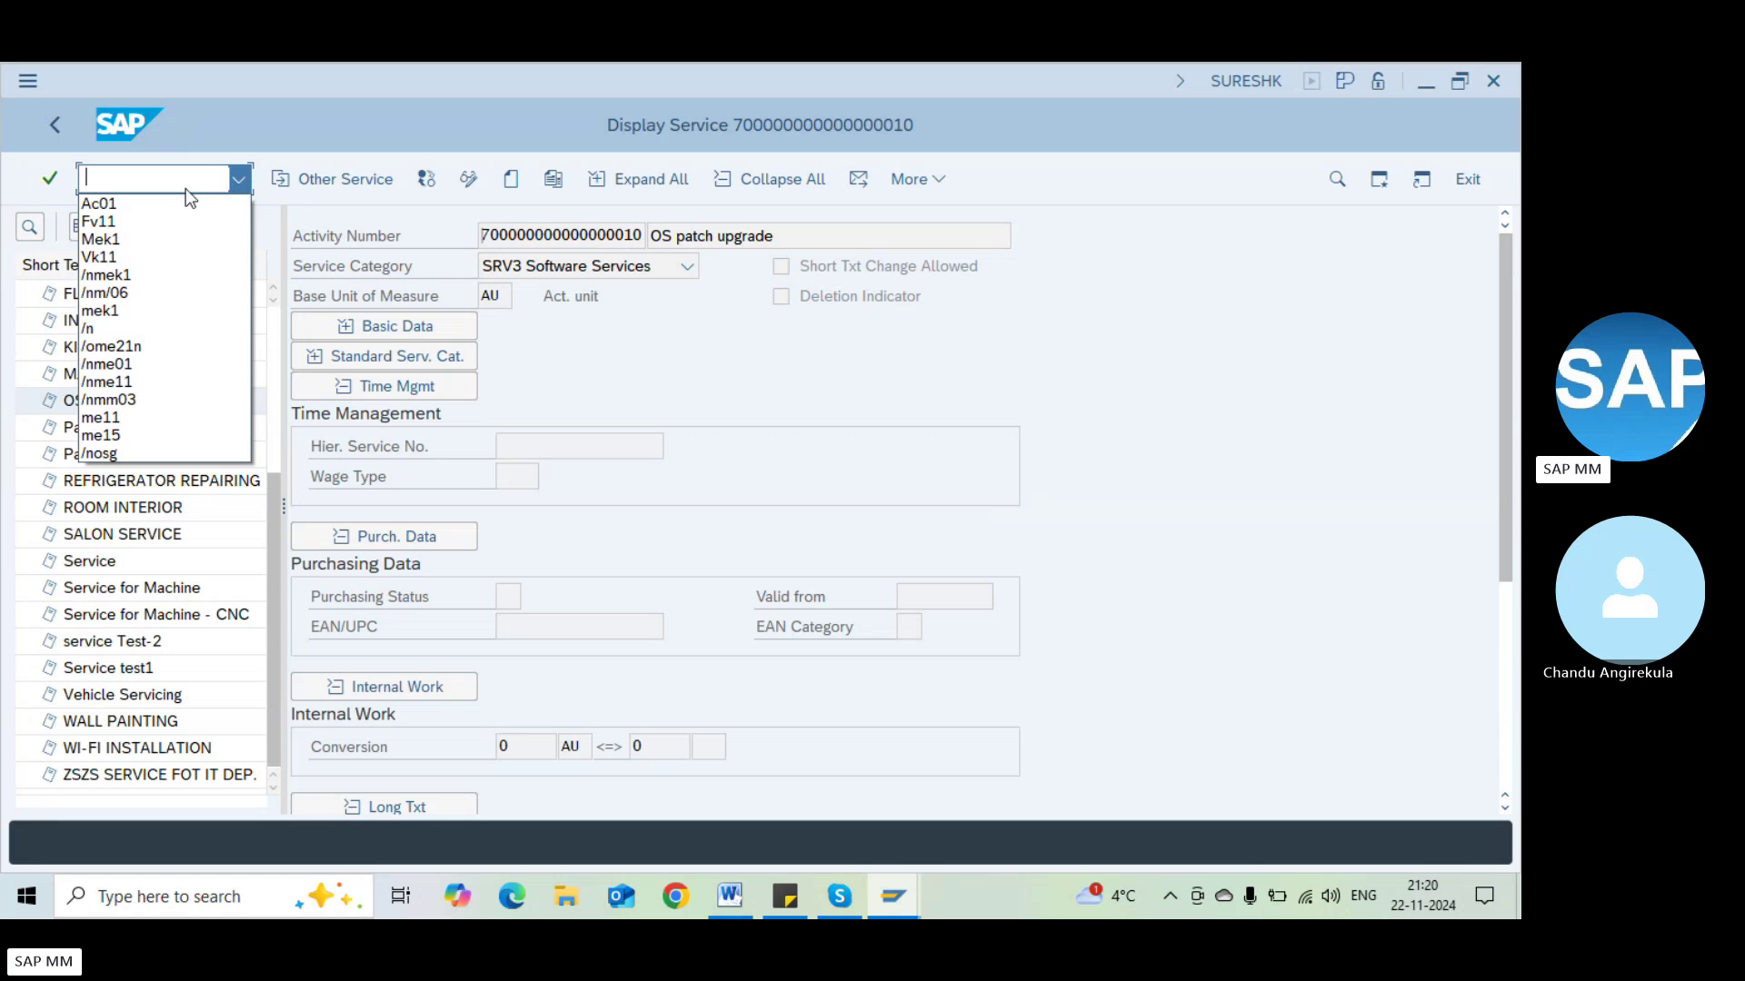
click(563, 302)
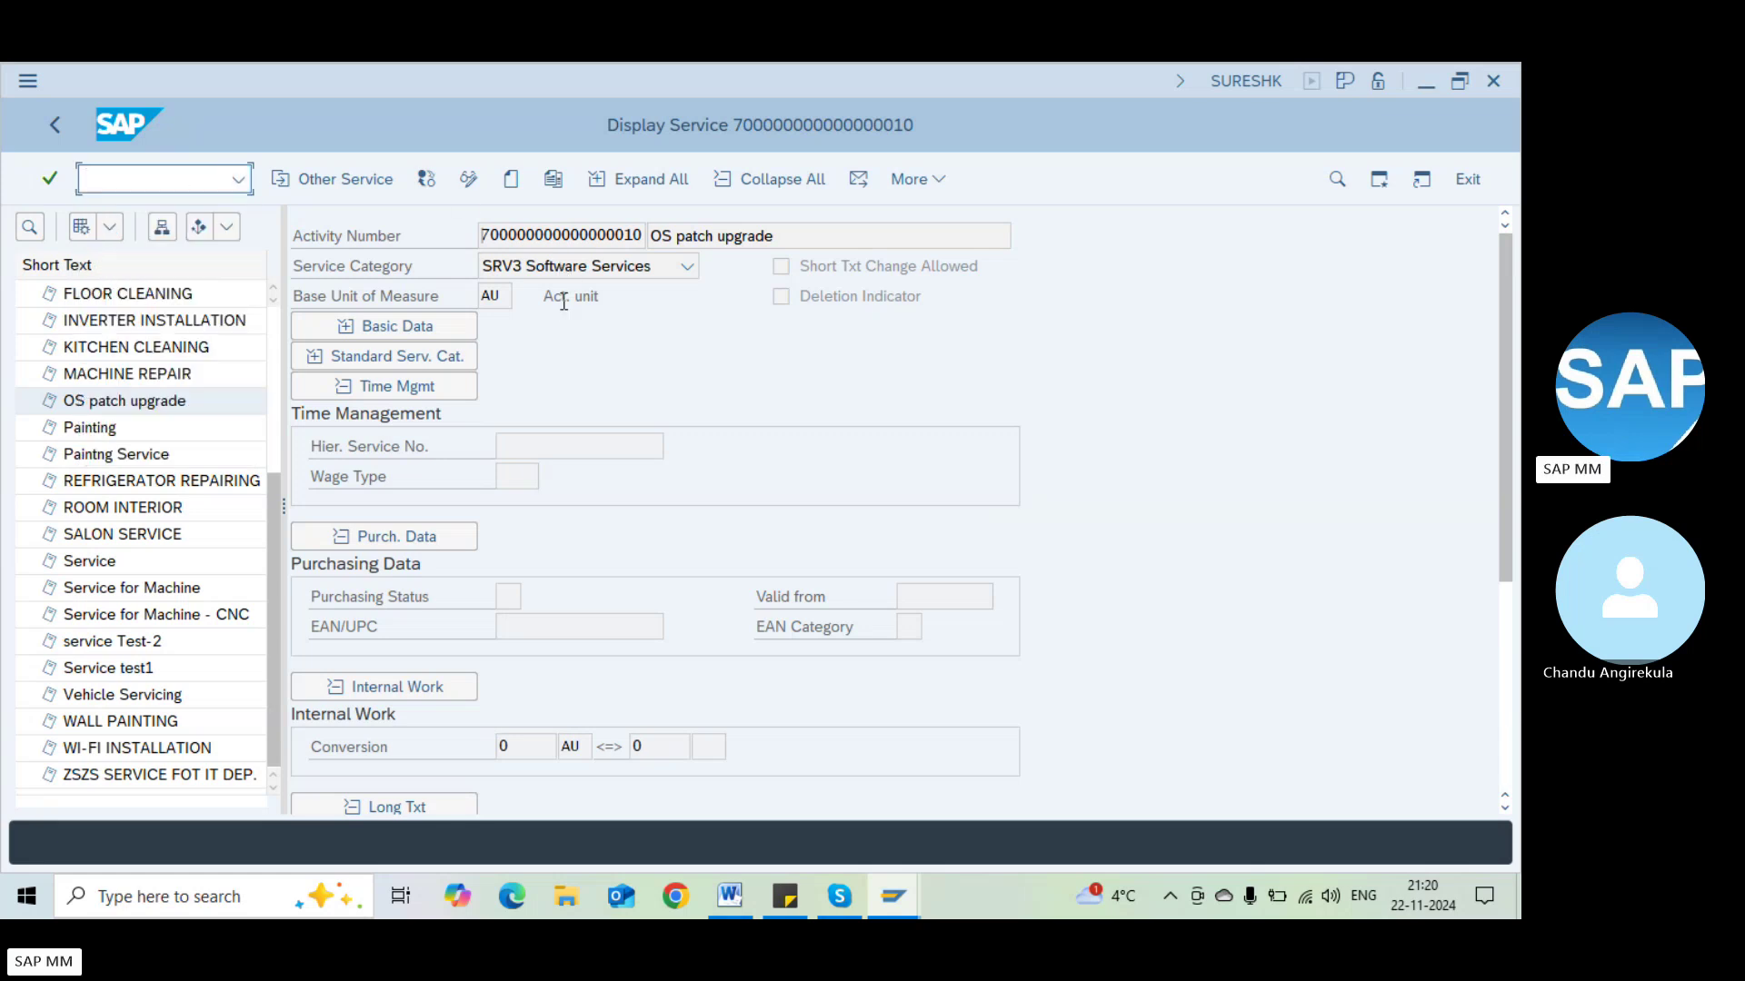
click(521, 233)
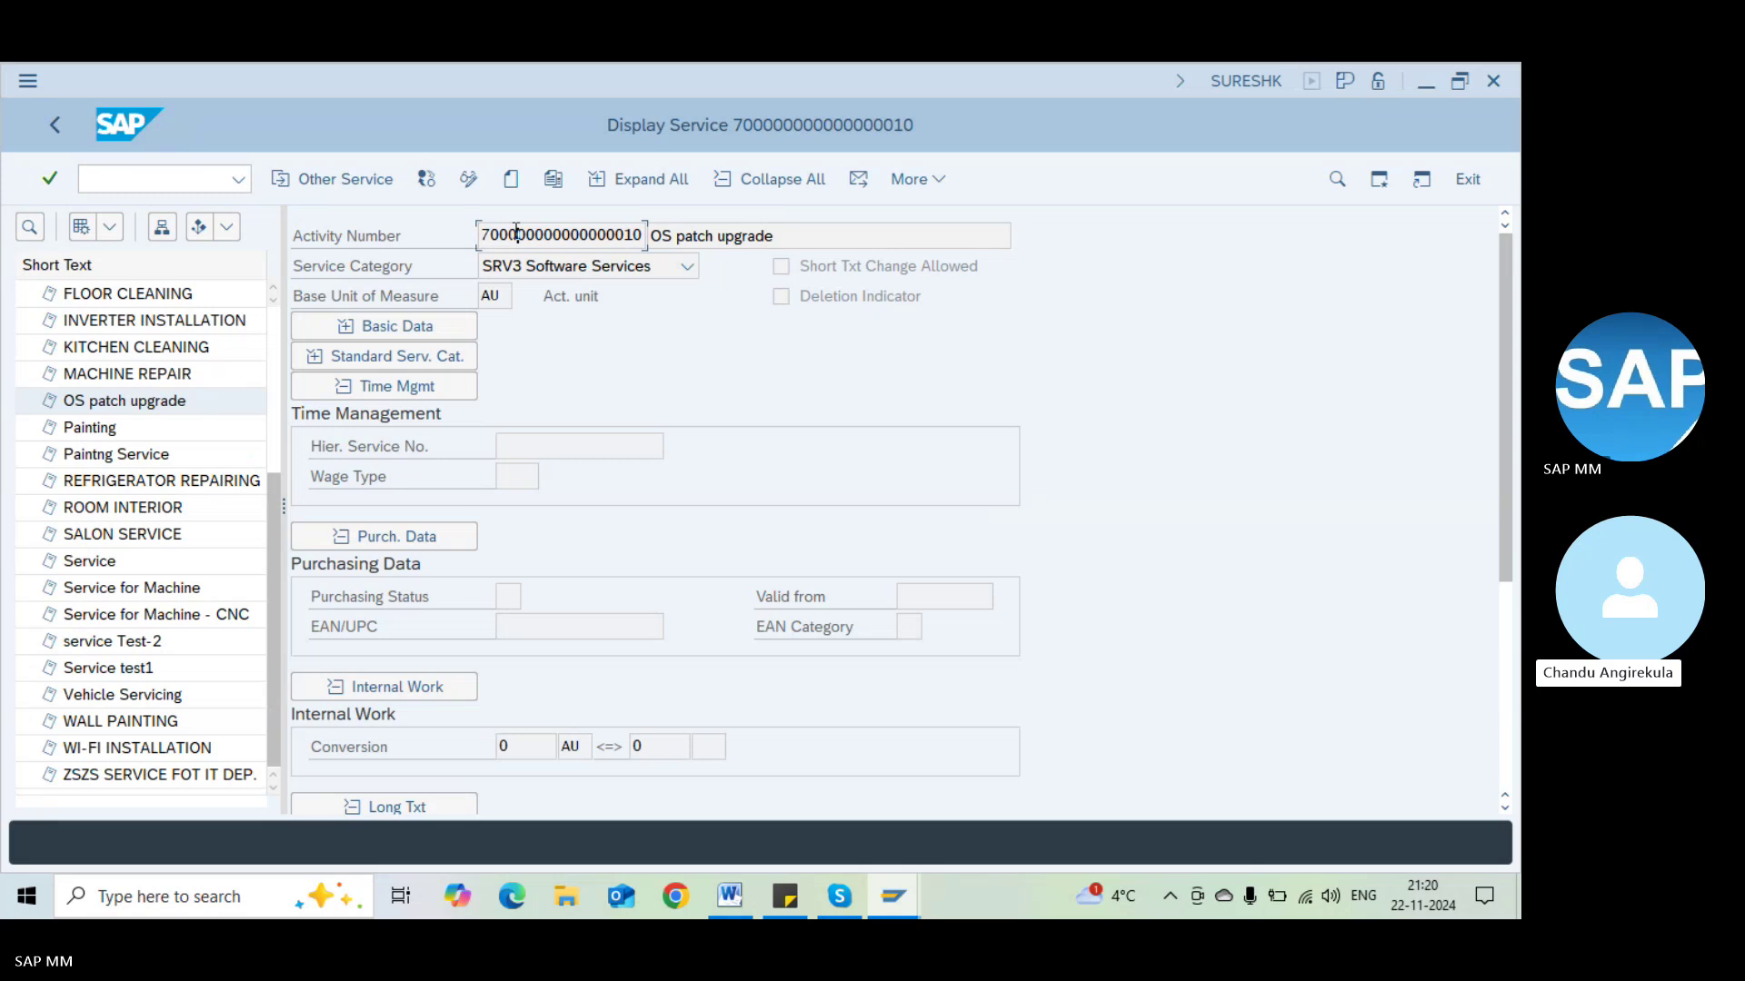
Restart transaction AC01 and switch from displaying the OS patch upgrade service to creating a new service master record
click(218, 182)
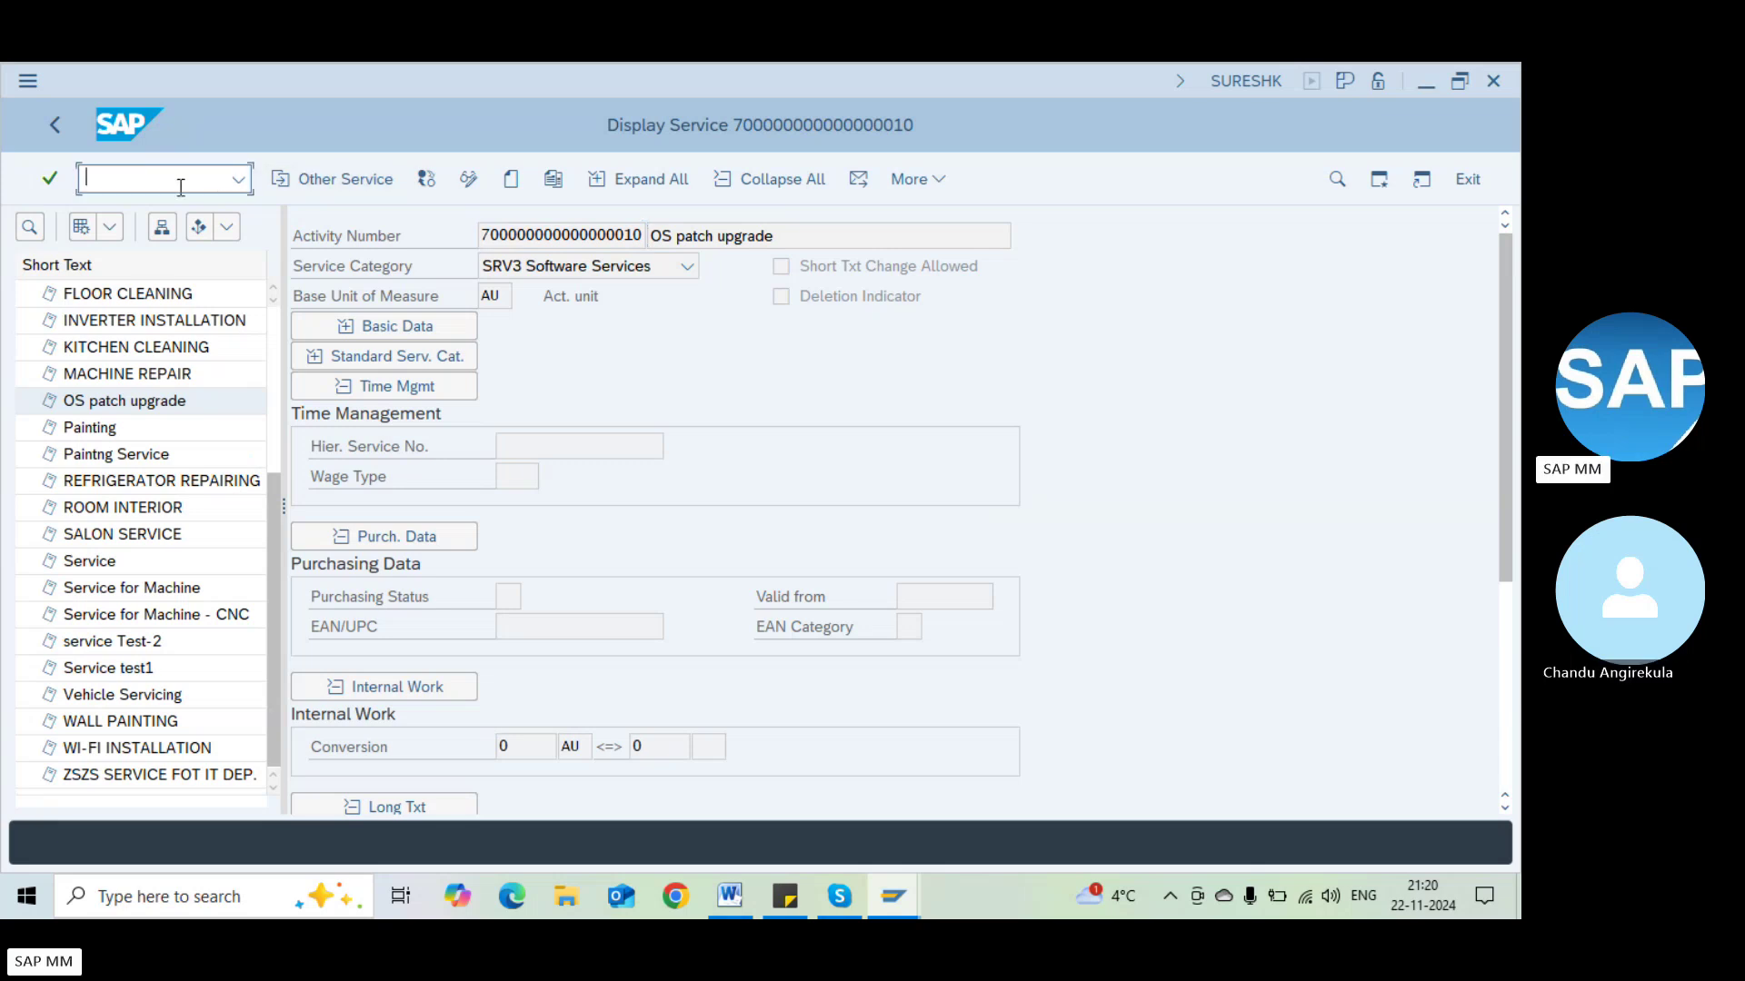
text(/nm)
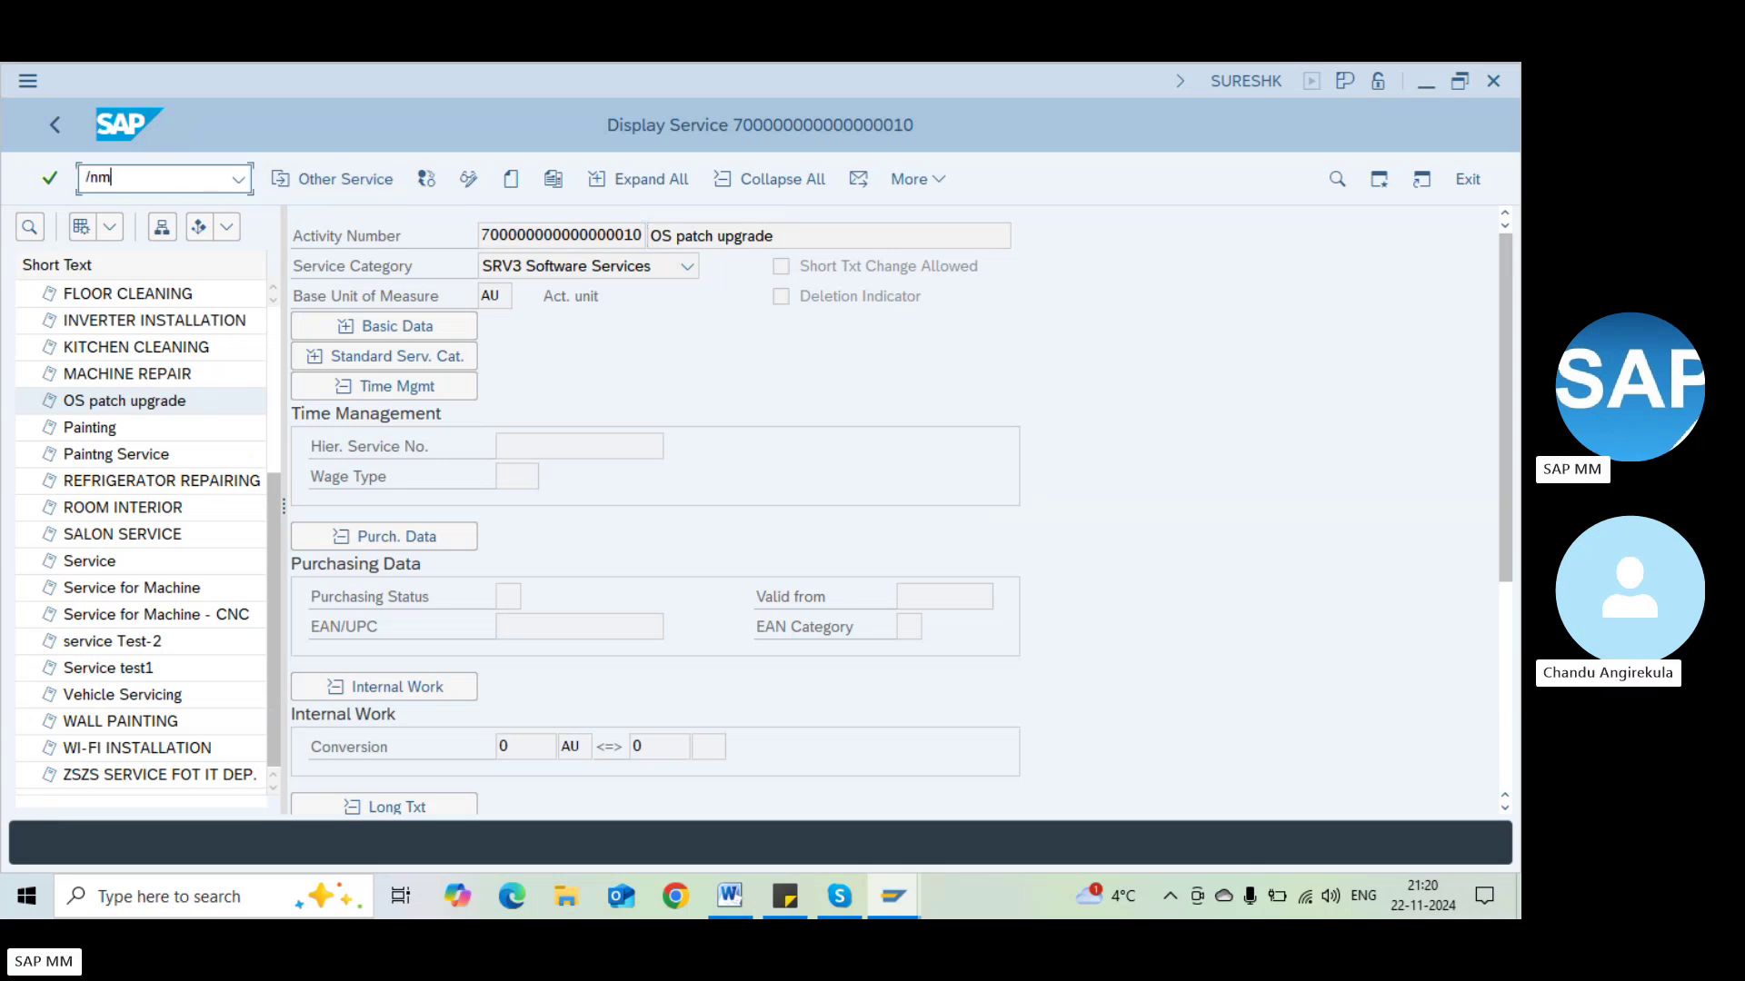
key(BackSpace)
text(ac)
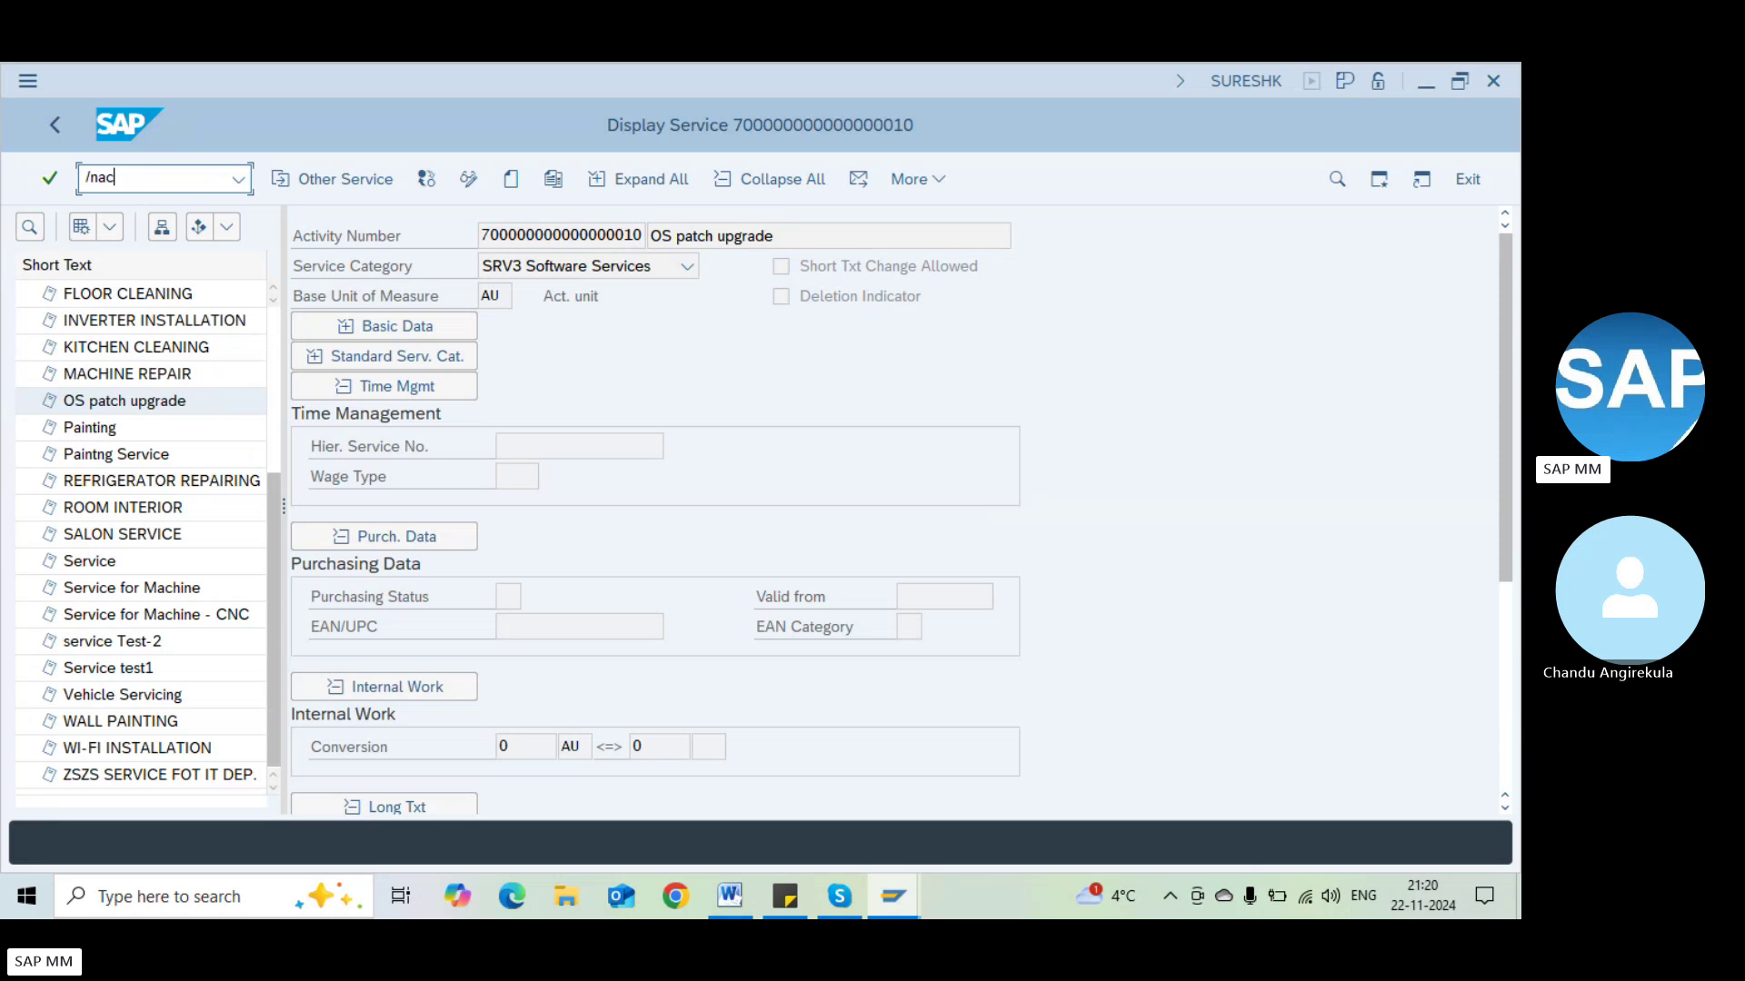
text(01)
key(Return)
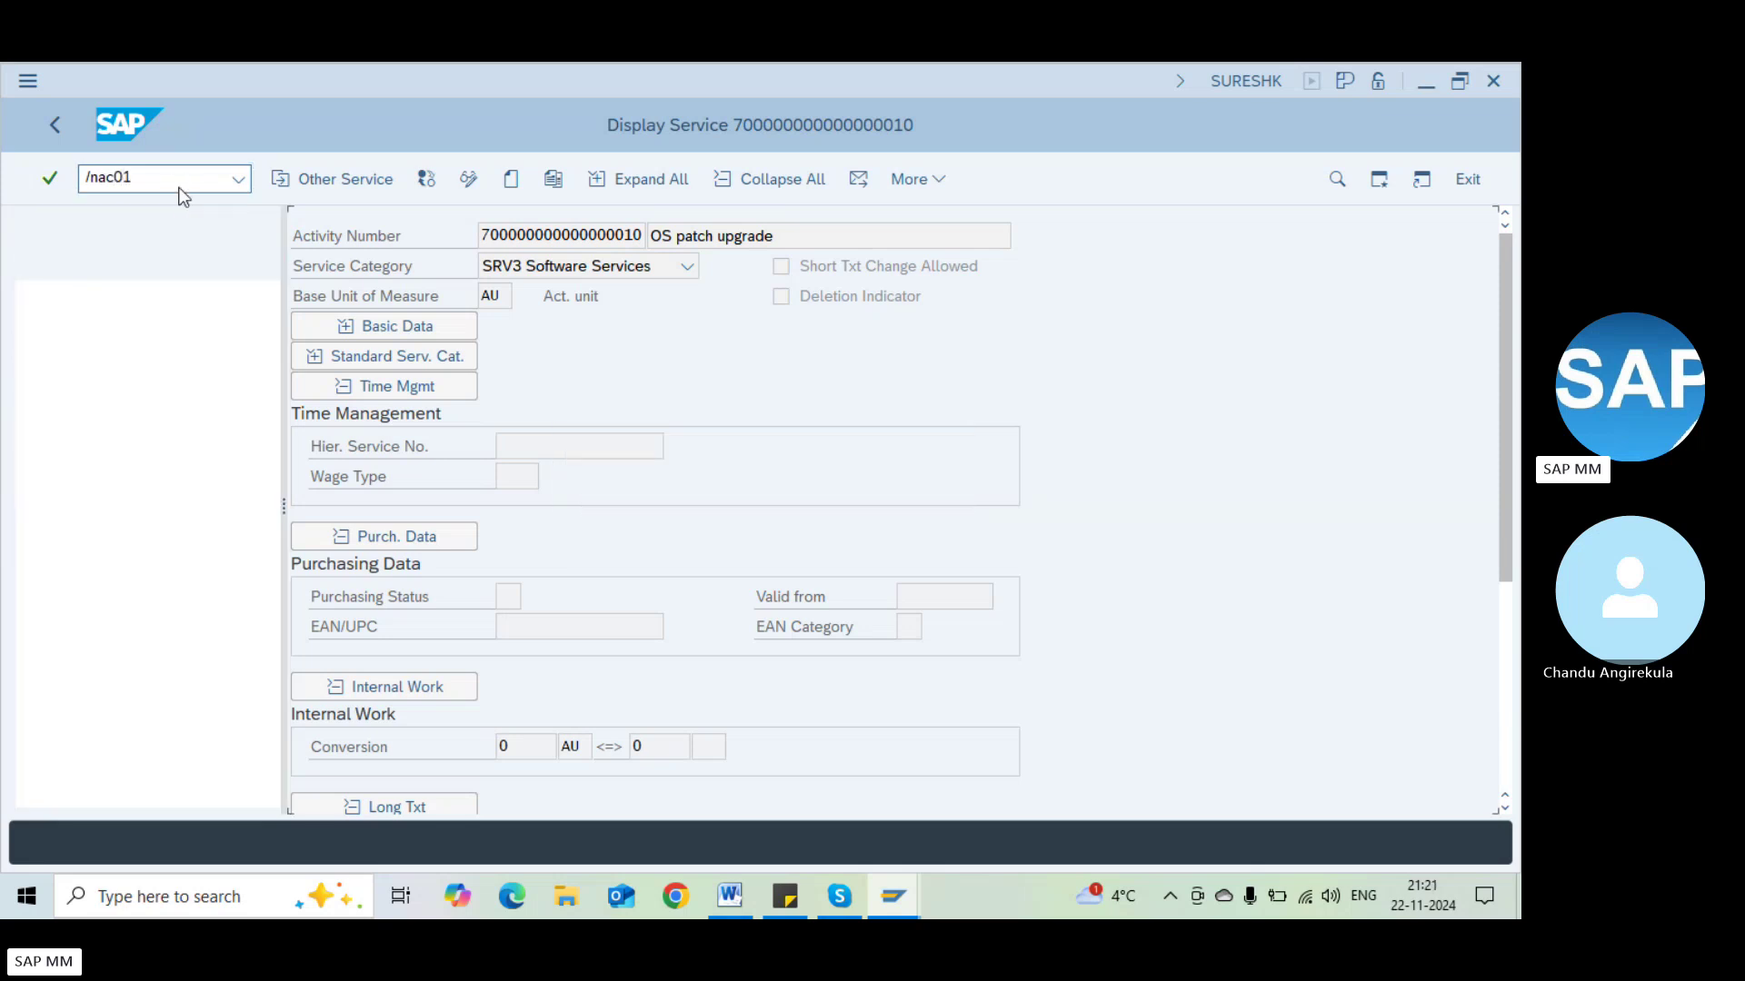
click(511, 193)
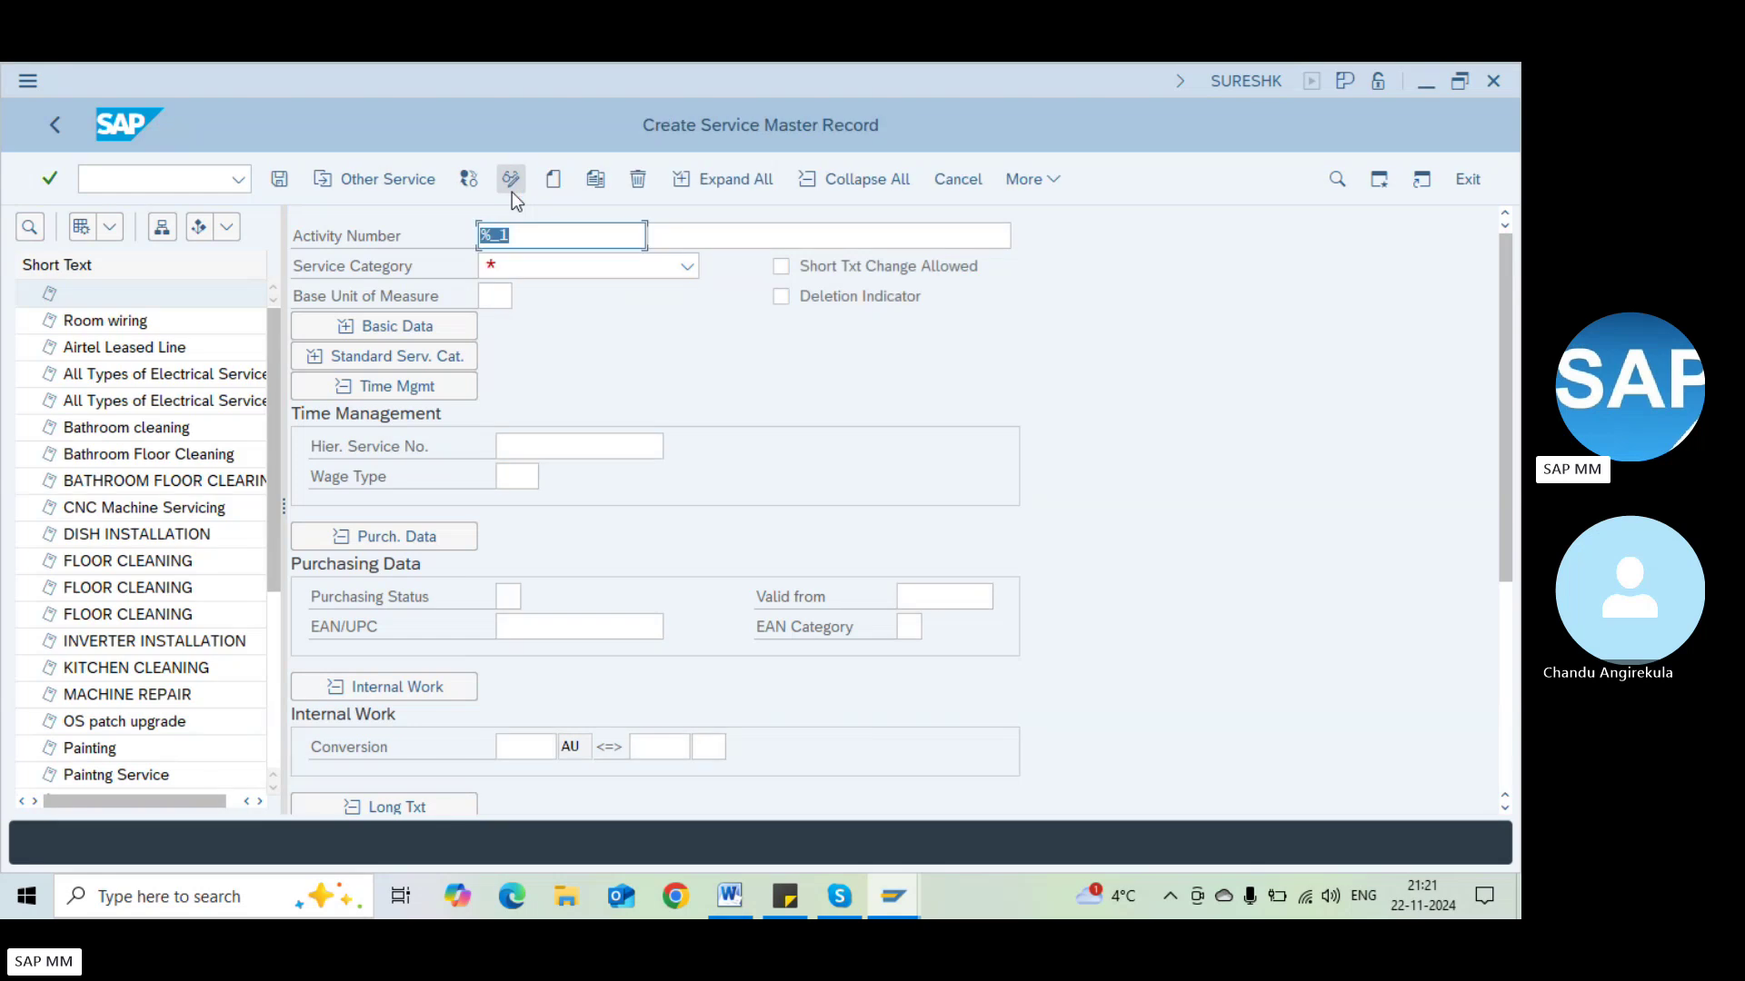
Enter "Service-ROmm Service" as the short text of the new service
click(677, 237)
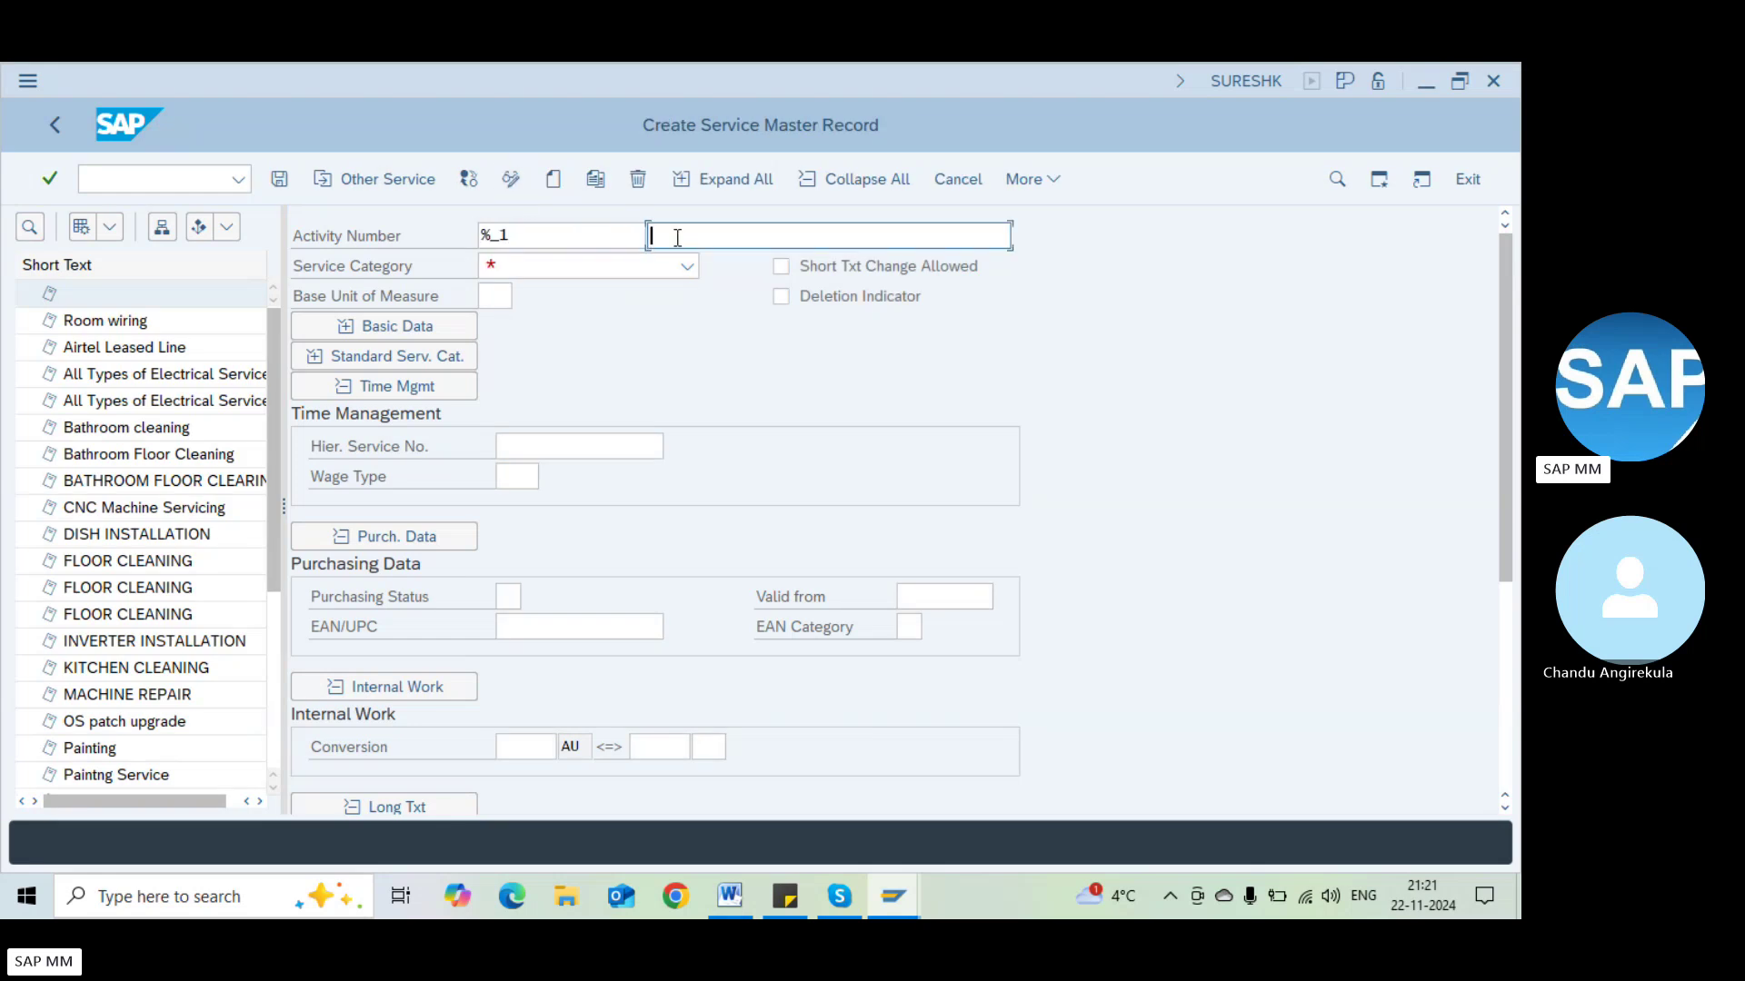
text(Service-)
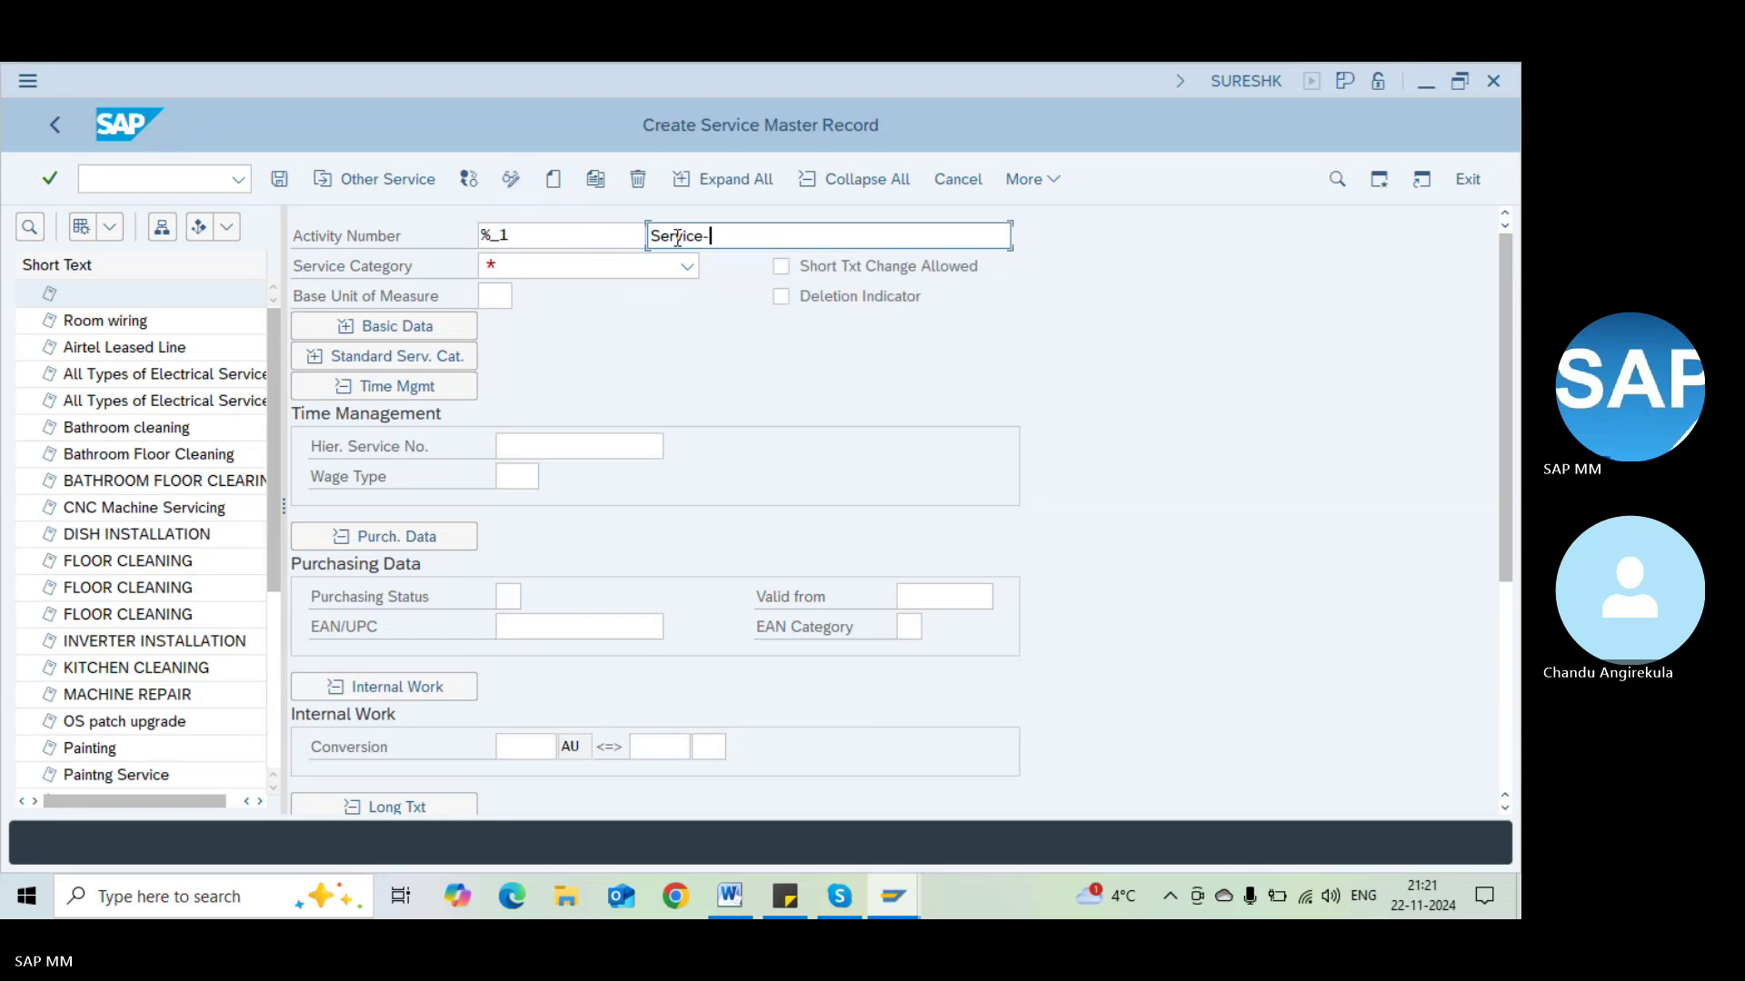
text(ROmm)
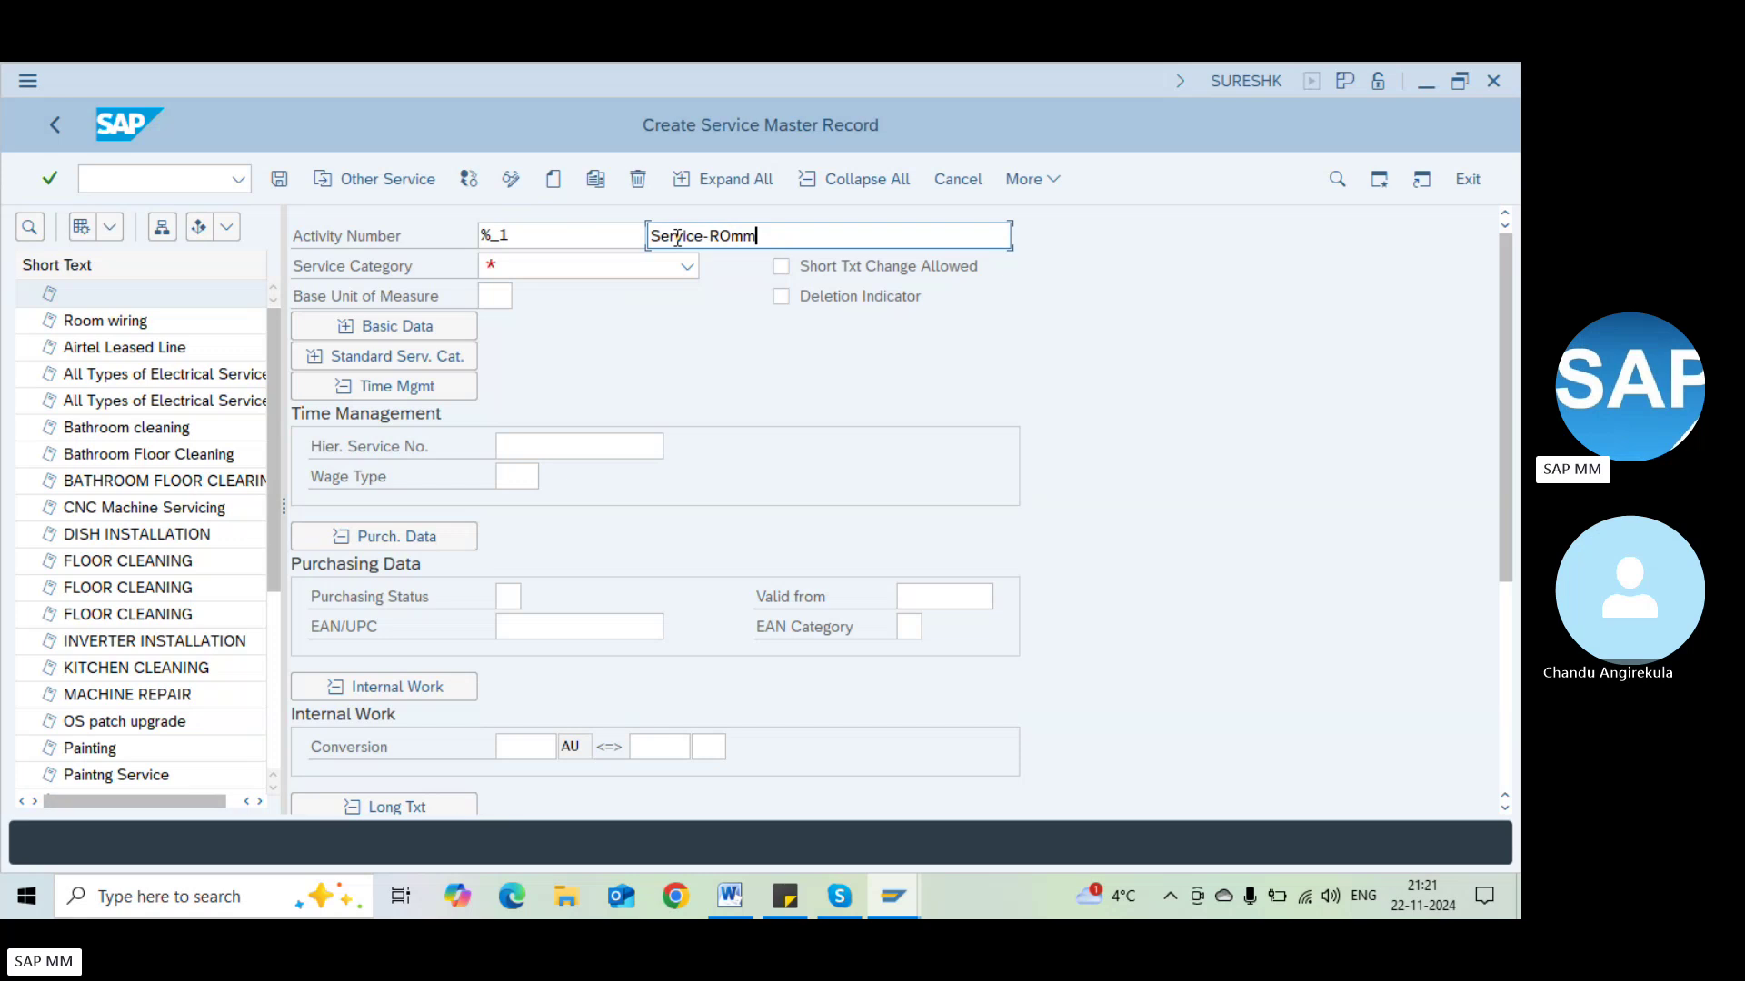
text( Service)
Browse the available service categories for the new service without choosing one
click(596, 267)
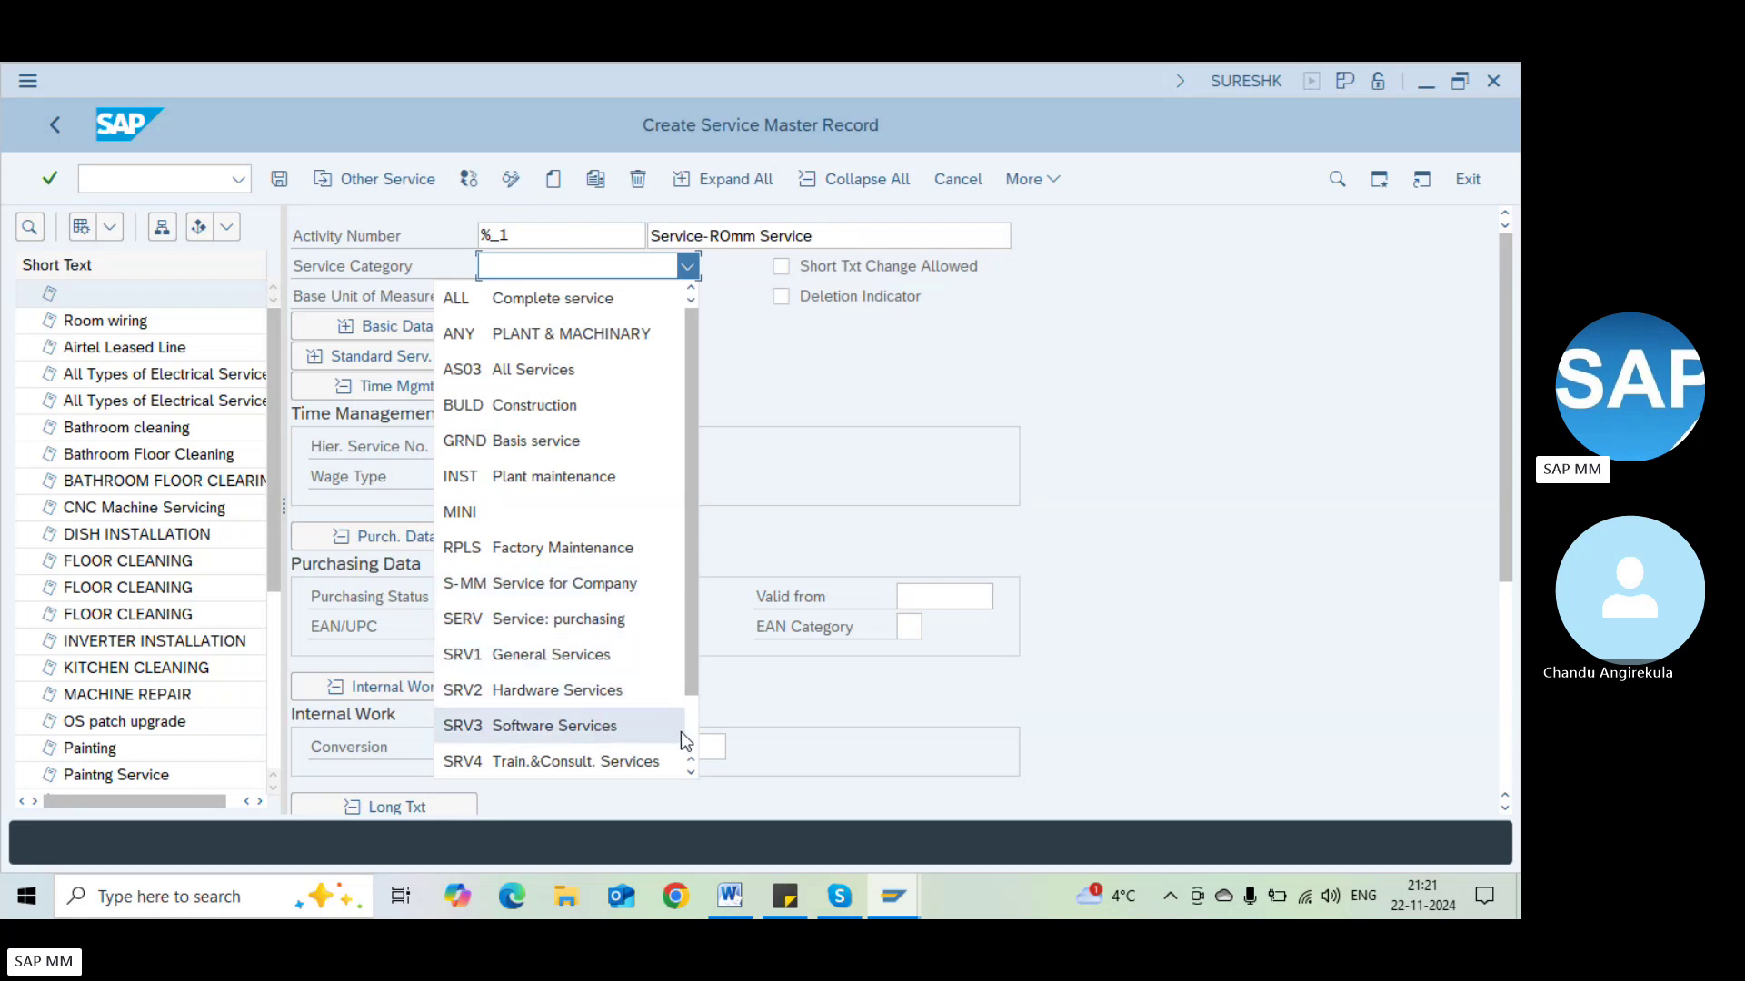
scroll(691, 741, down, 3)
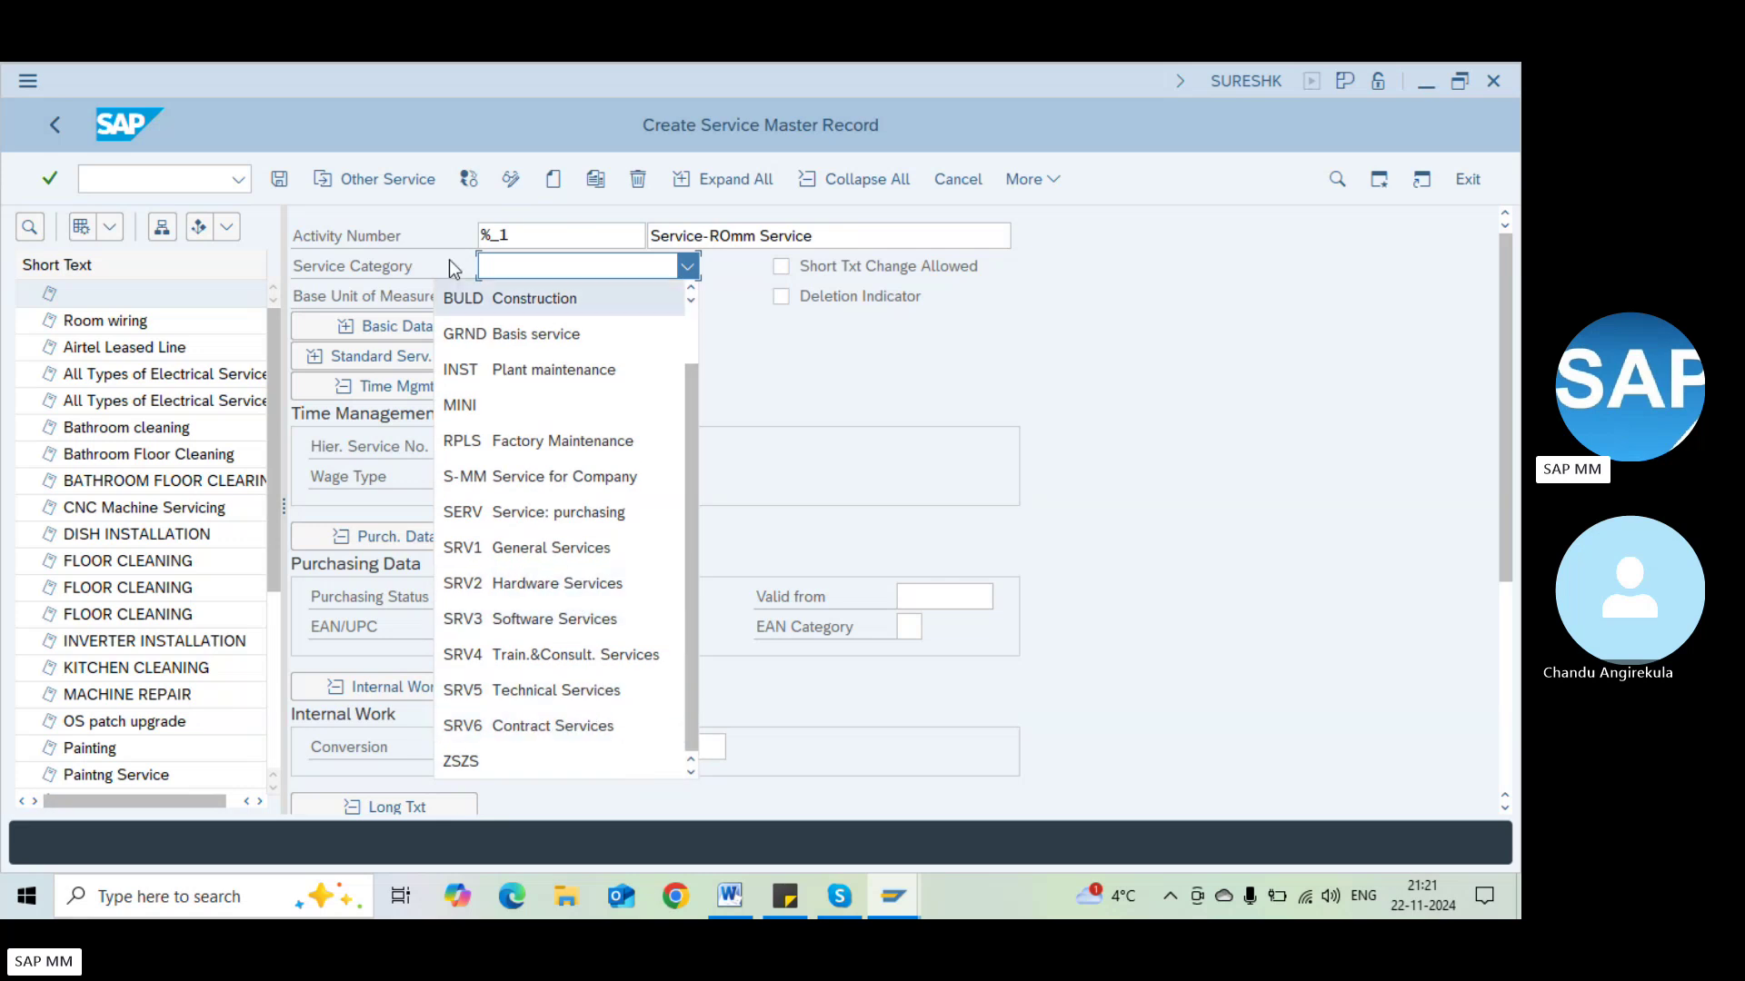
click(507, 273)
text(*)
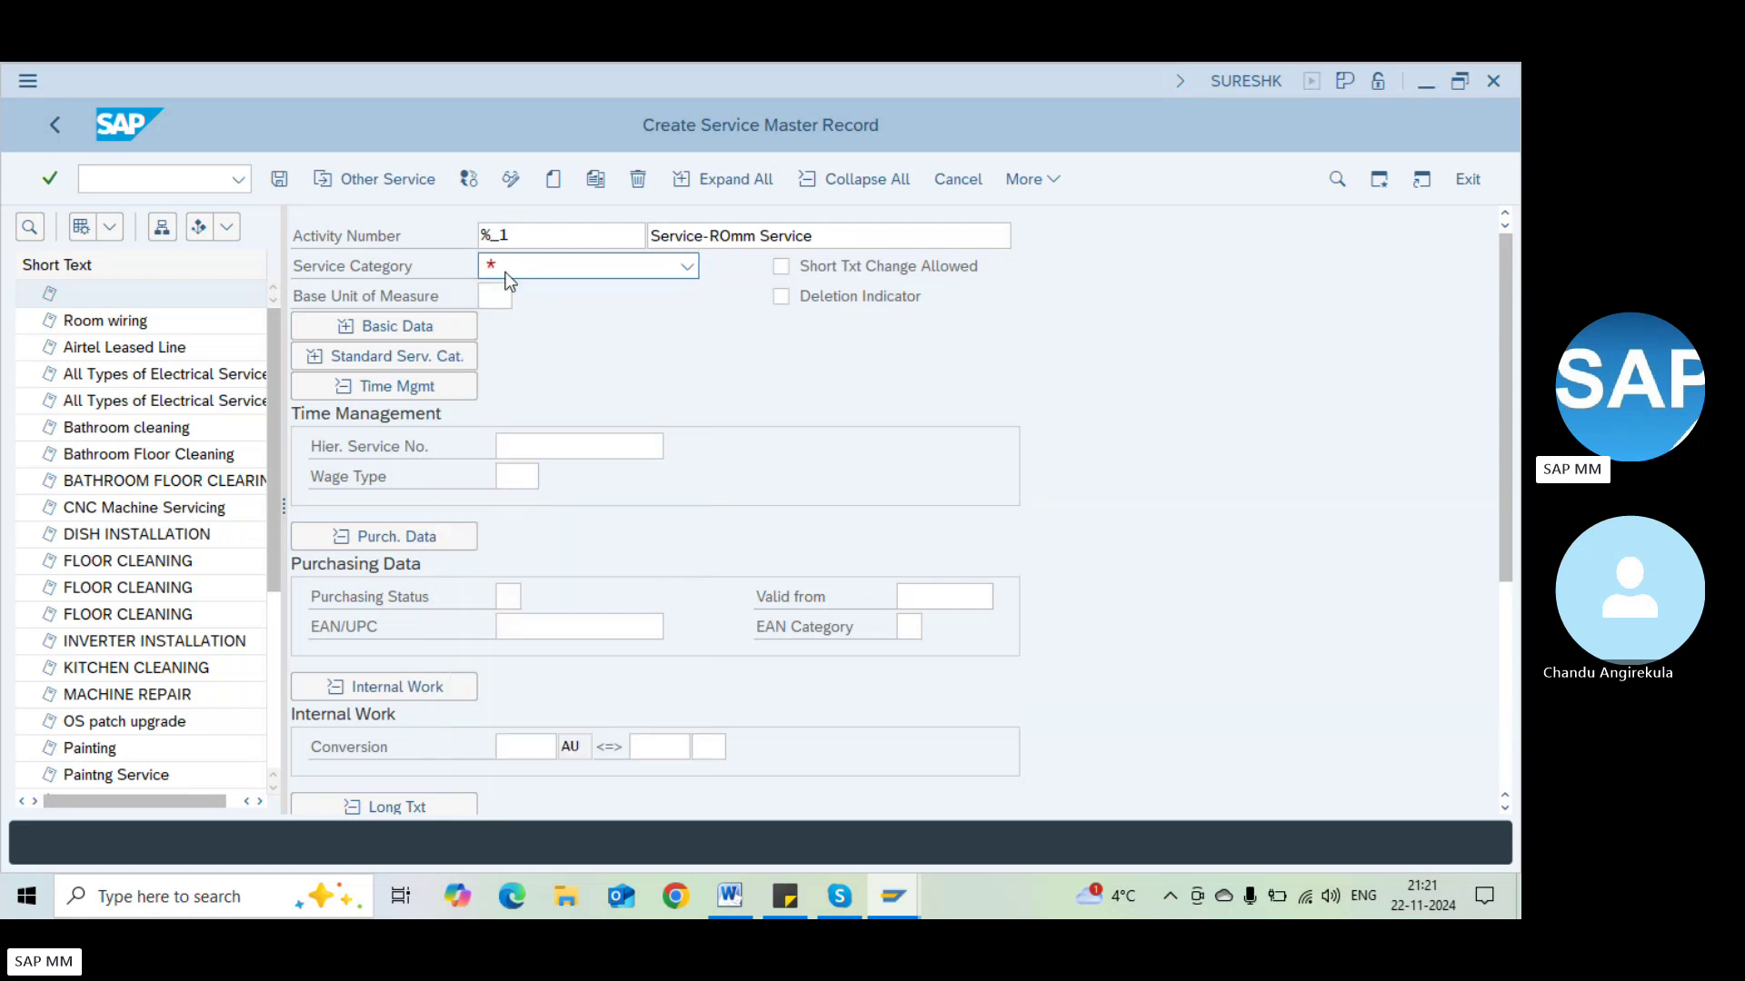
Open the help for the Service Category field and go through to the Define Service Category customizing activity
key(F1)
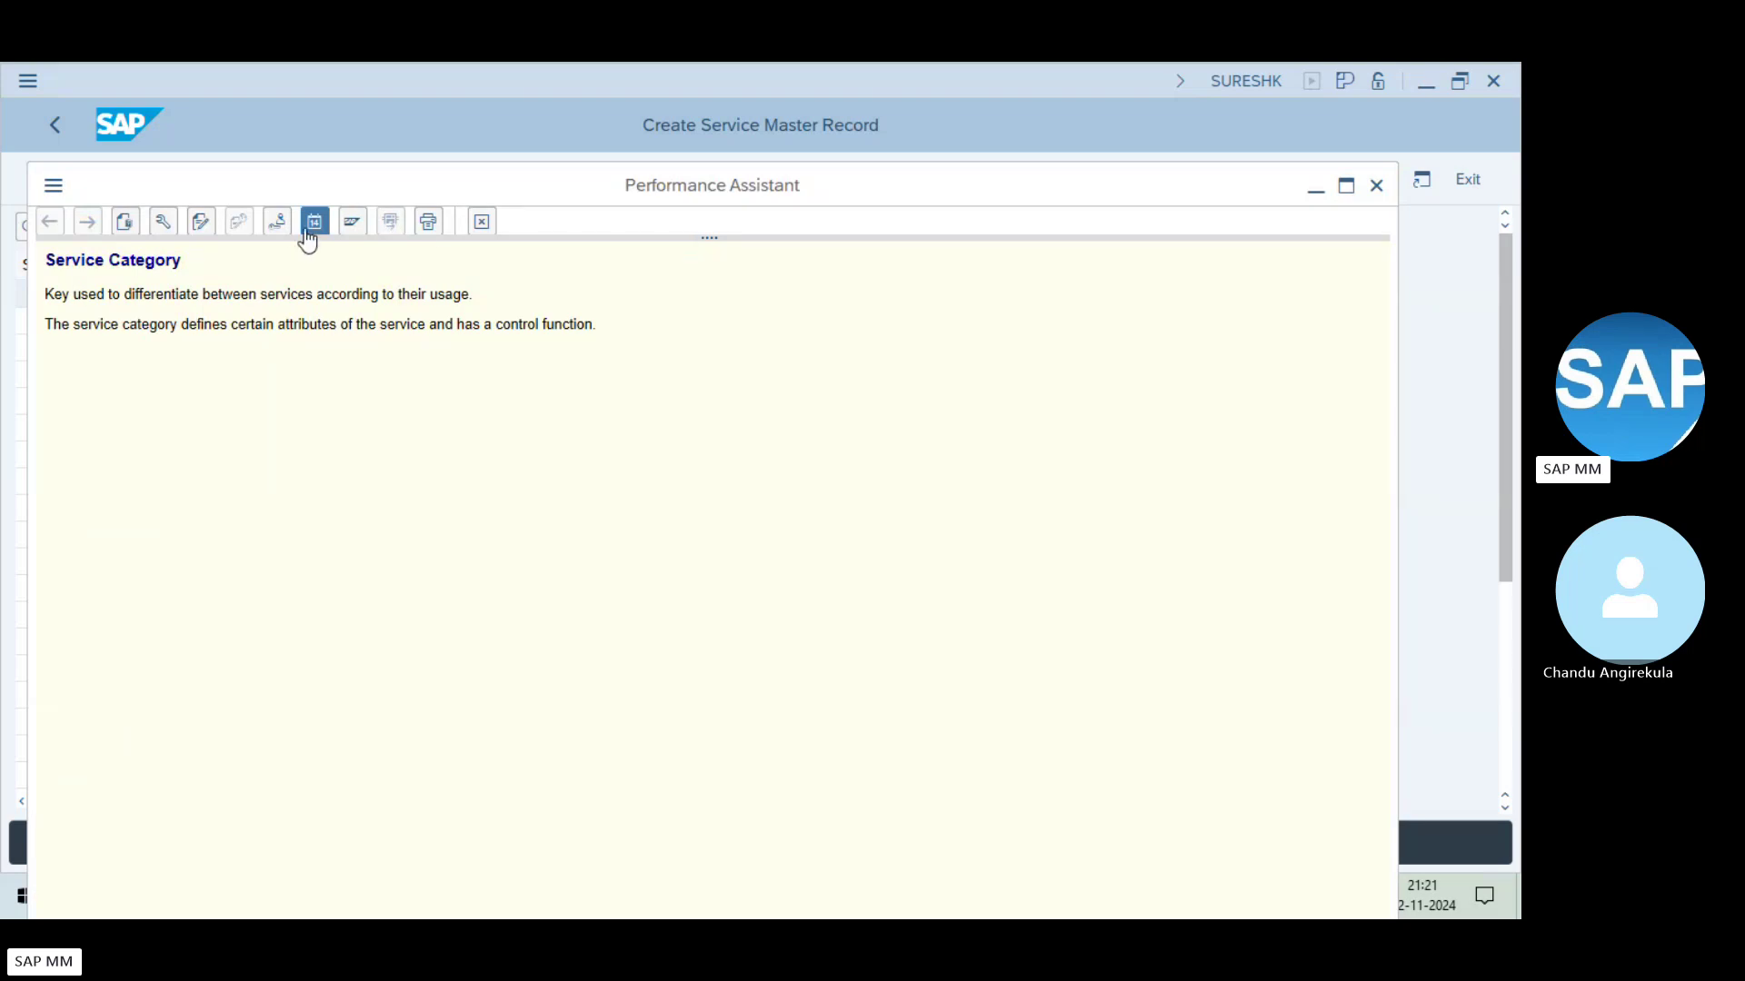
click(282, 225)
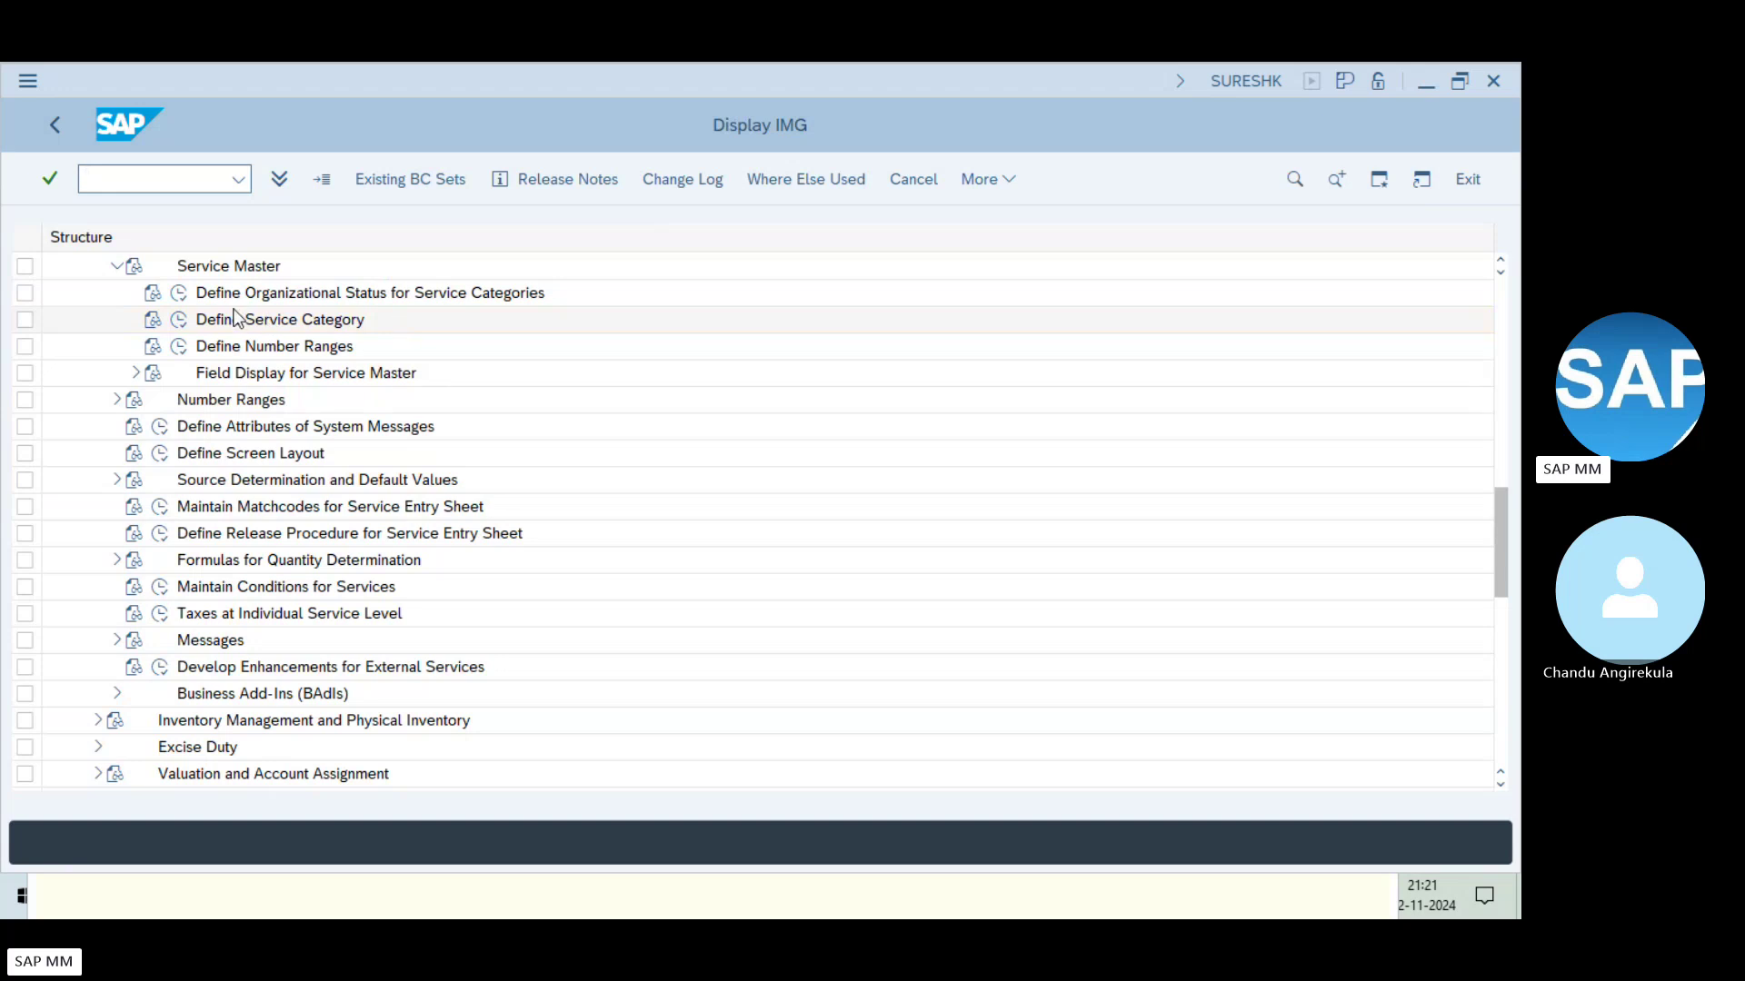
click(189, 319)
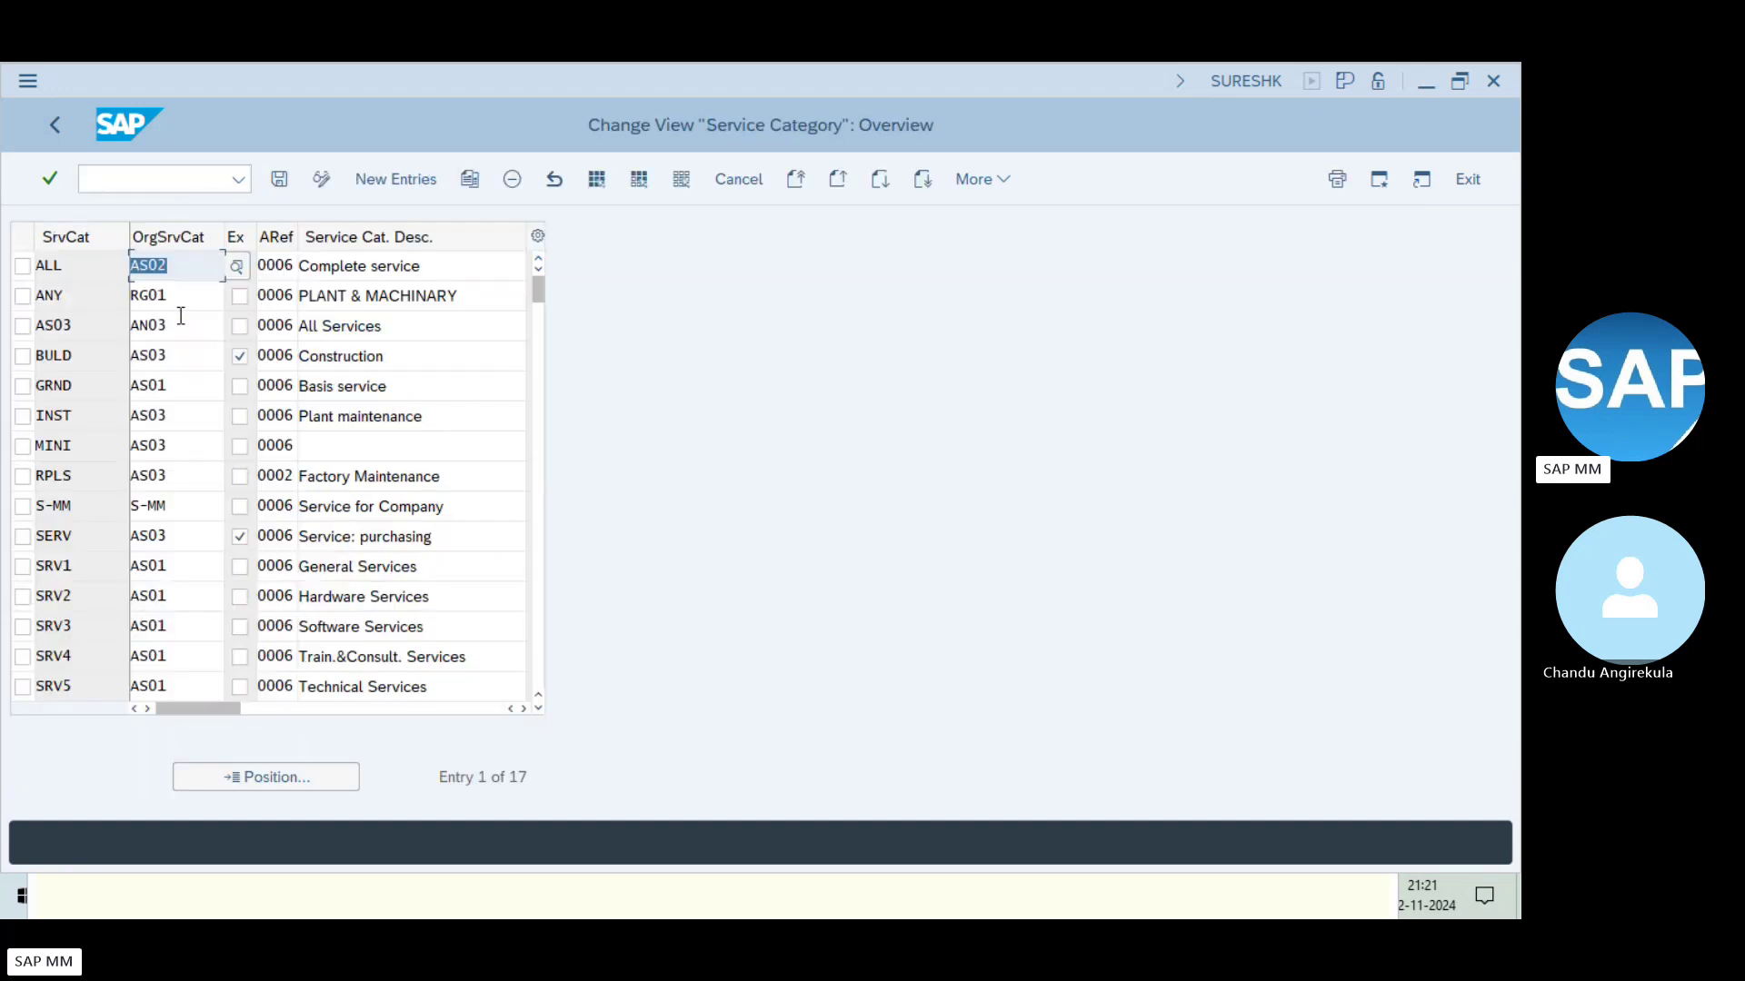
Examine the organizational status options for the BULD Construction category and return to the IMG structure
click(175, 384)
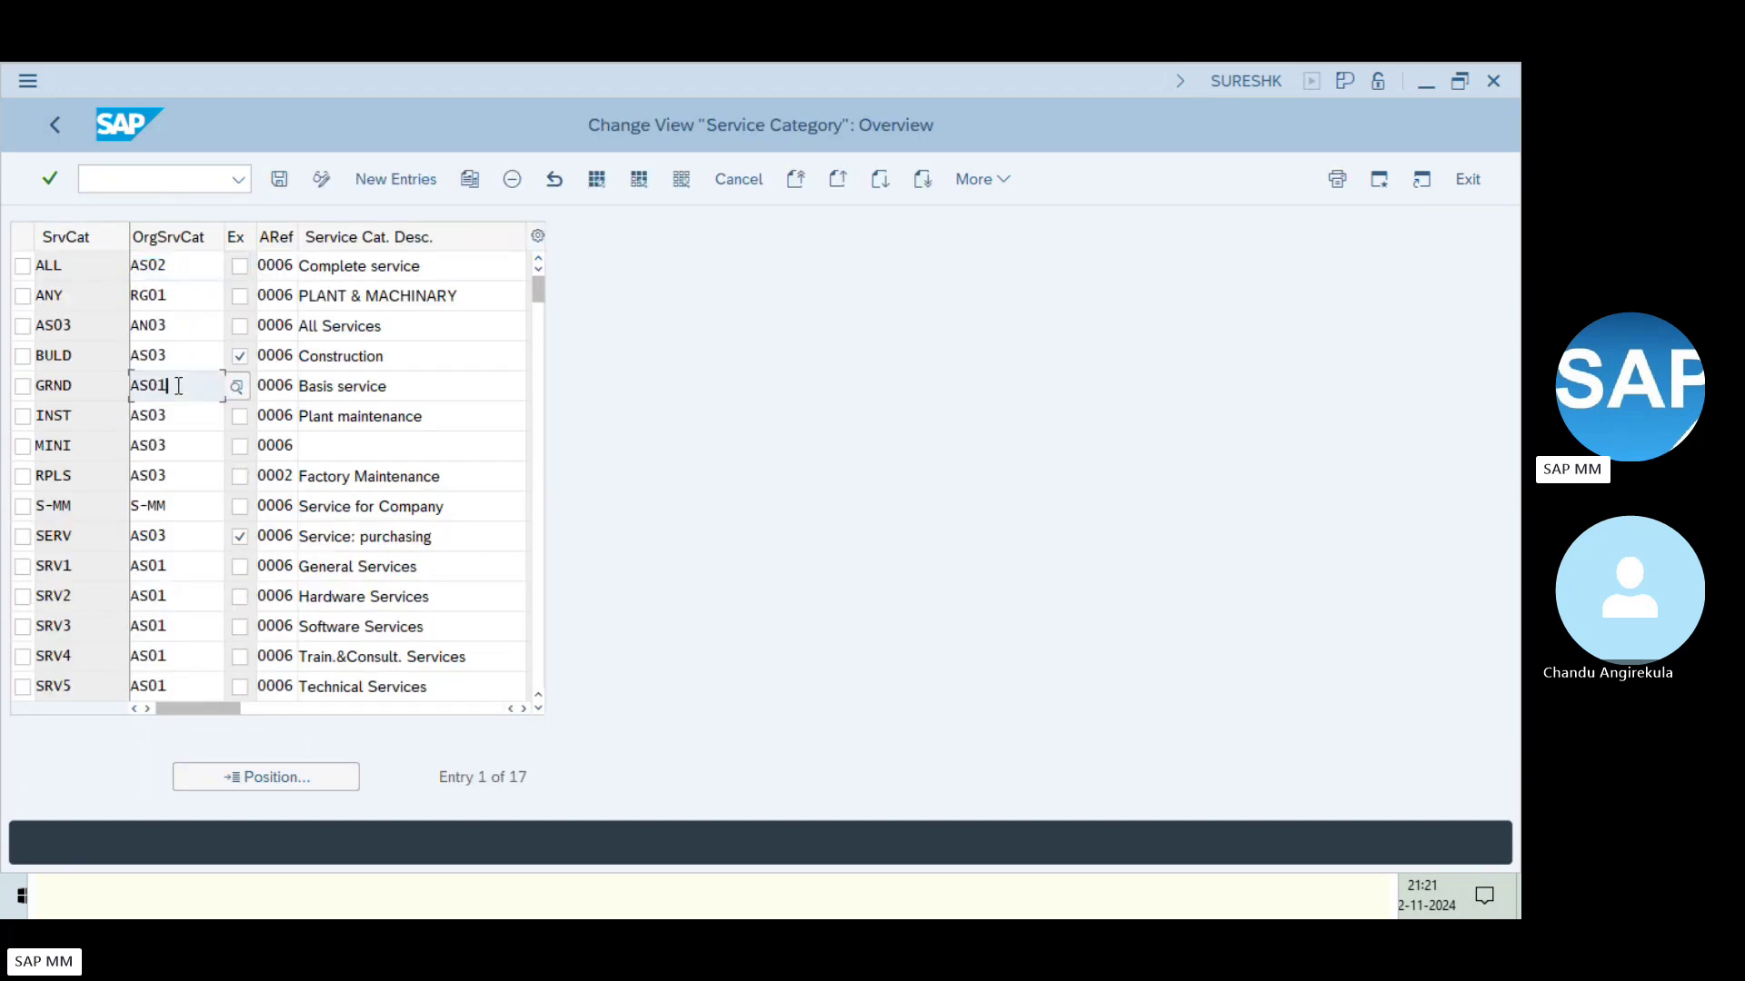
click(56, 362)
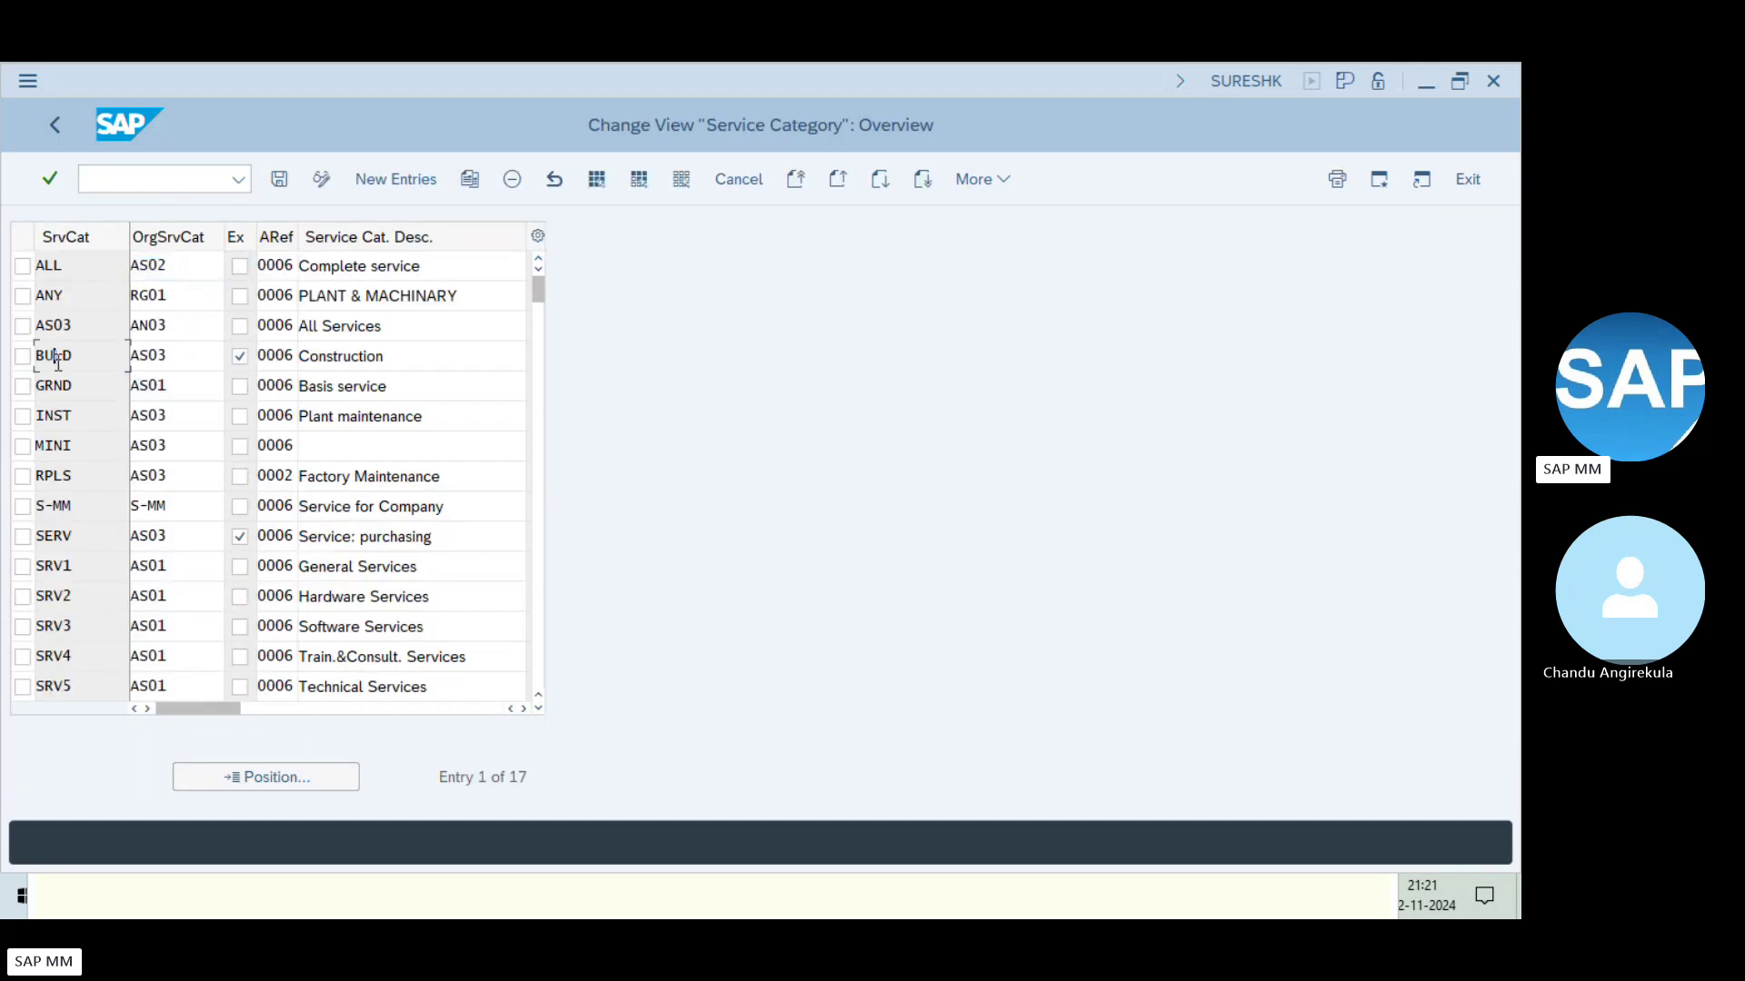
click(193, 361)
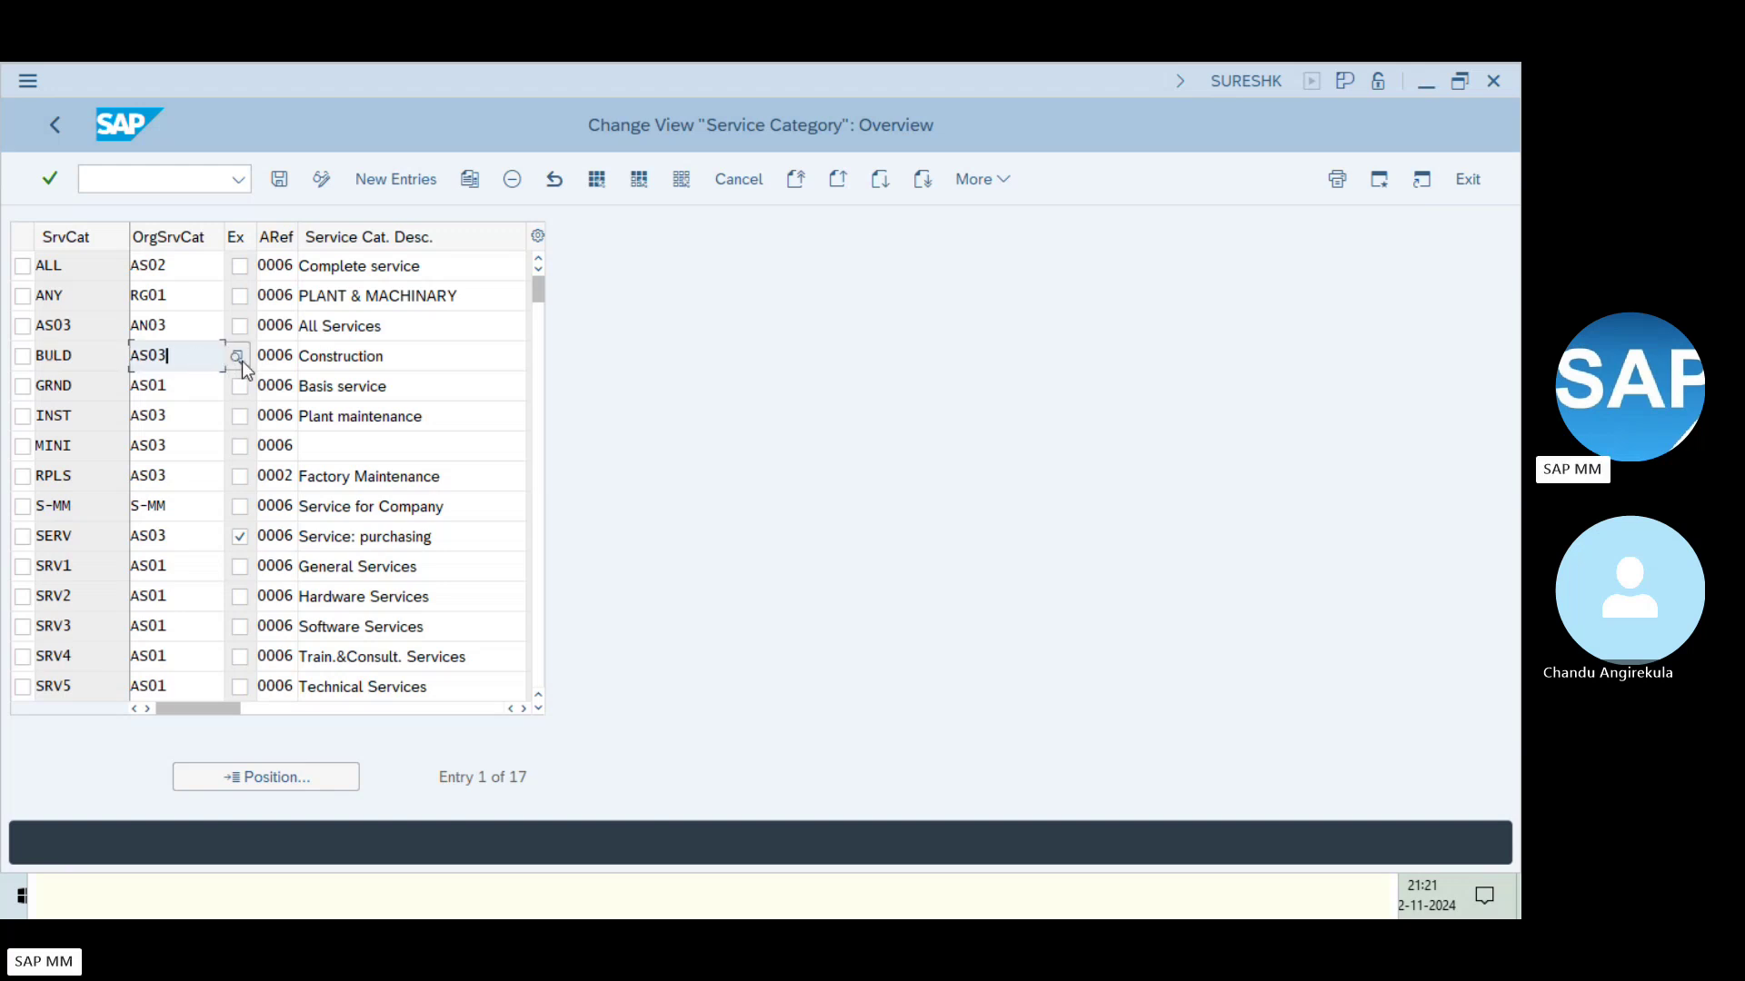
key(F4)
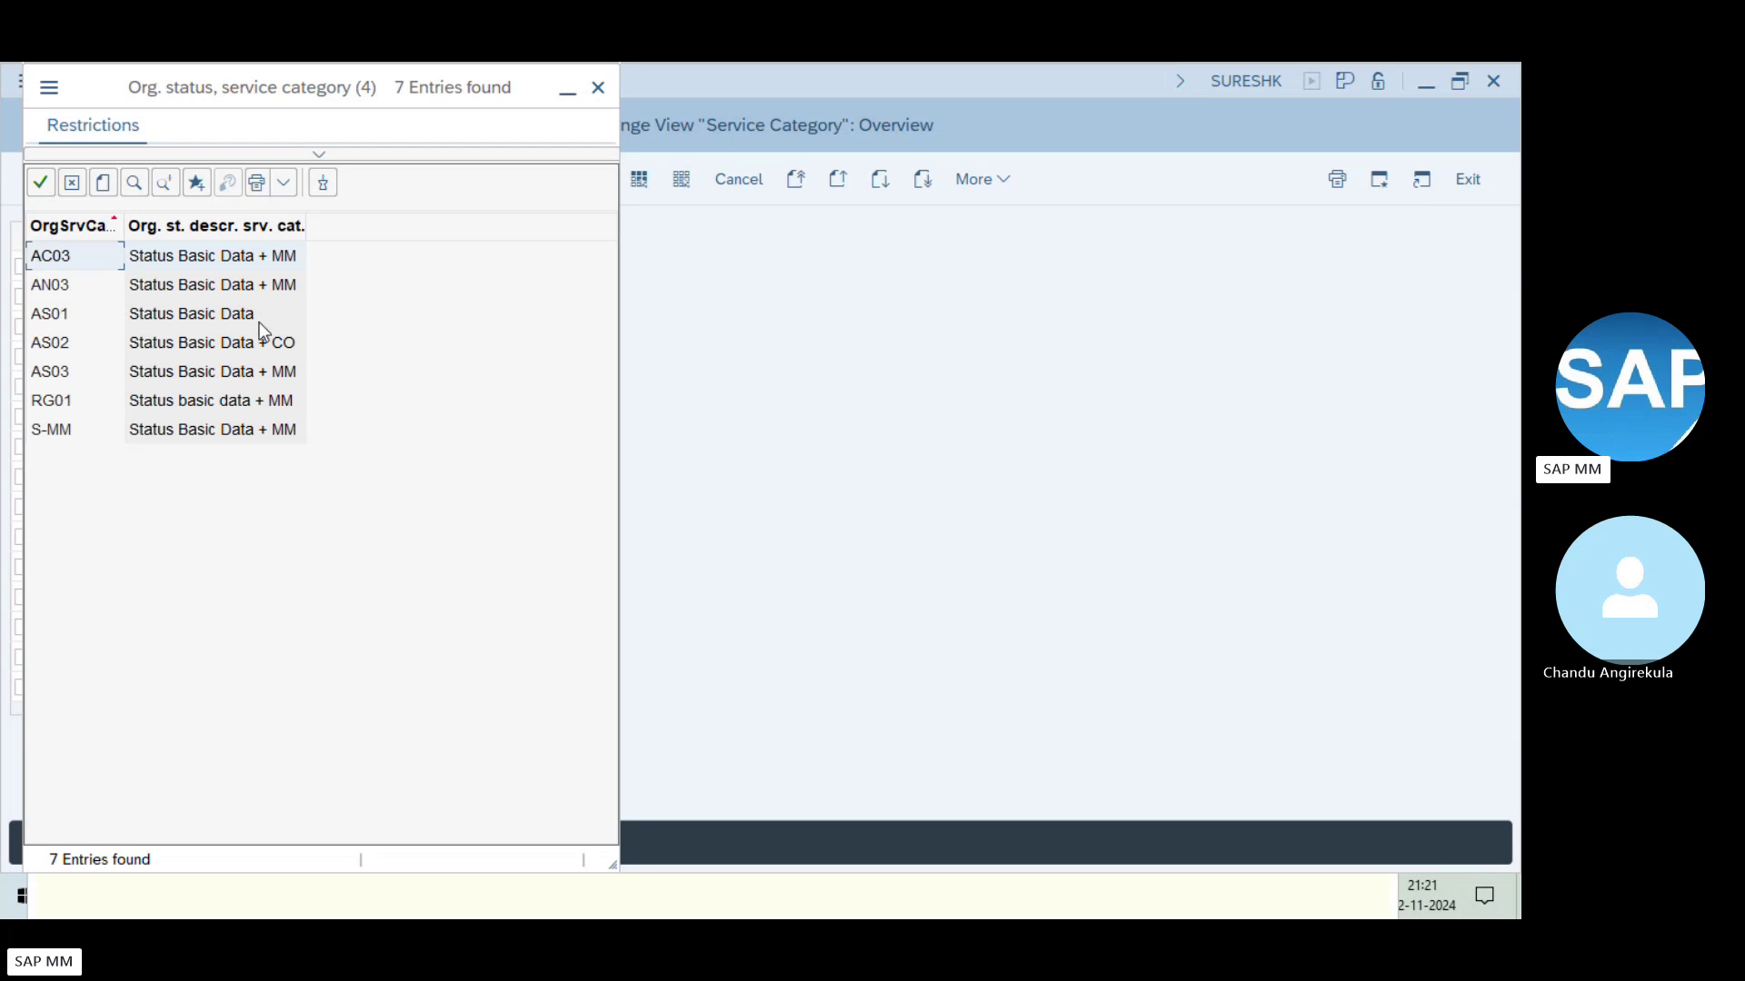
key(Escape)
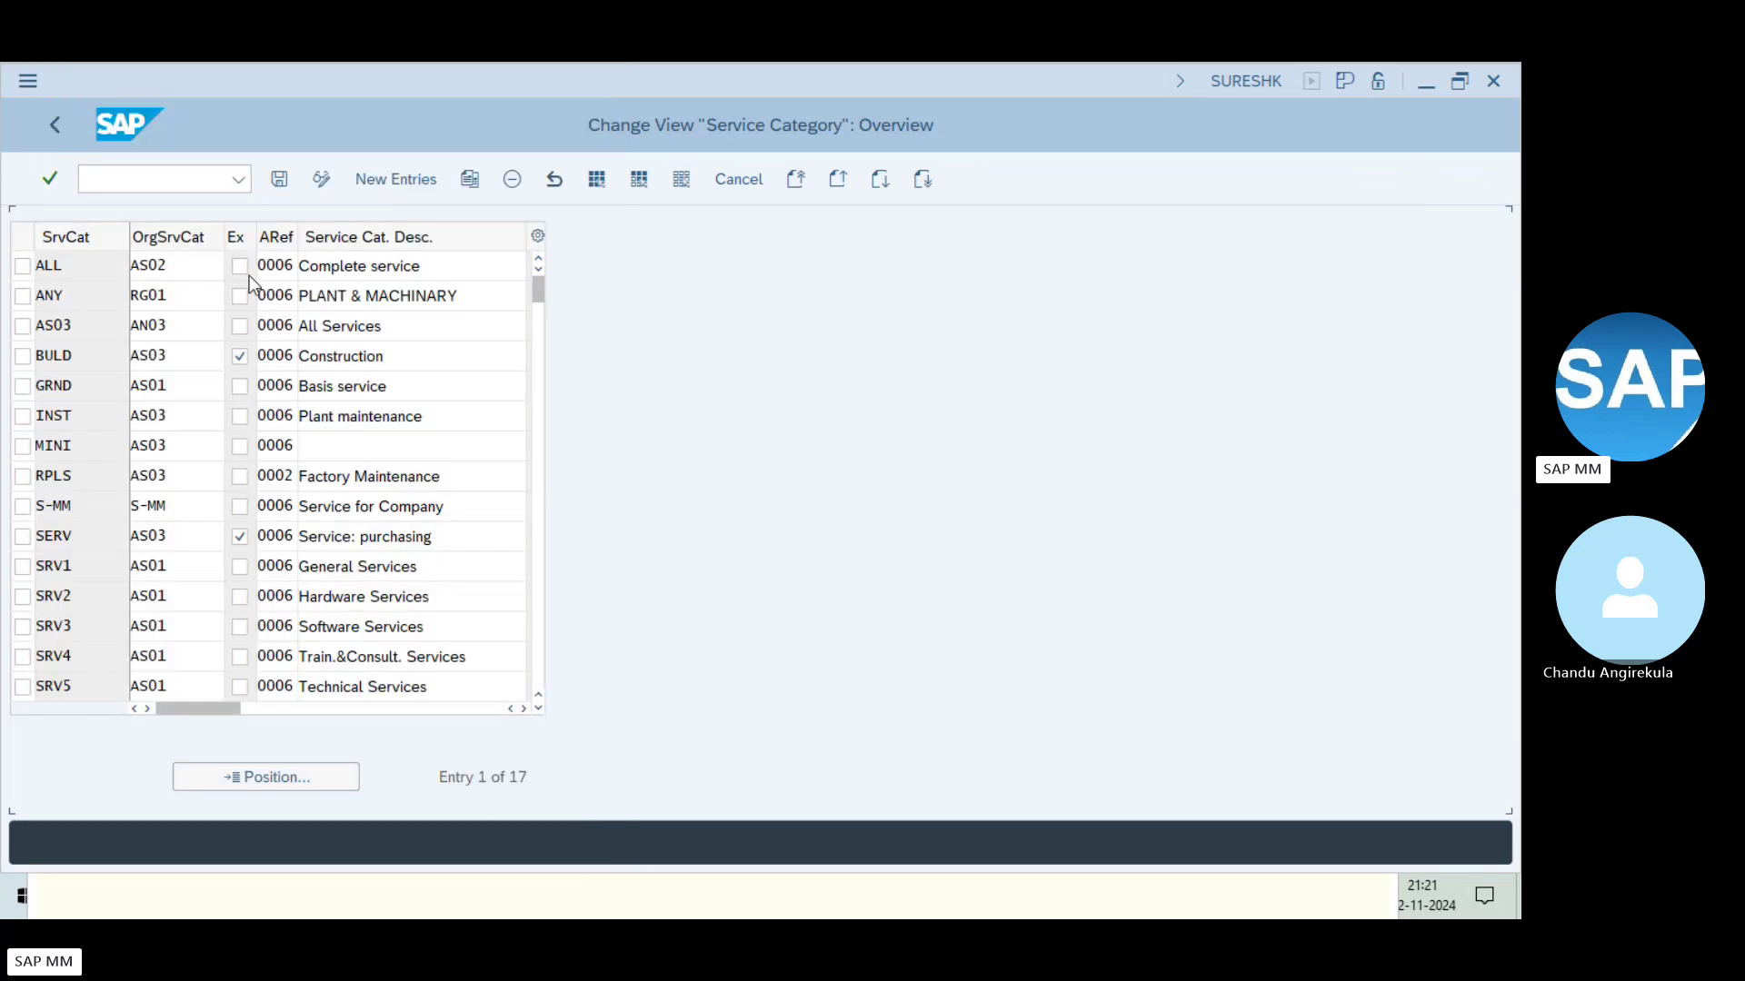
key(F3)
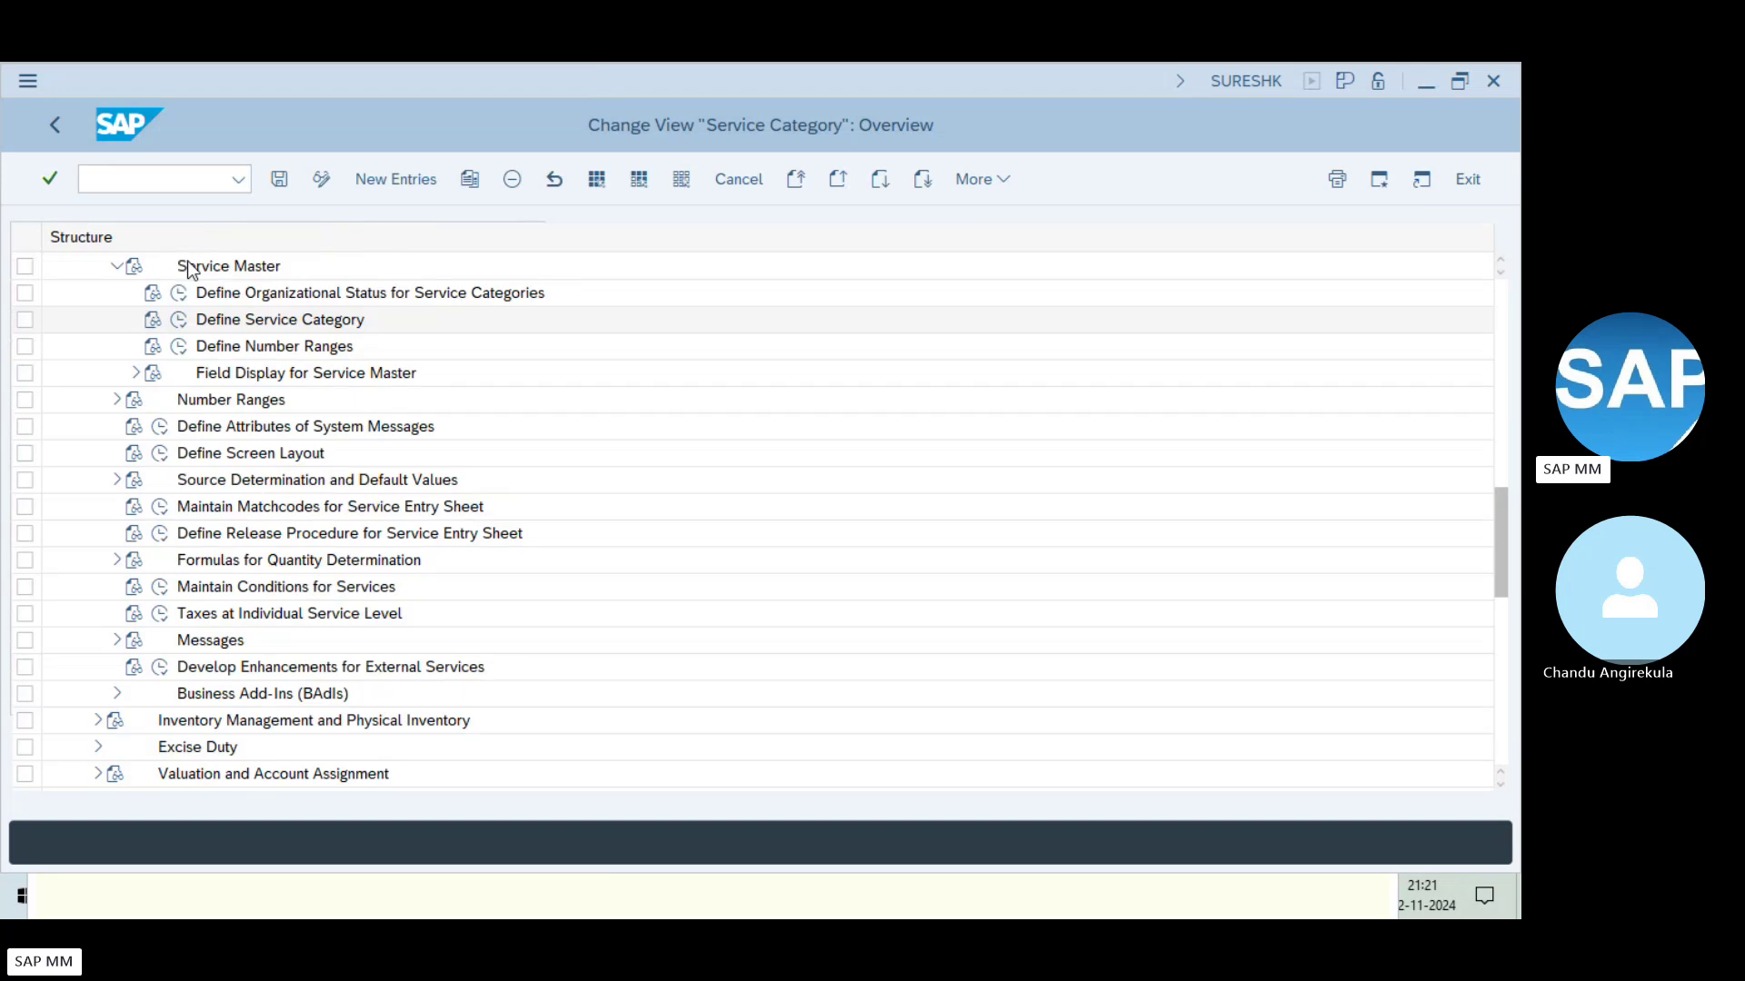
Open Define Number Ranges under Service Master, view the number range intervals, and return to the IMG structure
click(261, 354)
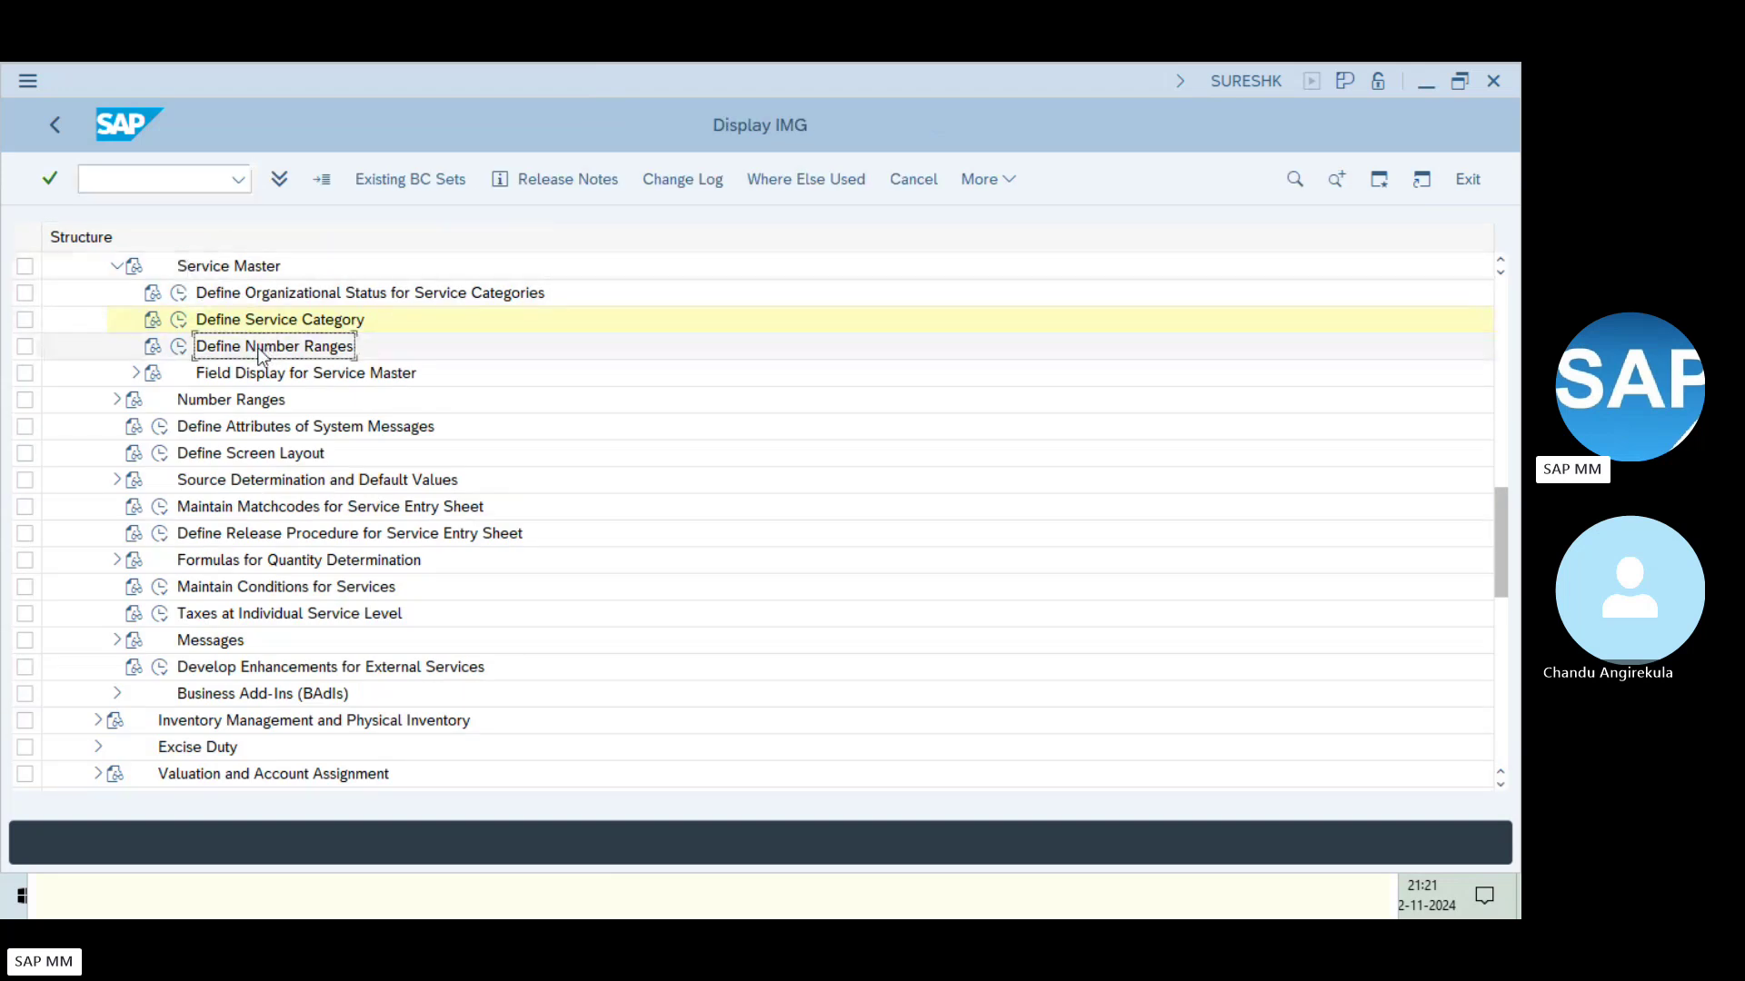
click(179, 346)
click(127, 305)
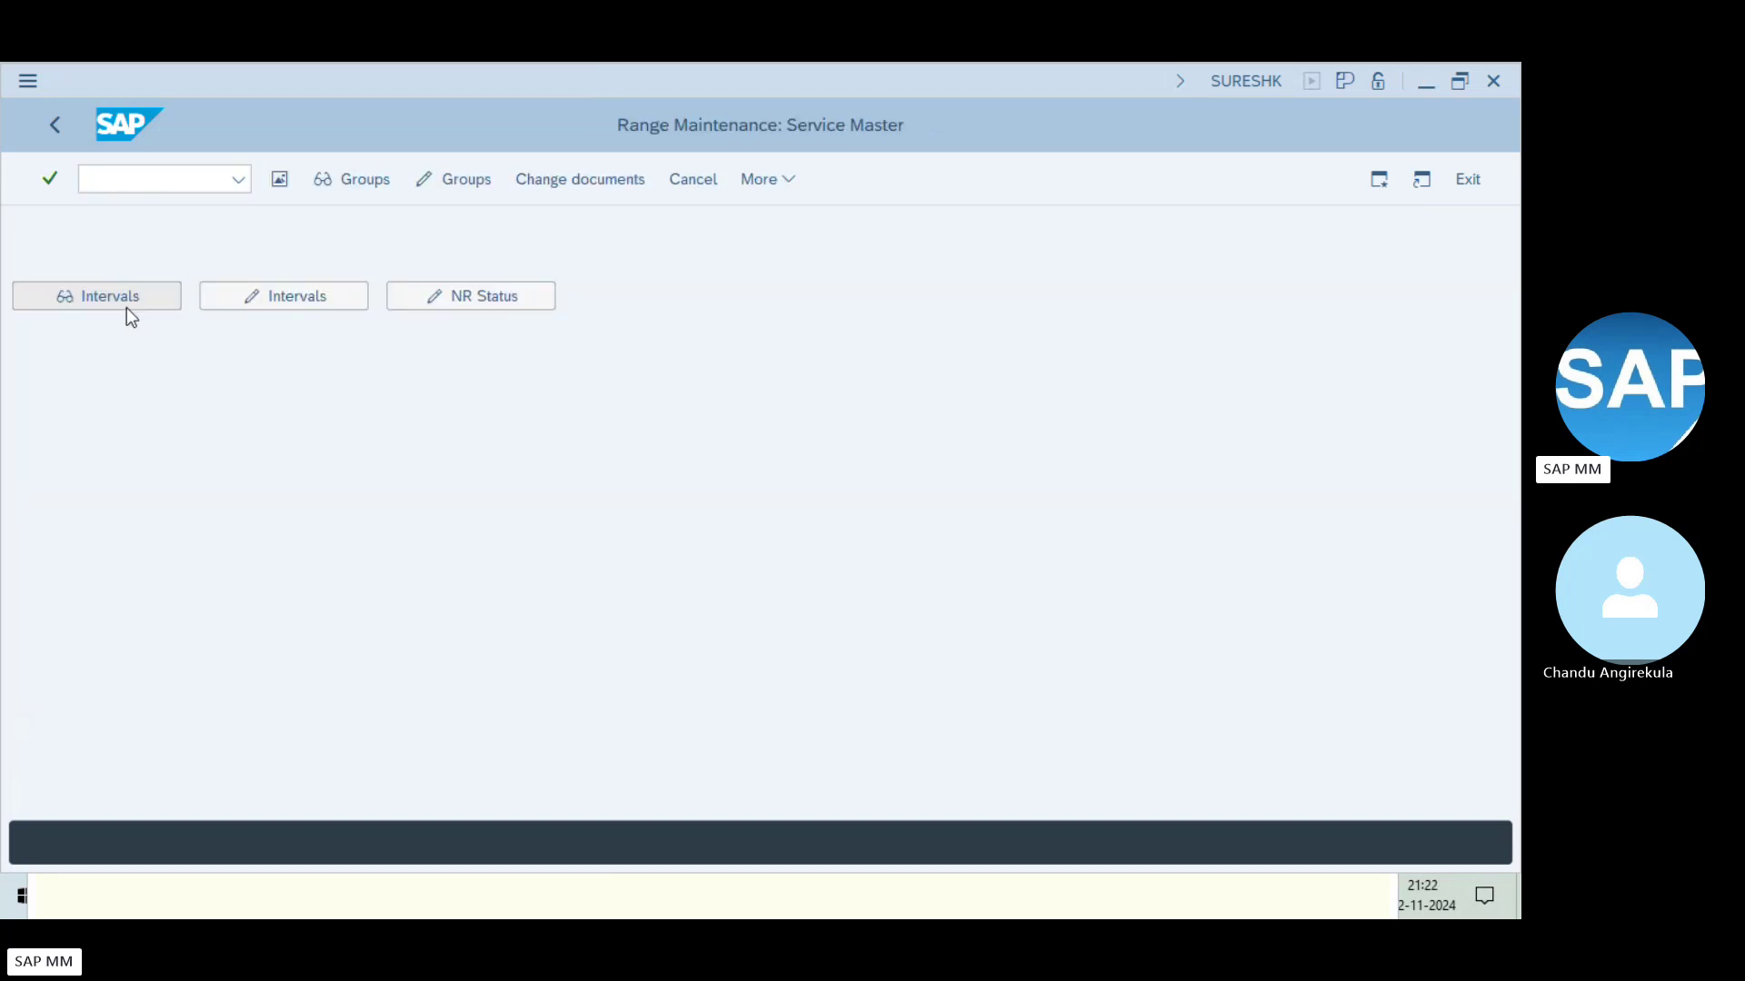
key(F3)
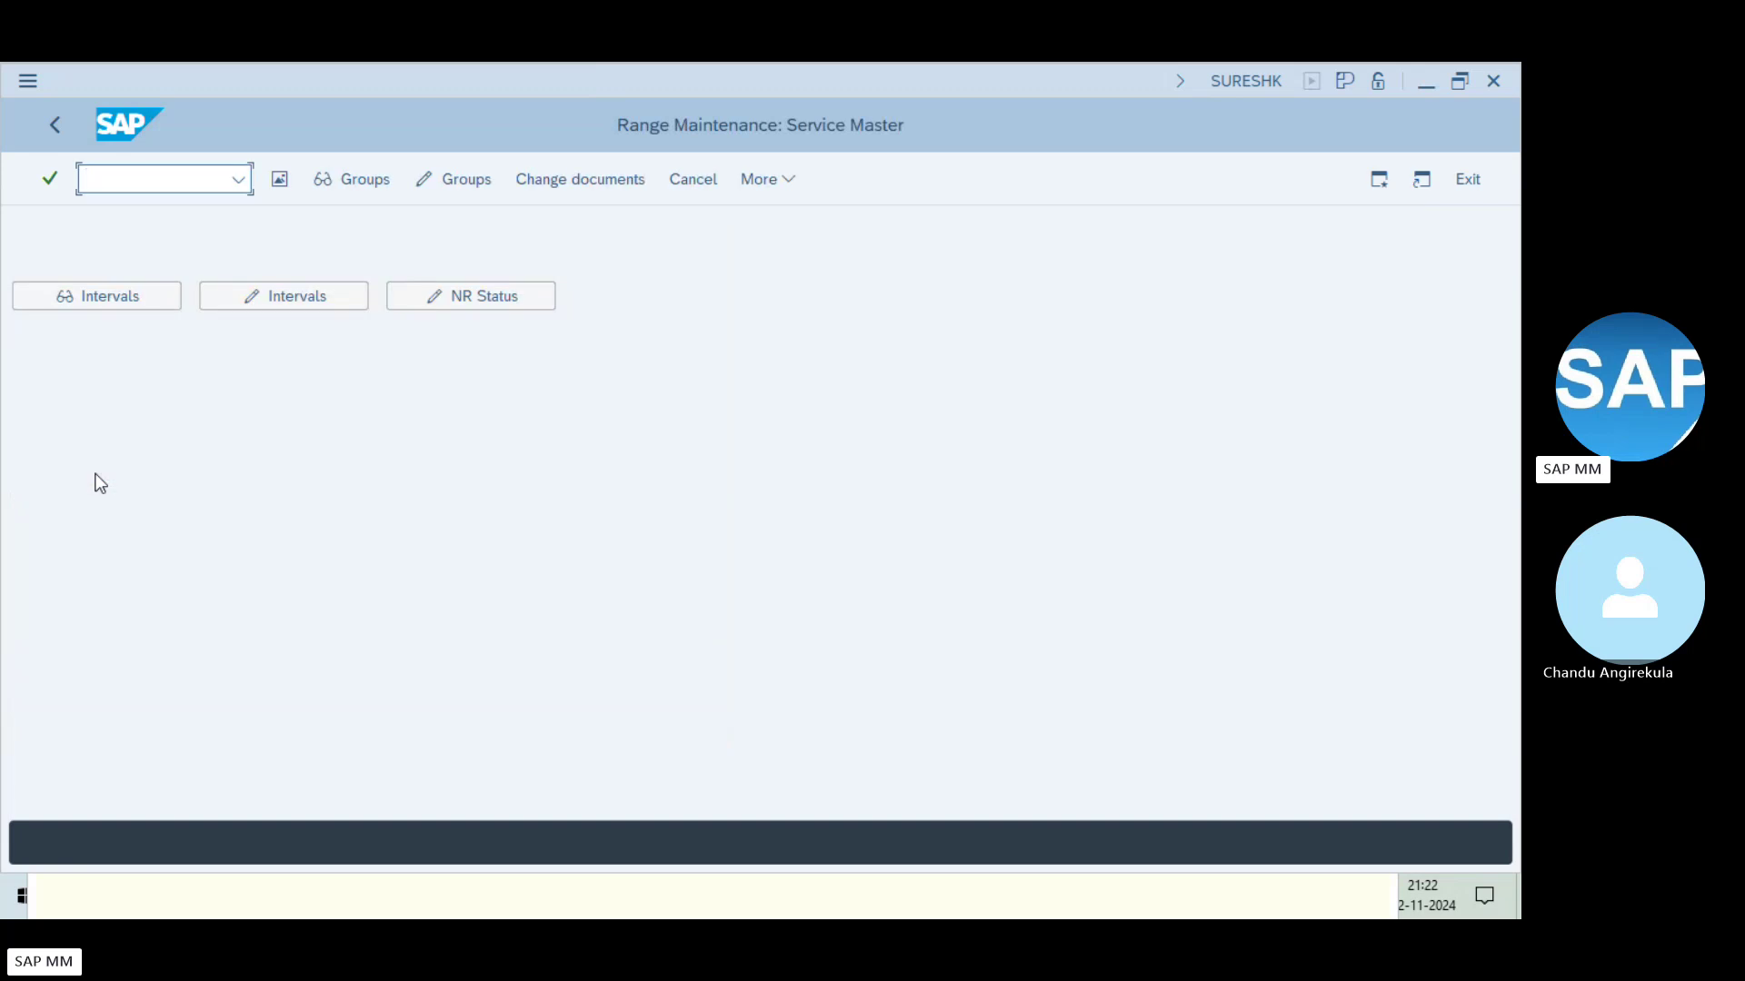
key(F3)
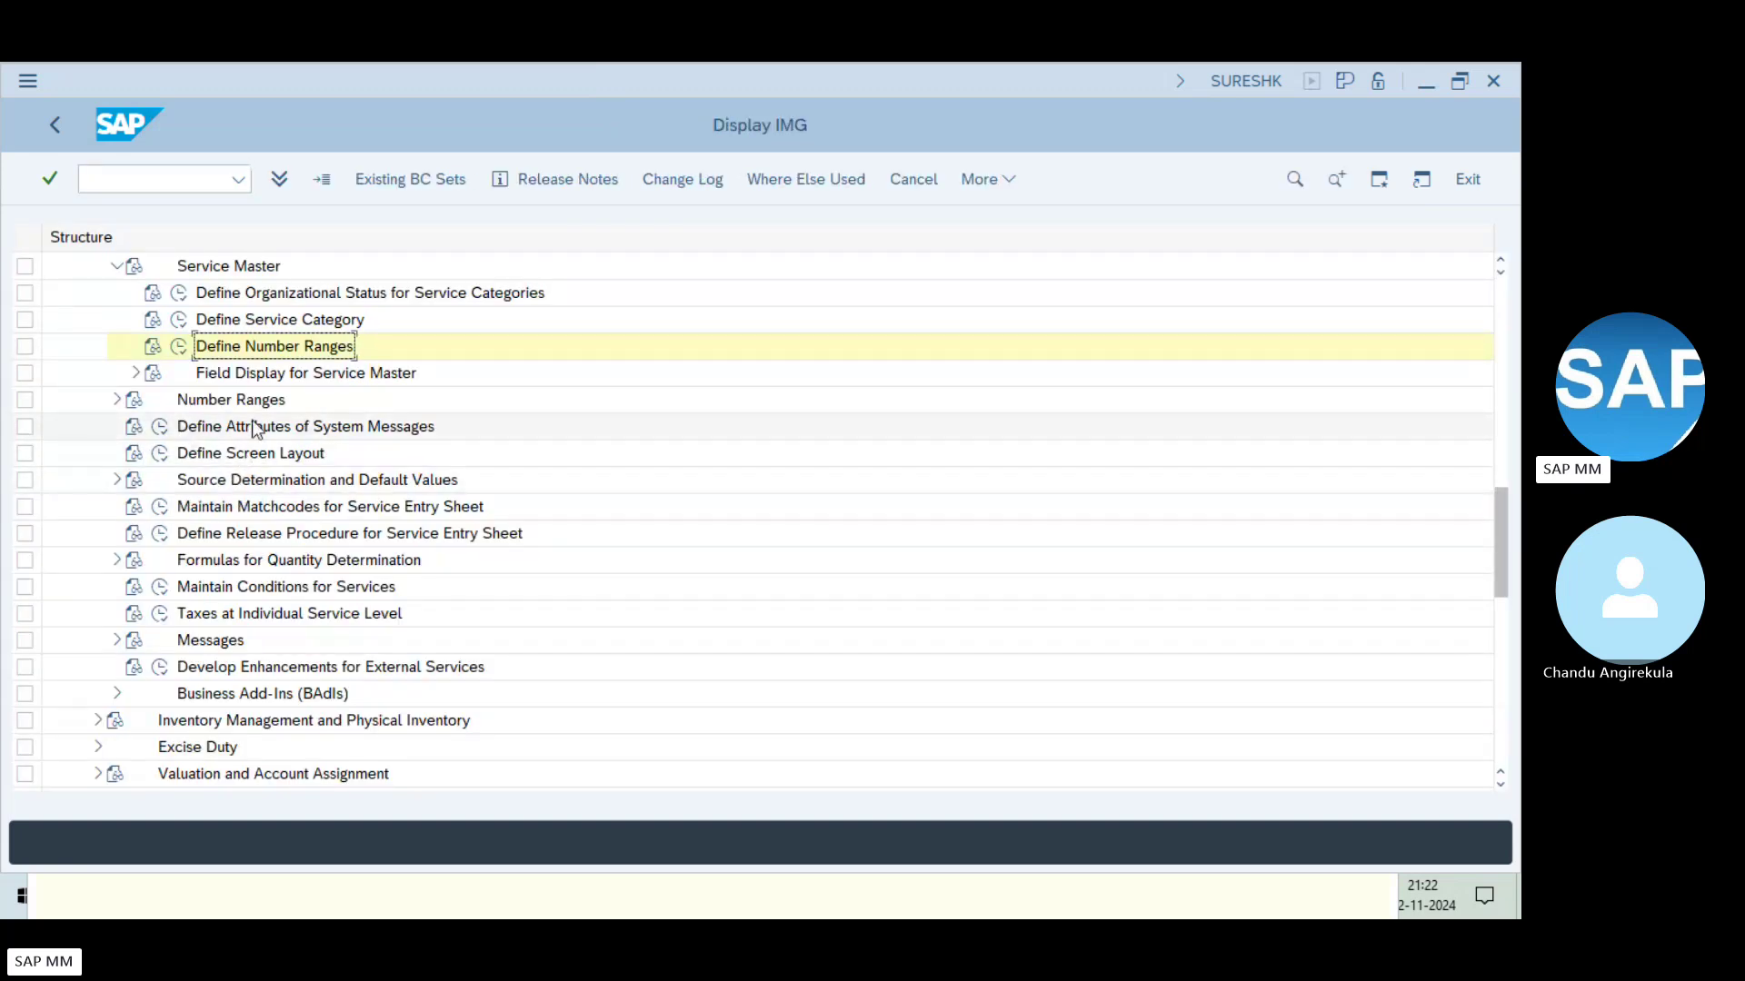
Expand Field Display for Service Master and Number Ranges to review their activities, and return to the service record being created
click(136, 373)
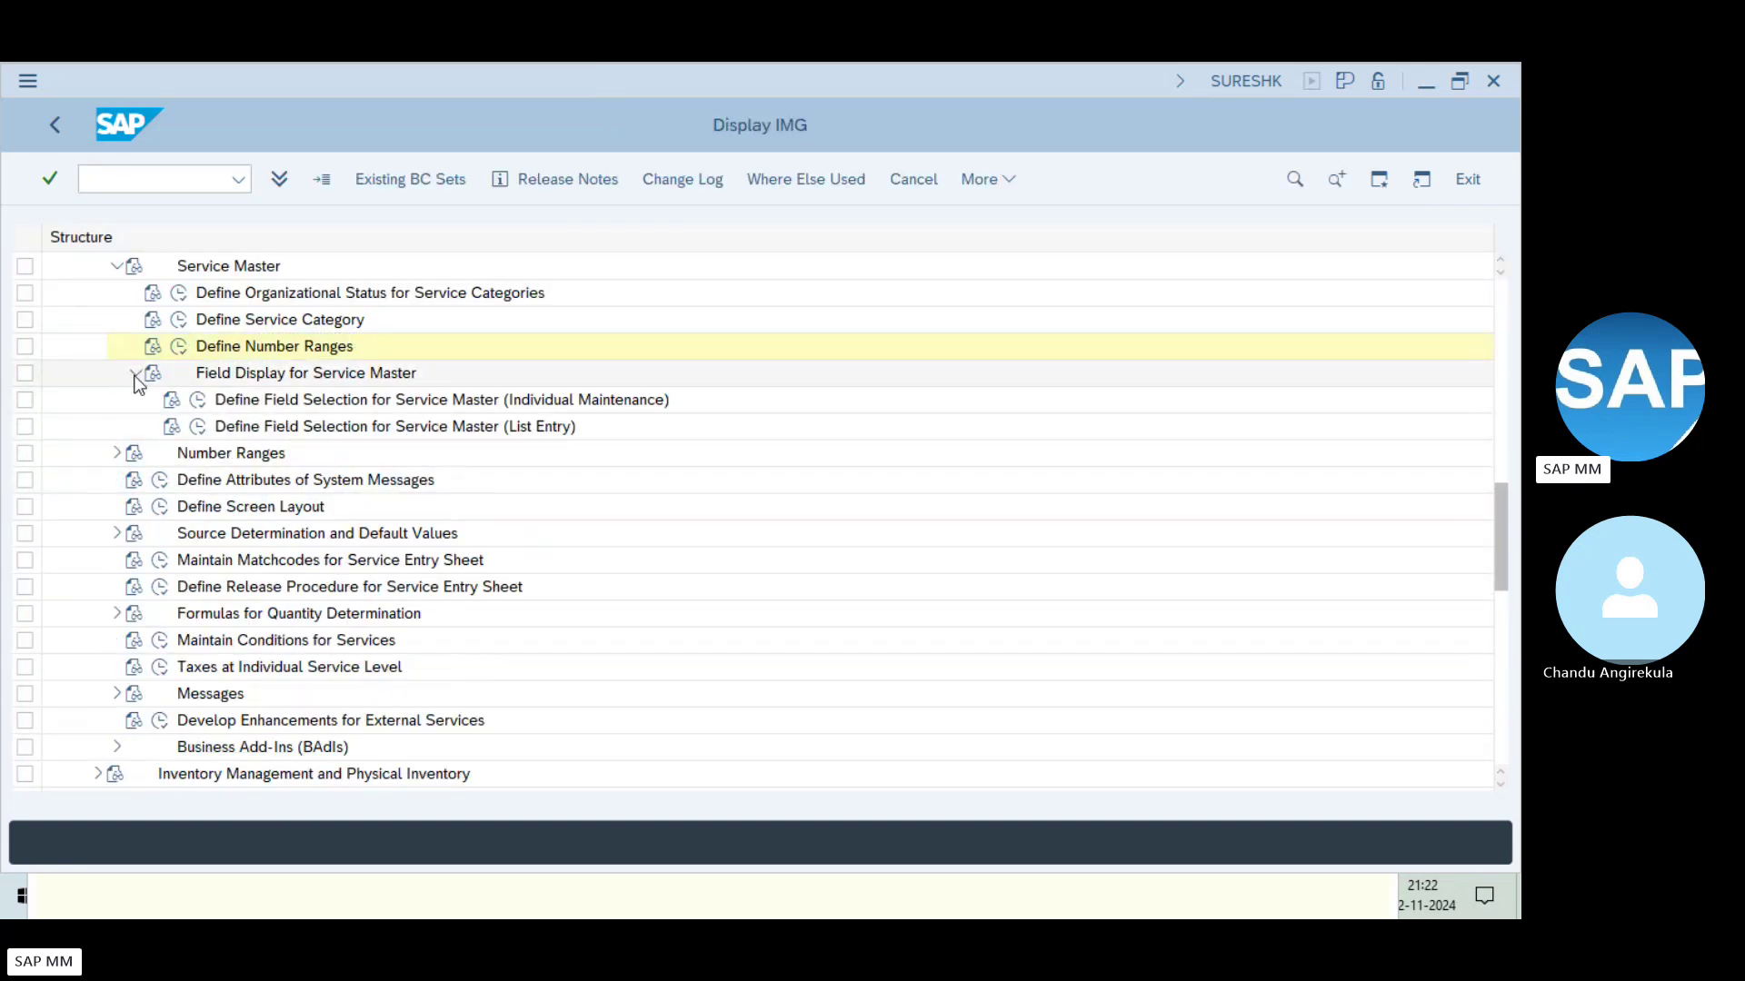
click(291, 402)
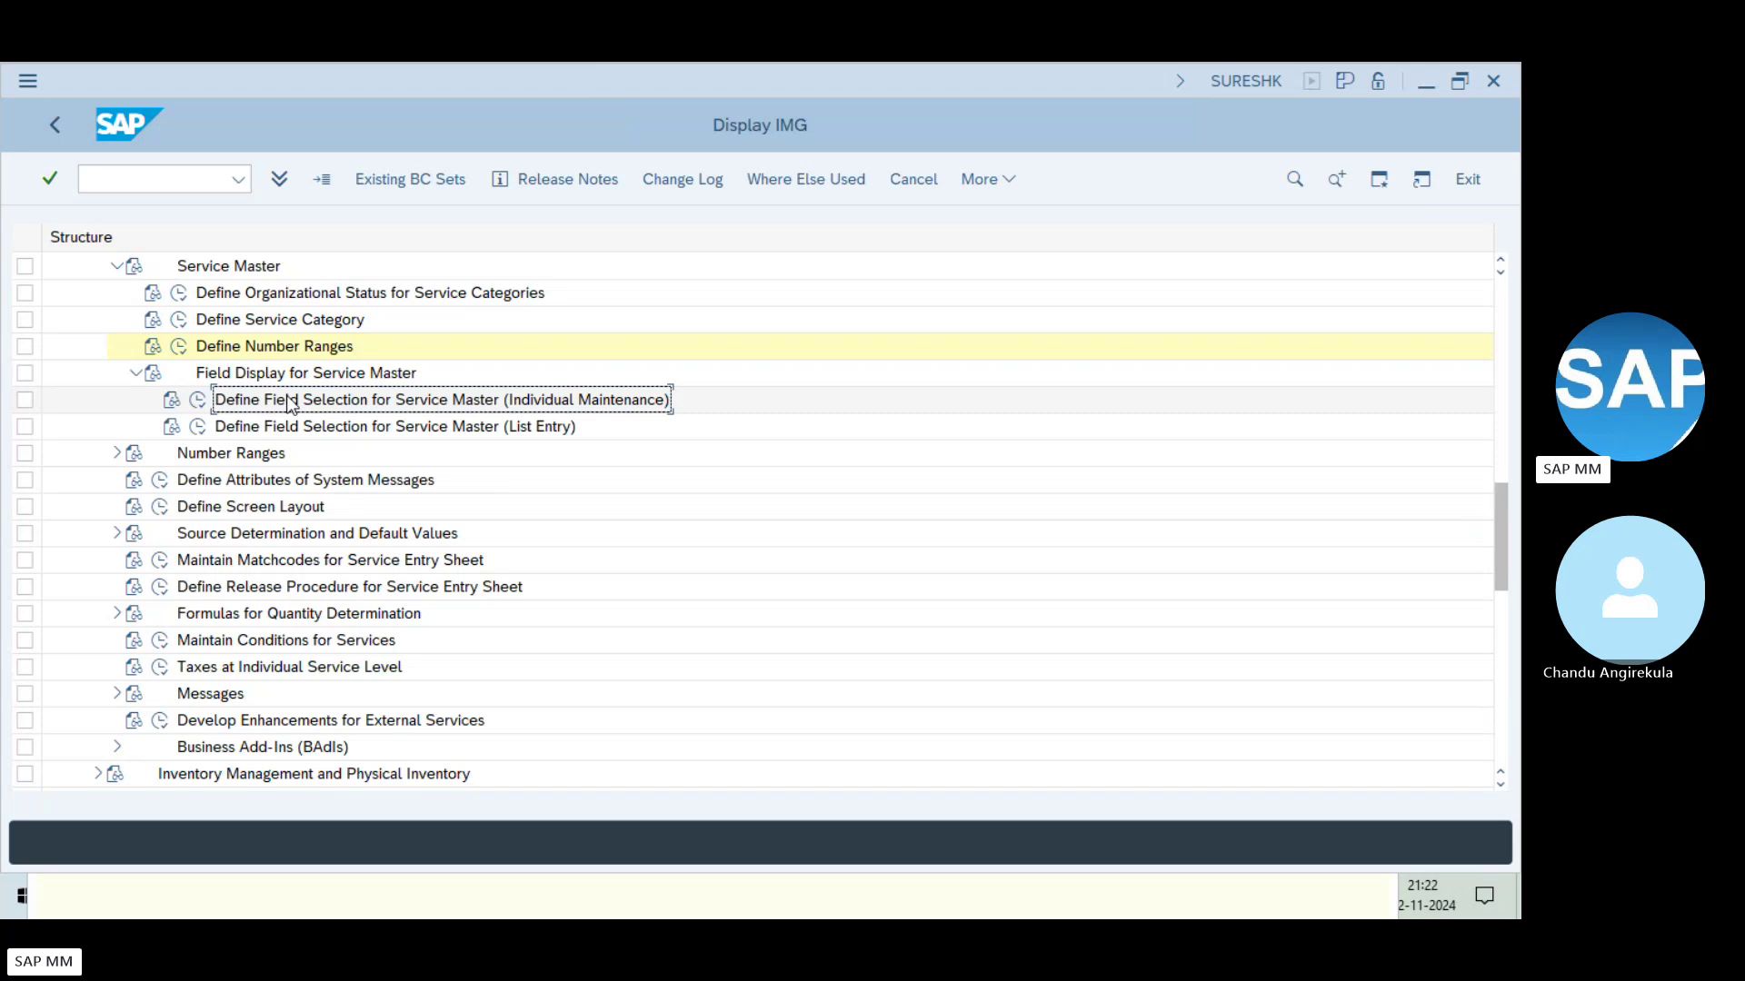
click(218, 454)
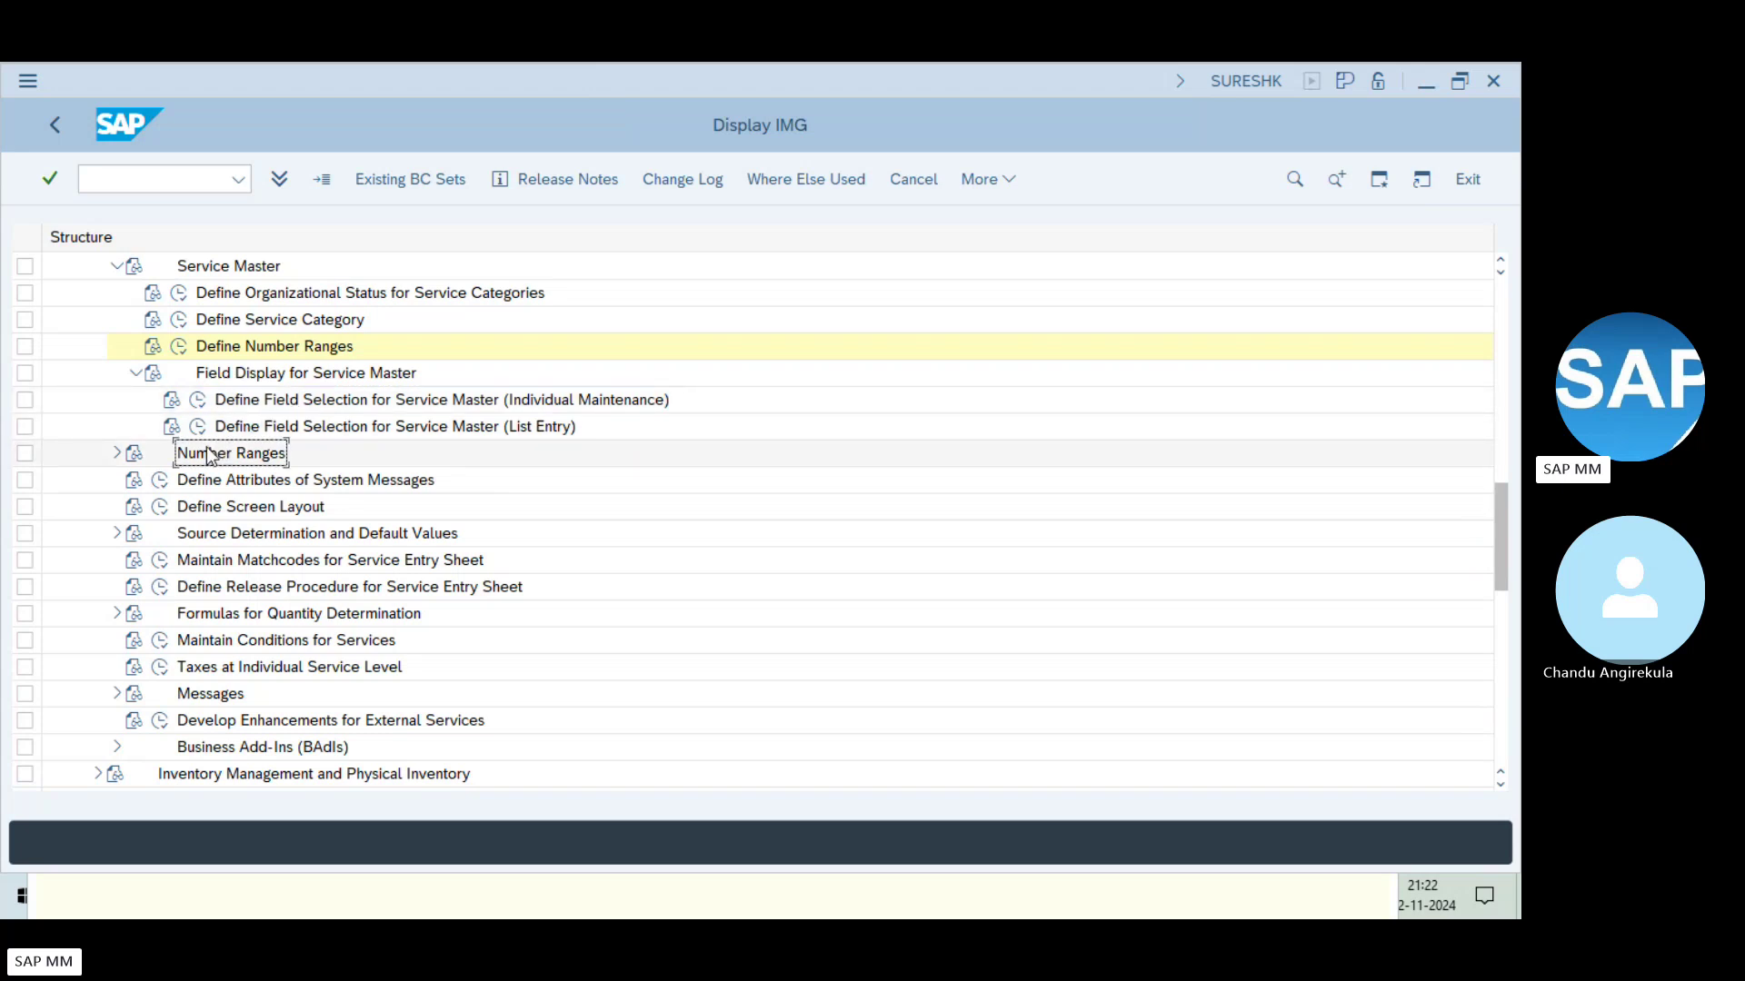
click(112, 456)
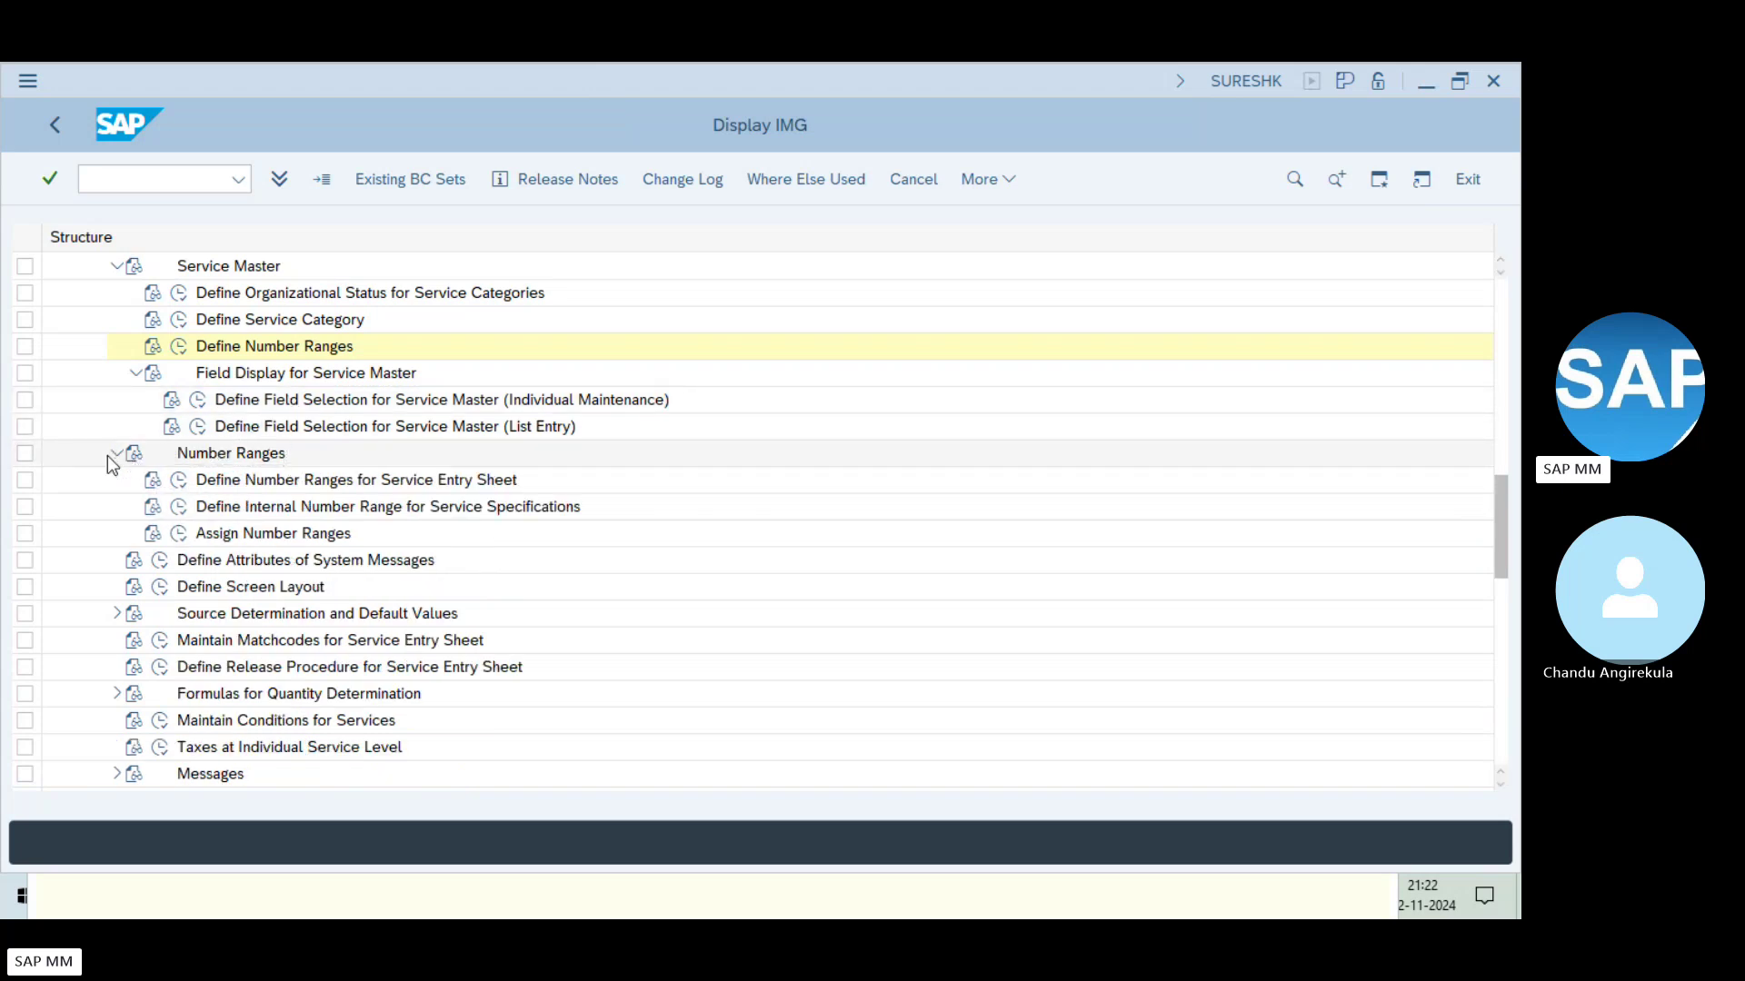
click(366, 488)
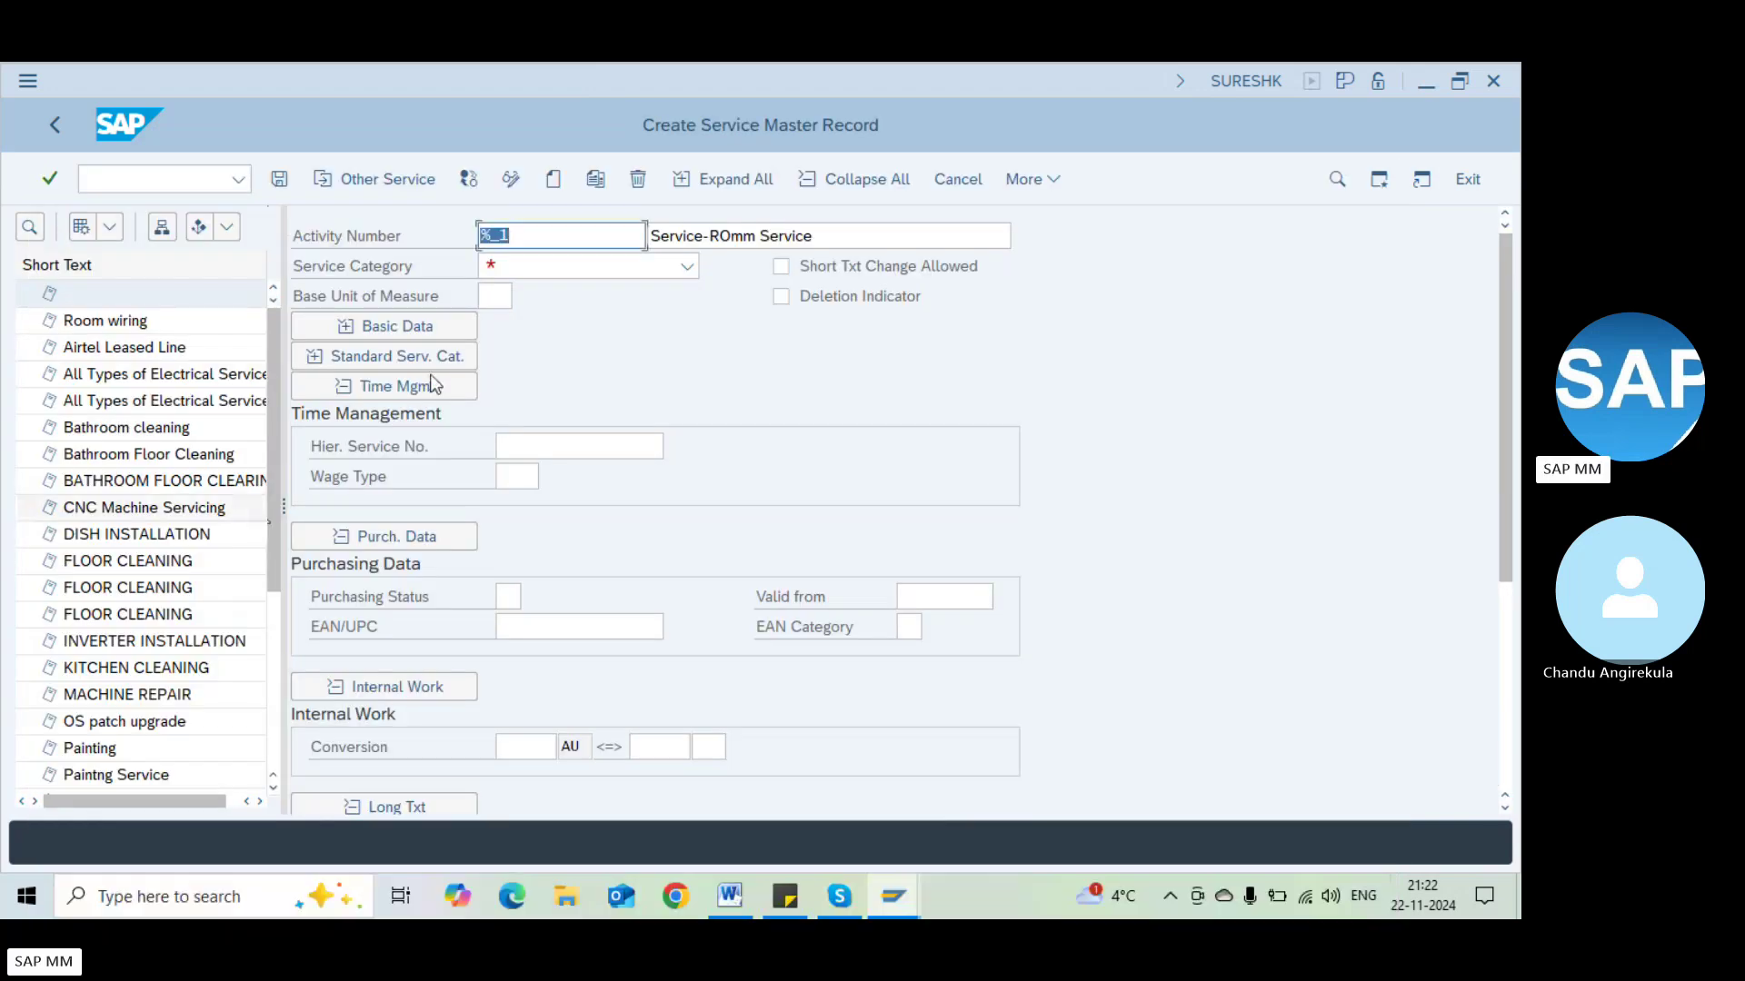
Set the service category to ALL Complete service and browse the list of base units of measure without choosing one
click(580, 267)
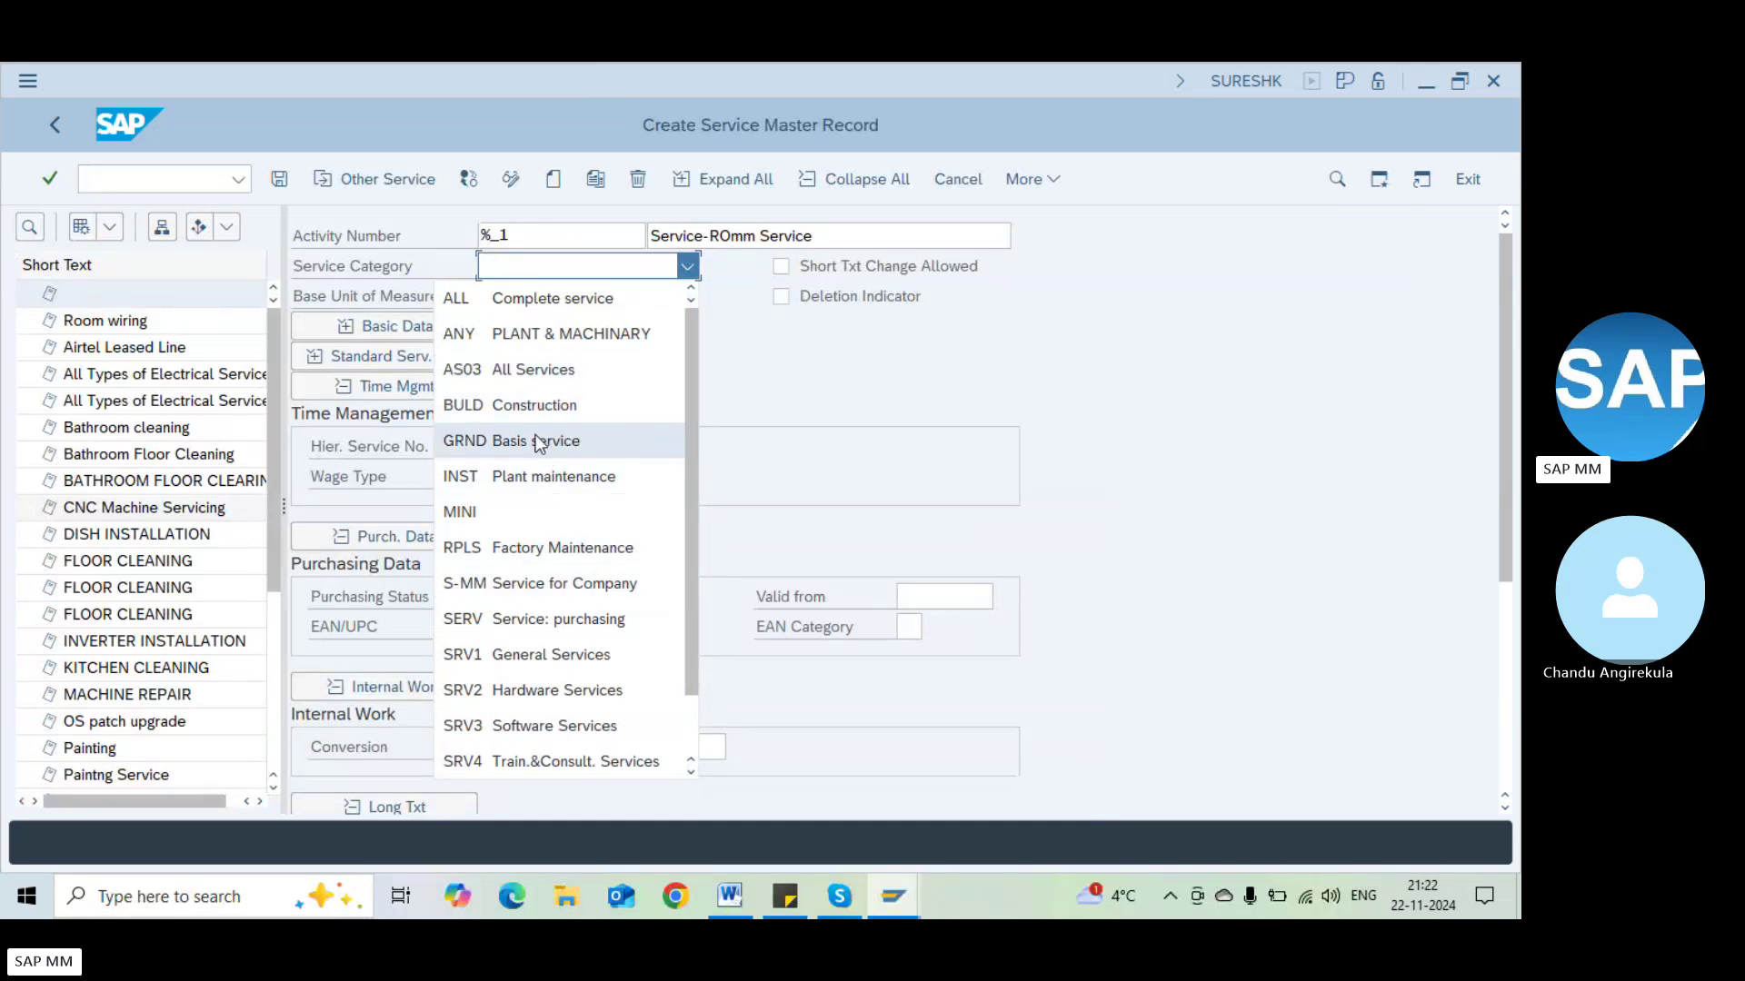
click(507, 289)
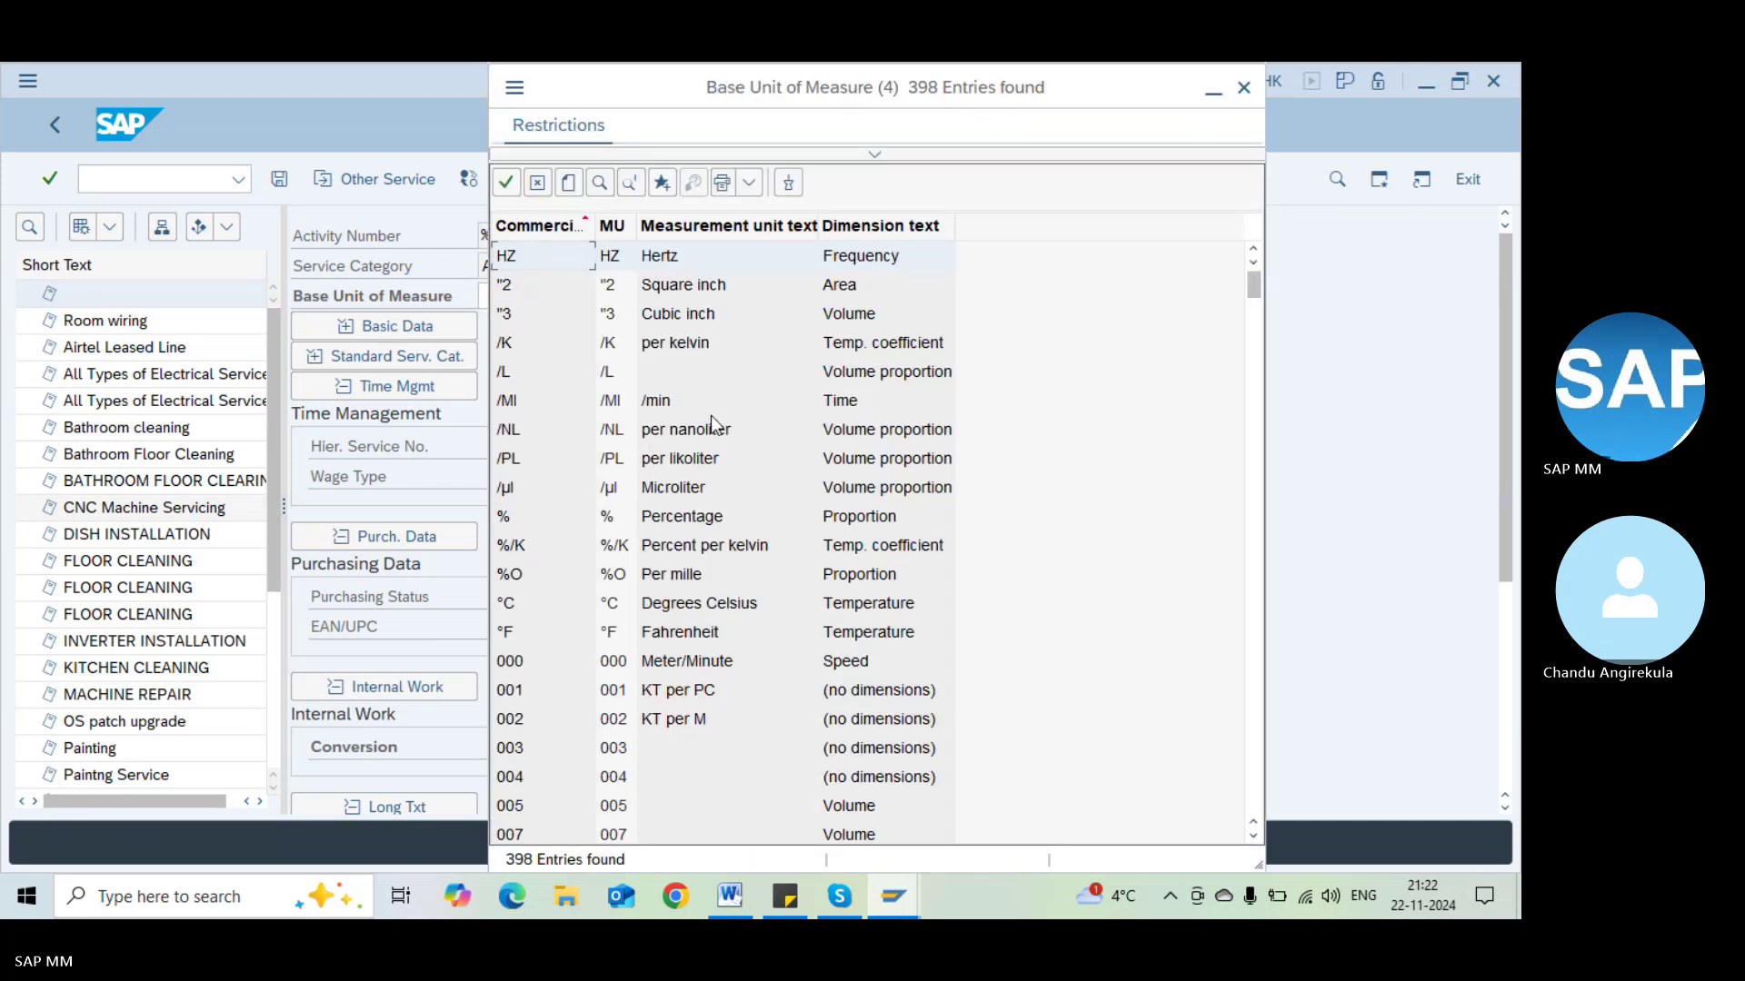
click(1253, 627)
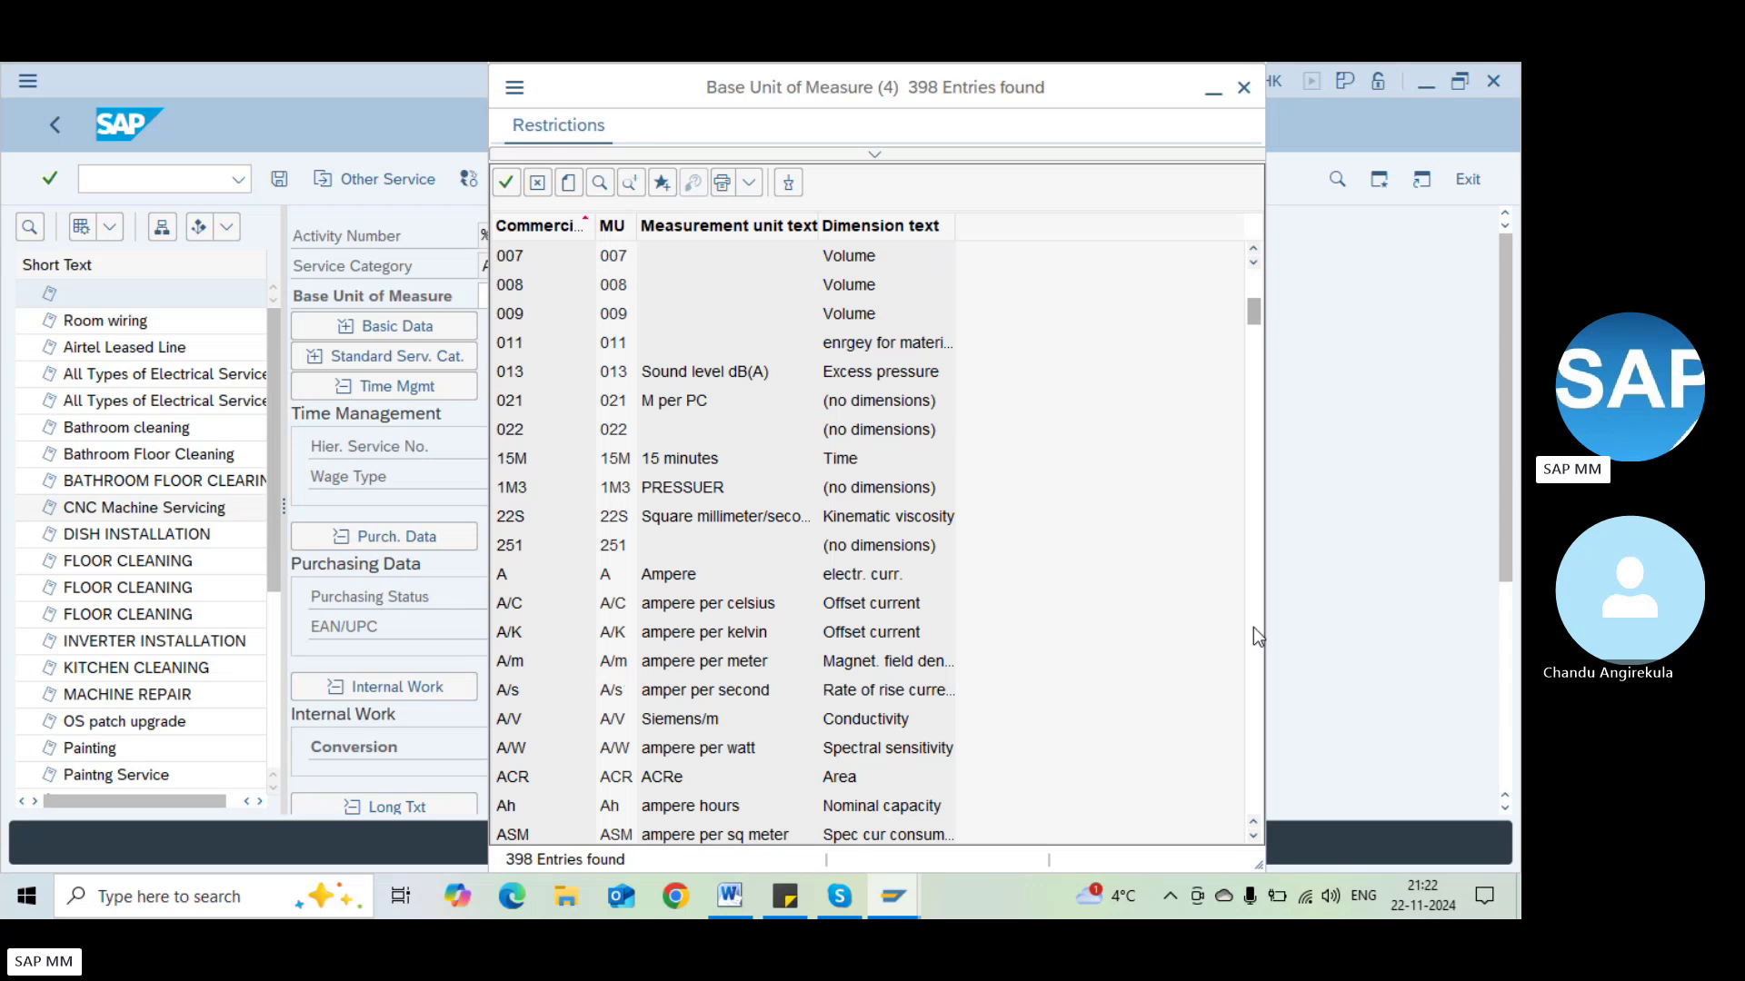
click(1253, 627)
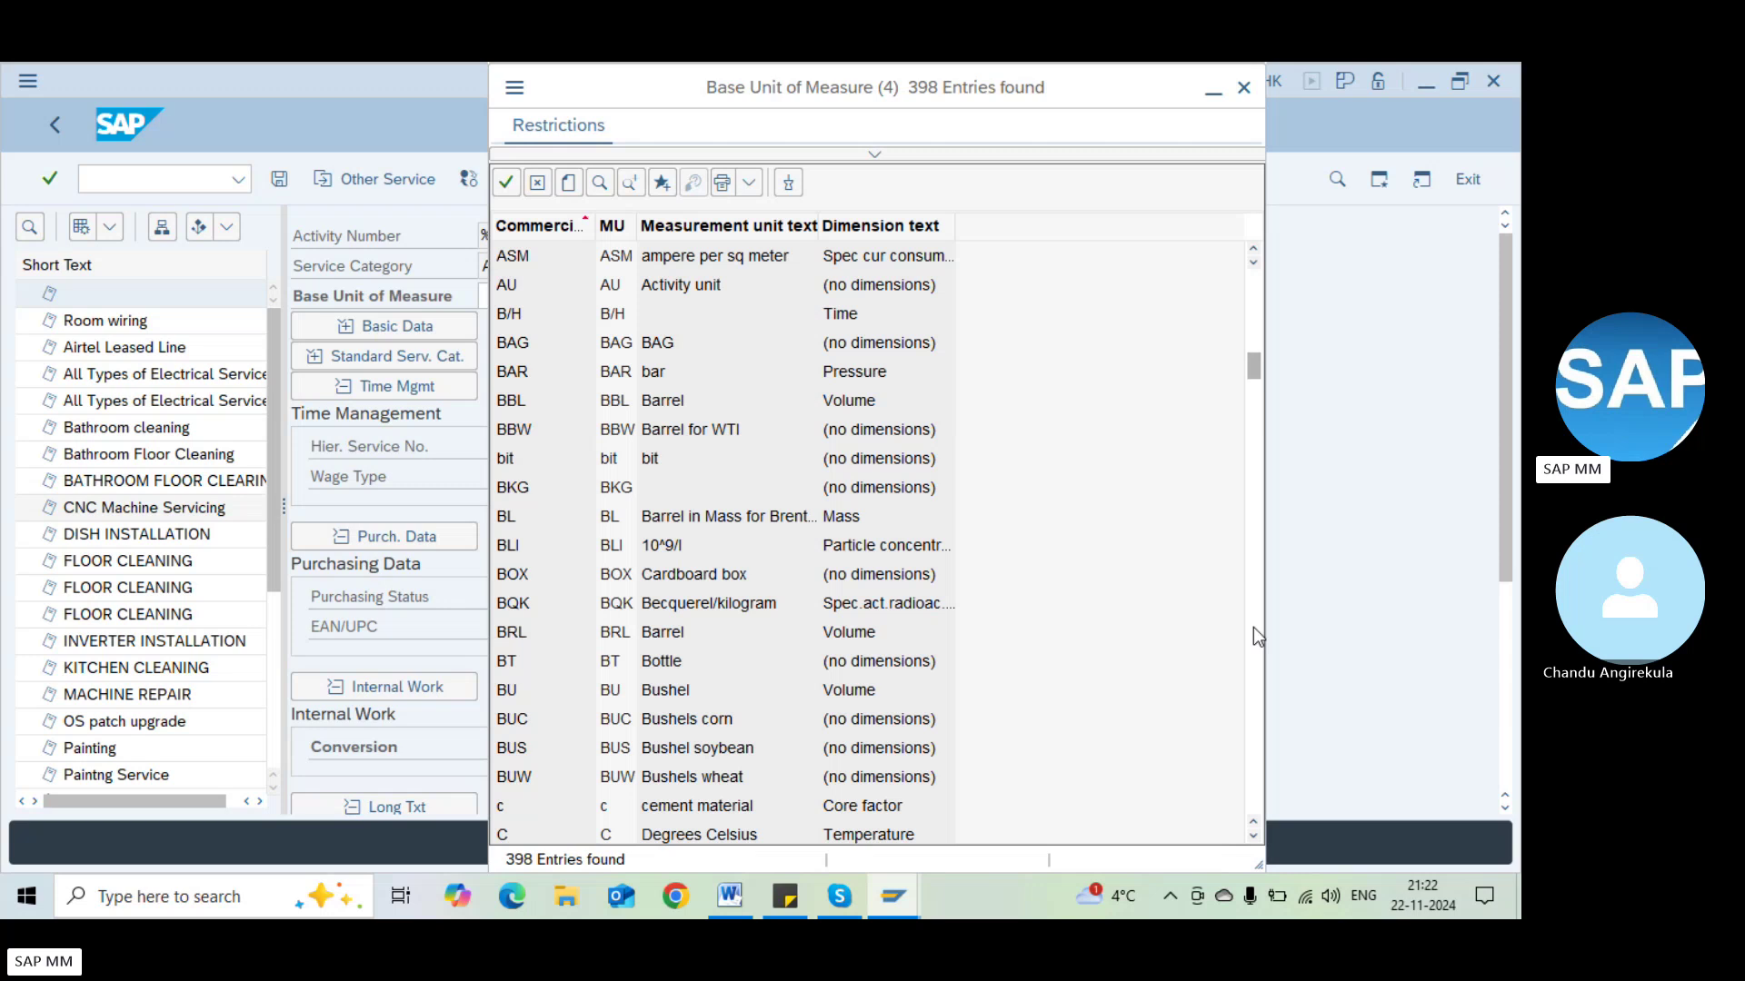
click(1253, 627)
click(1253, 627)
click(1253, 627)
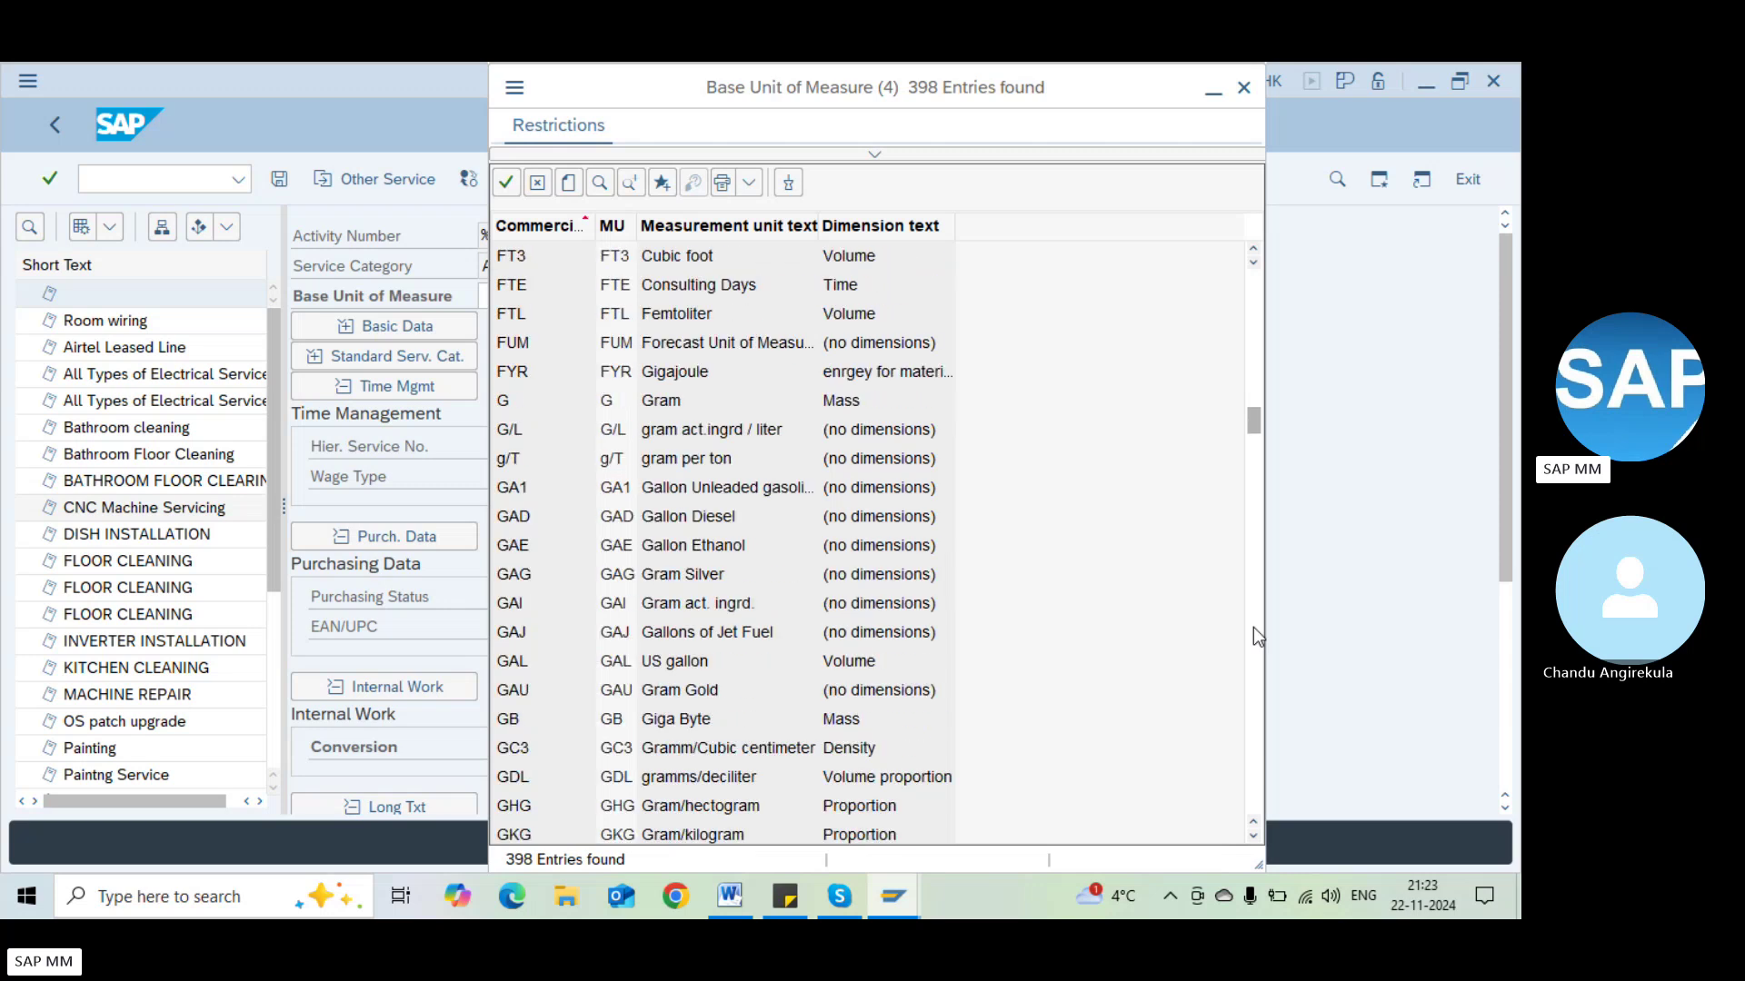
key(Escape)
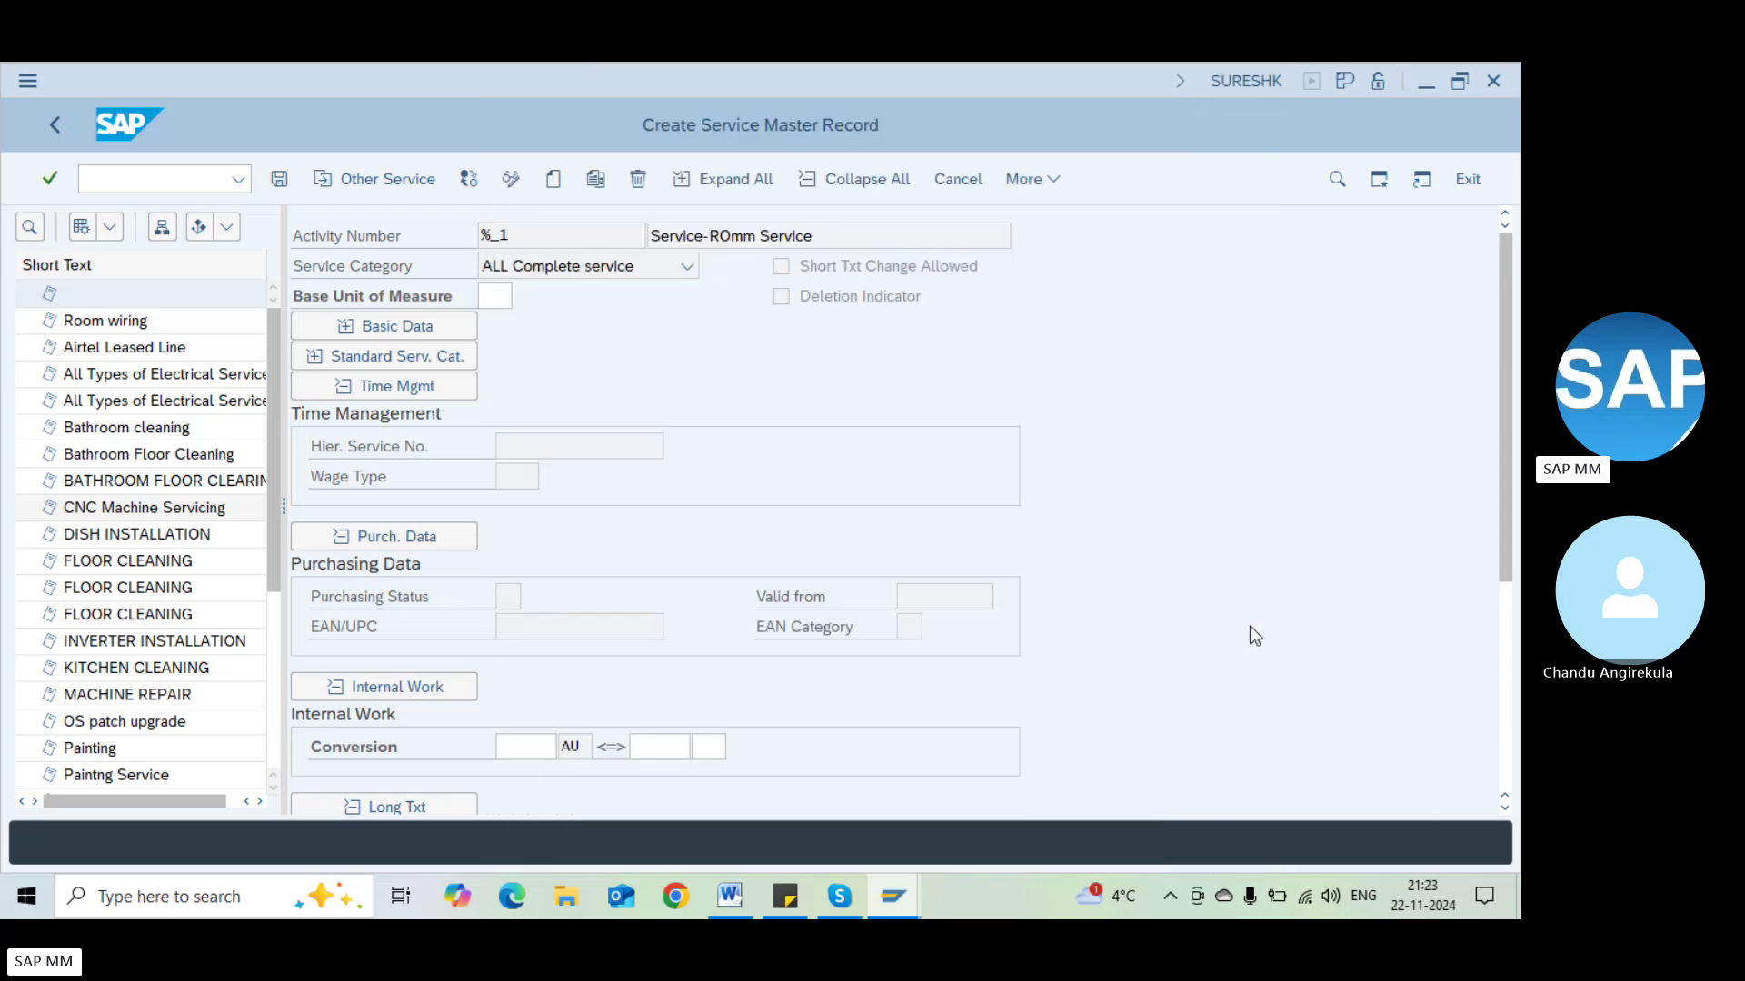
Set the base unit of measure to AU and, with the basic data section expanded, allow short text changes
text(AU)
key(Return)
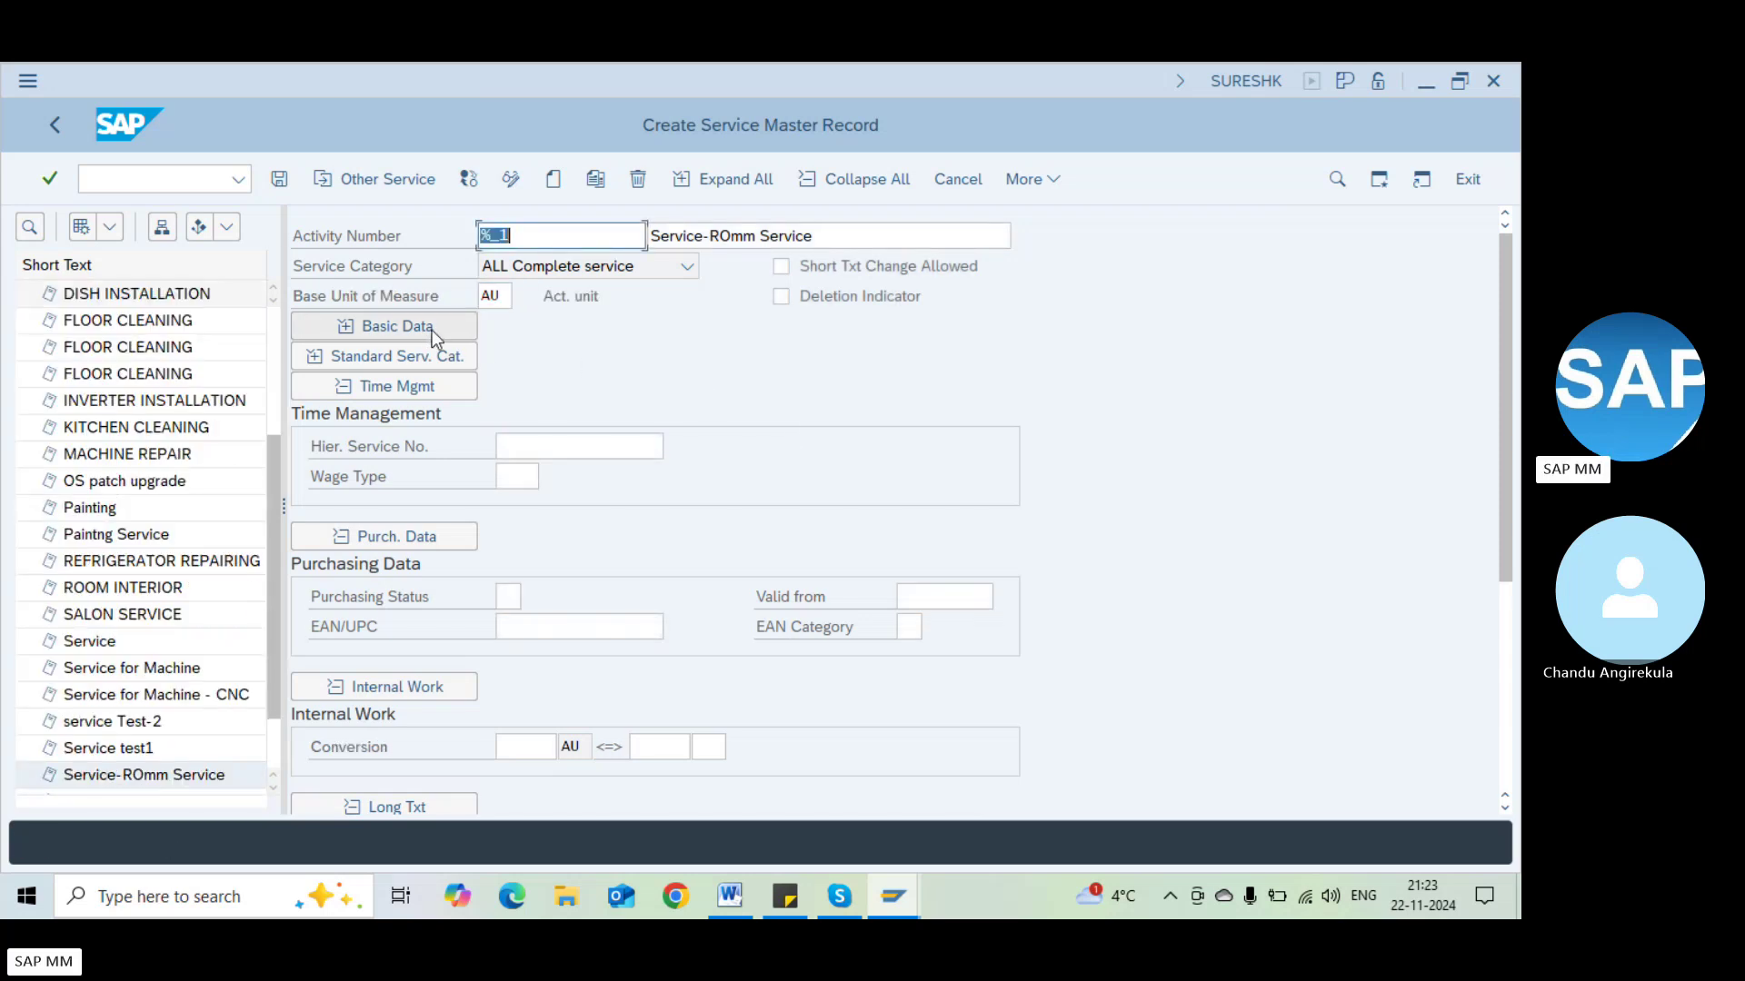
click(410, 327)
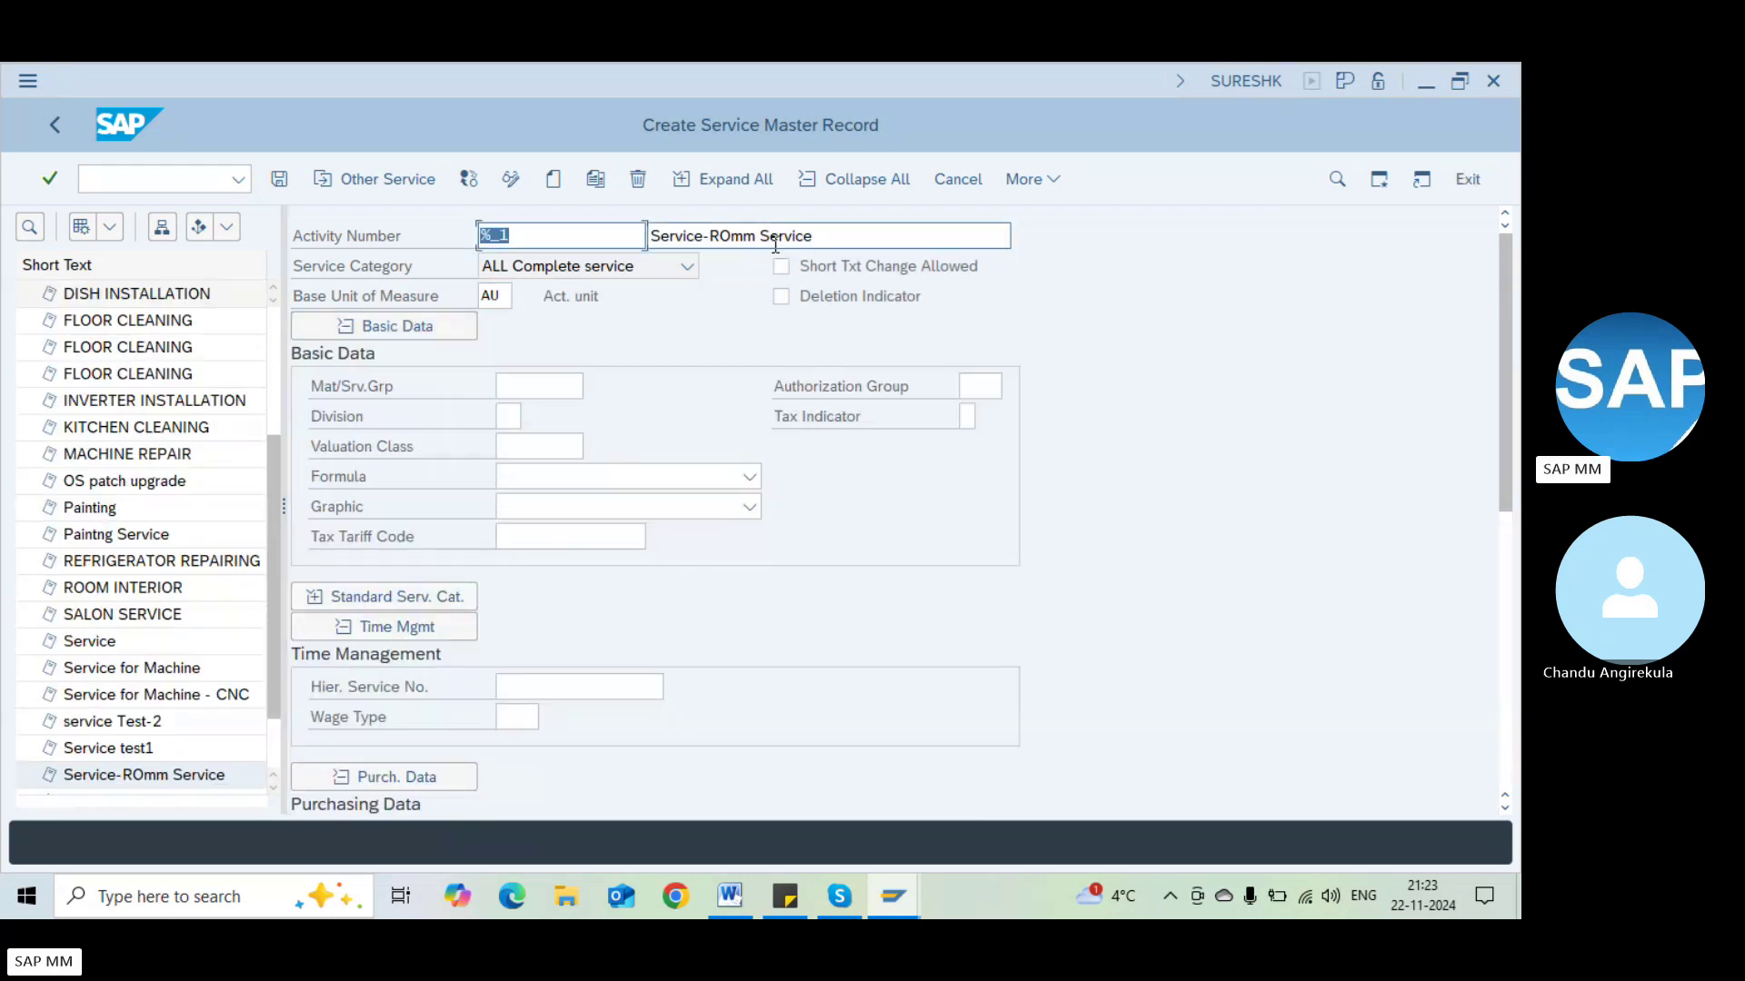
click(863, 237)
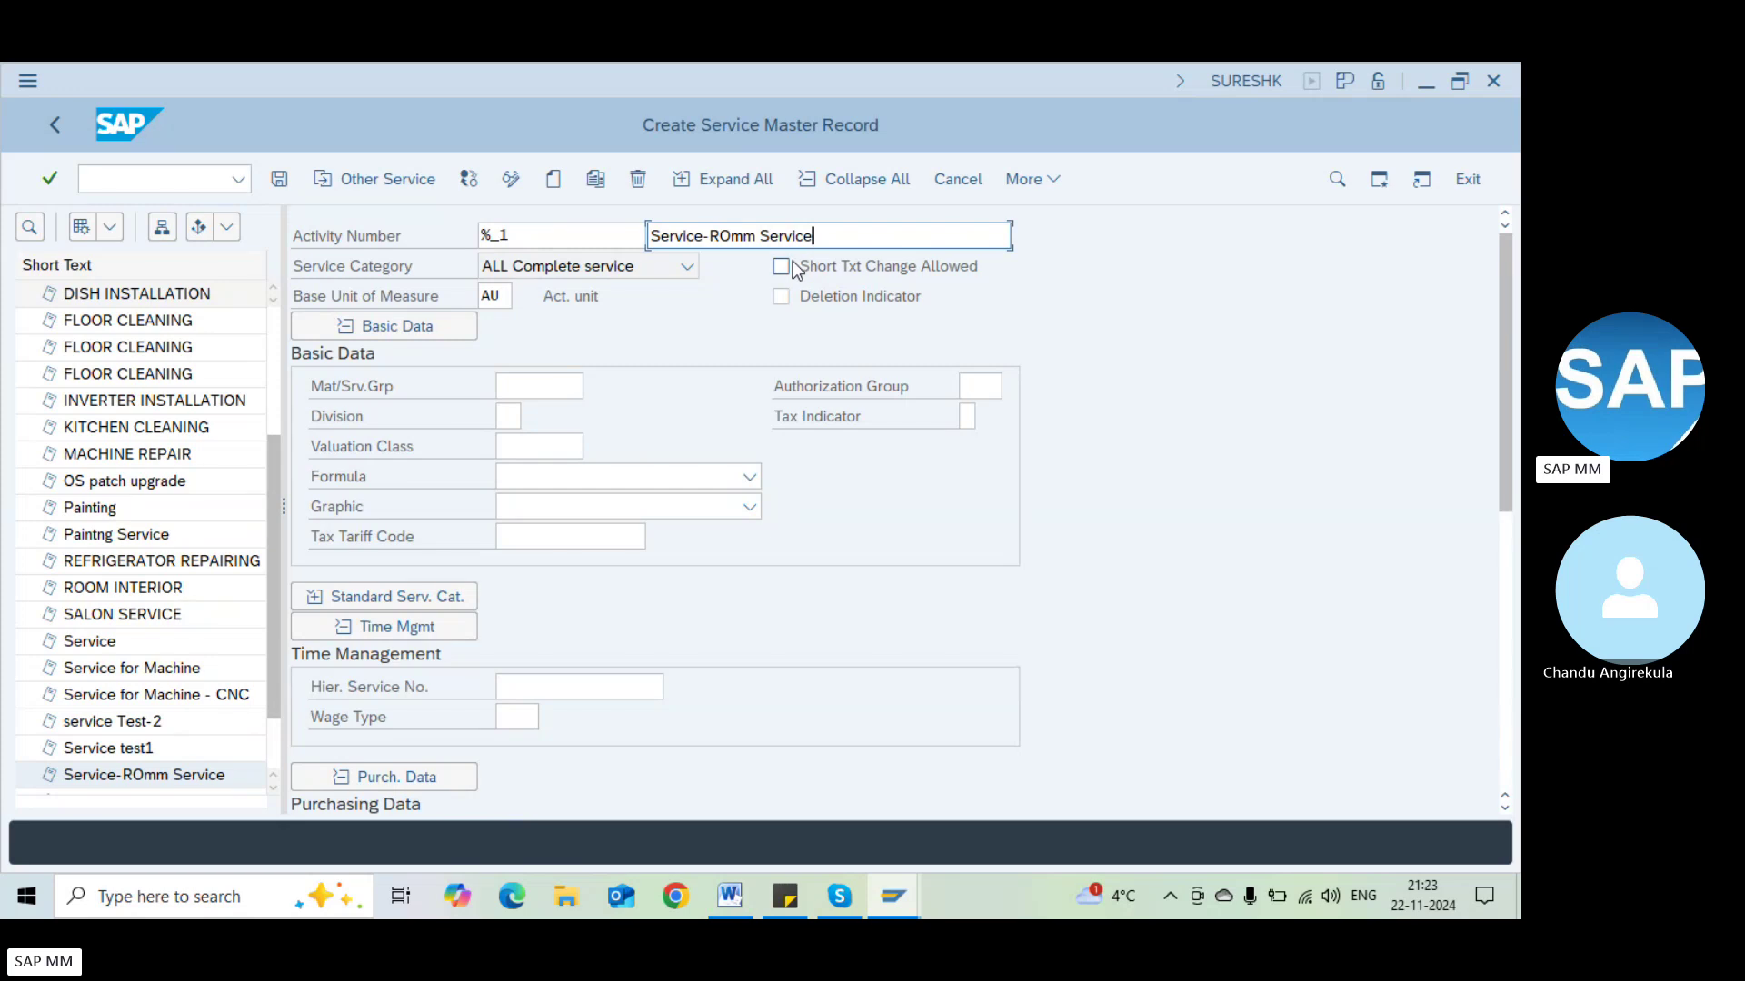
click(787, 266)
Choose 007 Services from the value list as the service record's material/service group
click(554, 386)
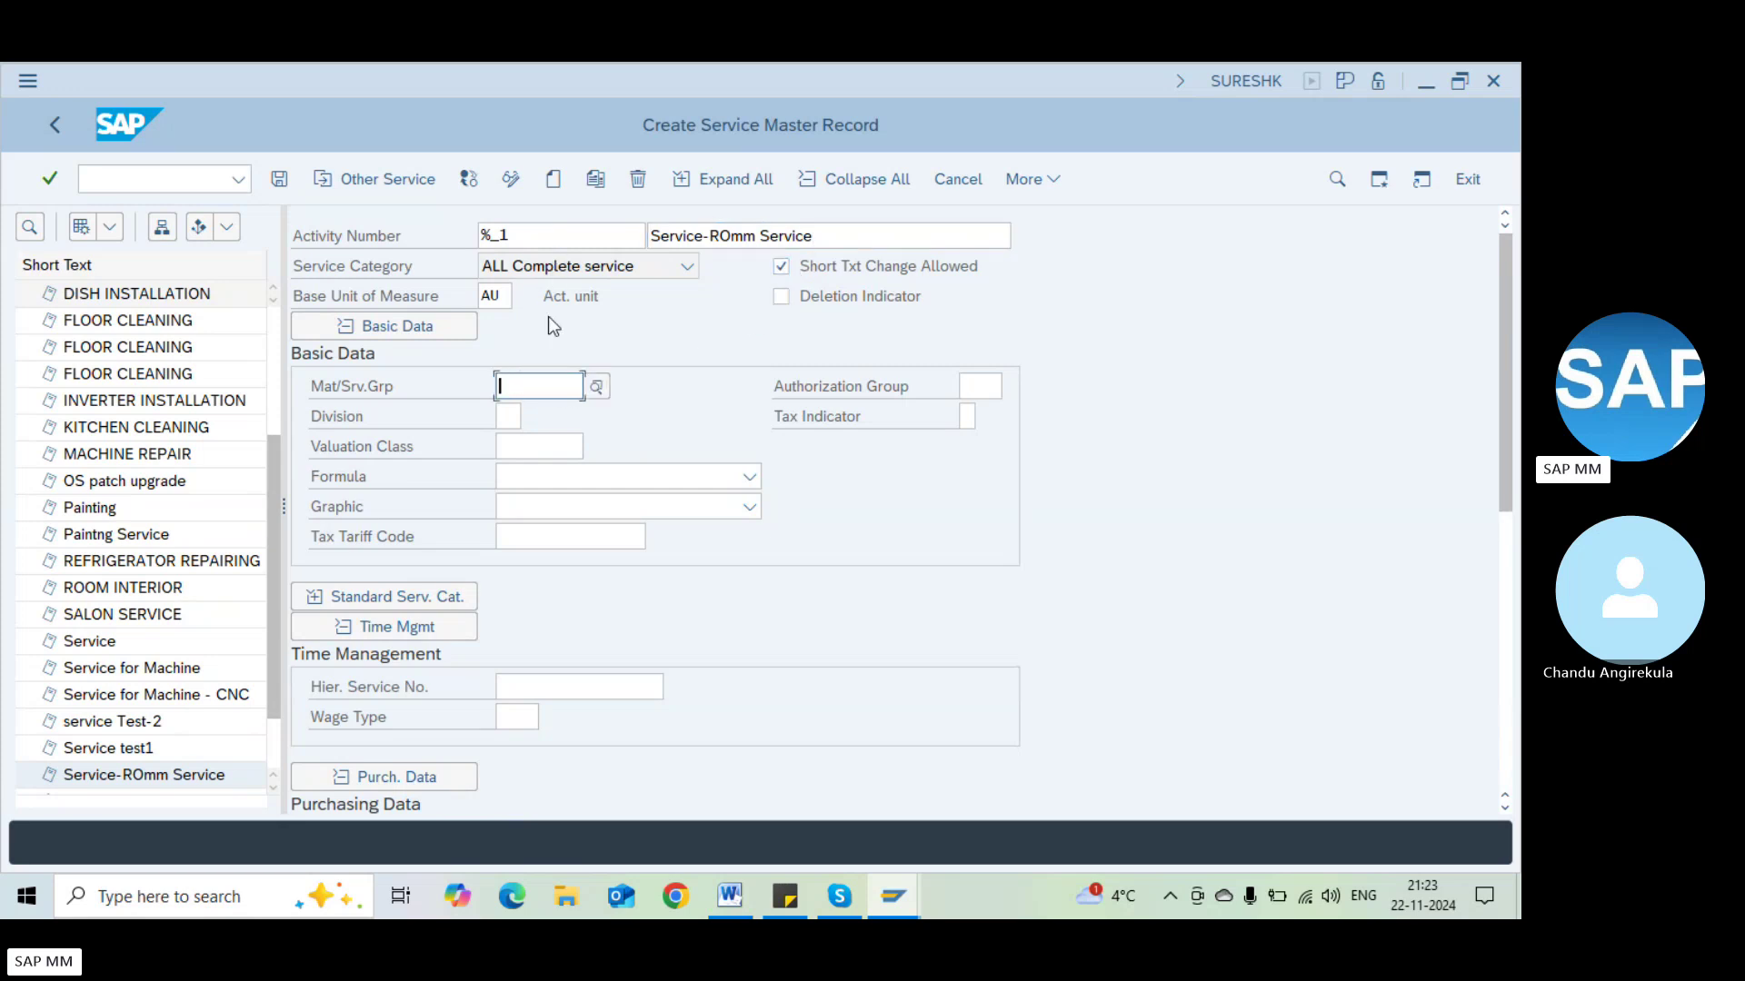
click(597, 386)
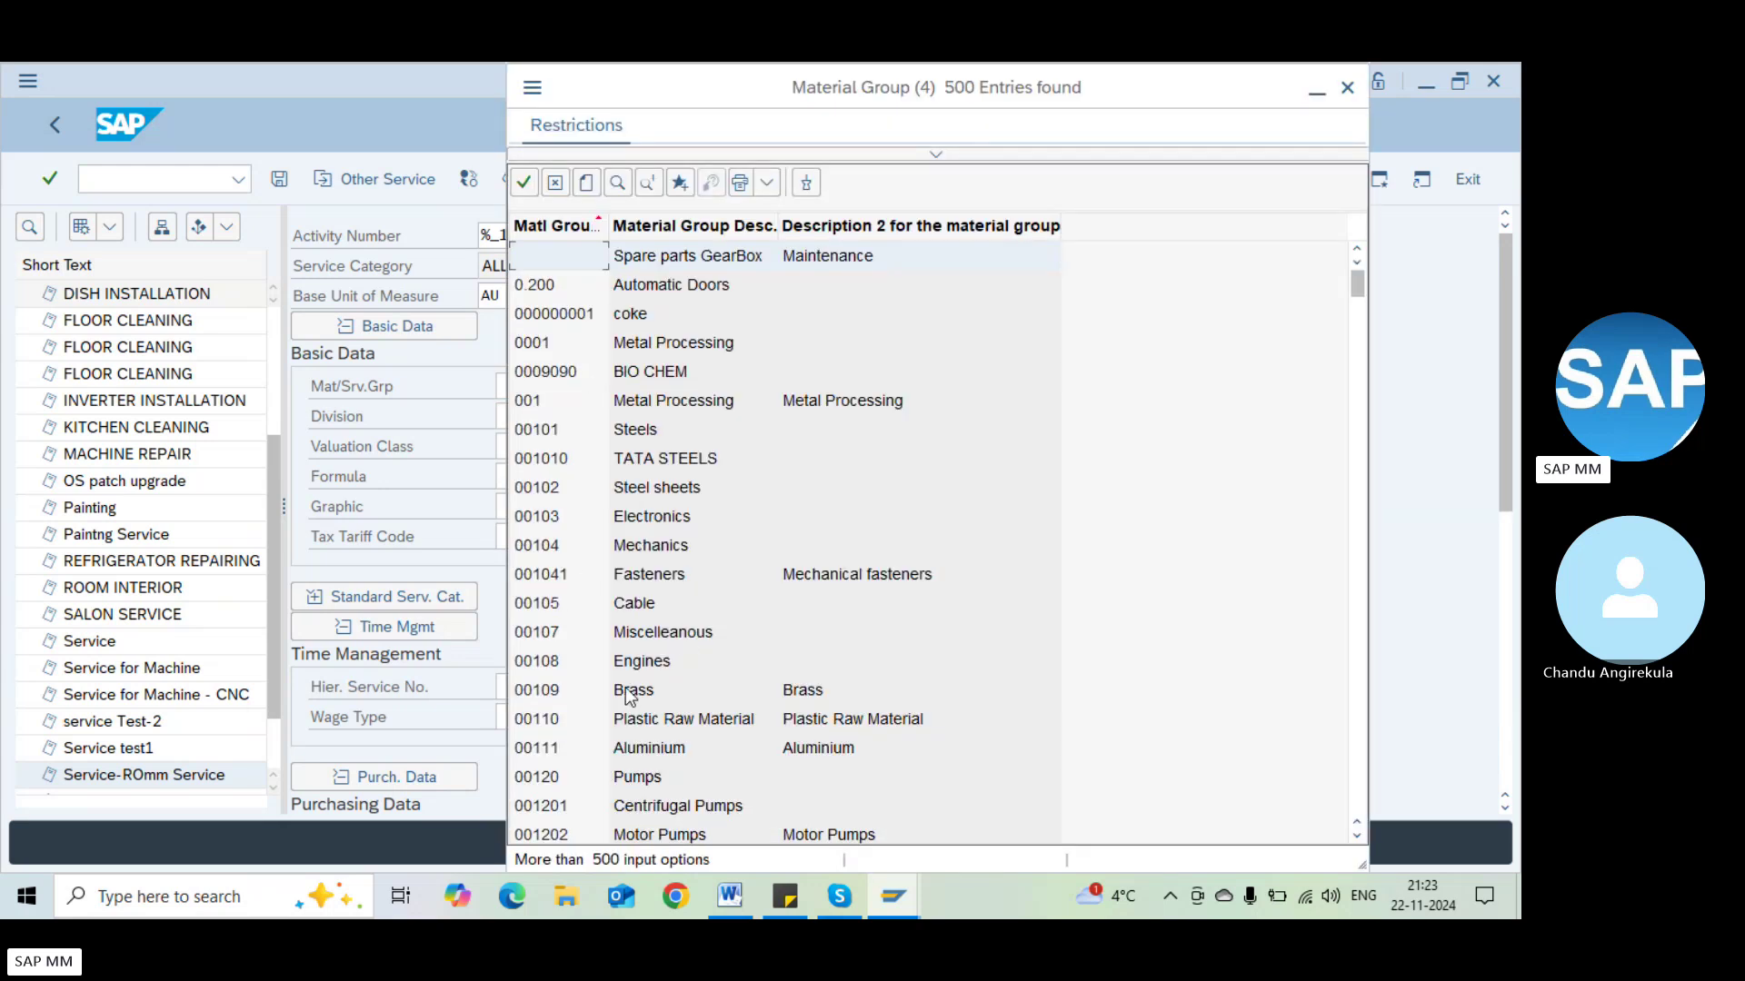
click(1361, 569)
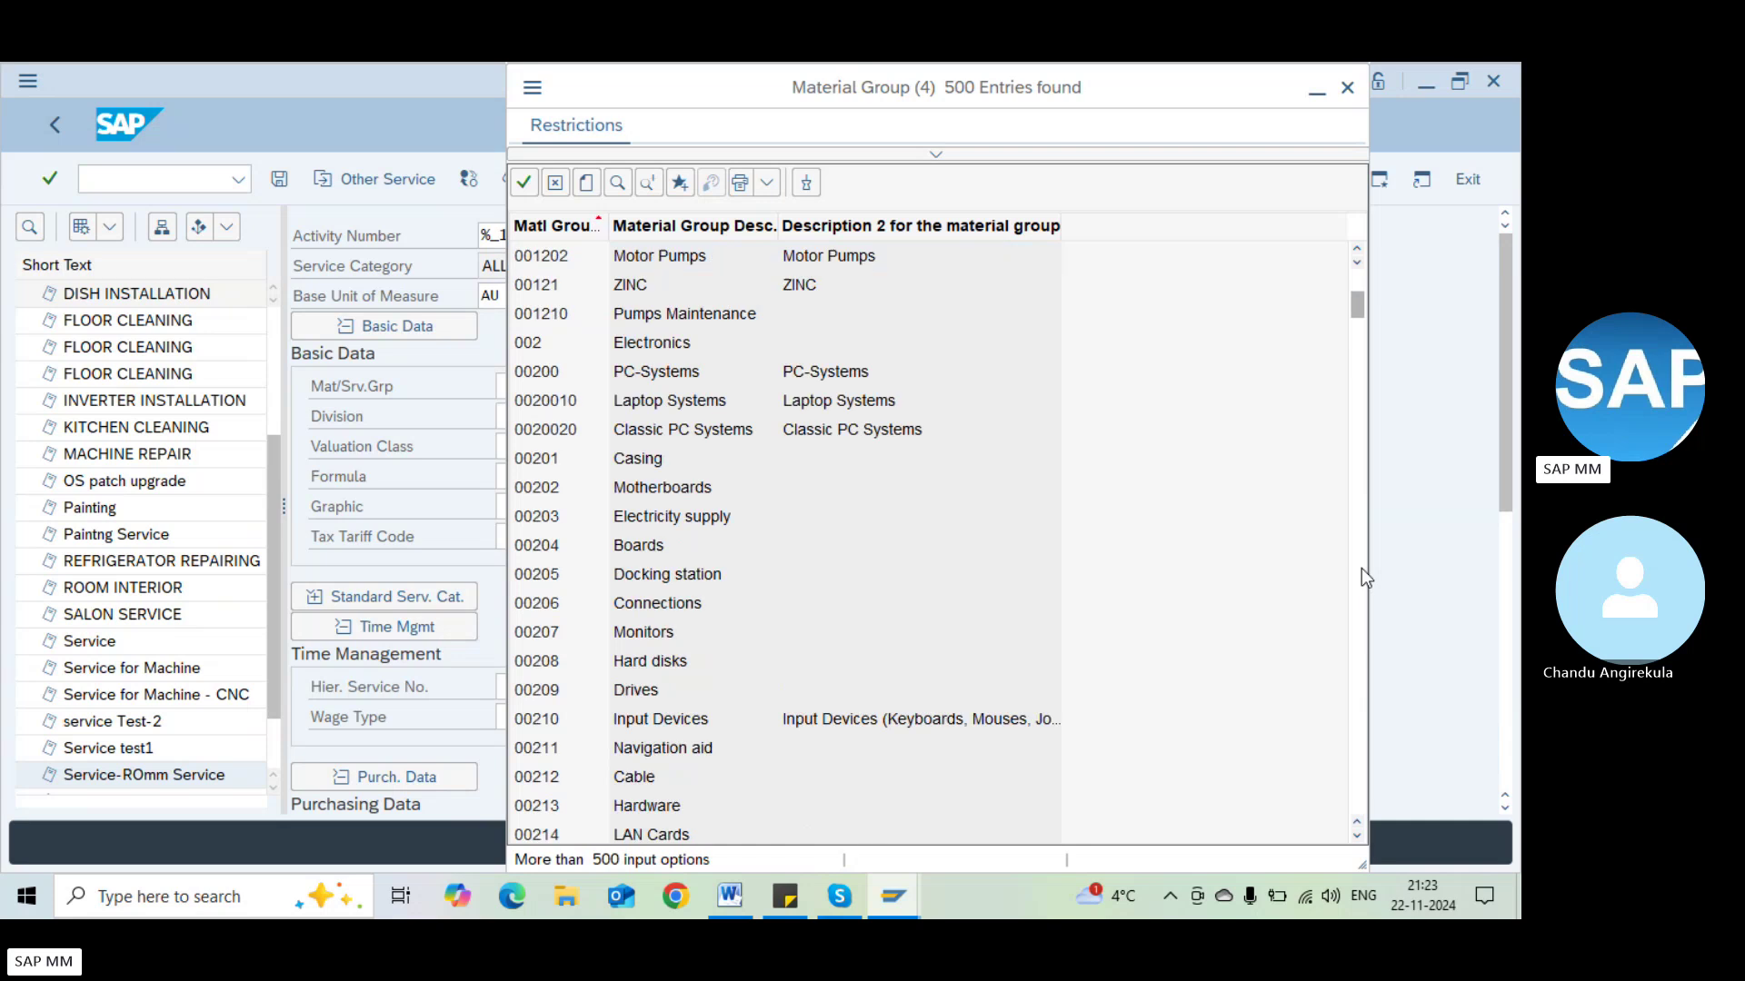
click(1361, 569)
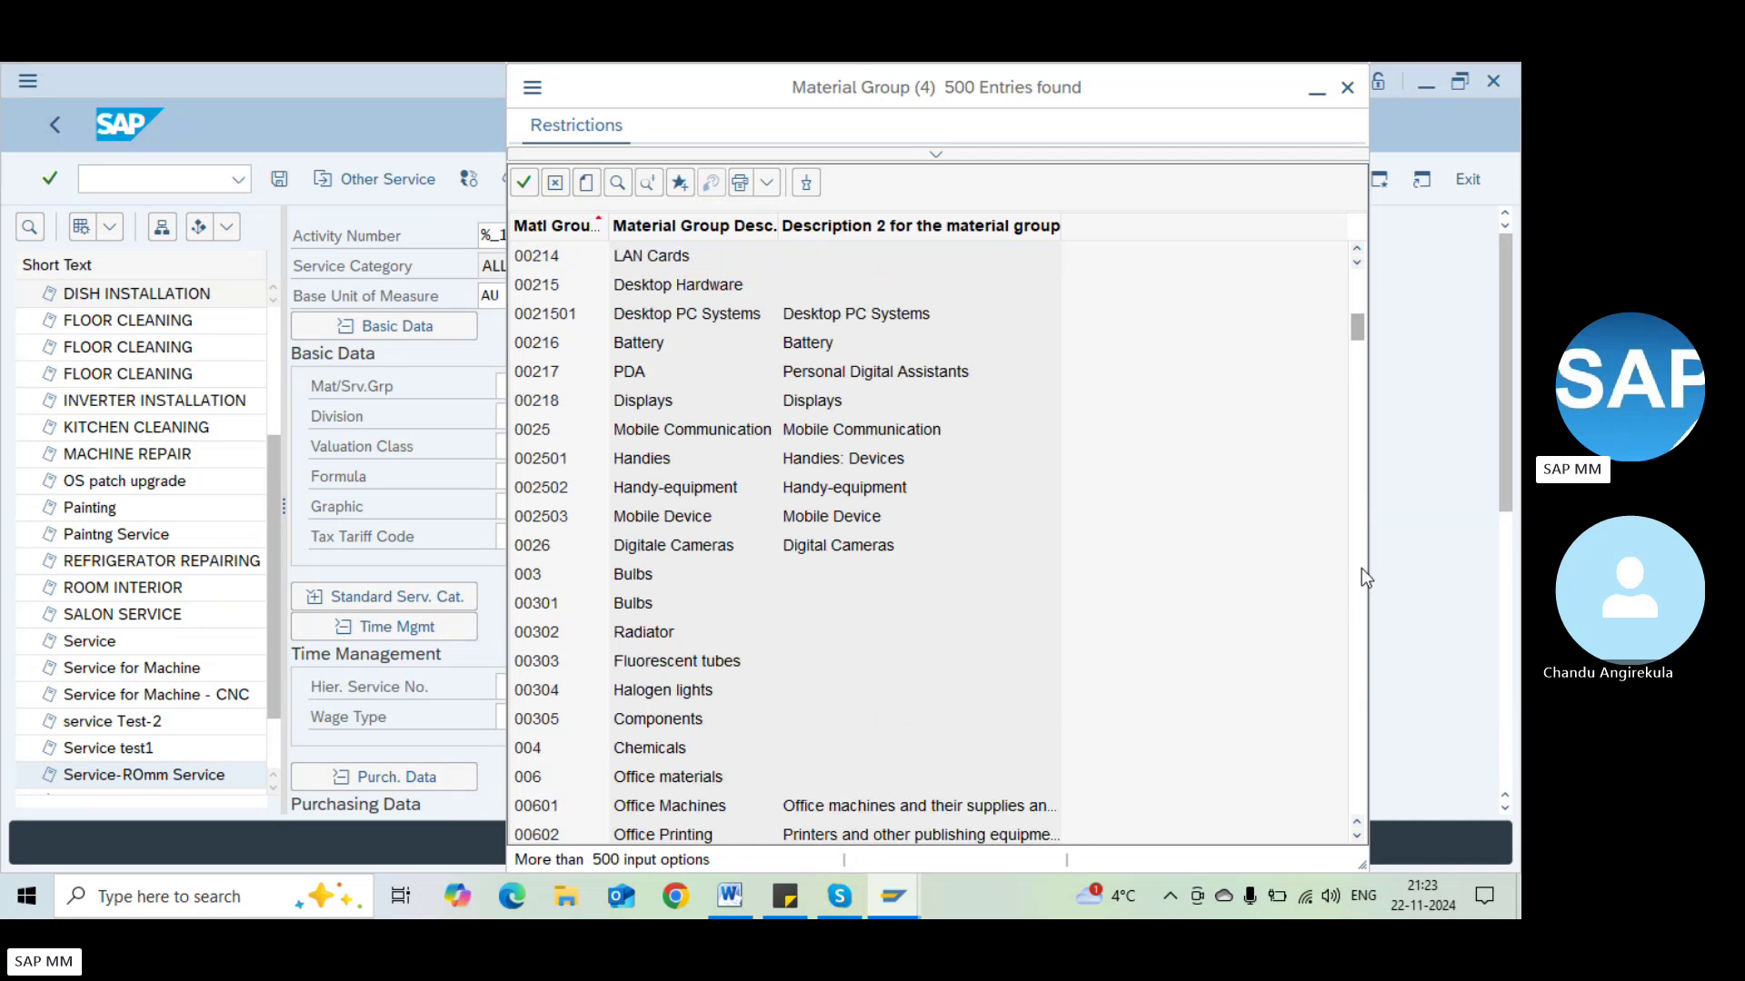
click(1361, 569)
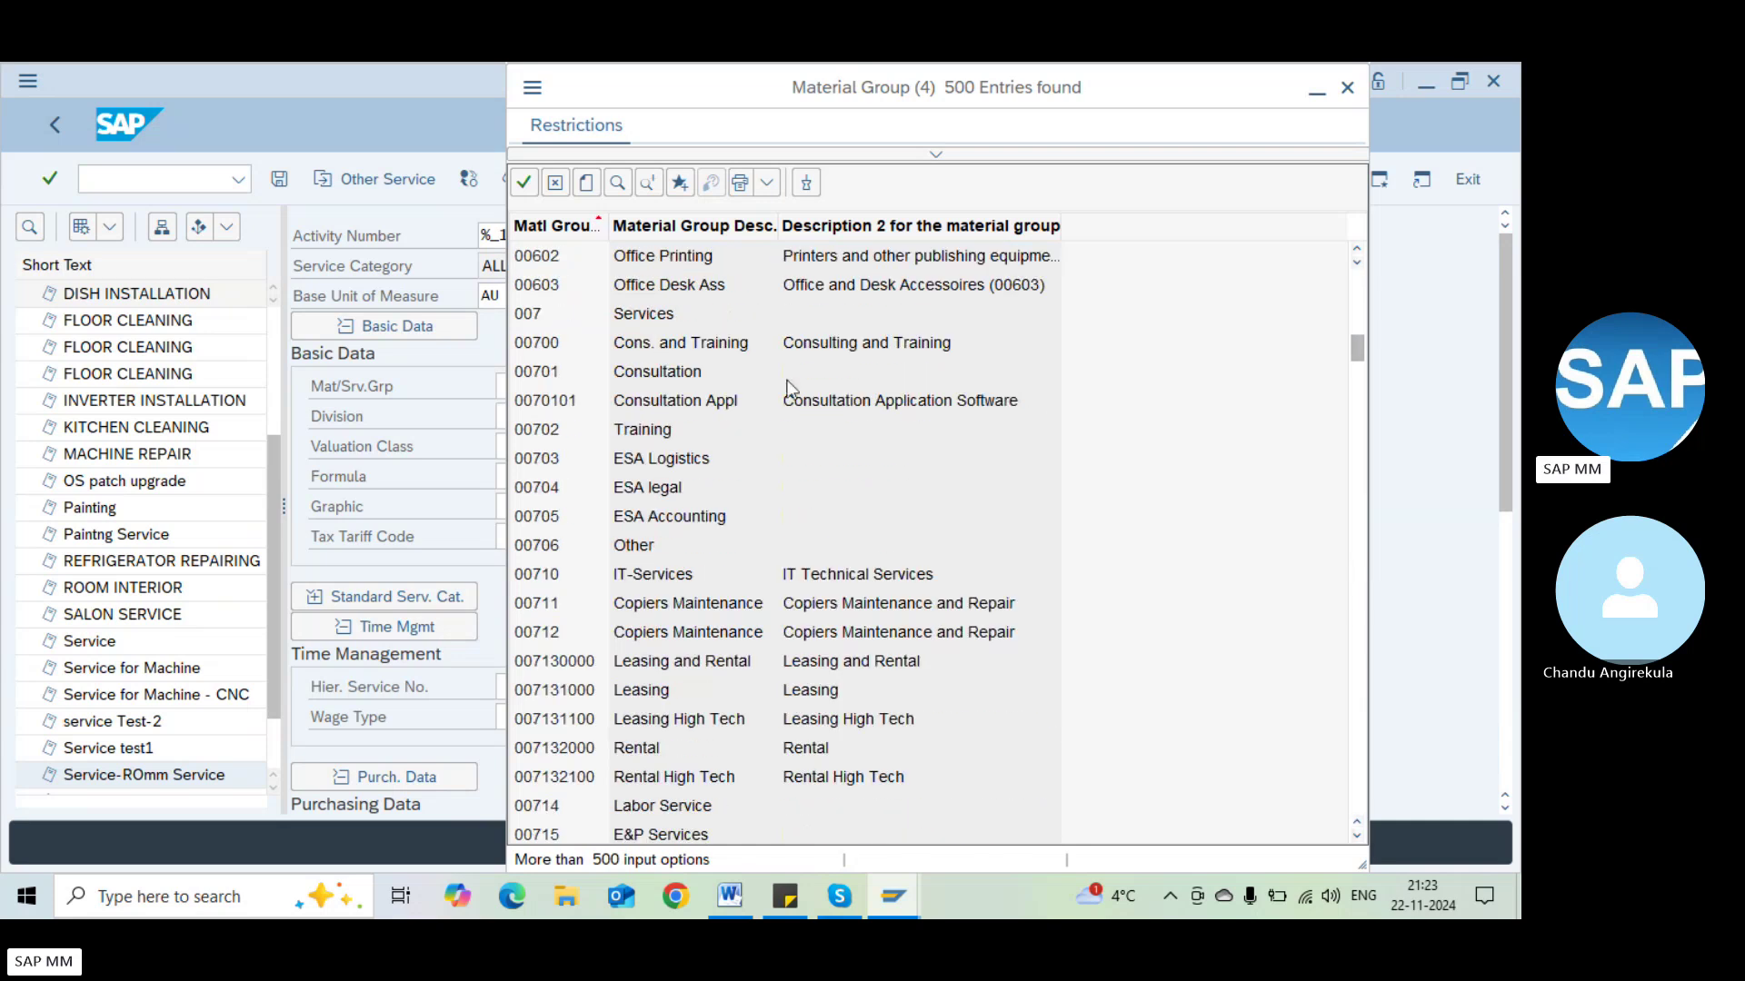
double_click(540, 318)
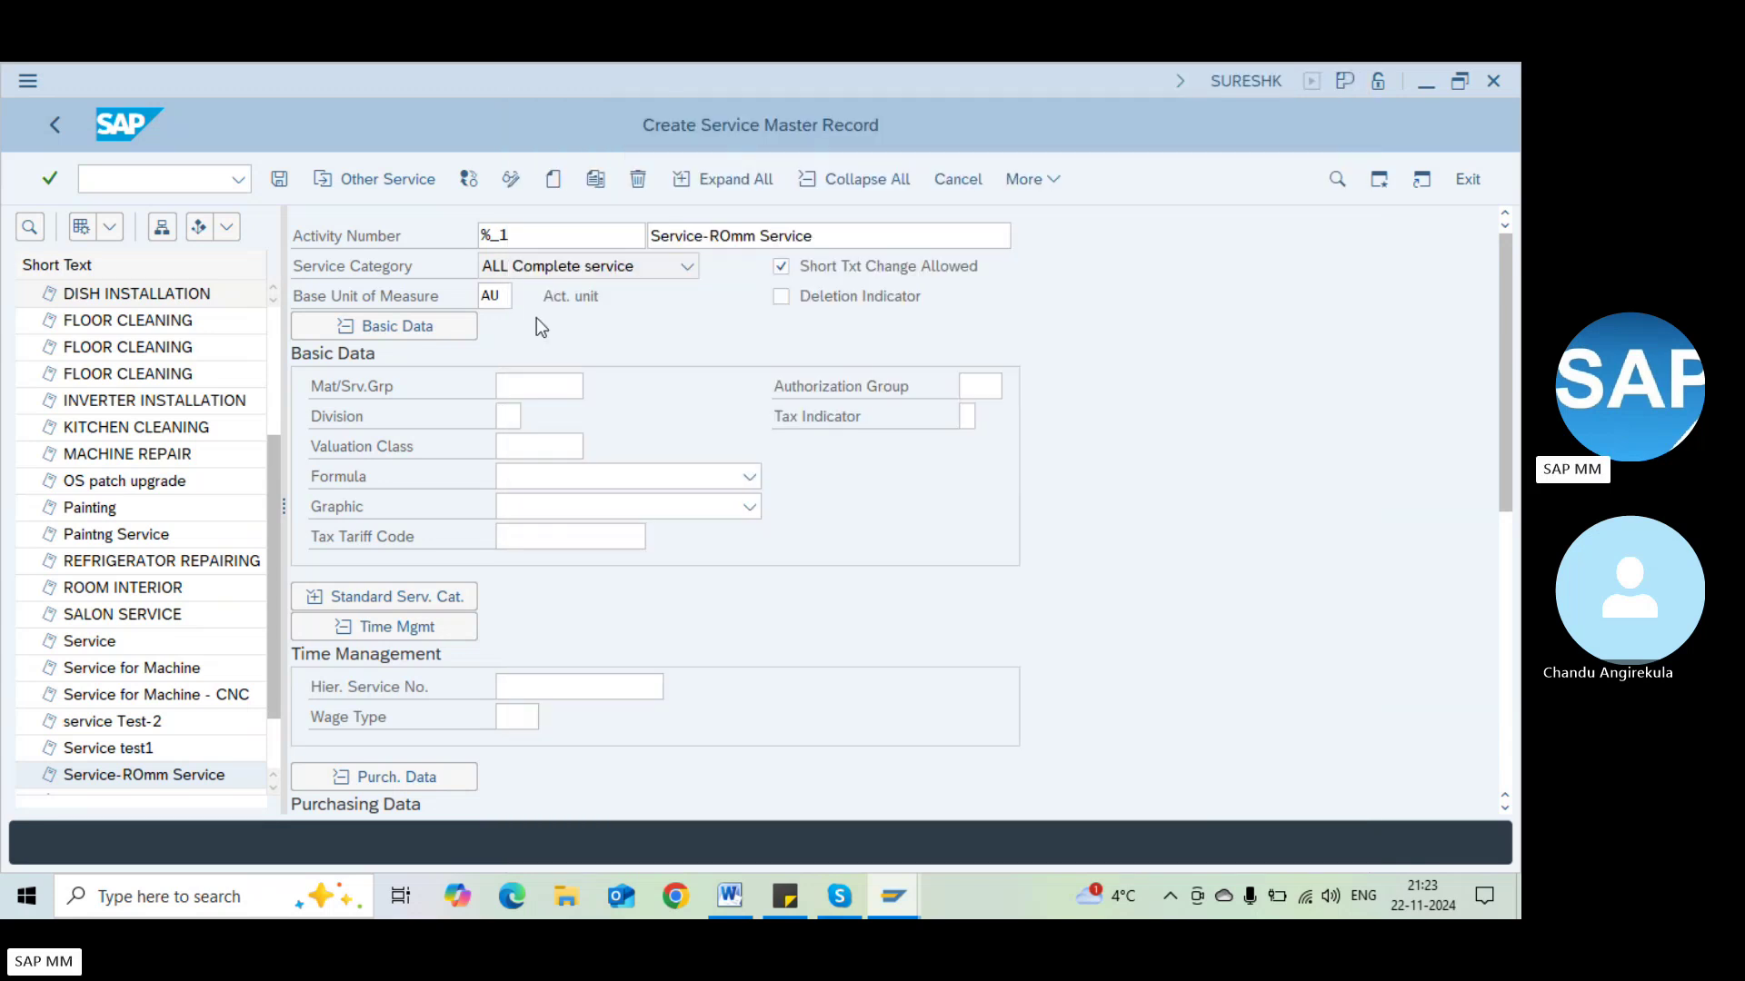
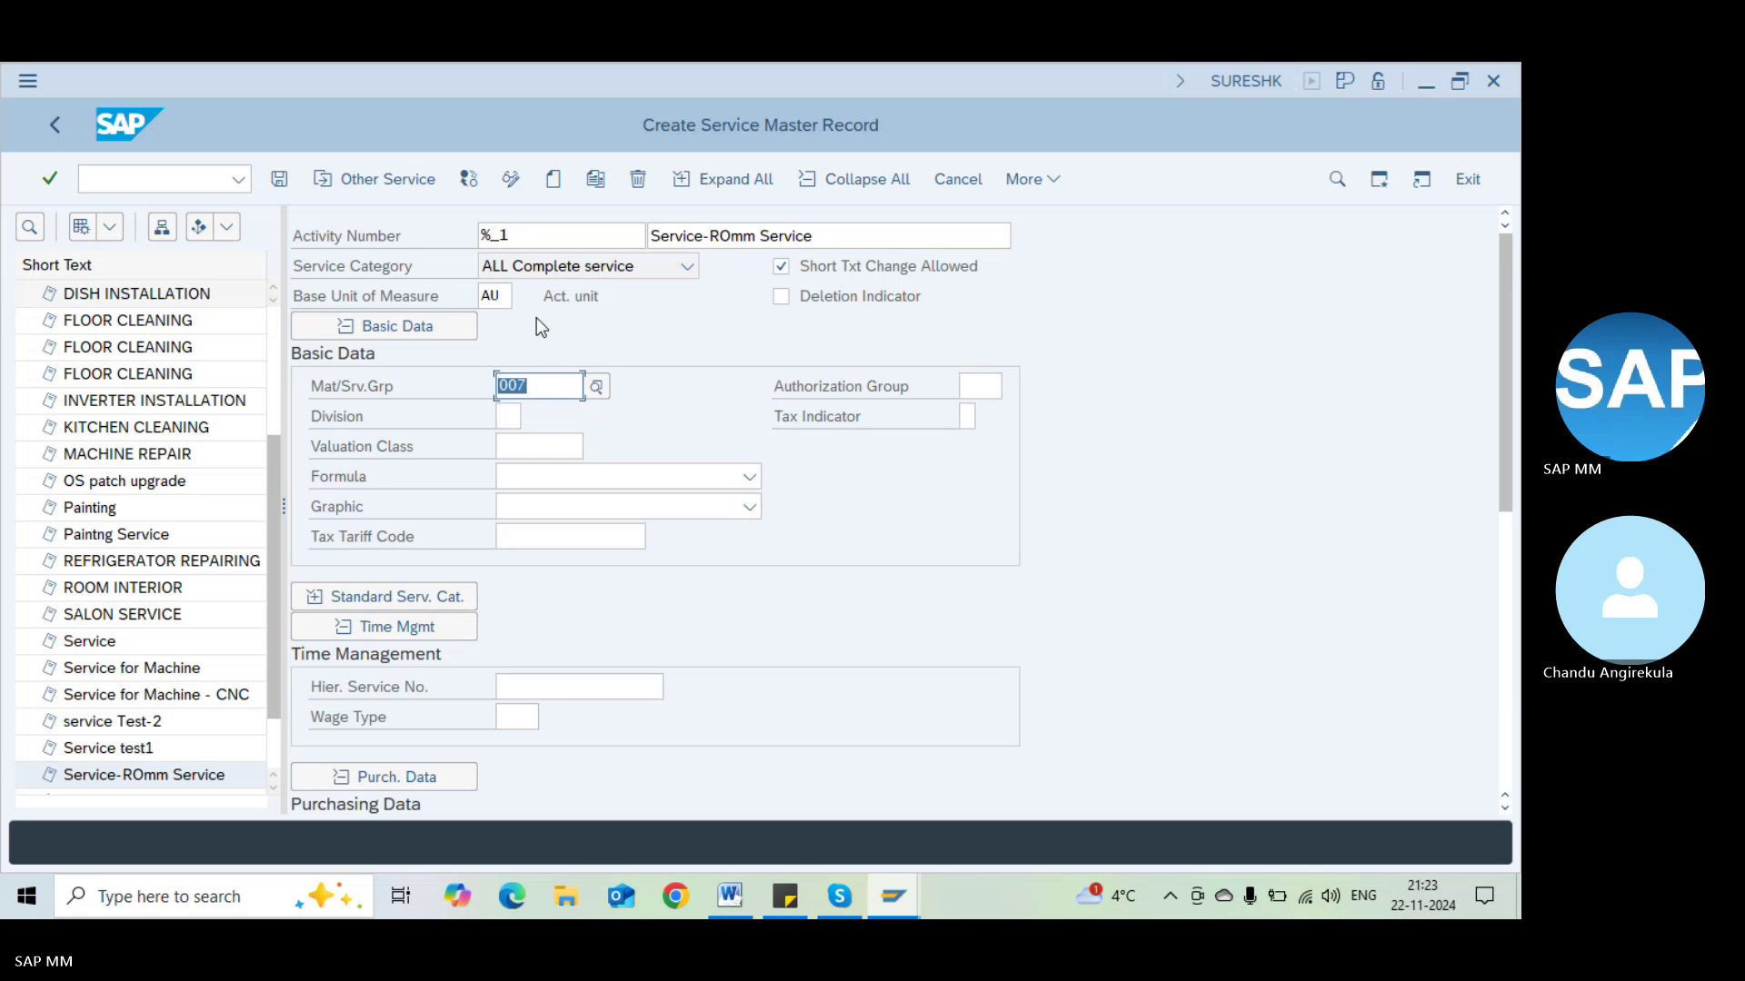
Open SPRO in a new session with /ospro and display the SAP Reference IMG
click(160, 178)
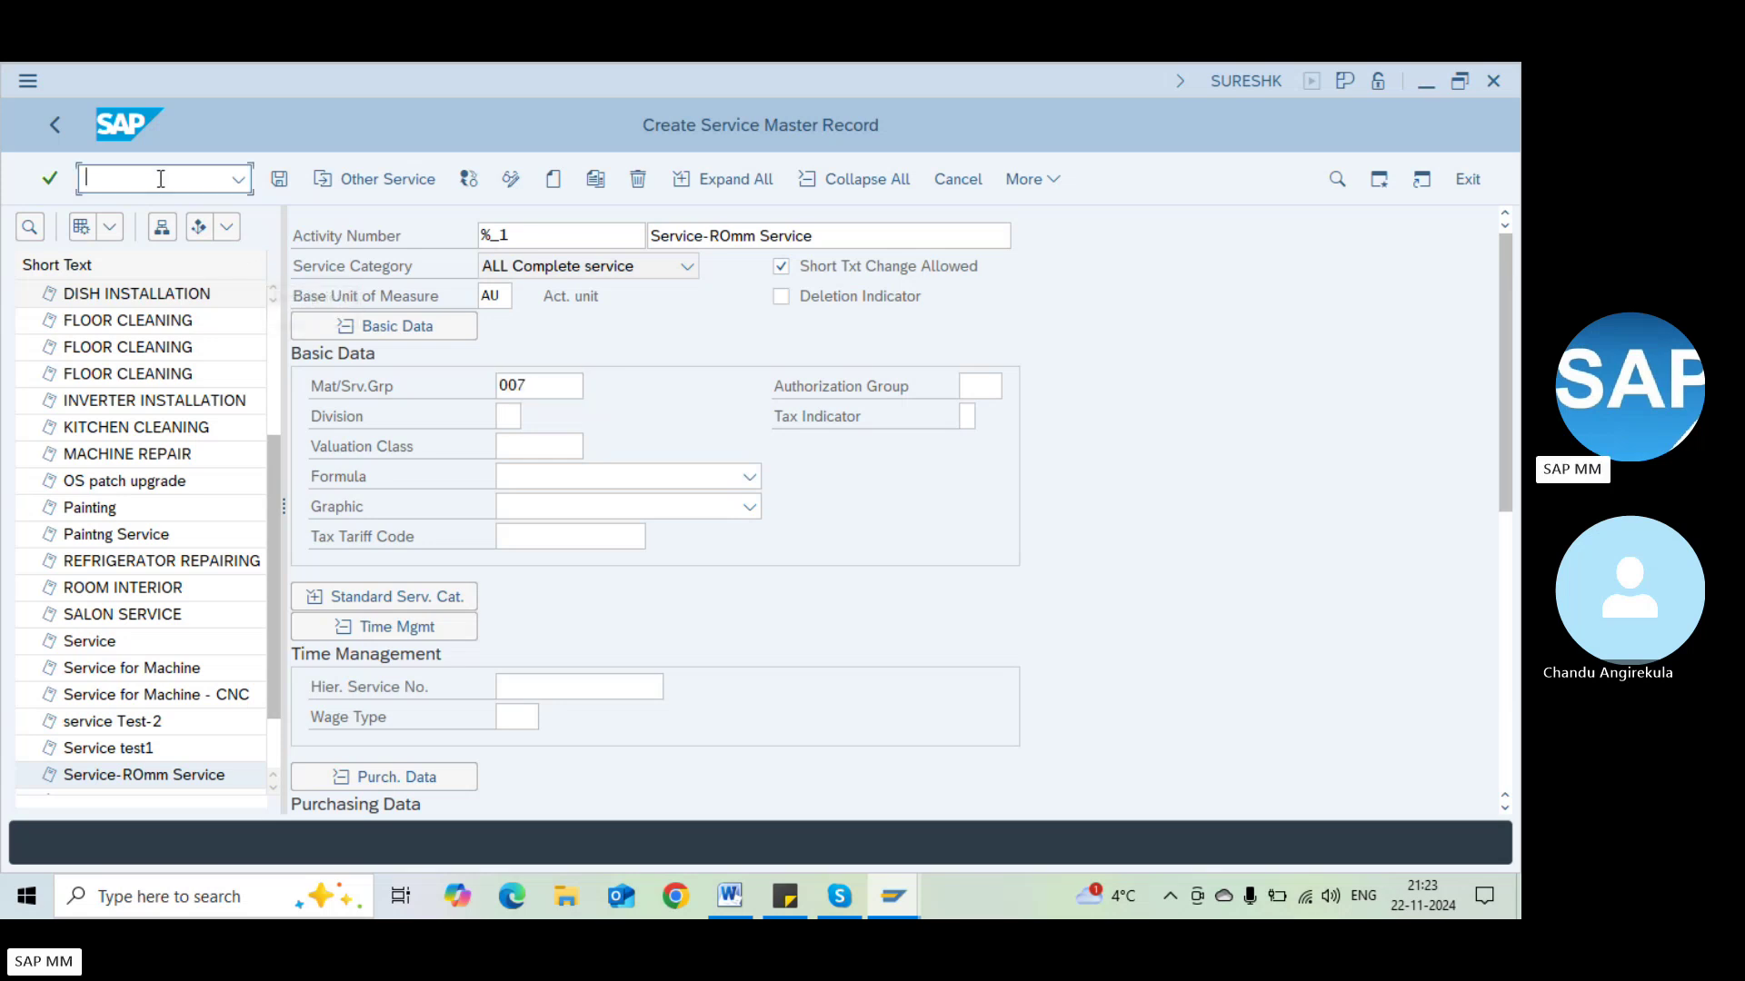
text(/o)
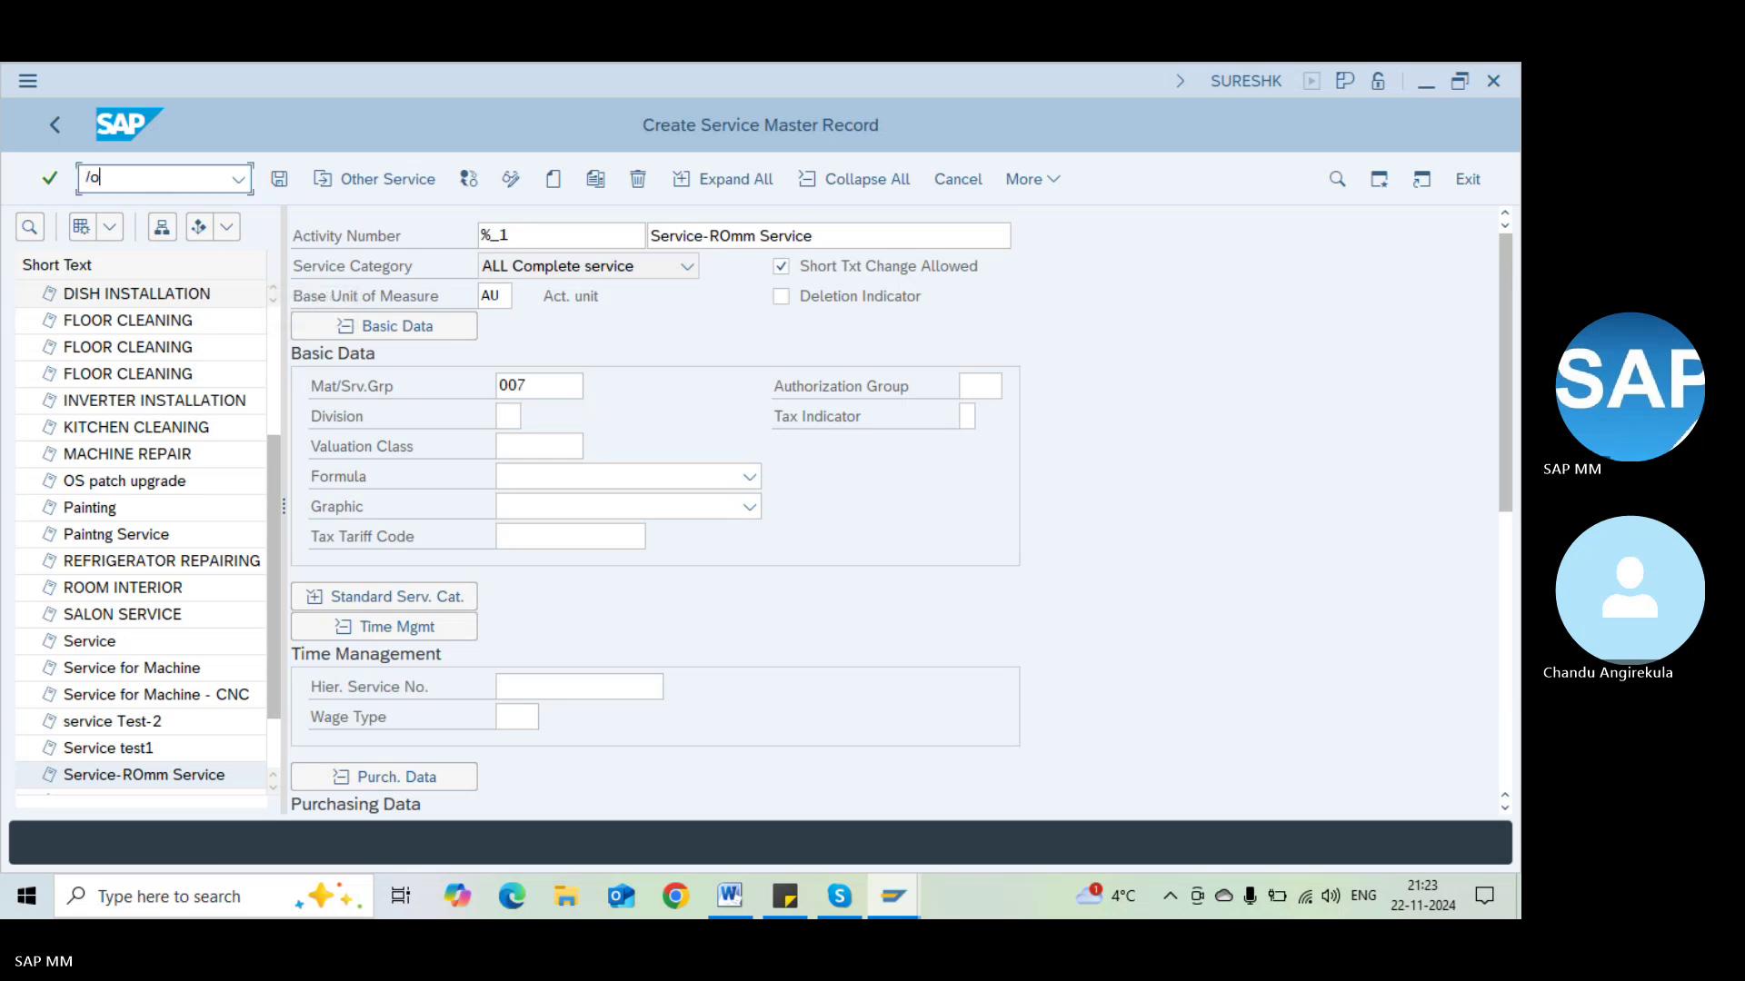
text(spro)
key(Return)
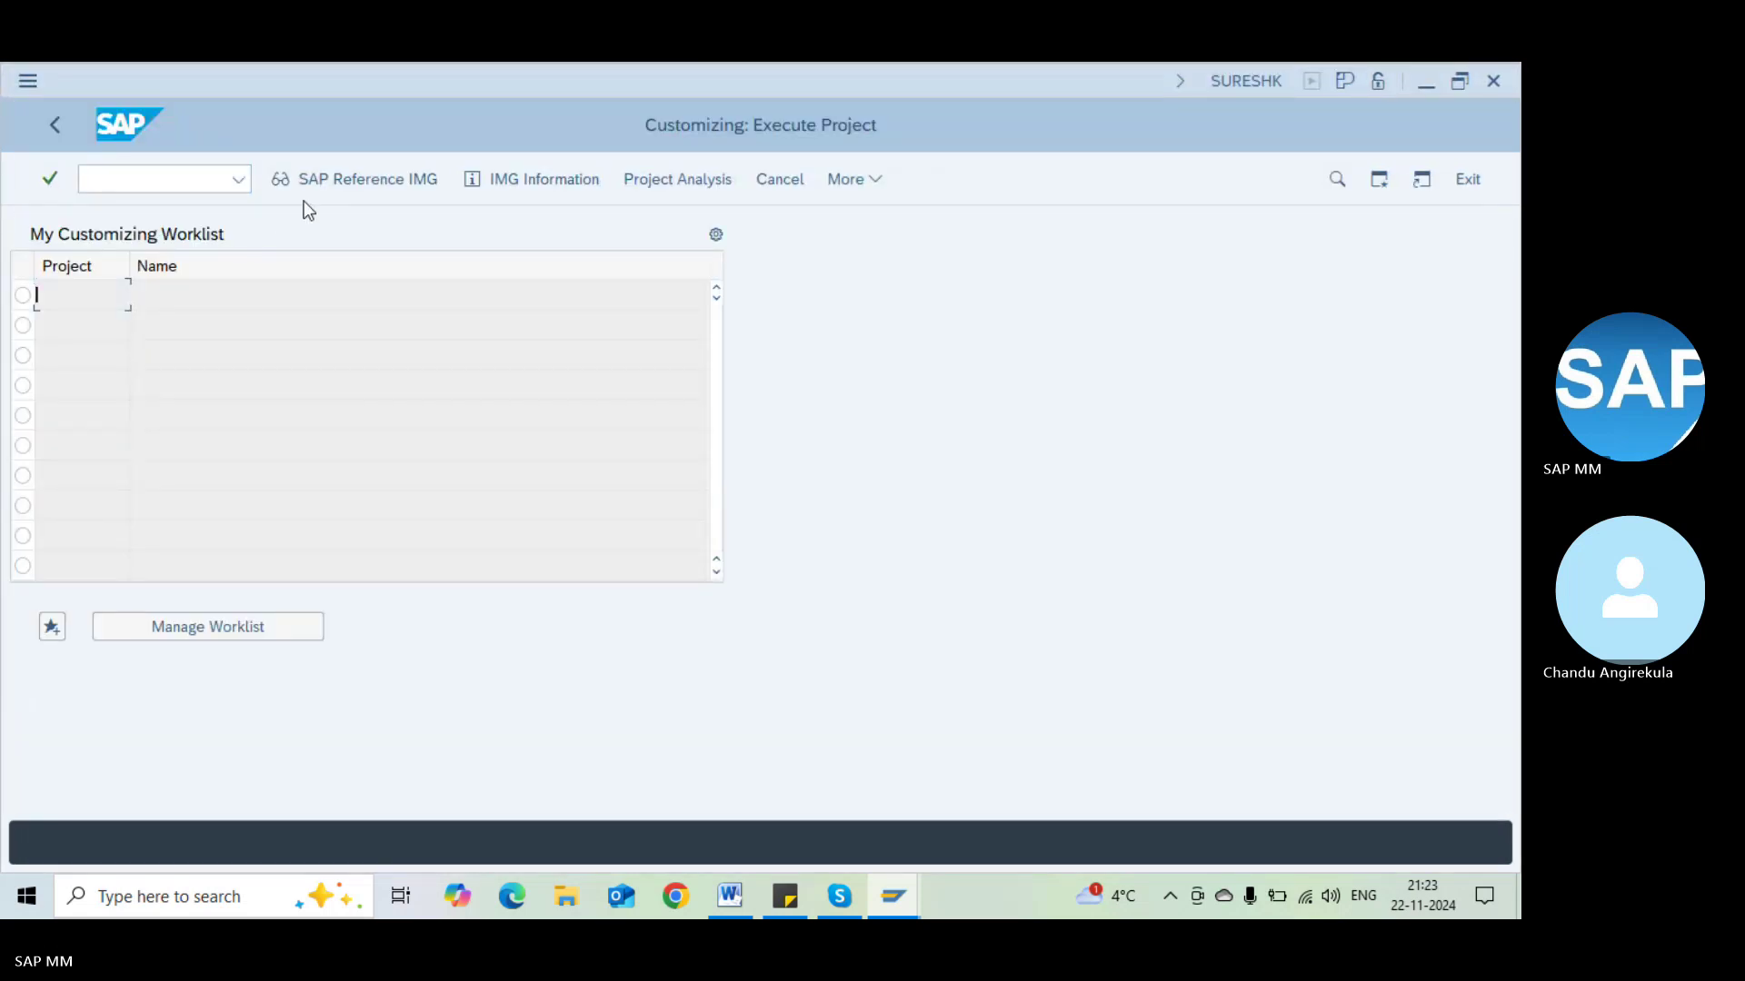
click(353, 182)
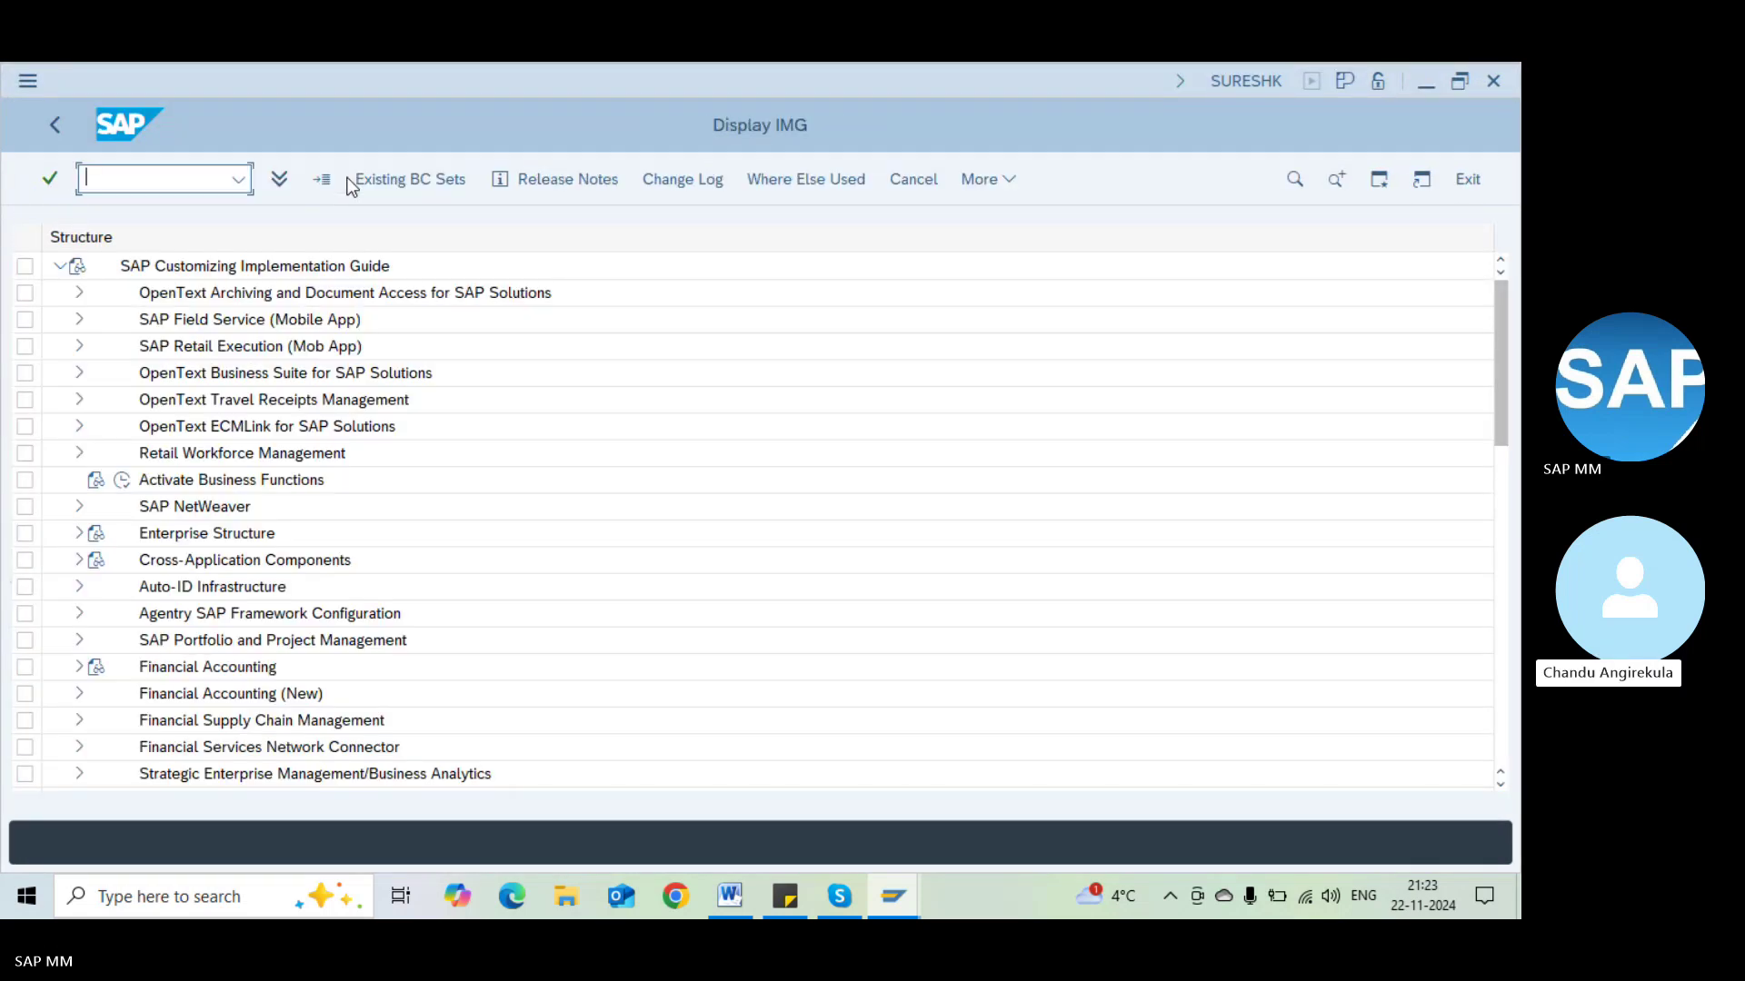
Find Materials Management in the IMG structure and expand it
click(292, 616)
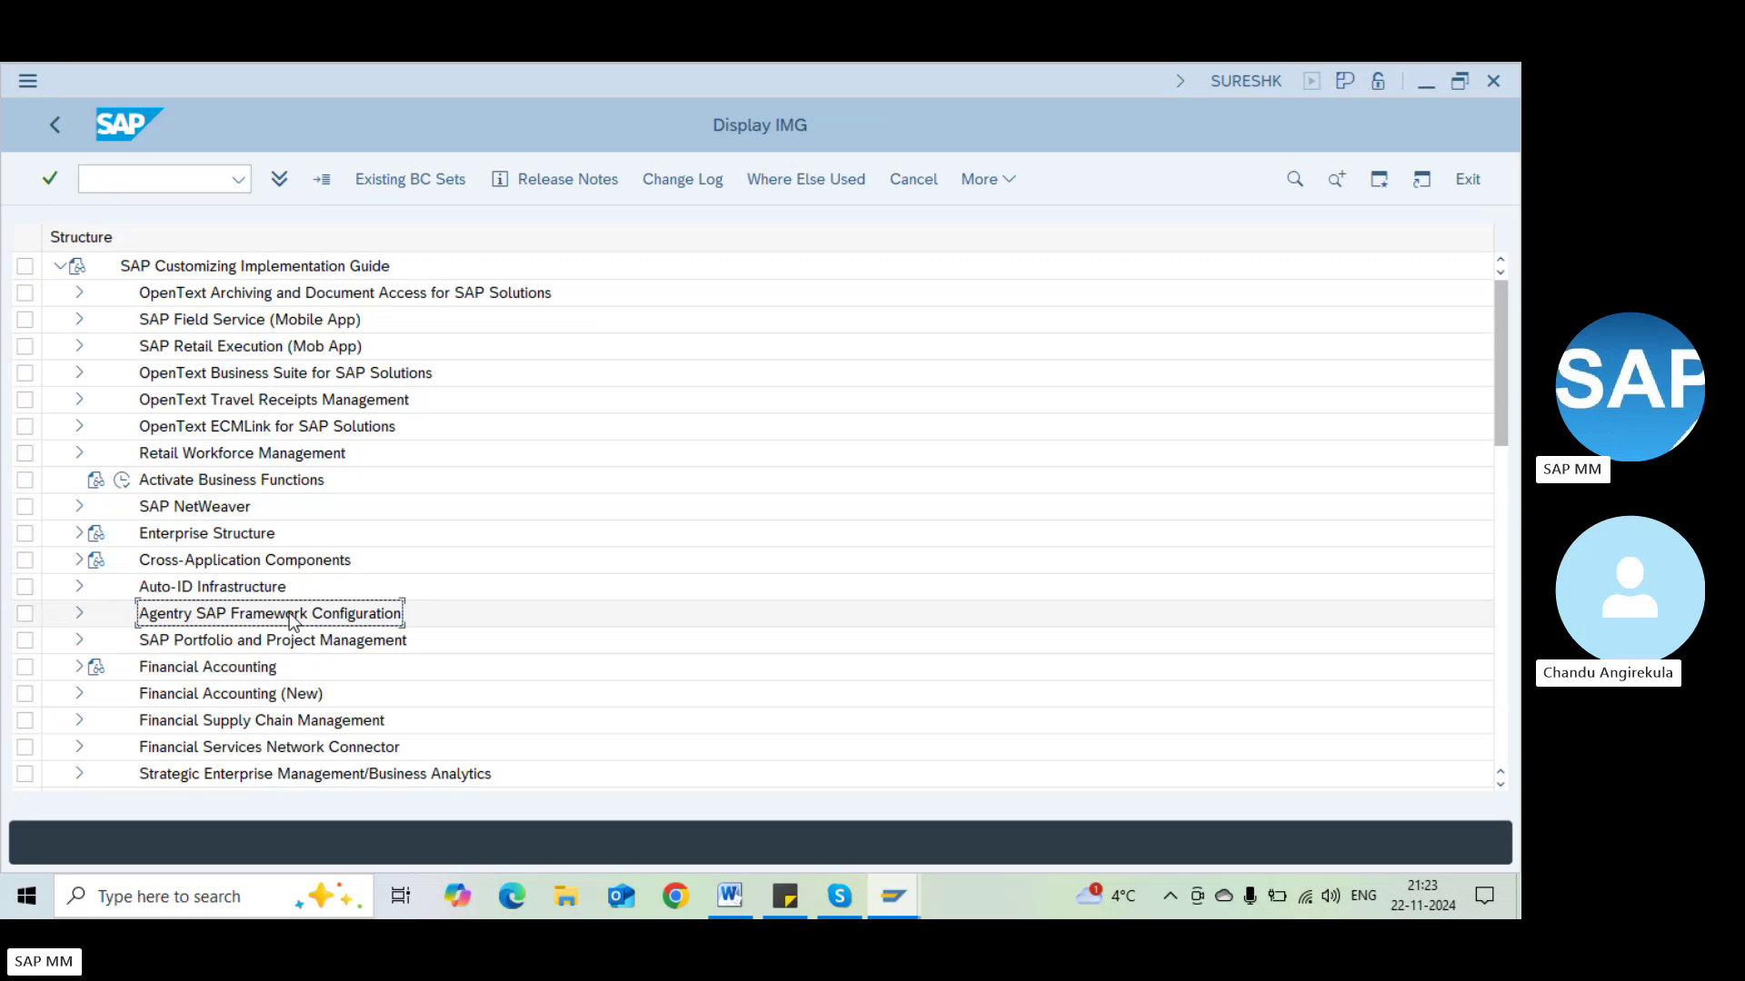
key(Down)
key(Down)
key(Down)
key(Down)
key(Down)
key(Down)
key(Down)
key(Down)
key(Down)
key(Down)
key(Down)
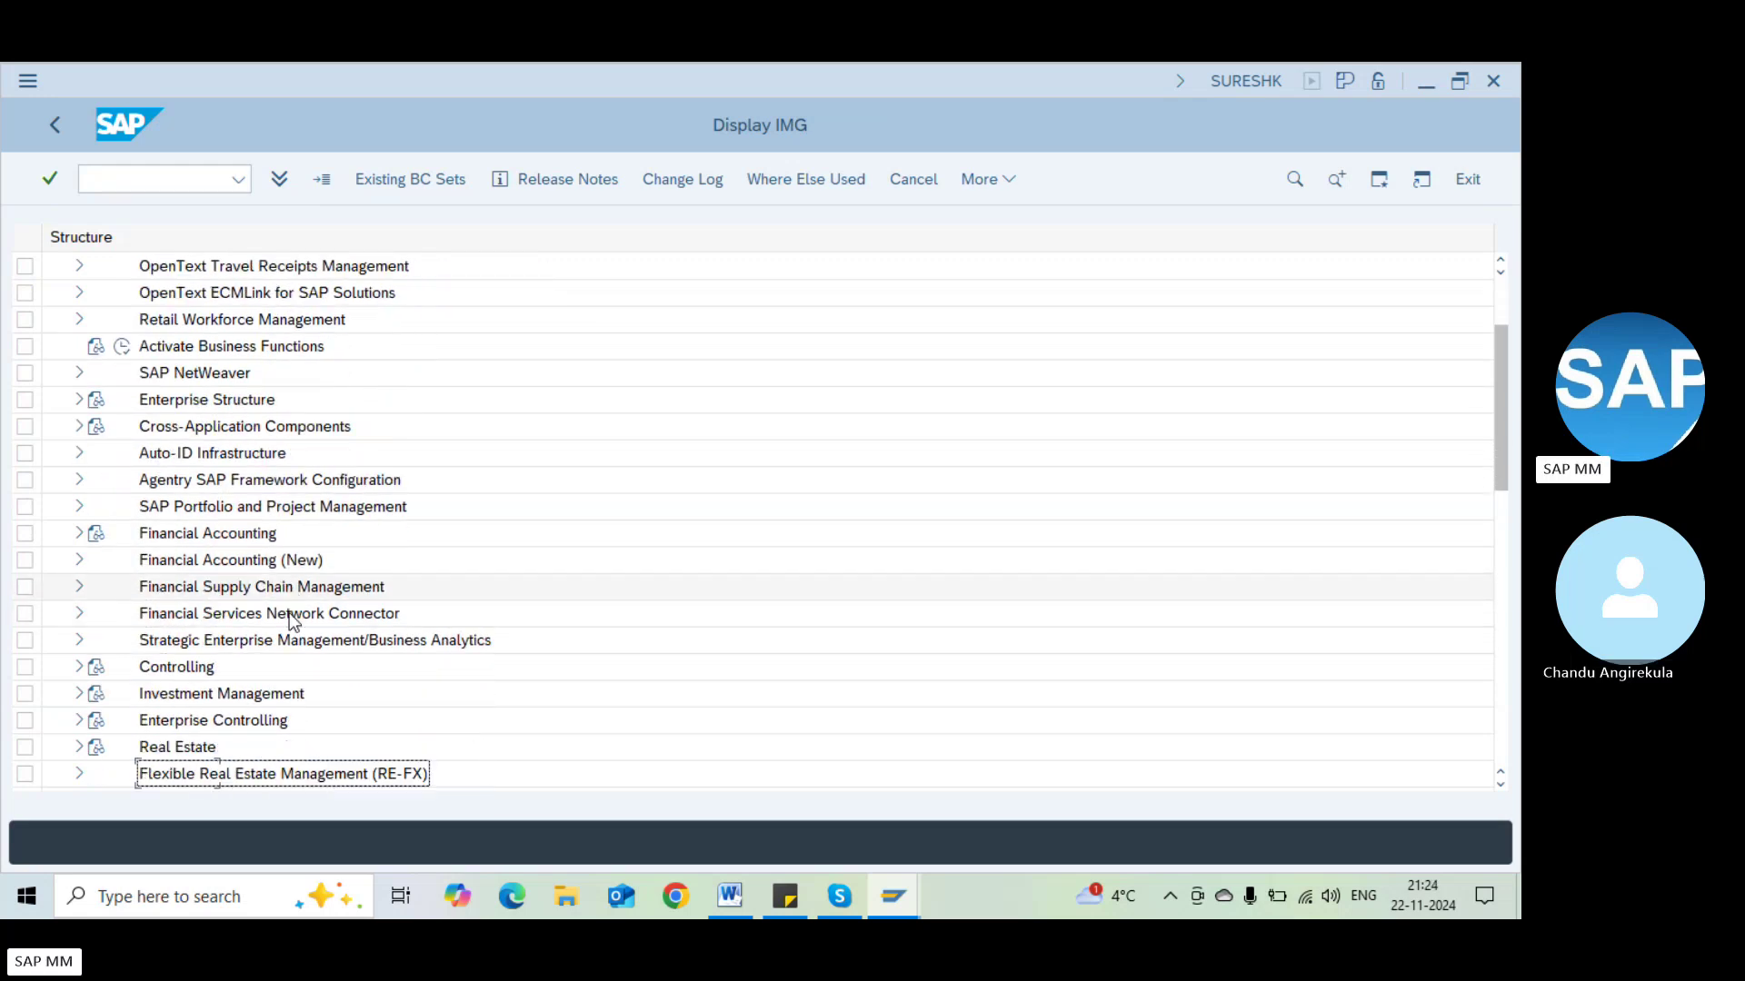
key(Down)
key(Down)
key(Down)
key(Down)
key(Down)
key(Down)
key(Down)
key(Down)
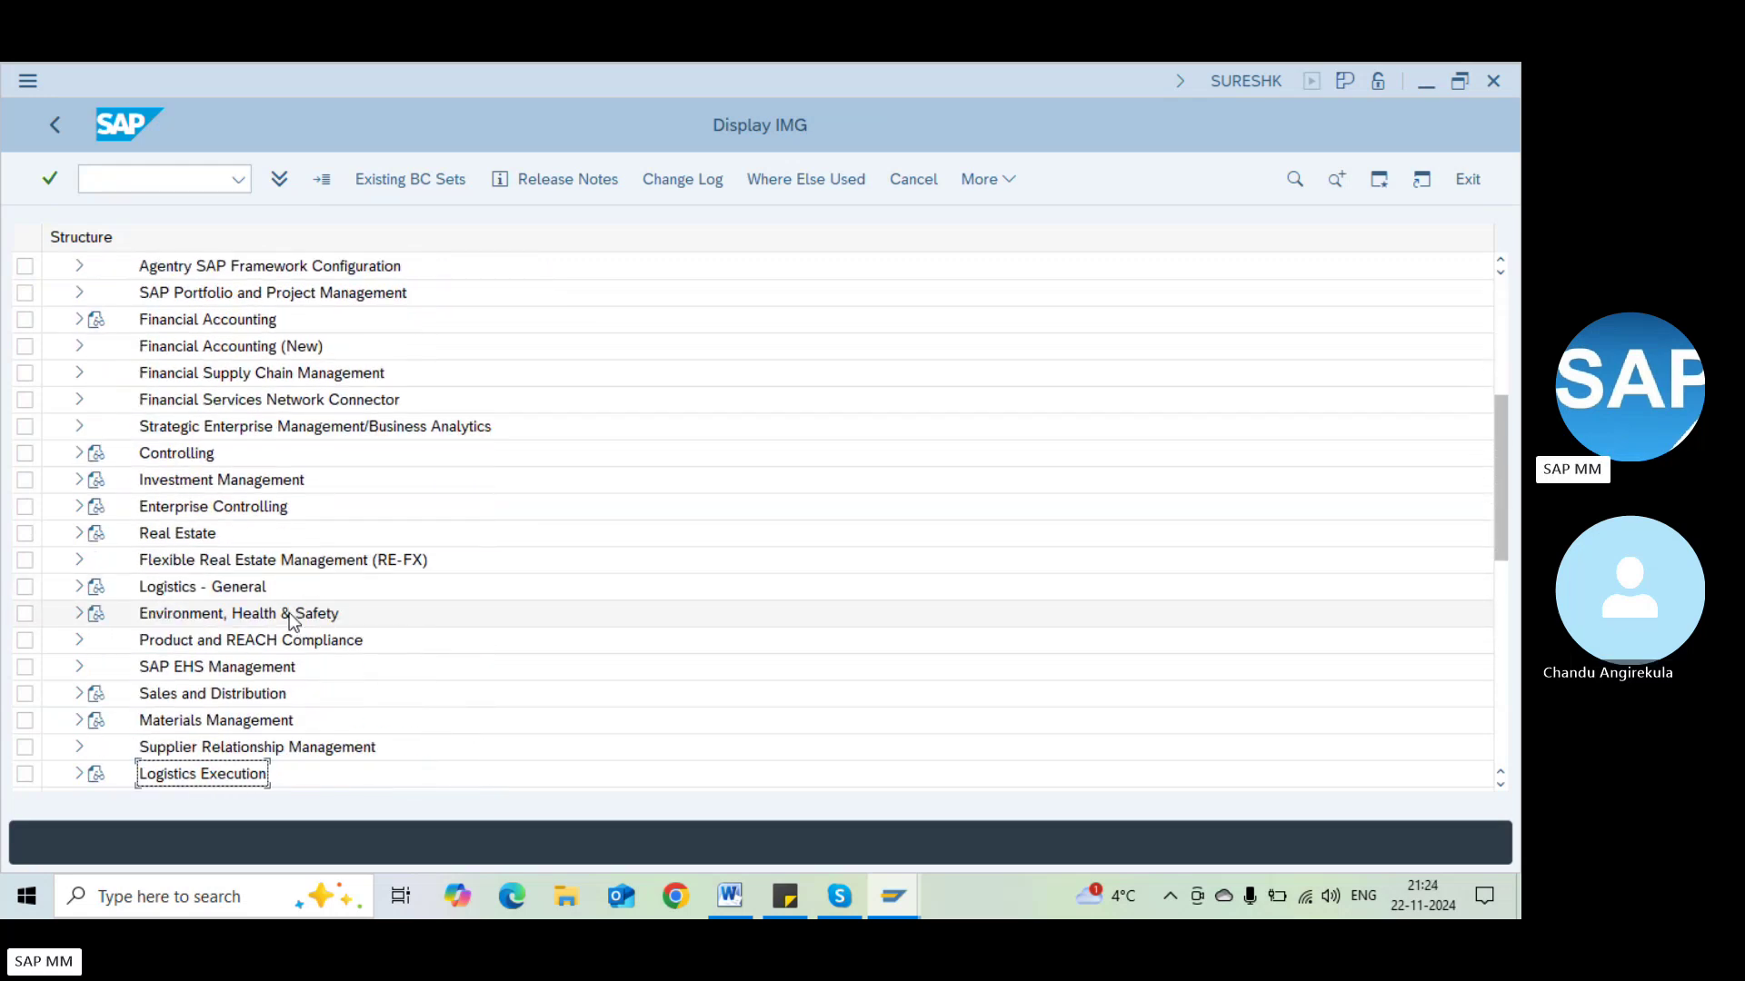
key(Up)
key(Up)
key(Right)
Expand General Settings for Materials Management and the Purchasing node under Materials Management
key(Down)
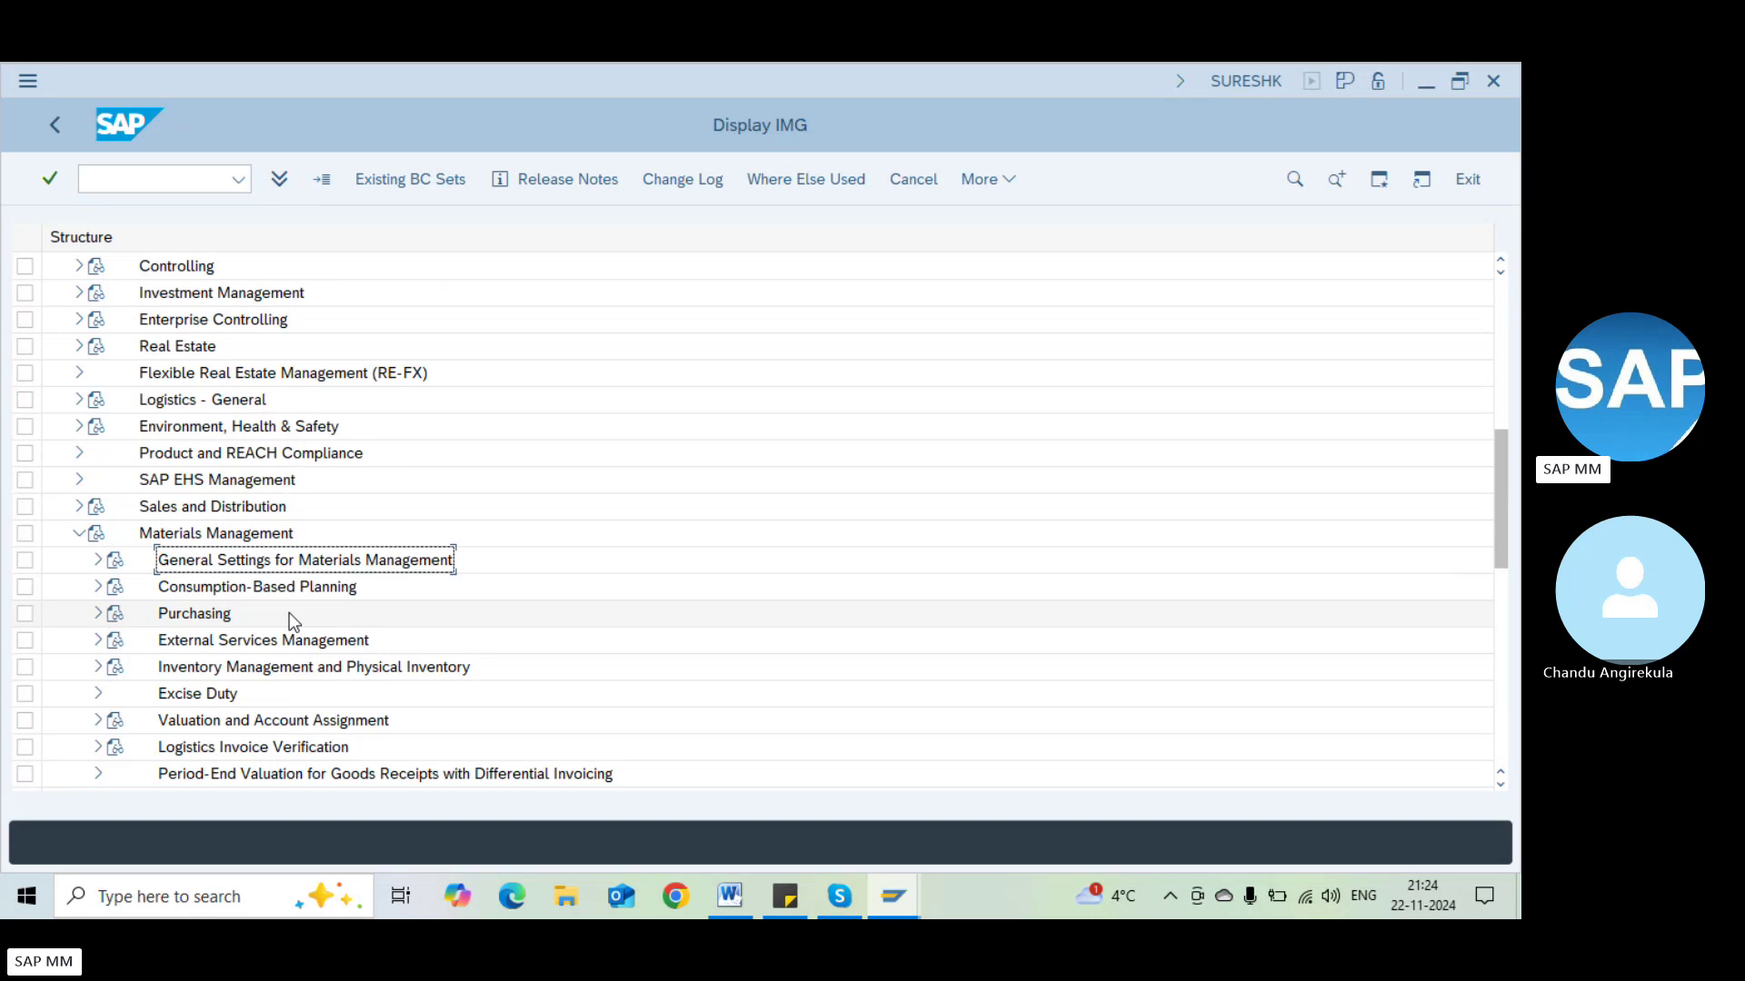
key(Down)
key(Down)
key(Down)
key(Down)
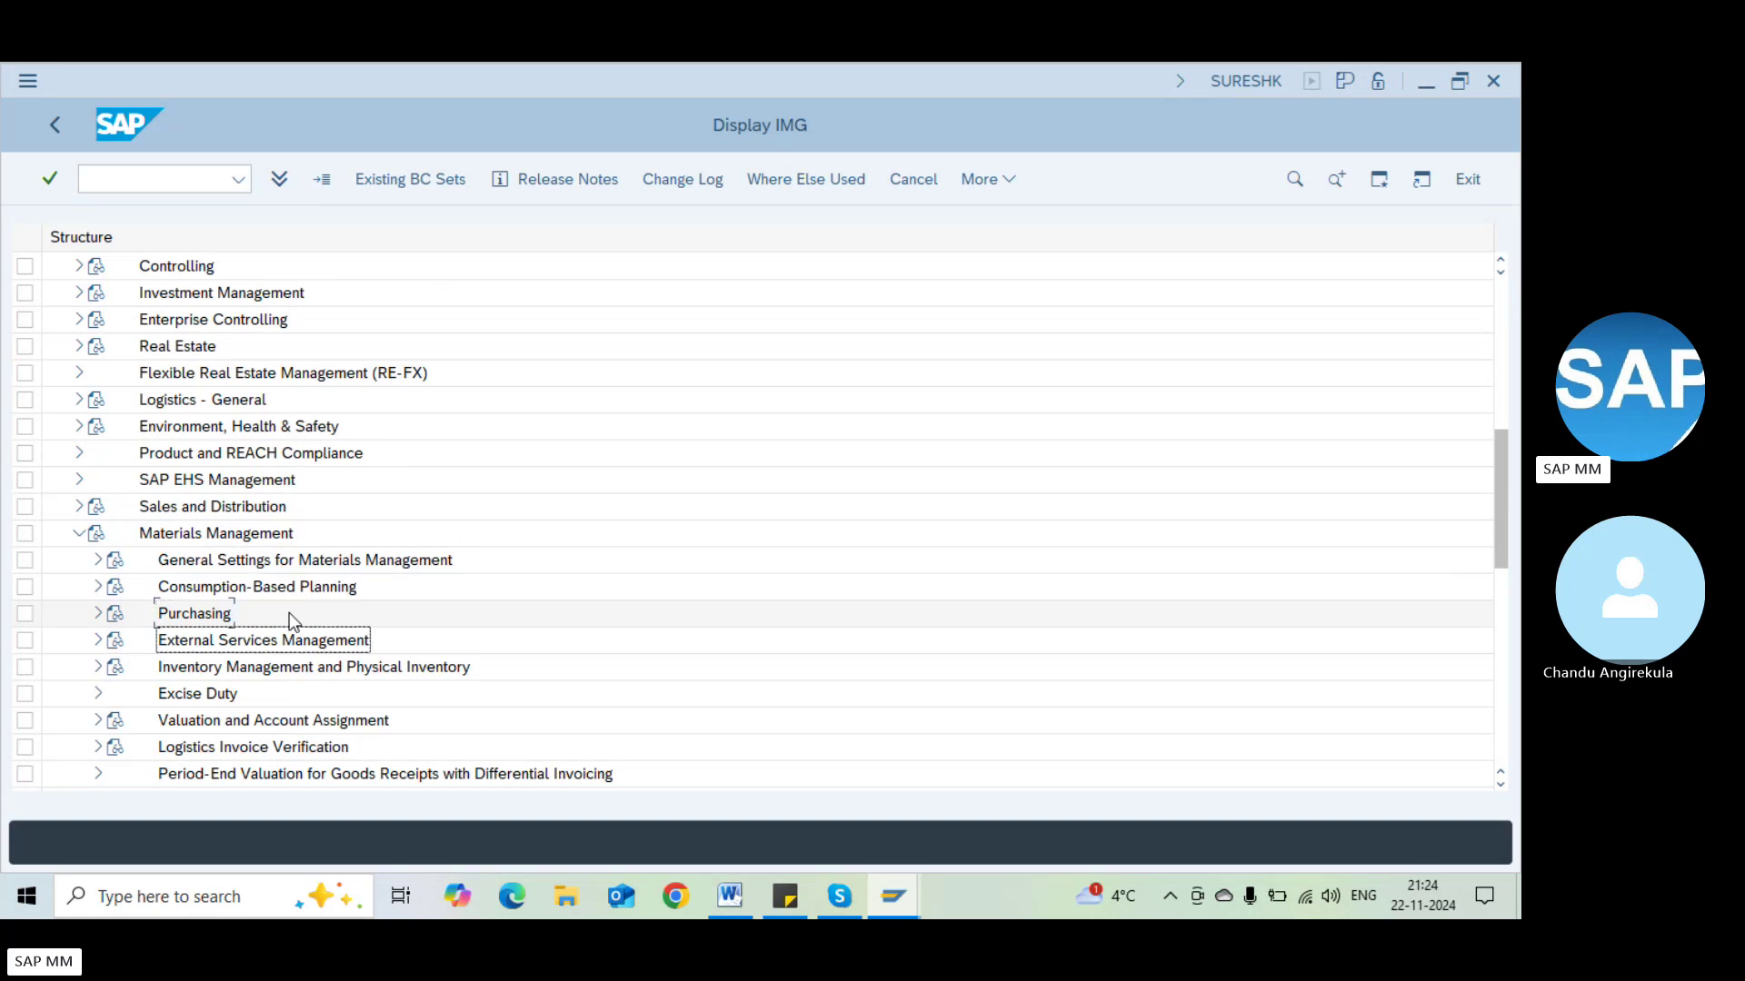
key(Up)
key(Up)
key(Up)
key(Up)
key(Right)
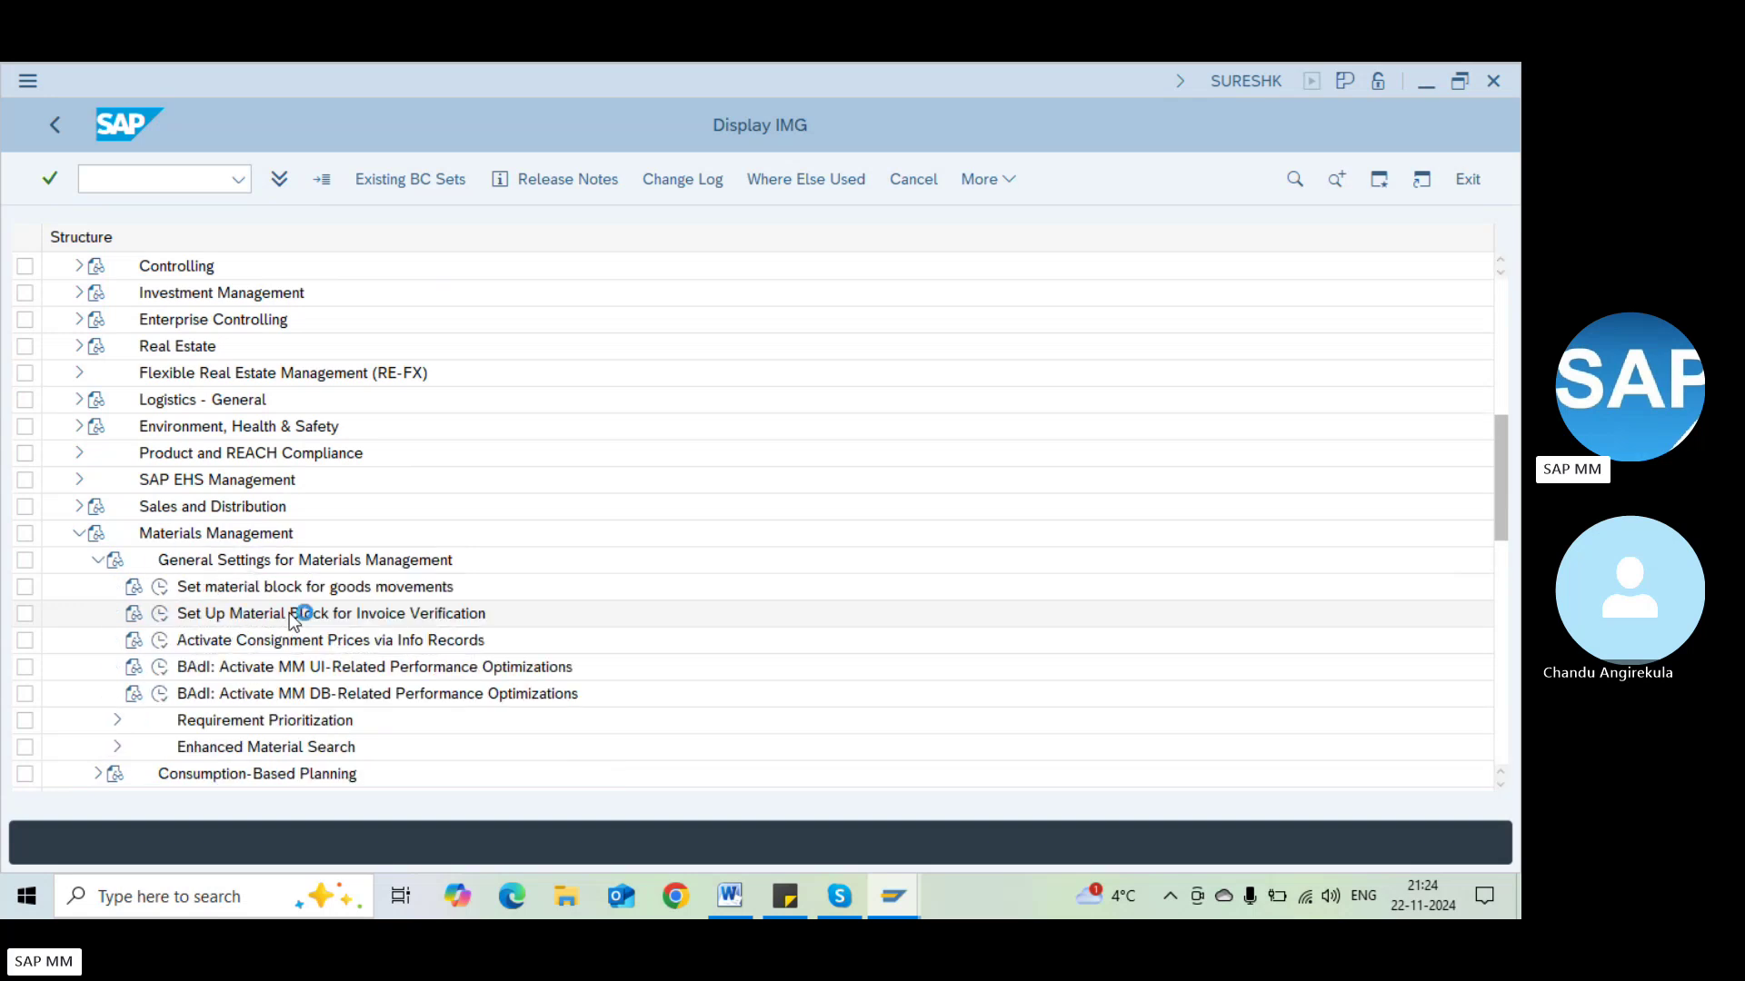
key(Down)
key(Down)
key(Down)
key(Down)
key(Down)
key(Down)
key(Down)
key(Down)
key(Down)
key(Down)
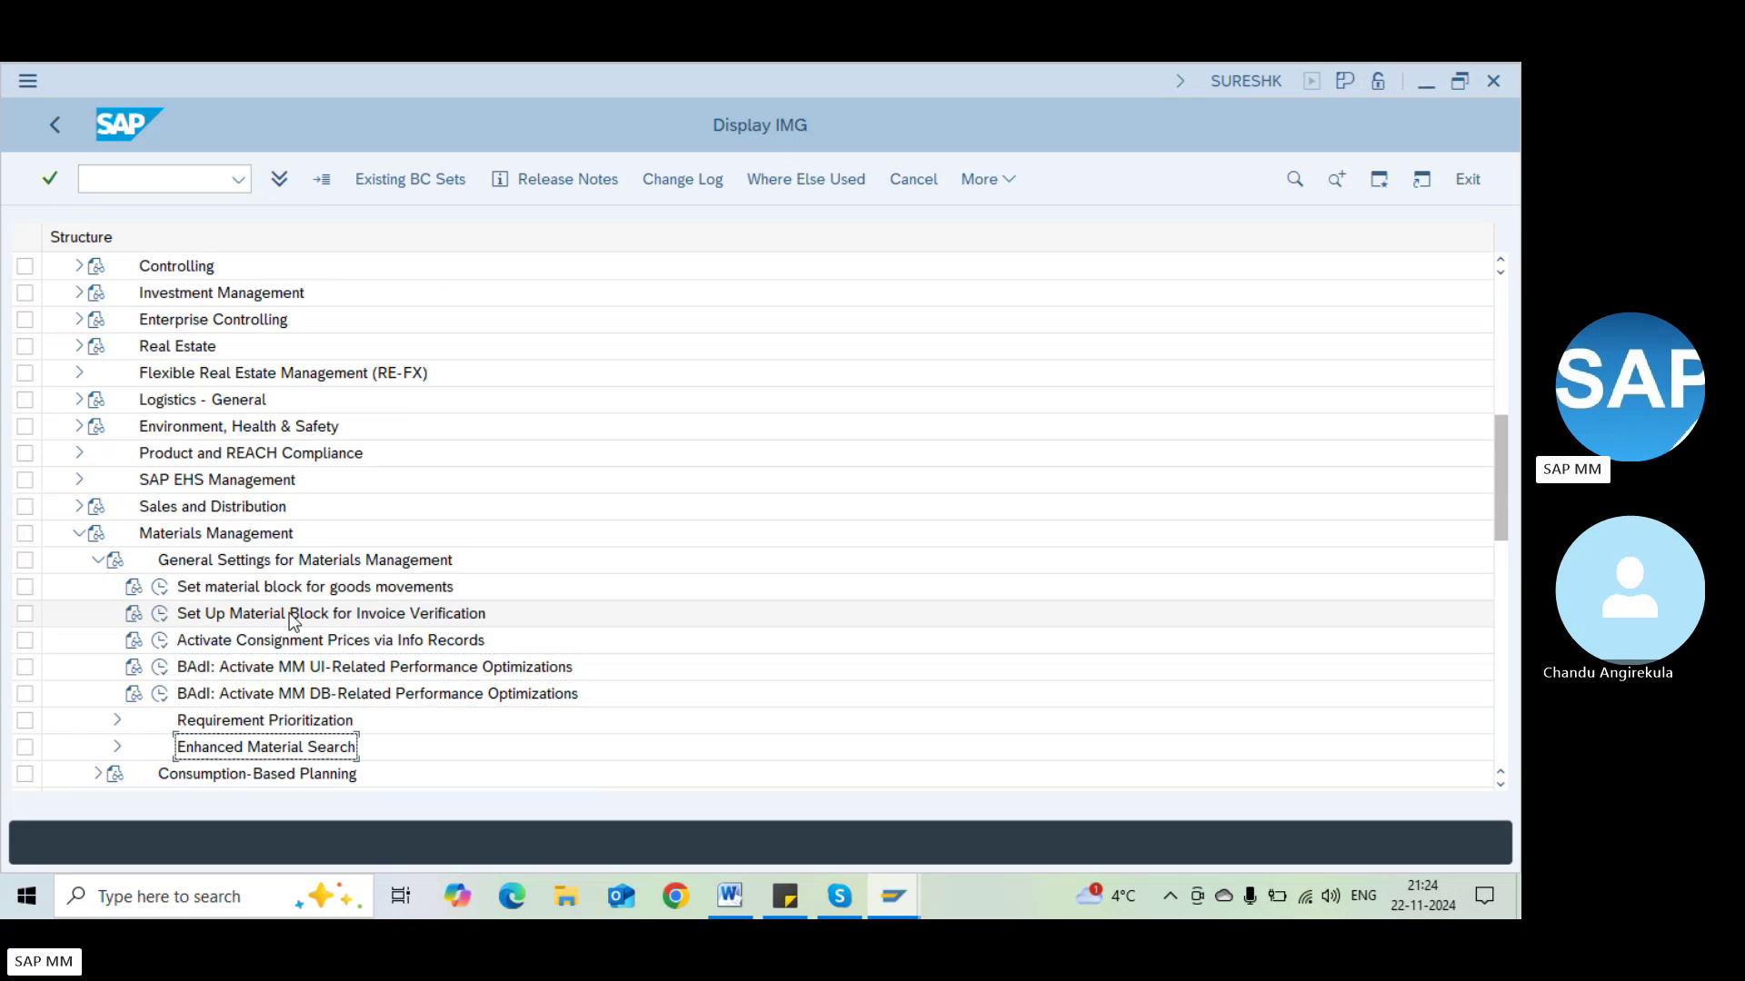
key(Up)
key(Right)
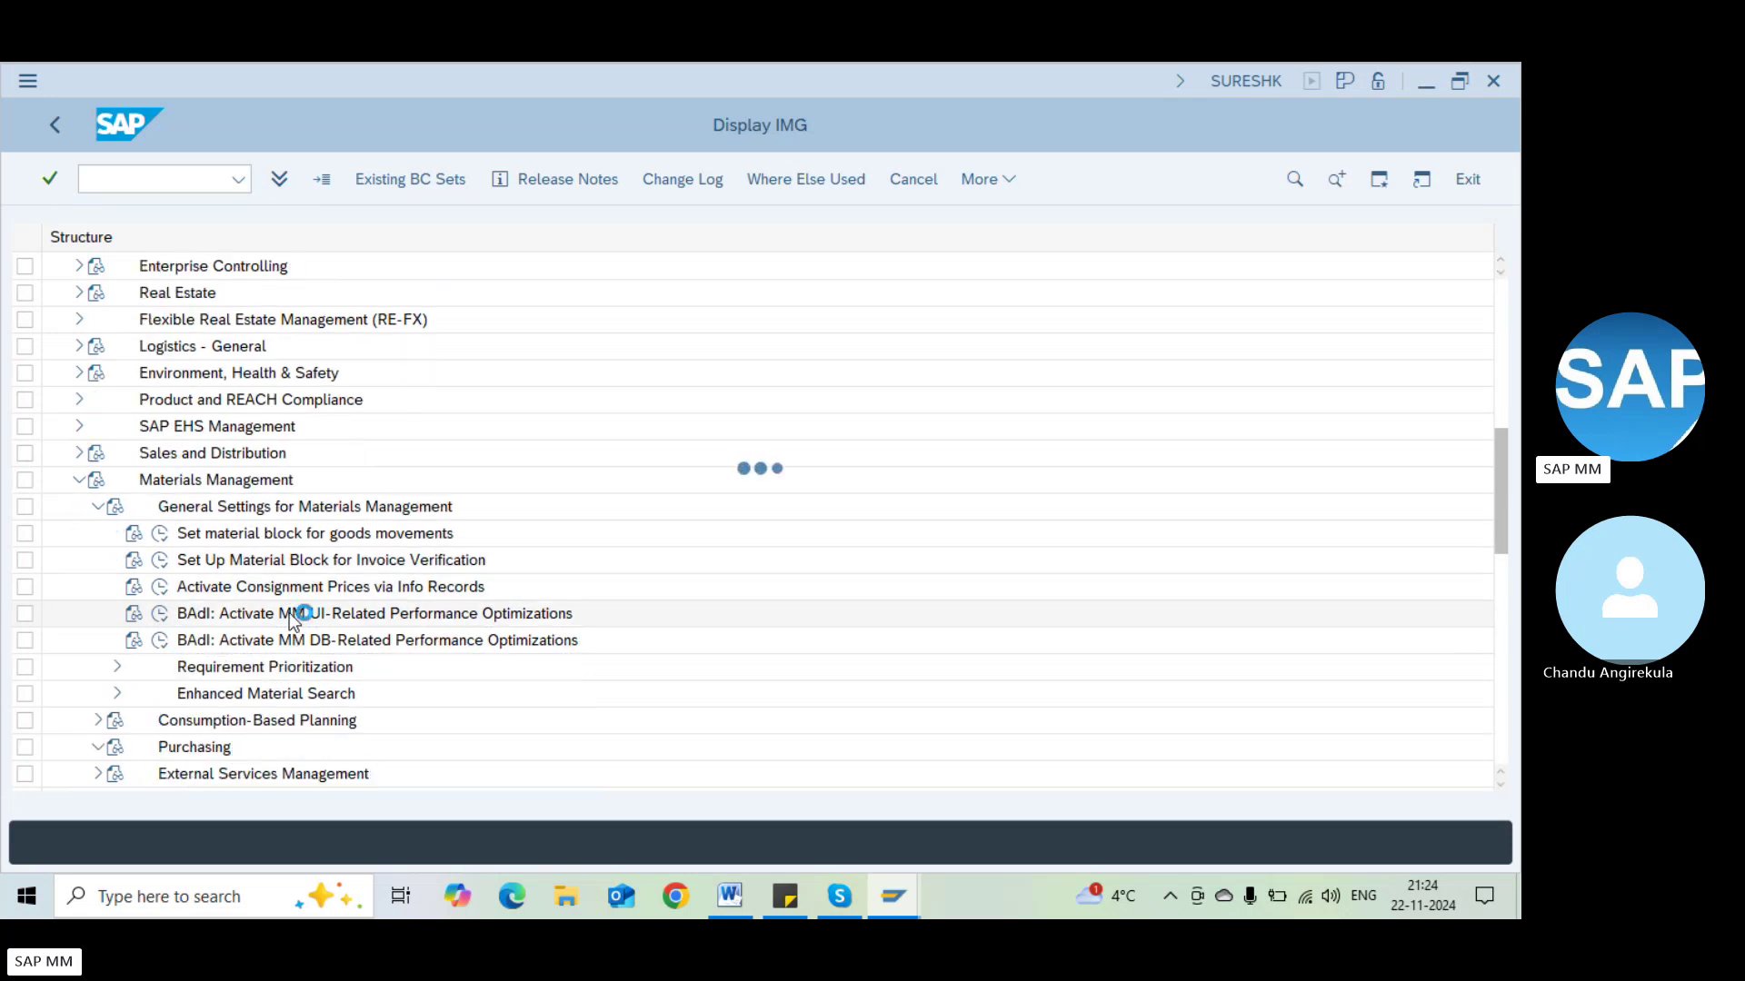
Expand Material Master under Purchasing and open the activity Entry Aids for Items Without a Material Master
key(Down)
key(Down)
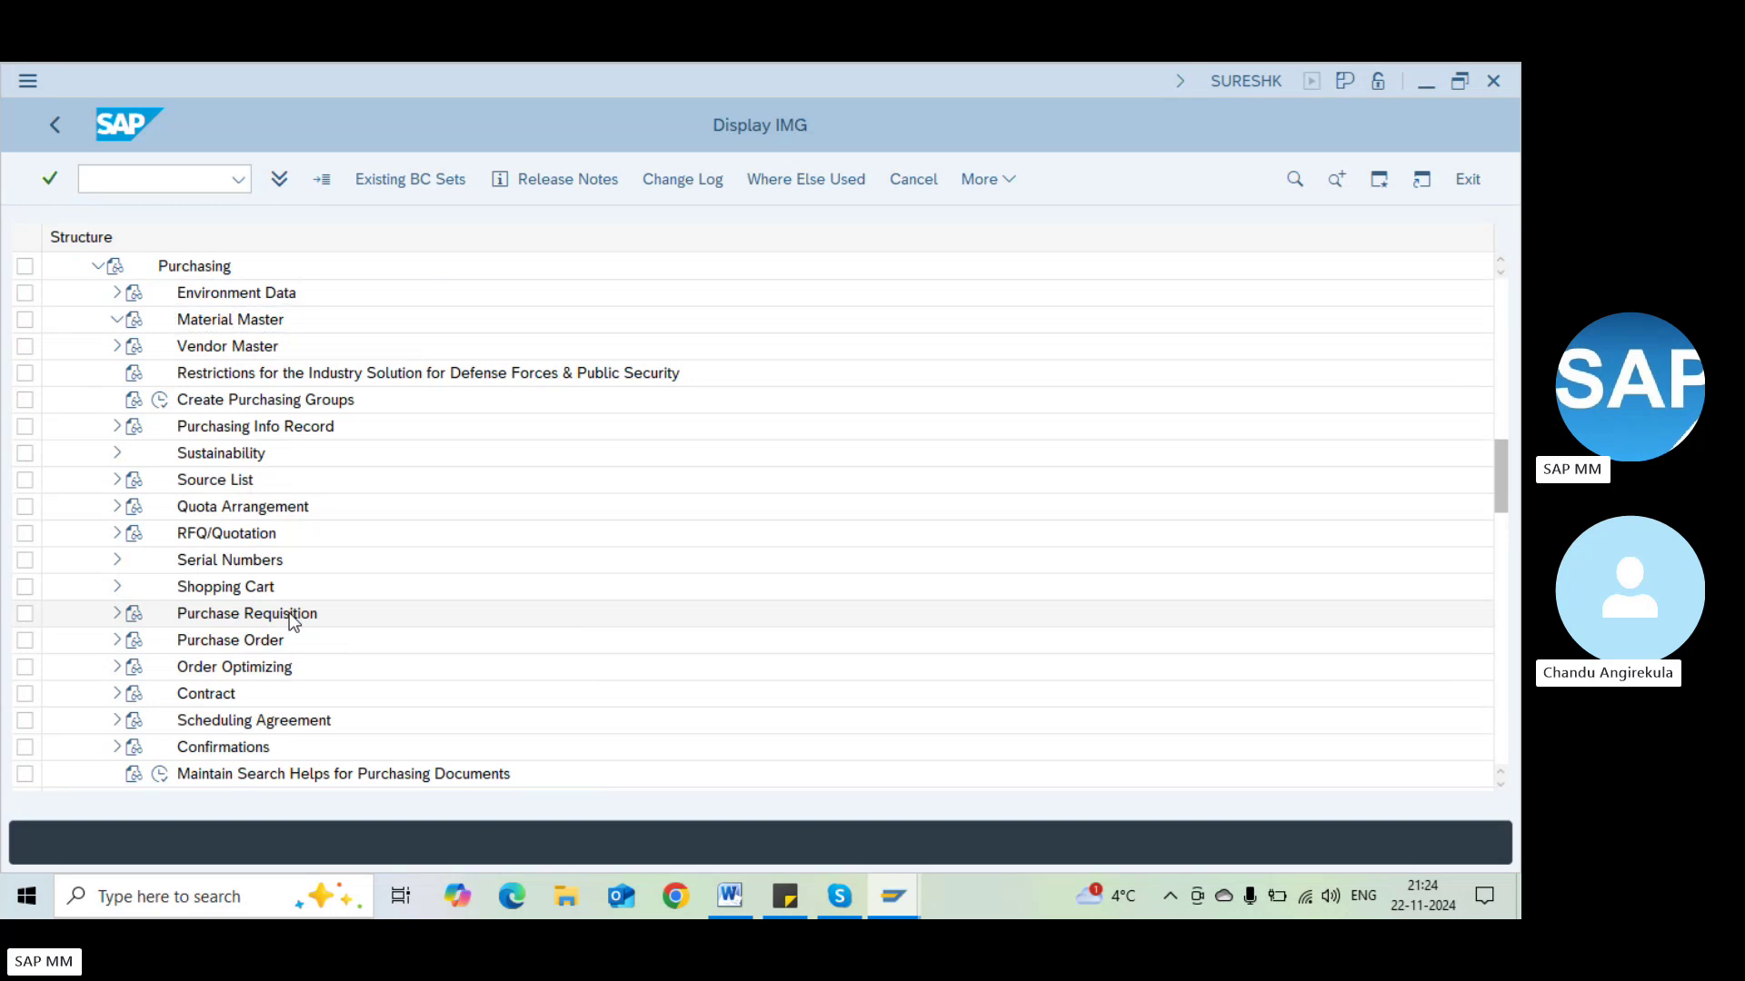
key(Right)
key(Down)
key(Down)
key(Down)
key(Down)
key(Down)
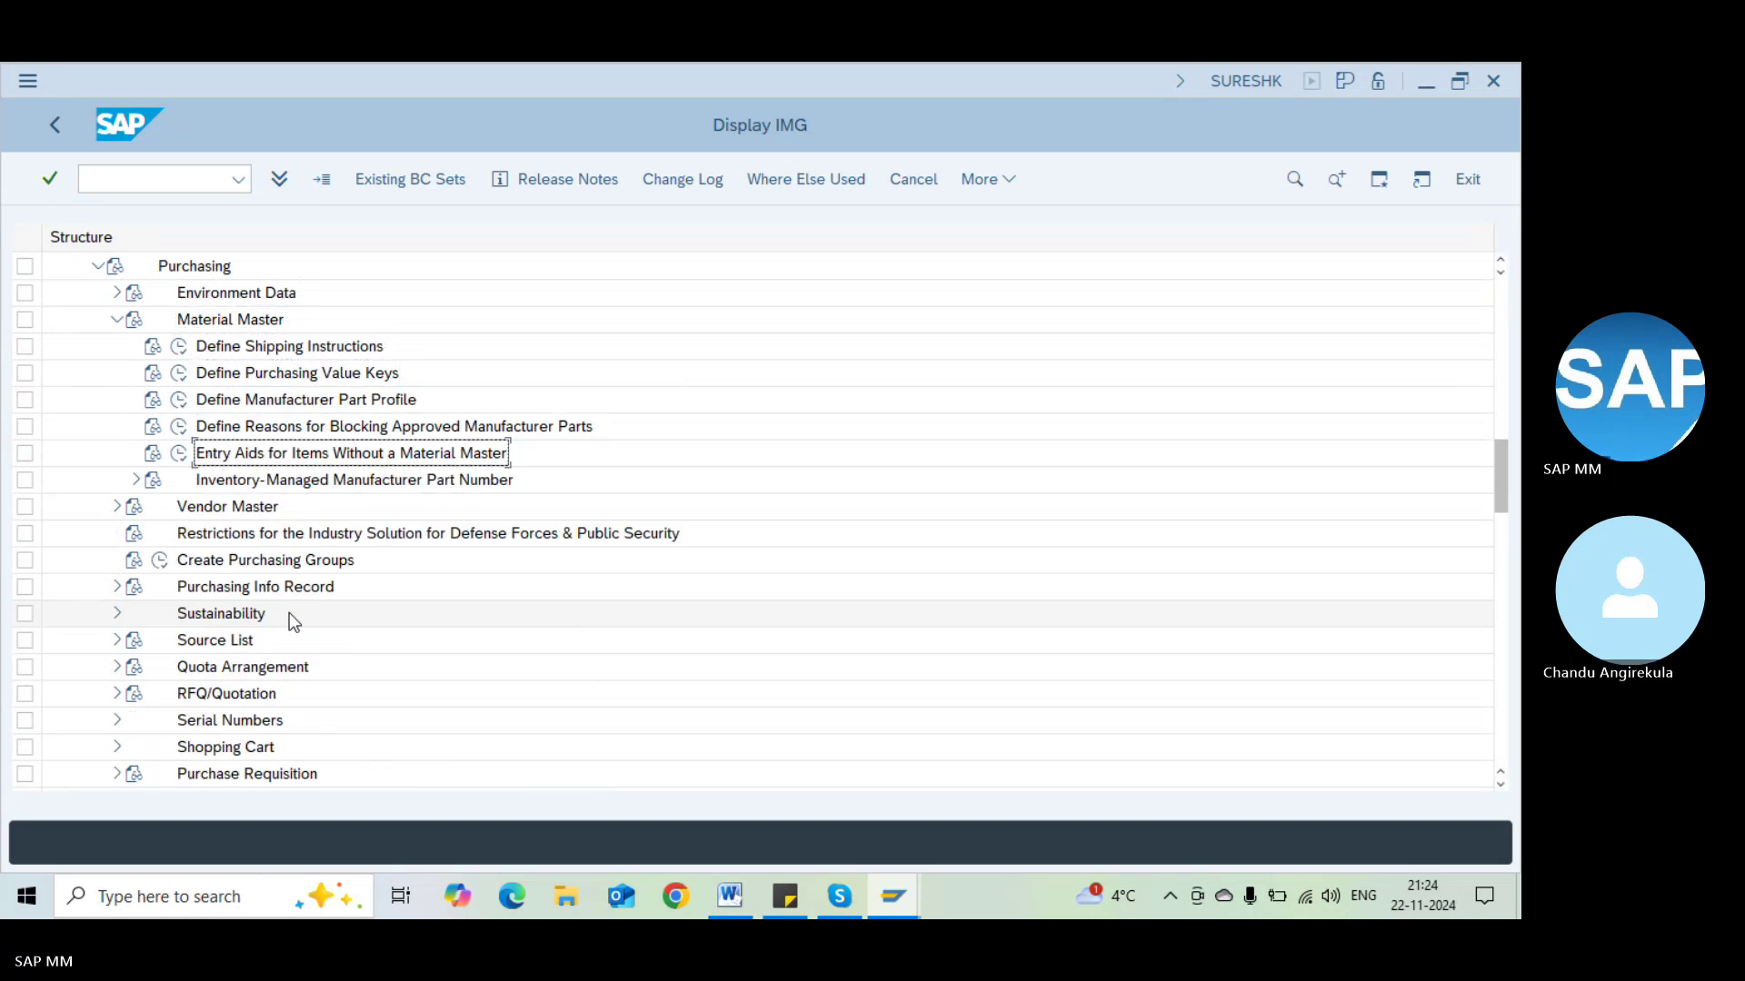
key(Left)
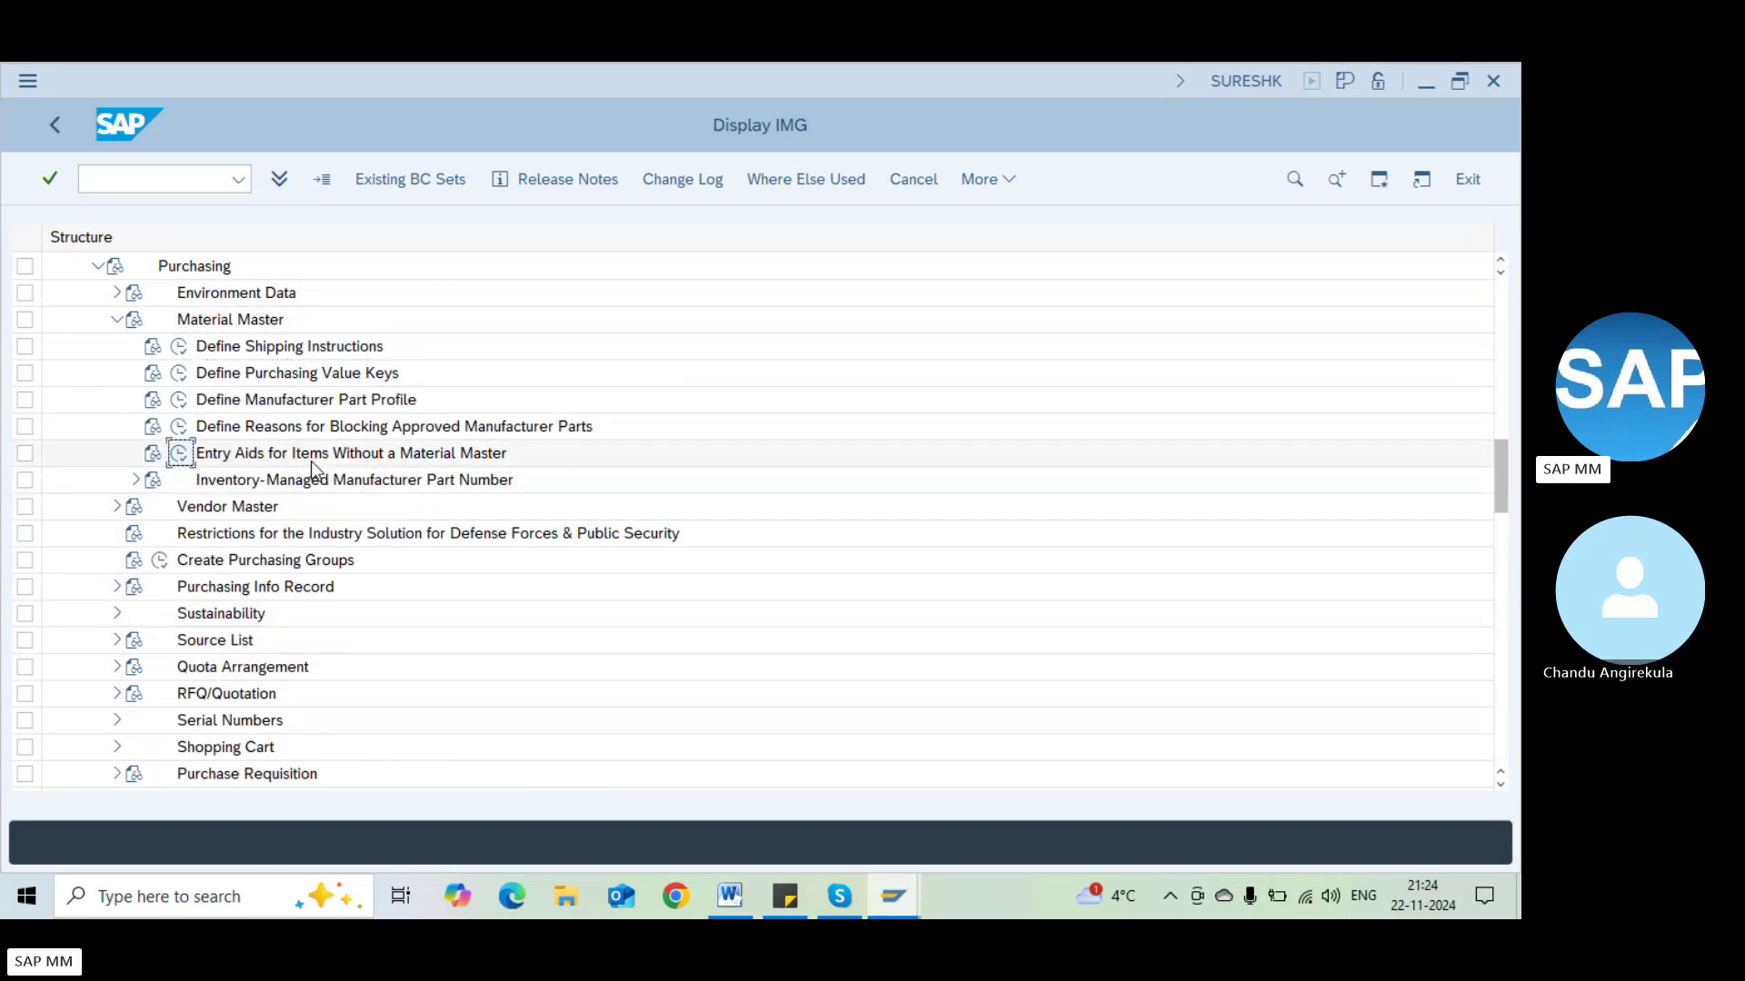
click(179, 456)
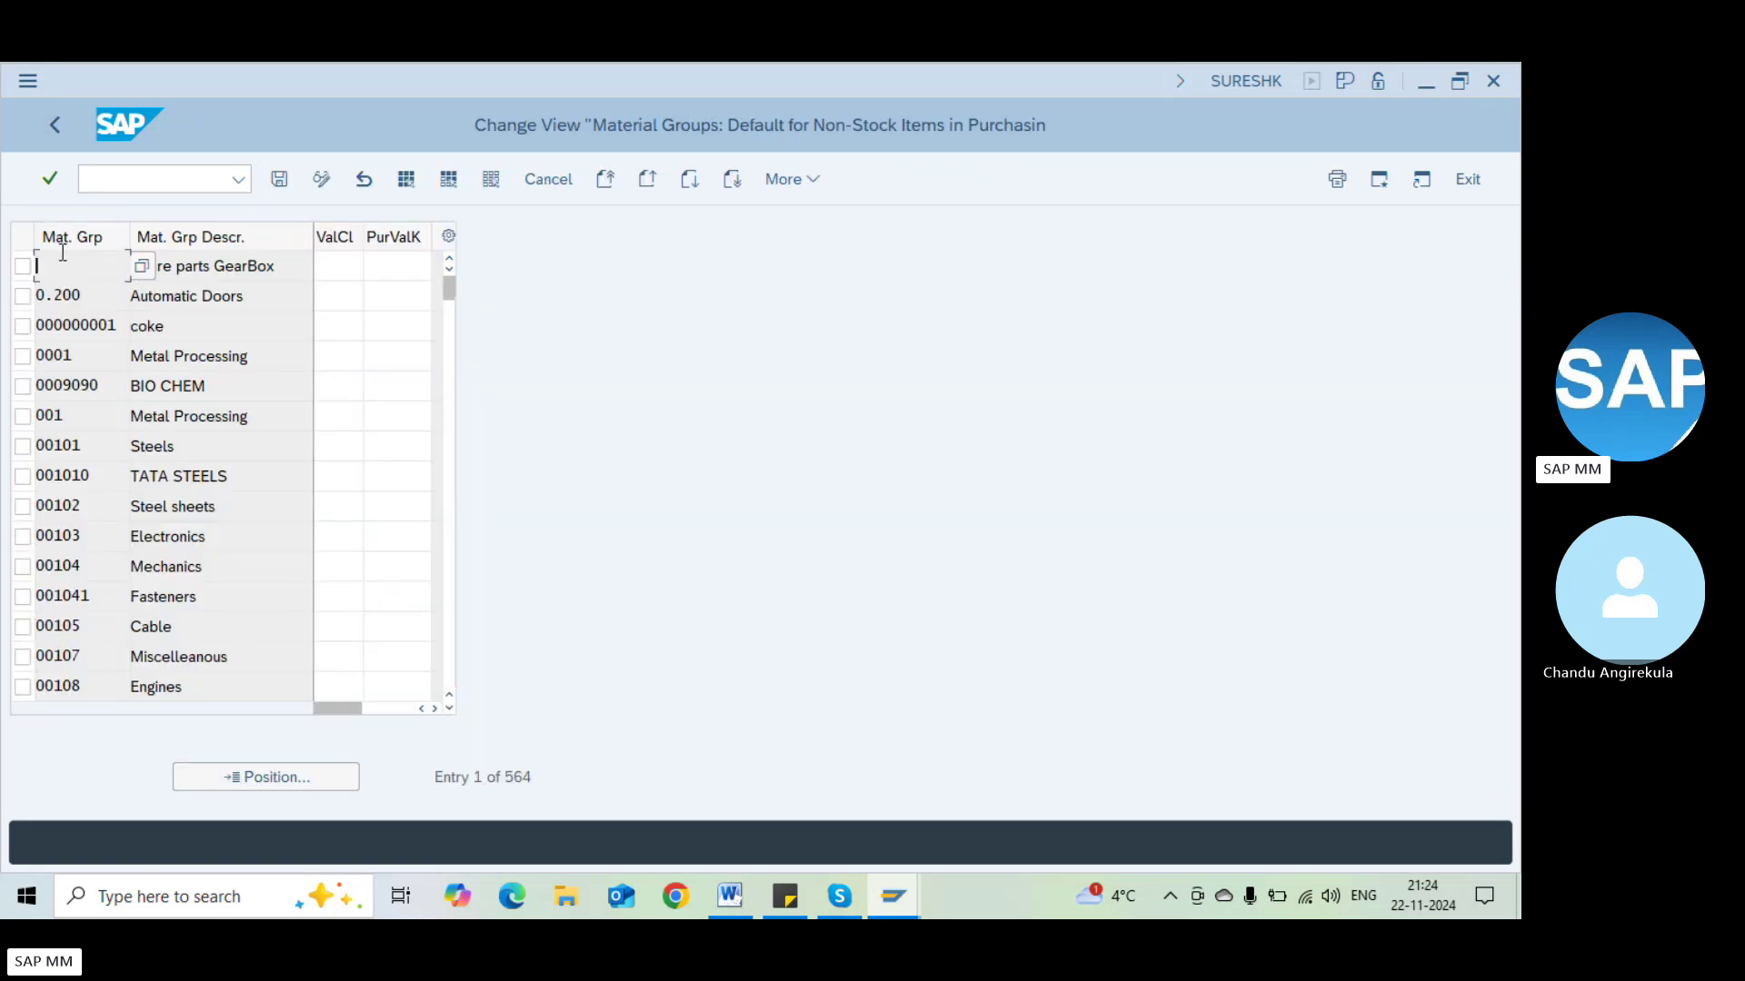
Position the material group list at 007 Services and assign it valuation class 3200 Services
click(307, 768)
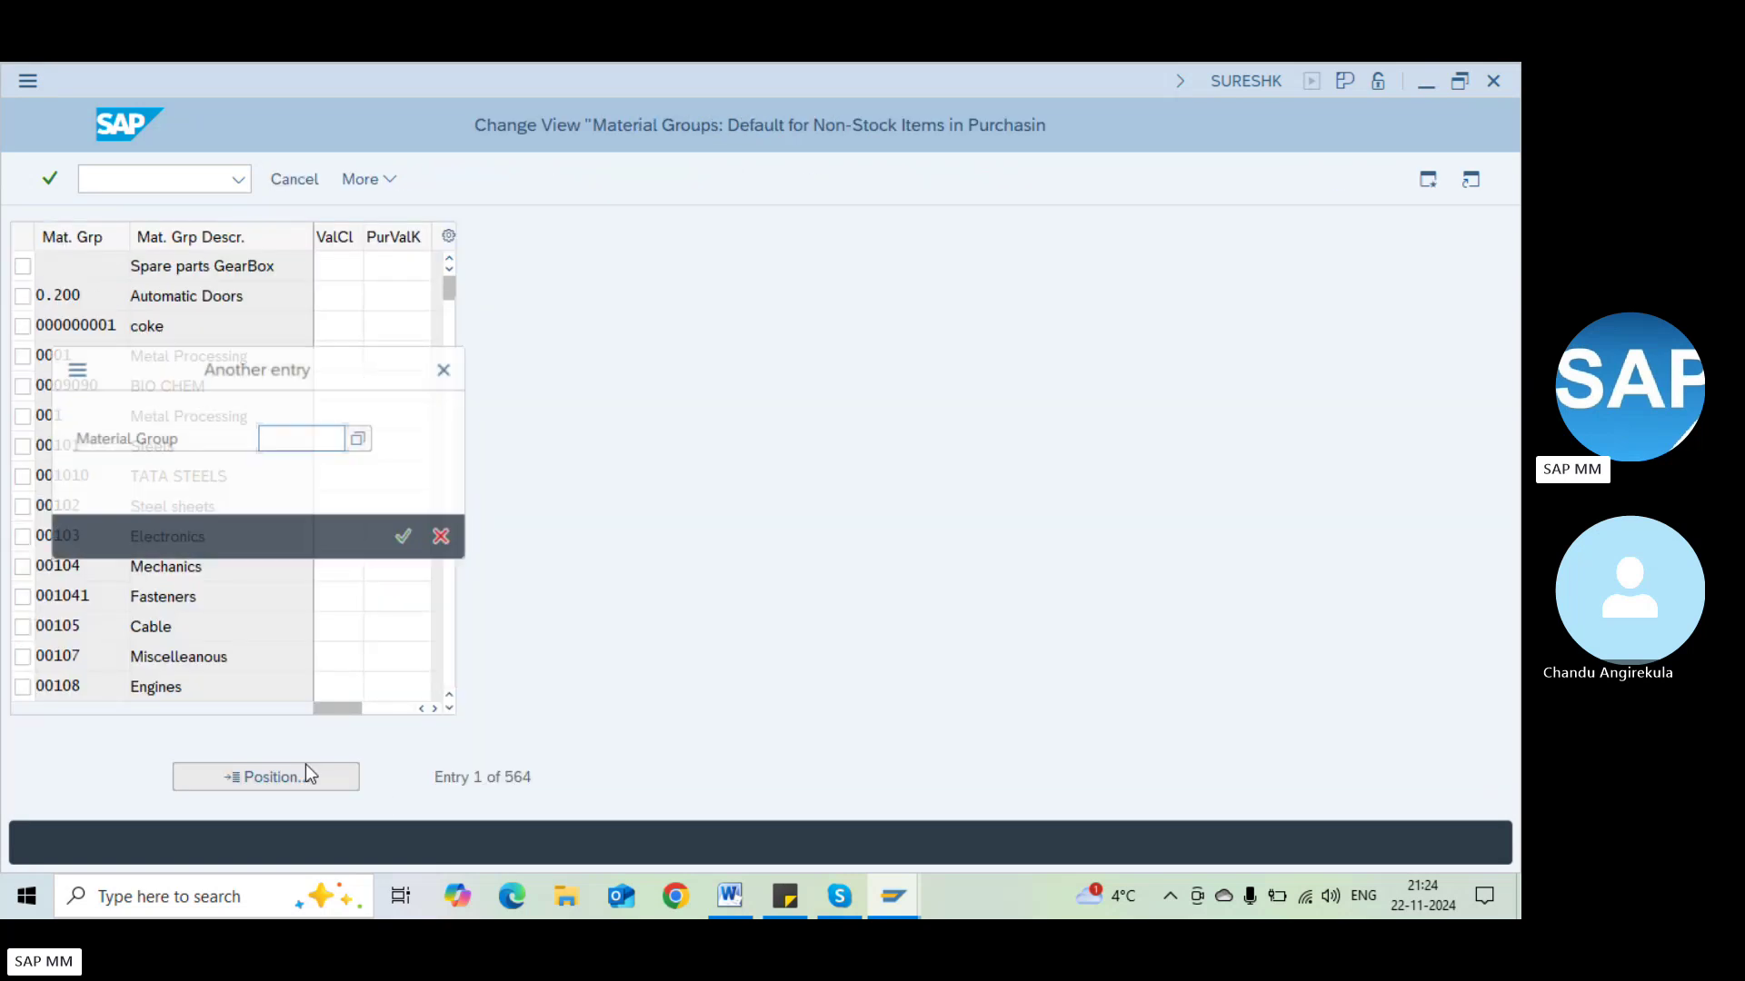
text(007)
key(Return)
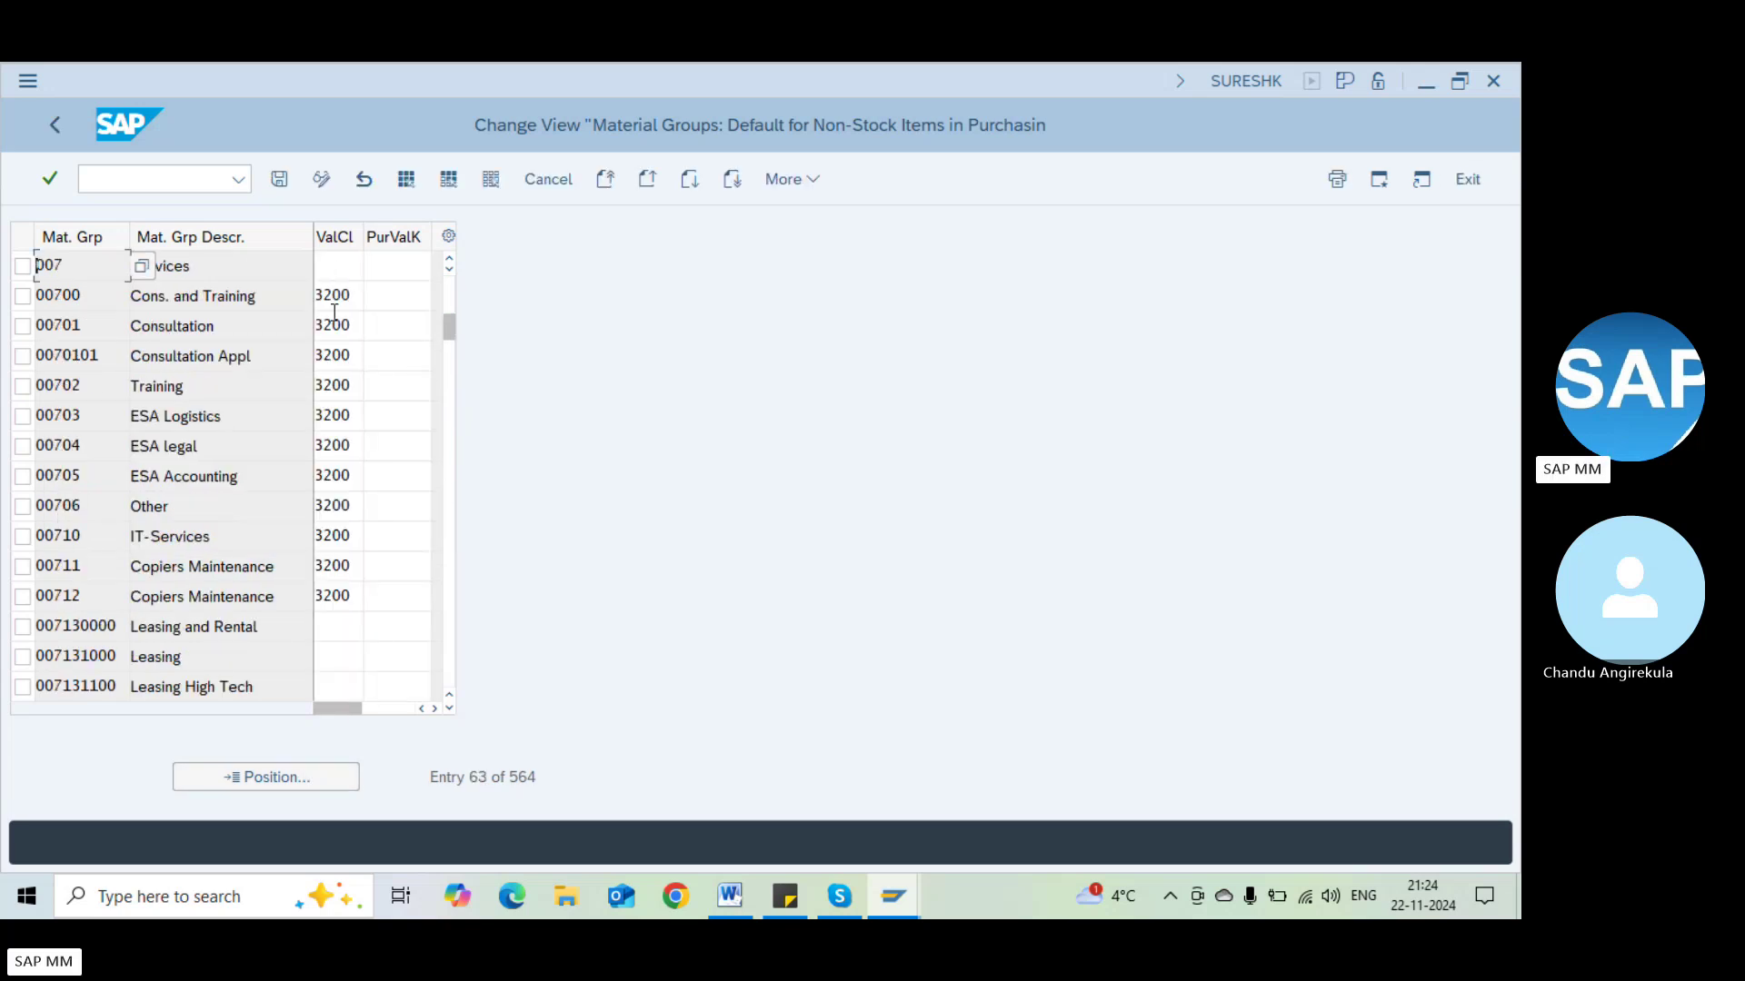
click(334, 266)
key(F4)
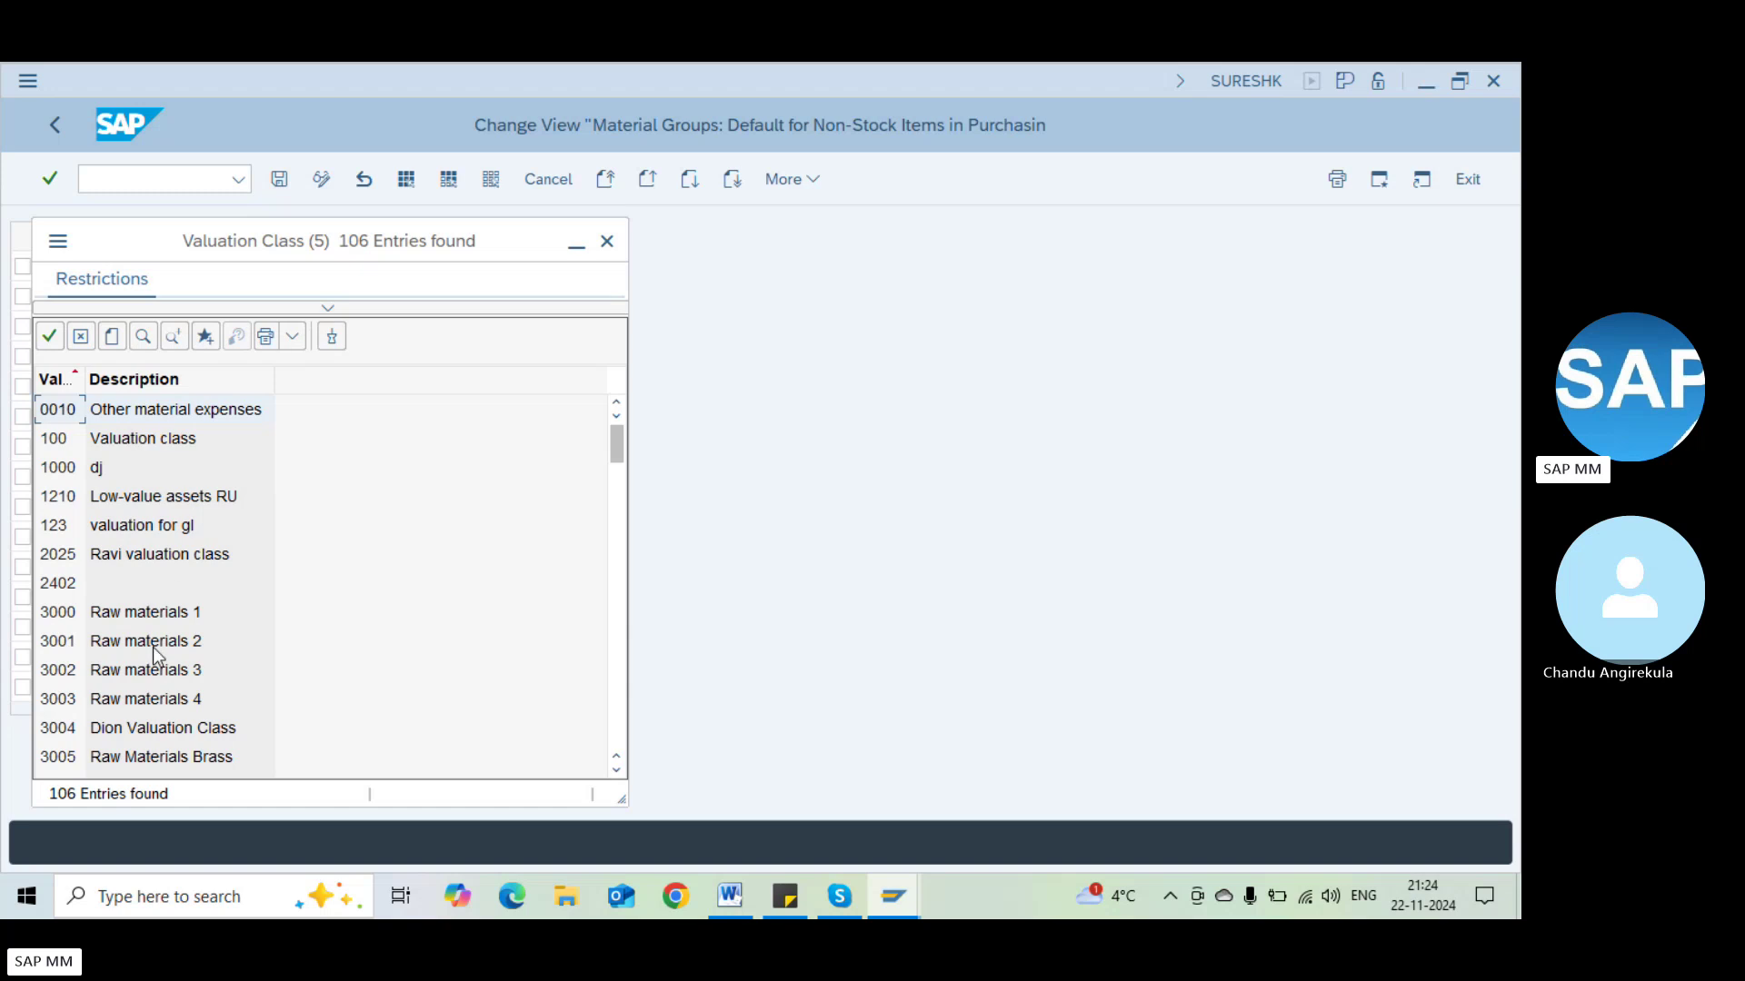
click(618, 568)
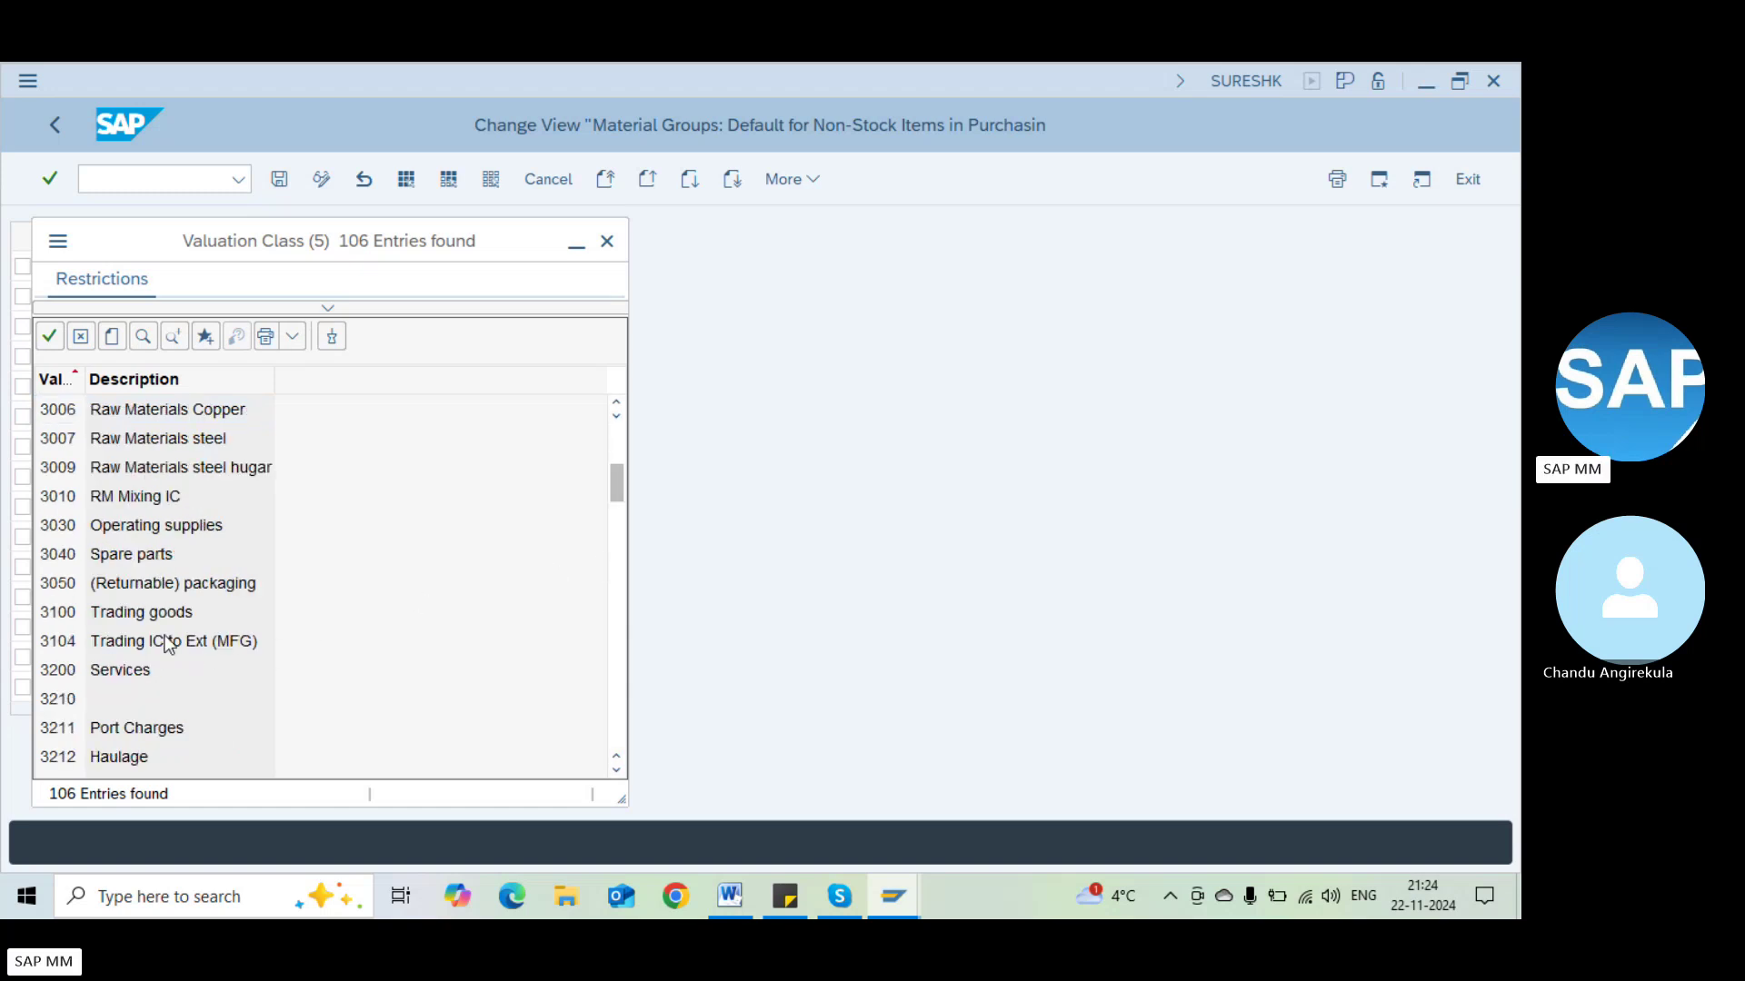
double_click(56, 677)
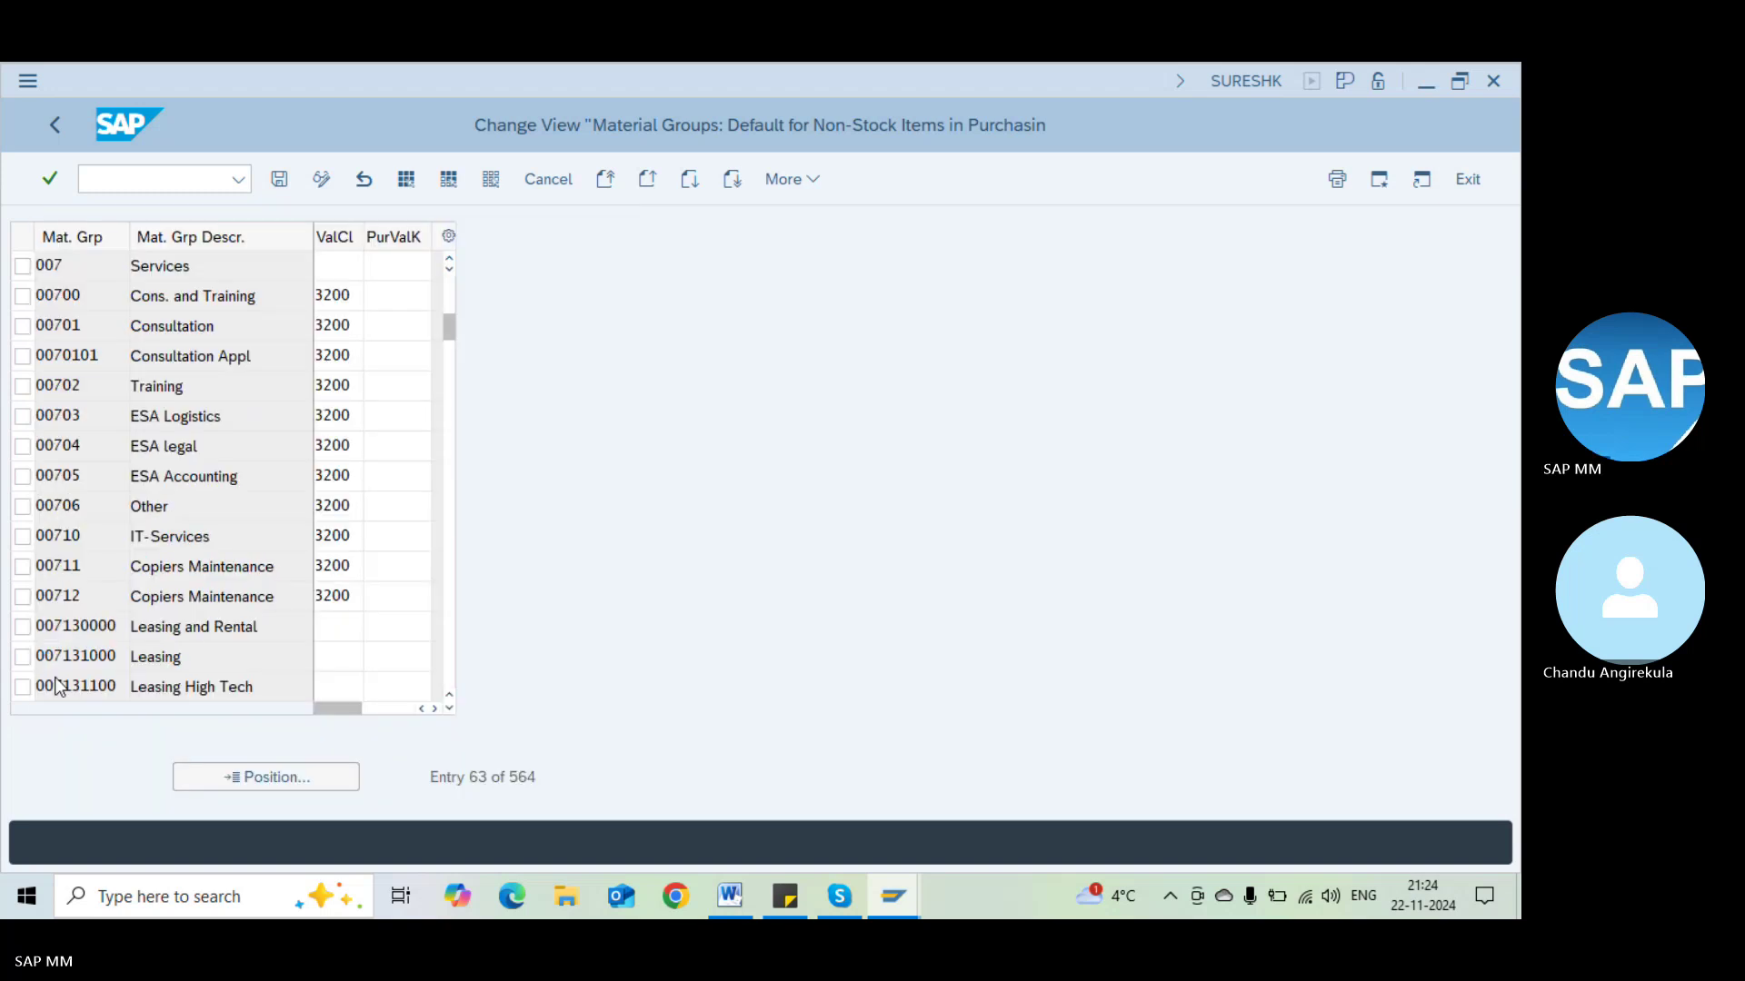
Save the valuation class assignment to the proposed customizing request and return to the service master record being created
click(379, 318)
key(ctrl+s)
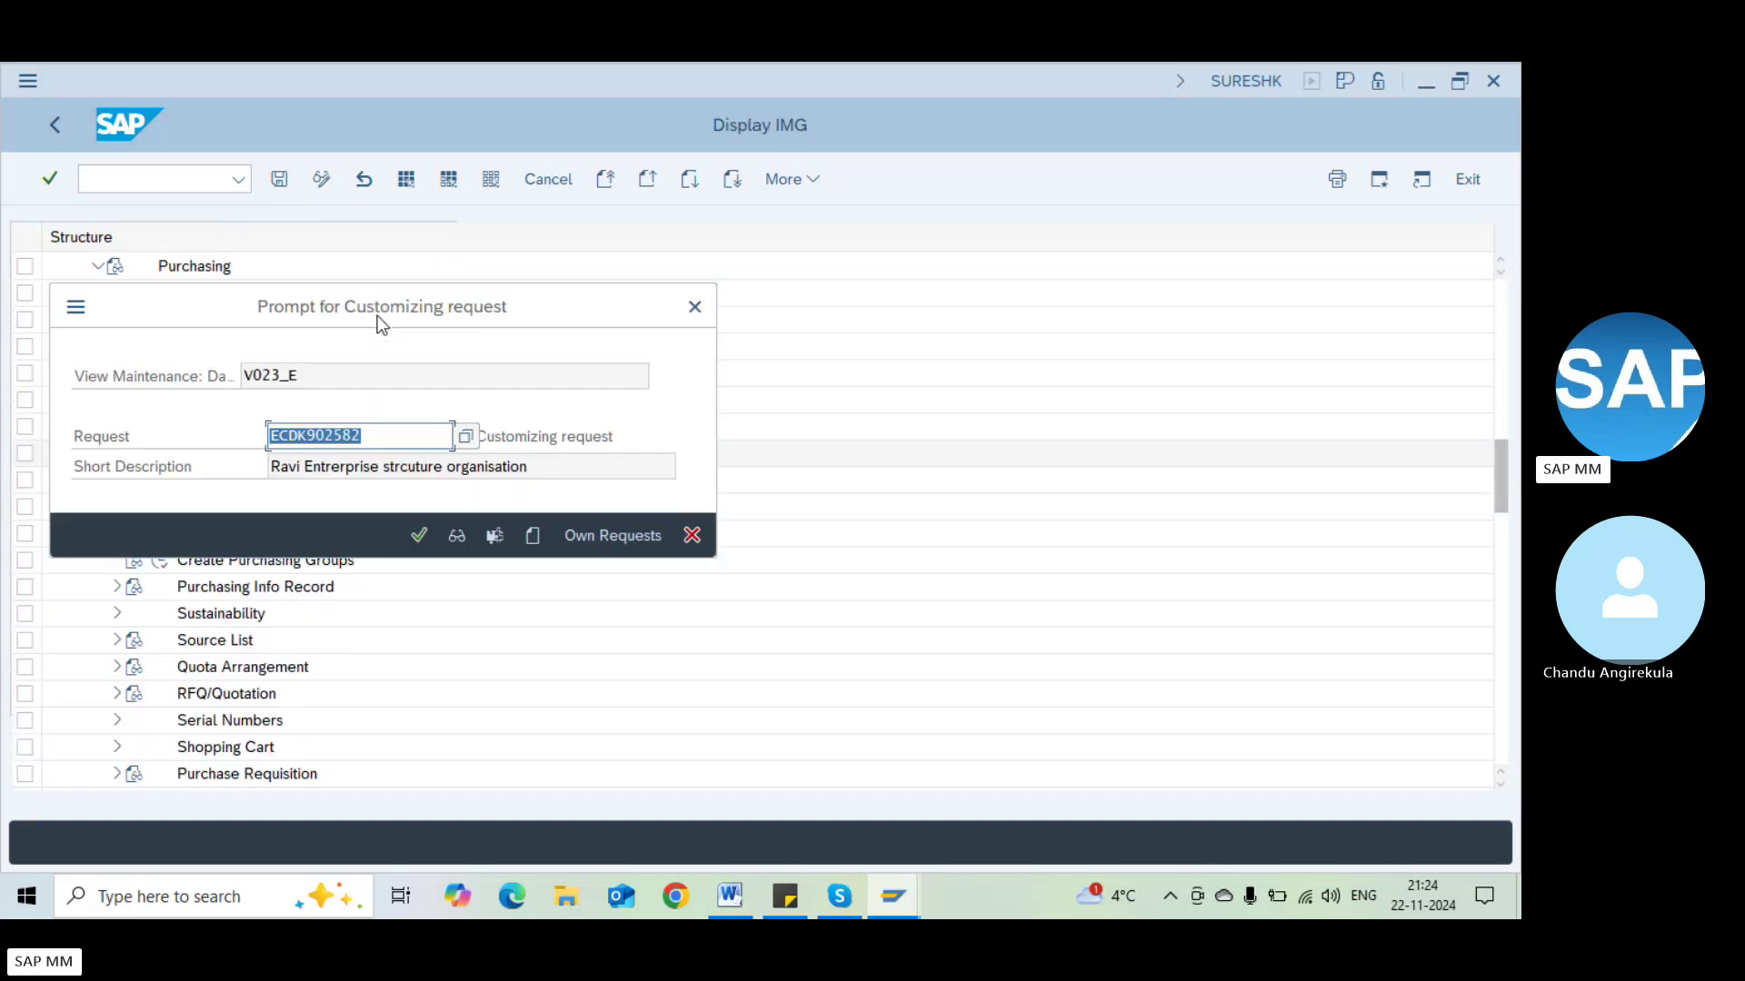
key(Return)
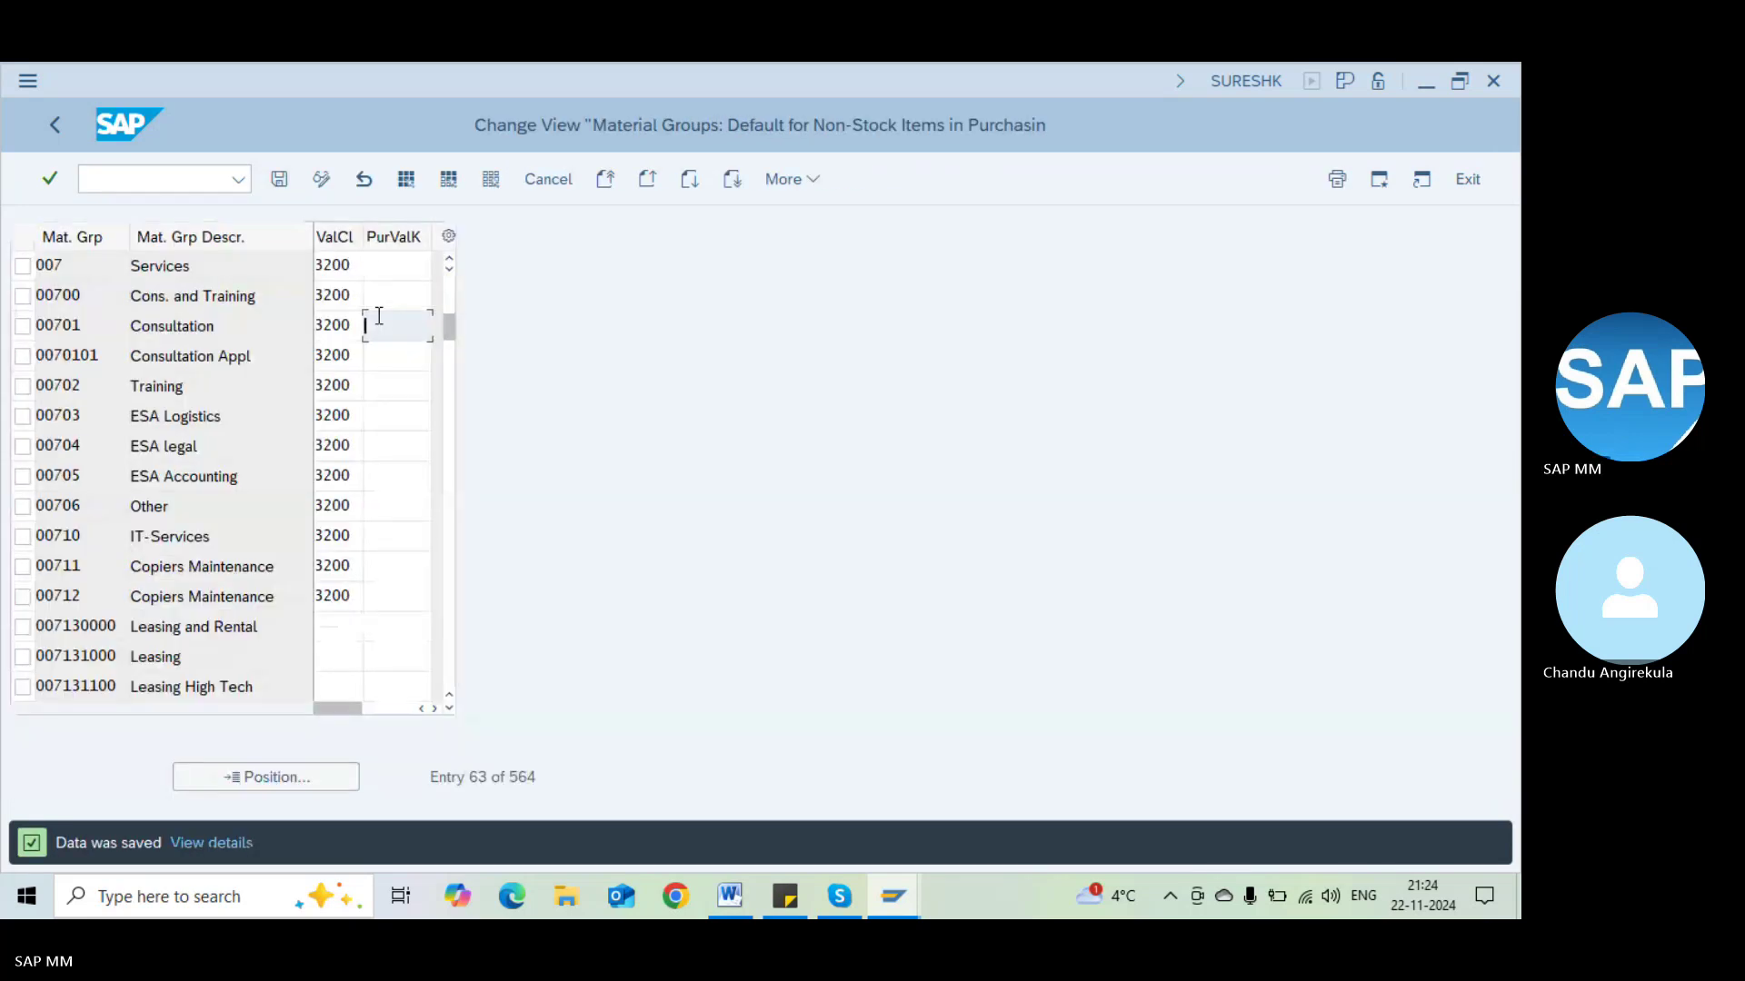
key(F3)
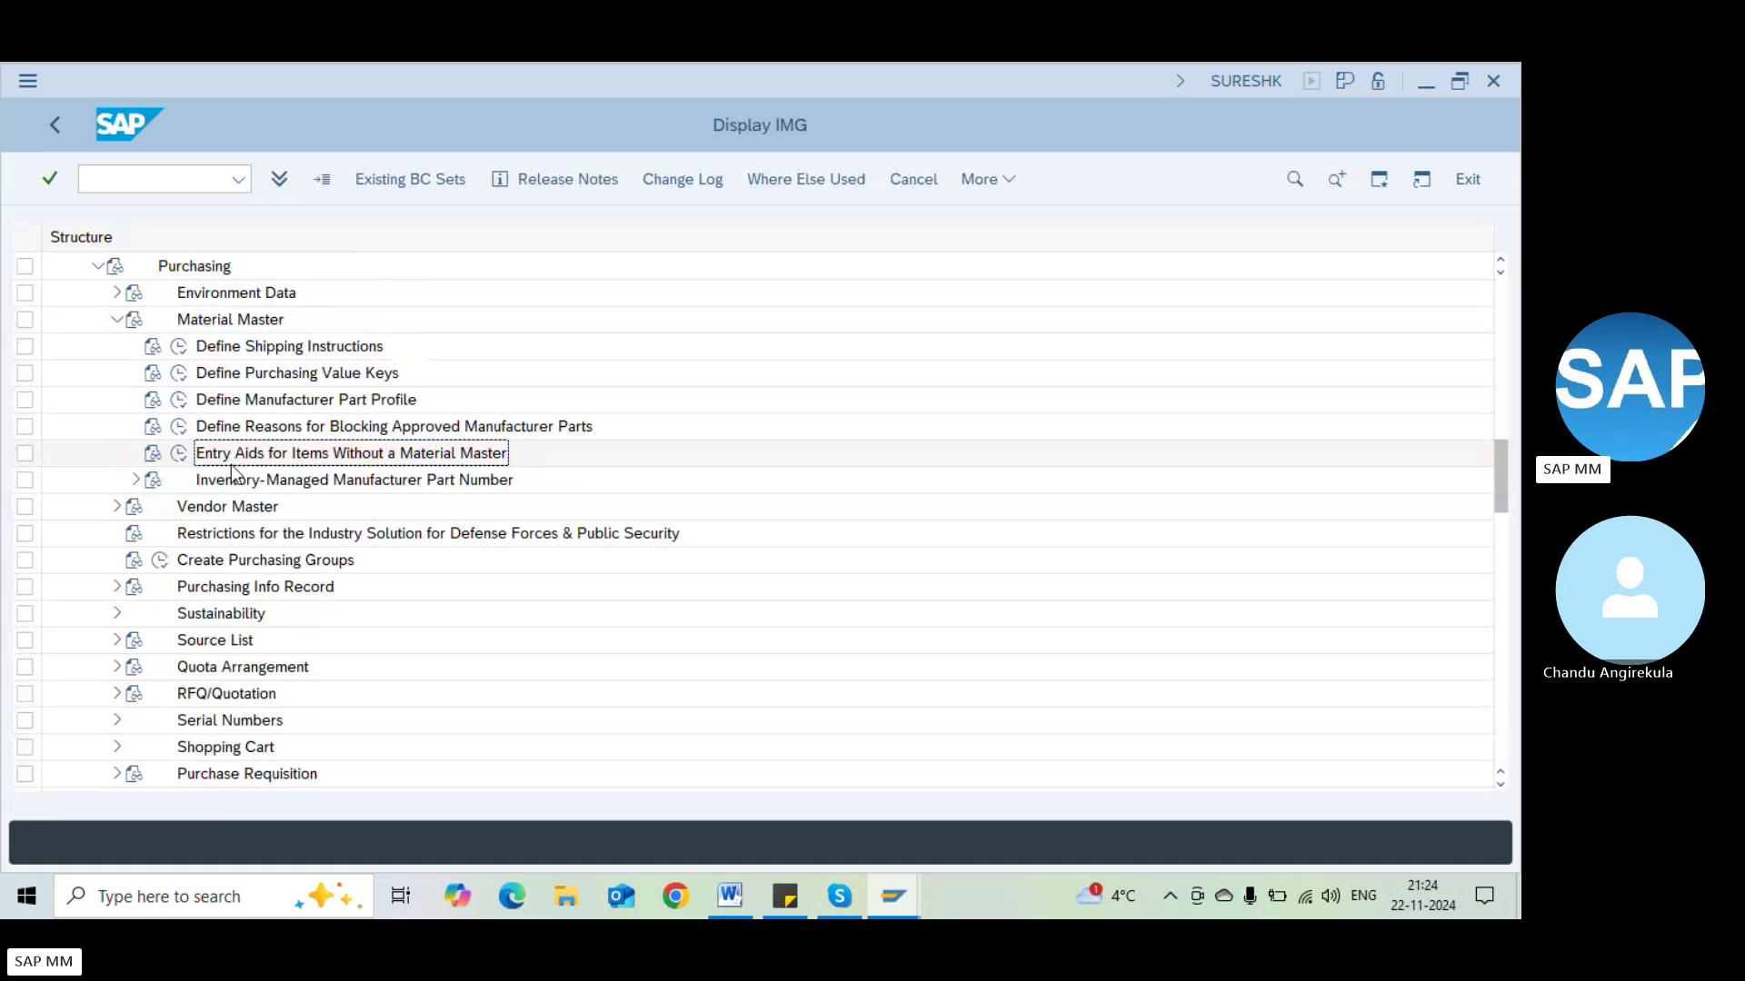
key(F3)
key(alt+Tab)
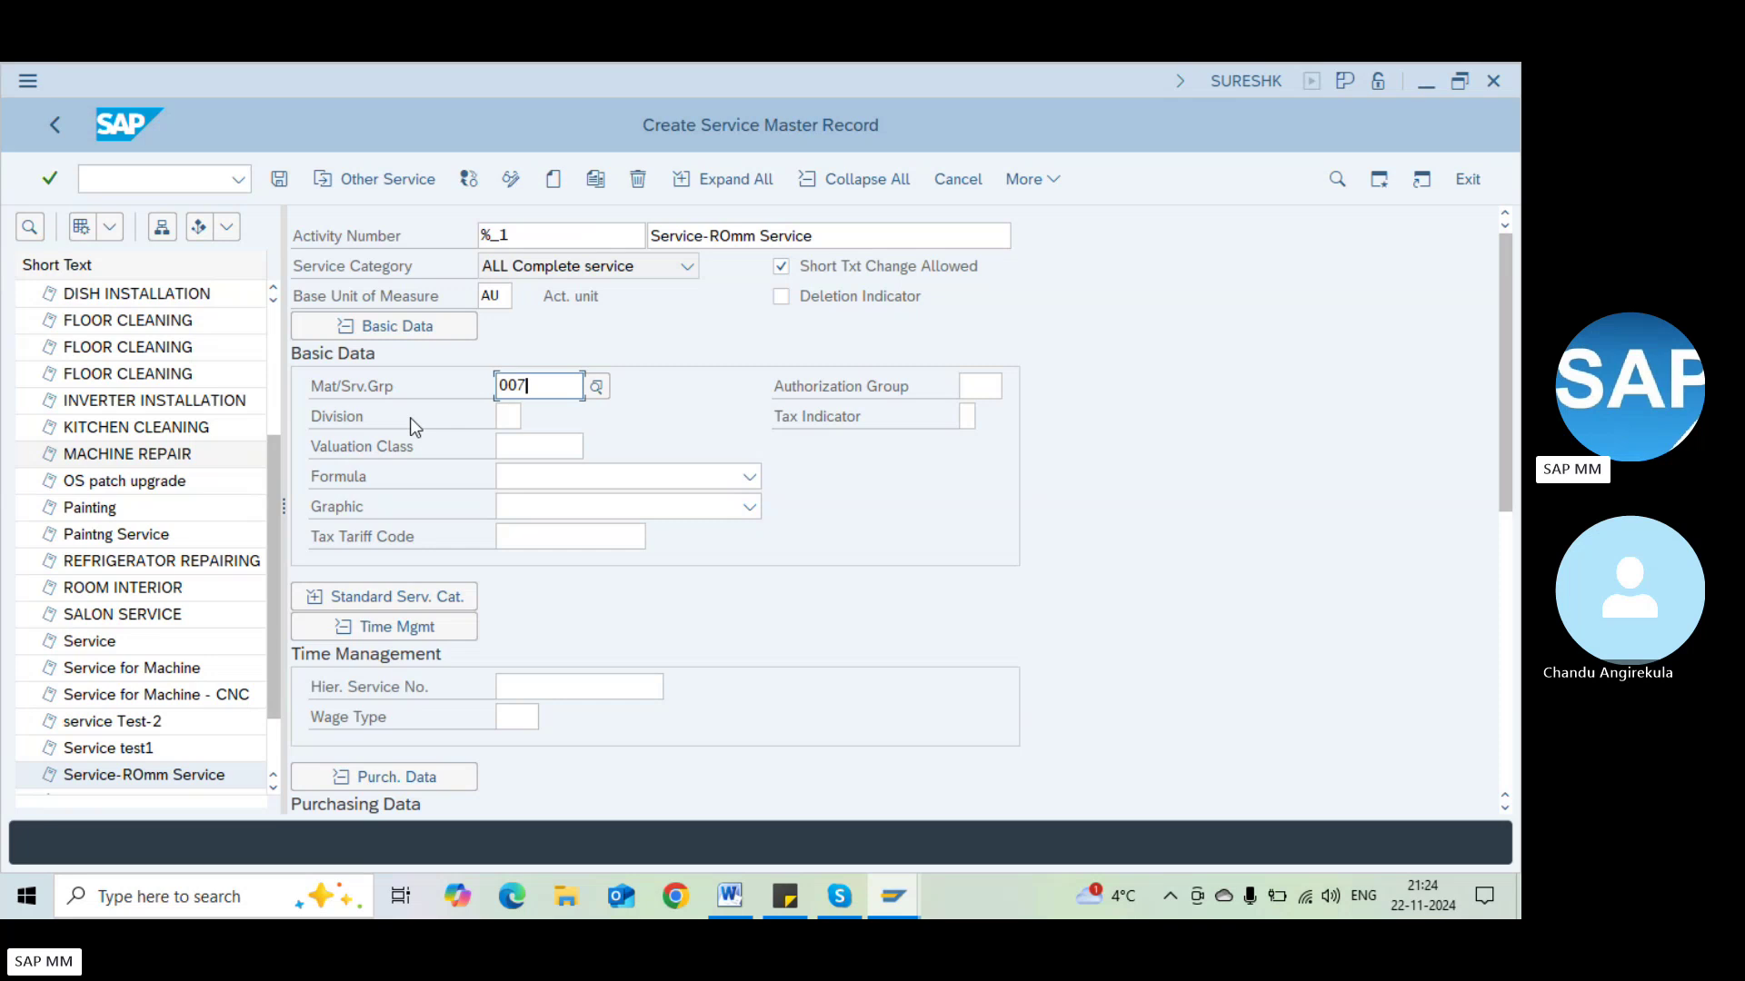
Set the service's valuation class to 3200 Services from the list of possible values
click(518, 450)
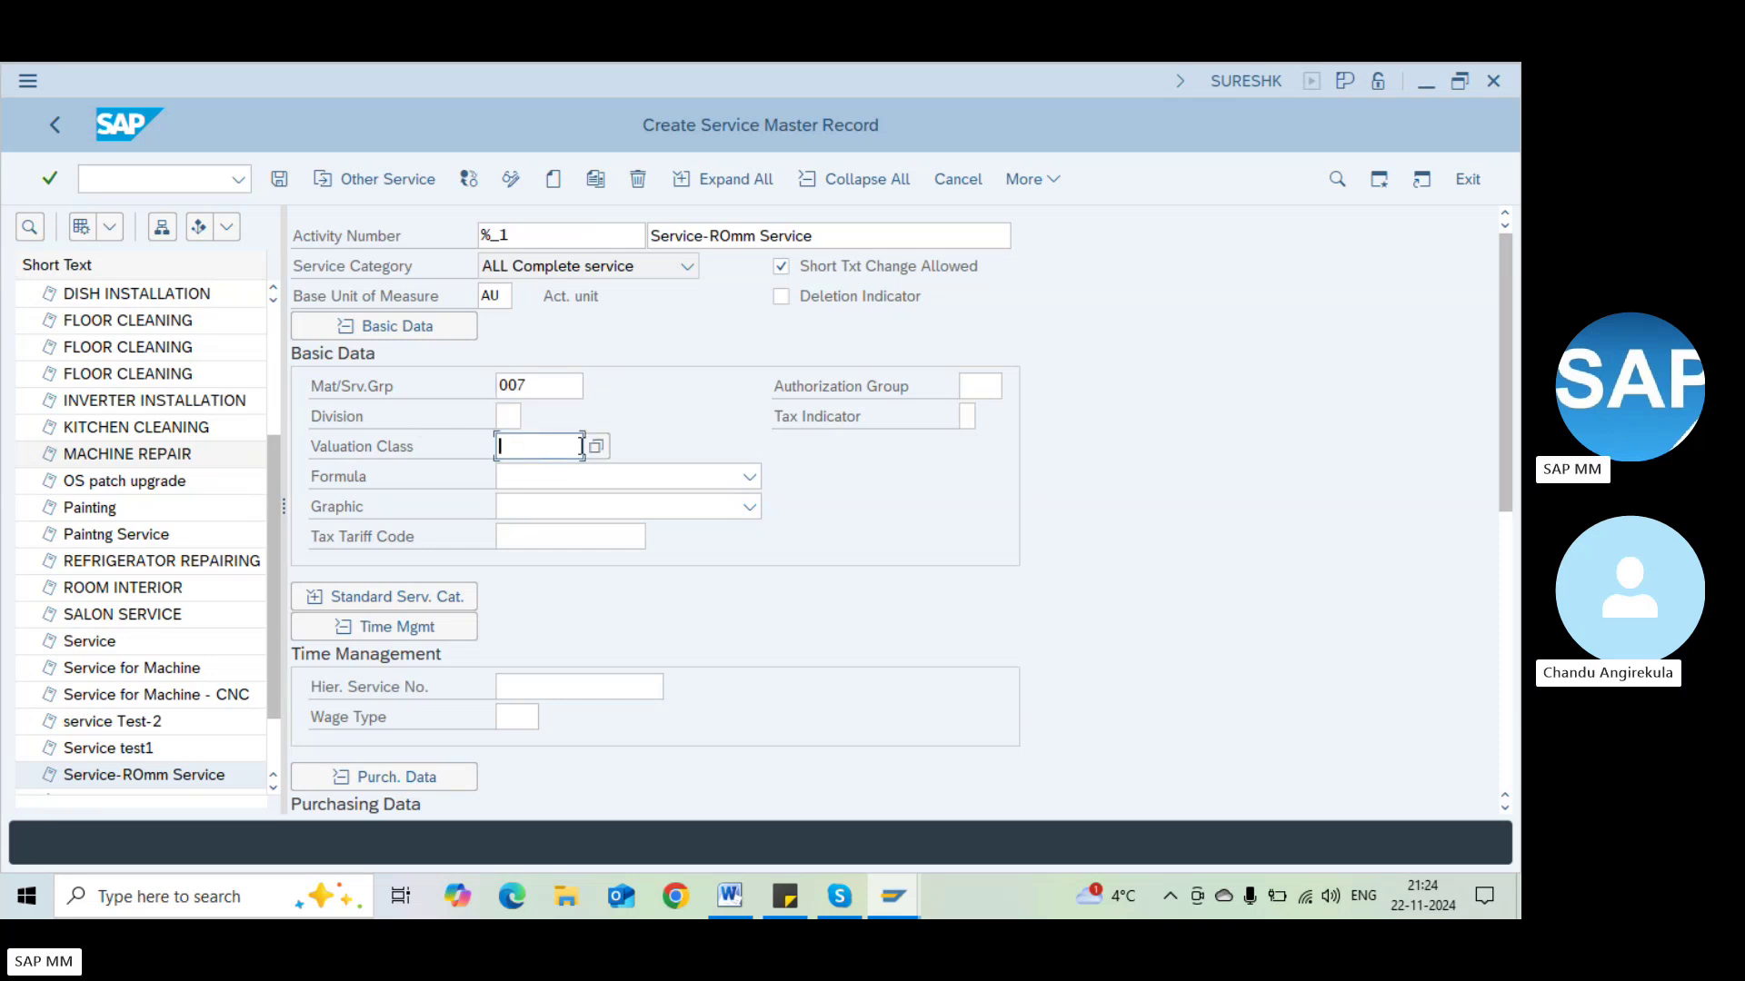
click(595, 447)
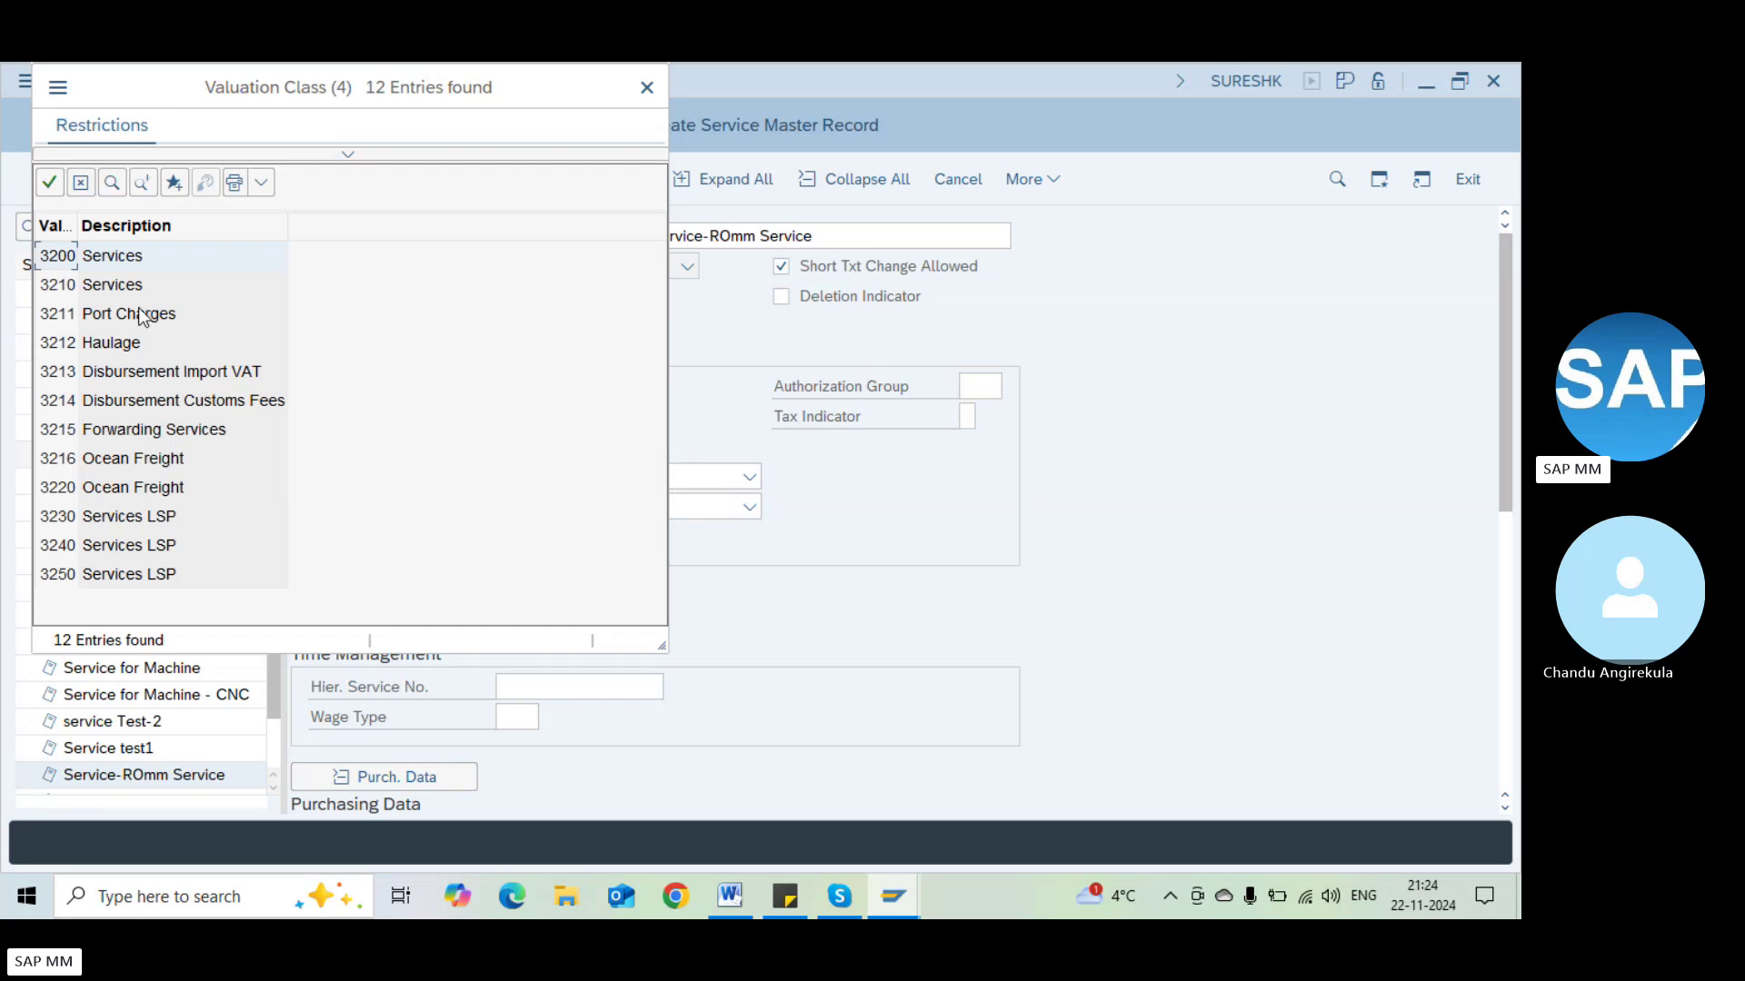
double_click(100, 257)
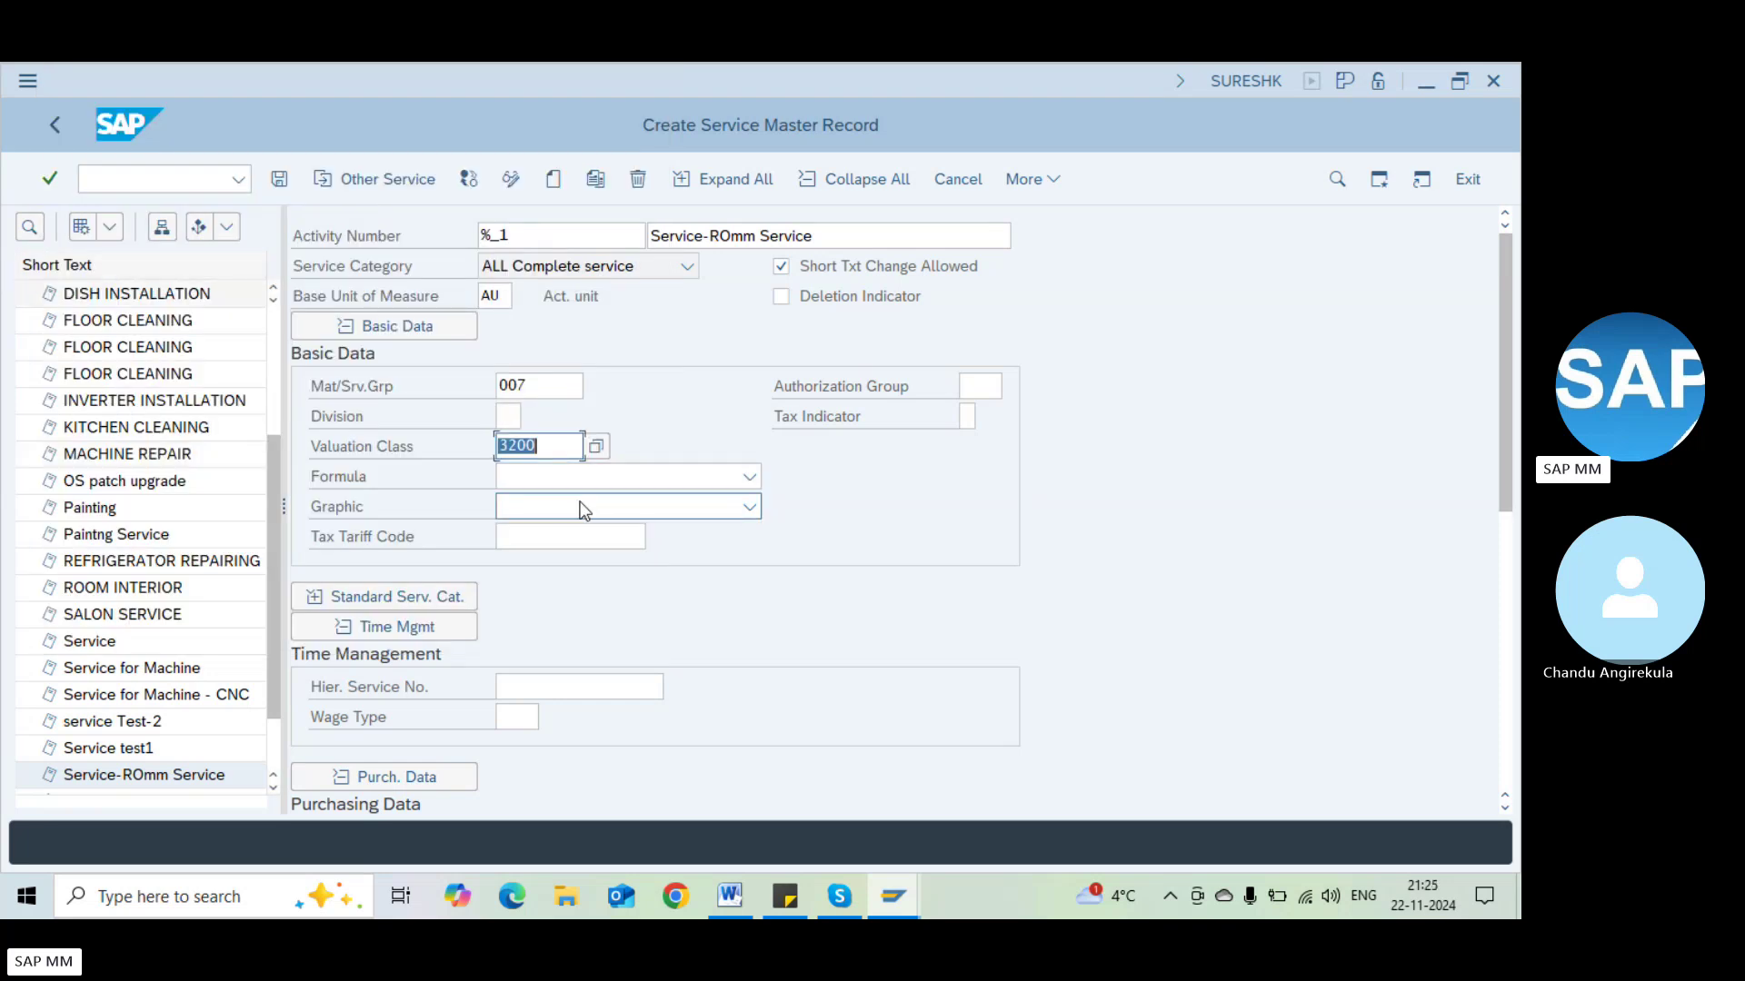
Look through the Formula, Graphic and Tax Indicator fields in the basic data and view their available values without choosing any
click(630, 473)
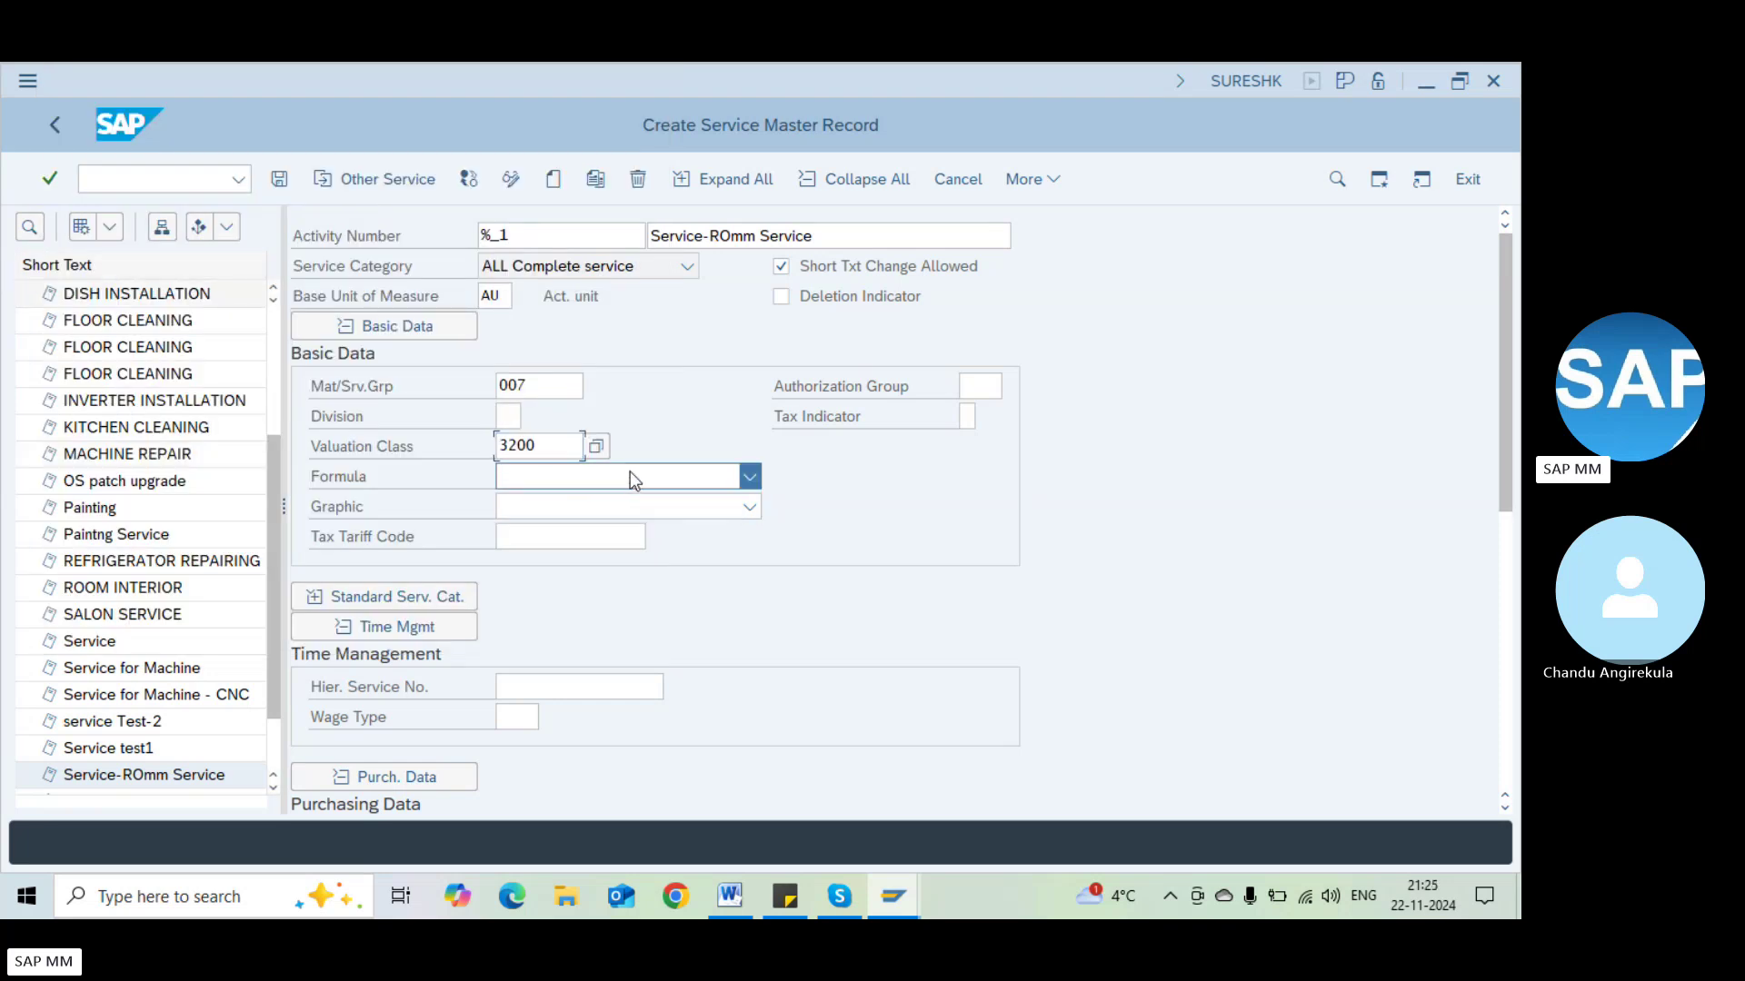
click(973, 479)
click(738, 507)
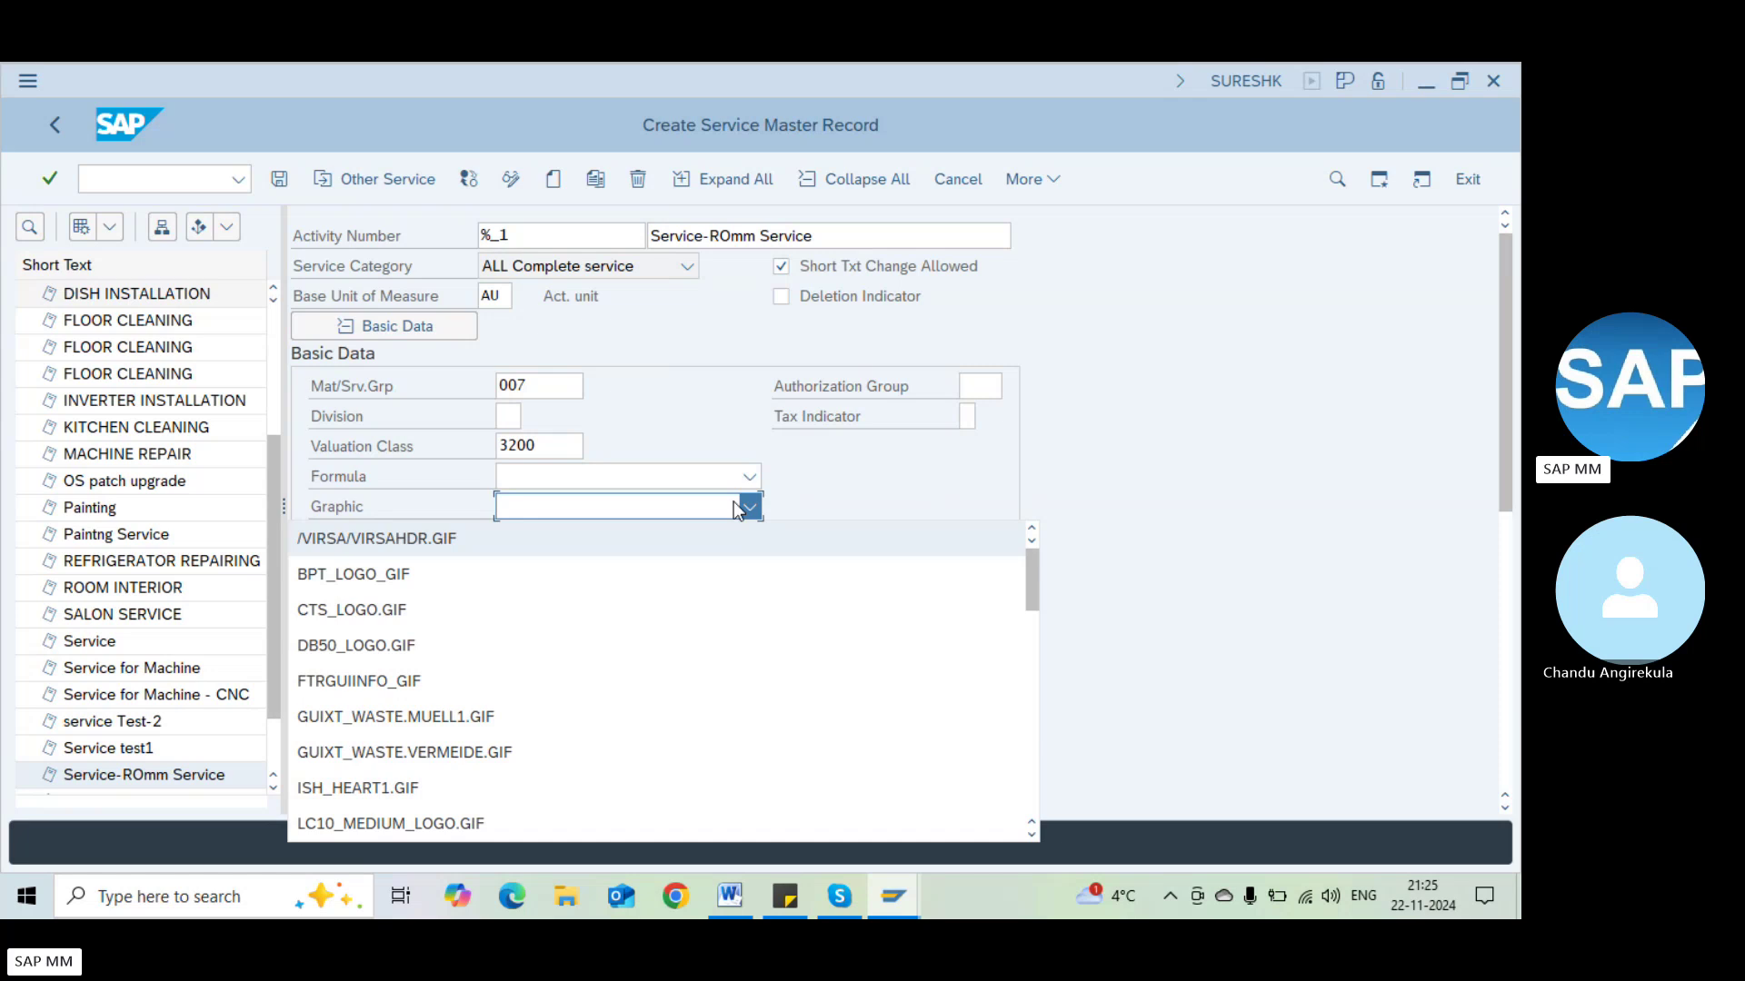
click(941, 439)
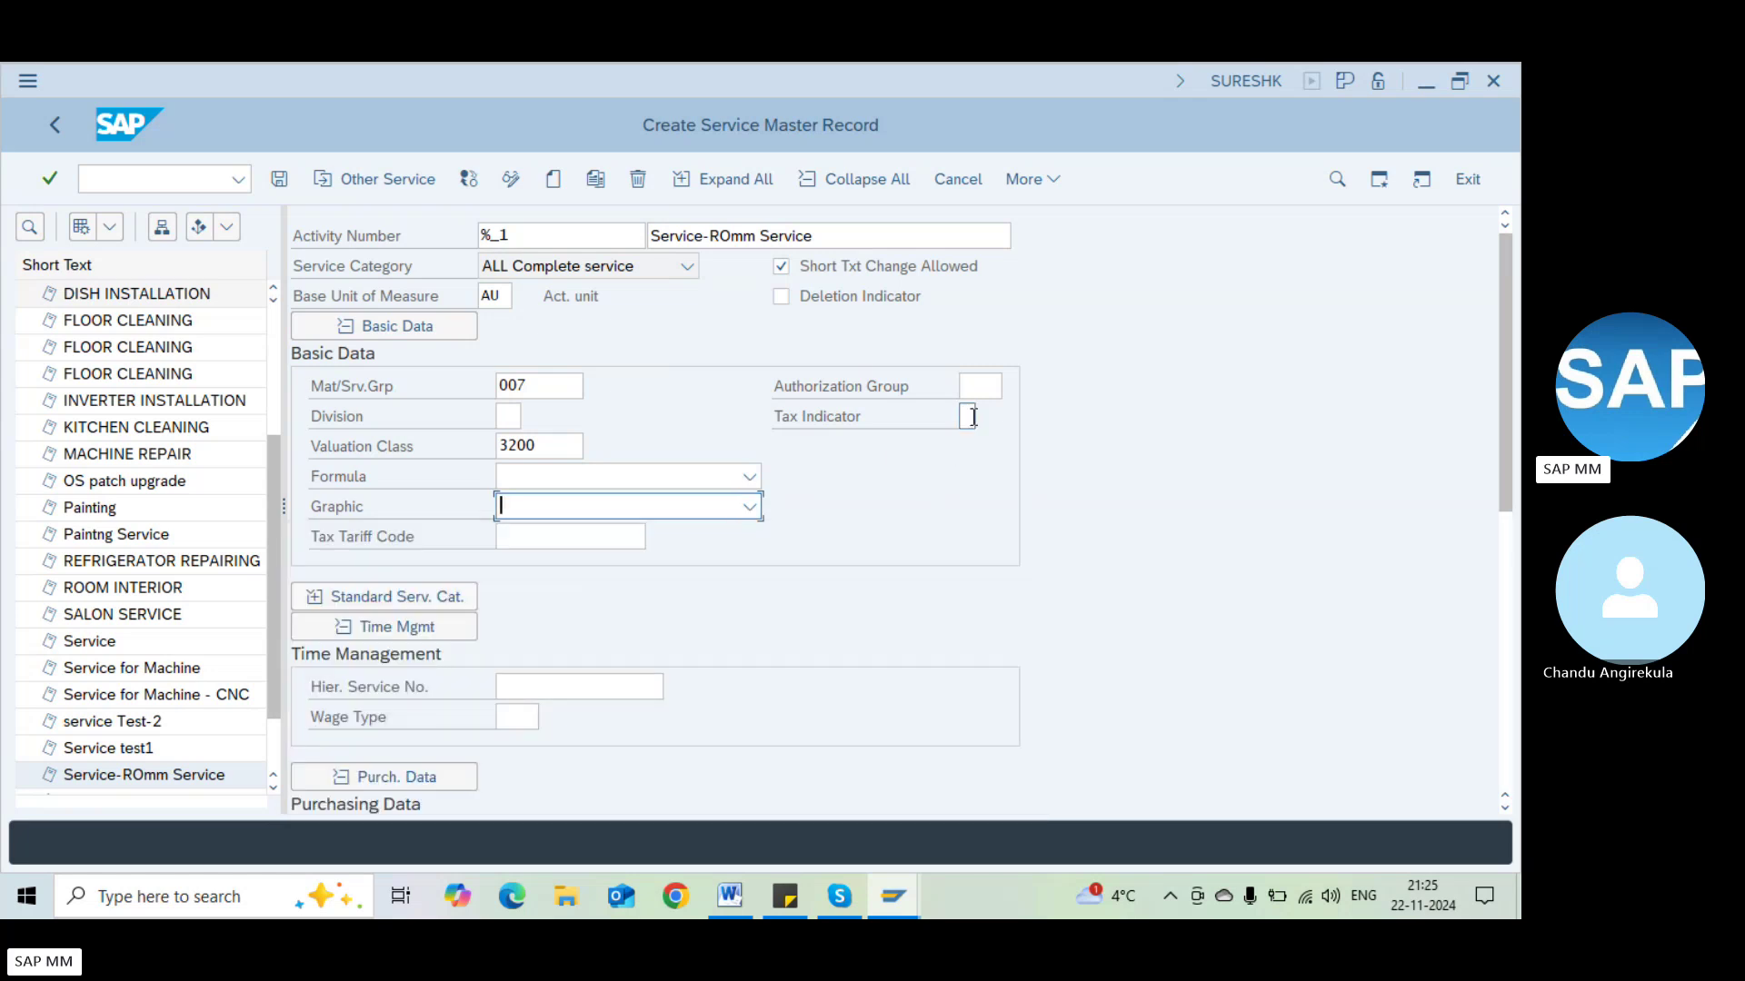
click(966, 417)
key(F4)
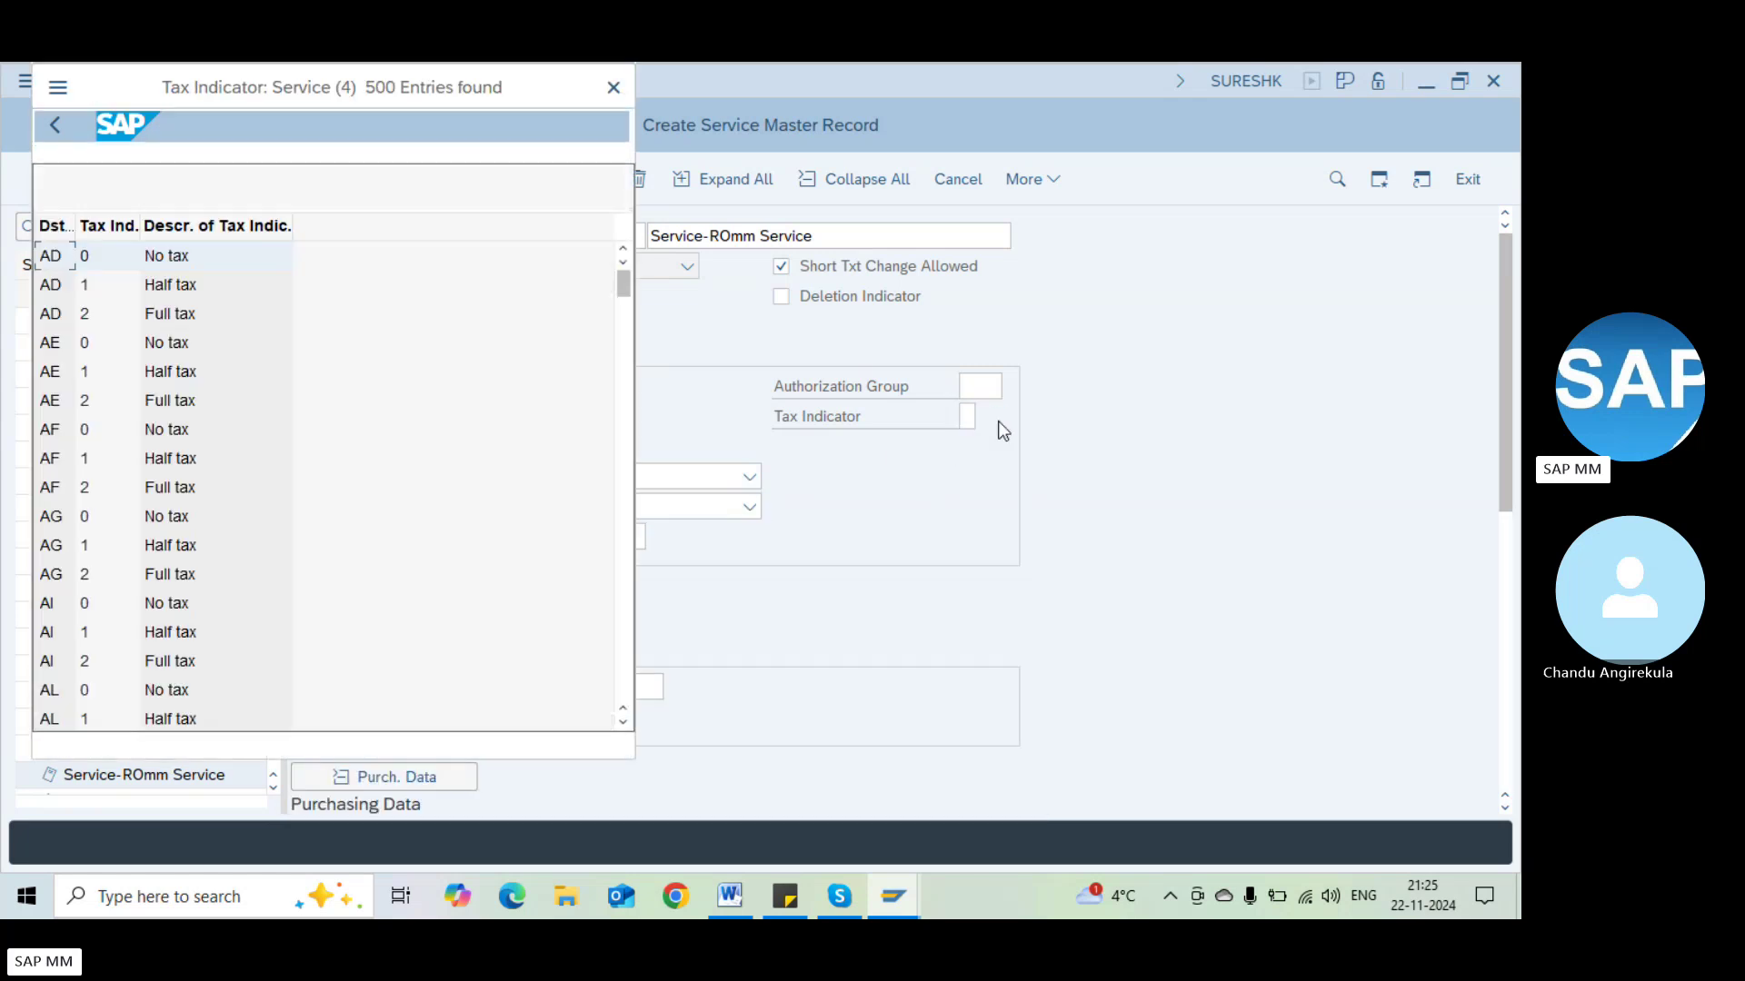
key(Escape)
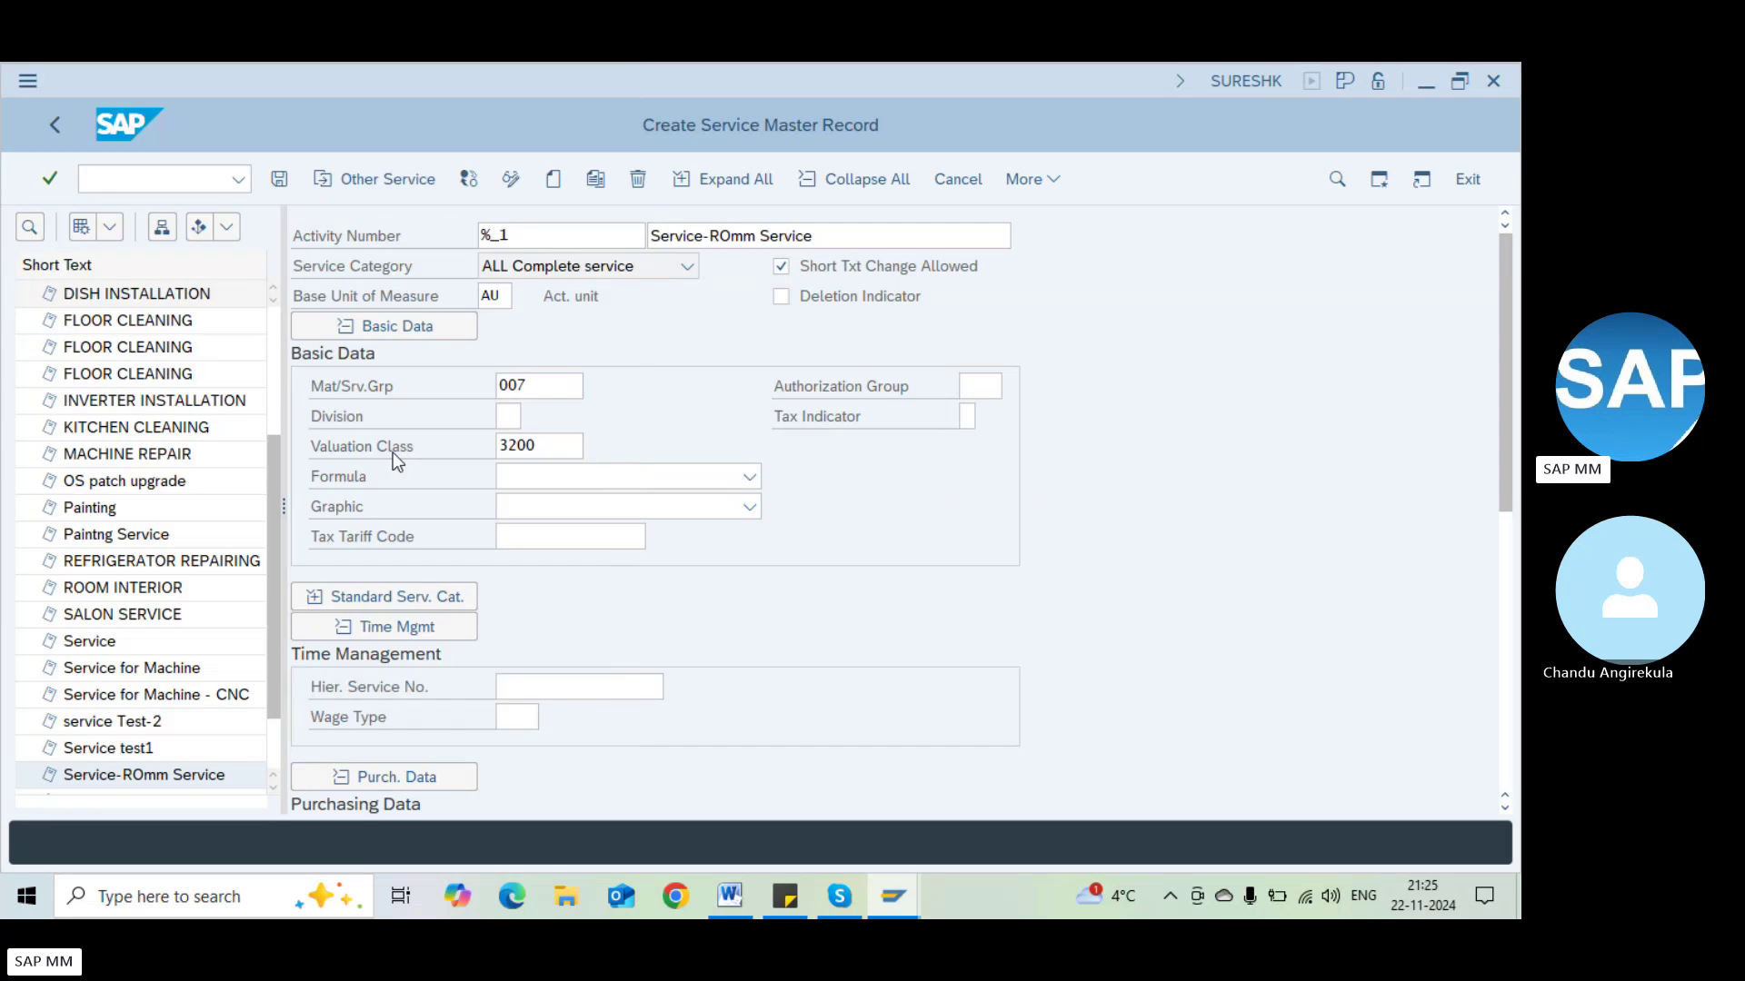
Browse the list of possible divisions for the service and close it without choosing one
click(533, 416)
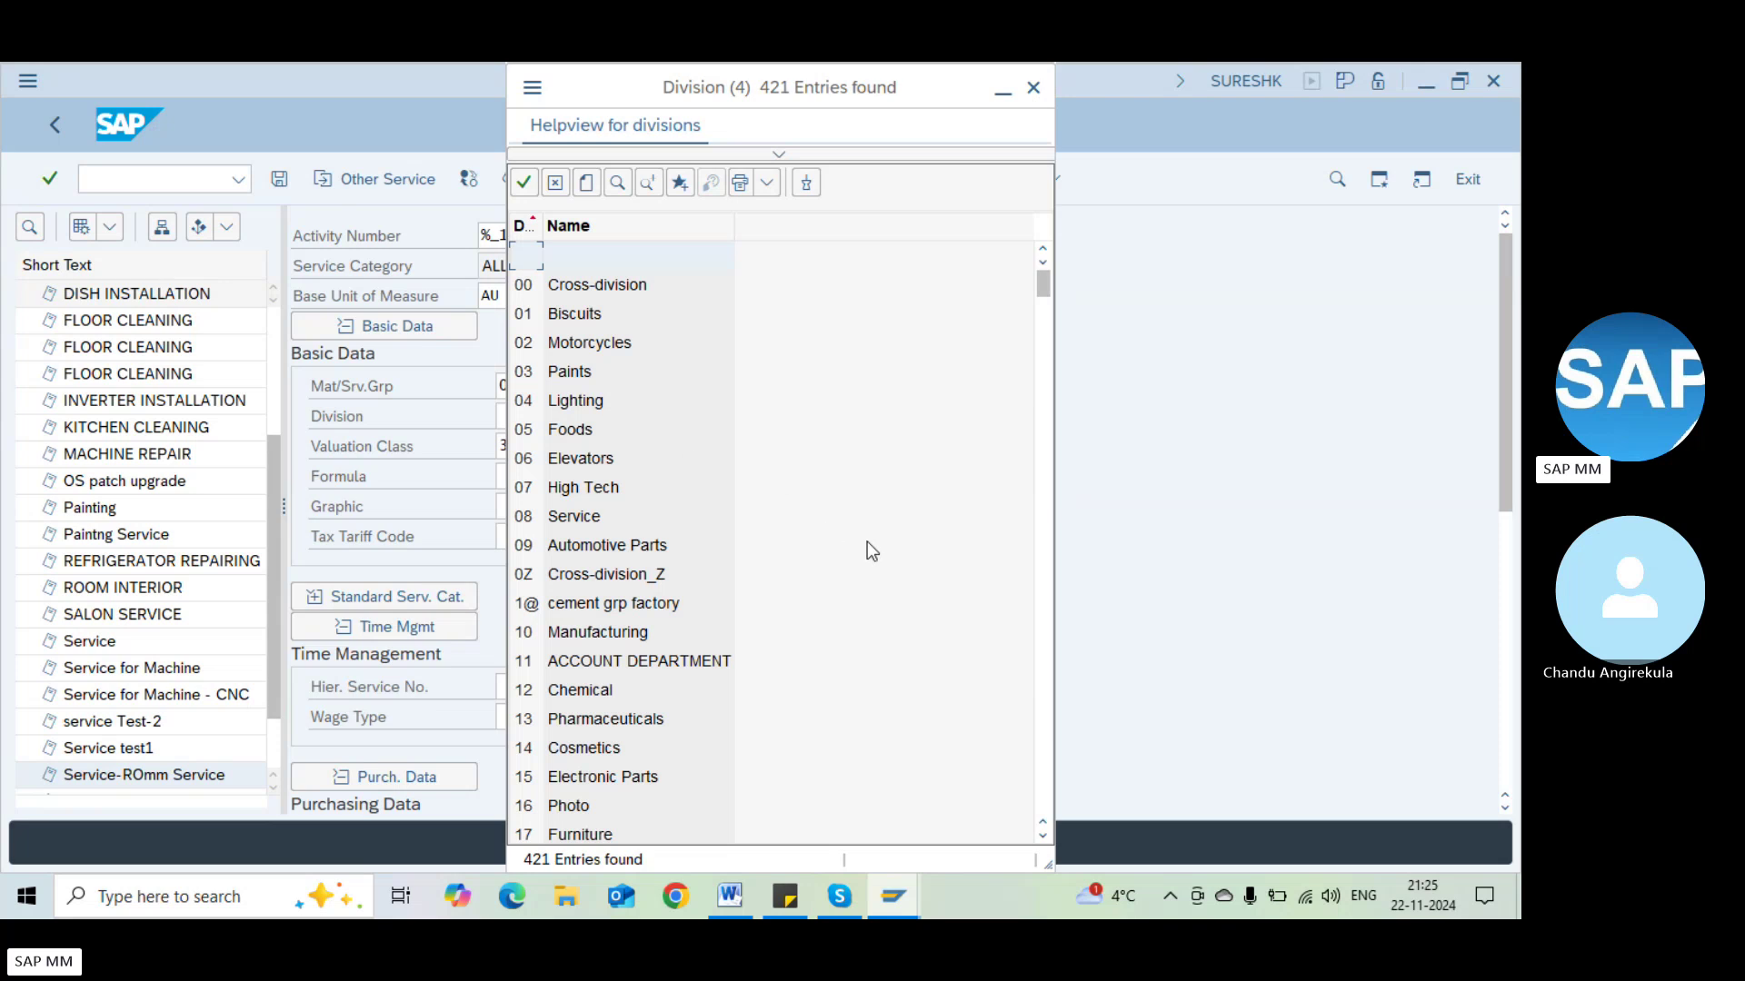
click(1043, 586)
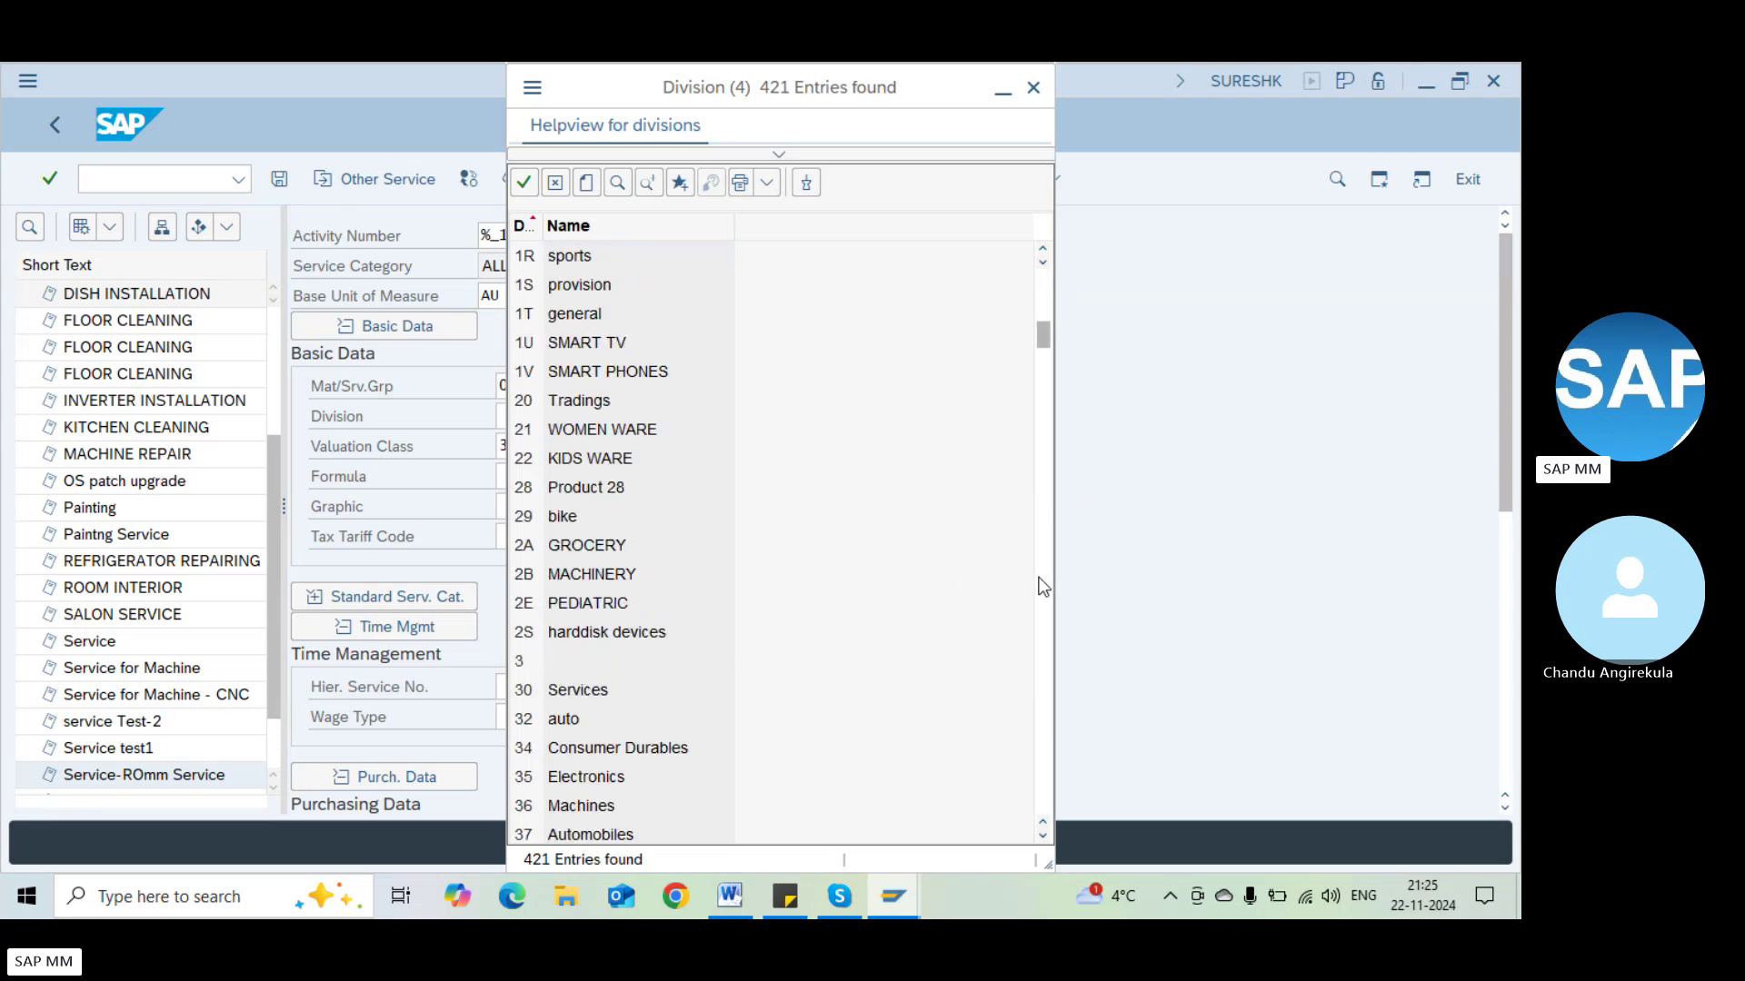
click(1043, 587)
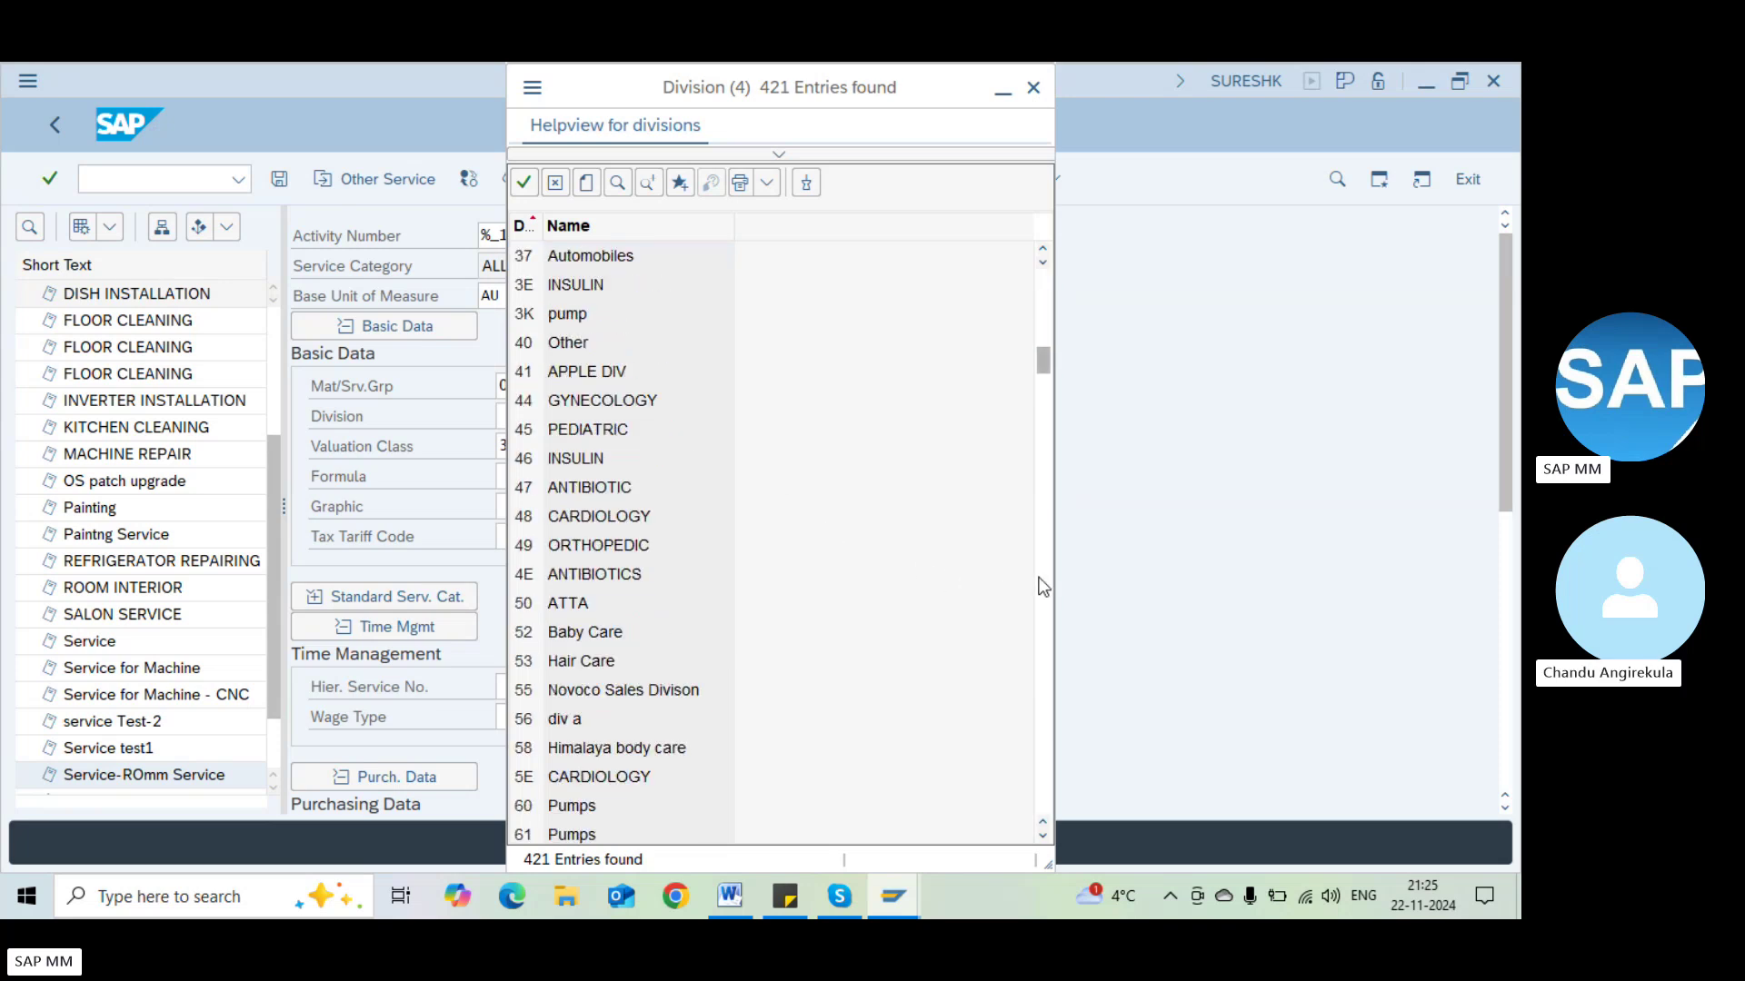
click(1043, 586)
click(1043, 586)
click(1043, 586)
click(1043, 586)
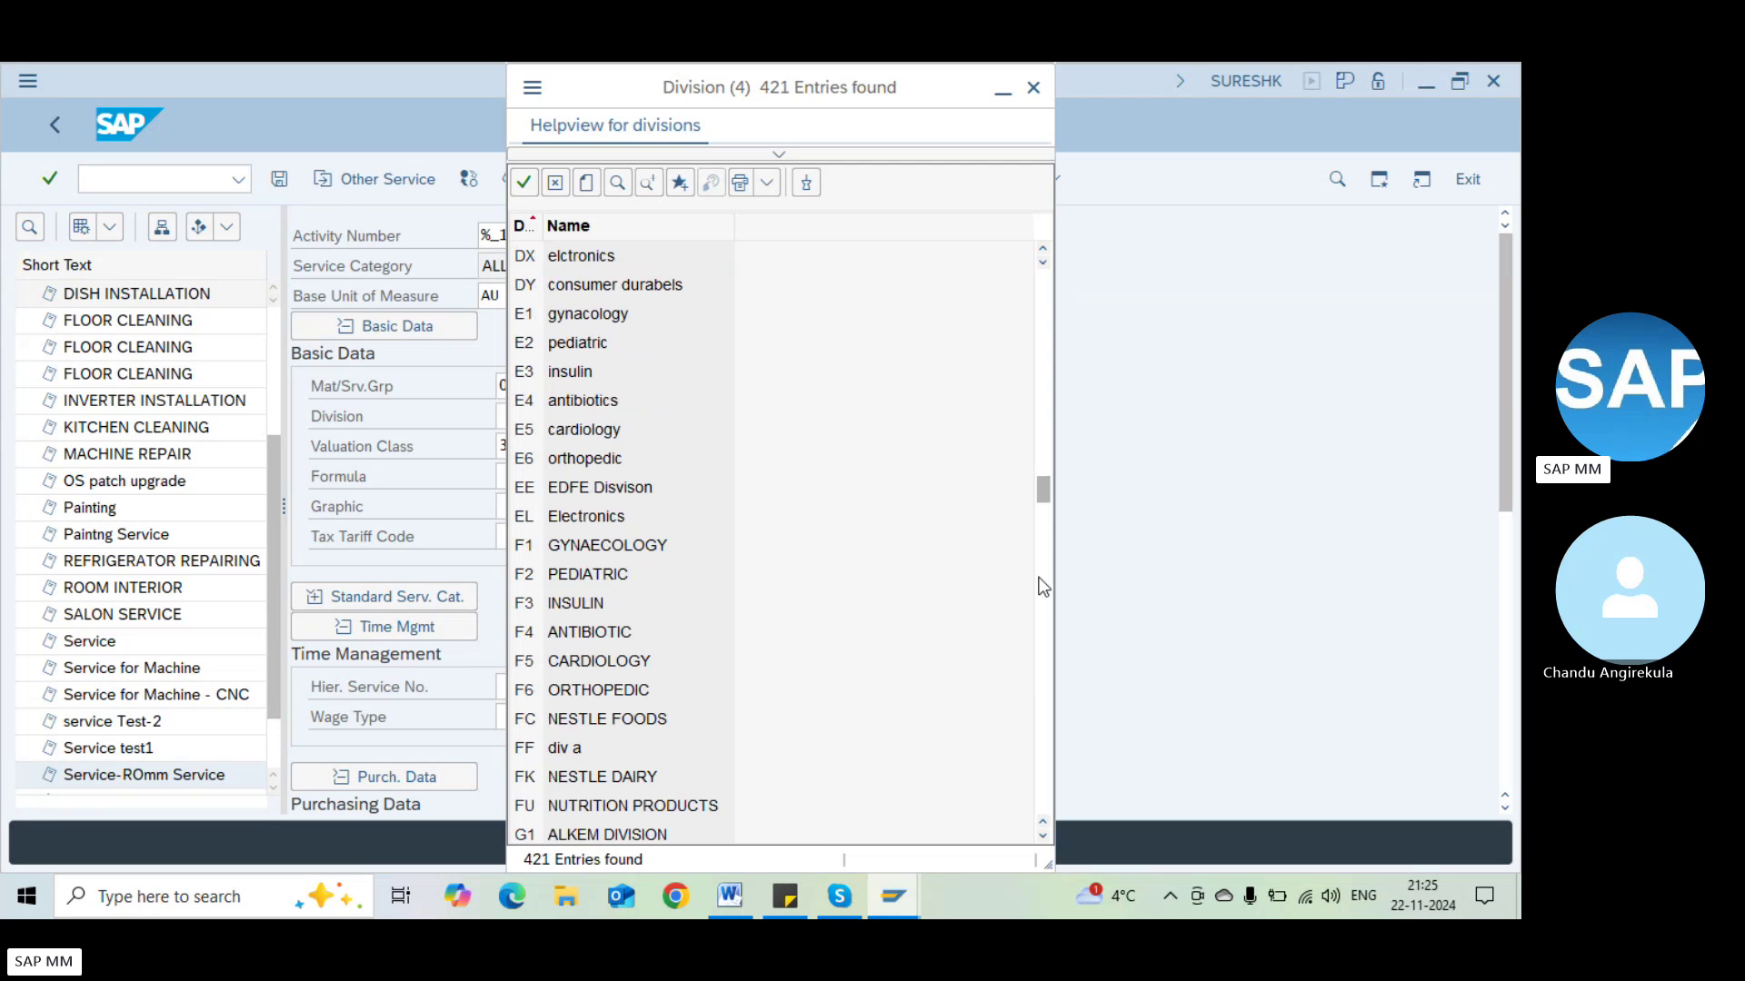
click(1043, 586)
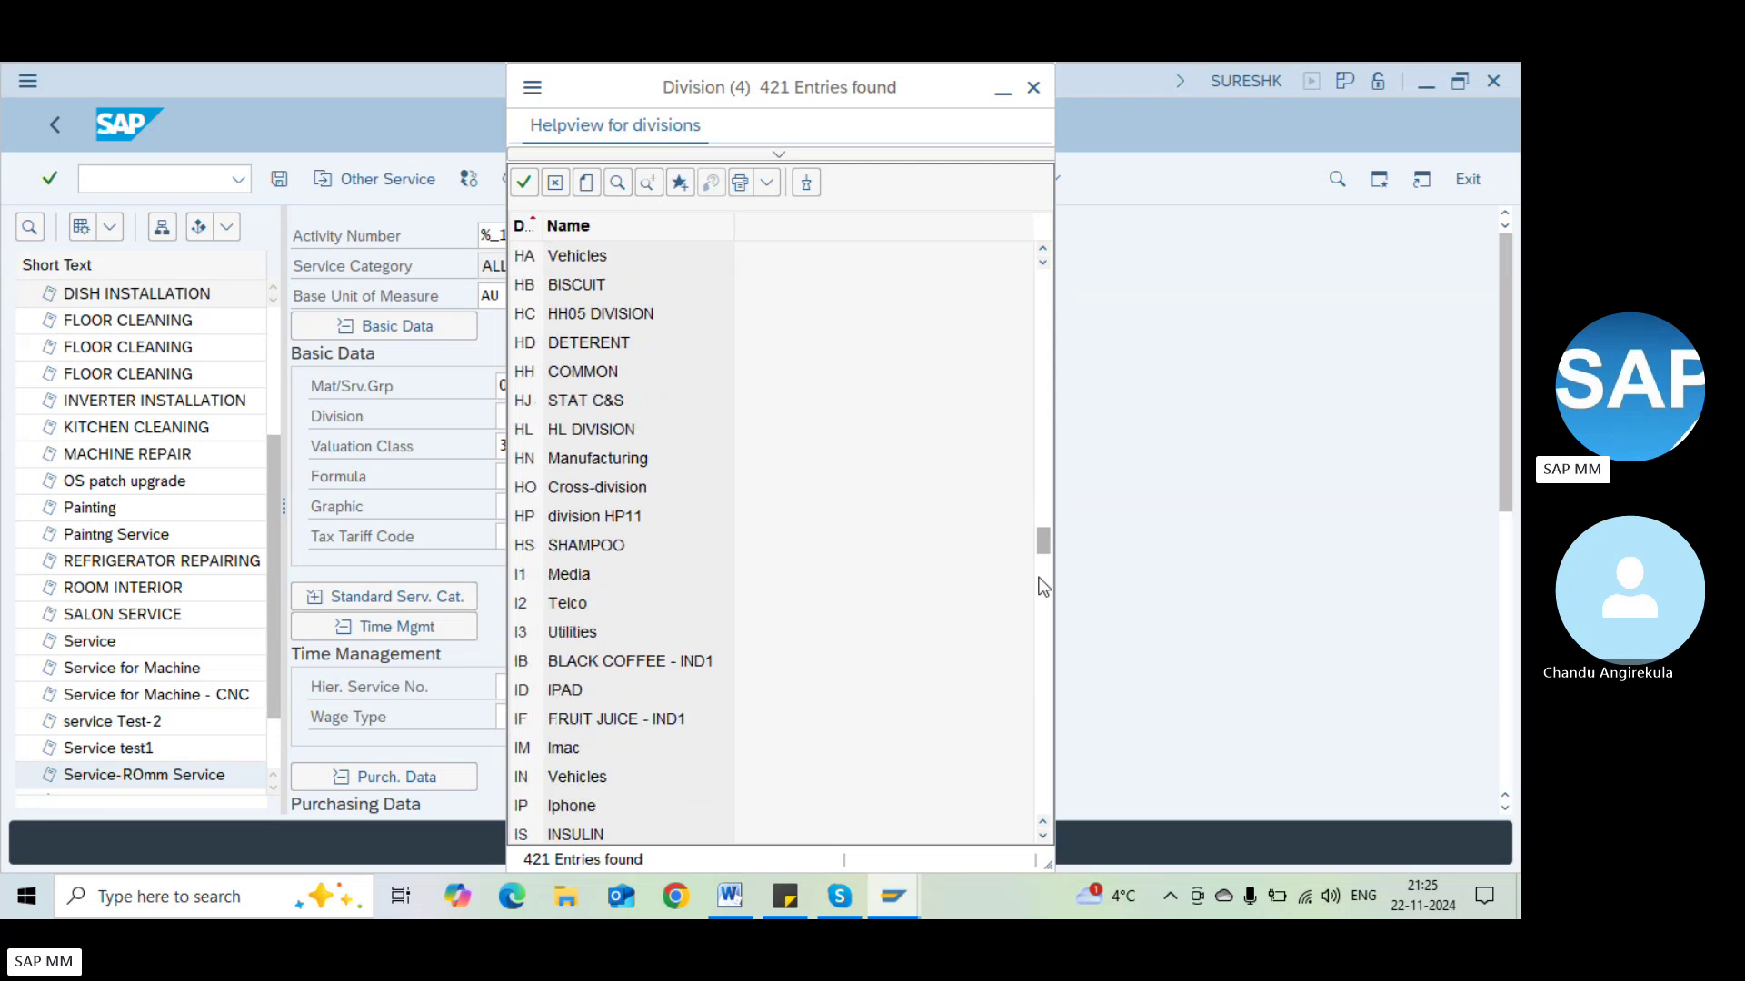
click(1043, 586)
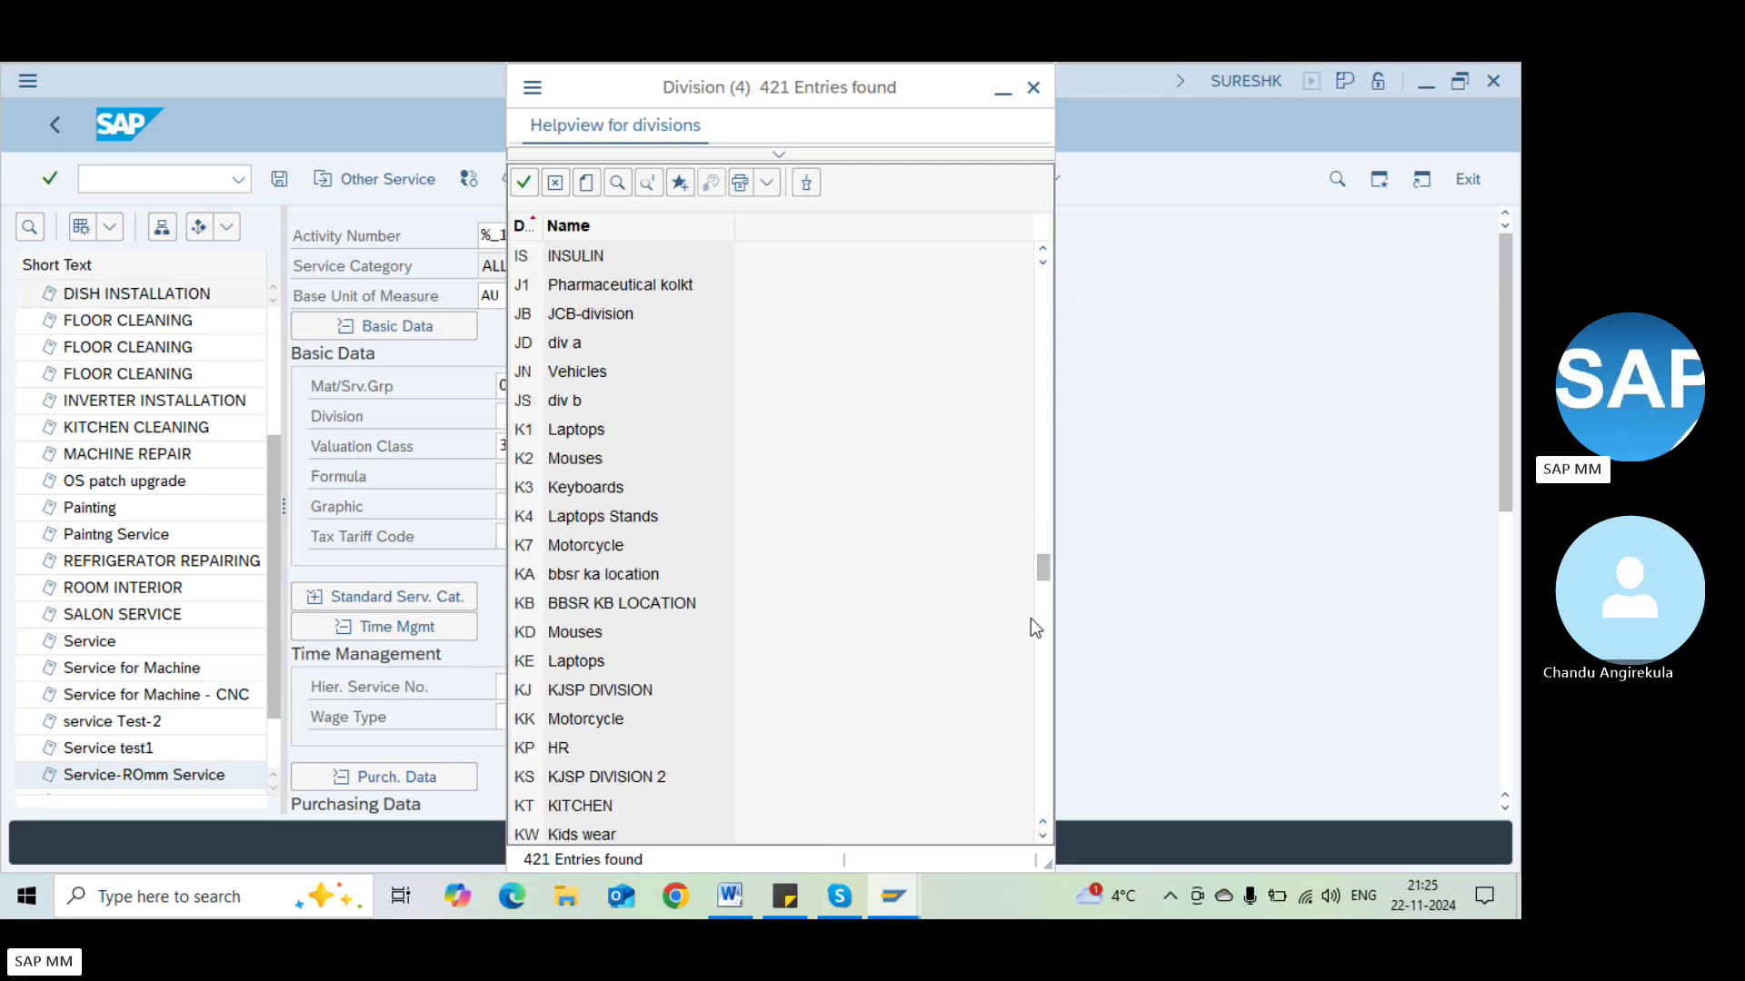
key(Escape)
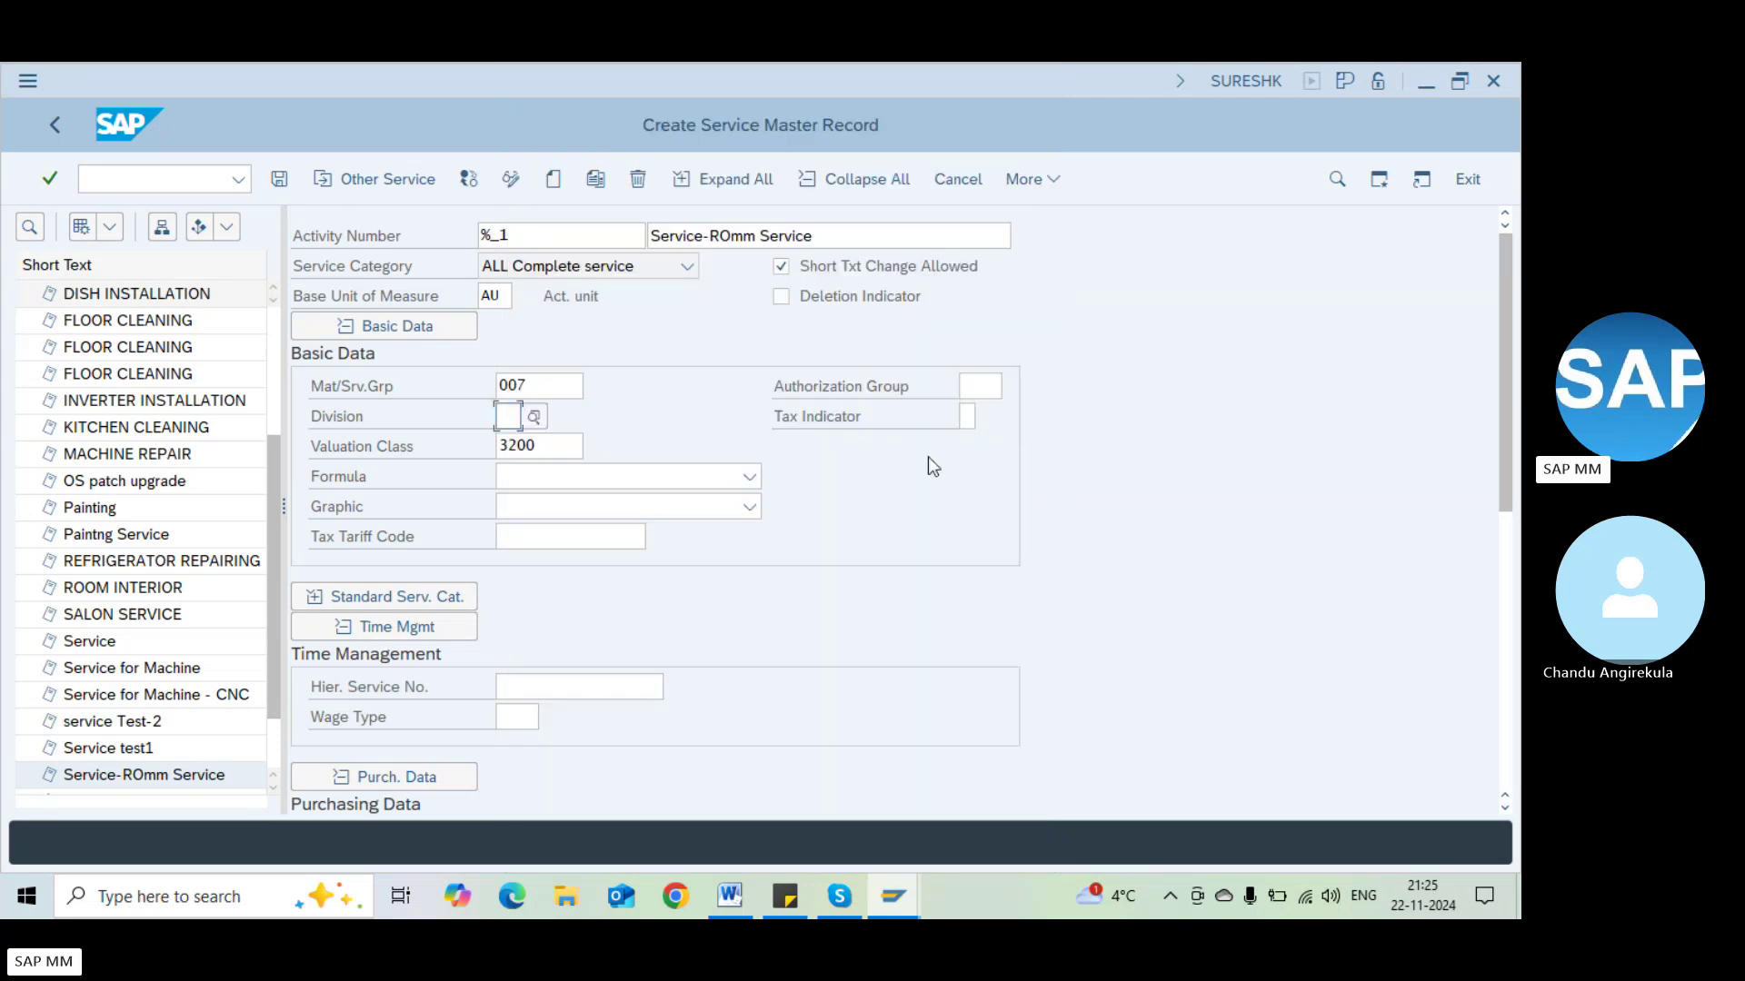
Expand the Standard Service Catalog section and view the possible entries for the service type
click(456, 603)
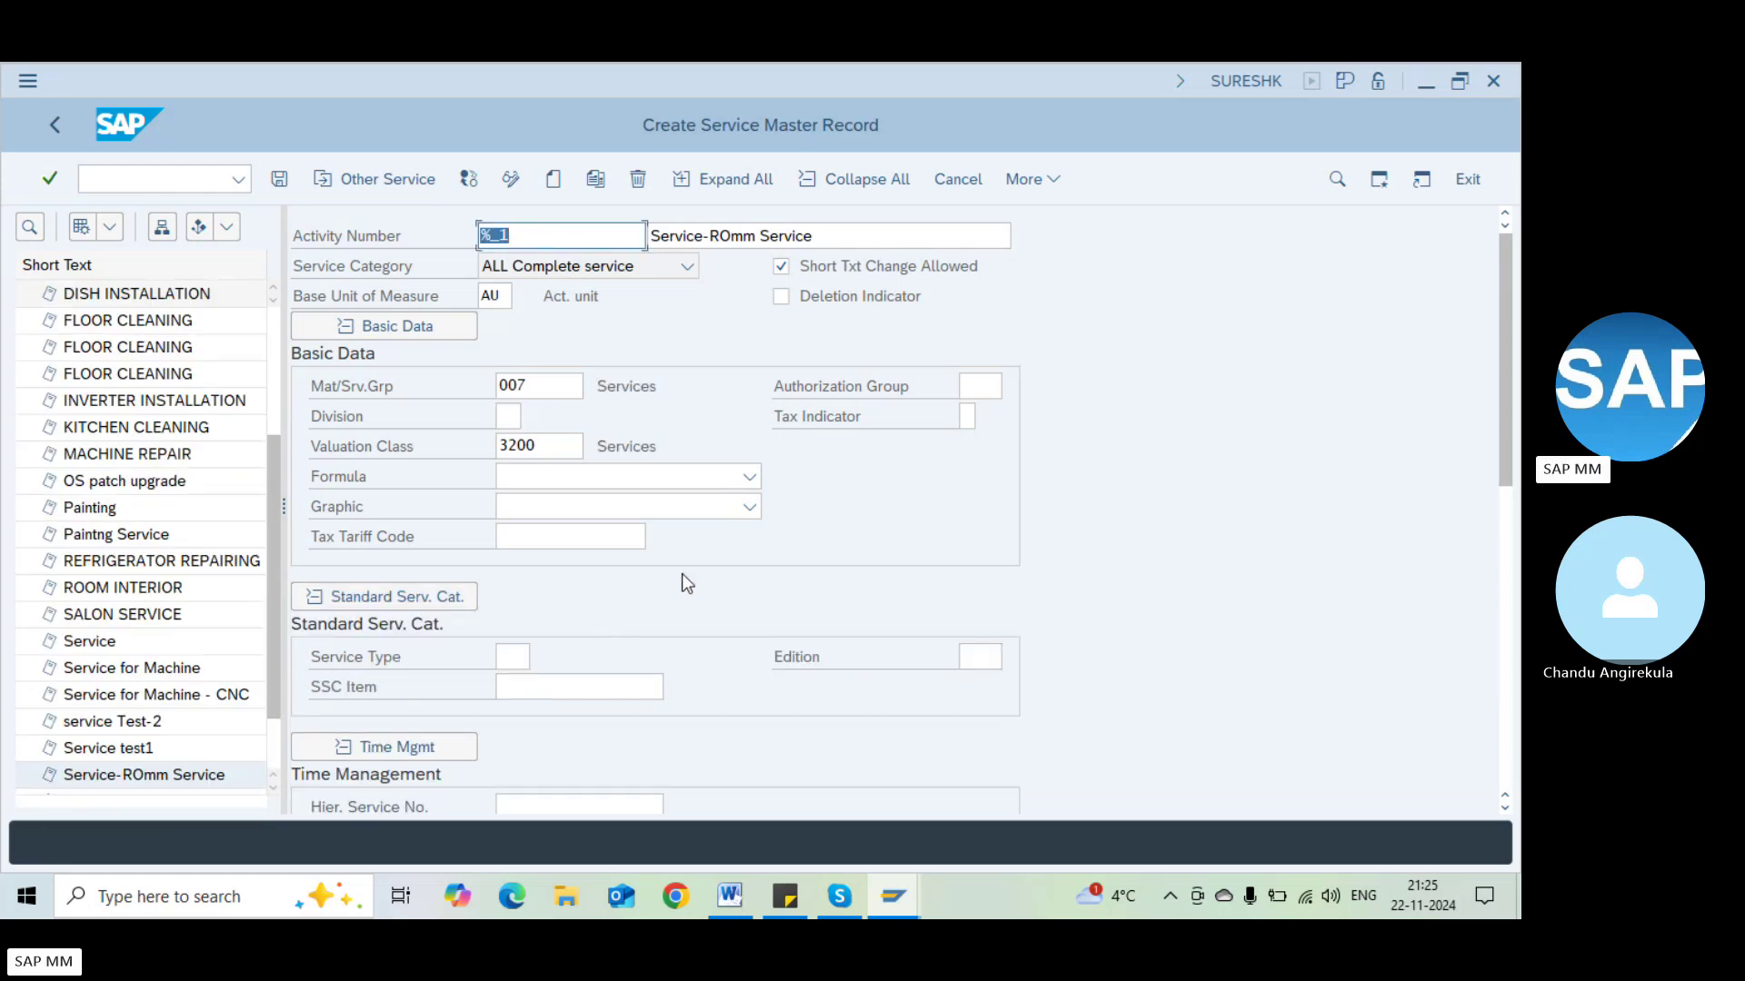
click(529, 653)
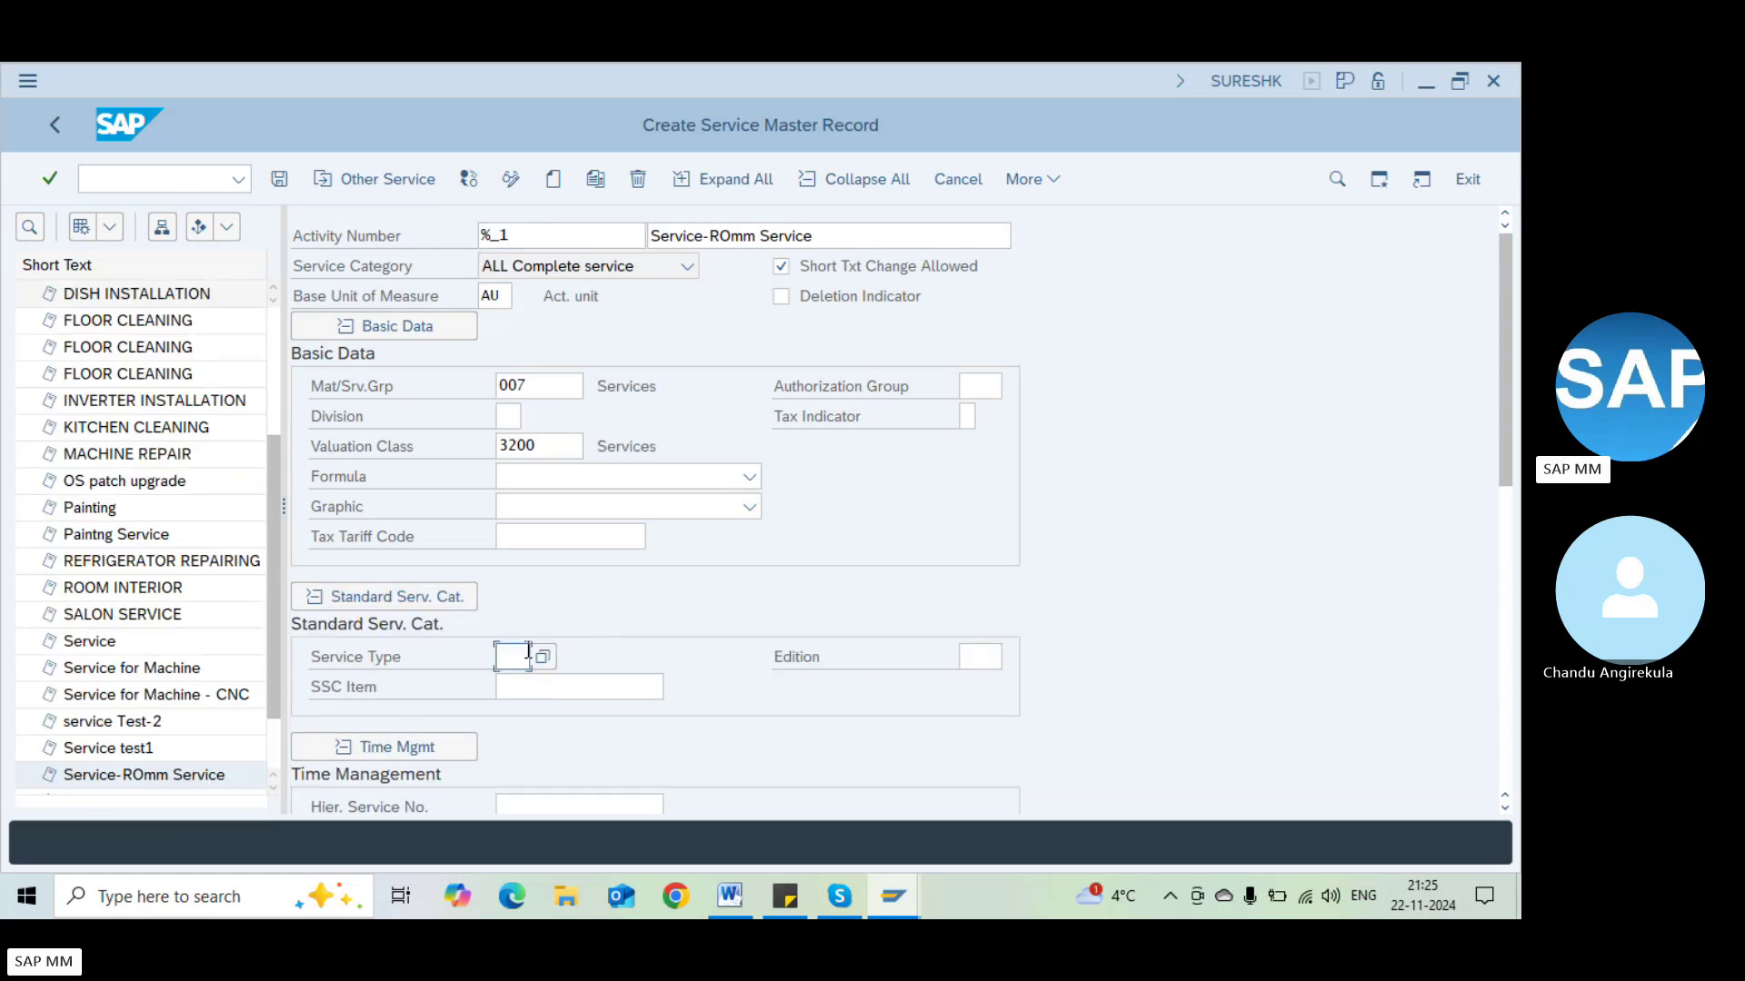
click(543, 656)
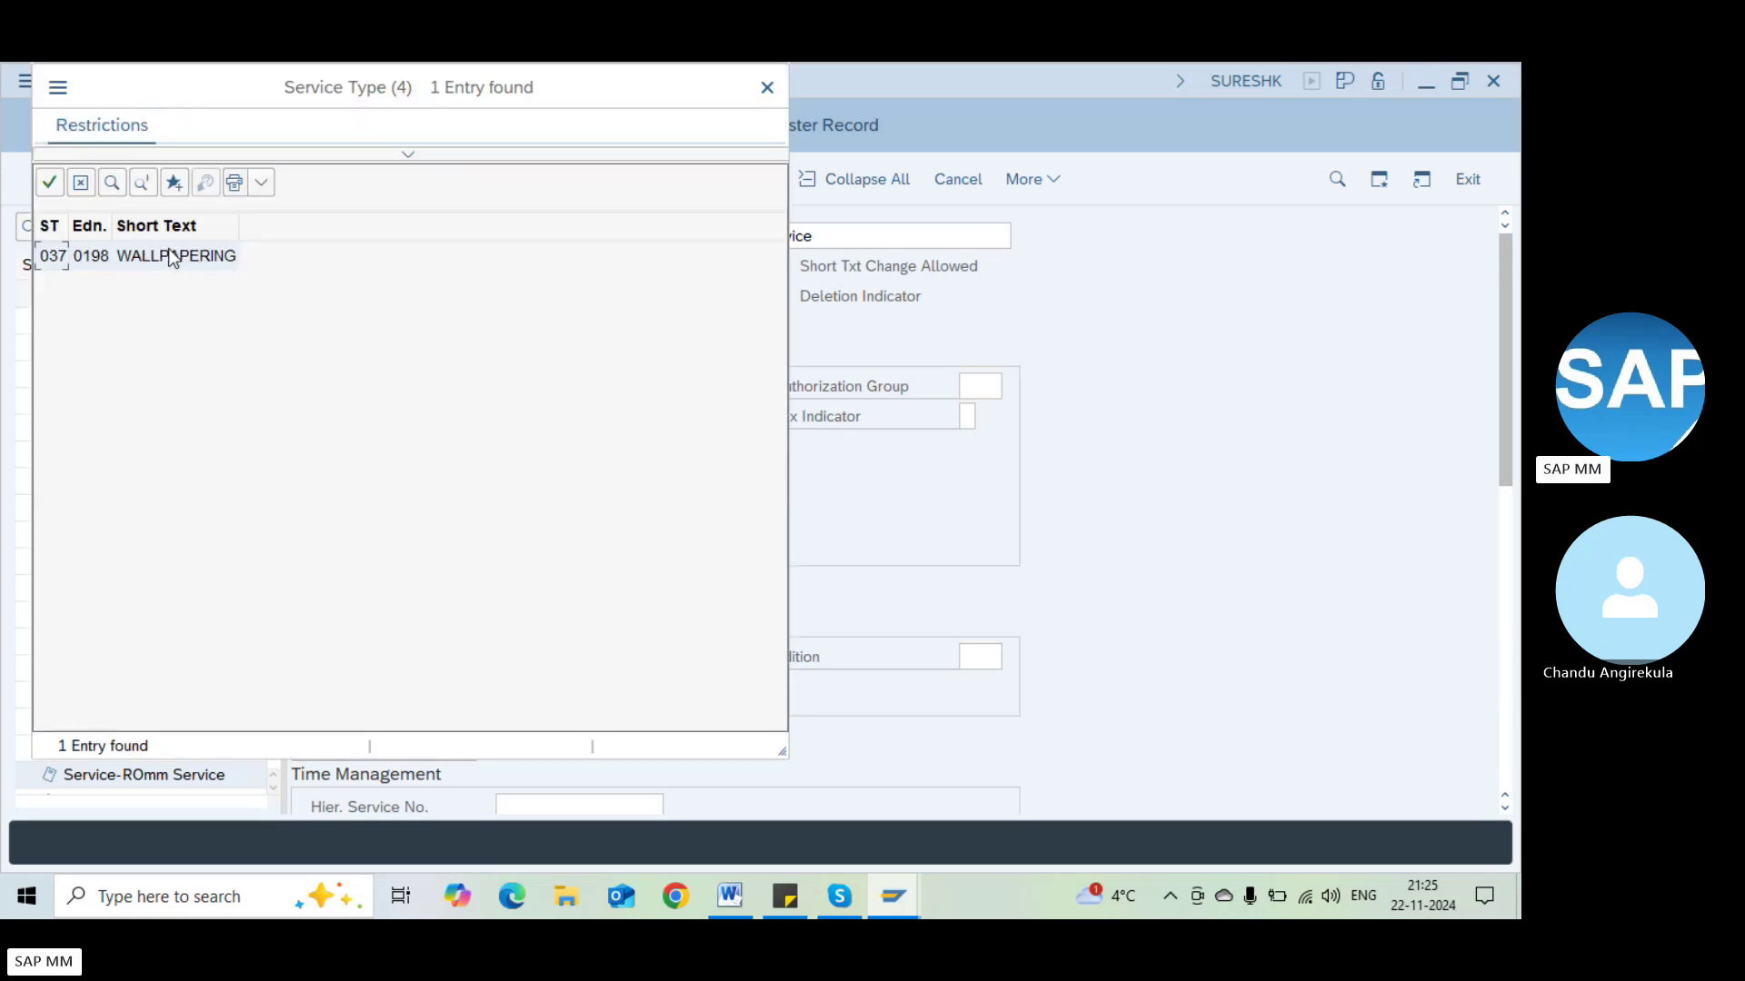
double_click(167, 248)
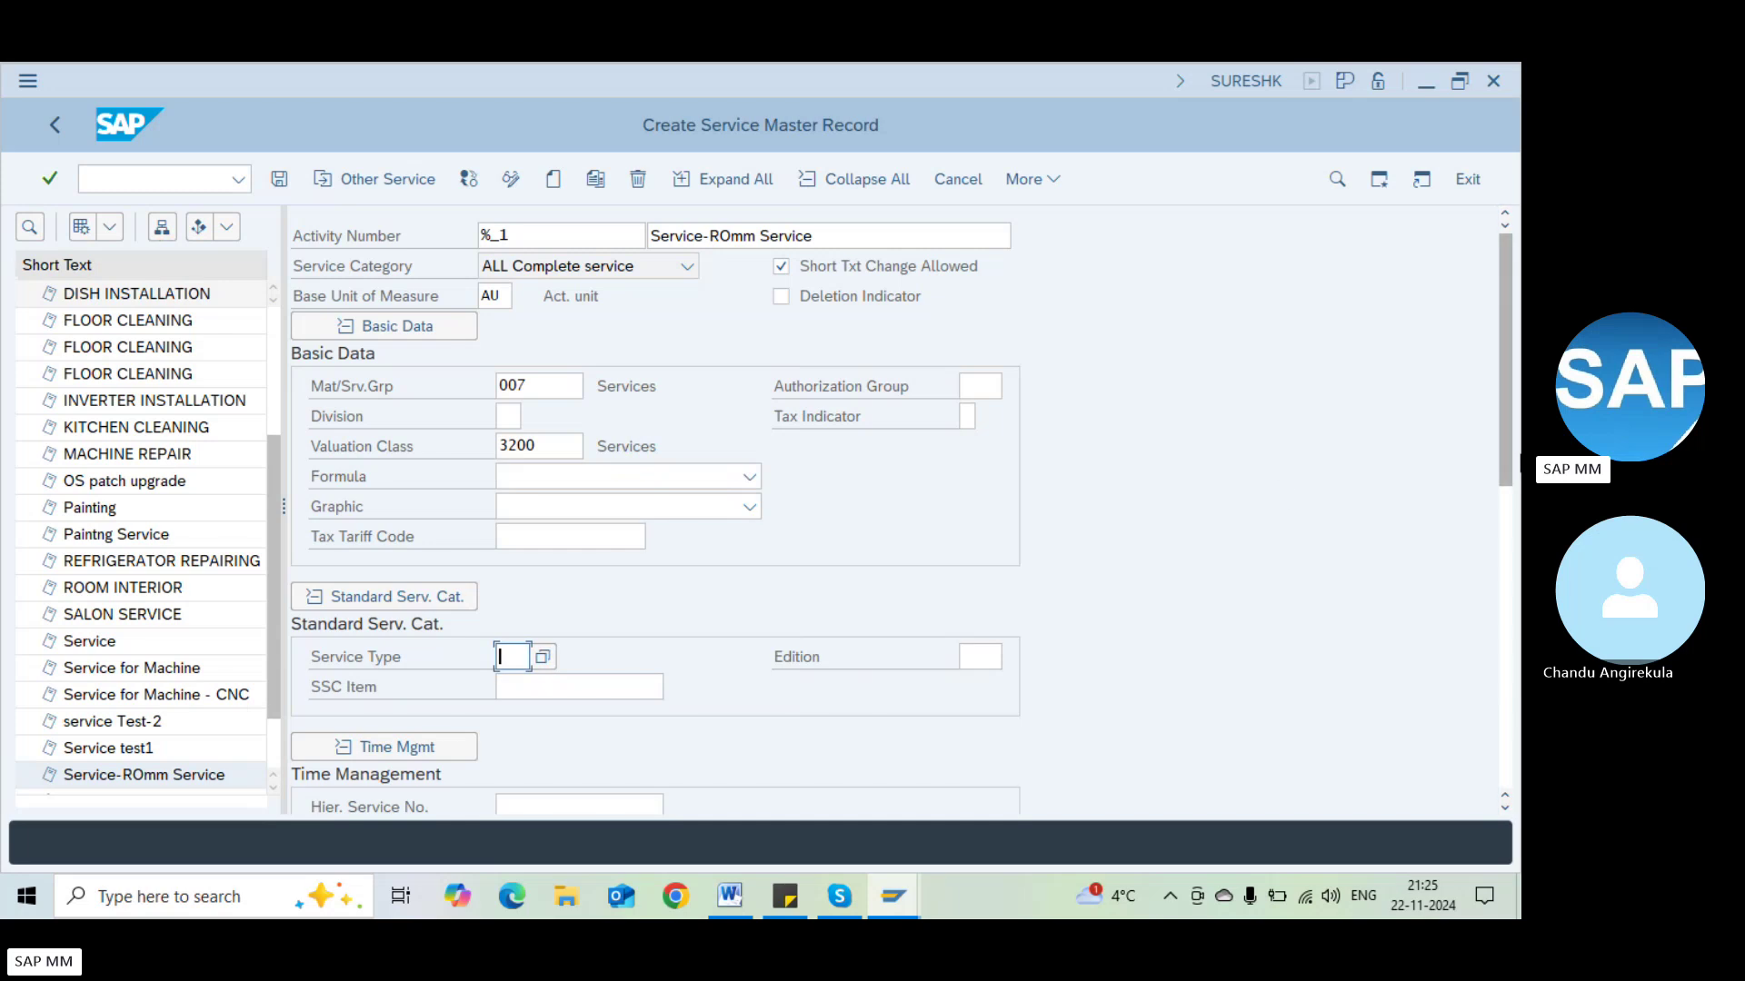
Enter "Service ----" as the first line of the service's English long text
click(1512, 507)
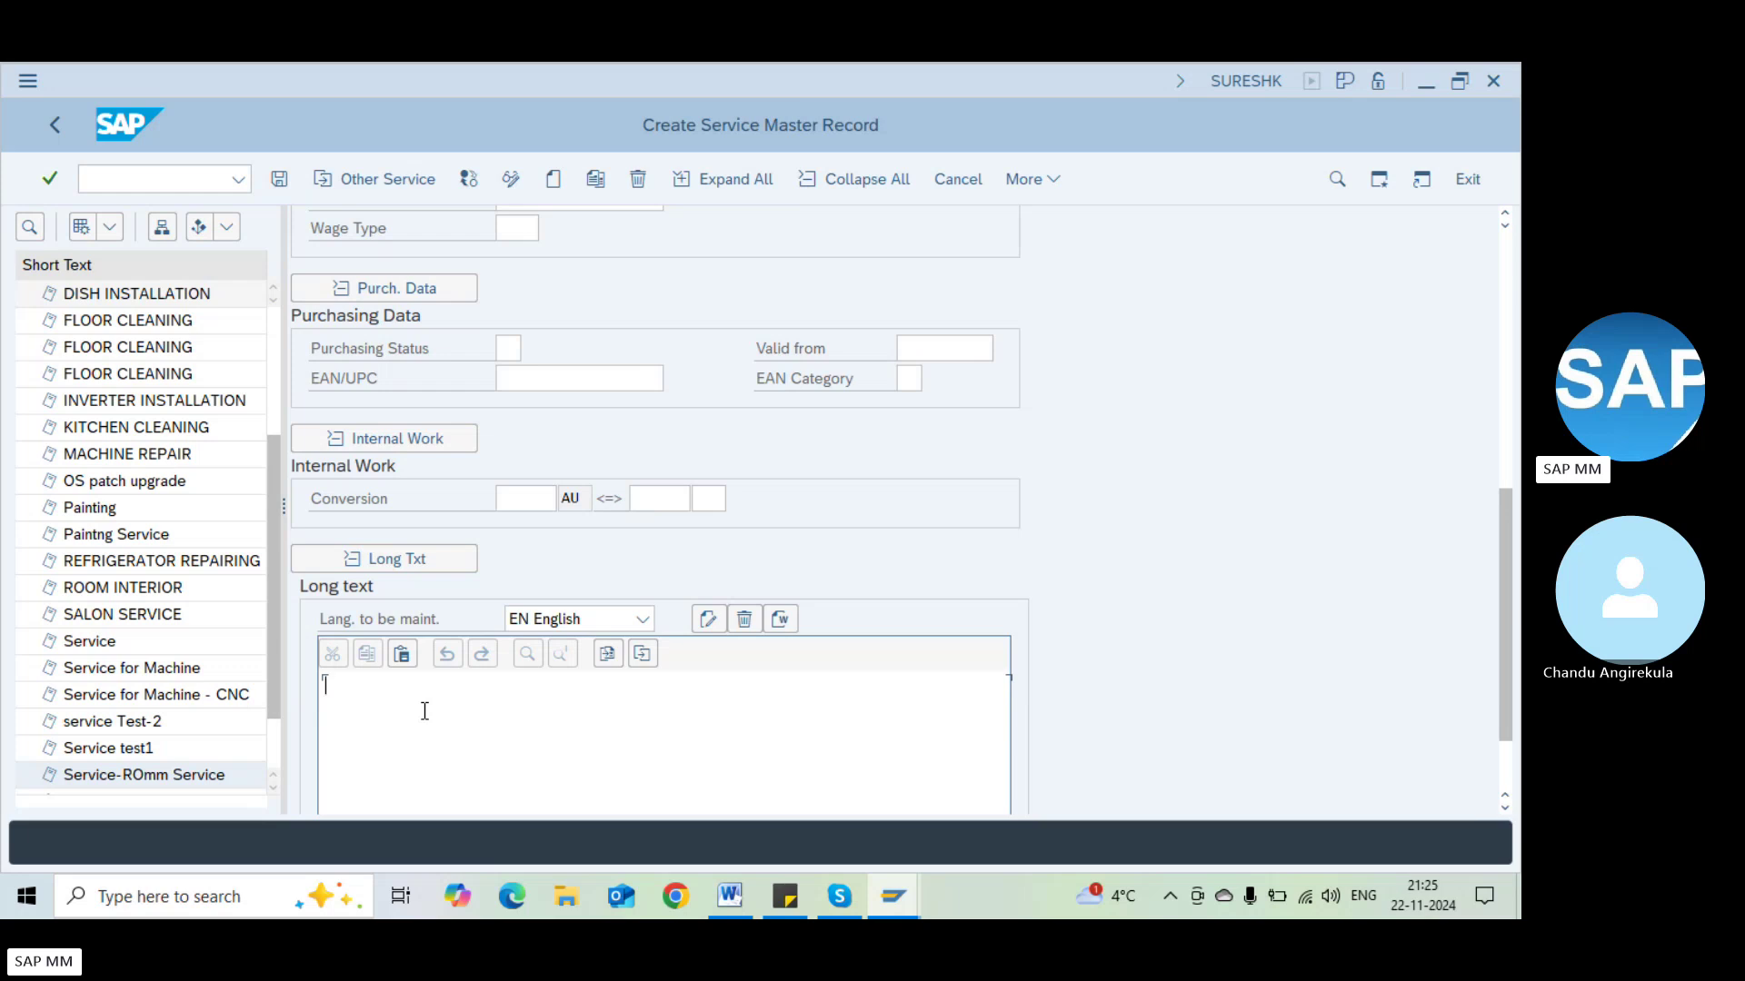
text(Service ----)
click(1509, 317)
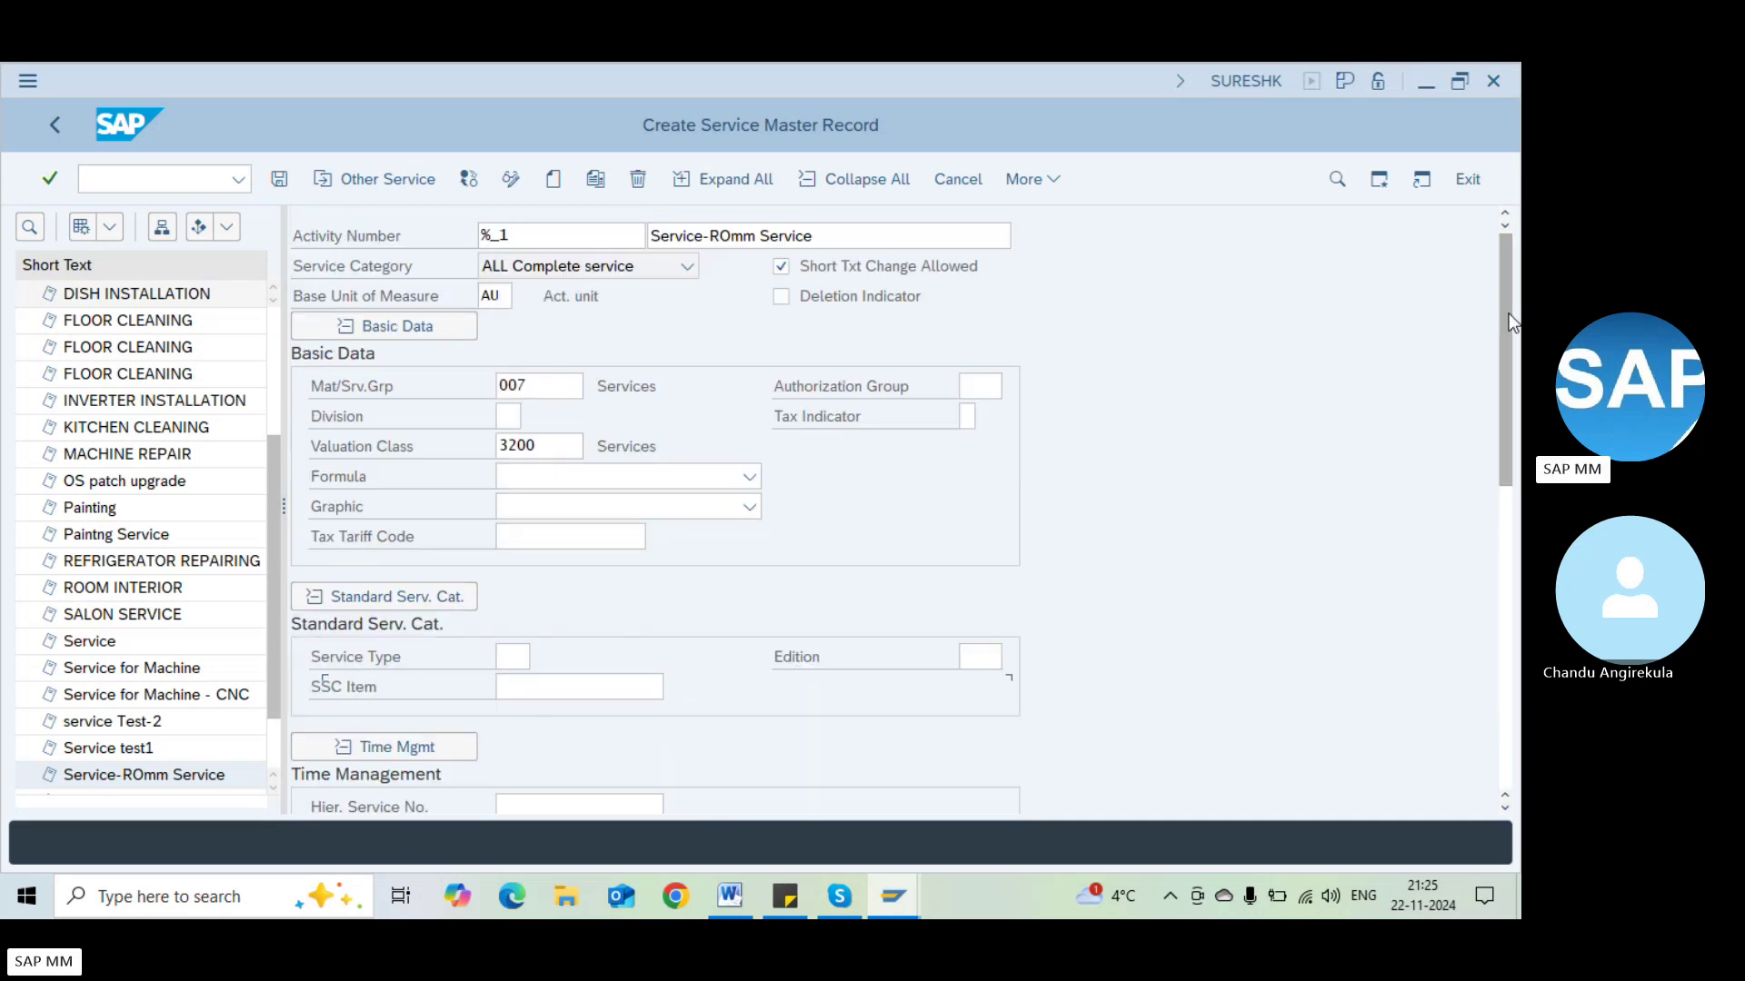
click(1507, 564)
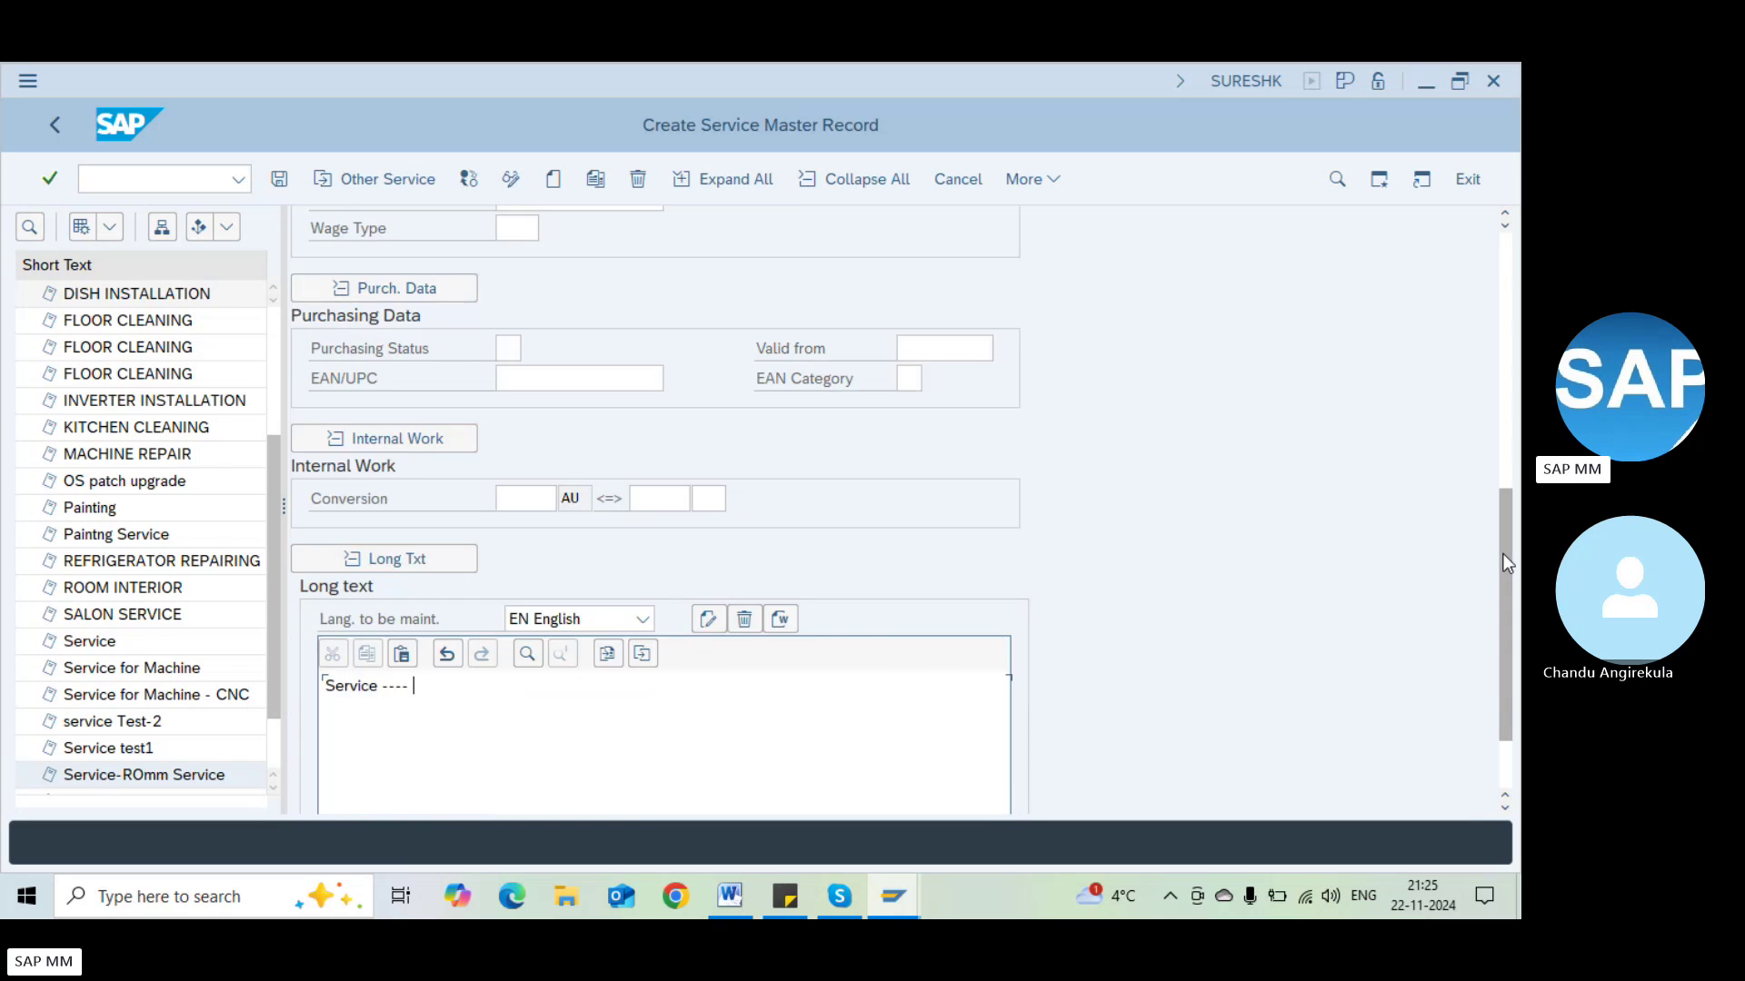
Add a second long text line reading "Room Service - Cleaning deep , Single coating cleaning, Painting , ...."
text(Roo)
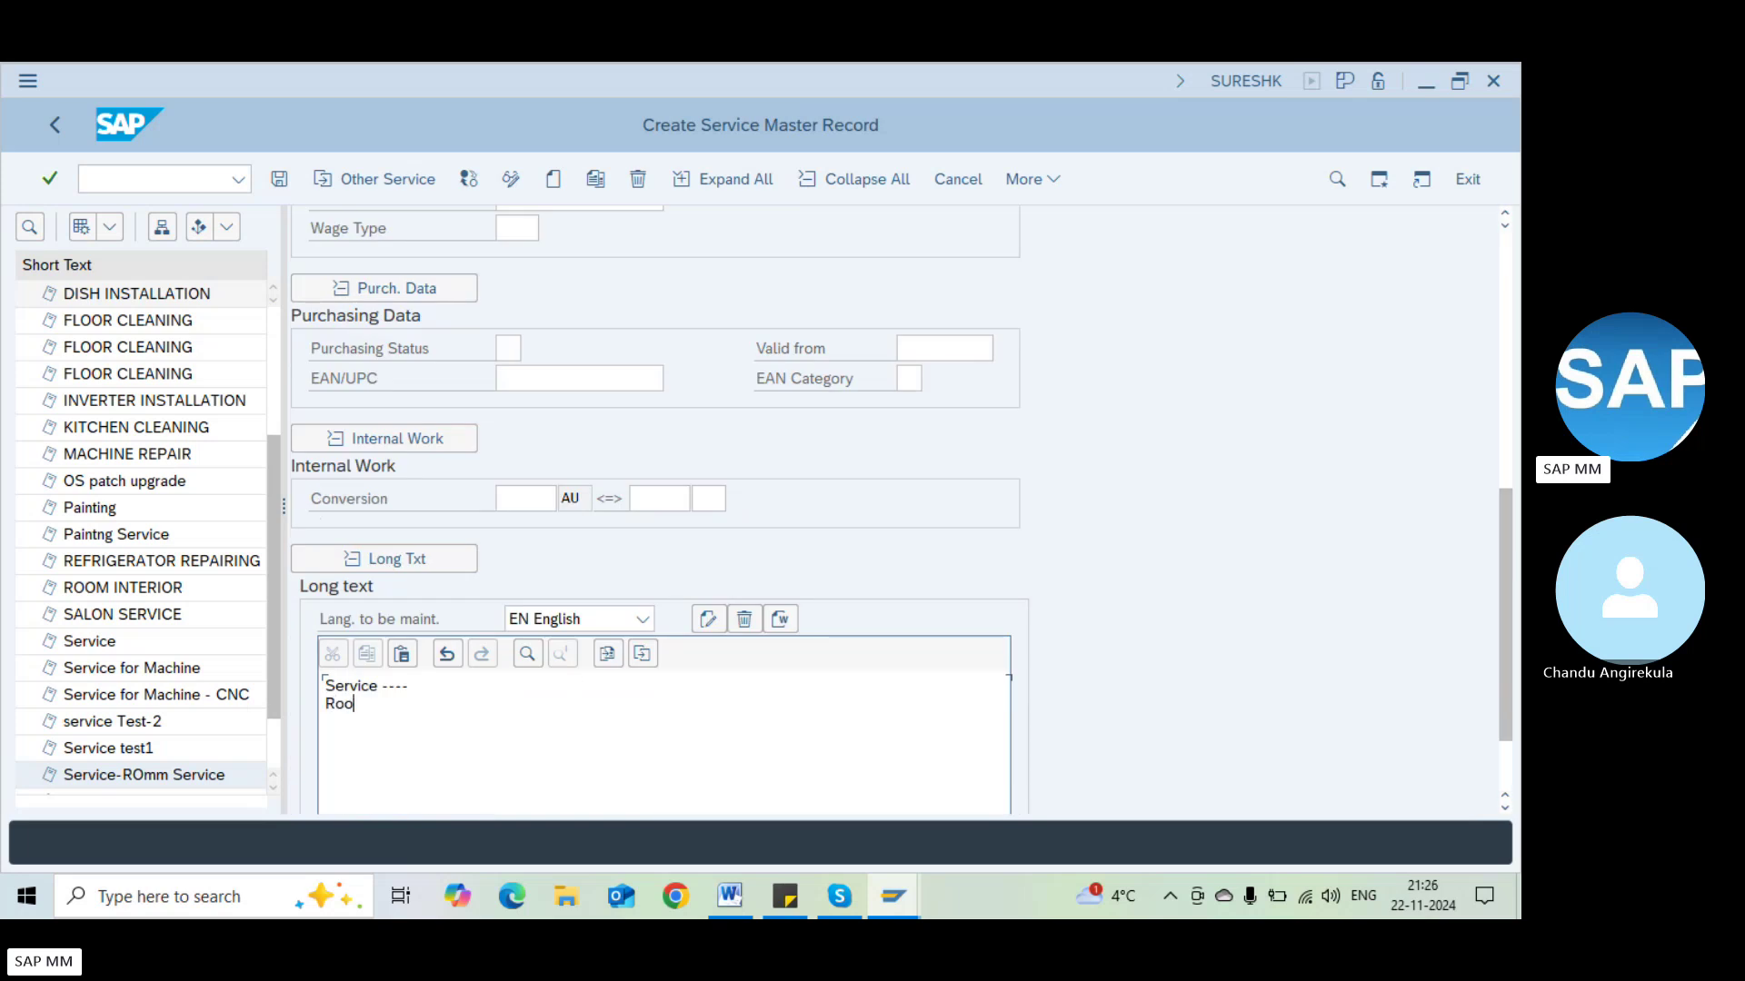
text(m Service - Cleaning deep)
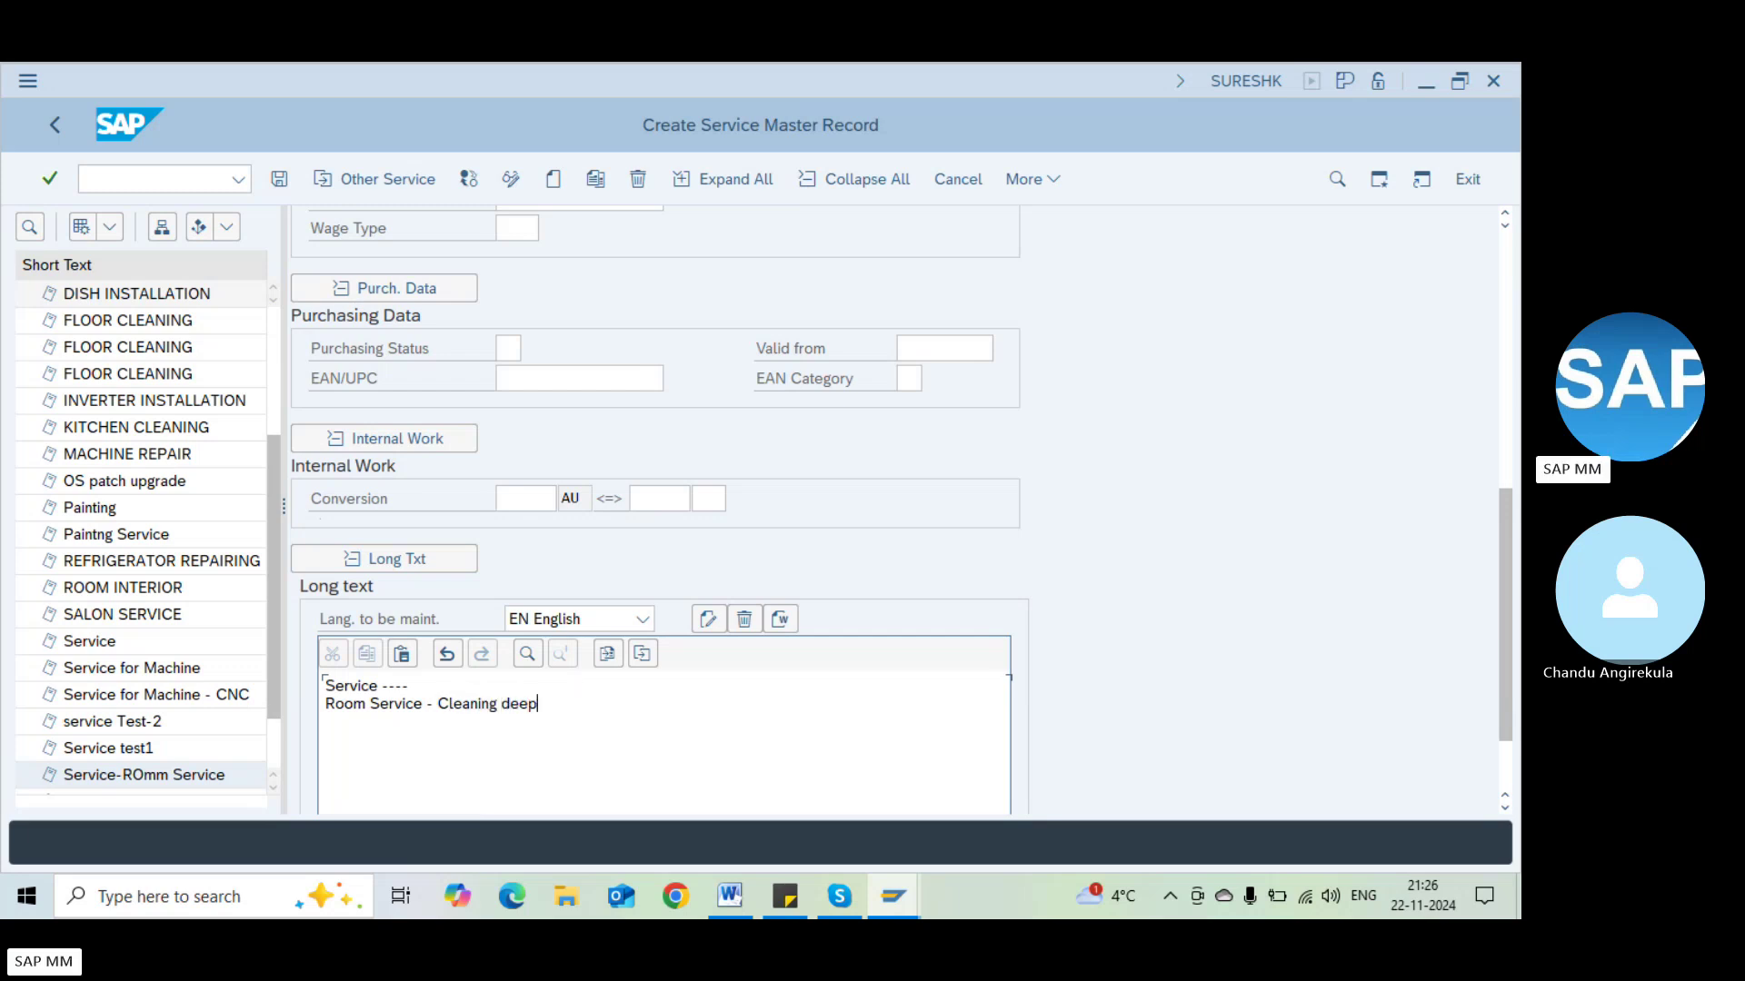
text( , Single co)
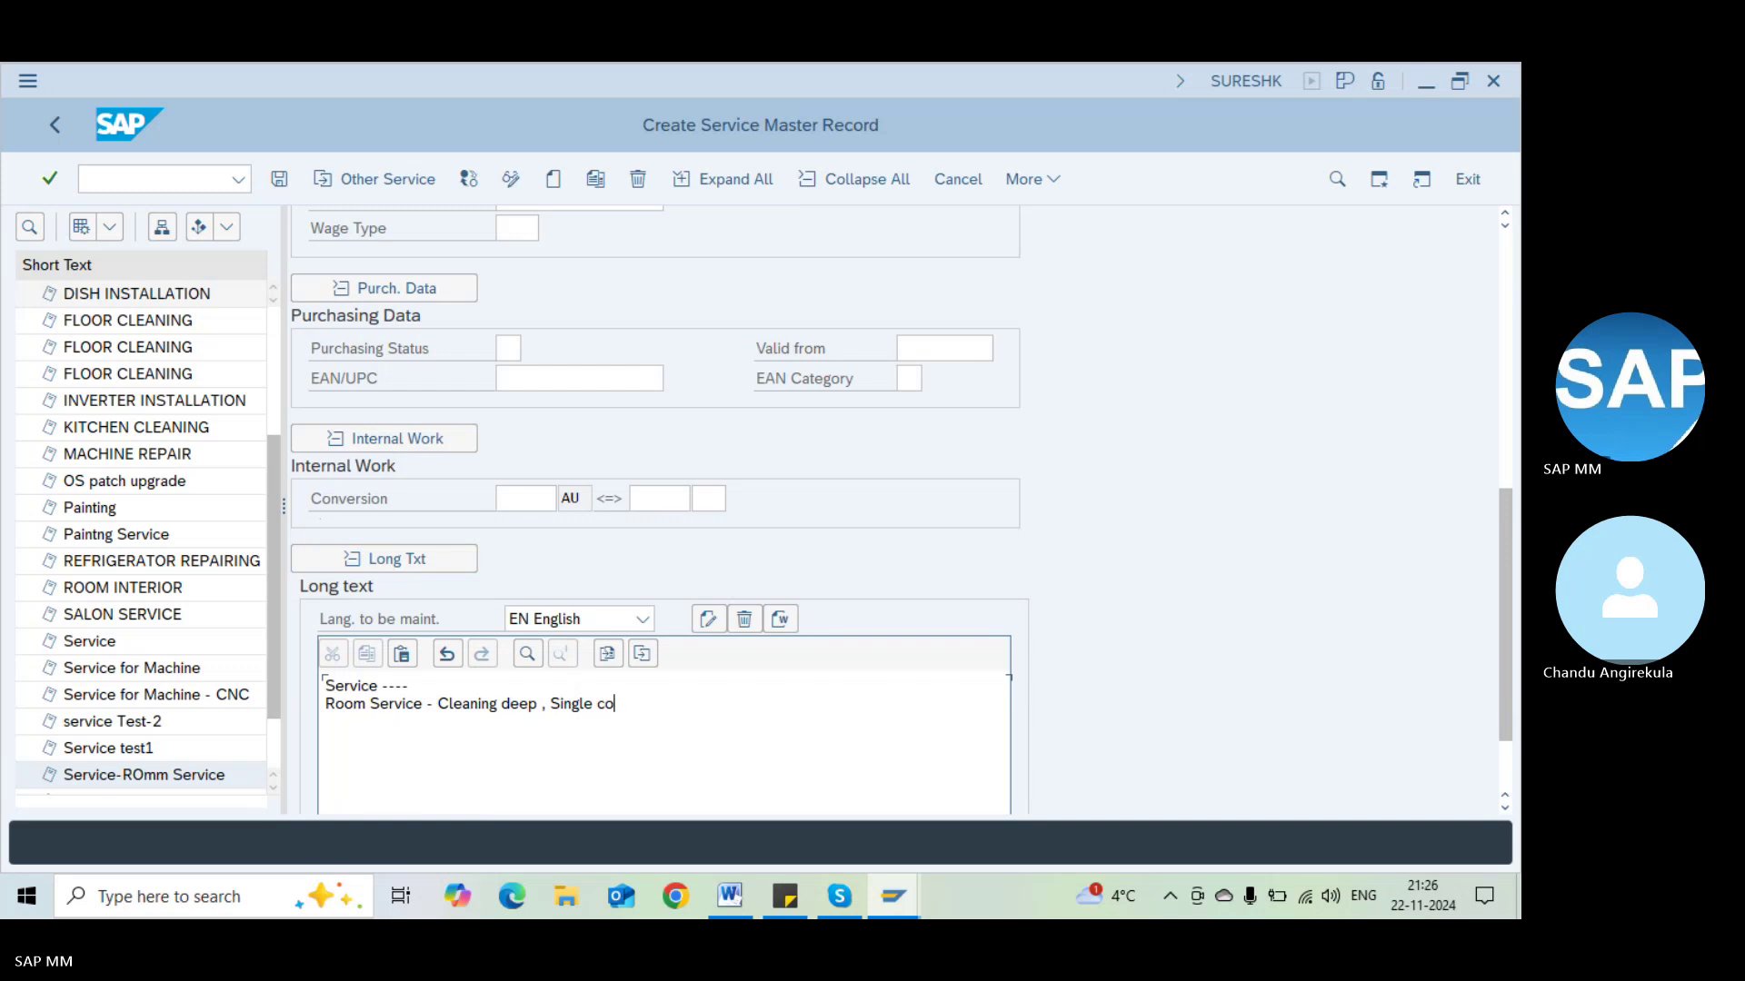
text(ating servi)
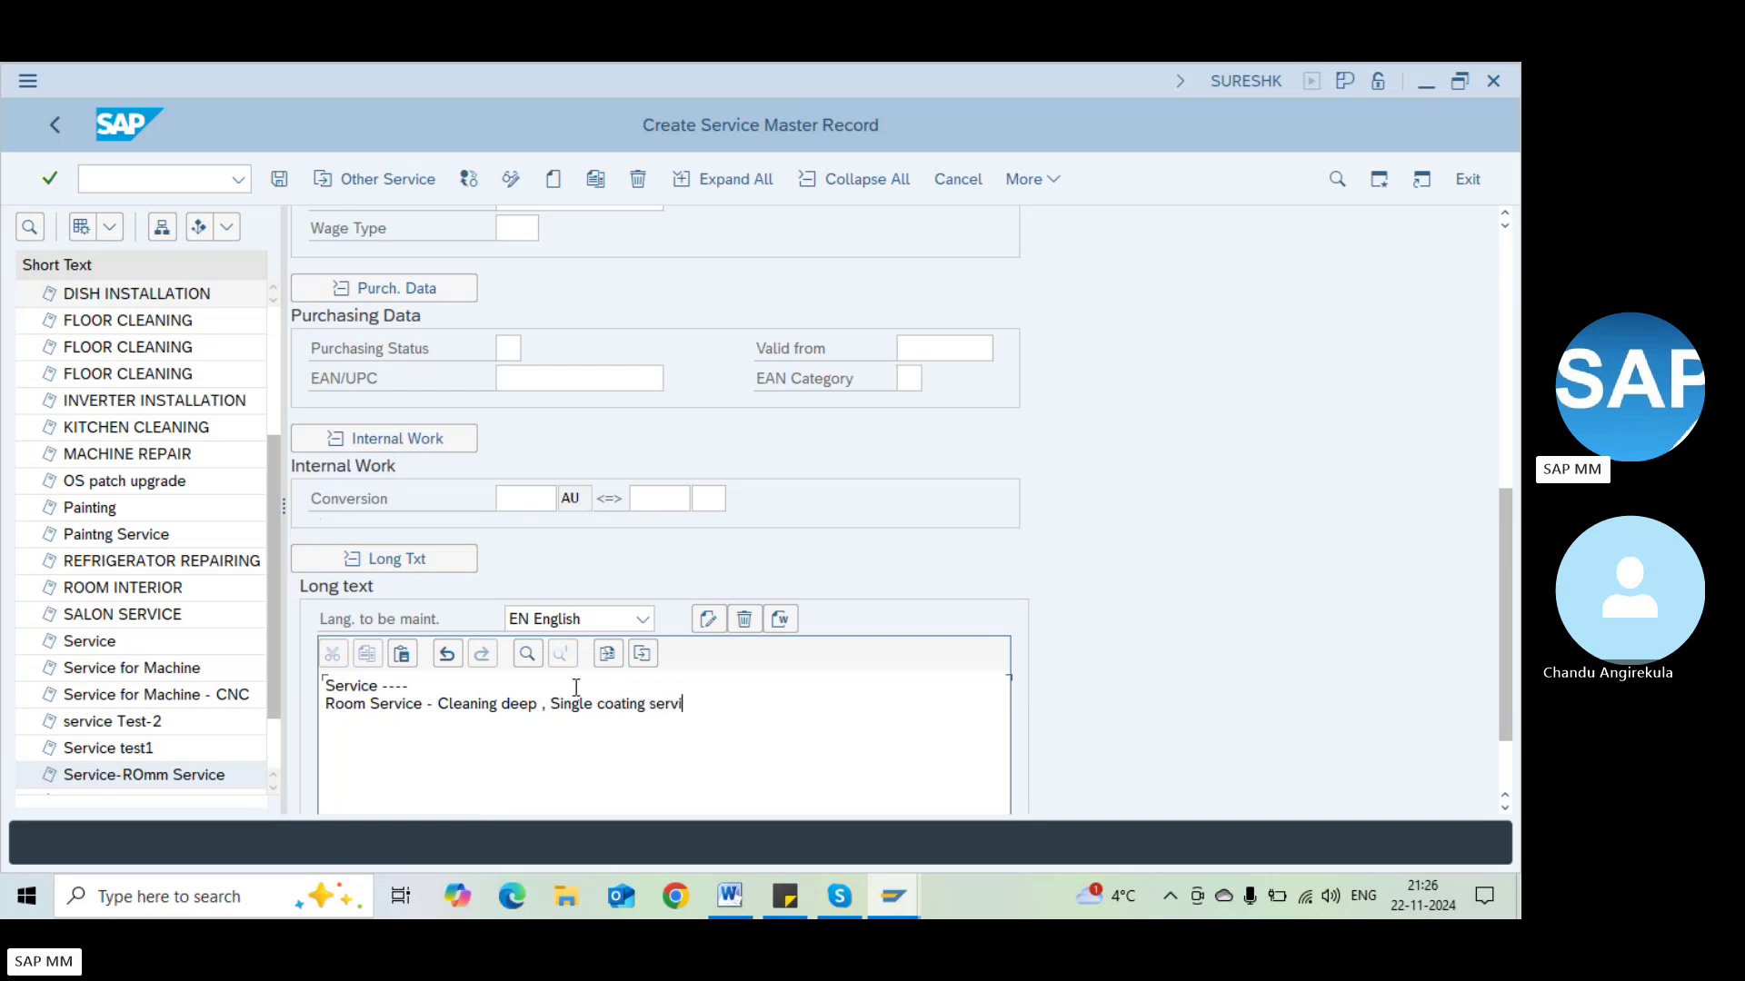
key(BackSpace)
key(BackSpace)
key(BackSpace)
key(BackSpace)
key(BackSpace)
text(cleaning, Painingt)
key(BackSpace)
key(BackSpace)
key(BackSpace)
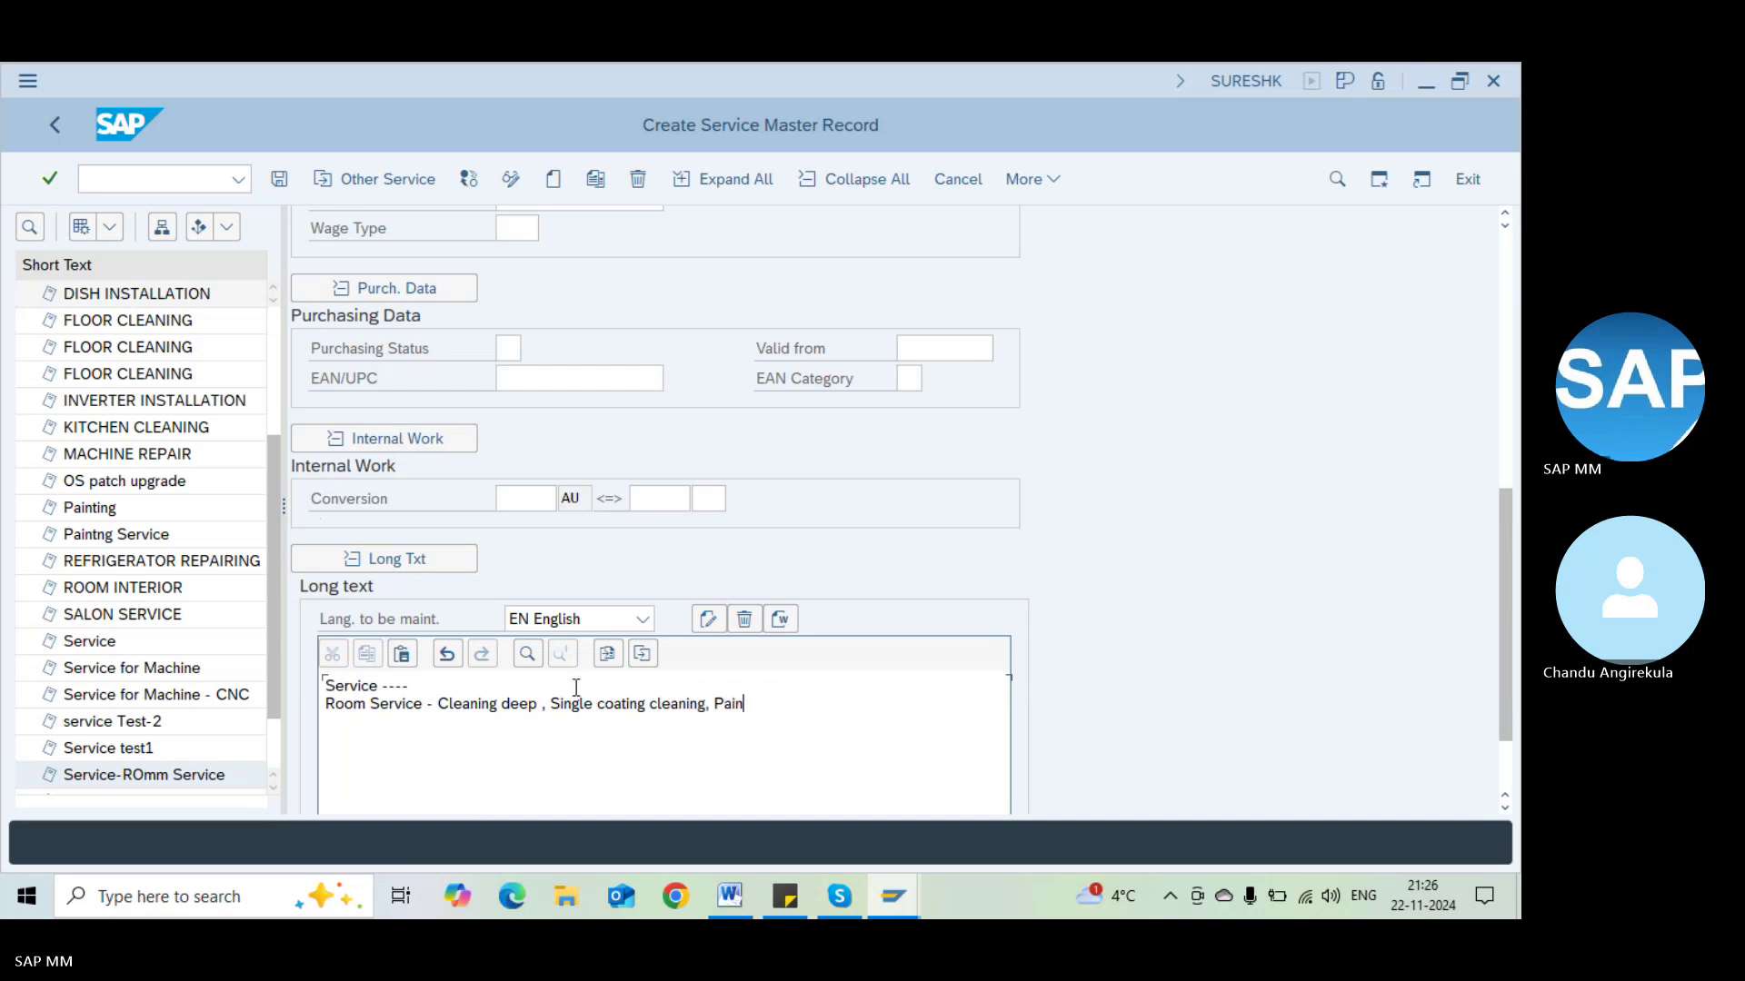
text(ting , )
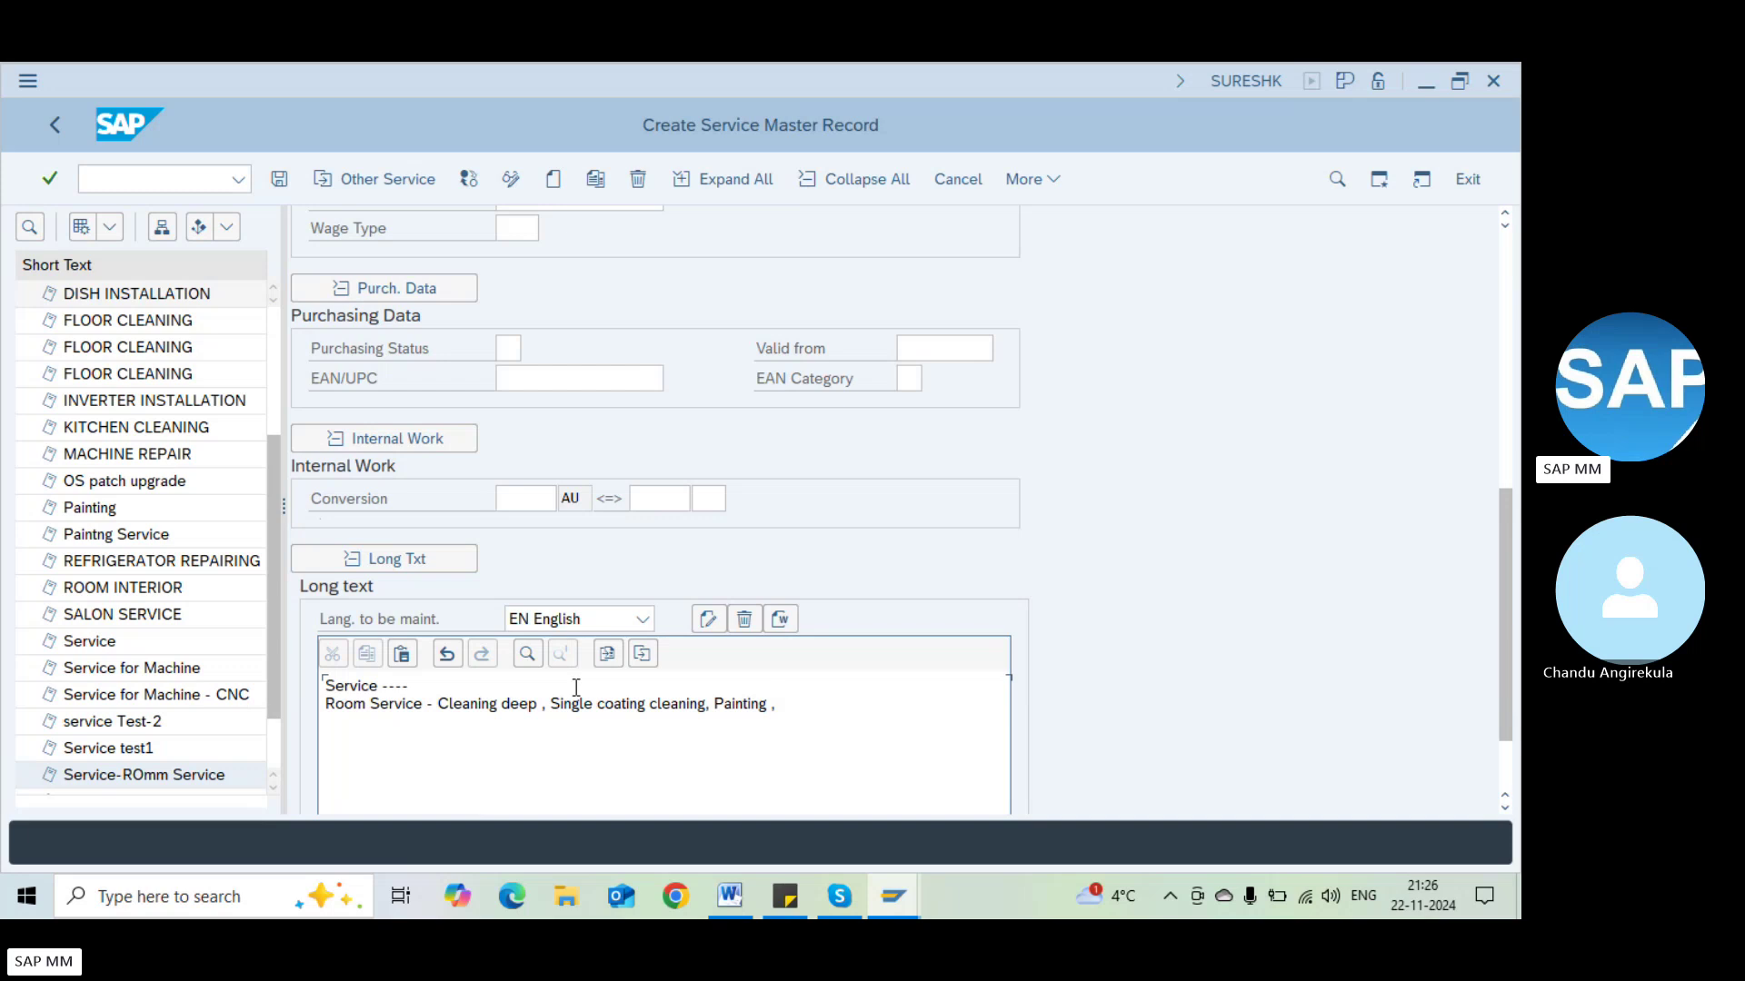
text(....)
In the internal work conversion, enter 1 for the AU quantity and choose D (Days) as the corresponding unit
click(543, 507)
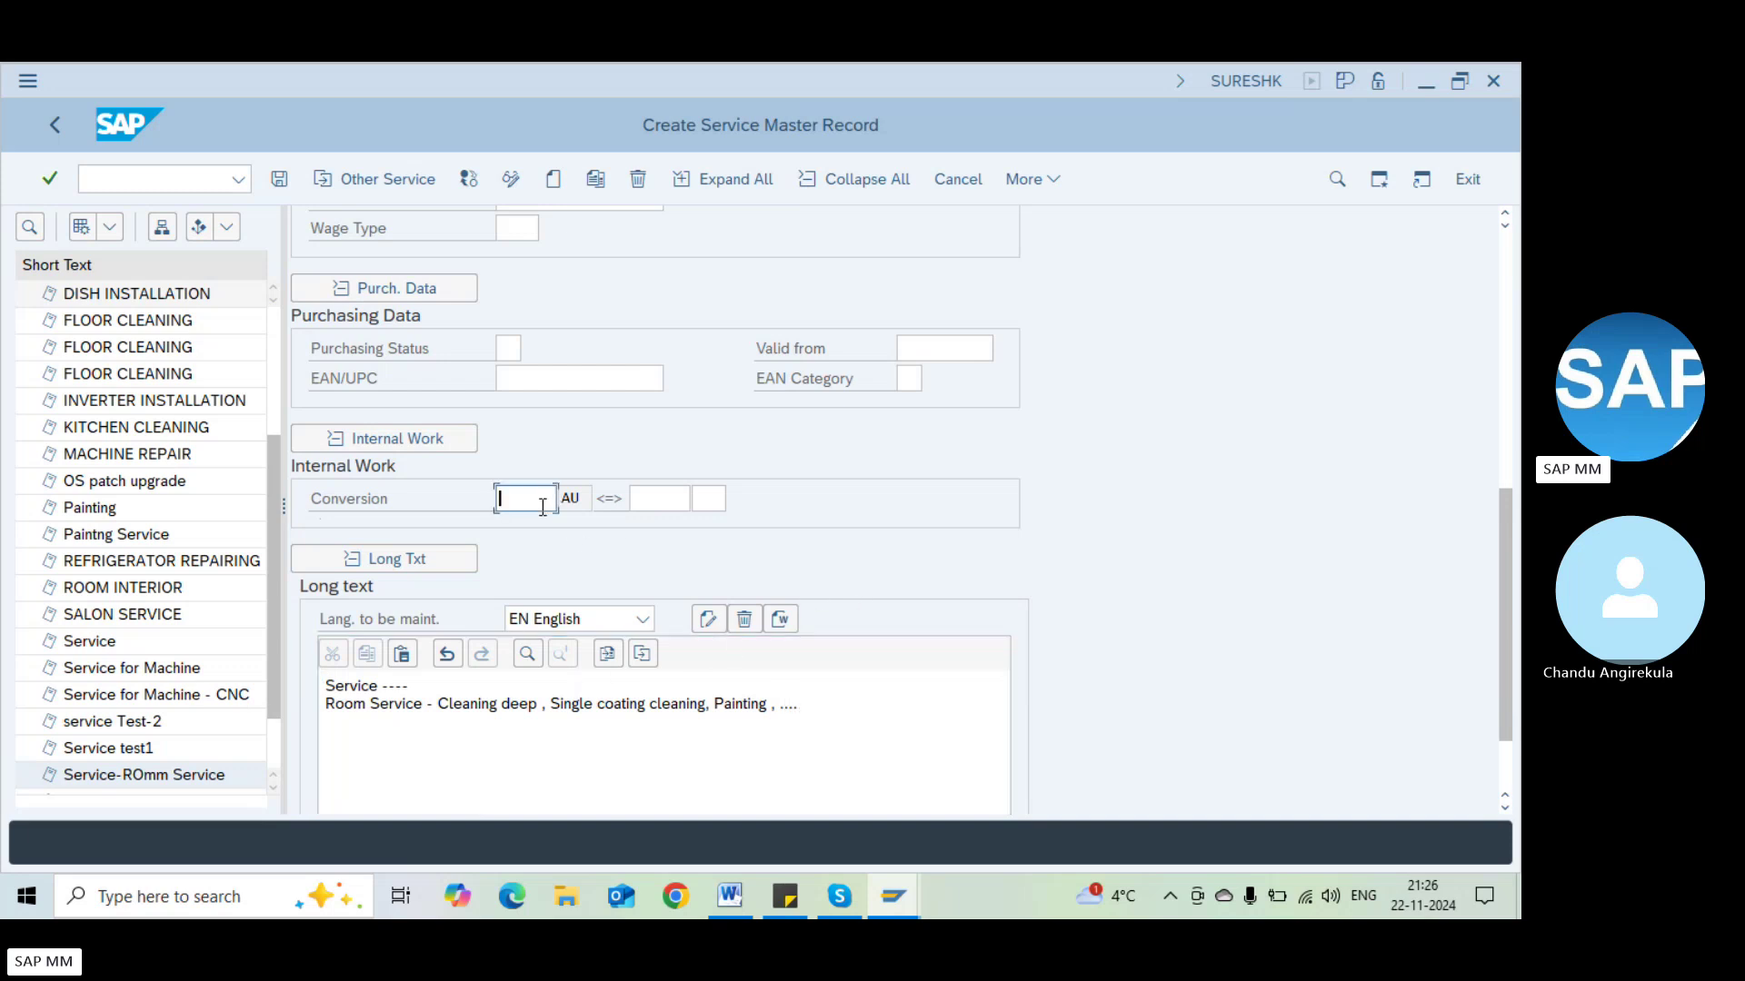
text(1)
key(Tab)
key(Tab)
click(749, 491)
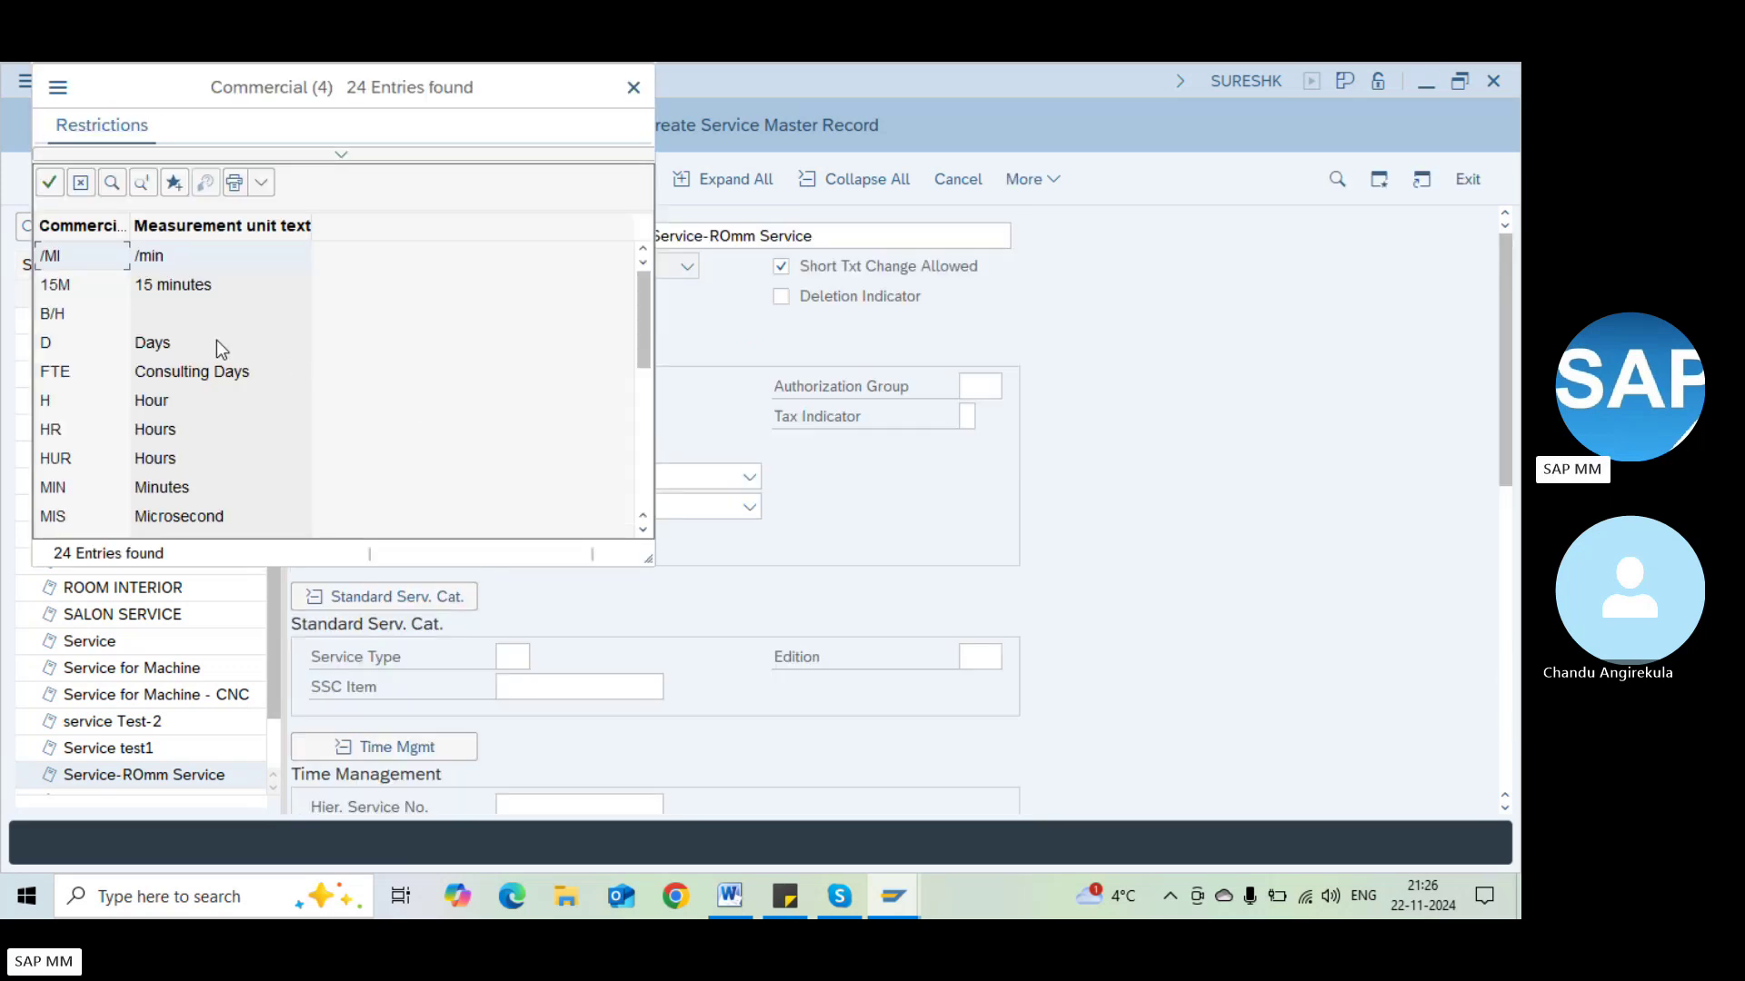
click(641, 429)
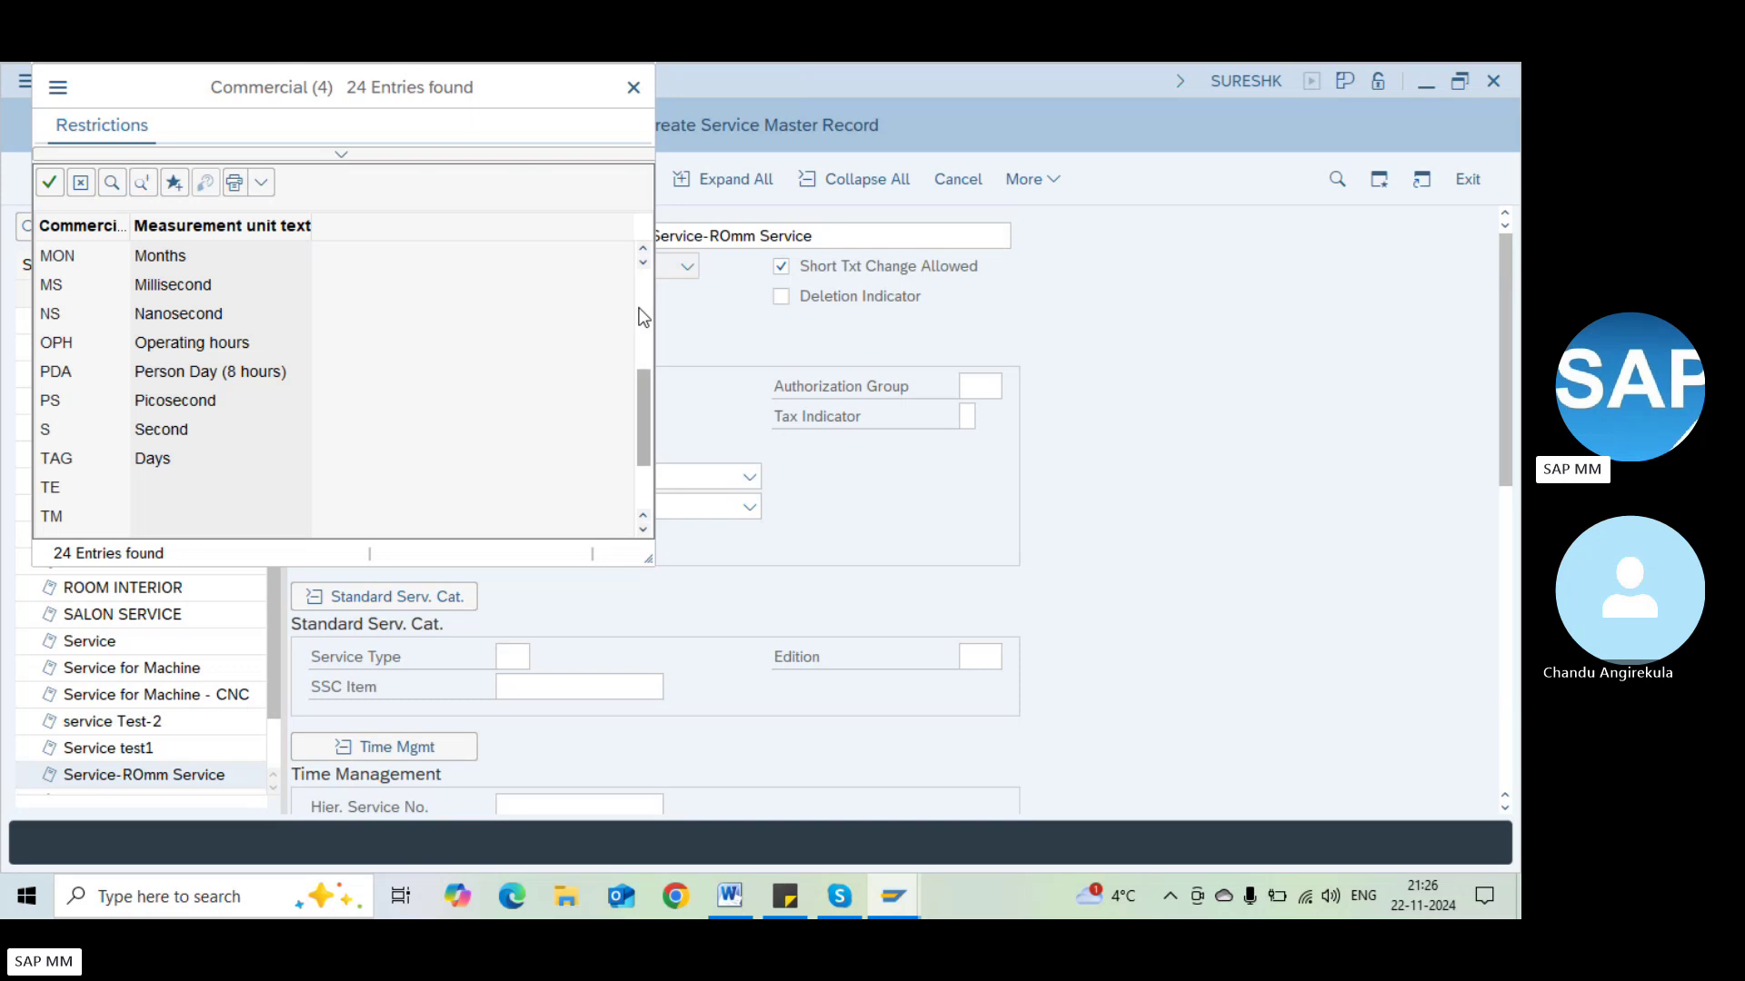
click(646, 504)
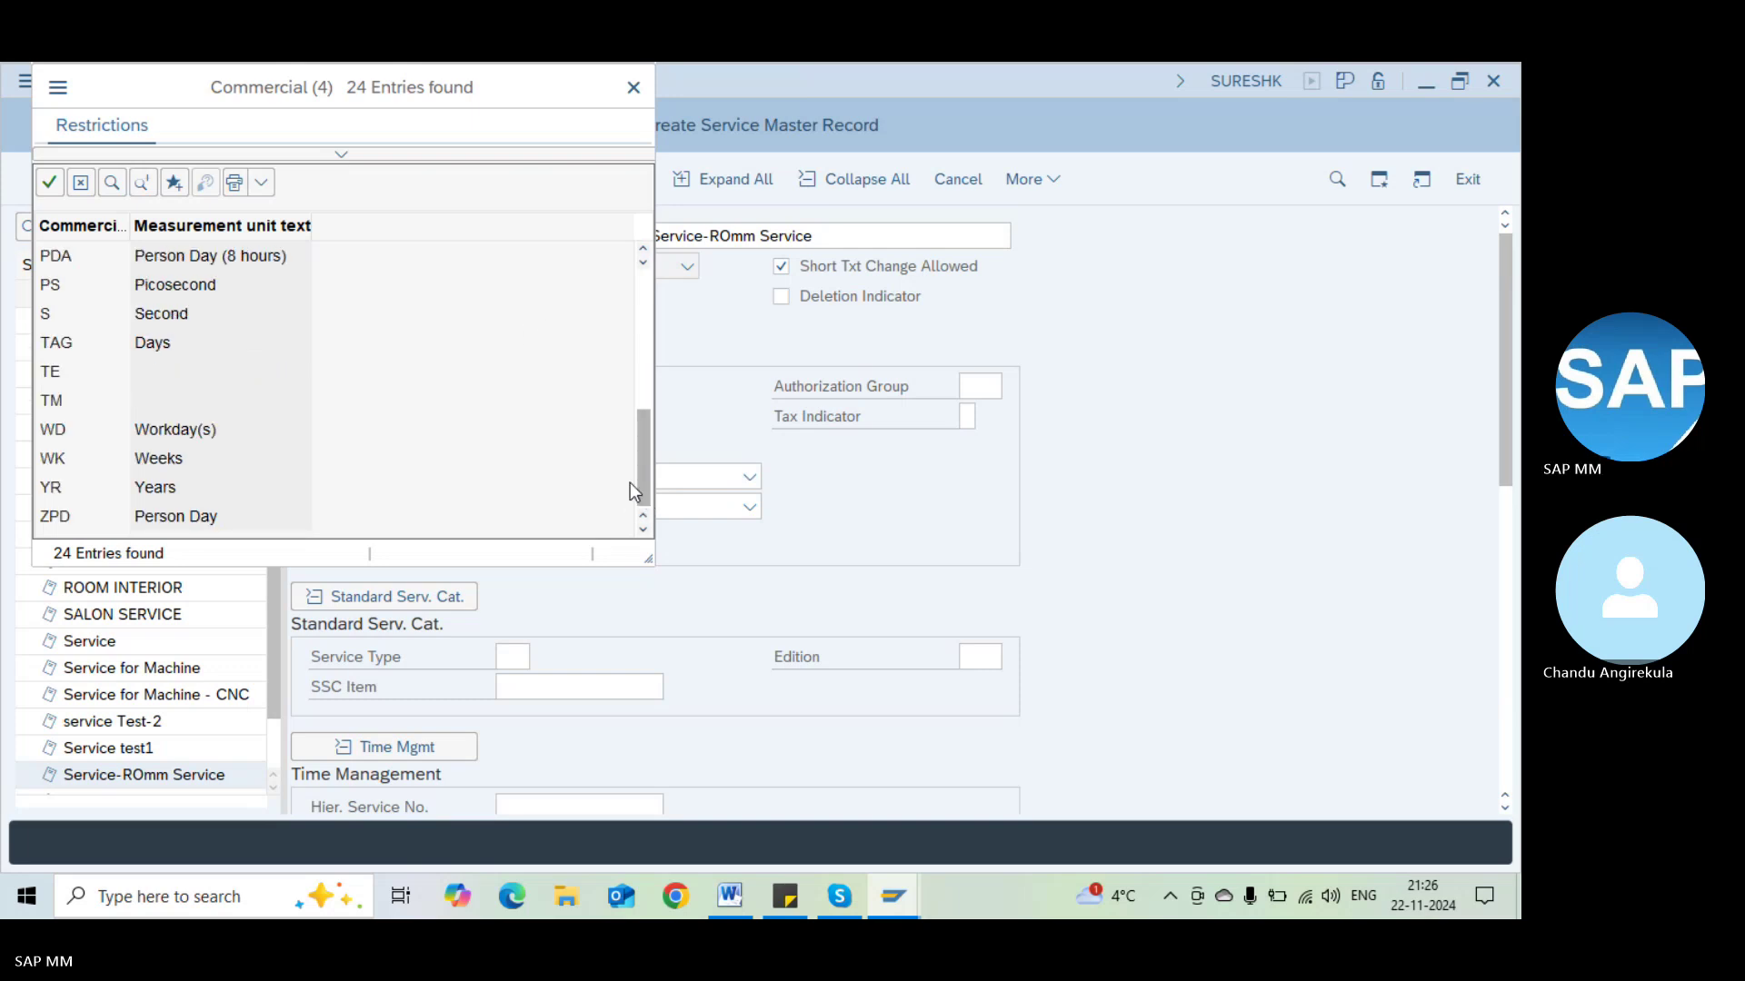
click(646, 301)
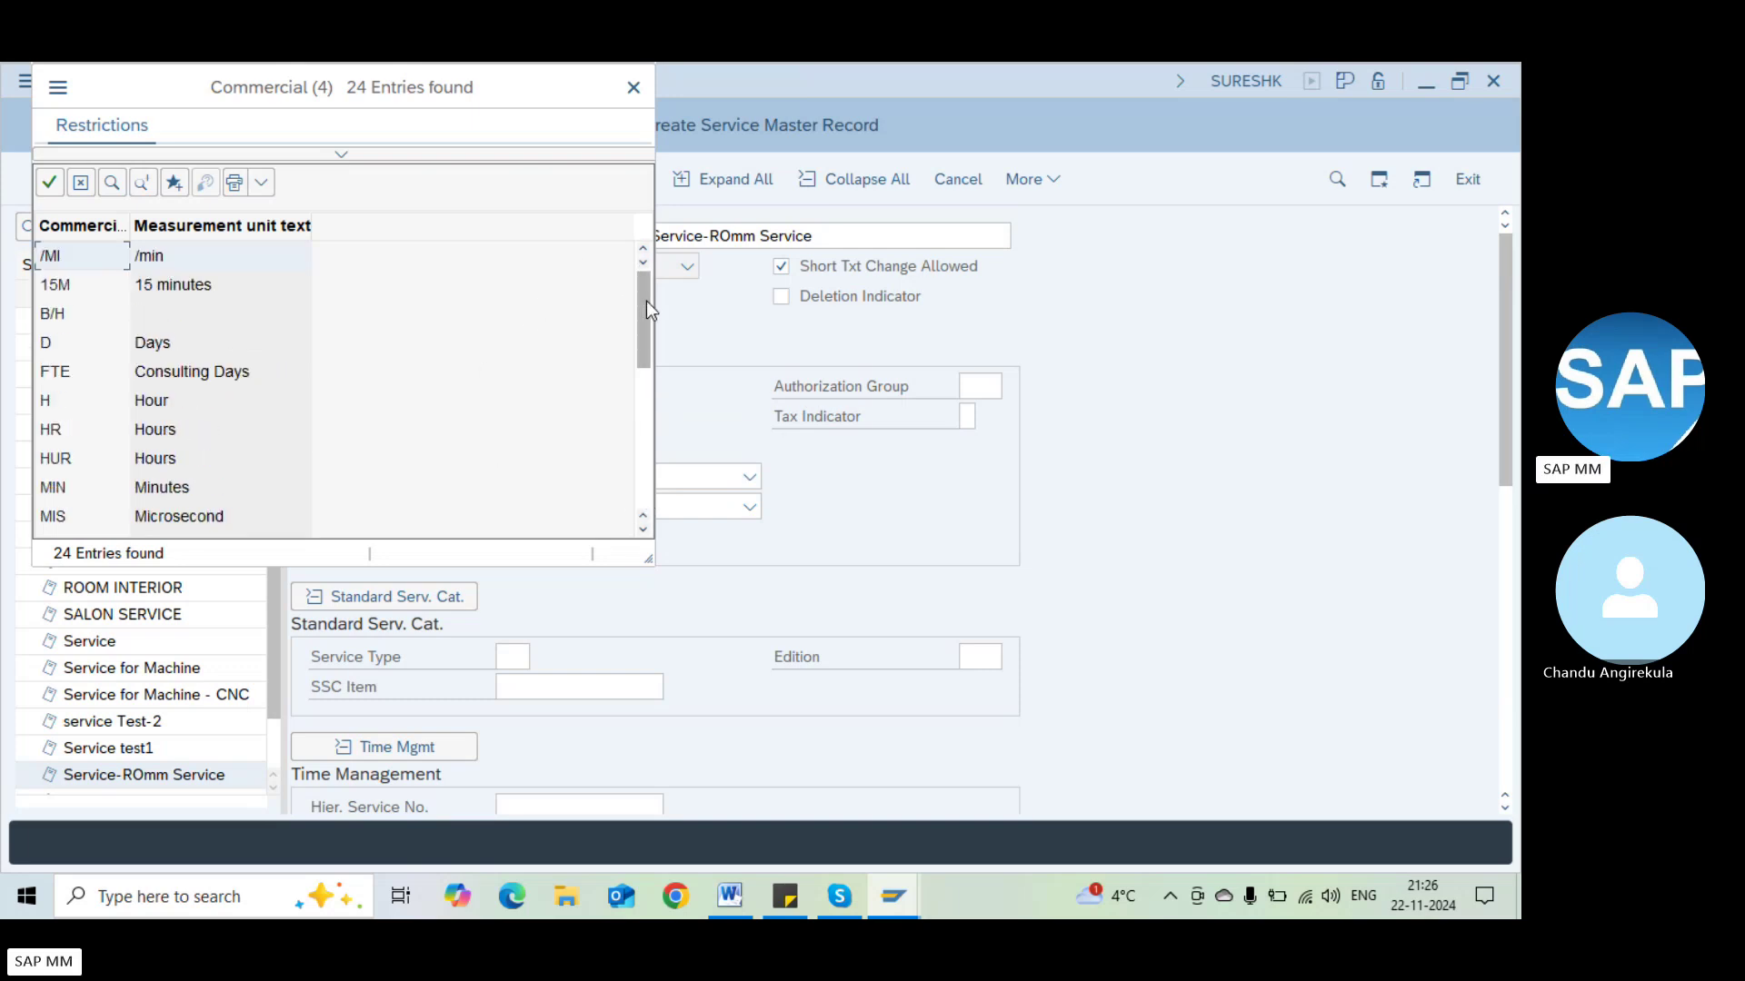
double_click(182, 346)
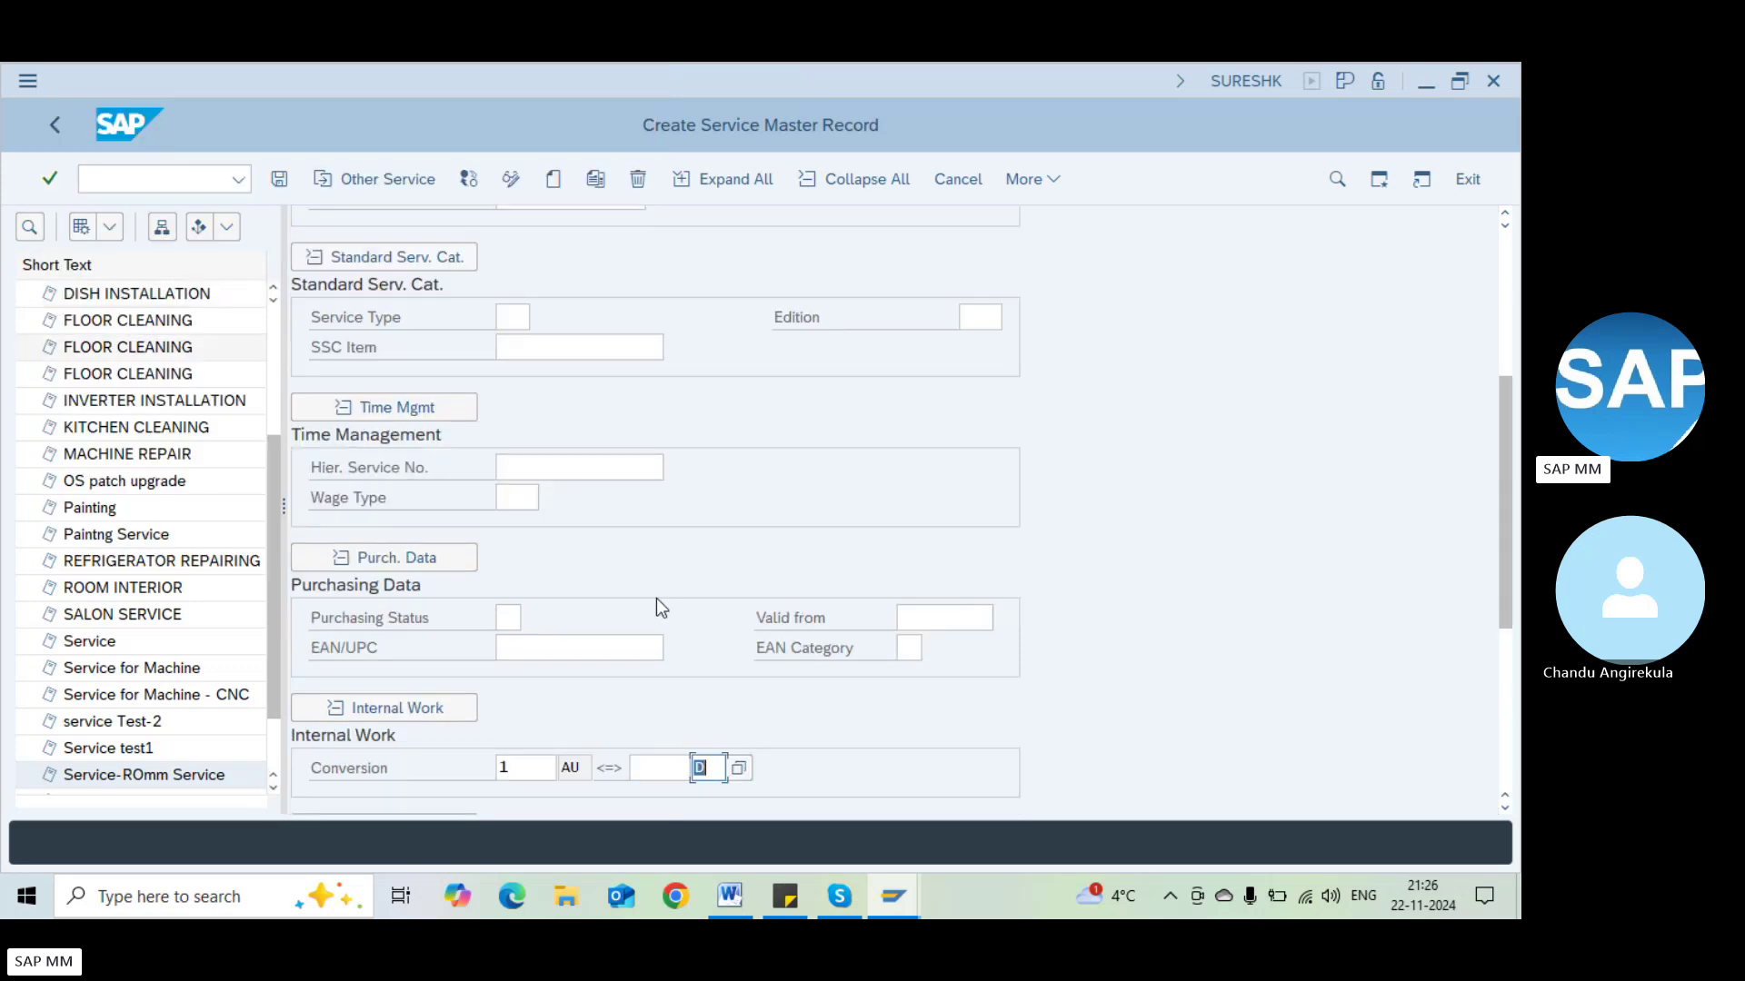
click(1504, 346)
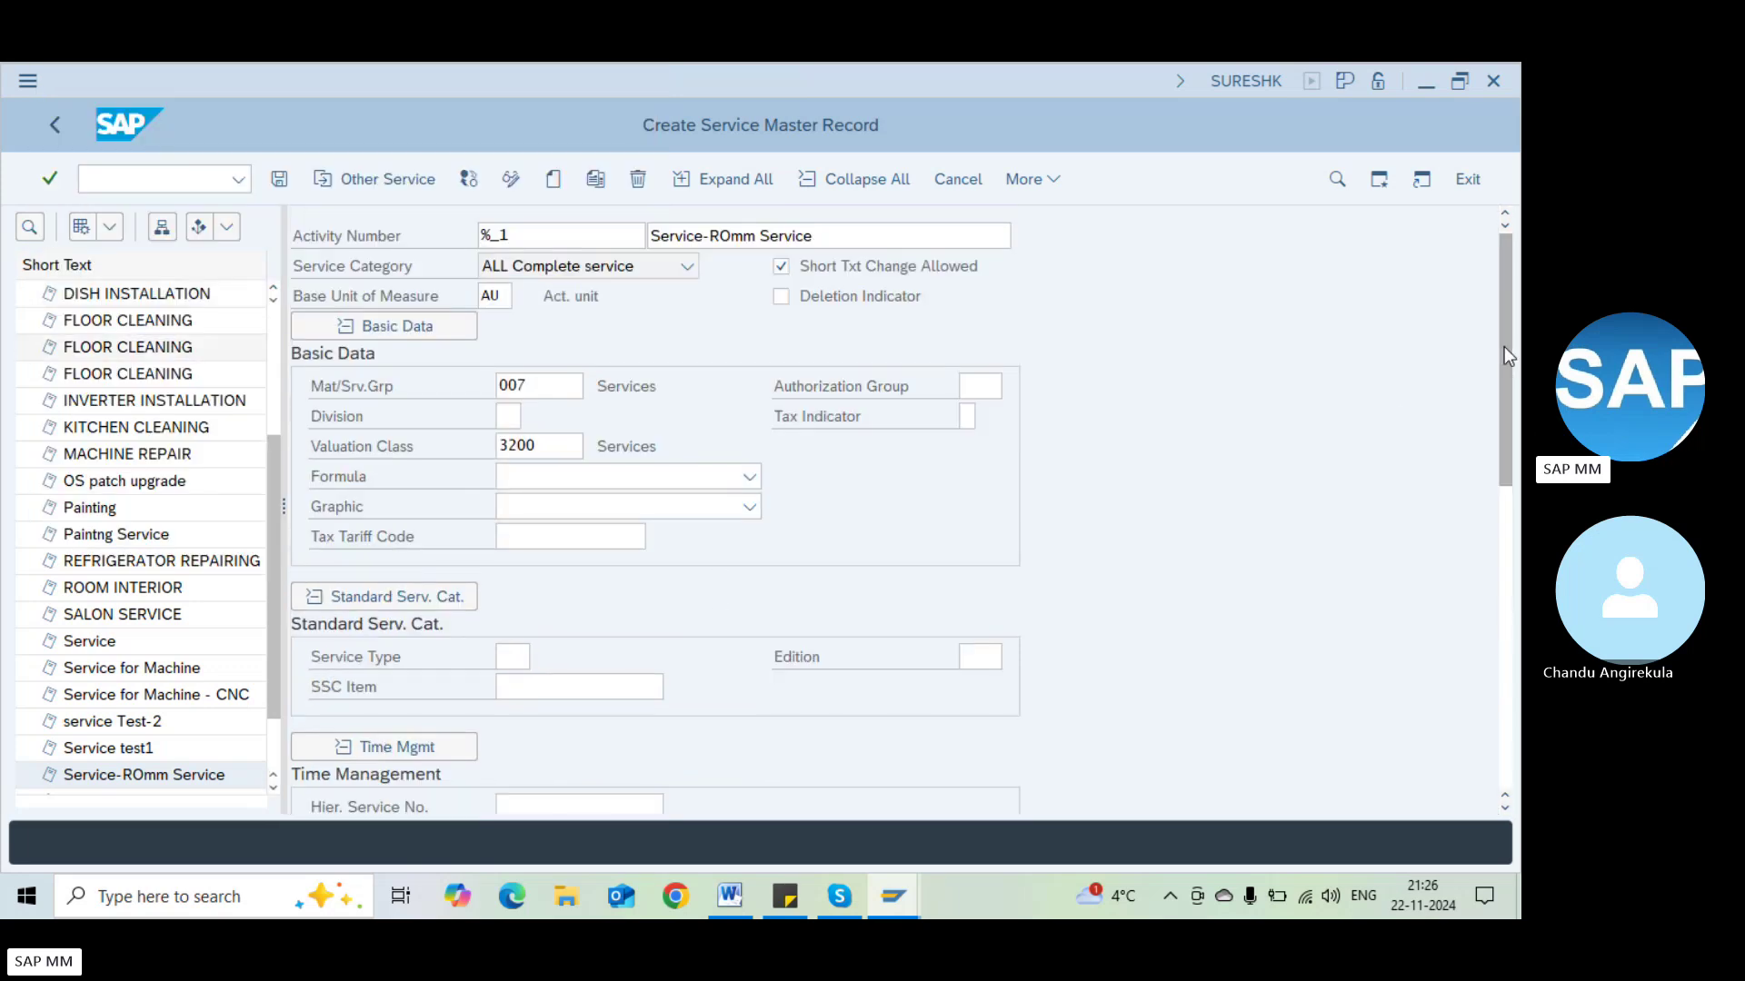
Set the days quantity in the internal work conversion to 1
scroll(1503, 354, down, 10)
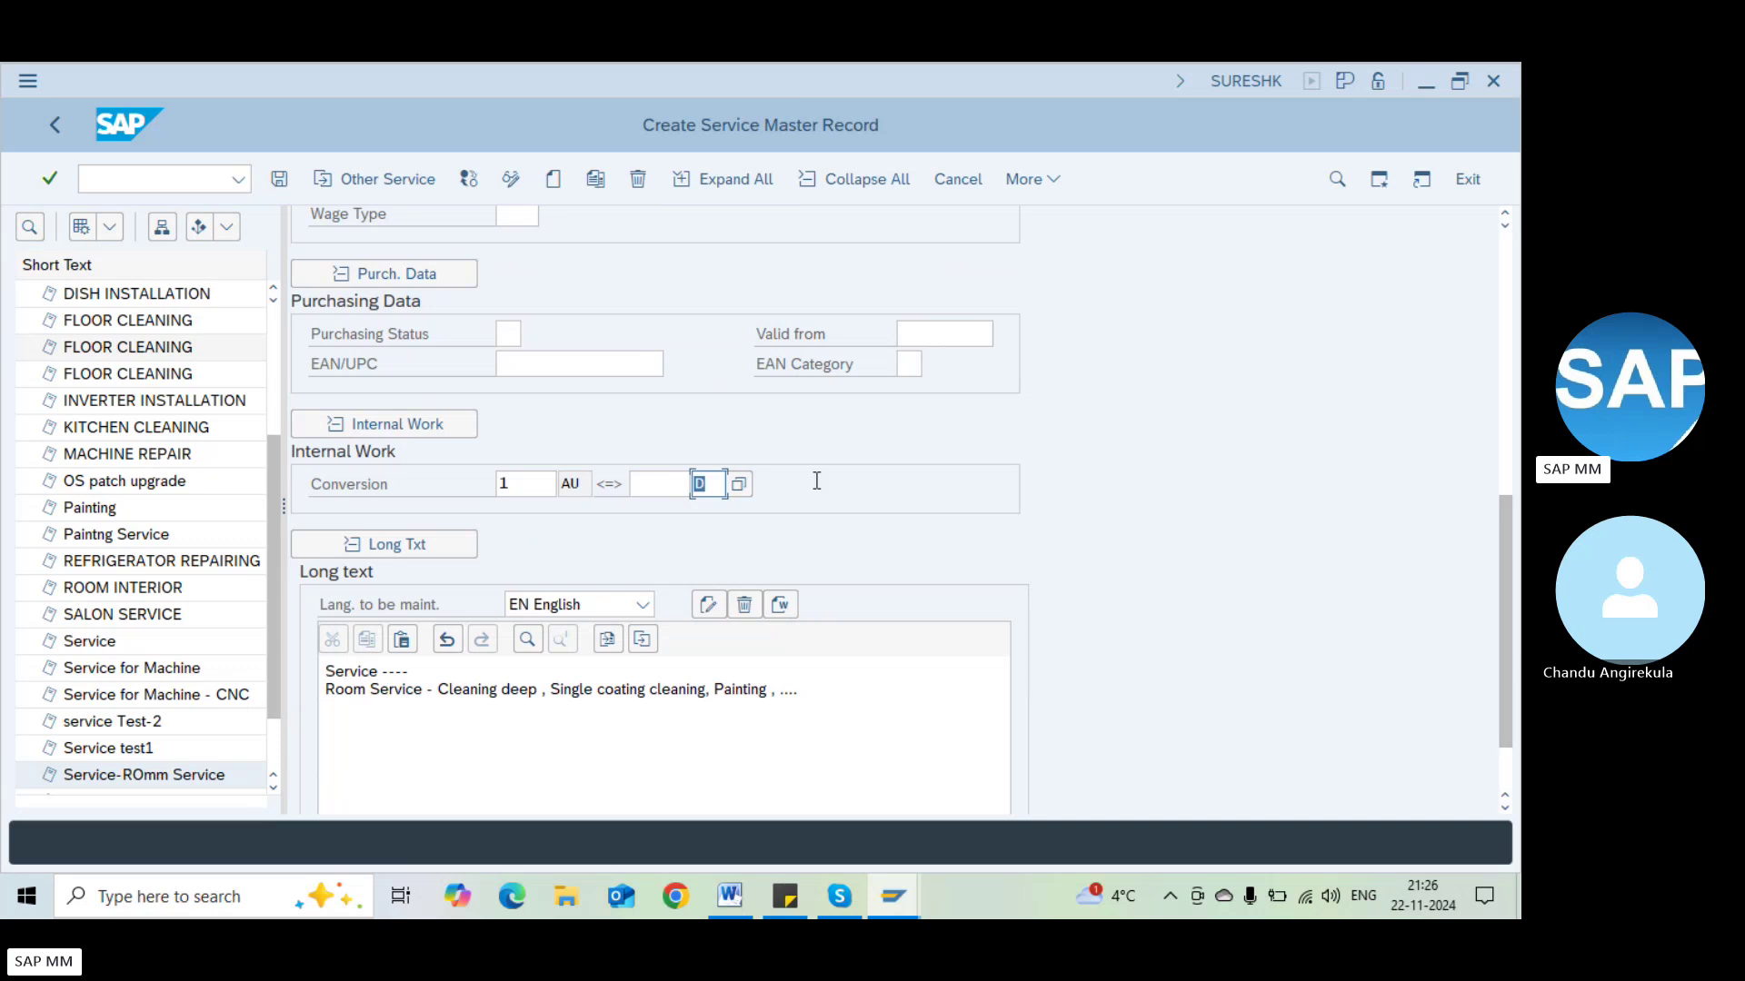
click(682, 488)
text(1)
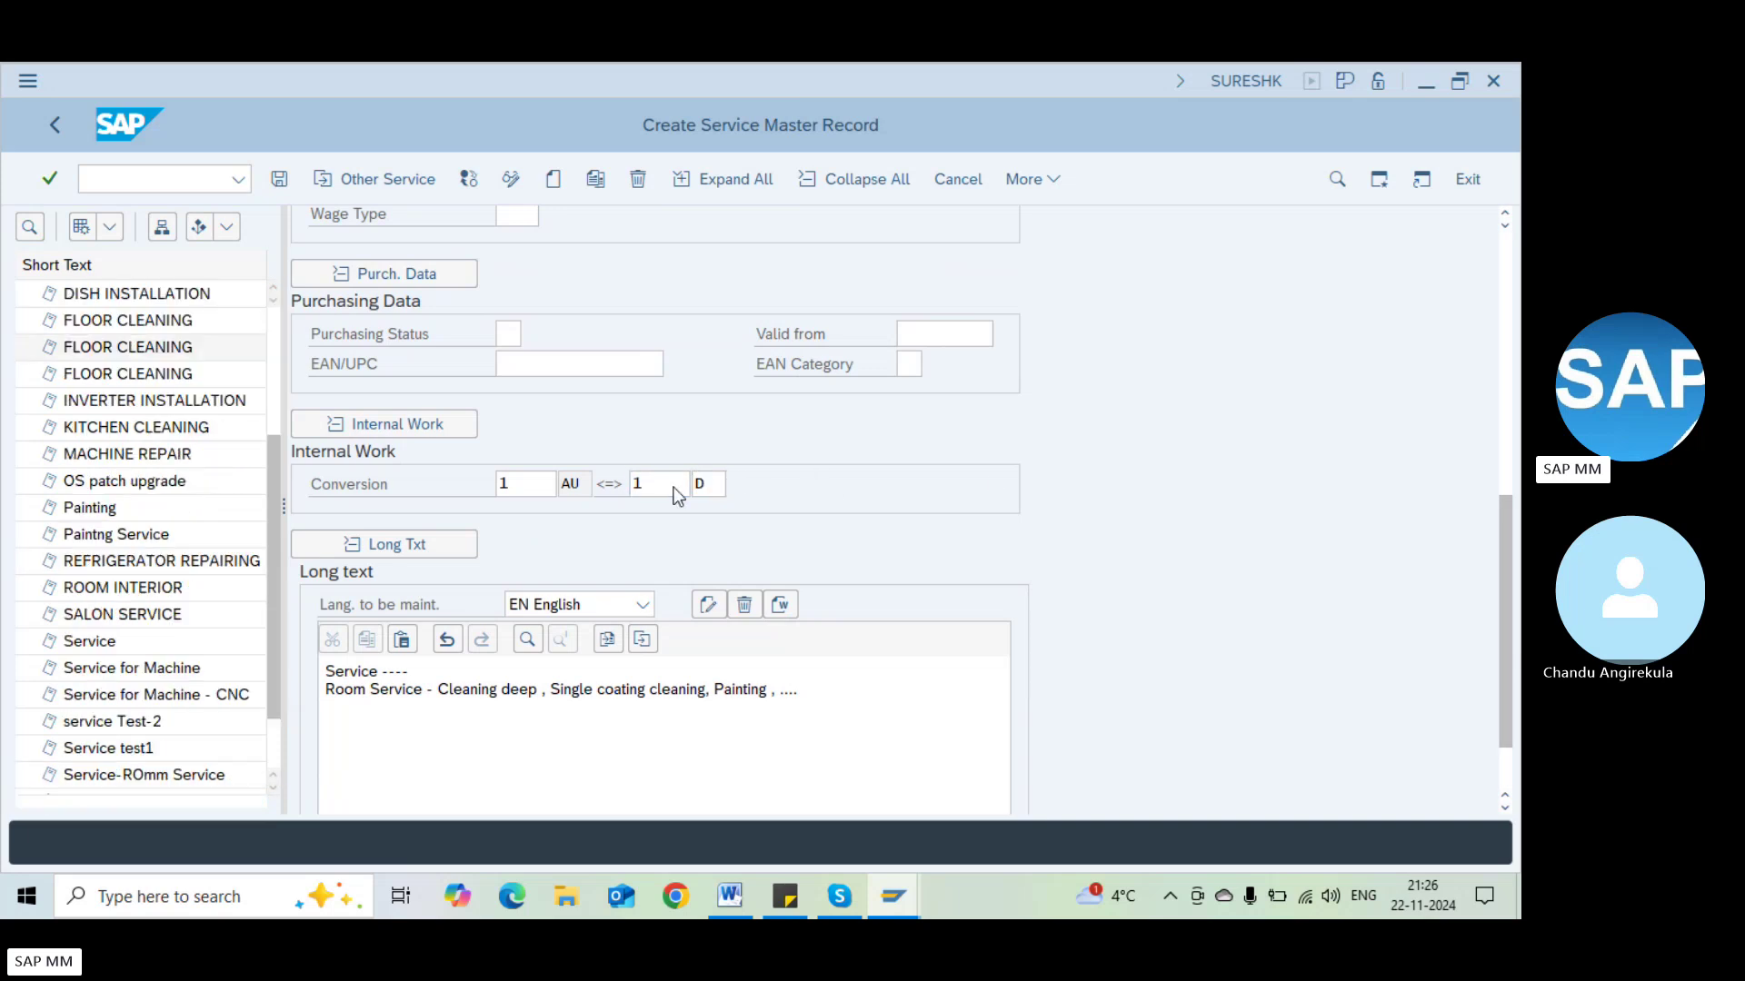
key(Return)
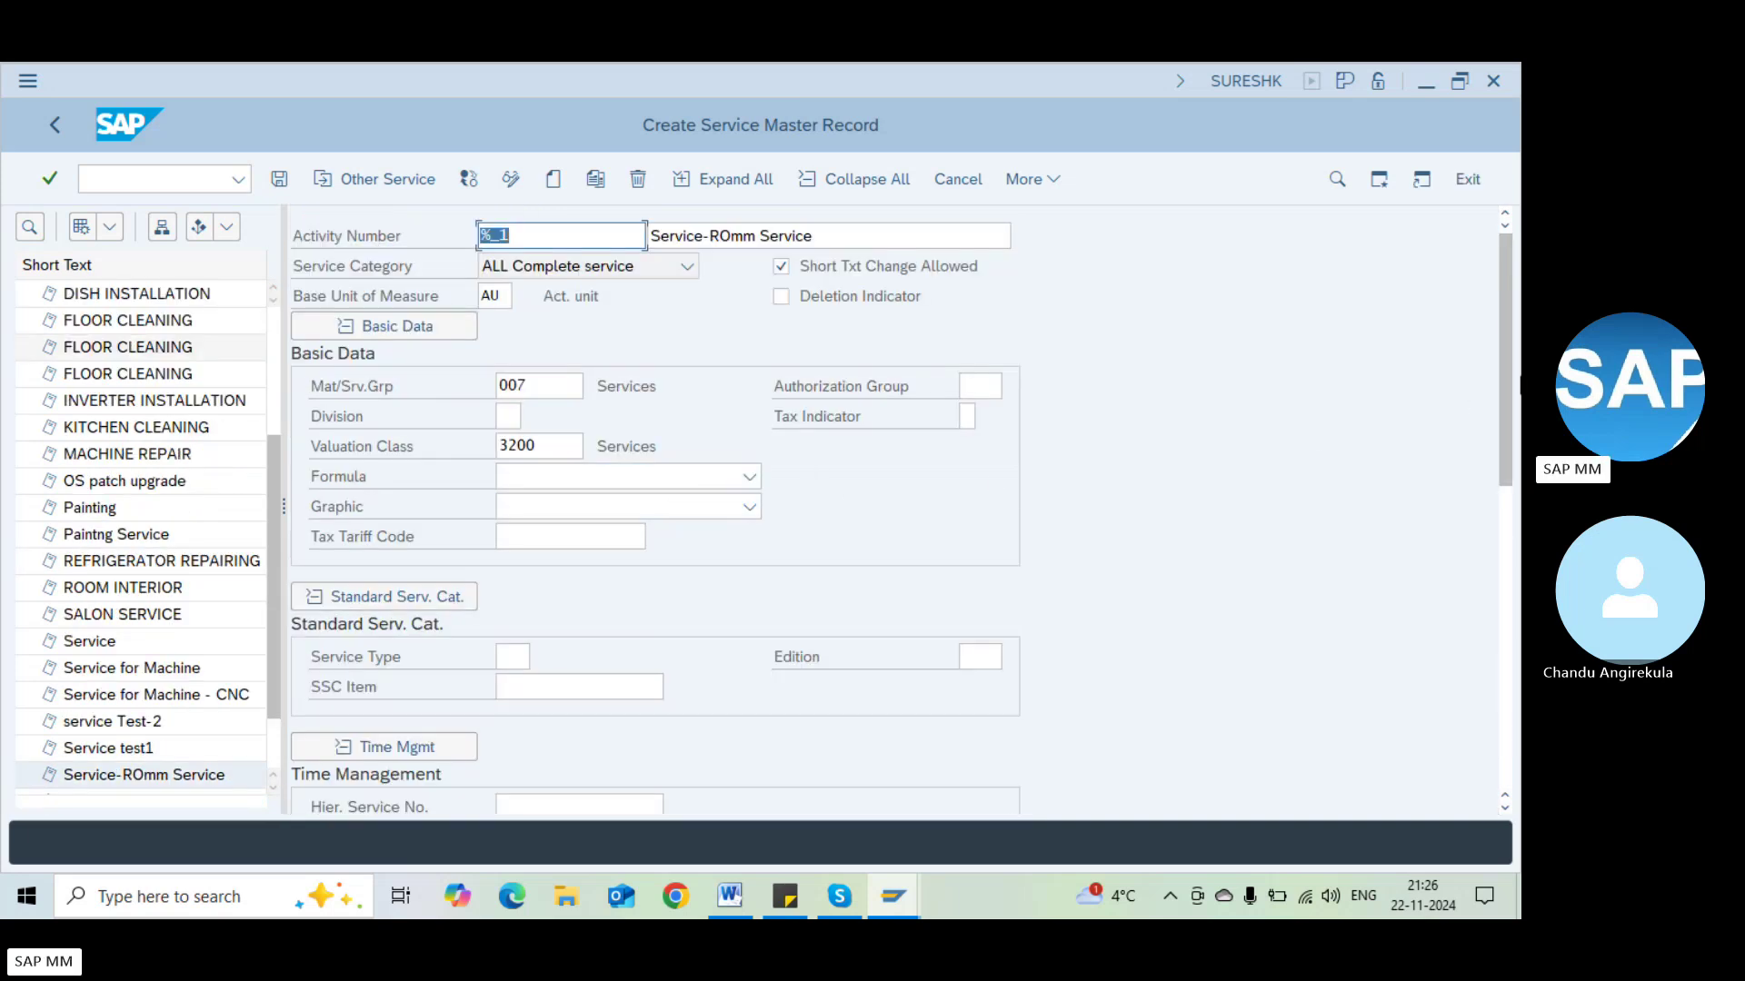
View the possible entries for the purchasing status in the service's purchasing data and close the list without choosing one
scroll(1510, 376, down, 10)
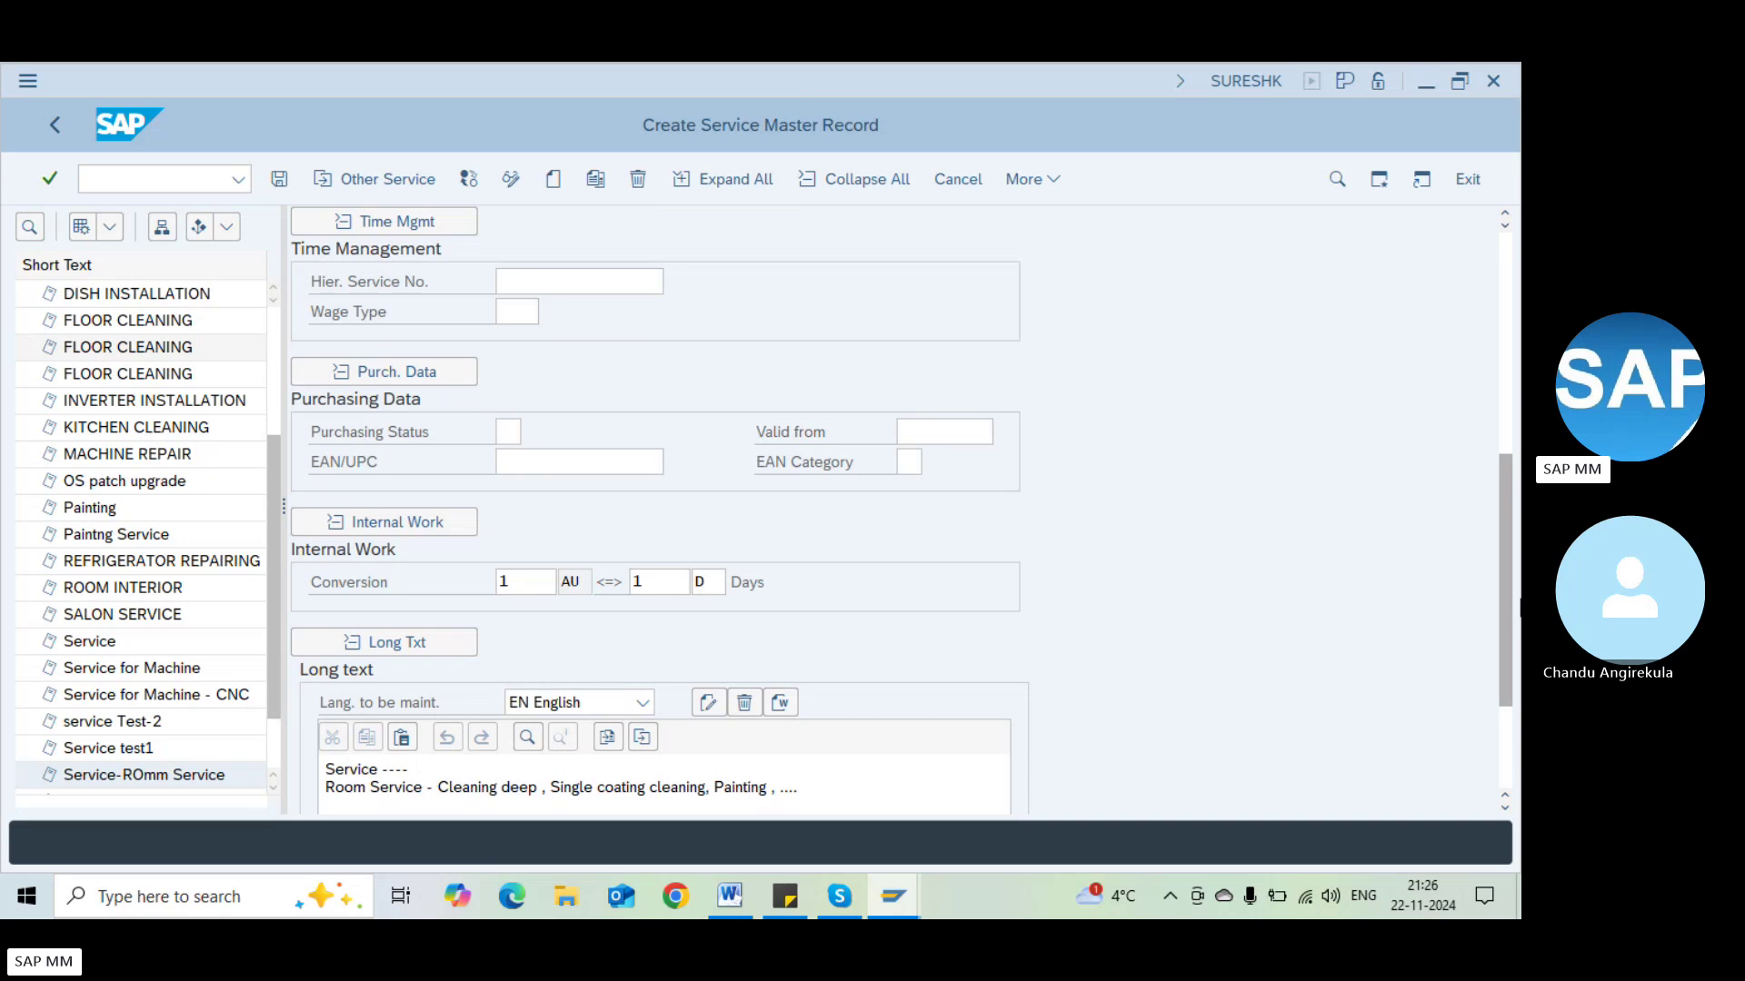
scroll(405, 409, down, 2)
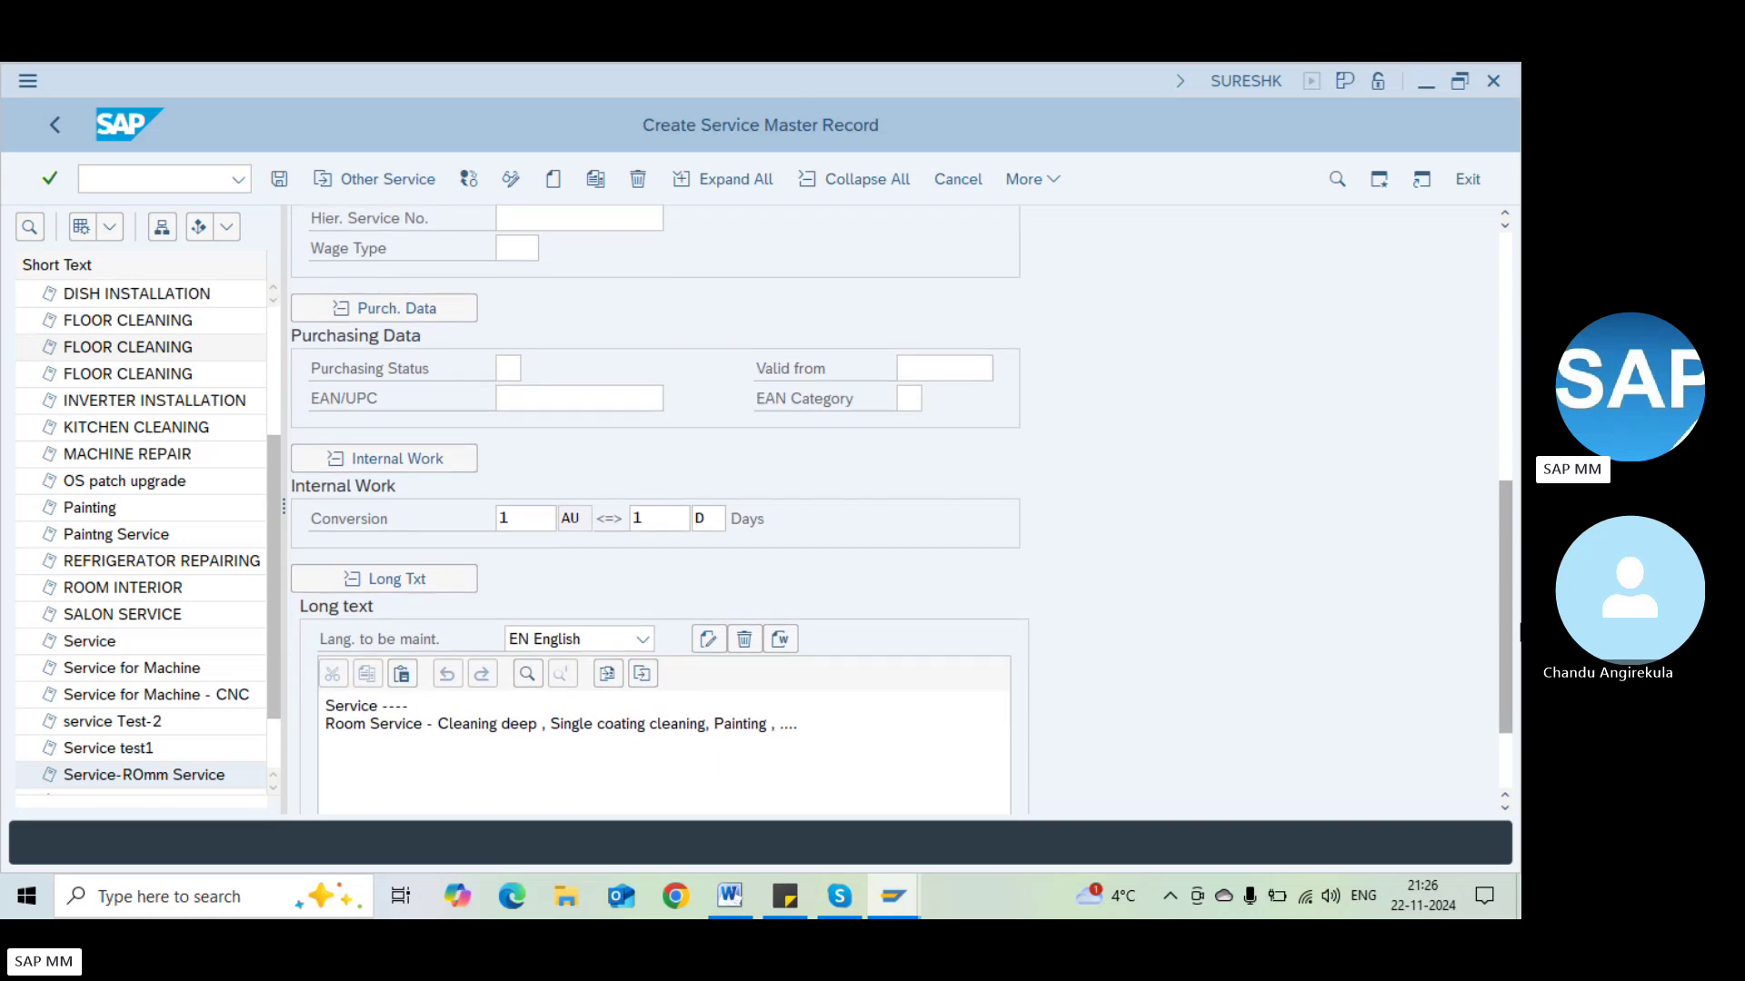
click(513, 371)
click(535, 370)
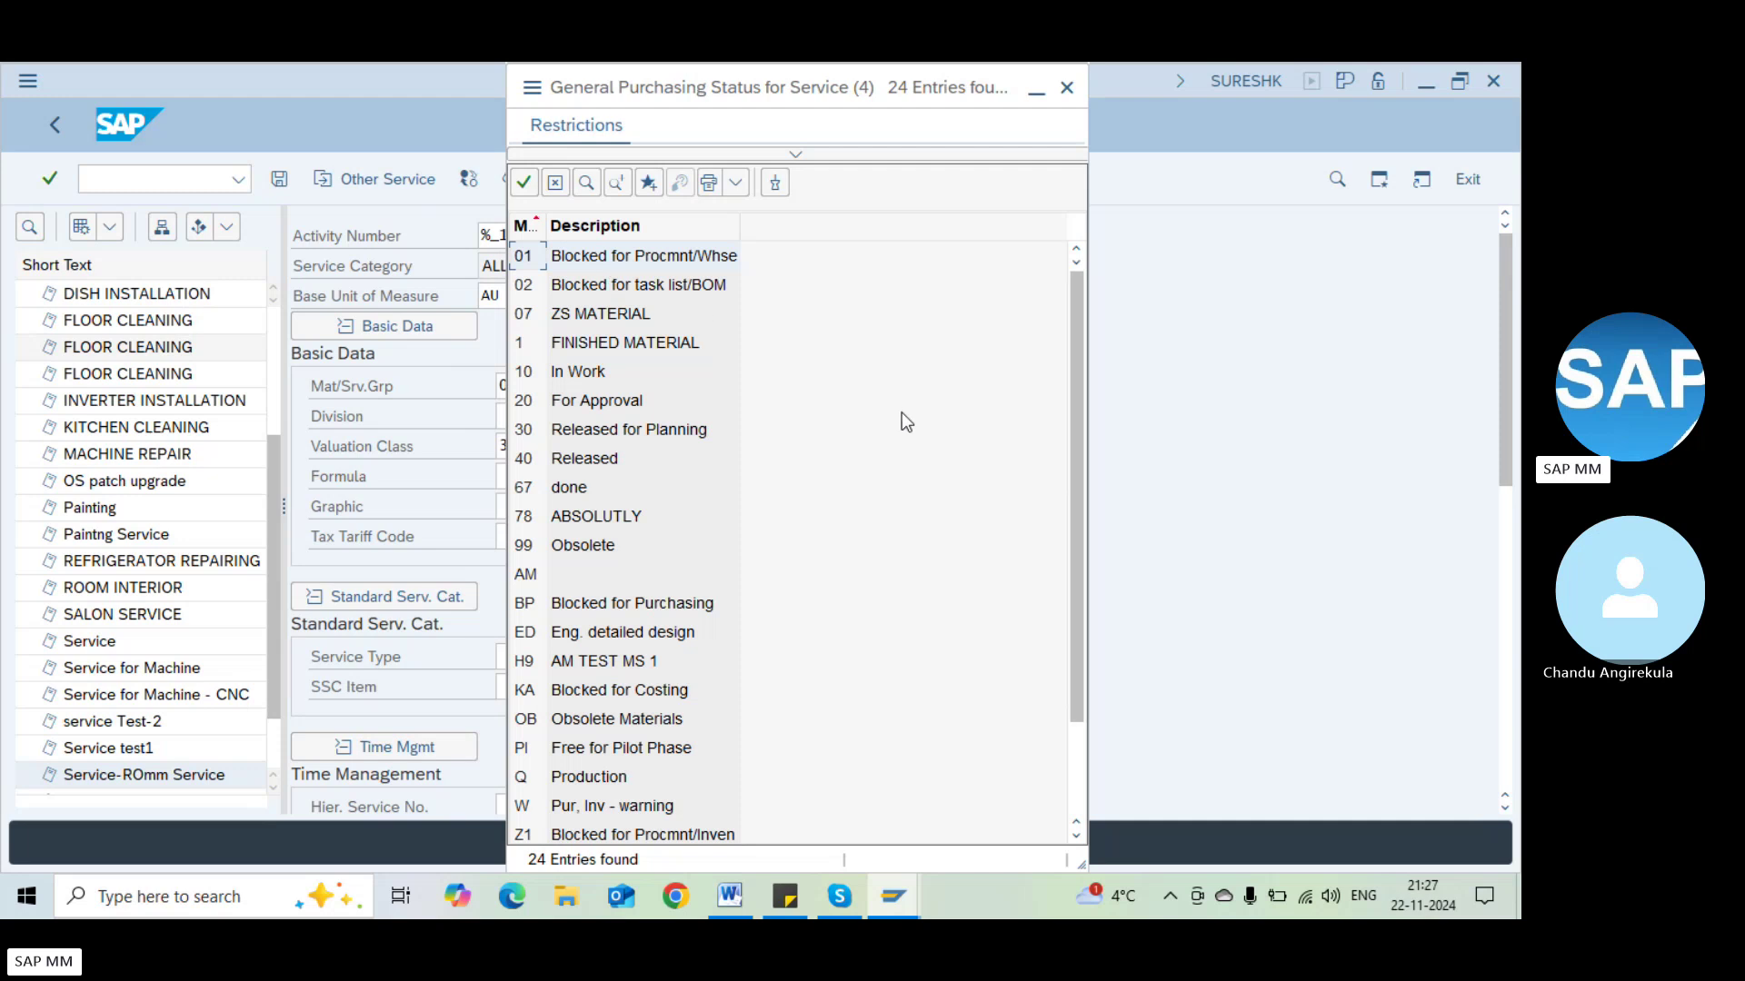
key(Escape)
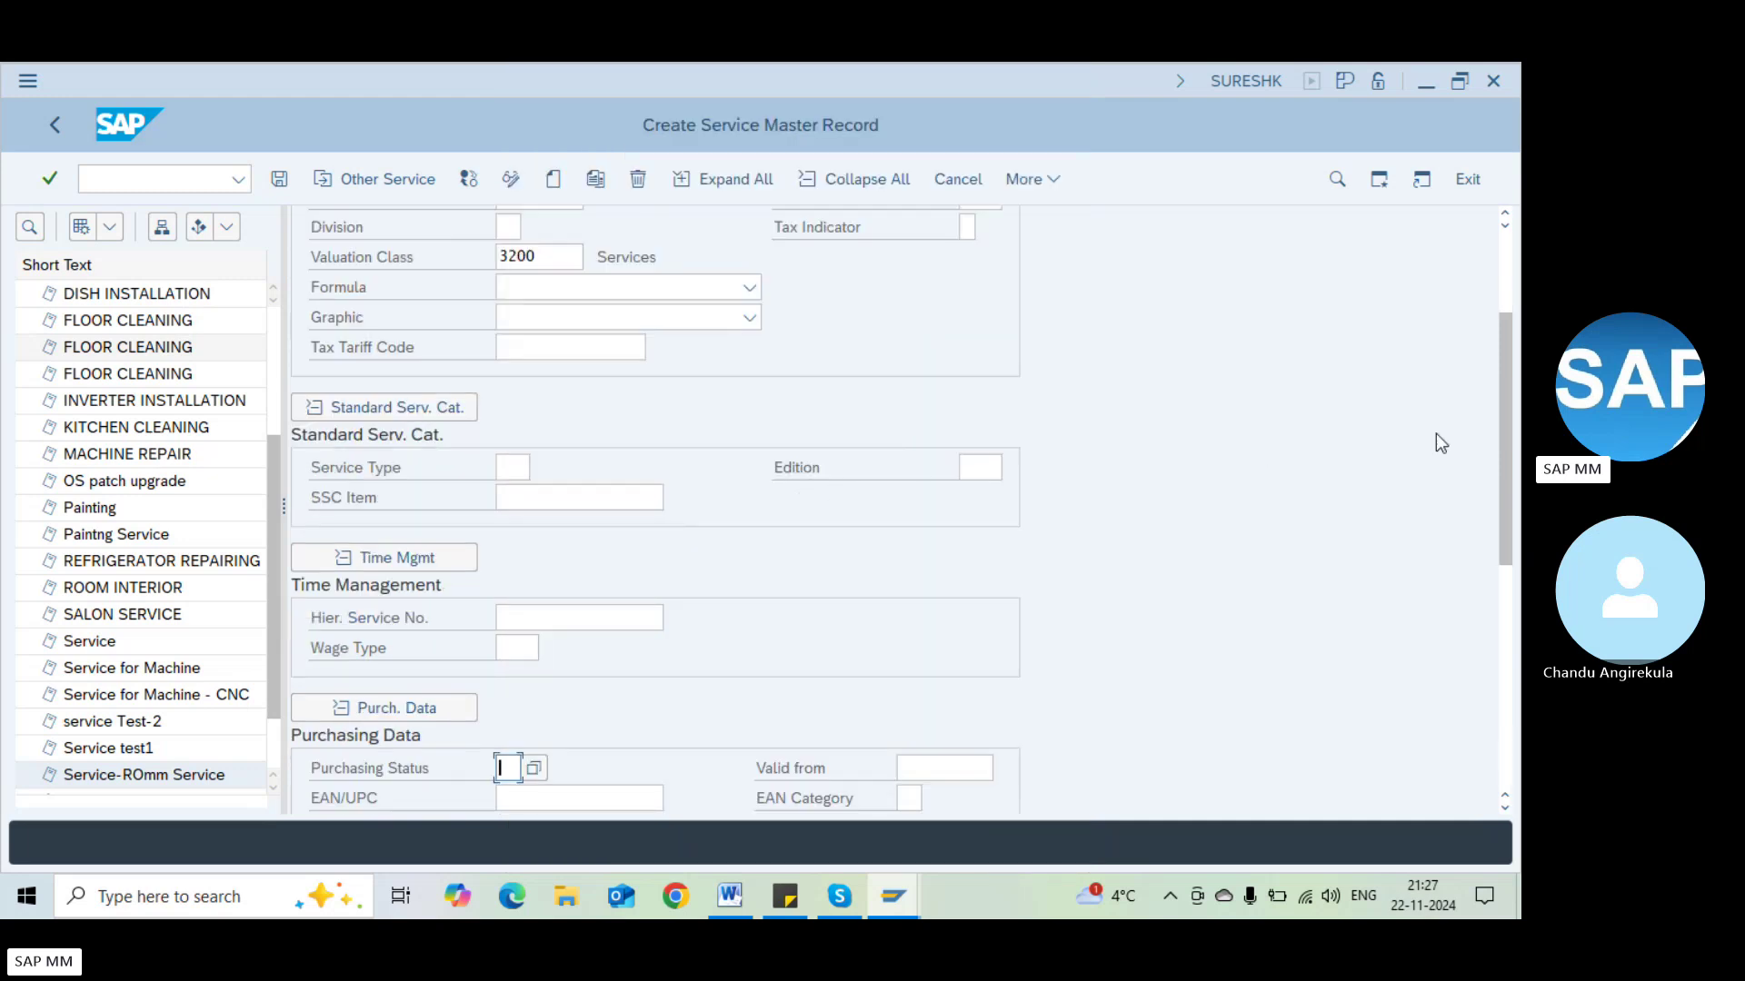
Save the service master record and select its activity number for copying
mouse_move(1506, 473)
mouse_down()
mouse_move(1506, 694)
mouse_move(1508, 502)
mouse_up()
scroll(1516, 254, up, 3)
scroll(1008, 291, down, 3)
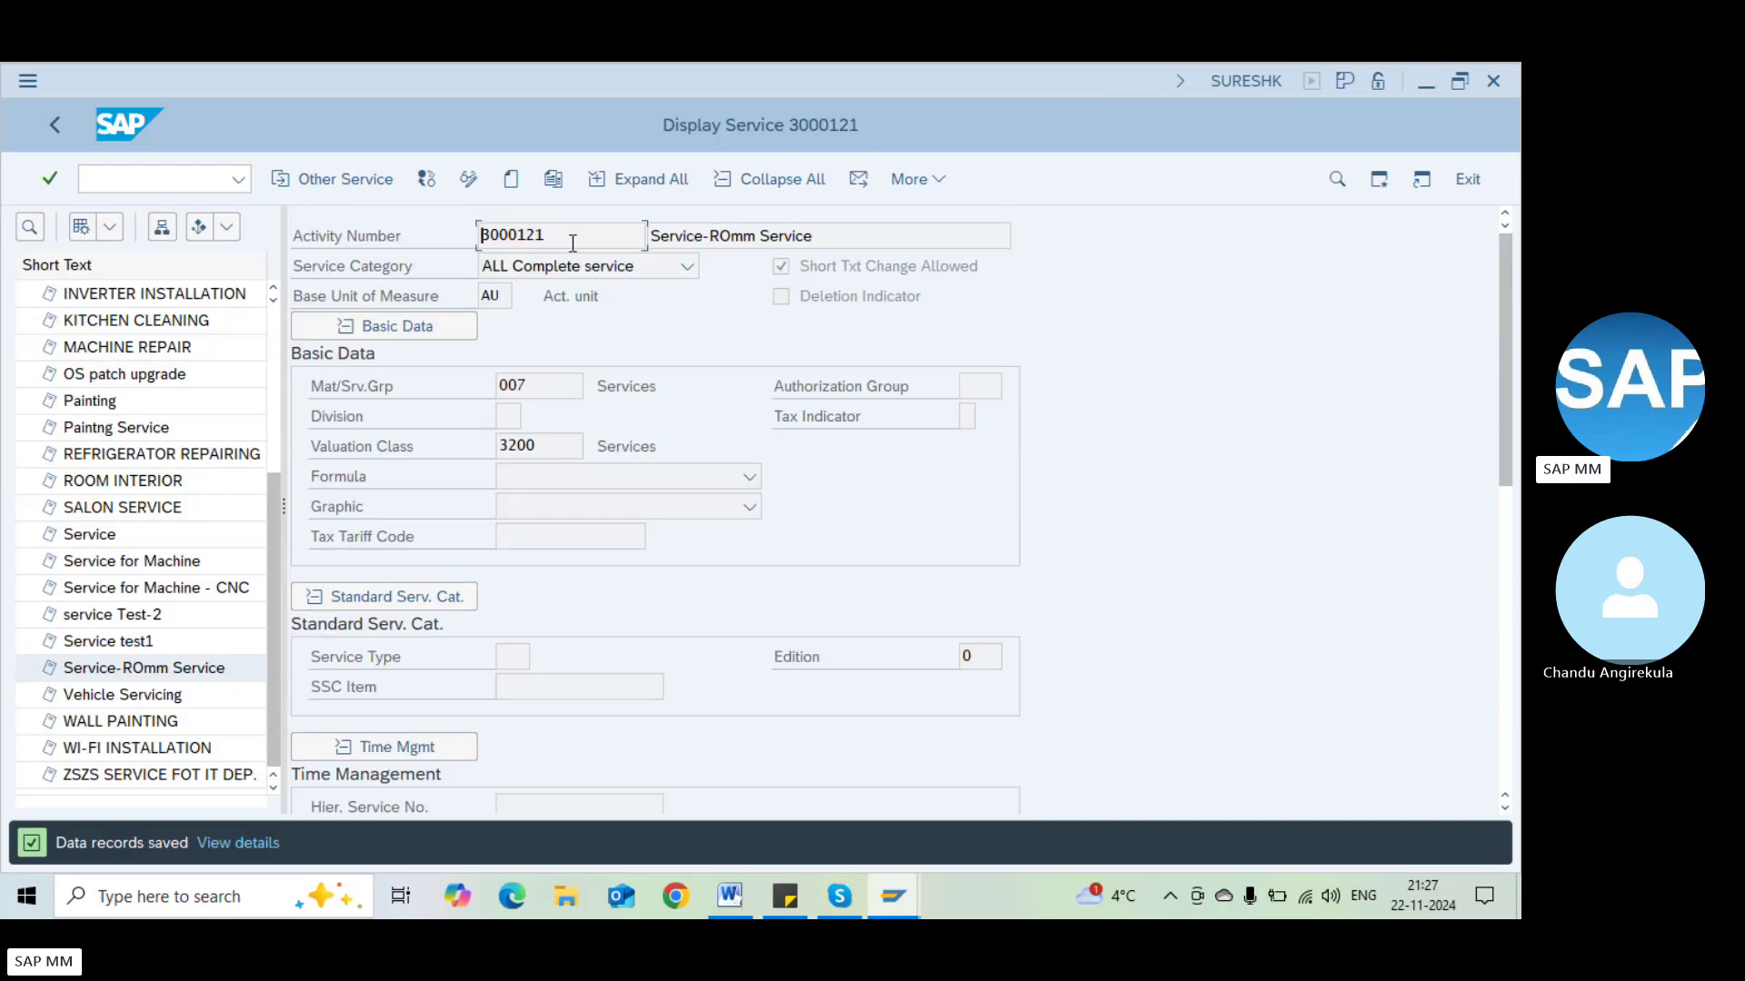
drag(557, 235, 473, 238)
Open the purchase order creation transaction with /nme21n
click(223, 181)
text(/nme21n)
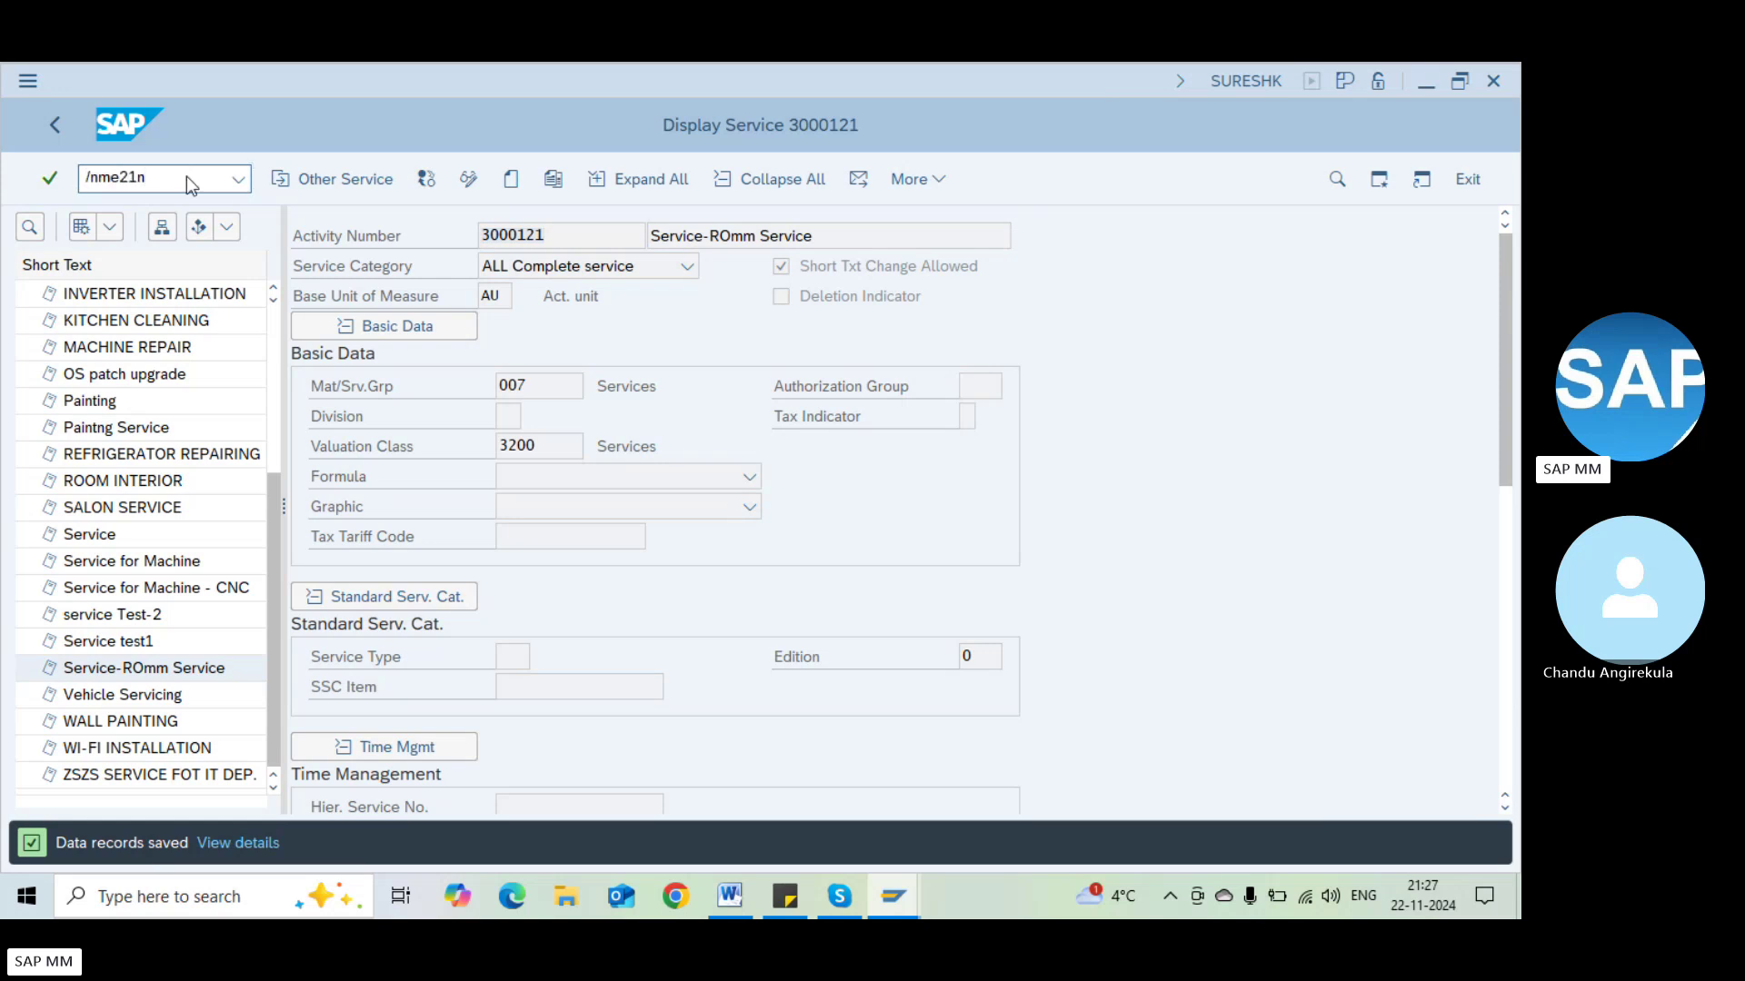
key(Return)
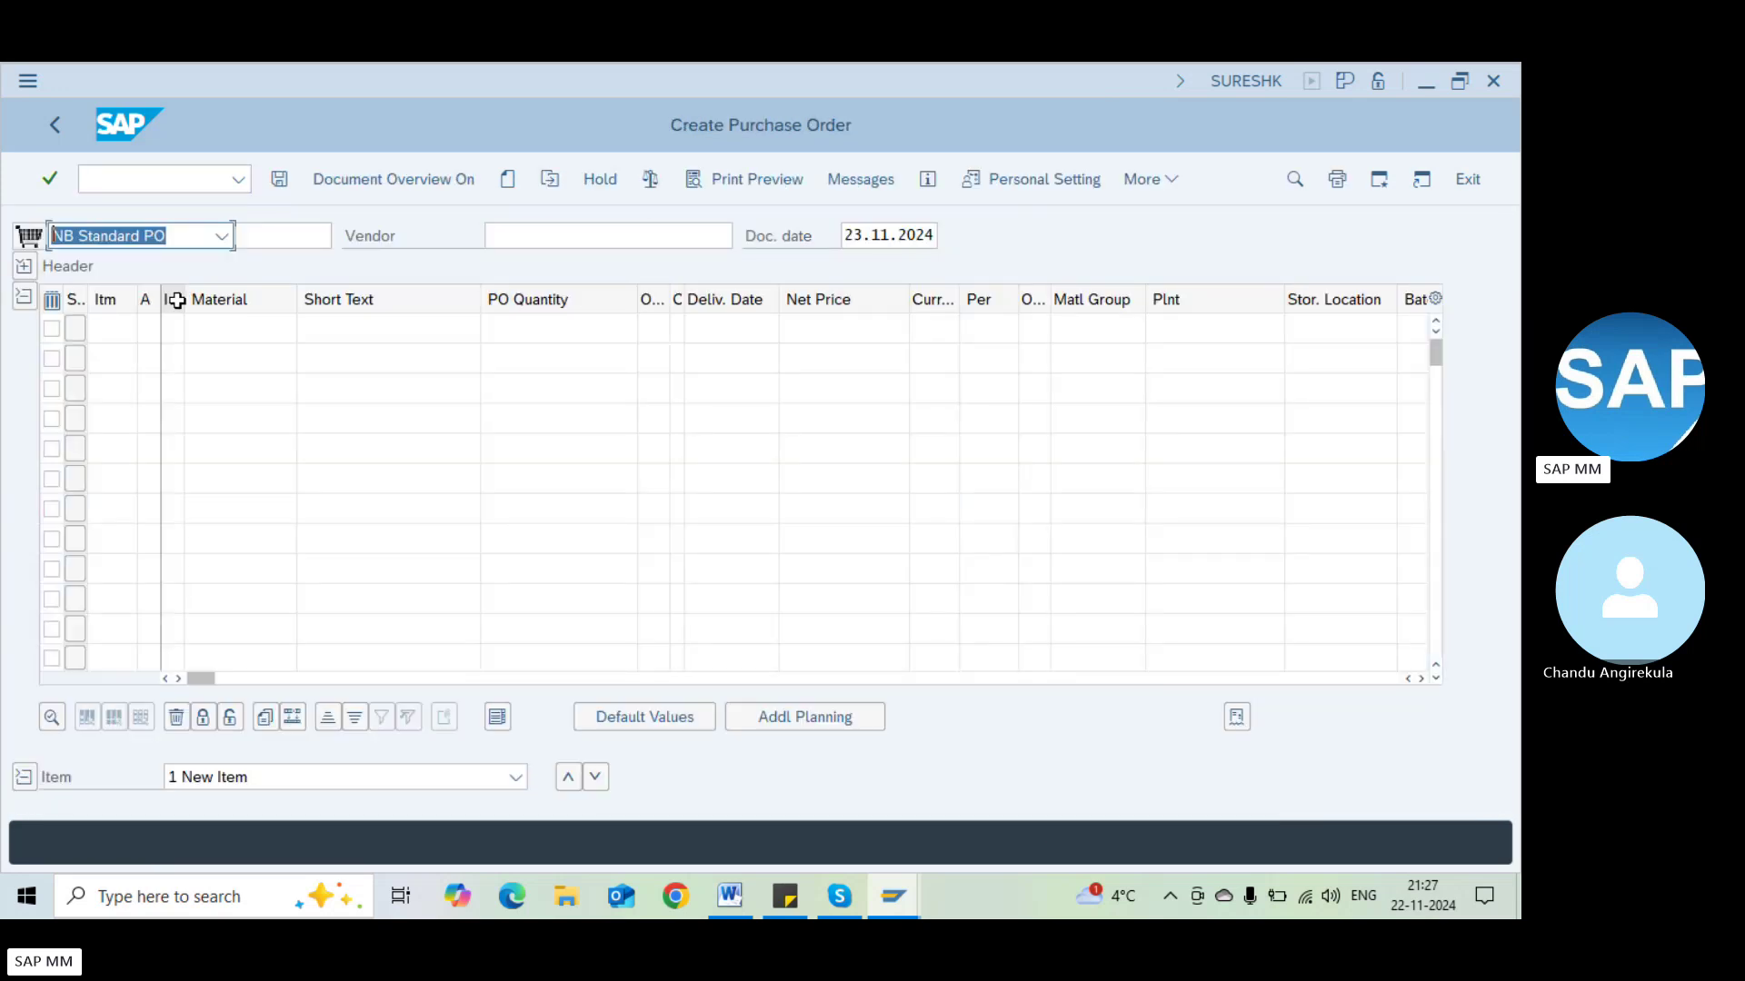
Enter vendor 1000, purchasing organization 1000 and purchasing group 000 in the purchase order header
click(529, 236)
text(1000)
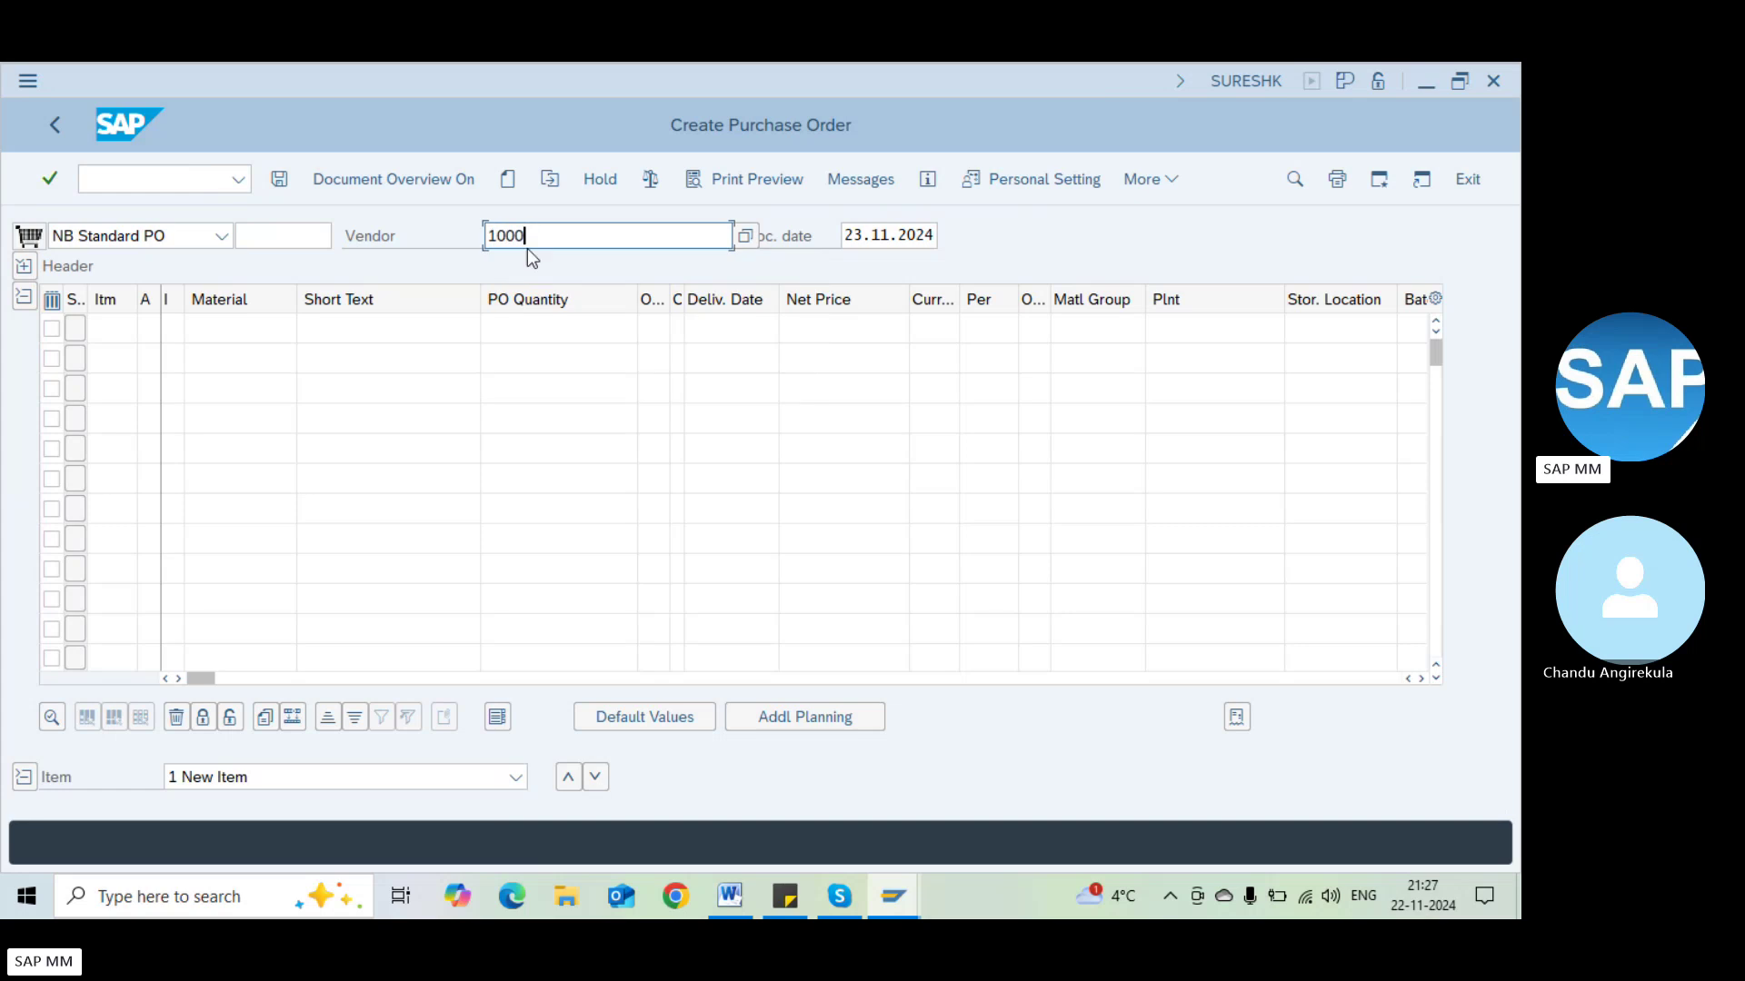
key(Return)
text(1000)
key(Return)
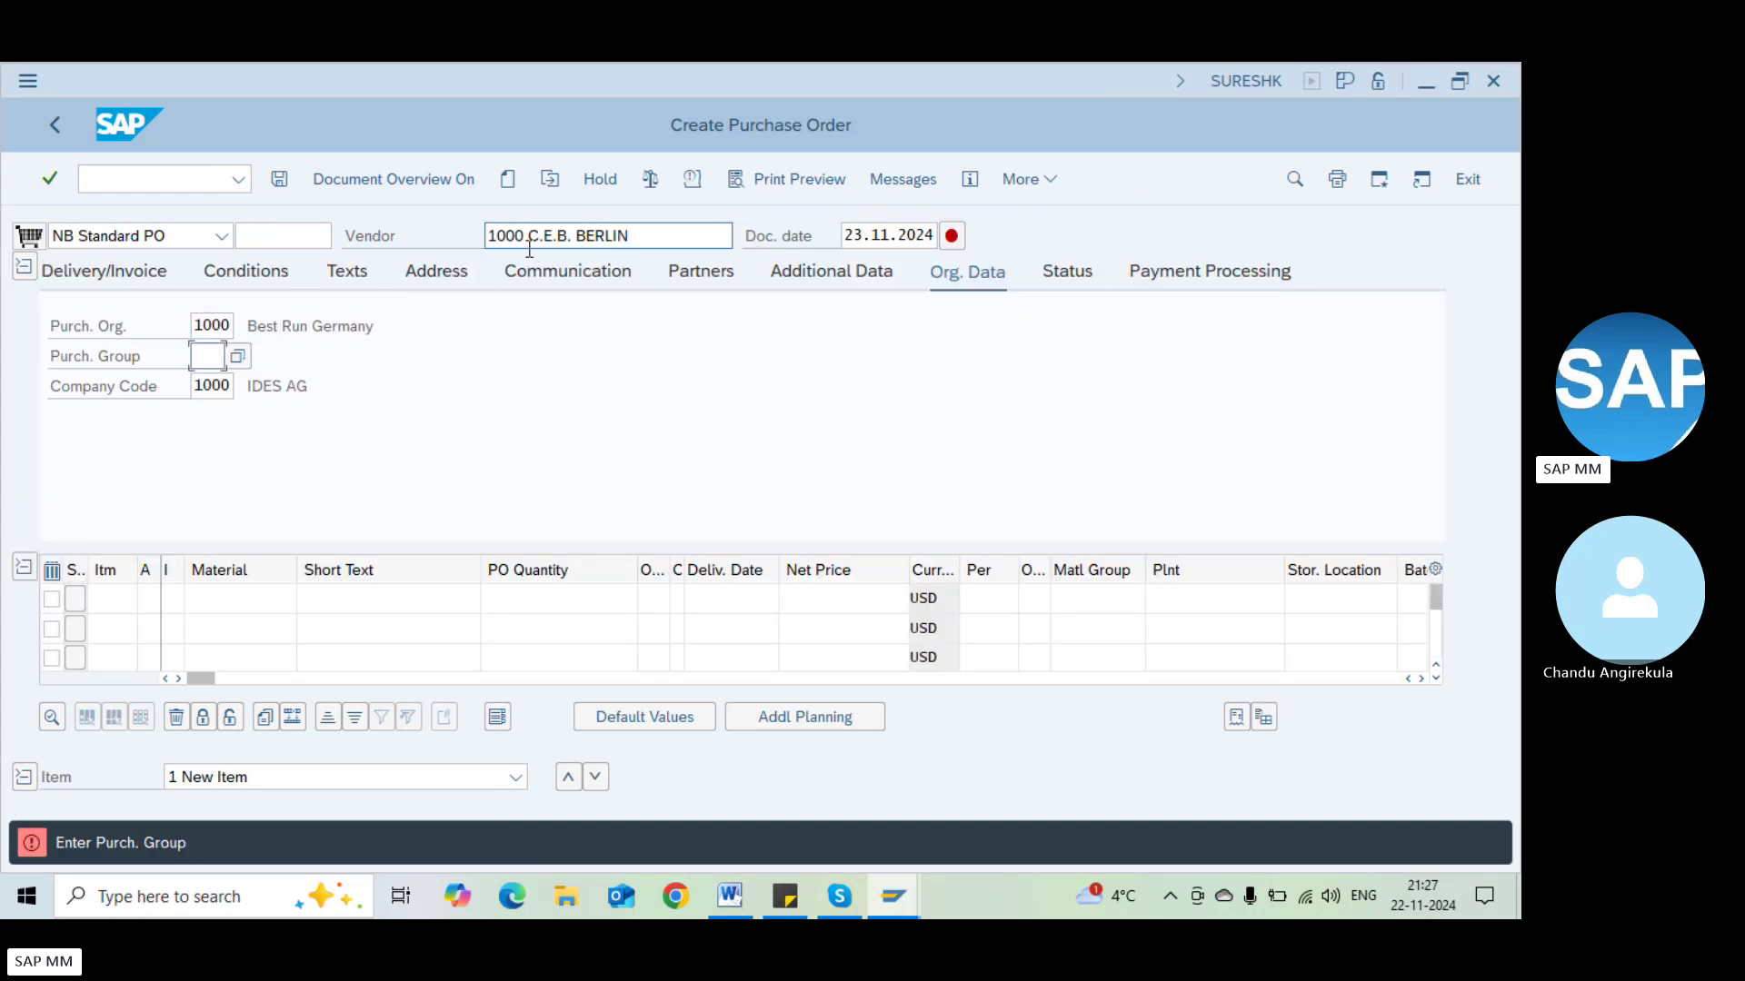
text(000)
key(Return)
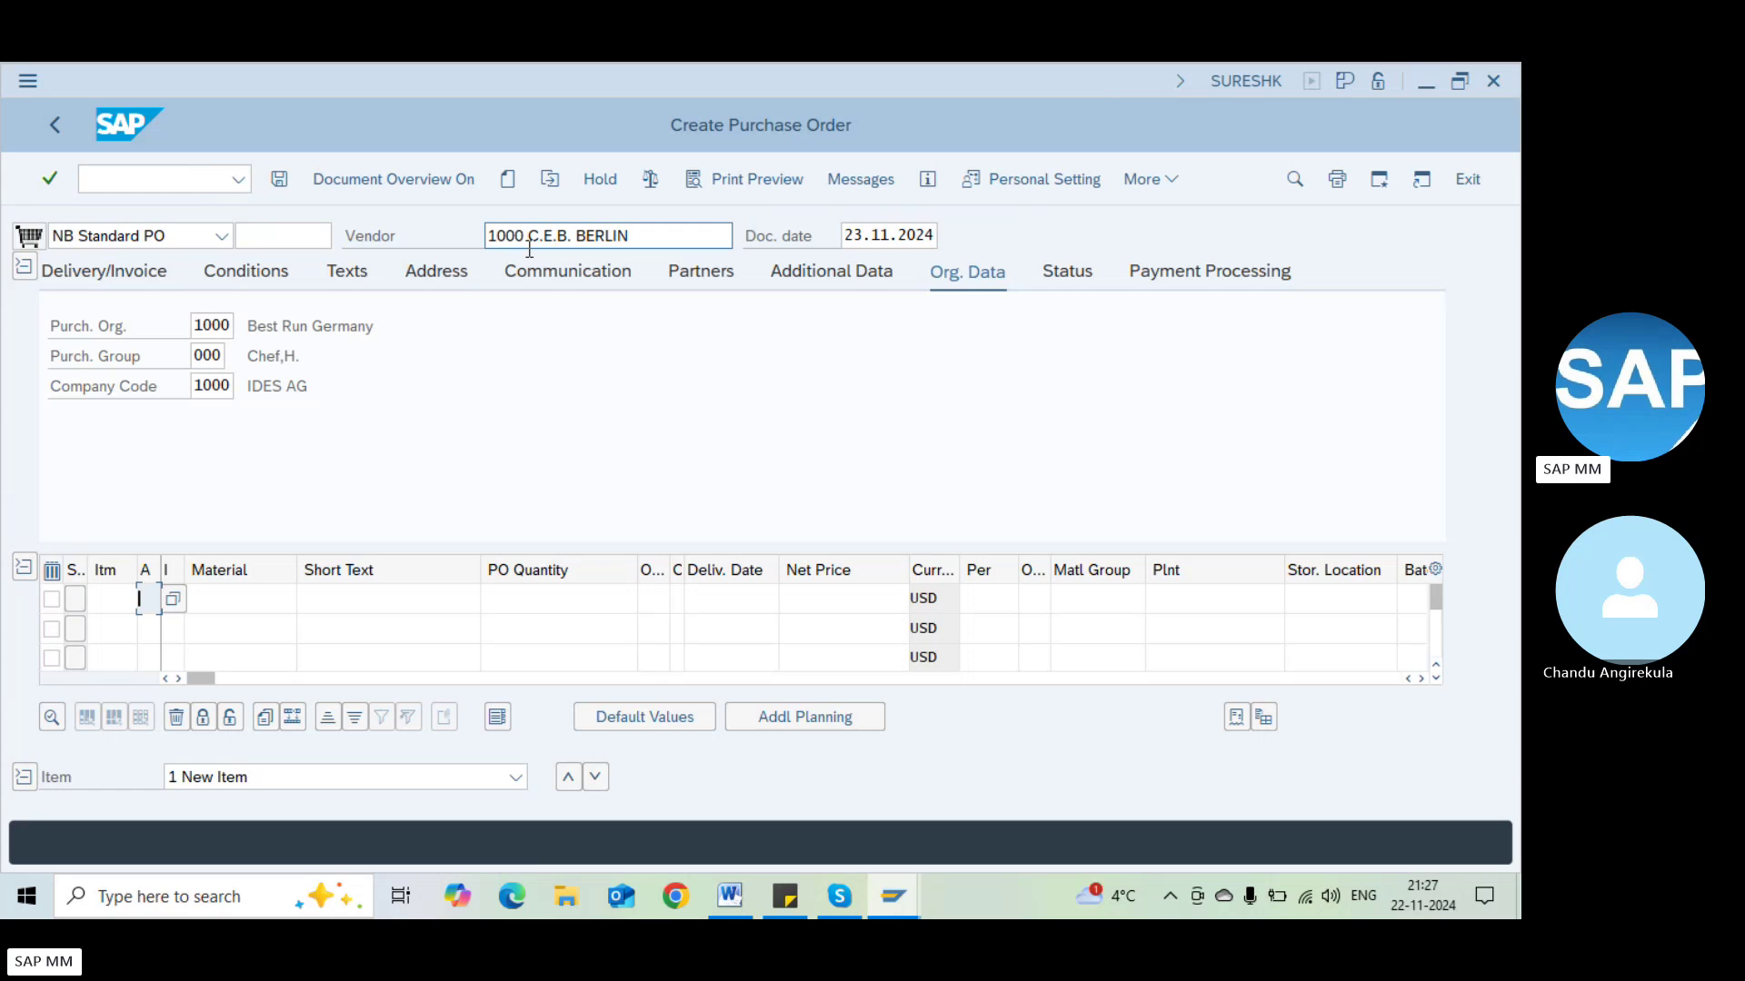
Start the first order item with account assignment category K, item category D and short text "Service -Room service"
text(K)
key(Tab)
text(D)
key(Tab)
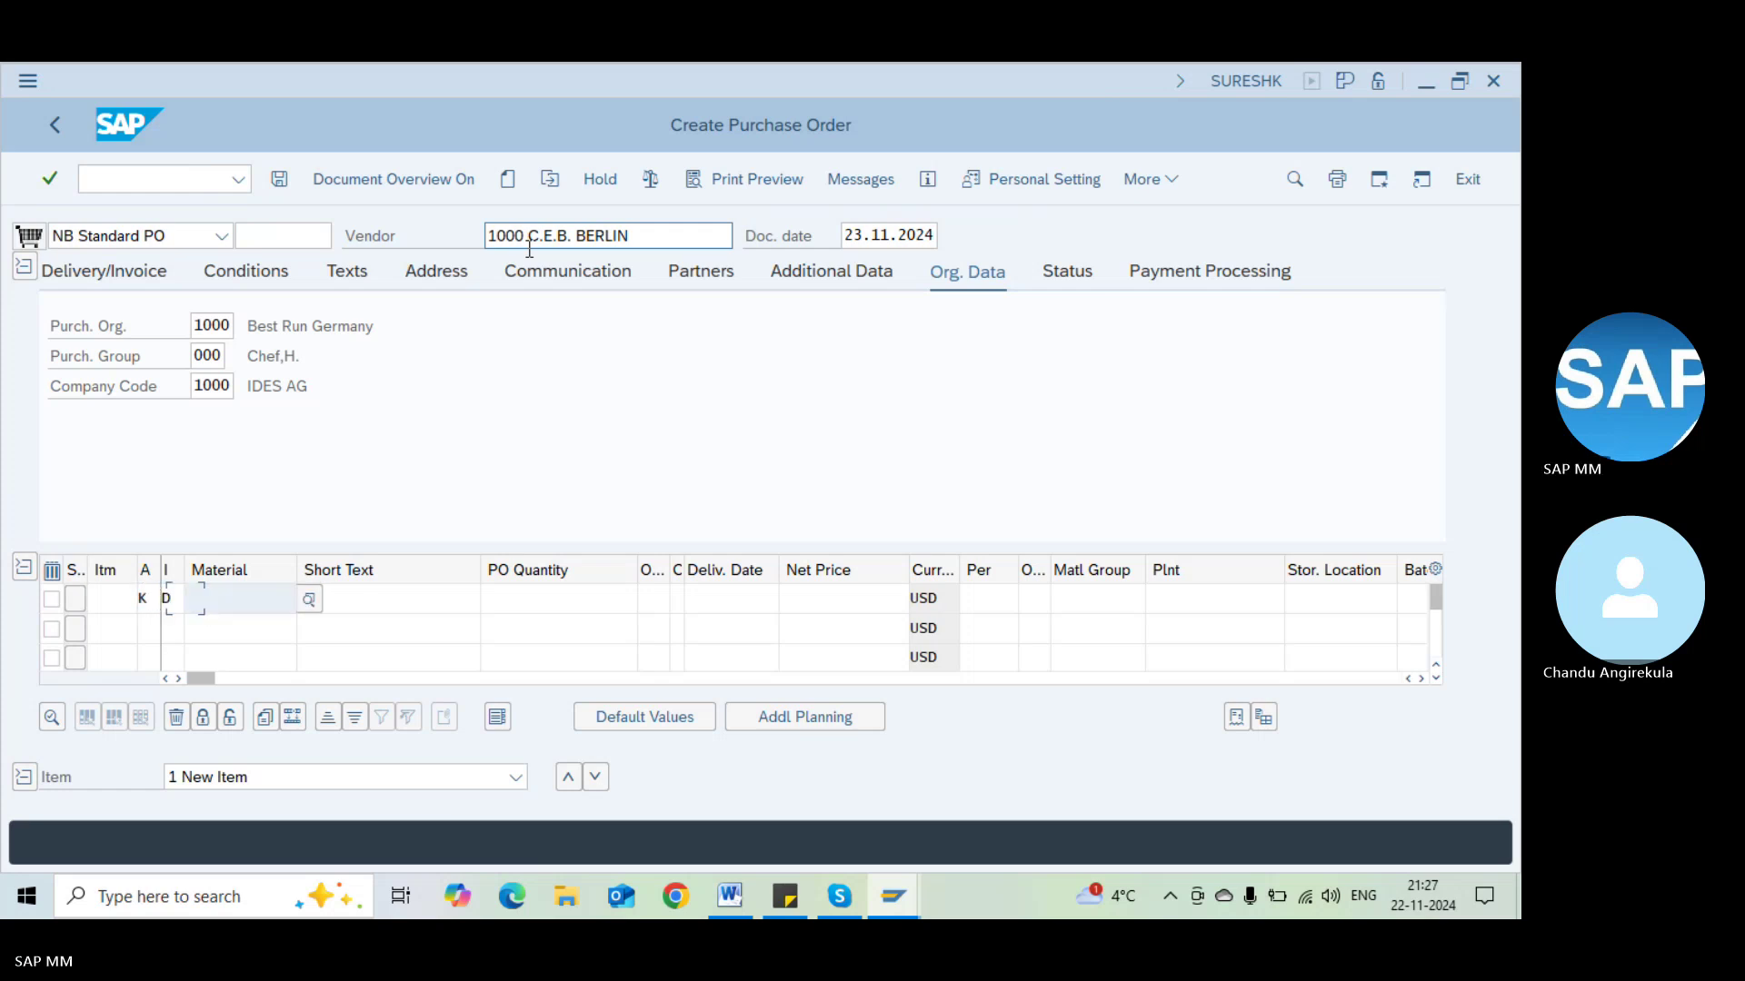
key(Tab)
text(Ser)
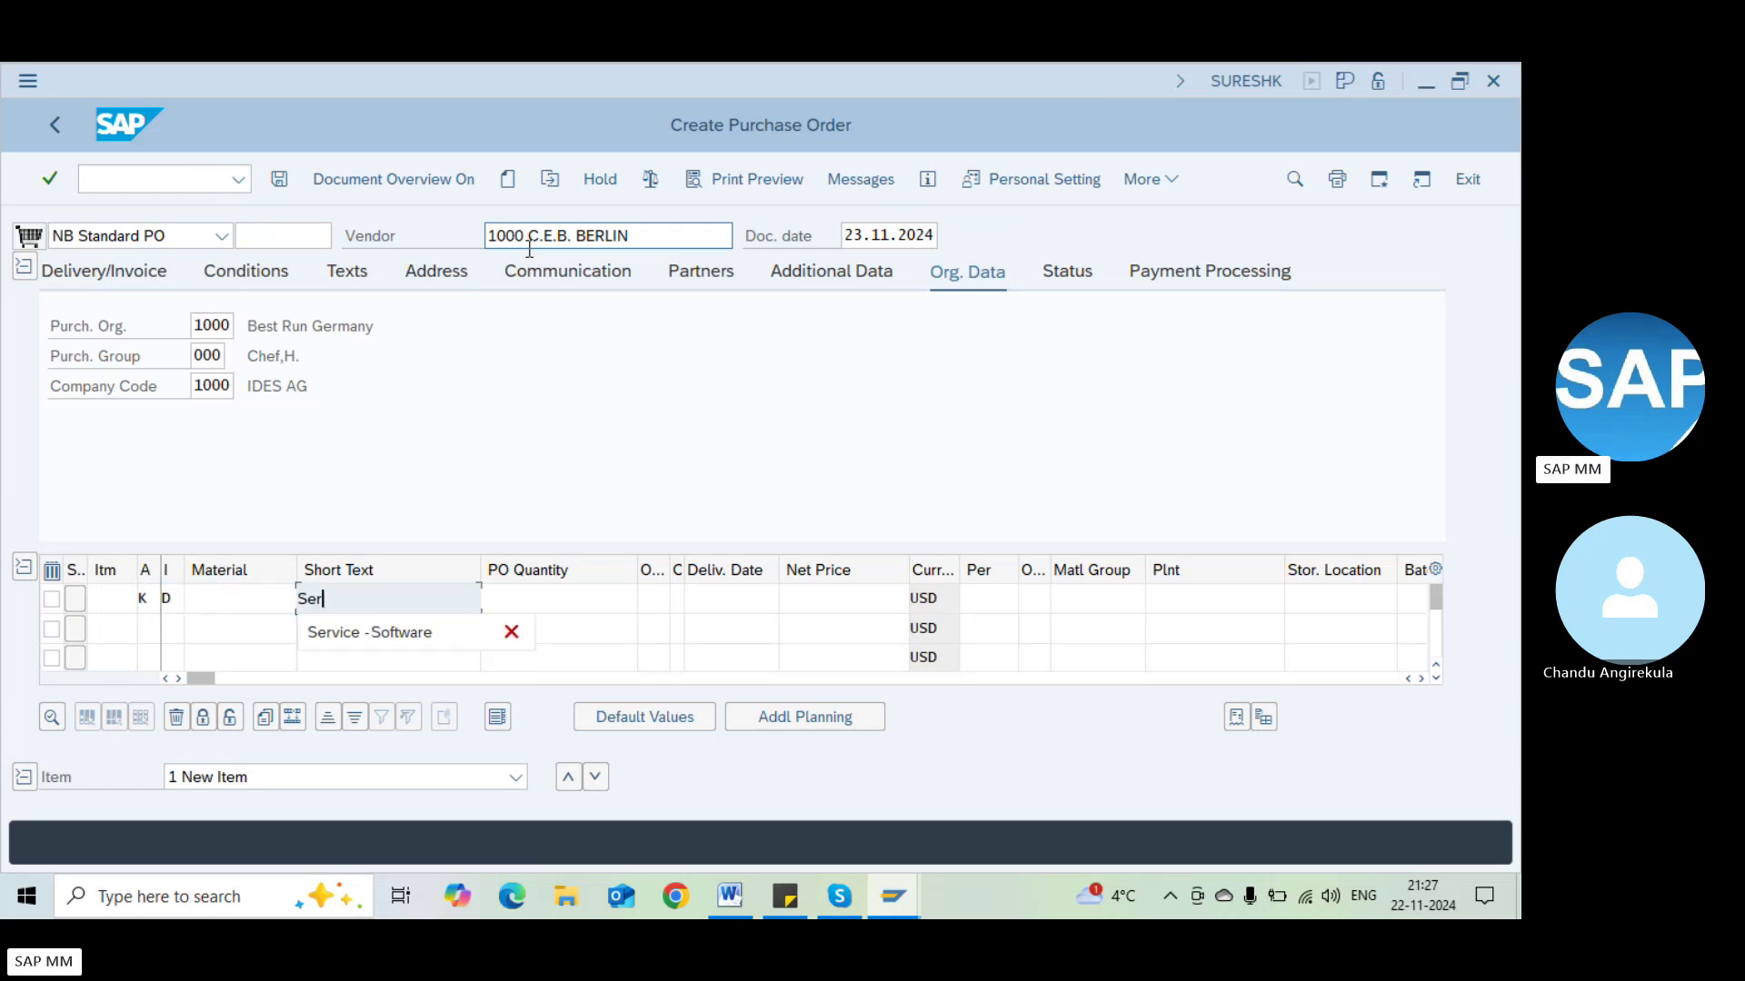
text(vice -R)
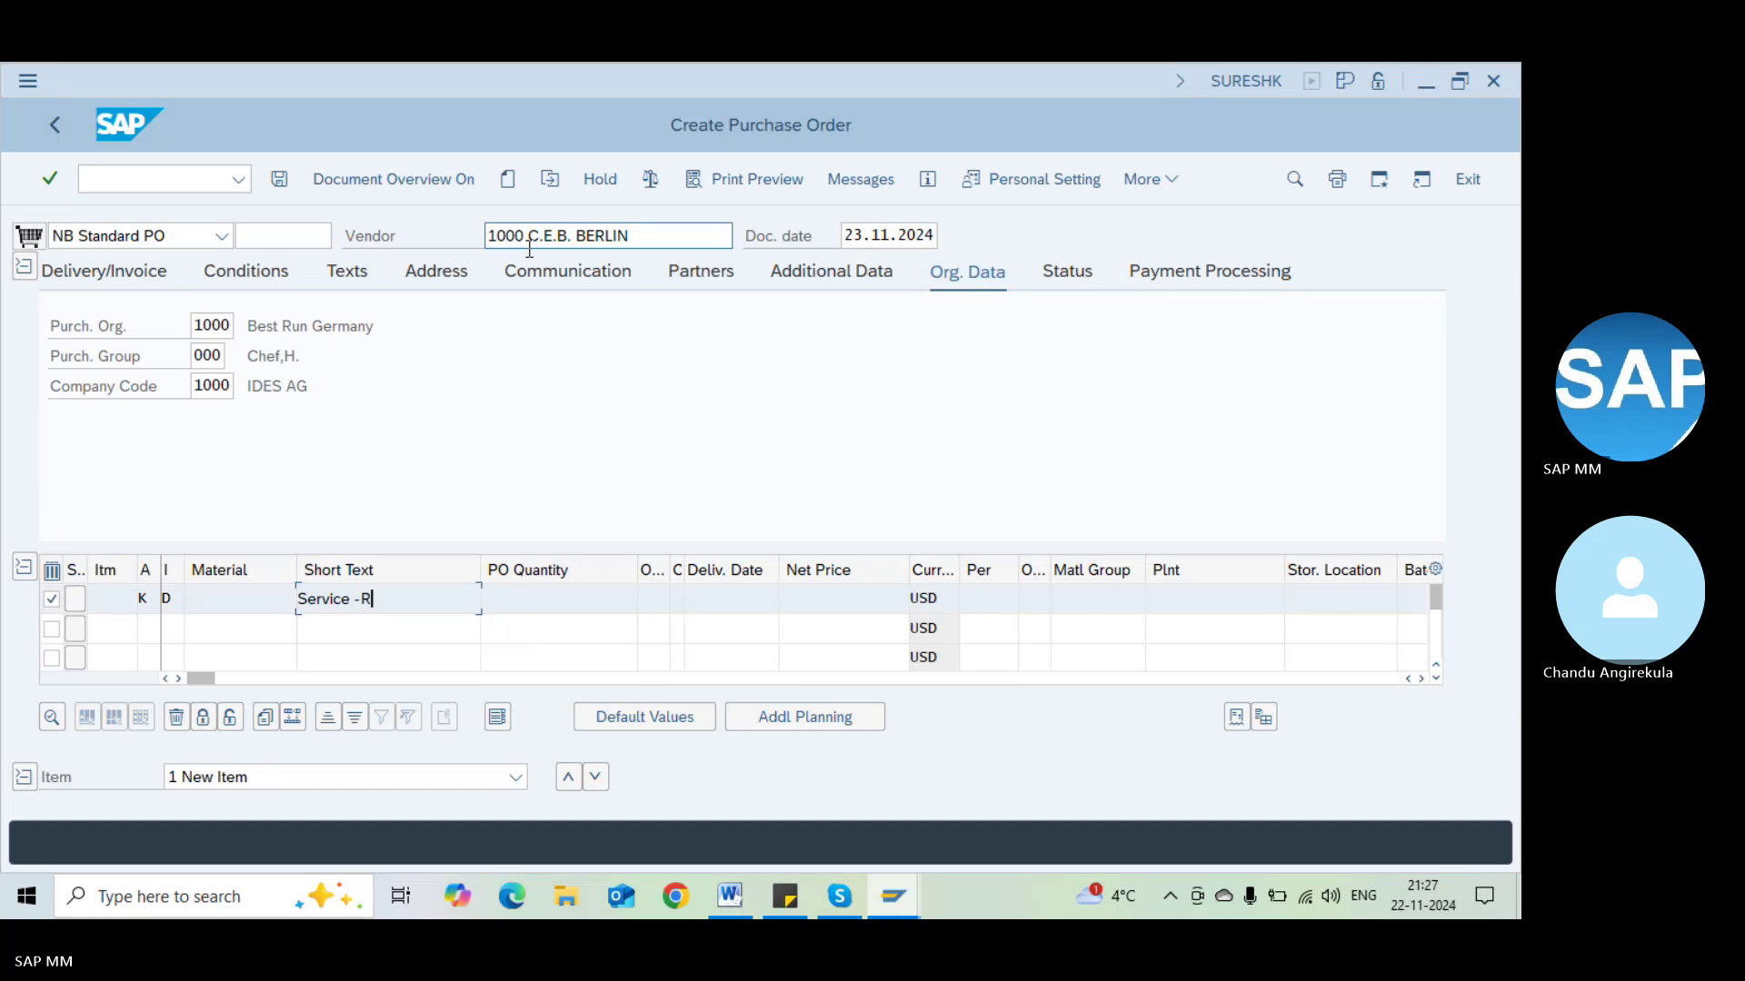
text(oom service)
Set the item's order quantity to 1 AU and its plant to 1000
key(Tab)
text(1)
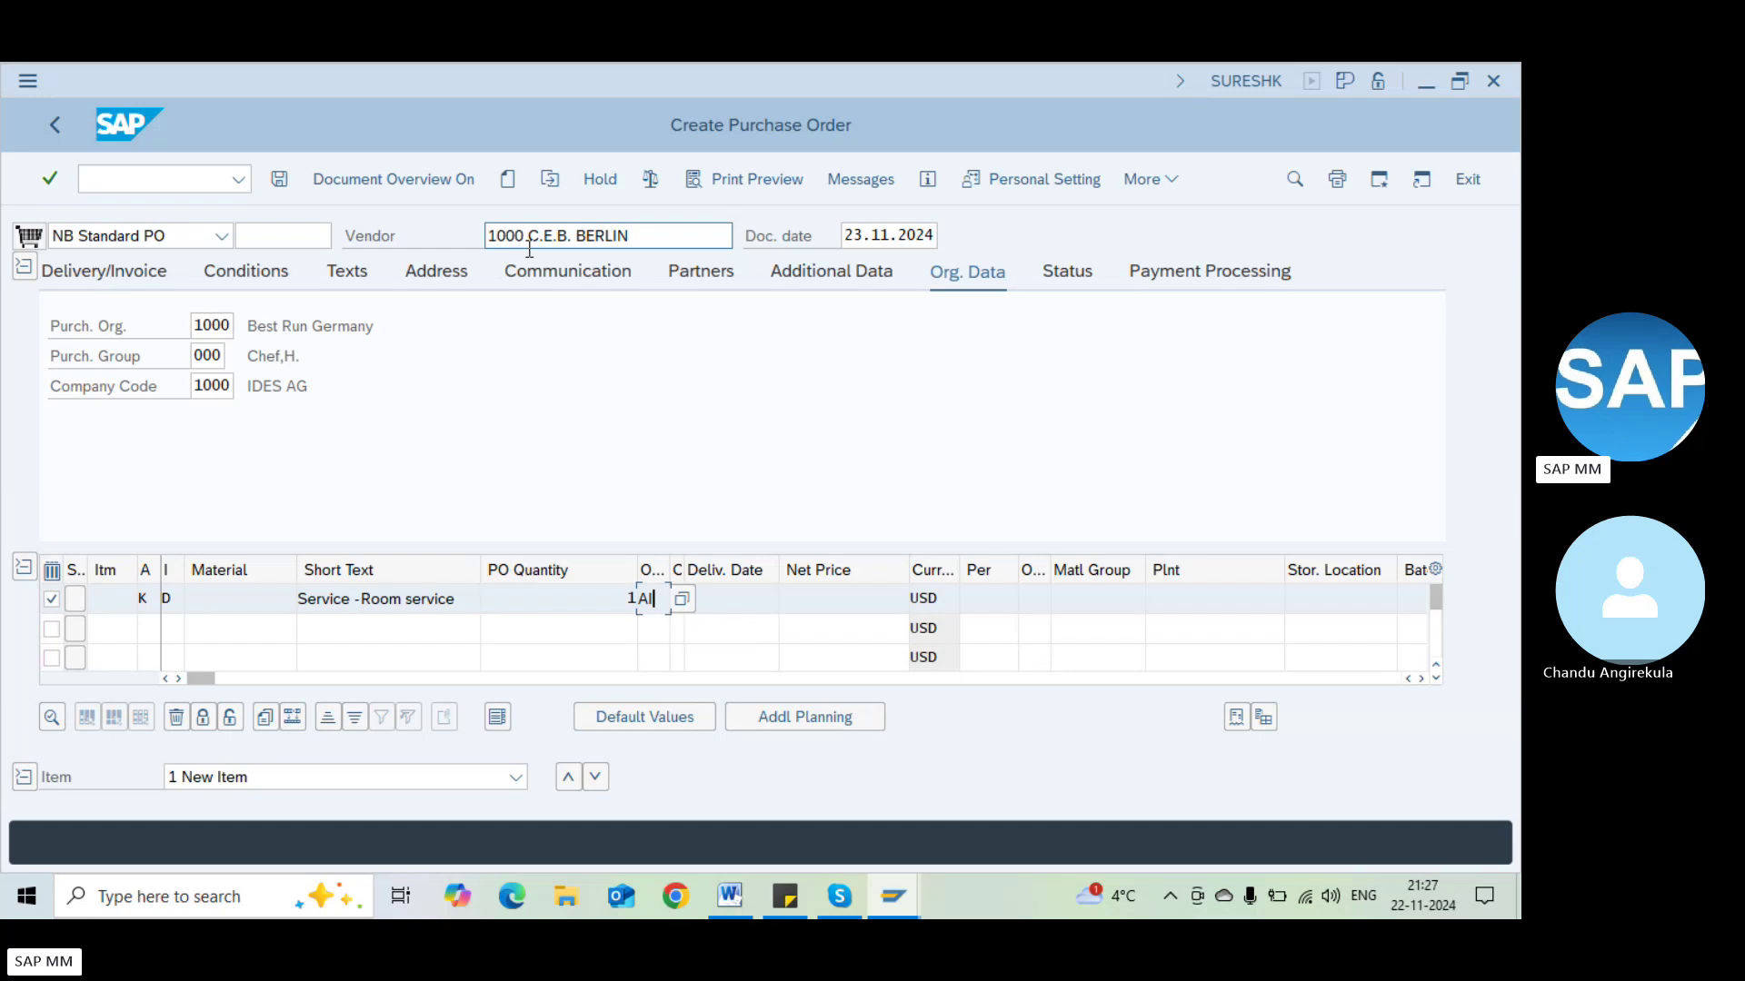
text(AU)
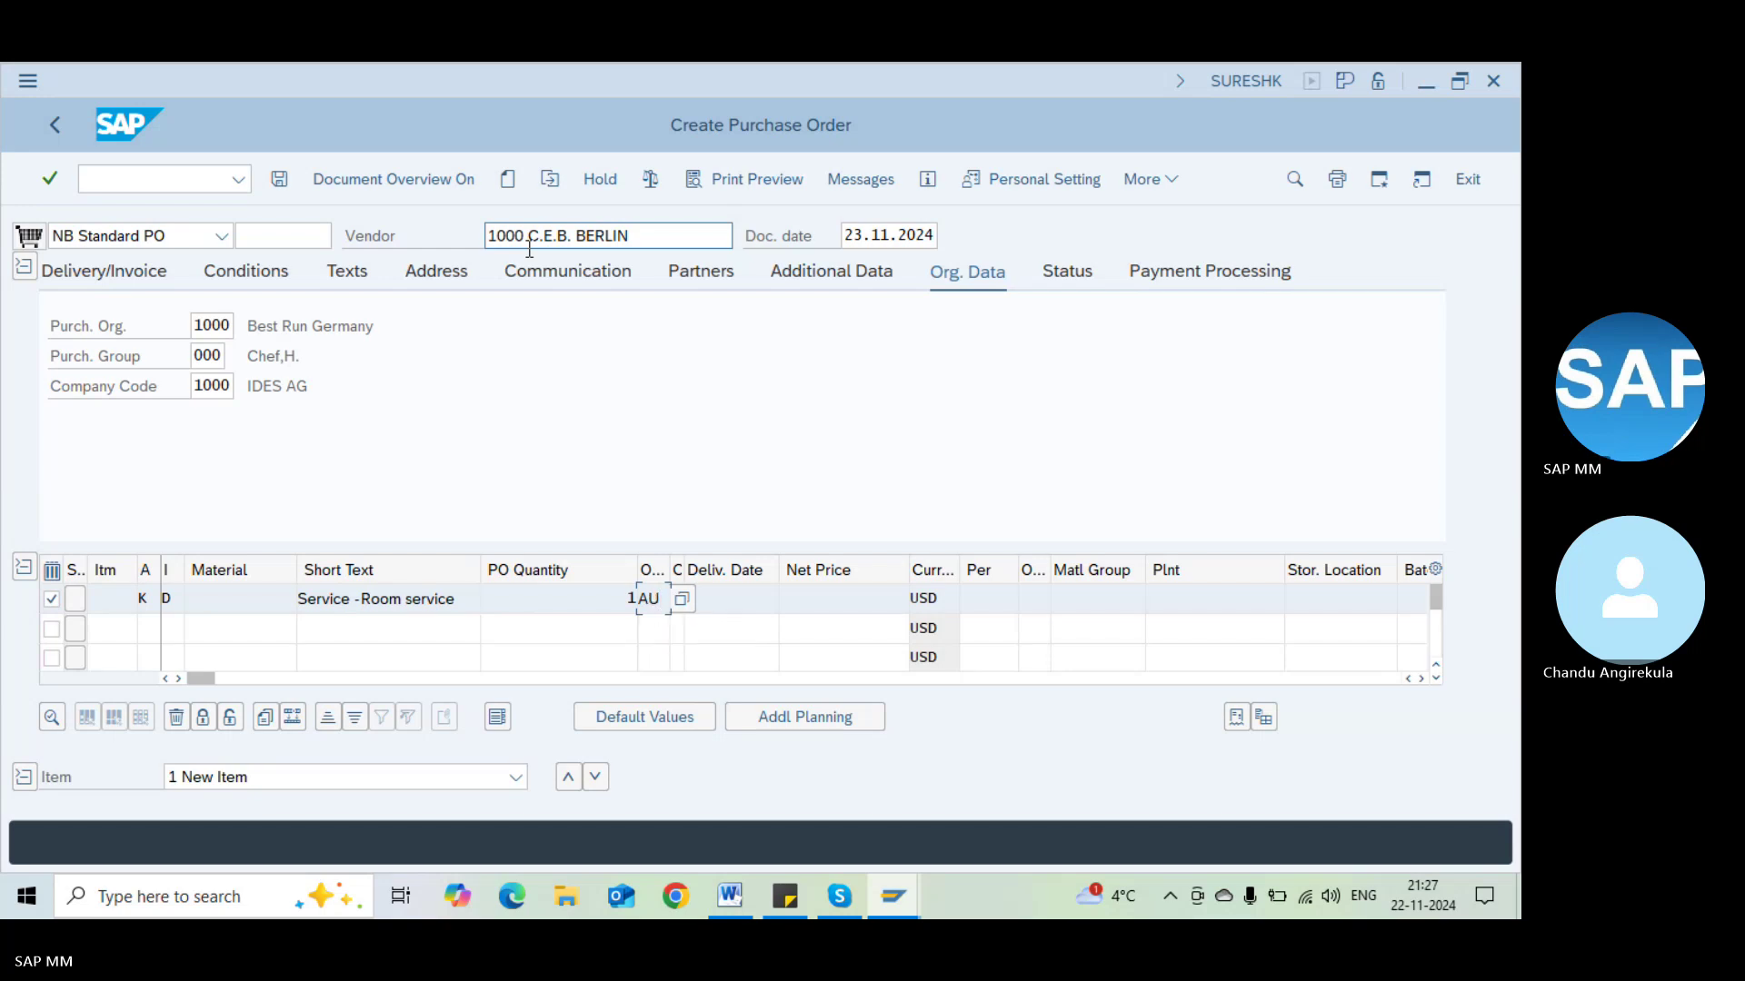
key(Tab)
key(Tab)
key(Tab)
key(Tab)
key(Tab)
key(Tab)
key(Tab)
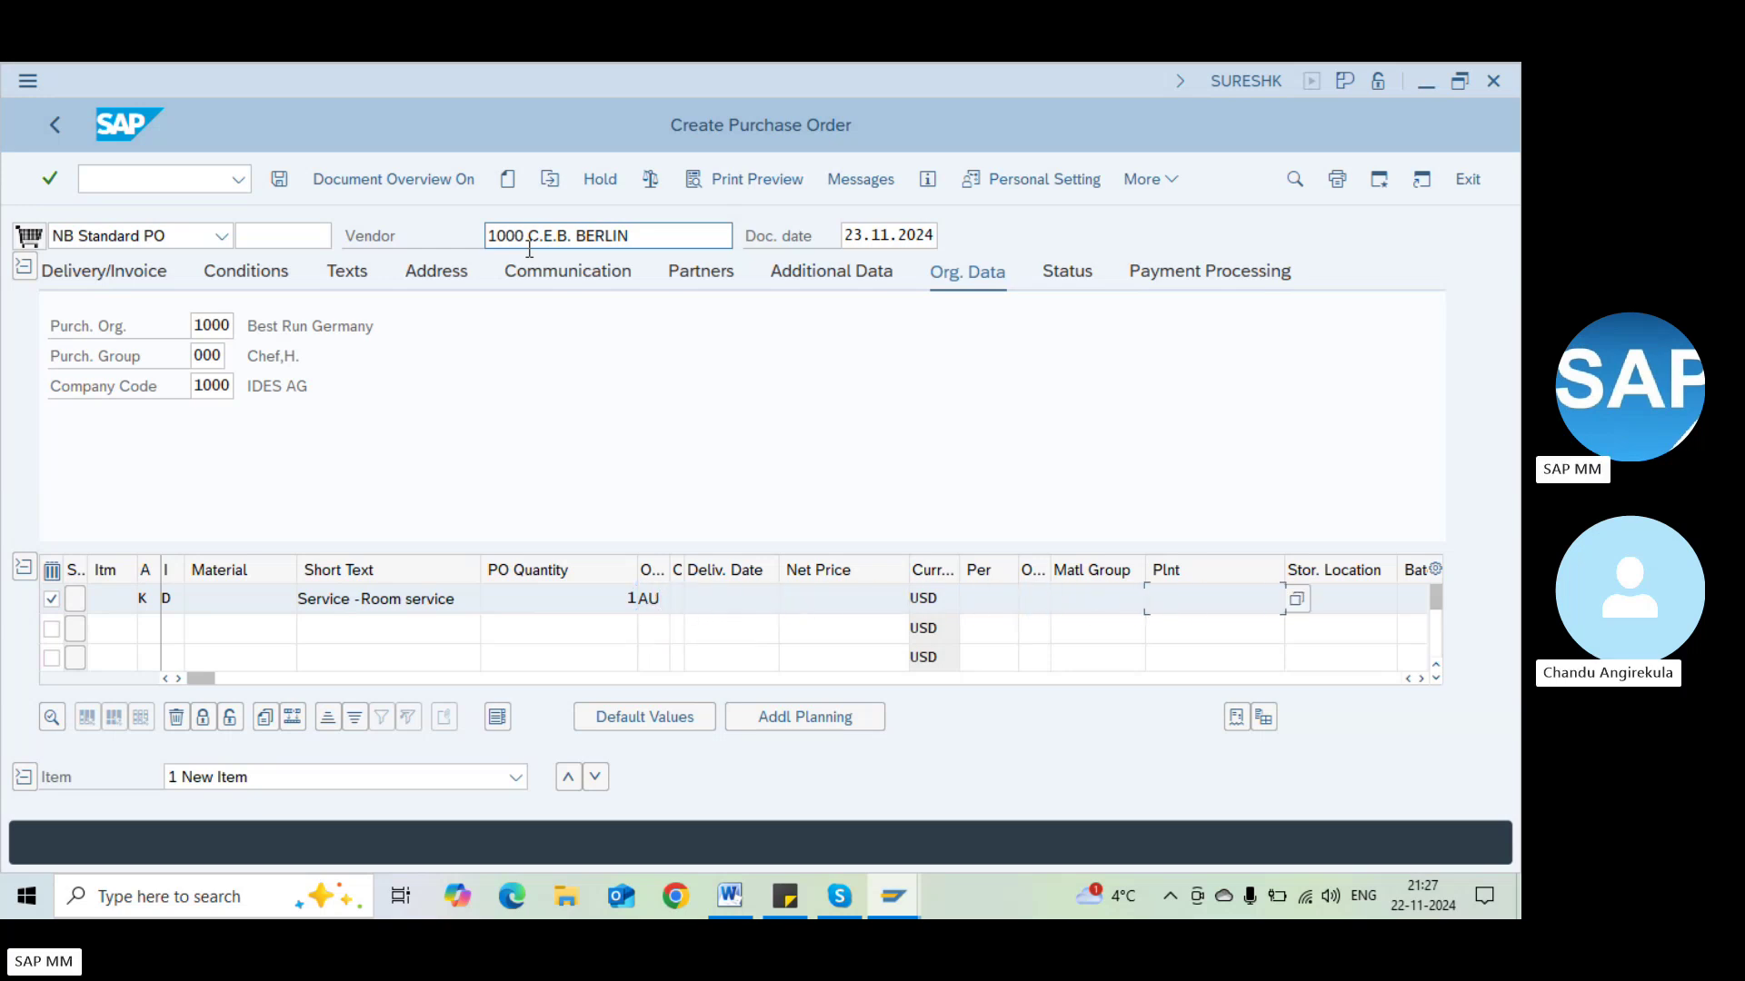
text(1)
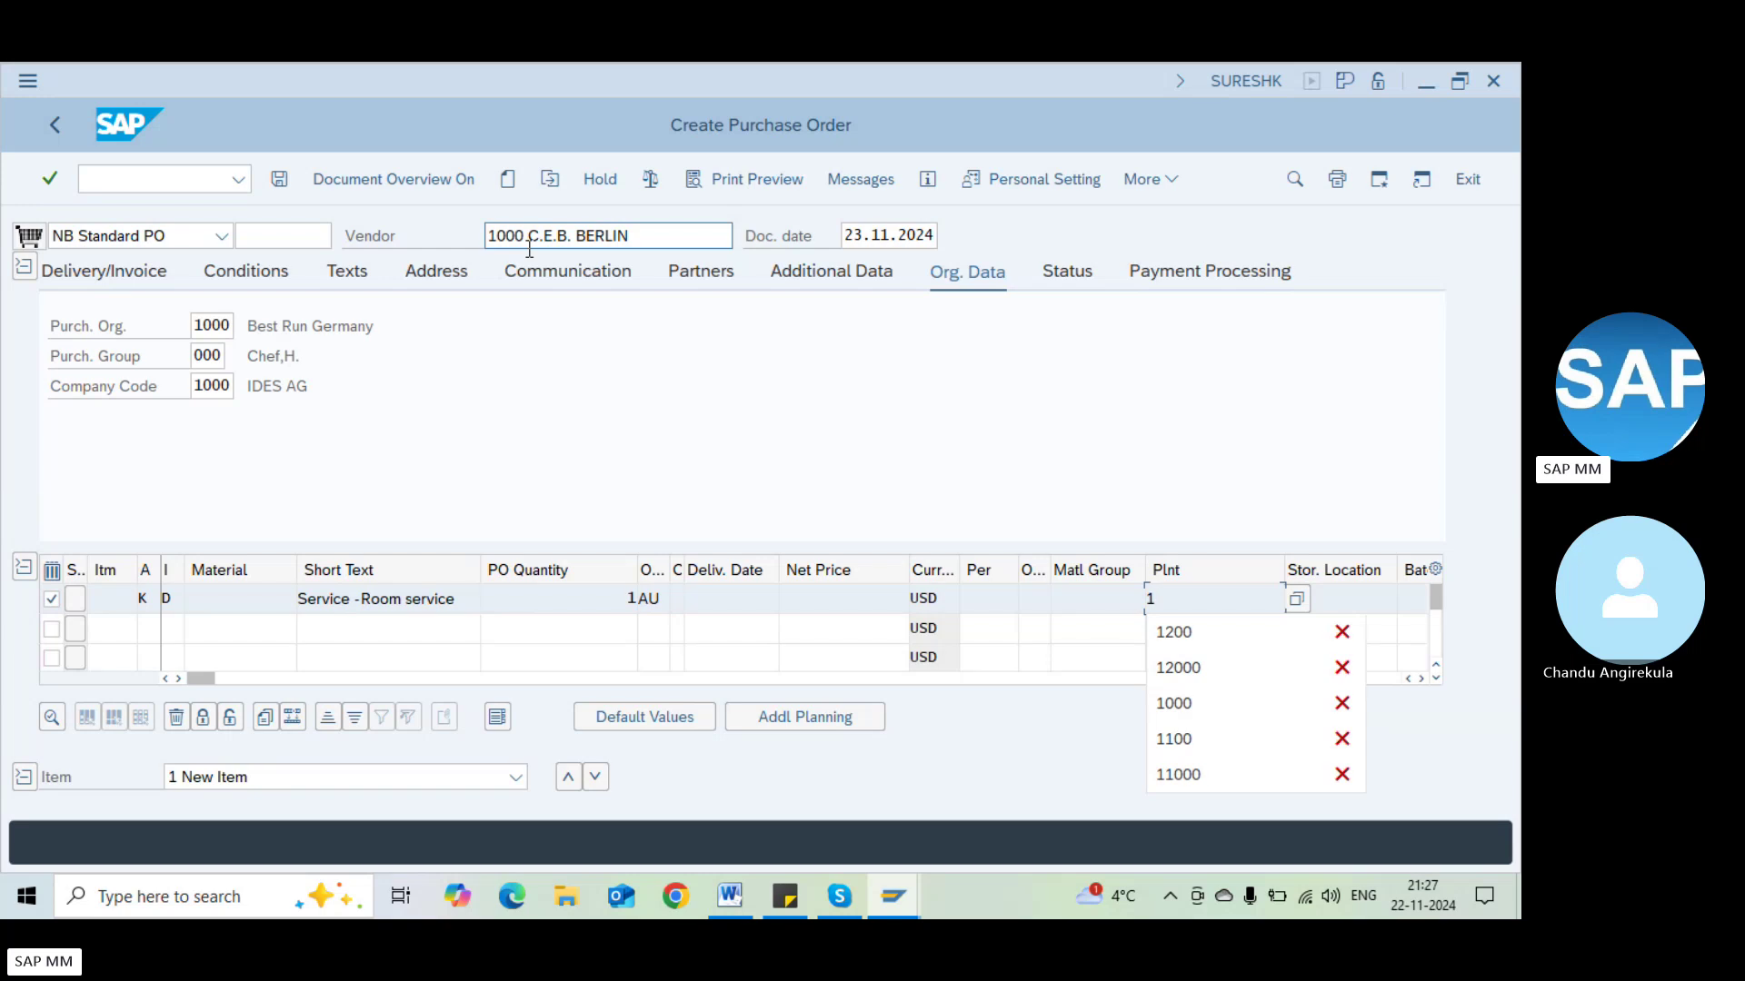
text(000)
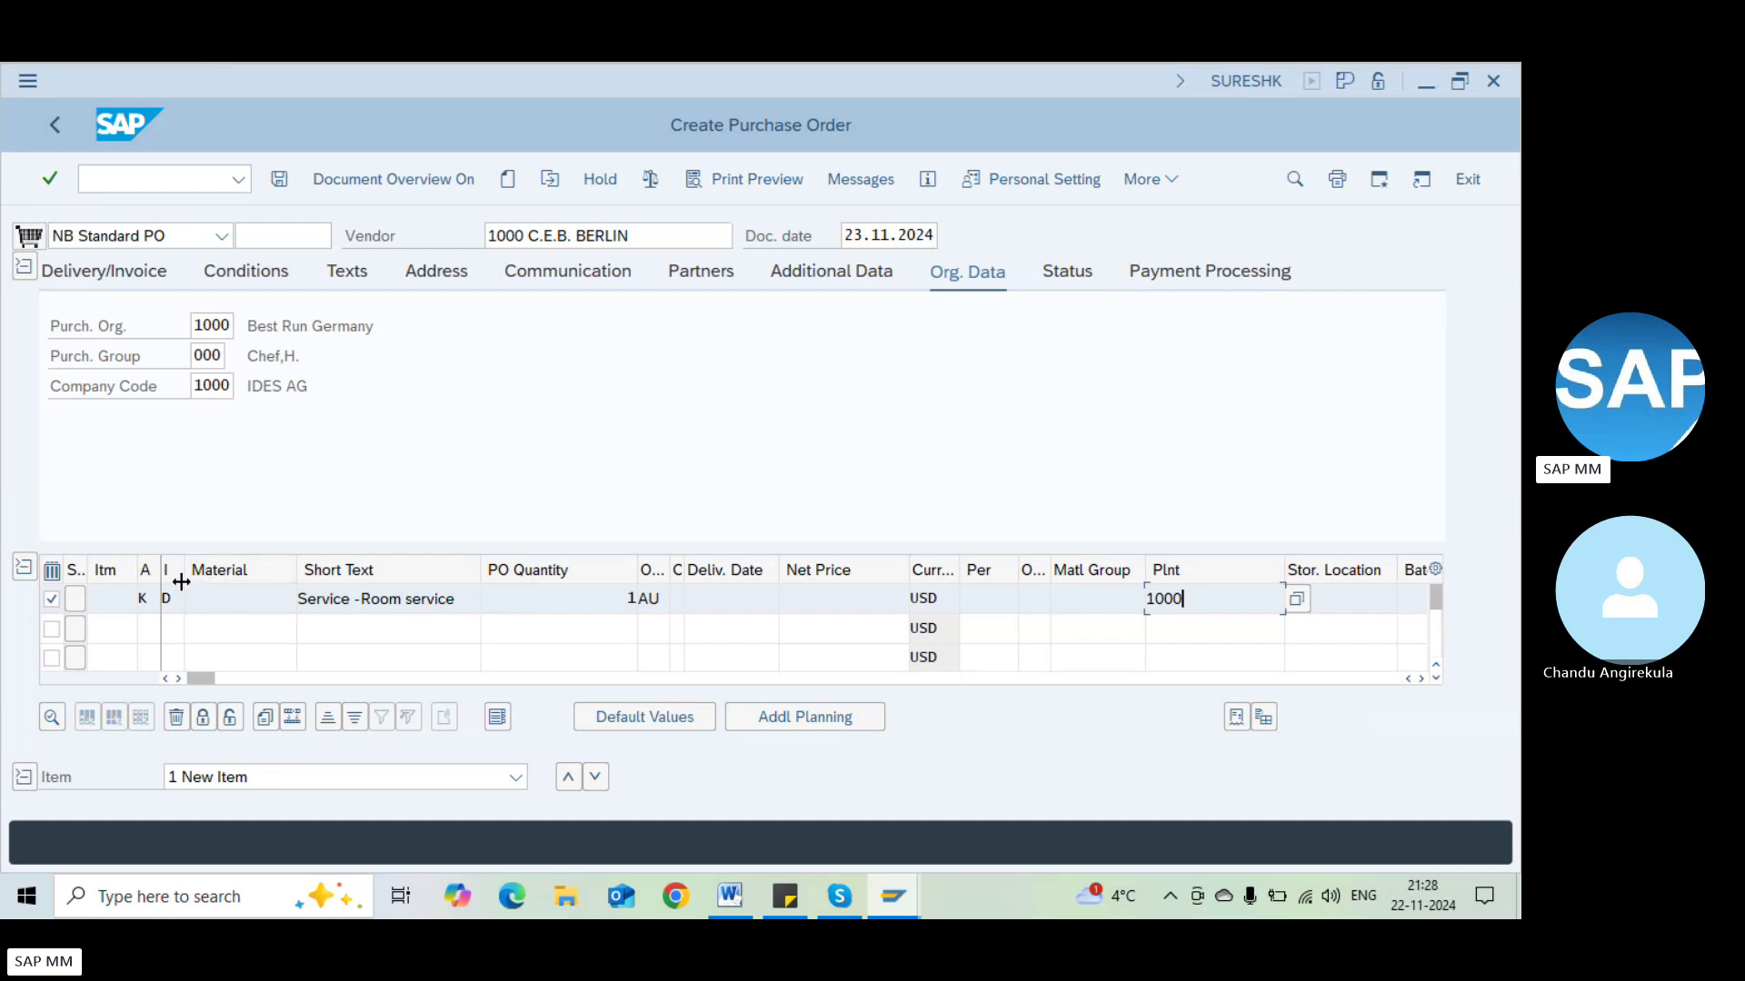
Widen the item category column to reselect D (Service) from its possible entries, and collapse the order header
drag(183, 595, 273, 573)
click(222, 601)
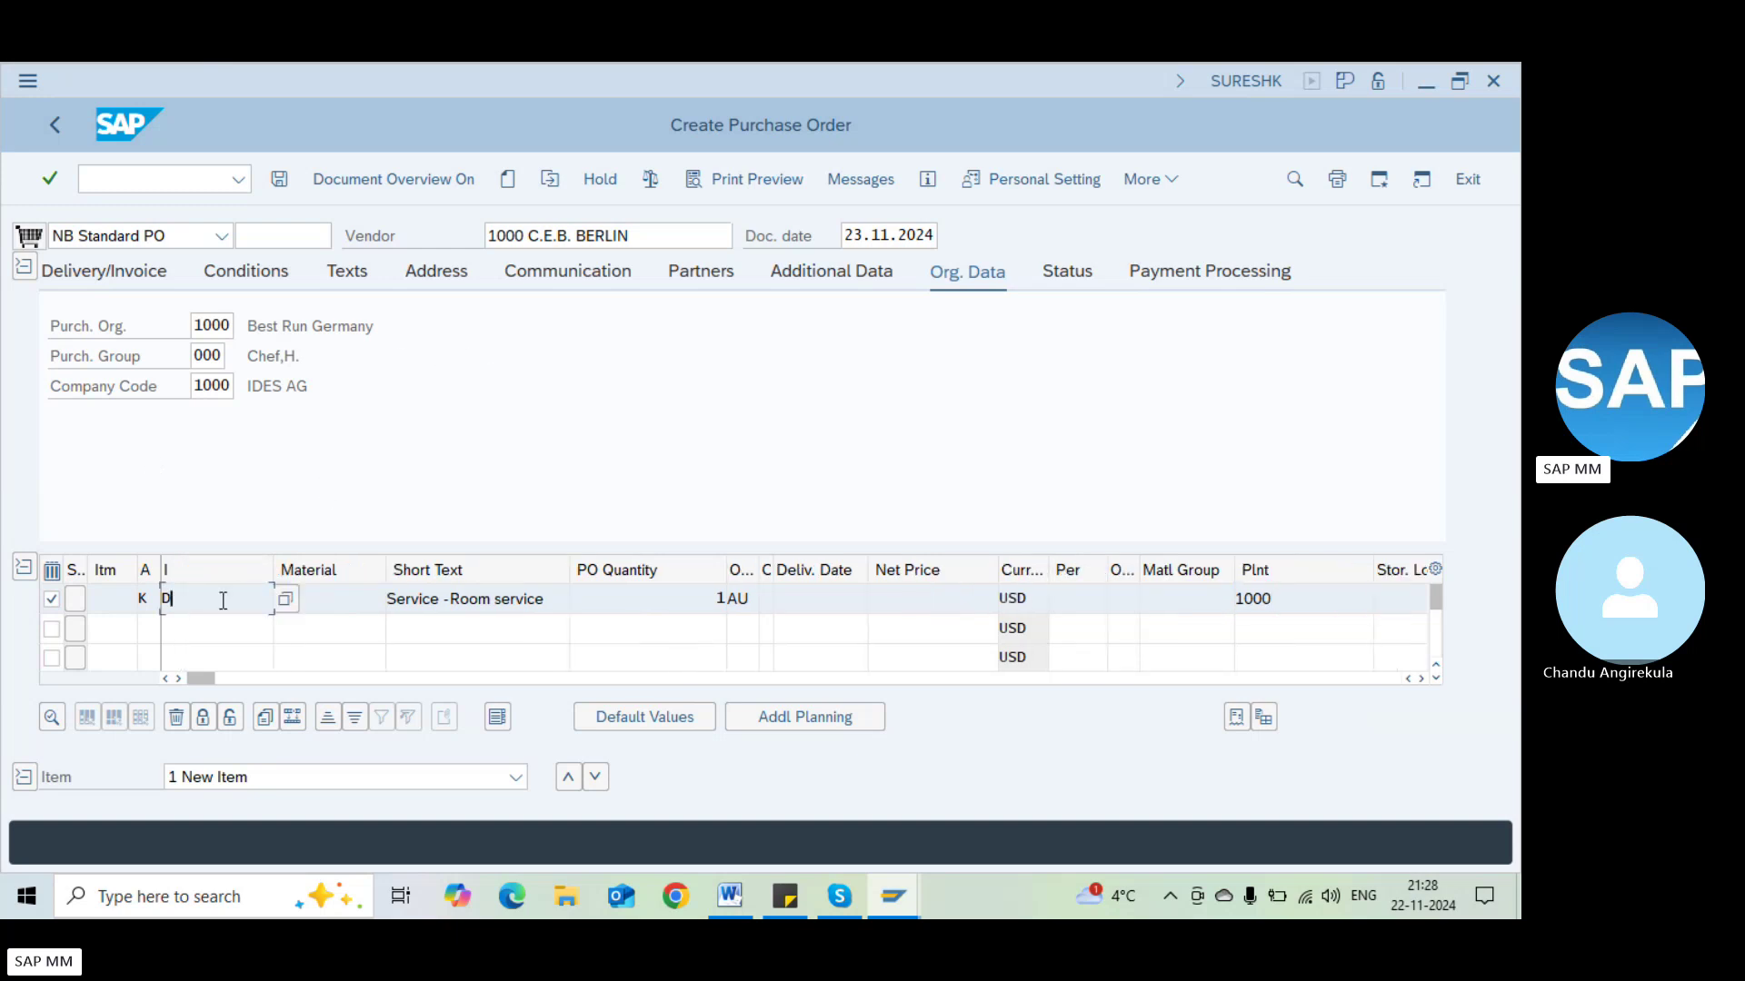
click(285, 600)
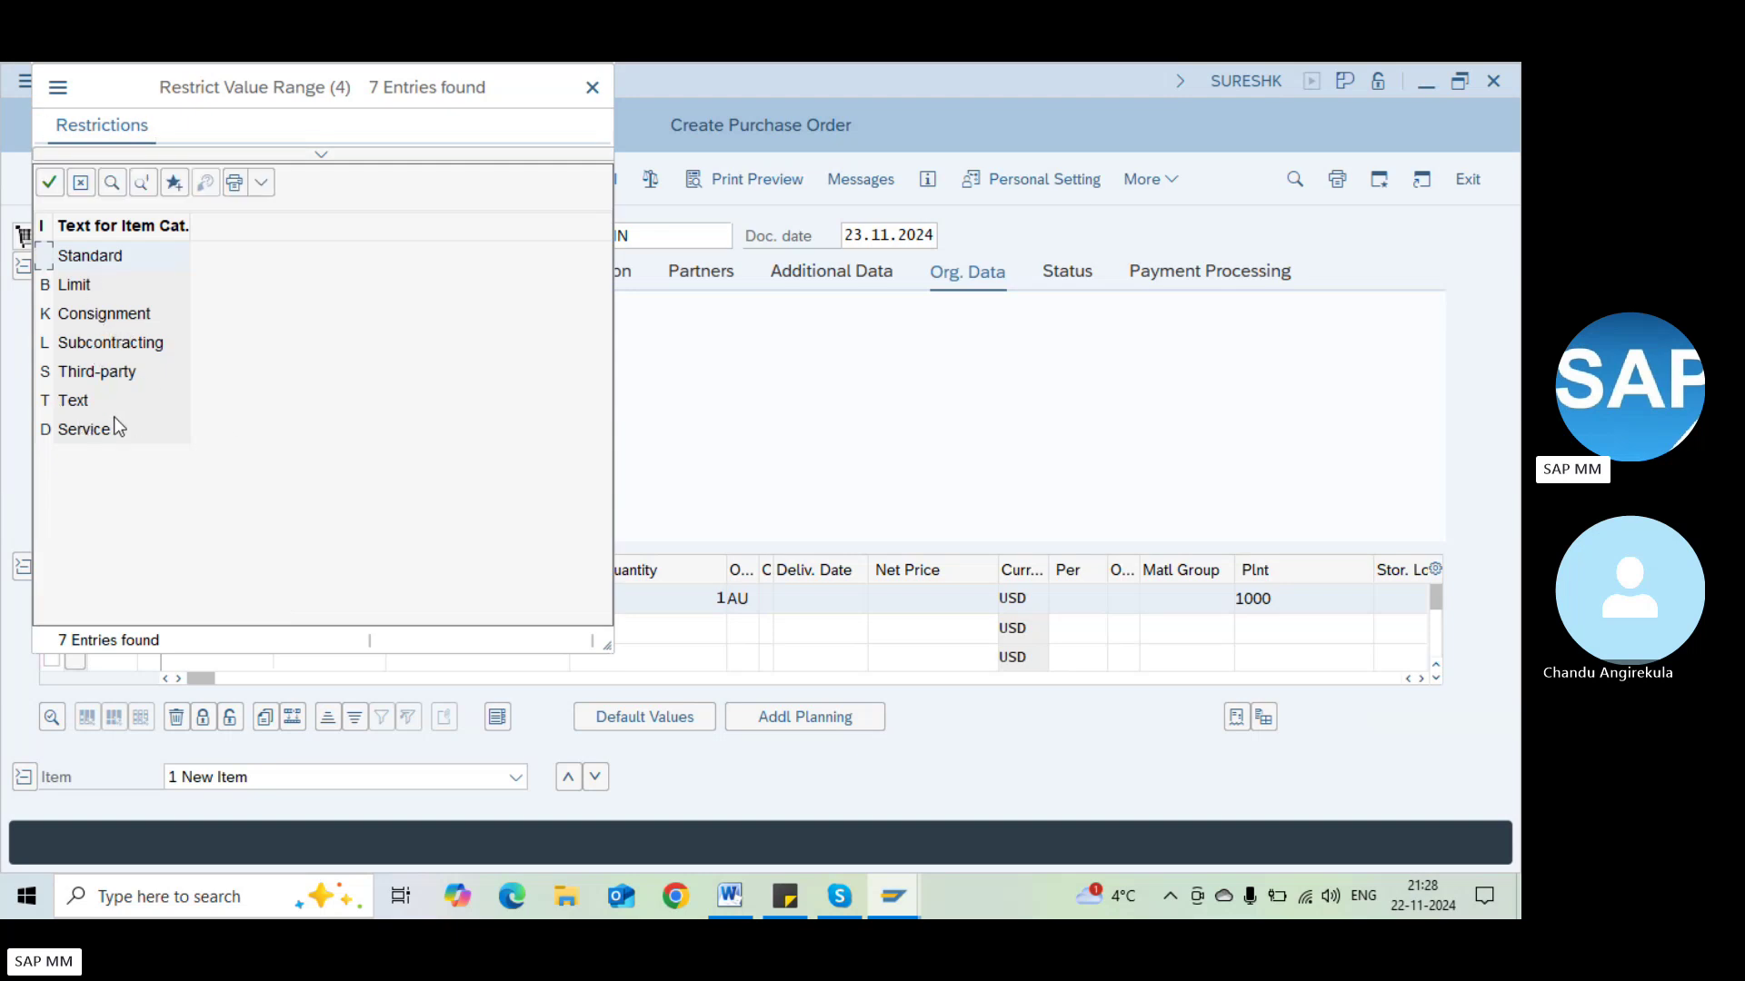
click(83, 440)
double_click(84, 440)
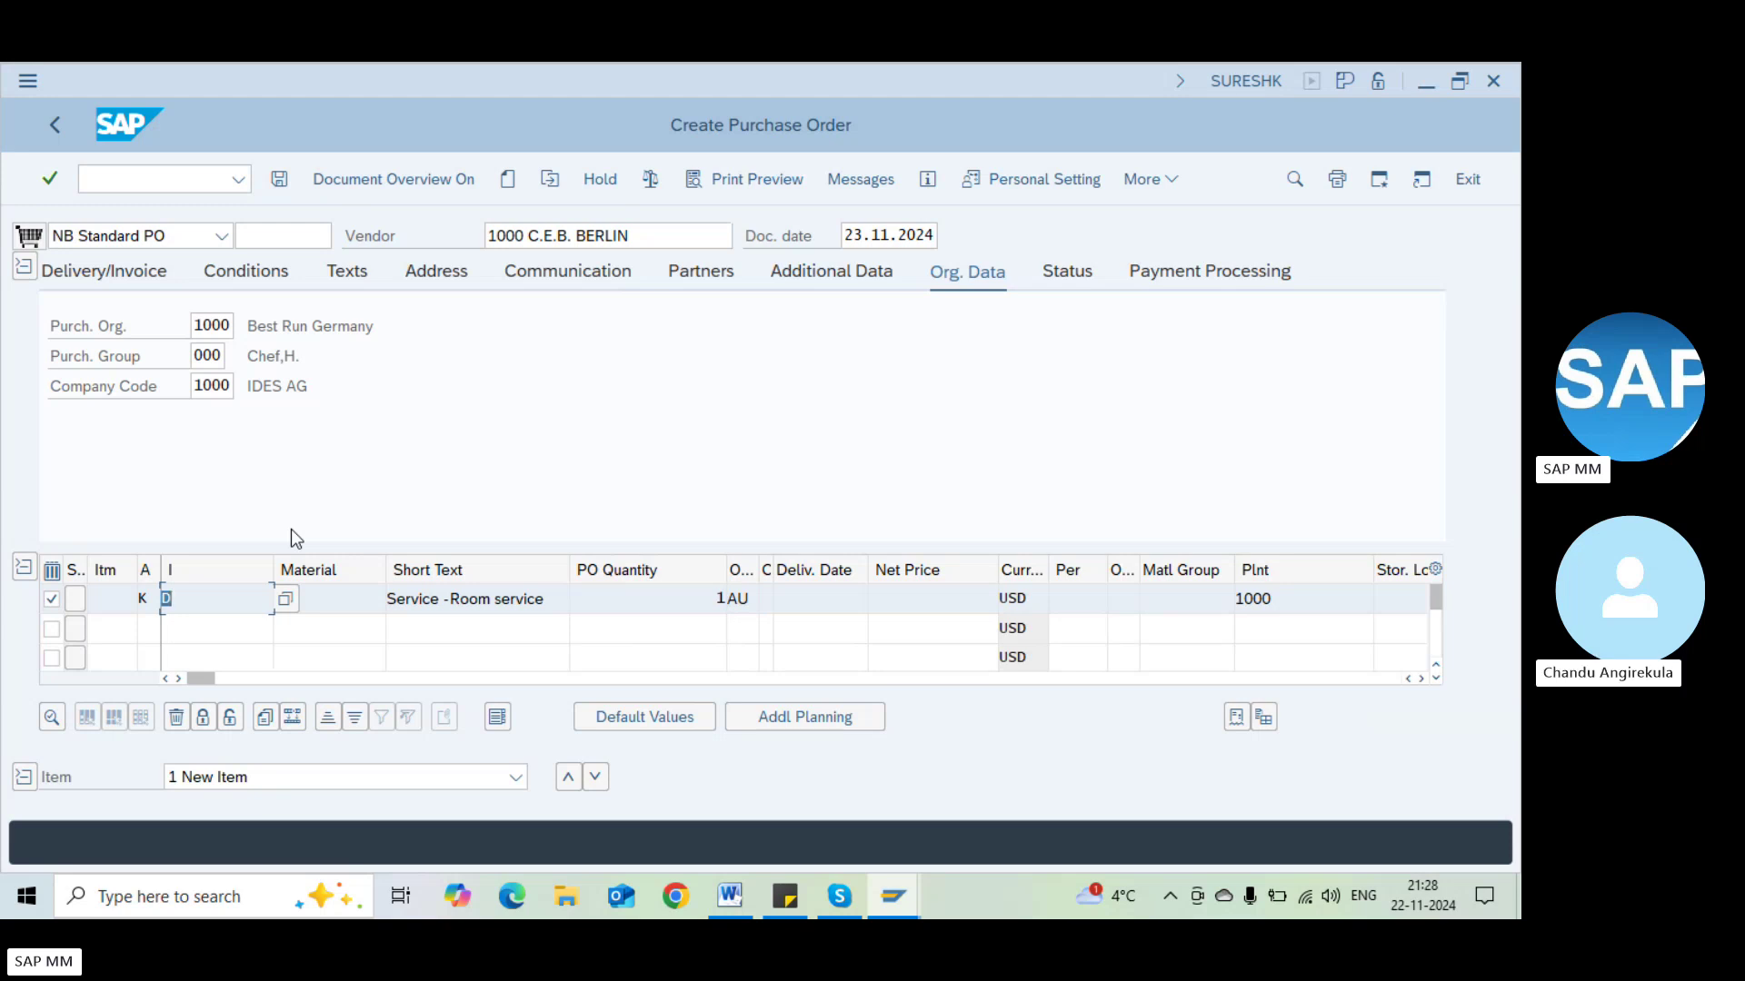
click(404, 598)
click(27, 273)
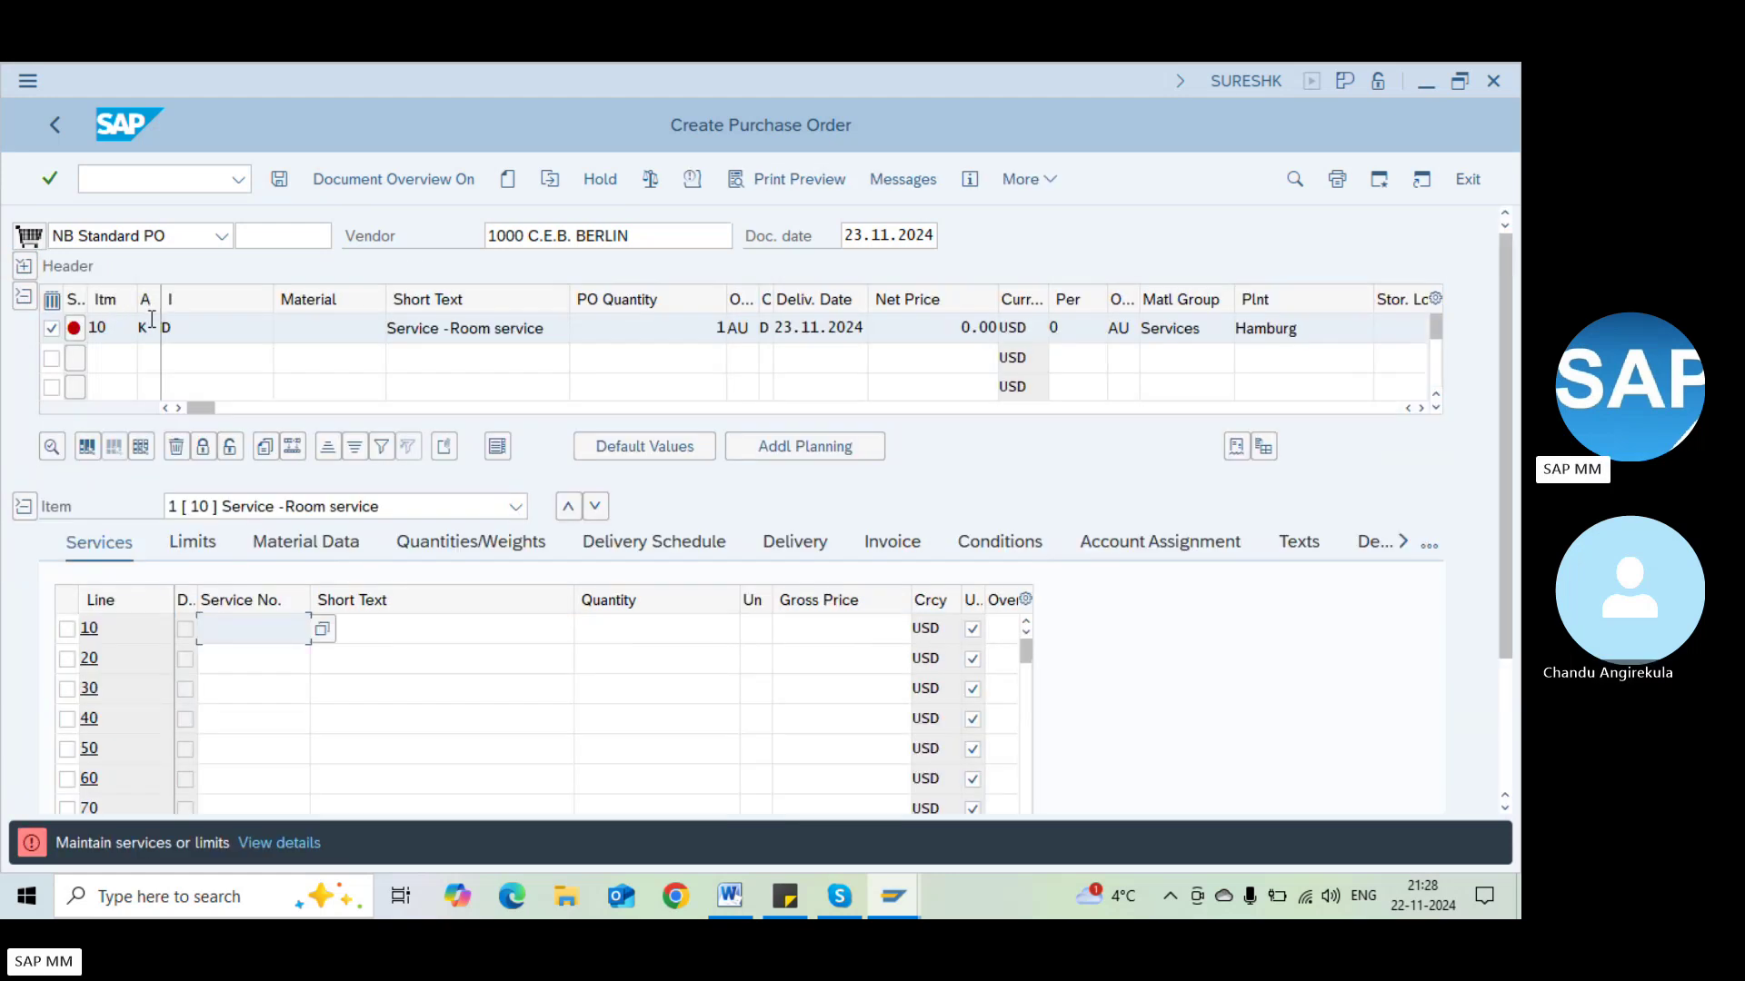
Change item 10's account assignment category to U (UNKNOWN) from the possible entries and re-enter item category D
click(198, 331)
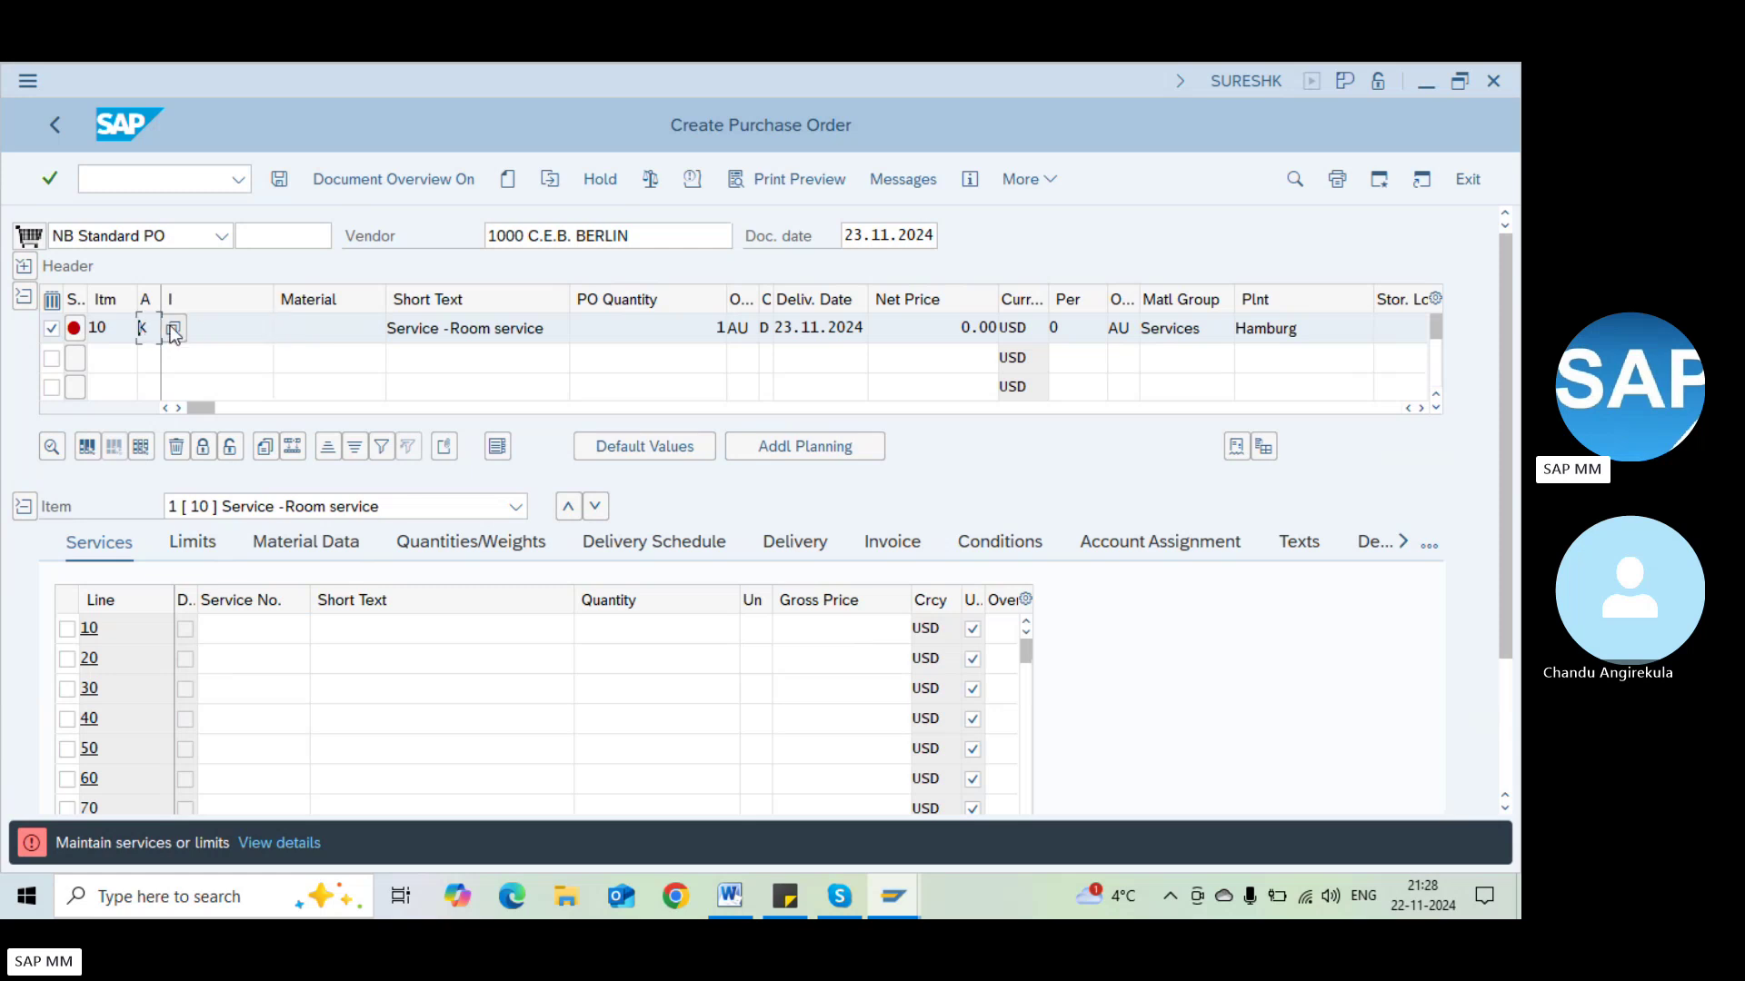
key(F4)
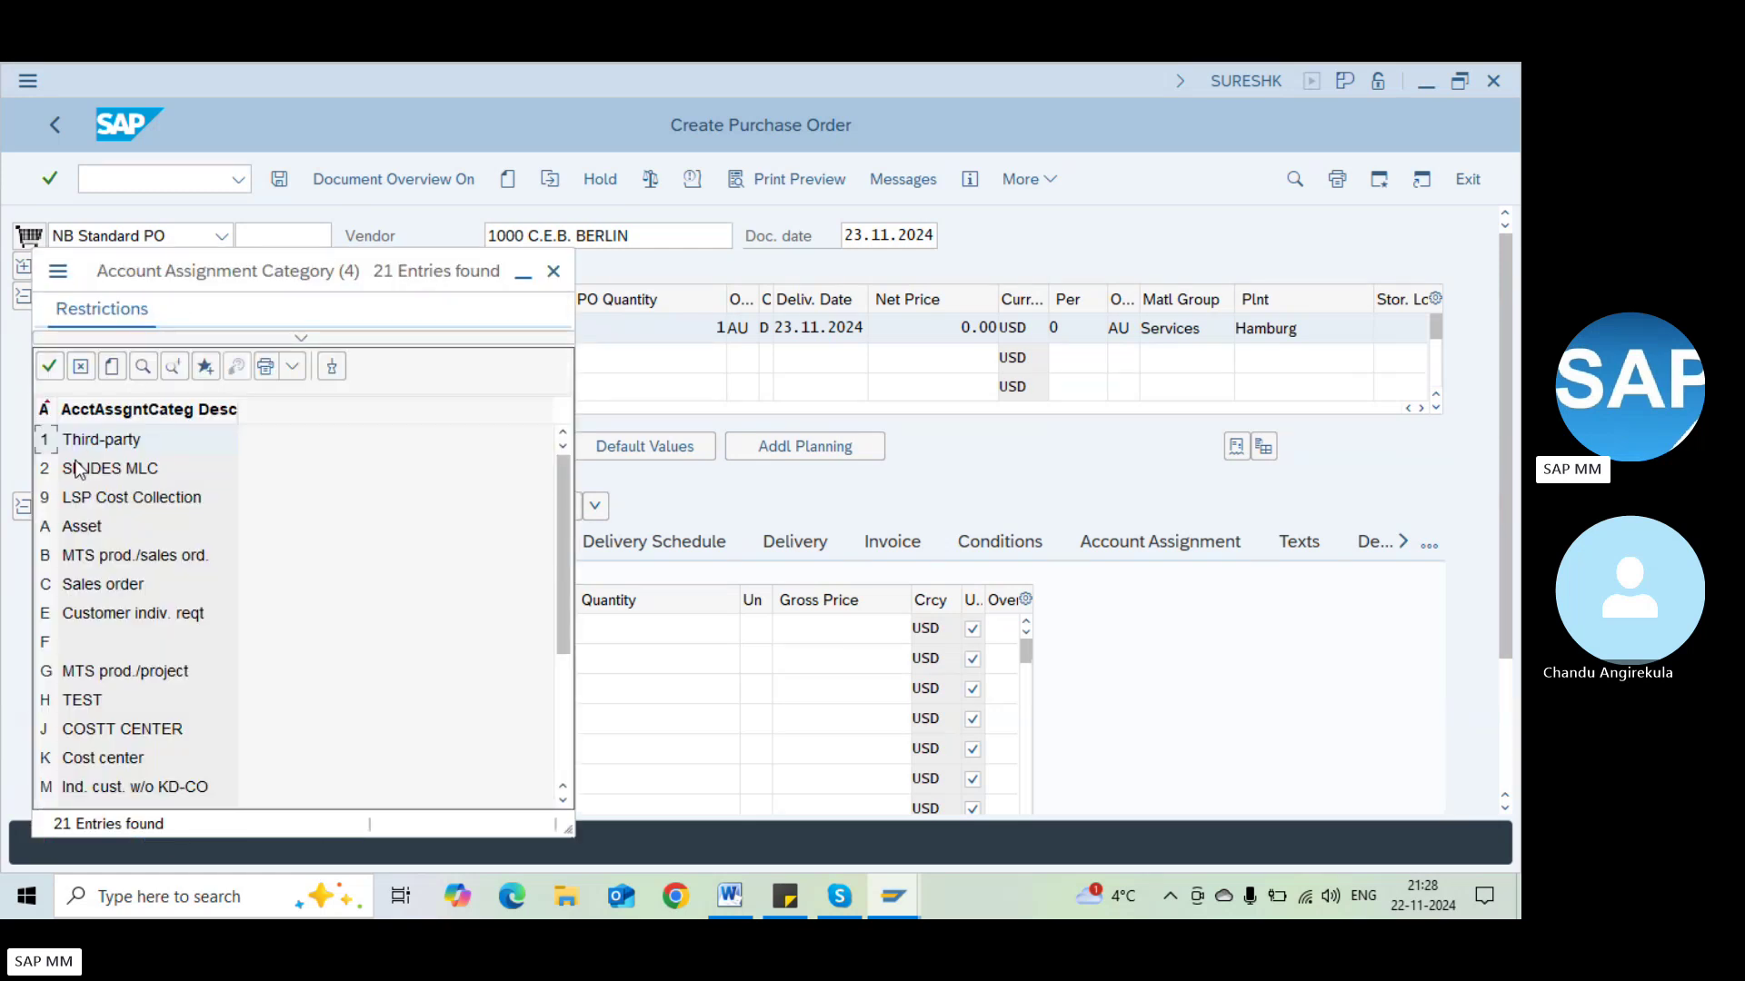
click(95, 761)
click(557, 684)
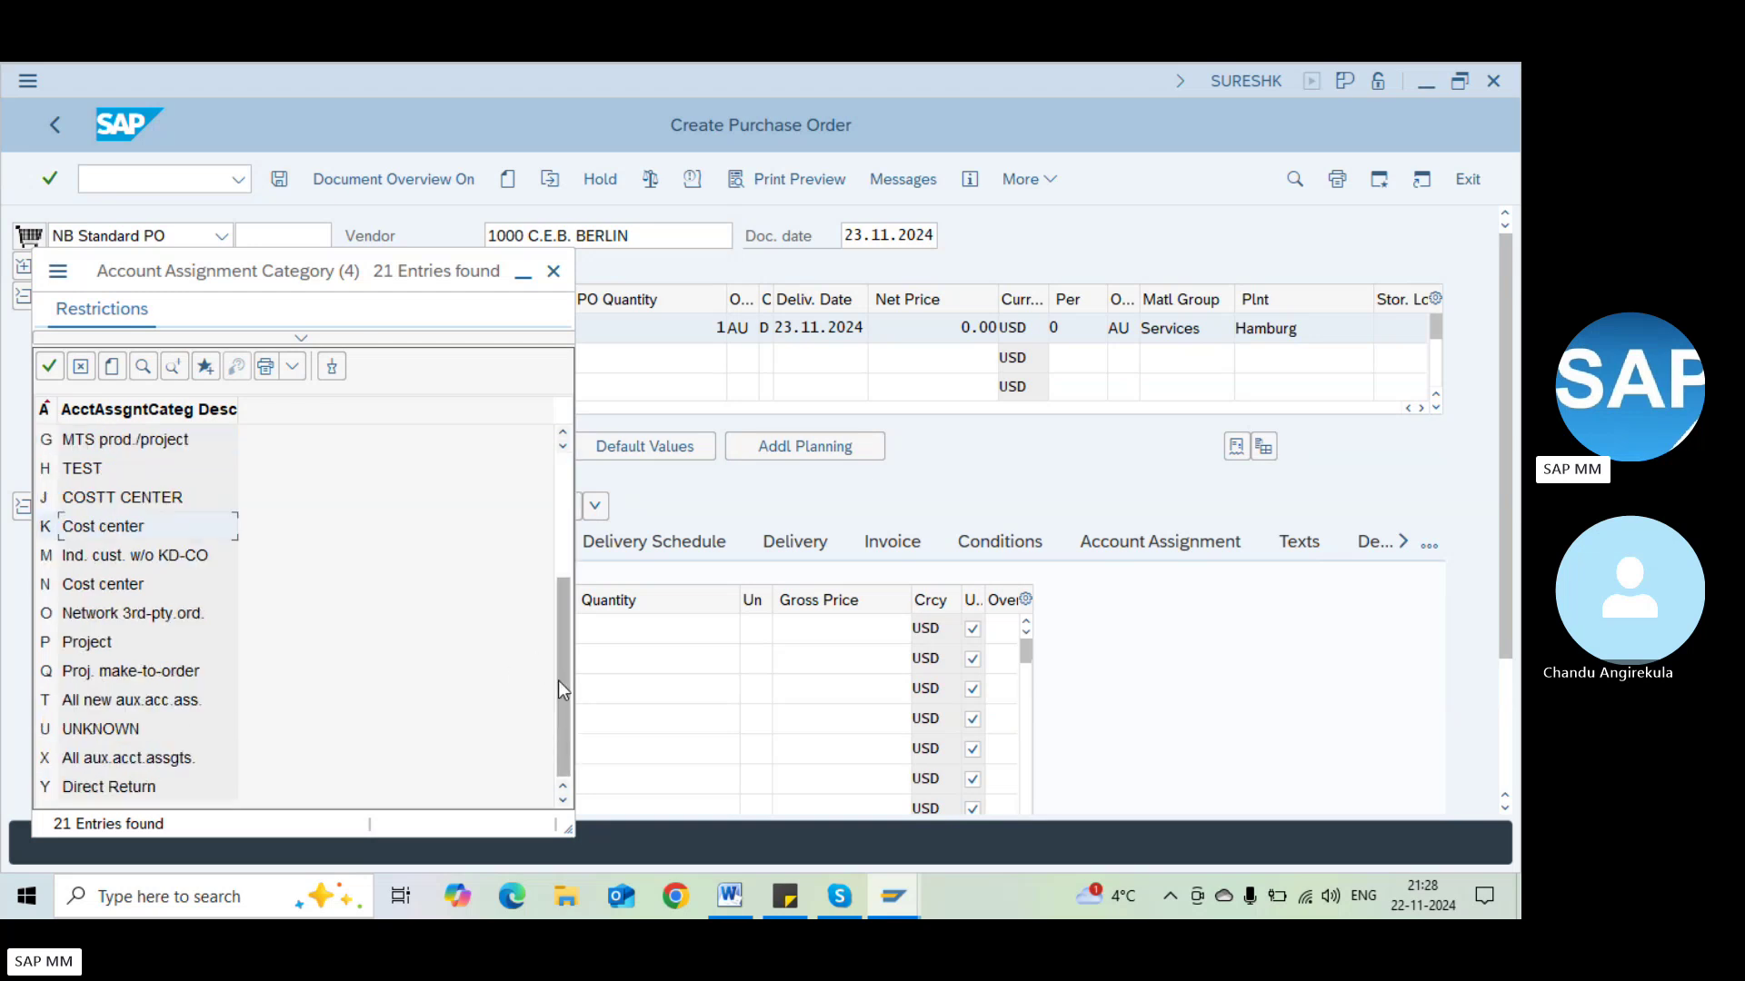
click(119, 733)
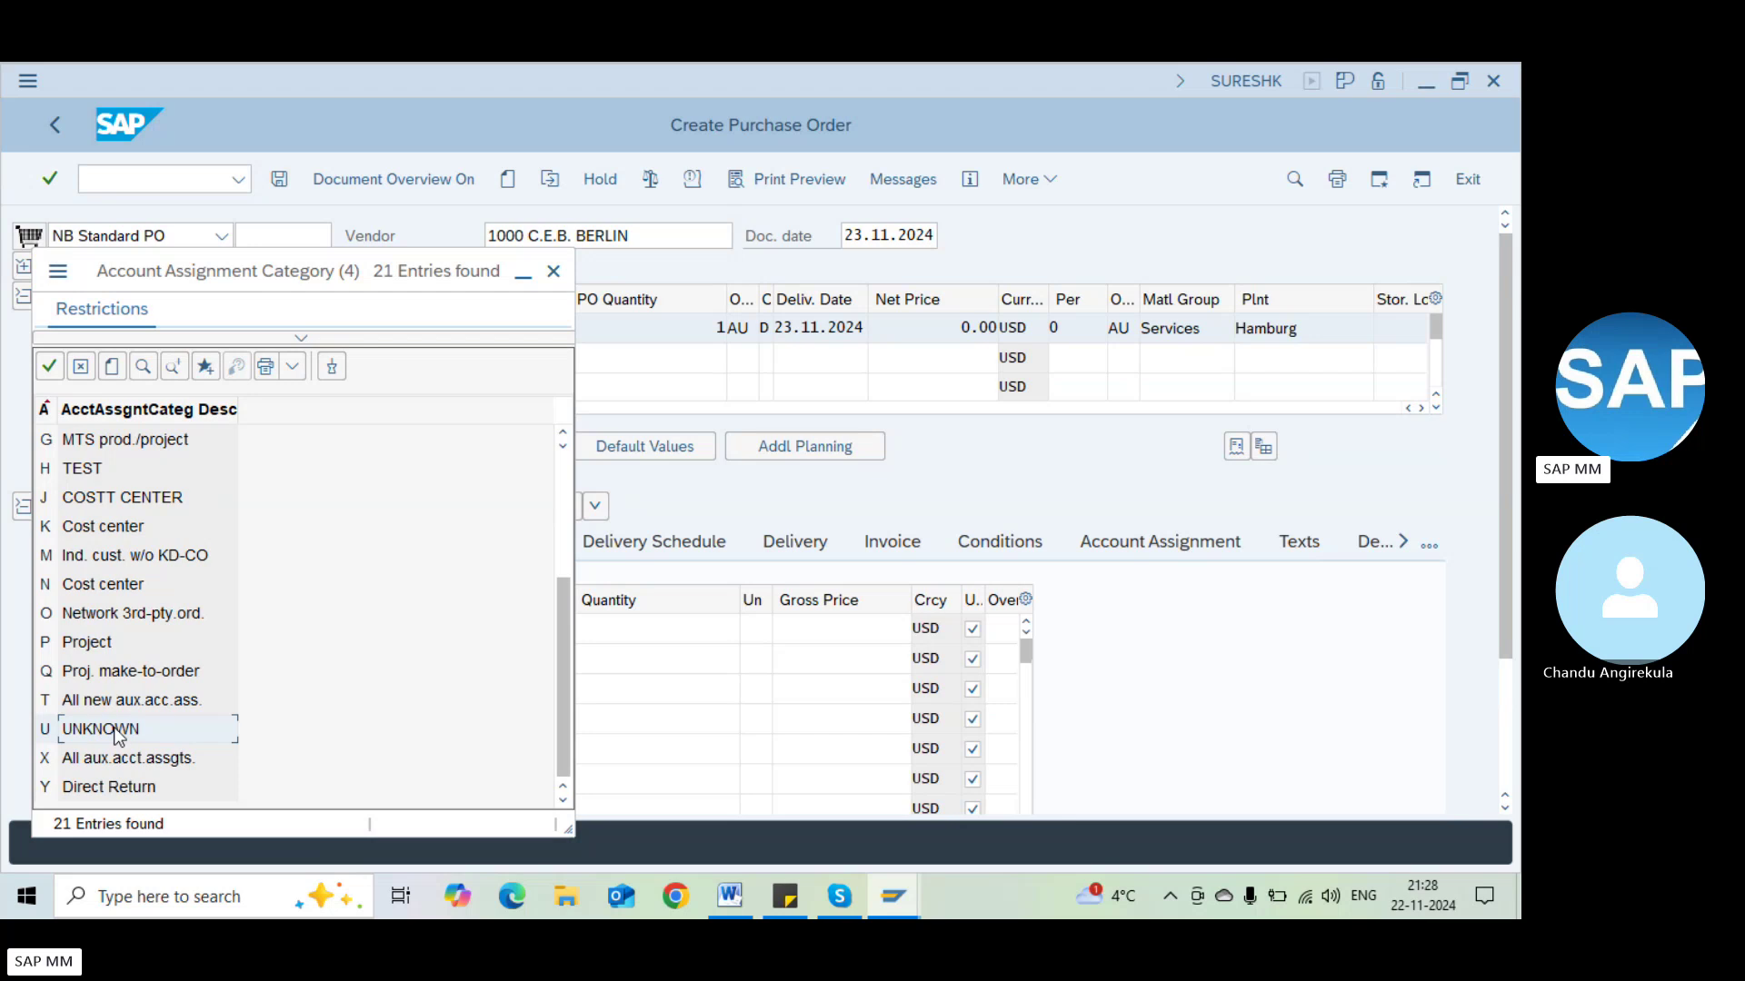
double_click(118, 733)
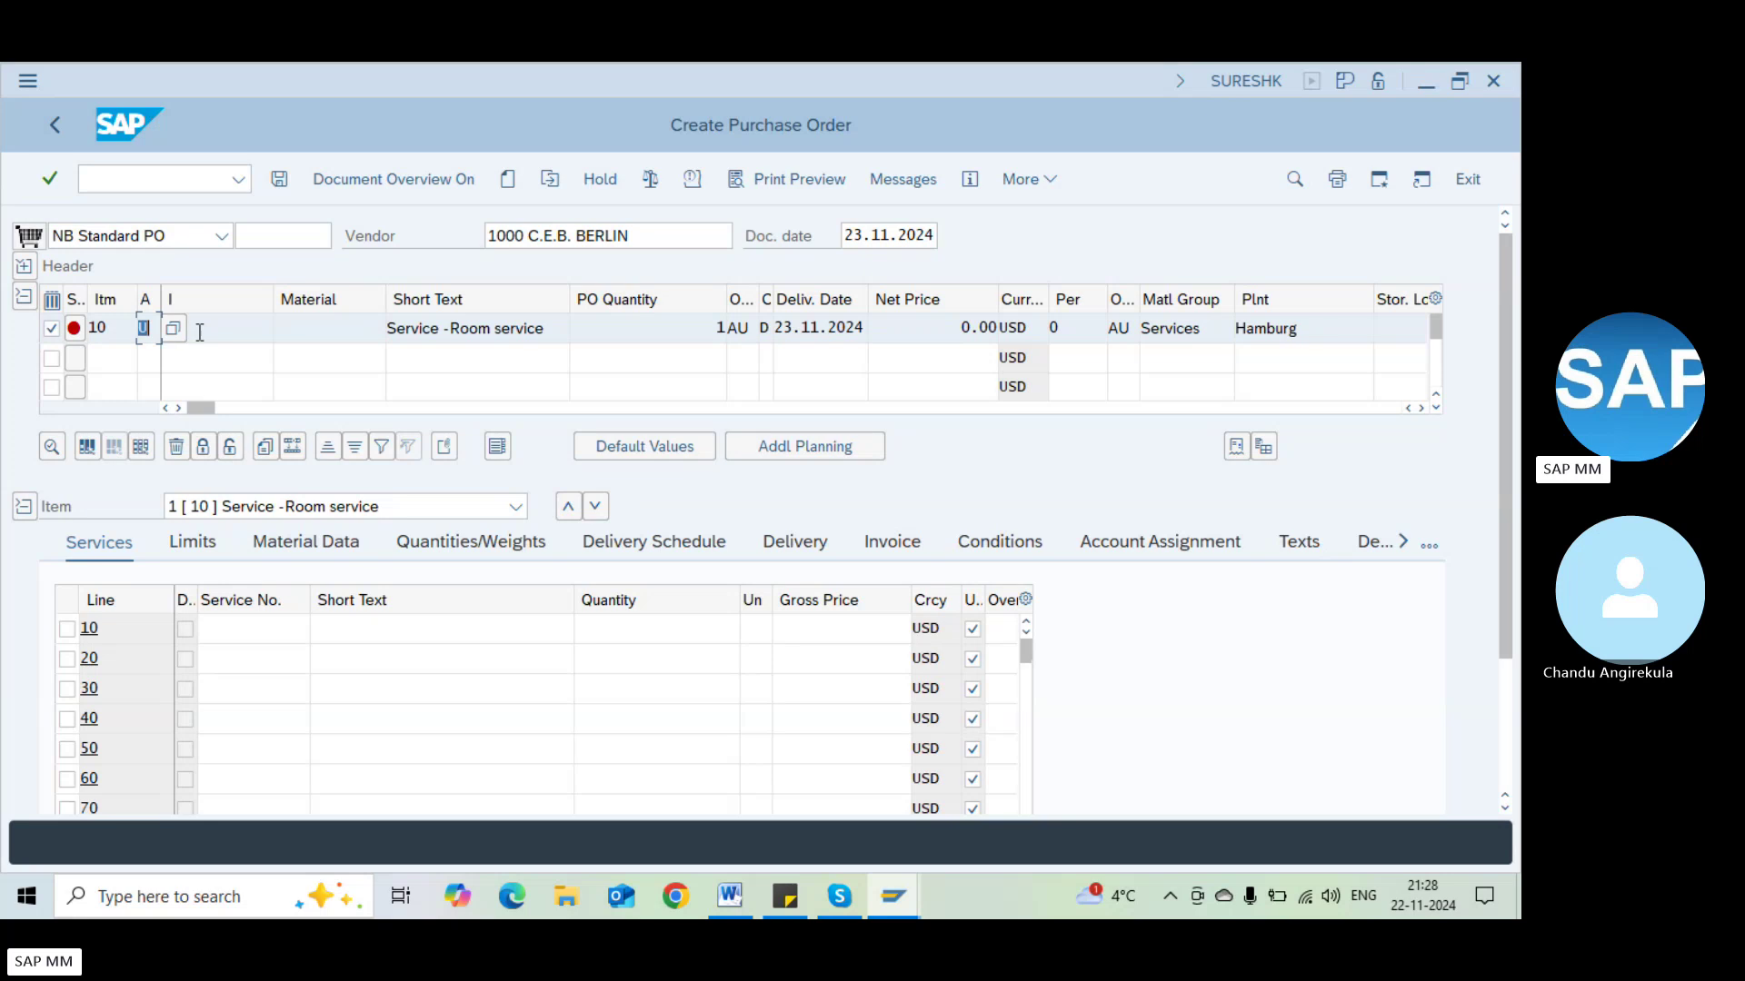
key(Tab)
text(D)
key(Return)
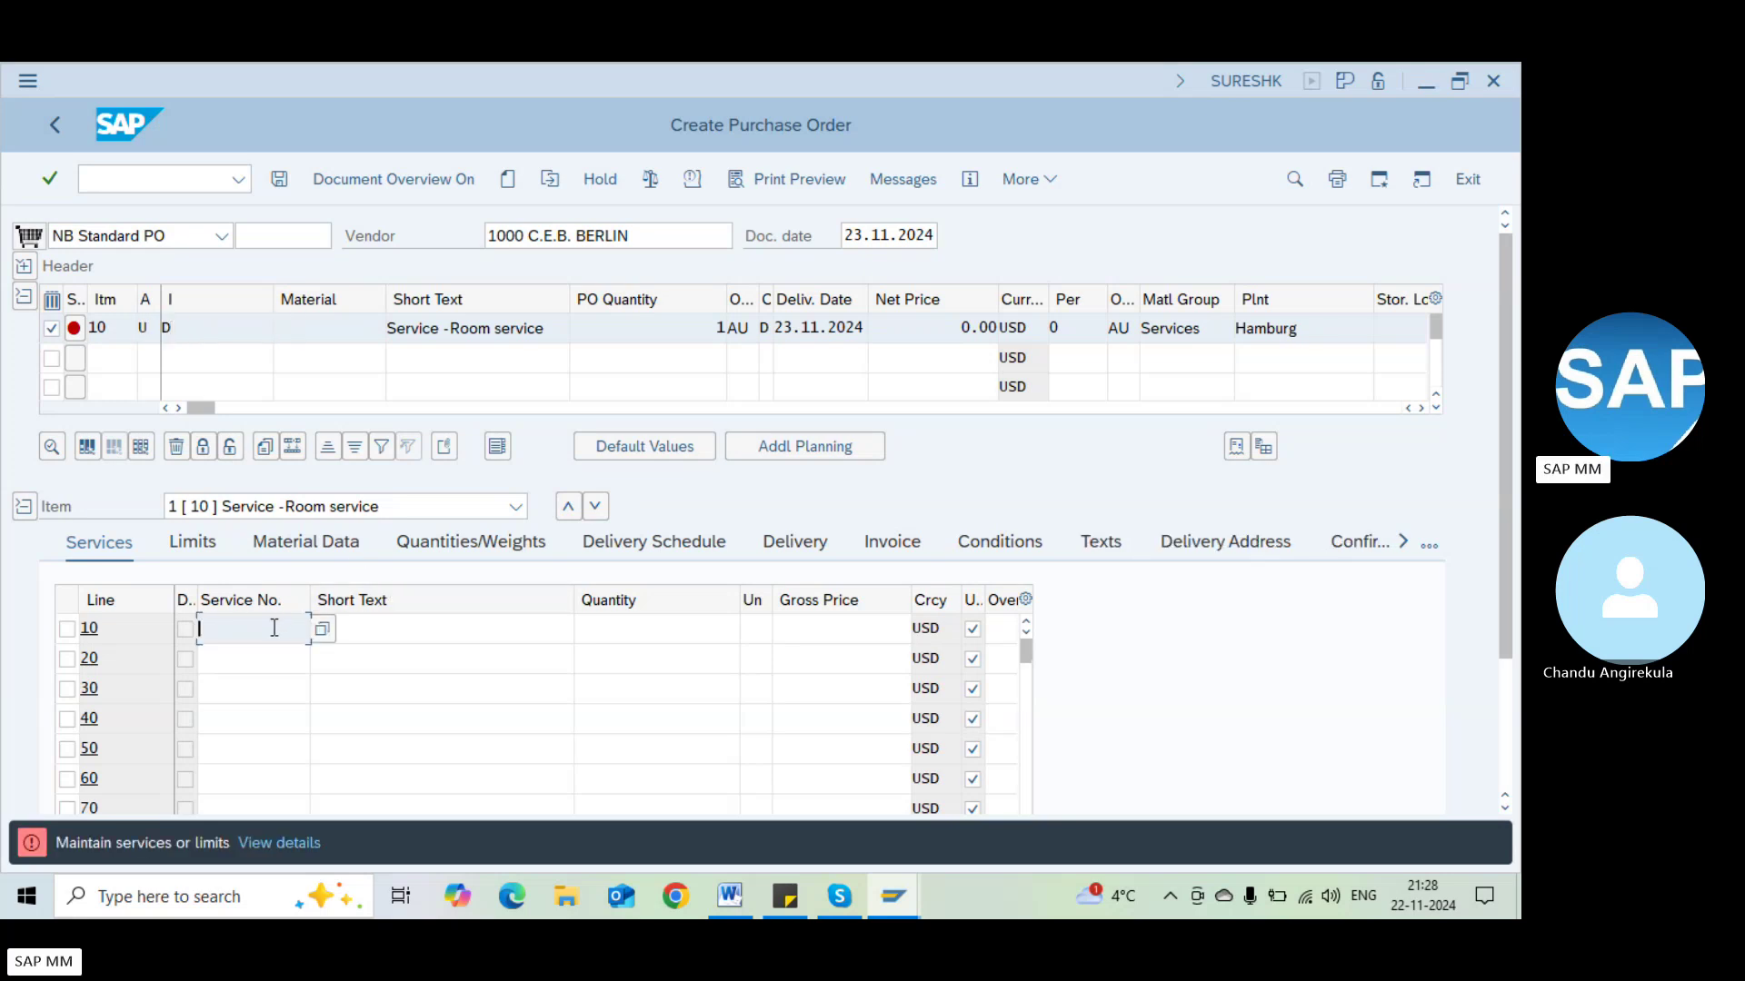
Enter service 3000121 on service line 10 with quantity 10 and a gross price of 100 USD
text(3000121)
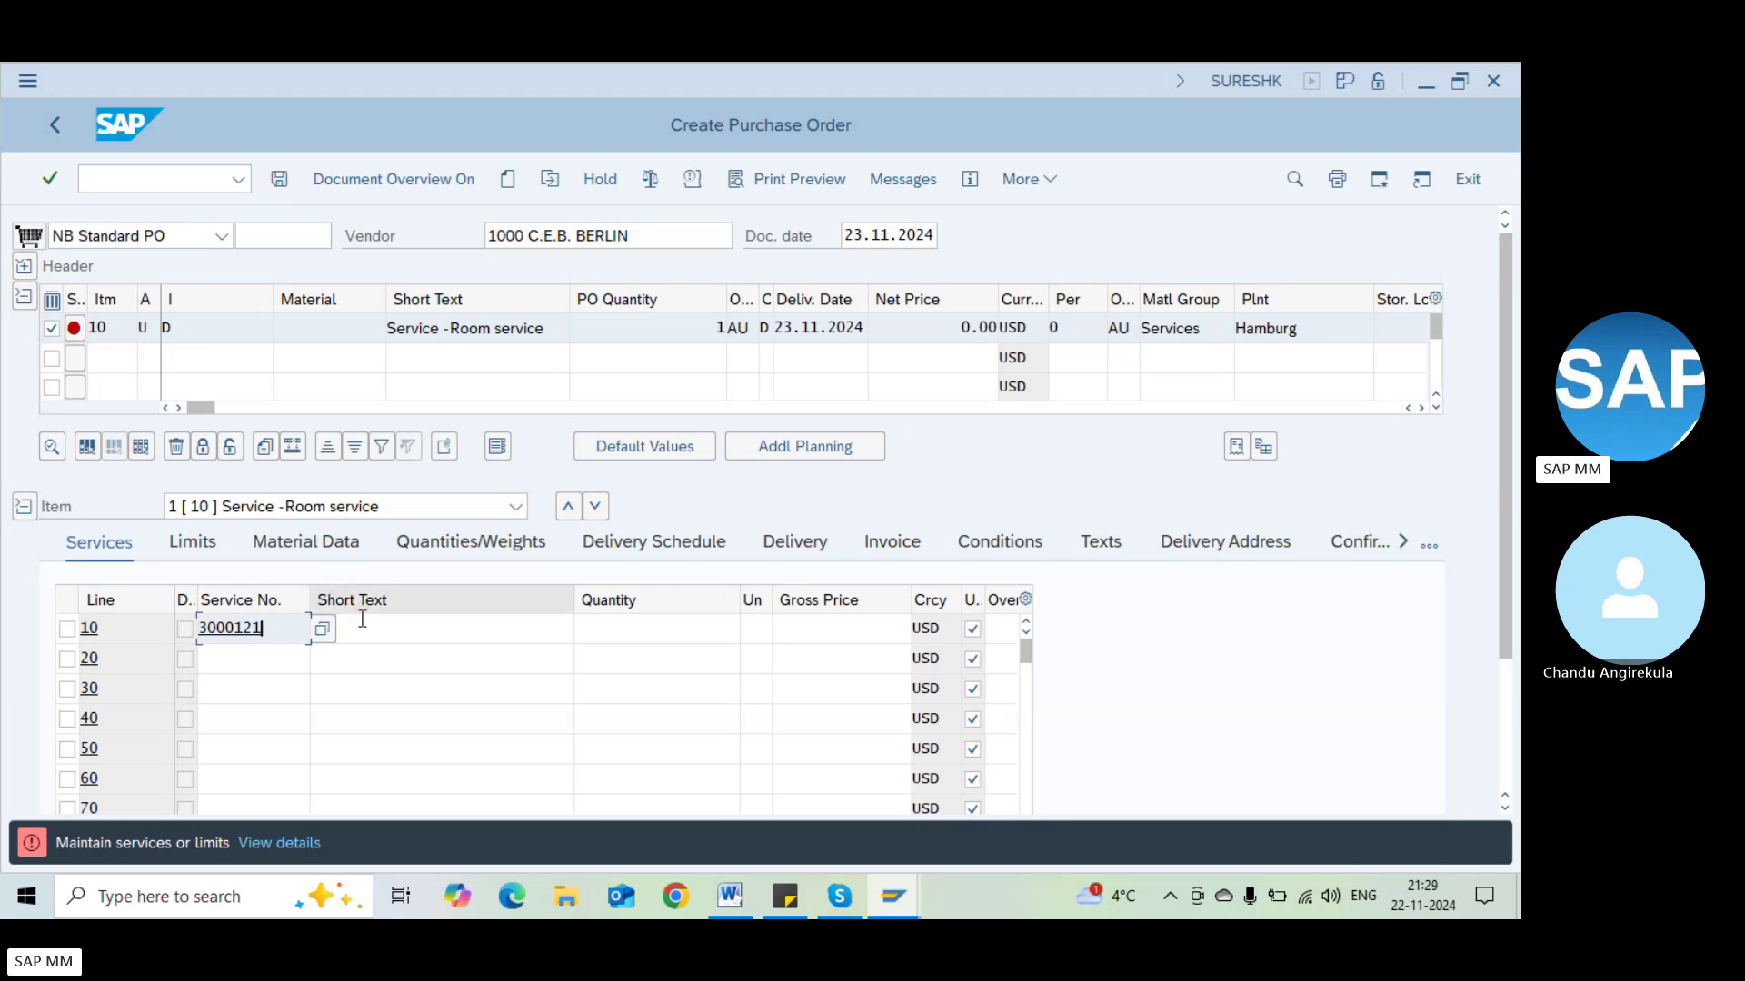
key(Tab)
key(Tab)
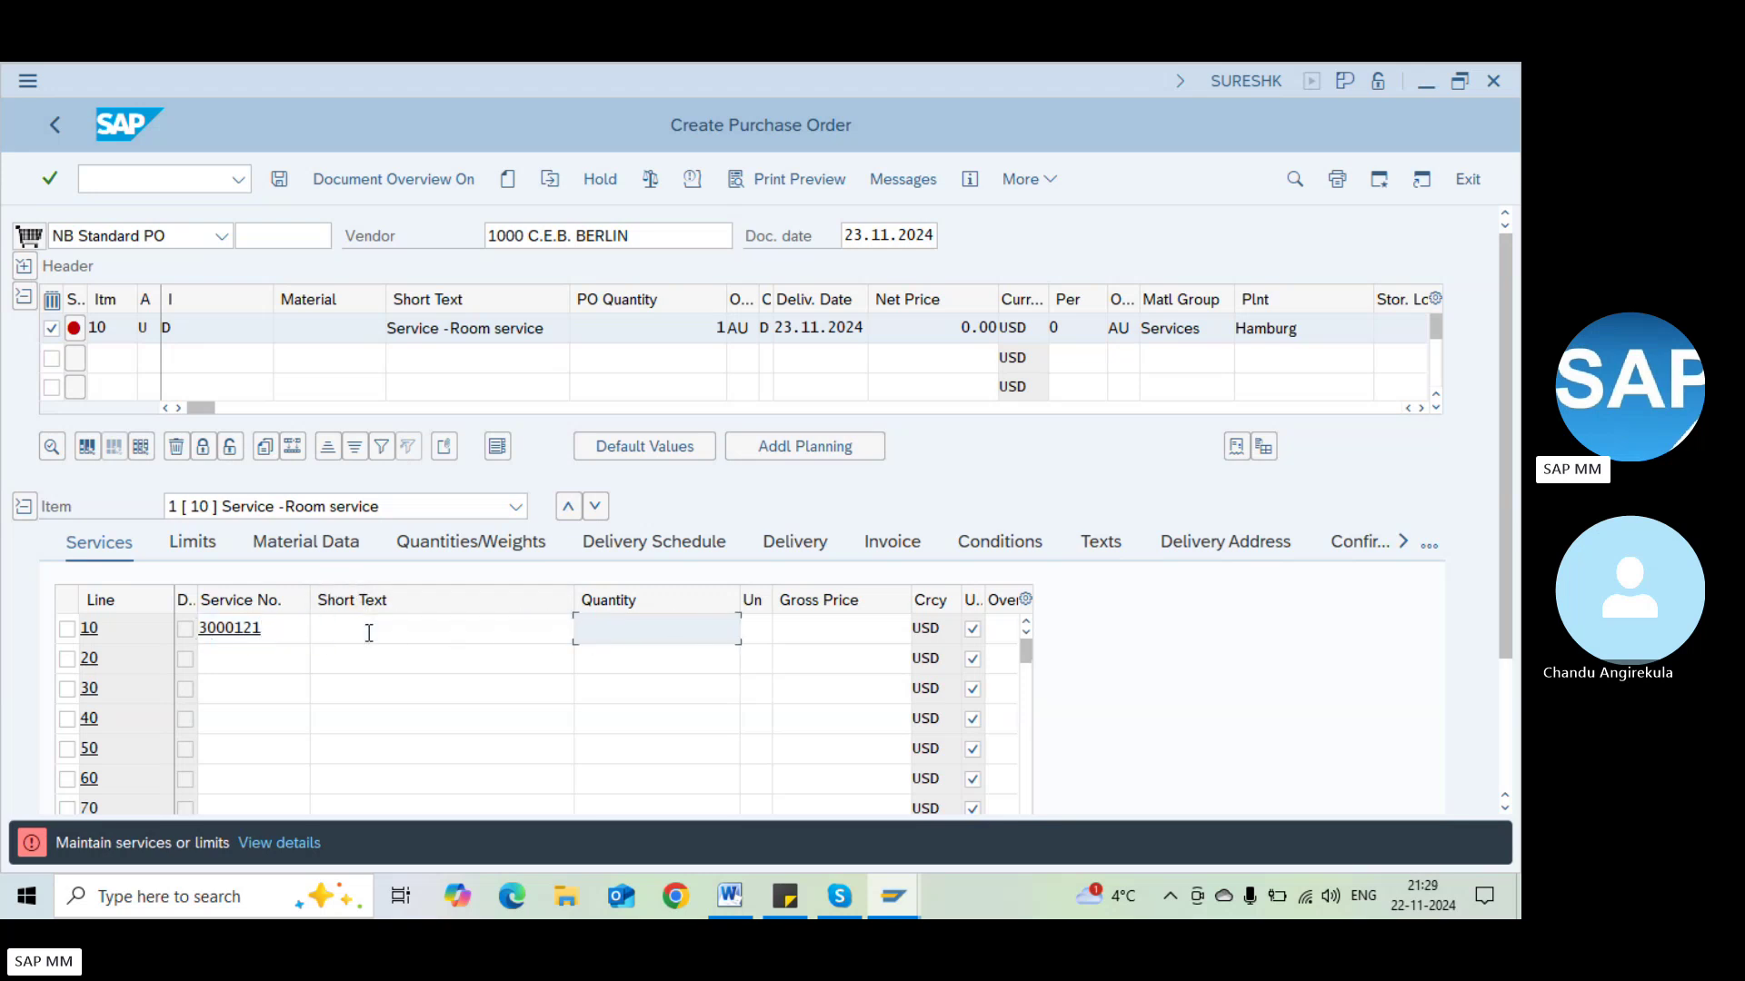
key(Return)
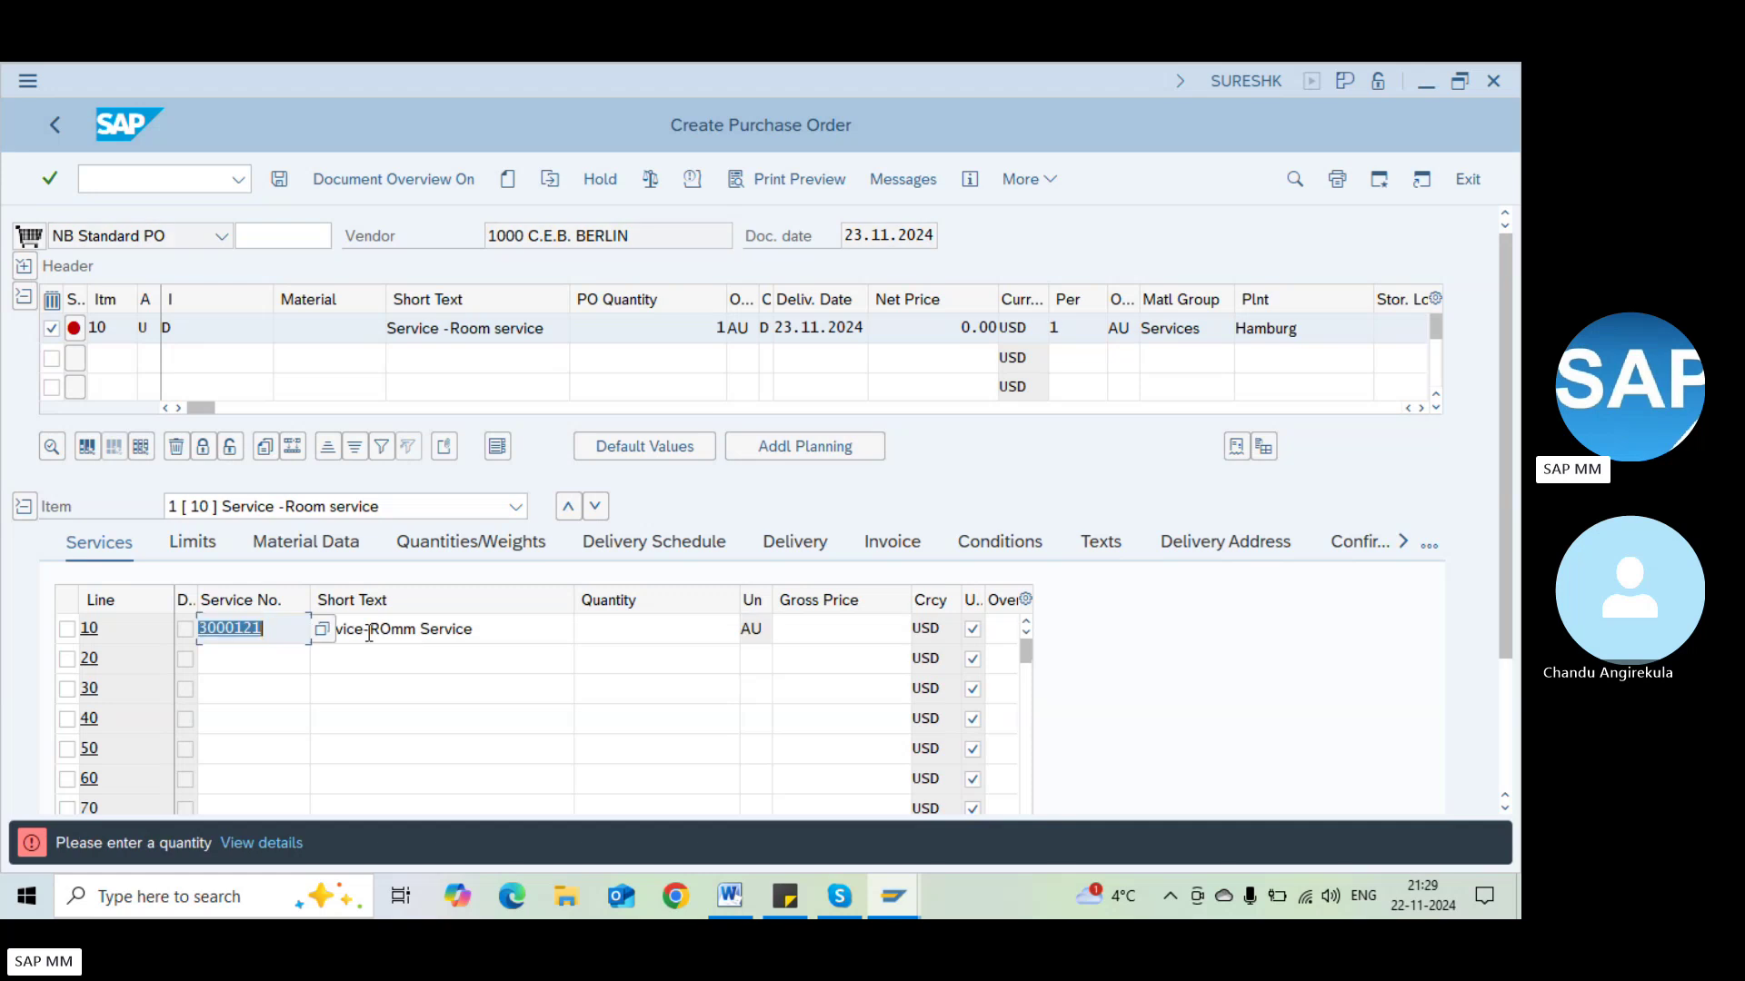
click(654, 624)
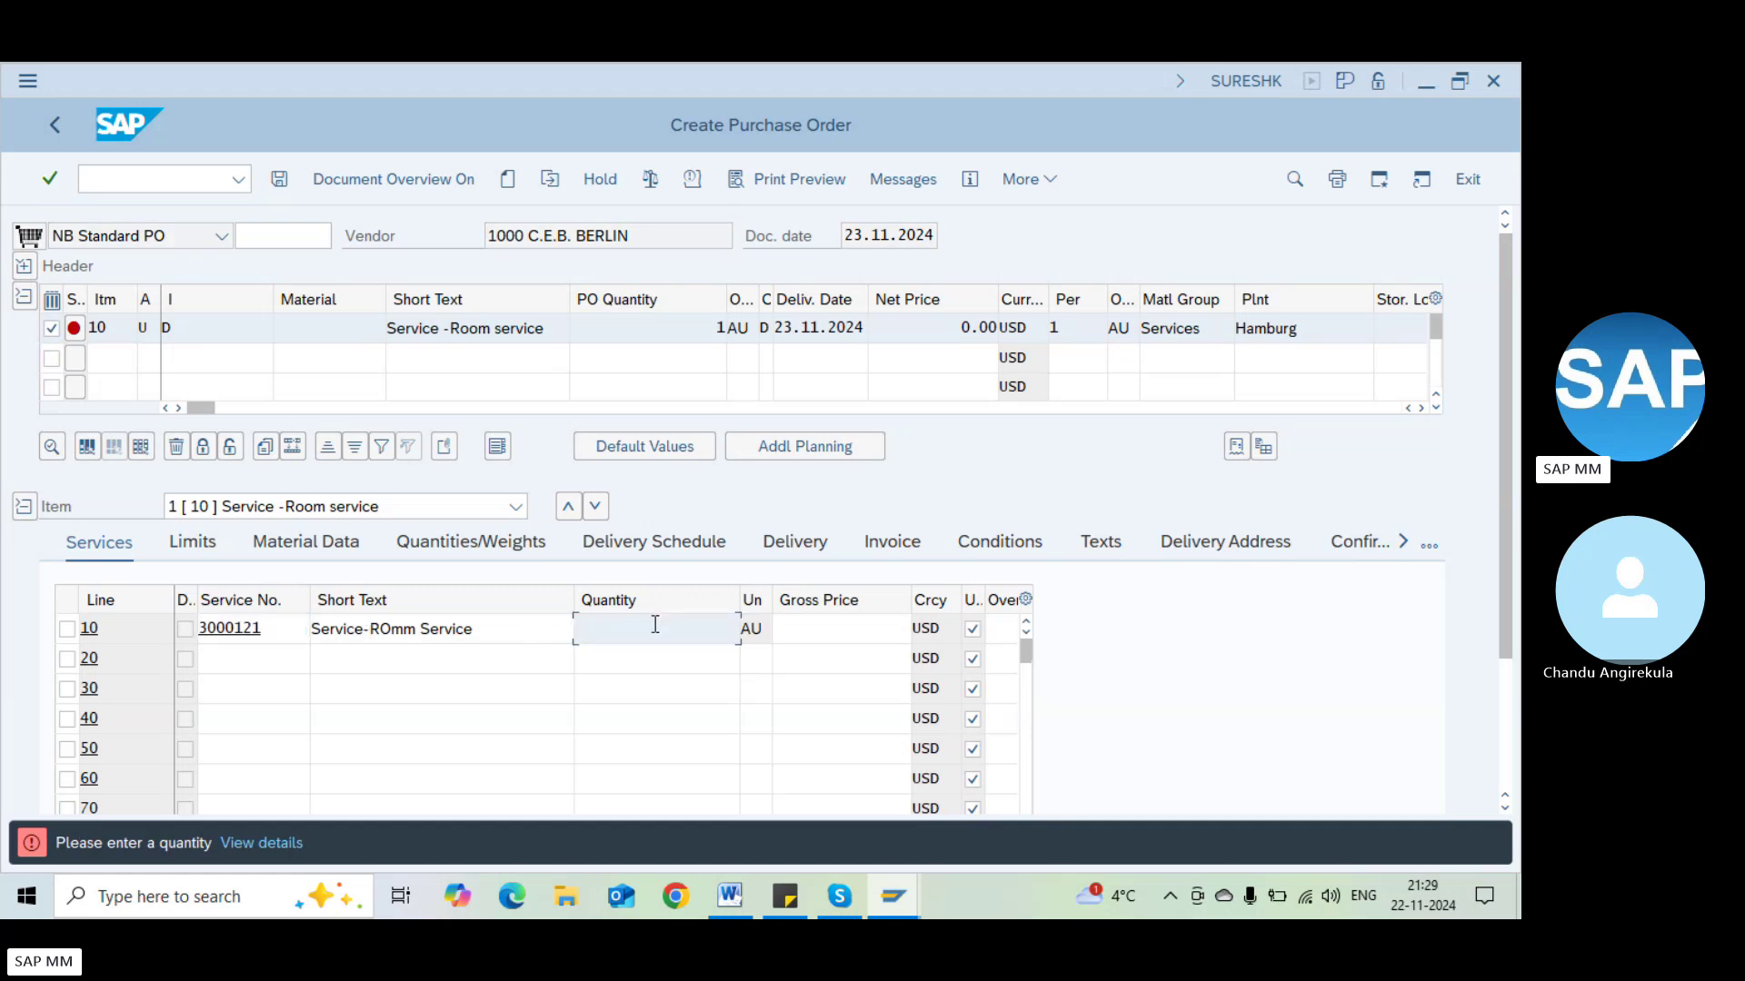
text(10)
key(Tab)
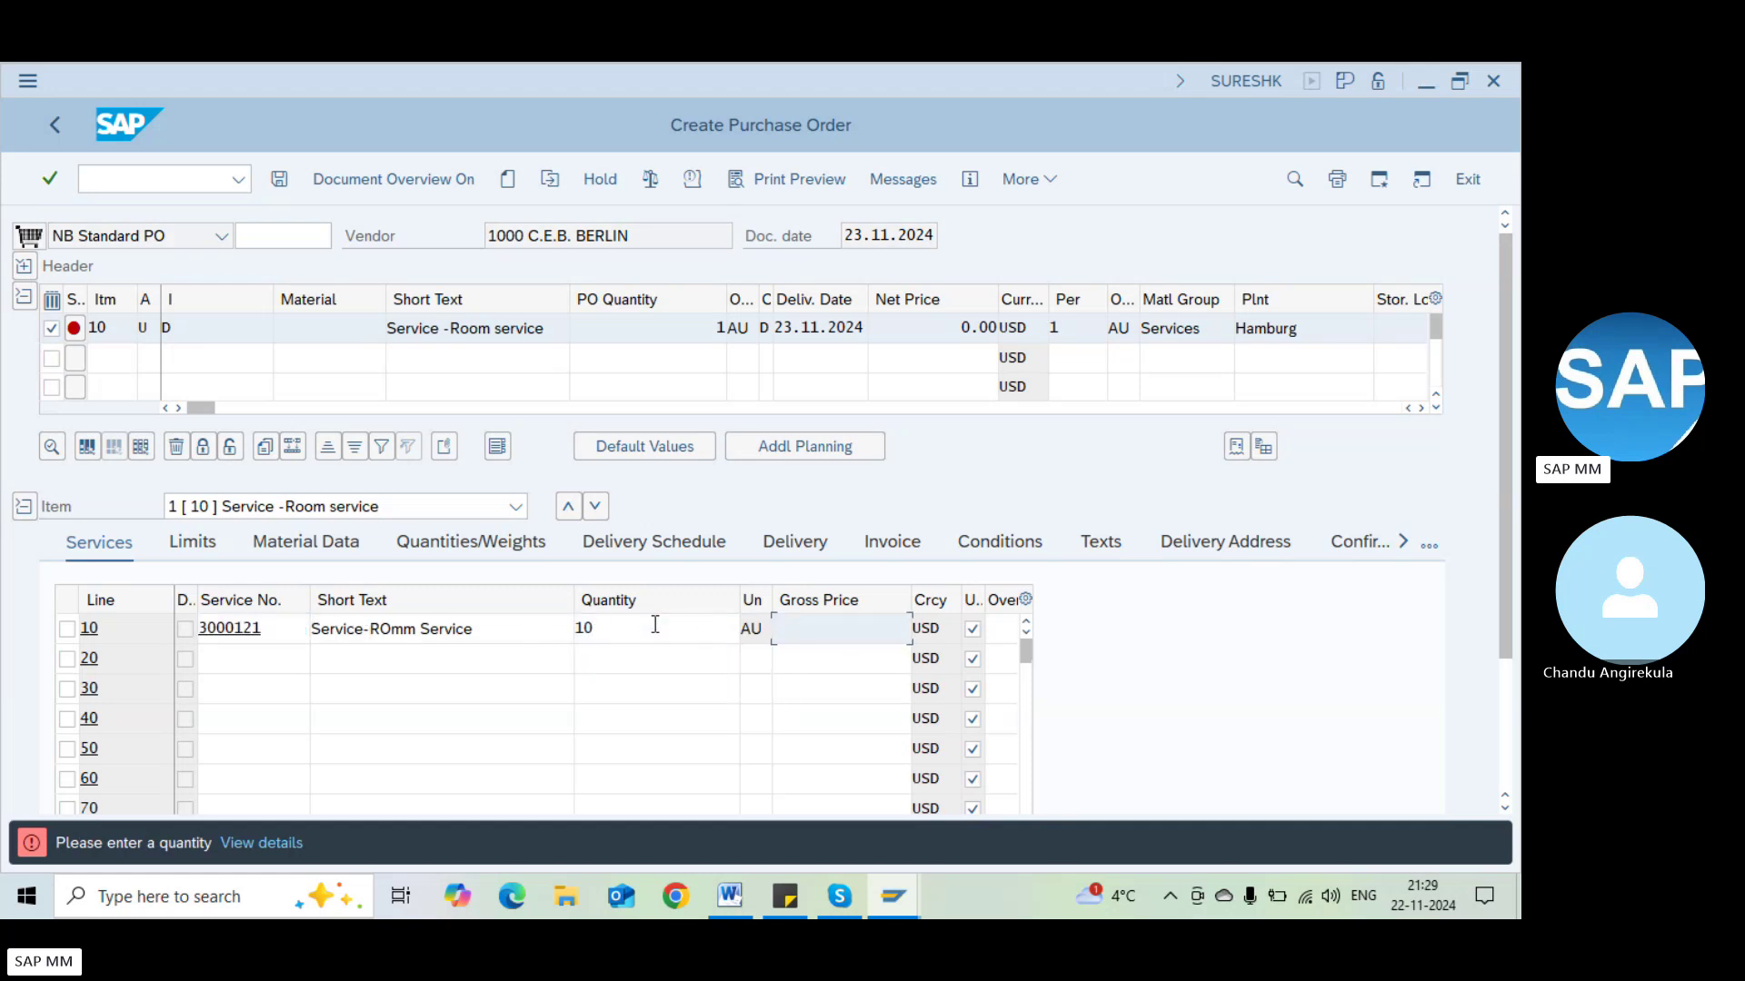
text(100)
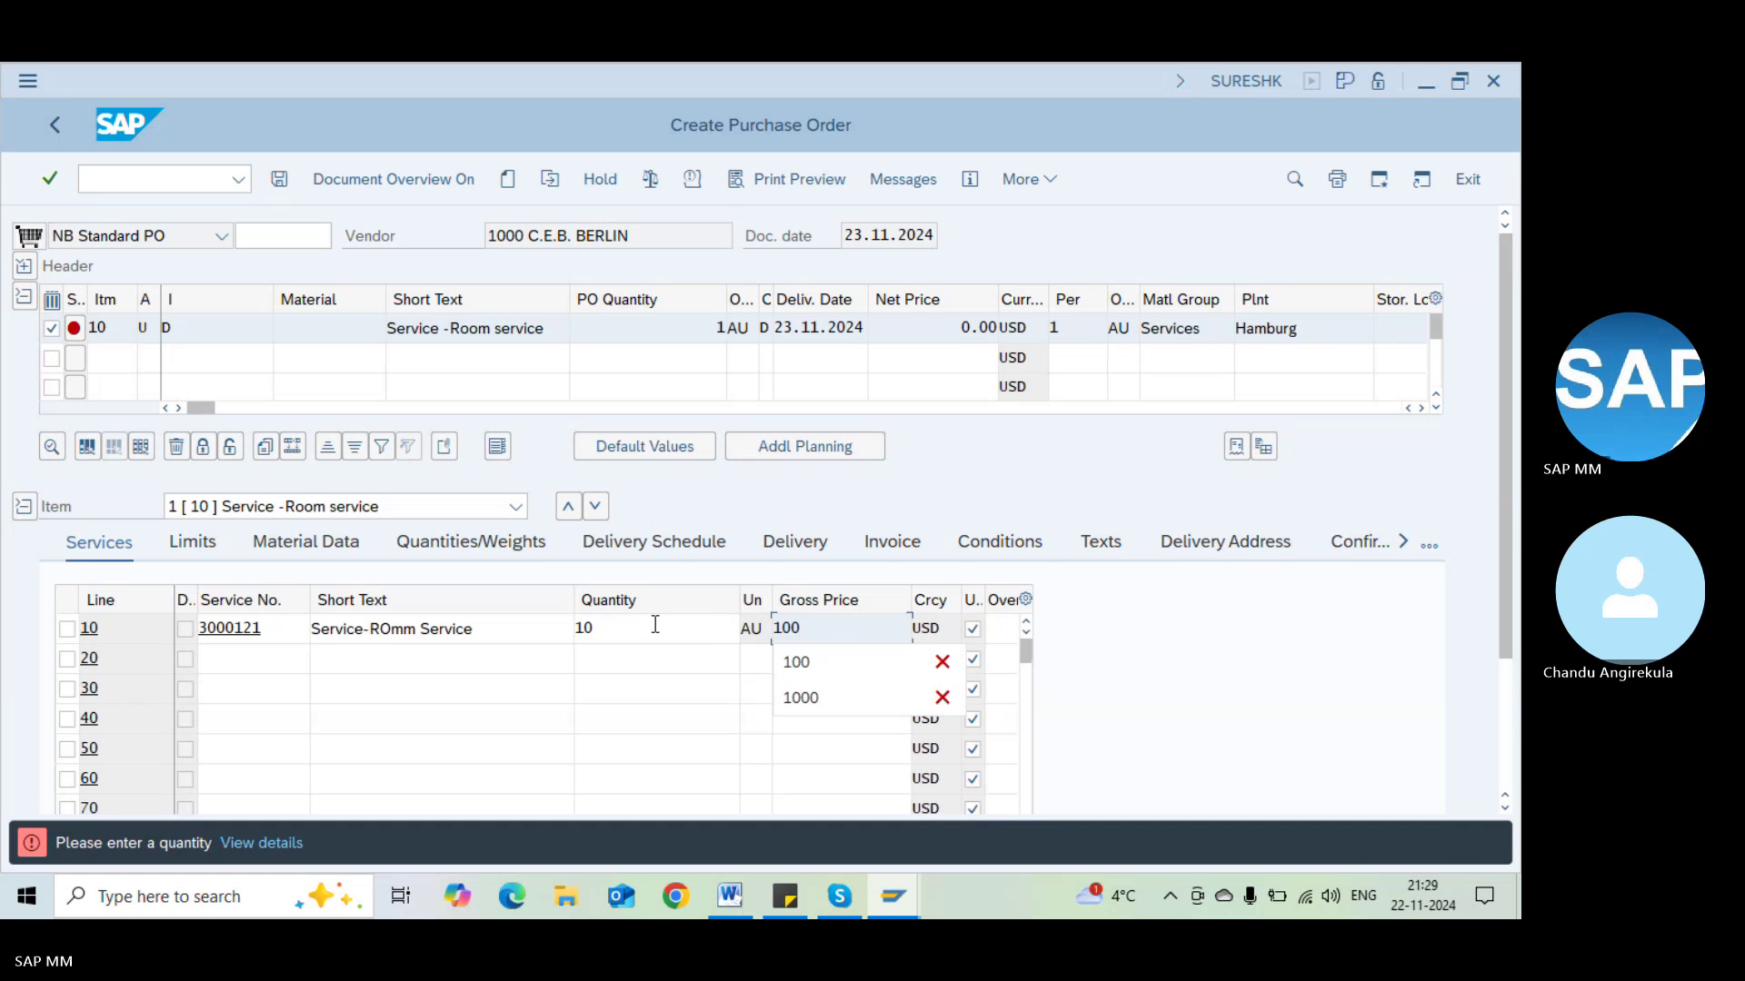
key(Return)
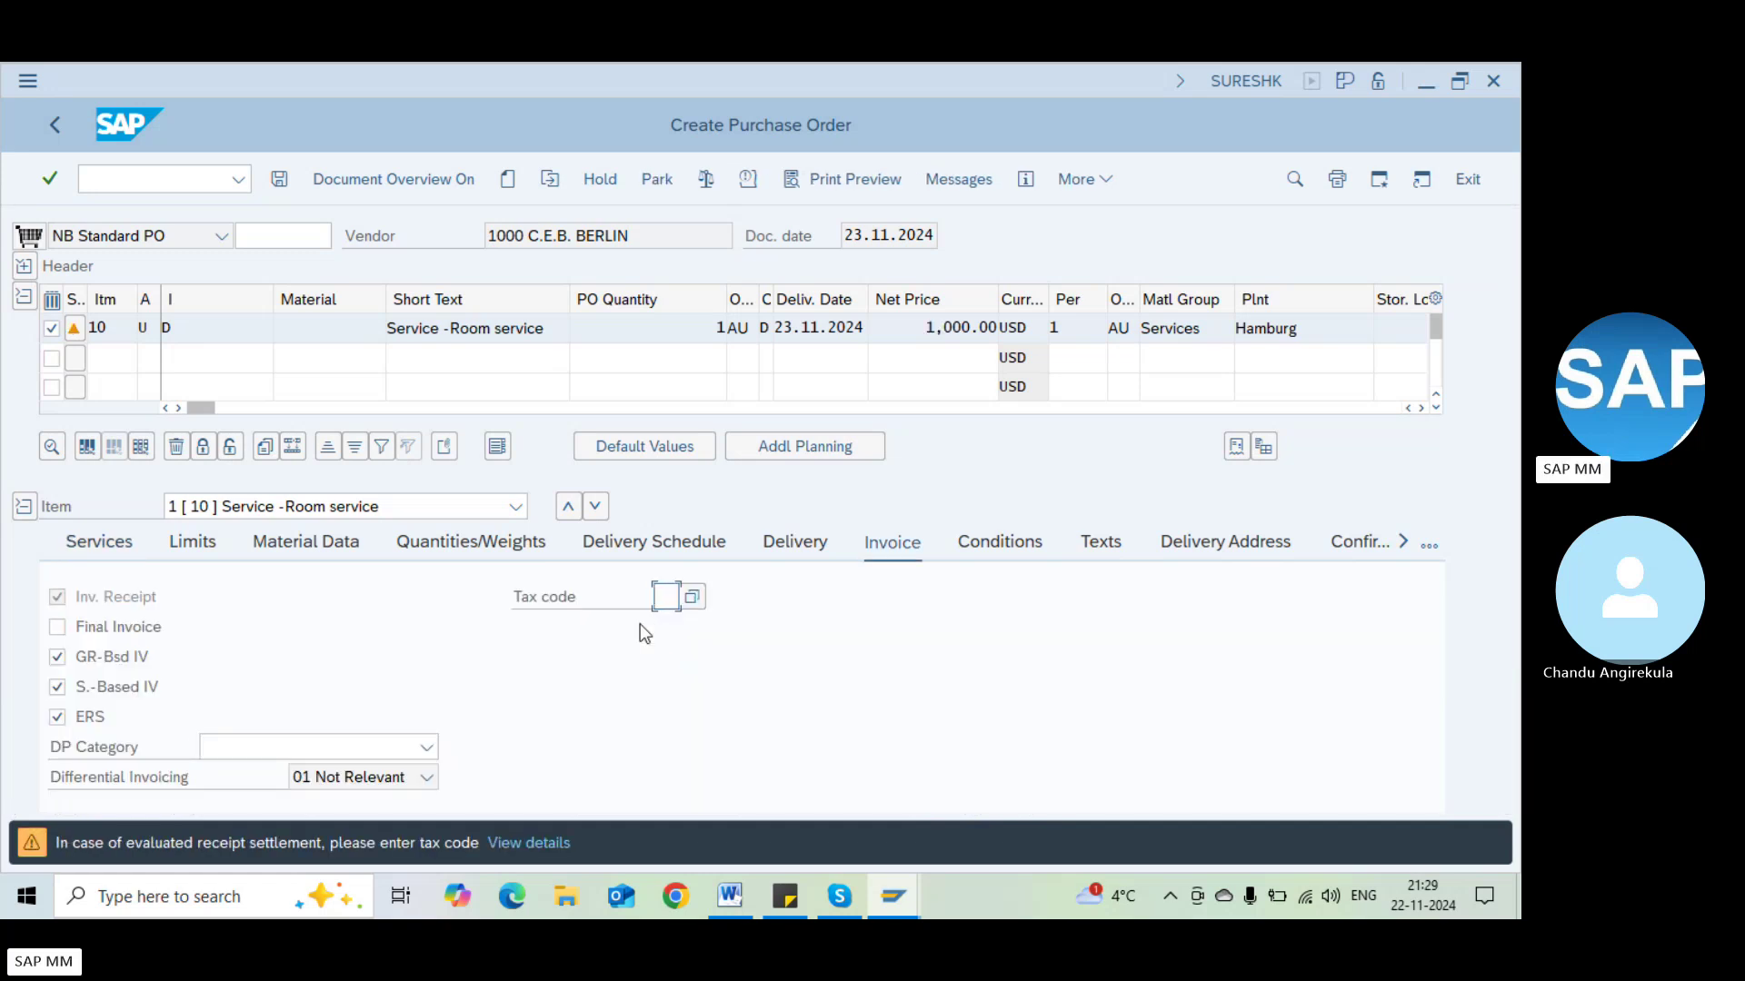
Turn off ERS in item 10's invoice data and choose tax code 1I (Input tax 10%) from the possible entries
click(88, 716)
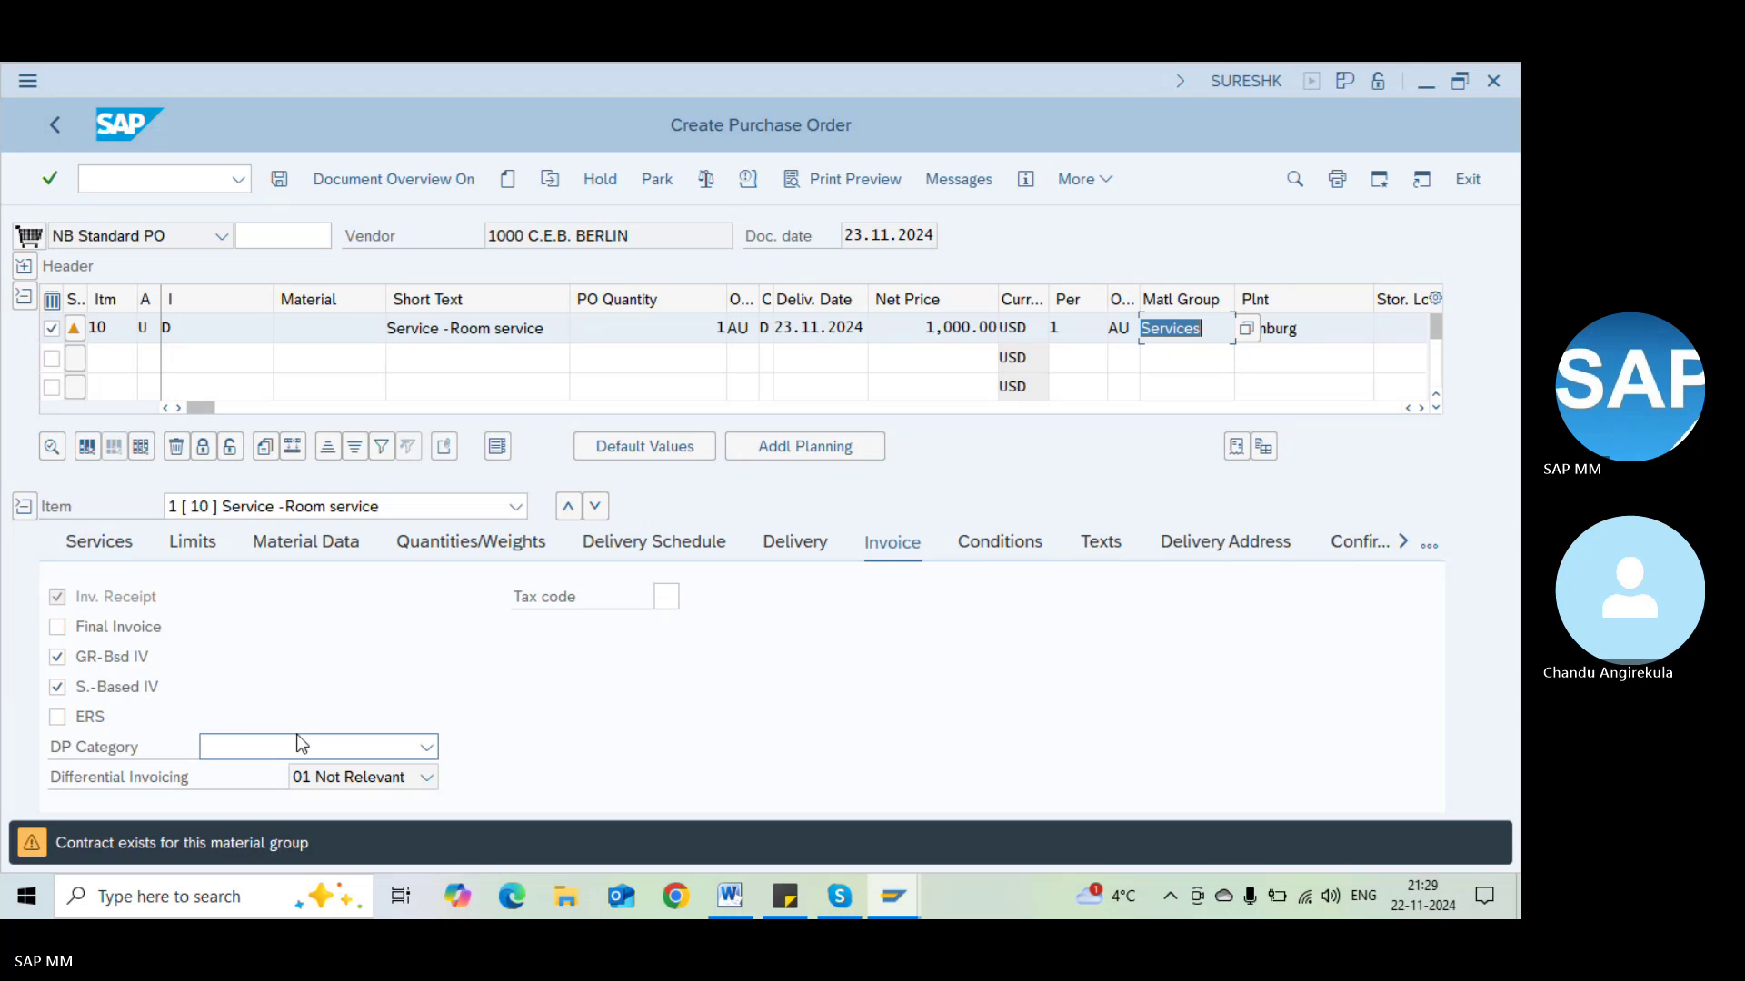
click(665, 600)
key(F4)
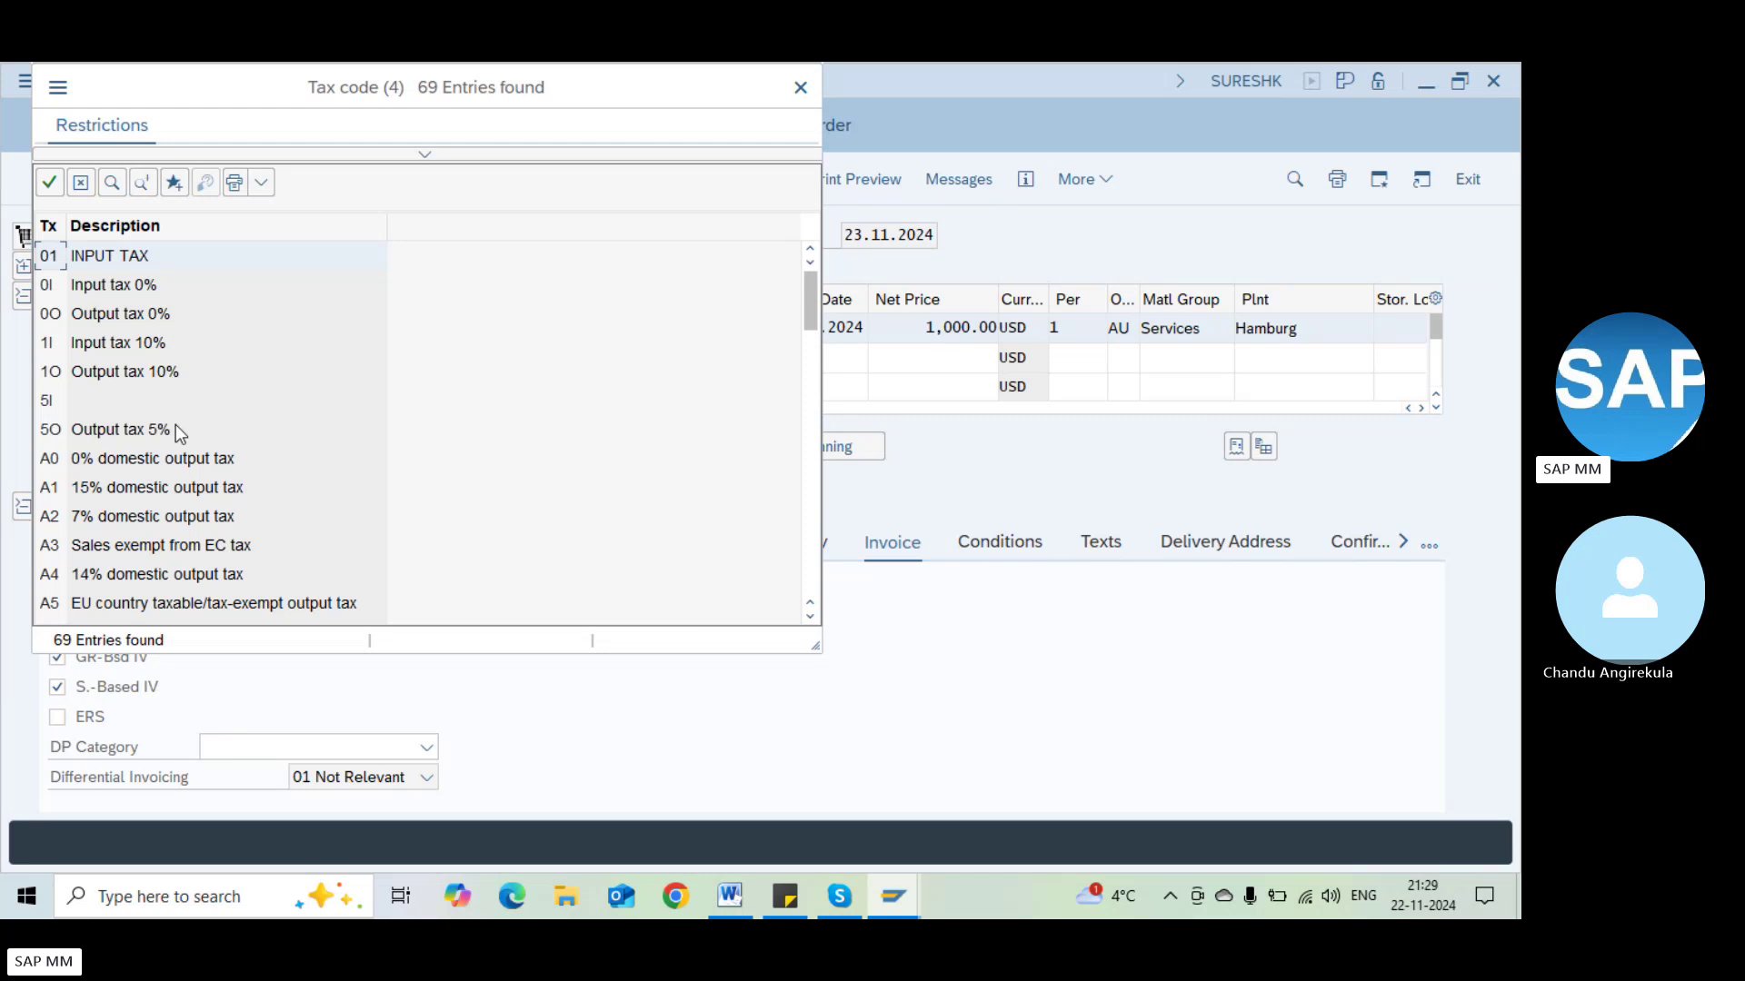
double_click(87, 344)
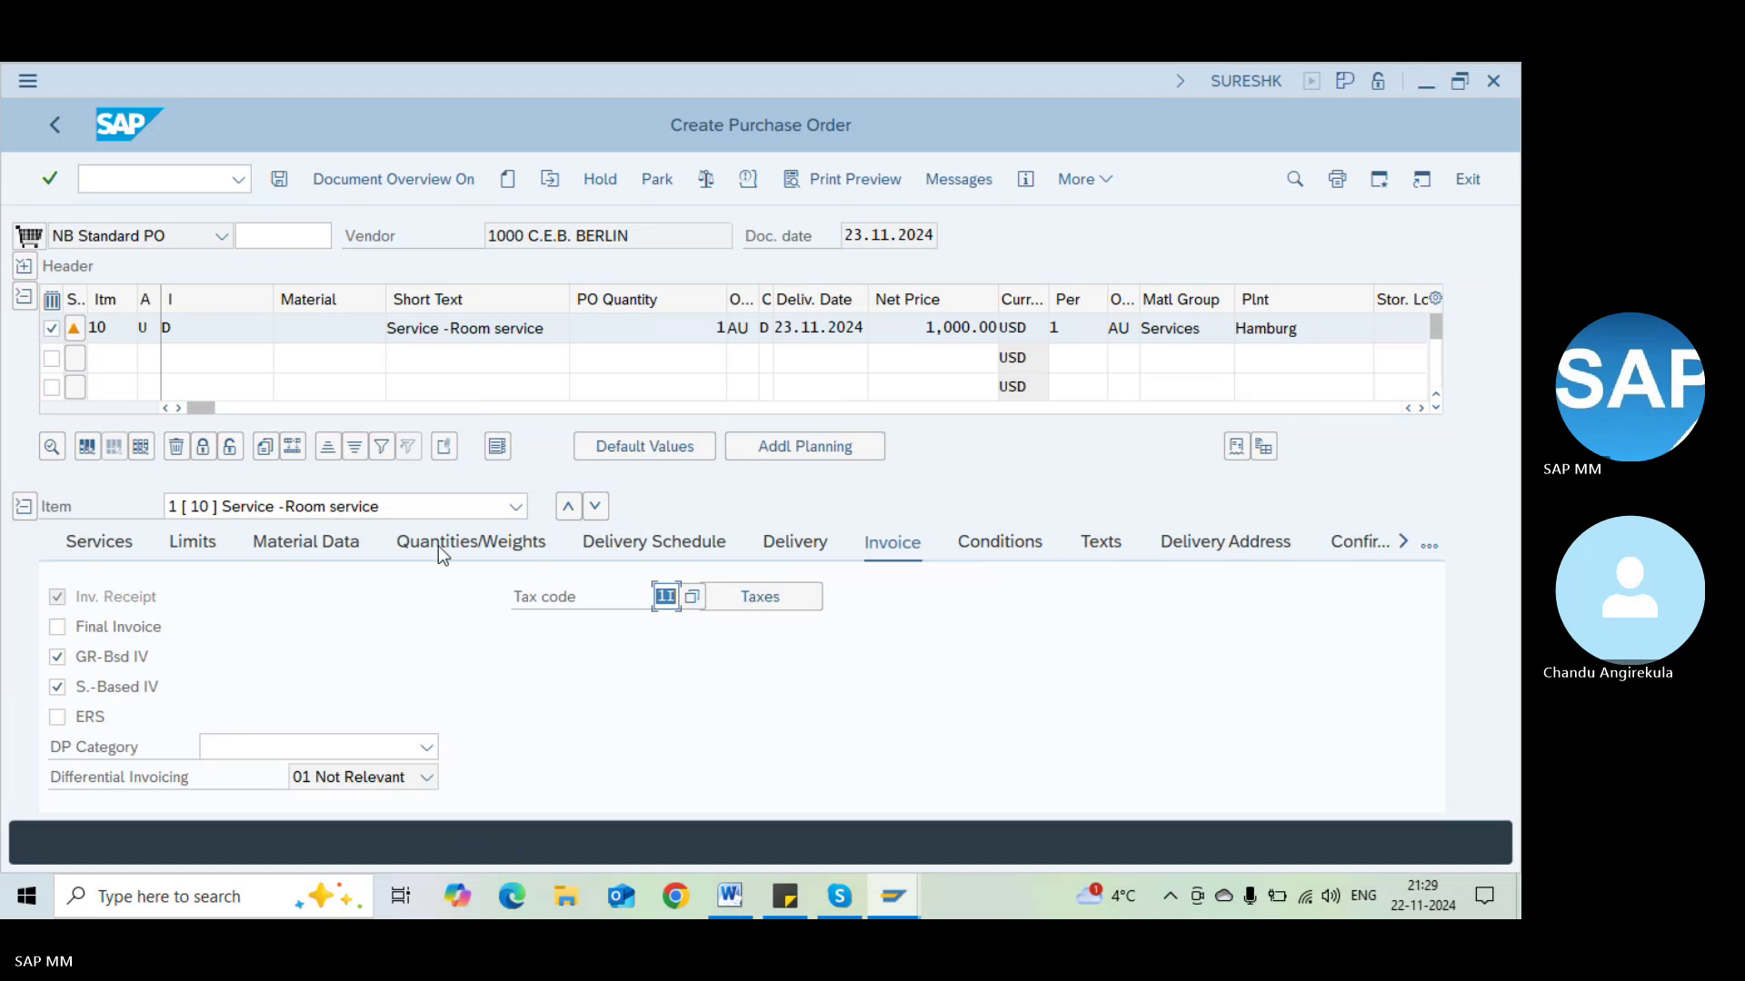
Review the tax calculation for item 10 and return to the purchase order
click(733, 586)
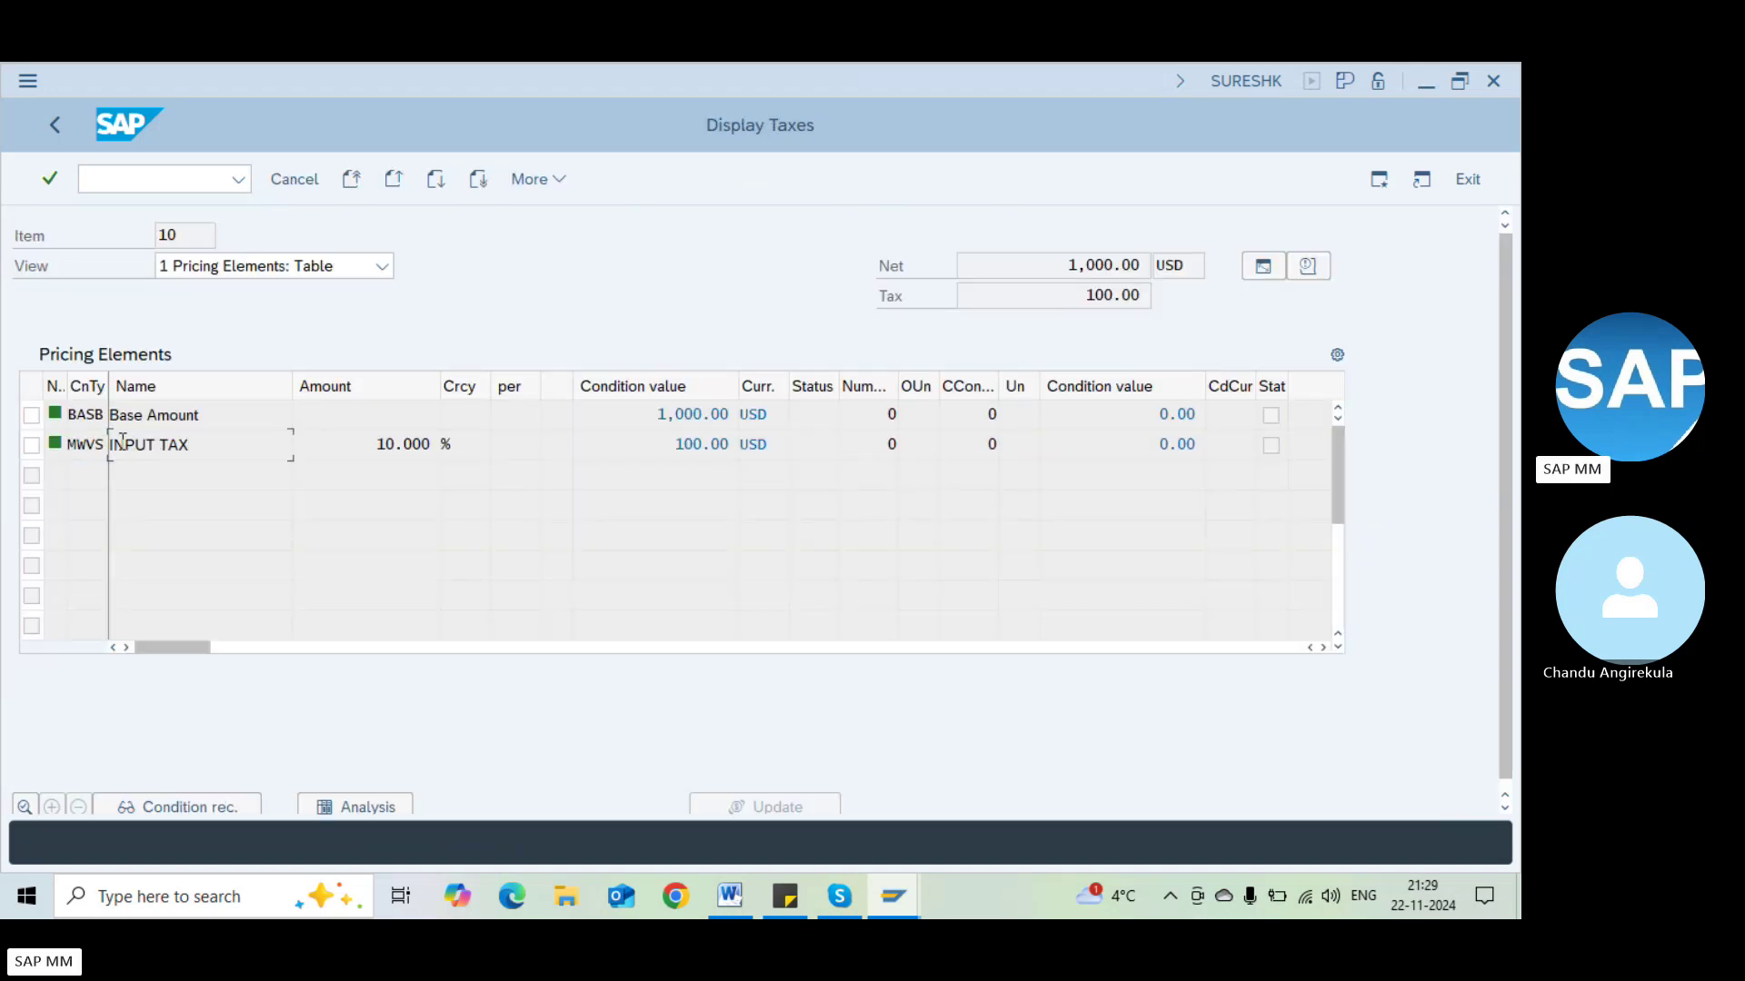
click(347, 451)
key(F3)
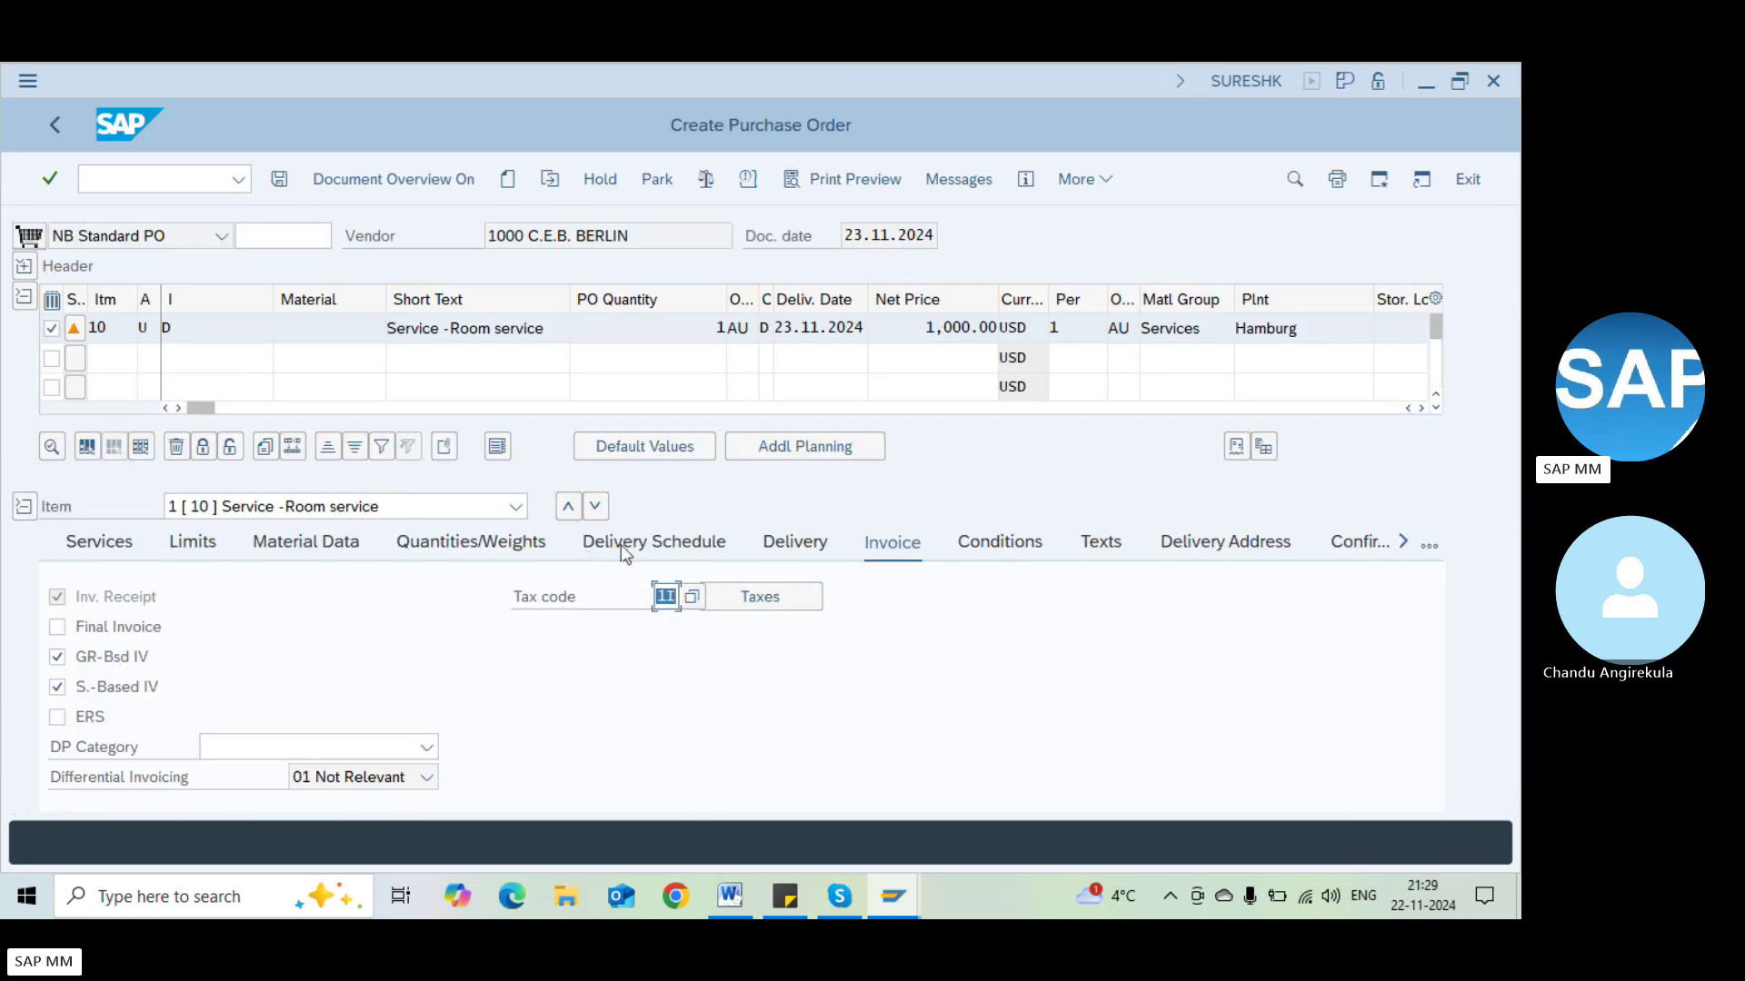
Replace the short text of service line 10 with "RoomService - Floor Cleaning"
click(112, 553)
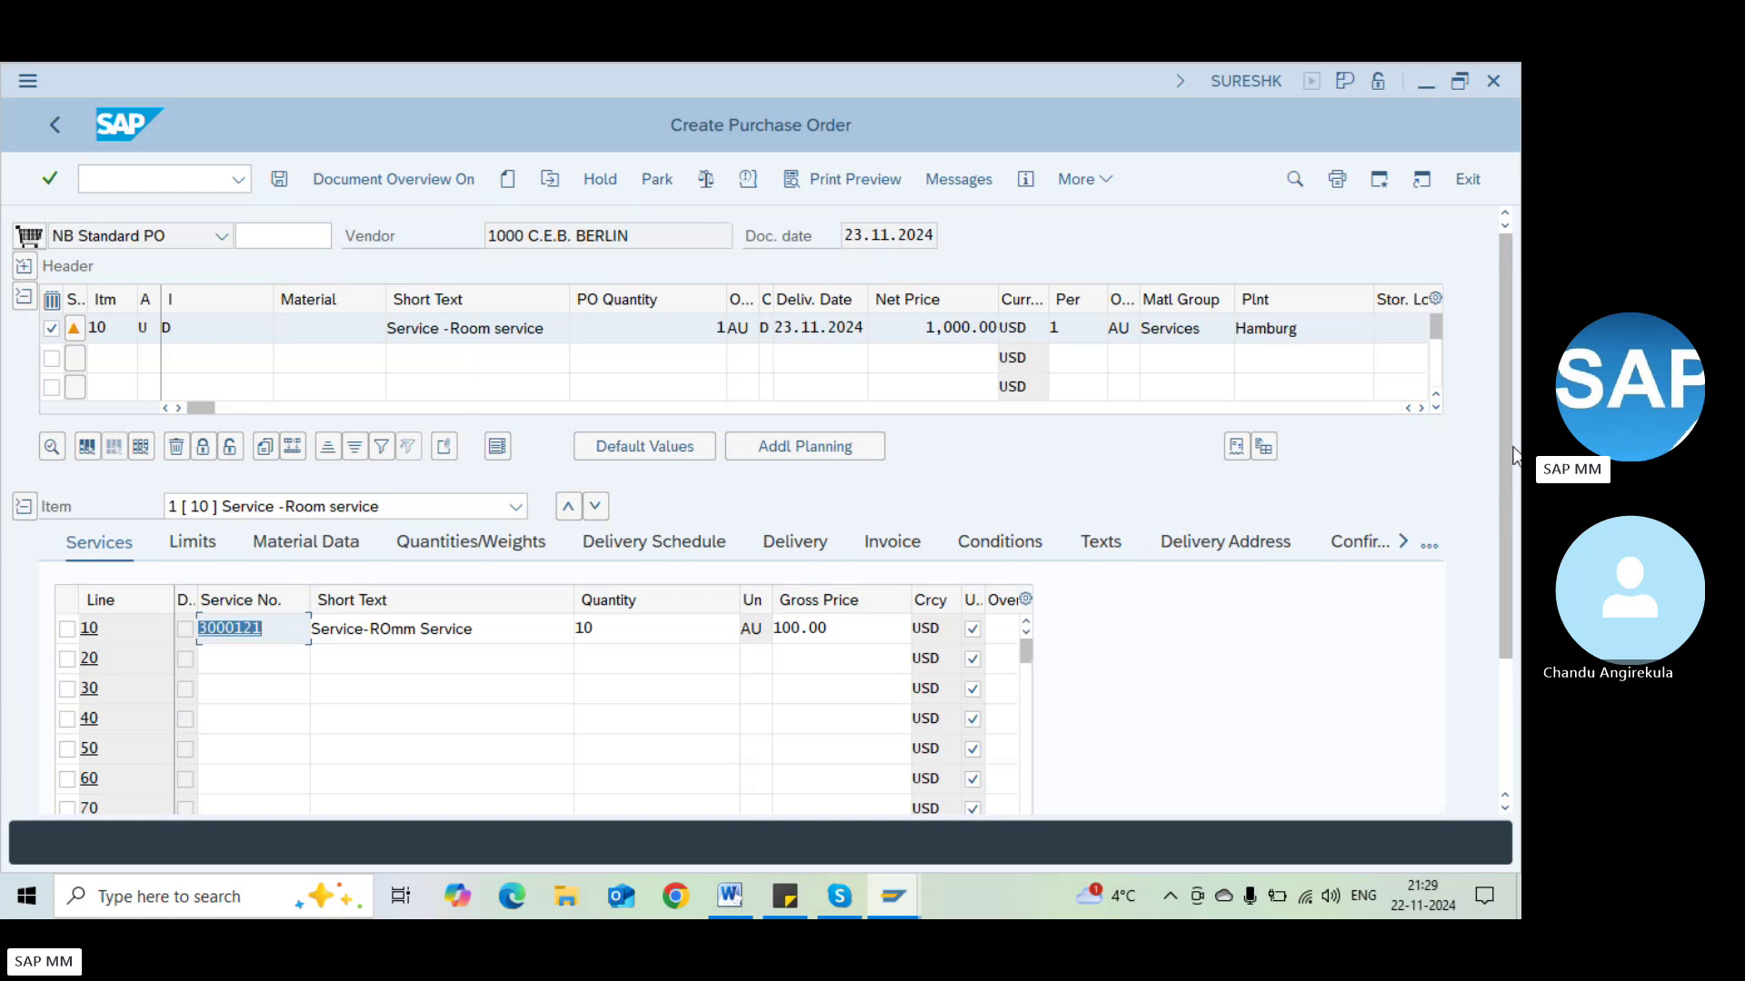
drag(1514, 454, 1514, 651)
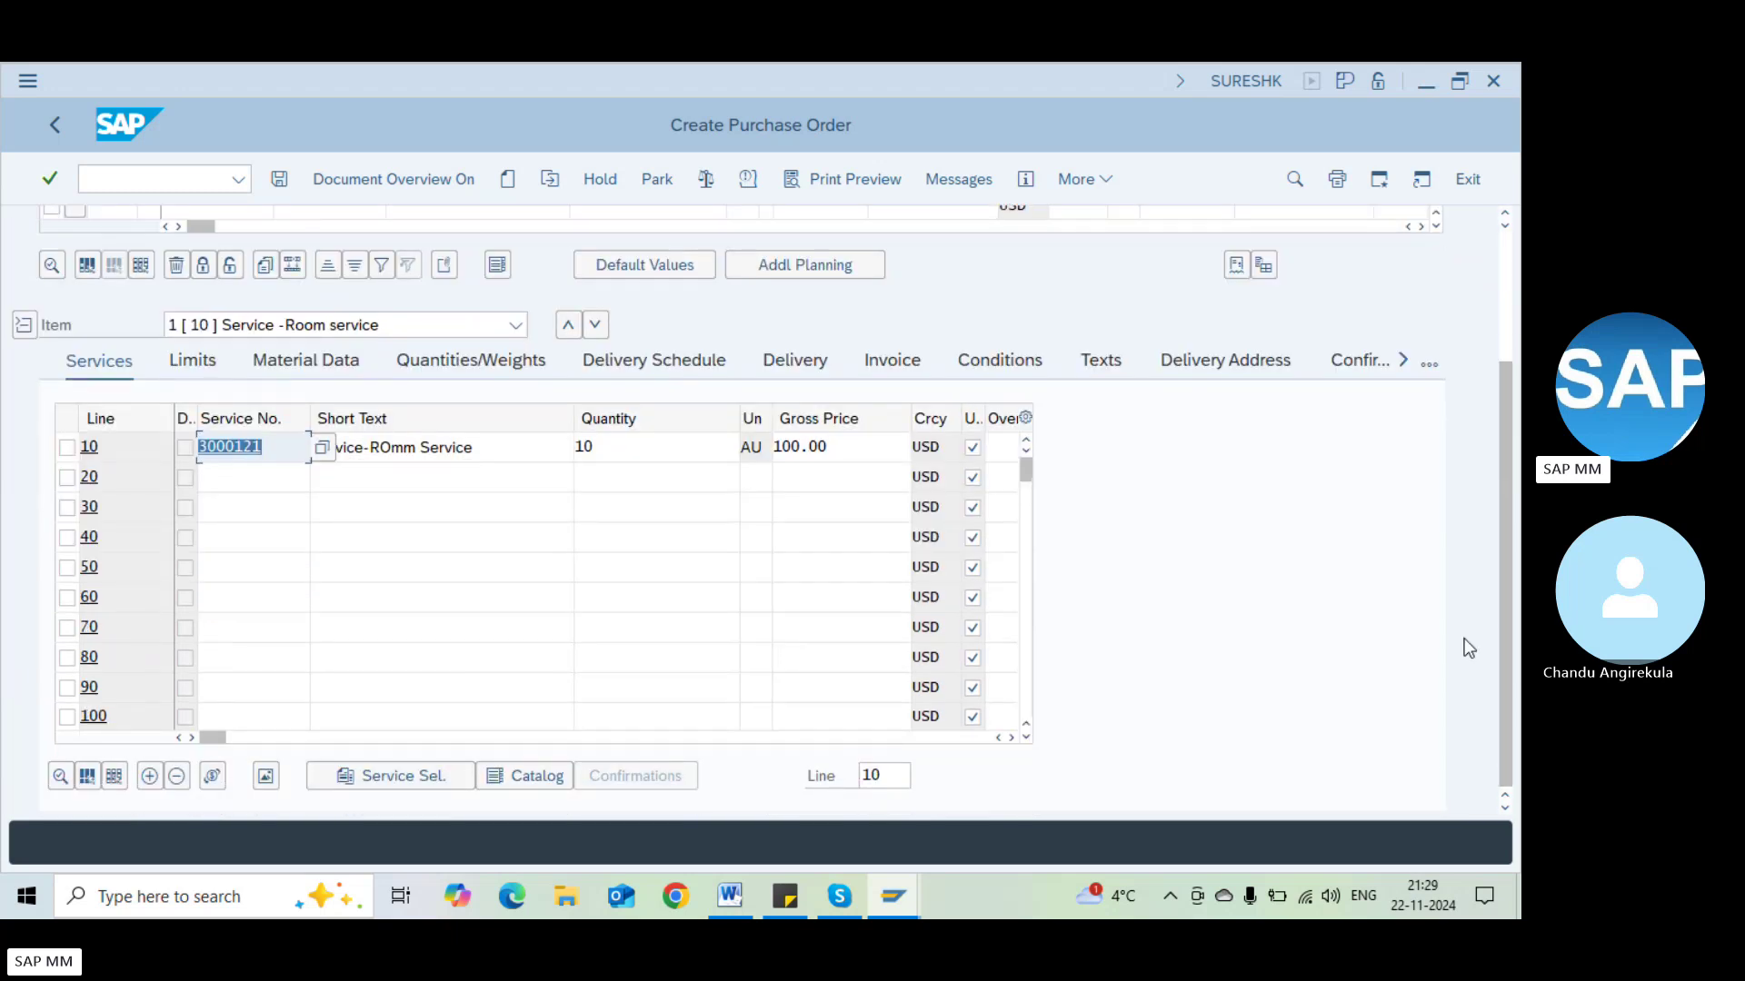
click(439, 451)
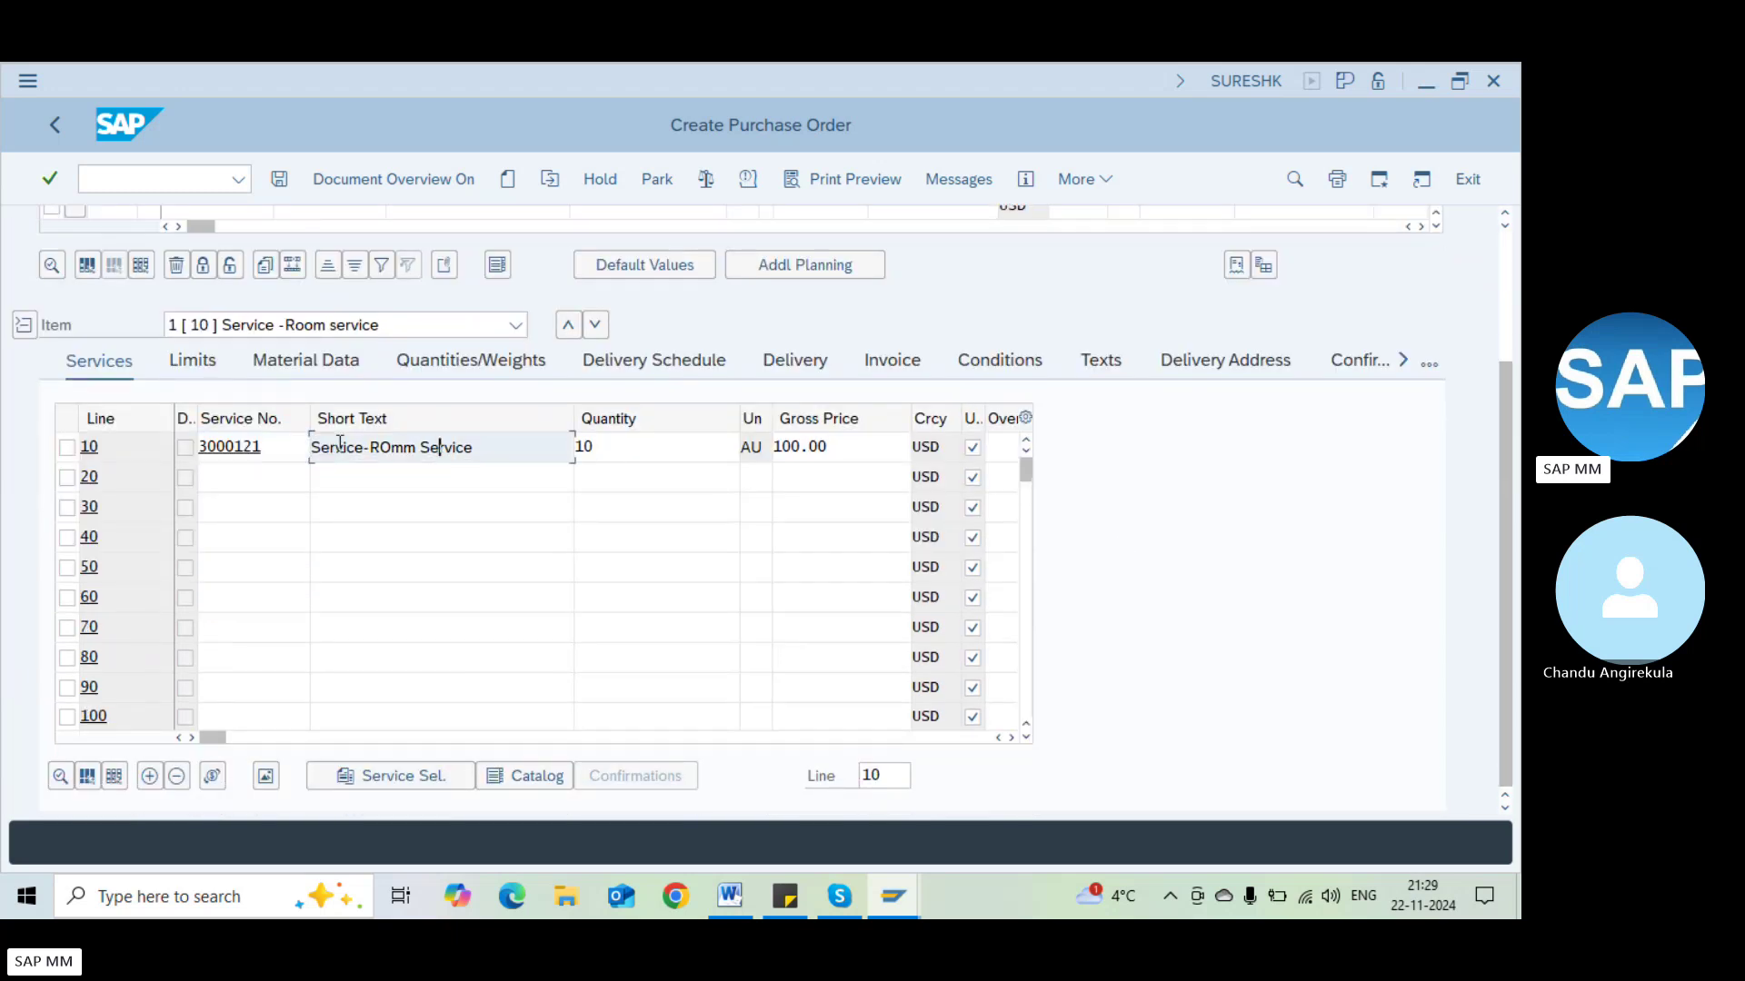
click(287, 446)
click(497, 455)
drag(467, 450, 313, 464)
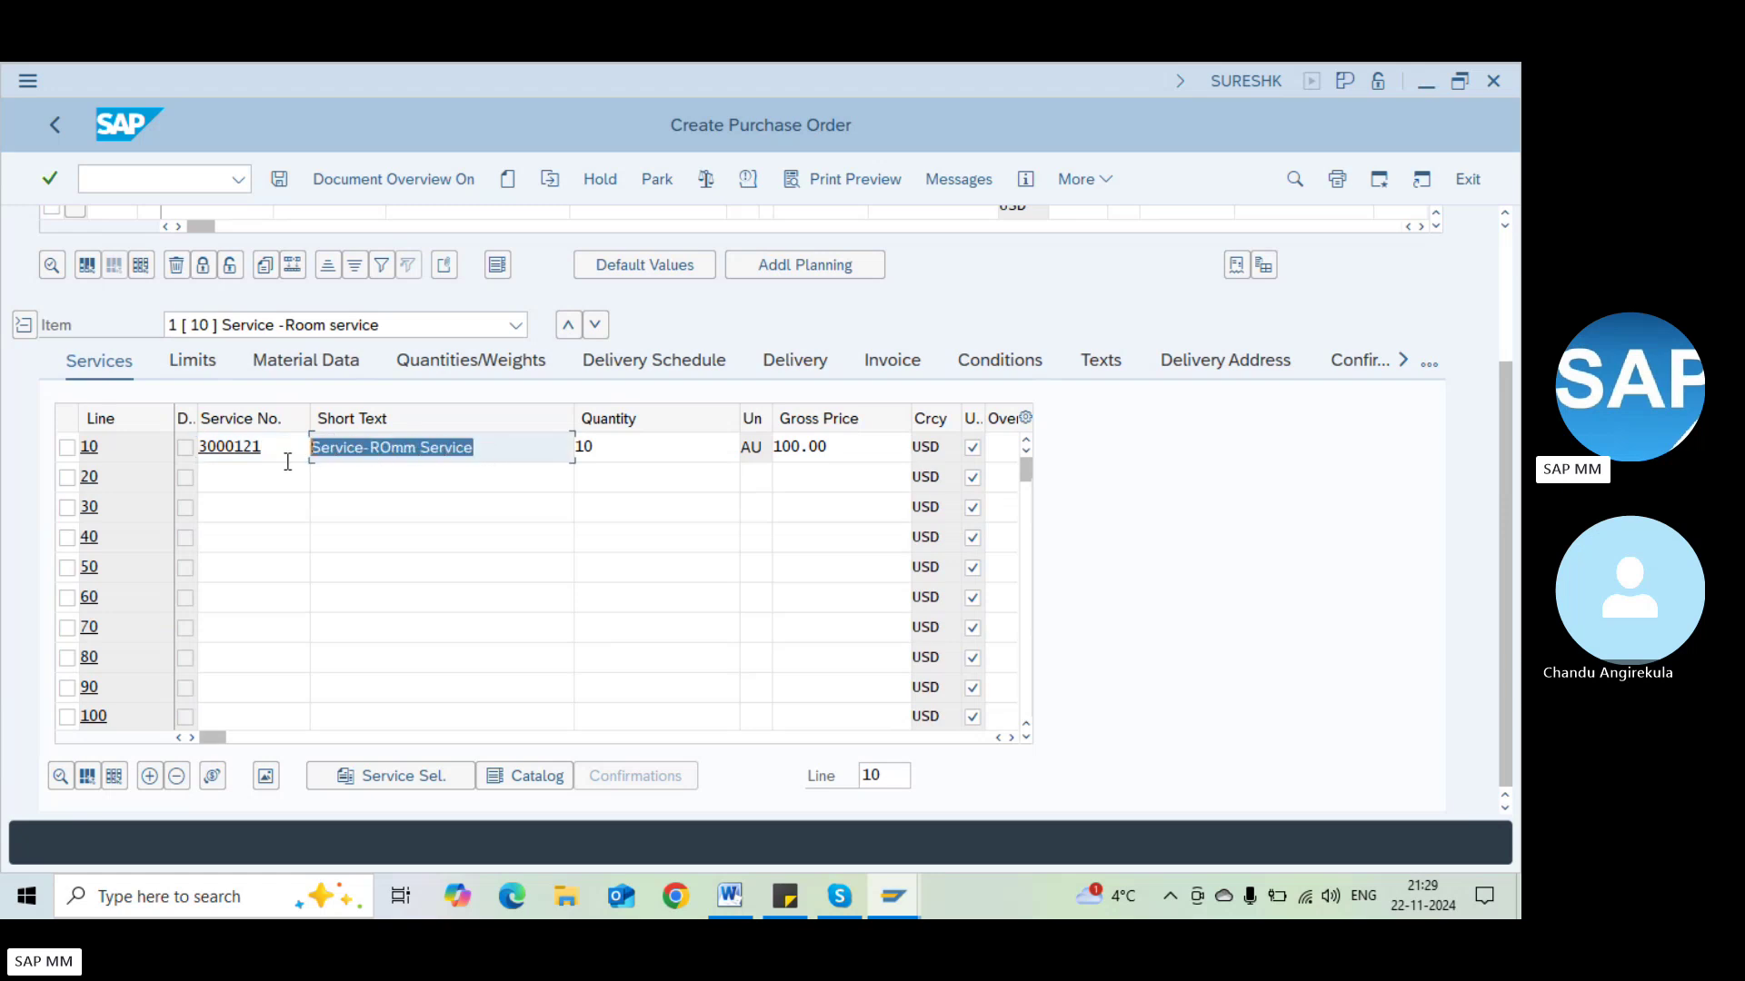
click(500, 447)
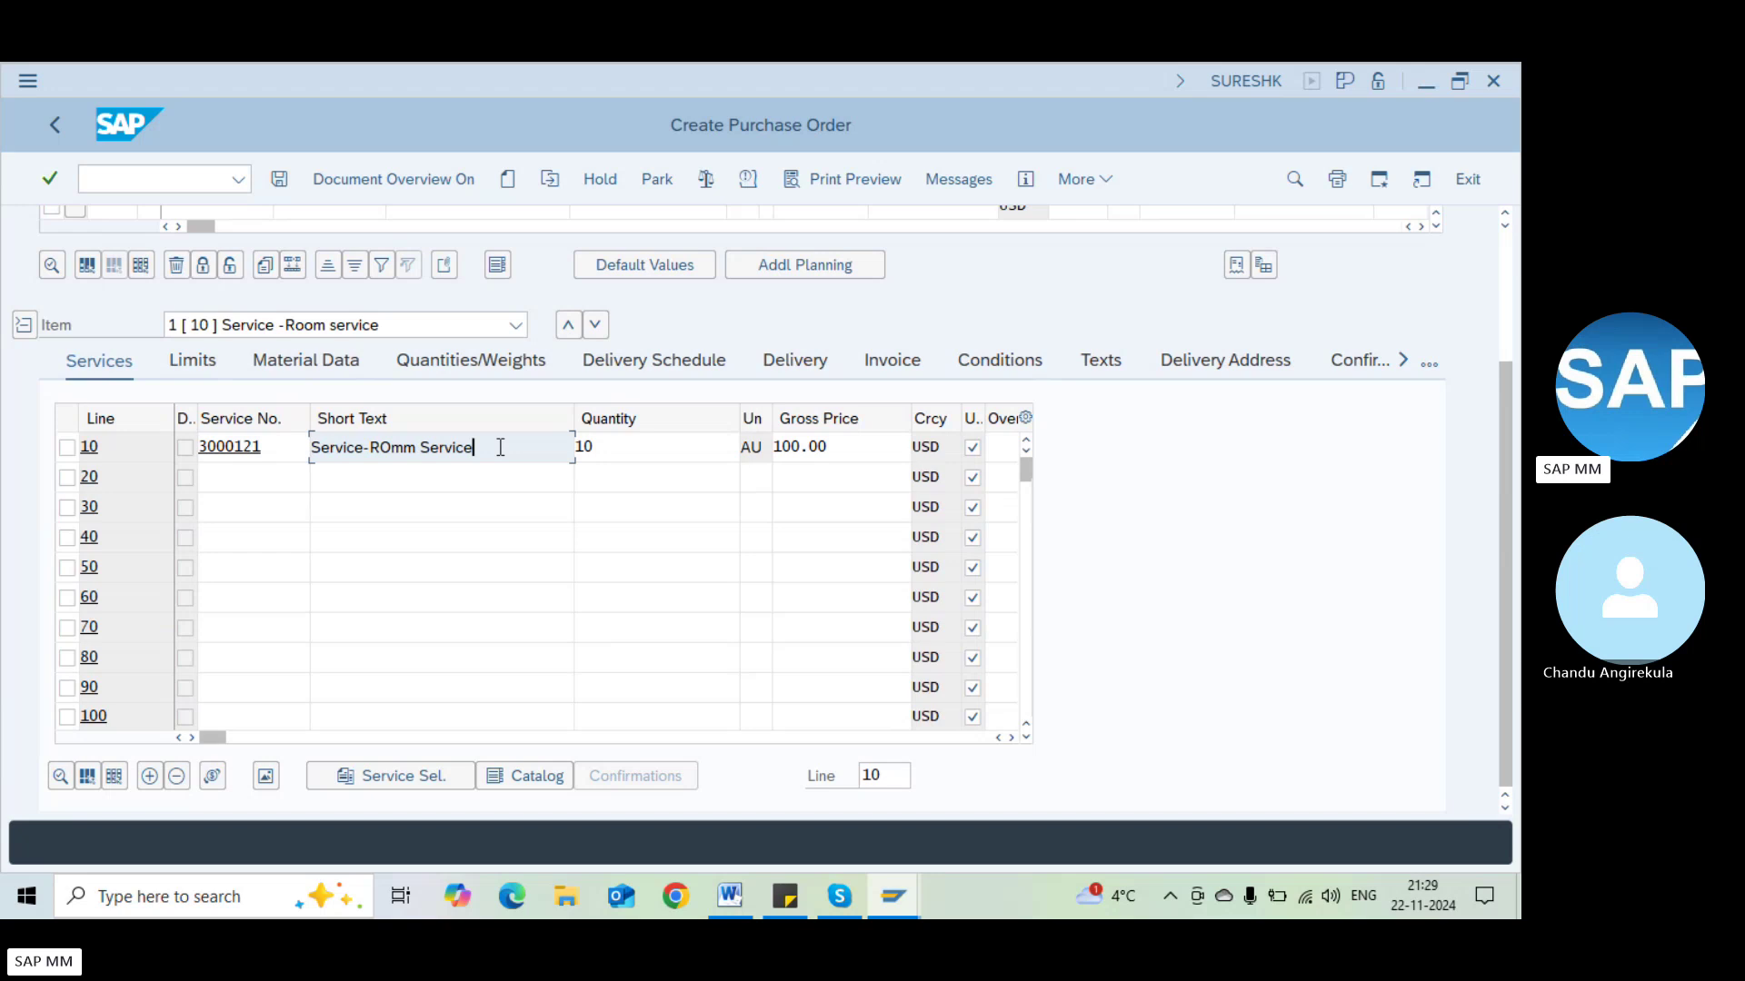
key(BackSpace)
key(BackSpace)
key(BackSpace)
key(BackSpace)
key(BackSpace)
key(BackSpace)
key(BackSpace)
key(BackSpace)
key(BackSpace)
key(BackSpace)
key(BackSpace)
key(BackSpace)
key(BackSpace)
key(BackSpace)
key(BackSpace)
key(BackSpace)
key(BackSpace)
key(BackSpace)
key(BackSpace)
key(BackSpace)
text(RoomService)
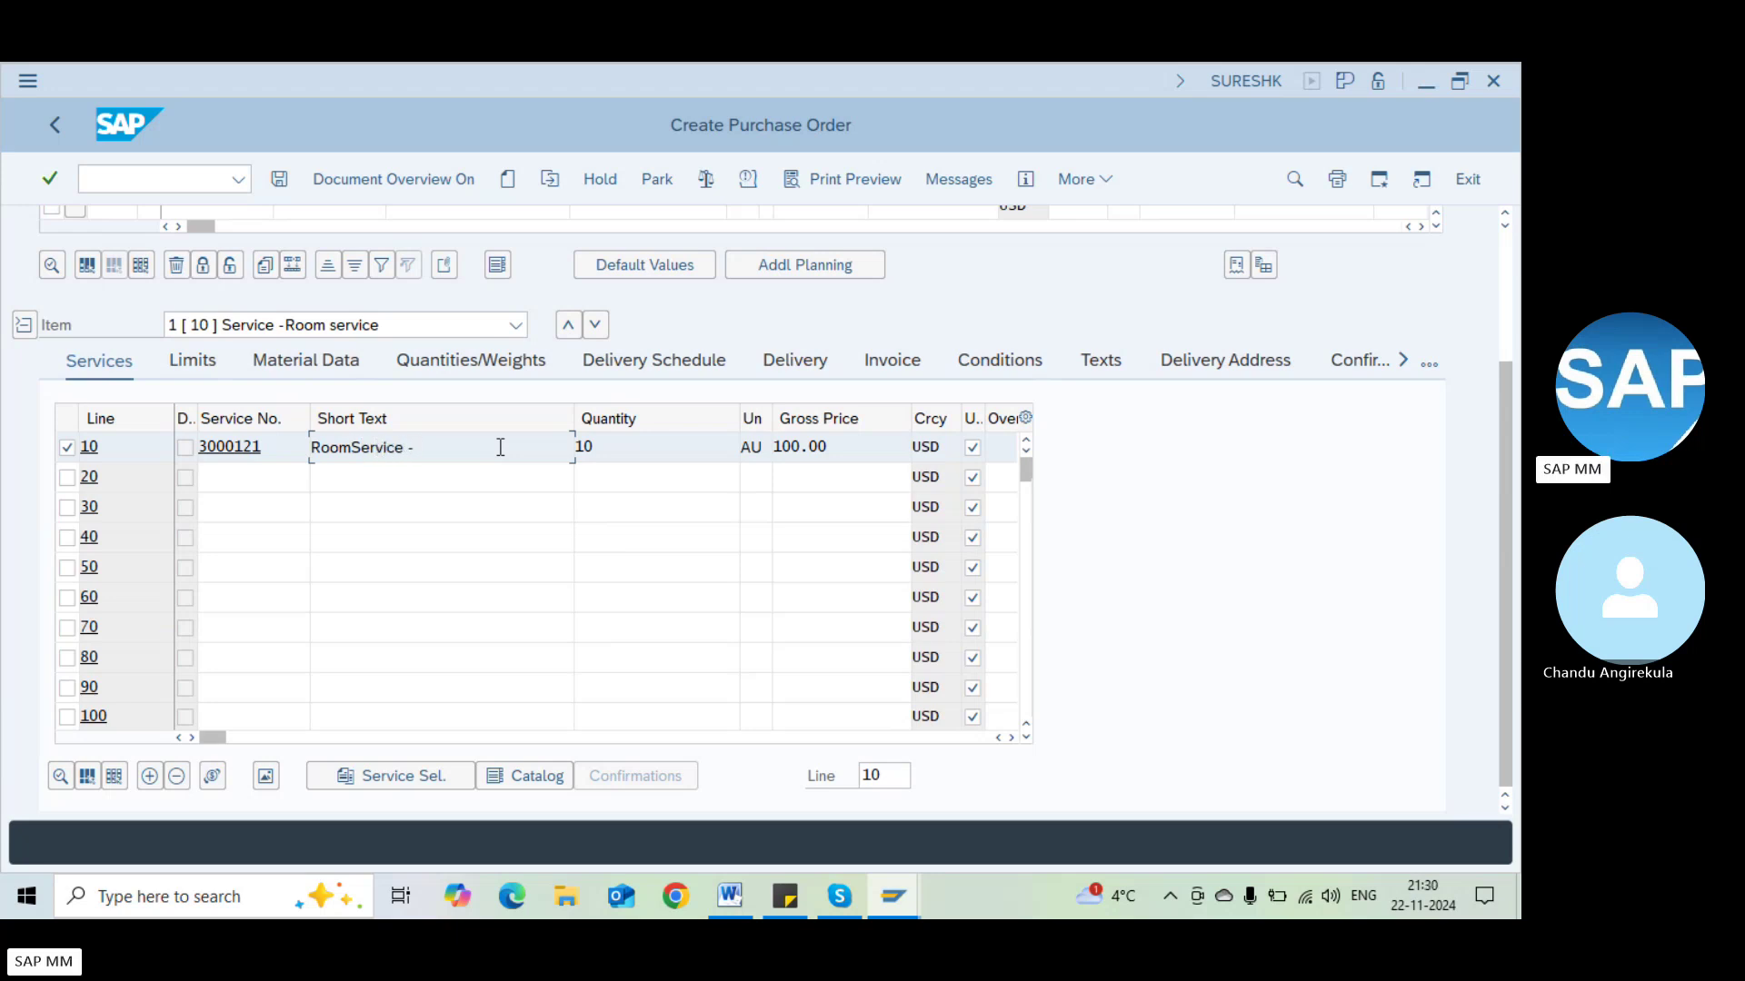
text(- Floor Cleaning)
Add service line 20 with service 3000121, short text "Room service- Groming", quantity 2 AU and gross price 2000
click(222, 482)
key(Down)
key(Return)
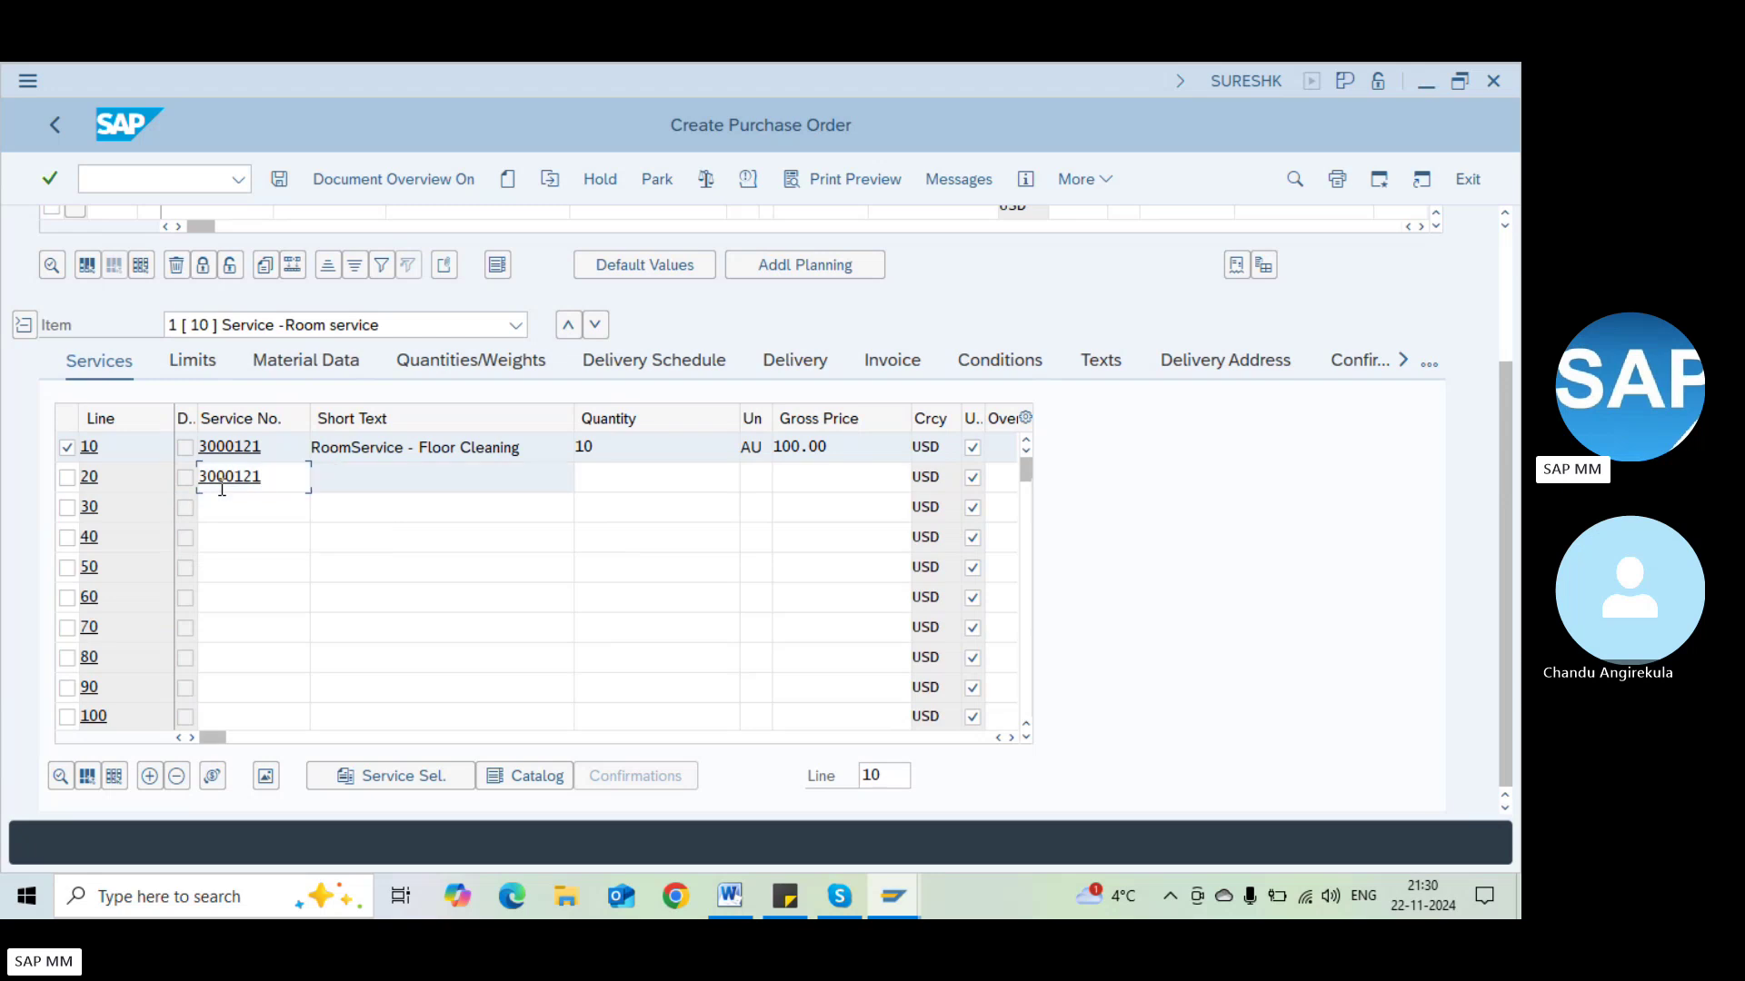
text(Roo)
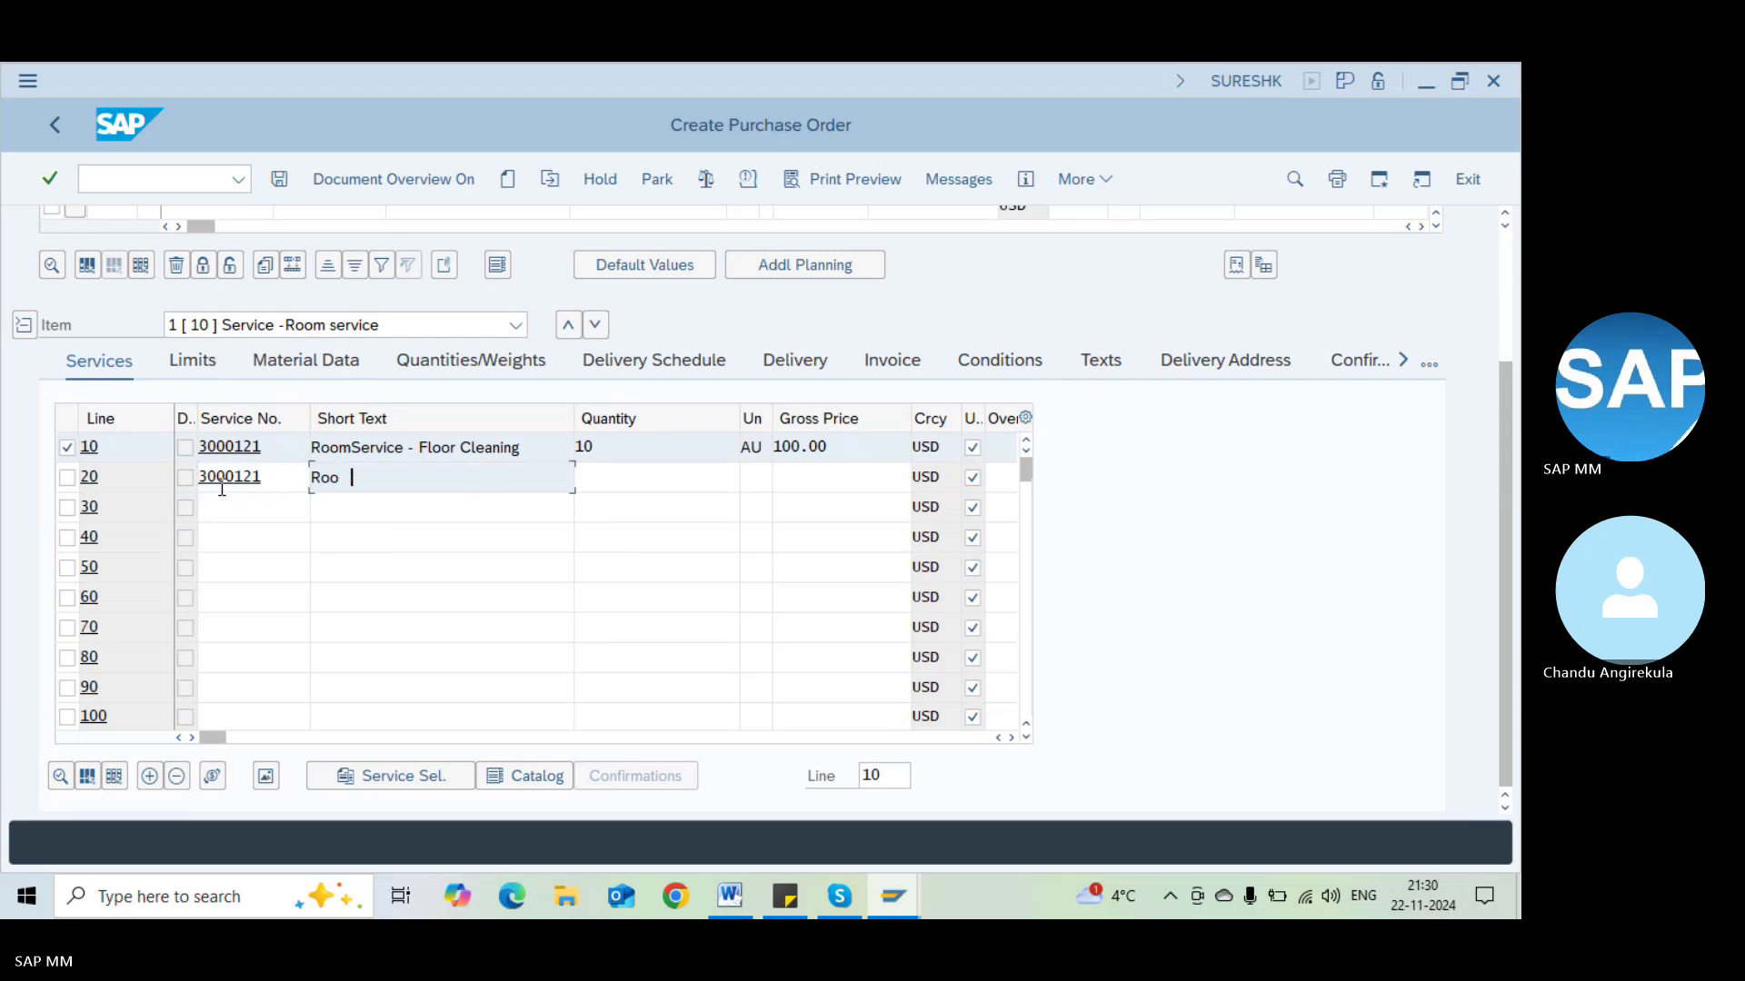
text(m seriv)
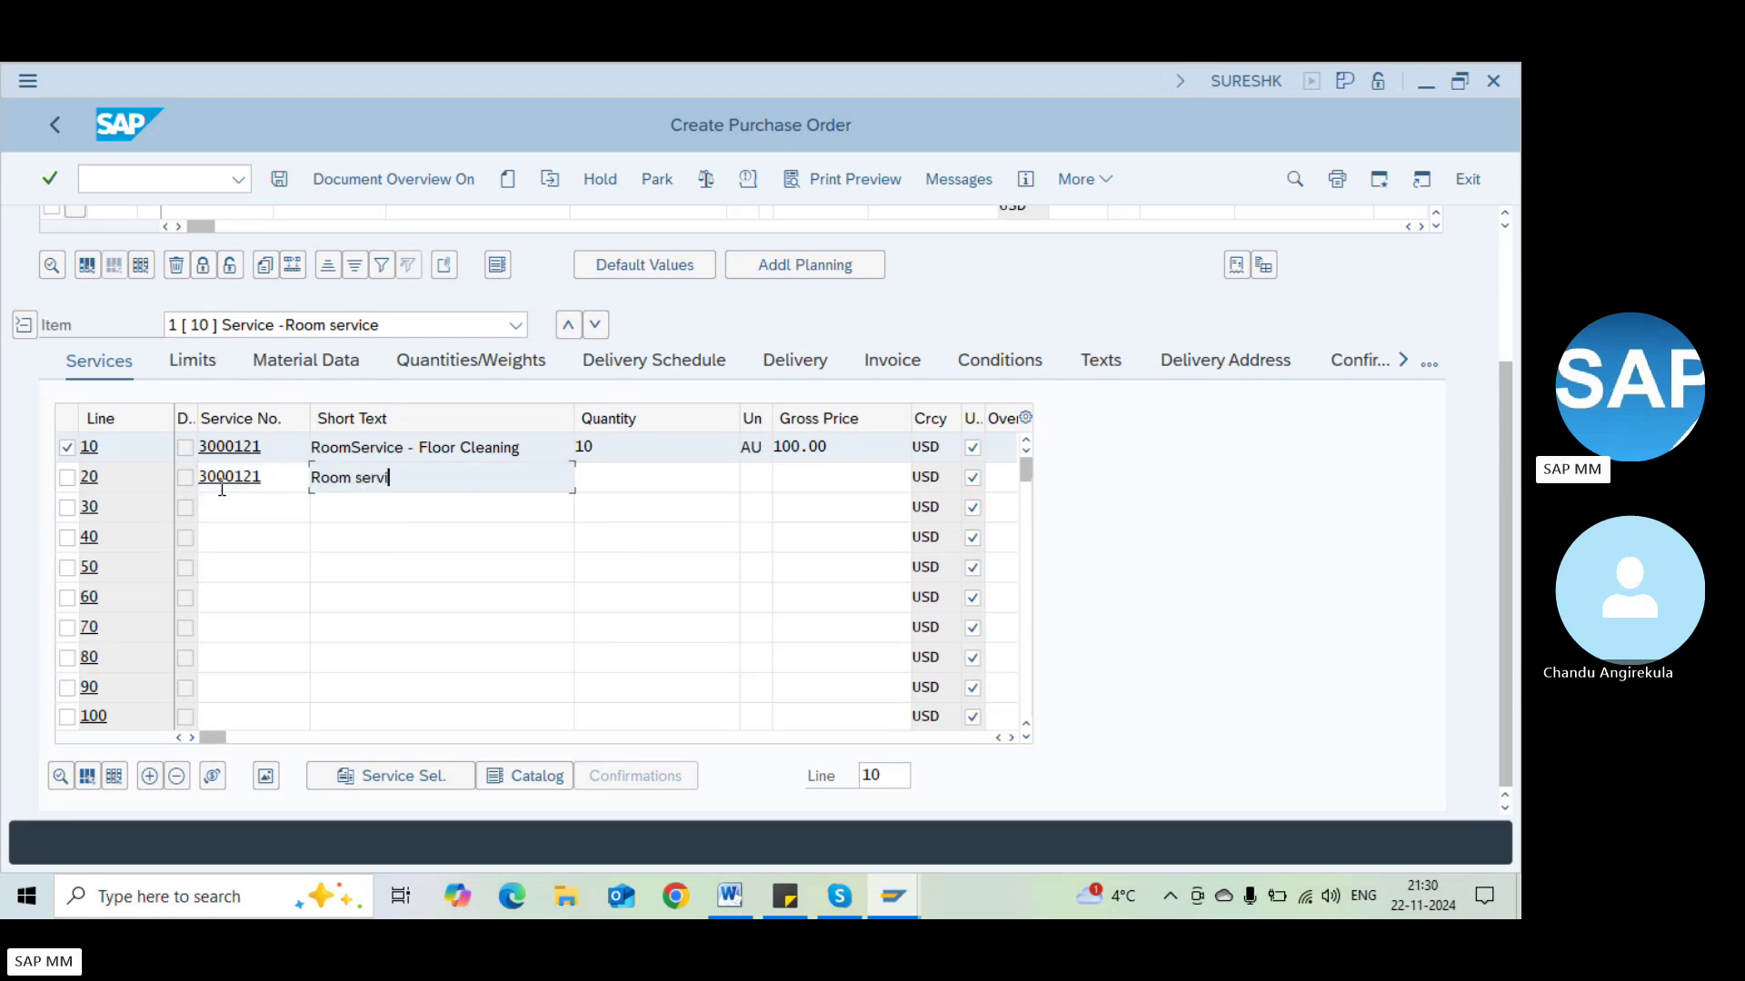
text(ce- Groming)
key(Tab)
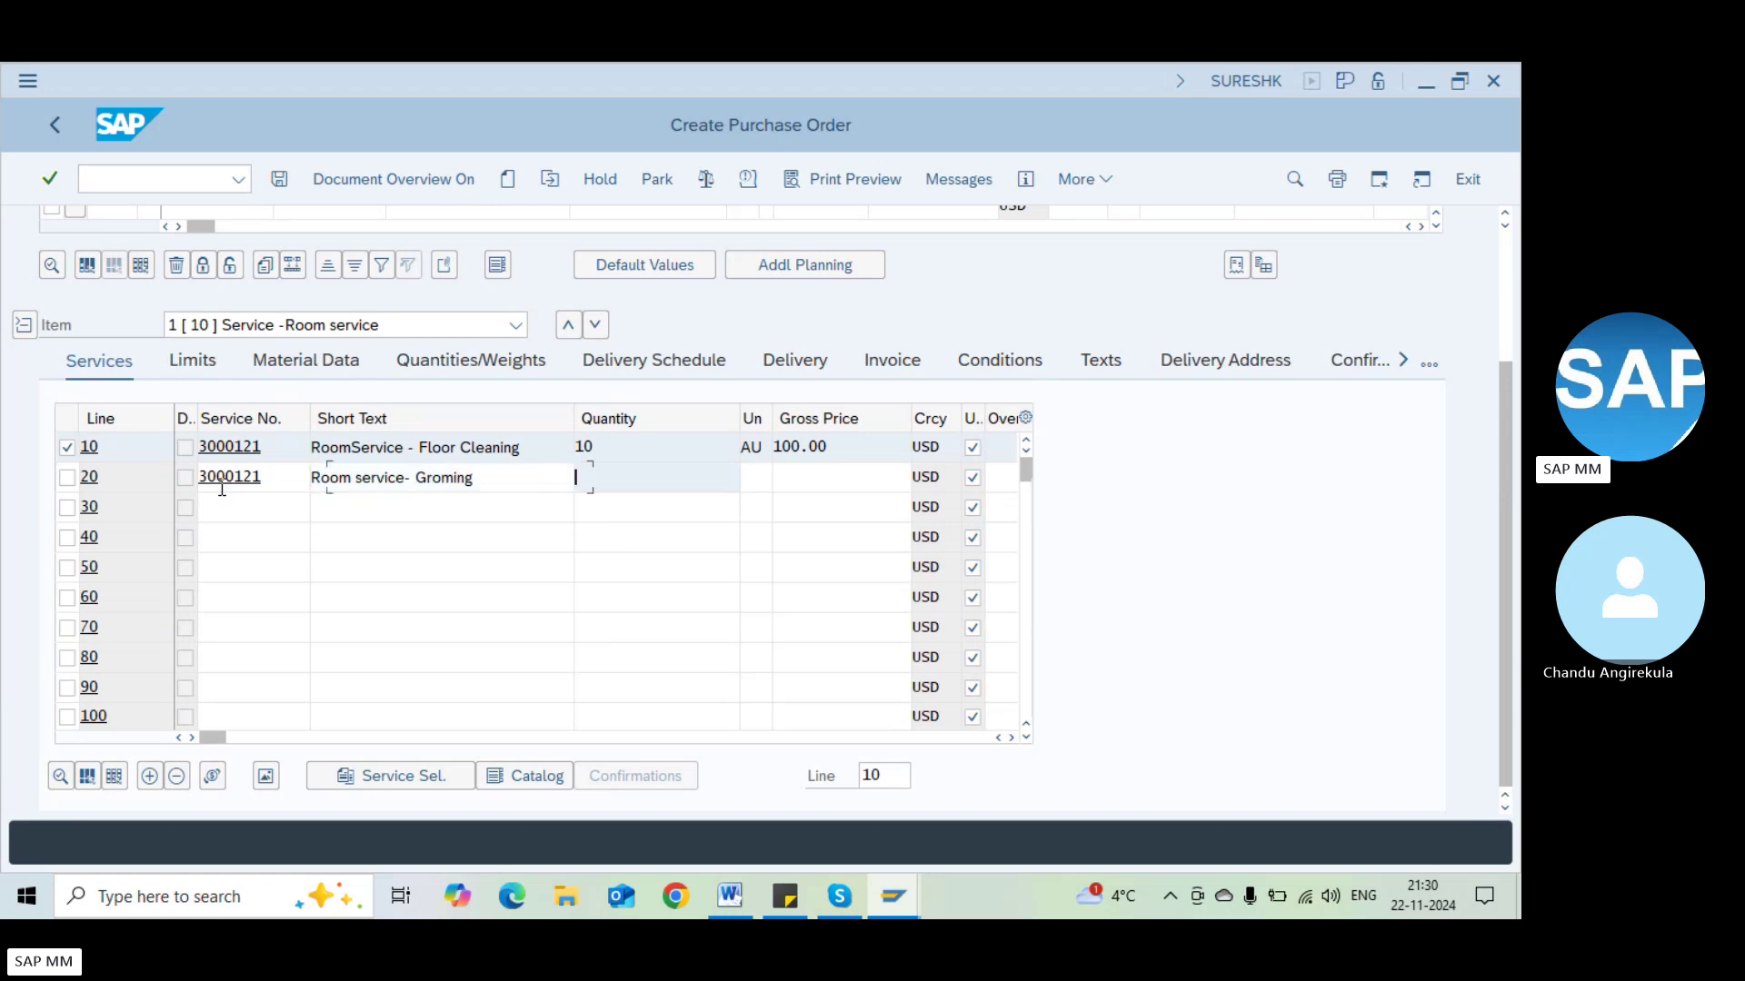
text(1)
key(BackSpace)
text(2)
key(Tab)
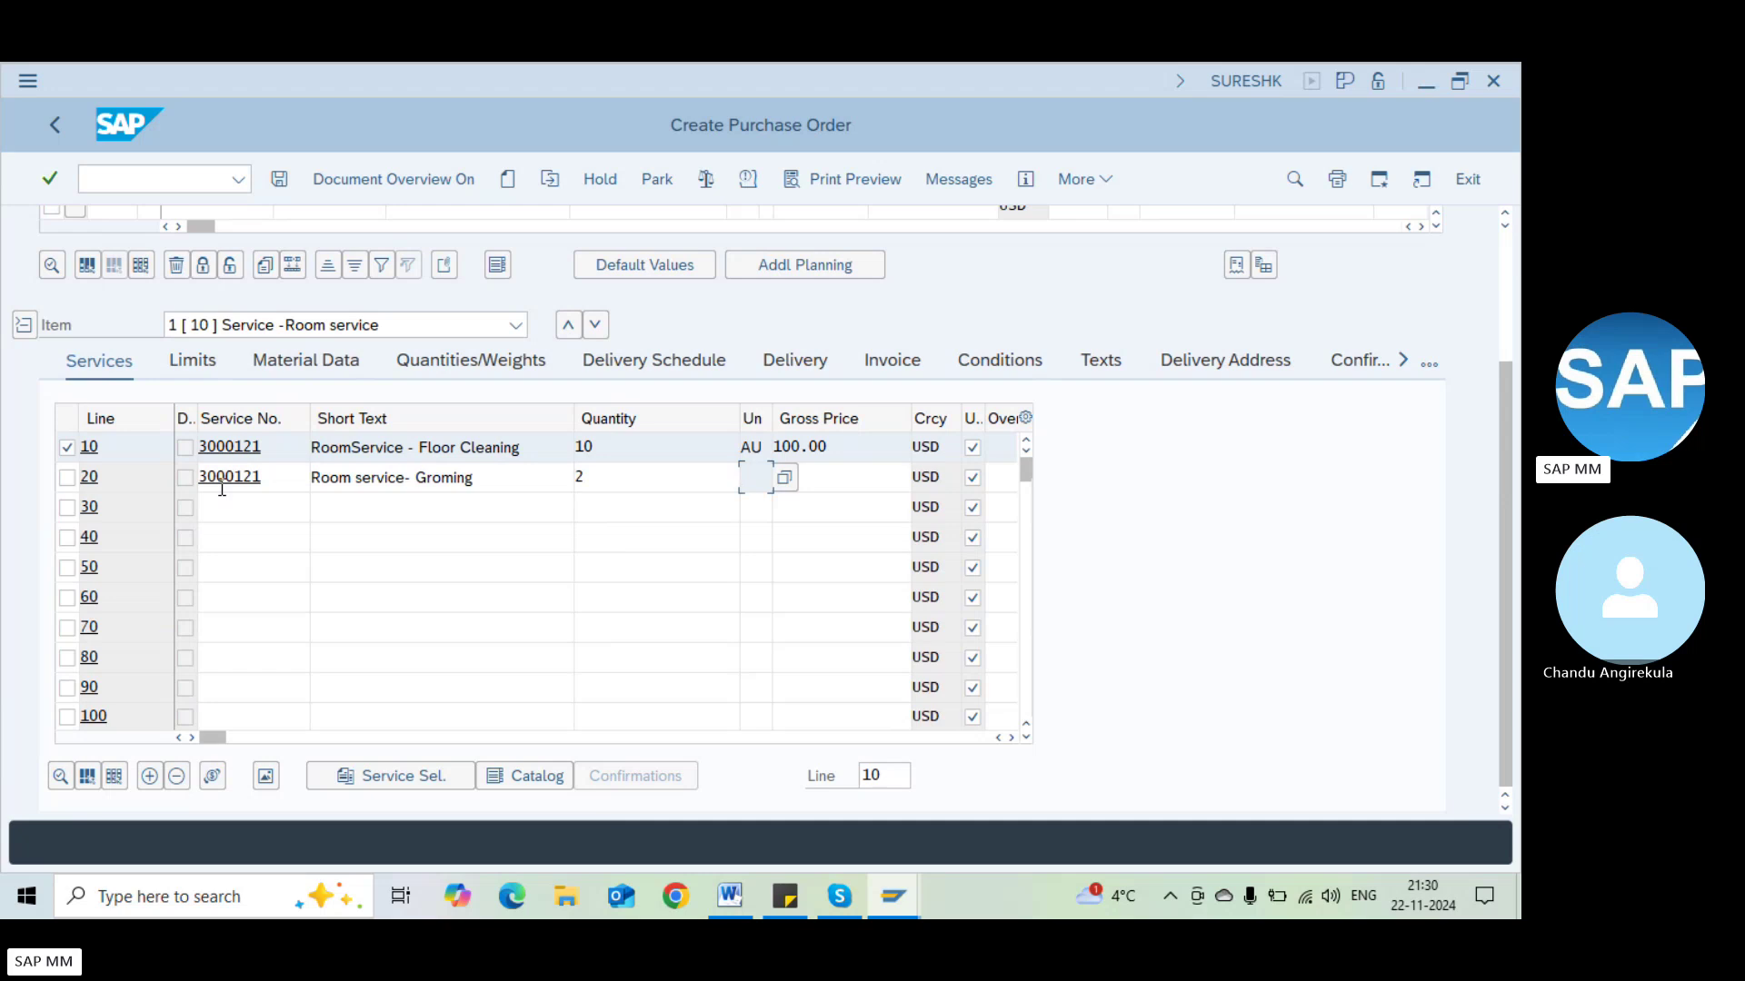
text(AU2000)
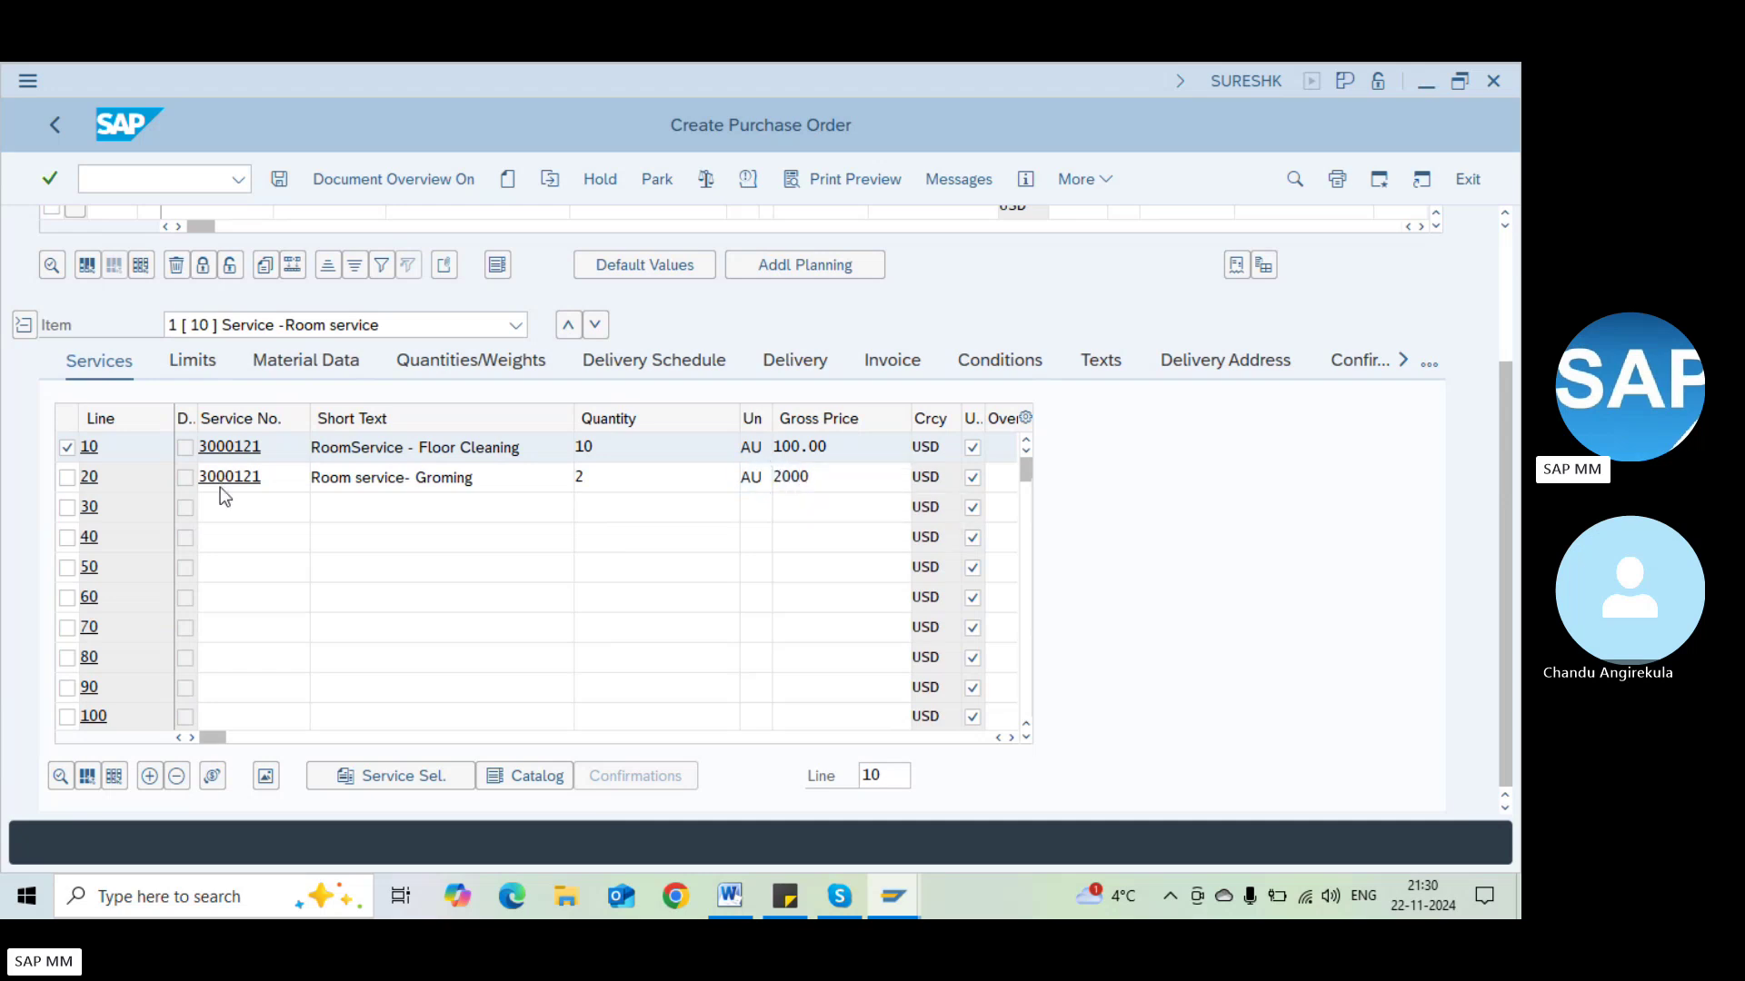
key(Return)
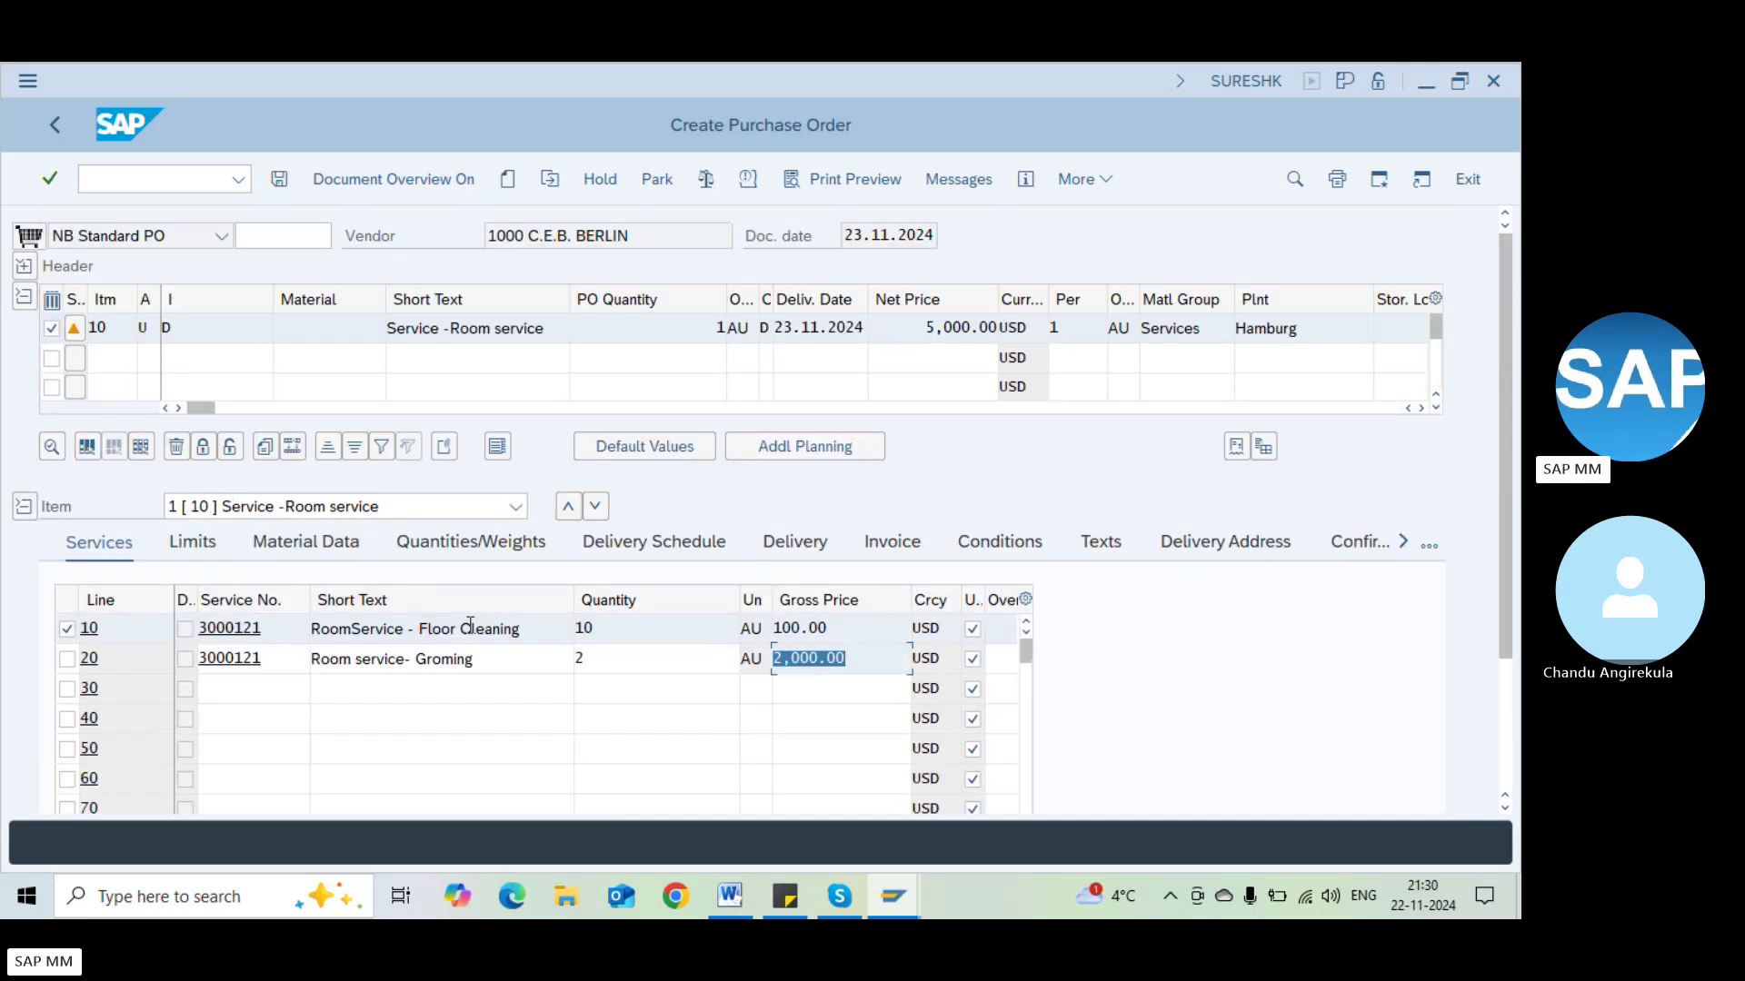
Select service line 20 along with line 10 and examine the material group and net value of both lines
click(68, 659)
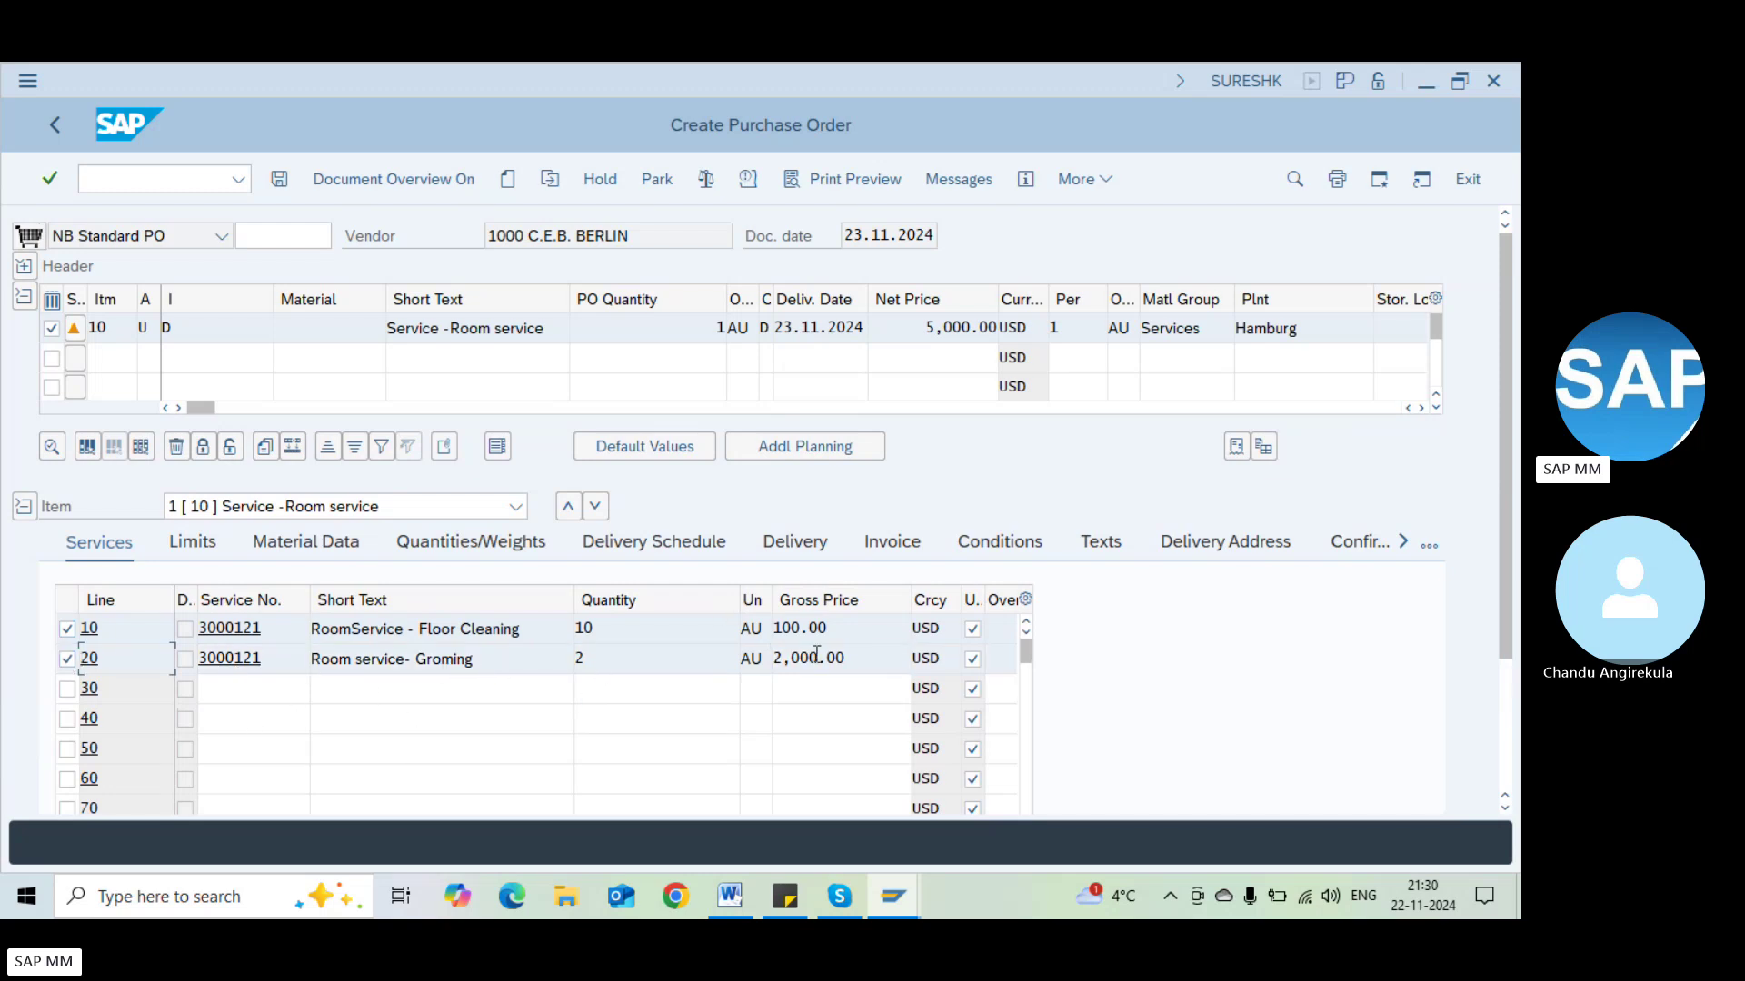
drag(1503, 577, 1502, 723)
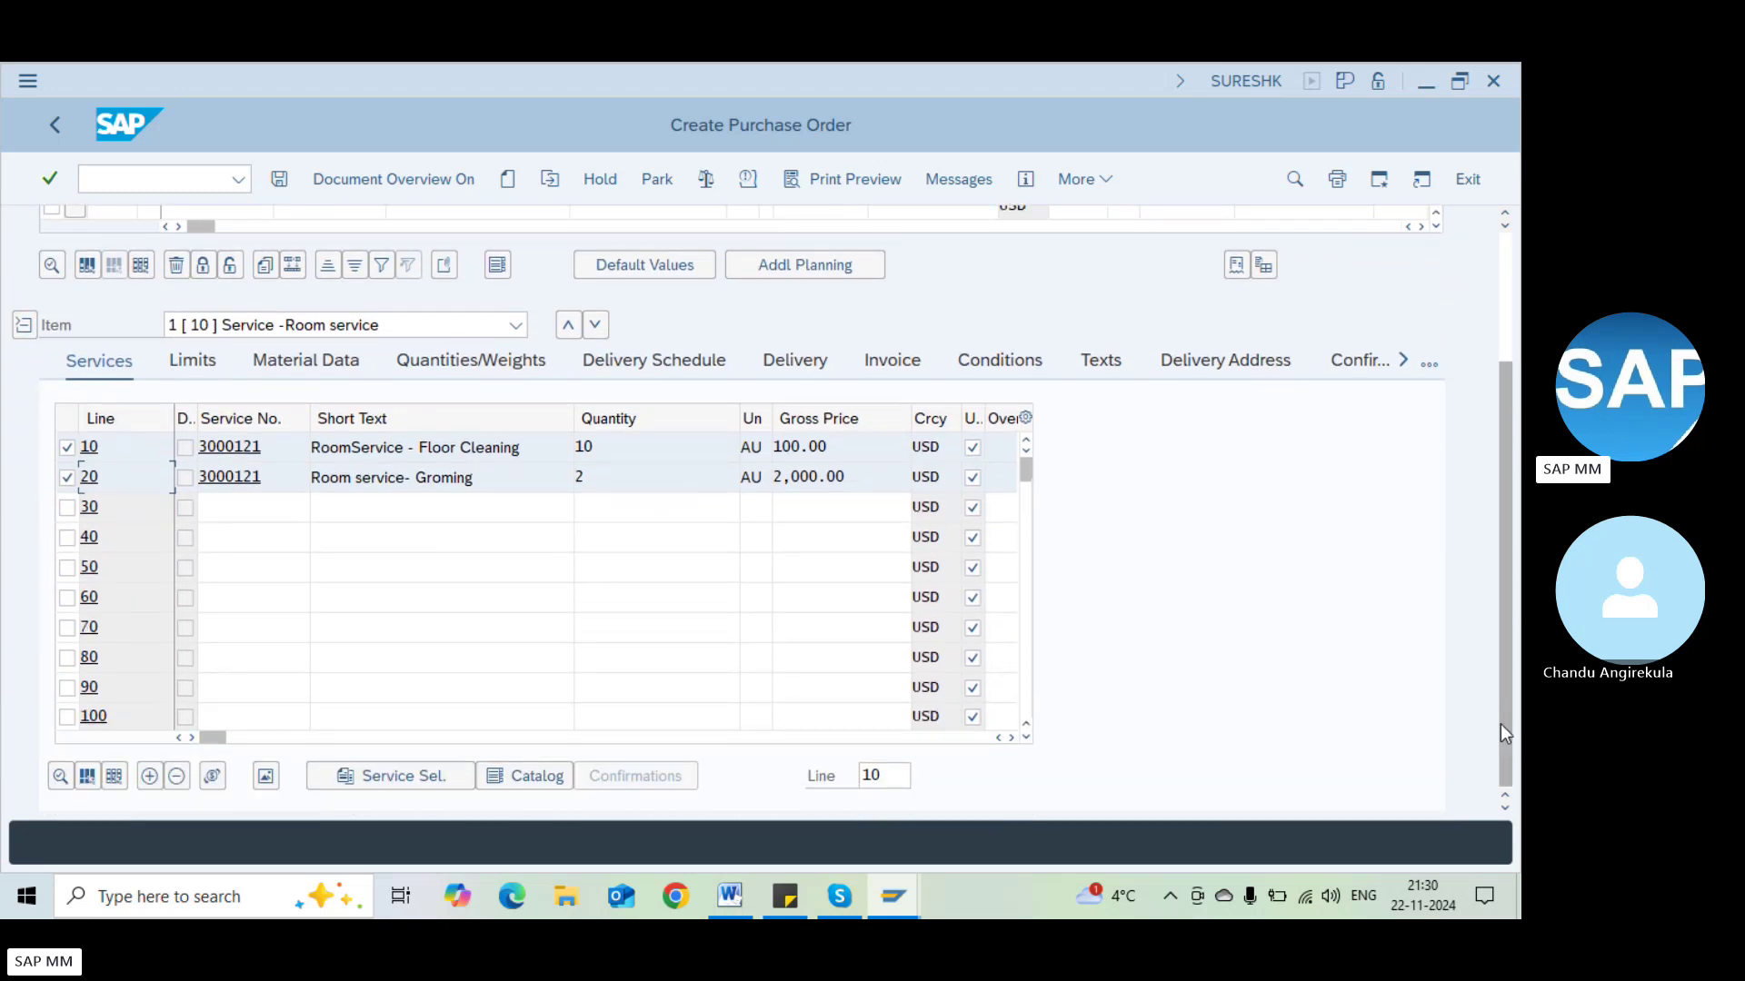
click(1011, 738)
click(1011, 738)
click(1011, 738)
click(1011, 738)
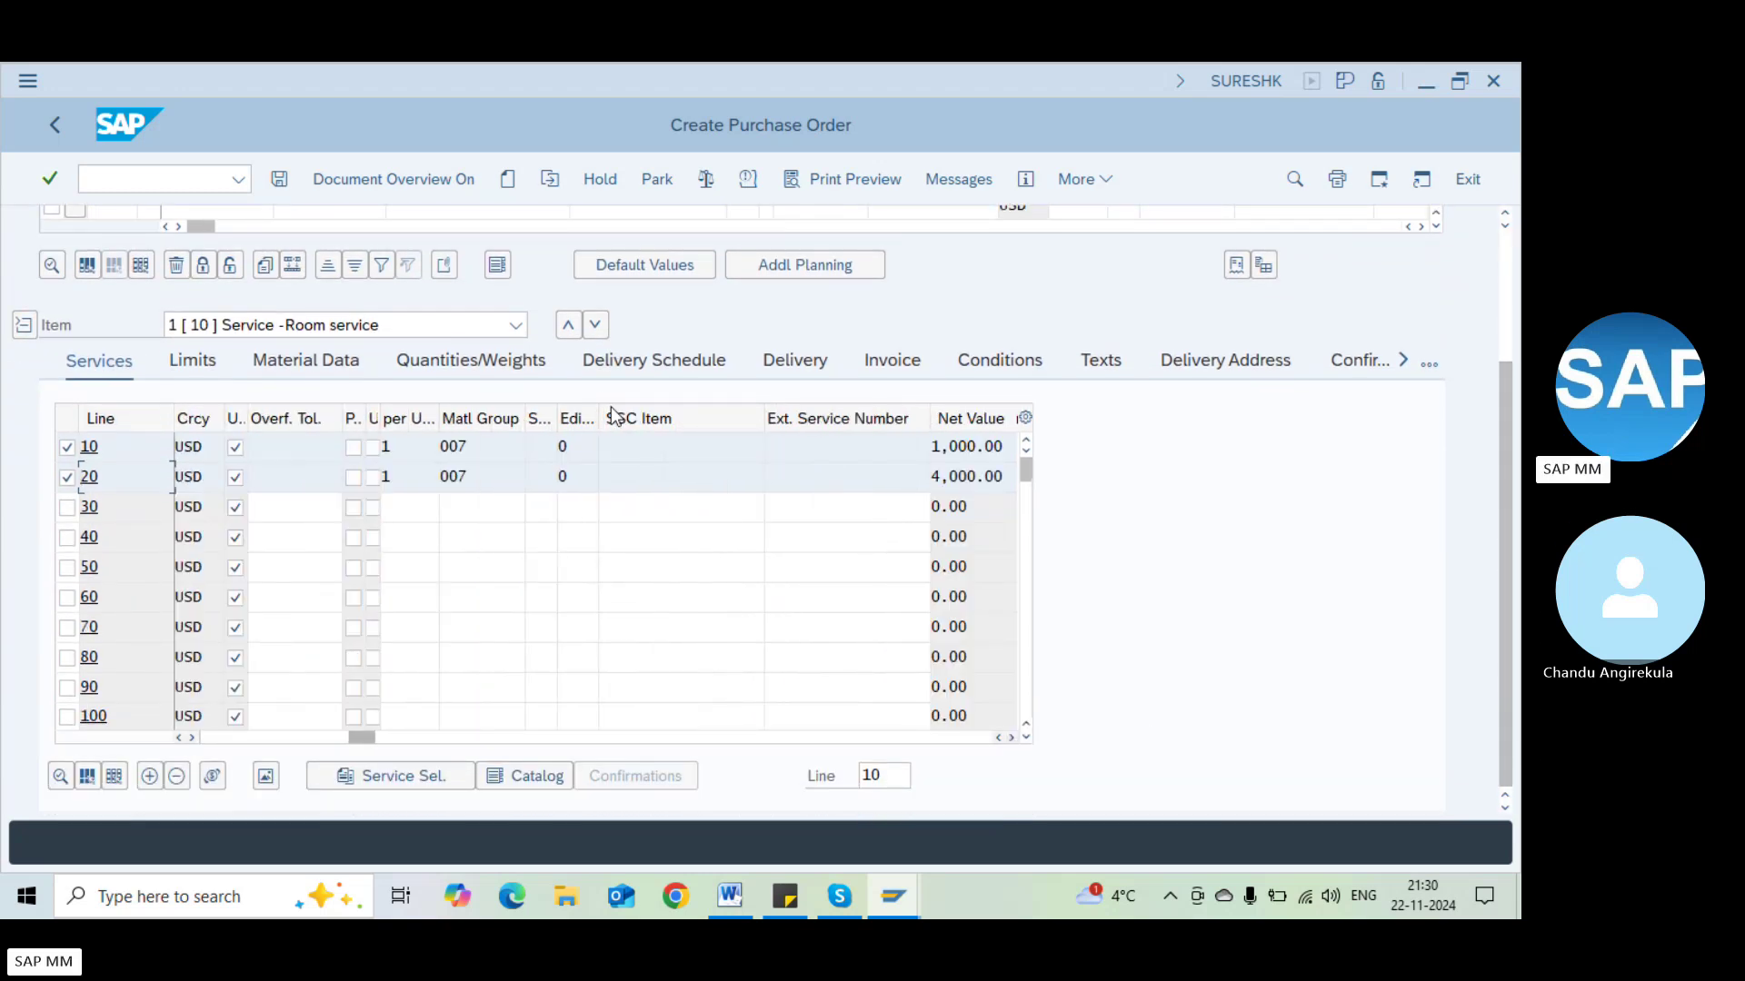
click(648, 446)
Enter the line long text "Serive - looking for deep cleaning" for service line 10 and return to the purchase order
click(417, 737)
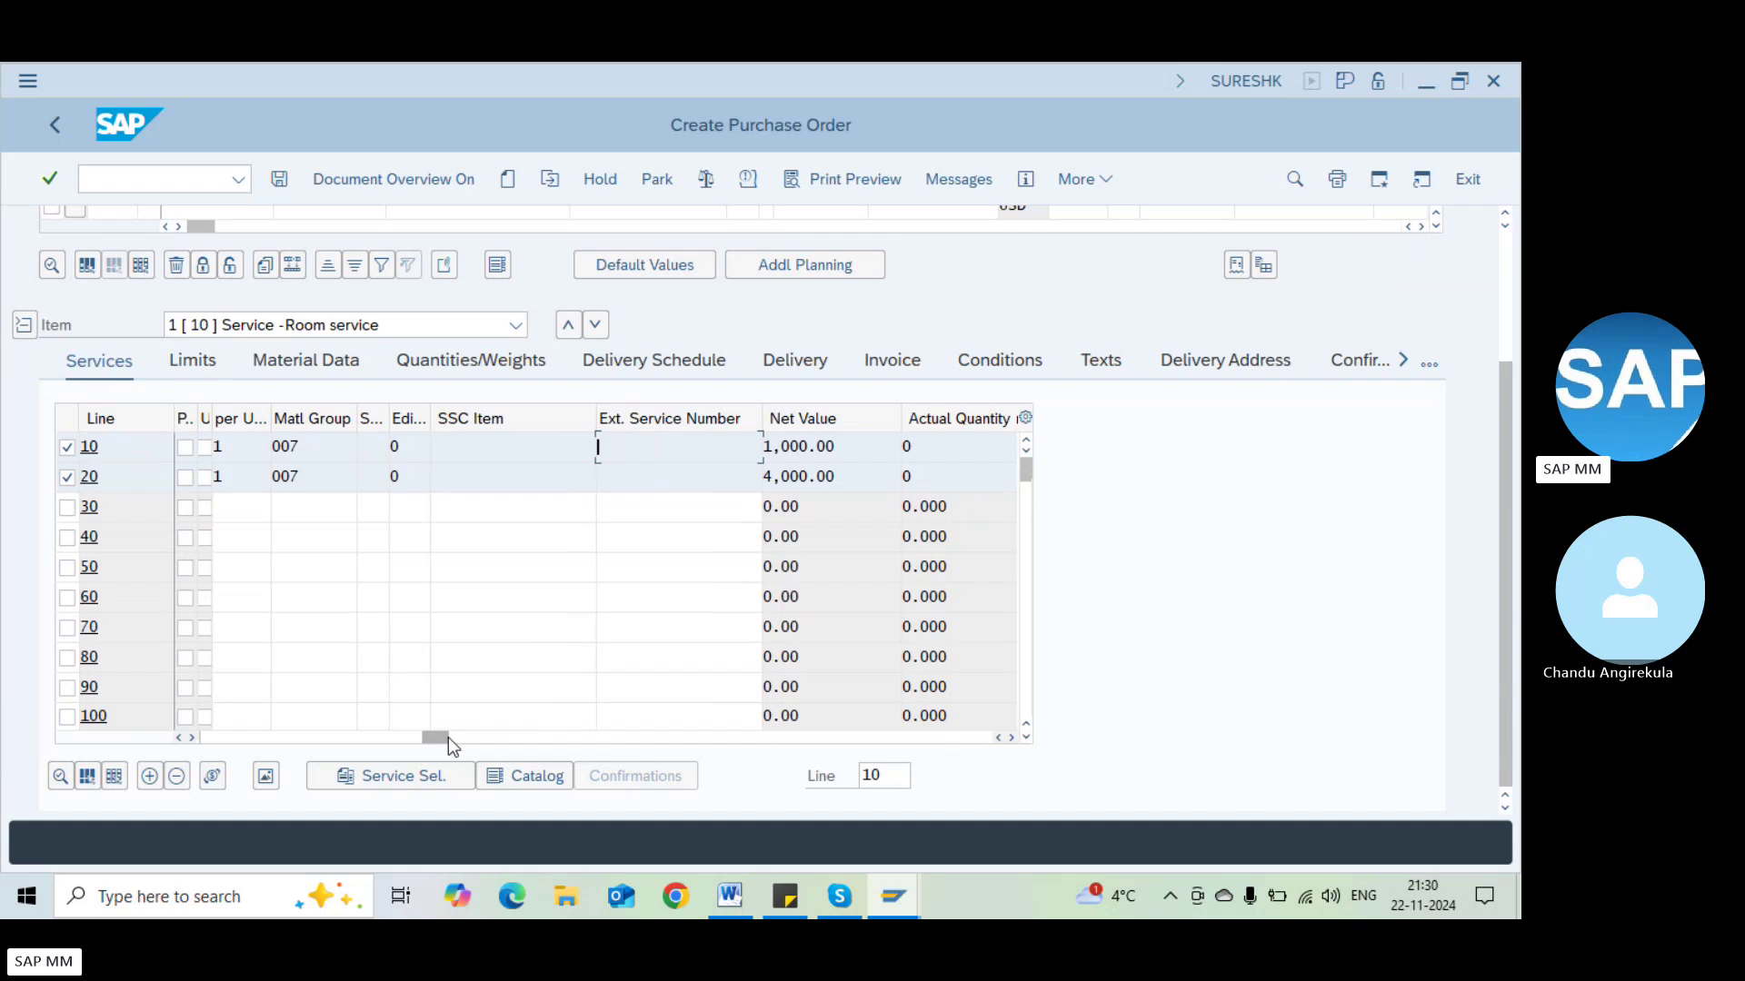
drag(448, 738, 676, 731)
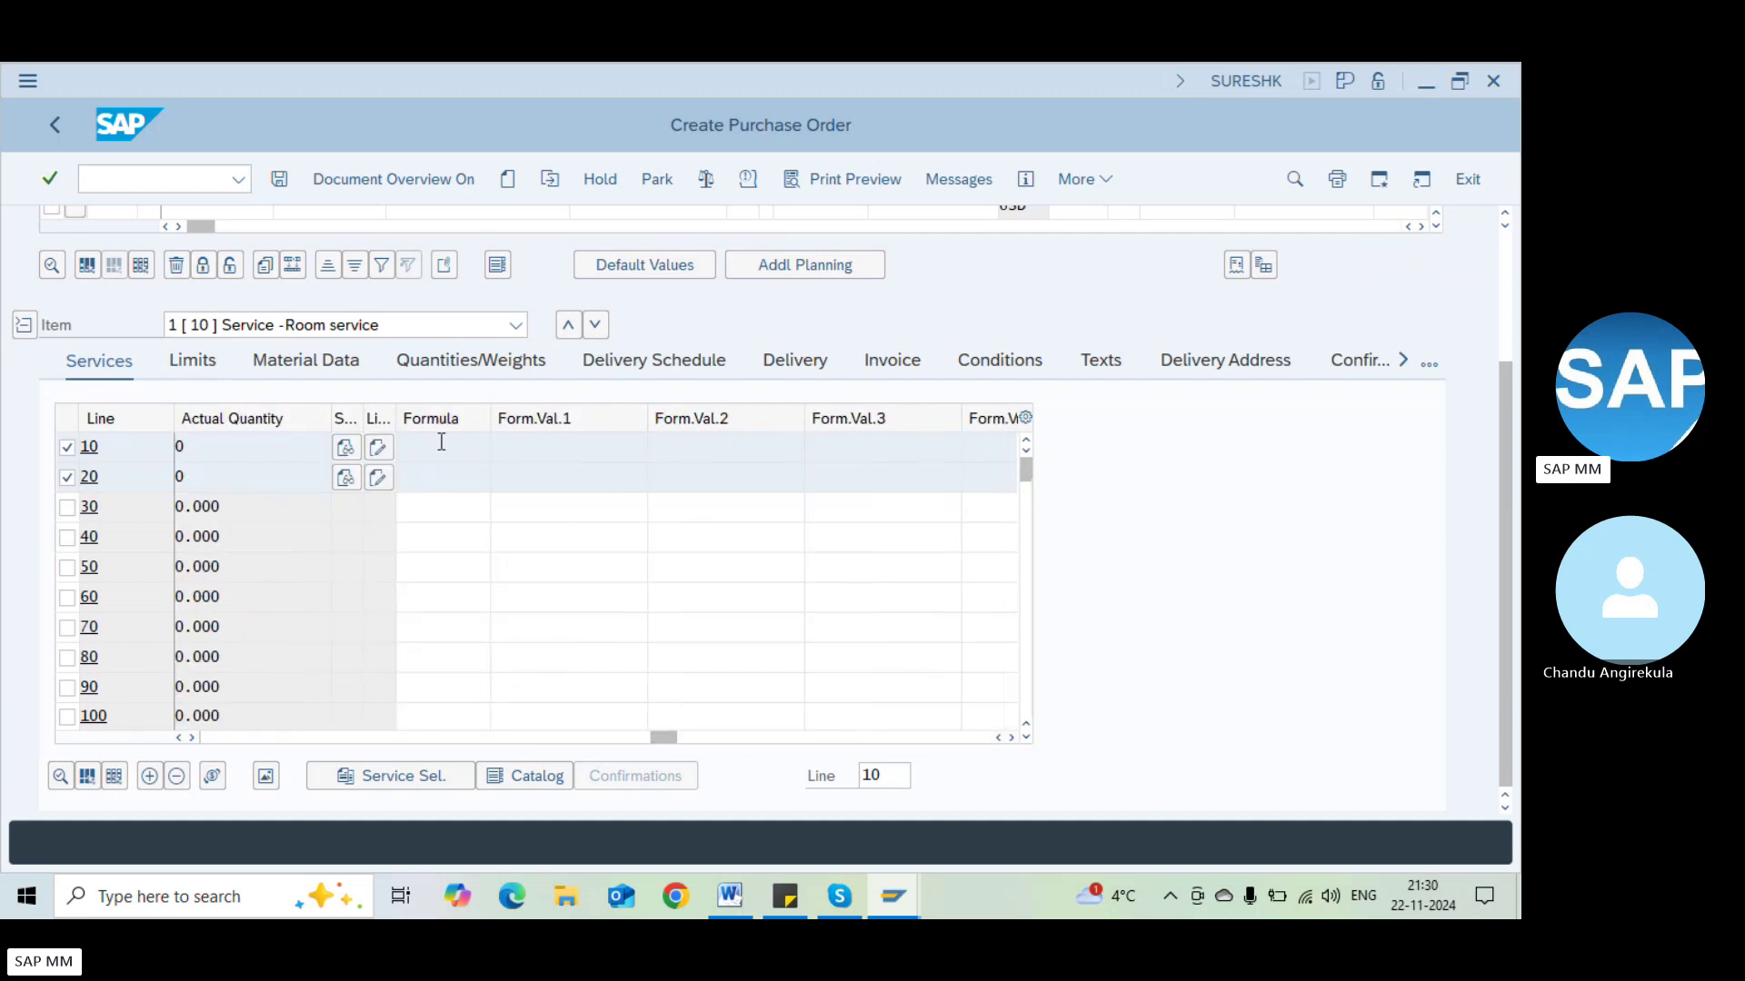
click(376, 448)
click(472, 556)
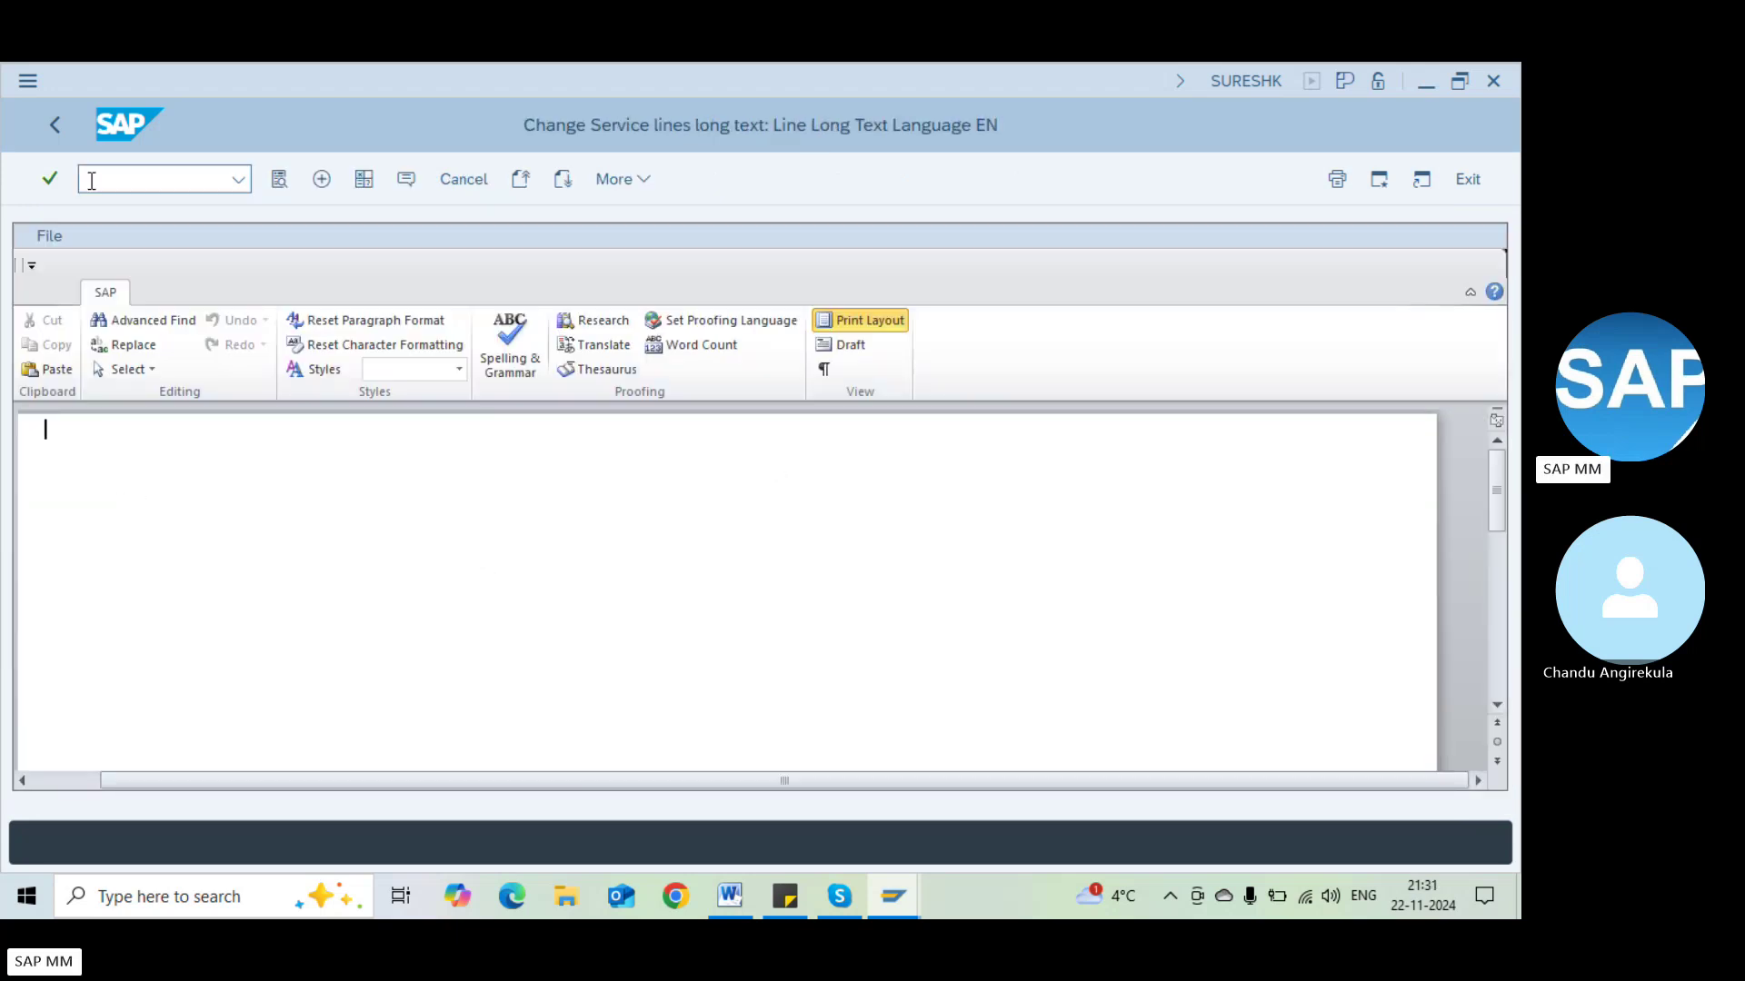
click(49, 126)
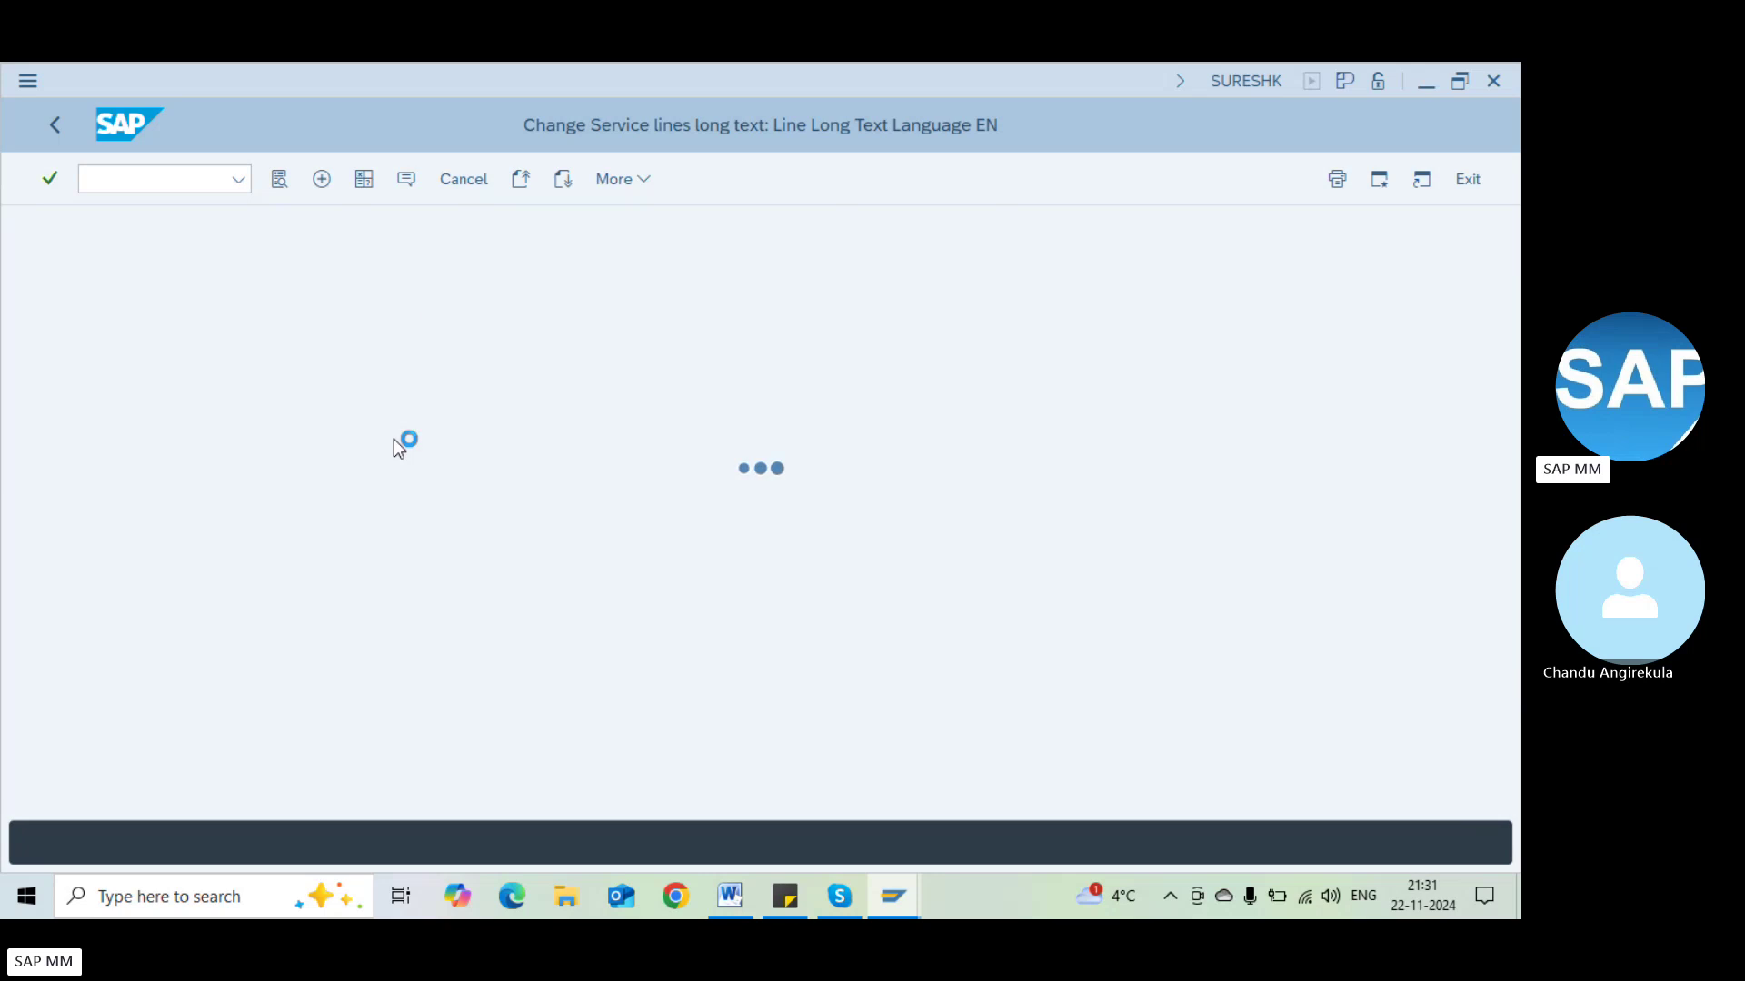
click(488, 550)
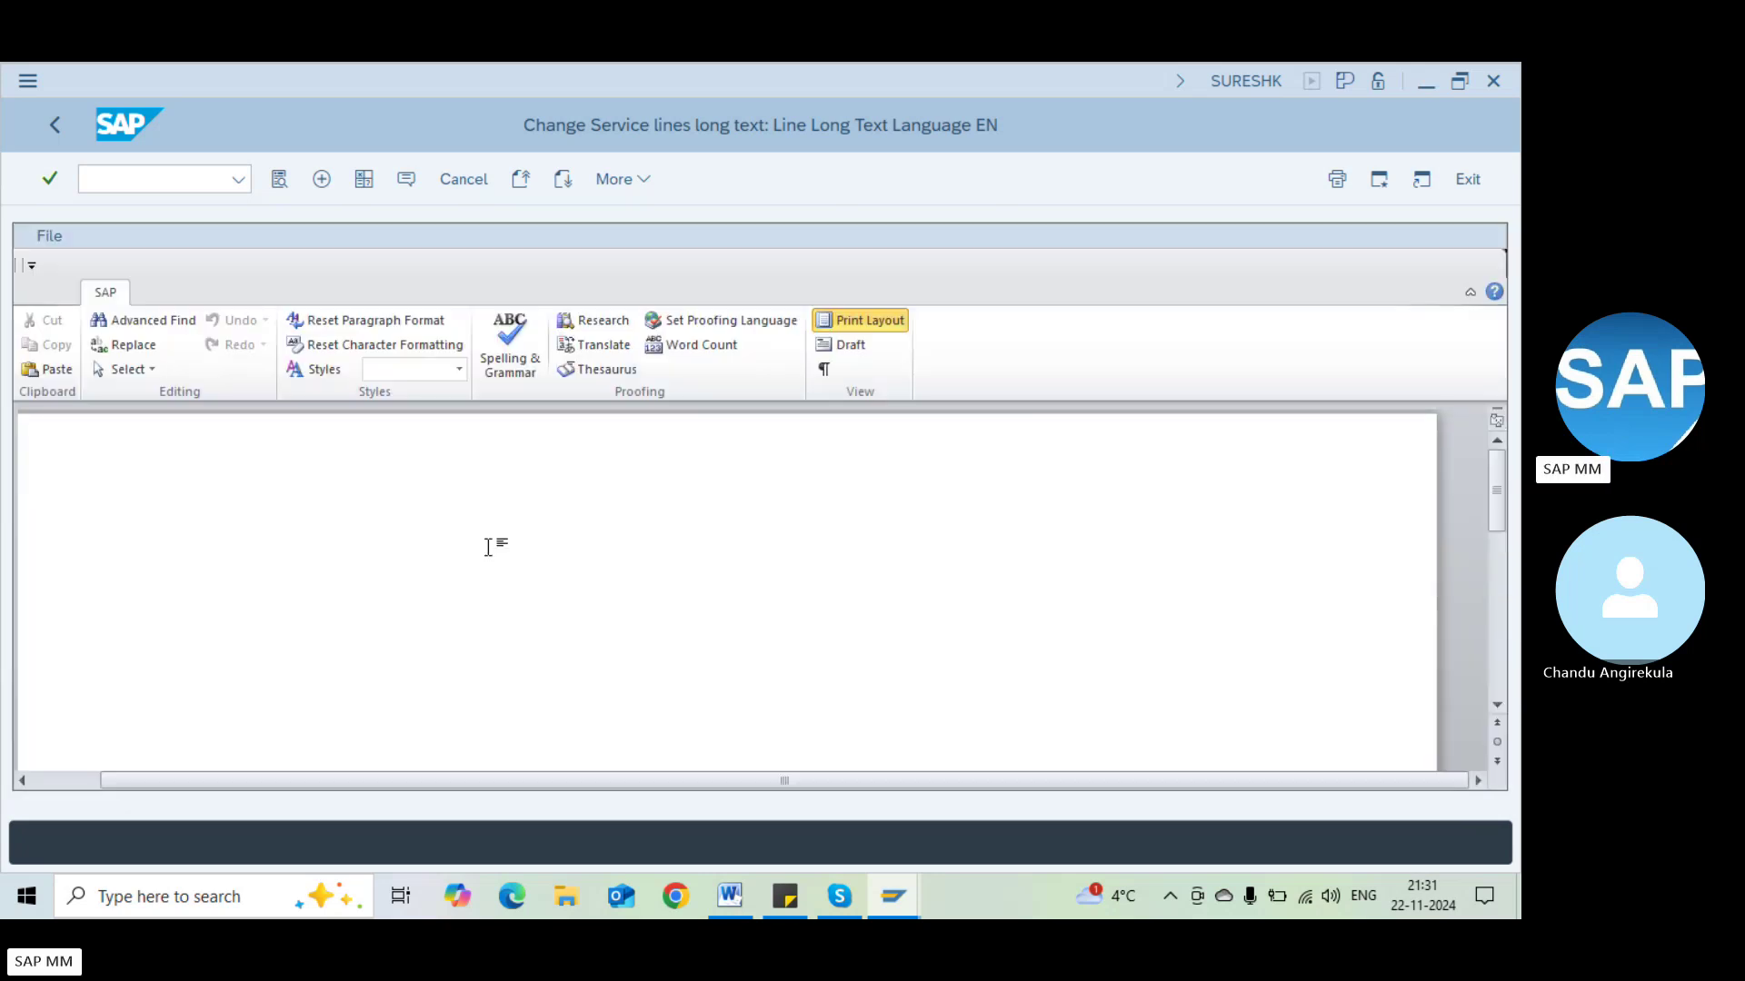
click(259, 525)
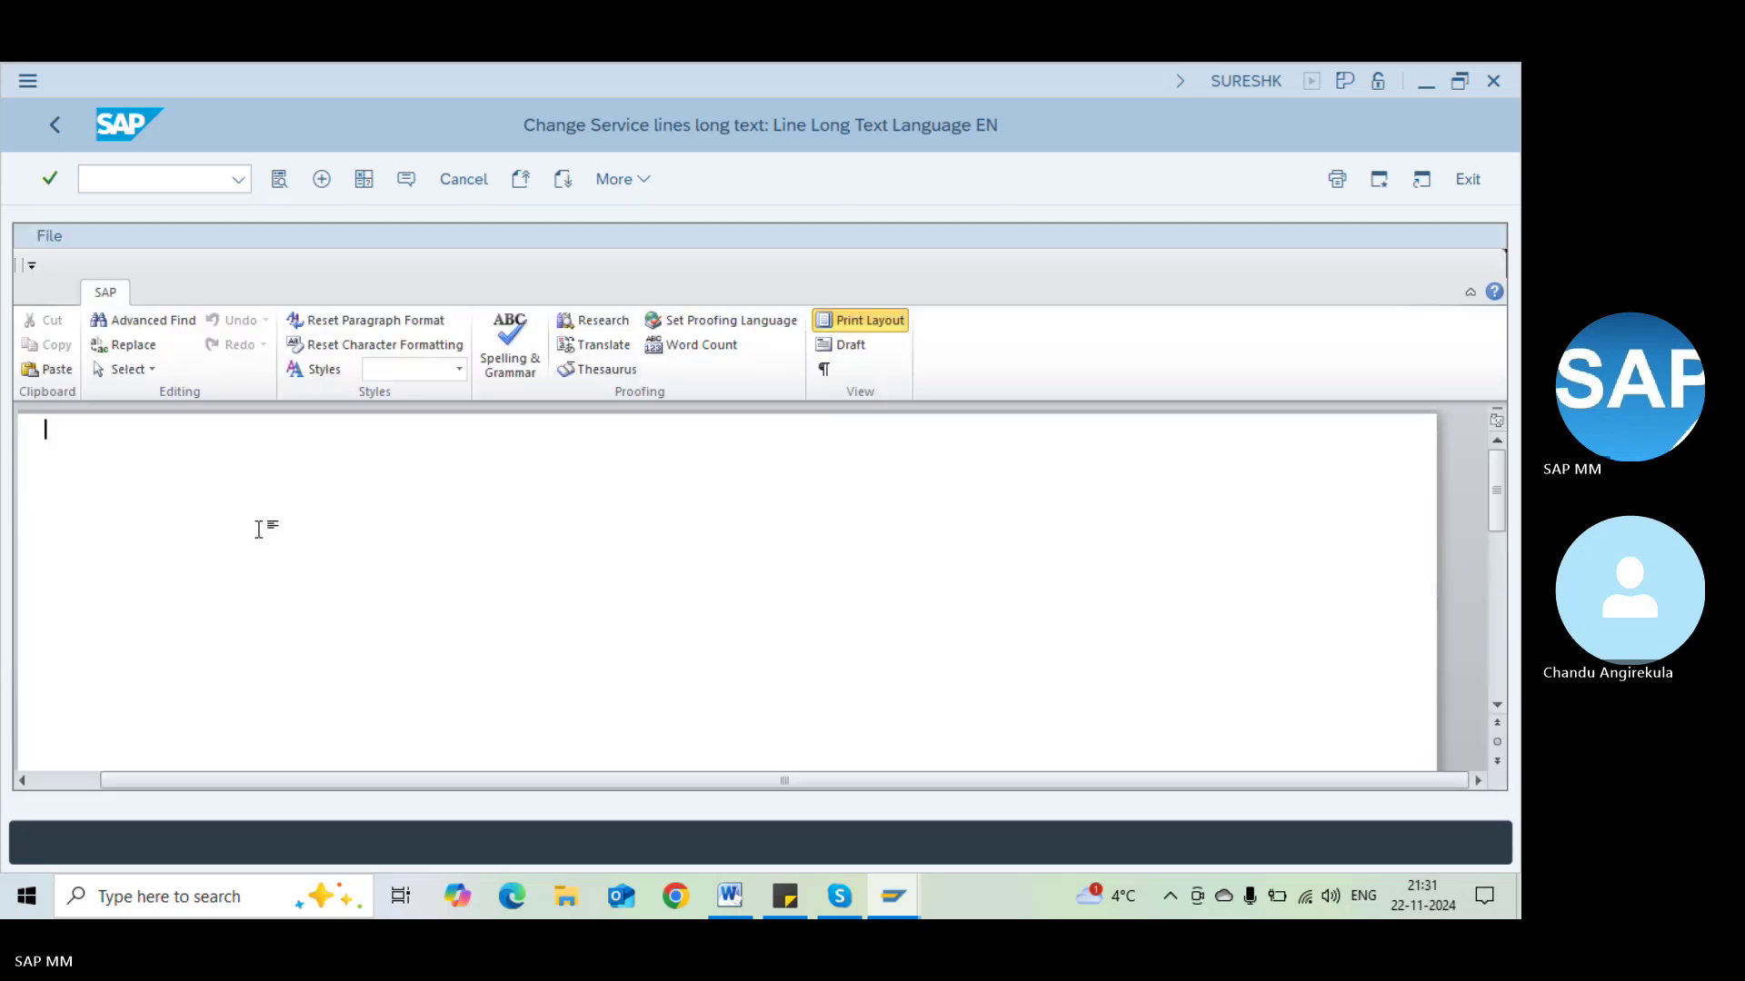
text(Serive - 1)
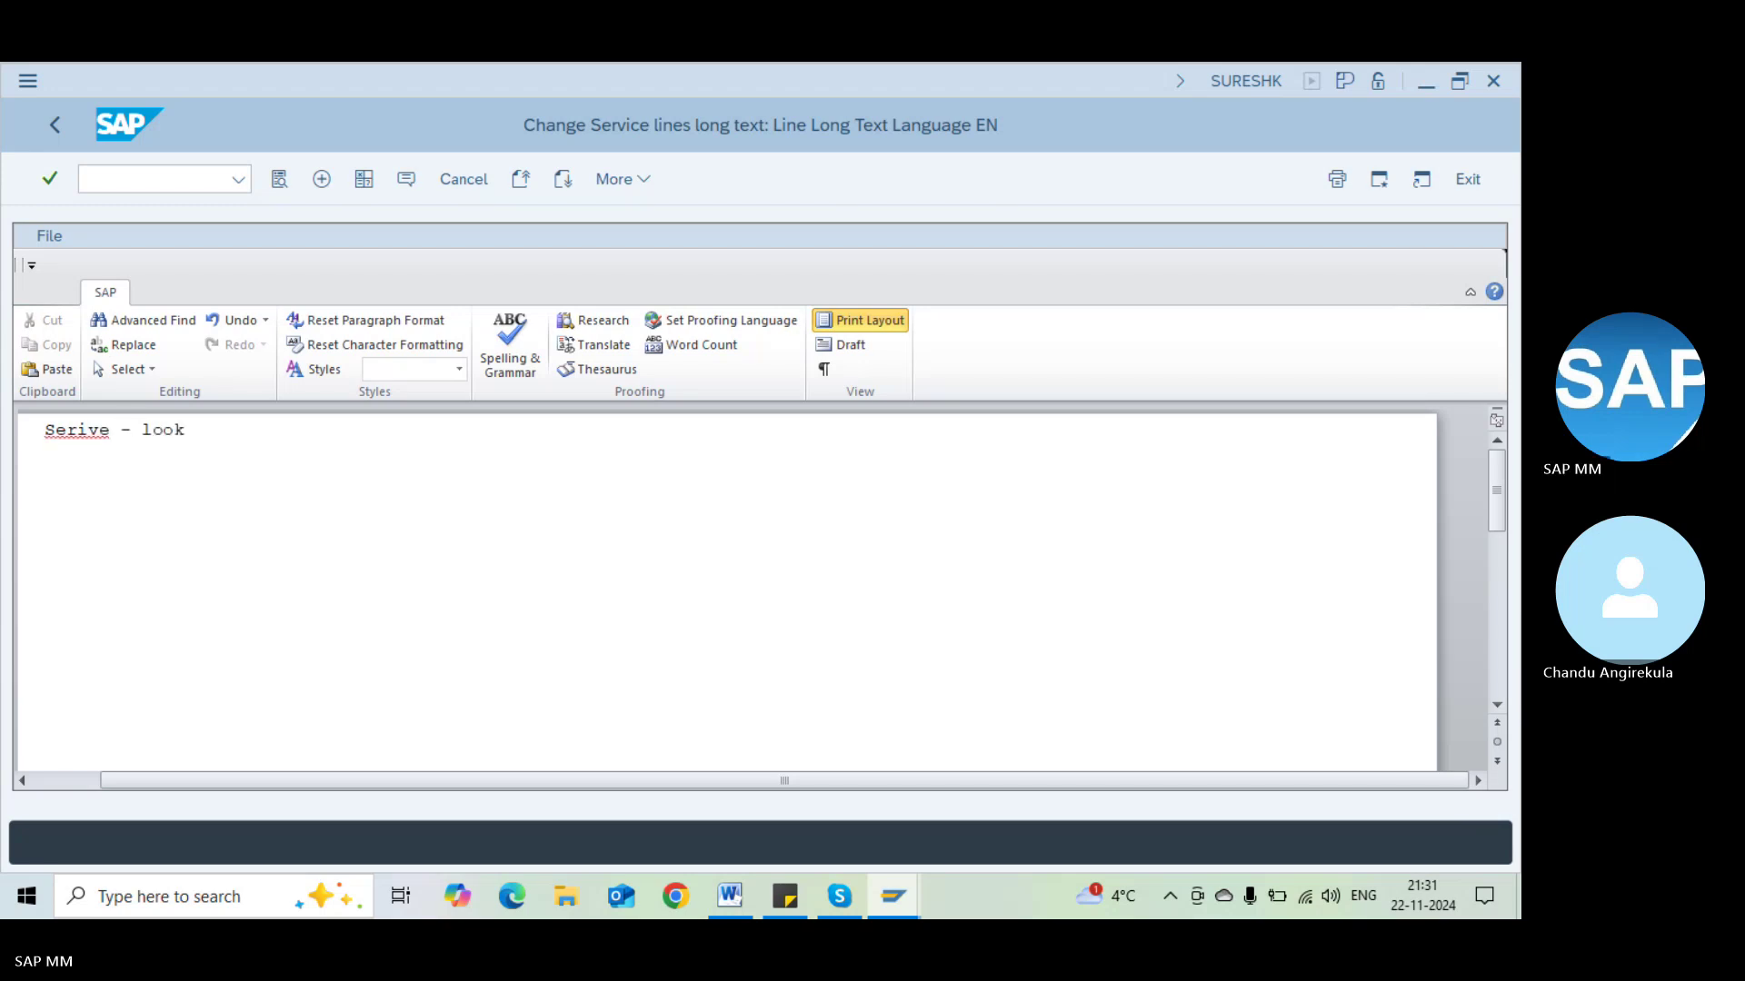
text(ooking fr)
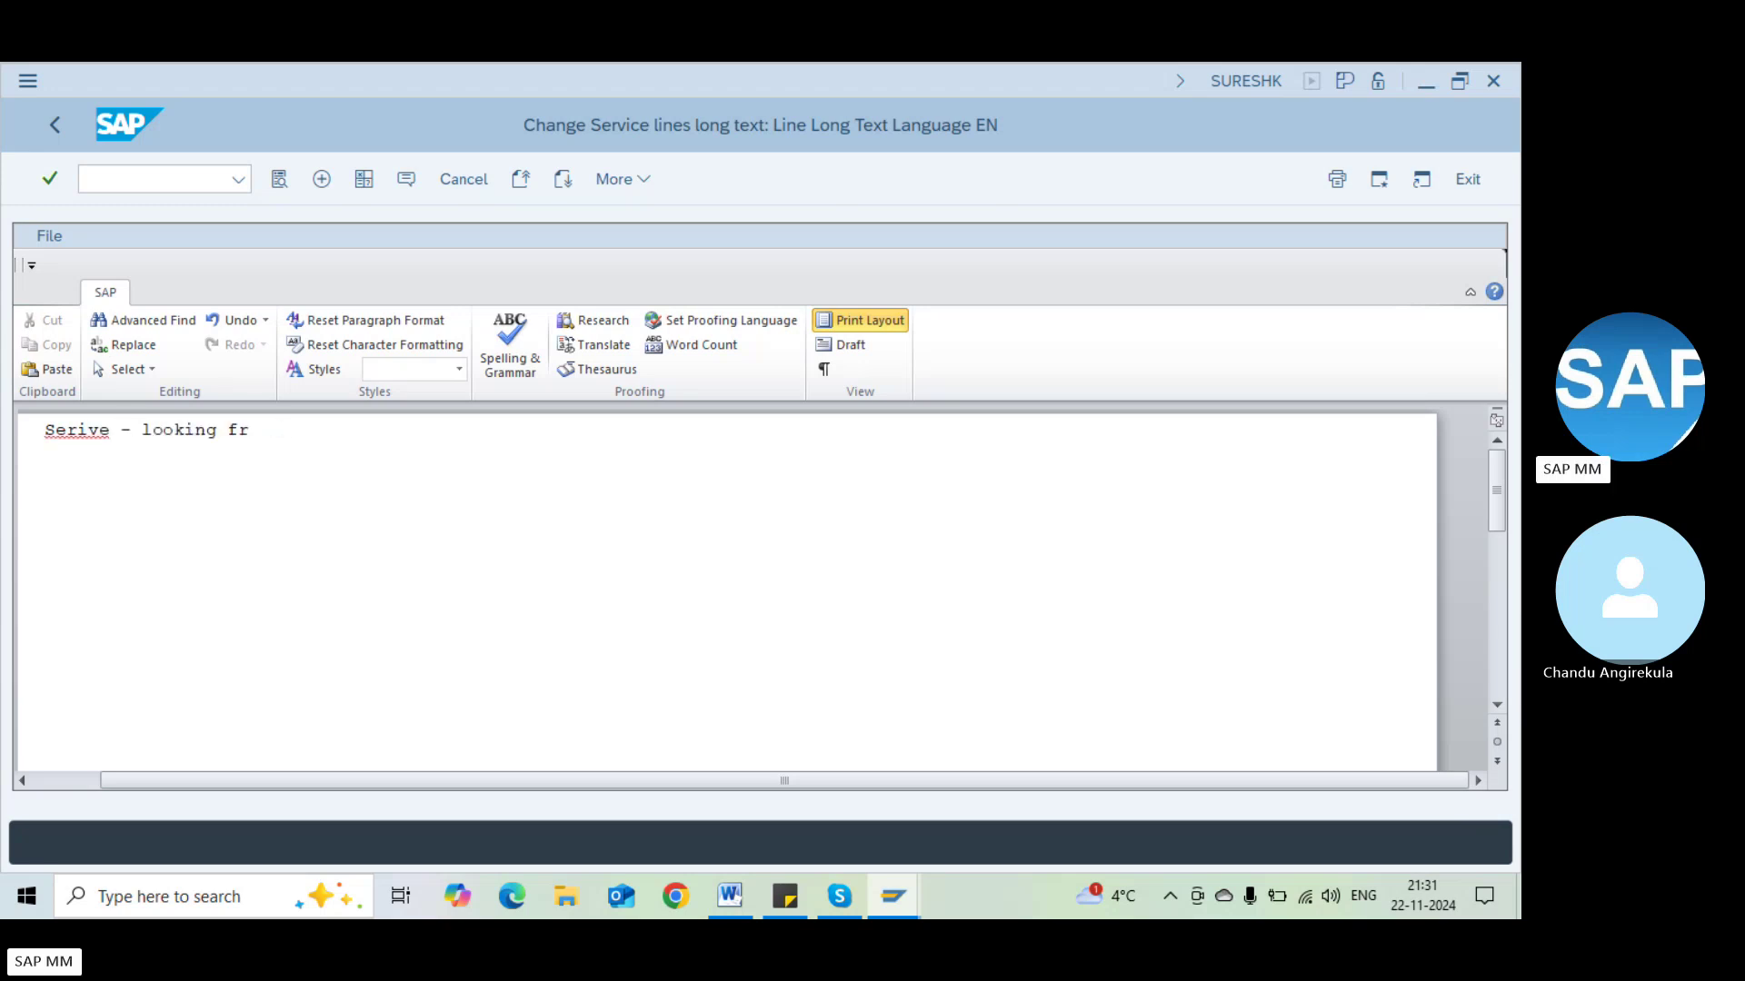
text(o ddeep )
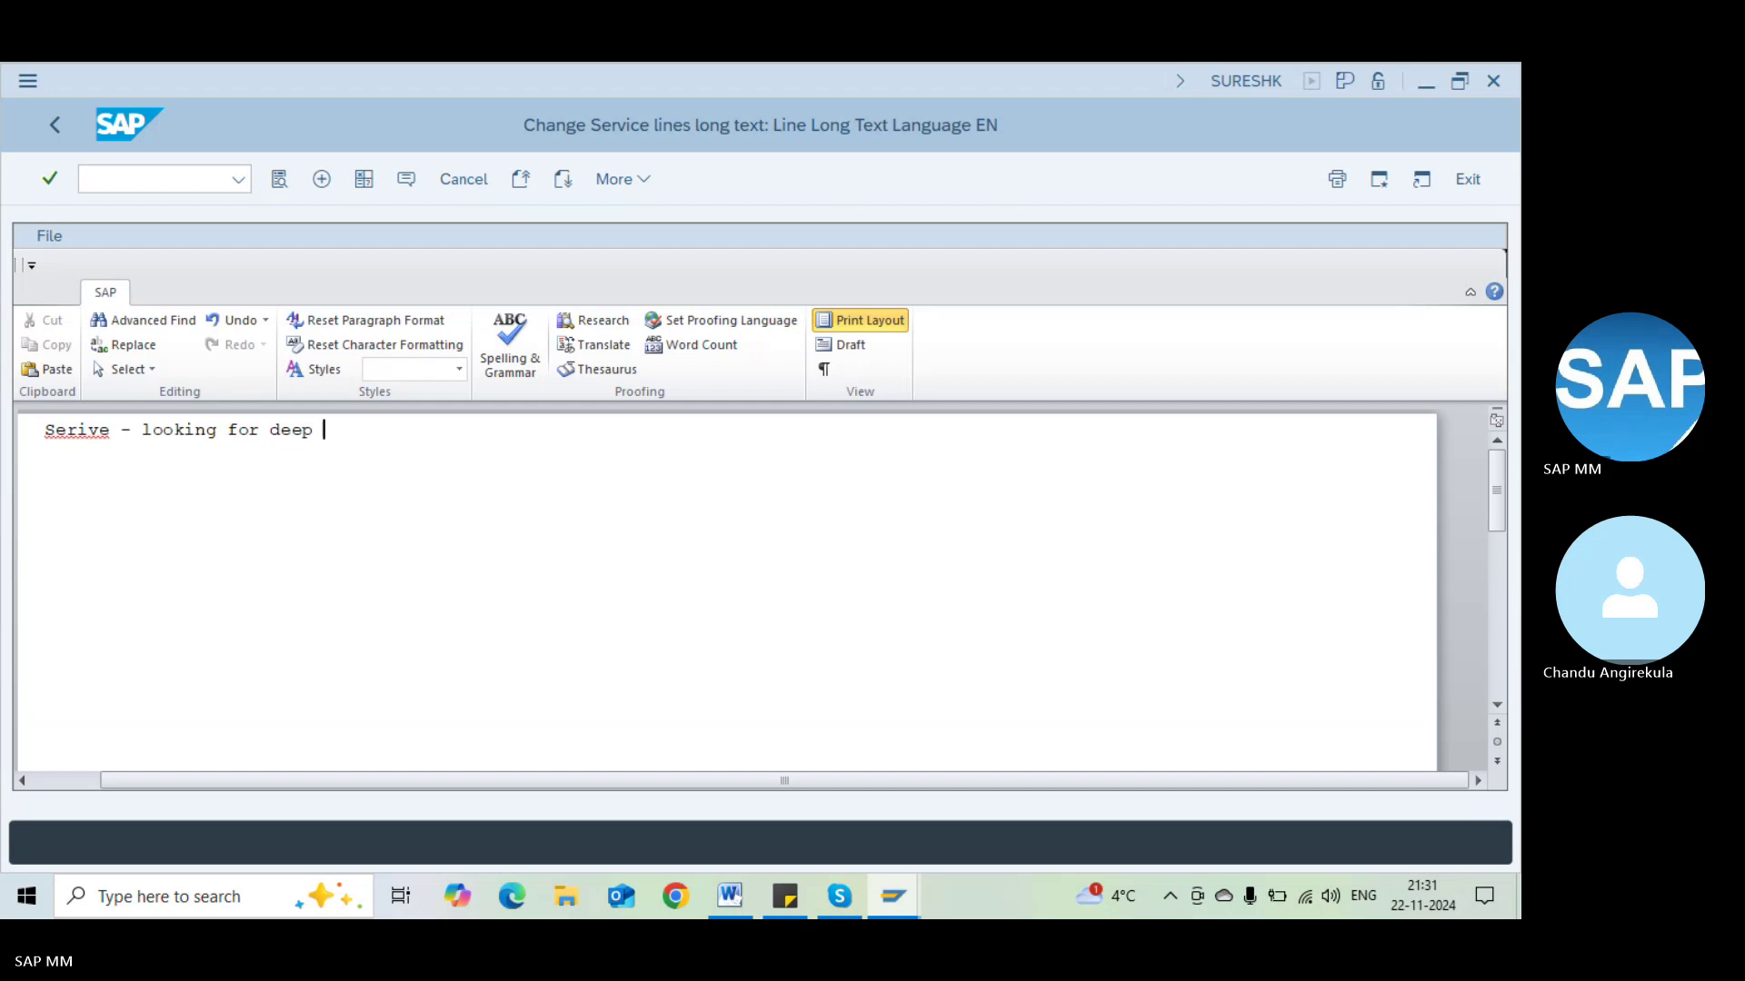
text(cleaning)
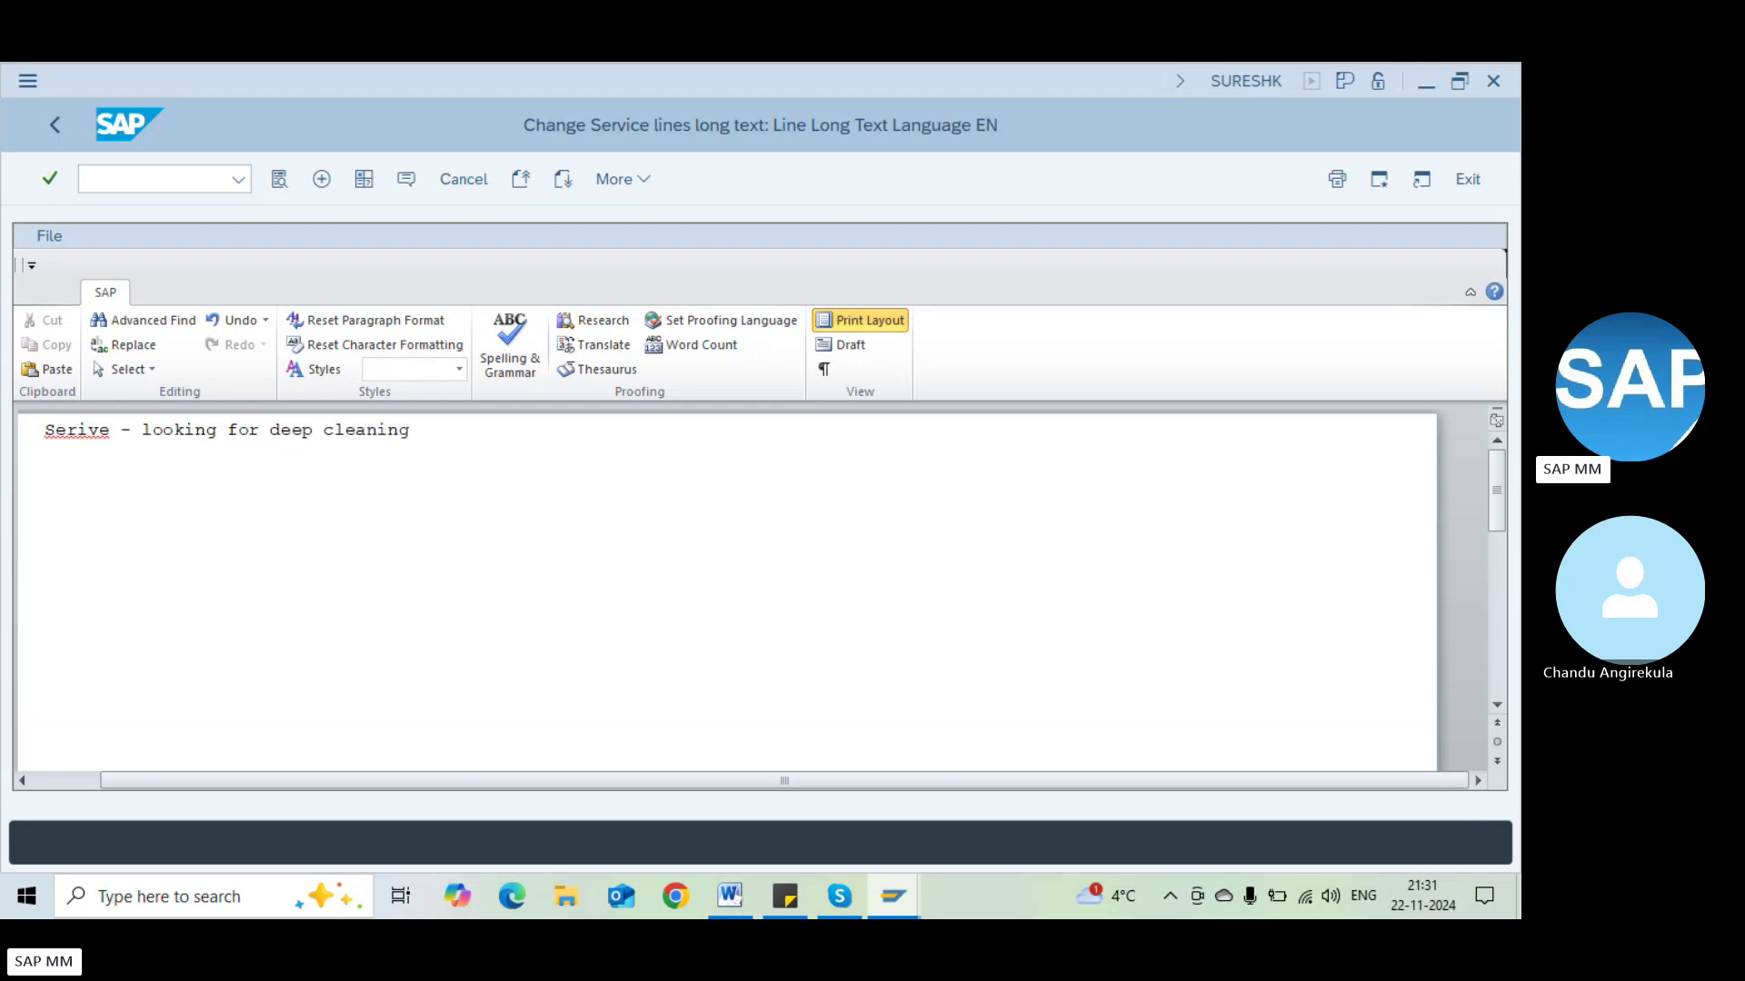
click(55, 127)
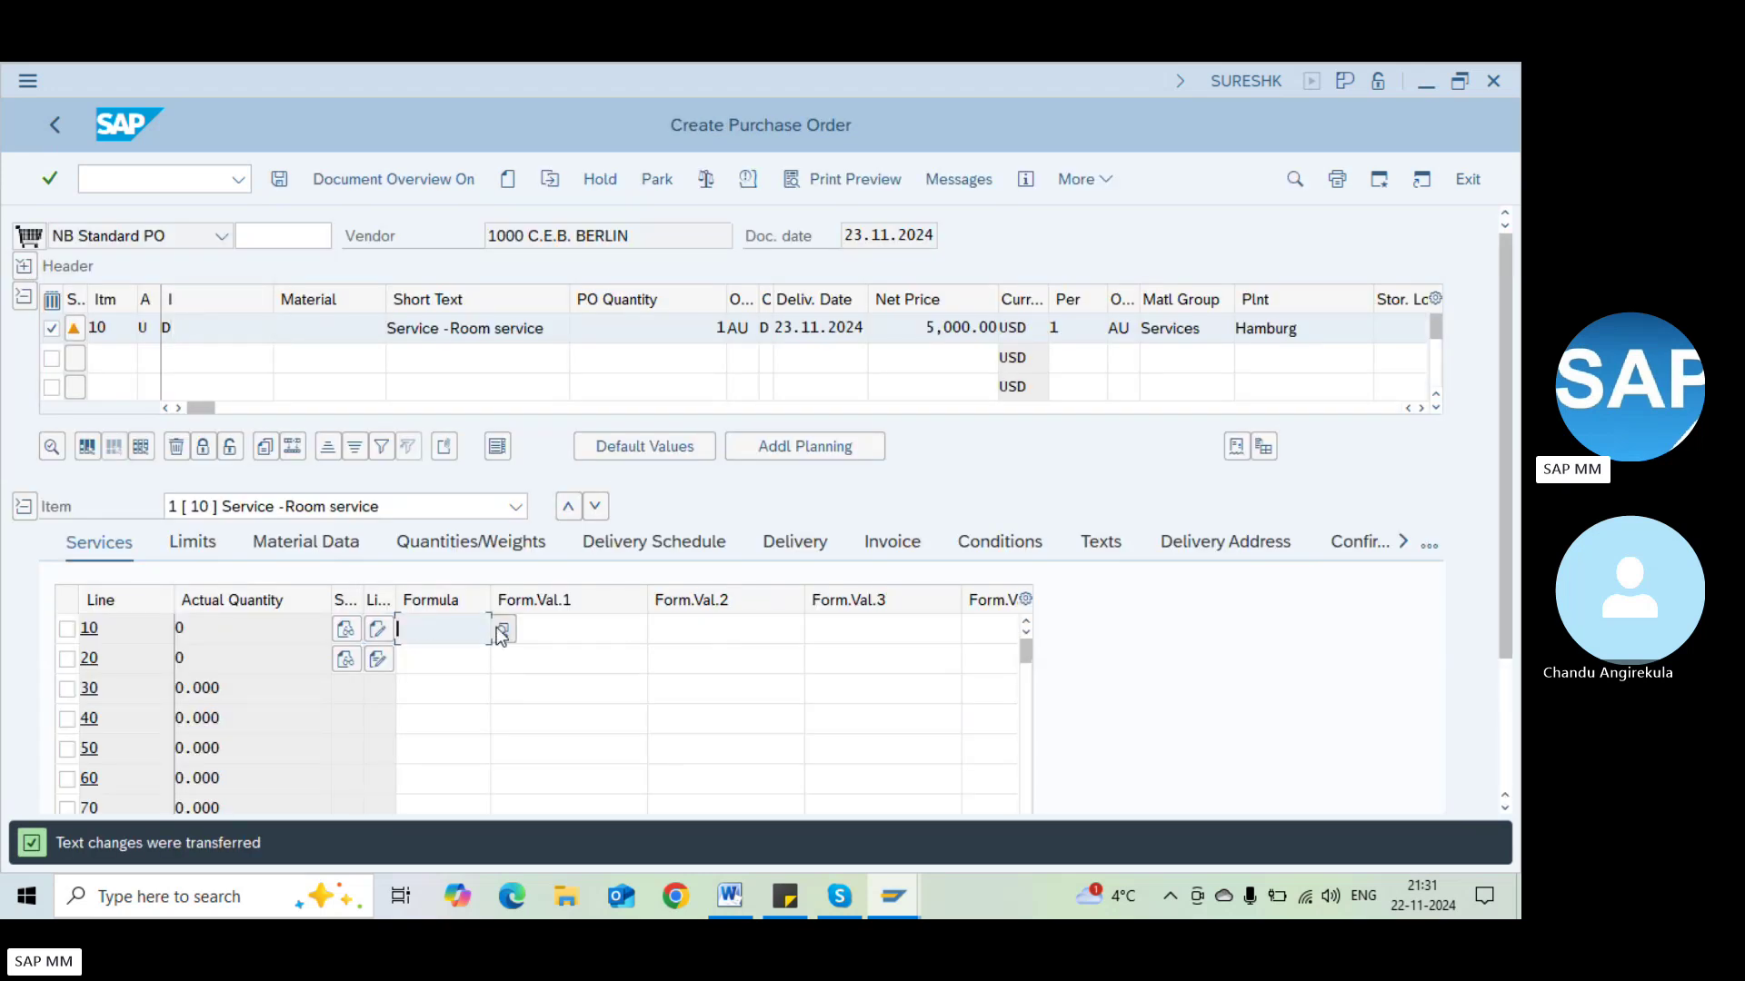
Look up the formulas available for service line 10 and open the Define Formulas customizing without specifying a project
click(497, 627)
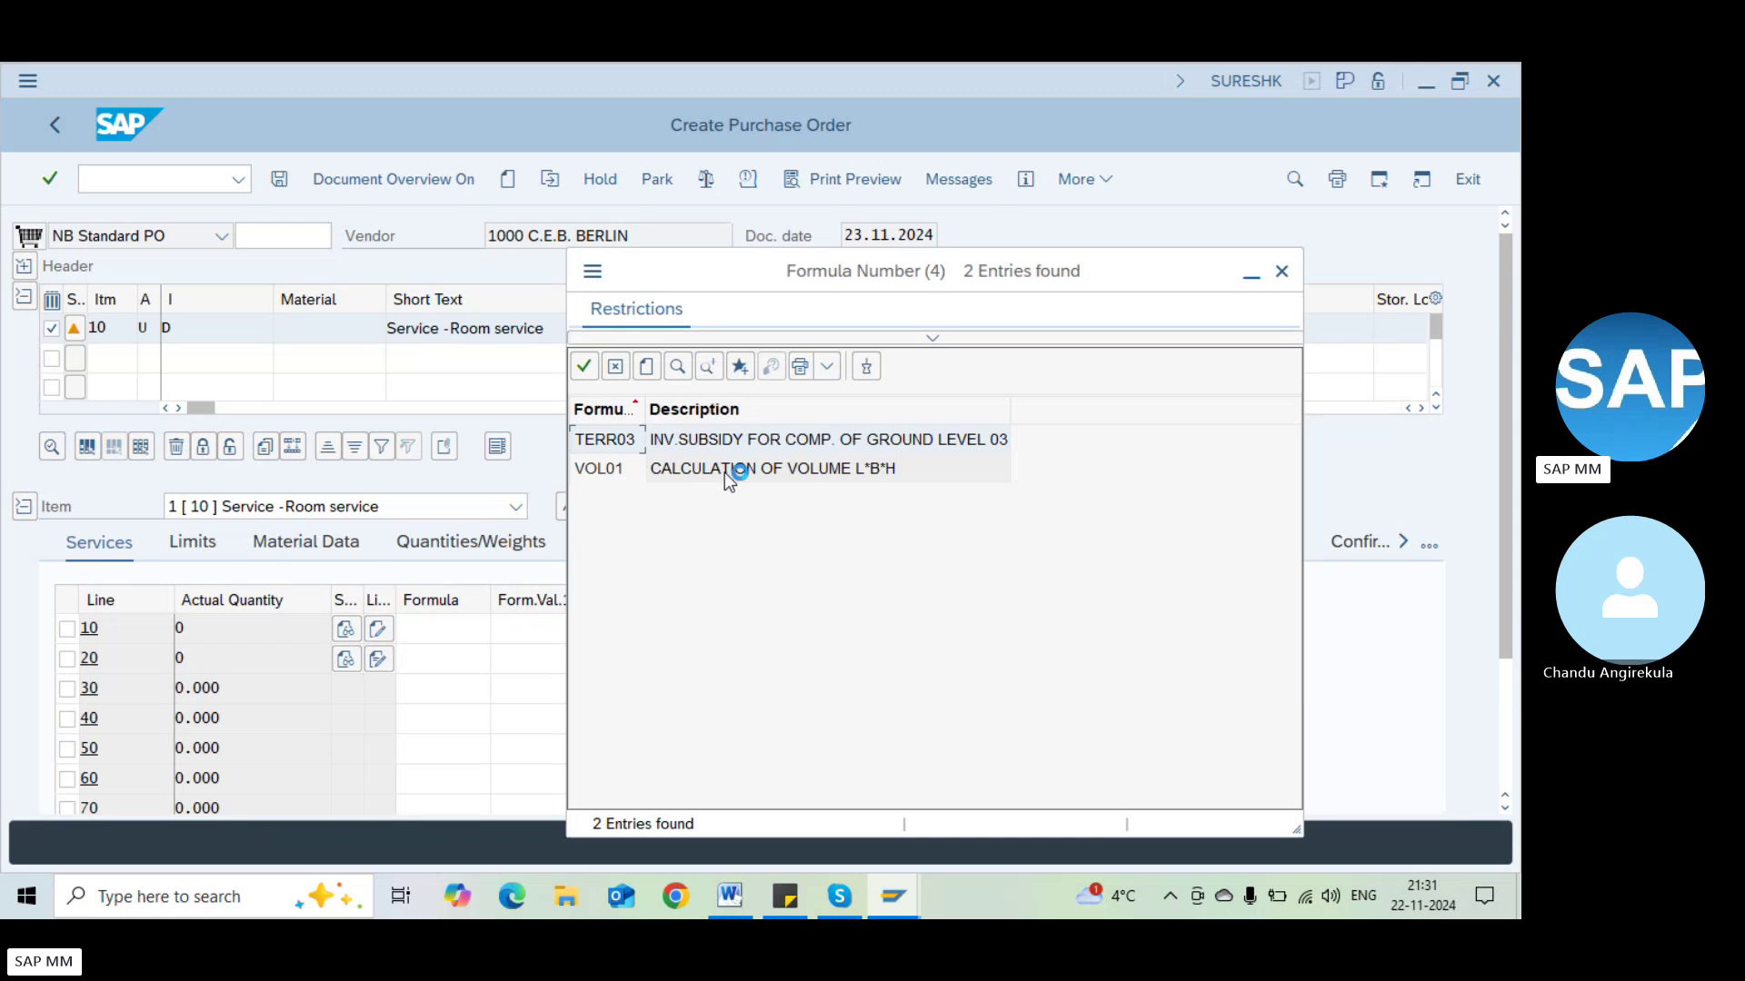
click(648, 369)
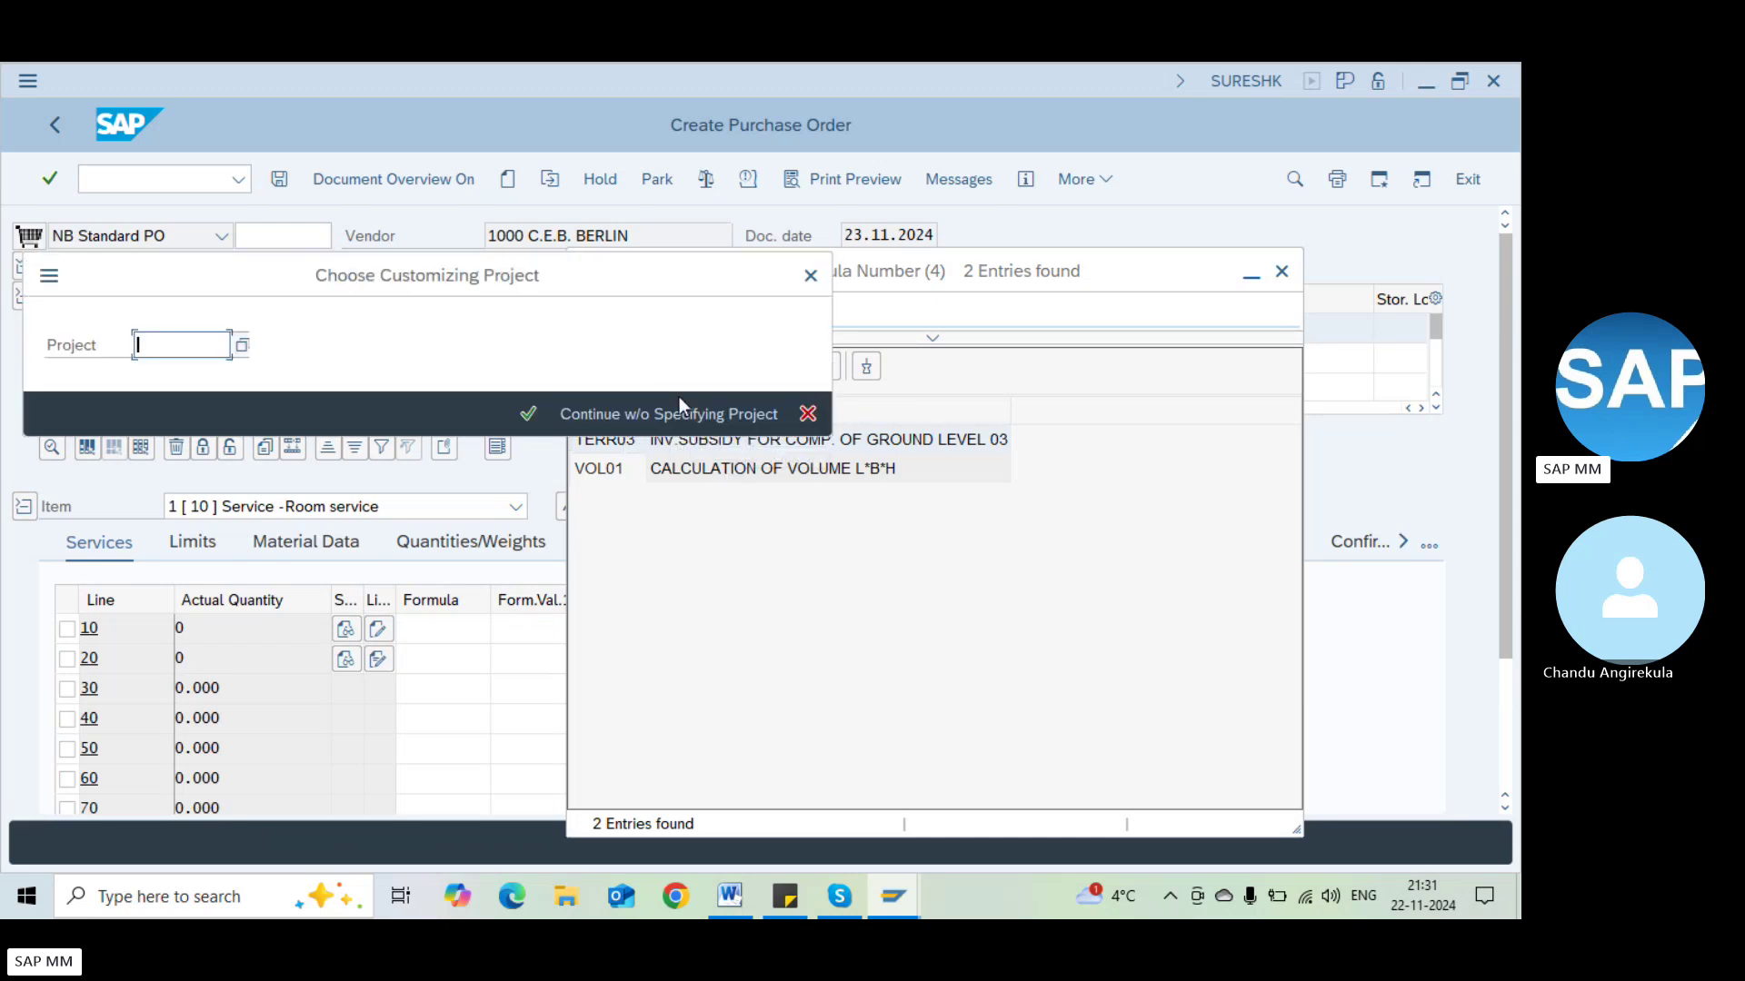
click(671, 416)
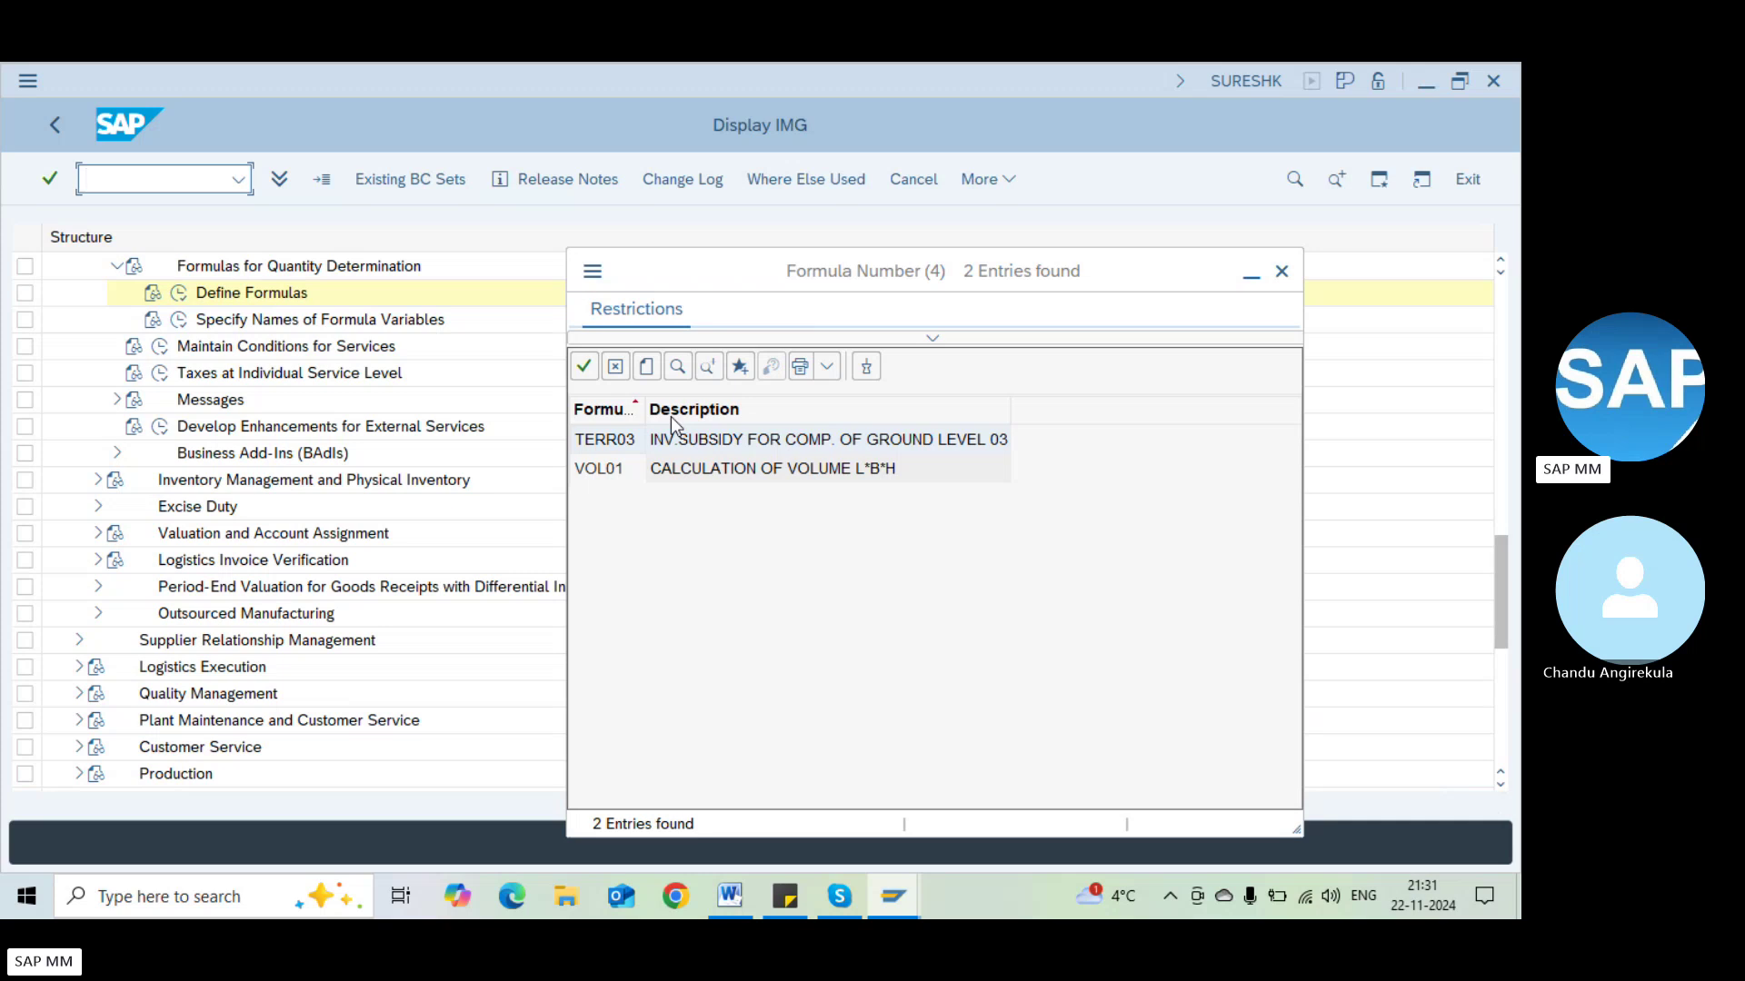
click(182, 296)
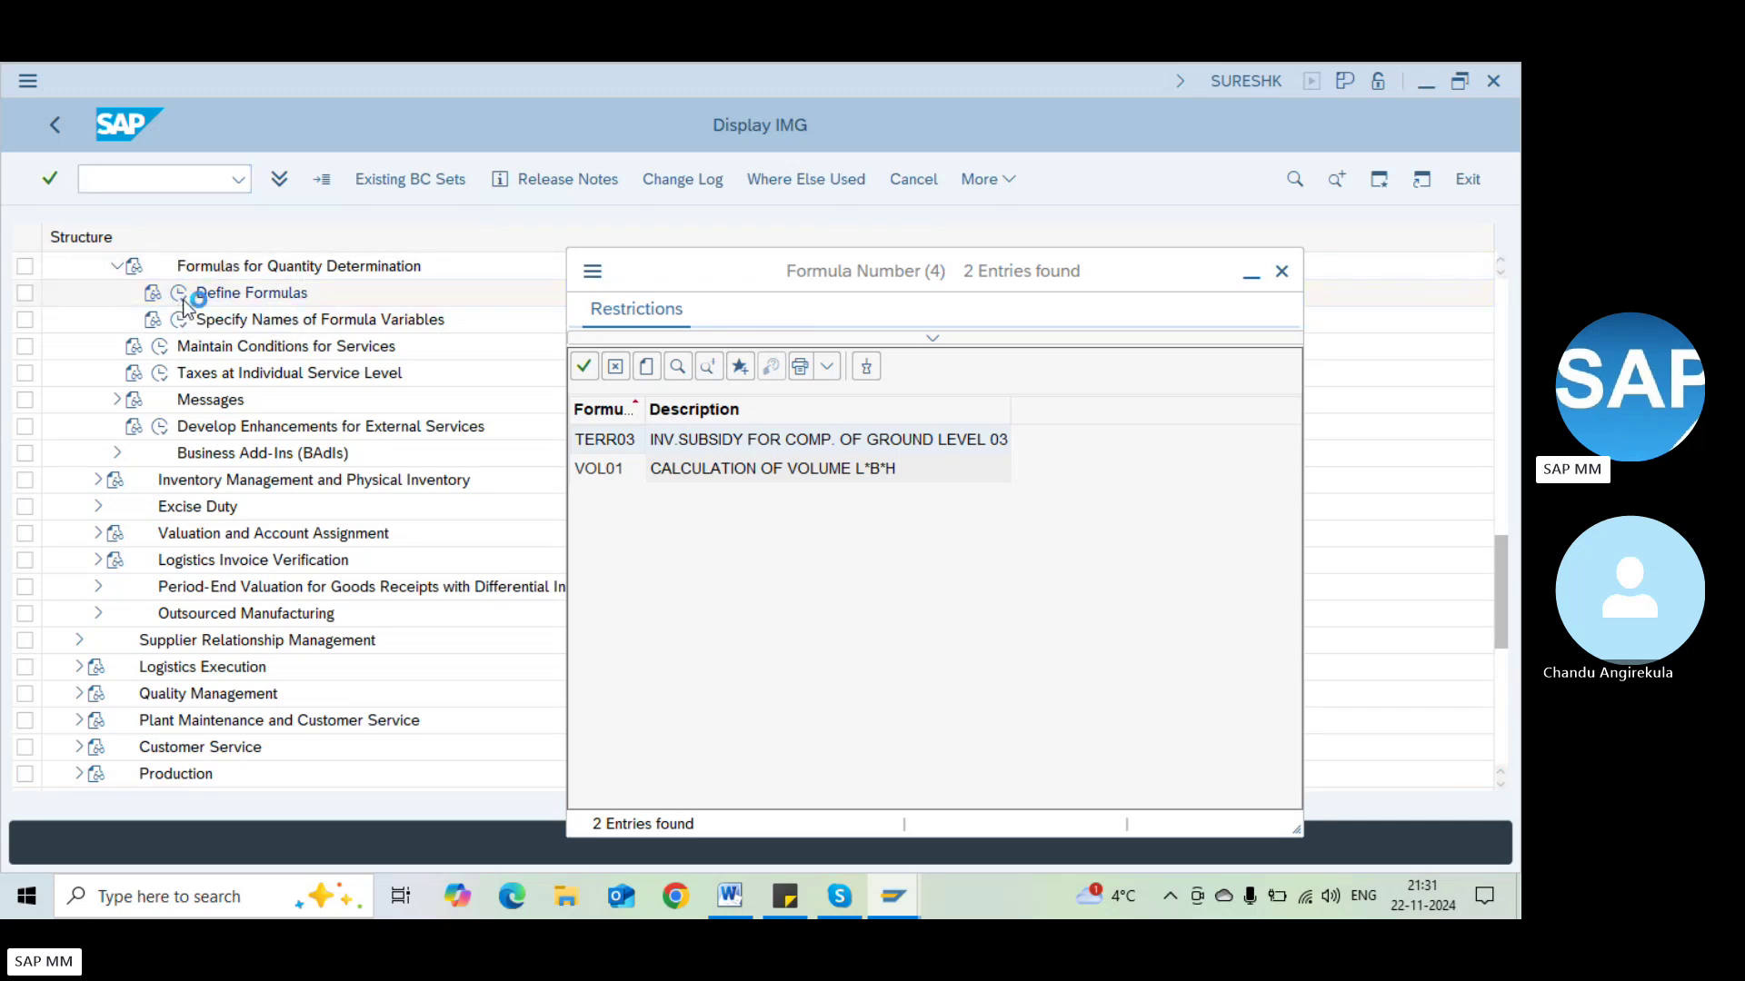
click(278, 295)
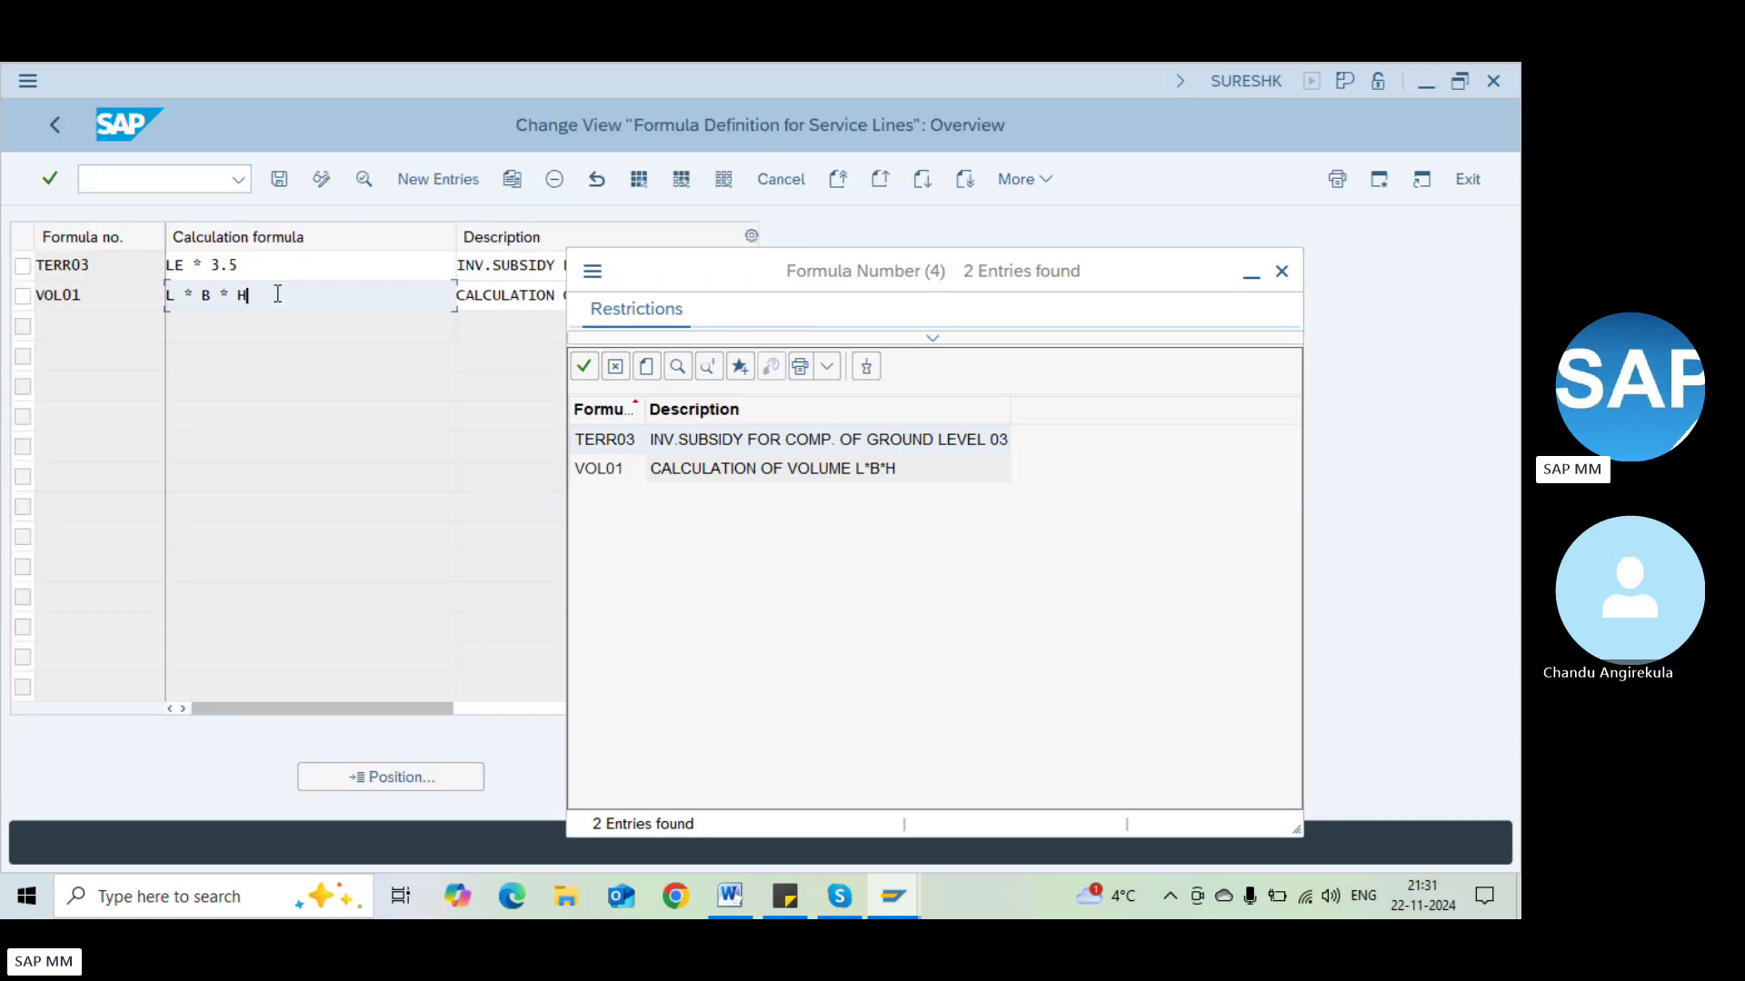
drag(936, 256, 1166, 244)
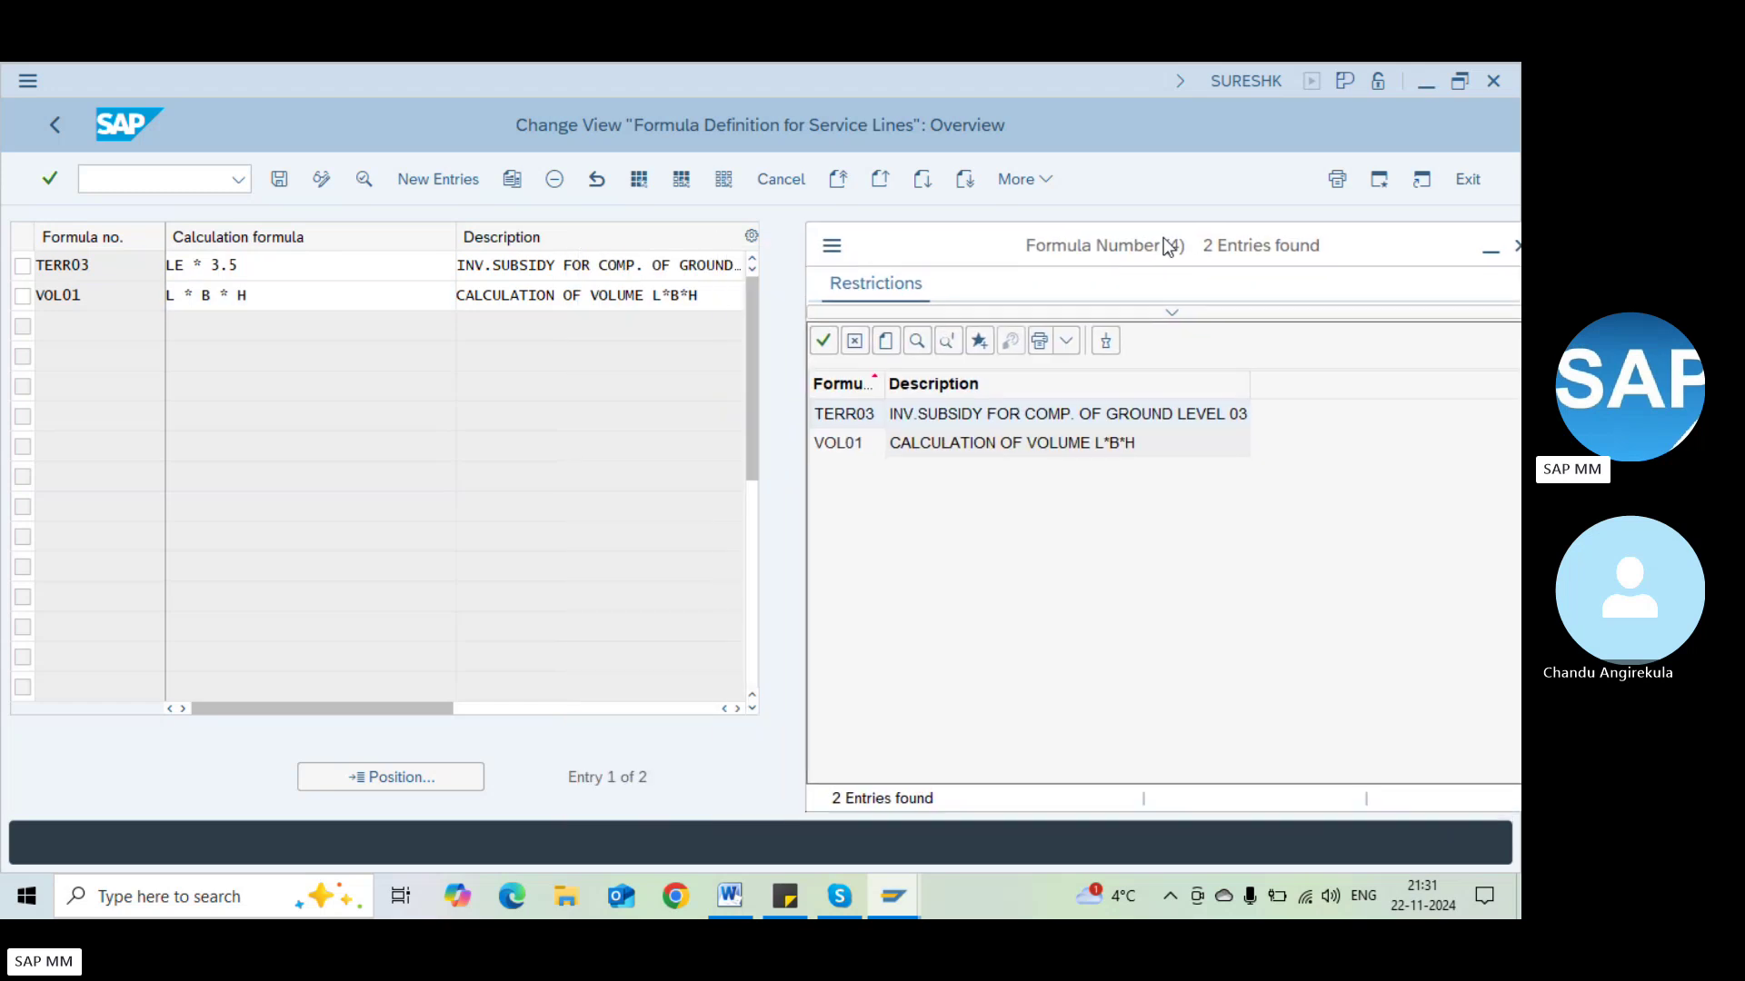
Examine the definition of formula VOL01 and its selectable base units of measure, and return to the customizing structure
double_click(343, 285)
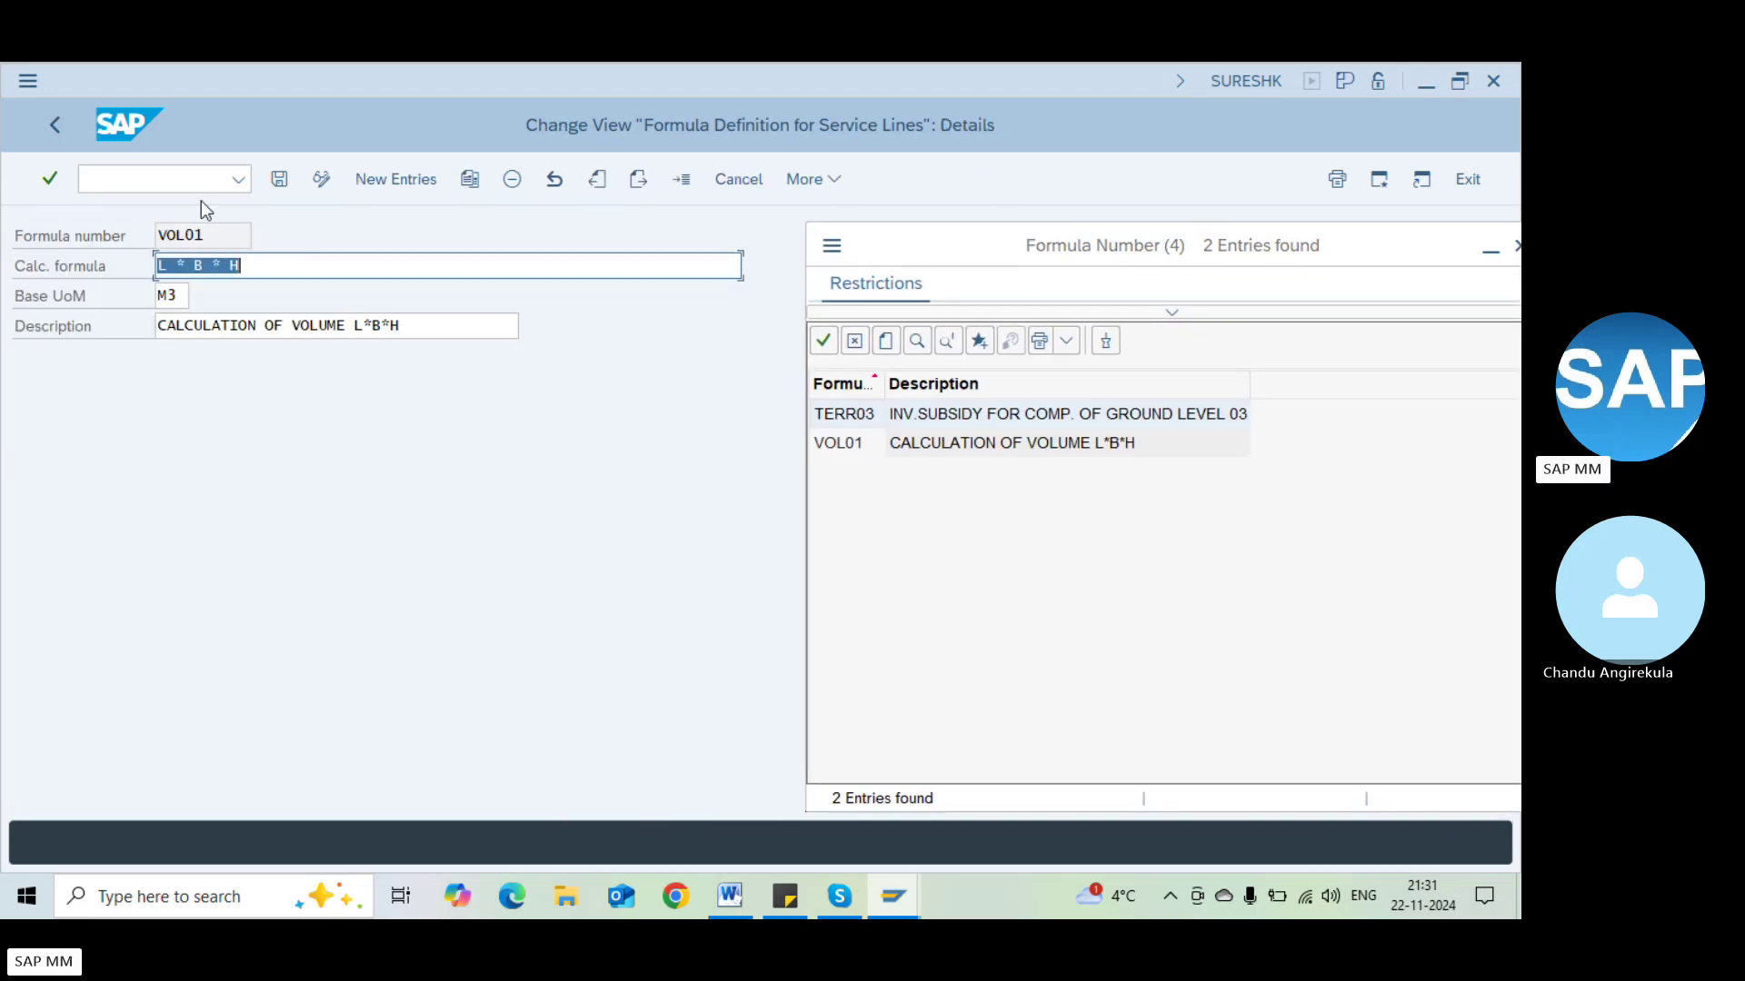
click(284, 325)
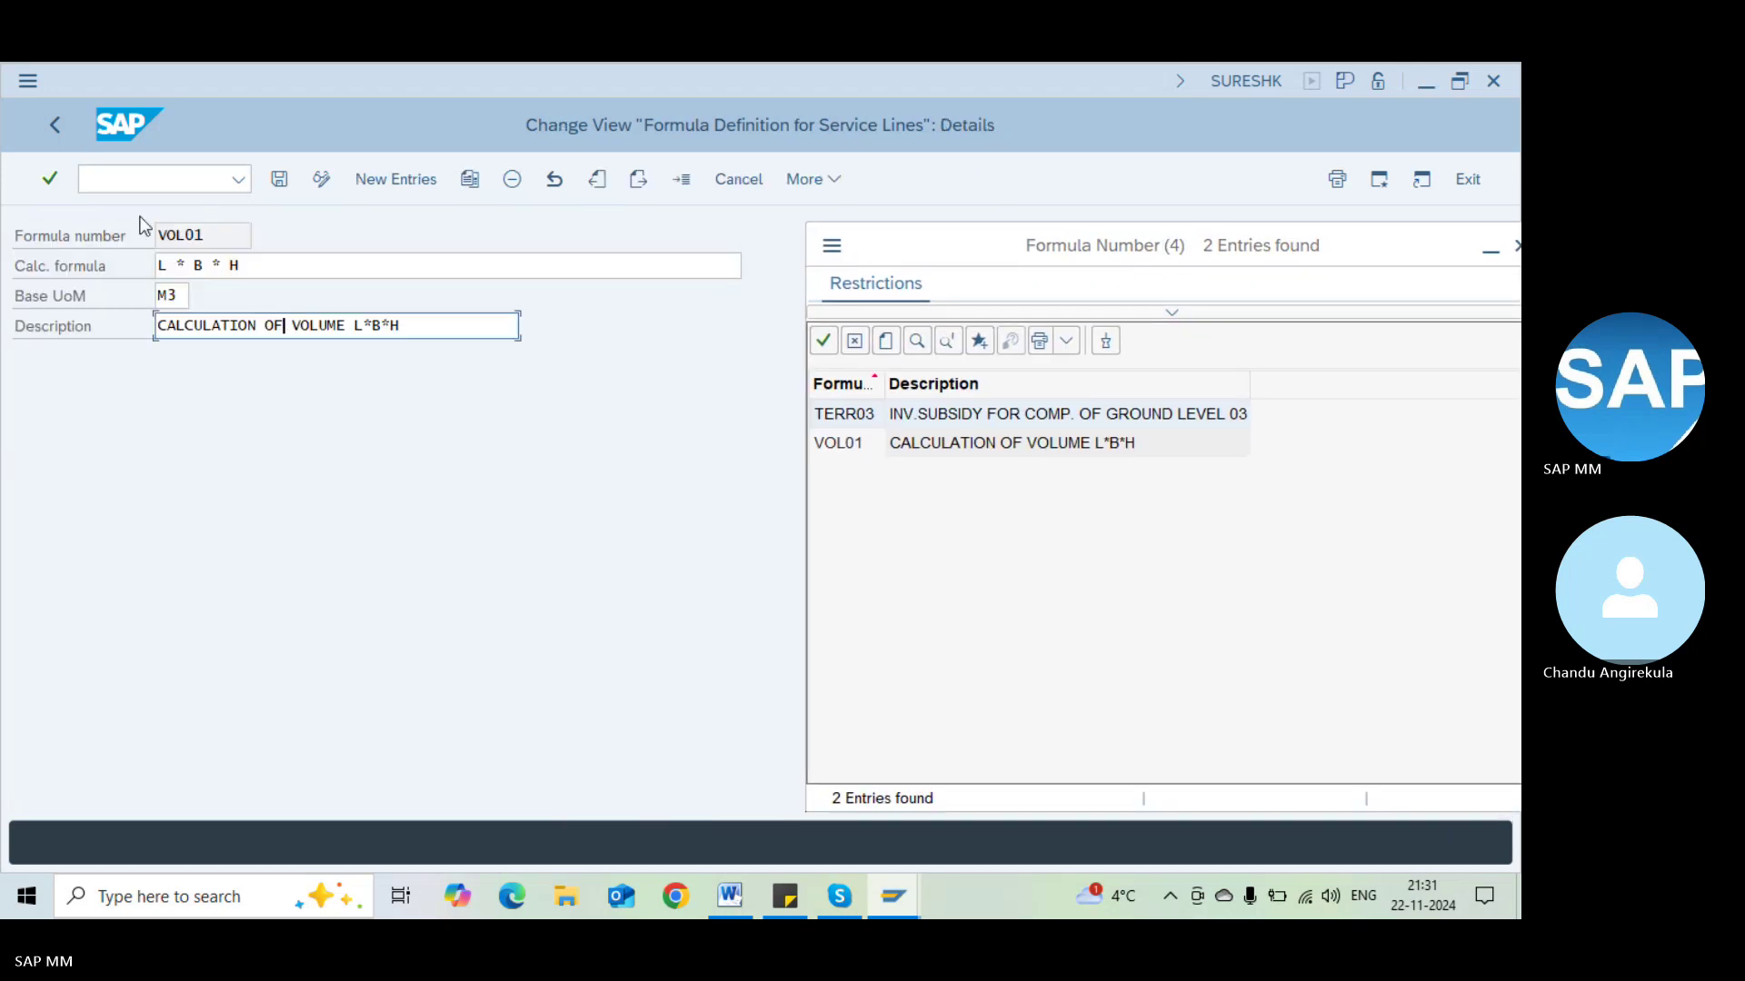
click(181, 296)
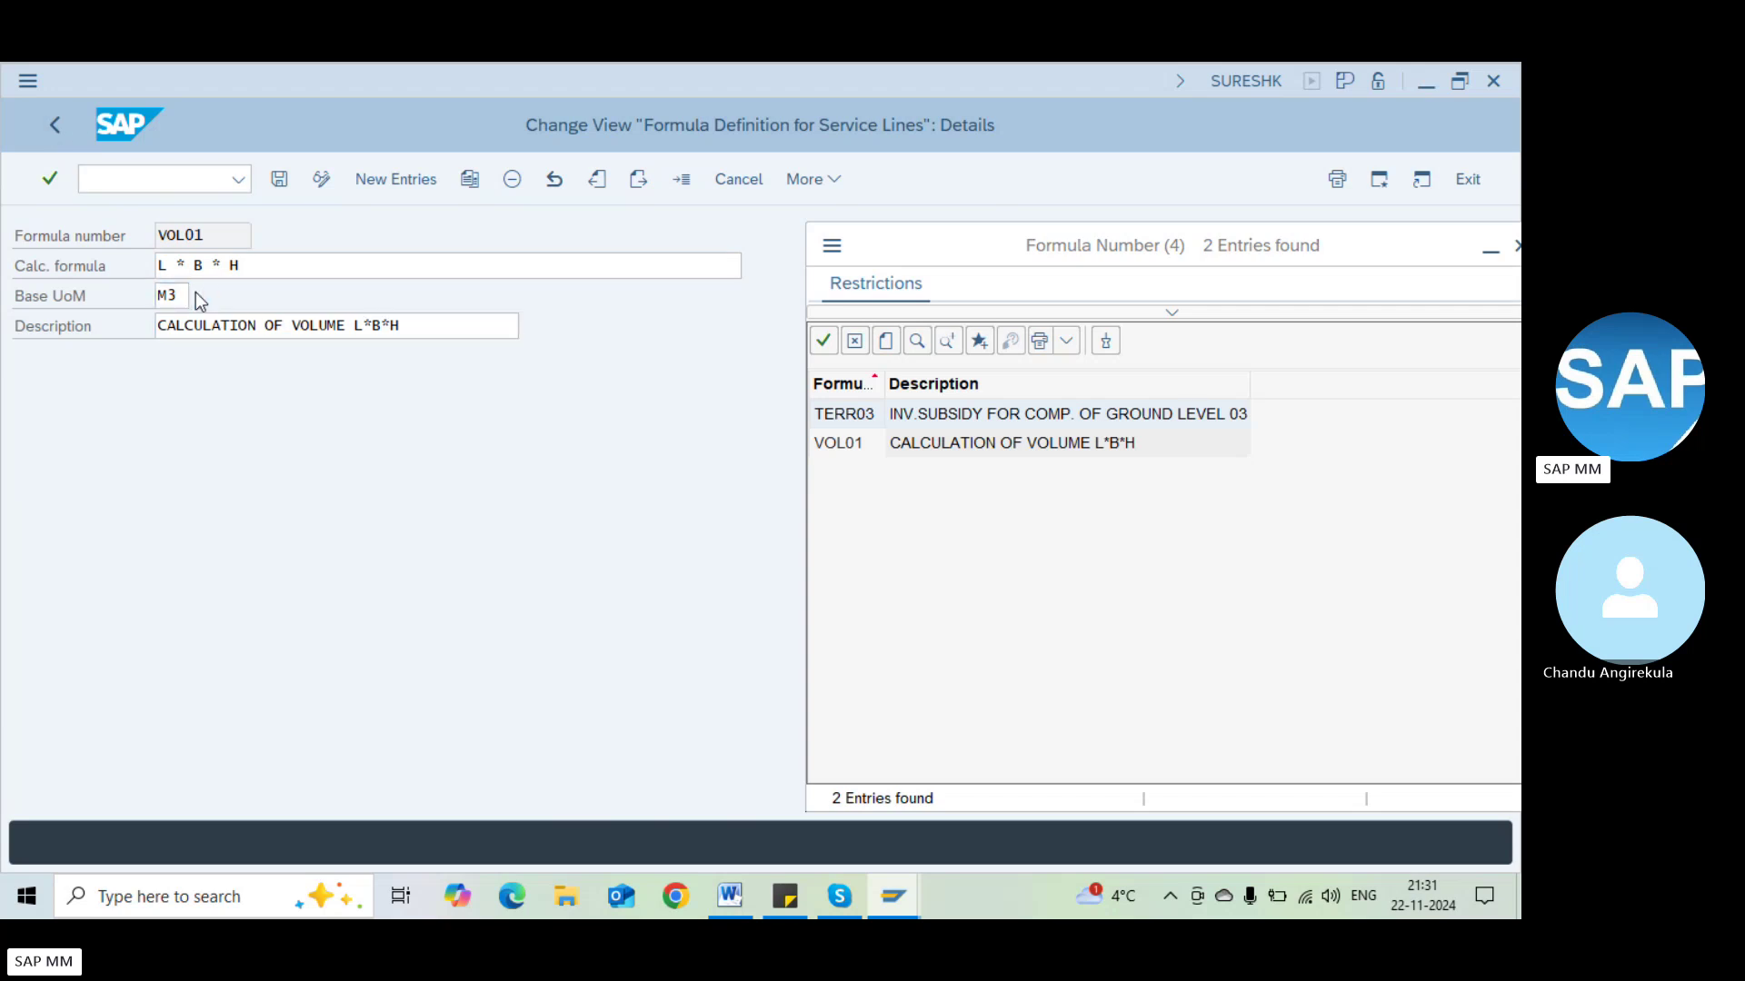
click(199, 297)
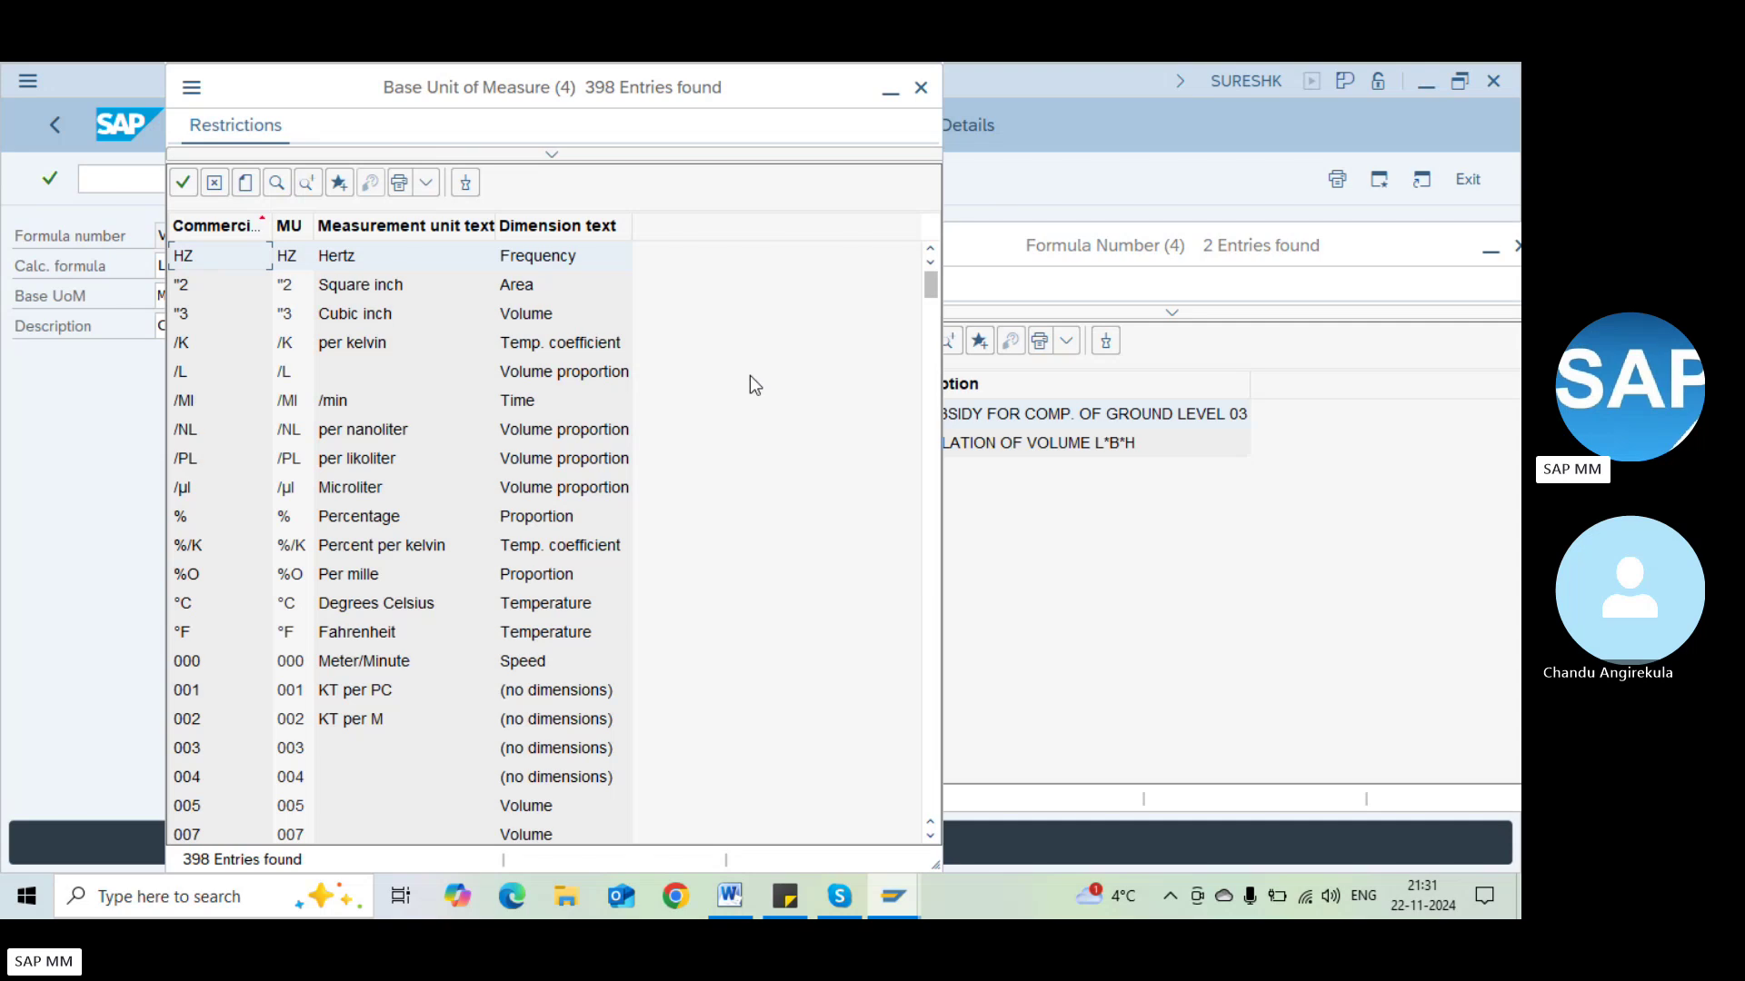
key(Escape)
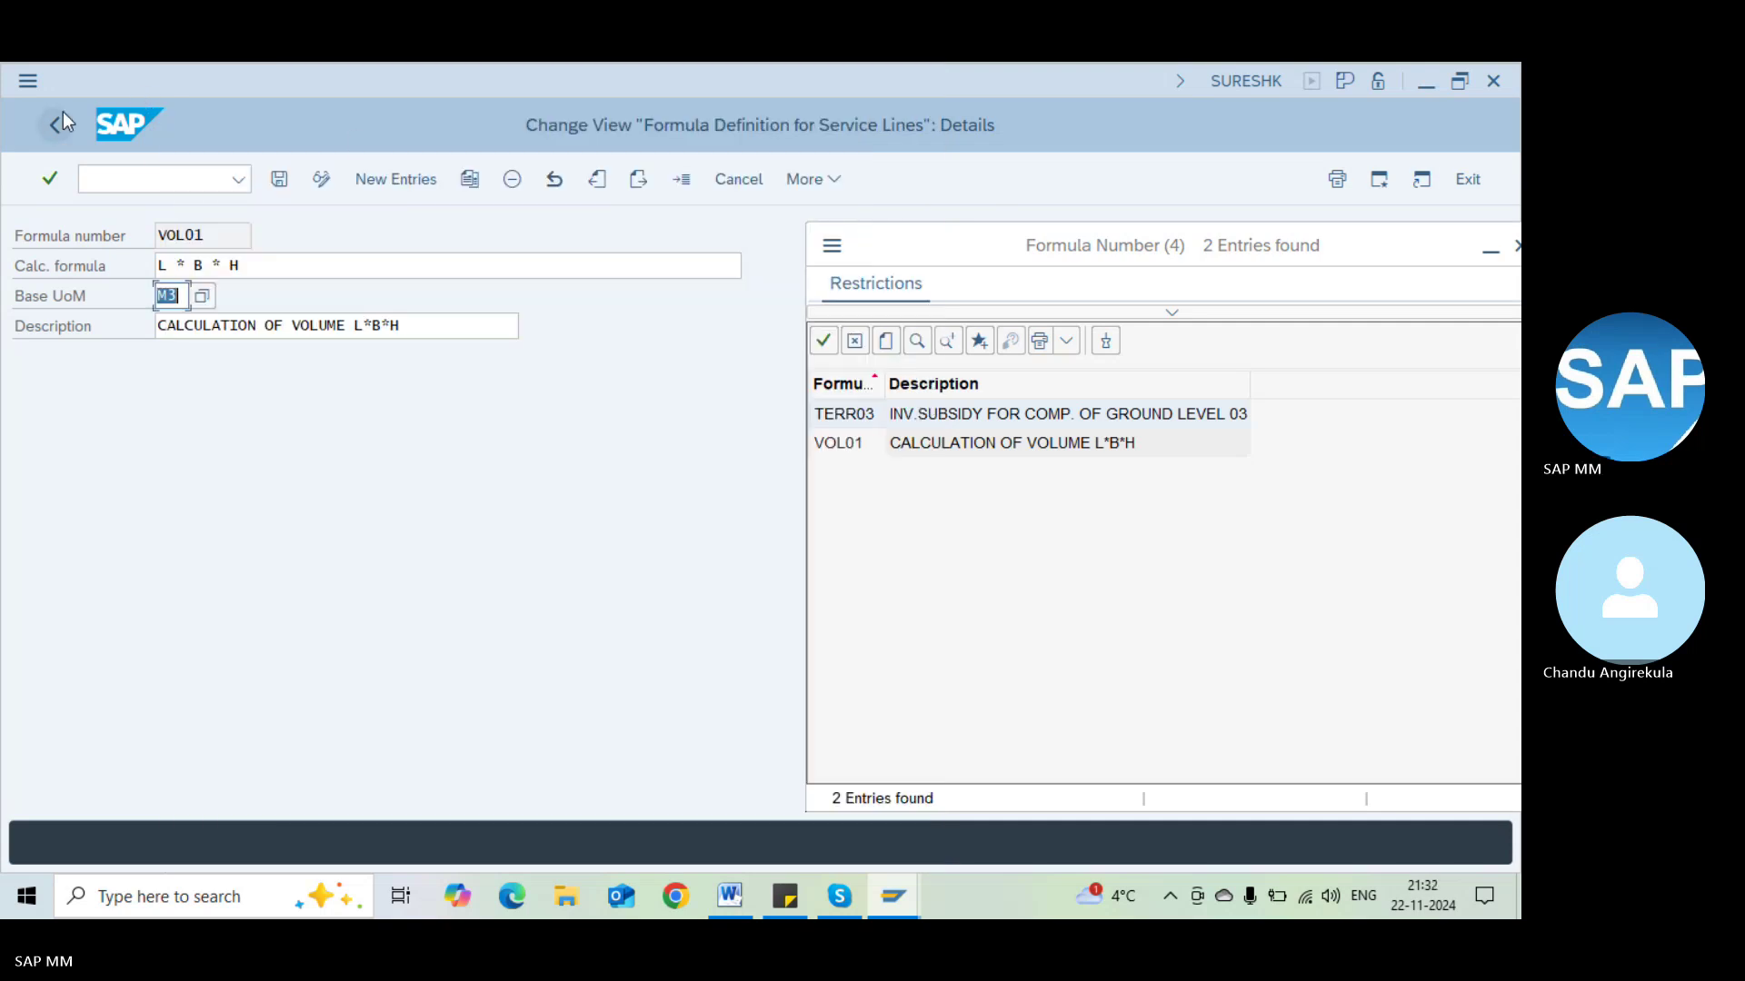
click(48, 122)
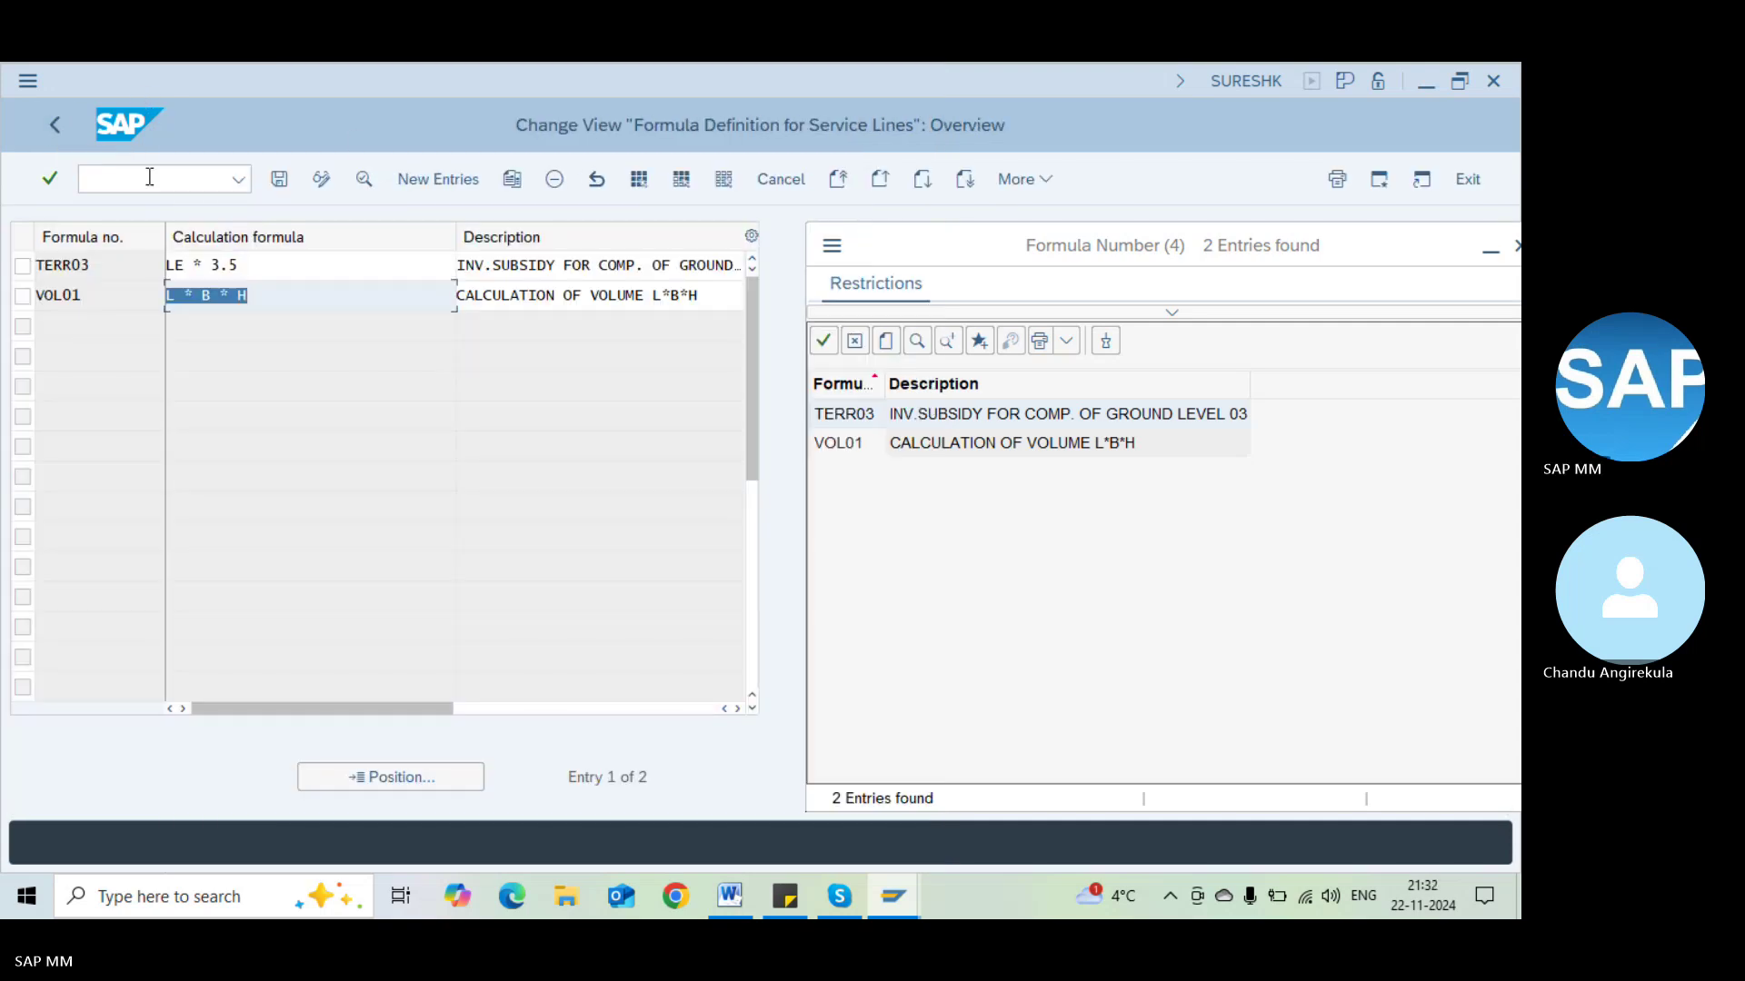
click(57, 134)
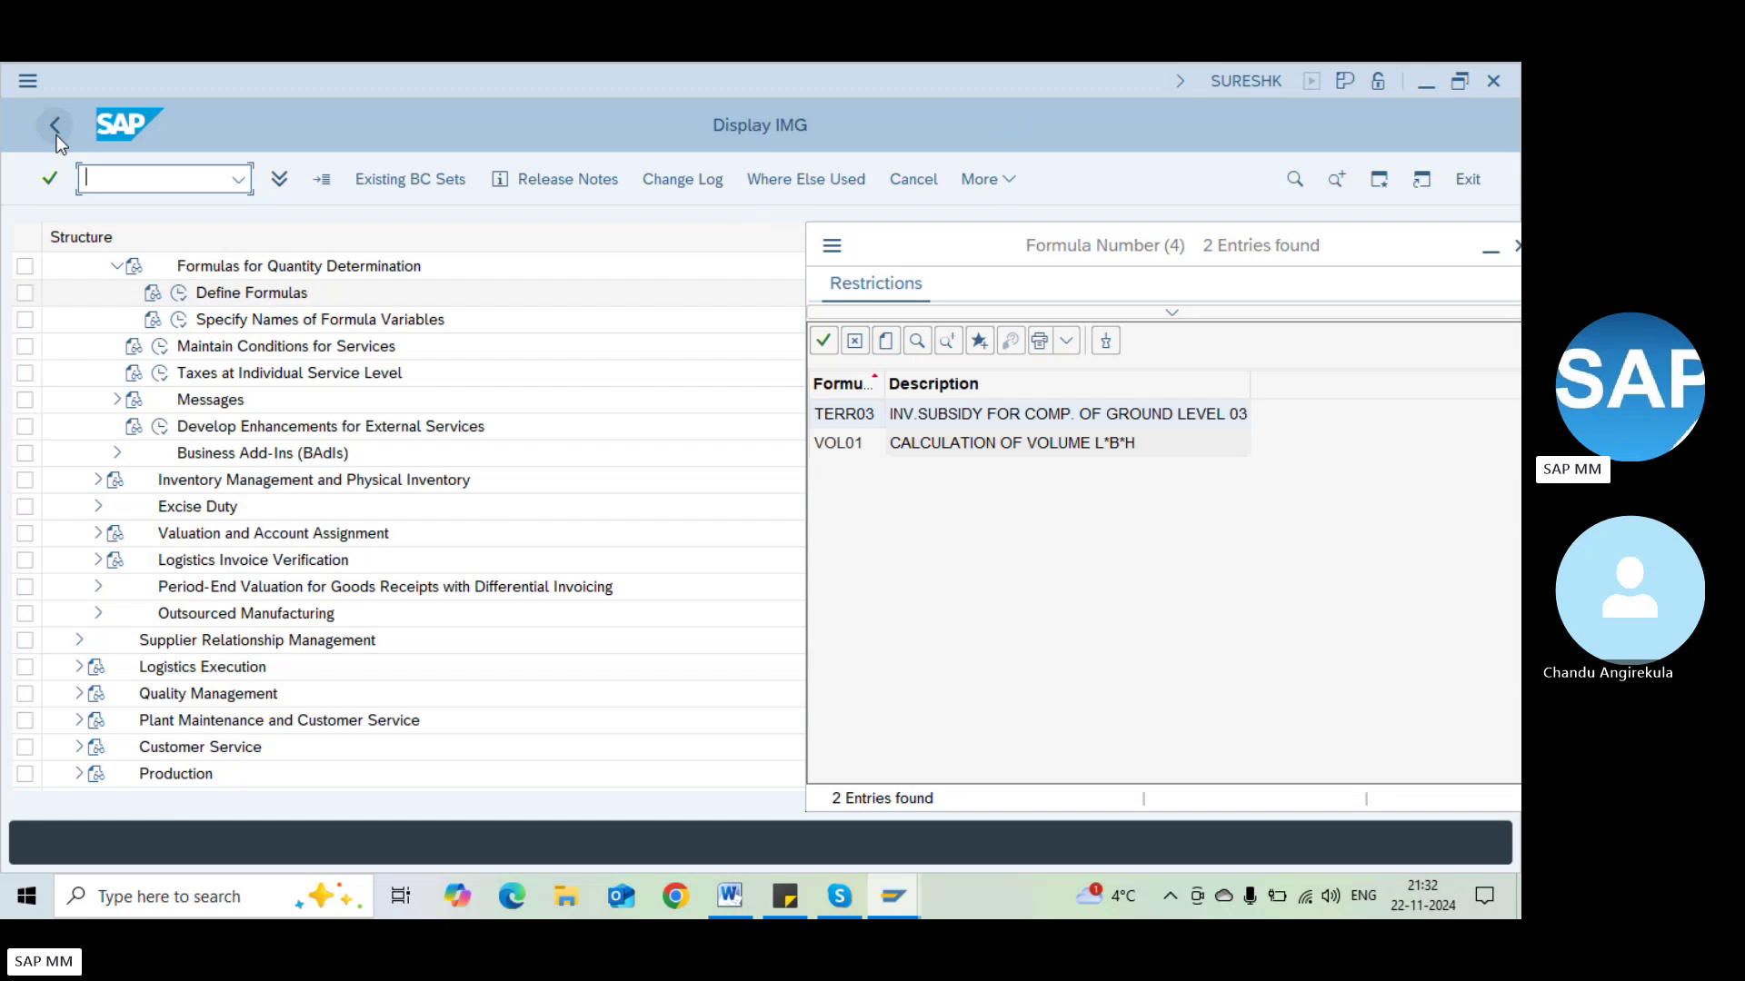
Leave the formula customizing and save the purchase order
click(178, 320)
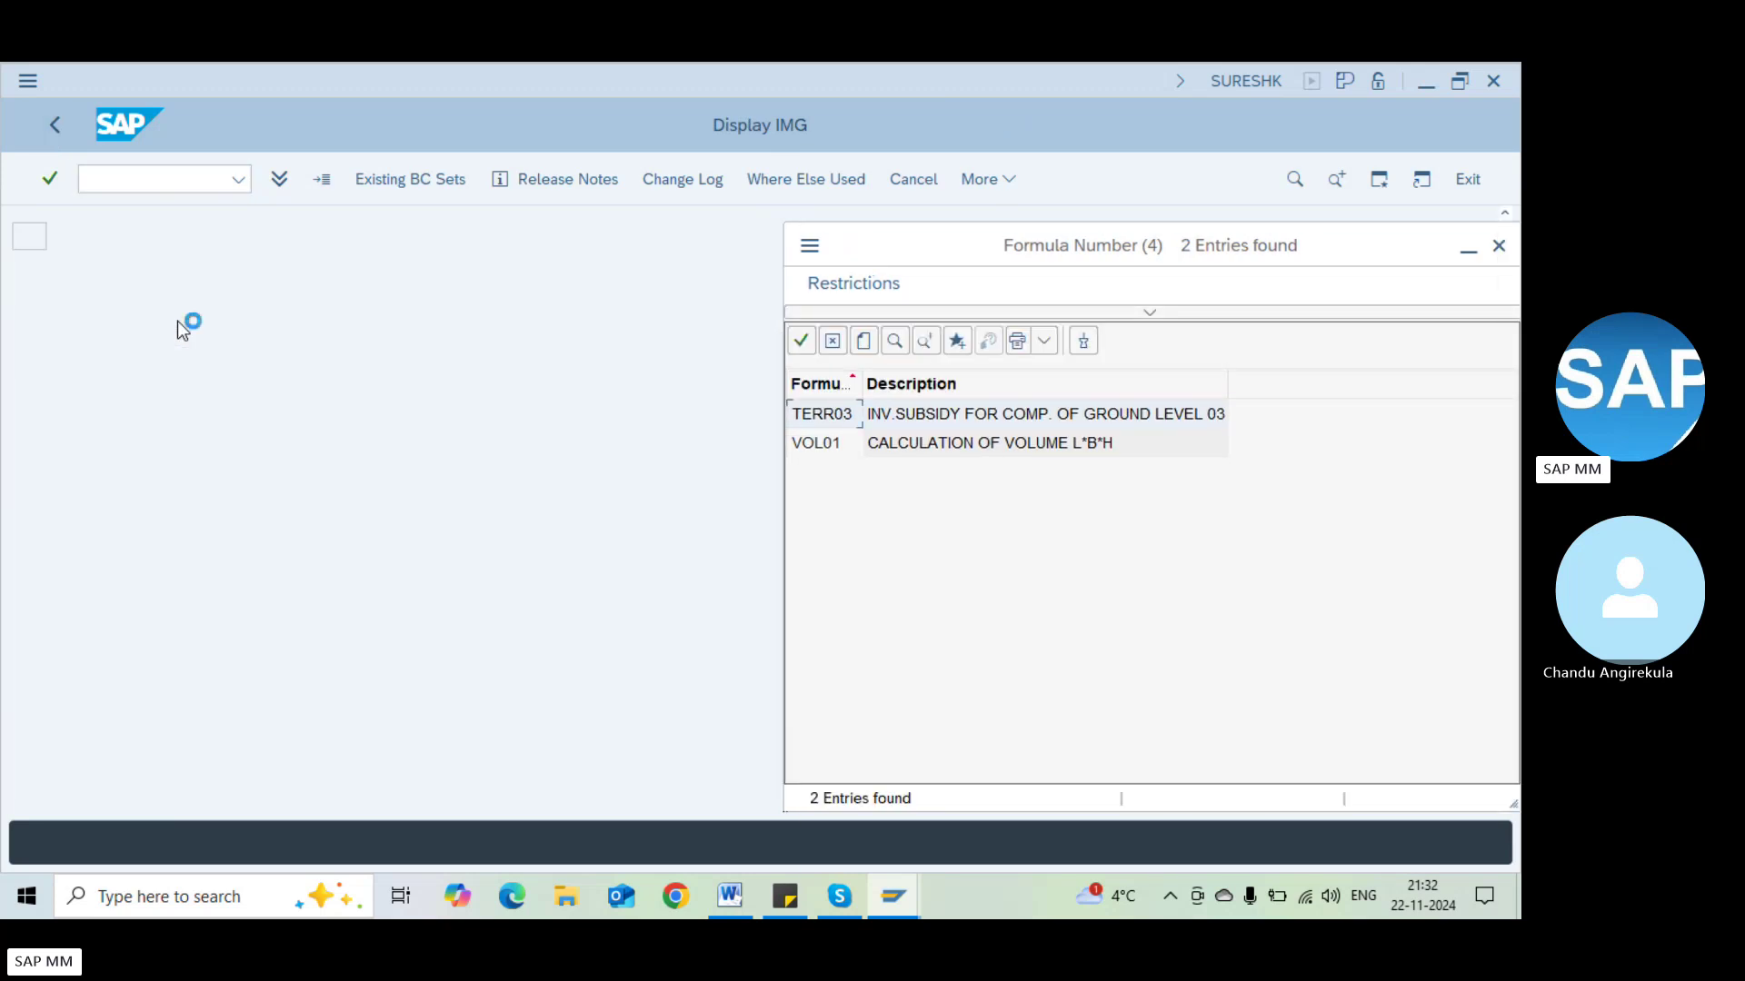
key(Escape)
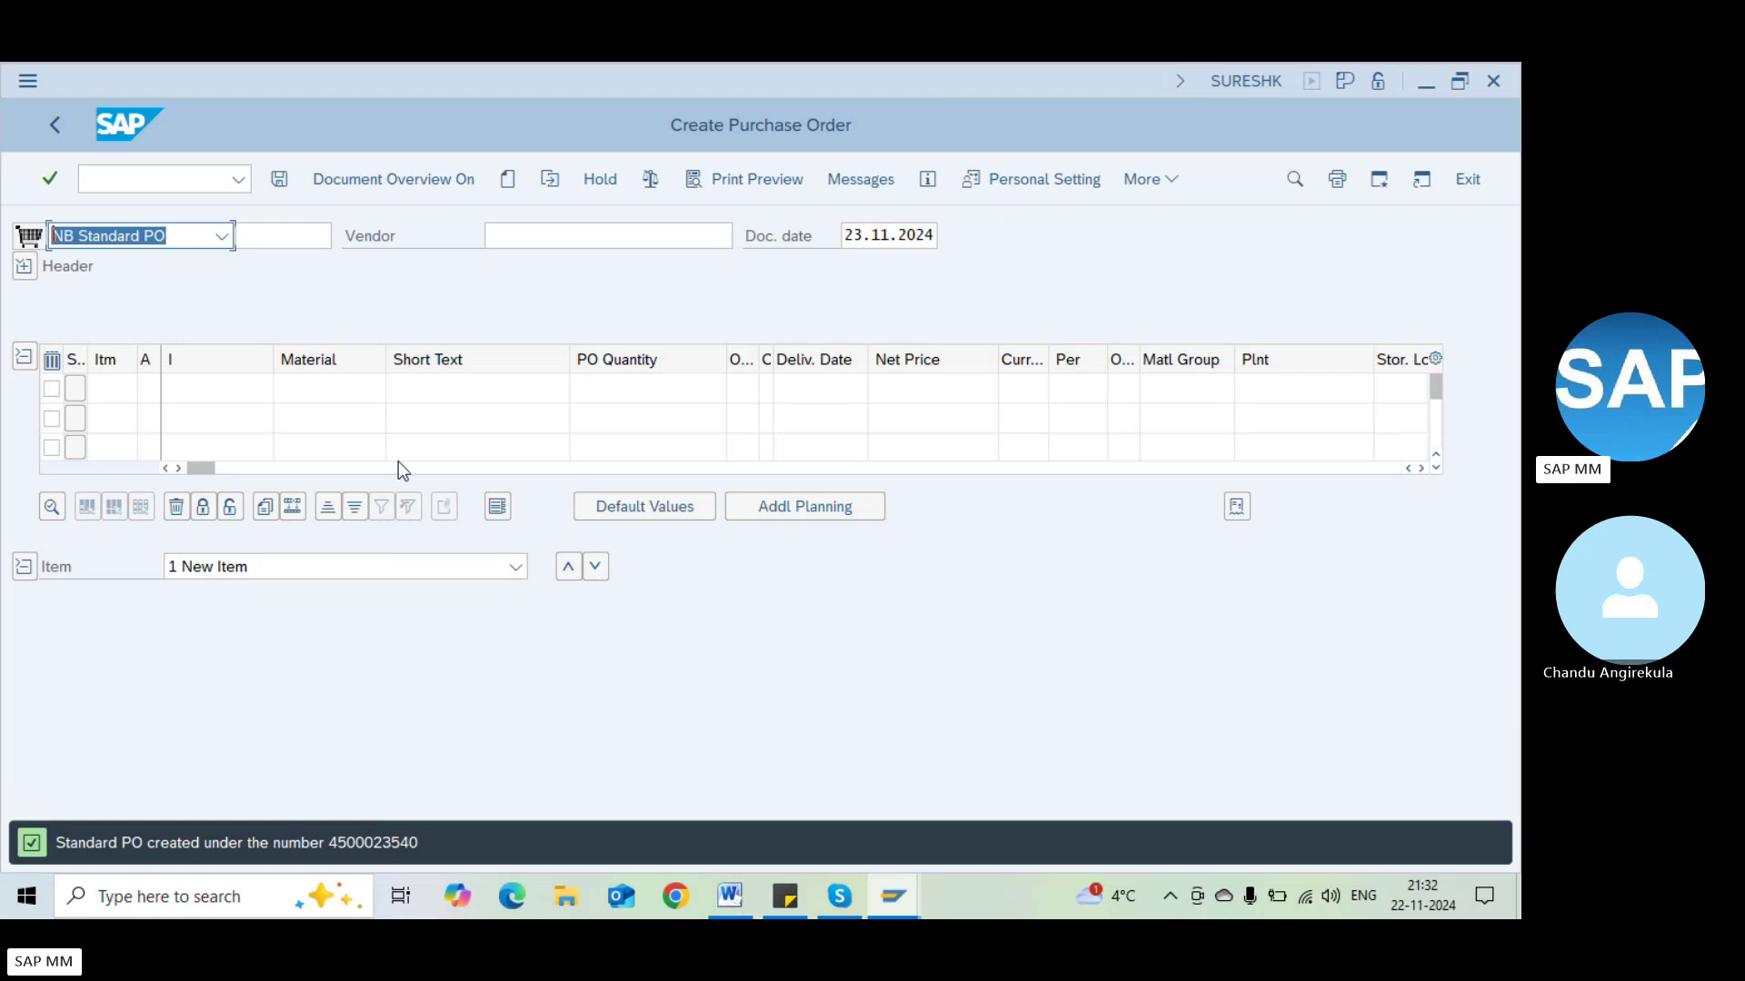
Open the saved purchase order and review the service details of line 10
click(547, 193)
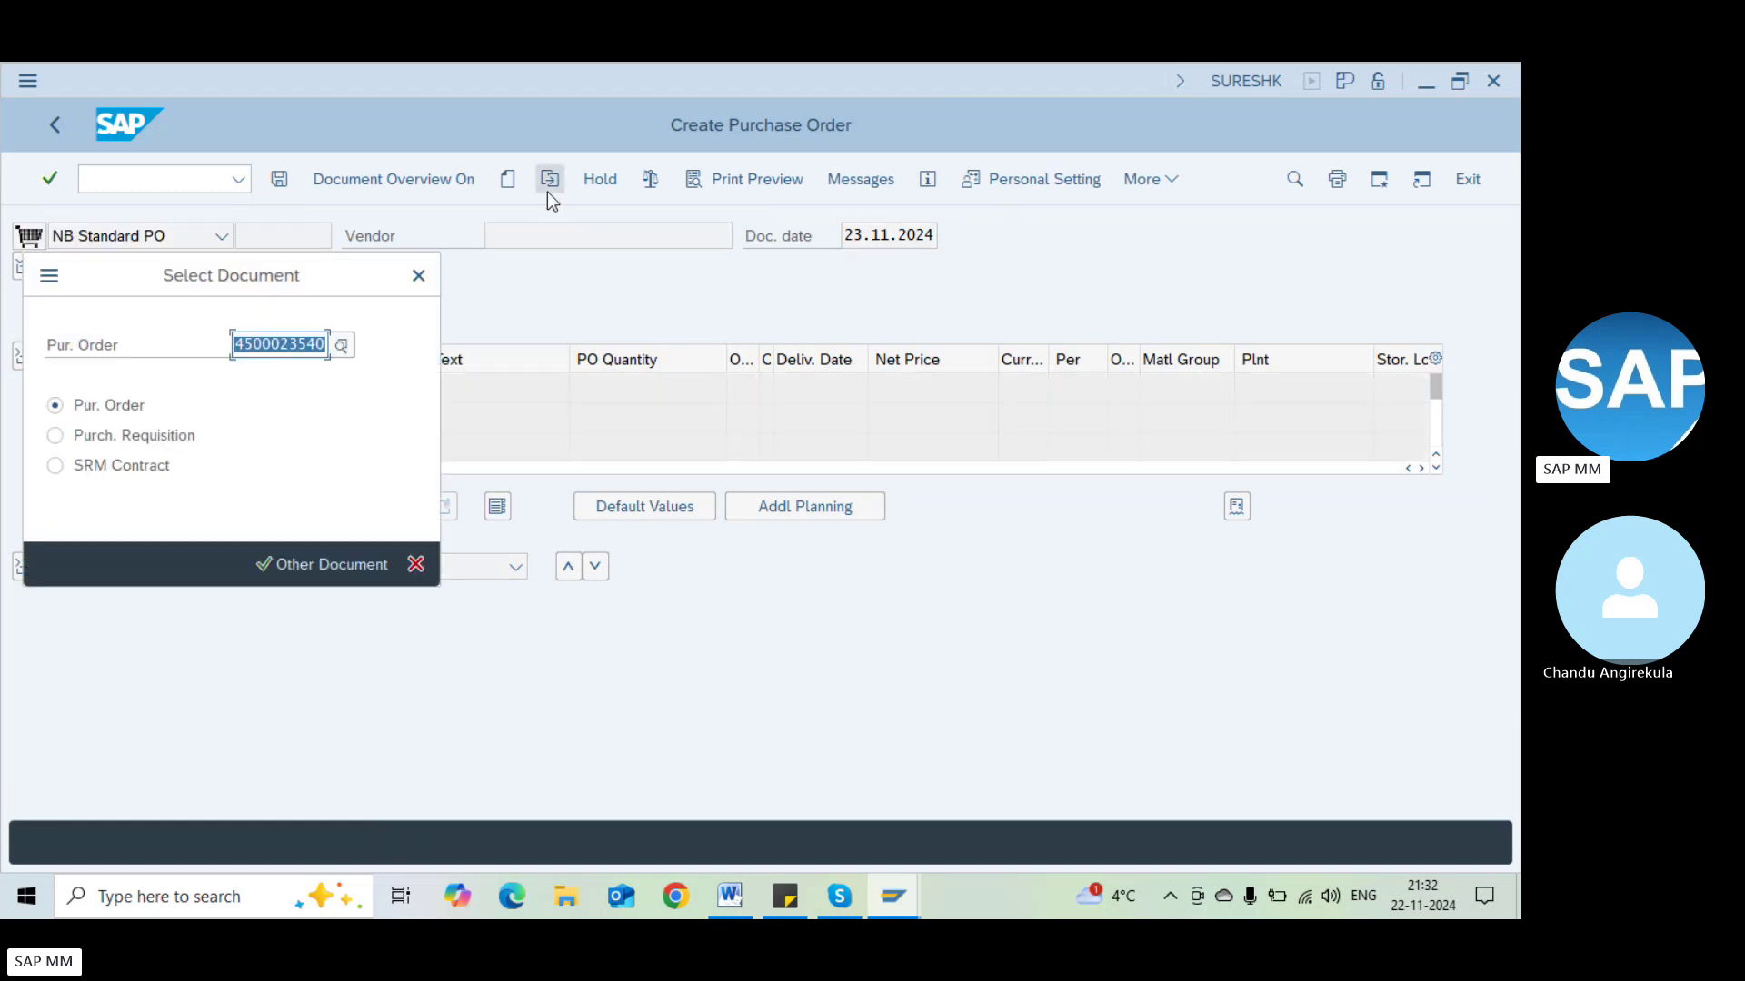
key(Return)
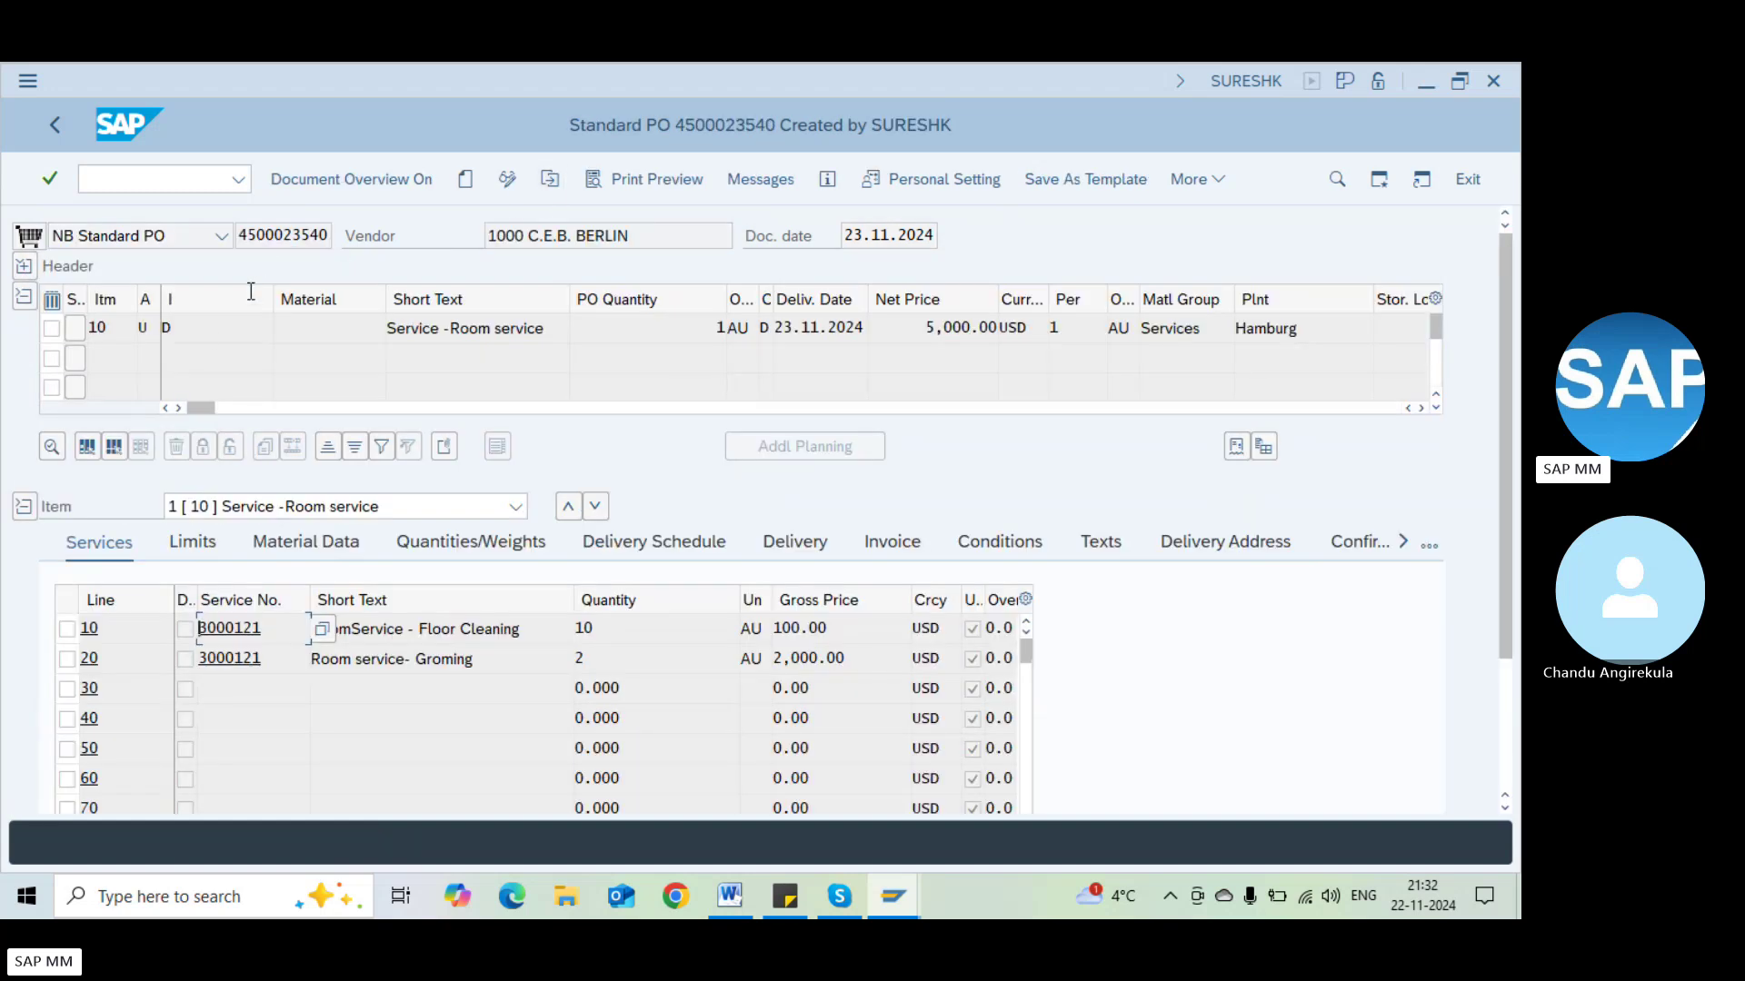
click(193, 317)
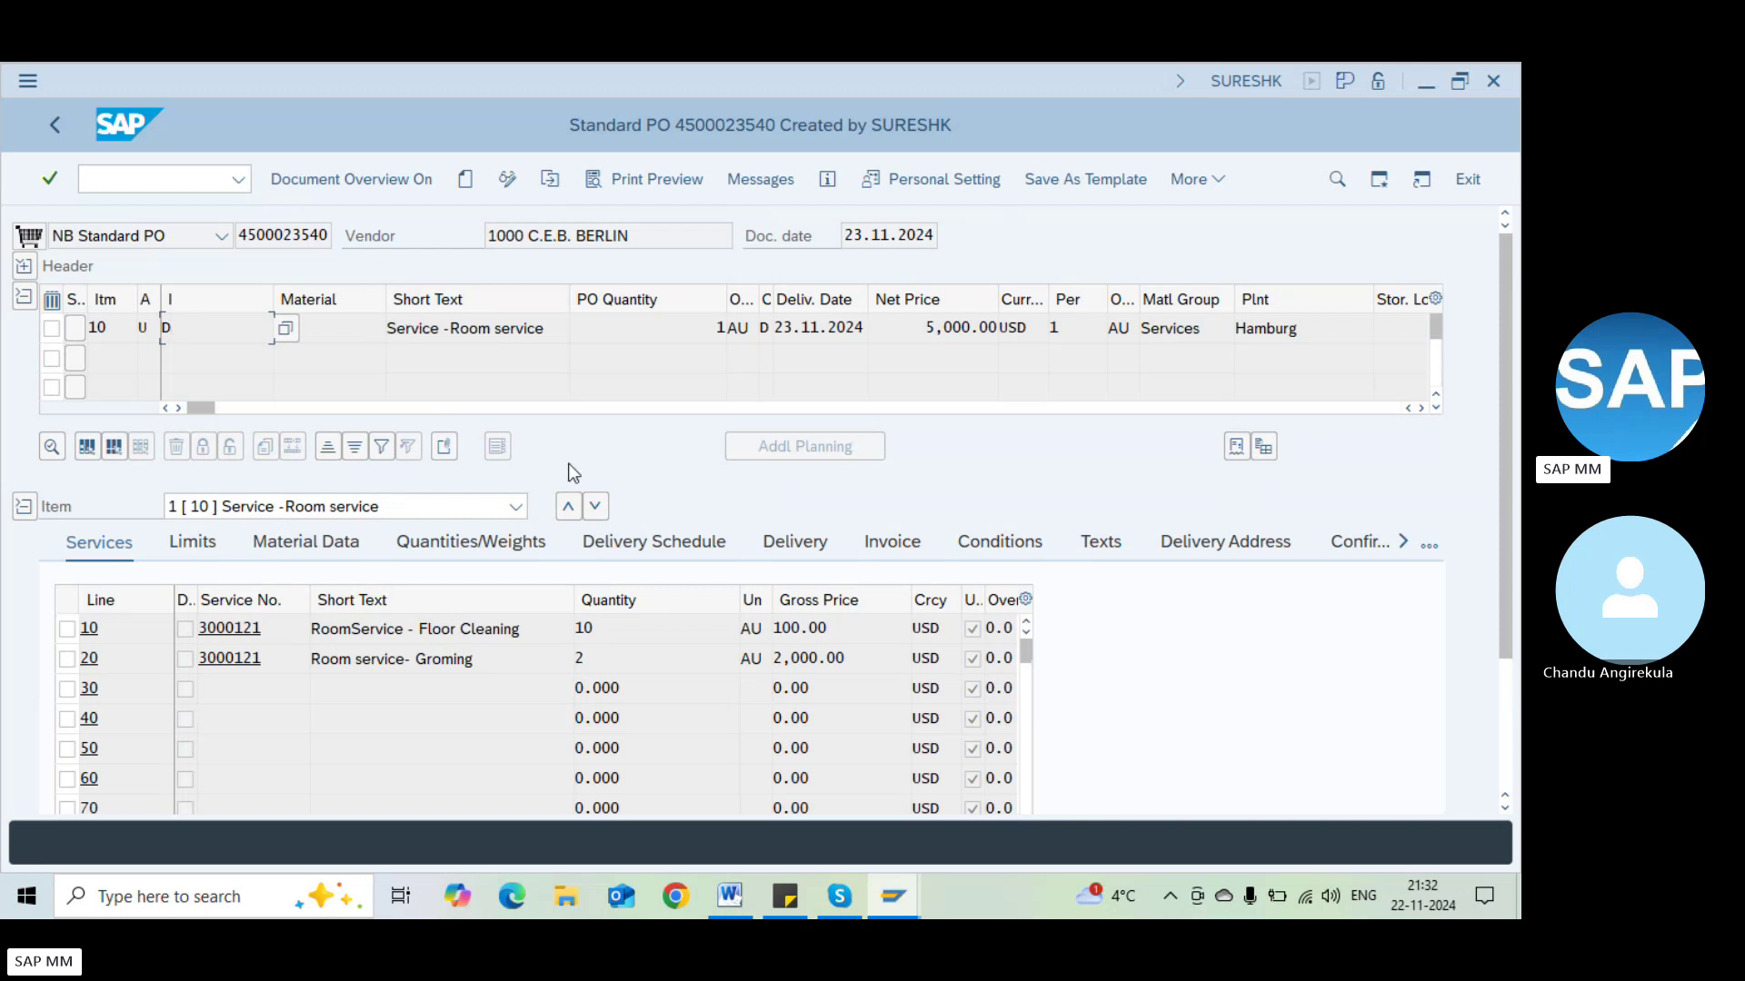
click(340, 325)
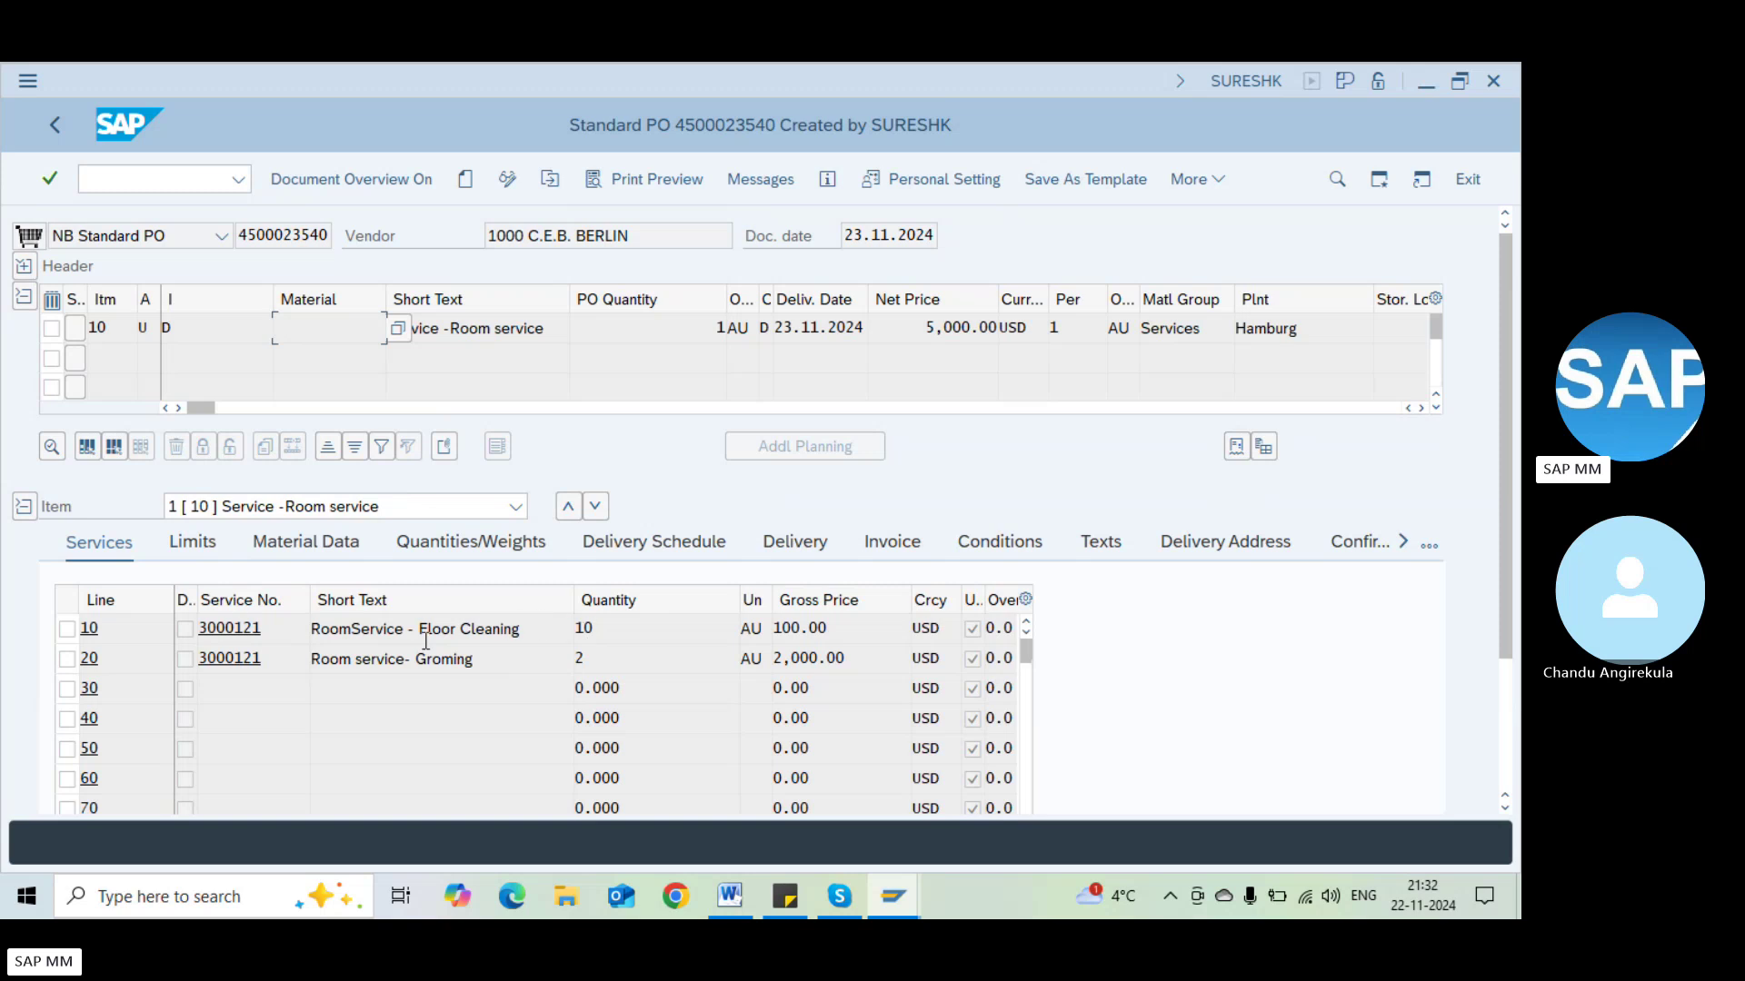
double_click(588, 632)
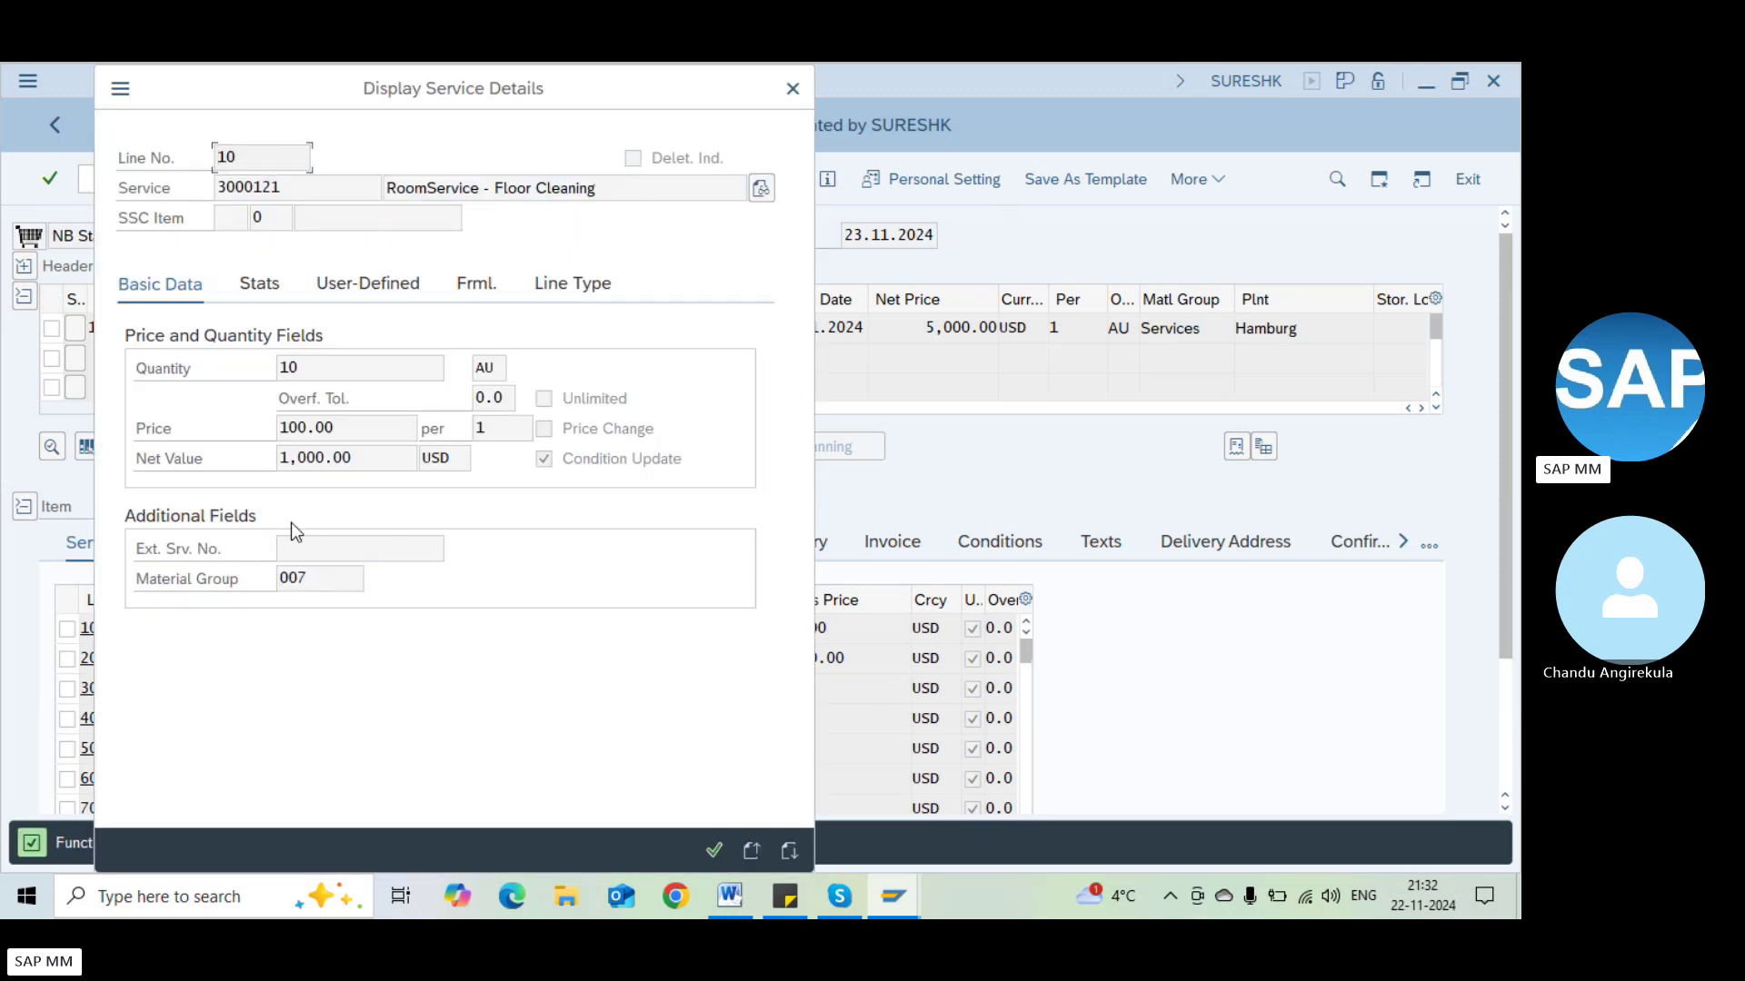
click(798, 88)
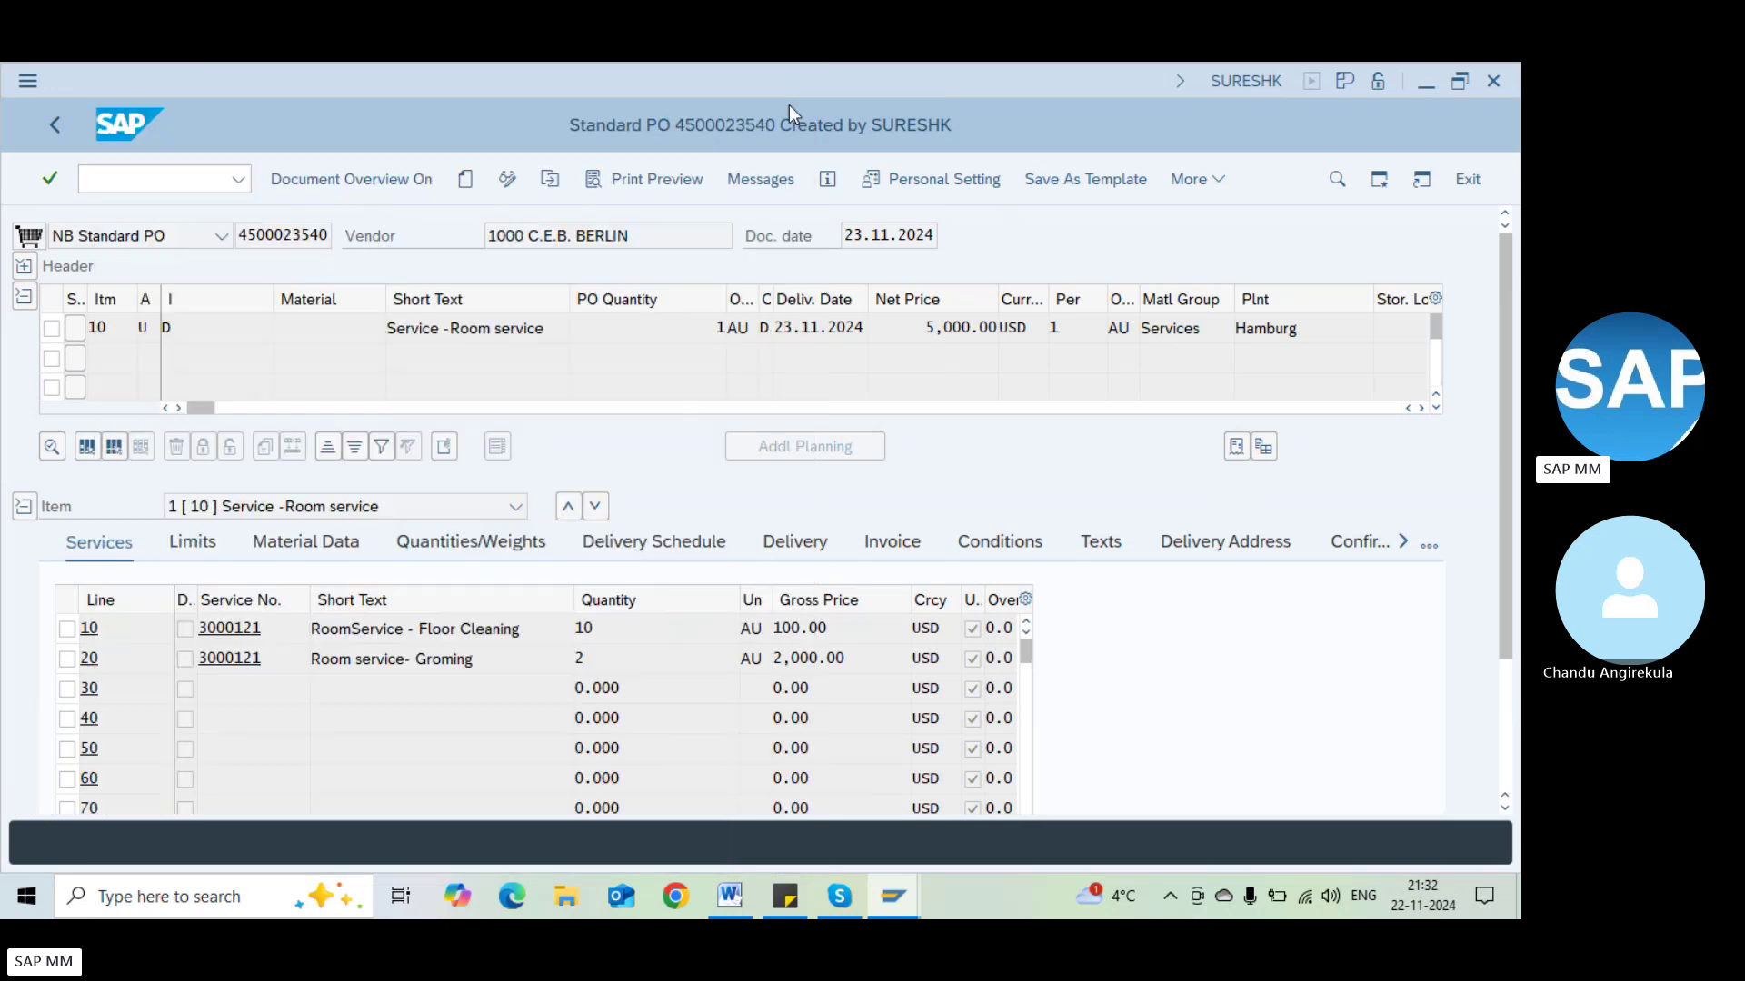
Review the limits of item 10 and return to its service lines
click(191, 545)
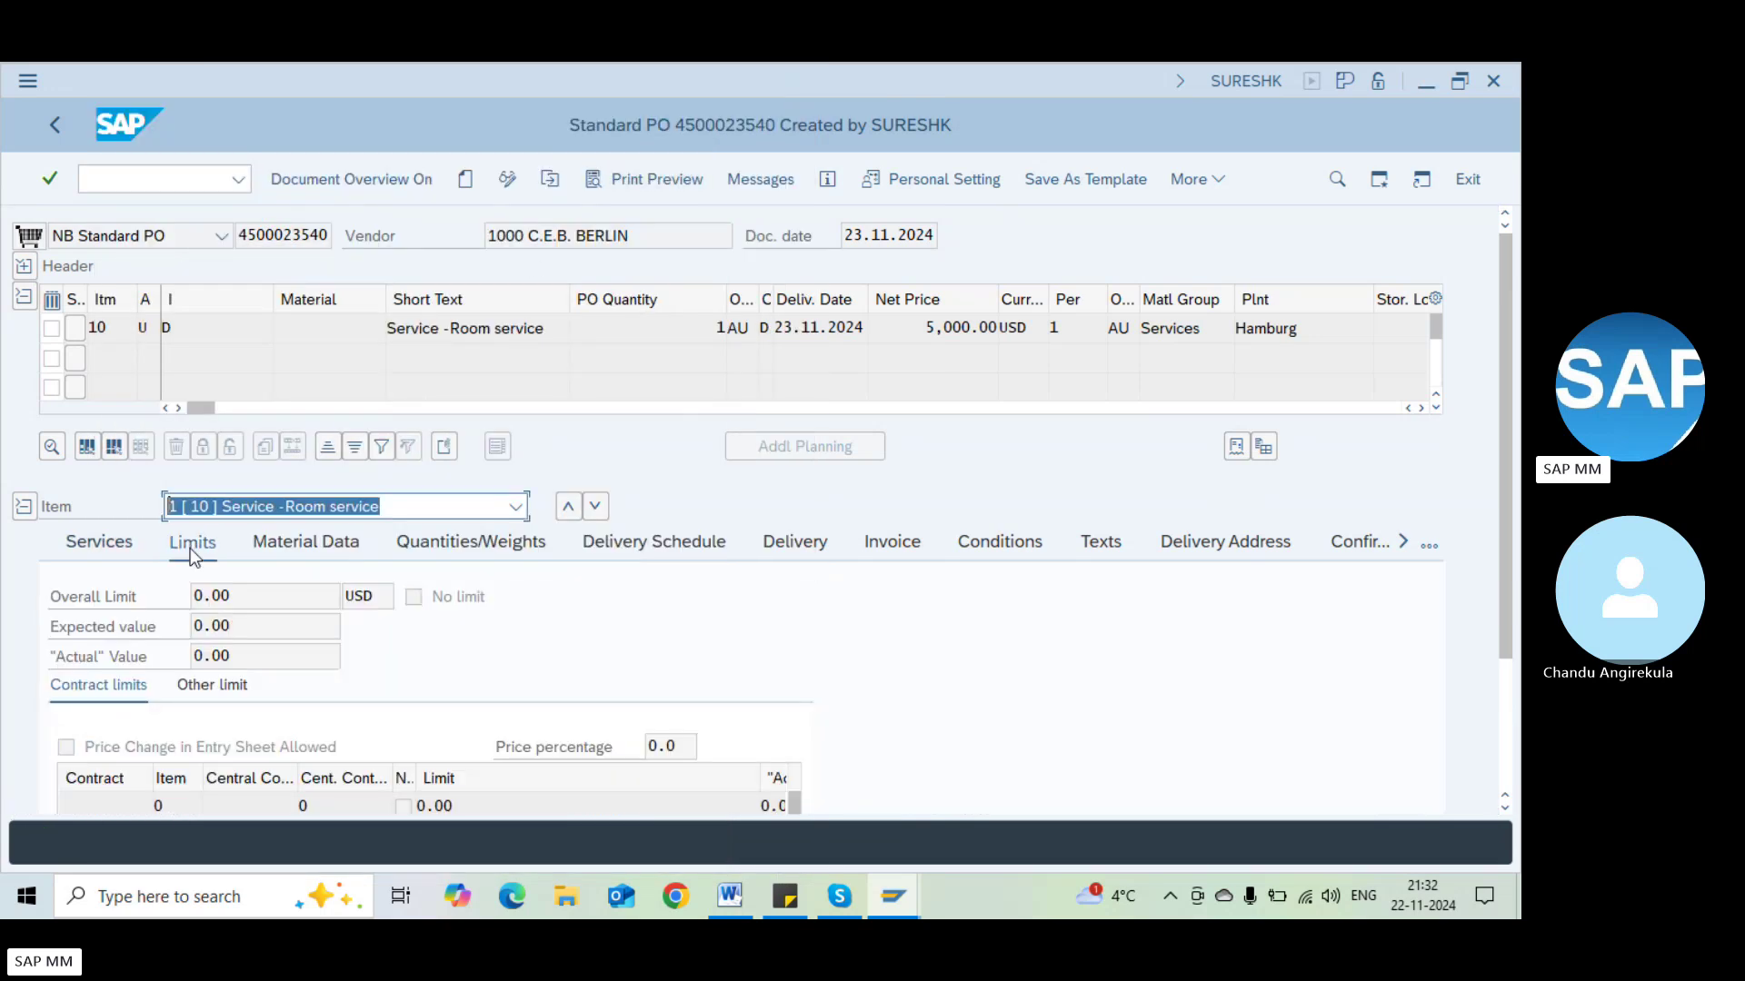
click(226, 598)
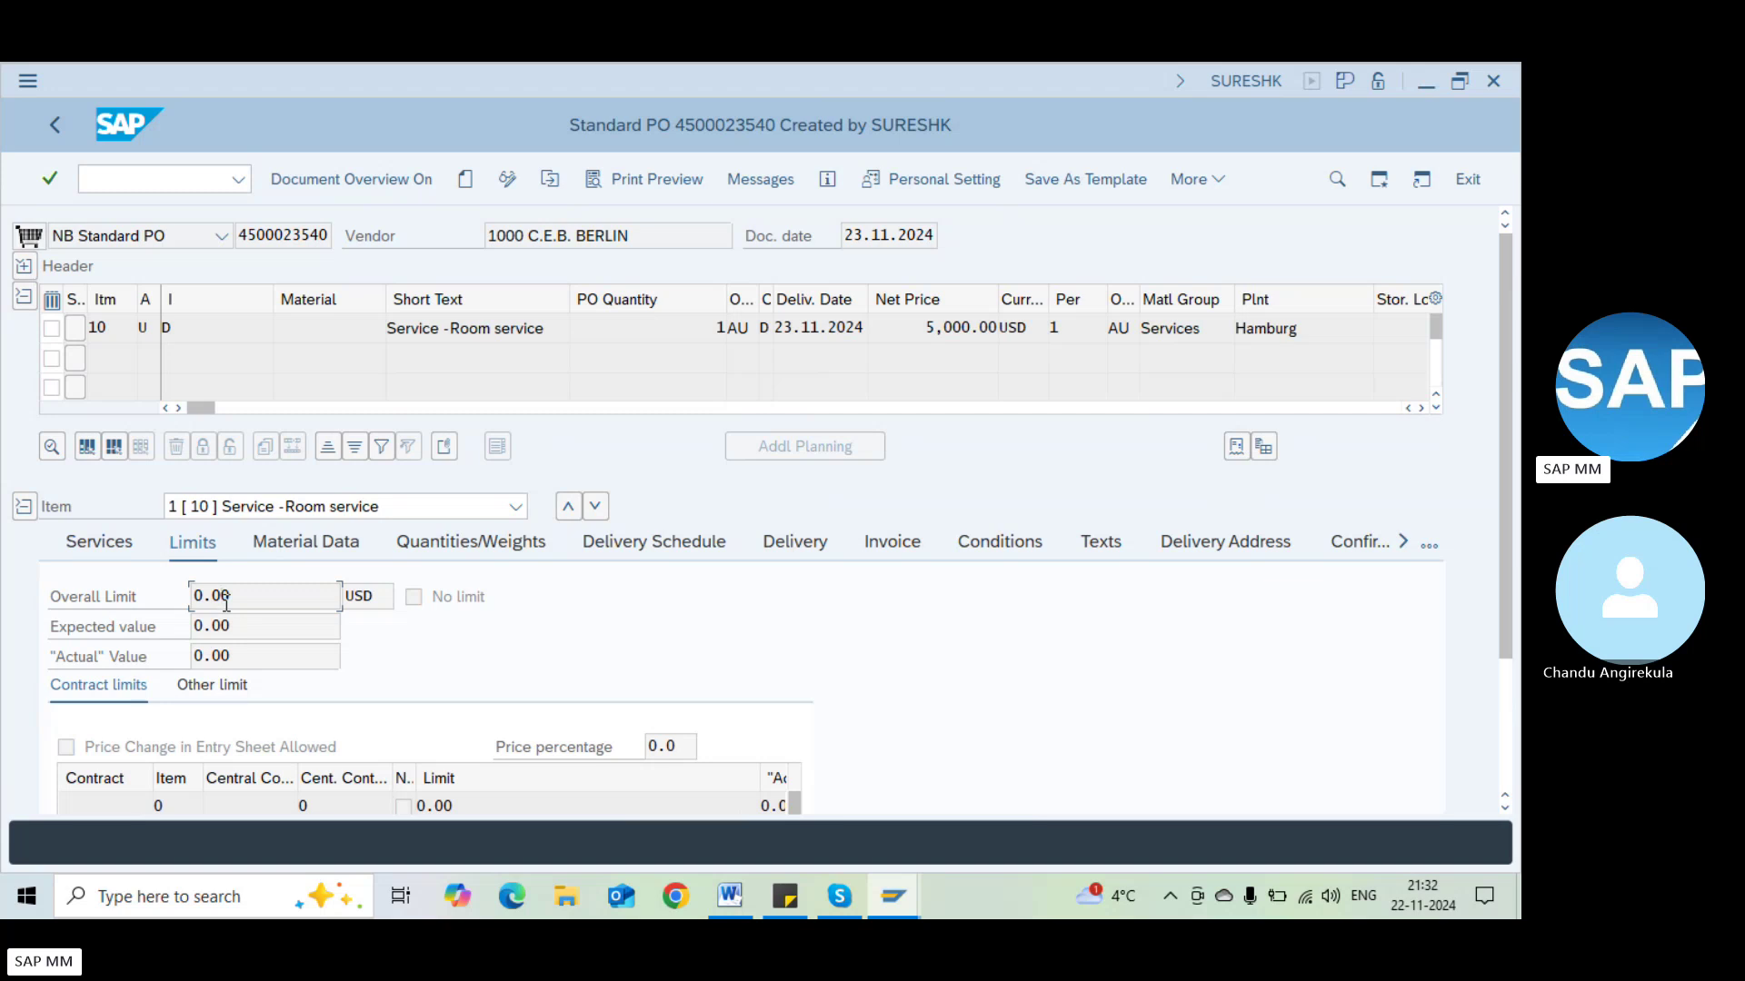
click(125, 545)
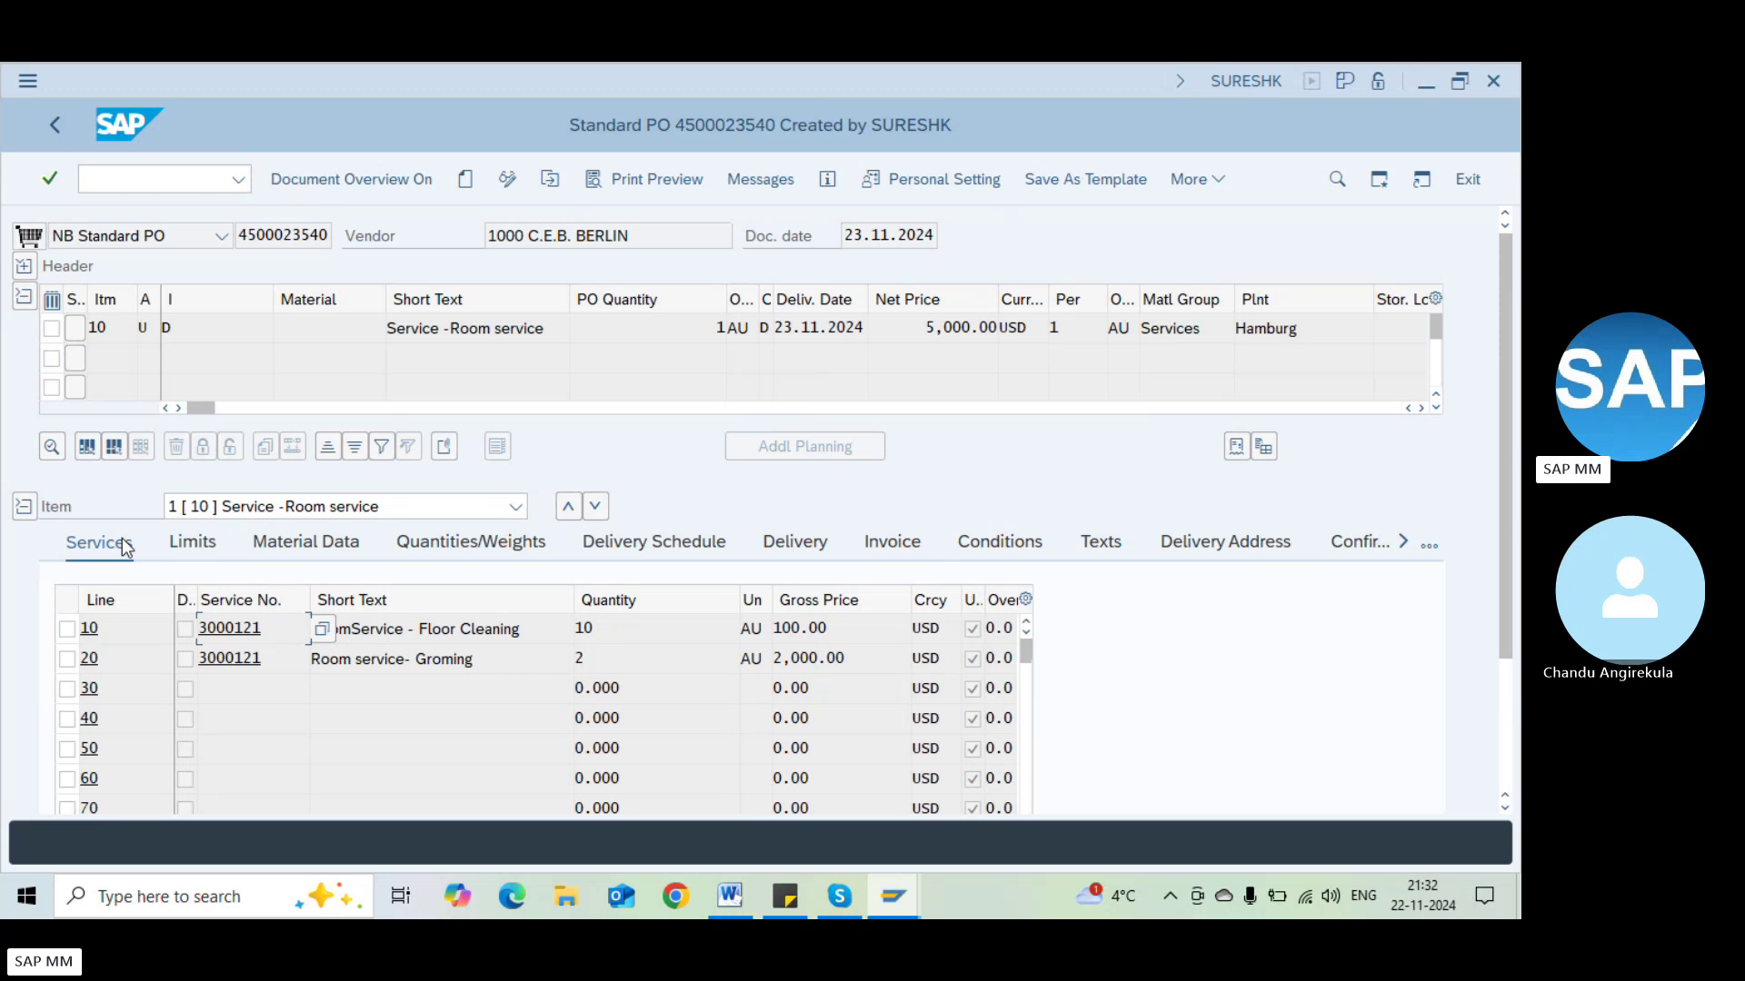
Copy the purchase order number from the header of the displayed standard PO
click(239, 237)
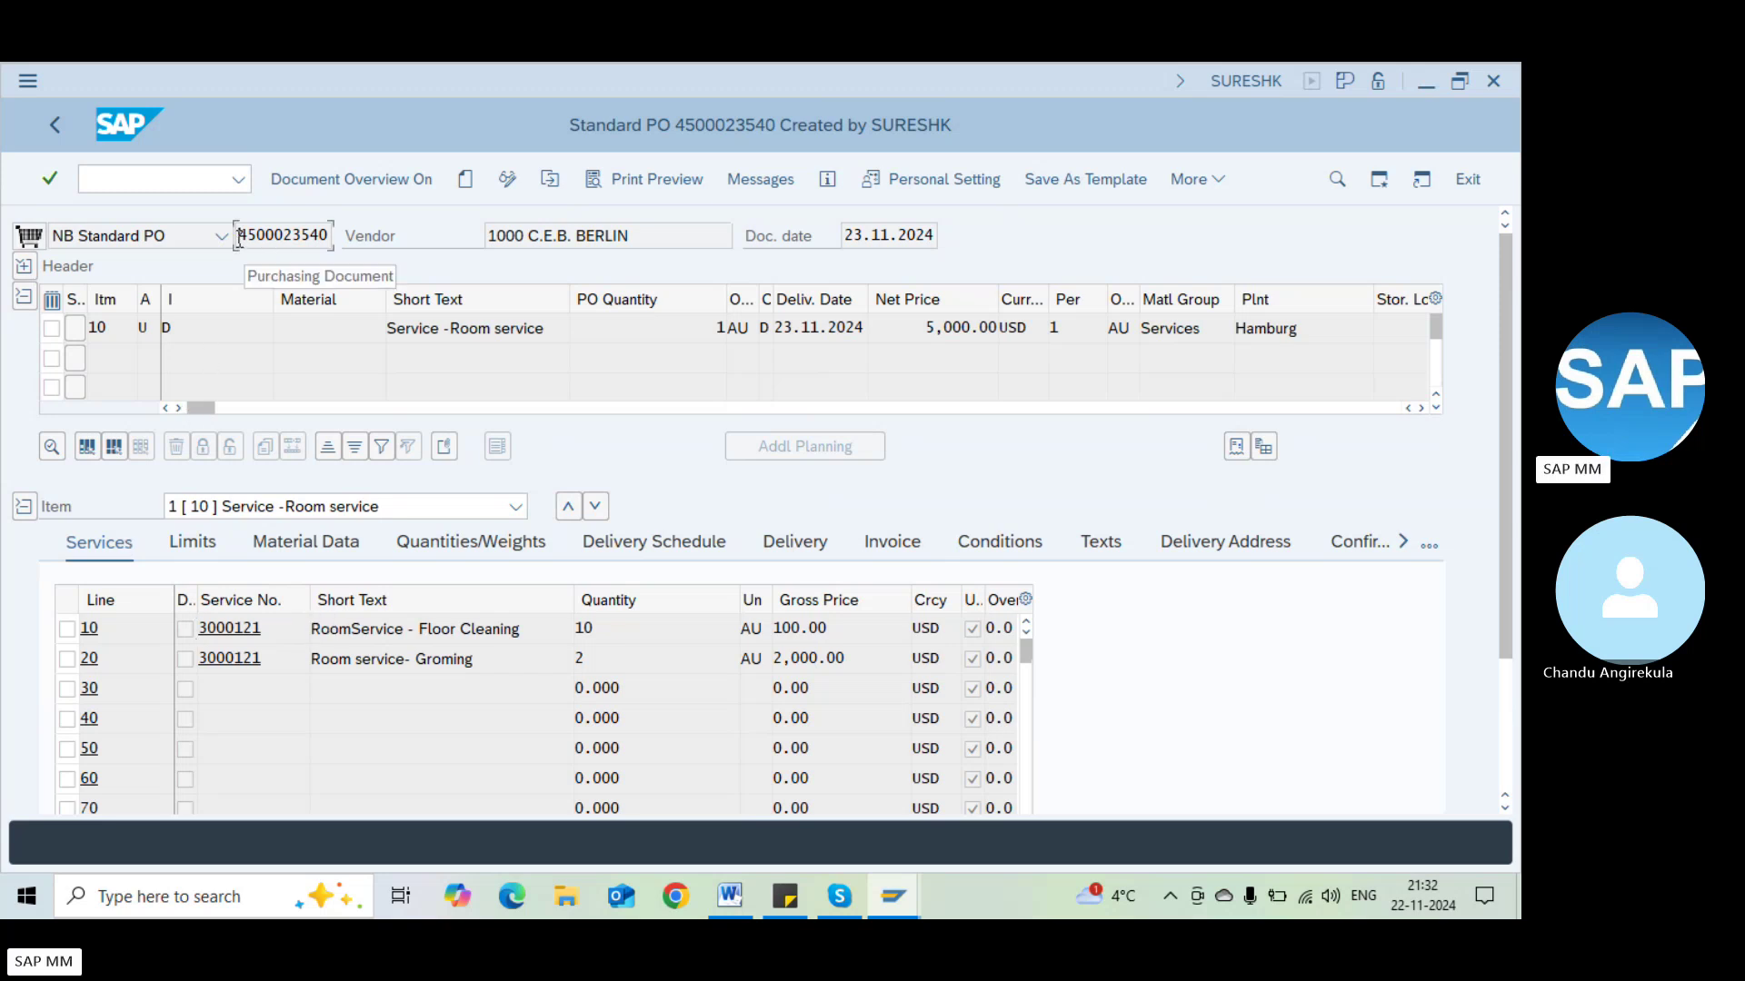
key(shift+Right)
key(shift+Right)
key(shift+Right)
key(shift+Right)
key(shift+Right)
key(shift+Right)
key(shift+Right)
key(shift+Right)
key(shift+Right)
key(shift+Right)
key(ctrl+c)
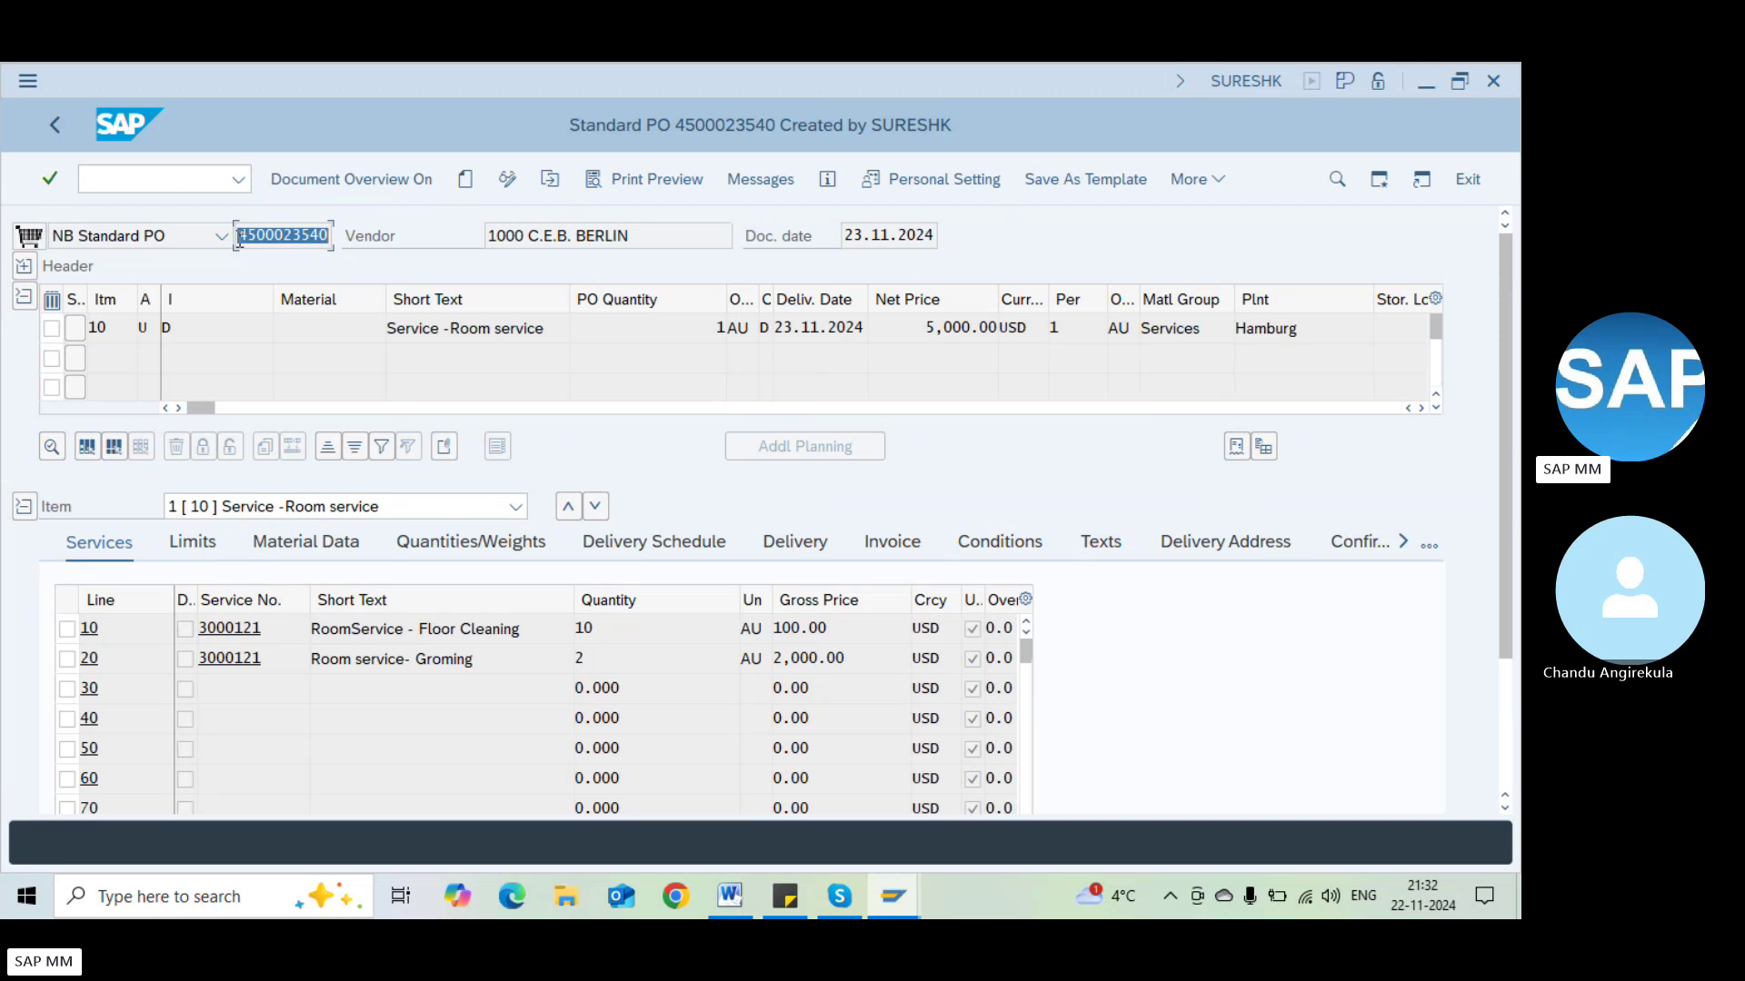
click(239, 236)
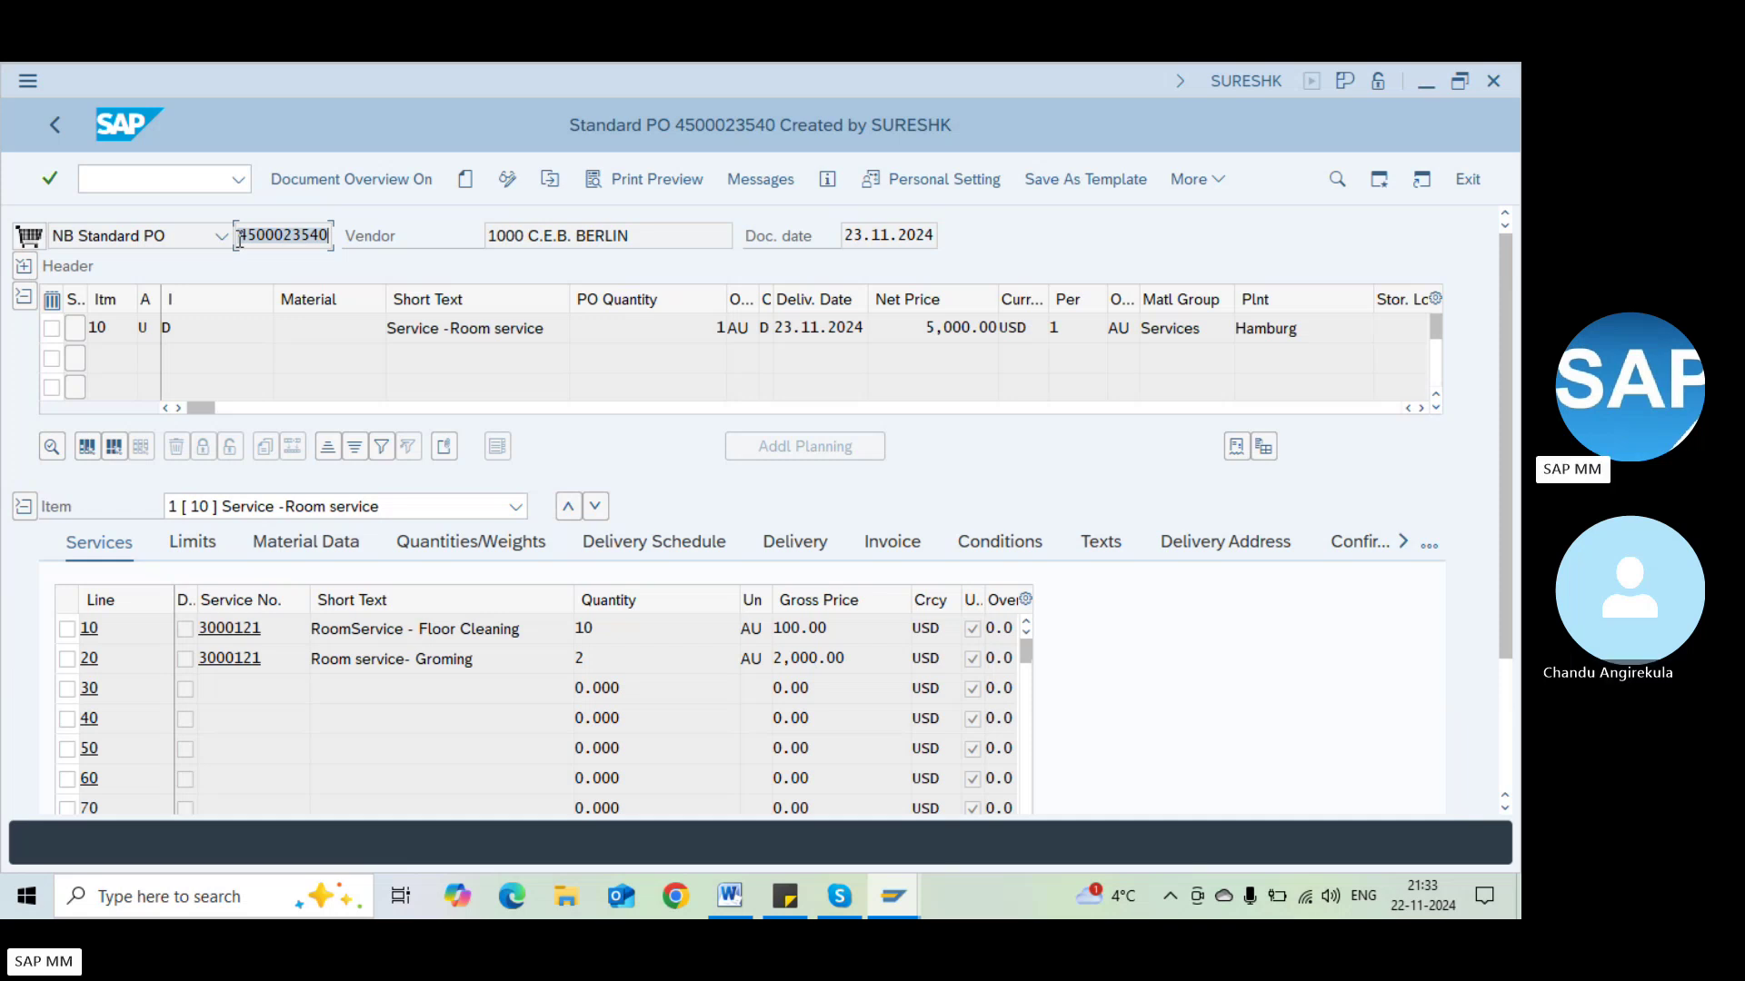
Leave the purchase order and open the service entry transaction ML81N
click(463, 328)
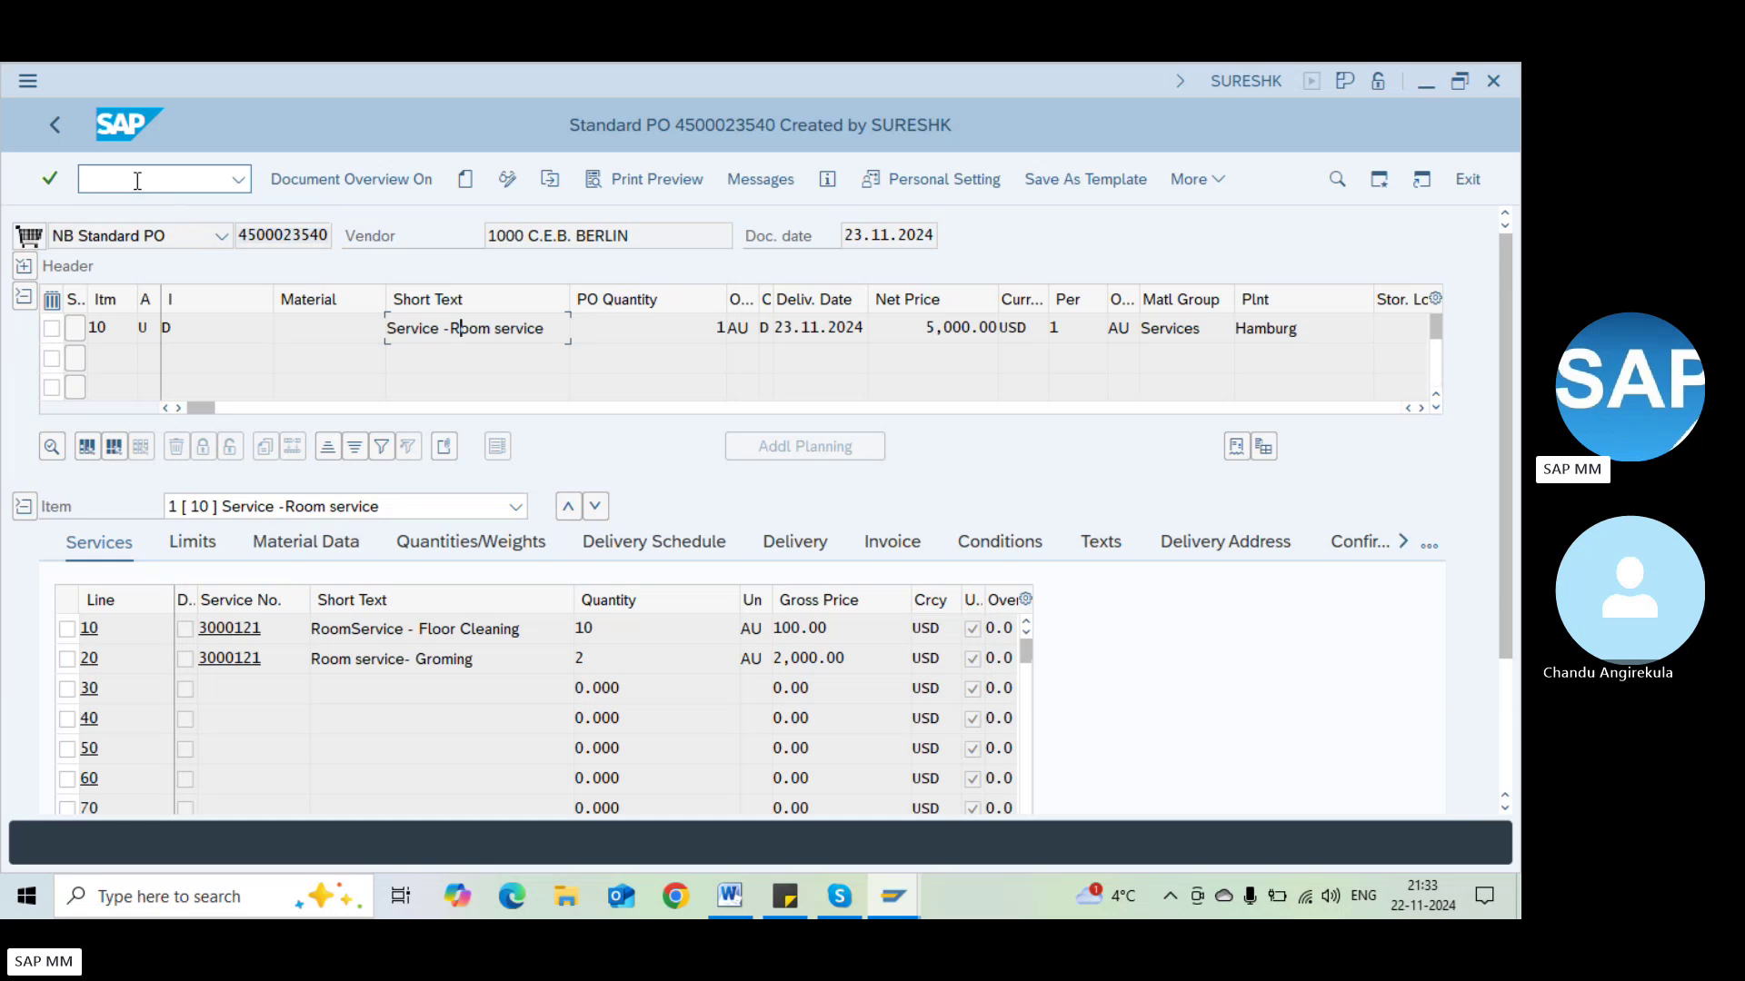
text(/nml81n)
key(Return)
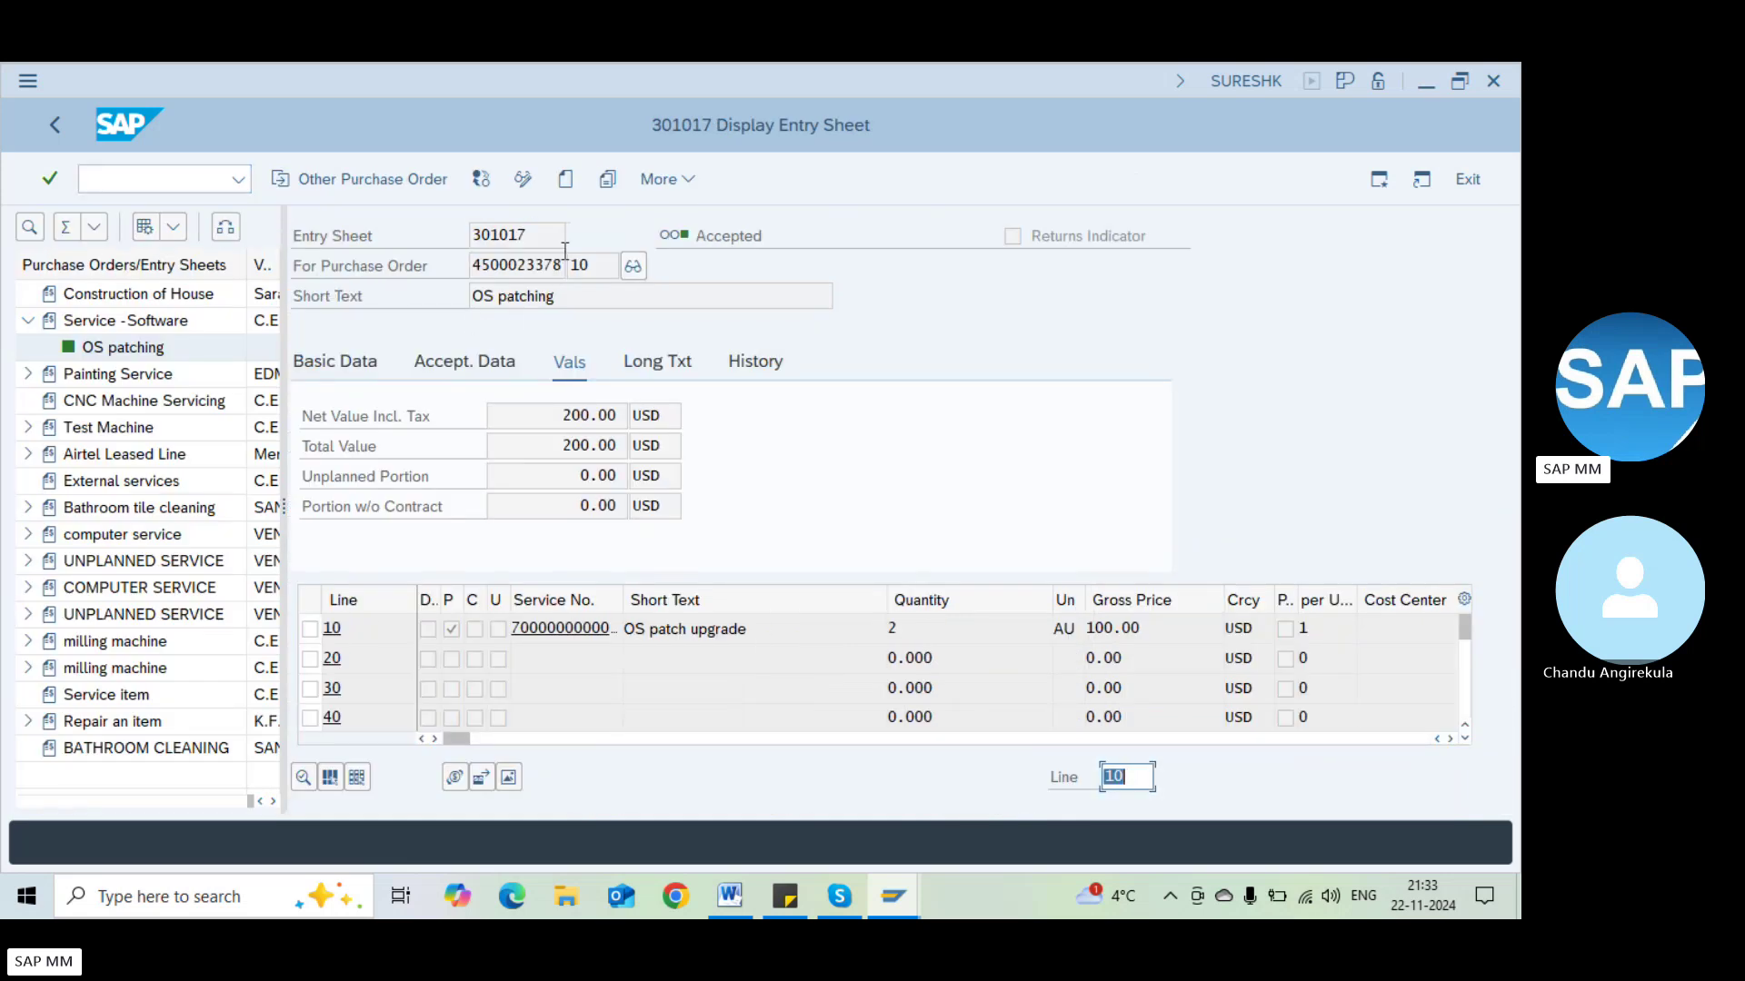
click(553, 189)
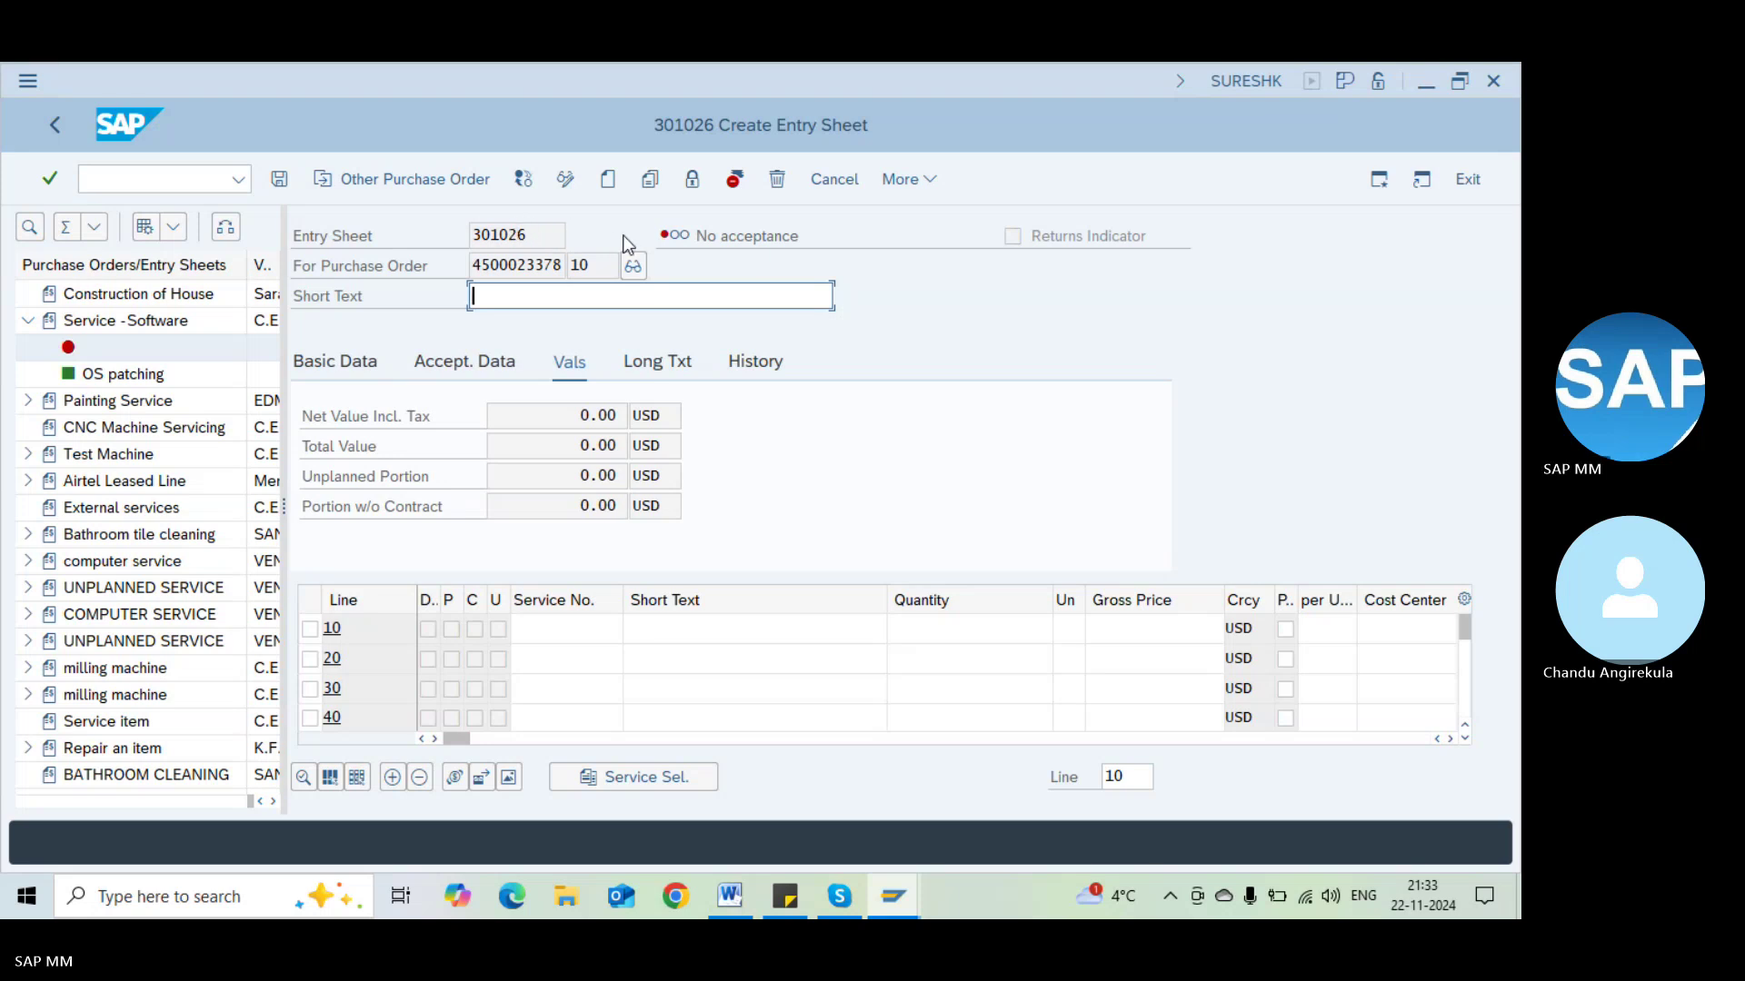
click(113, 169)
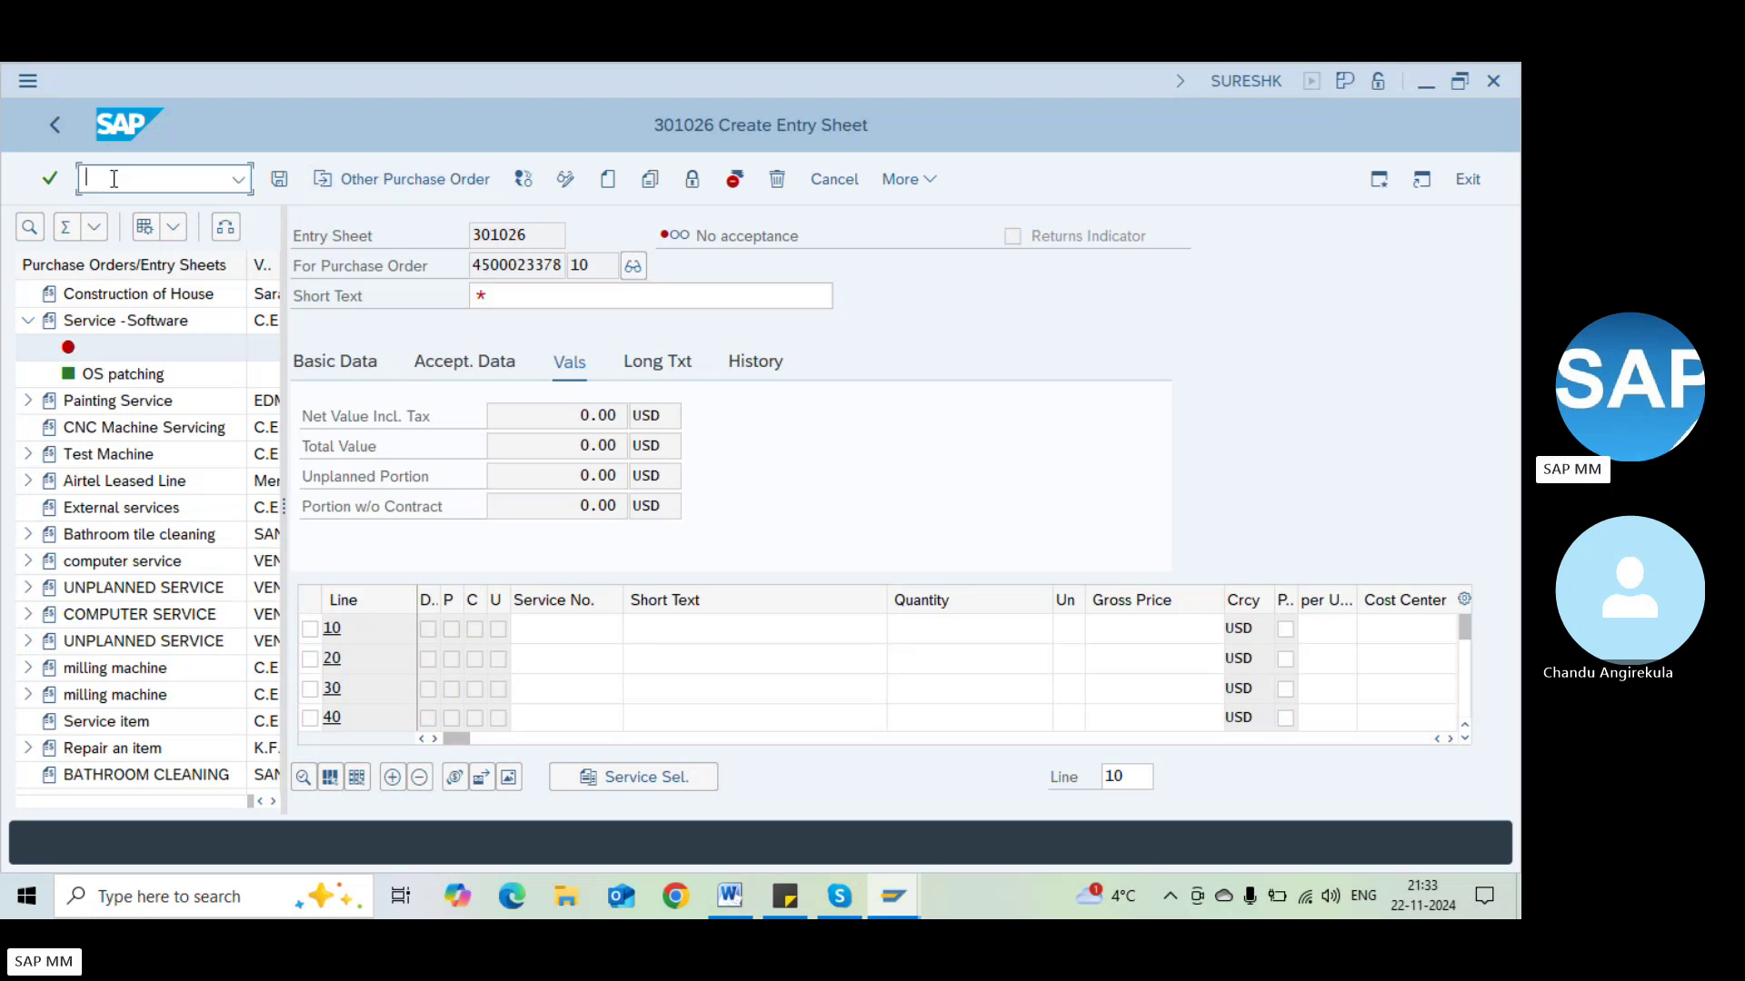
text(/nml81bn)
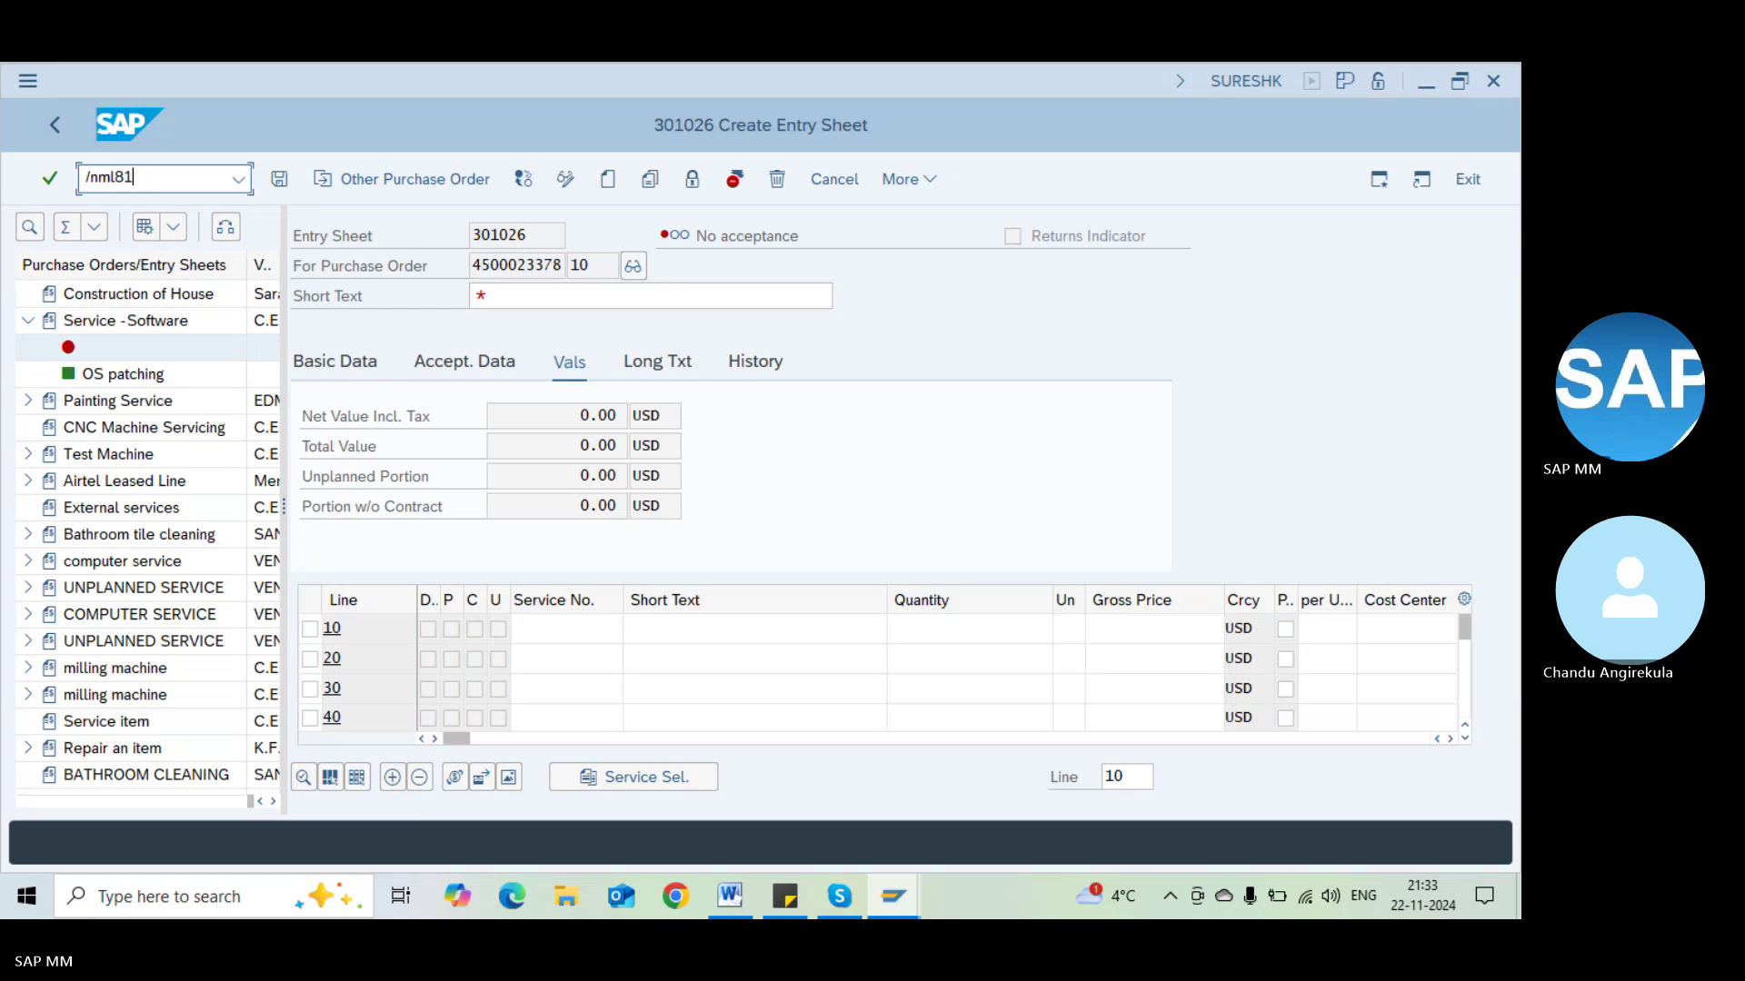
key(Return)
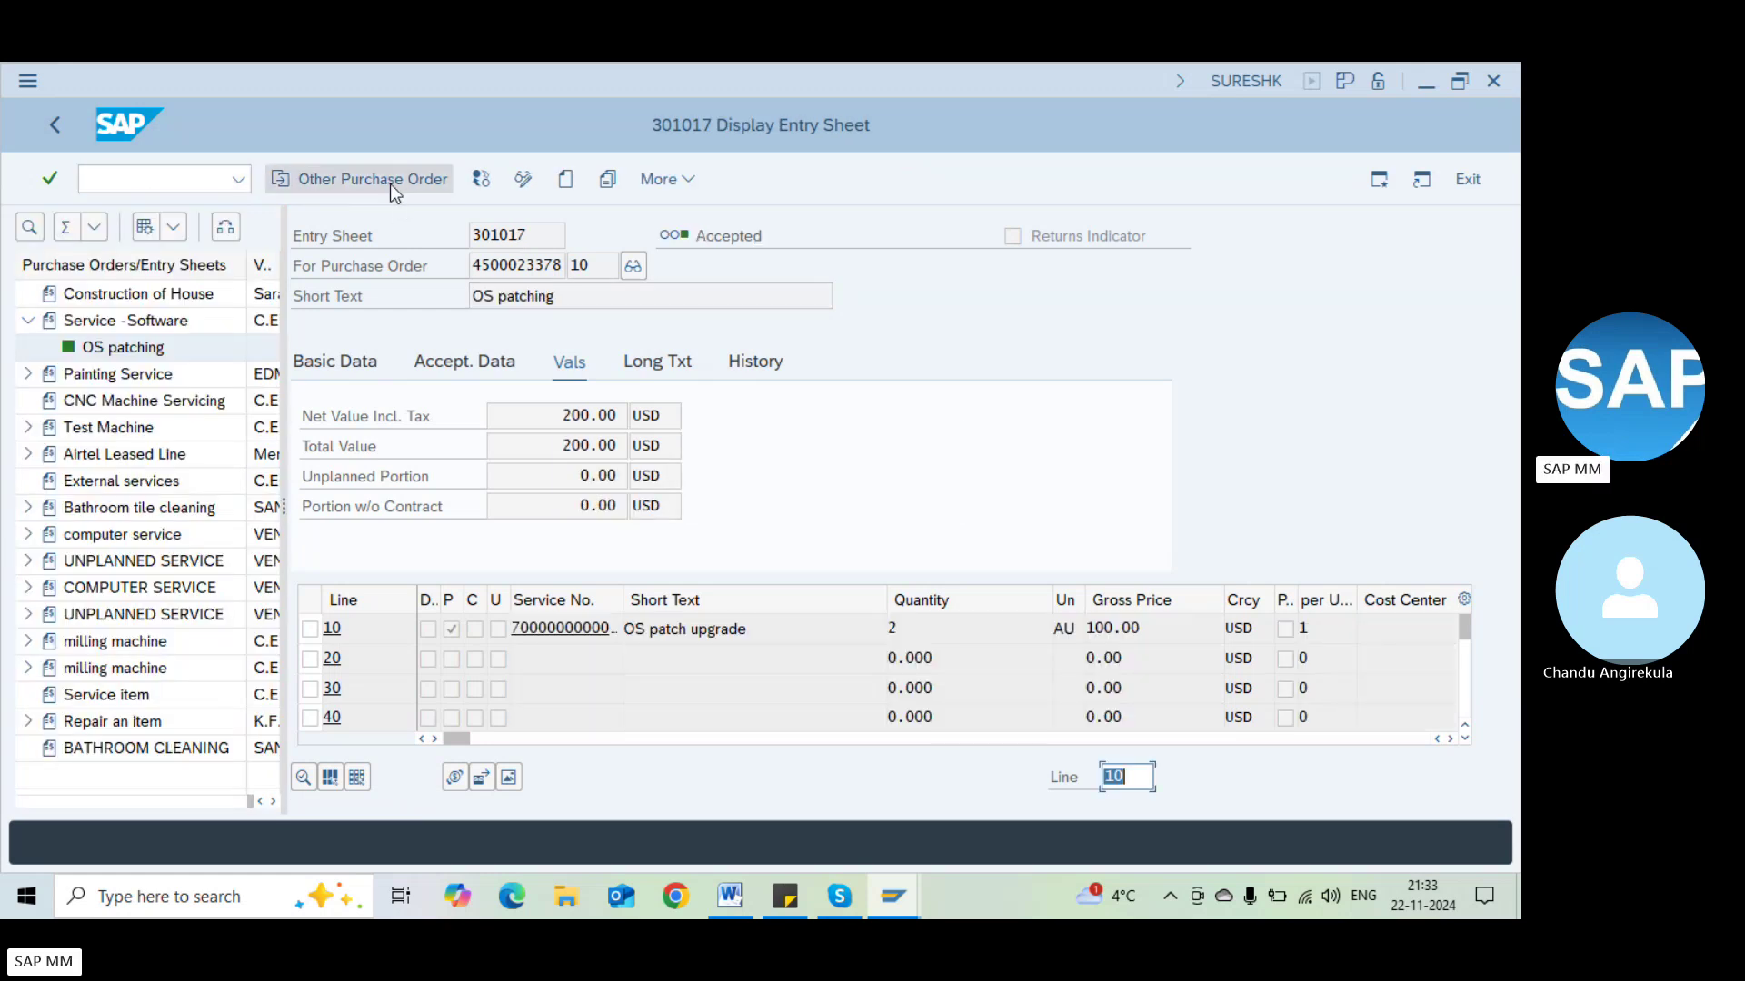
Load the copied purchase order number as the other purchase order for service entry
click(390, 184)
key(ctrl+v)
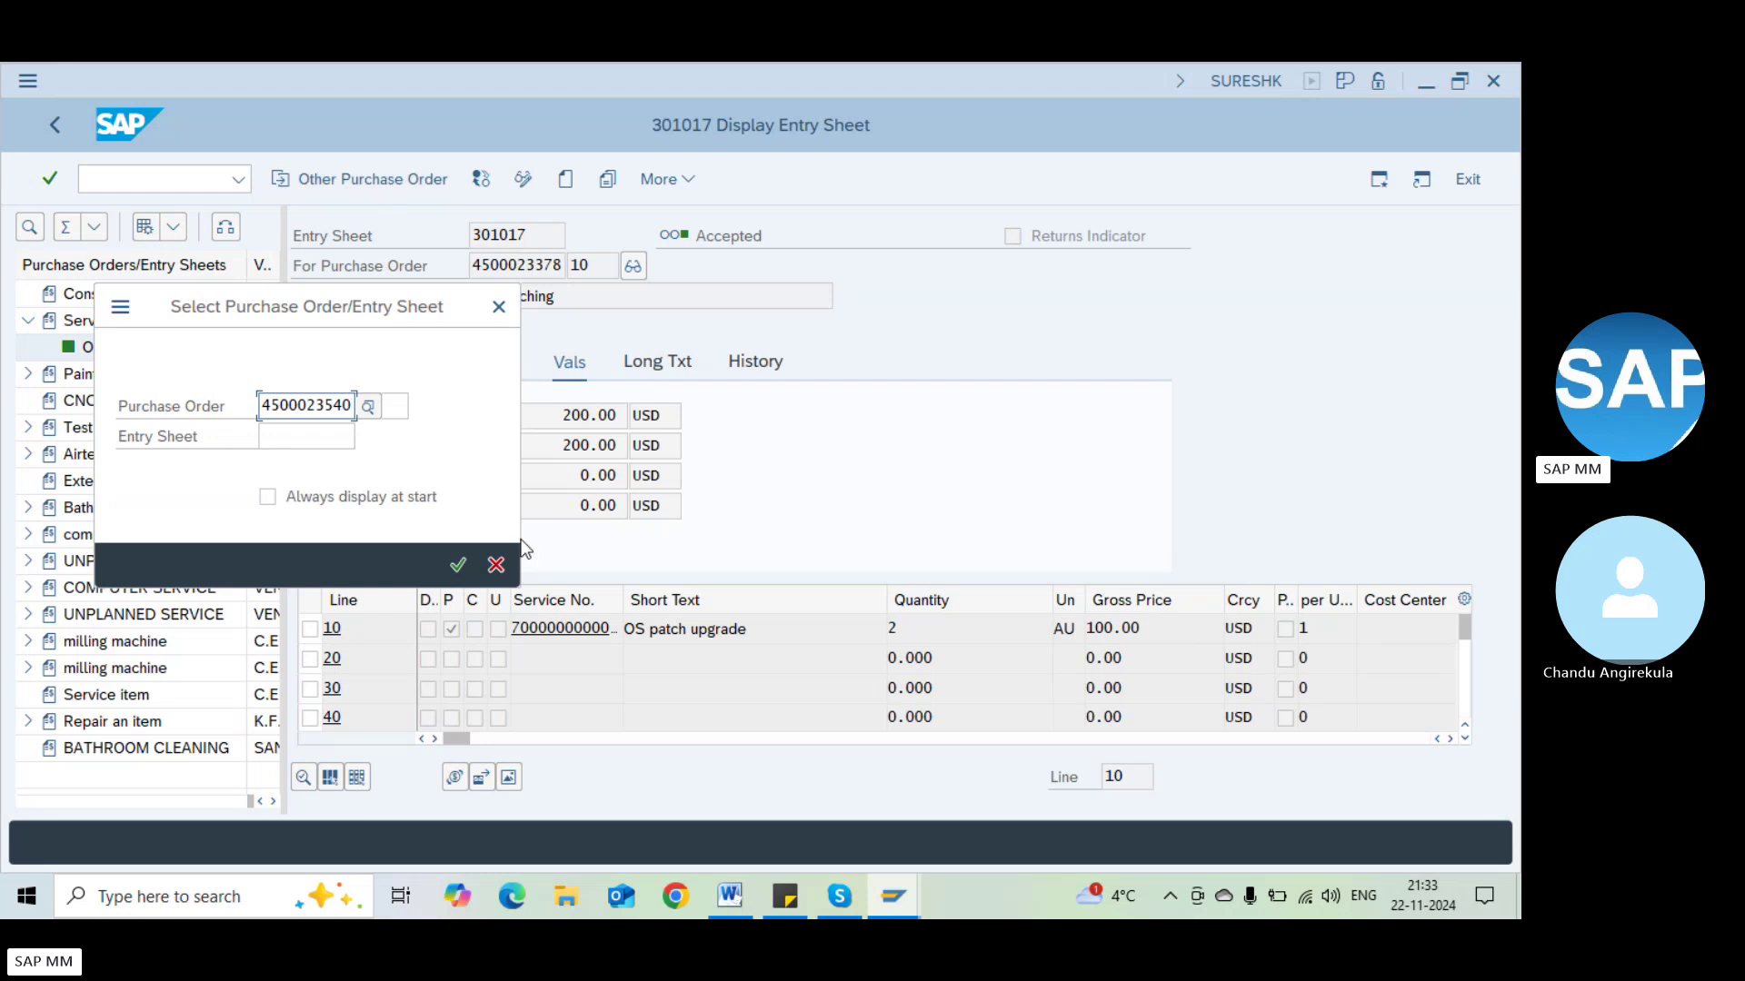
click(459, 567)
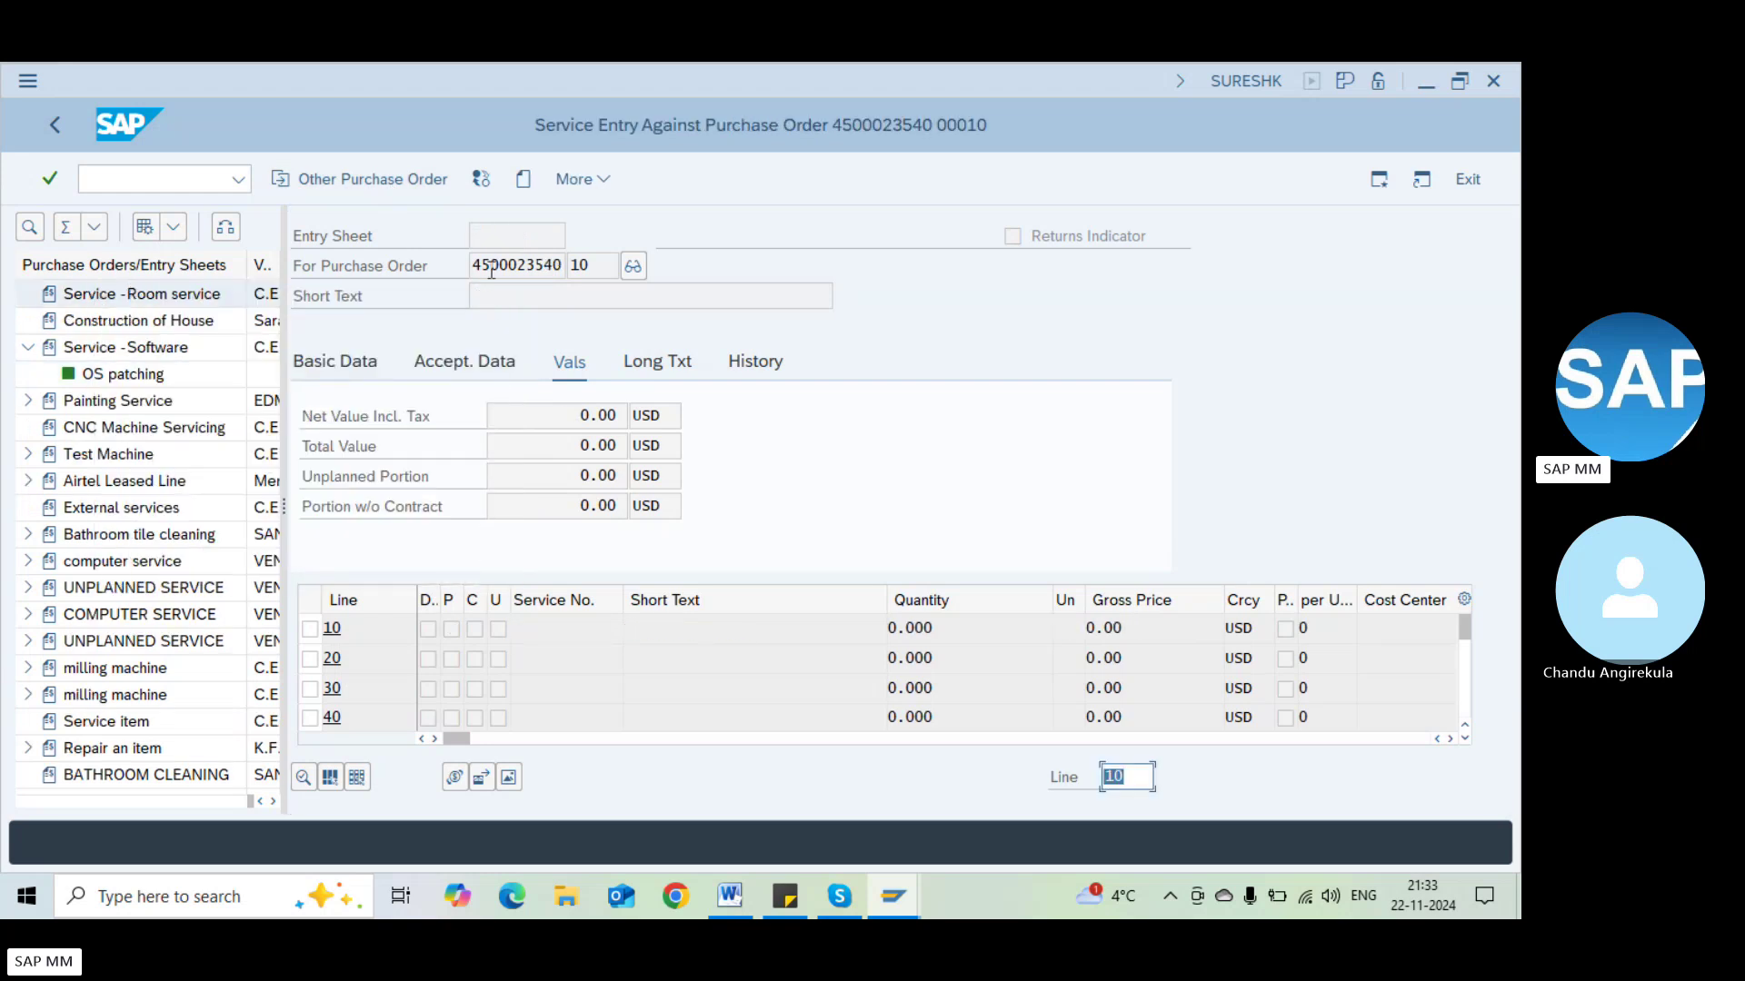
Create a new entry sheet with the short text "Service Room" and account assignment category K Cost center
click(525, 180)
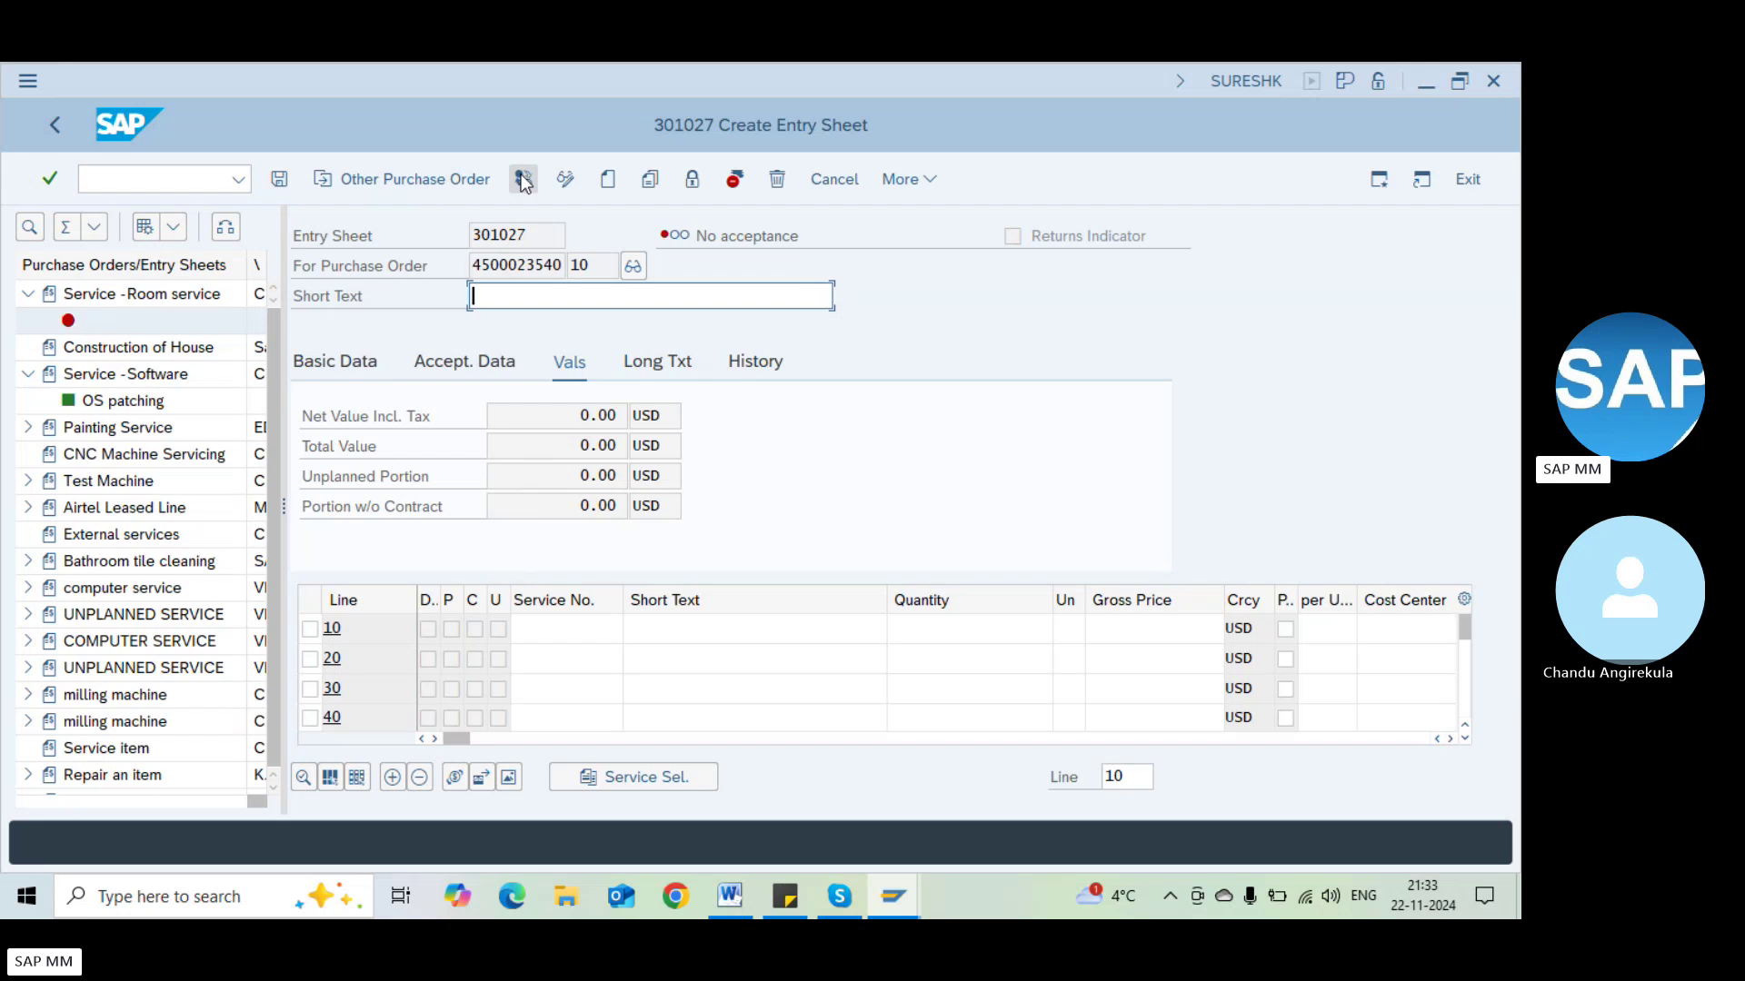
text(Service Room)
key(Return)
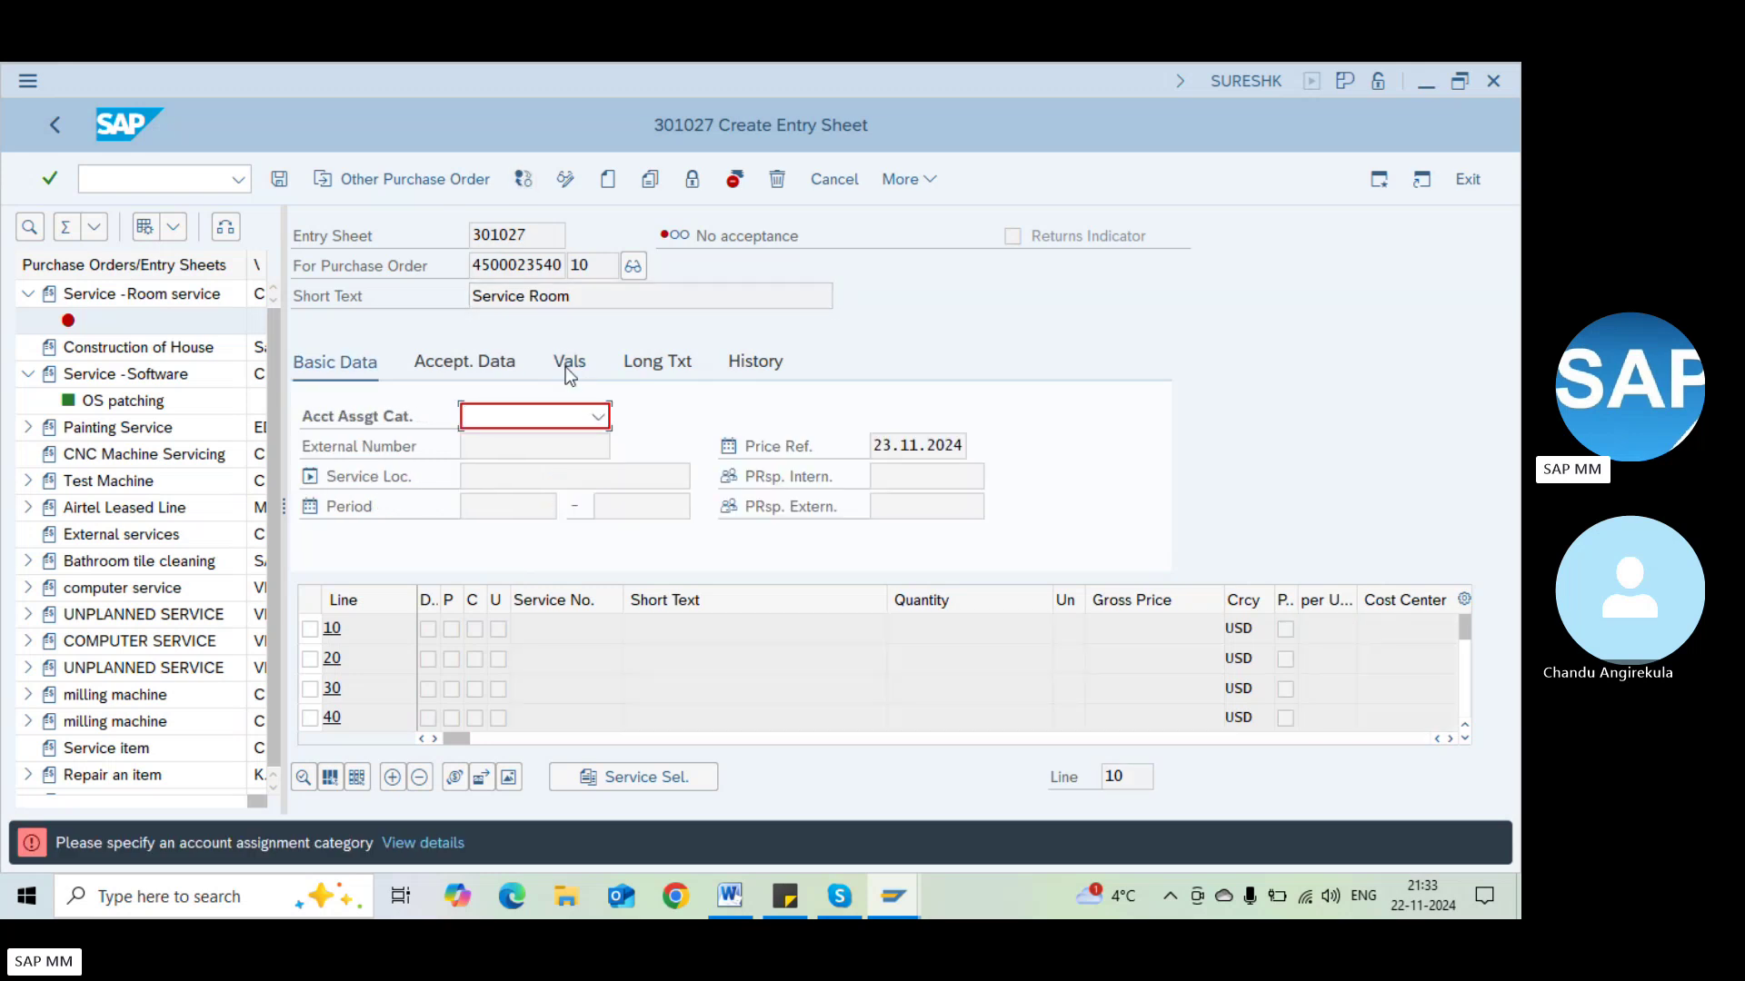
click(564, 415)
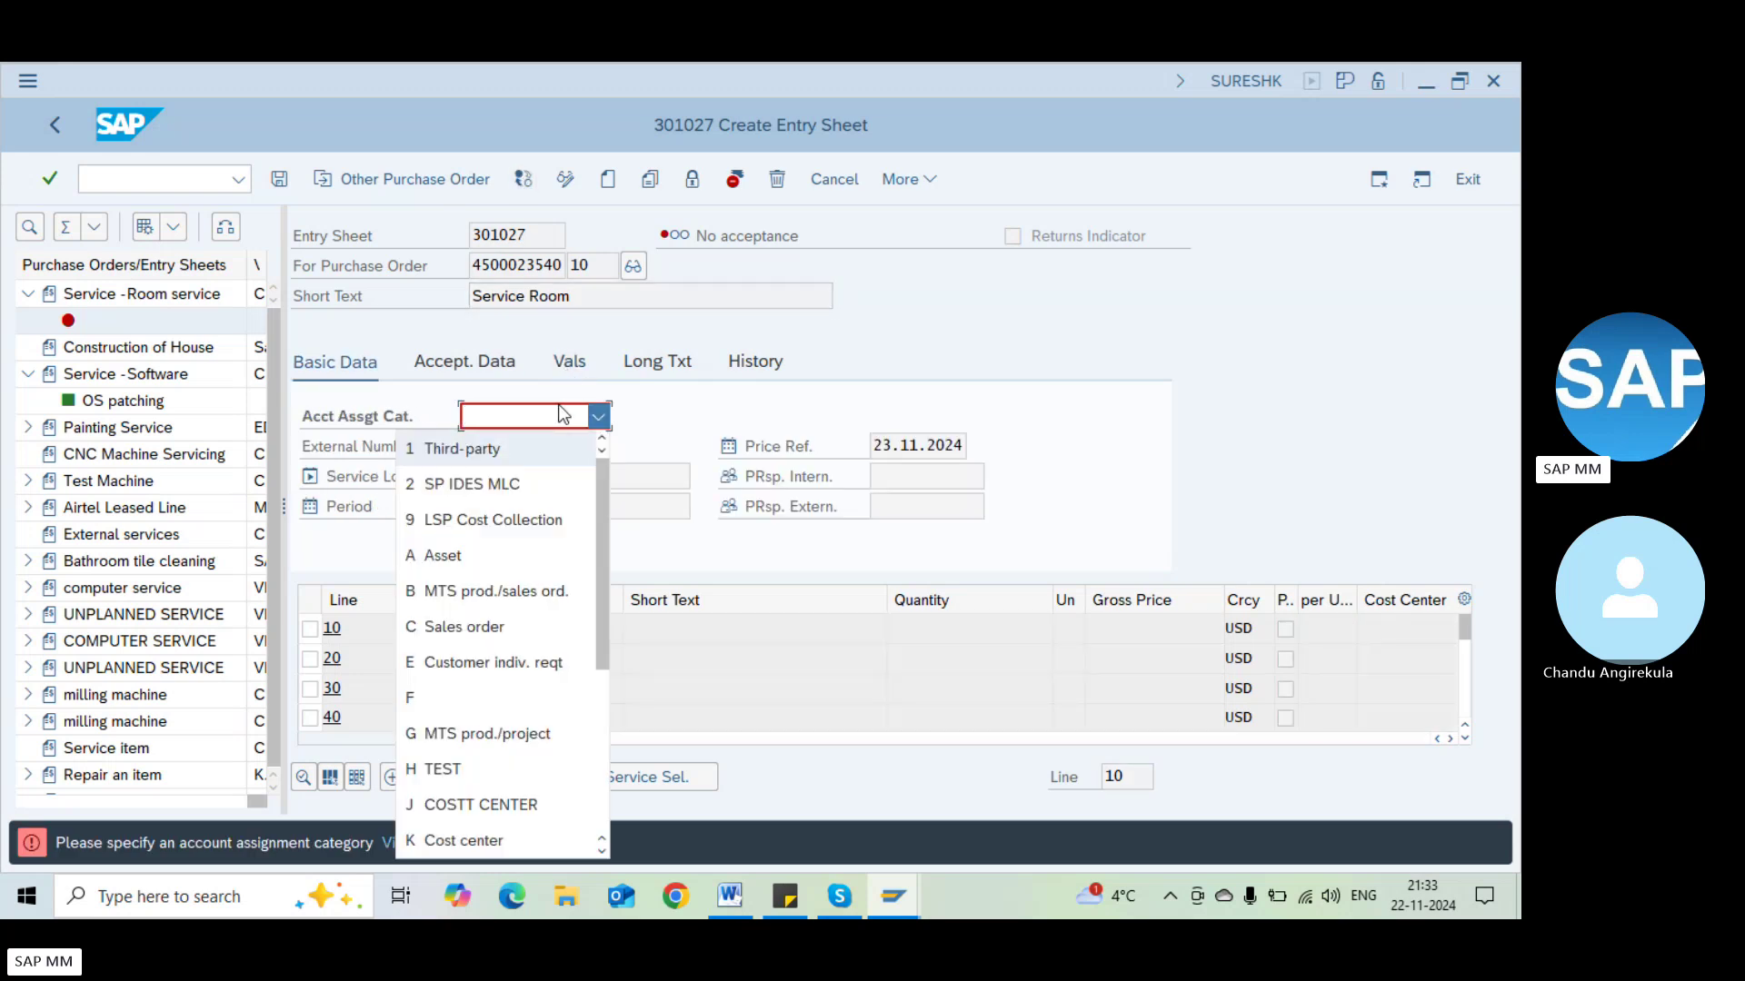
click(564, 415)
click(563, 415)
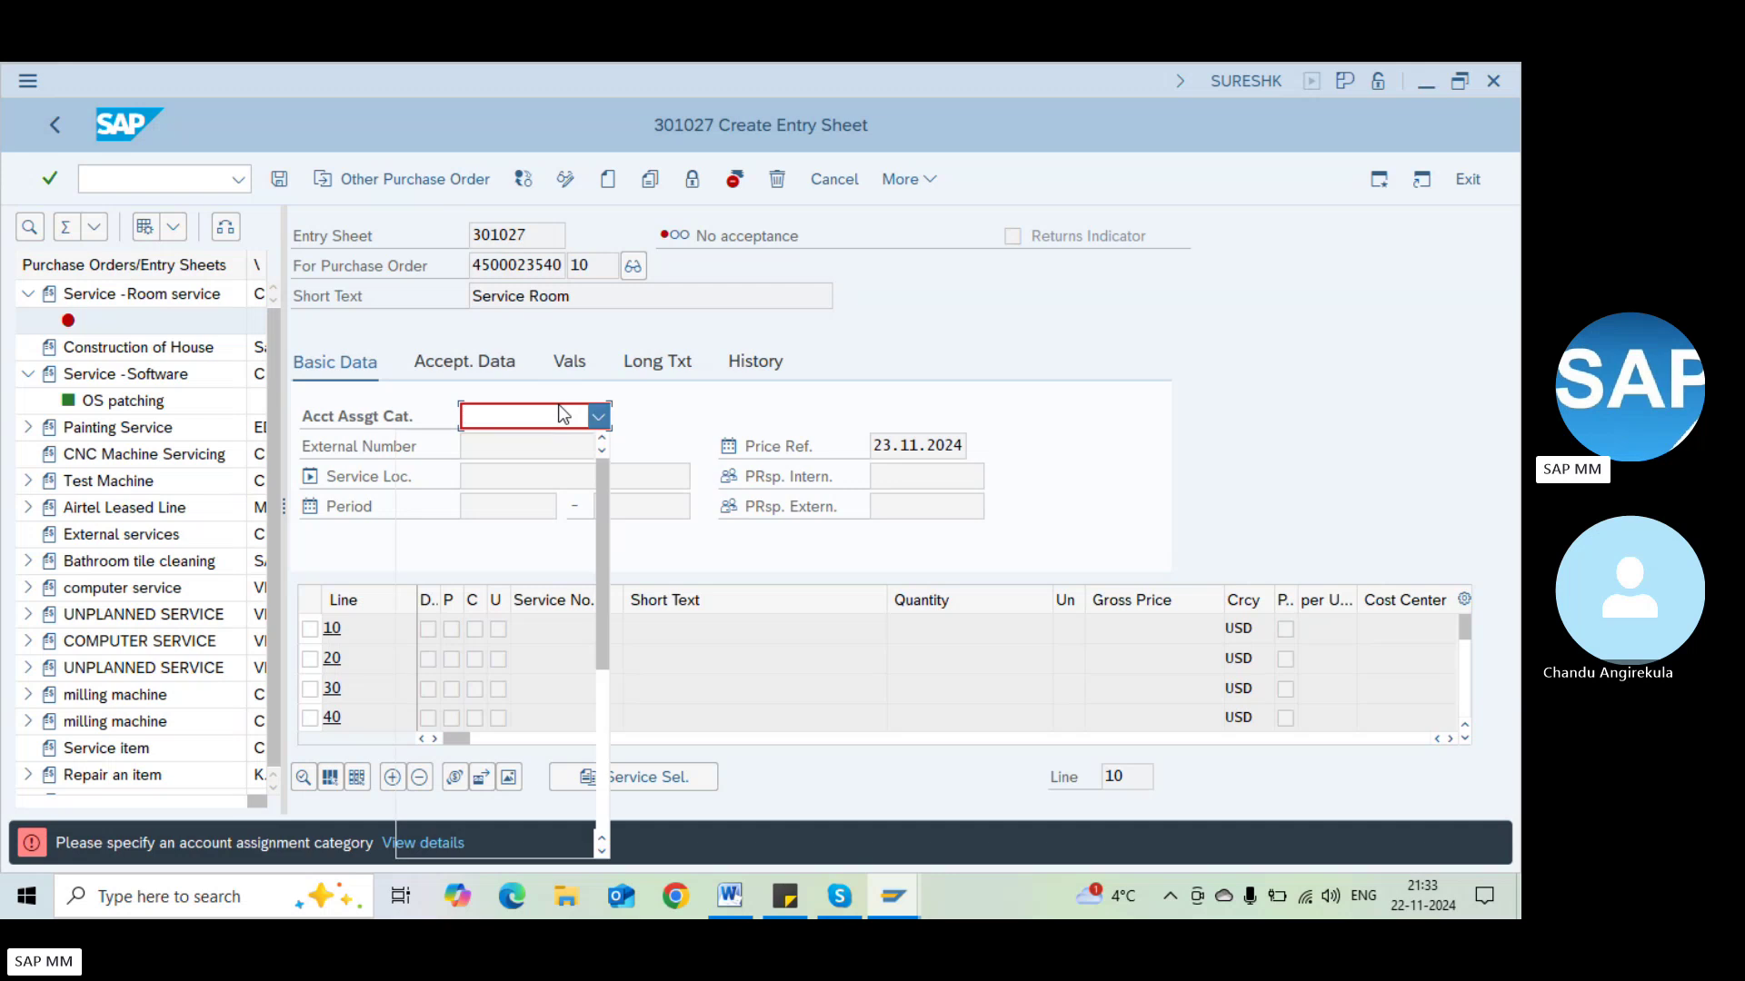
key(k)
key(Return)
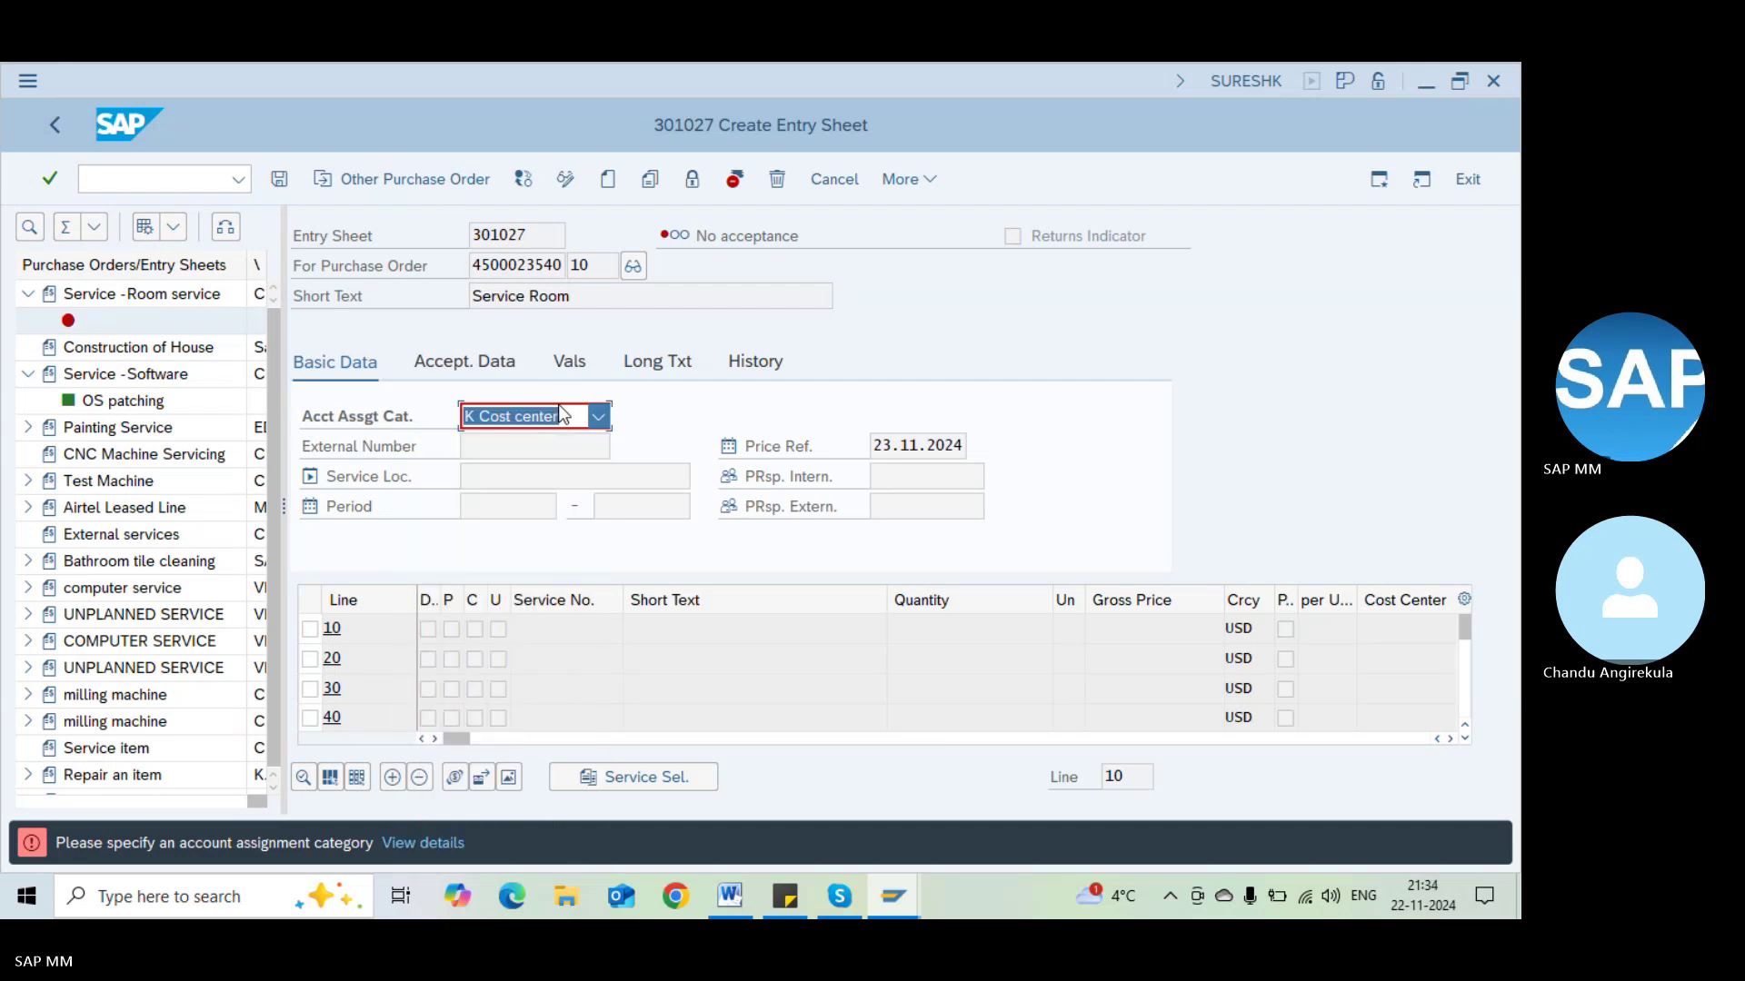
key(Return)
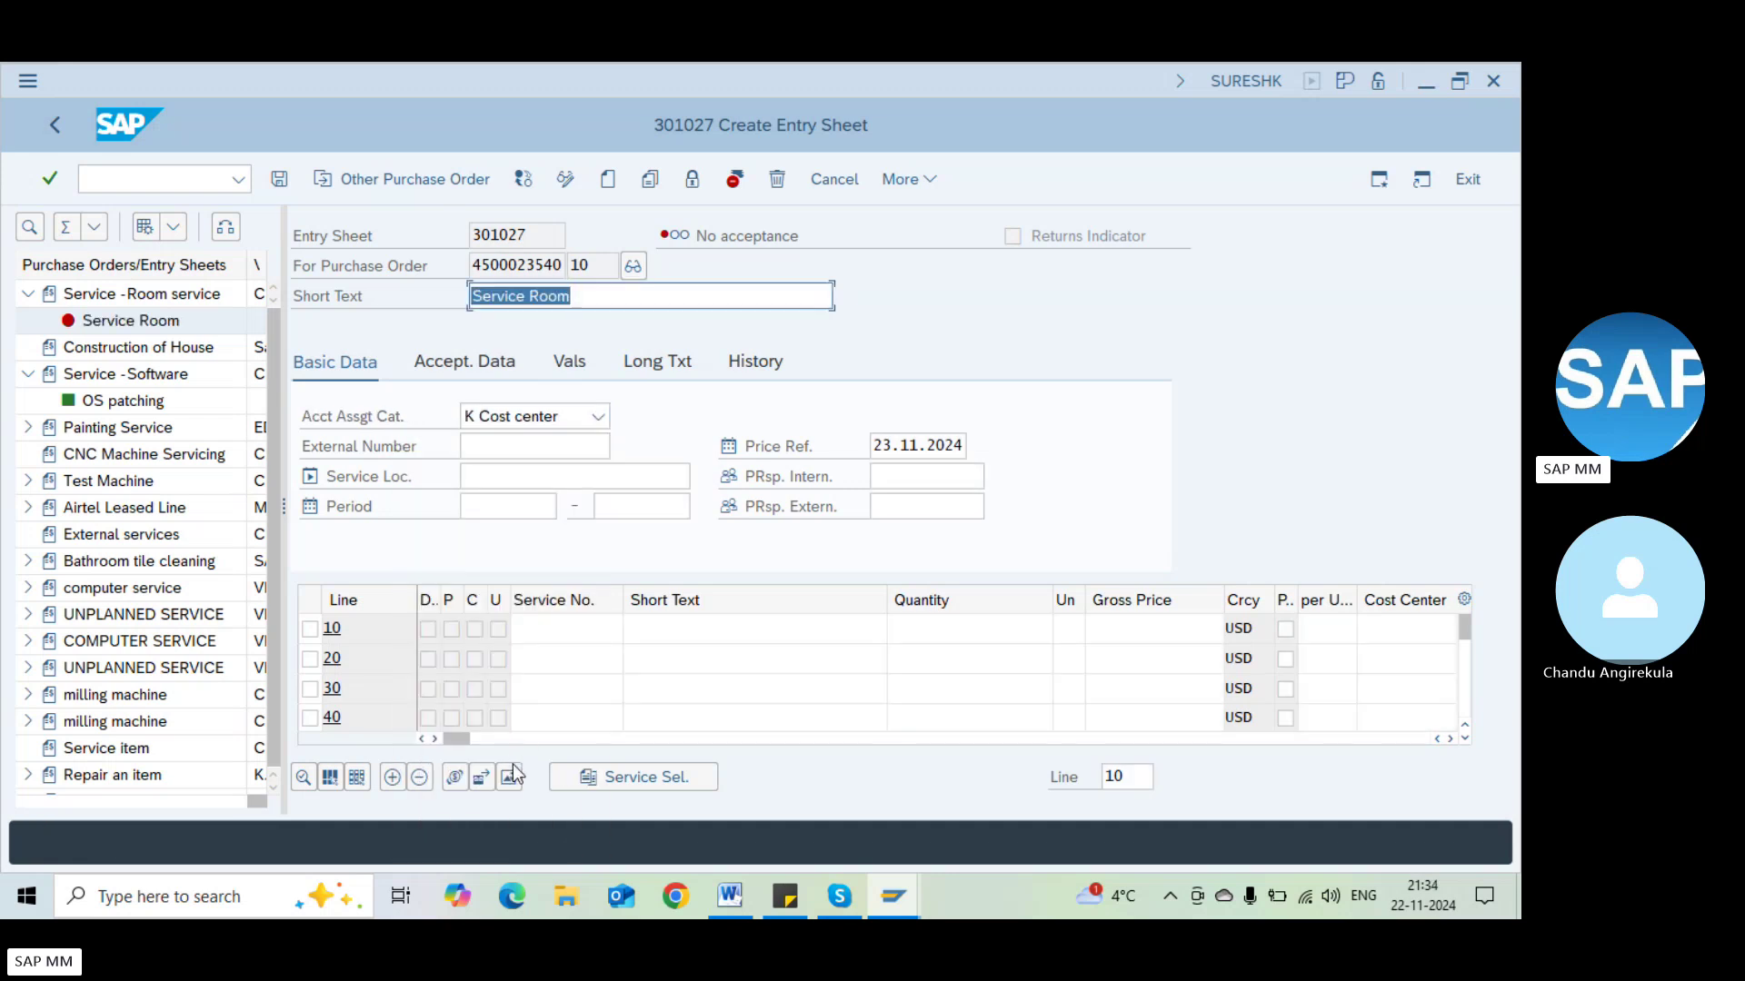
Adopt the "Room service- Groming" service line from the purchase order into the entry sheet
click(593, 787)
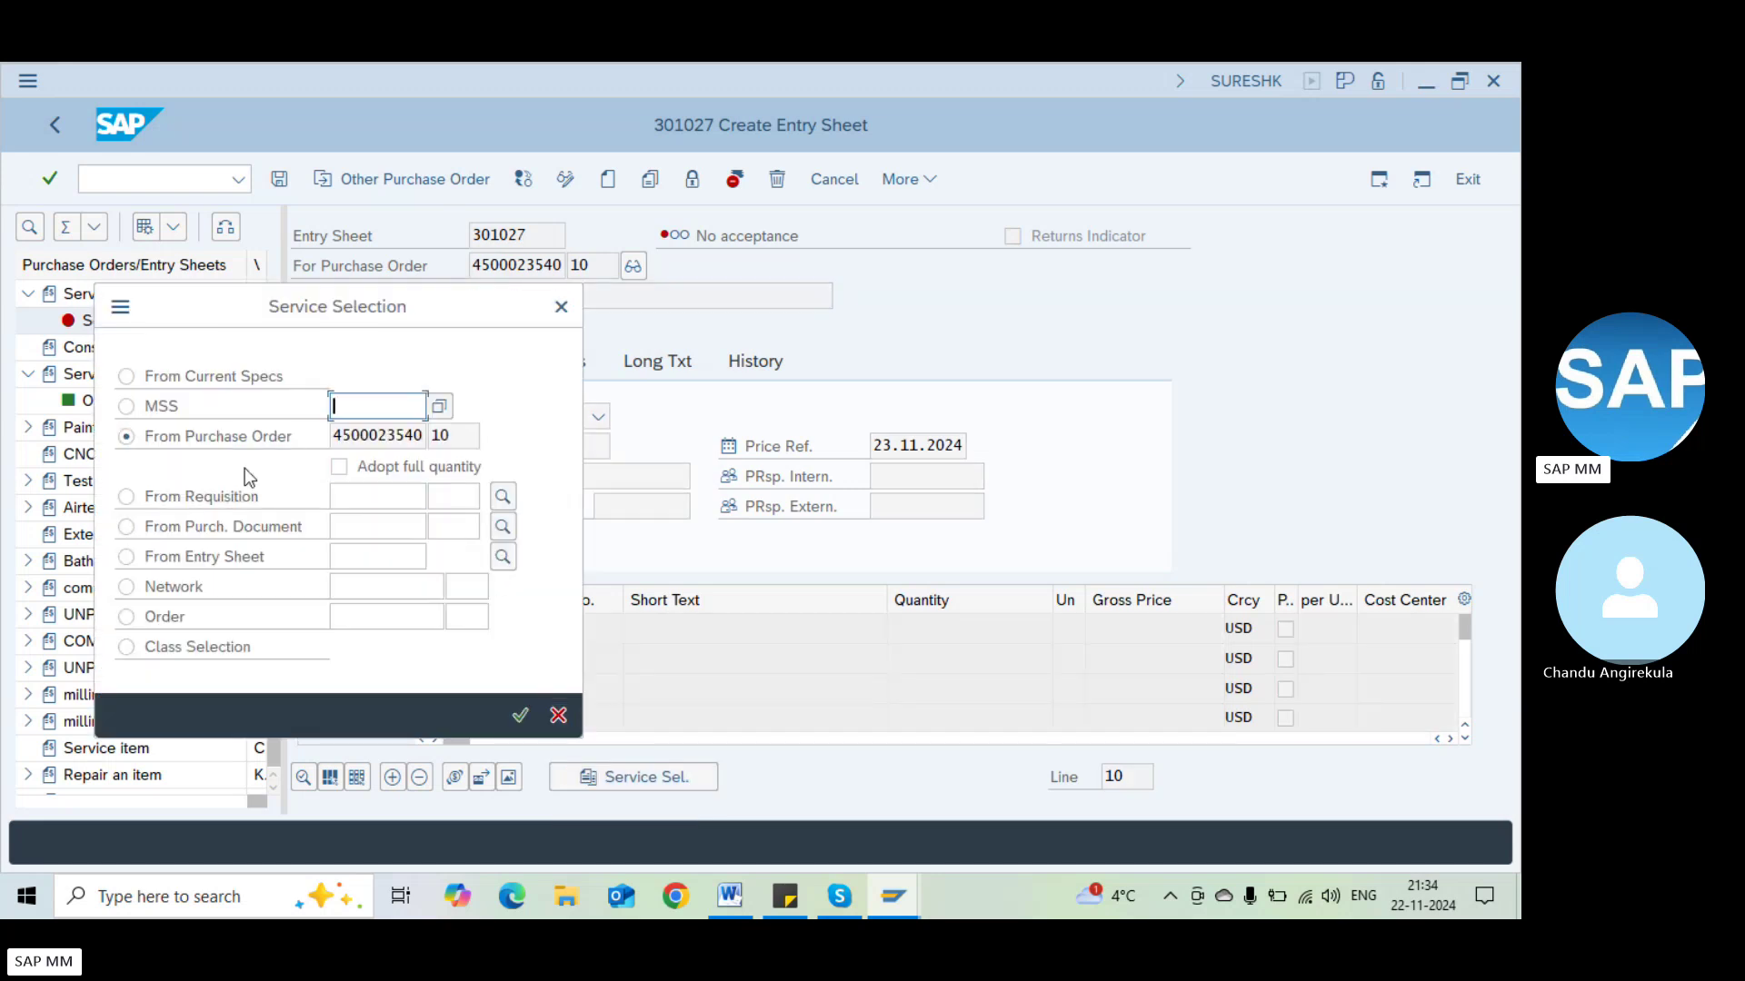
click(518, 717)
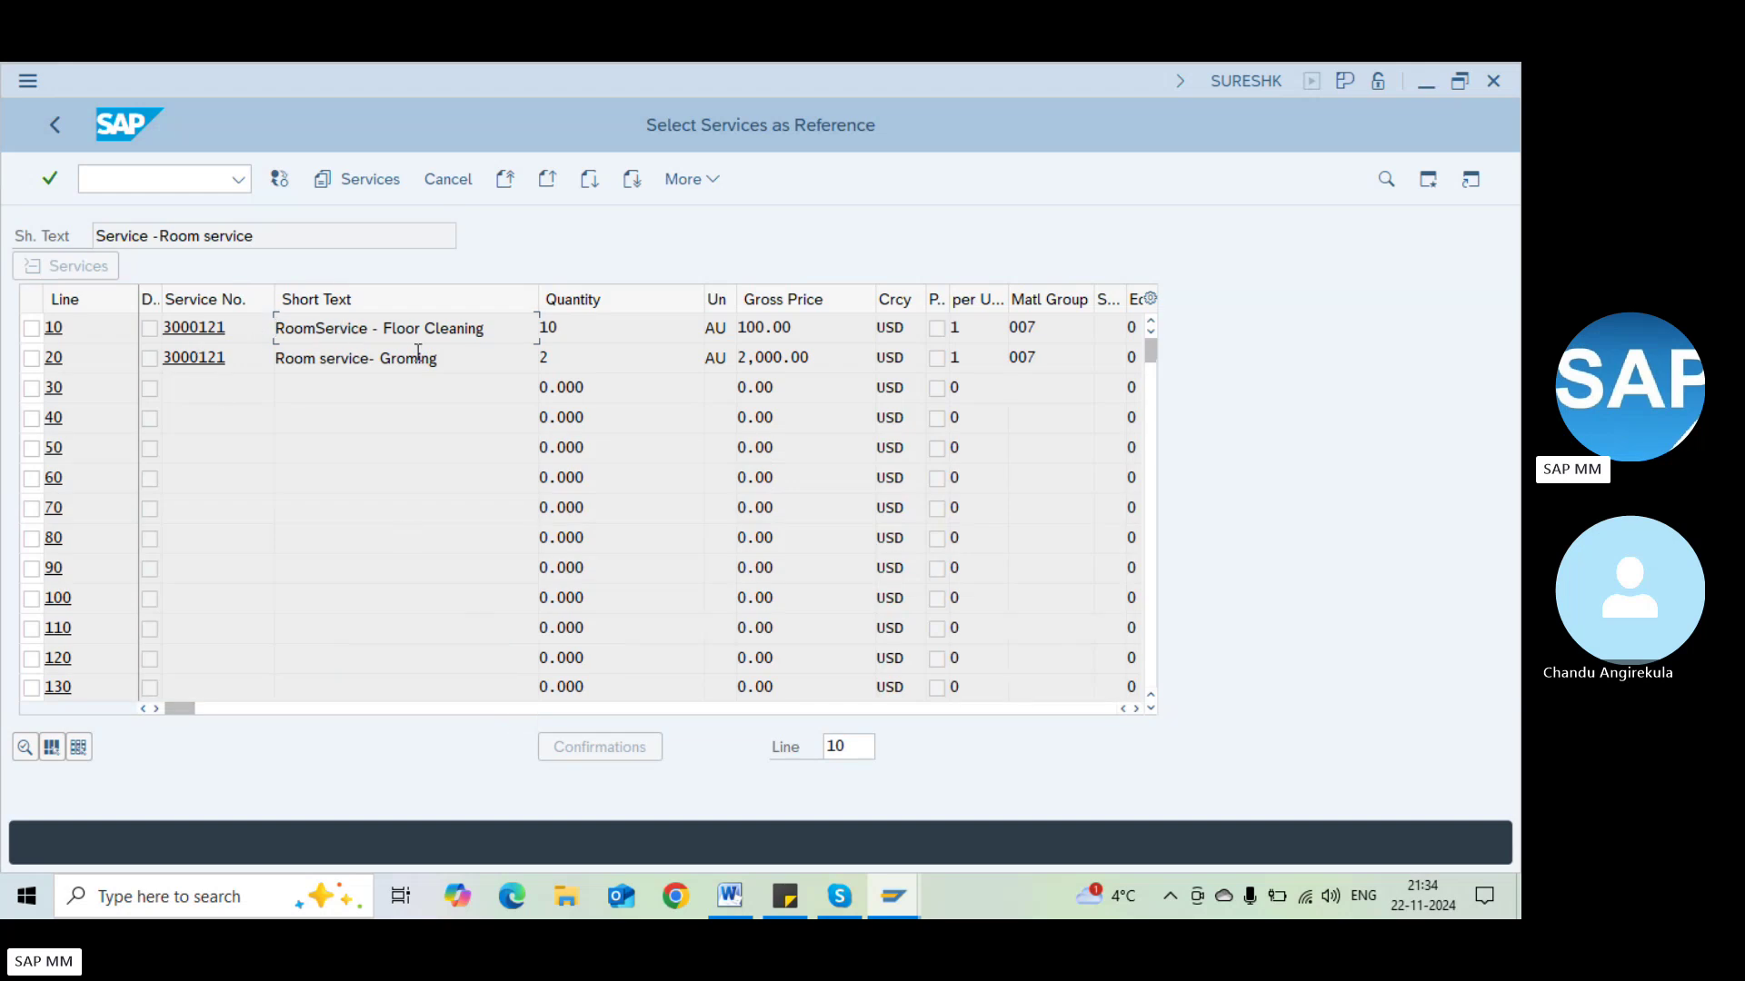
click(31, 359)
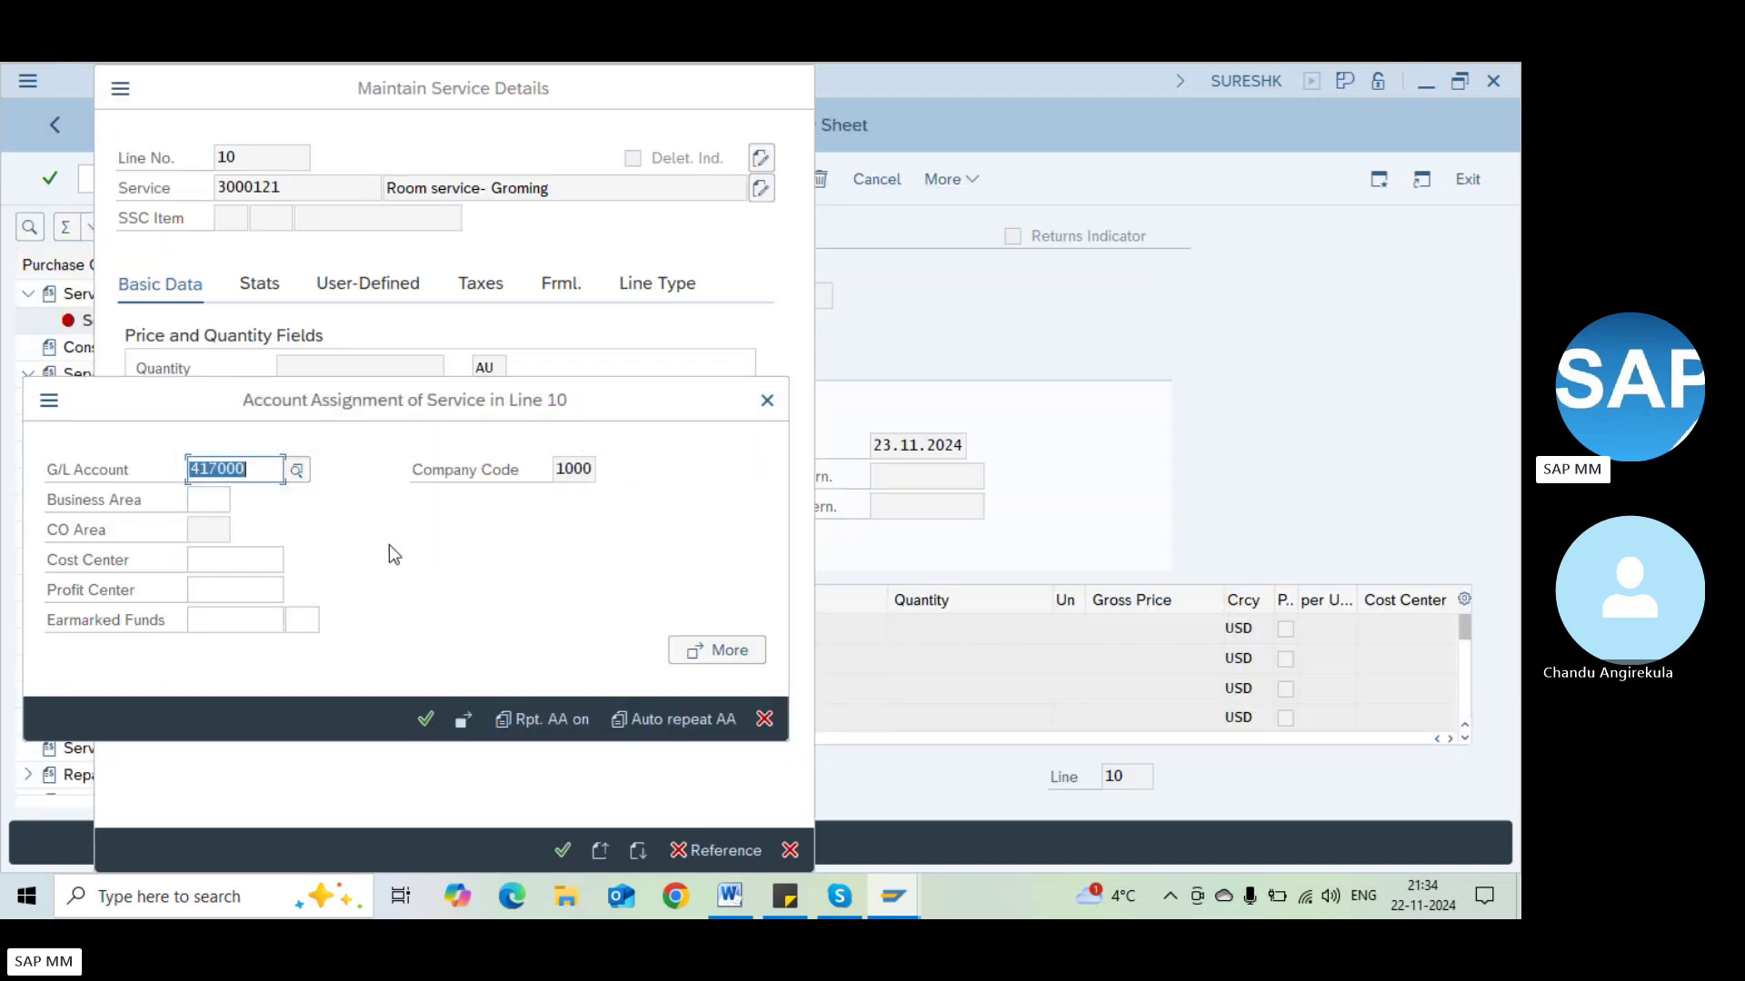
Assign cost center 1200 (CAFETERIA) to service line 10 and confirm the service details
click(218, 561)
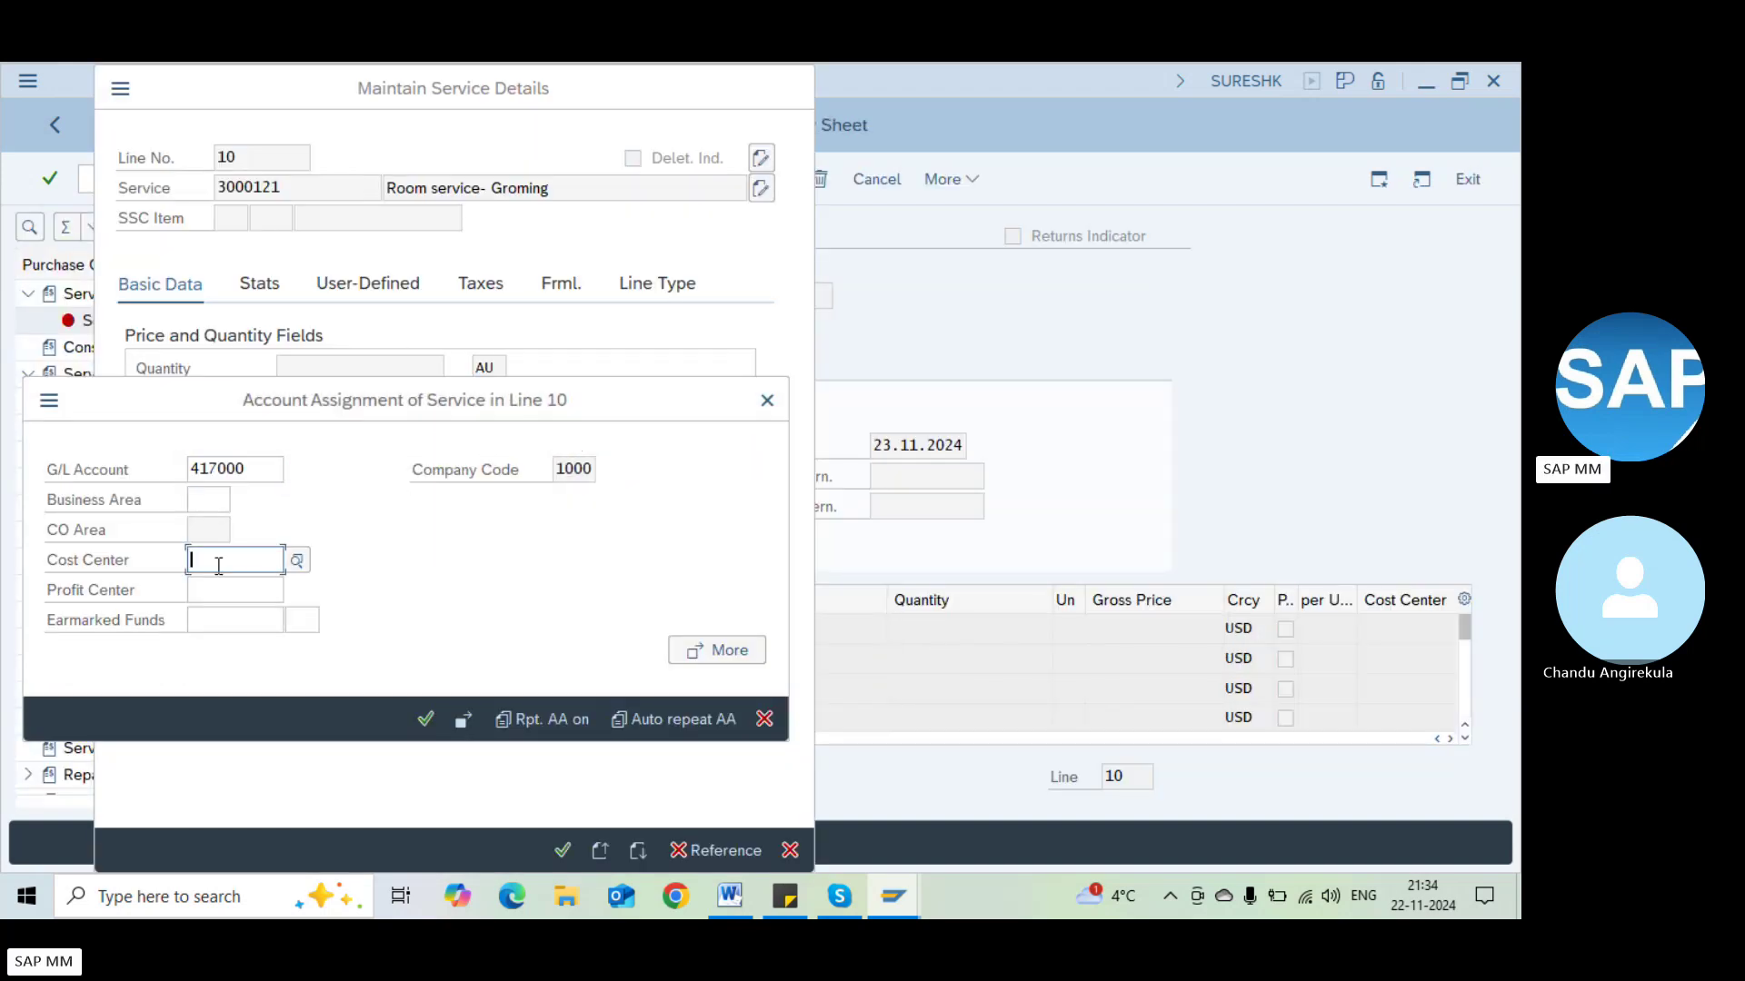
click(296, 563)
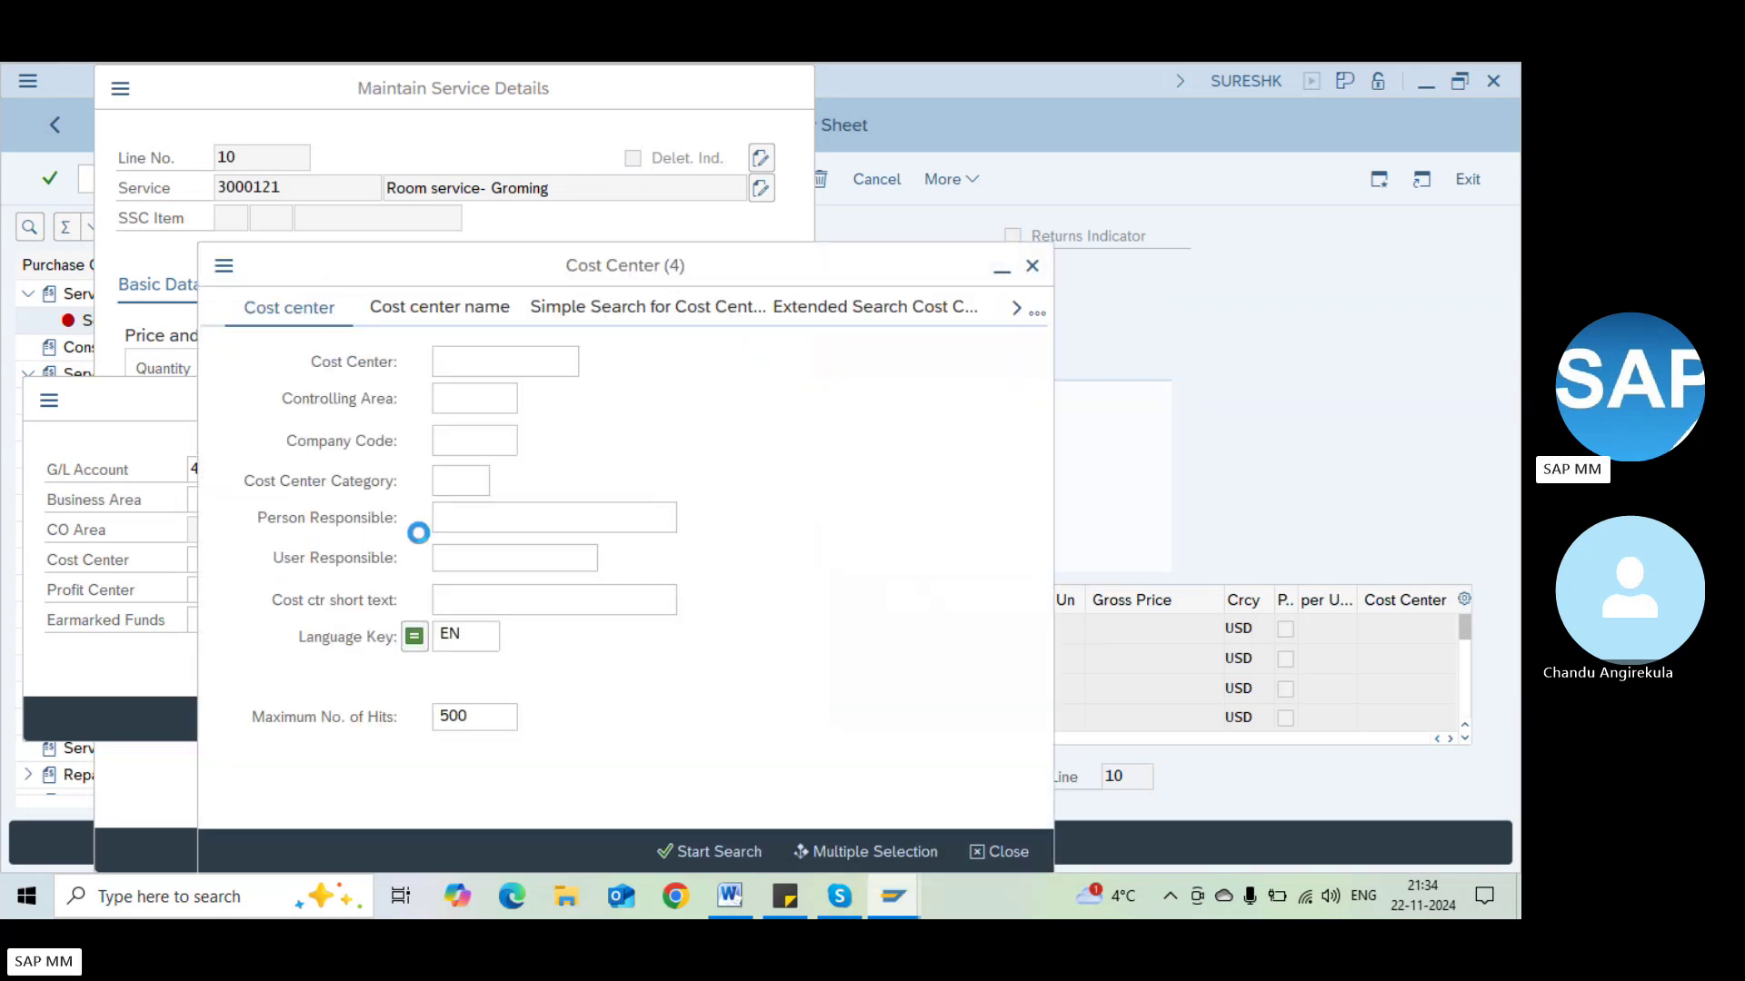
key(Return)
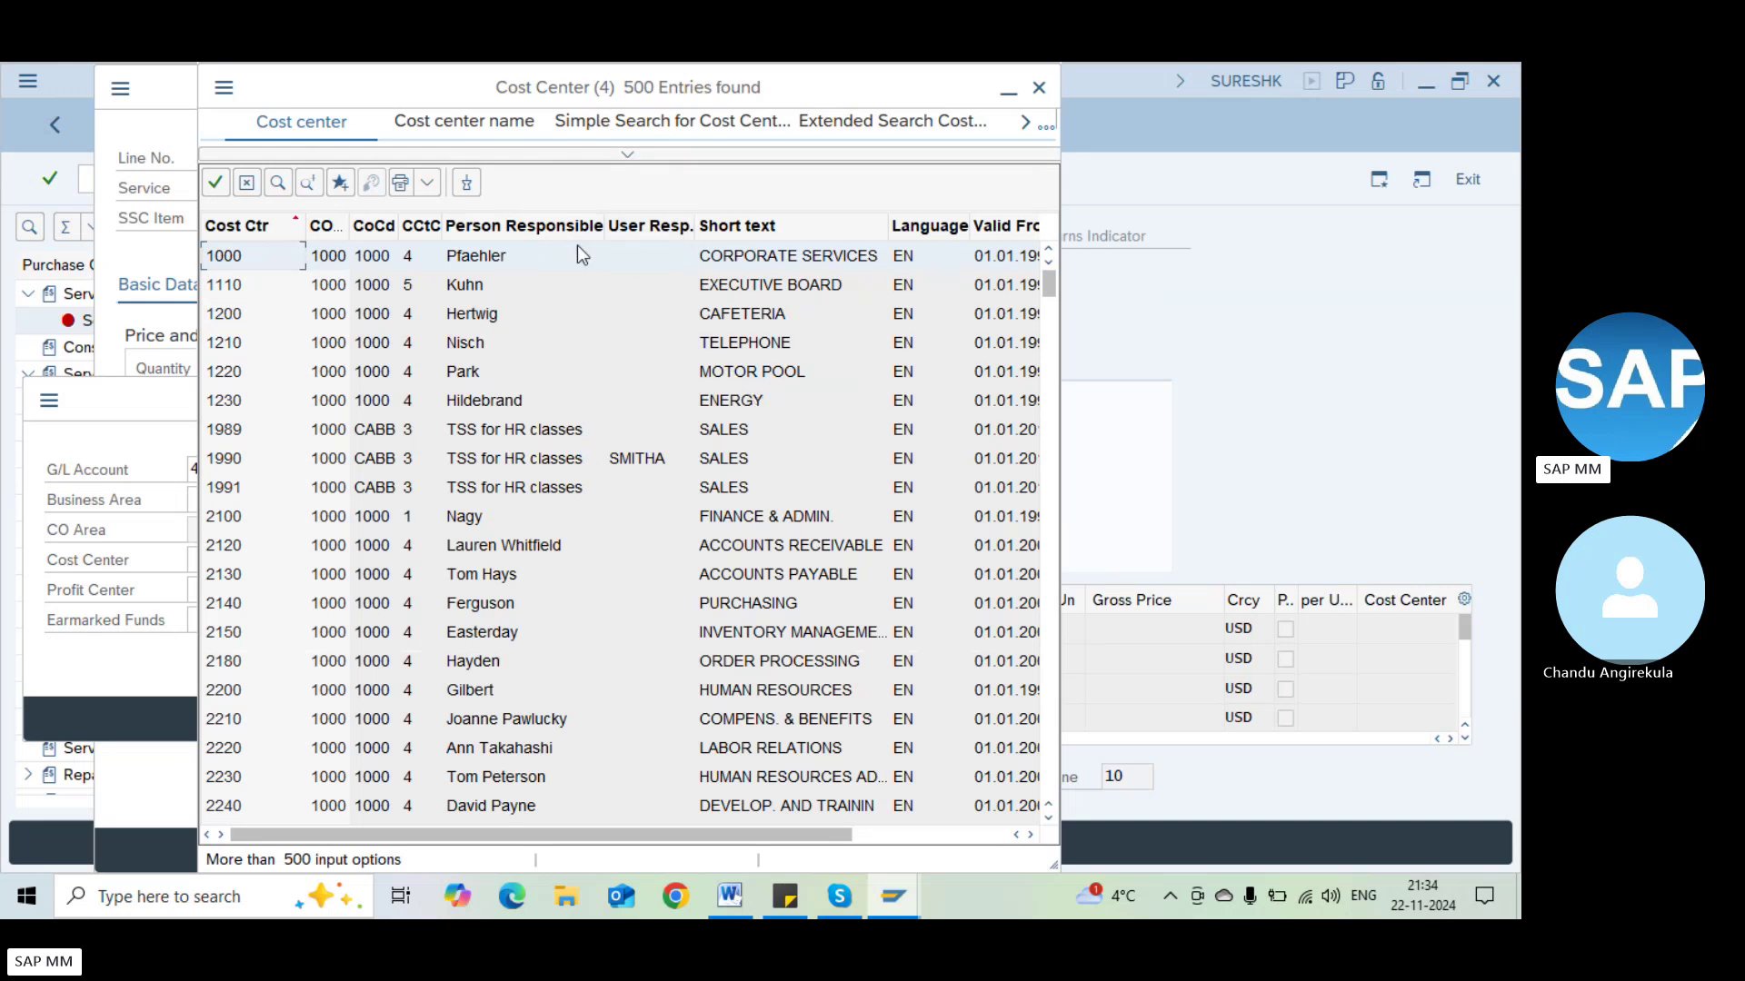
click(763, 317)
double_click(761, 313)
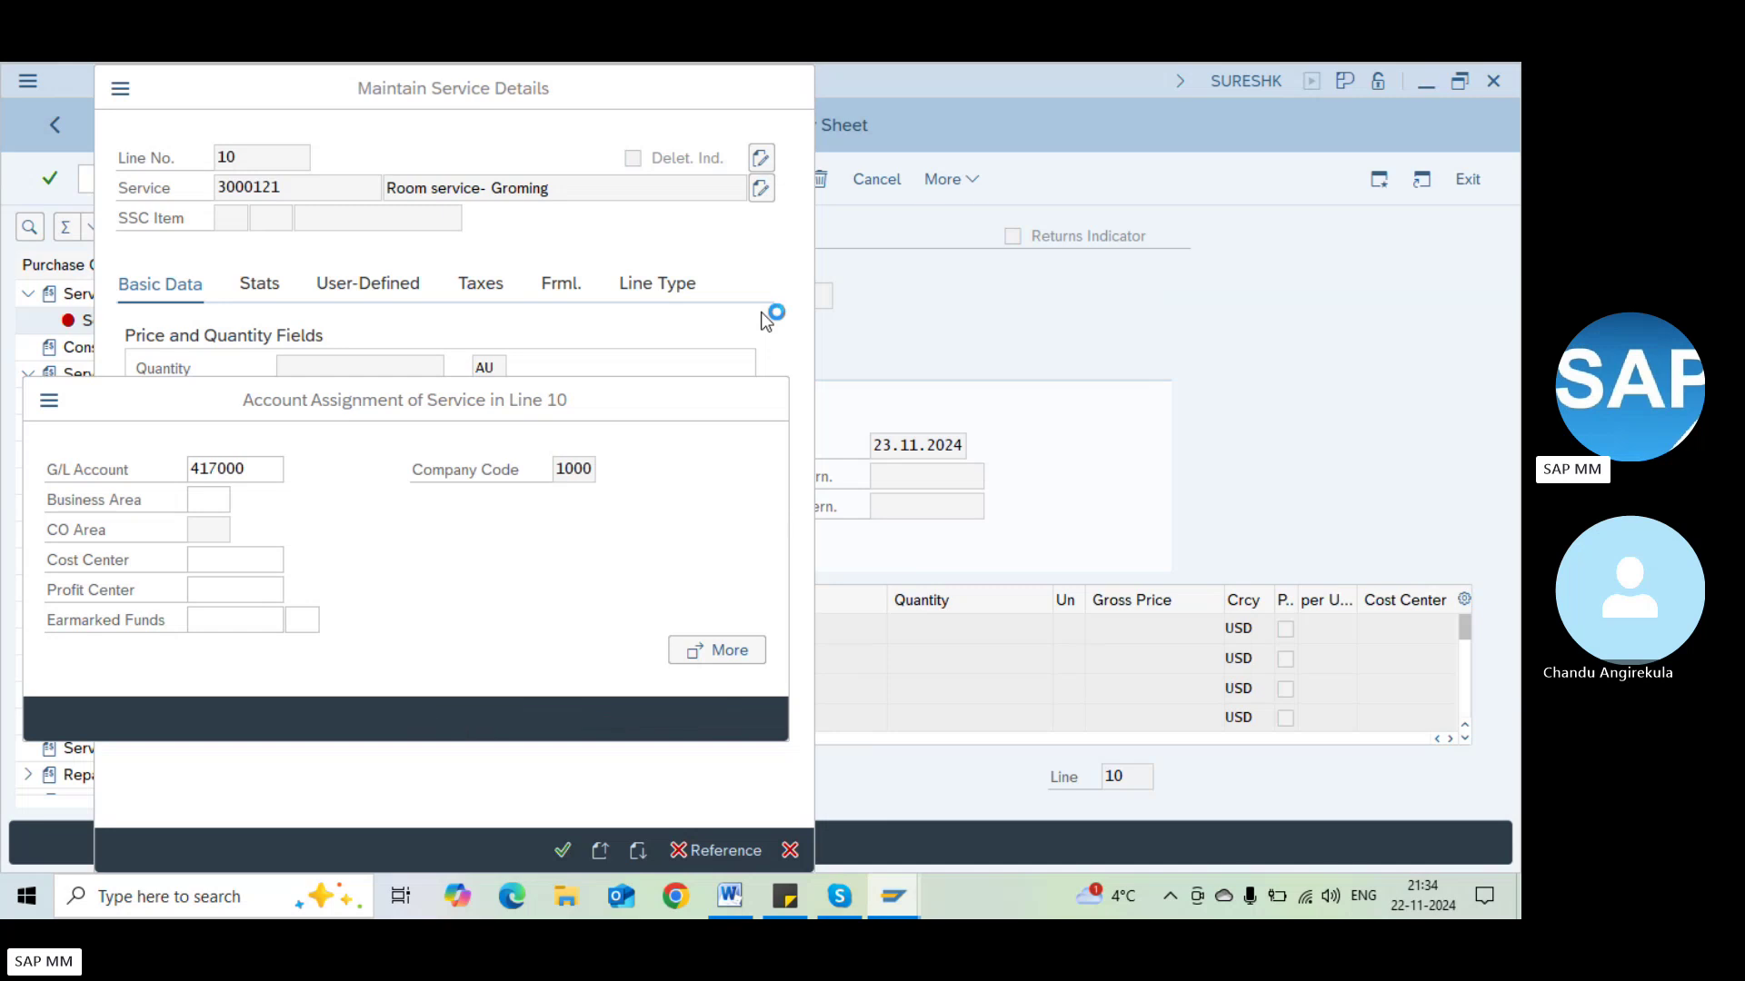
key(Return)
key(Return)
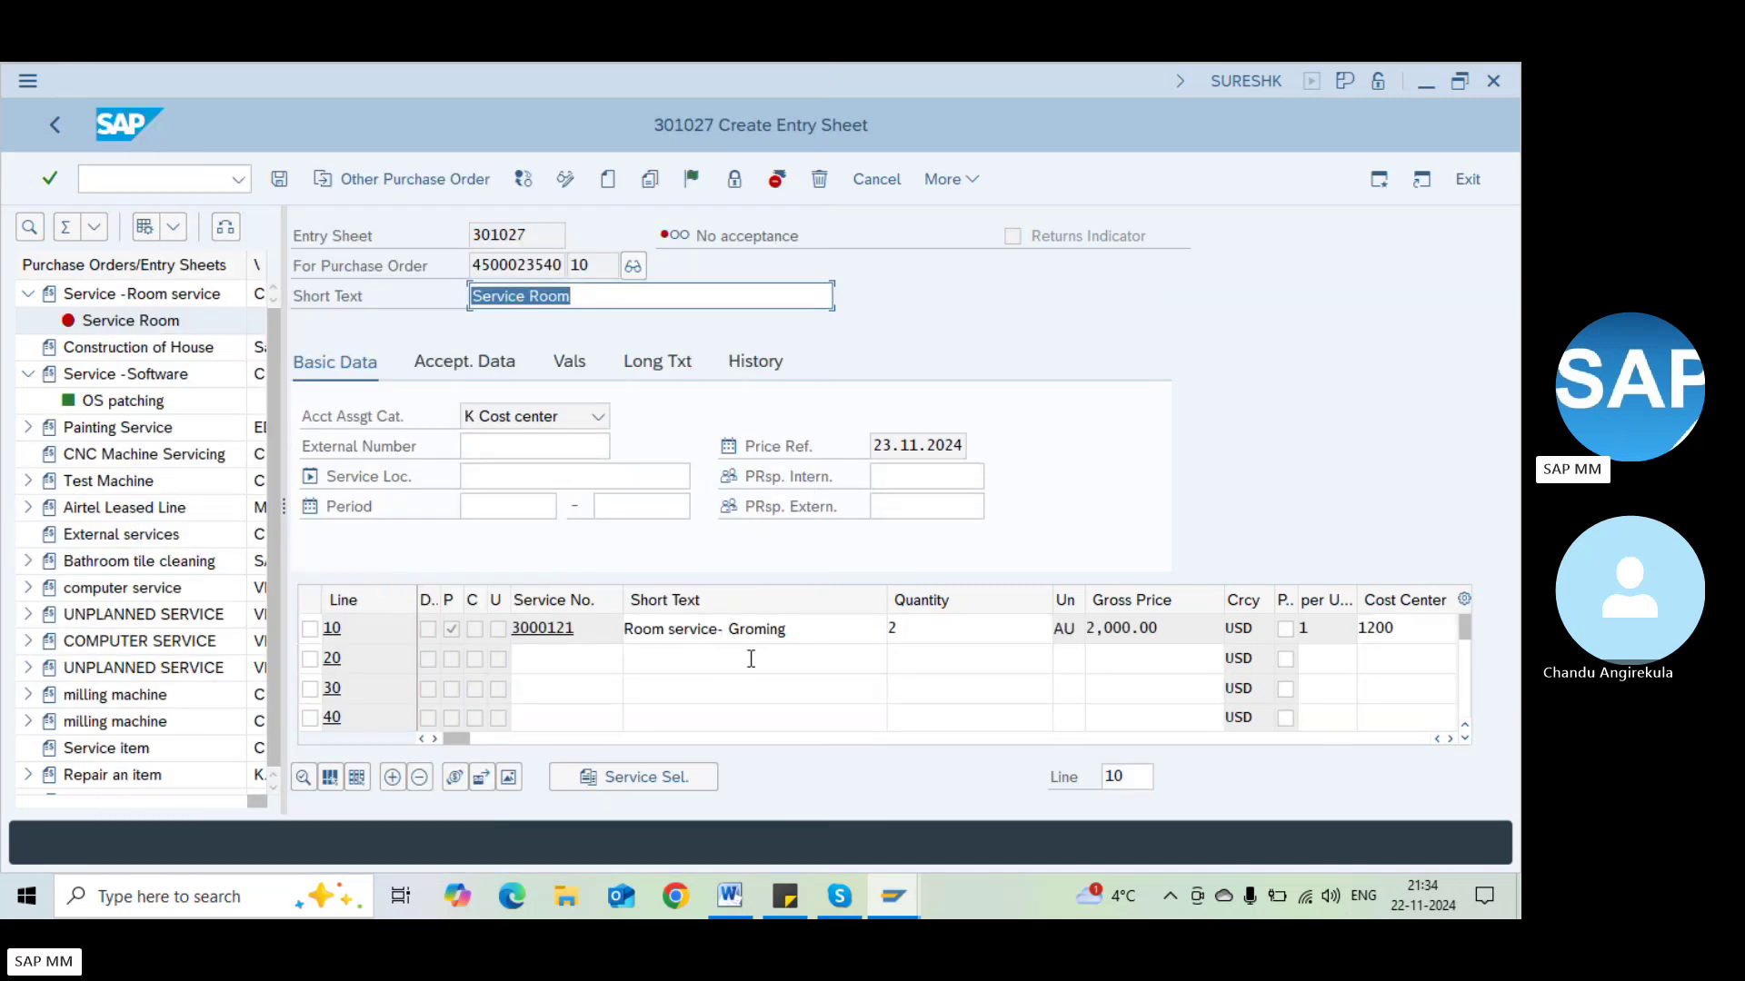
Set the quantity of the "Room service- Groming" line to 1
click(938, 621)
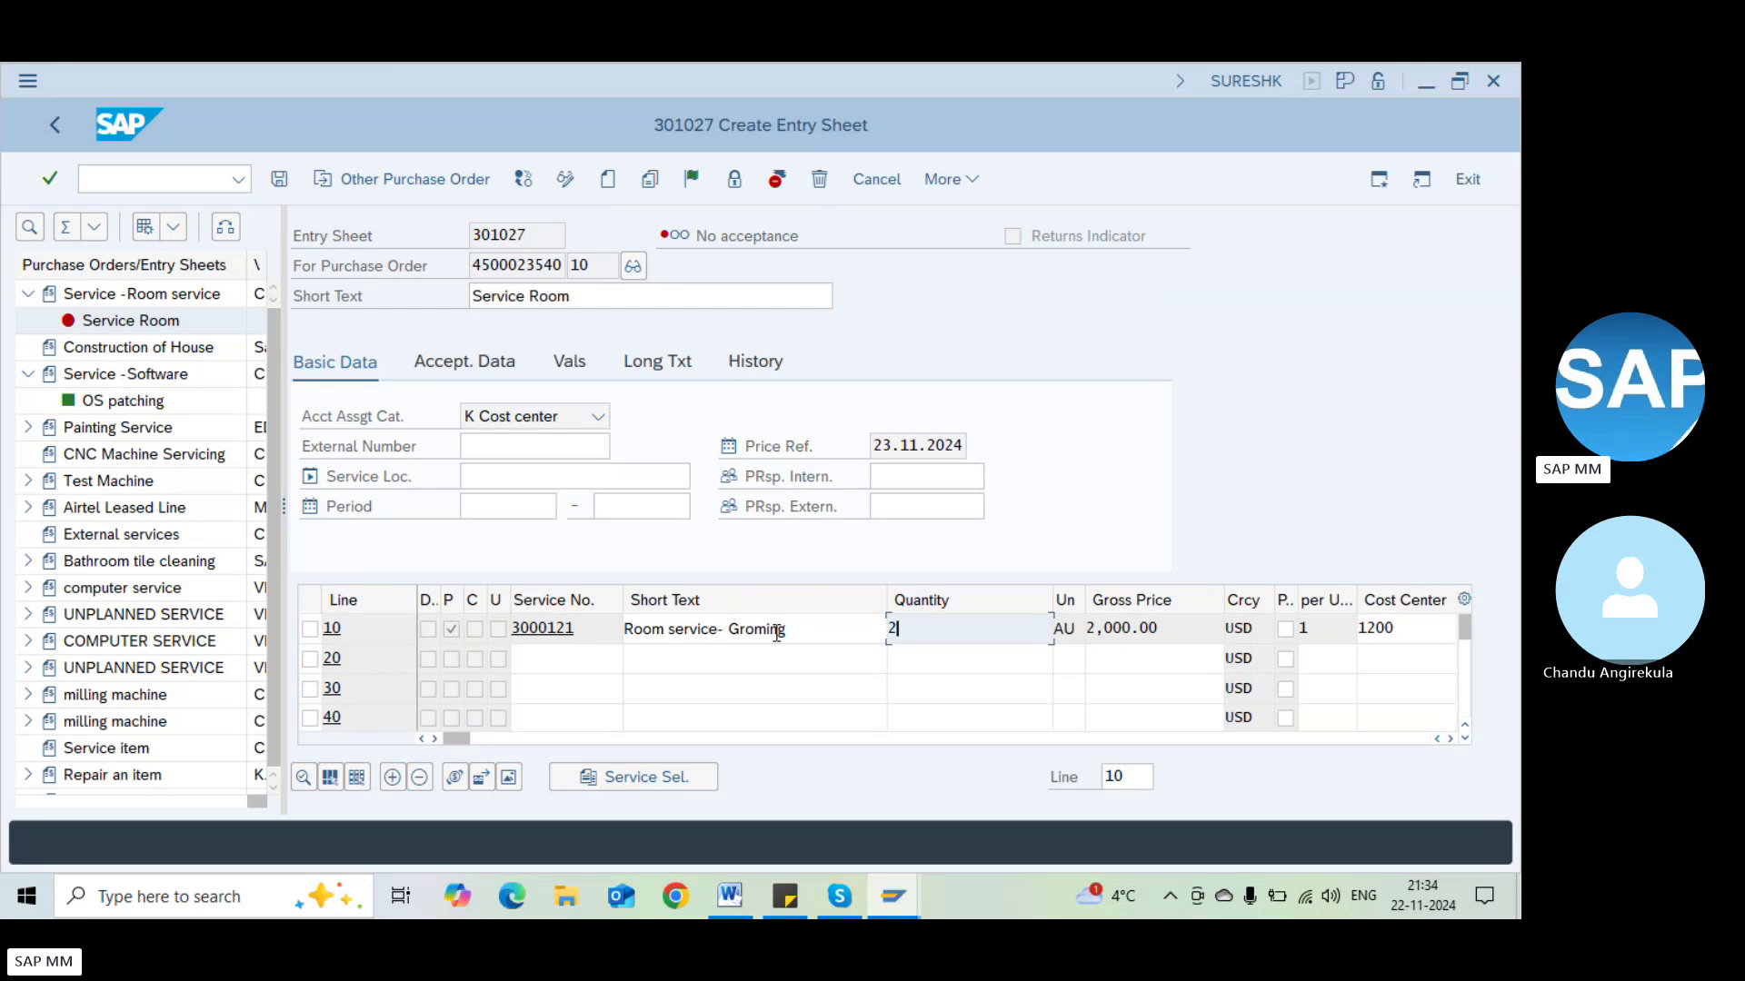
key(BackSpace)
text(1)
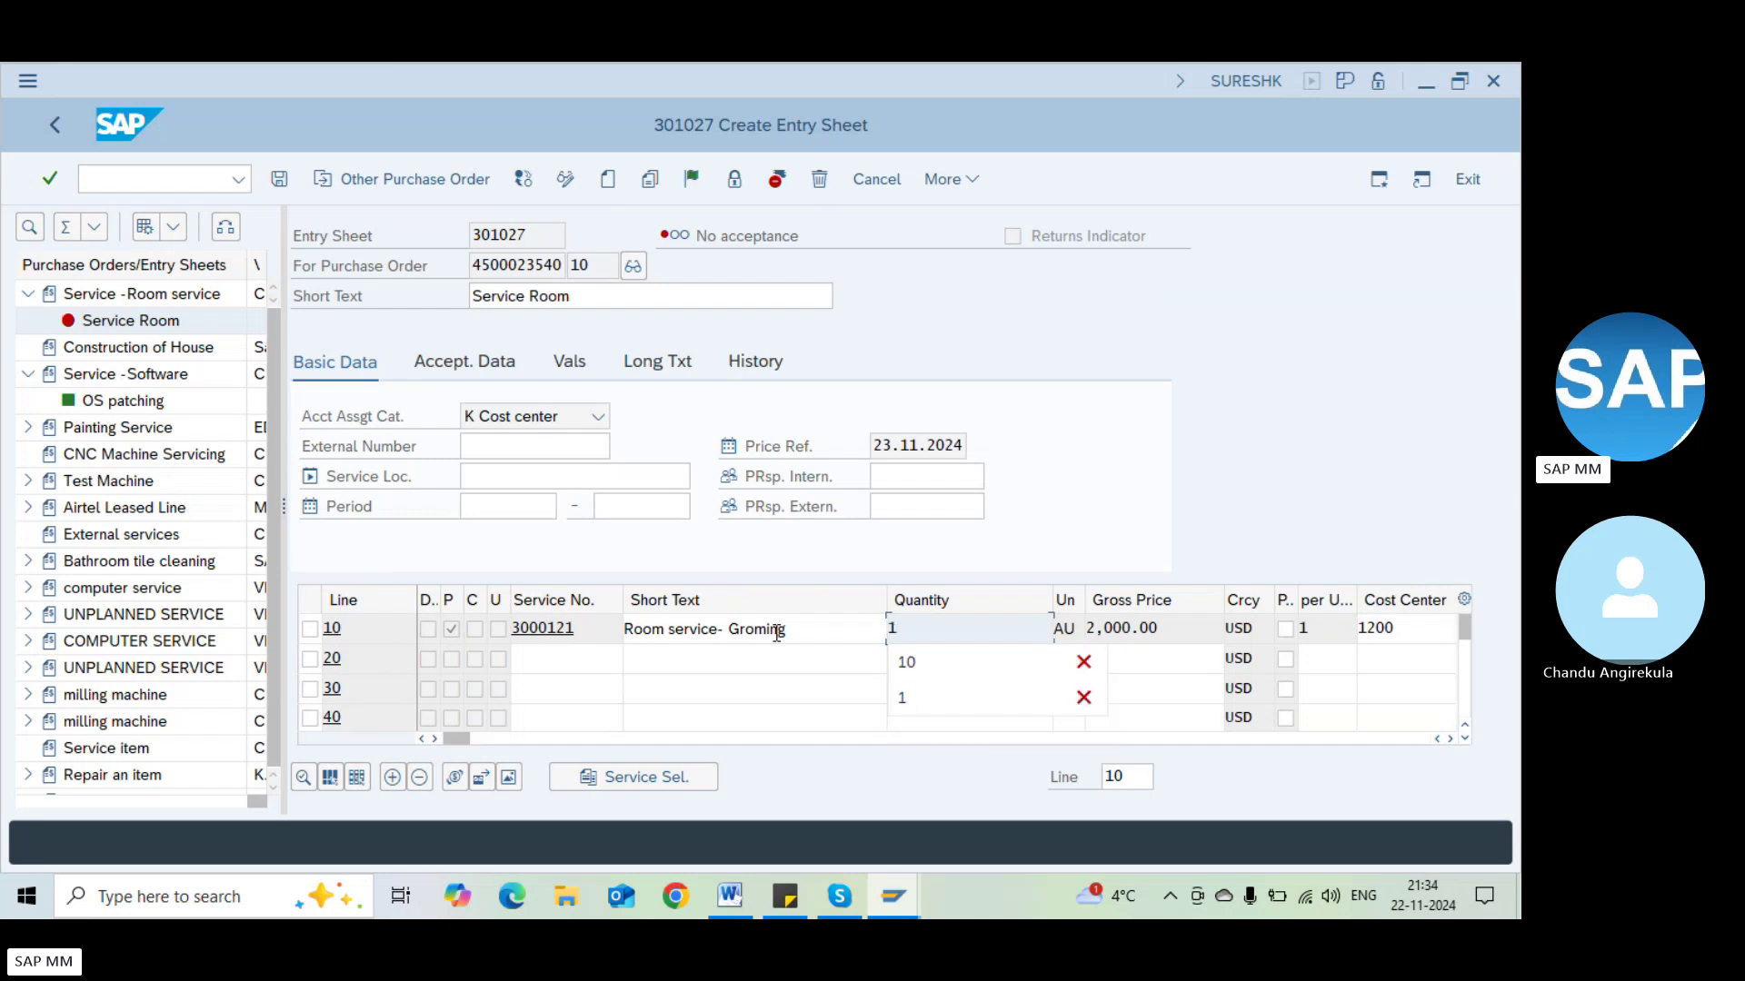
key(BackSpace)
text(2)
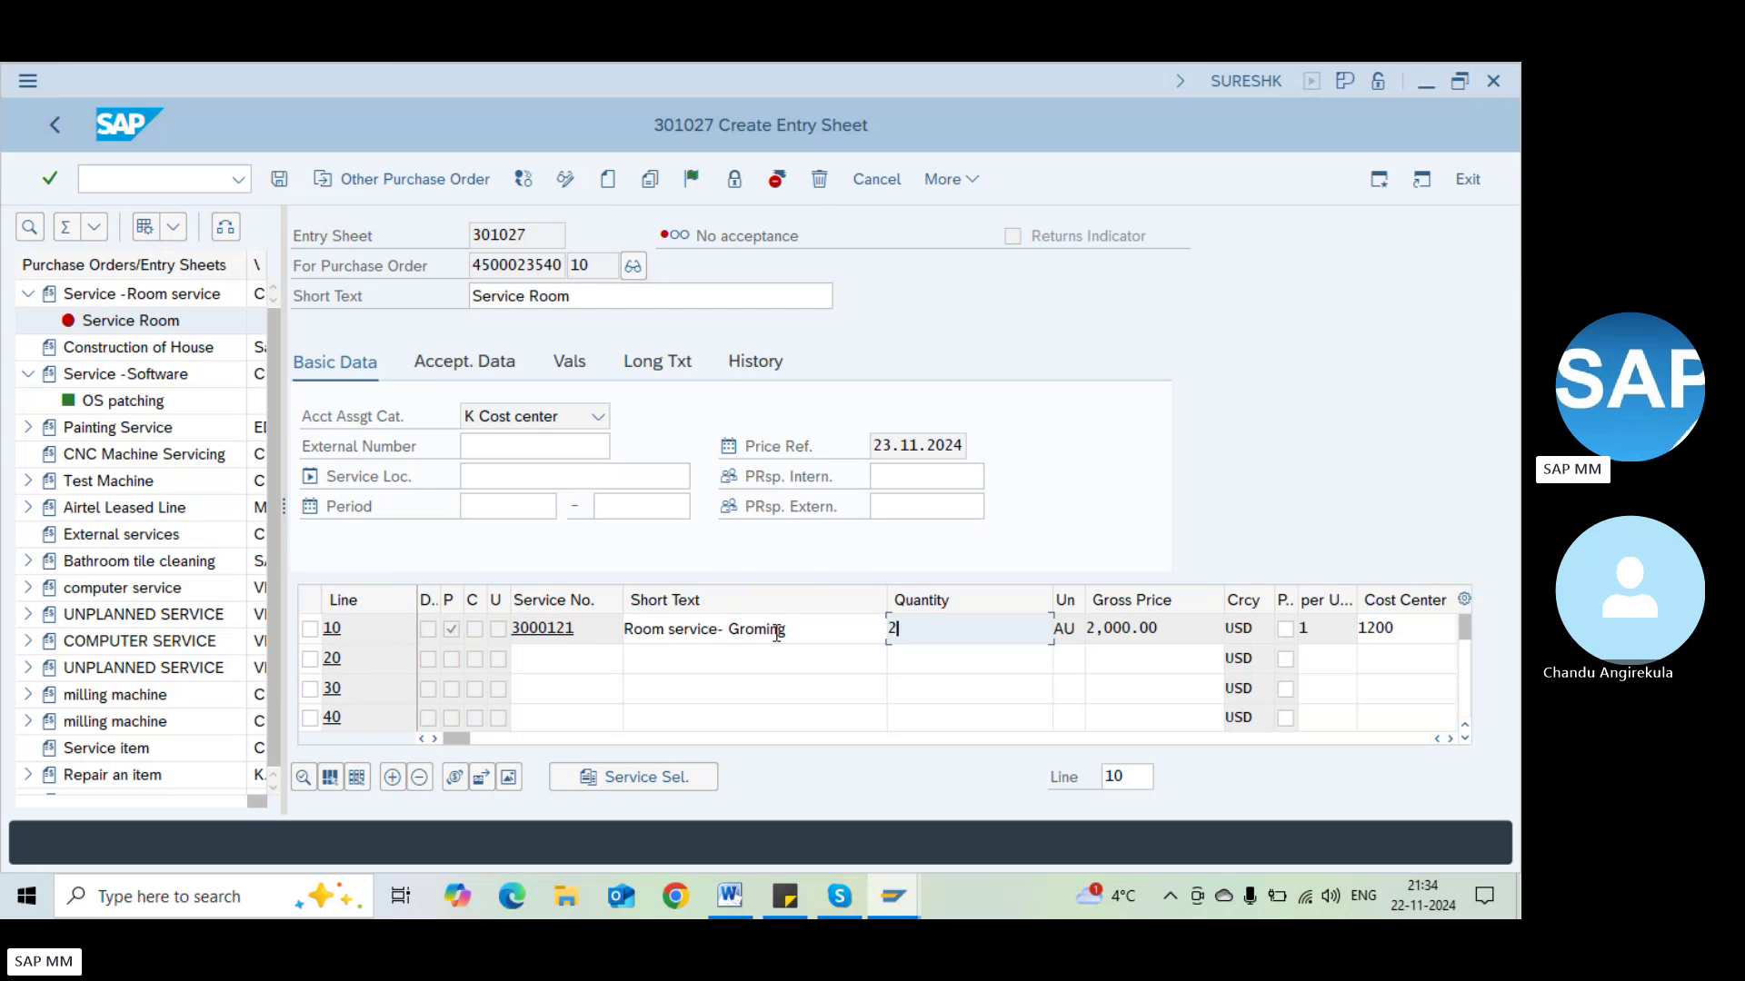
key(BackSpace)
text(14)
key(BackSpace)
key(Return)
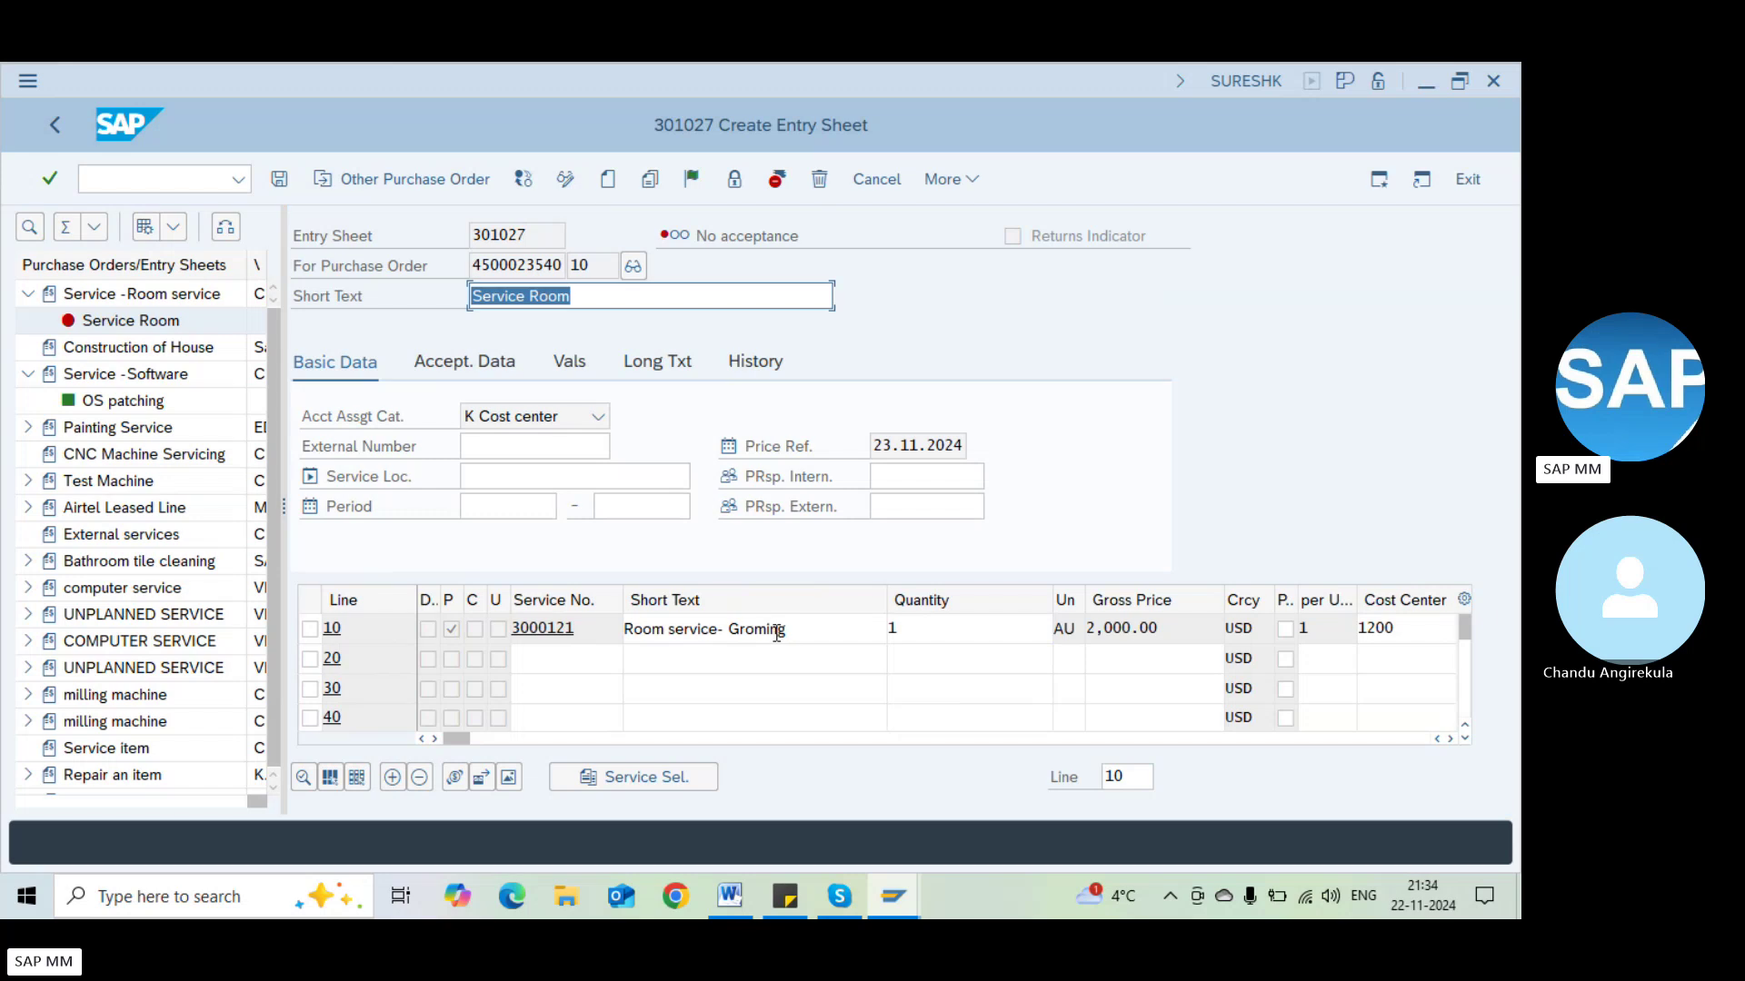
click(931, 633)
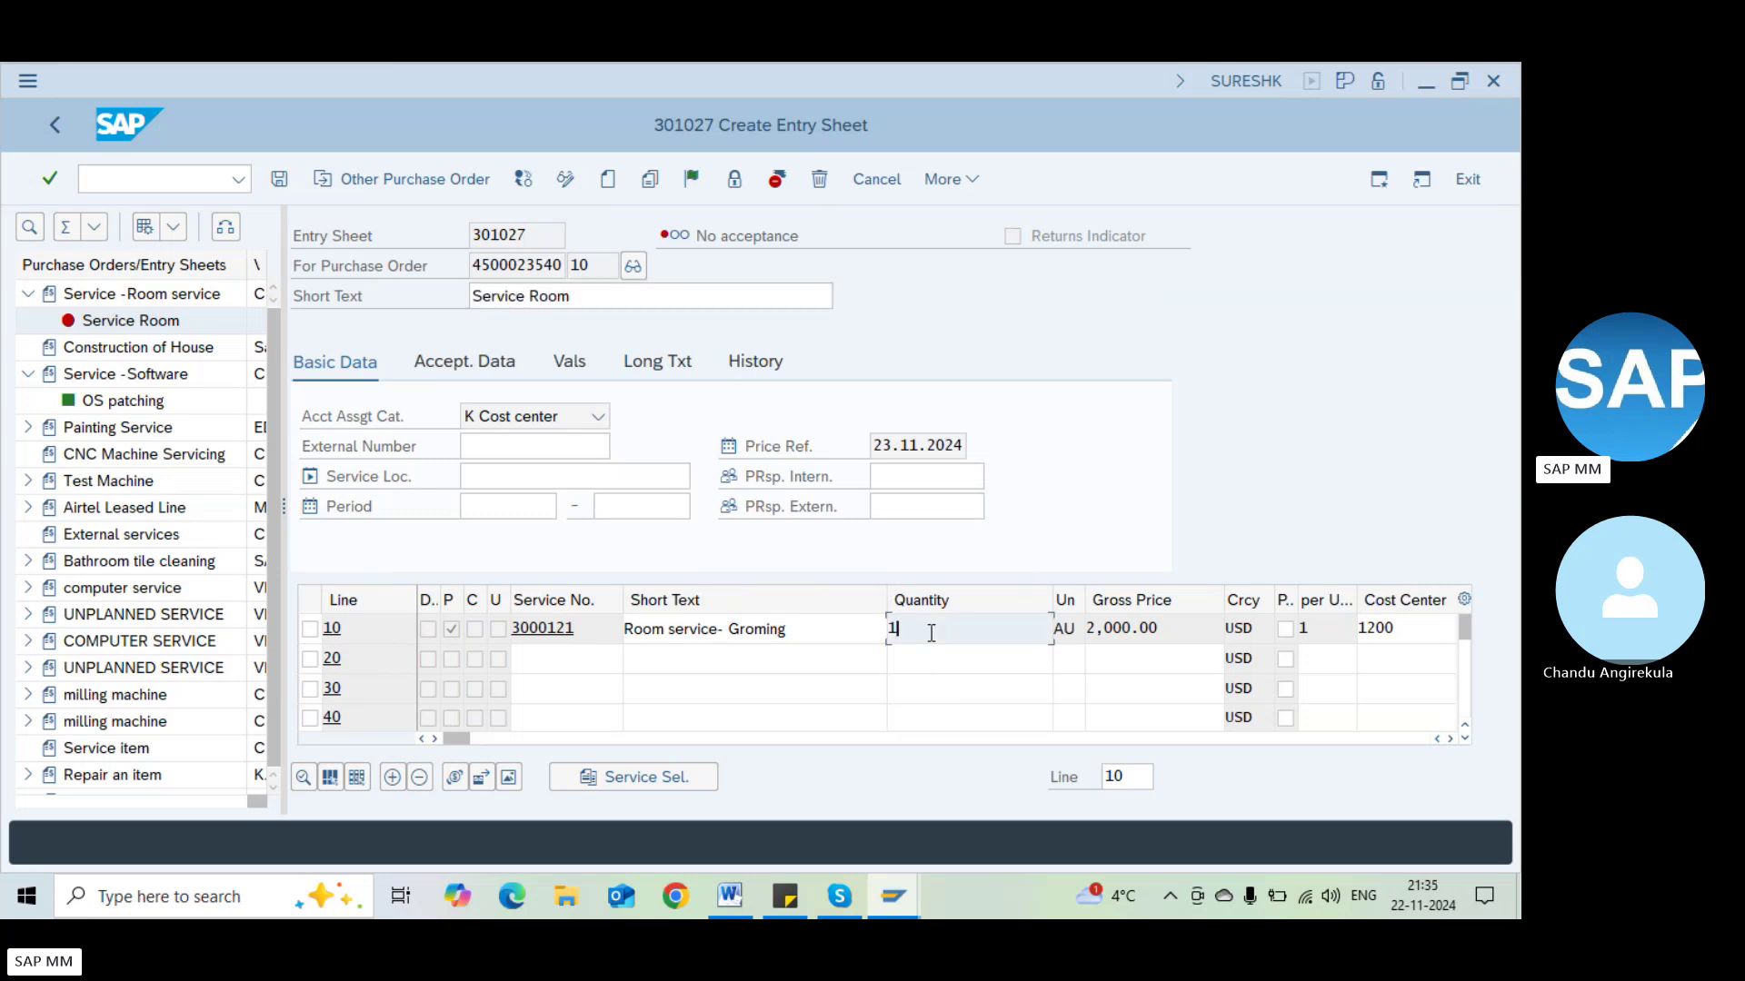
Select service line 10 and save the entry sheet despite the missing message record
click(310, 628)
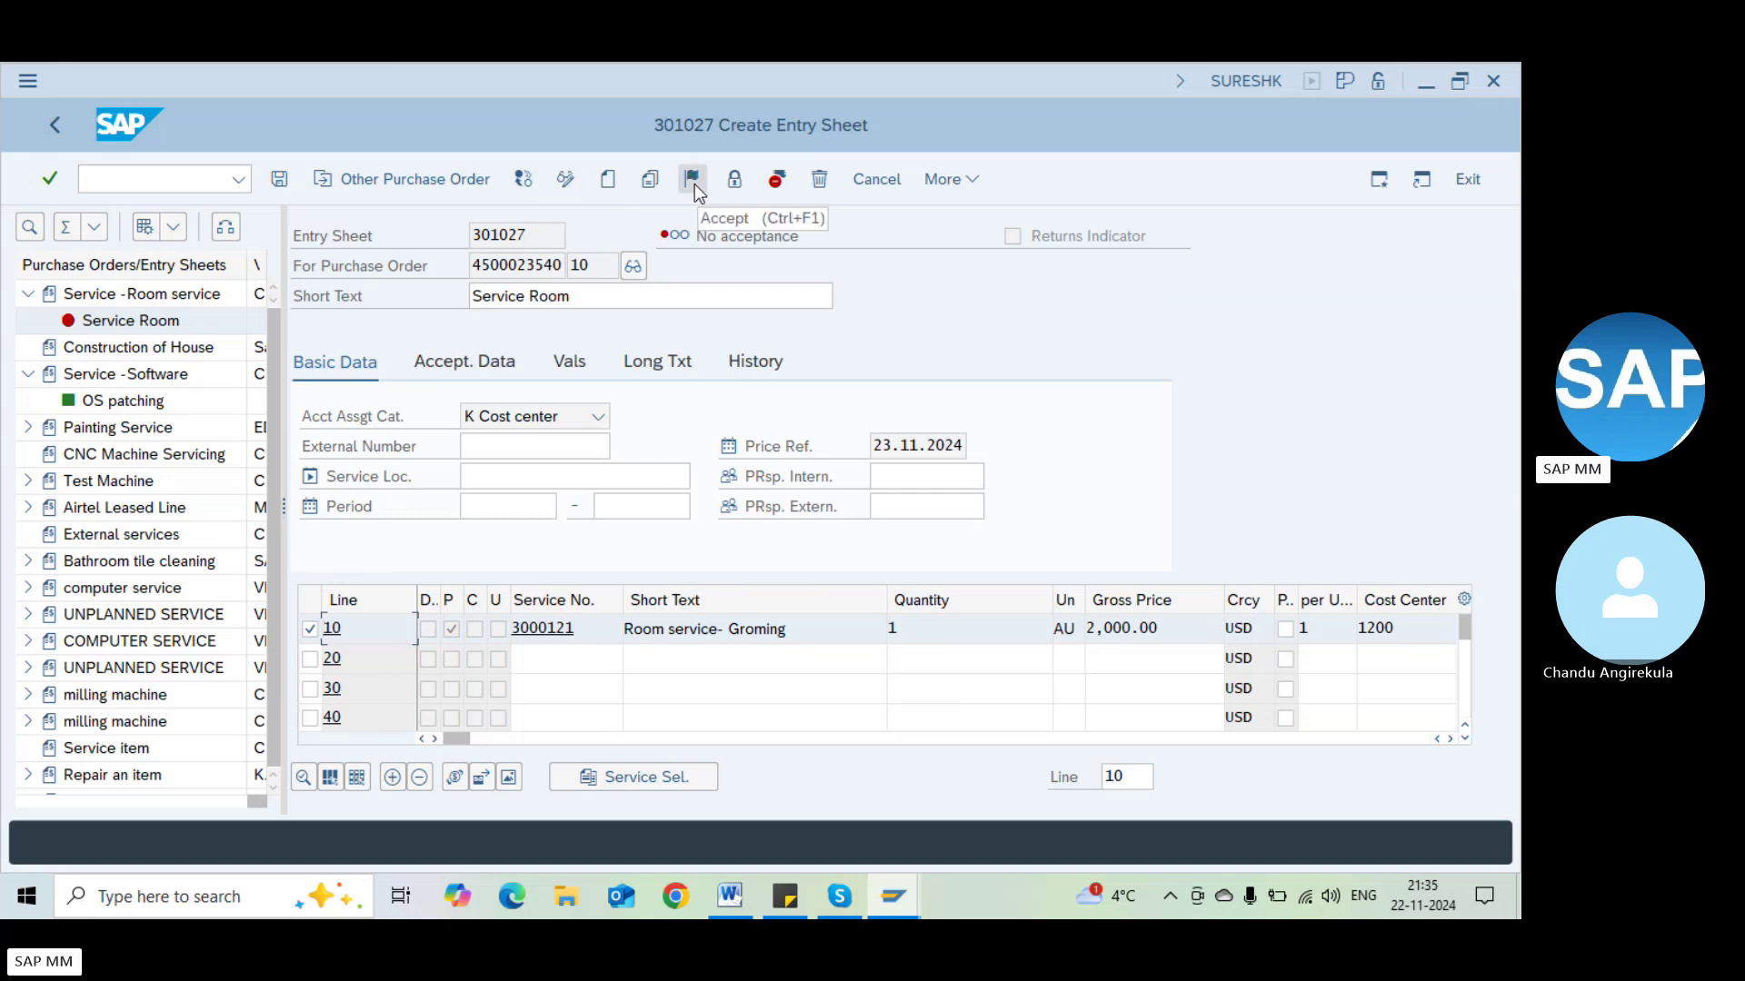
click(279, 180)
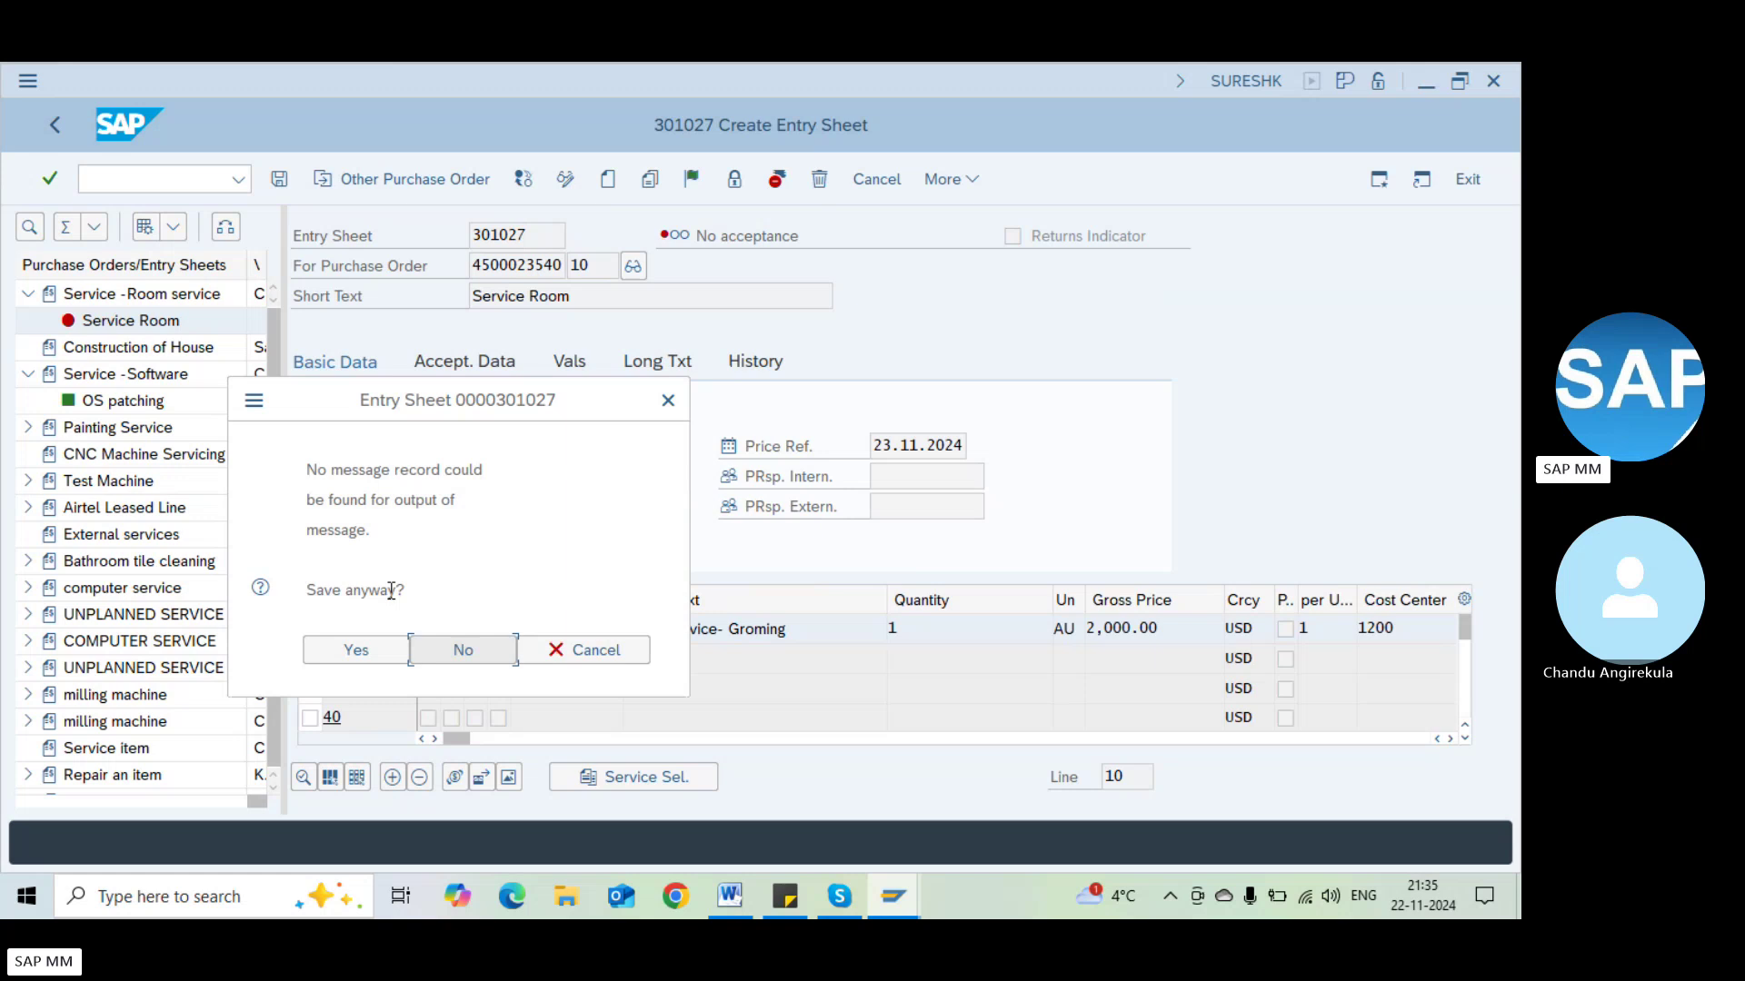
click(348, 652)
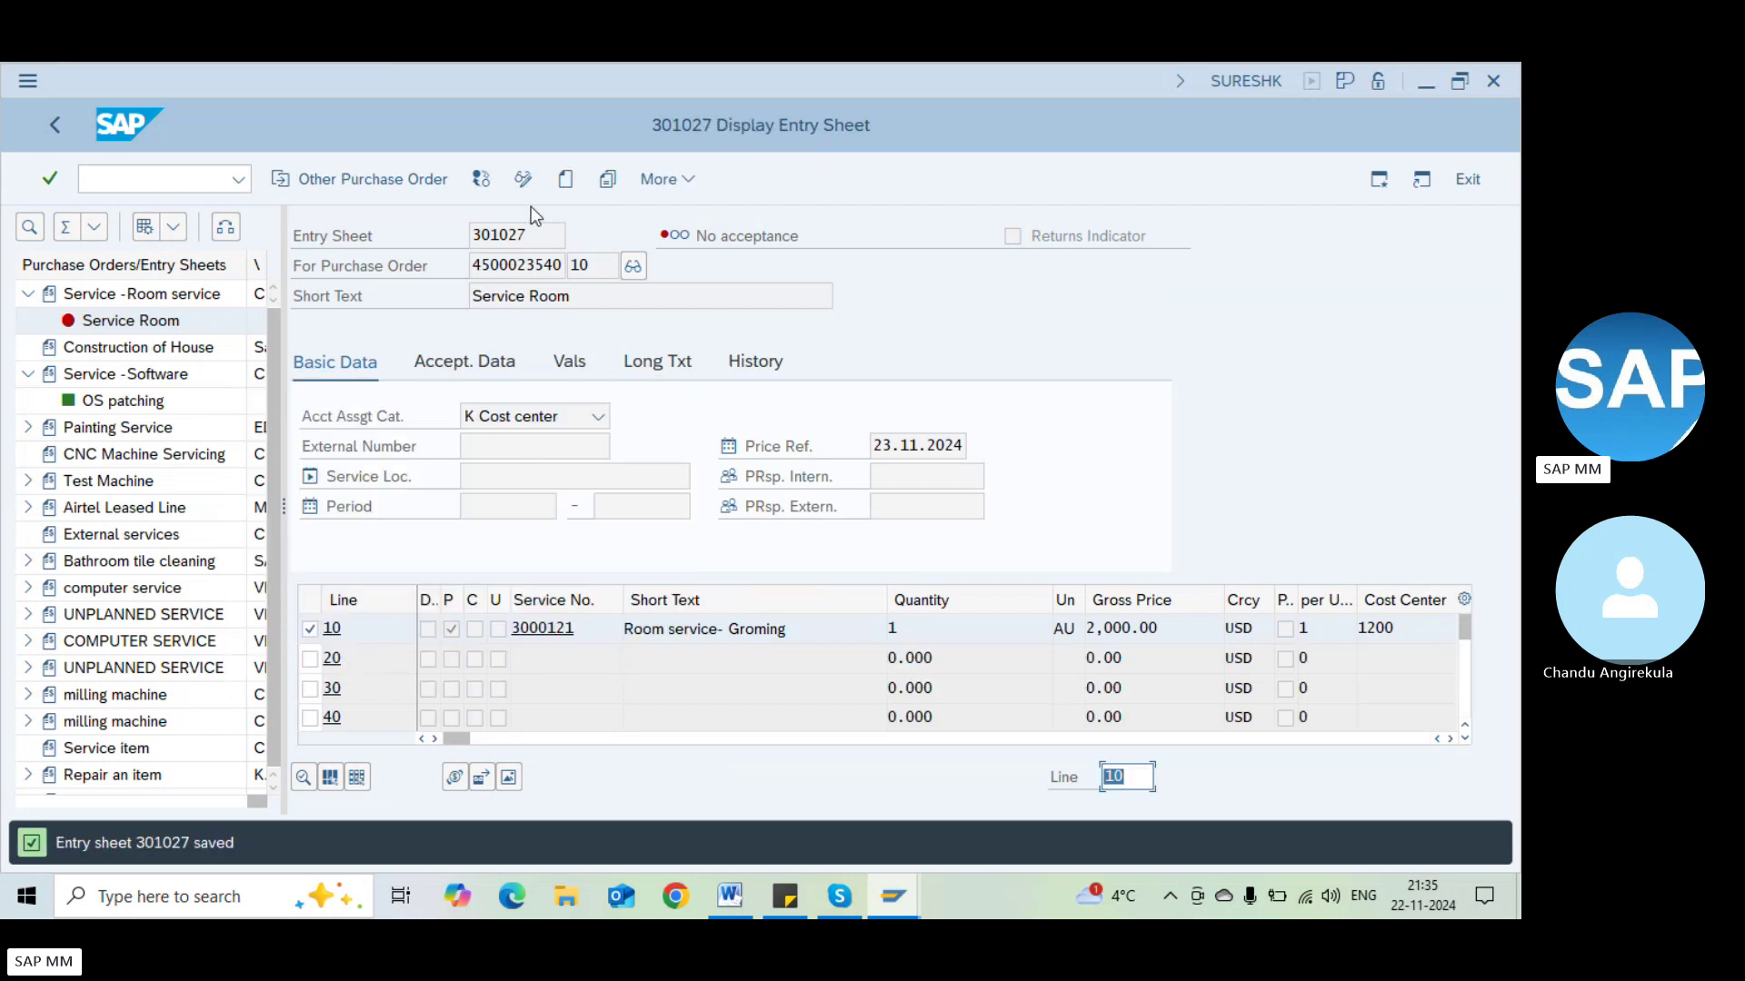
Switch the entry sheet to change mode and adopt the "RoomService - Floor Cleaning" line from the purchase order
click(517, 229)
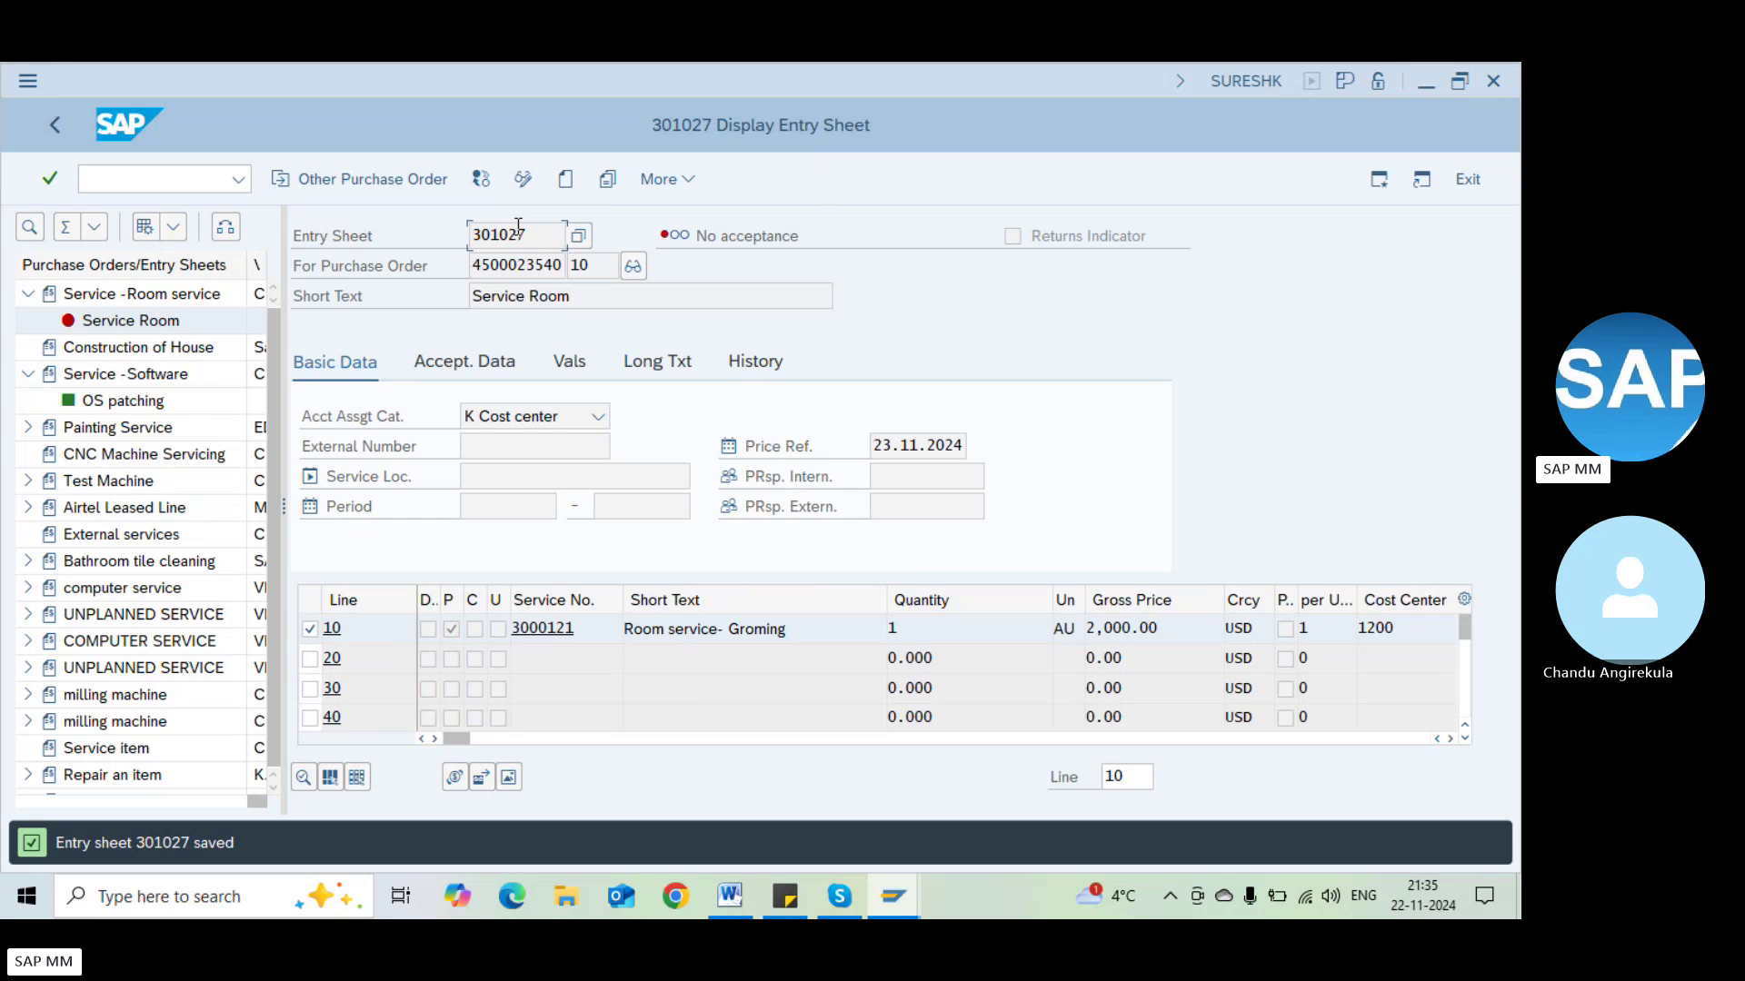
click(532, 184)
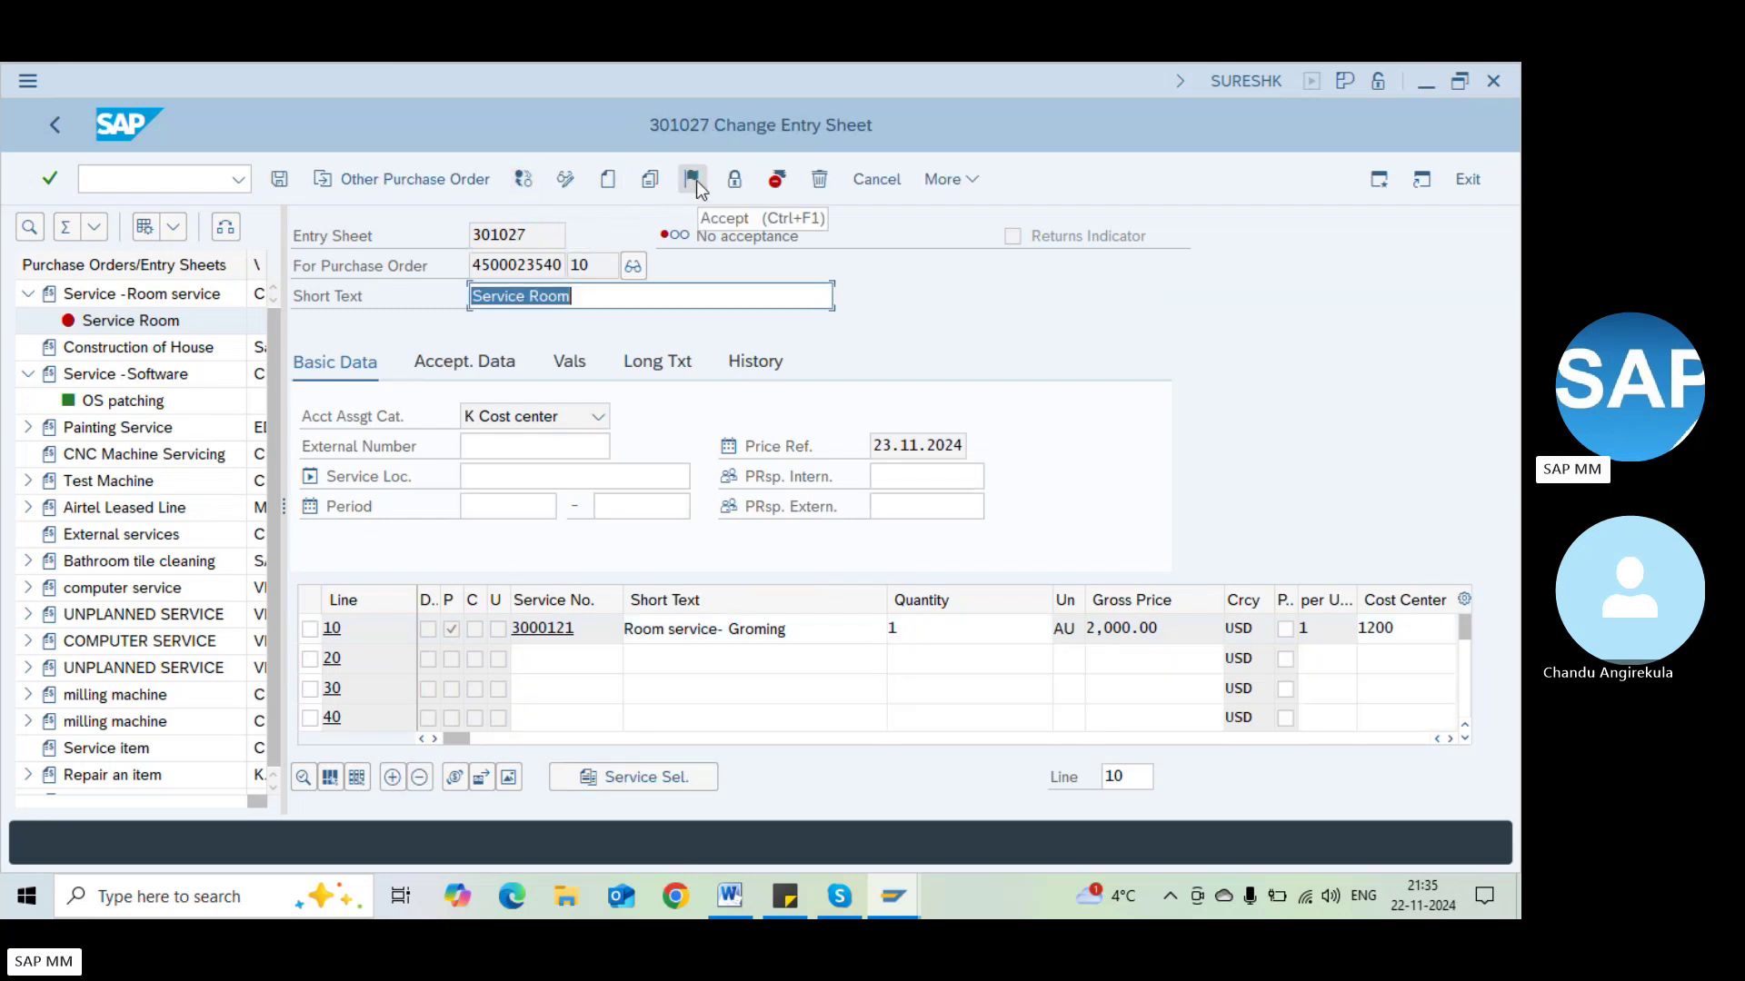
click(547, 654)
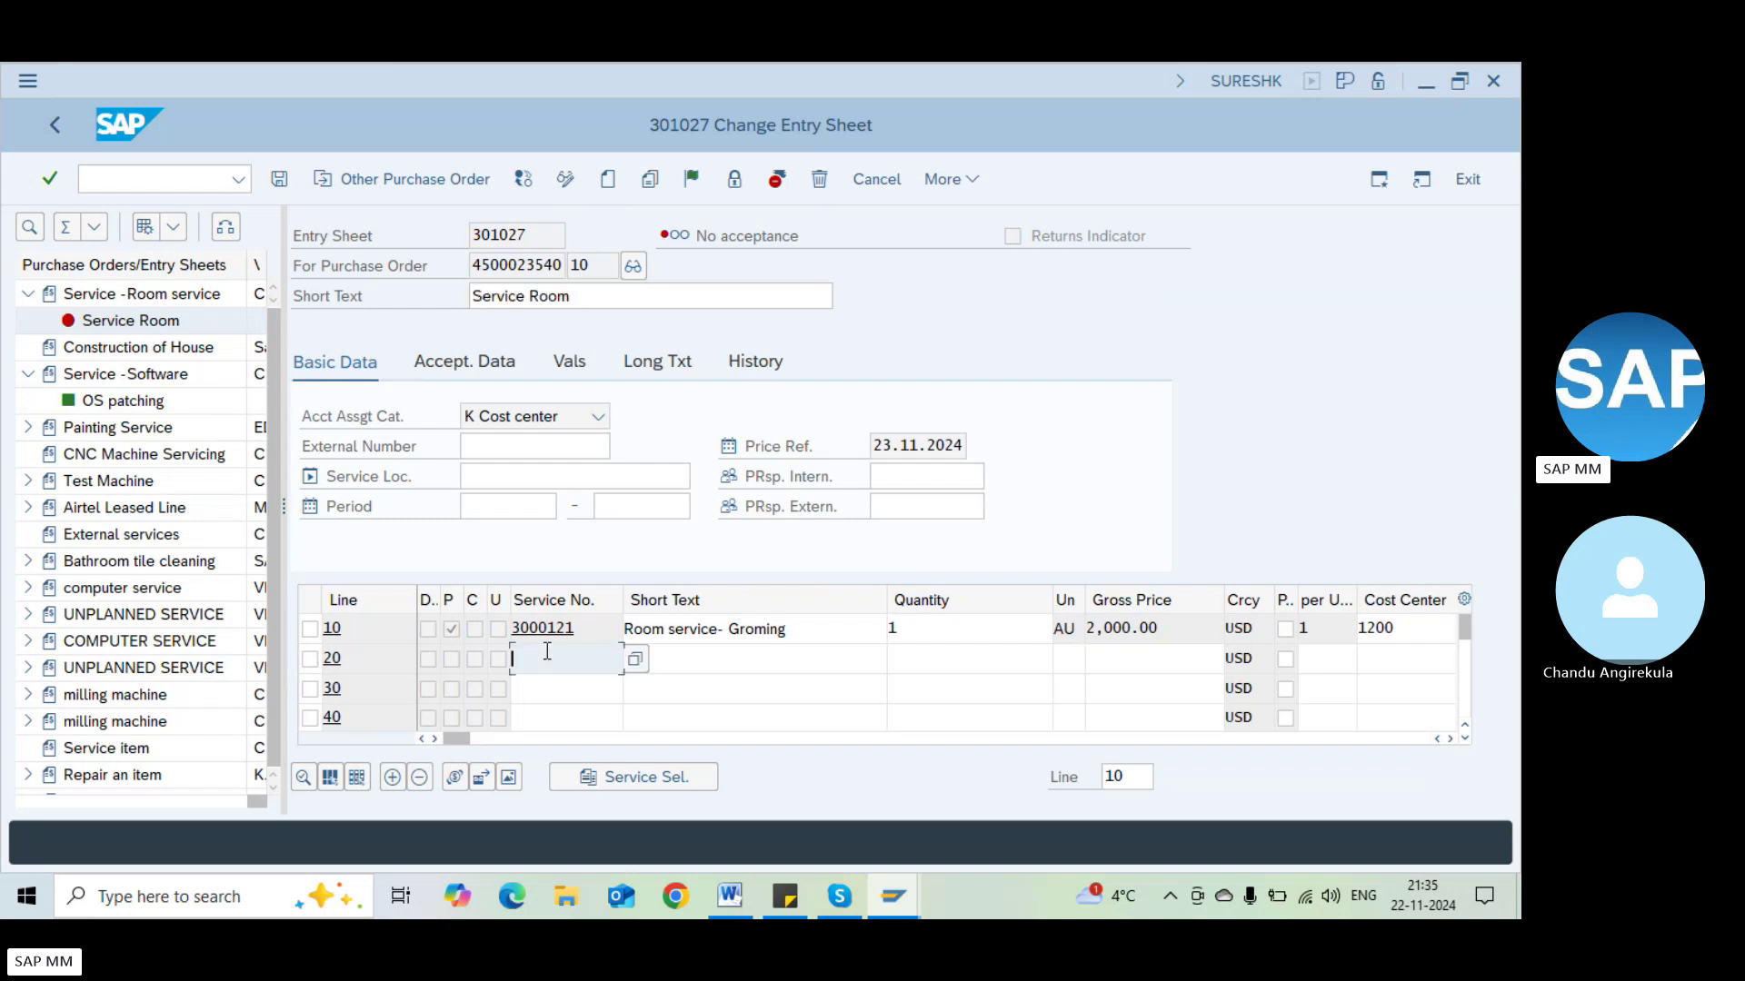
click(605, 783)
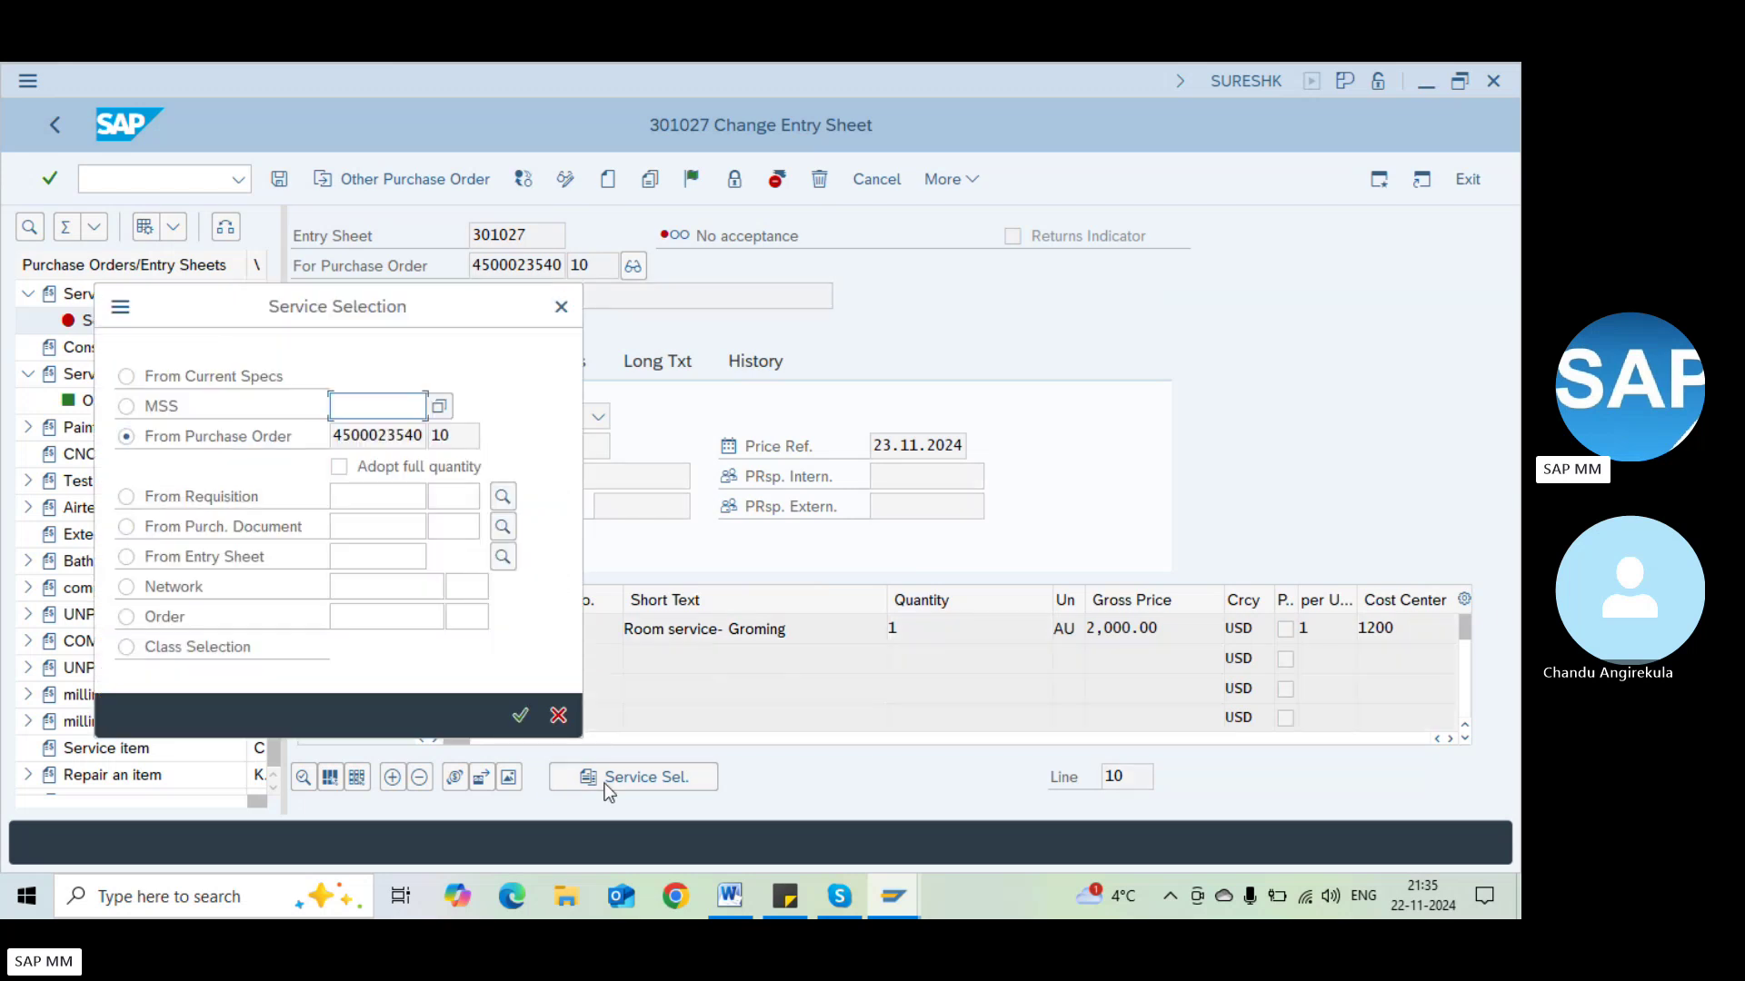
click(522, 716)
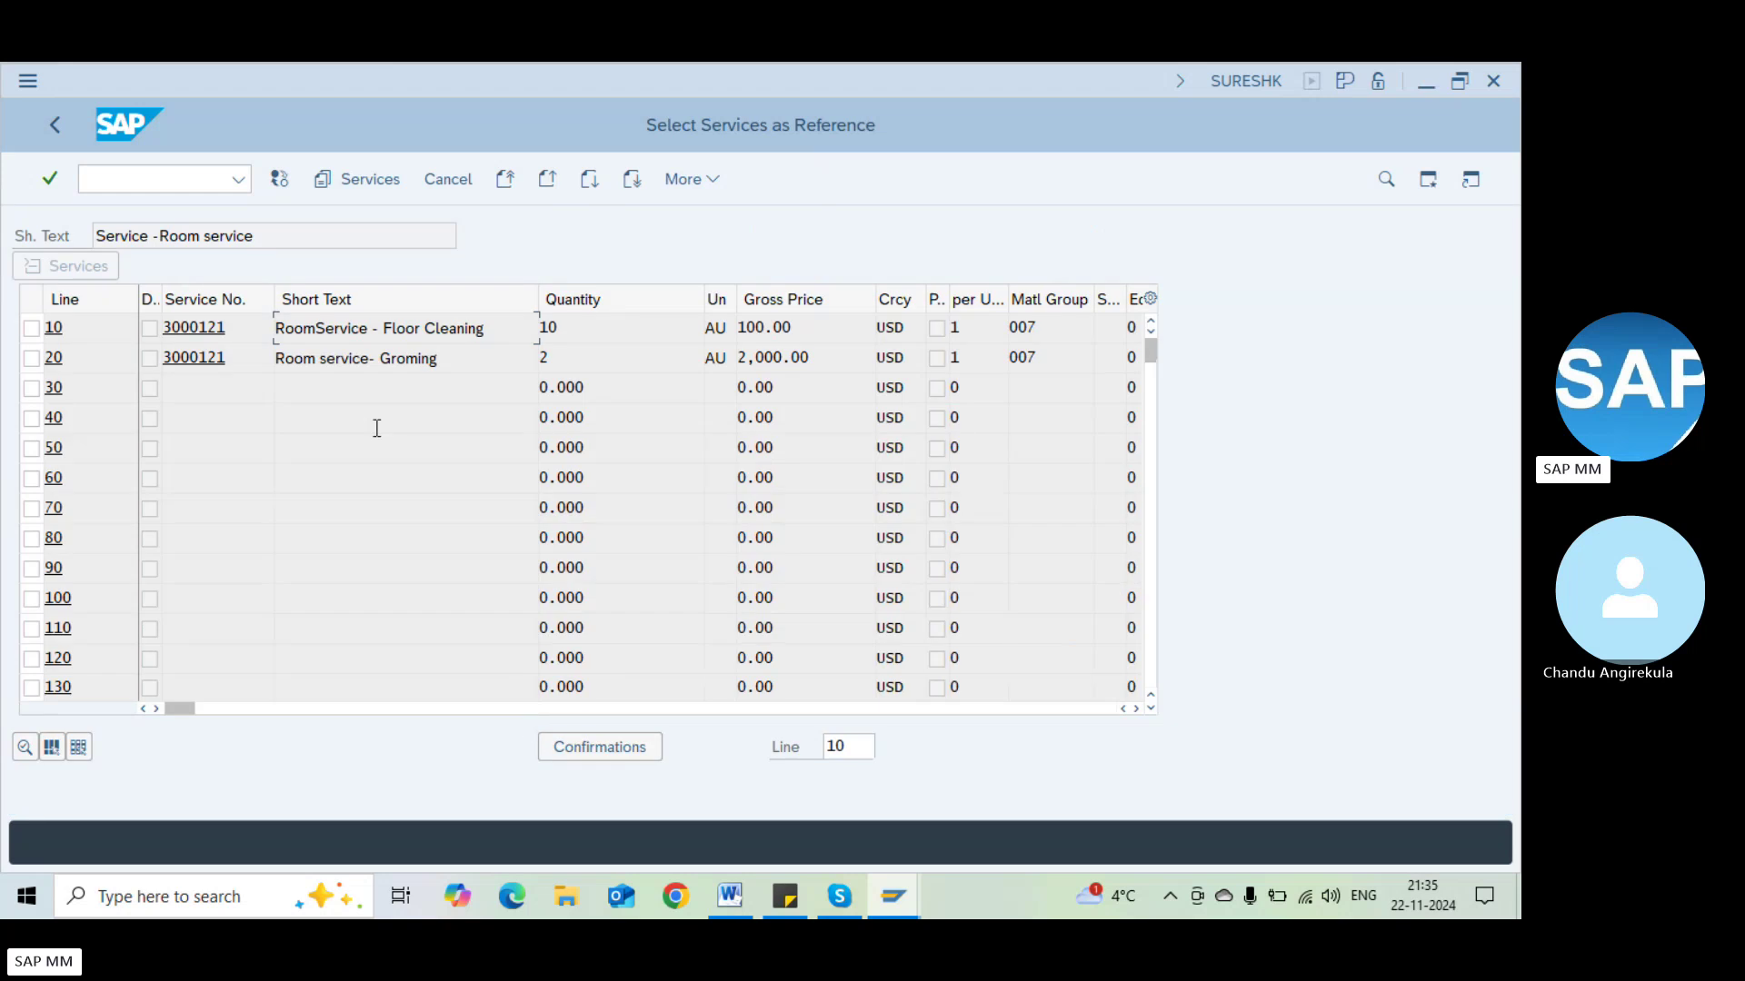
click(31, 328)
click(374, 187)
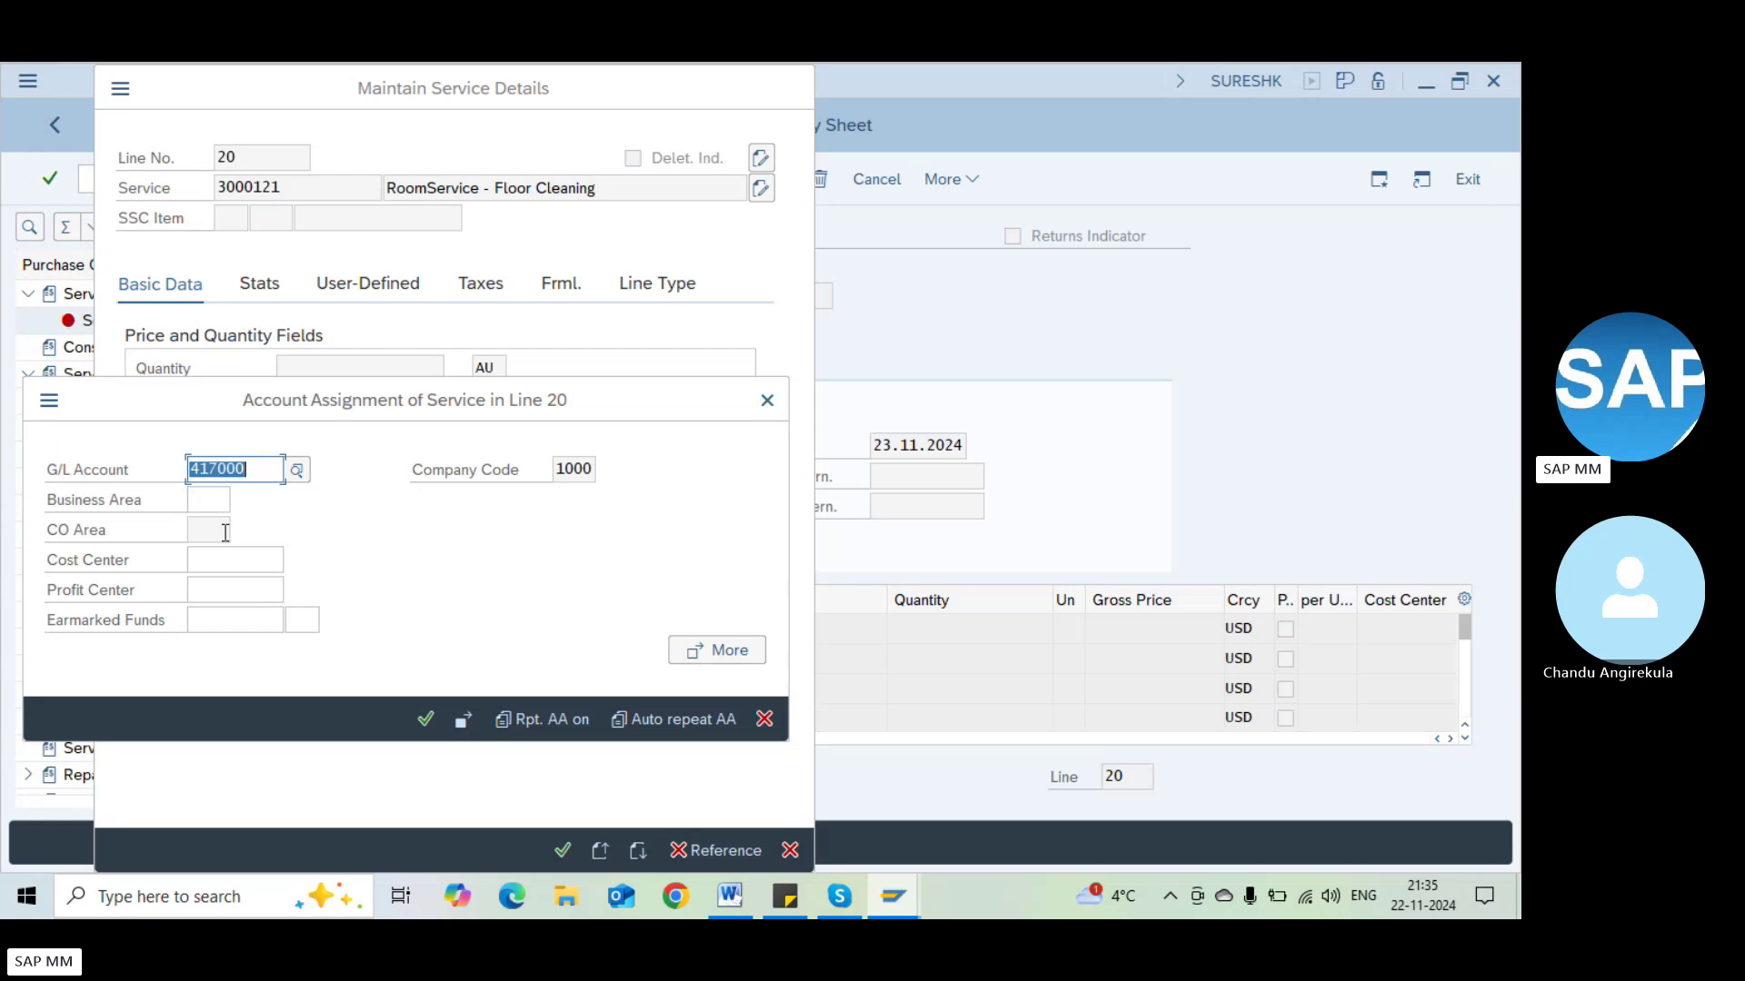
Assign cost center 1200 to service line 20 and confirm the service details
click(214, 565)
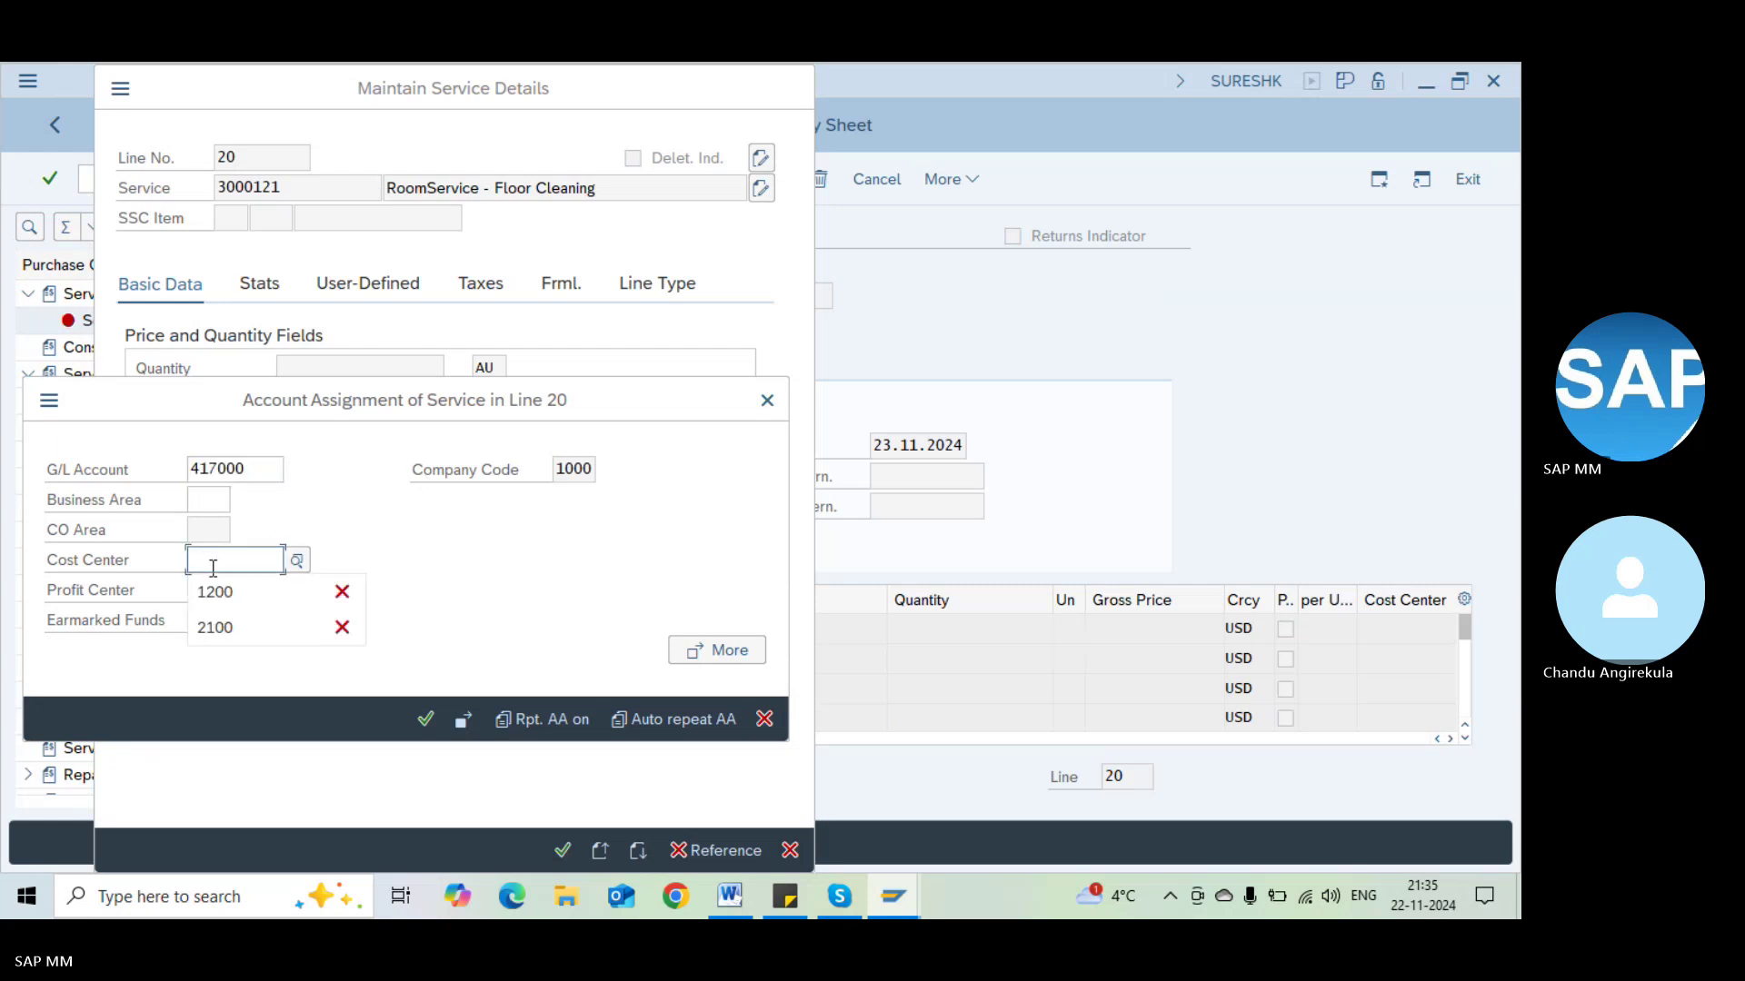
click(215, 584)
key(Return)
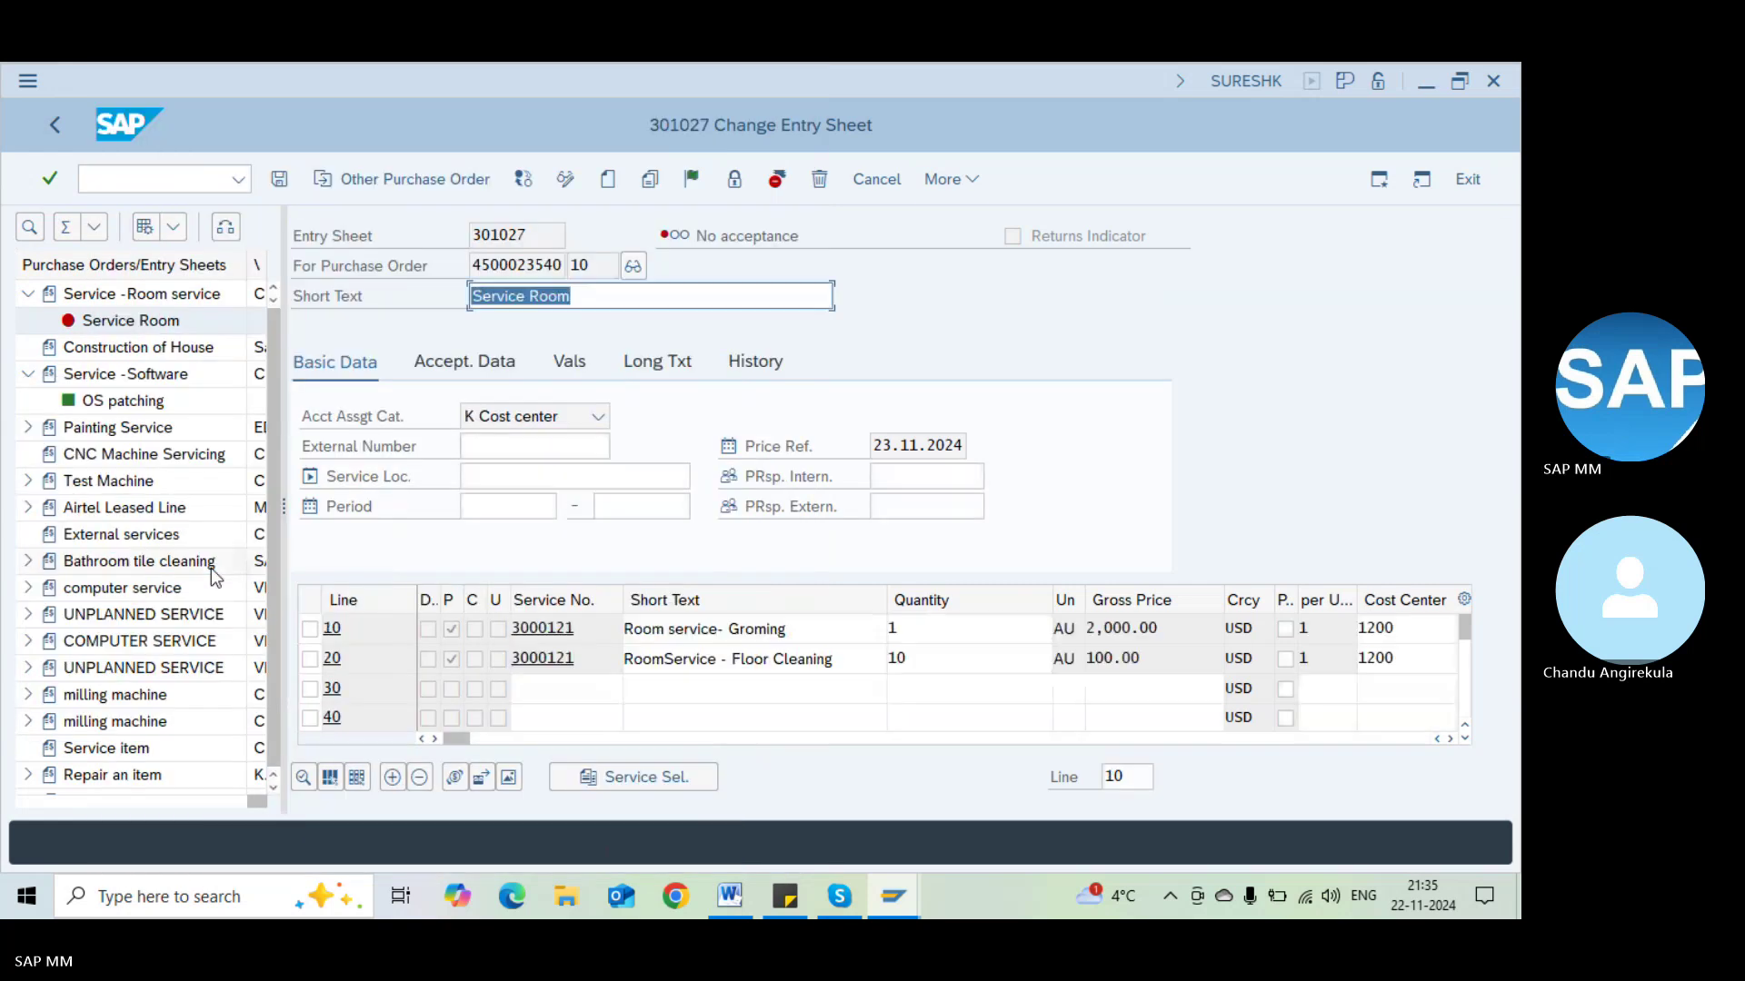
Set the quantity of the "RoomService - Floor Cleaning" line to 1
click(938, 658)
key(BackSpace)
key(BackSpace)
text(10)
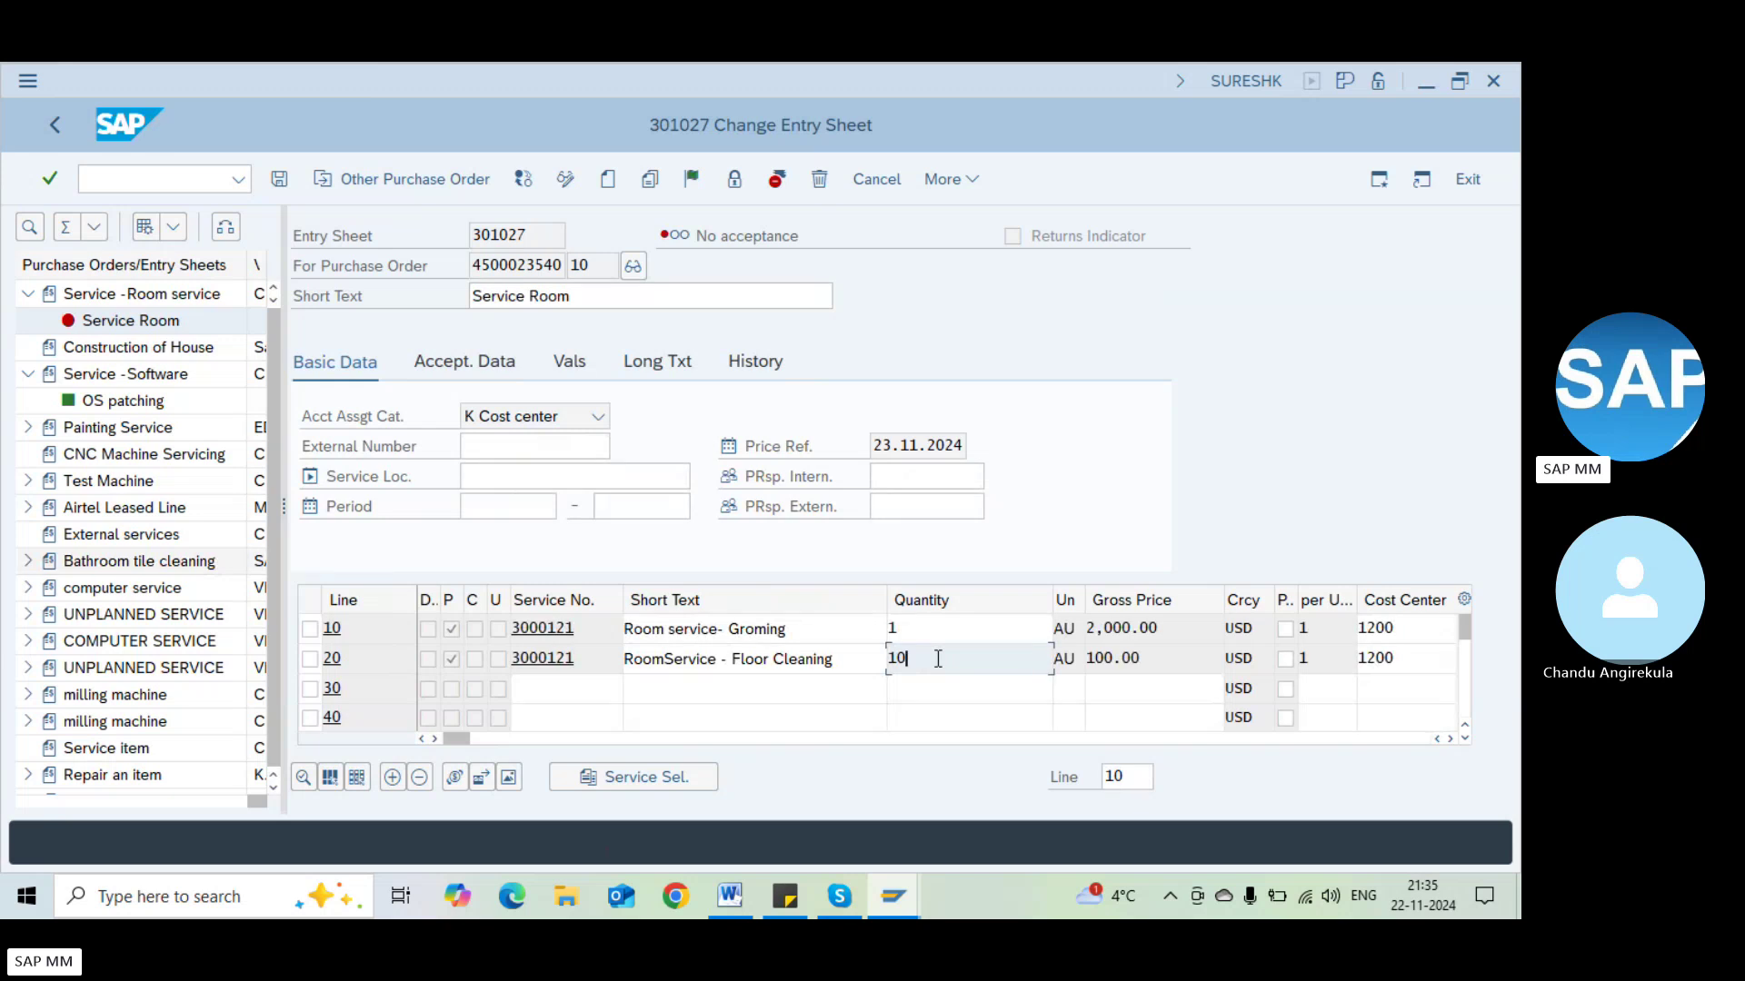
key(BackSpace)
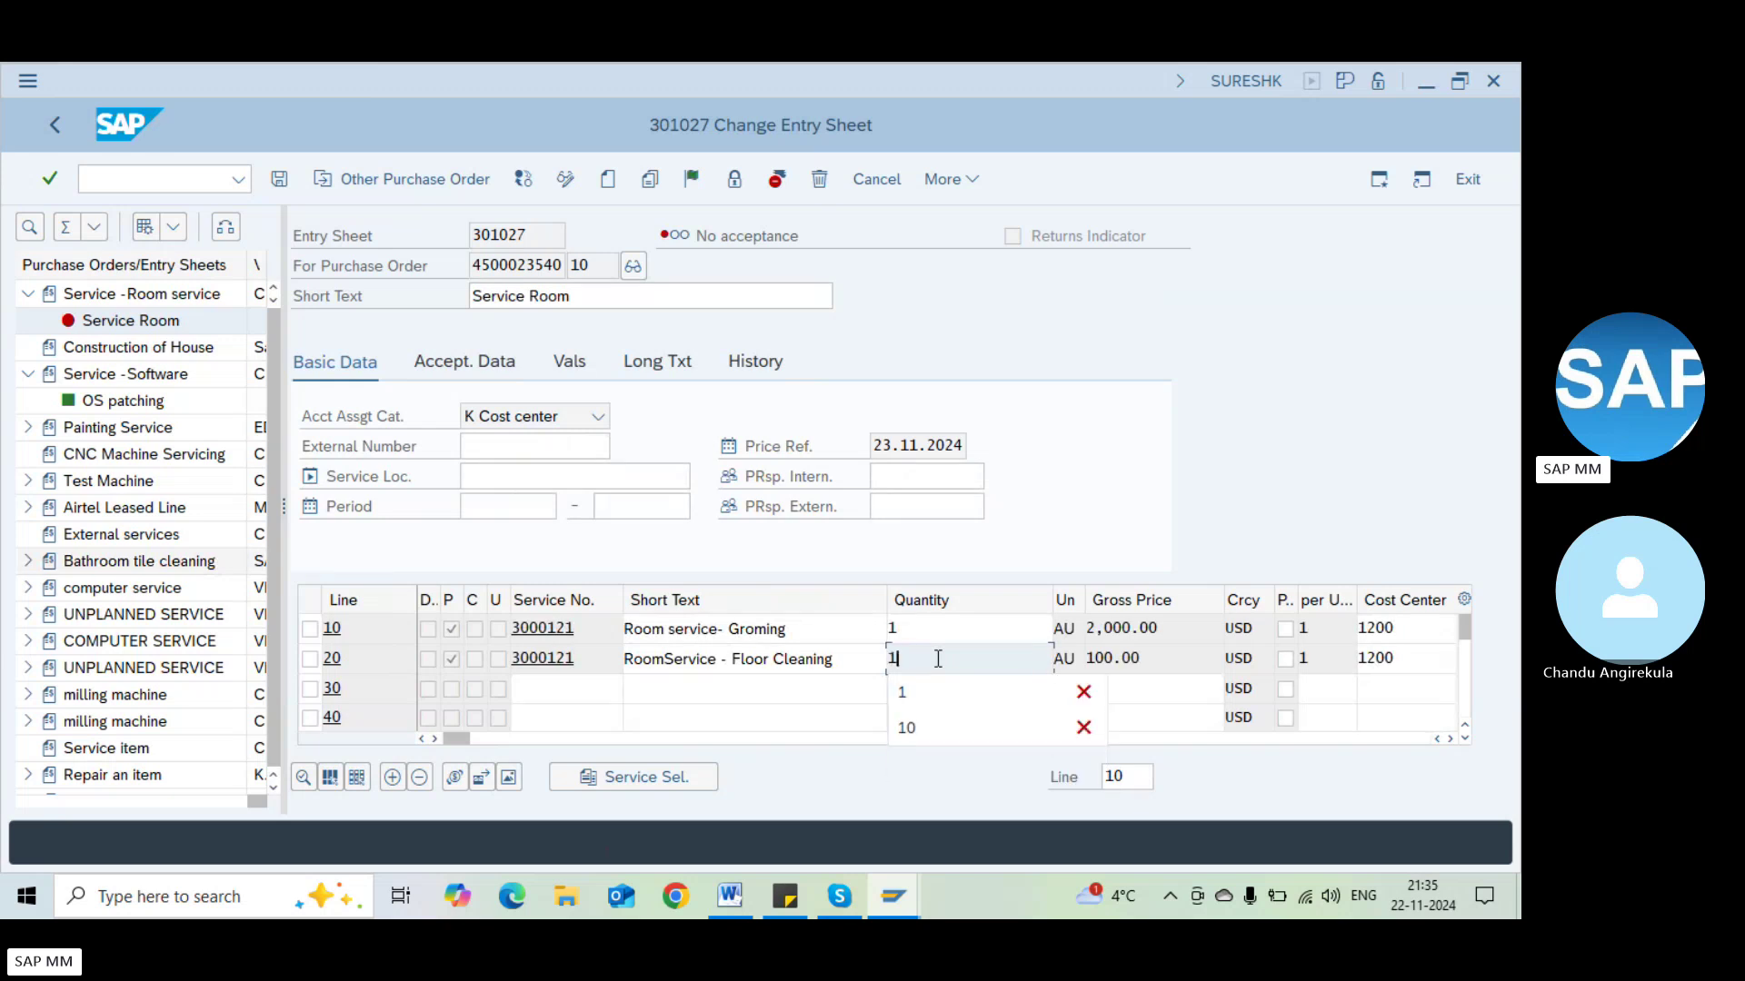
key(Return)
key(Return)
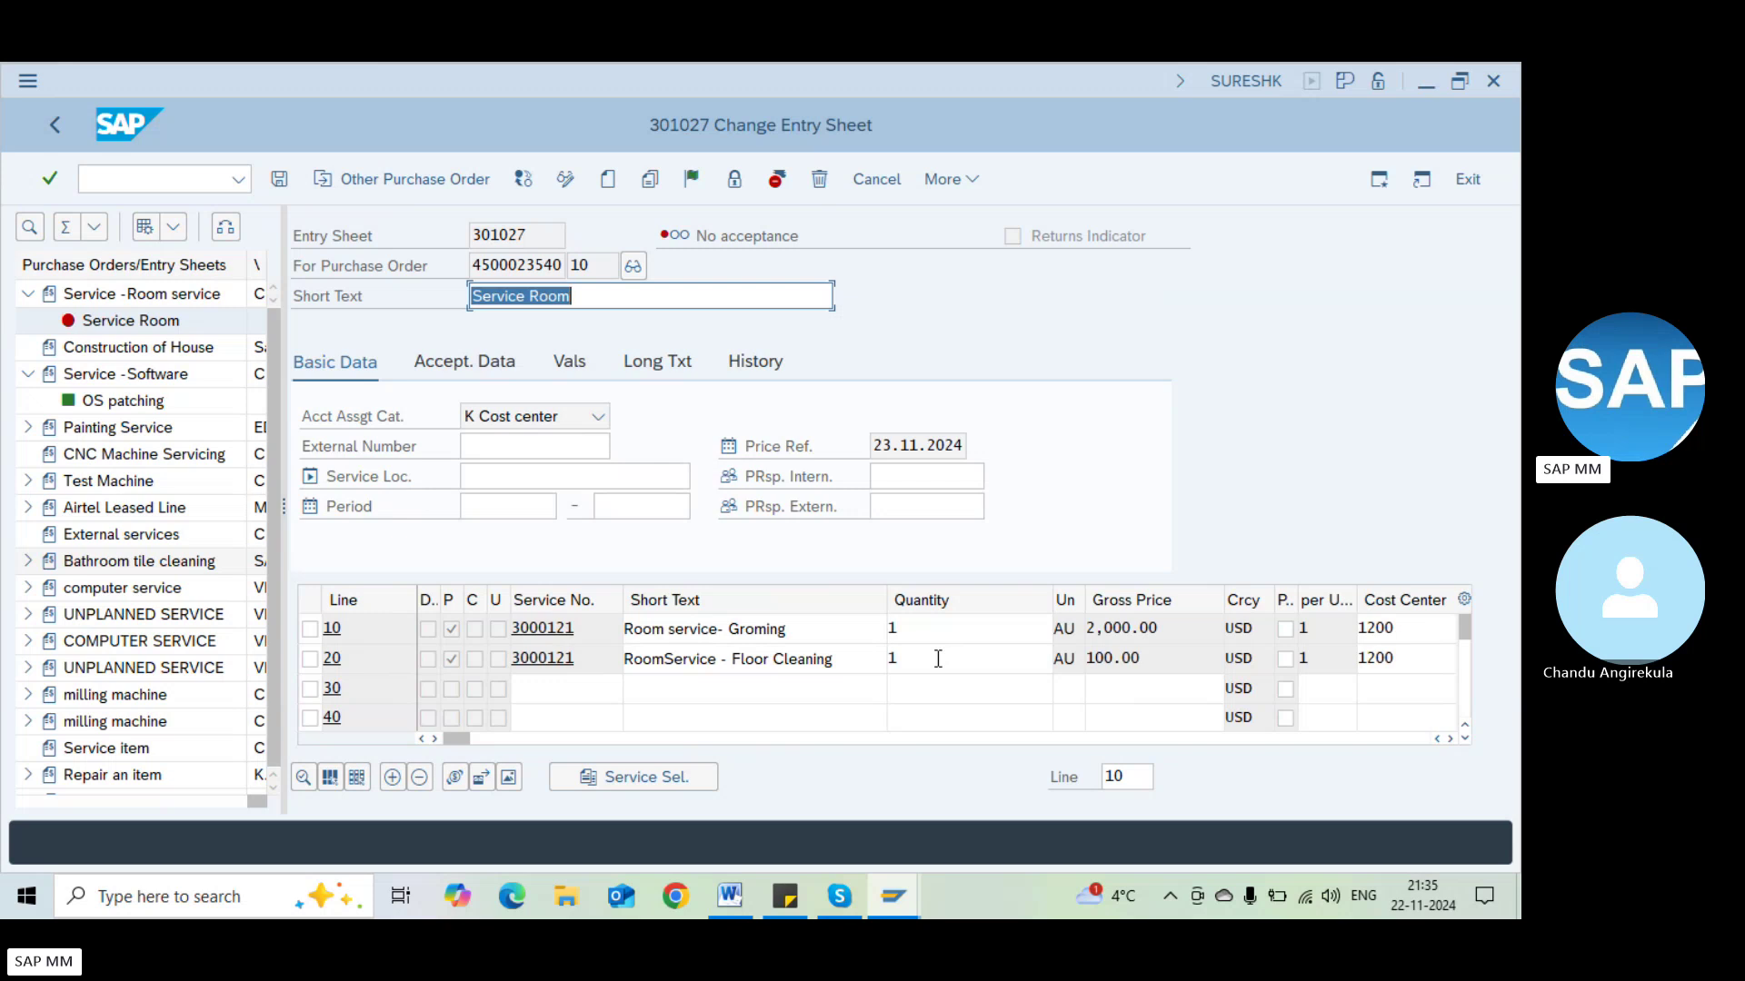
Display the pricing conditions of service line 20 and return to the entry sheet
click(309, 660)
click(452, 777)
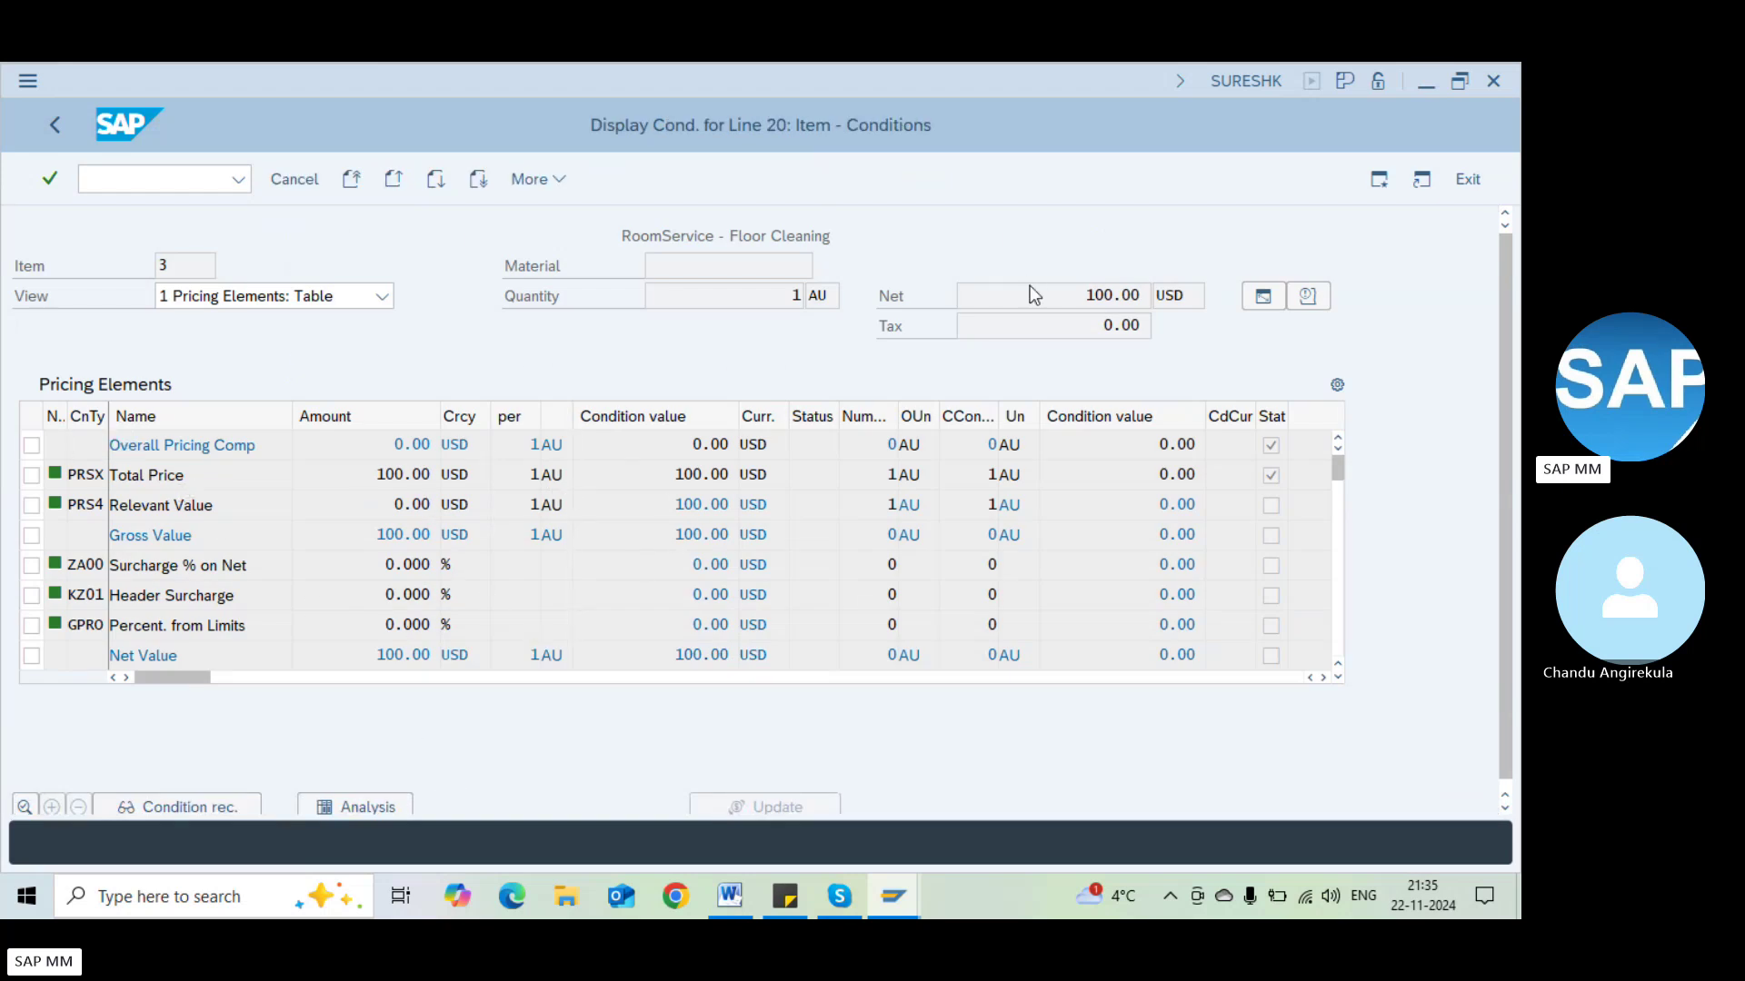
key(F3)
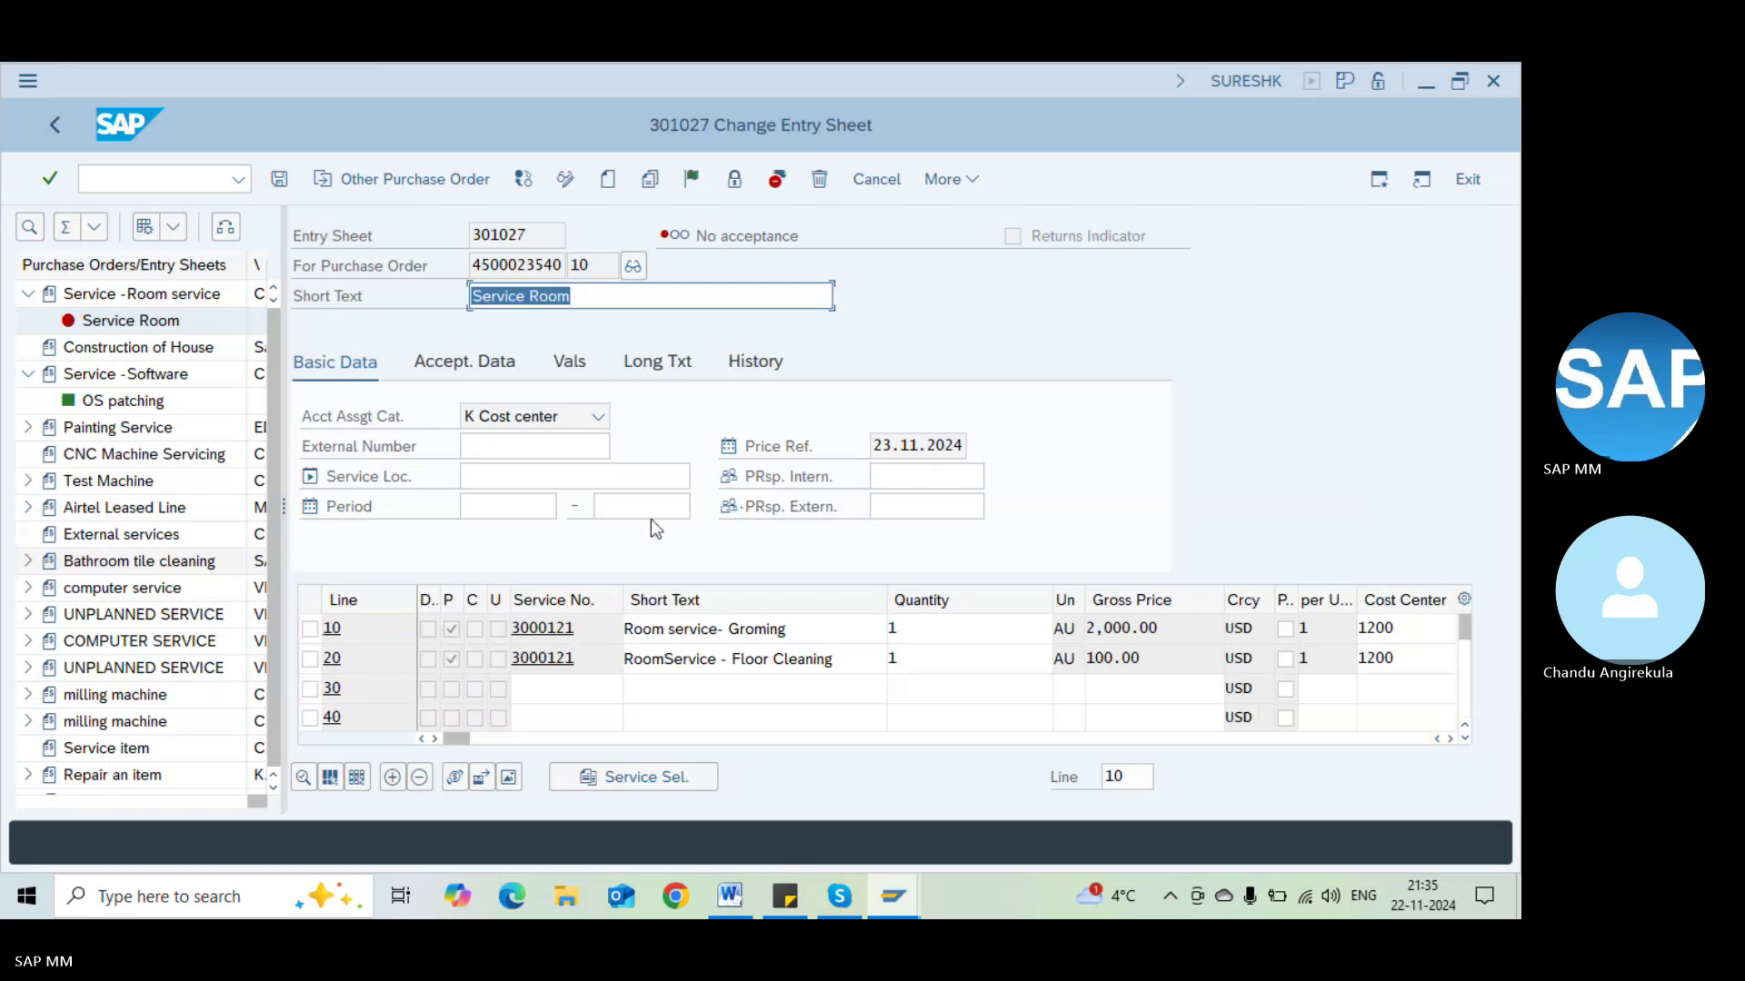
Enter Cafeteria as the service location and save the entry sheet despite the missing message record
click(582, 477)
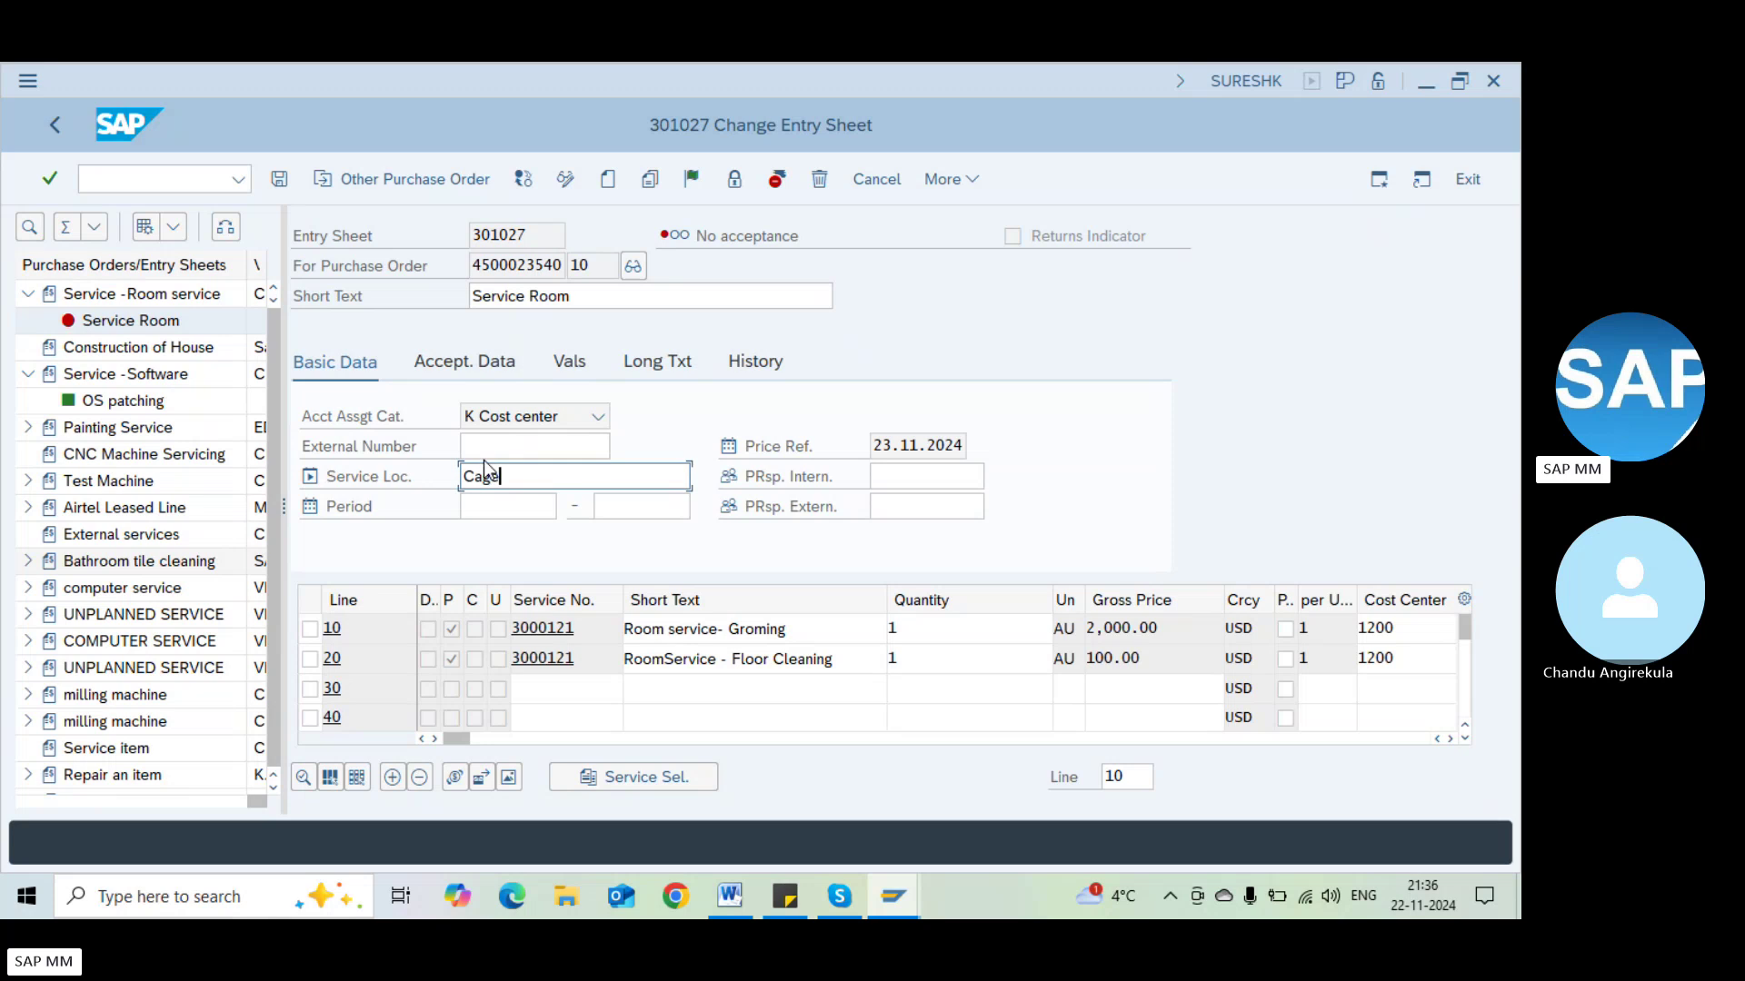
text(teria)
key(Return)
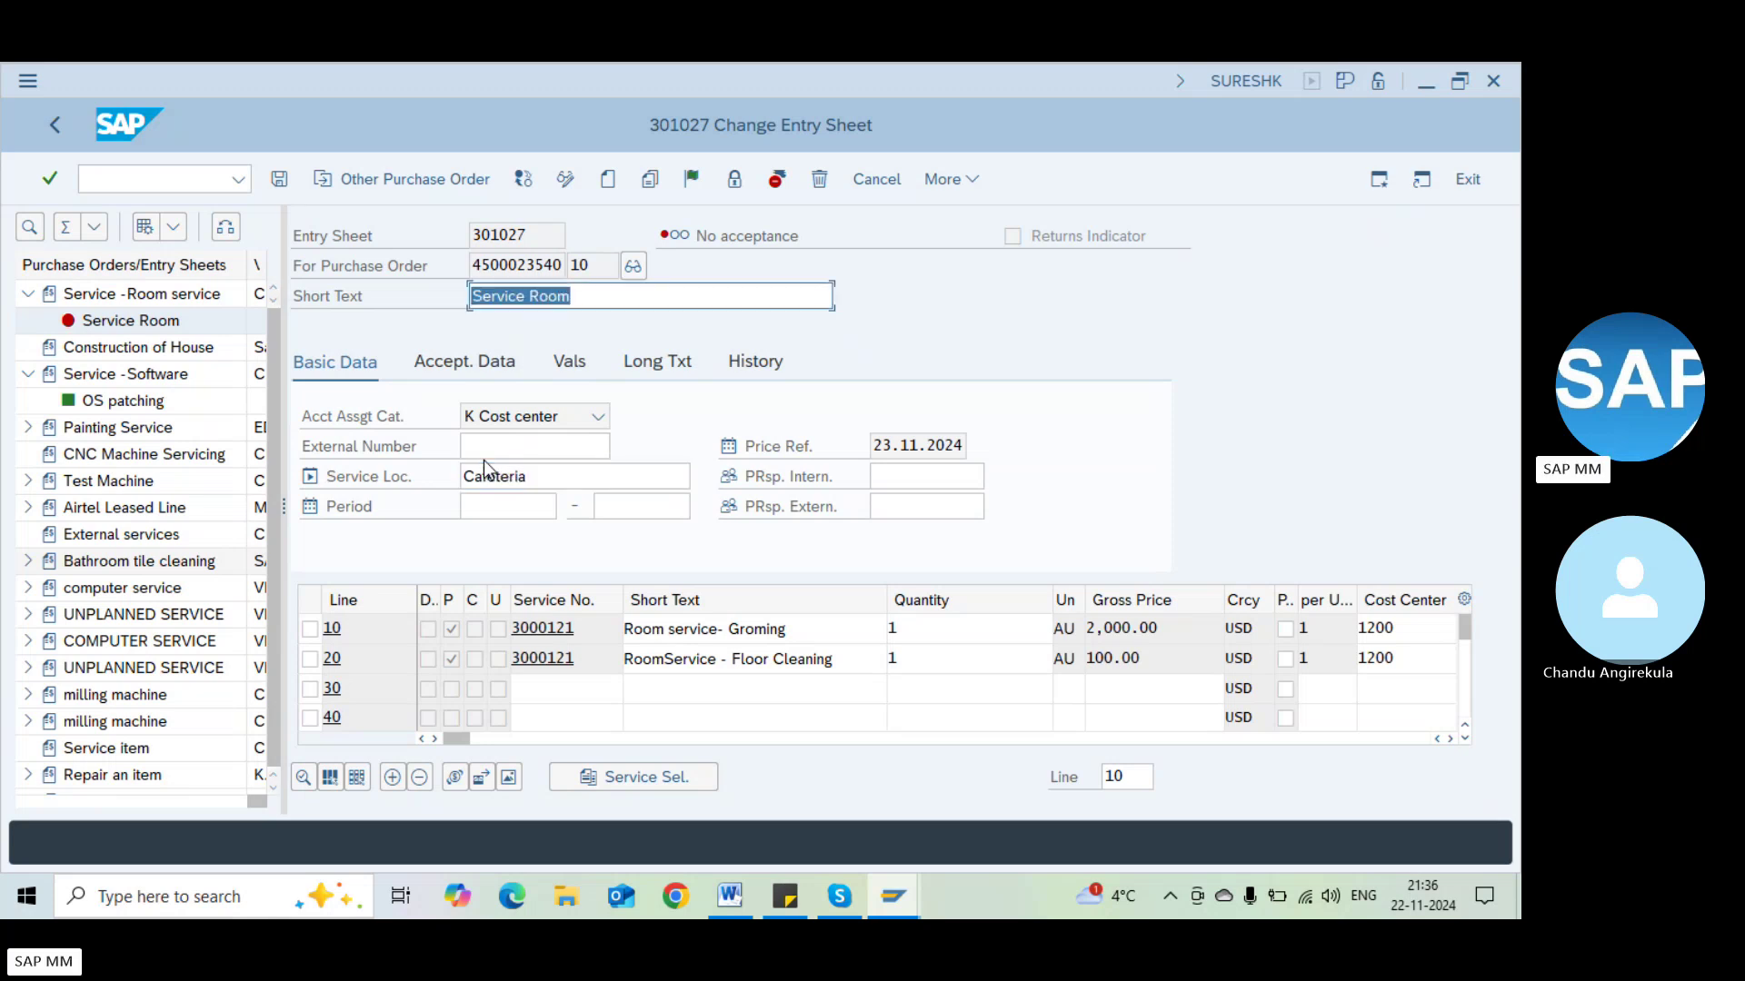
key(ctrl+s)
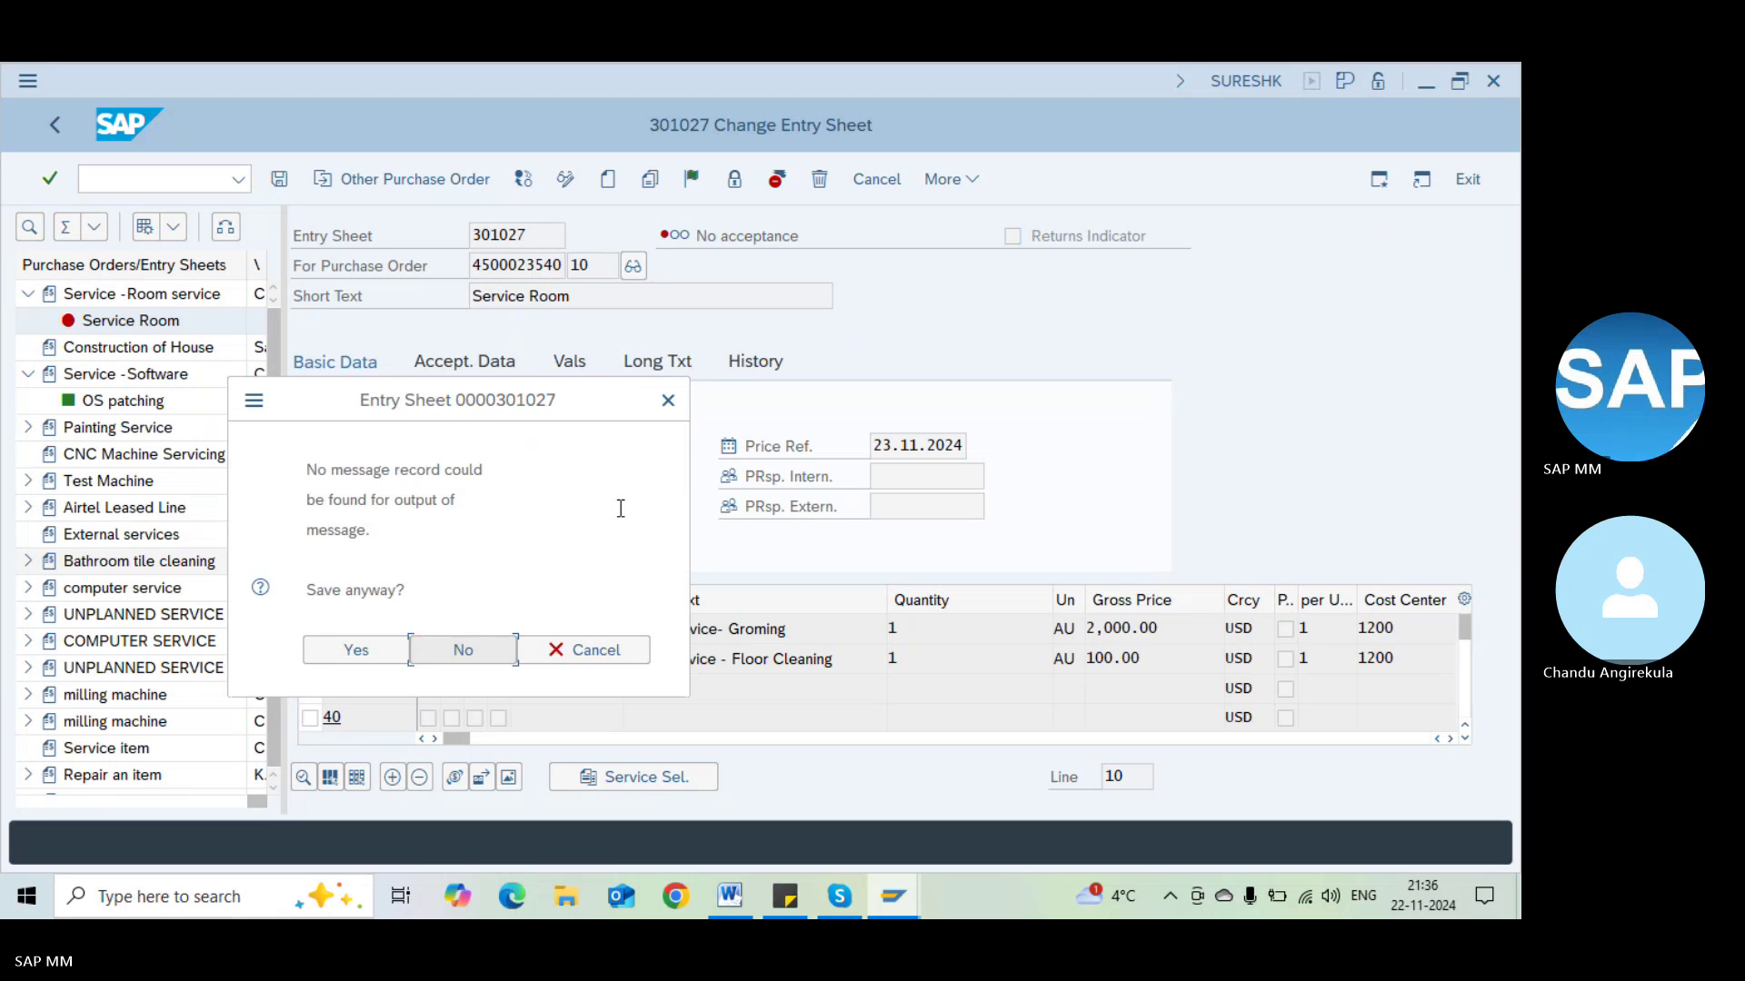
click(333, 656)
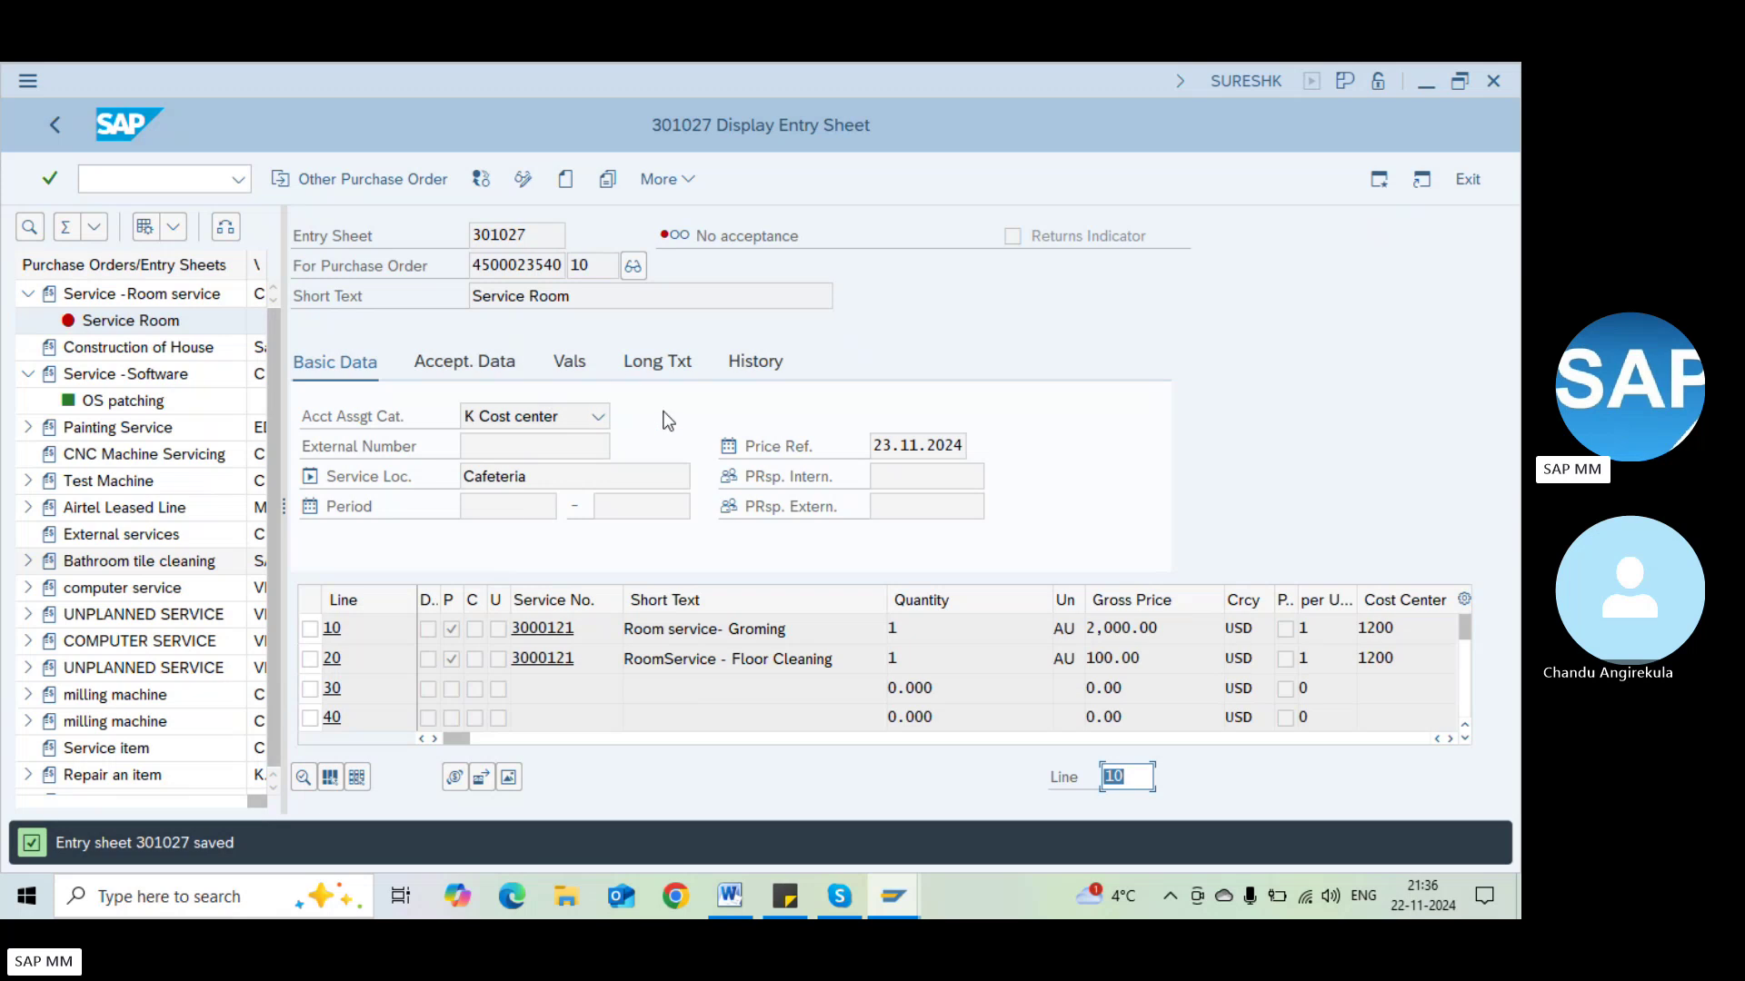
Reopen the entry sheet for changes, set it to accepted, and save it despite the missing message record
click(527, 179)
click(763, 627)
click(775, 654)
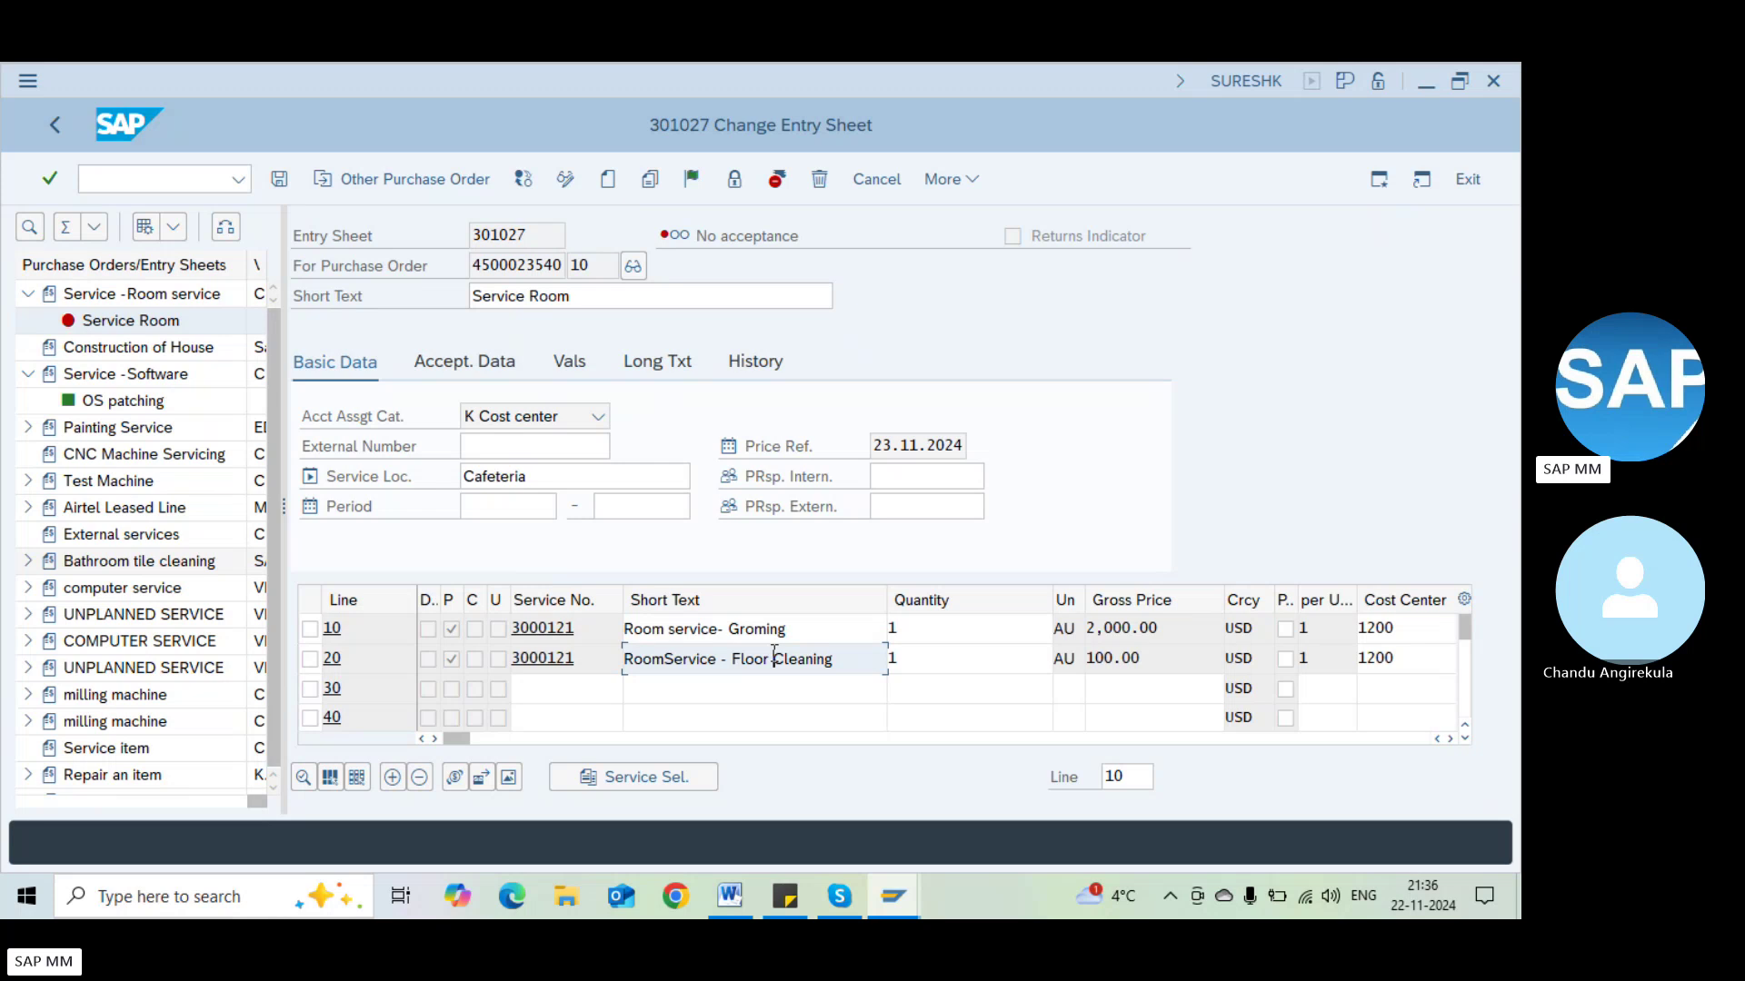
click(707, 238)
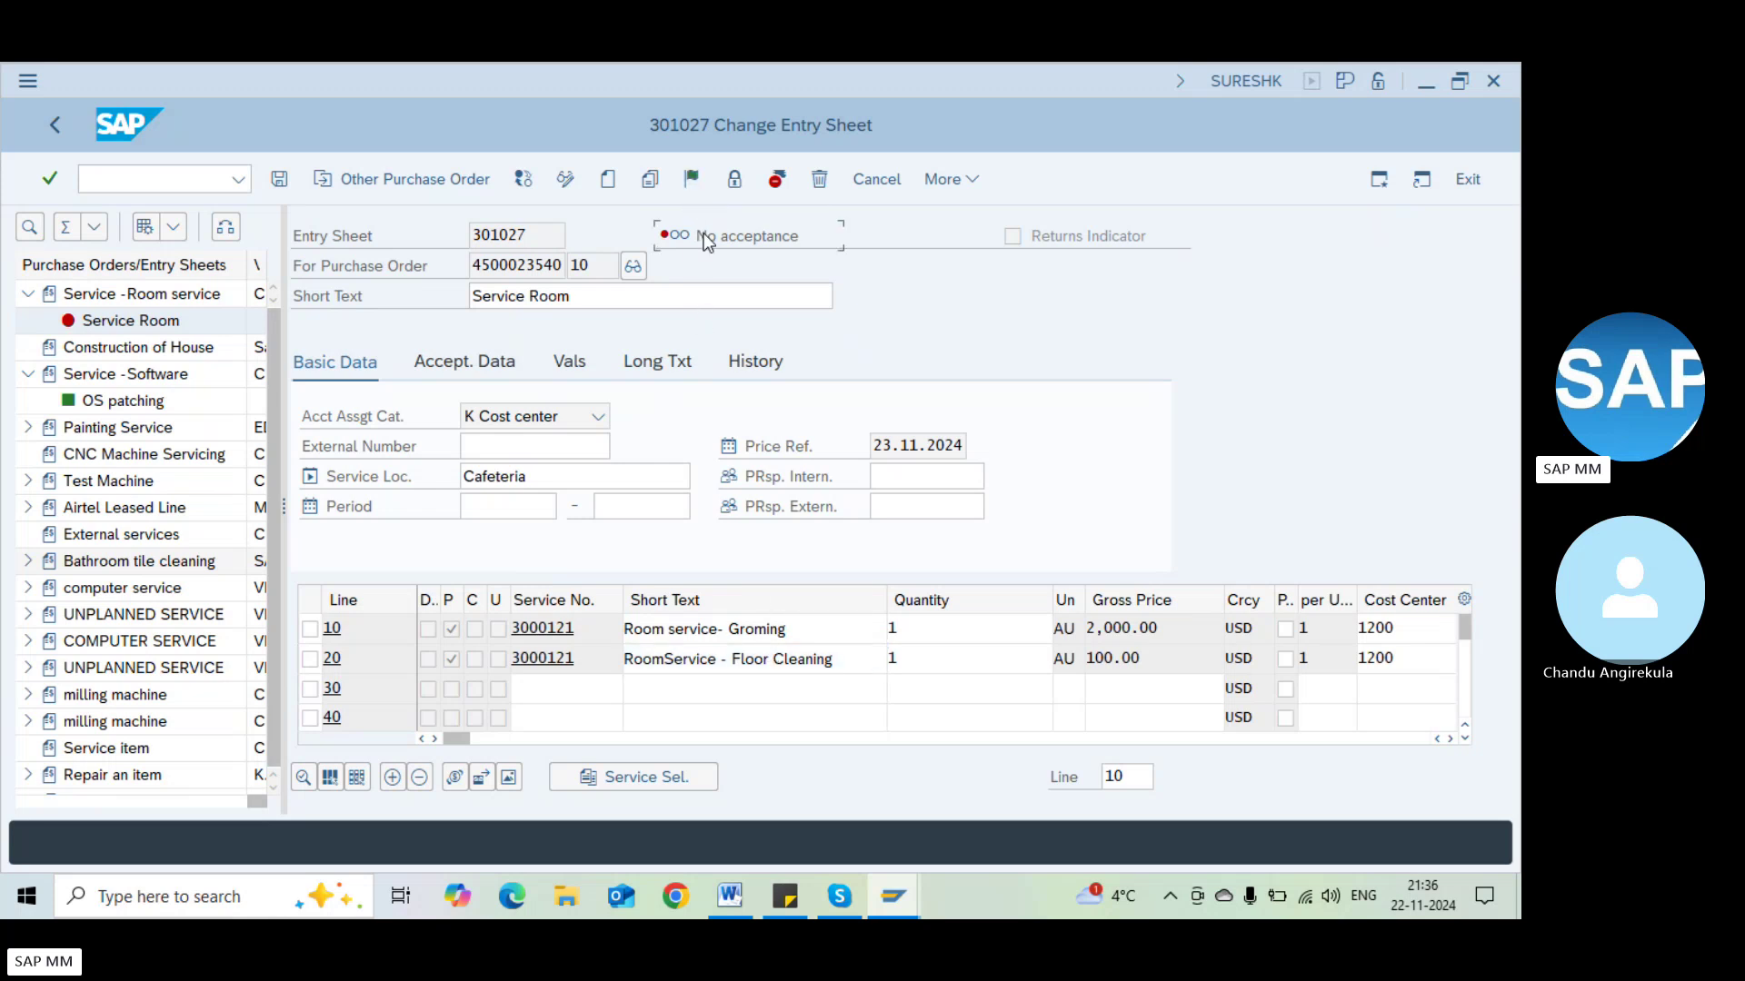
click(692, 180)
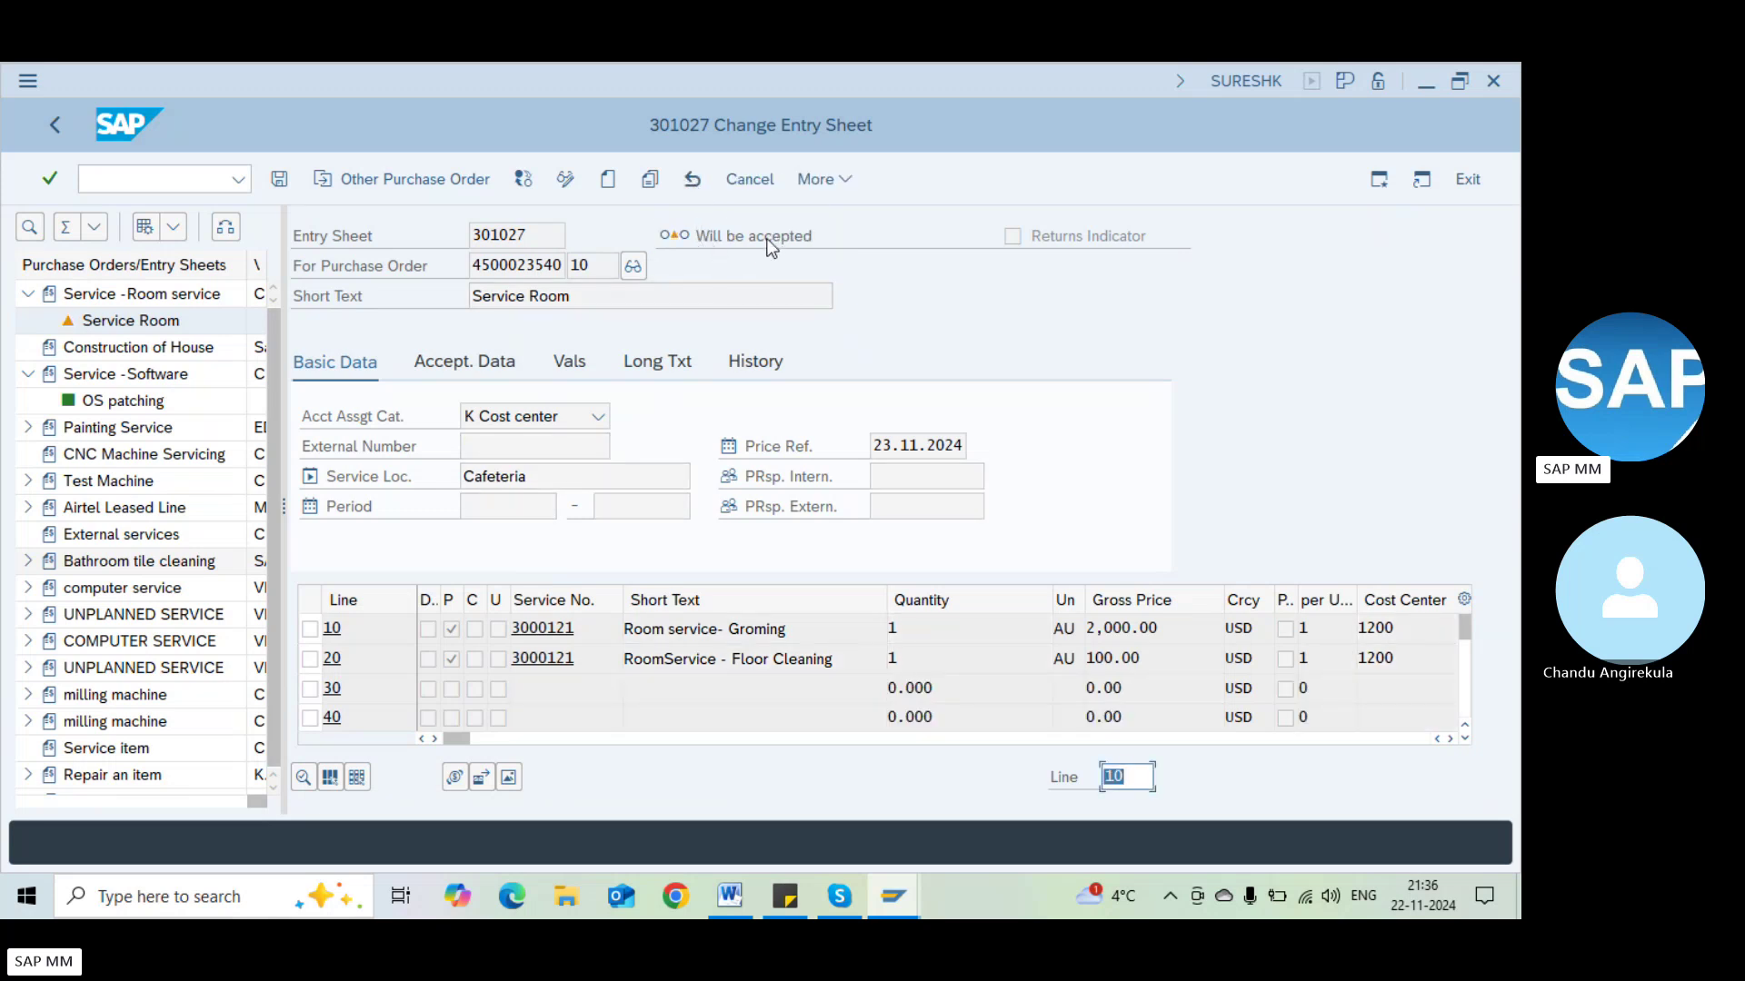
click(712, 647)
key(ctrl+s)
click(338, 660)
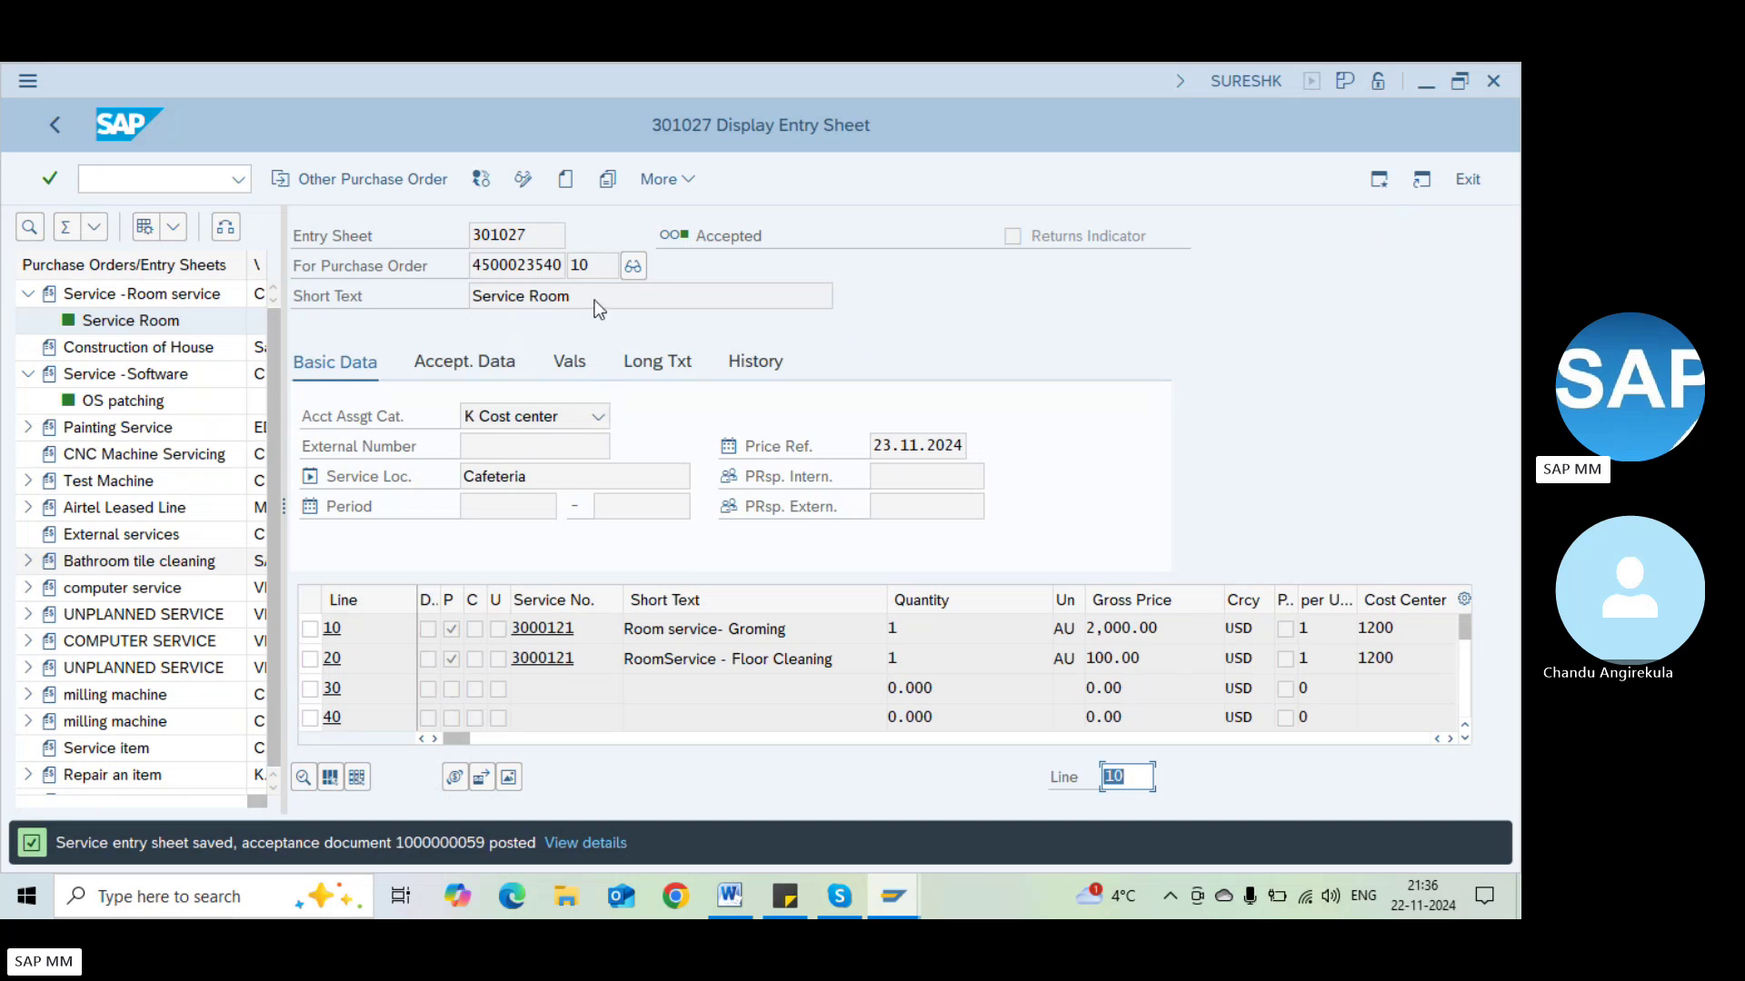
Open the purchase order from the entry sheet and examine its item's purchase order history
click(475, 264)
double_click(474, 264)
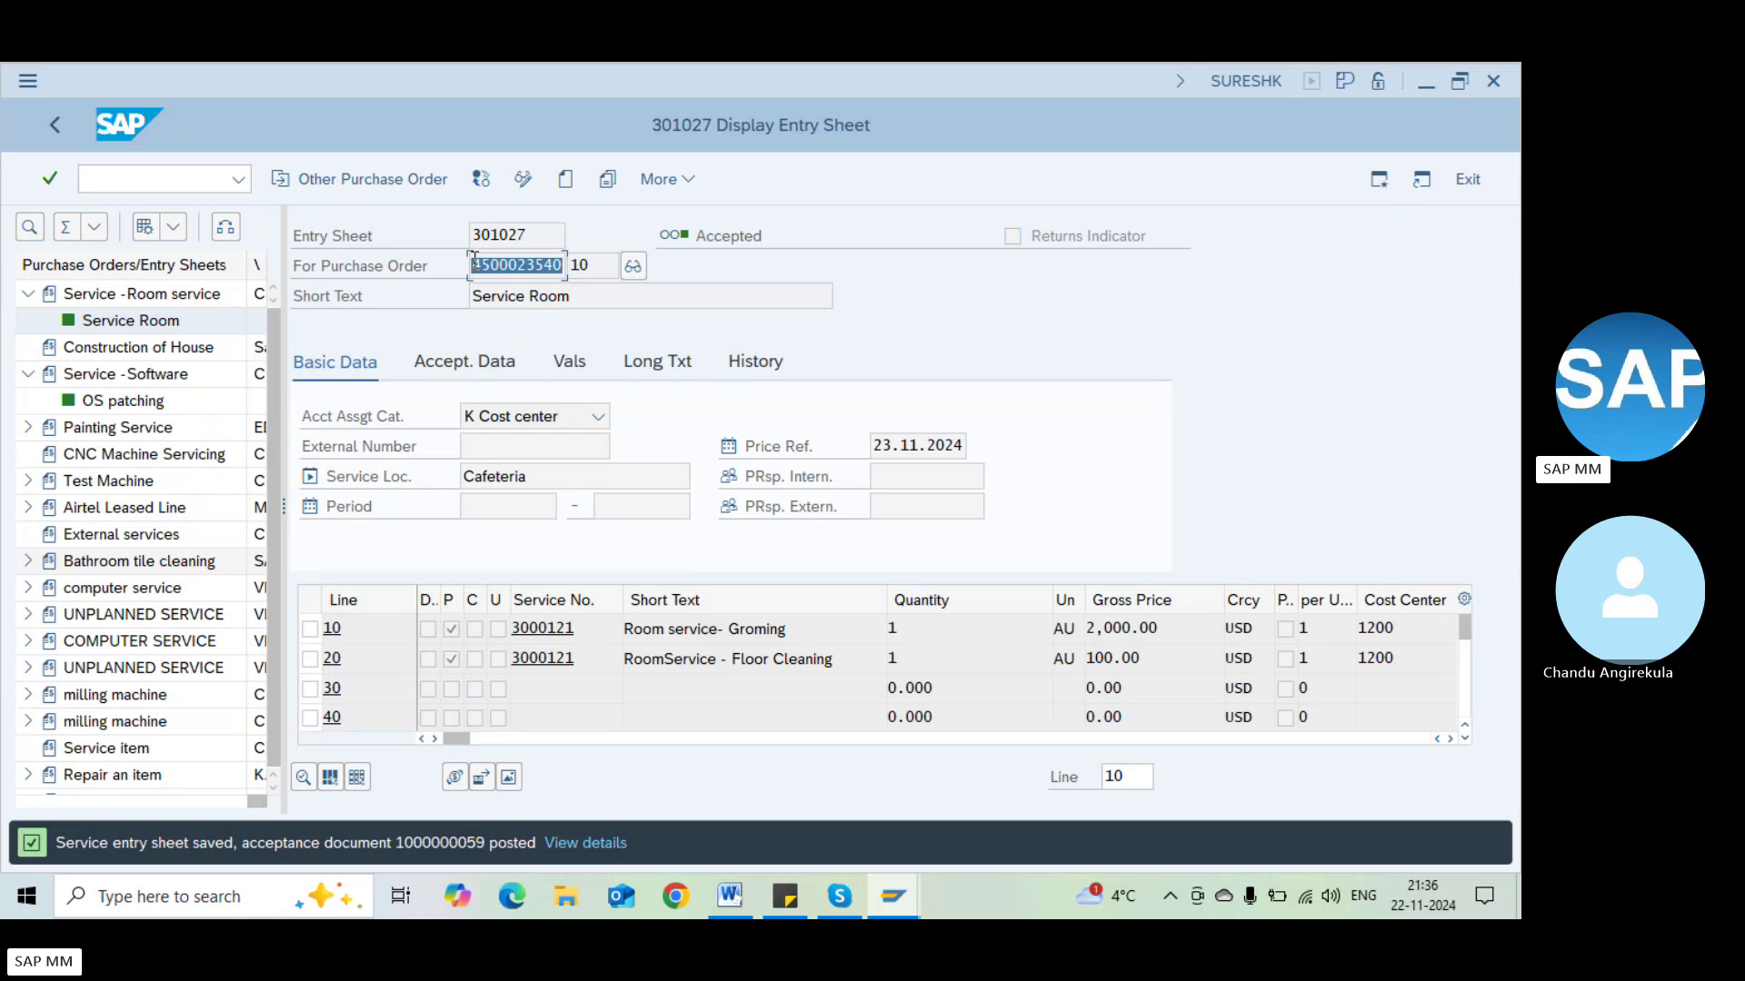
click(473, 263)
click(631, 266)
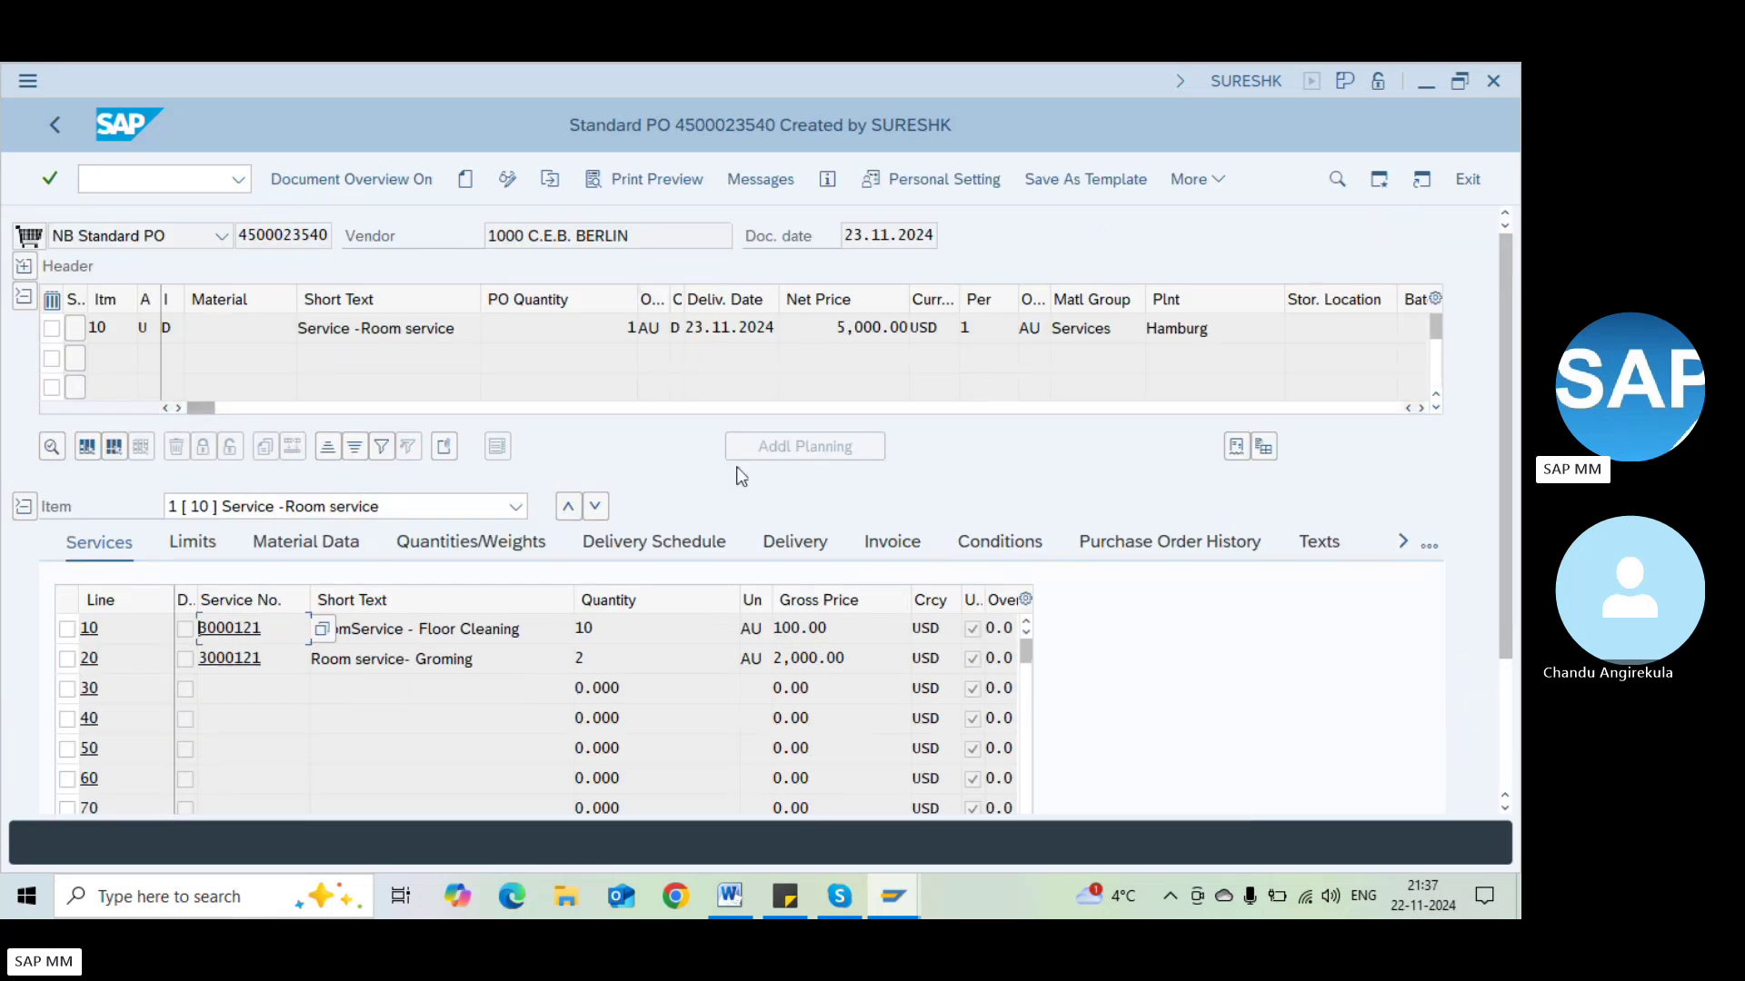
click(1114, 542)
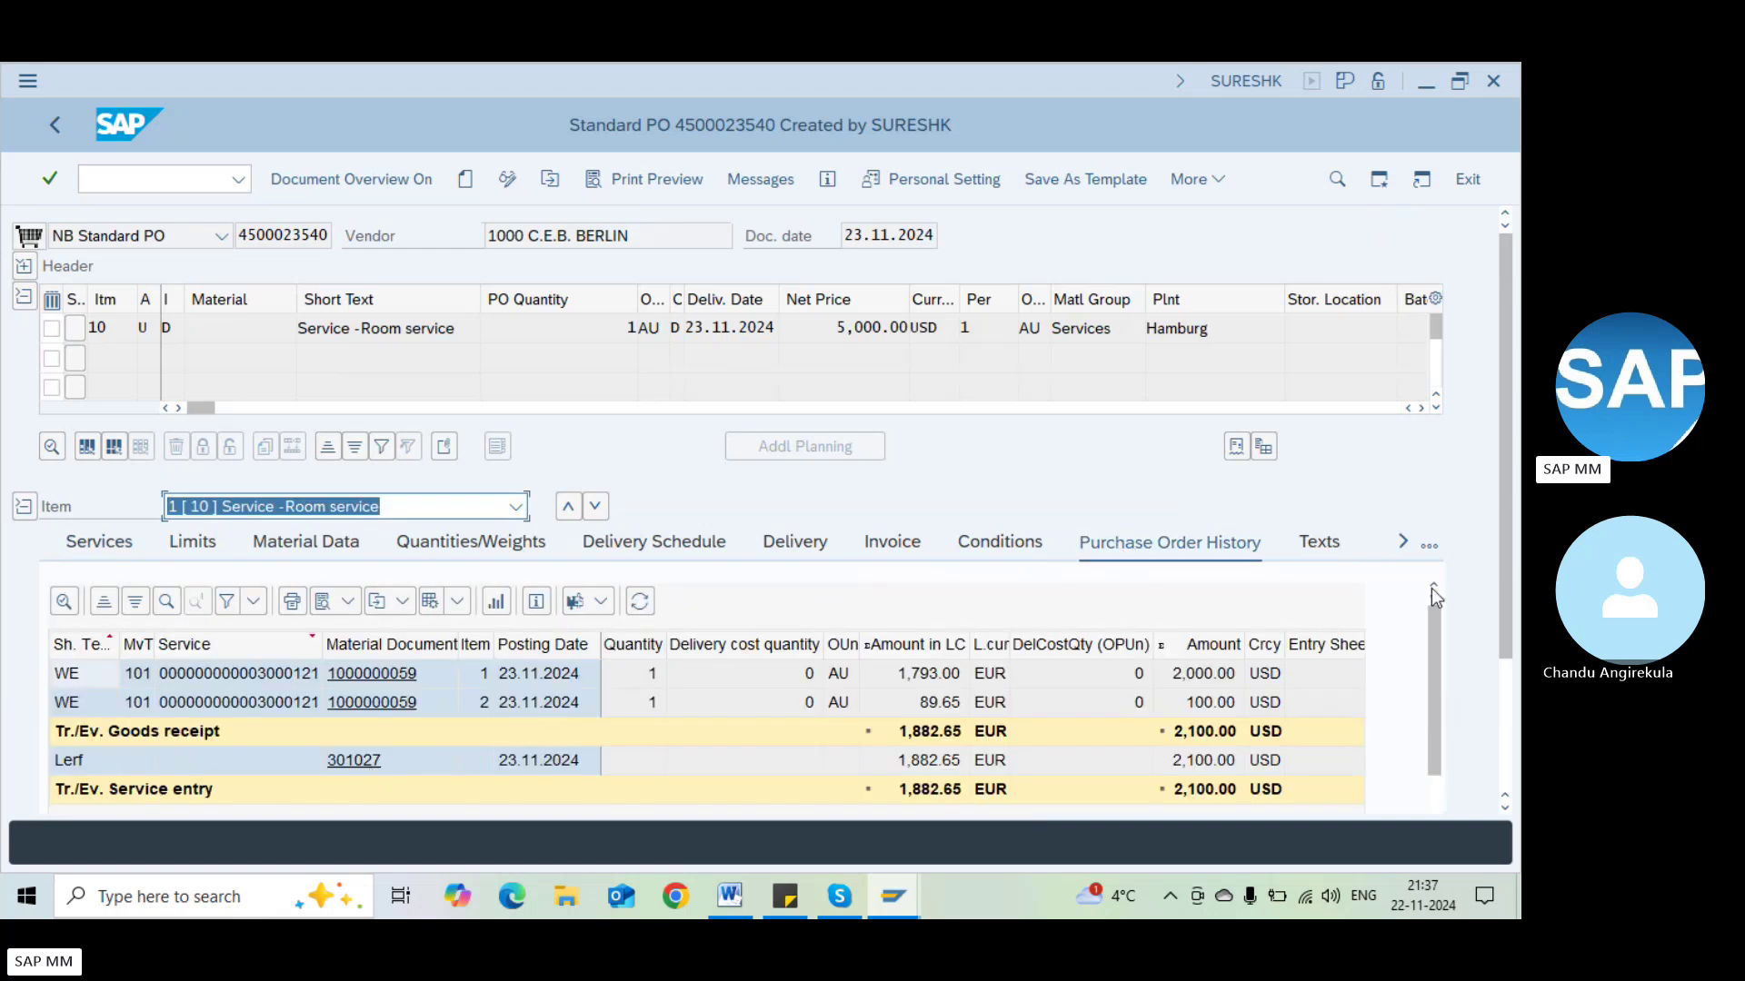
scroll(1509, 514, down, 3)
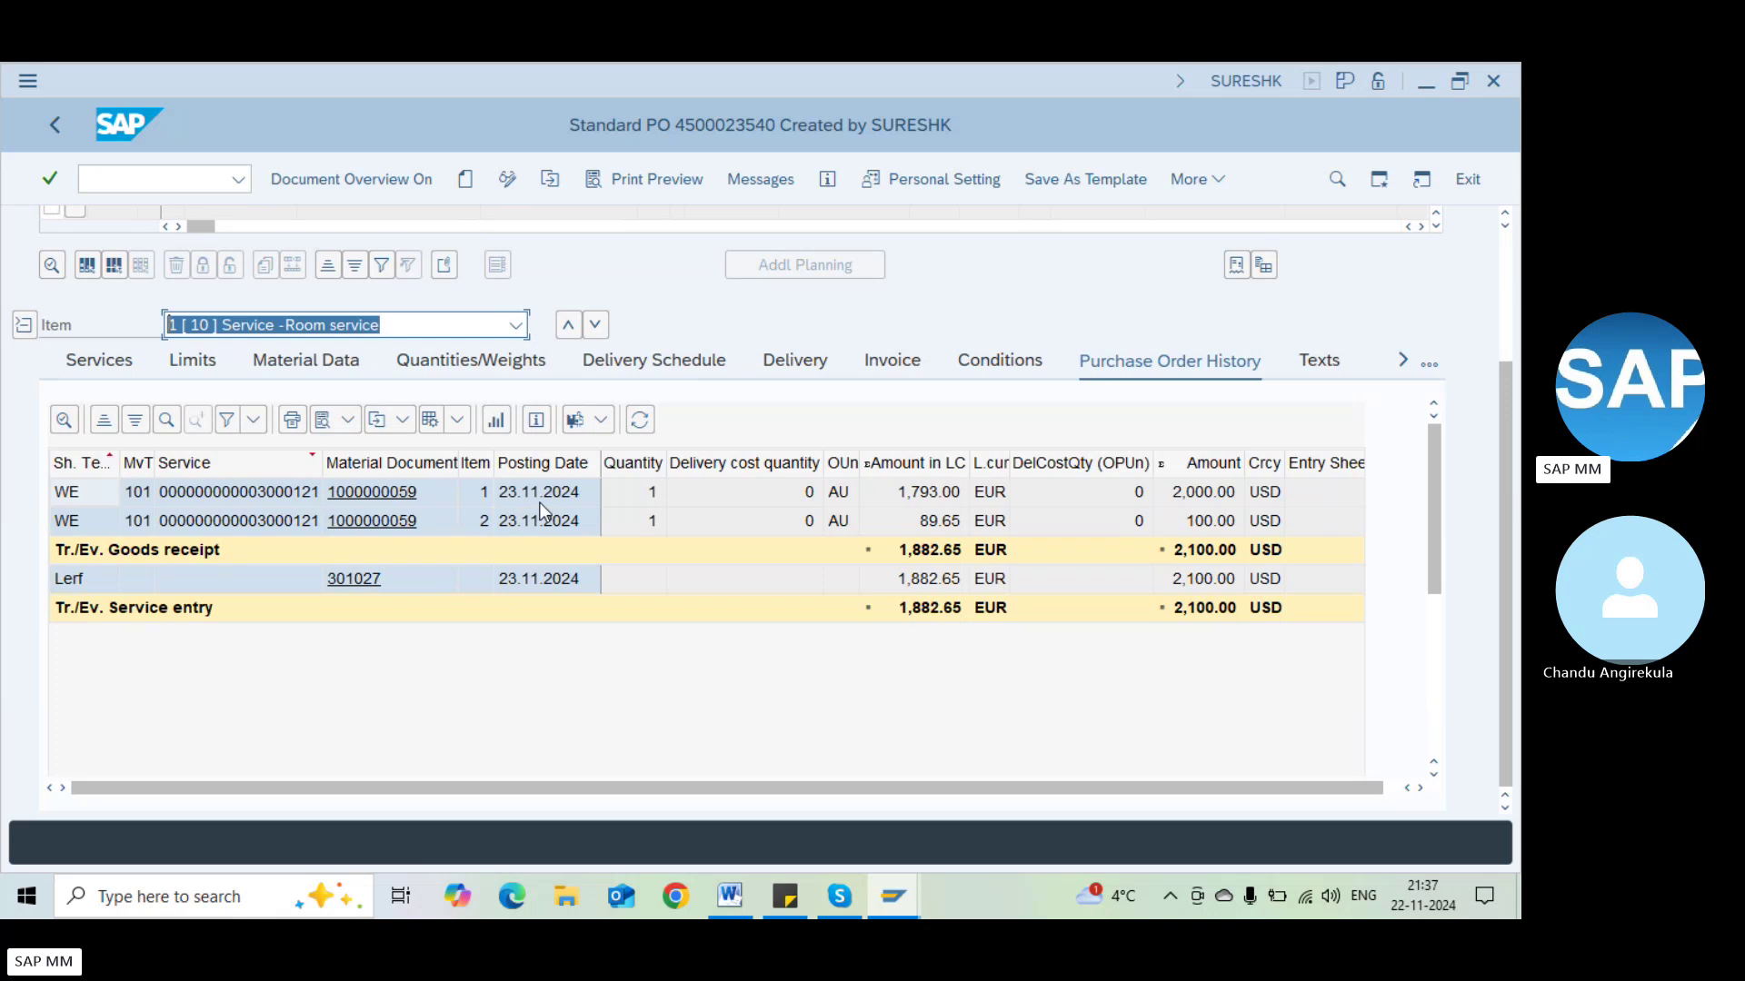
Examine the accounting document behind the goods receipt's first material document and return to the purchase order
click(367, 499)
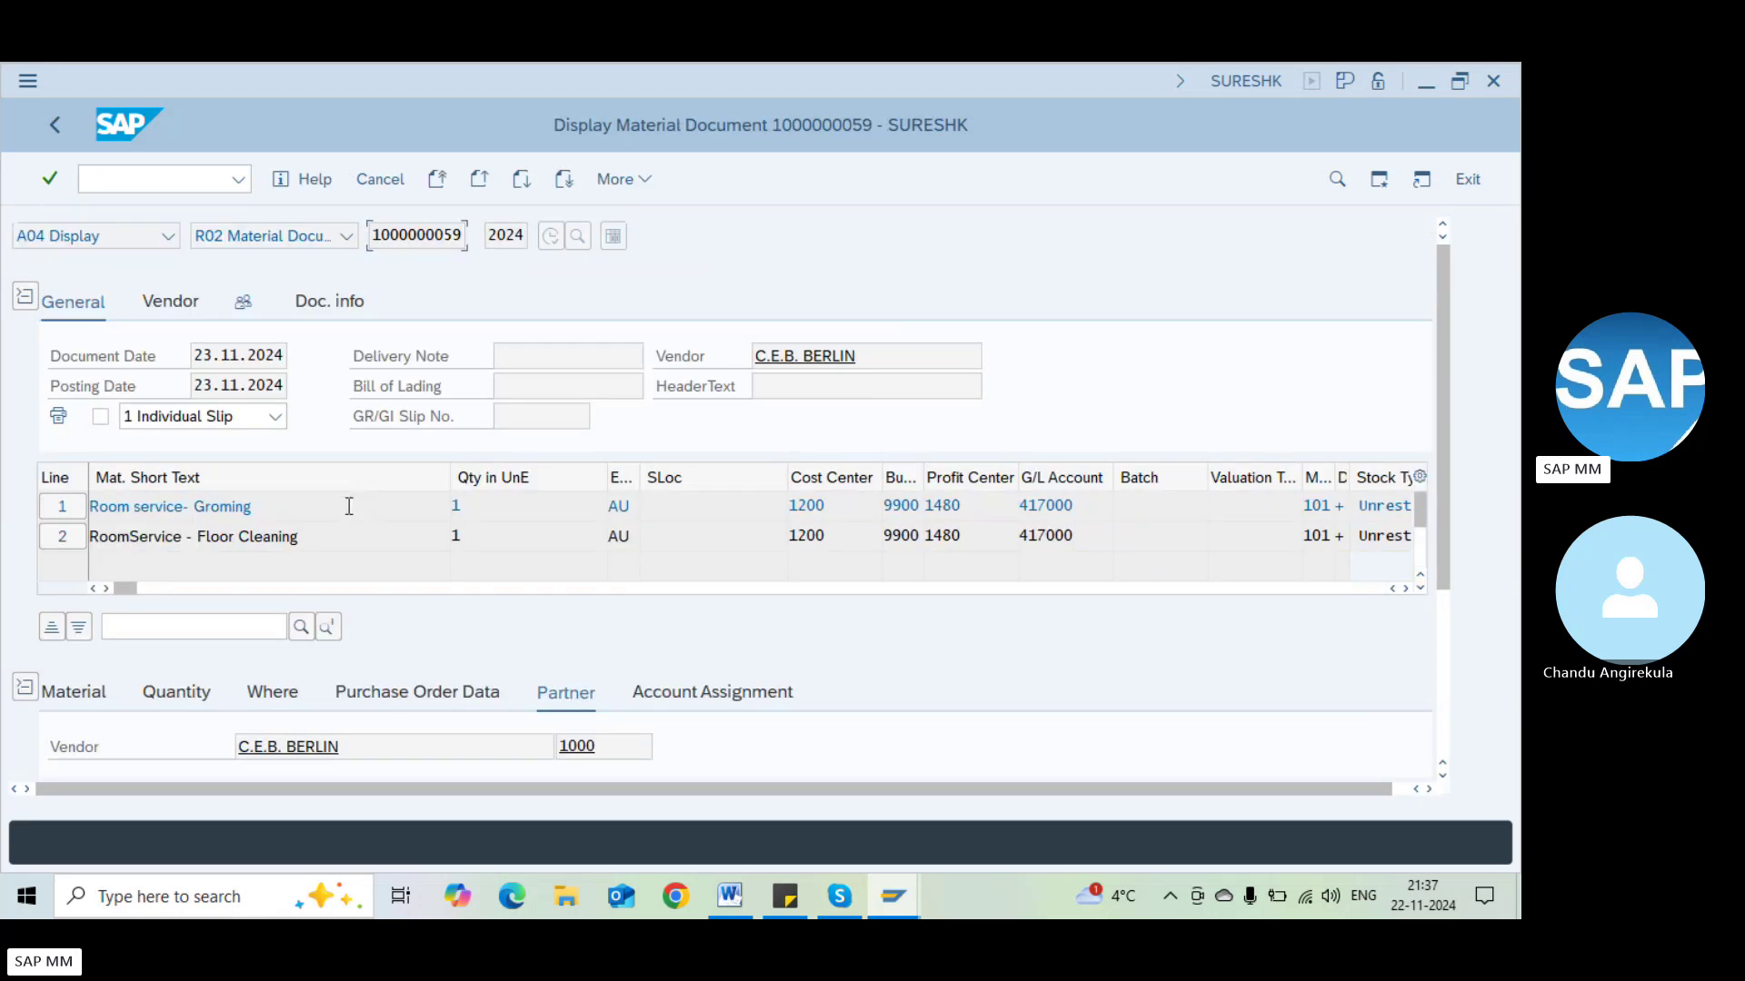
click(347, 302)
click(775, 355)
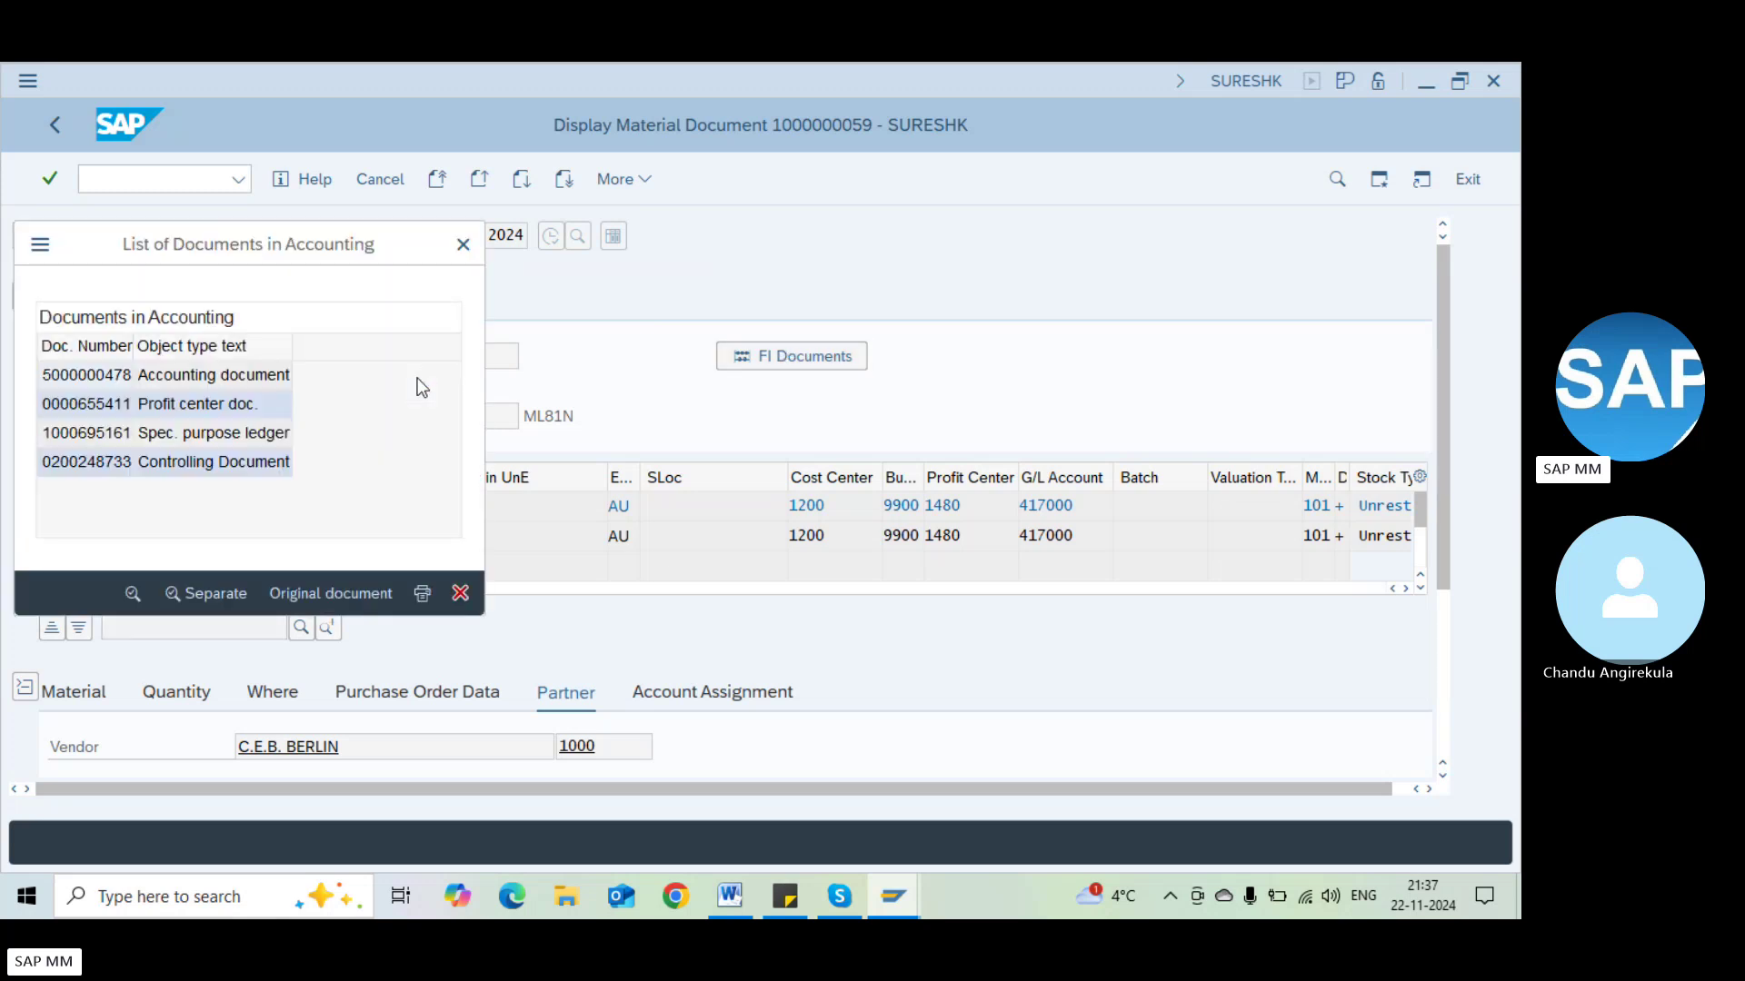
double_click(233, 374)
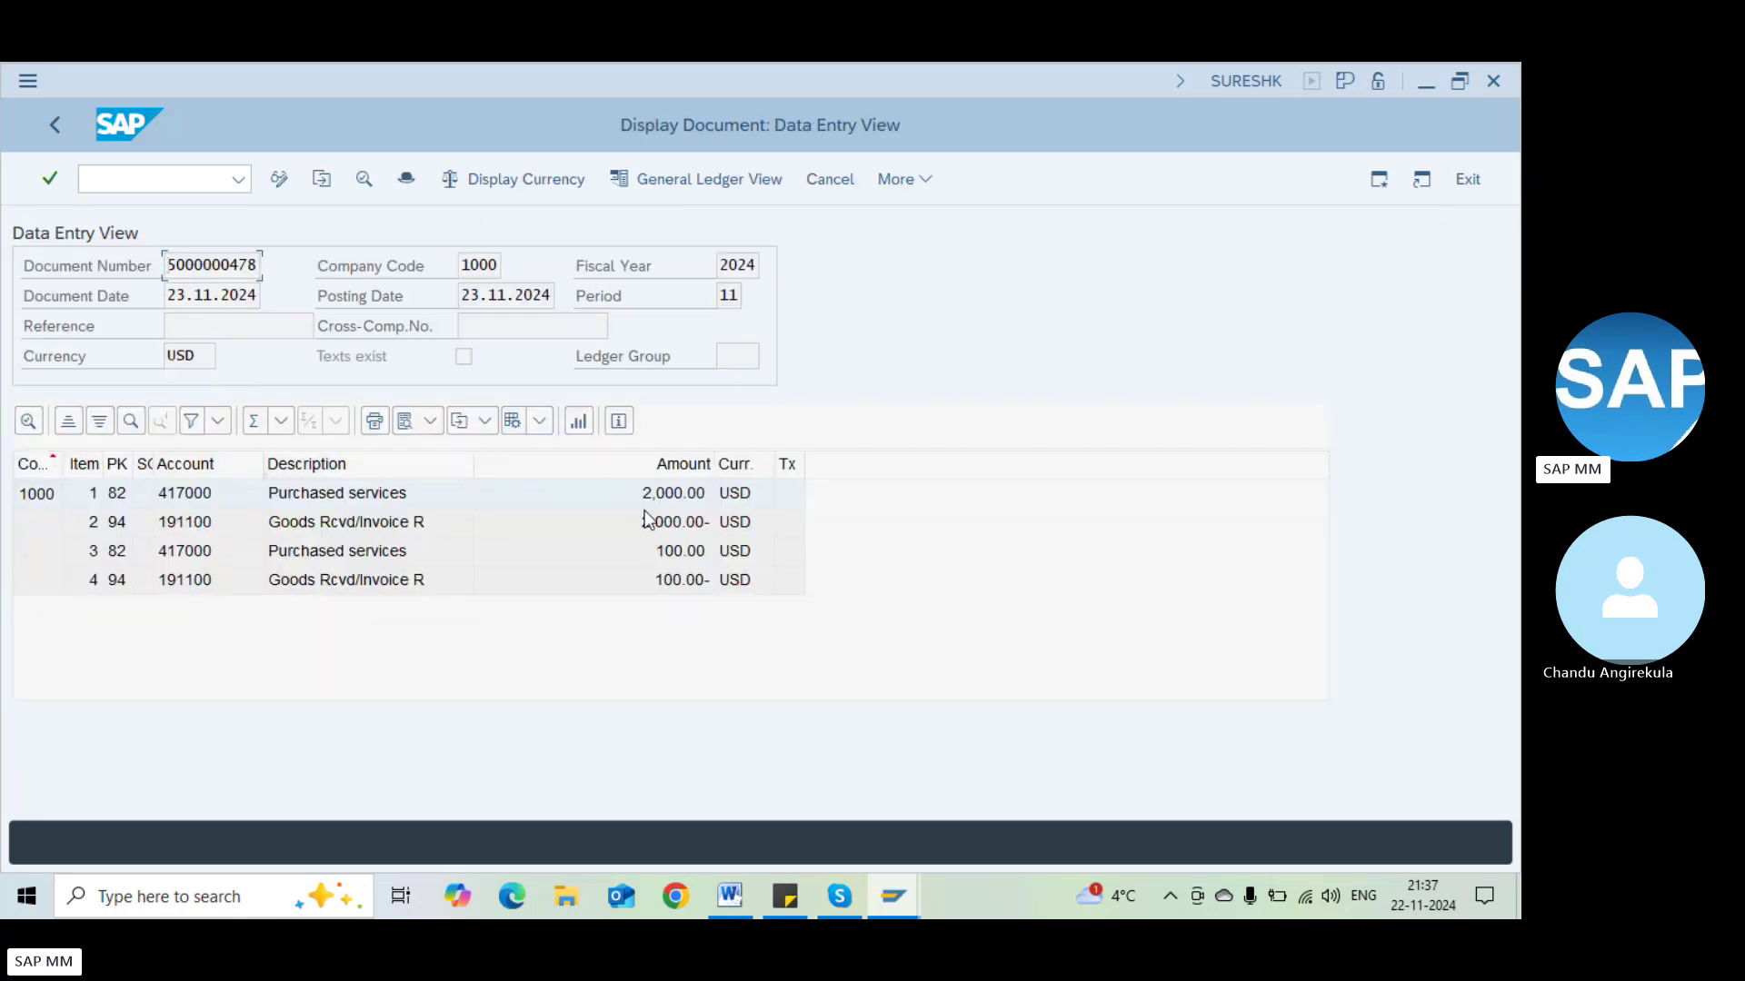
key(F3)
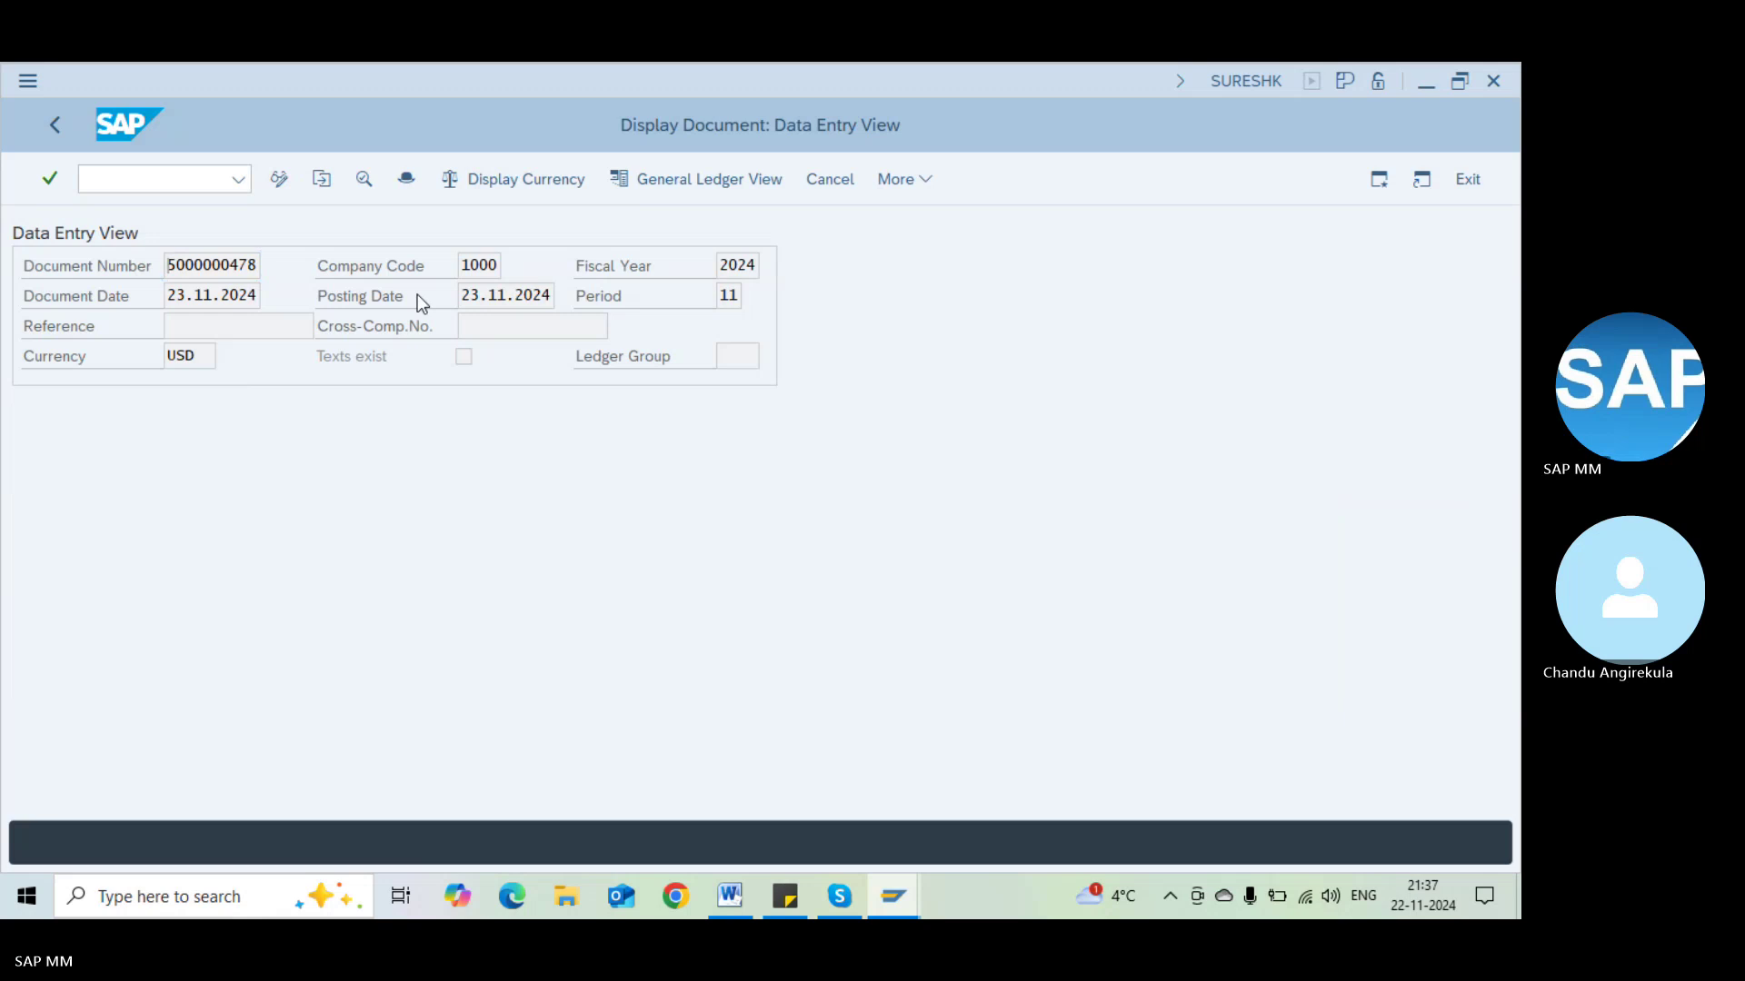
key(F3)
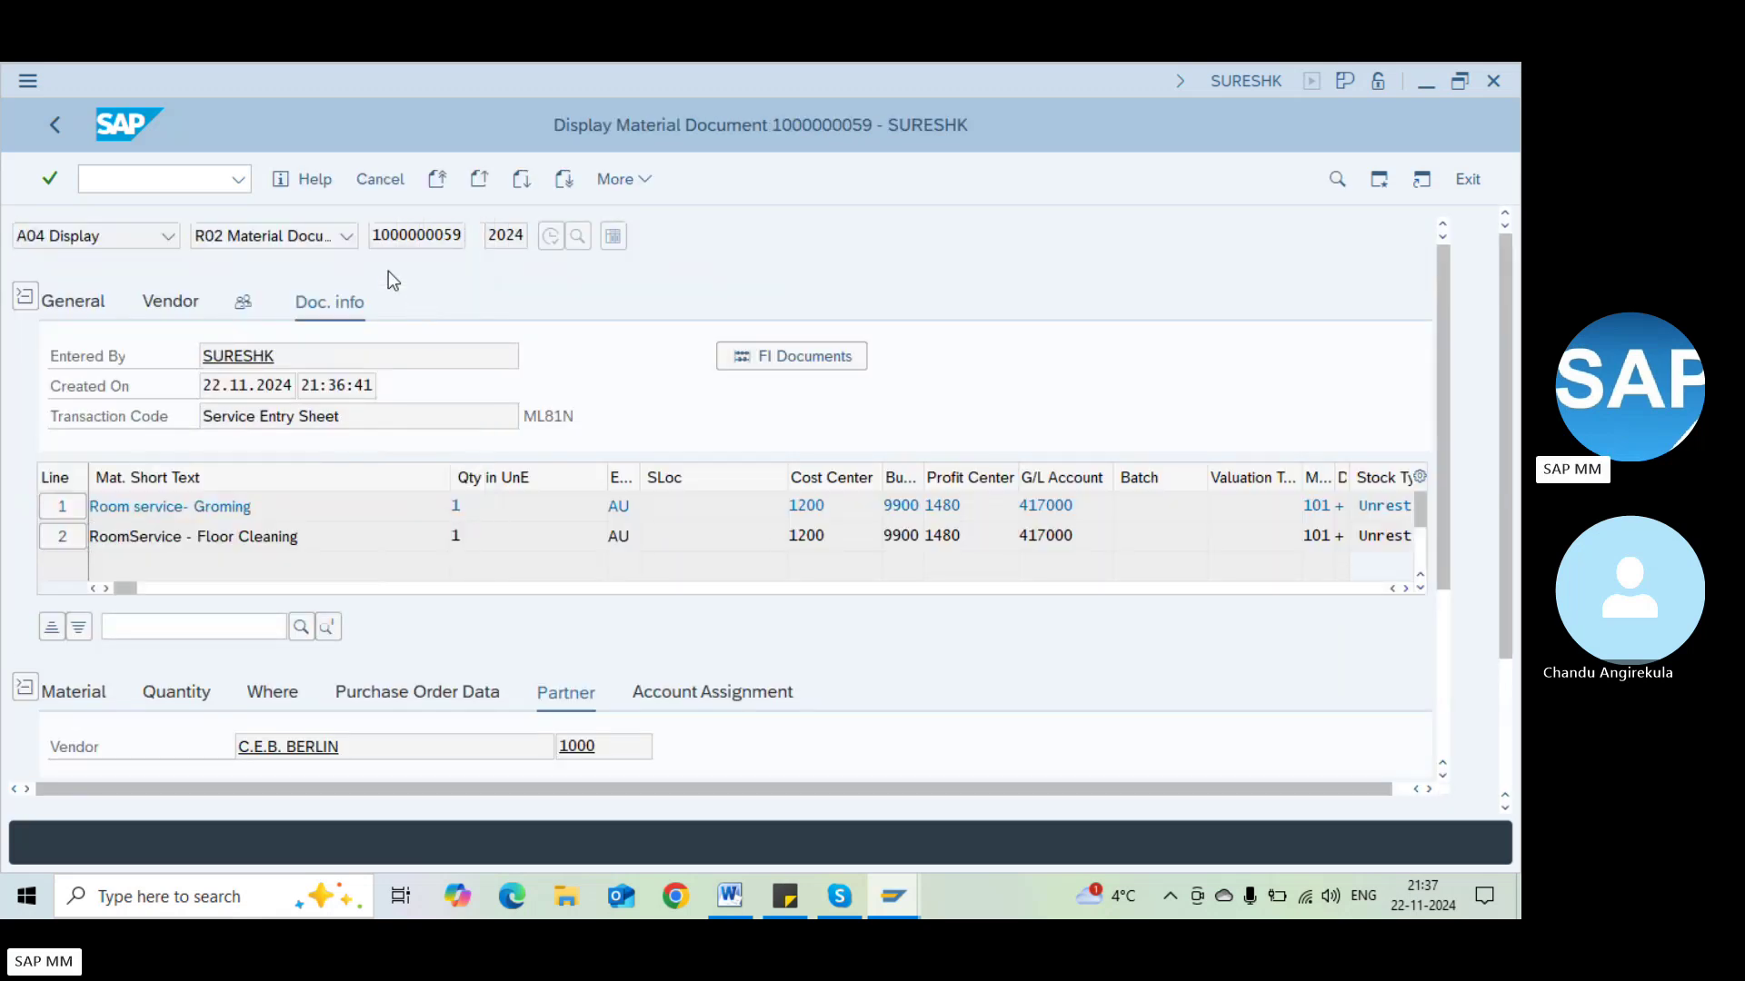
key(F3)
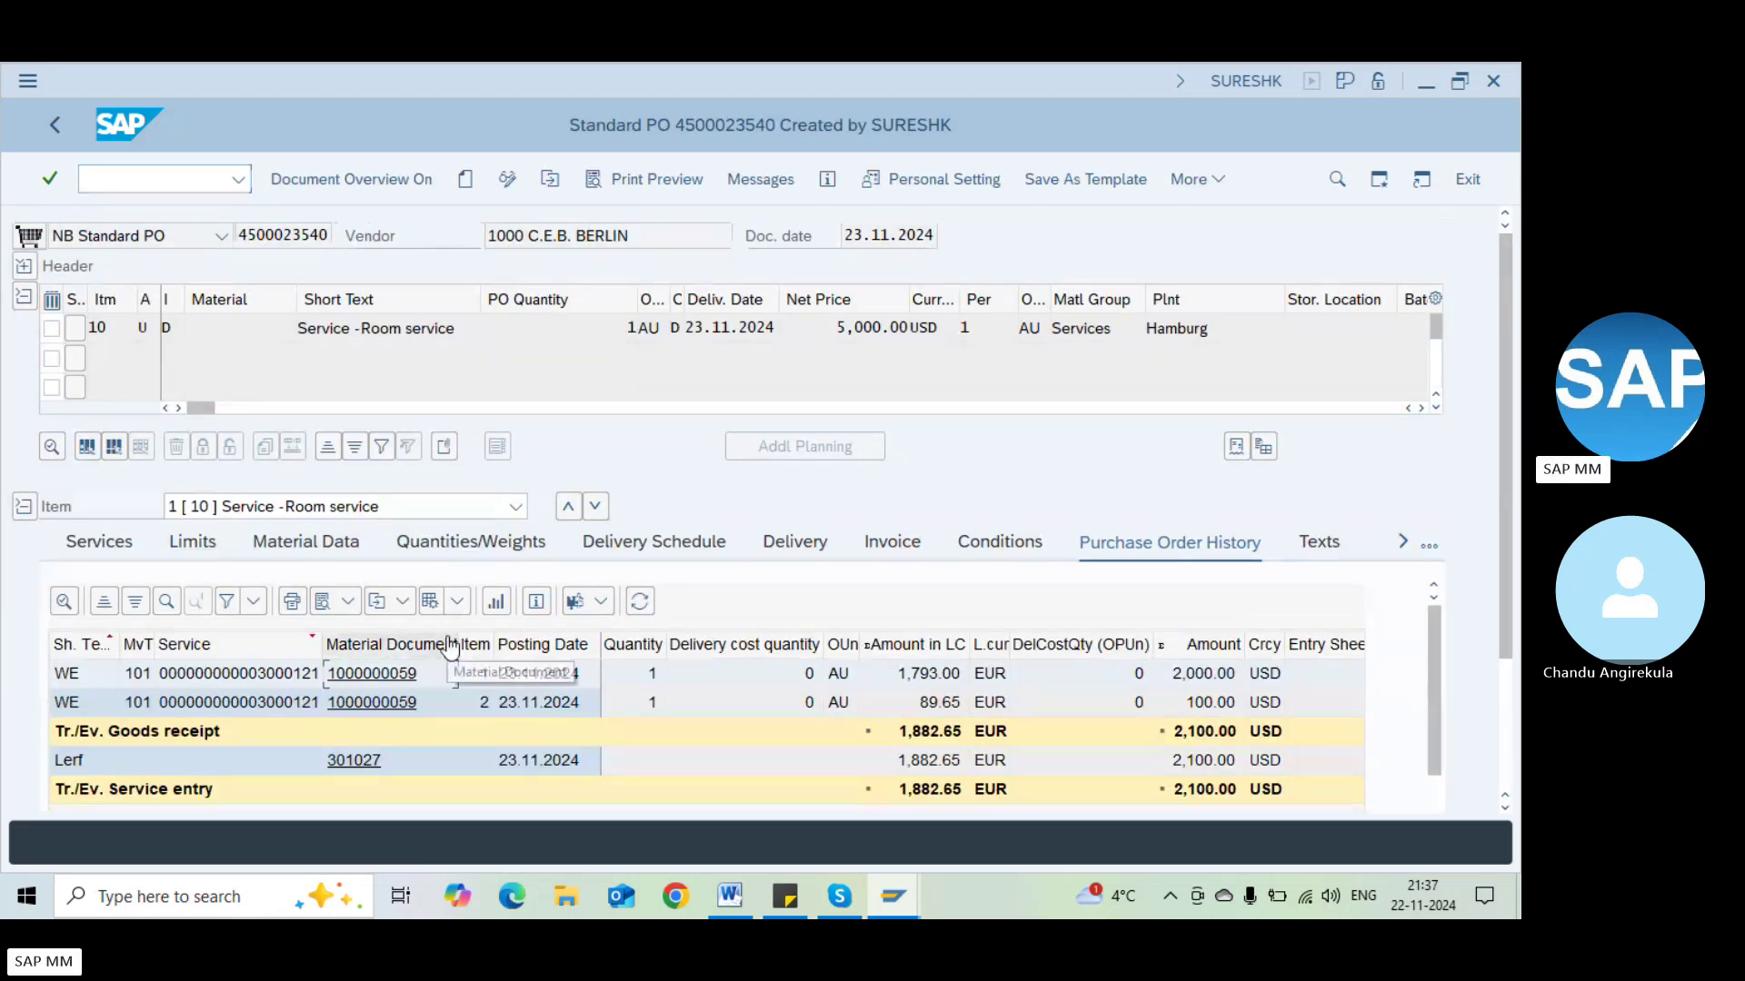
Recheck the material document and open the service entry sheet from the purchase order history to examine its details
click(396, 677)
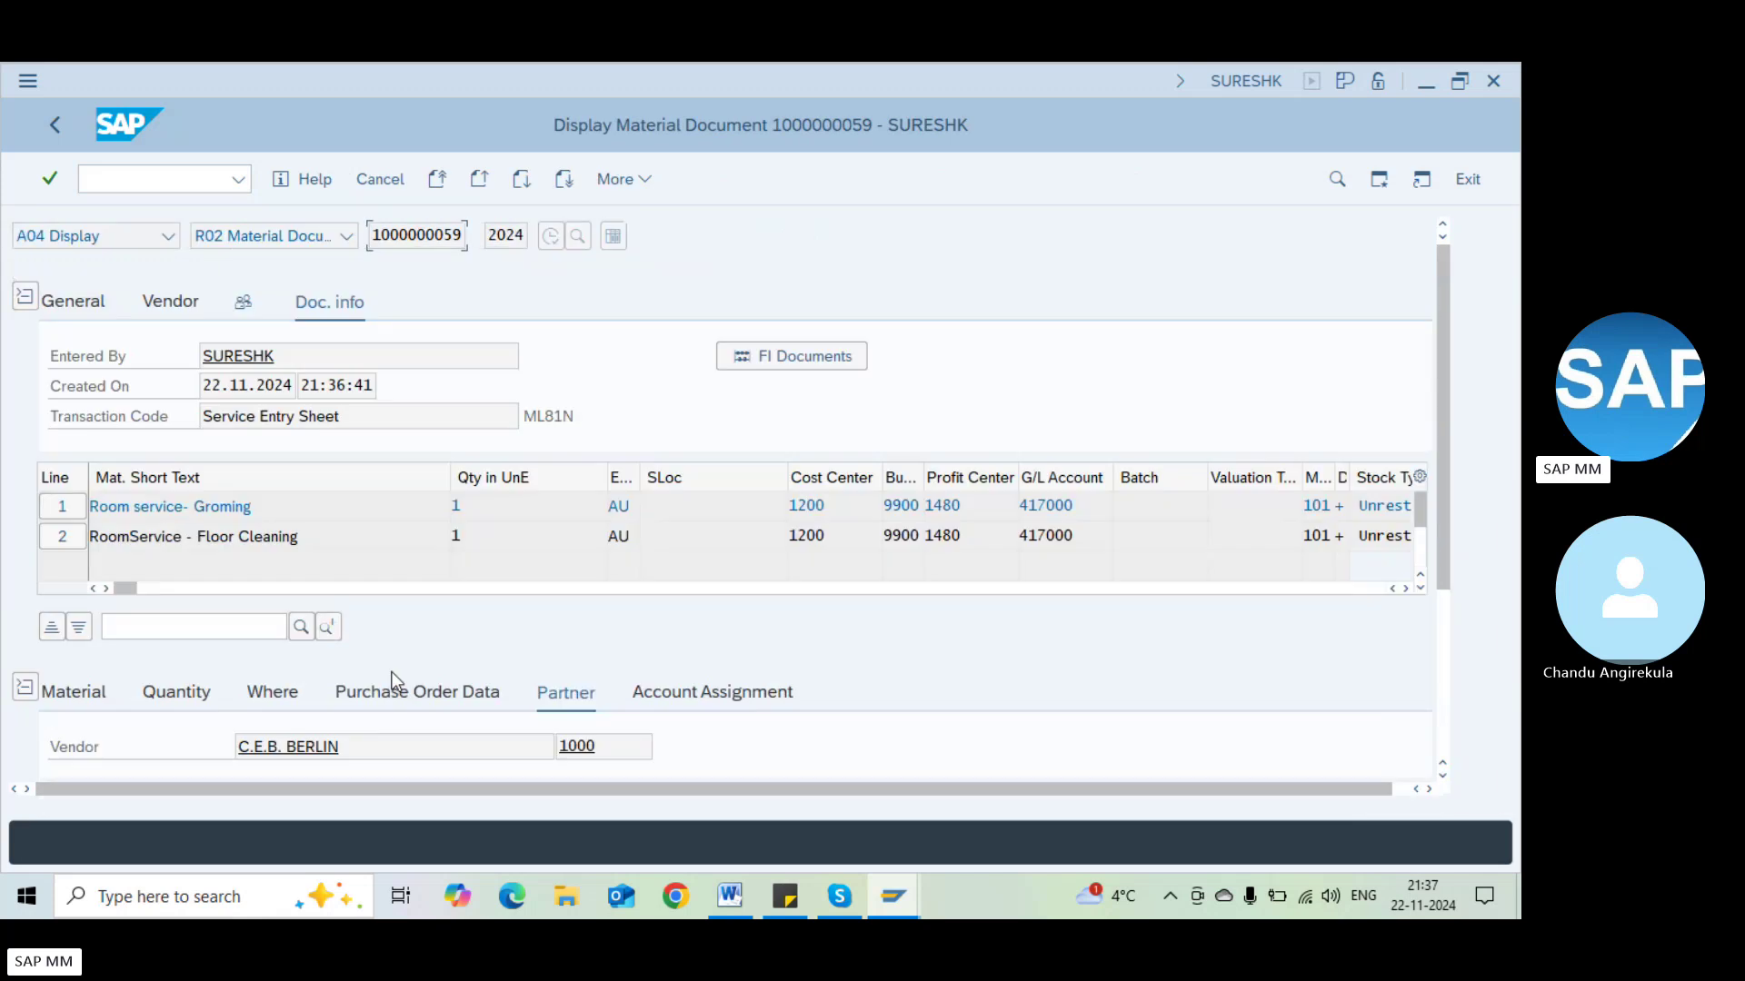
key(F3)
click(376, 766)
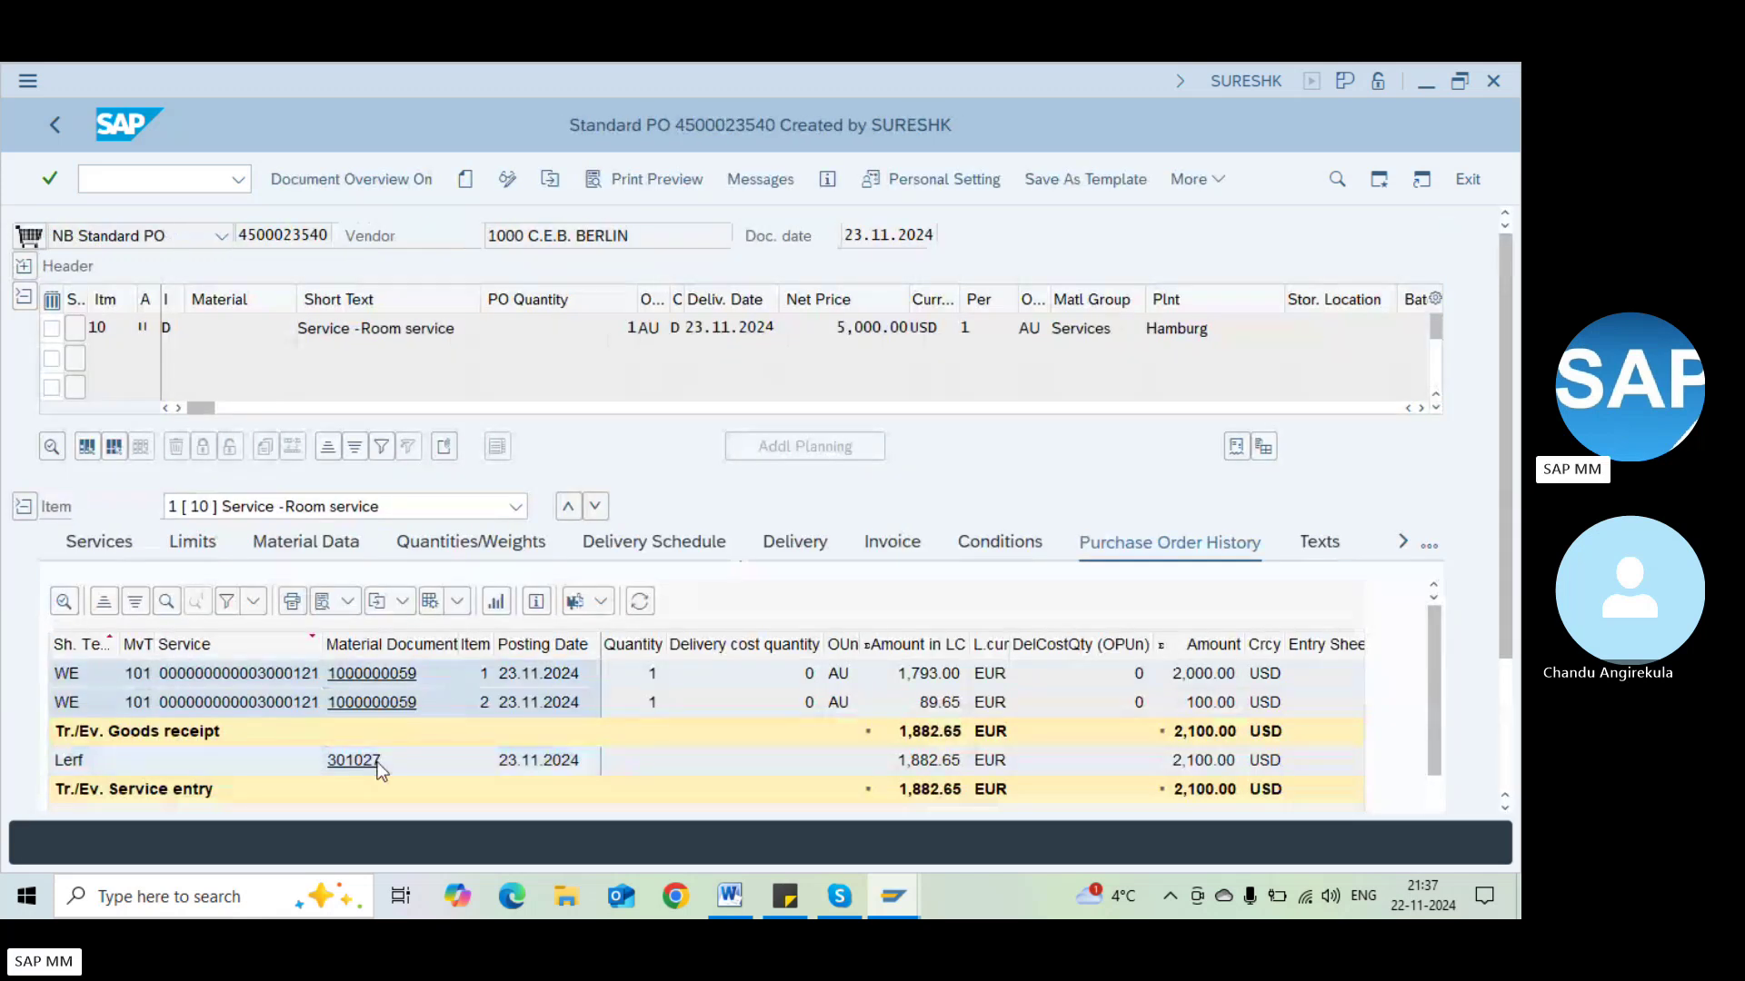
click(262, 237)
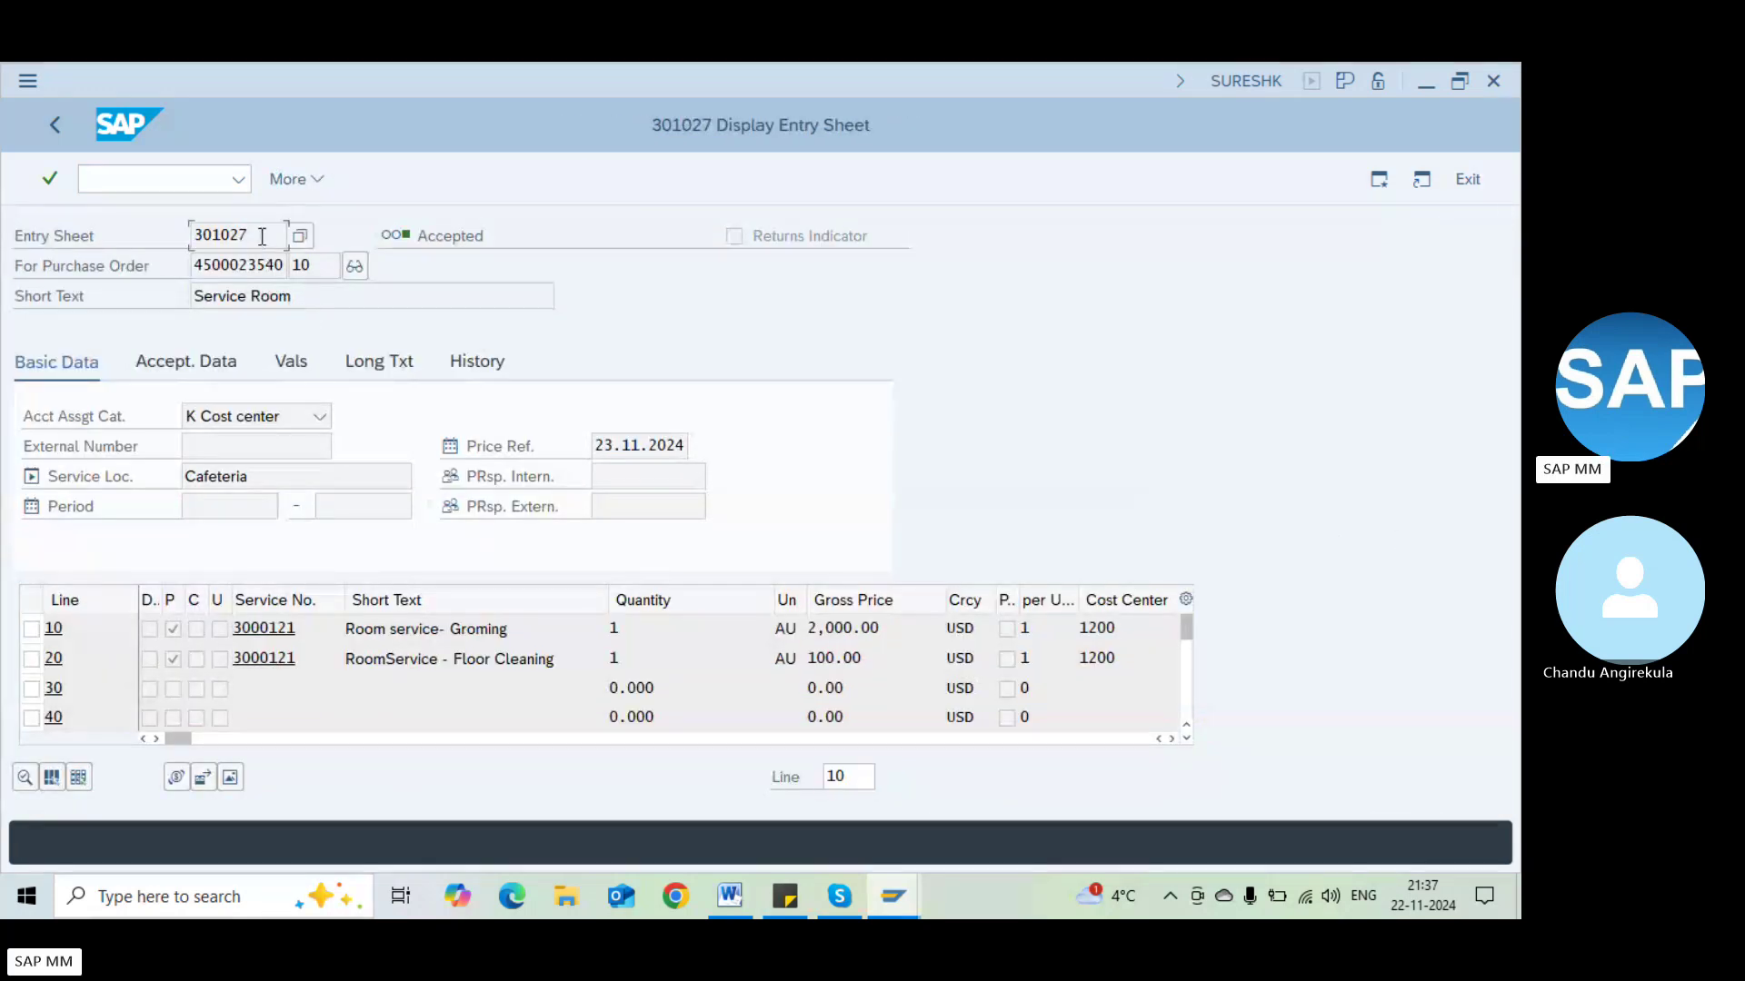
double_click(262, 236)
double_click(637, 626)
Start an incoming invoice in MIRO, set its reference type to Service Entry Sheet, and set the invoice date to 15.10.2024
click(131, 181)
text(/nmiro)
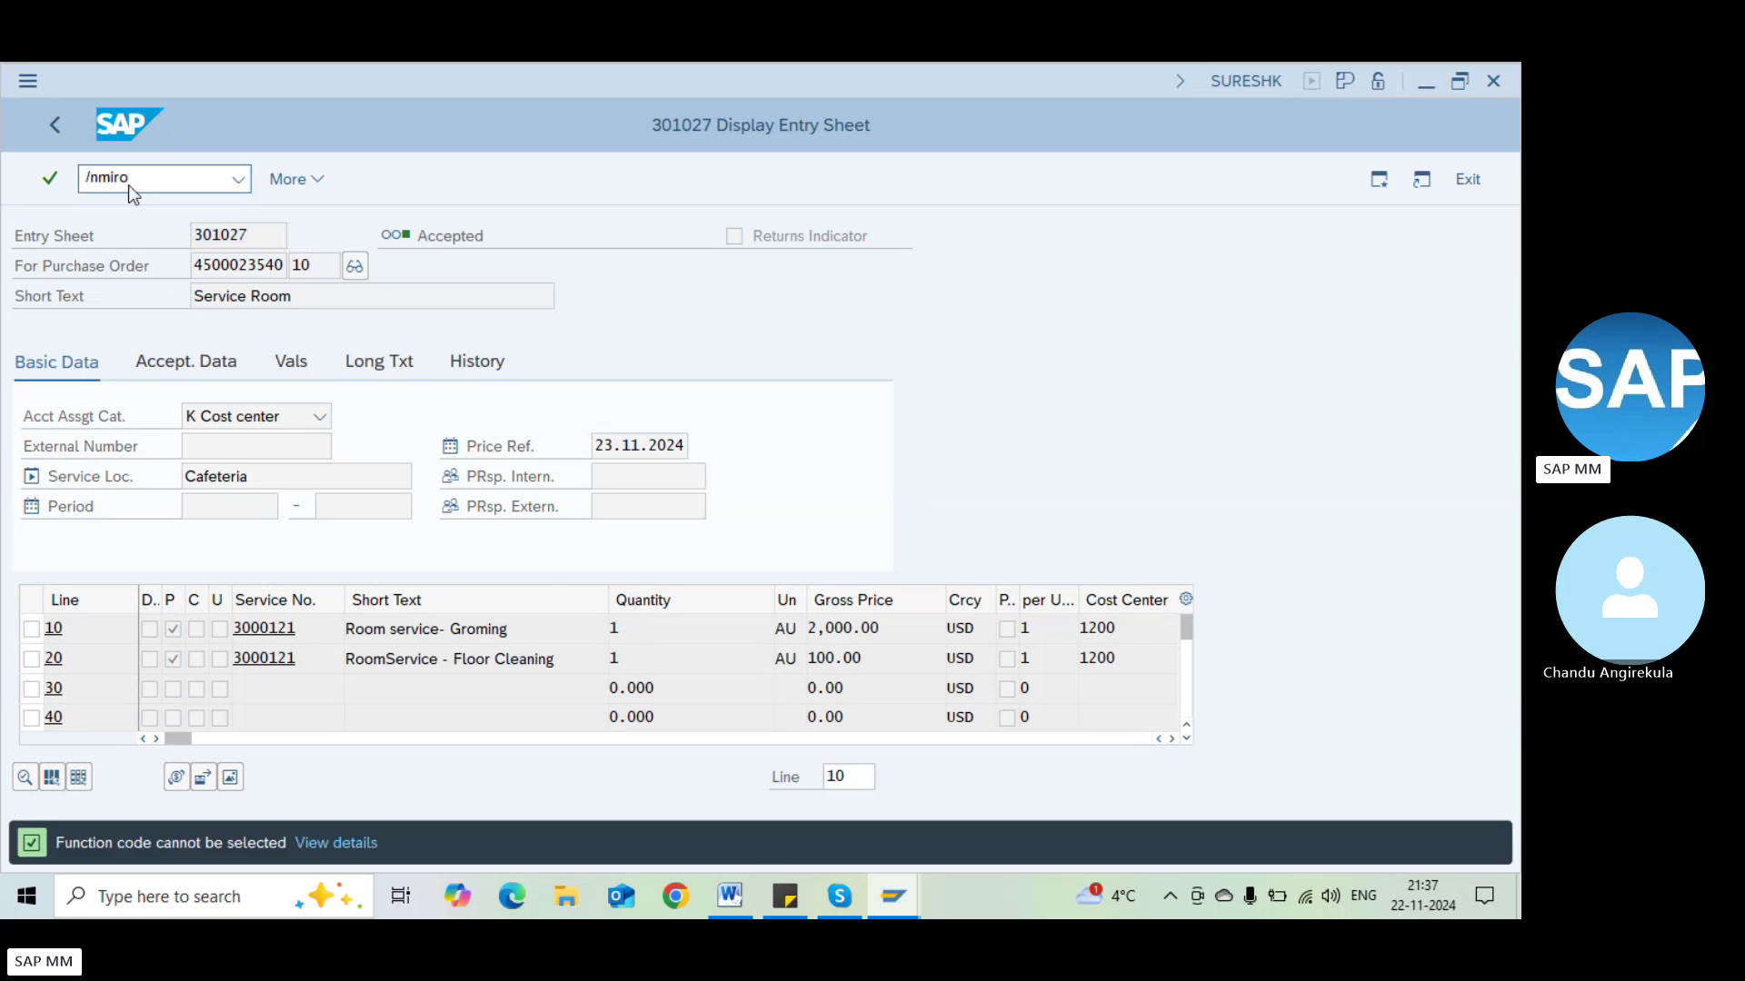
key(Return)
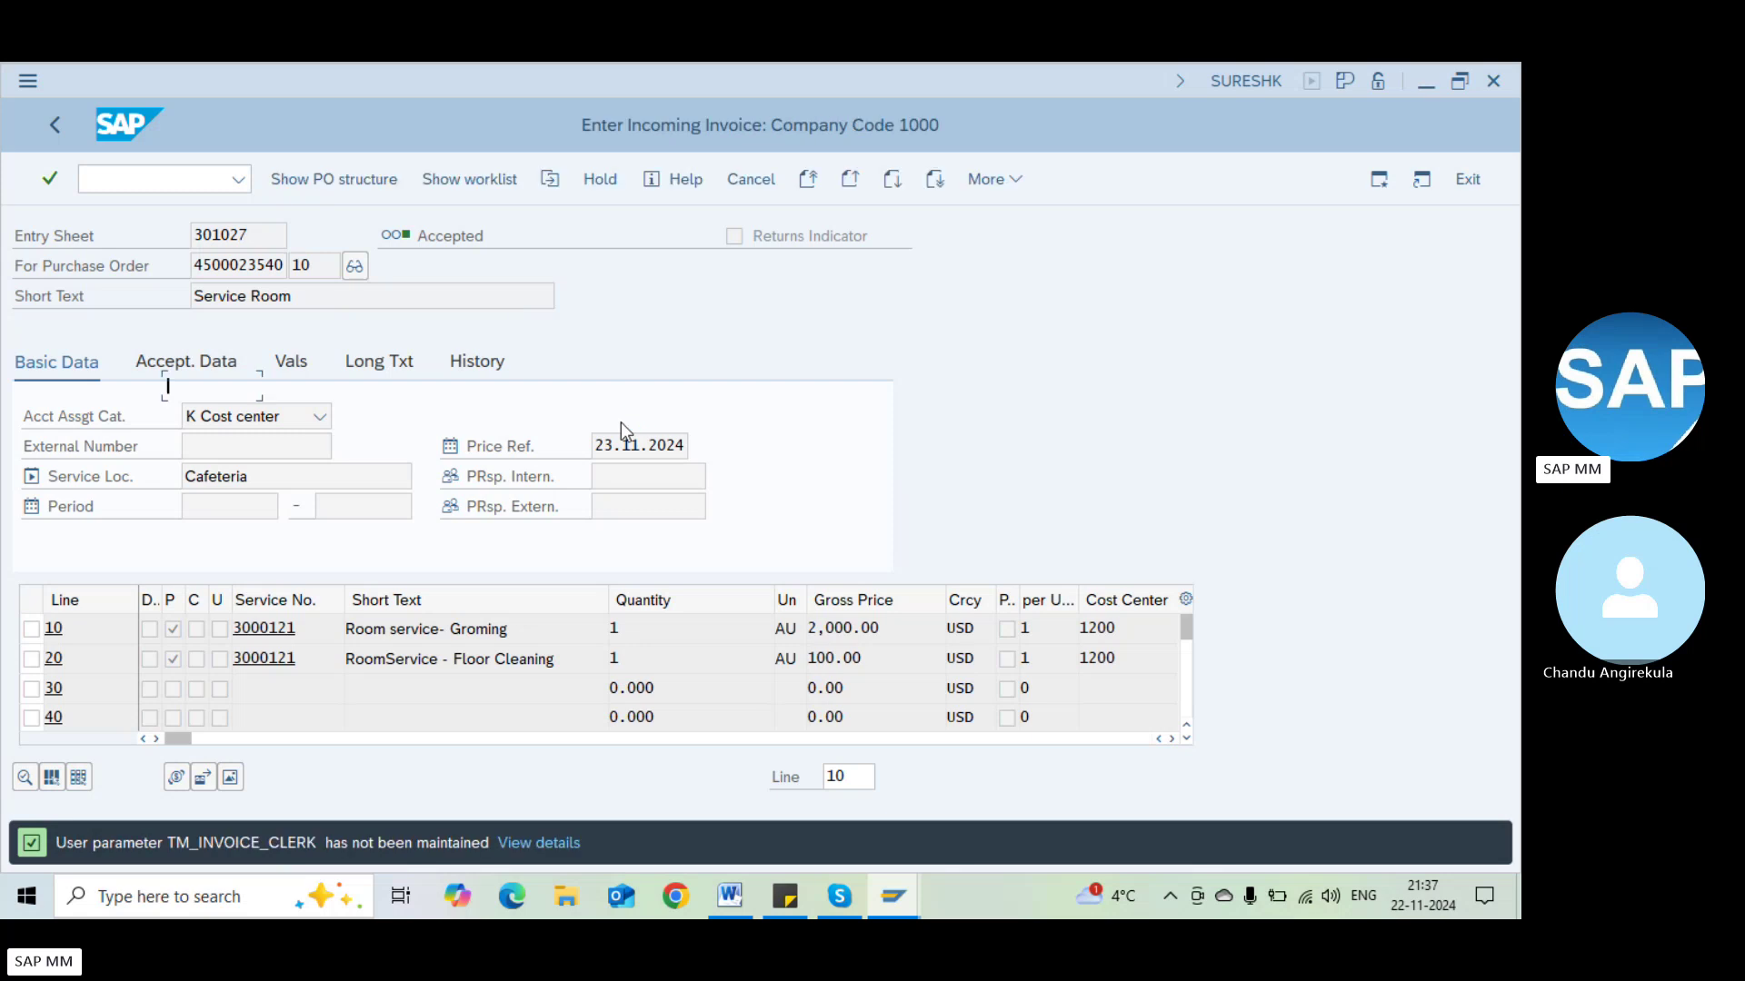
click(182, 713)
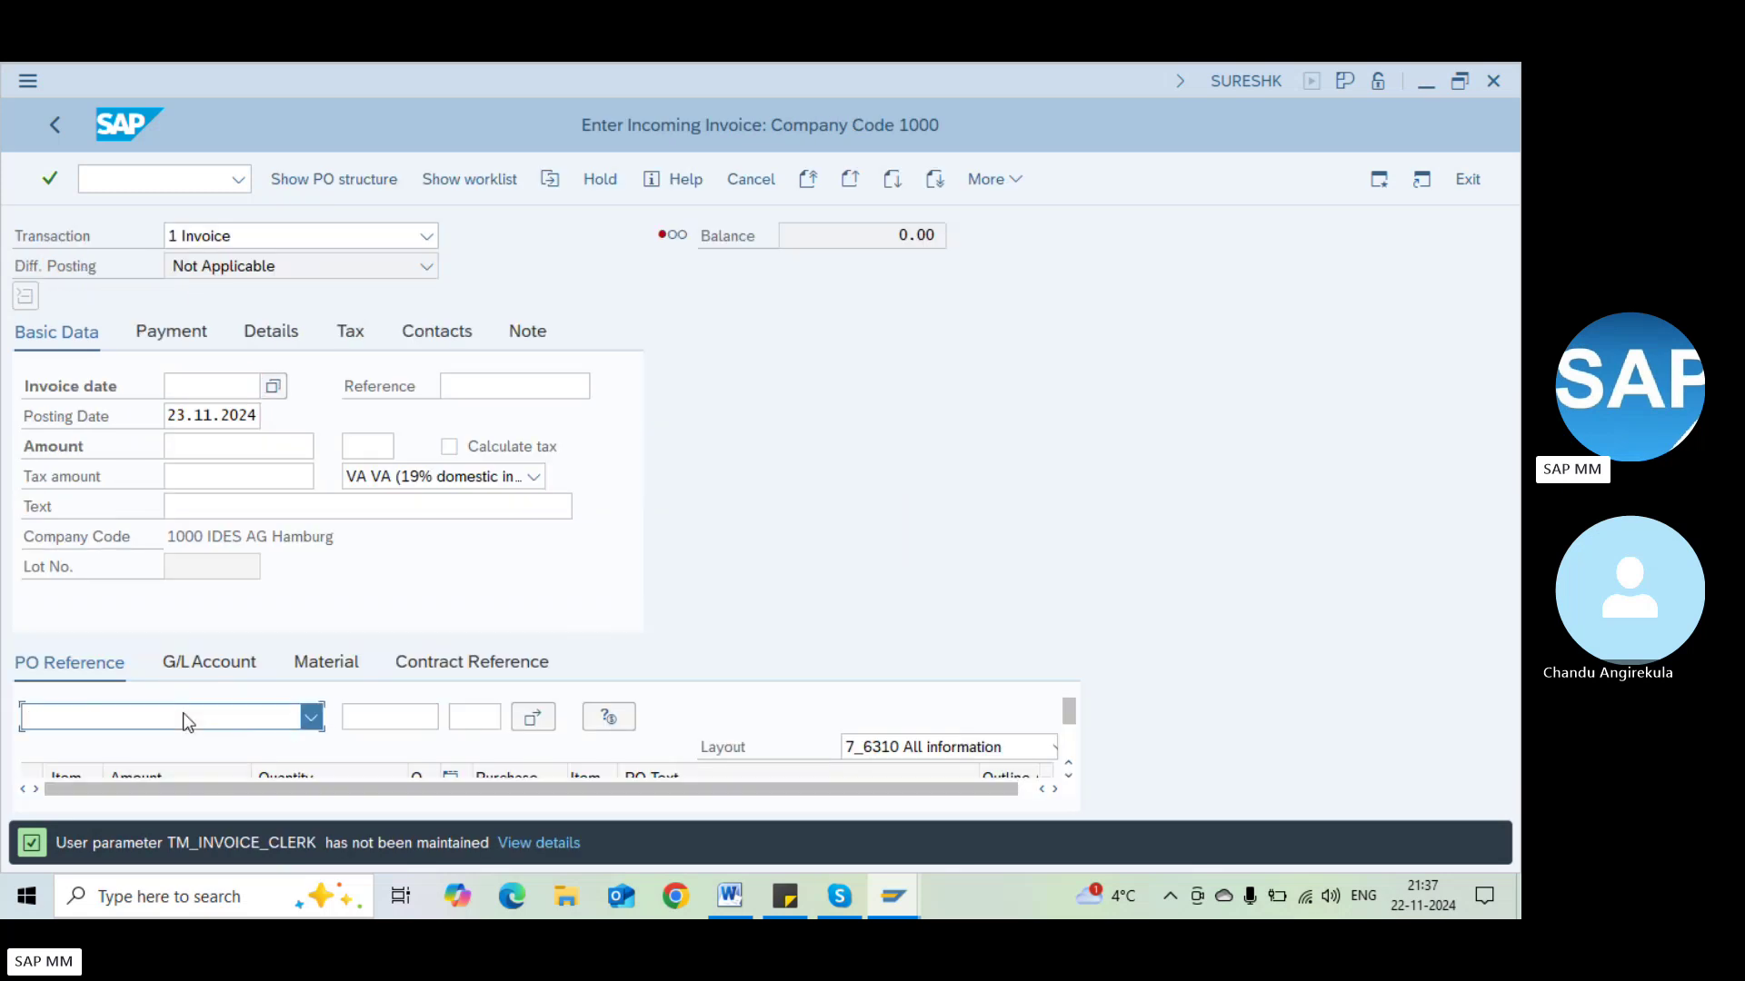
scroll(328, 793, down, 1)
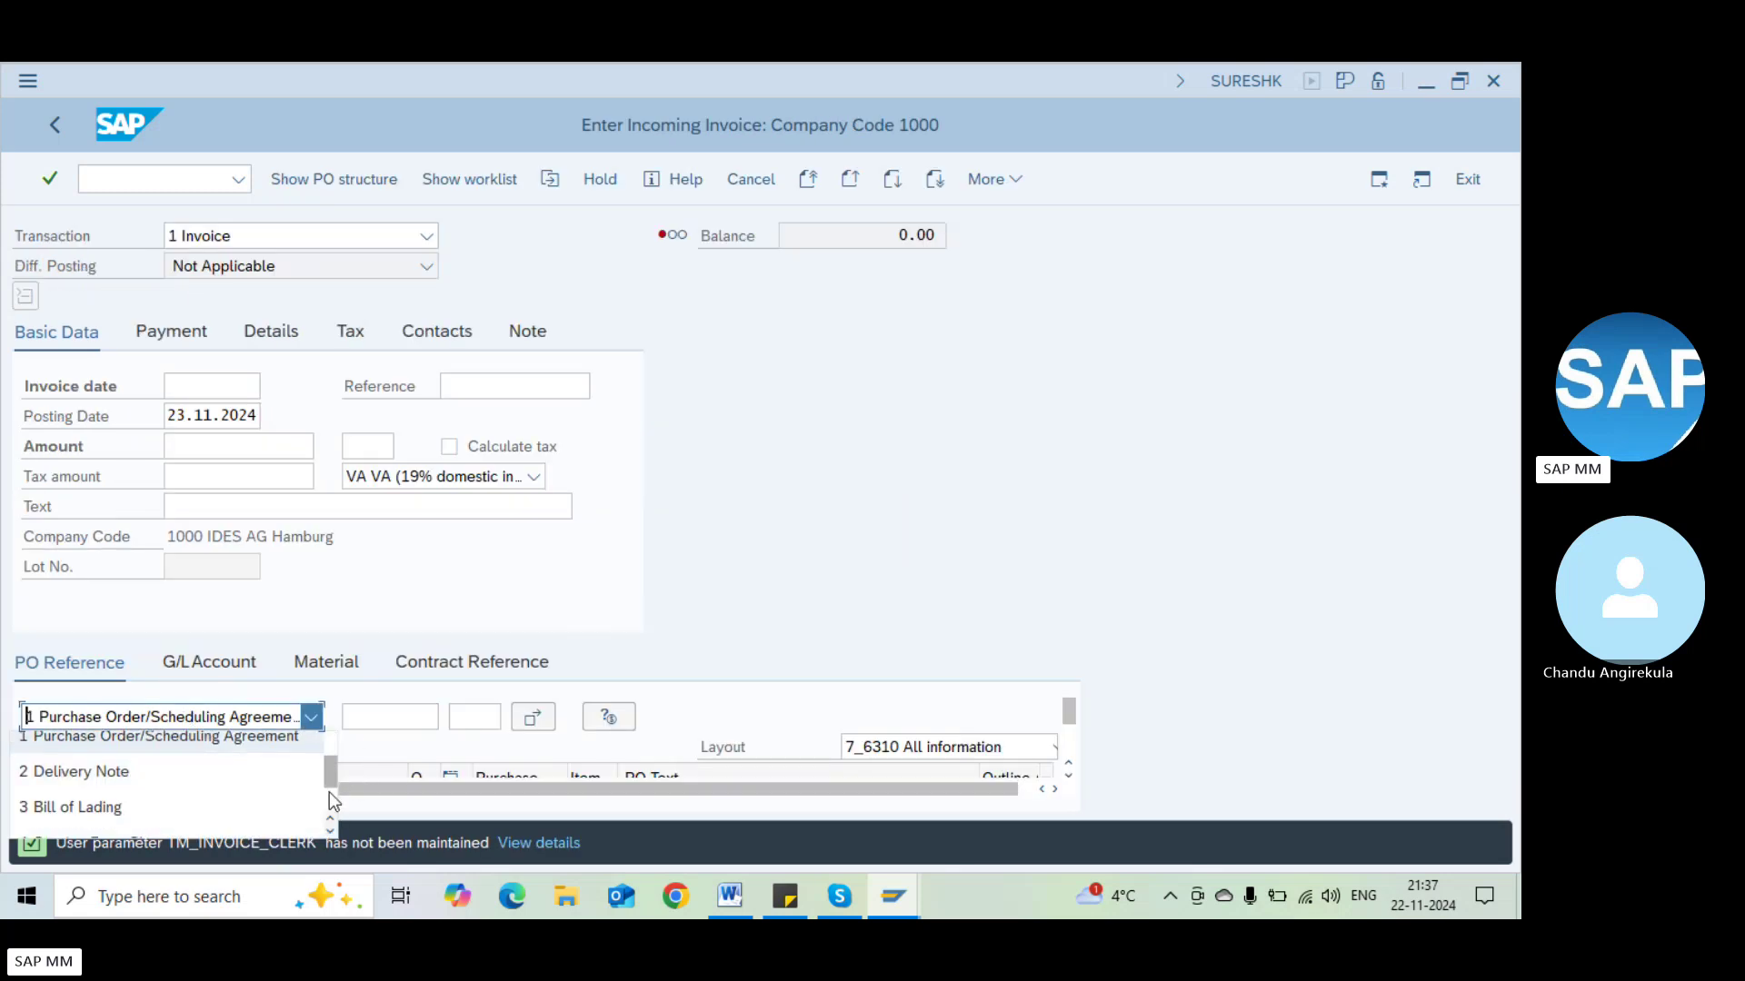
click(194, 779)
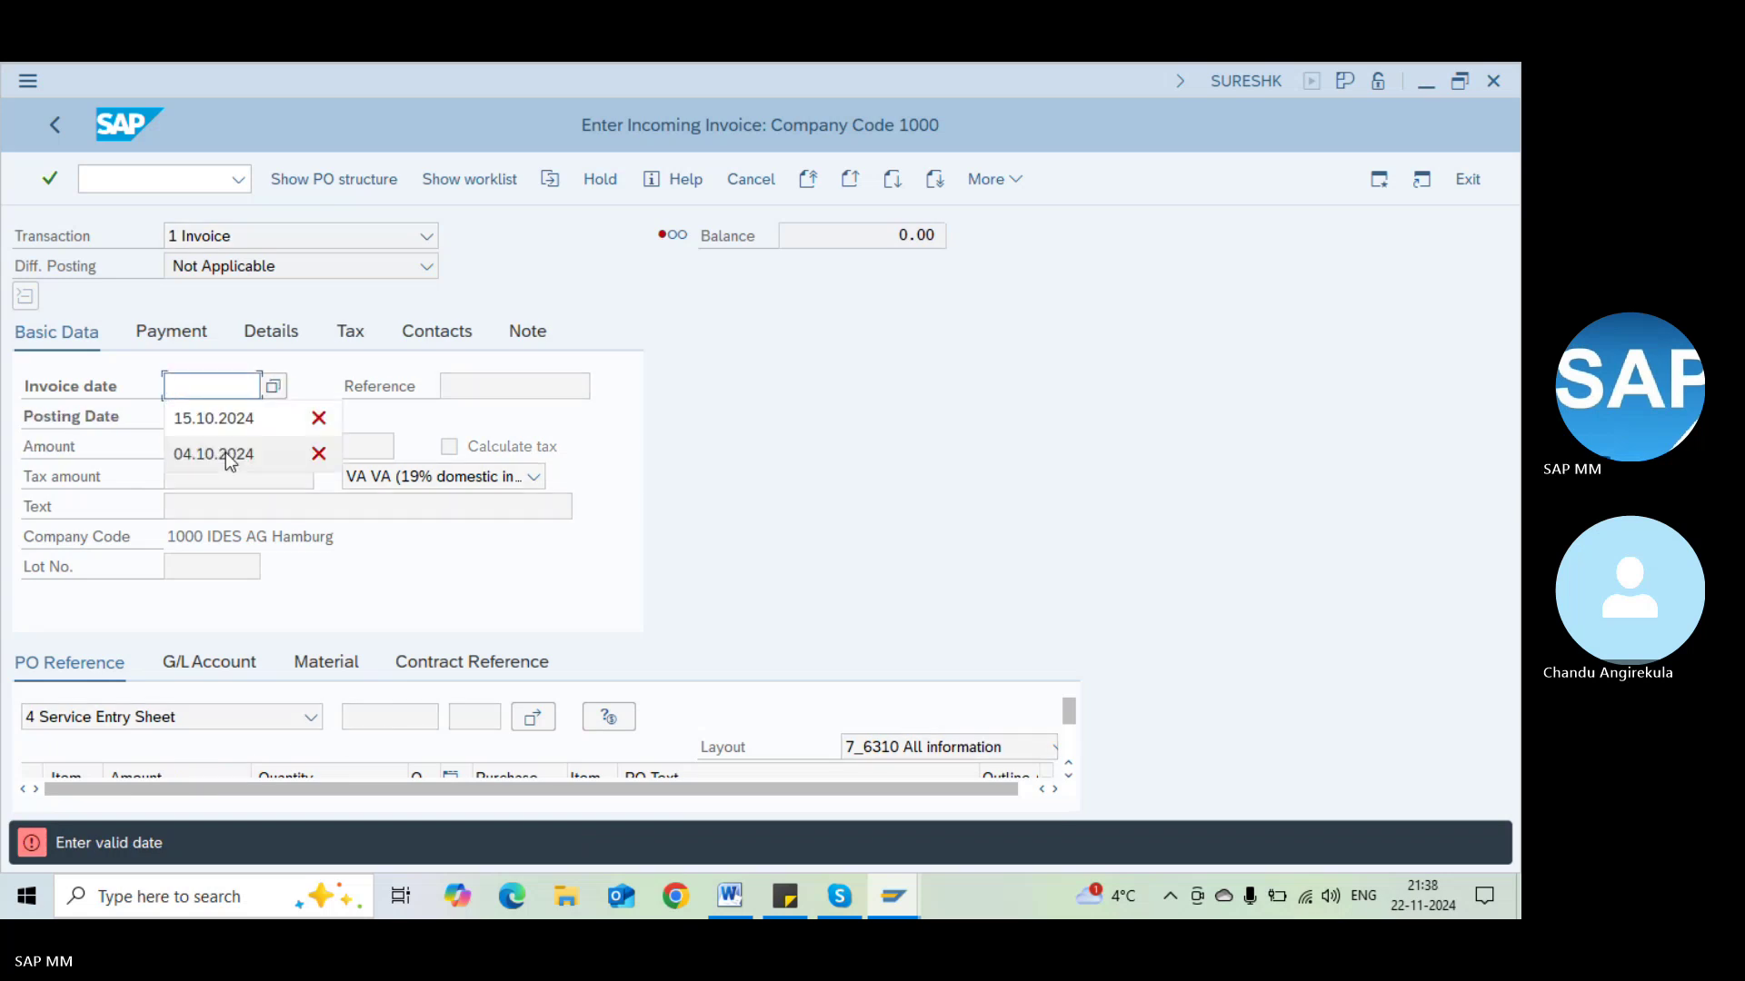
click(202, 431)
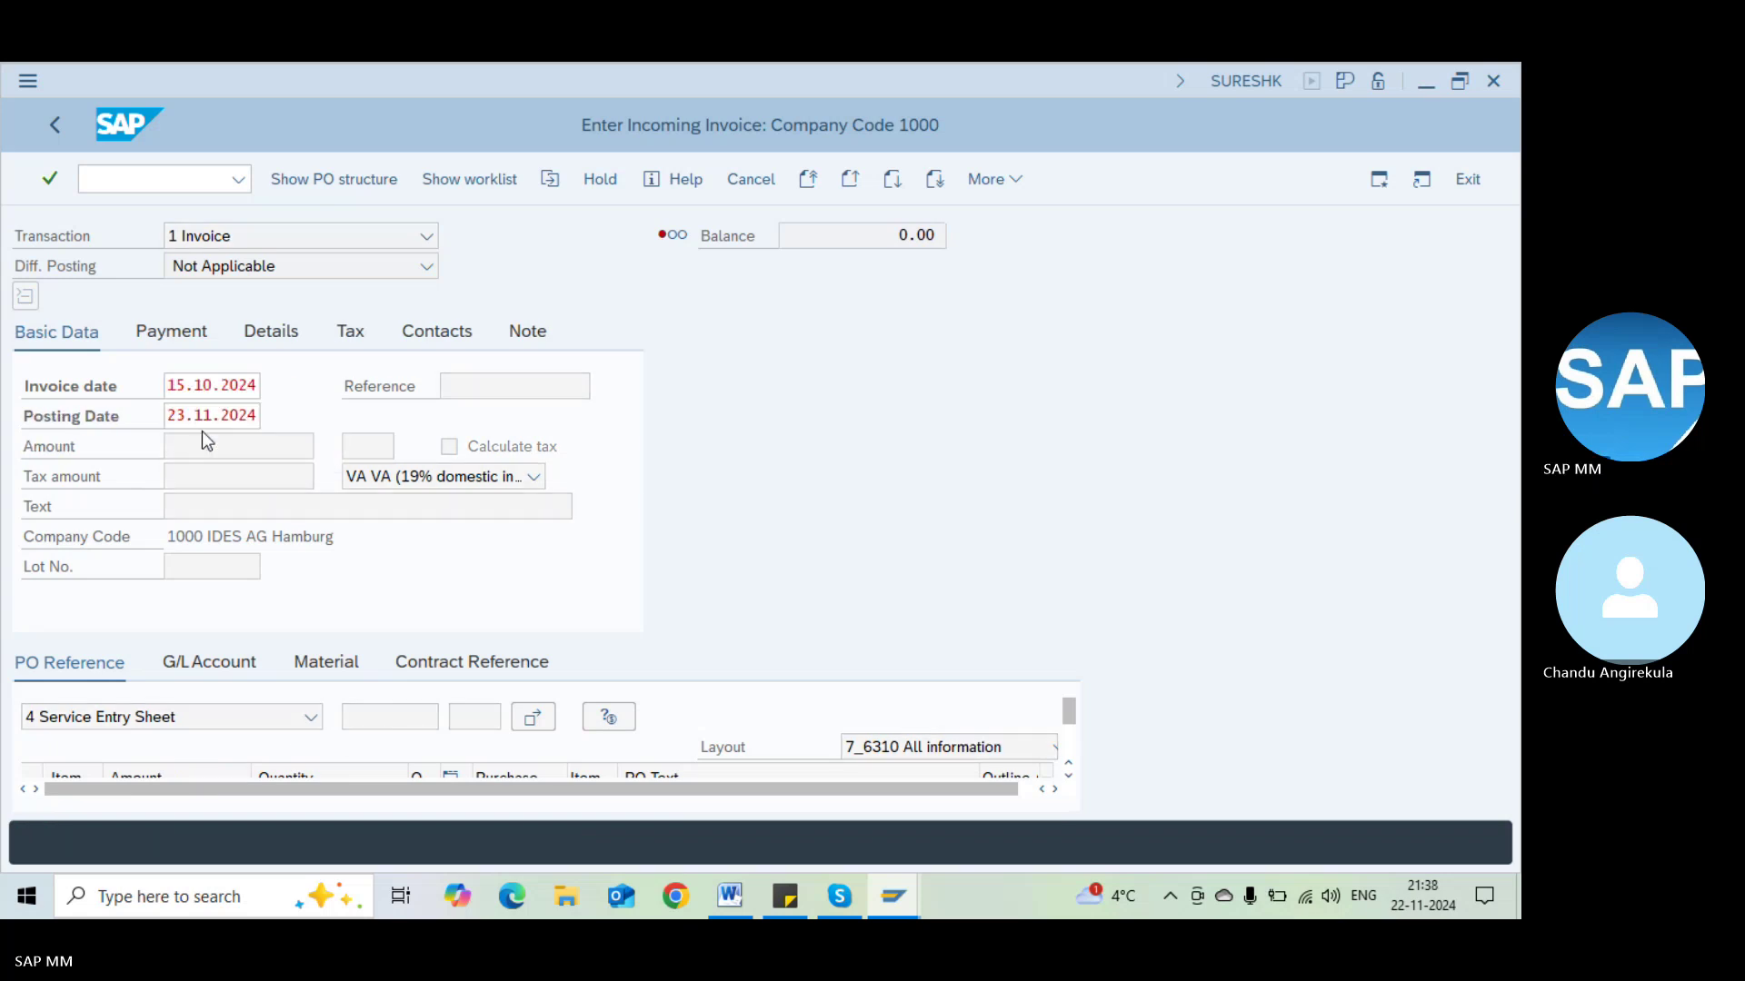
Load the invoice items from service entry sheet 301027 and check the listed room service lines
click(393, 717)
text(301027)
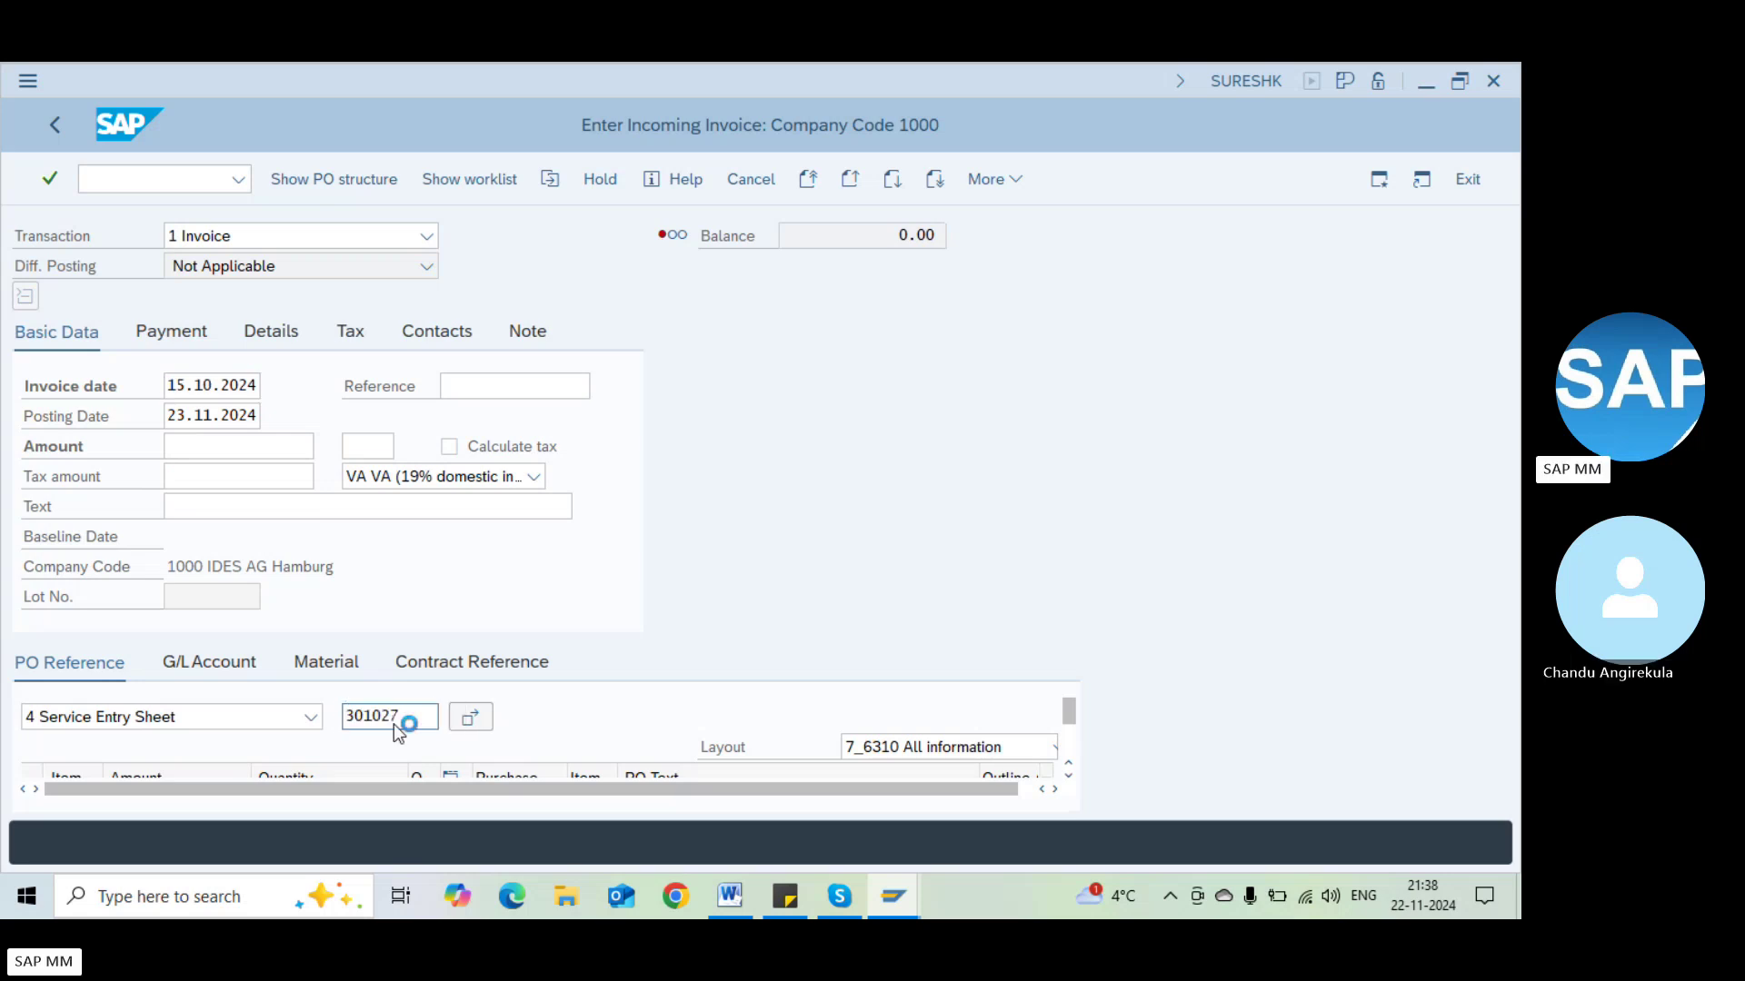
key(Return)
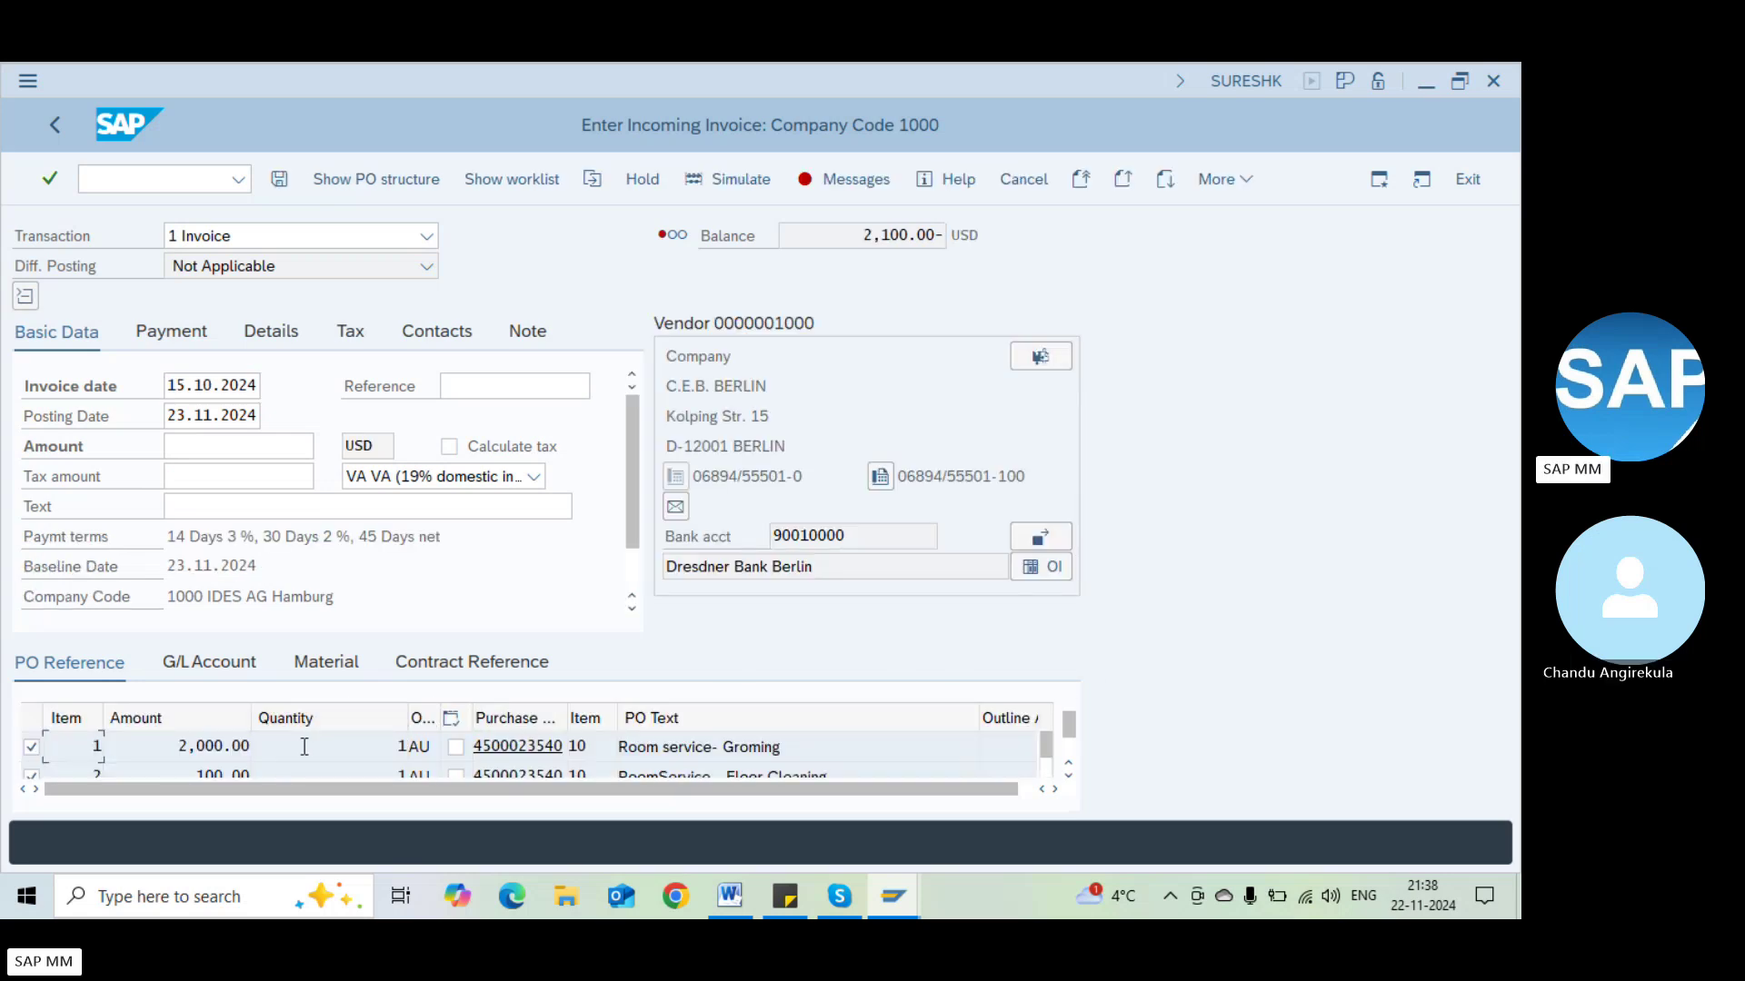
click(1068, 779)
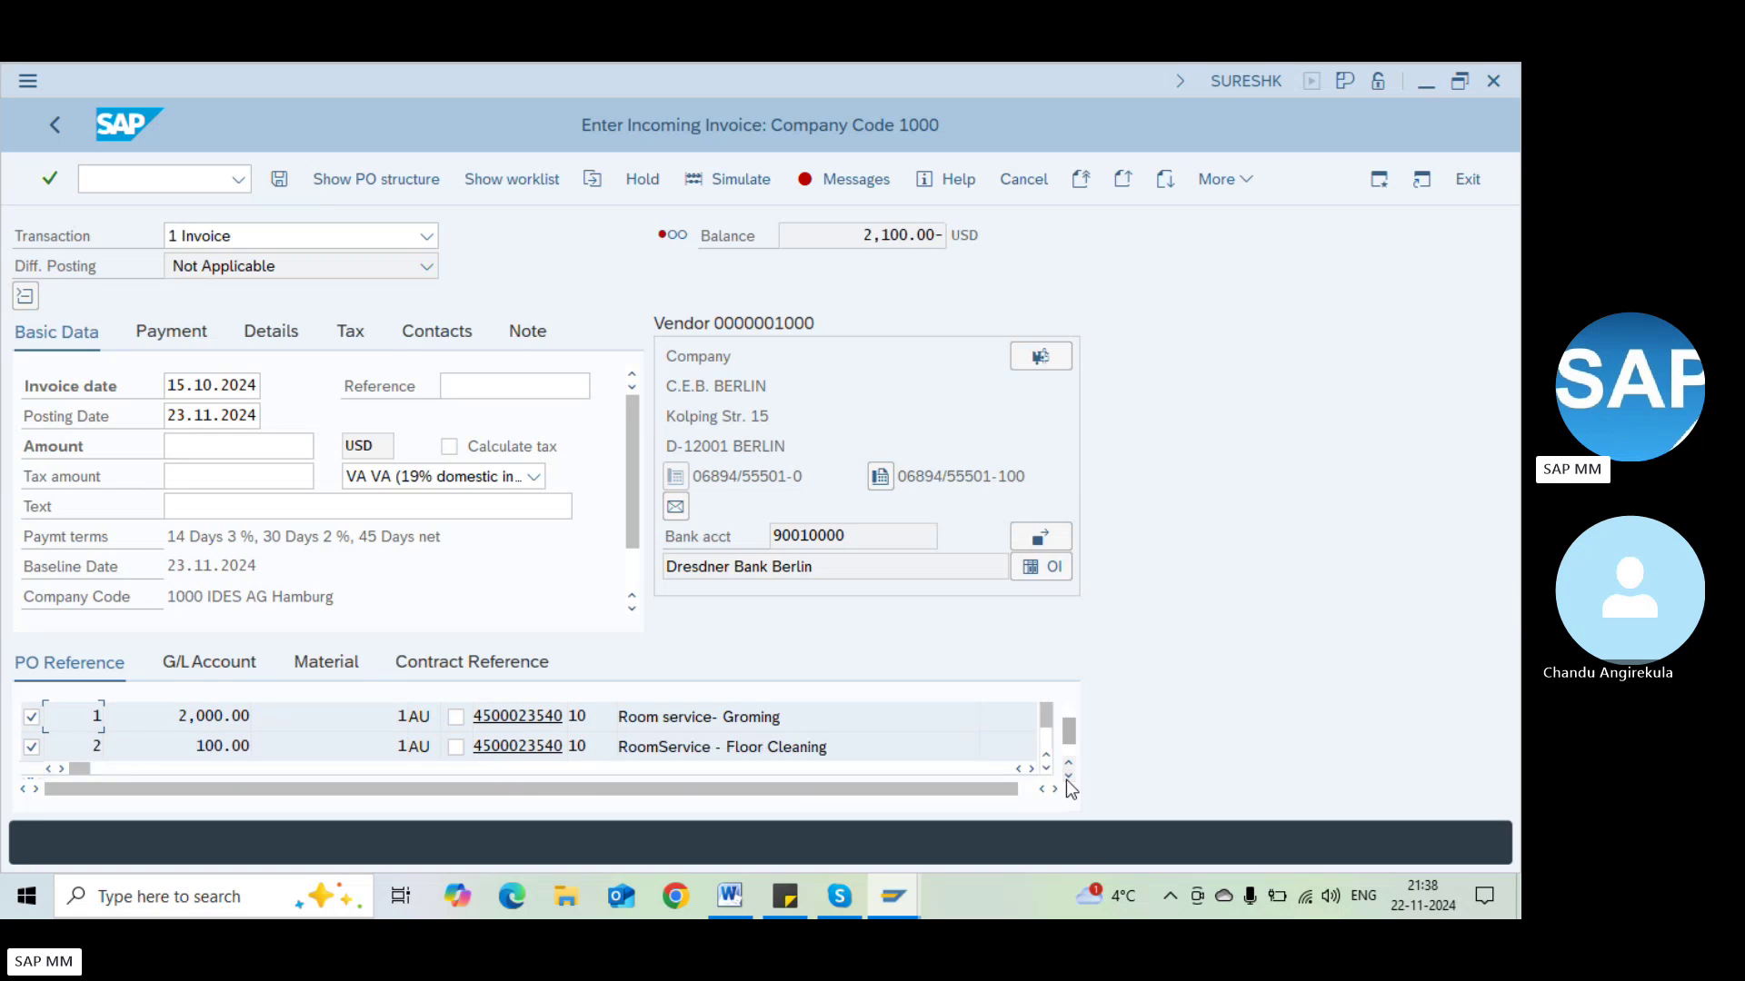
click(340, 737)
click(343, 718)
Turn on automatic tax calculation for the invoice and choose tax code 0I (Input tax 0%)
click(449, 447)
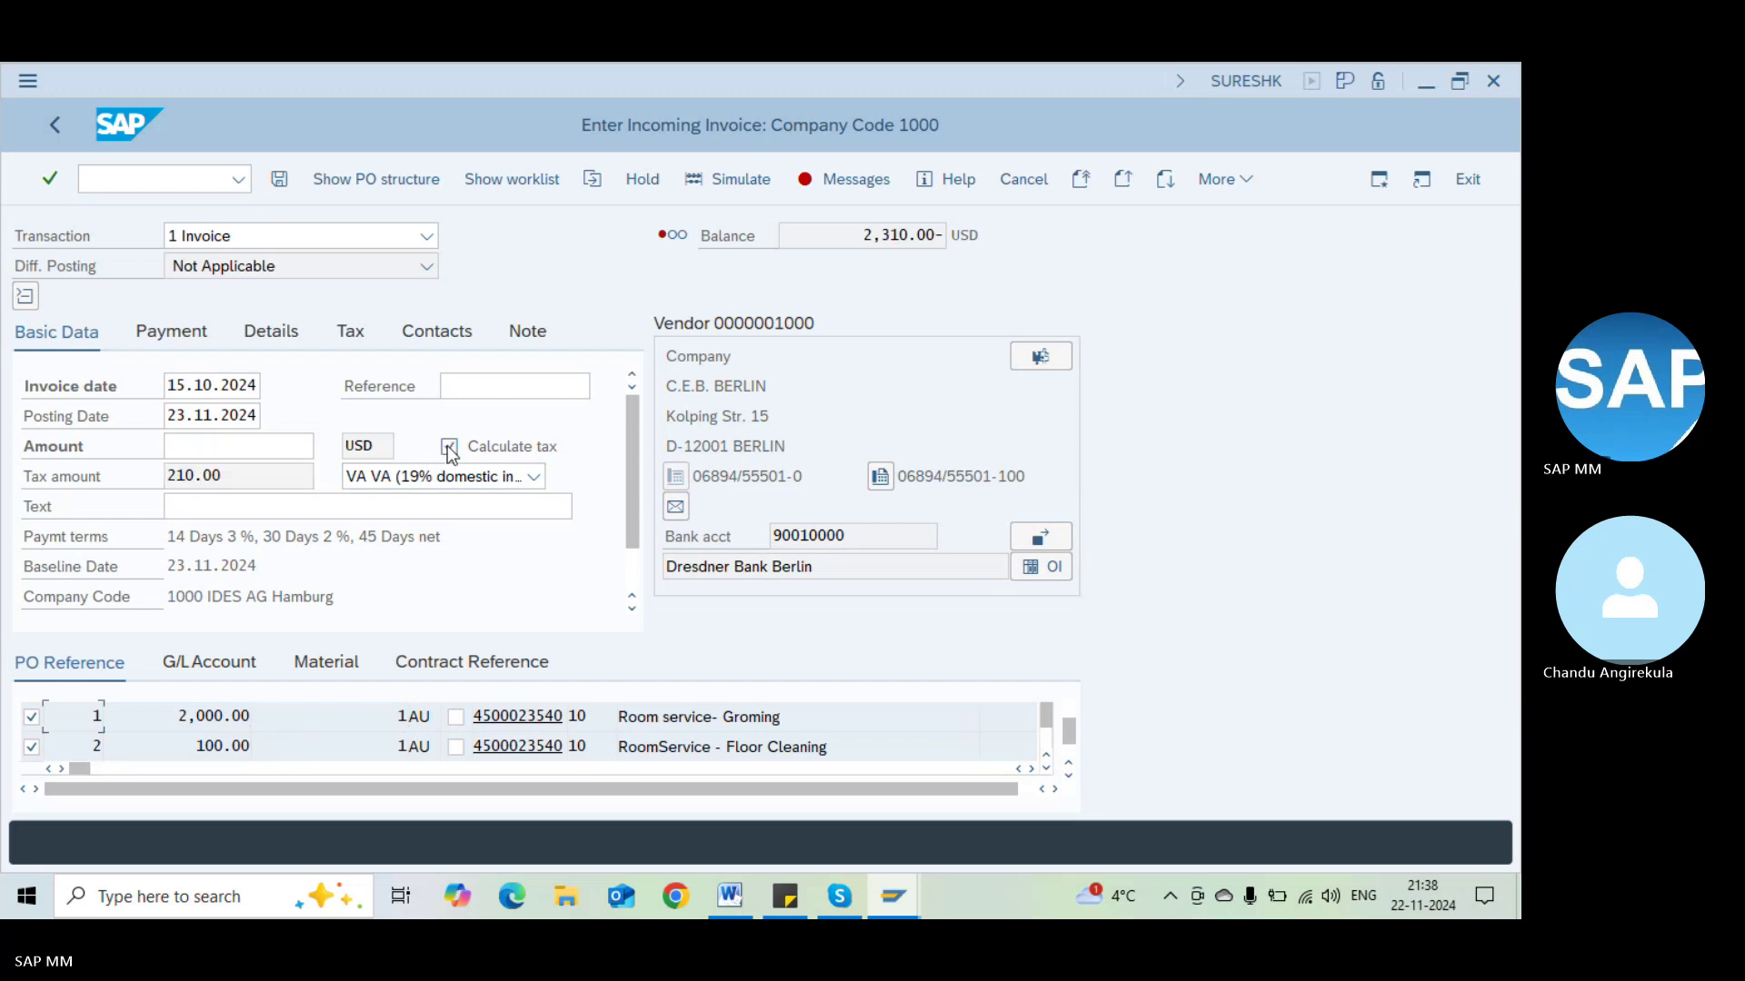
click(531, 476)
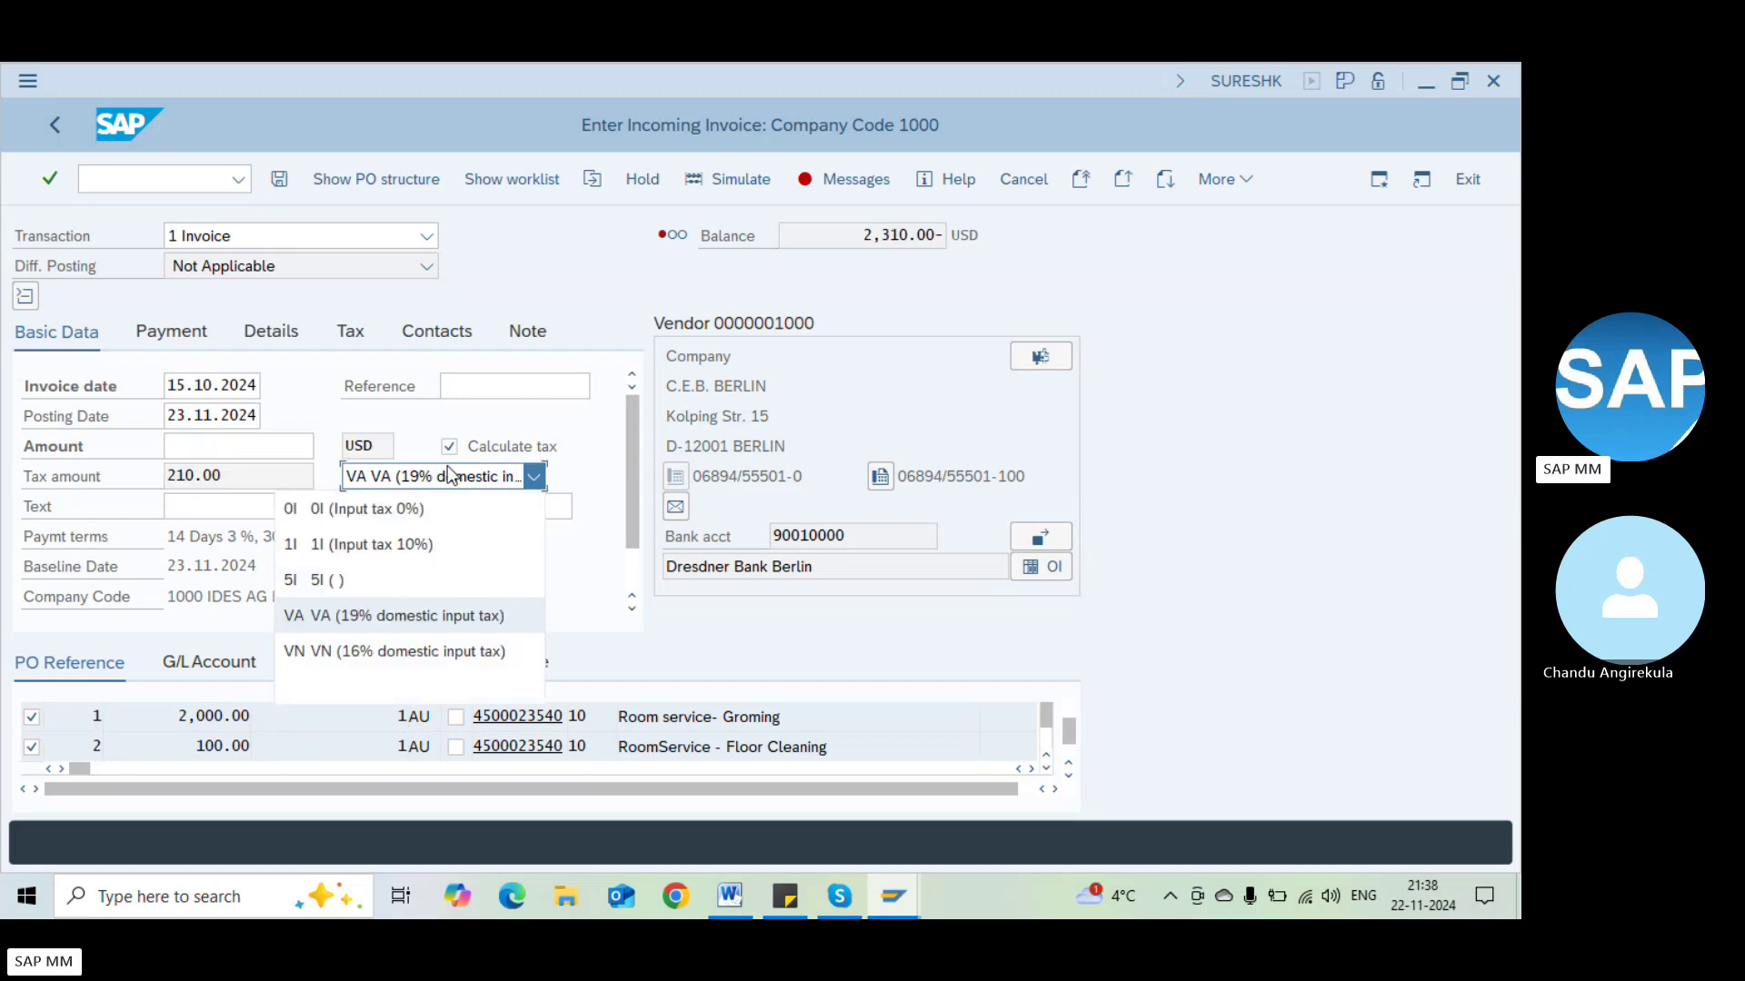
click(402, 520)
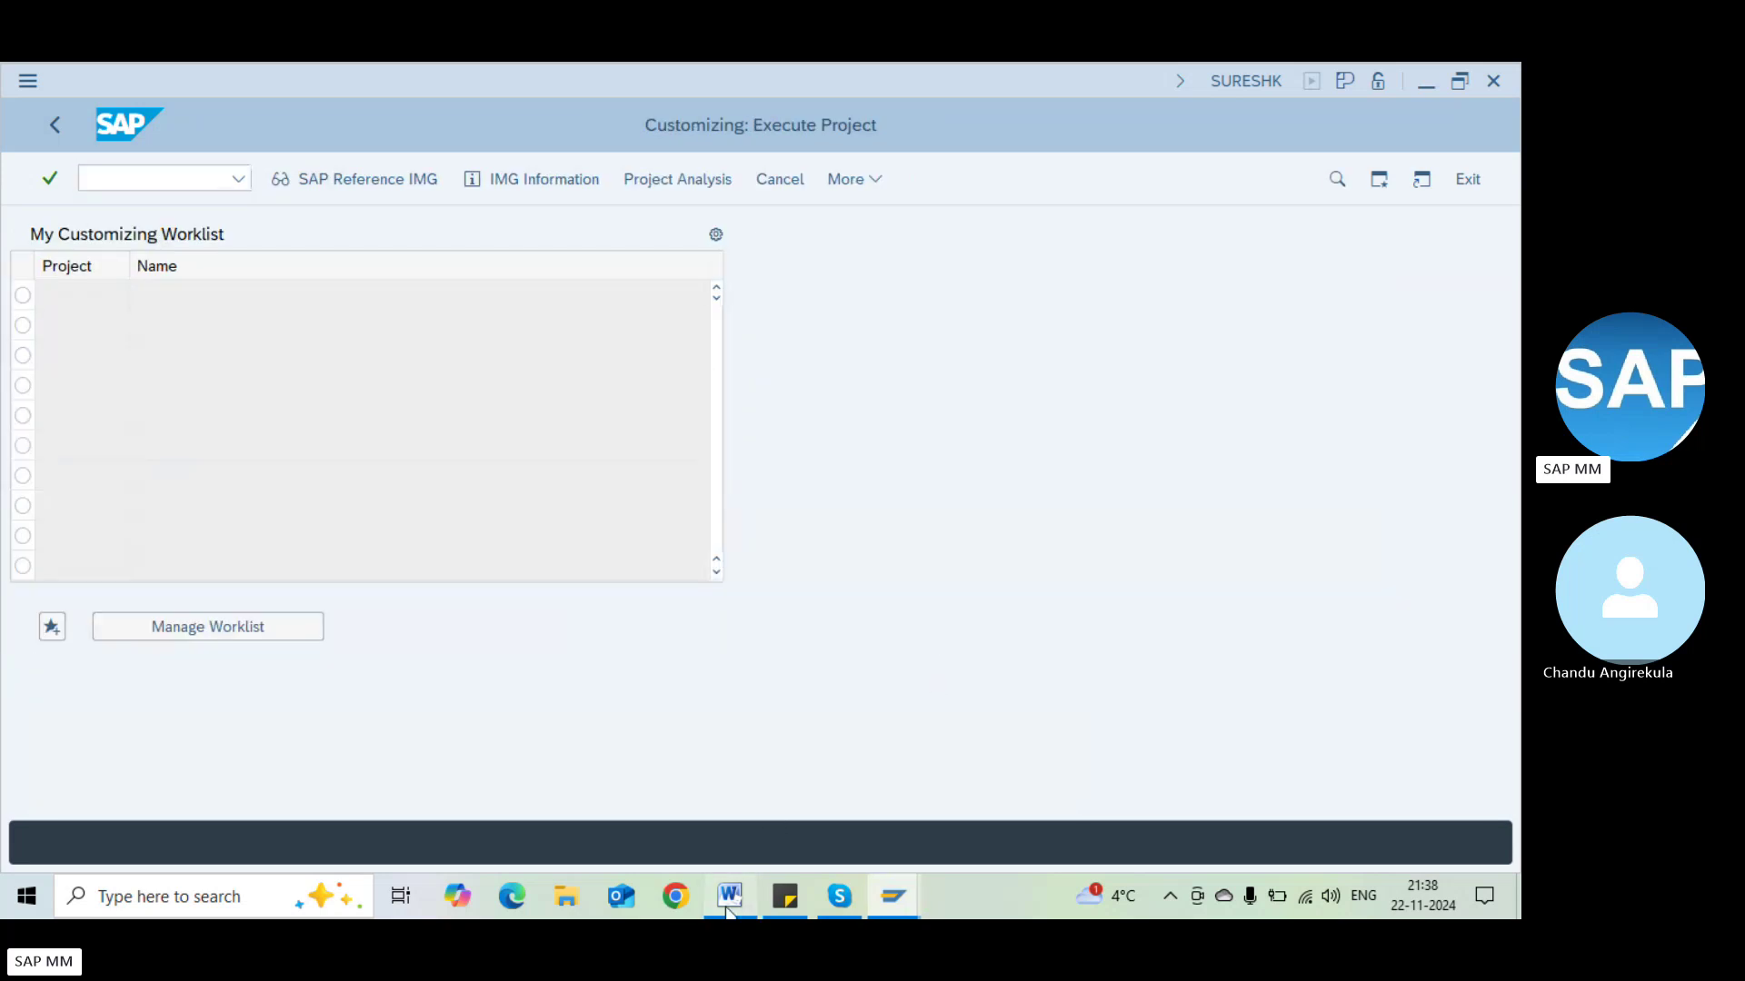
Switch to the Word notes and add the heading "Service Process" below the AC01 line
click(730, 895)
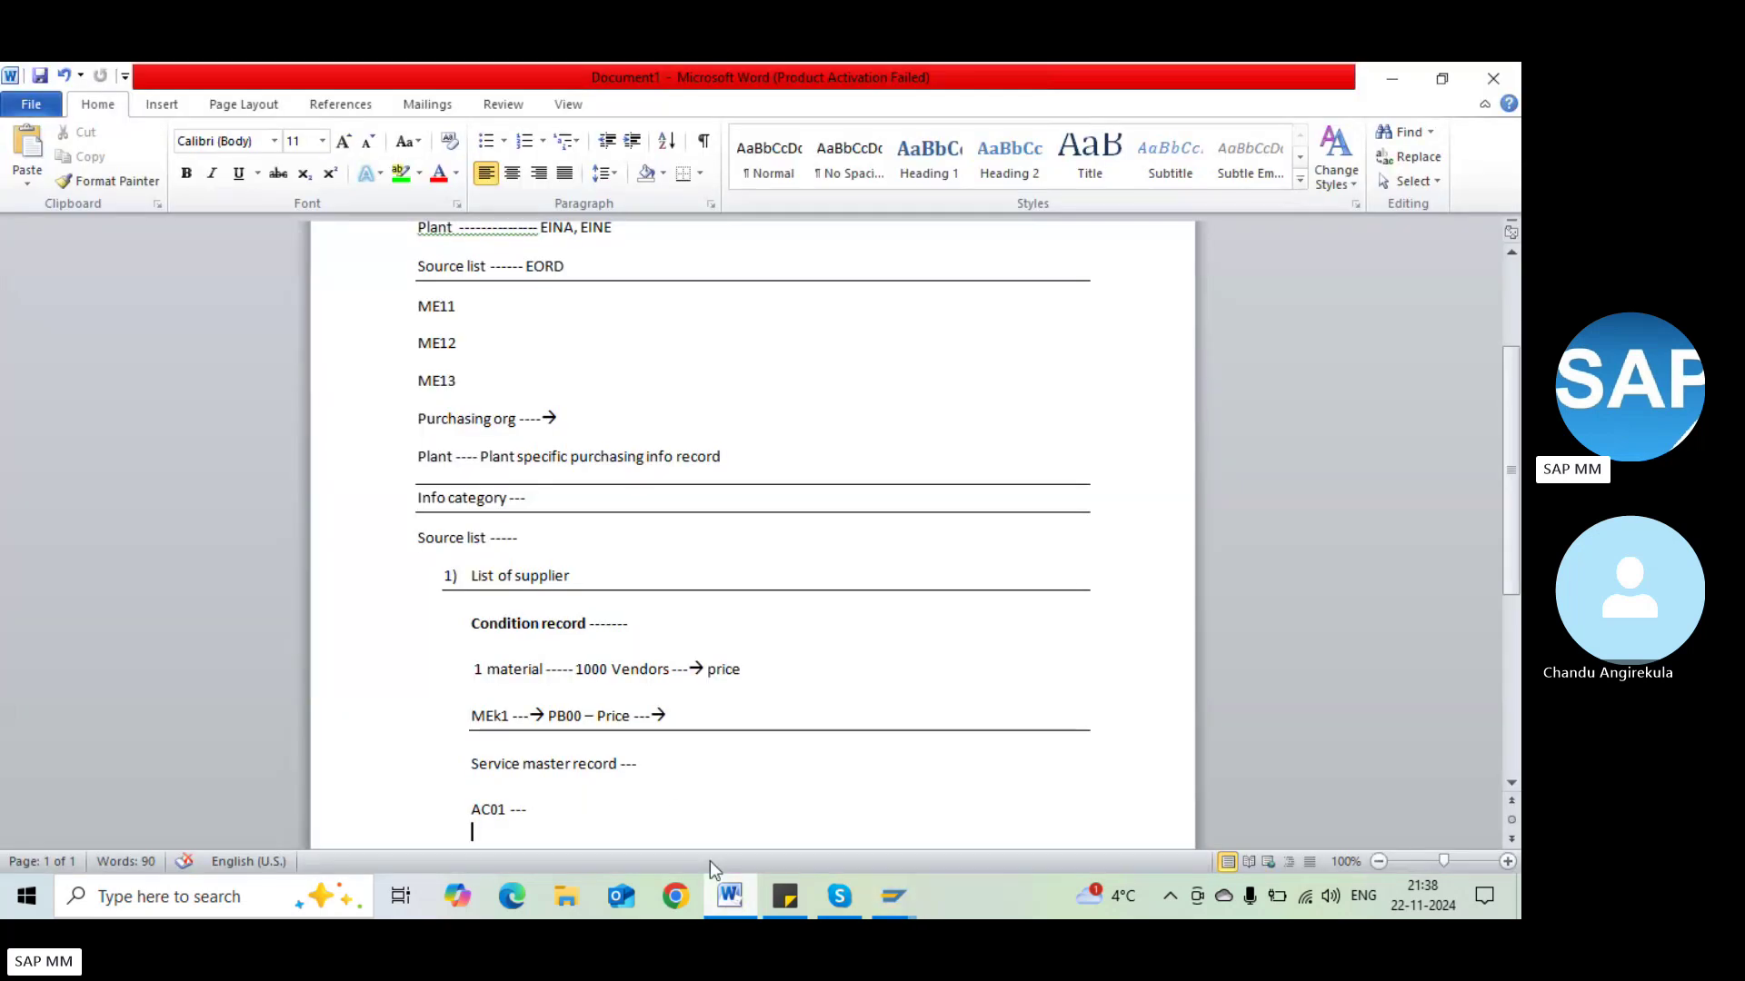
text(-)
key(BackSpace)
key(Return)
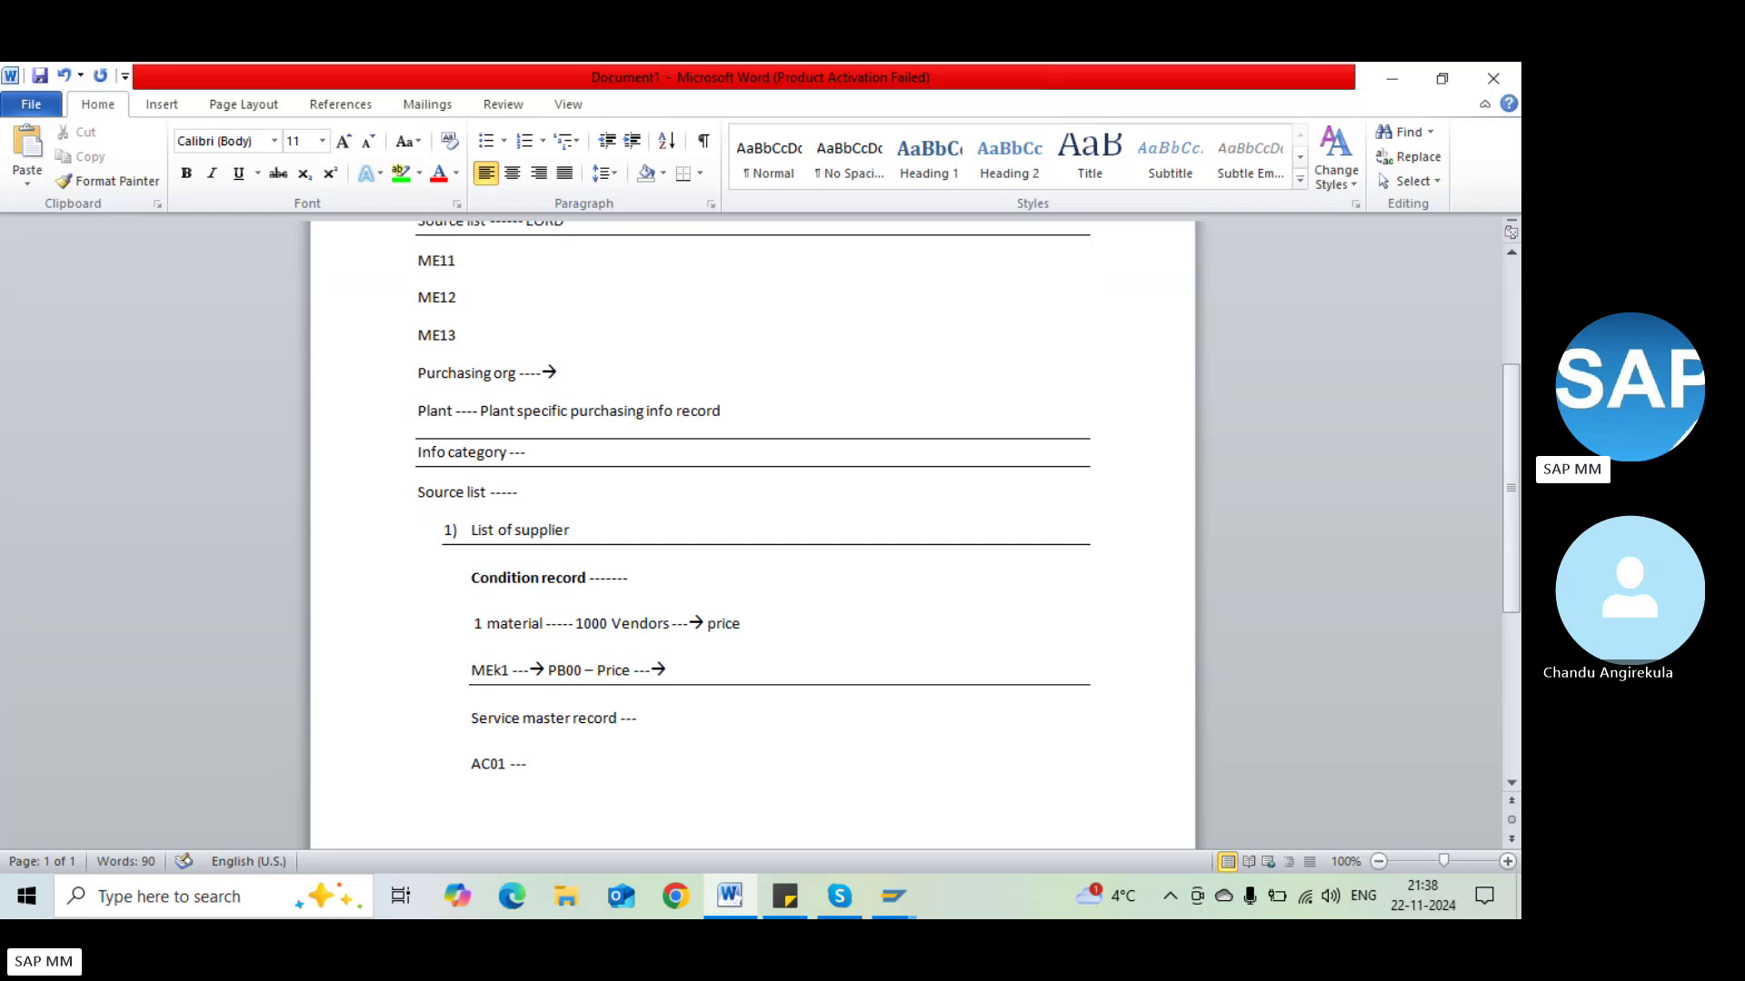
text(Se)
text(r)
text(ive)
key(BackSpace)
key(BackSpace)
key(BackSpace)
text(vi)
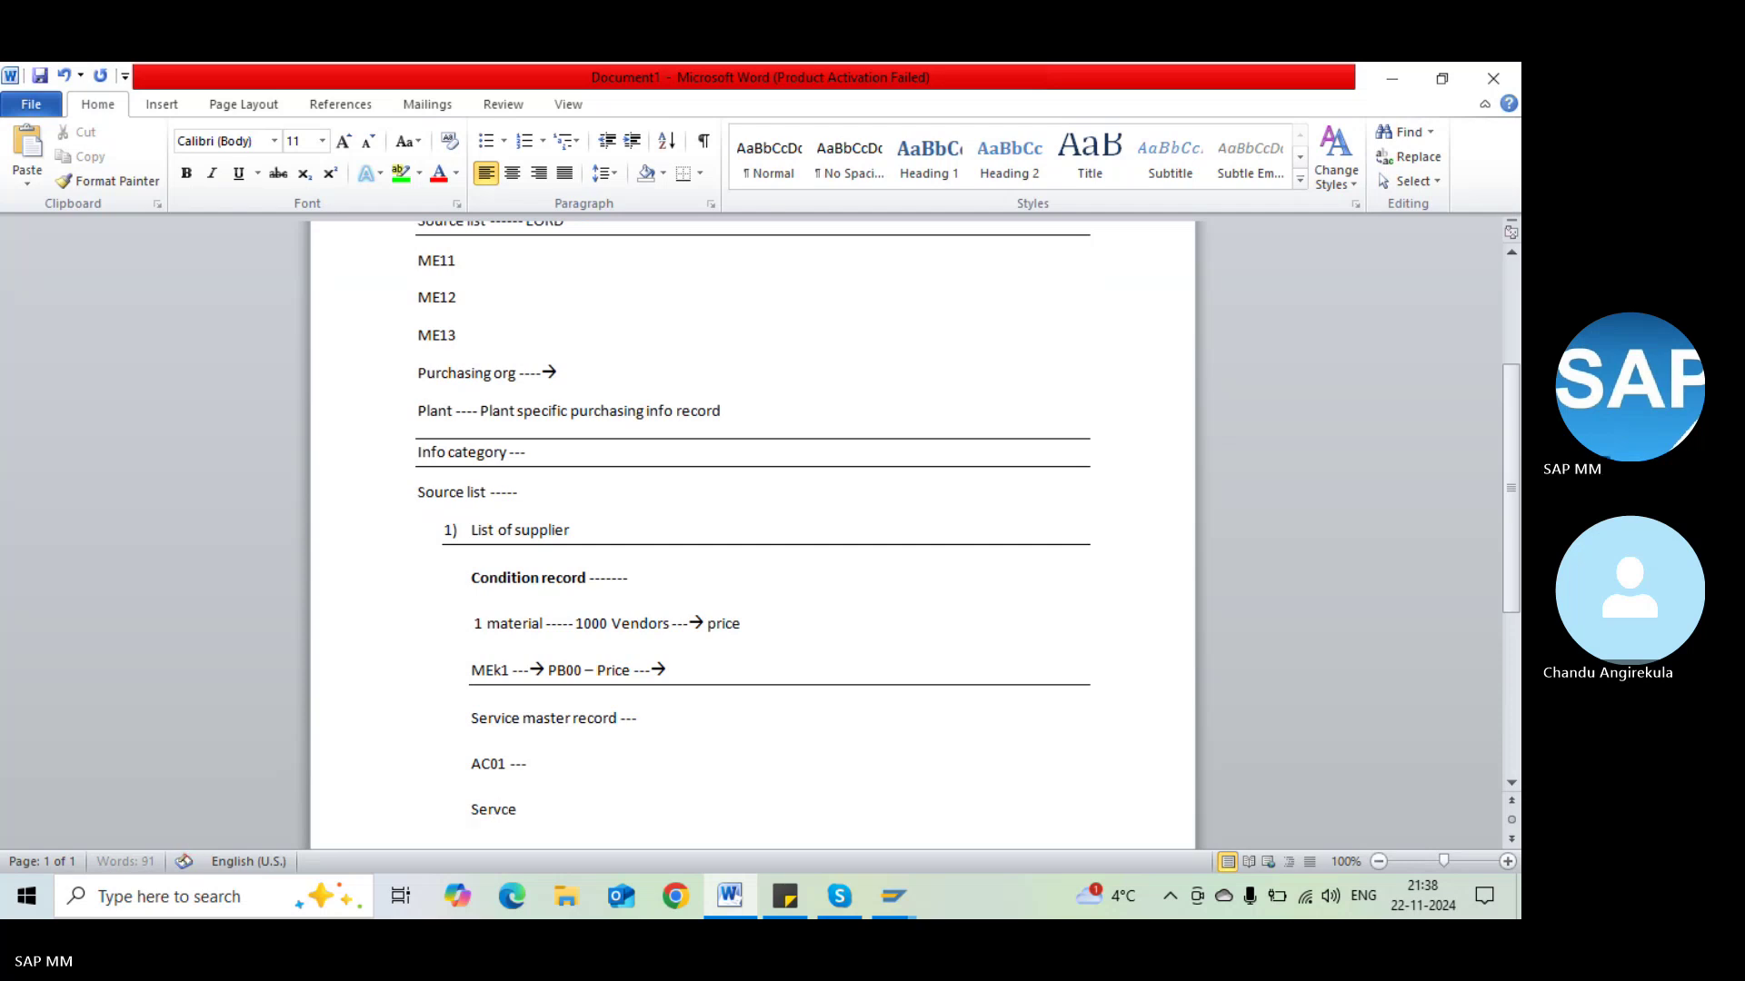
text(ce Process)
key(Return)
Add "1 ) PO" as the first item under the Service Process heading
text(1)
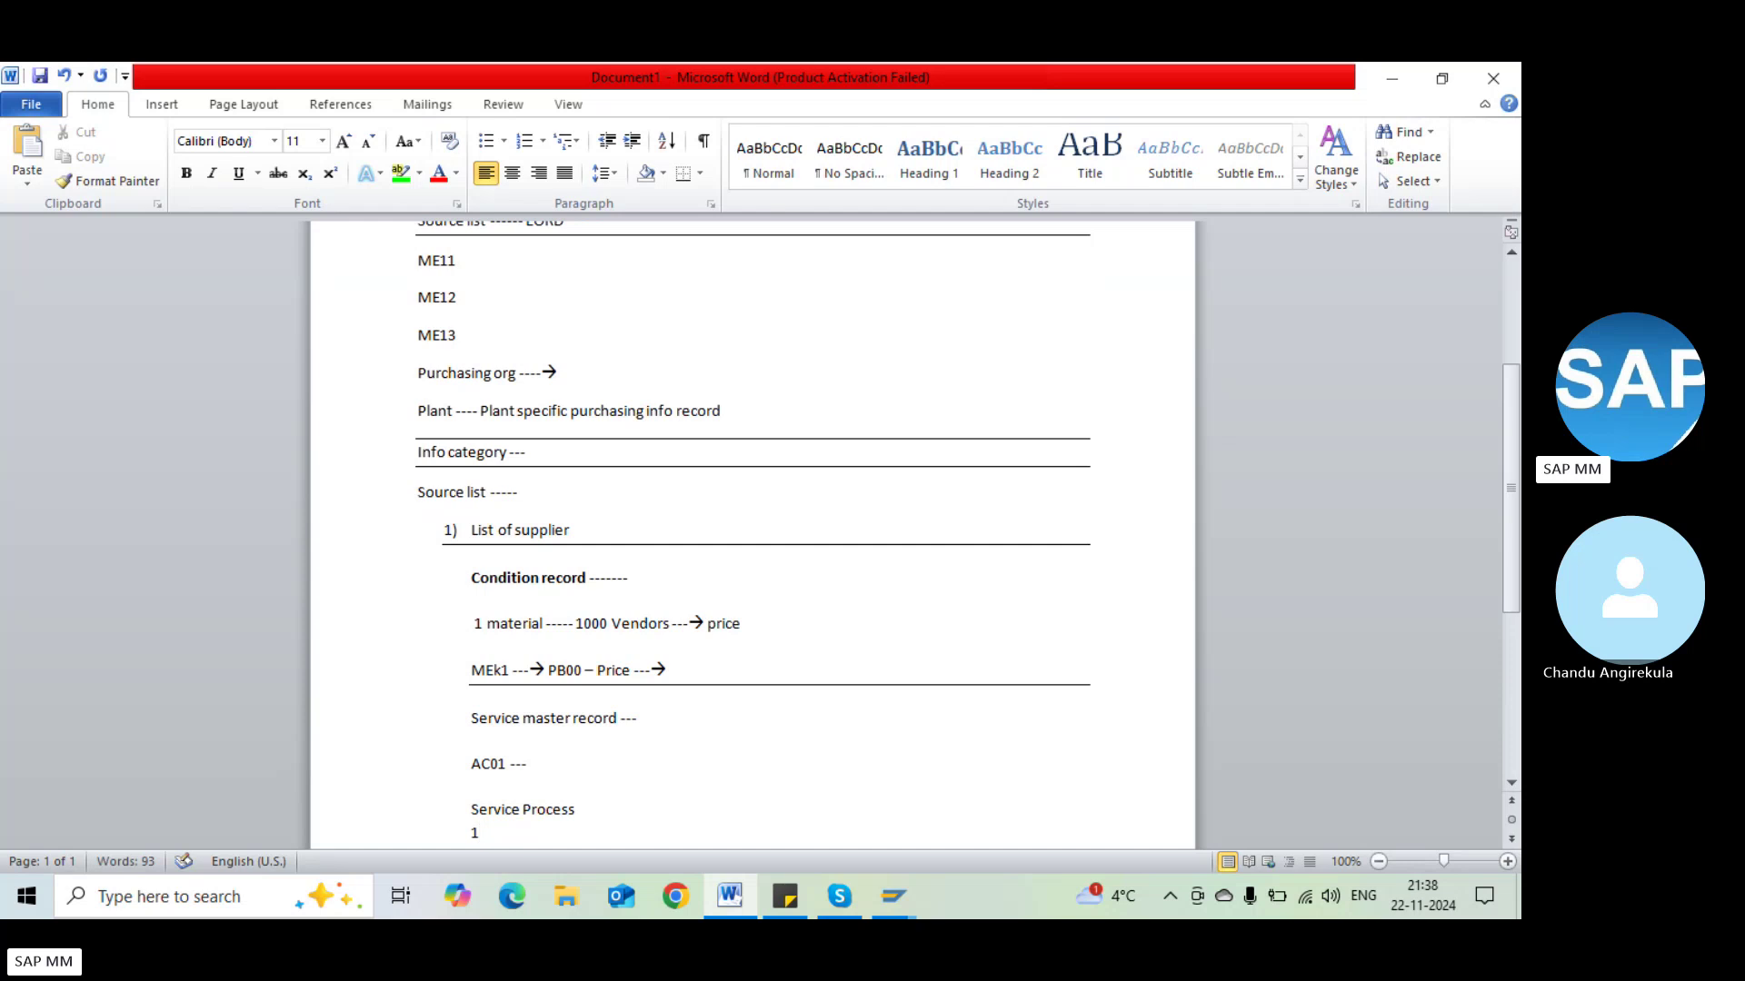
text( ) pO)
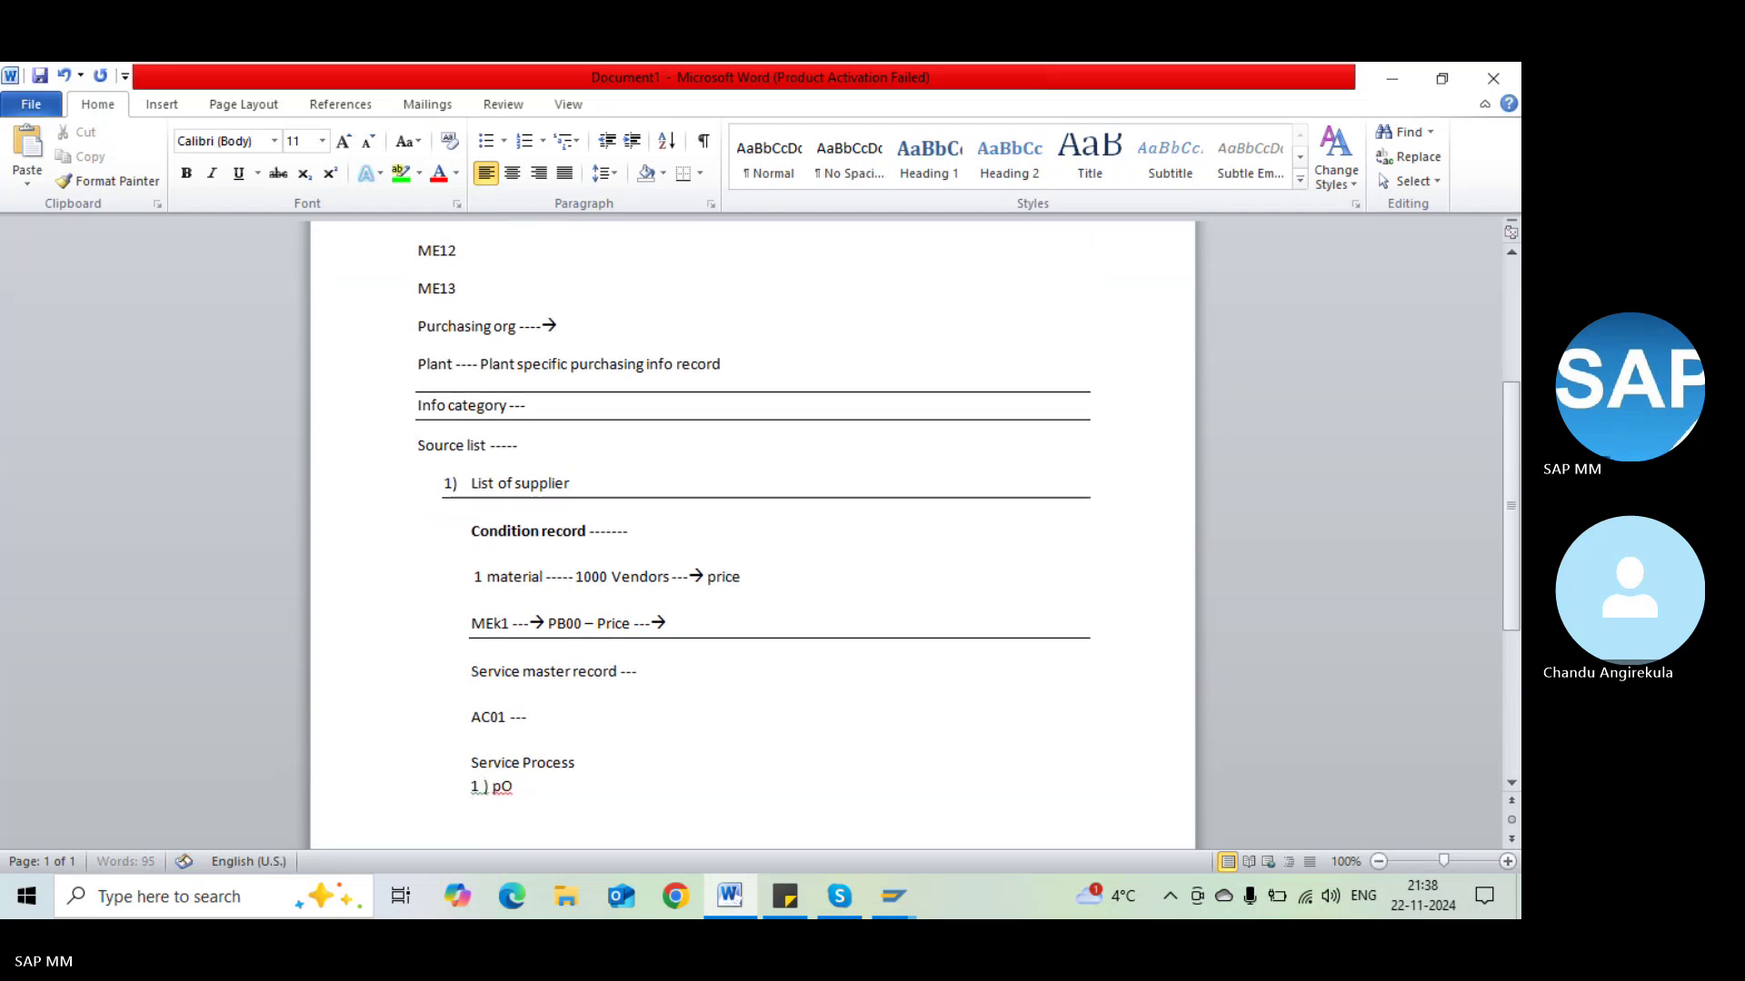
key(BackSpace)
key(BackSpace)
text(PO)
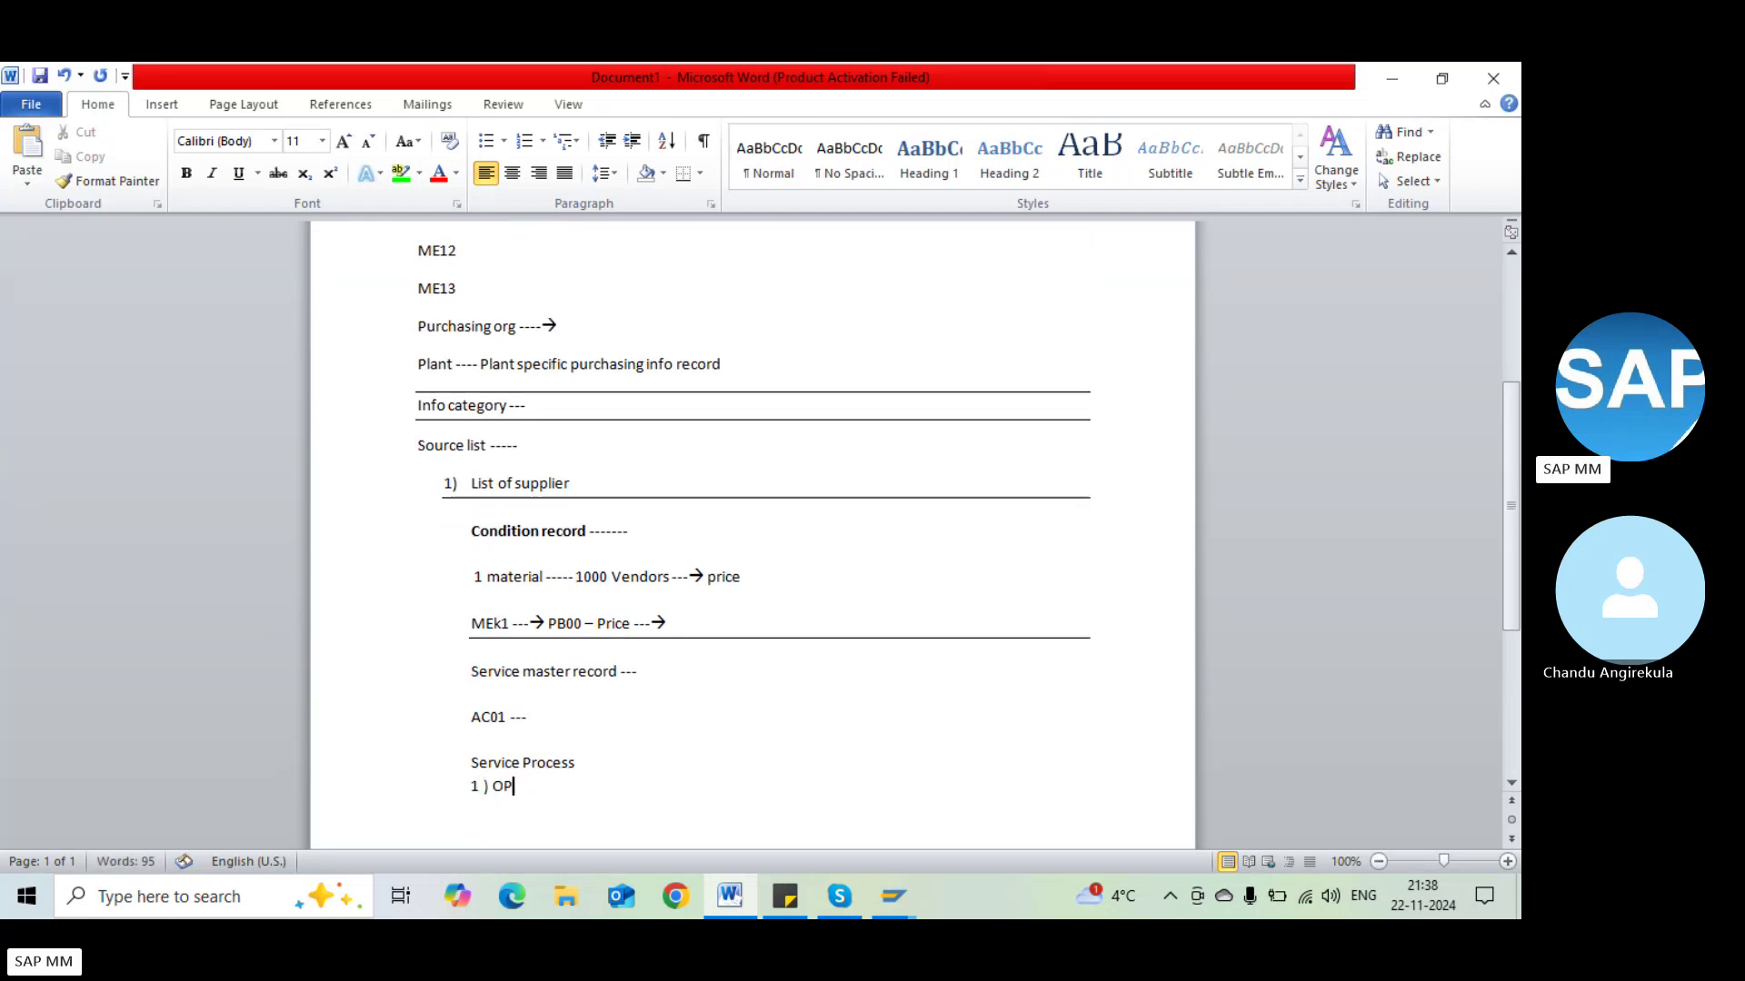
key(BackSpace)
key(BackSpace)
text(PO)
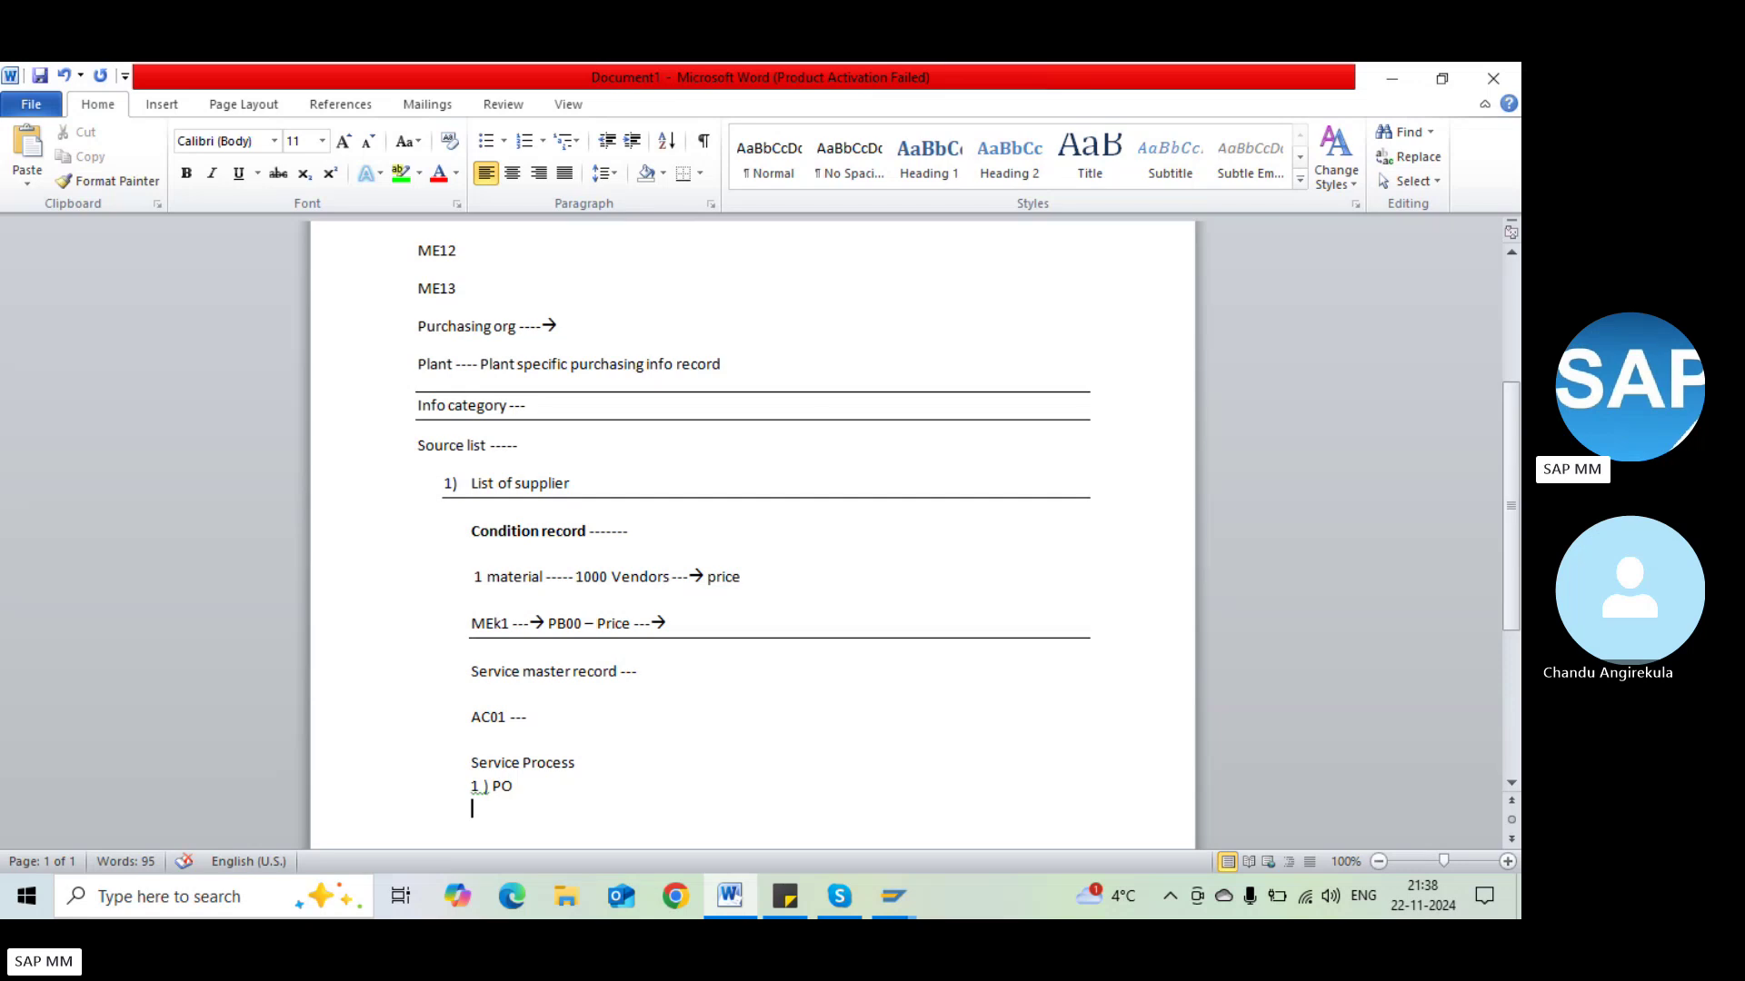
Continue the numbered list with "Service entry sheet", "Service entry sheet acceptance" and "Invoice" as items 2 to 4
text(2) Ser)
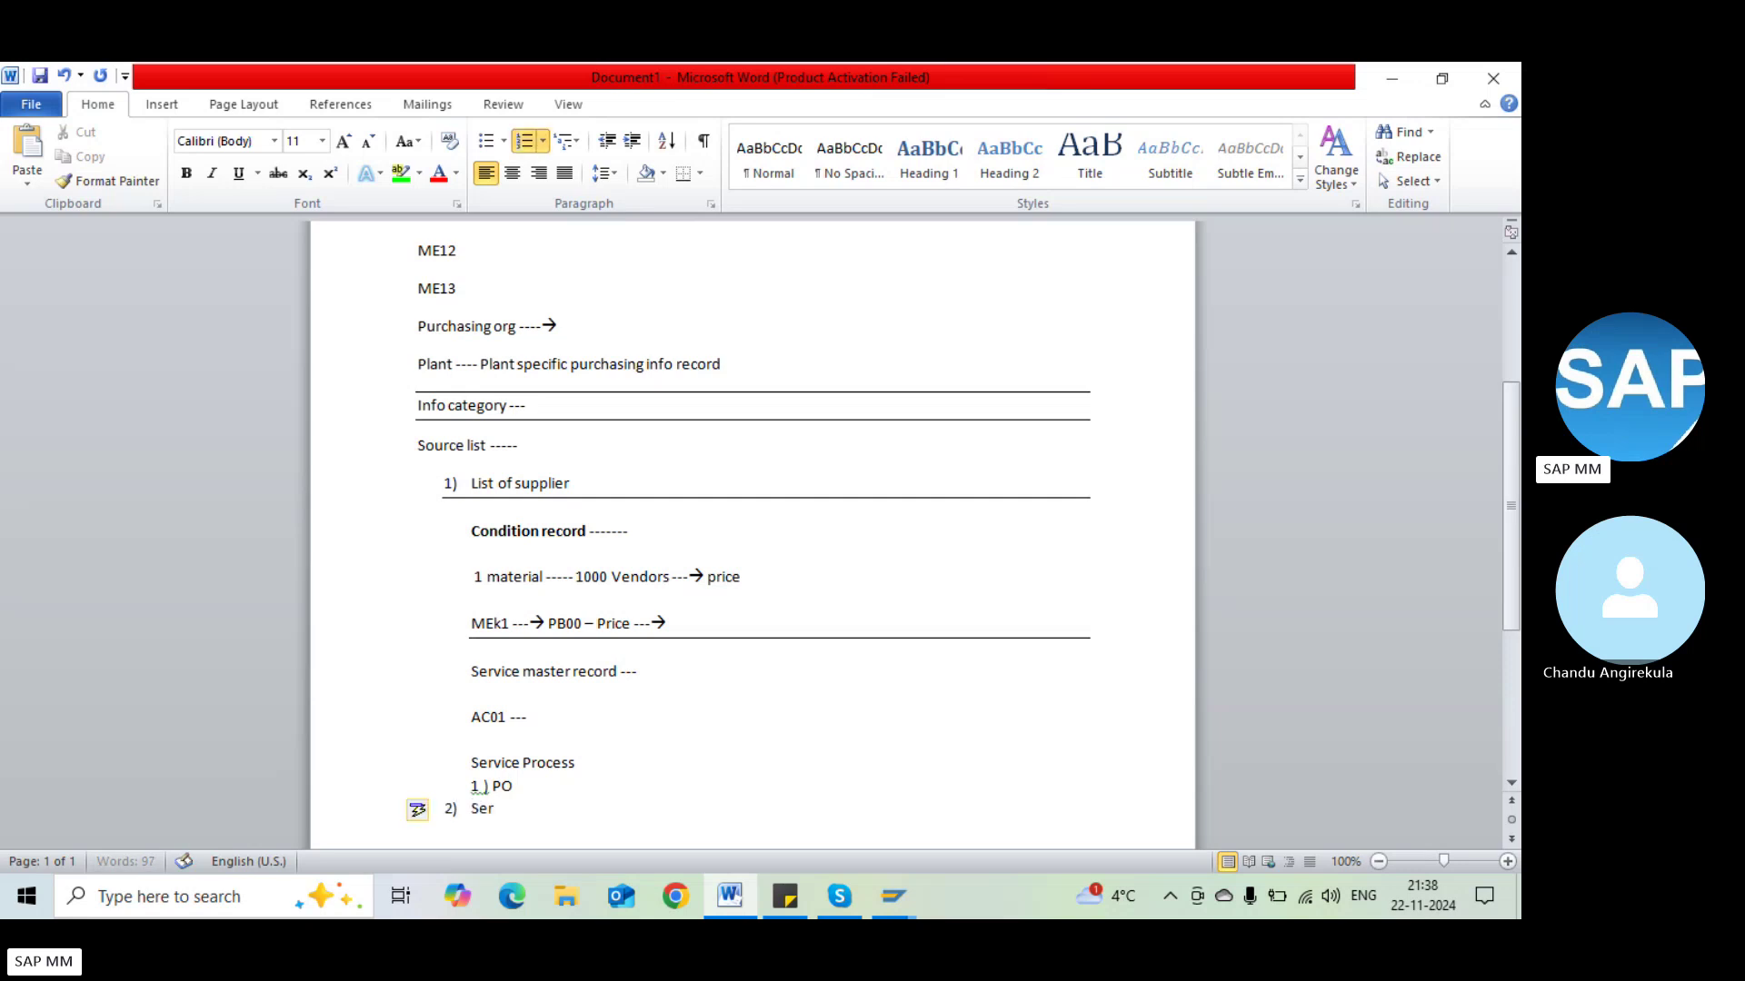
text(vice entry sheet)
key(Return)
text(Service)
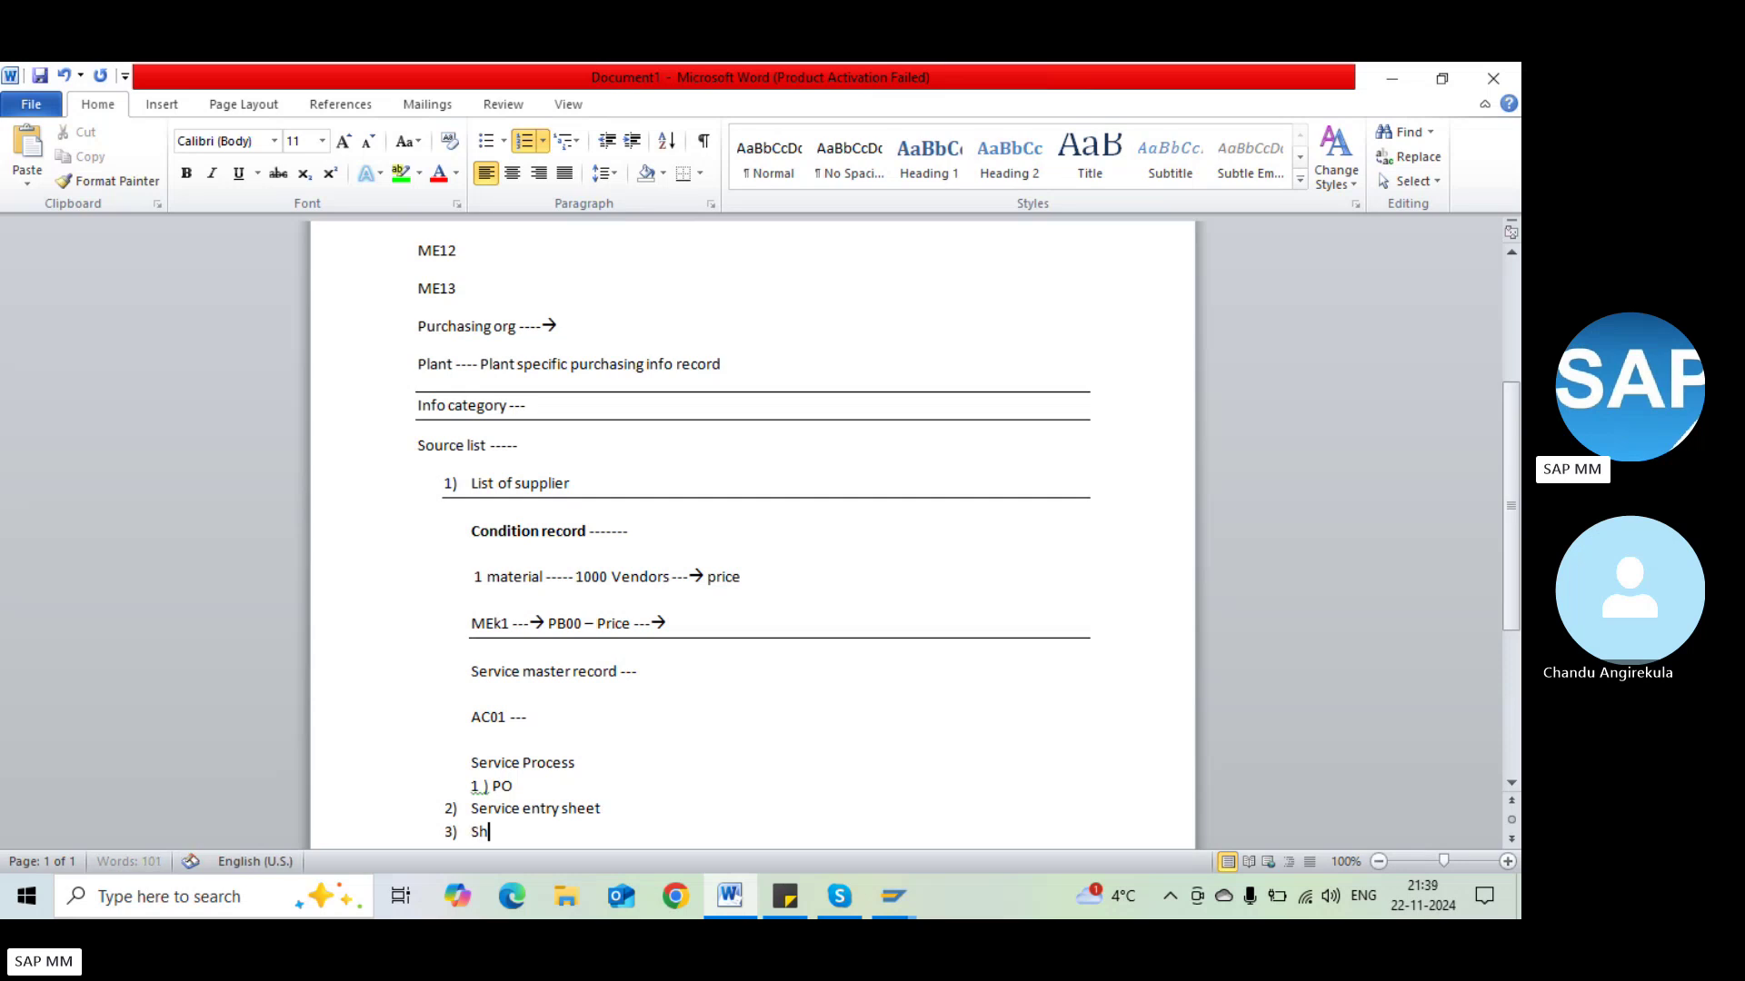
text( entry sheet a)
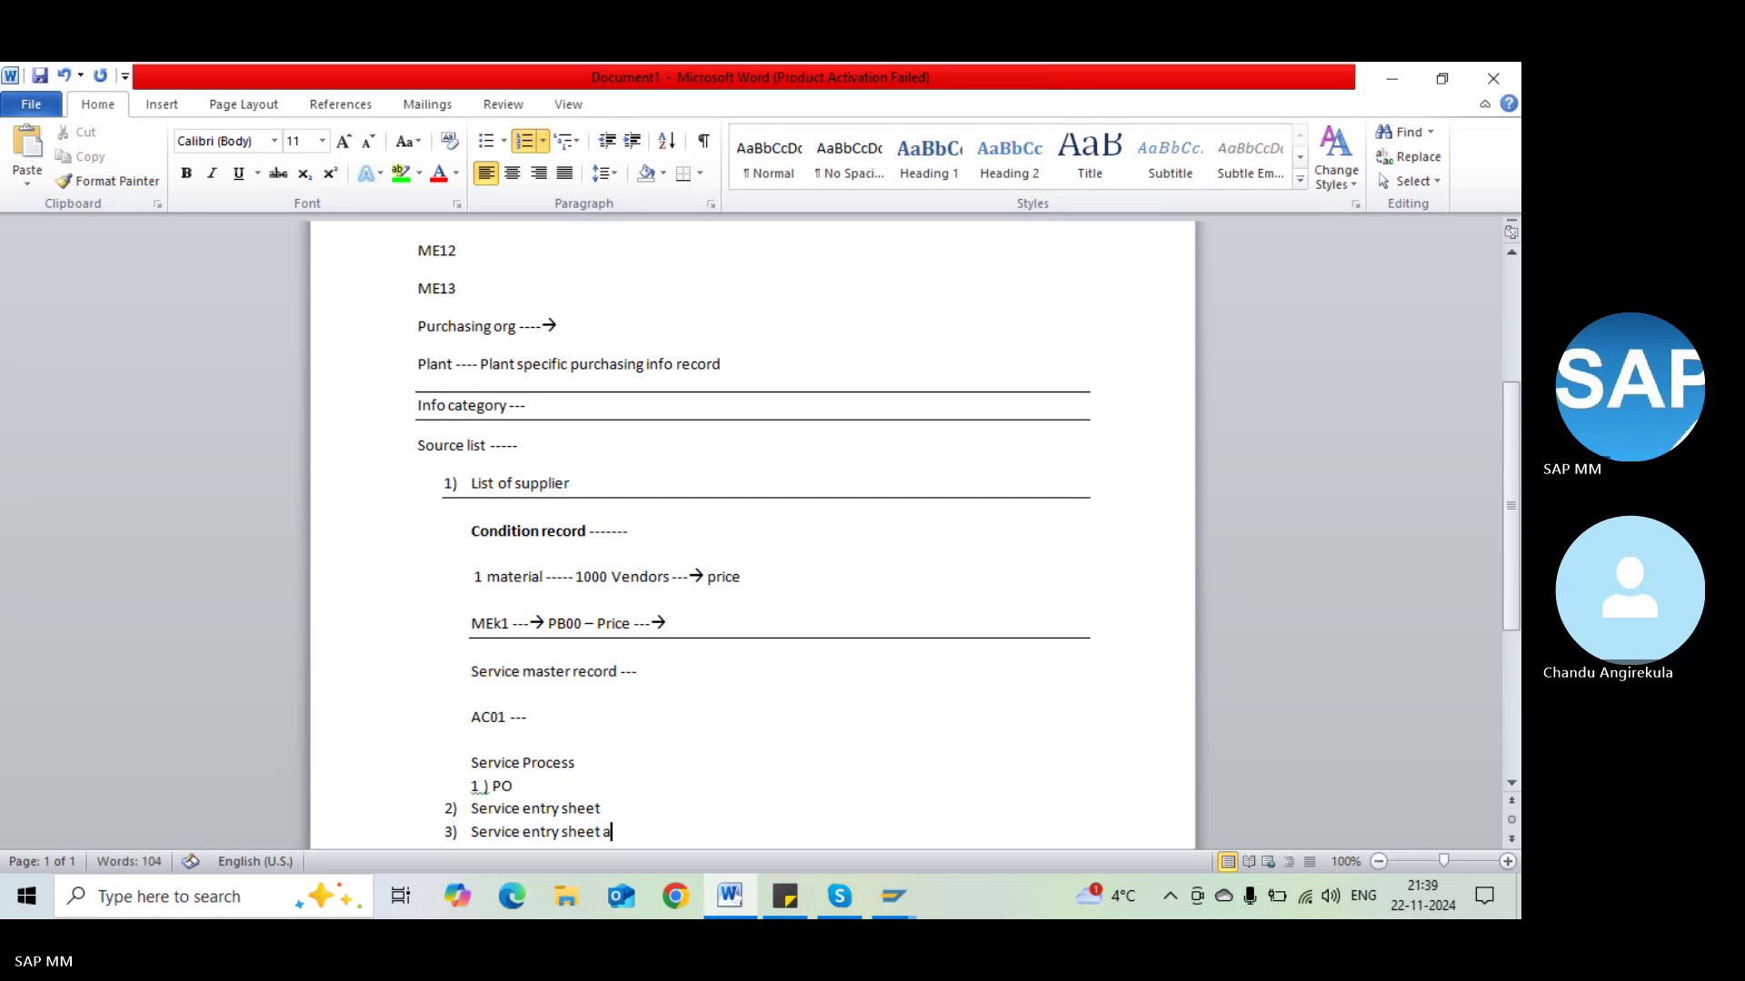
text(cceptance)
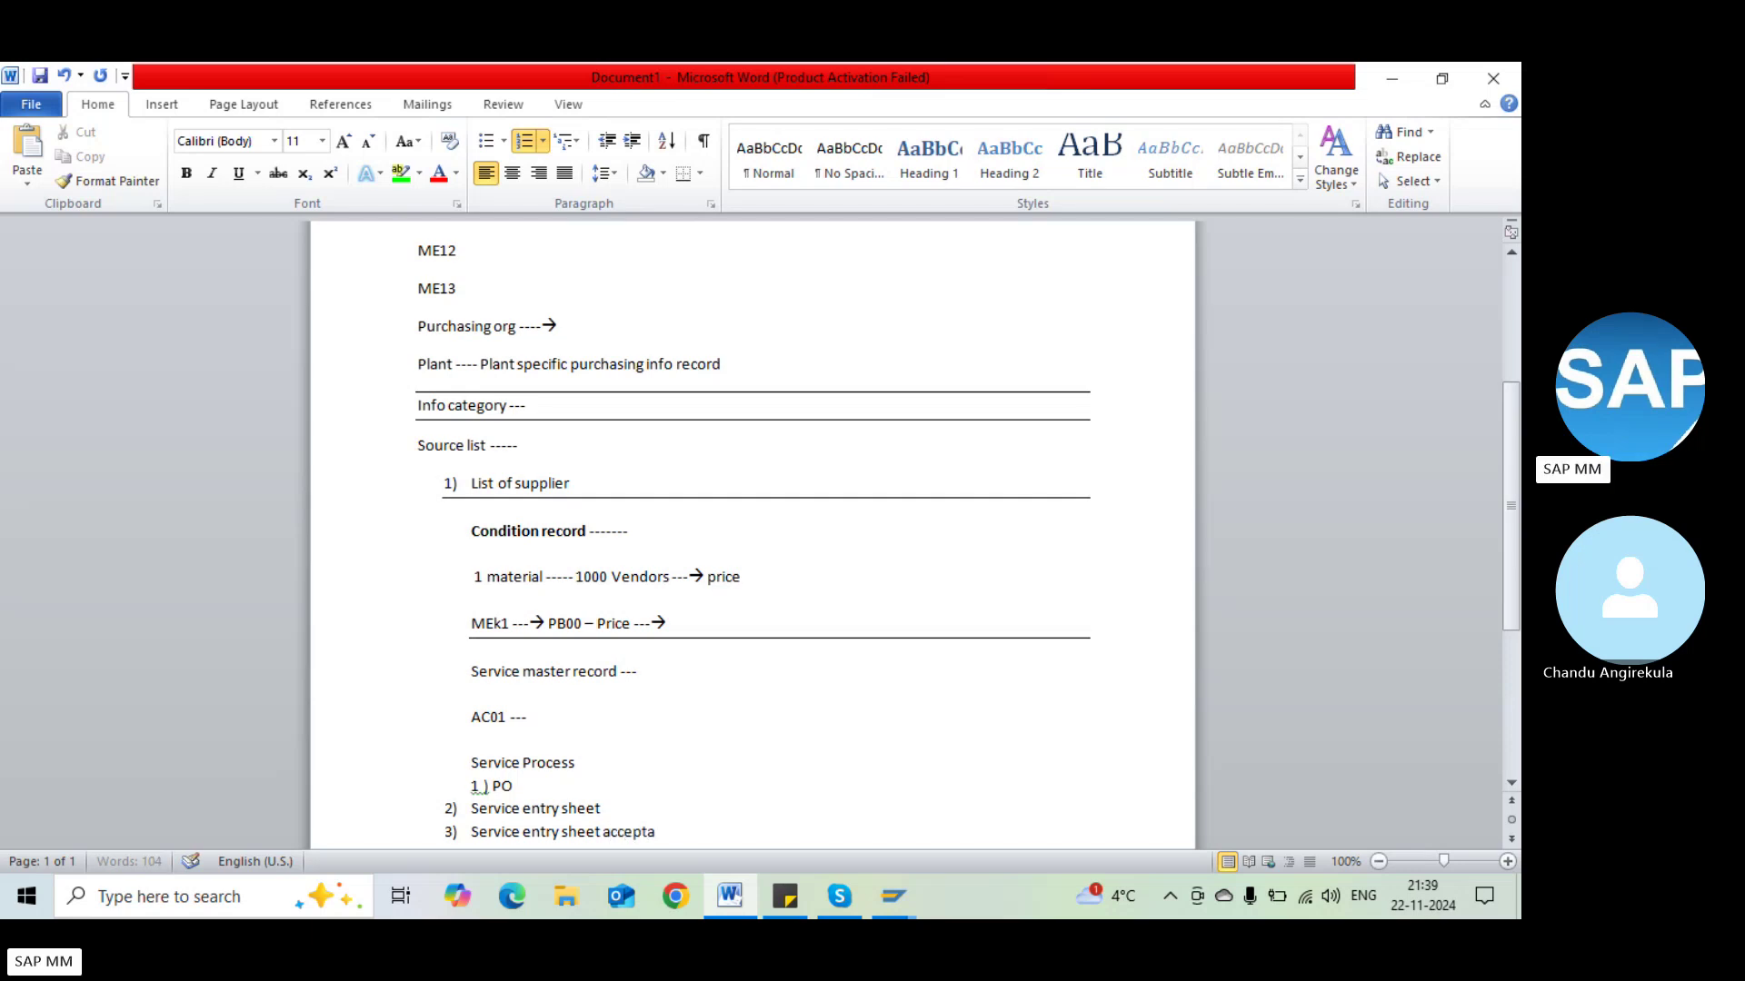
key(Return)
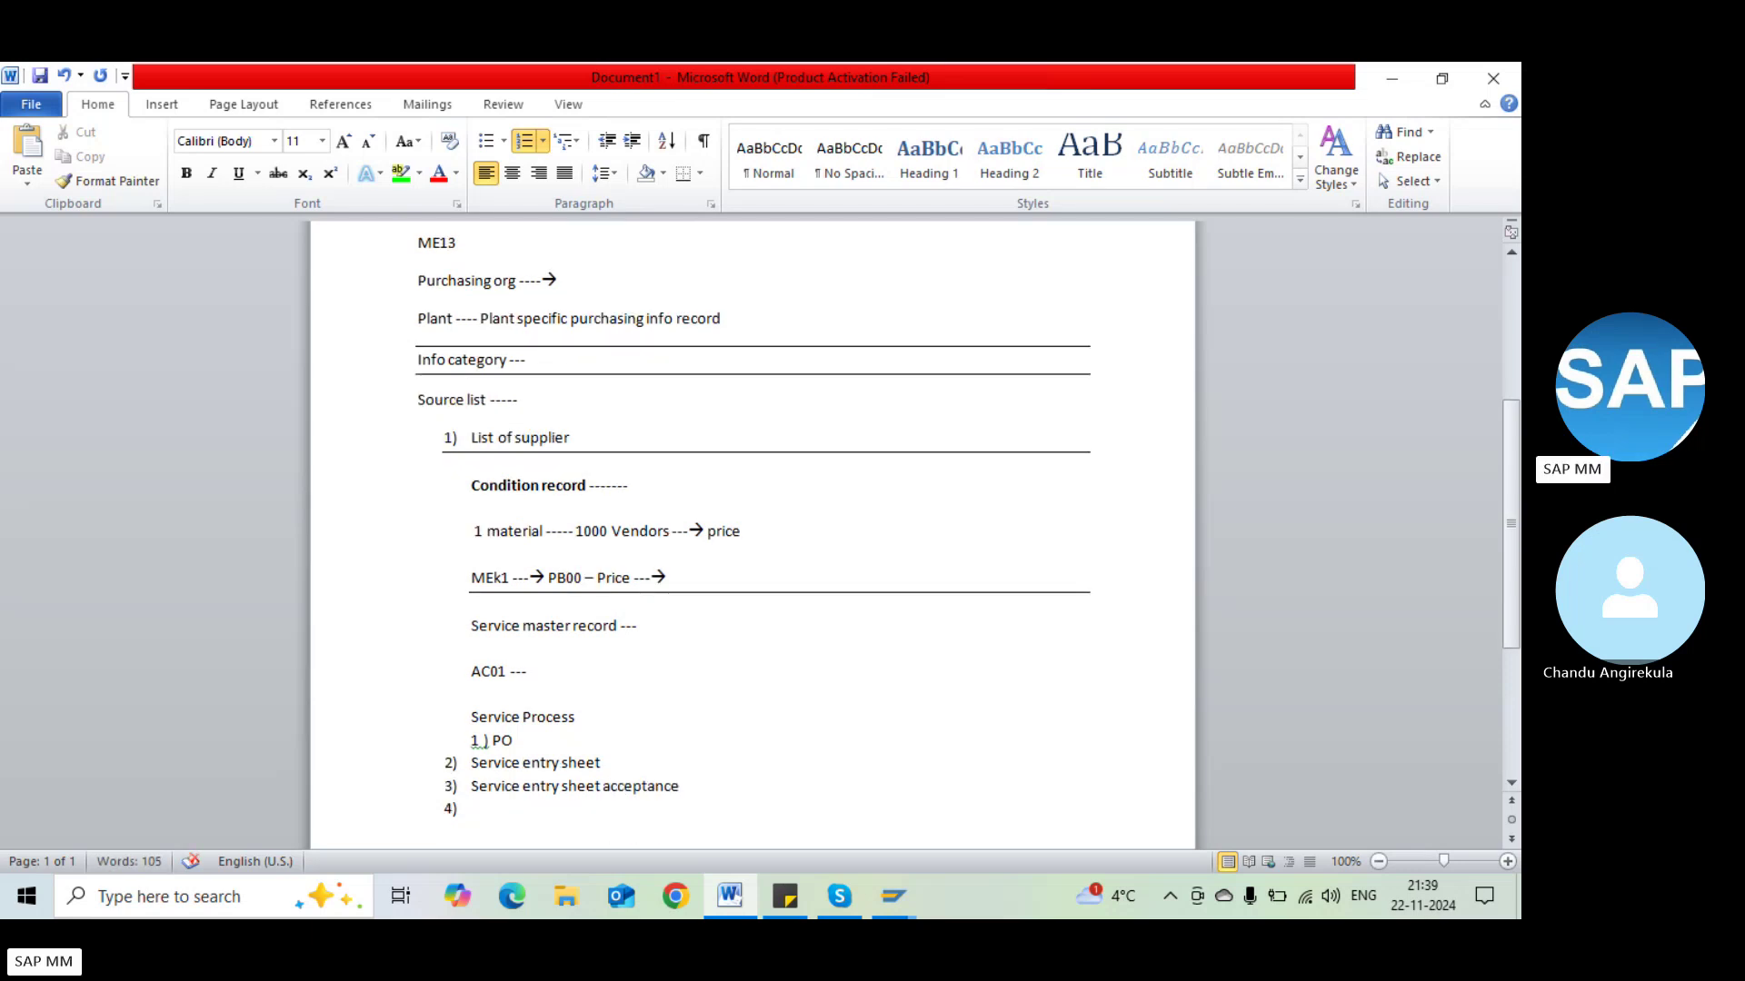
text(Invoice)
End the numbered list and insert a double divider line below Invoice, followed by an empty line
key(Return)
text(---)
key(BackSpace)
key(BackSpace)
key(BackSpace)
key(Return)
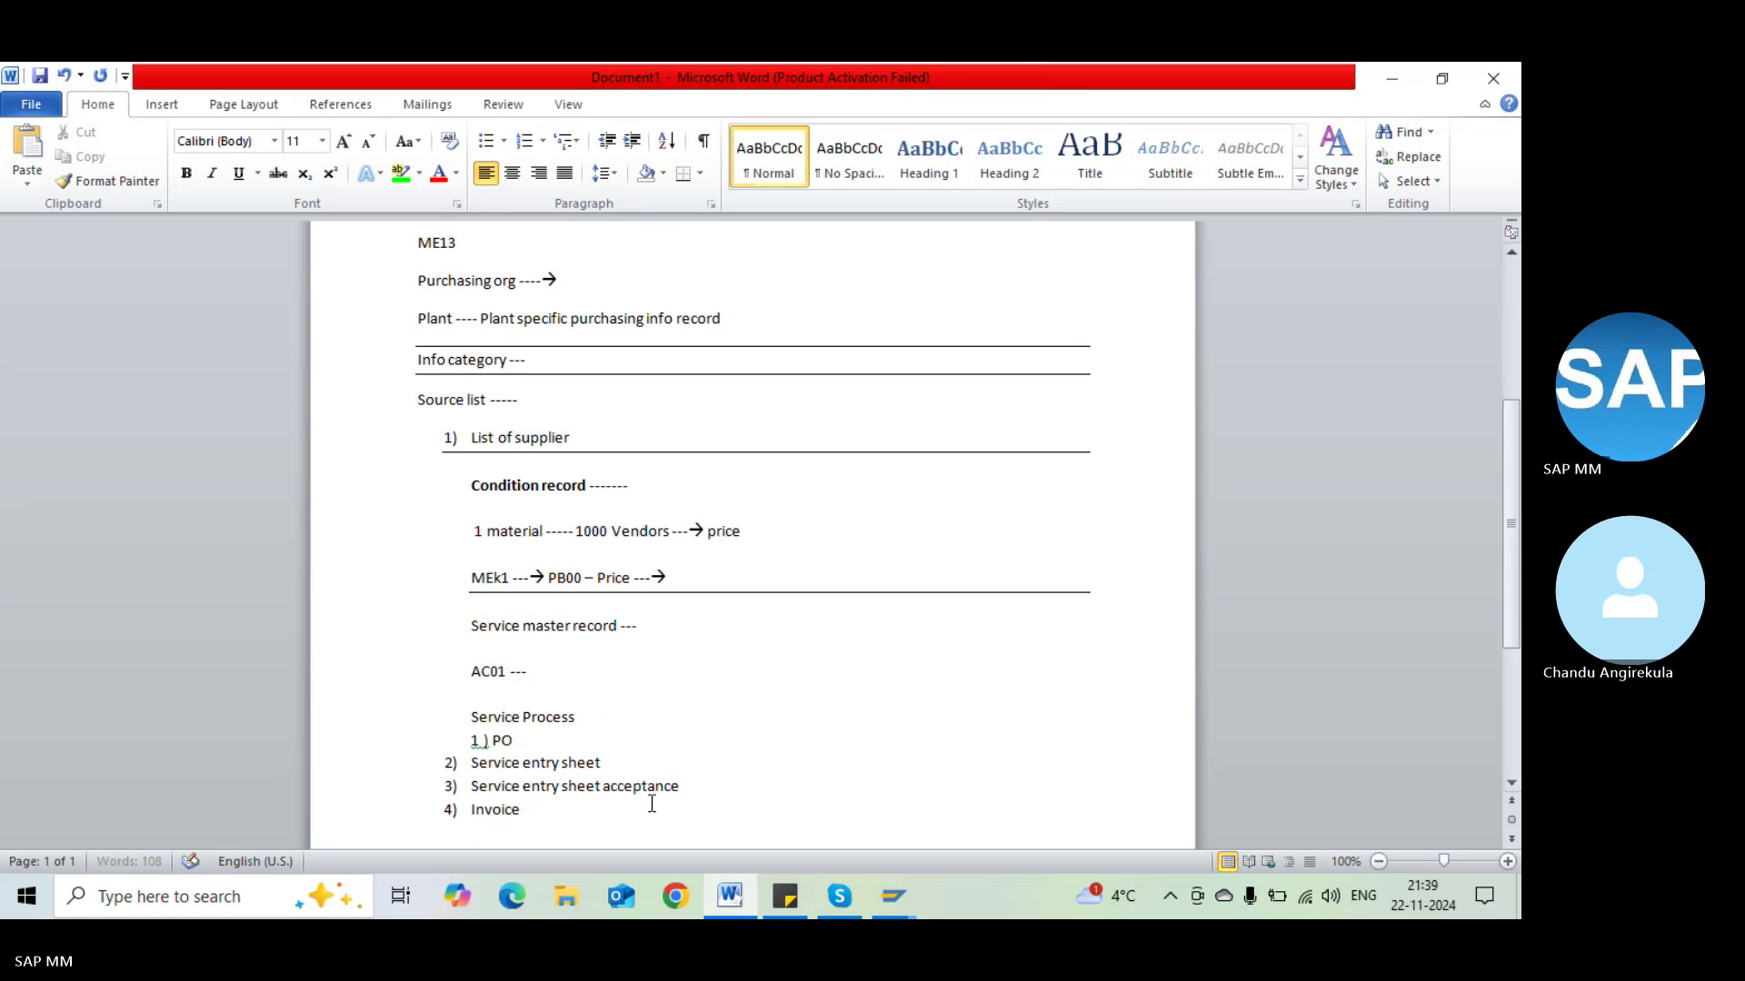
text(====)
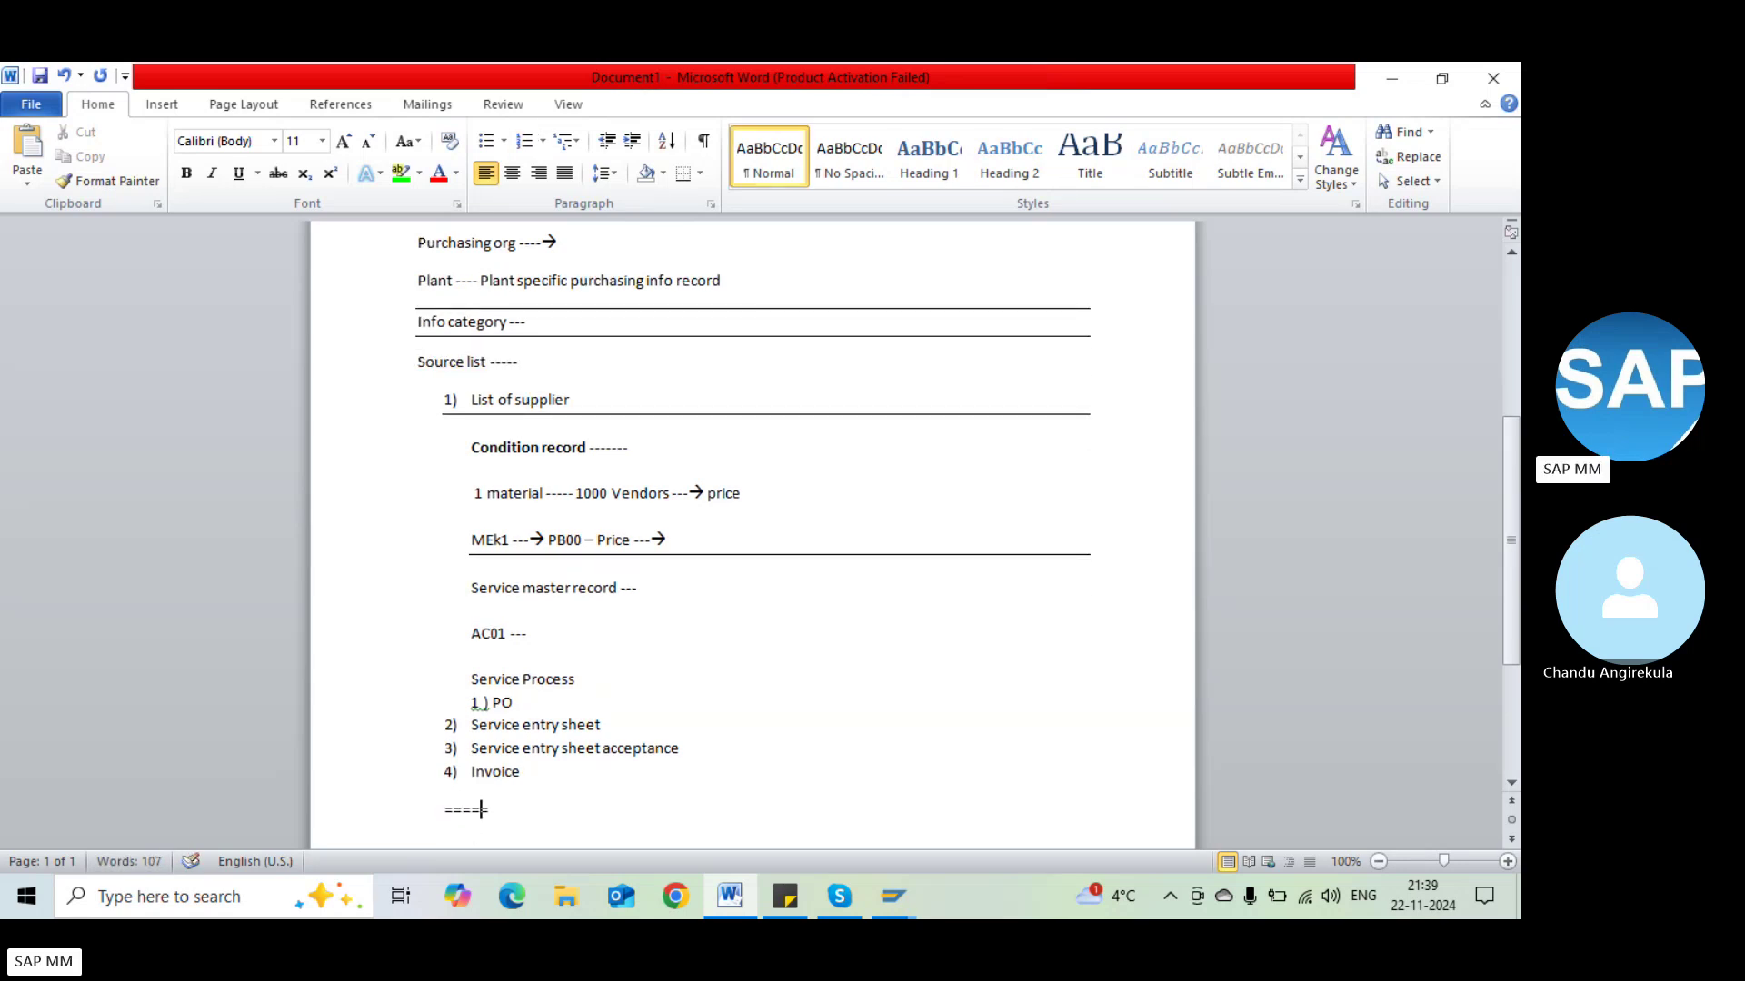
key(Return)
text(=)
key(BackSpace)
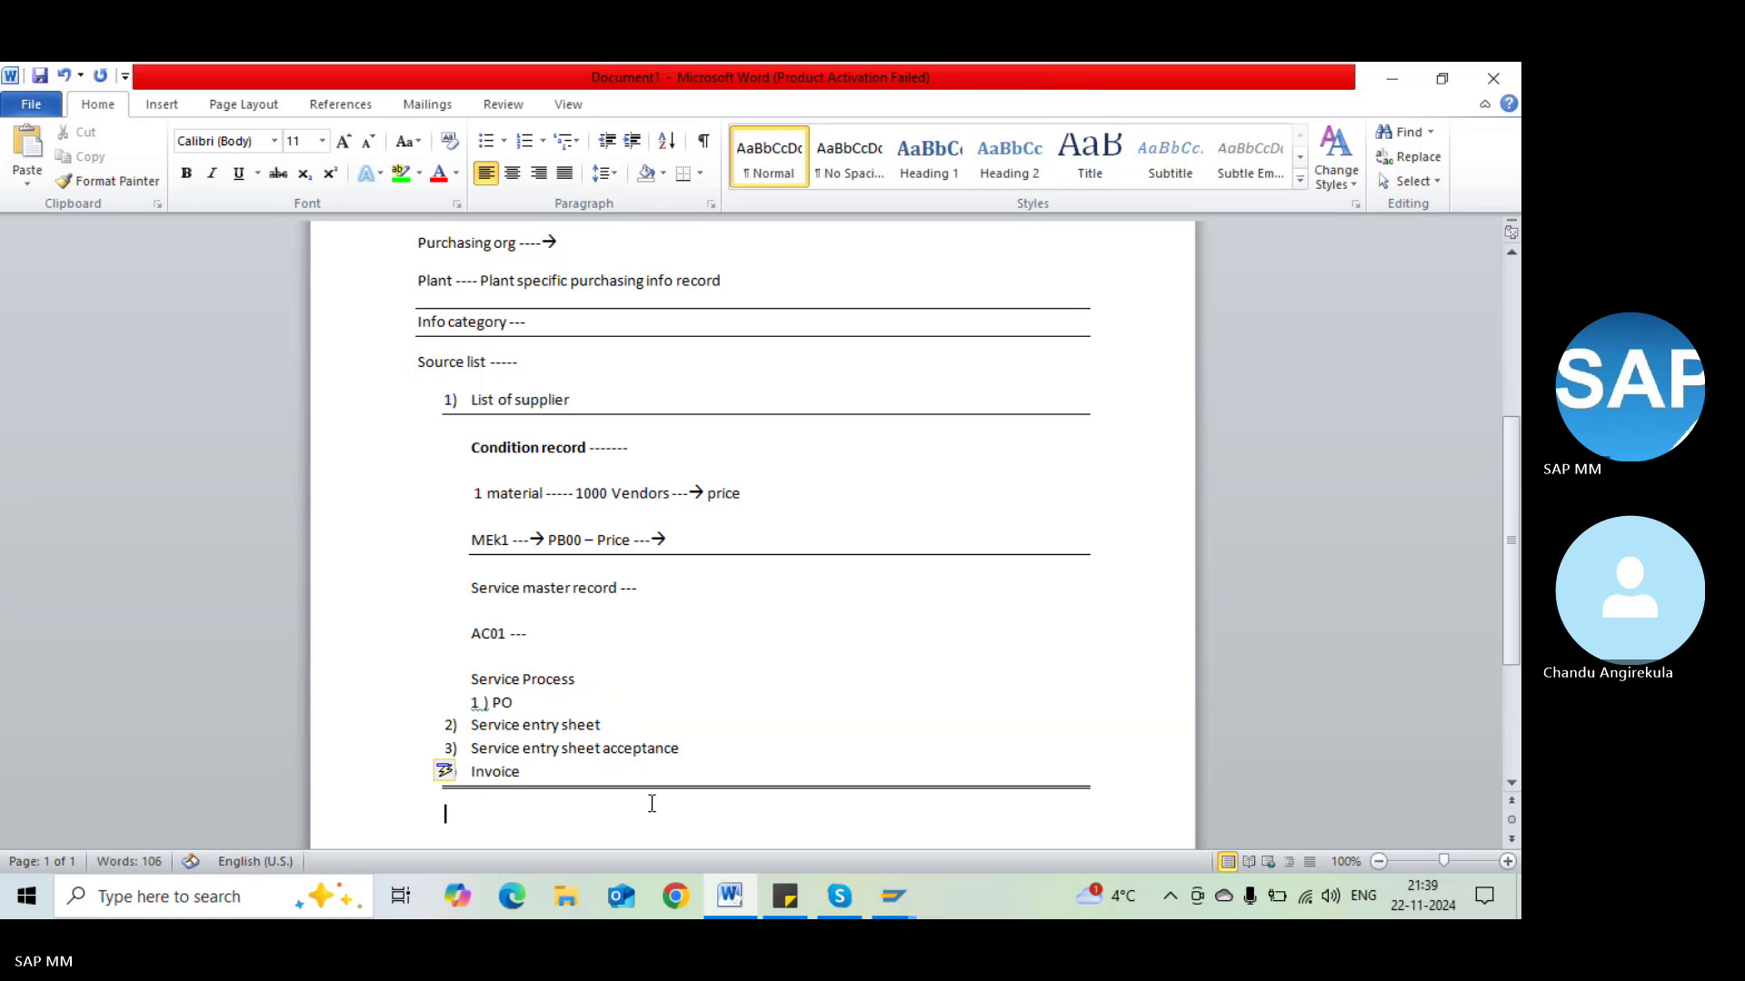
key(Return)
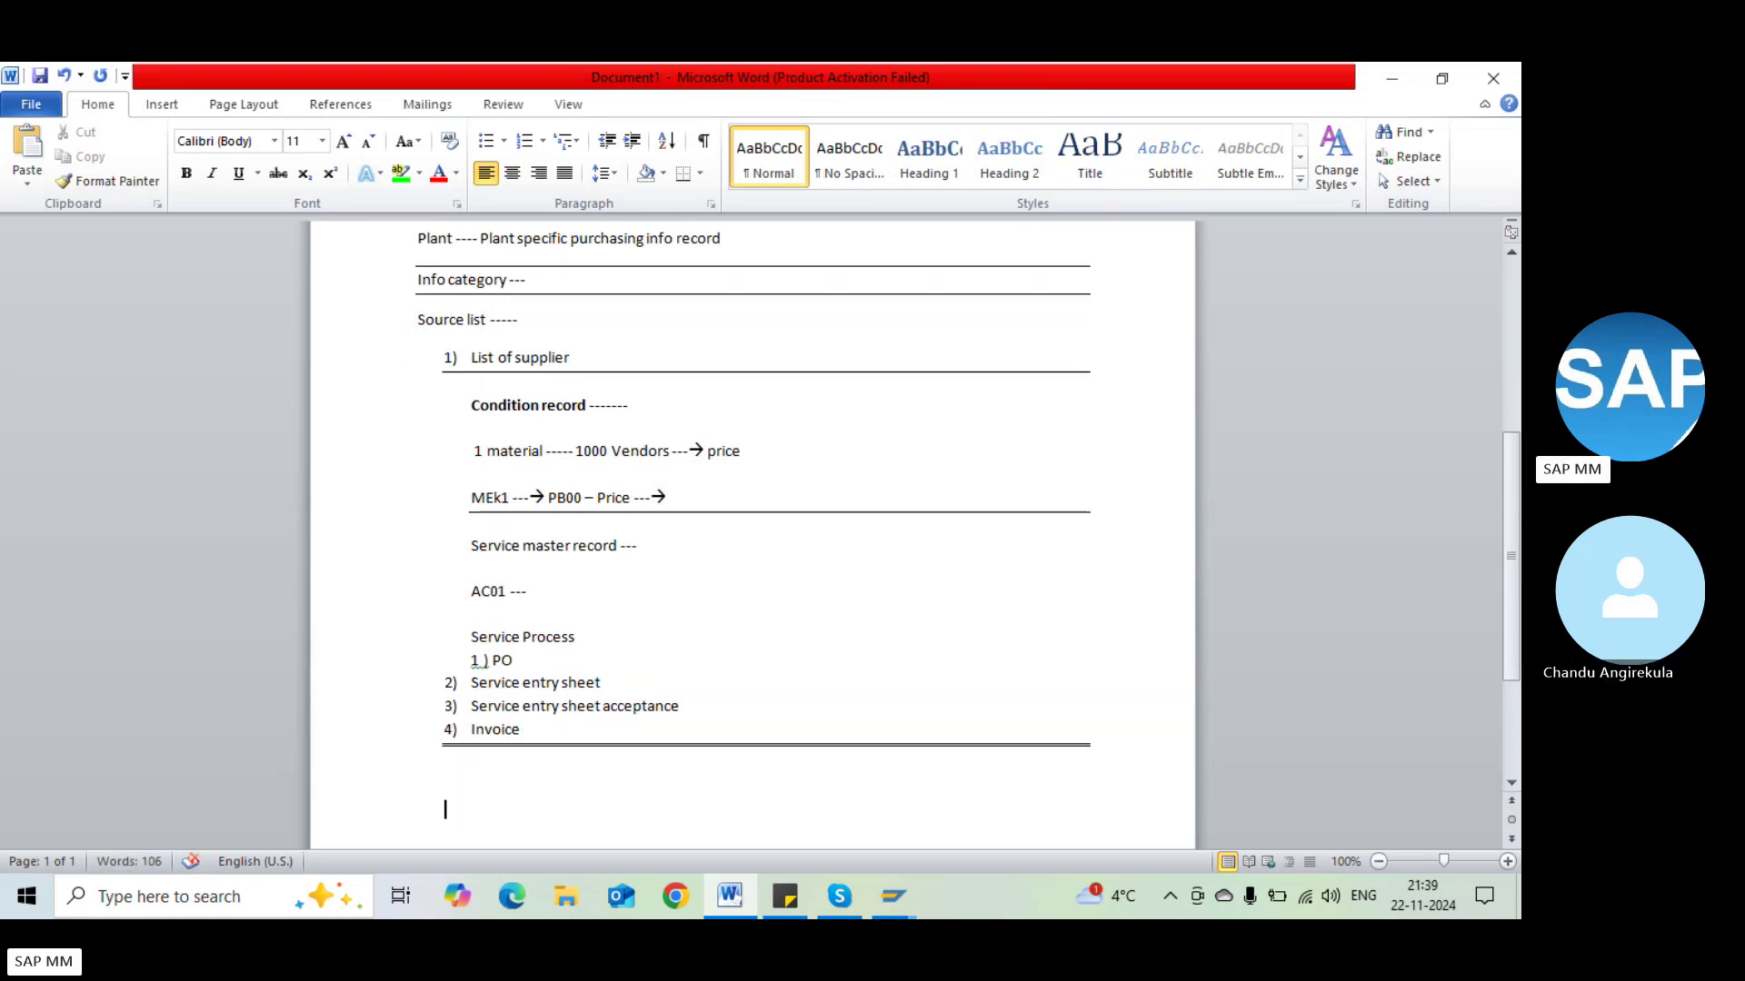
Start saving the notes document
click(619, 543)
click(692, 554)
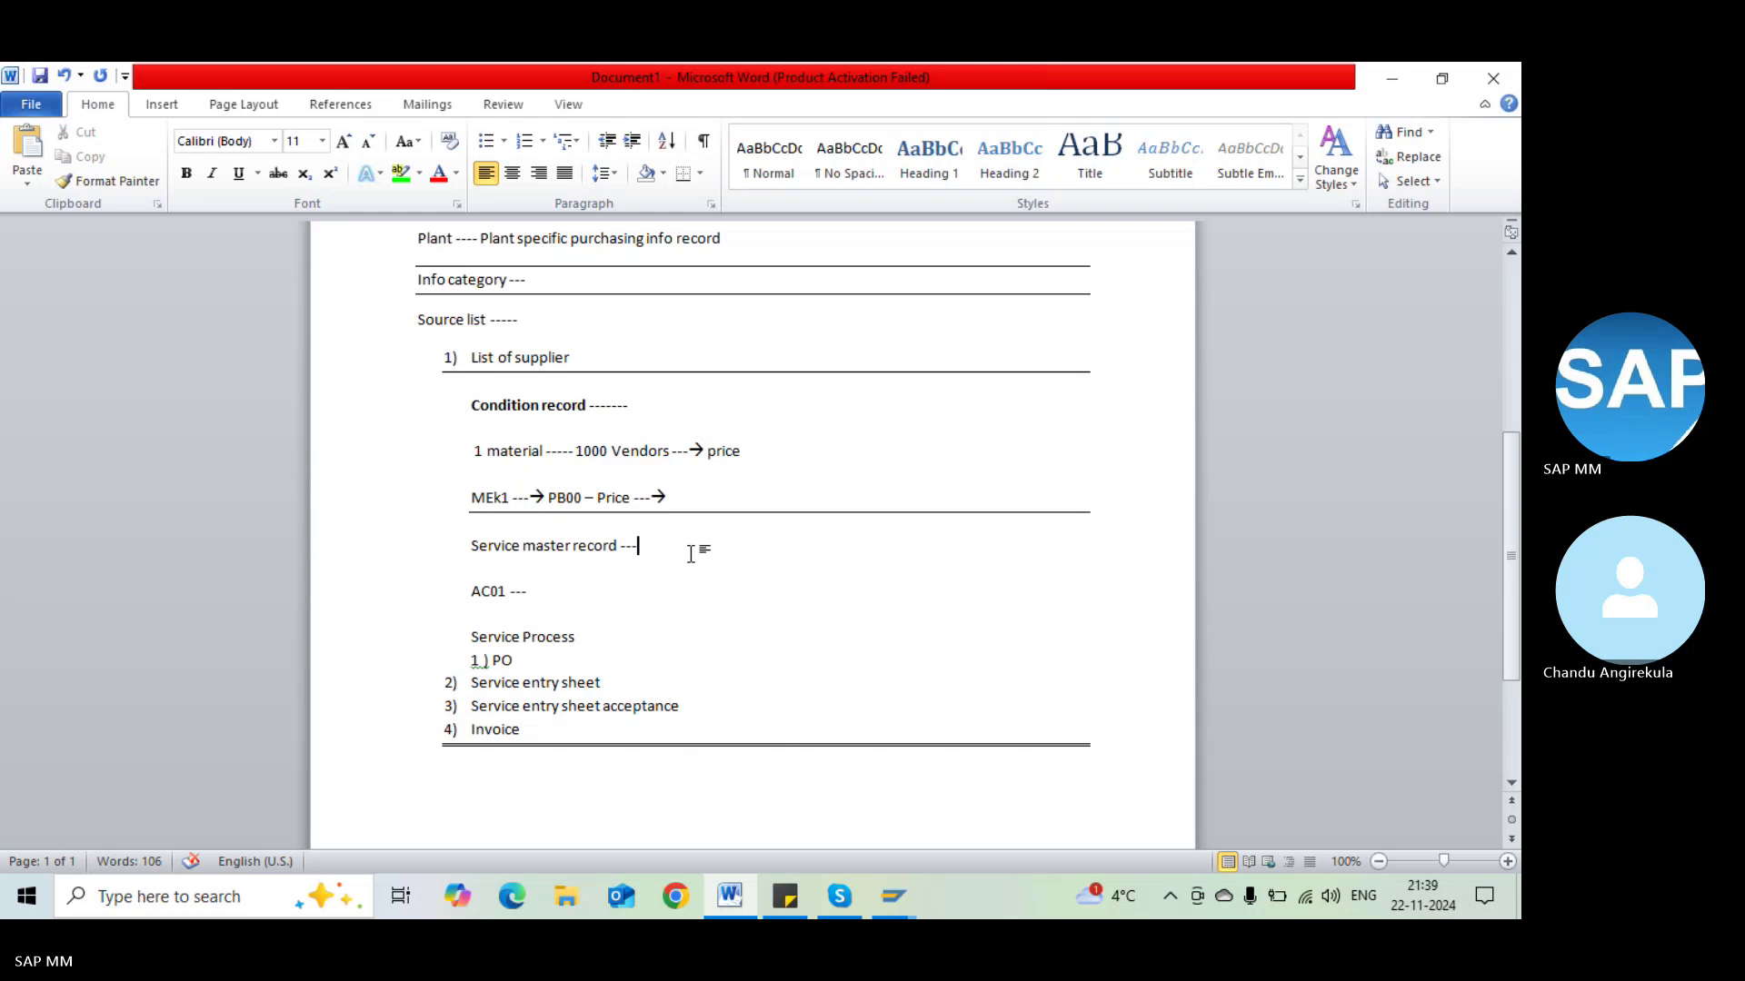
key(ctrl+s)
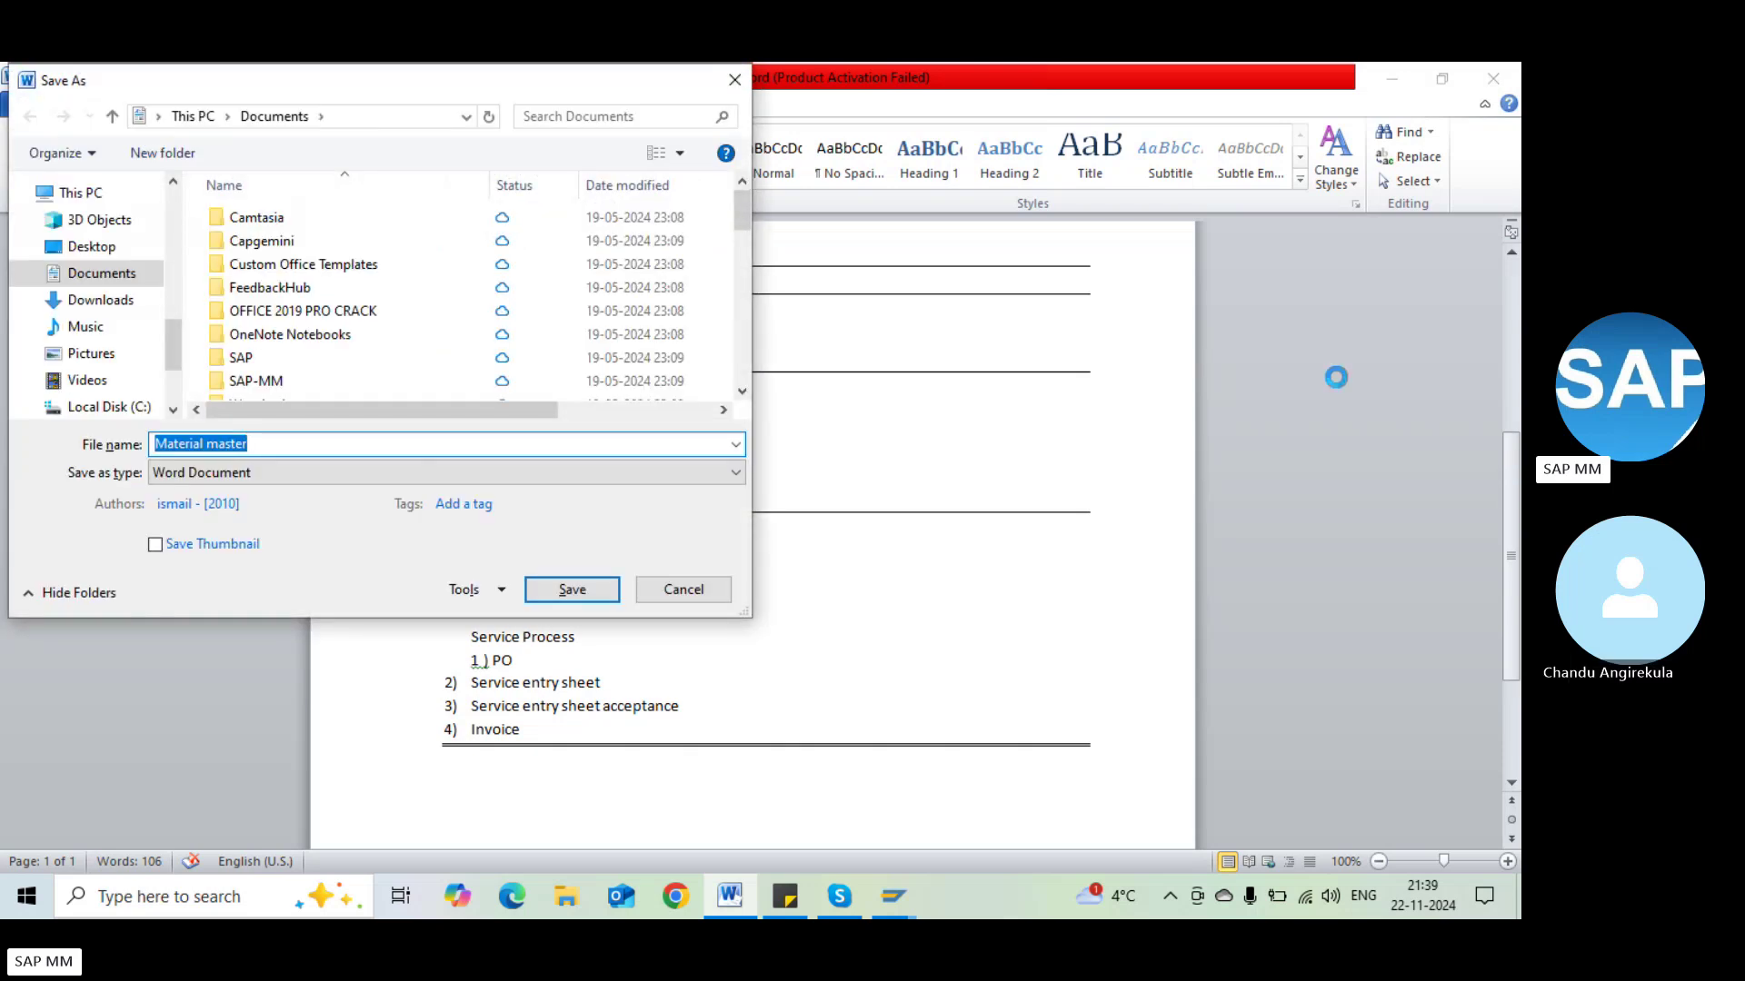